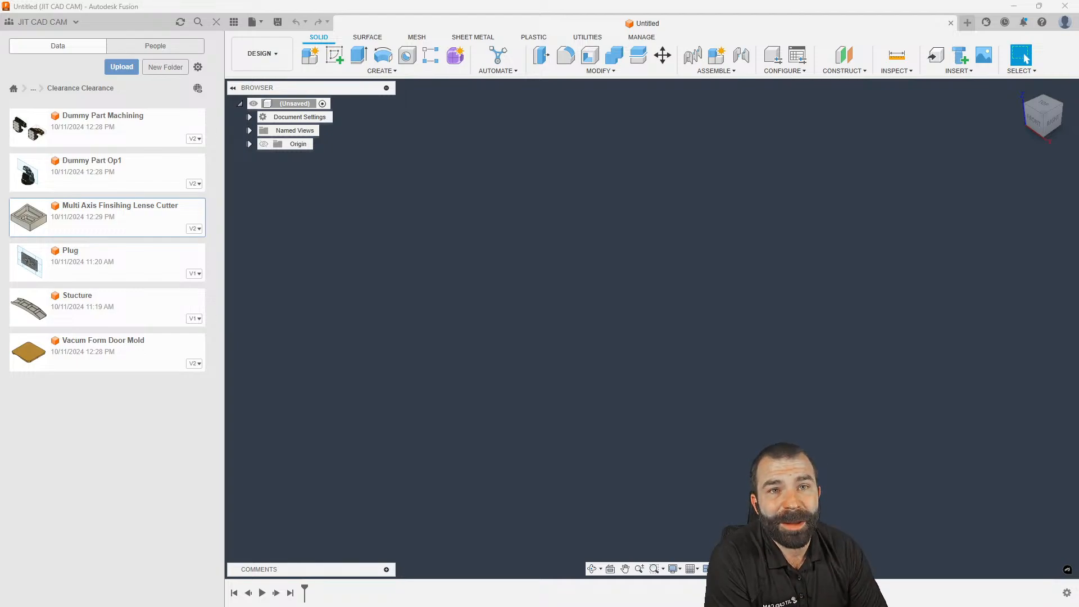
Reopen the project file list and load the Multi Axis Finsihing Lense Cutter design (v2)
left_click(216, 22)
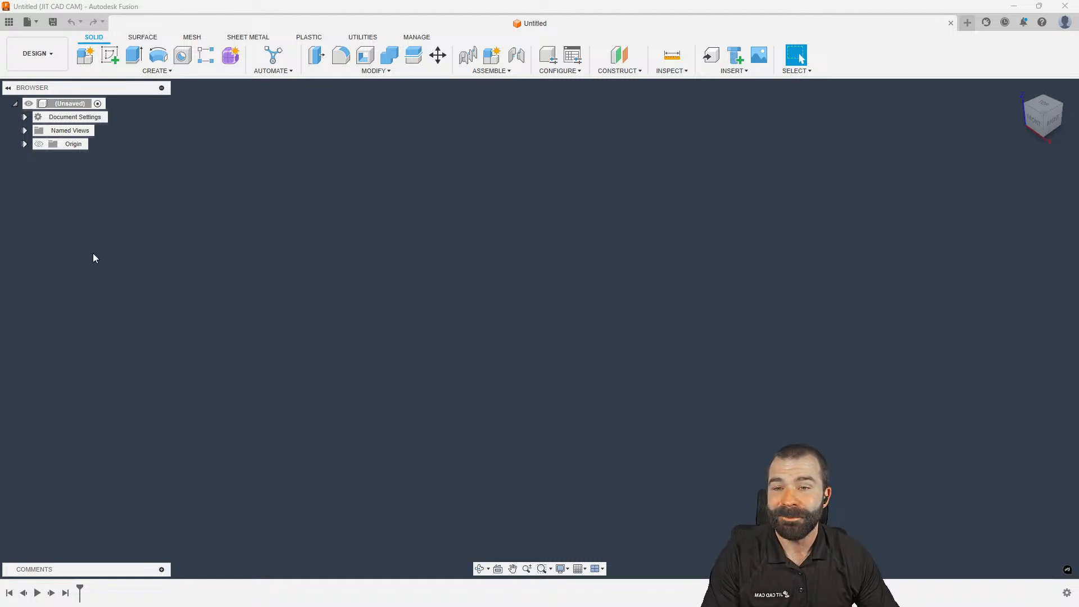
left_click(9, 21)
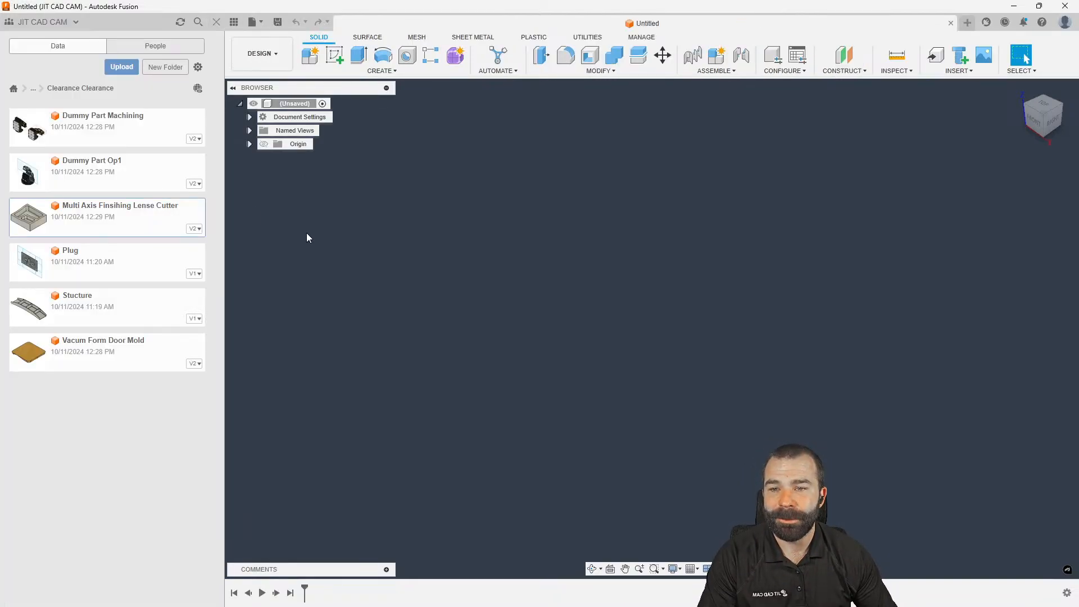
double_click(145, 233)
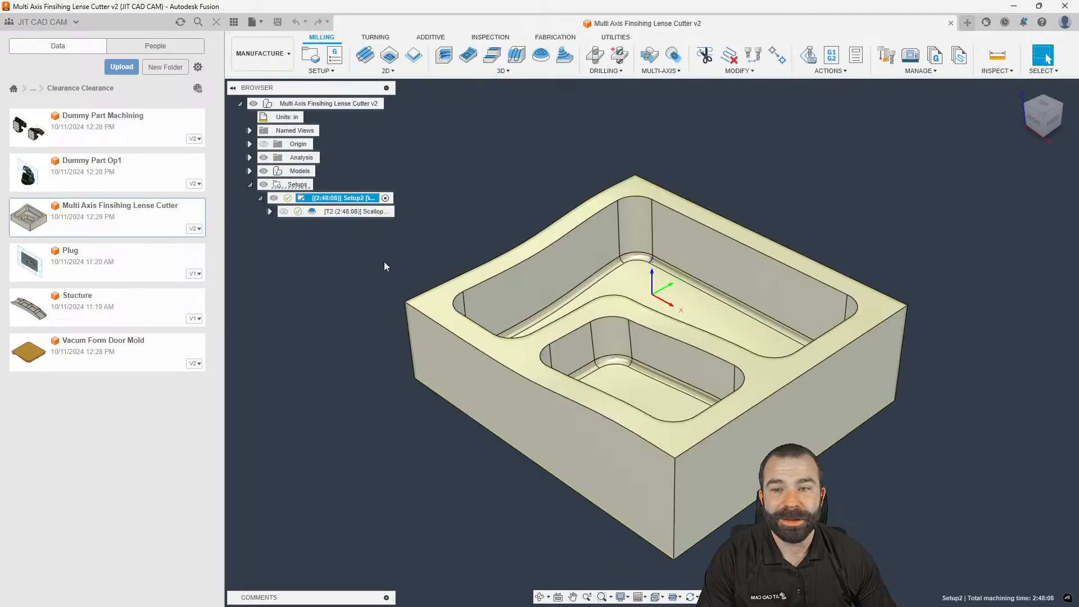
Delete the existing Scallop toolpath from Setup2
left_click(217, 21)
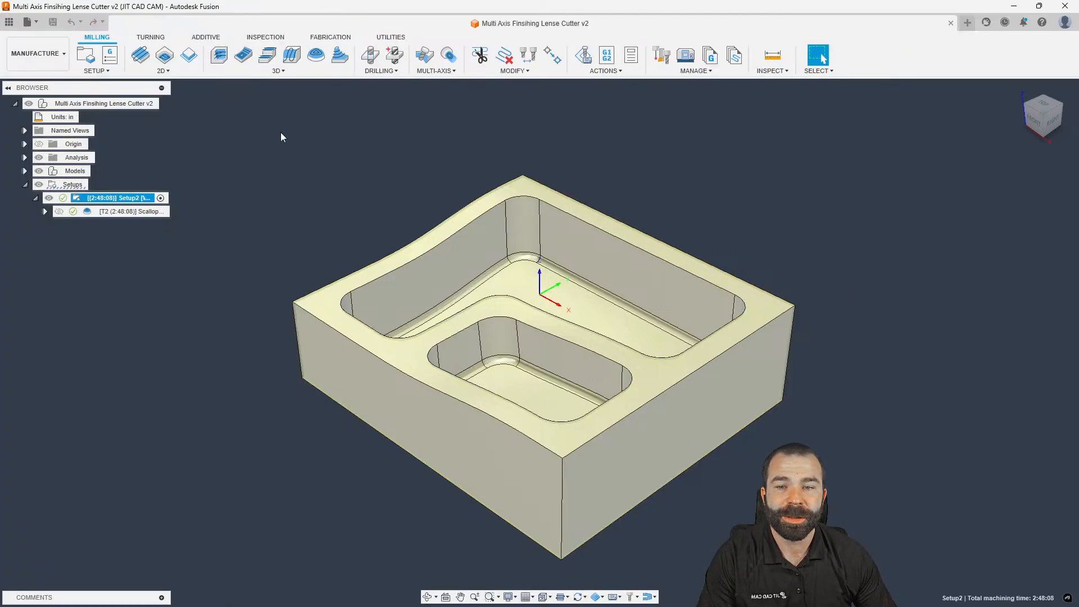
left_click(106, 217)
key("Delete")
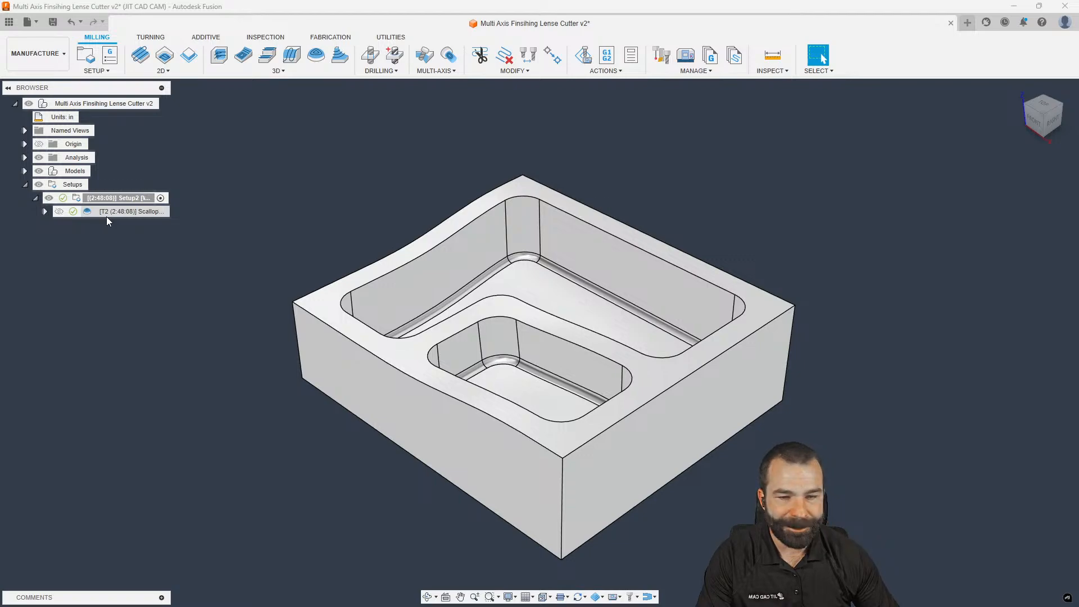
Edit Setup2 and bring up the Machine Library of available mills
left_click(78, 199)
double_click(78, 199)
scroll(334, 198, "down", 3)
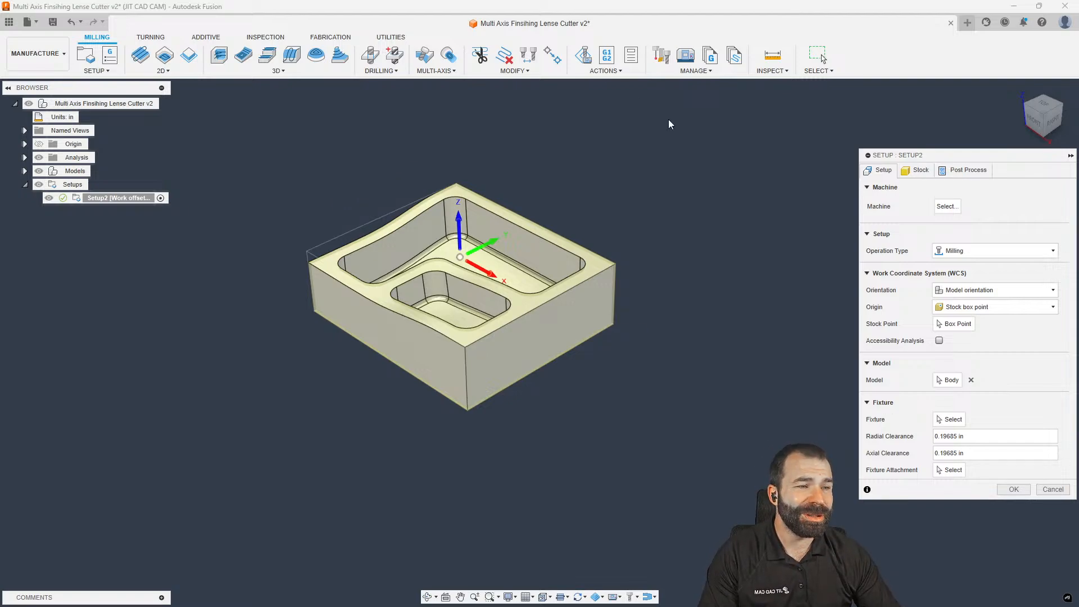
left_click(947, 206)
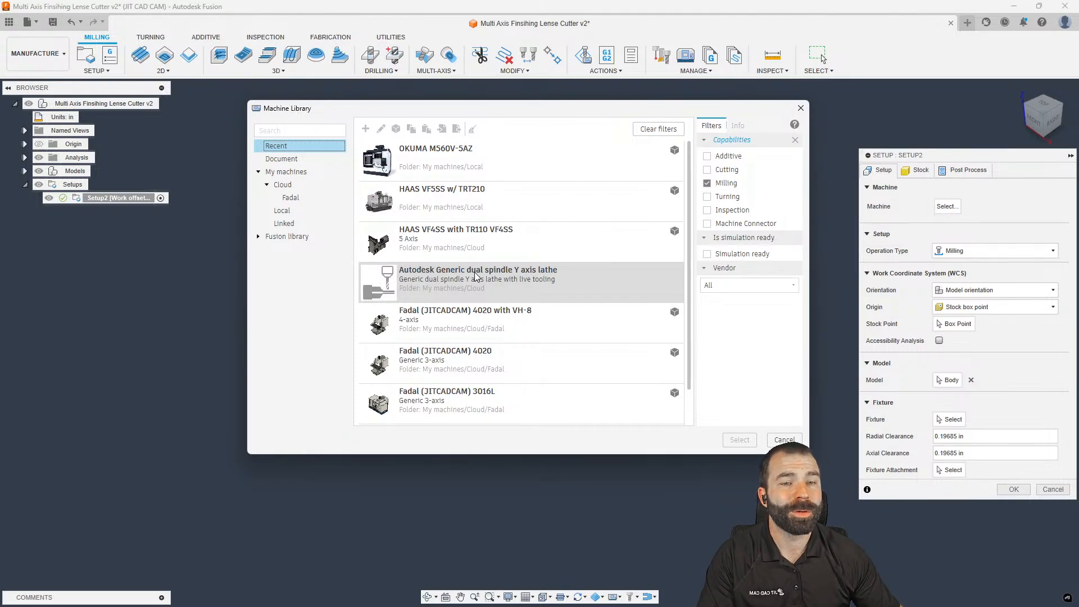
Try assigning the OKUMA M560V-5AZ machine, then dismiss its loading error
left_click(435, 164)
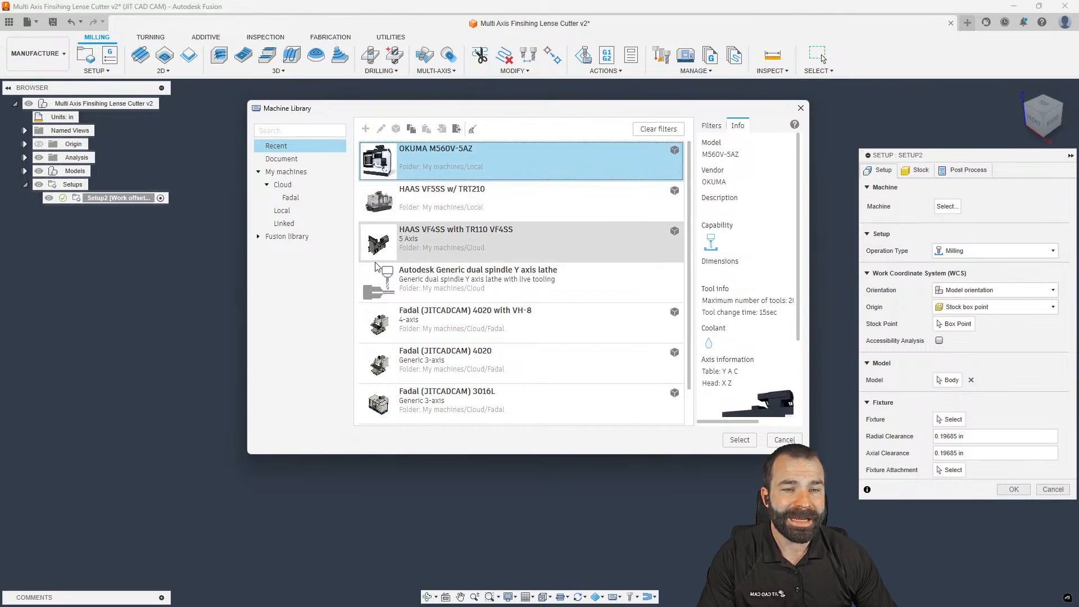
left_click(739, 441)
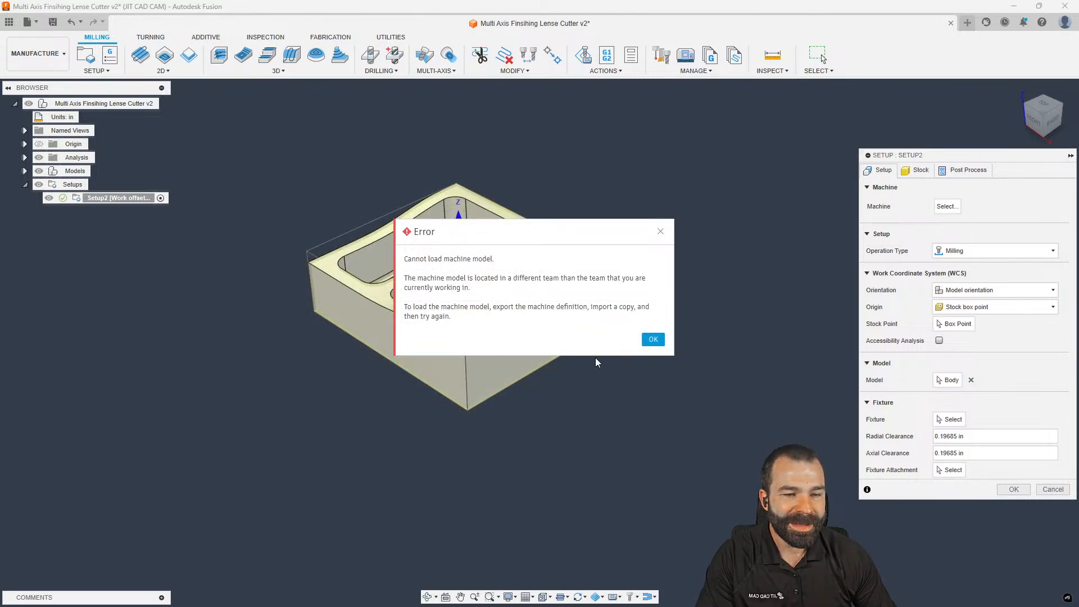
left_click(652, 340)
Filter to Fadal machines, assign the Fadal (JITCADCAM) 4020, and show Part Position settings
left_click(947, 206)
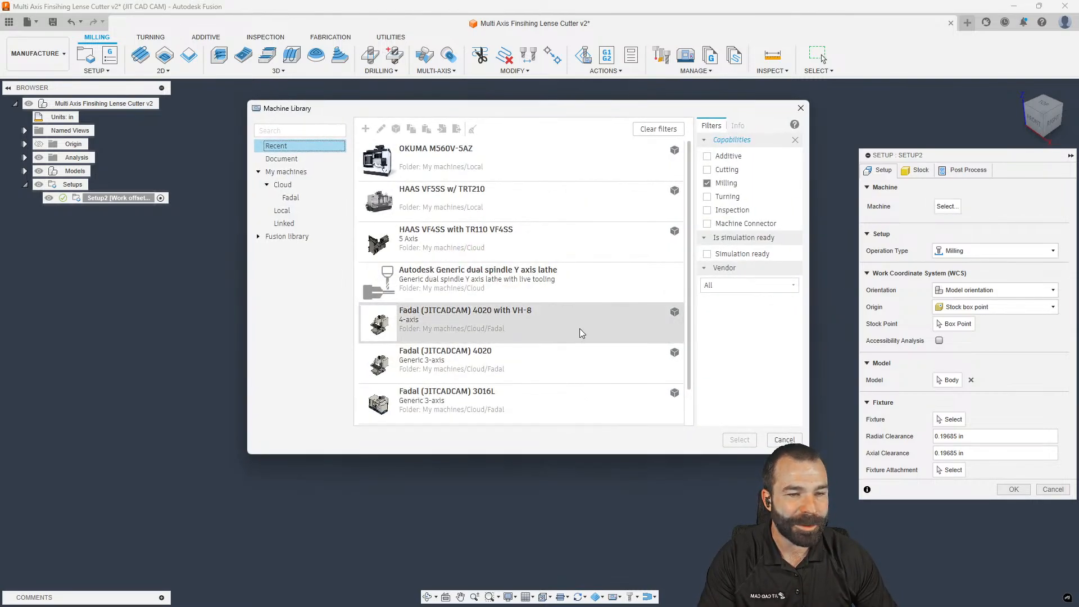
left_click(301, 200)
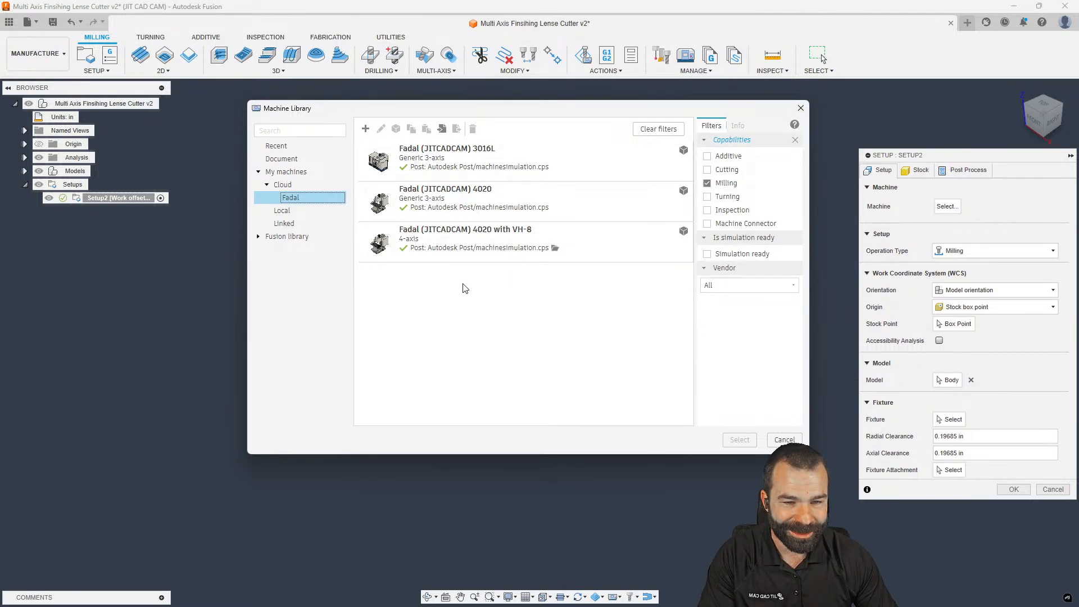
left_click(523, 209)
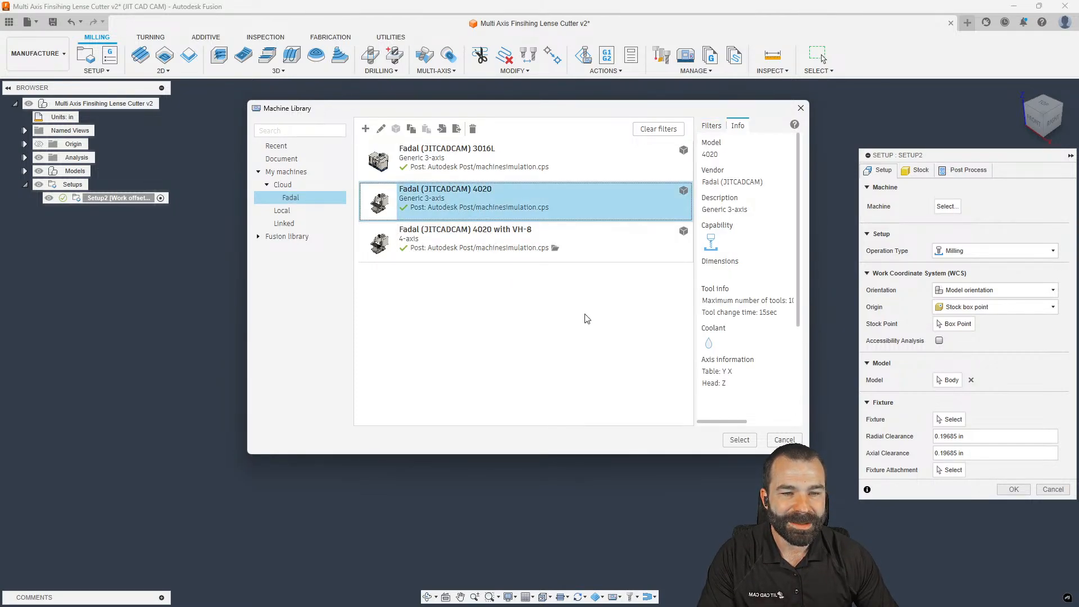
left_click(737, 439)
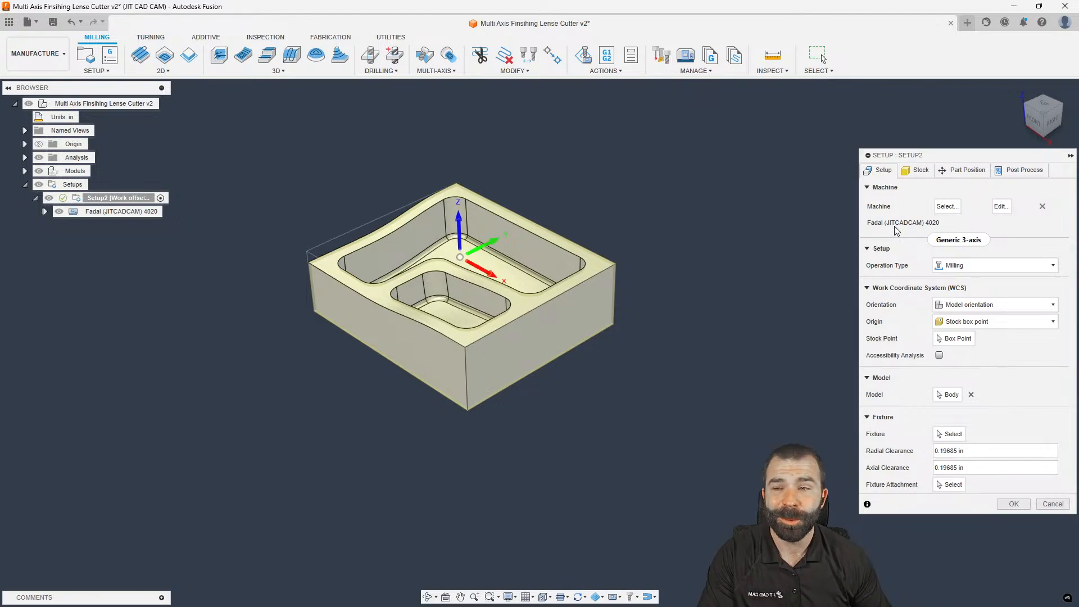
left_click(966, 170)
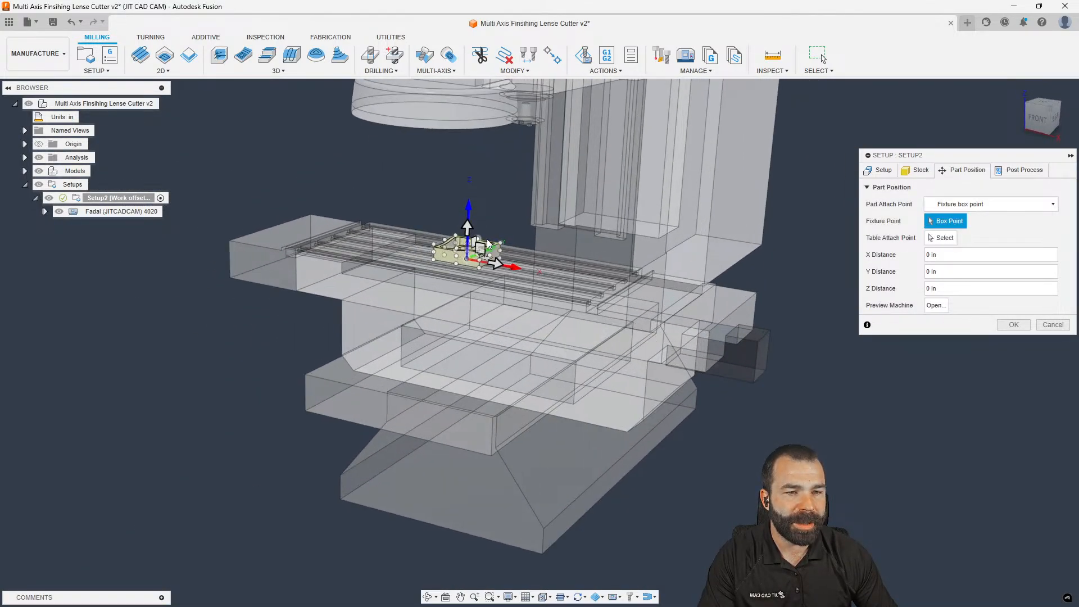
Position the part 6 in along X and 2 in up on the table, then start a Face operation
left_click_drag(466, 223, 466, 215)
left_click_drag(497, 248, 538, 257)
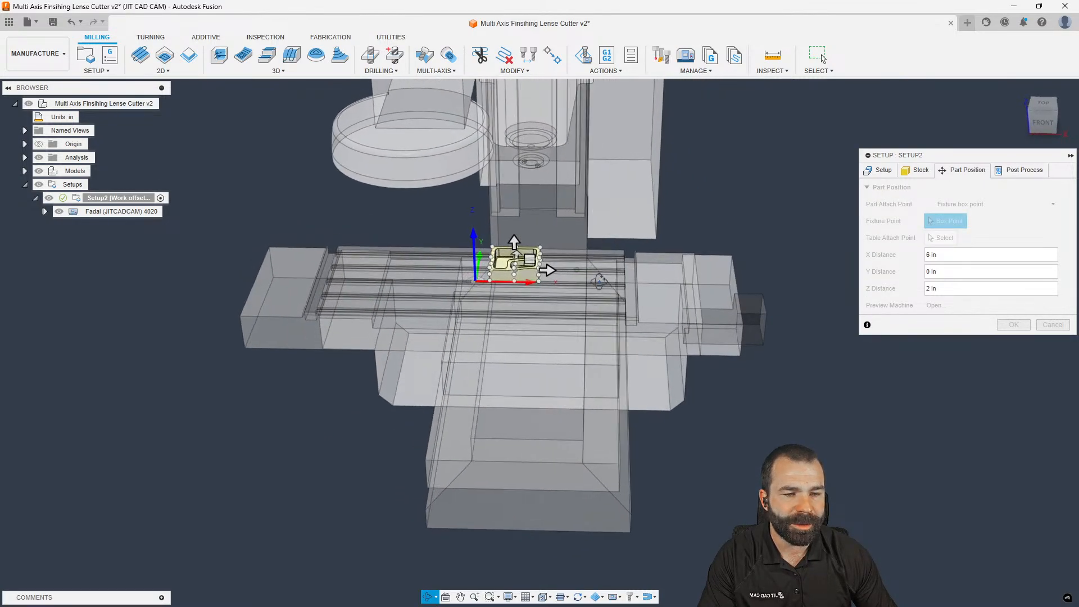
left_click(1014, 326)
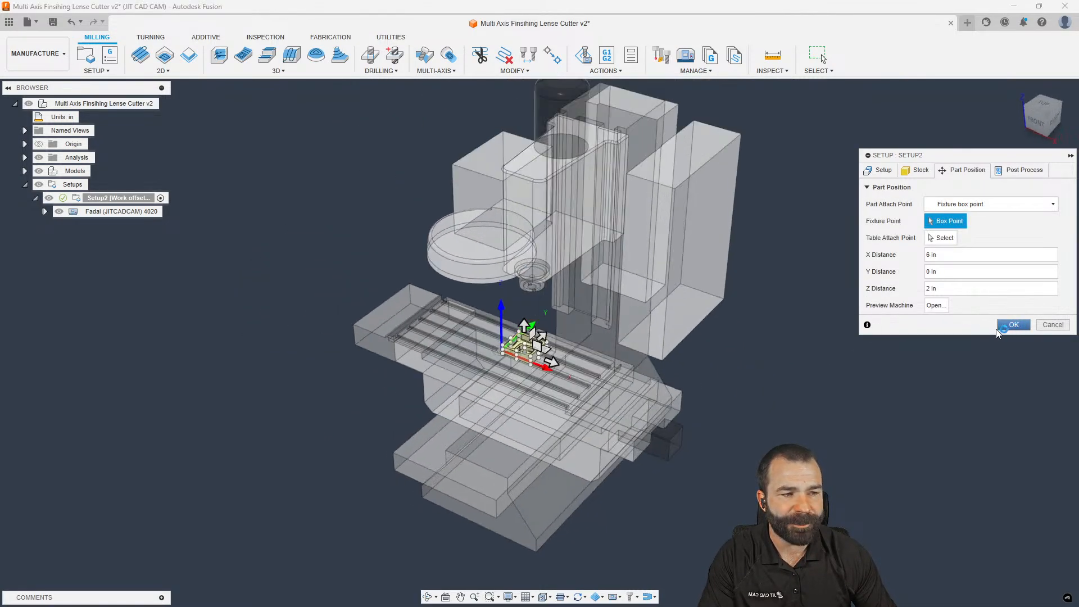
scroll(437, 447, "up", 2)
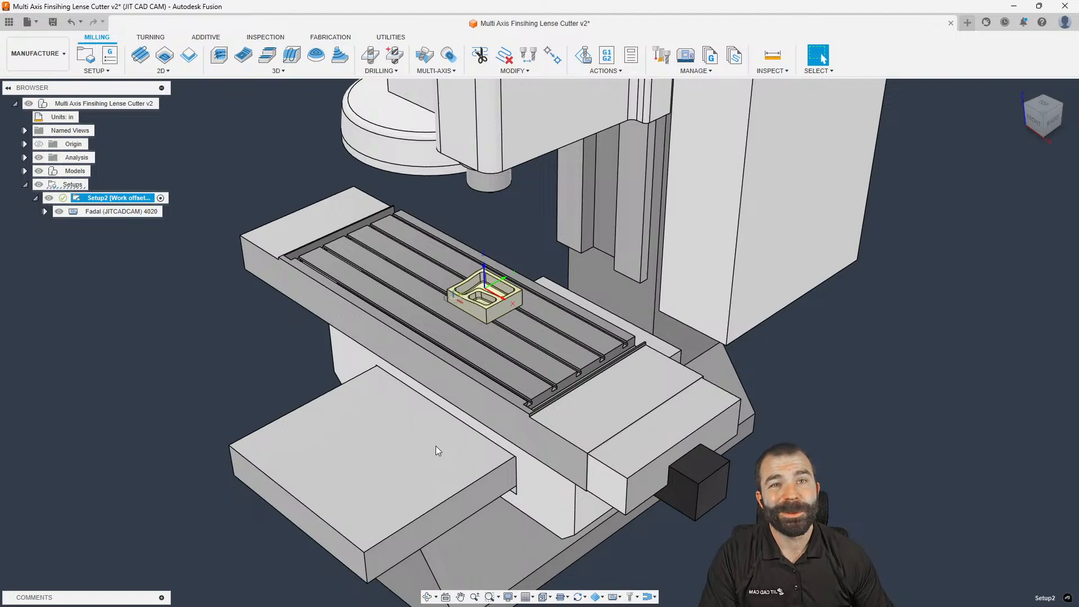
middle_click_drag(436, 446, 447, 435, "shift")
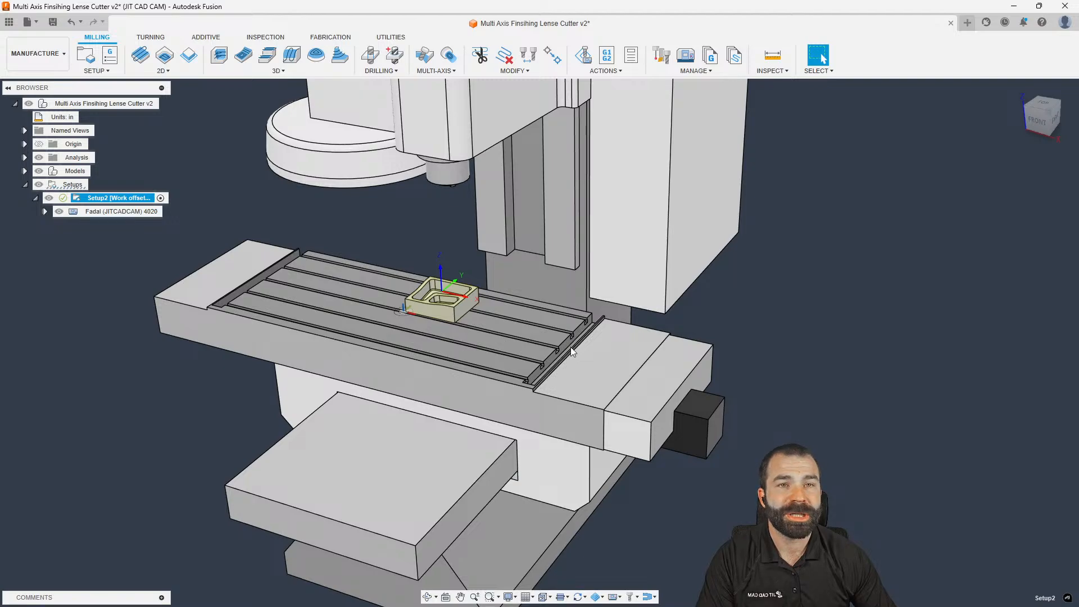
scroll(568, 347, "down", 3)
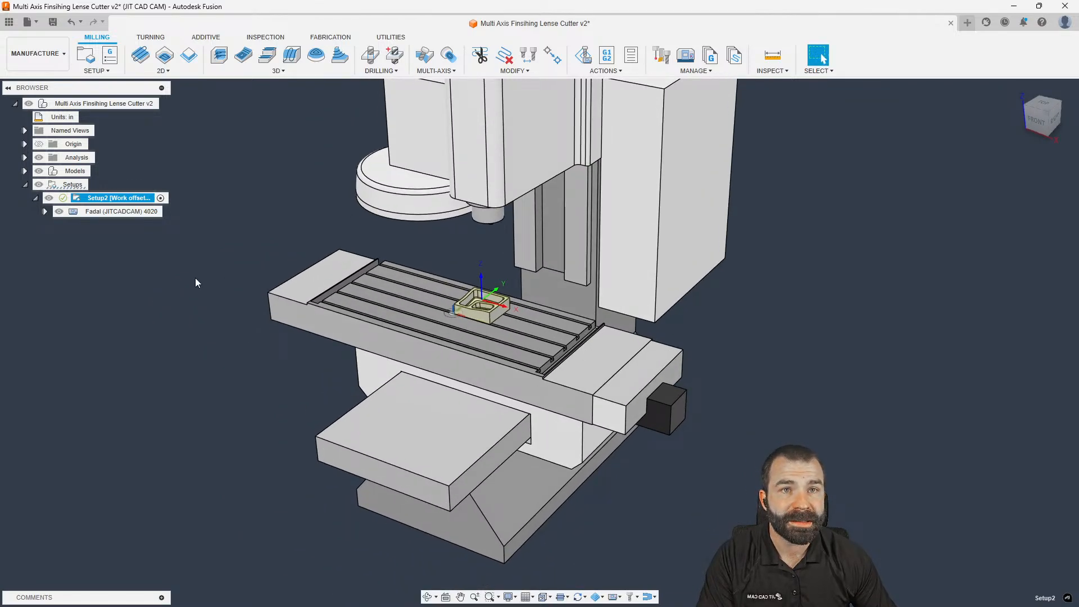
left_click(140, 55)
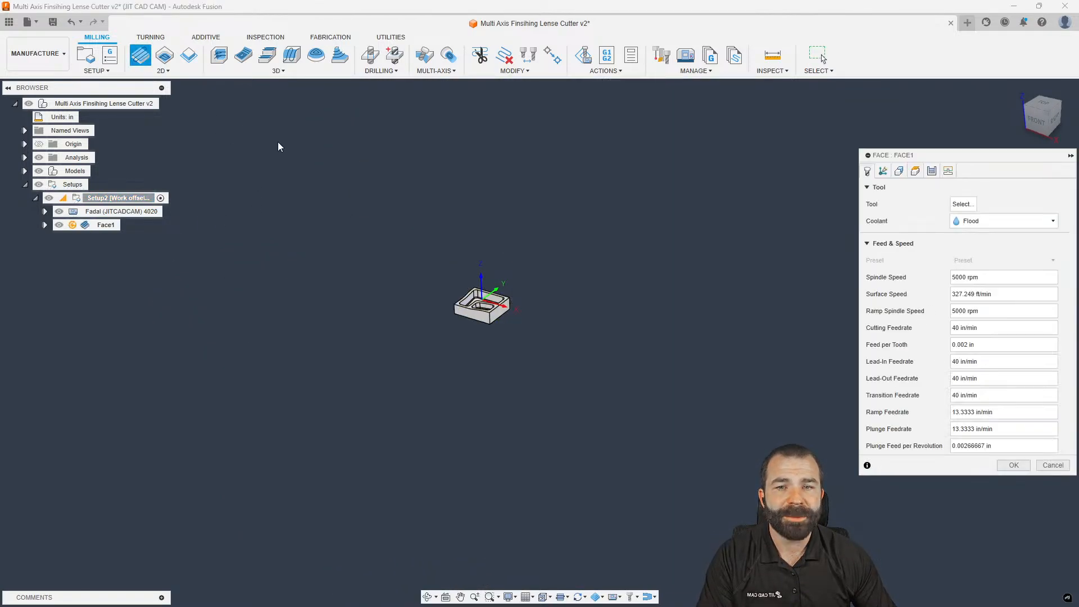
Give Face1 the 2" Face Mill from Shop Crib and generate its 0:02:17 toolpath
left_click(963, 204)
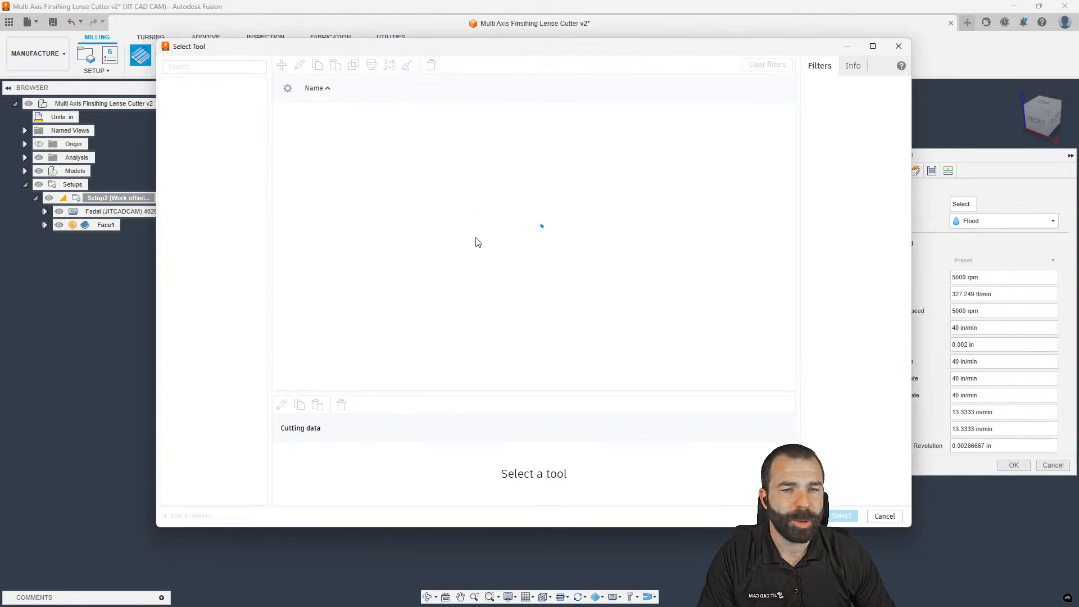
left_click(209, 197)
left_click(357, 205)
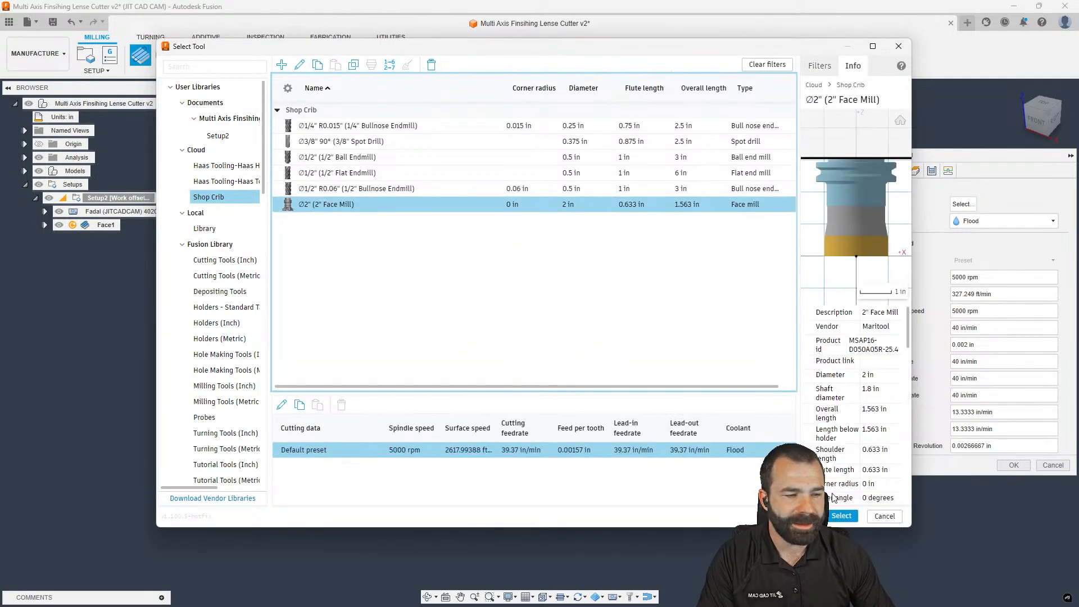
left_click(842, 516)
left_click(1013, 482)
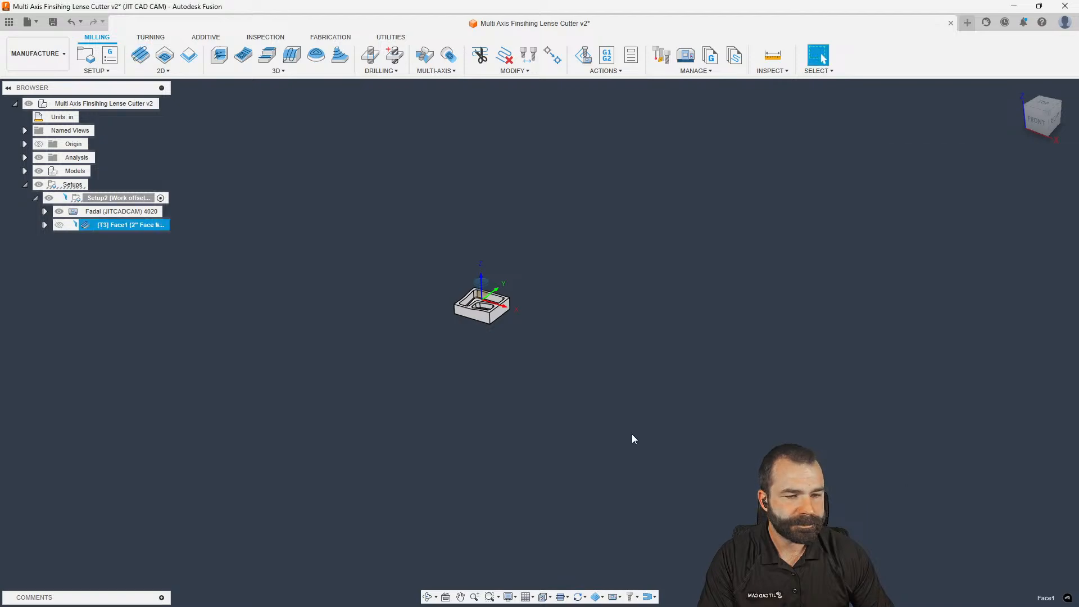
scroll(479, 302, "up", 5)
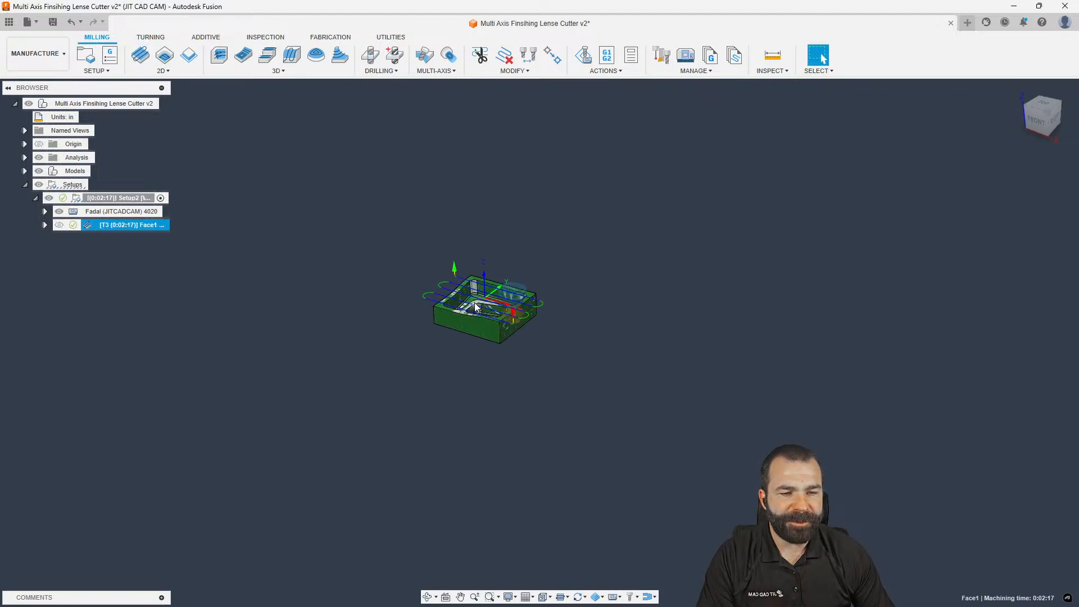
Run Face1's machine simulation, inspect the cut, exit it, and show the Data Panel
left_click(584, 56)
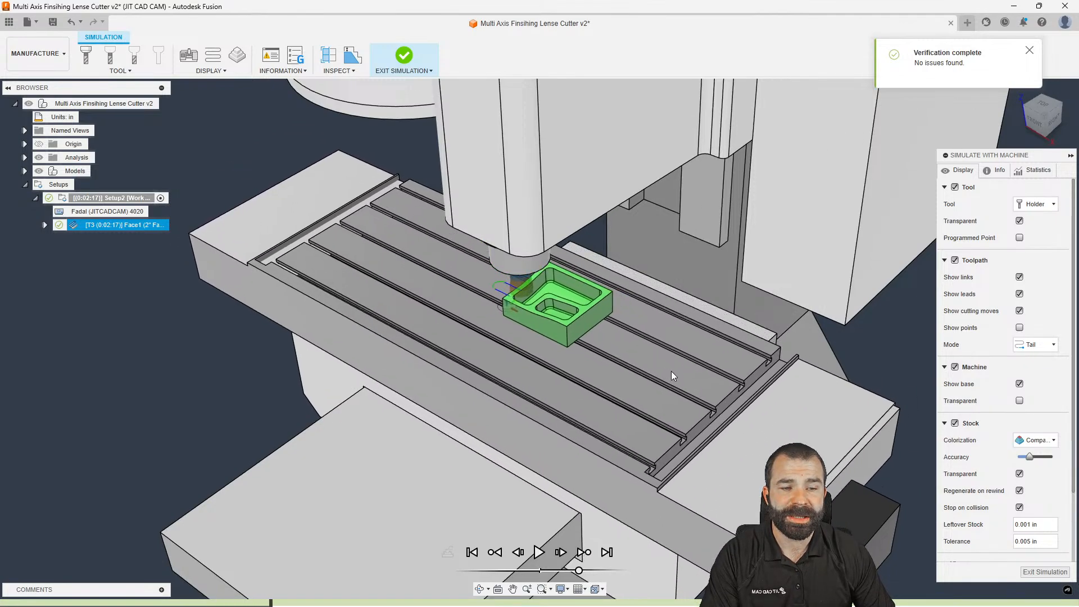
middle_click_drag(673, 374, 634, 350, "shift")
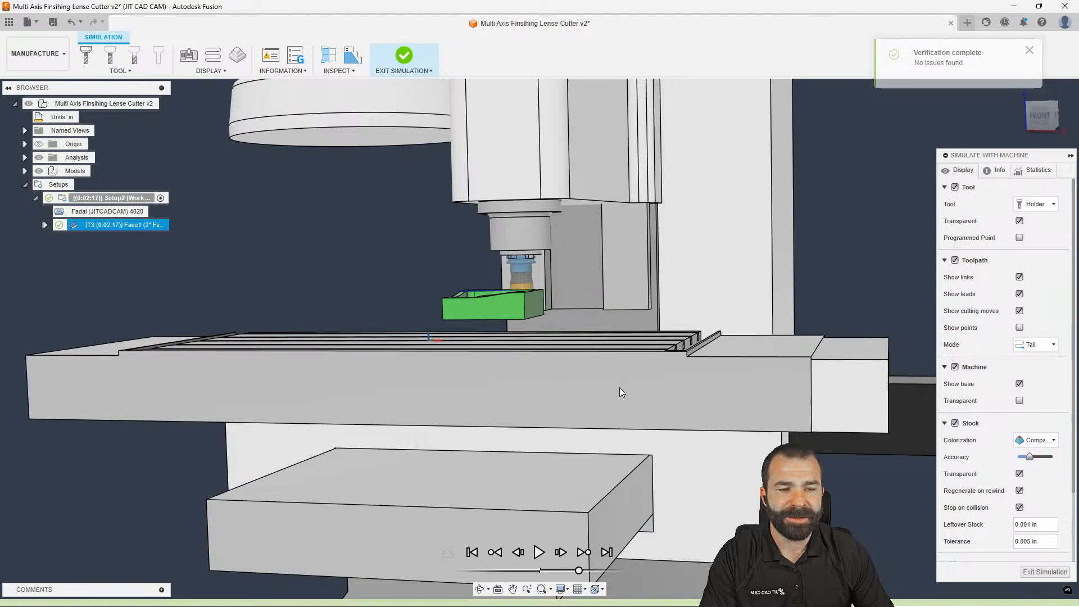
left_click(1032, 573)
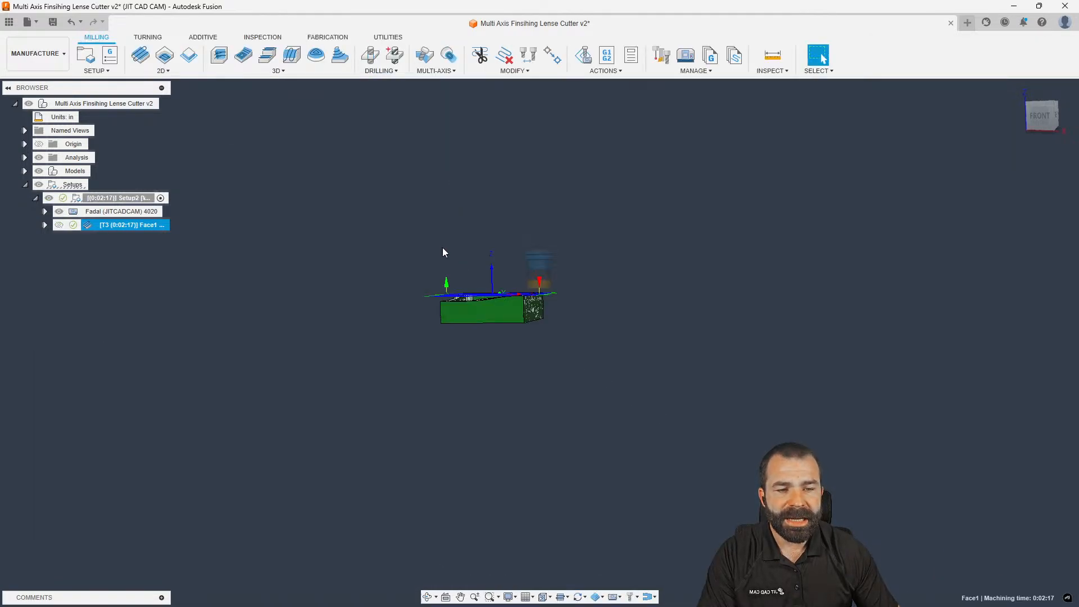
left_click(9, 21)
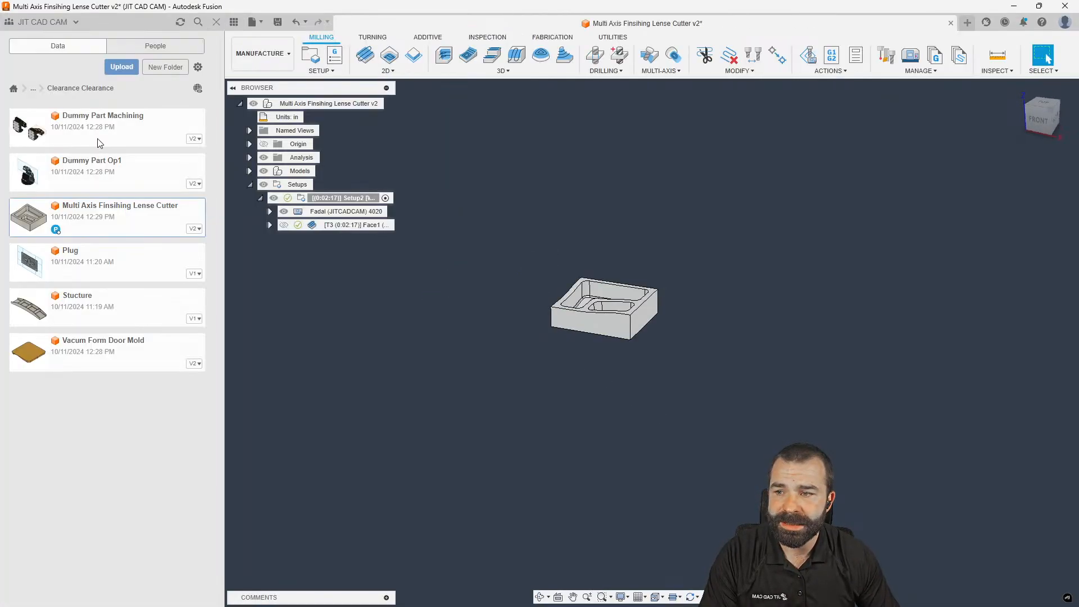
Open the Dummy Part Op1 design from the Data Panel
left_click(70, 185)
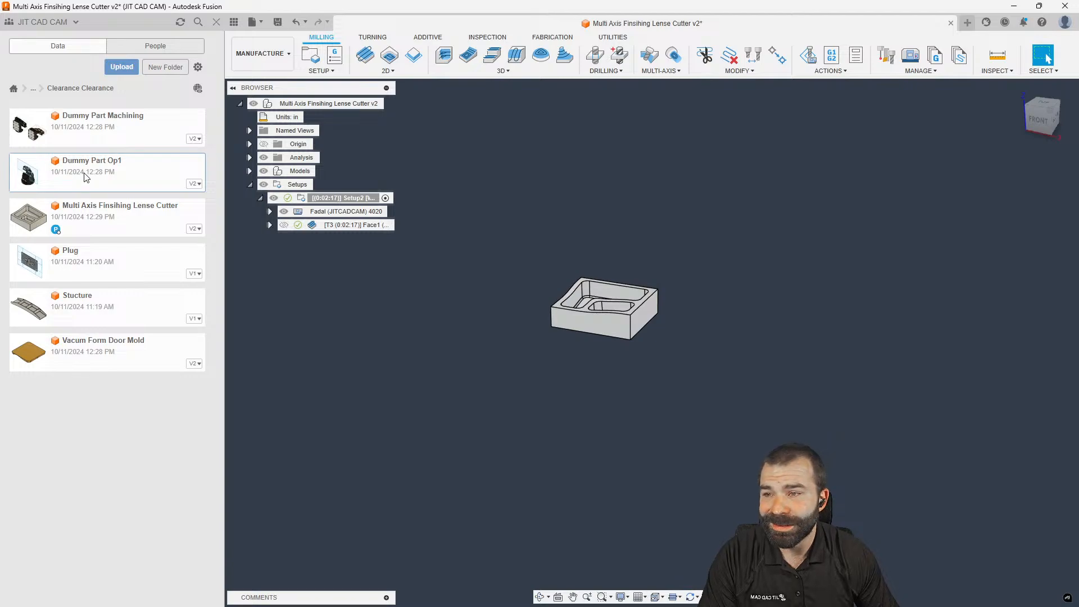
double_click(100, 180)
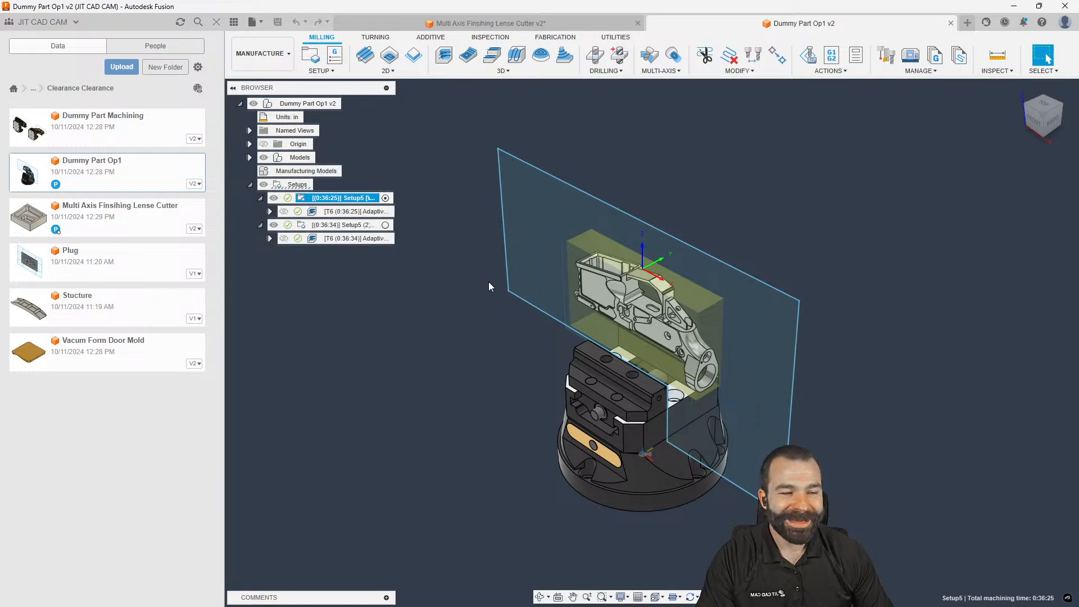
left_click(459, 302)
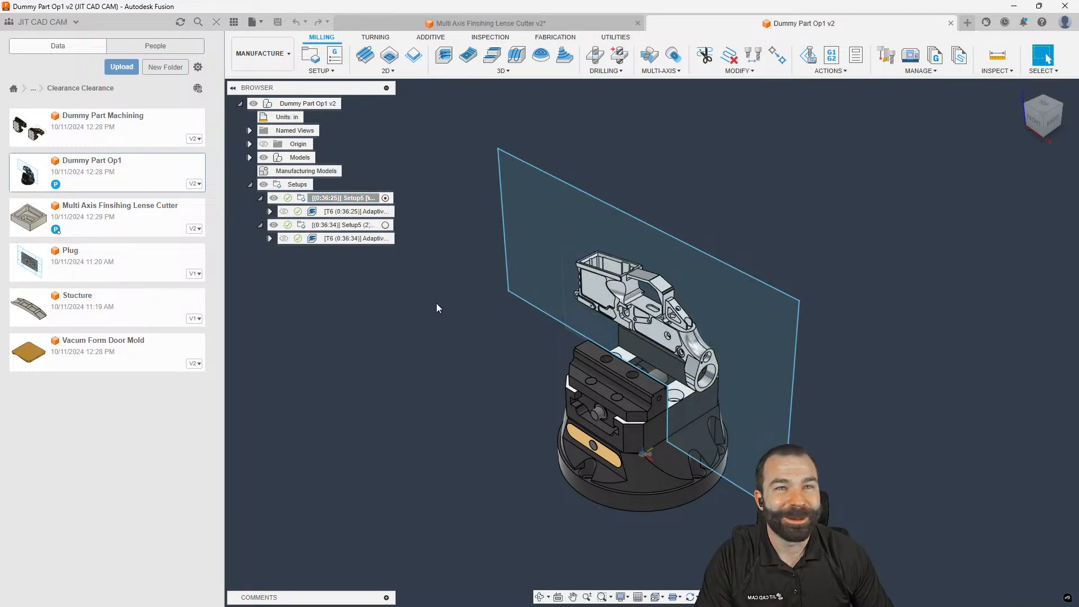
Edit Setup5 and set its fixture attachment to Joint Origin1 on the fixture base
left_click(304, 200)
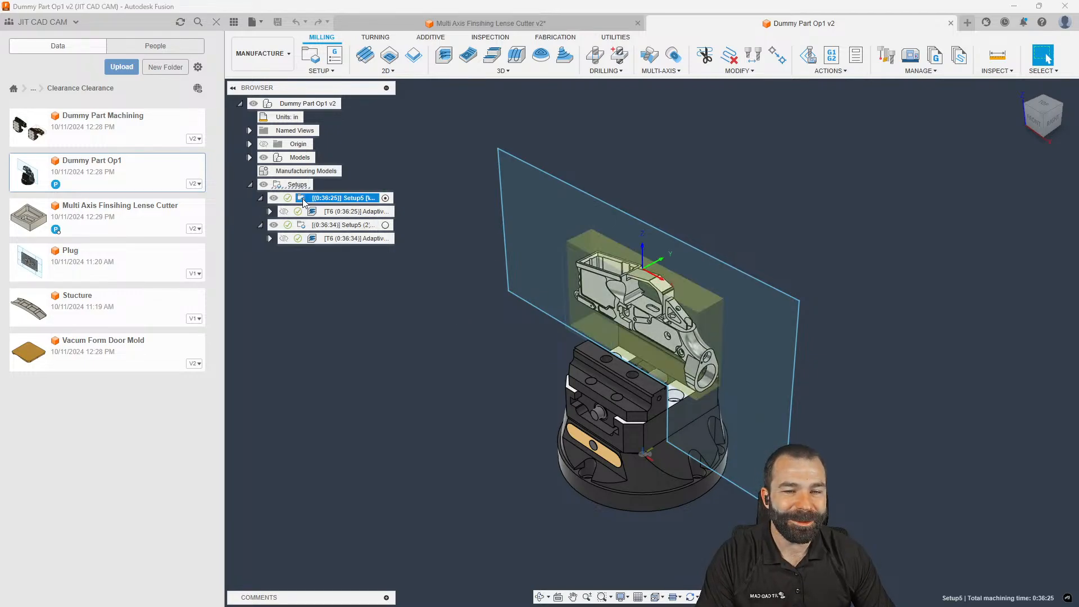
double_click(304, 200)
scroll(473, 288, "down", 1)
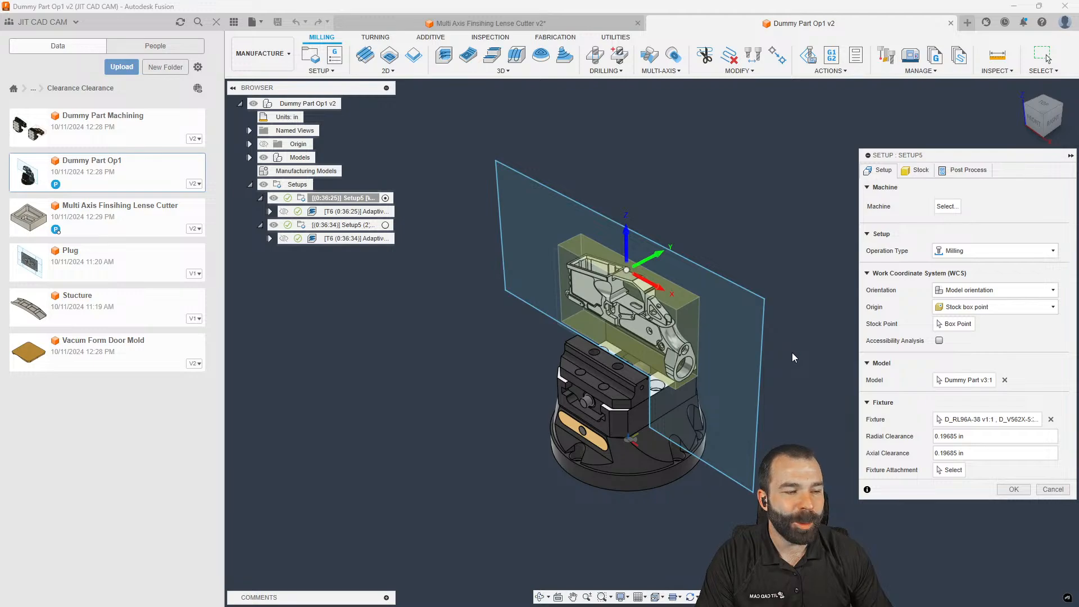
left_click(955, 381)
left_click(966, 420)
middle_click_drag(834, 429, 824, 381, "shift")
left_click(951, 473)
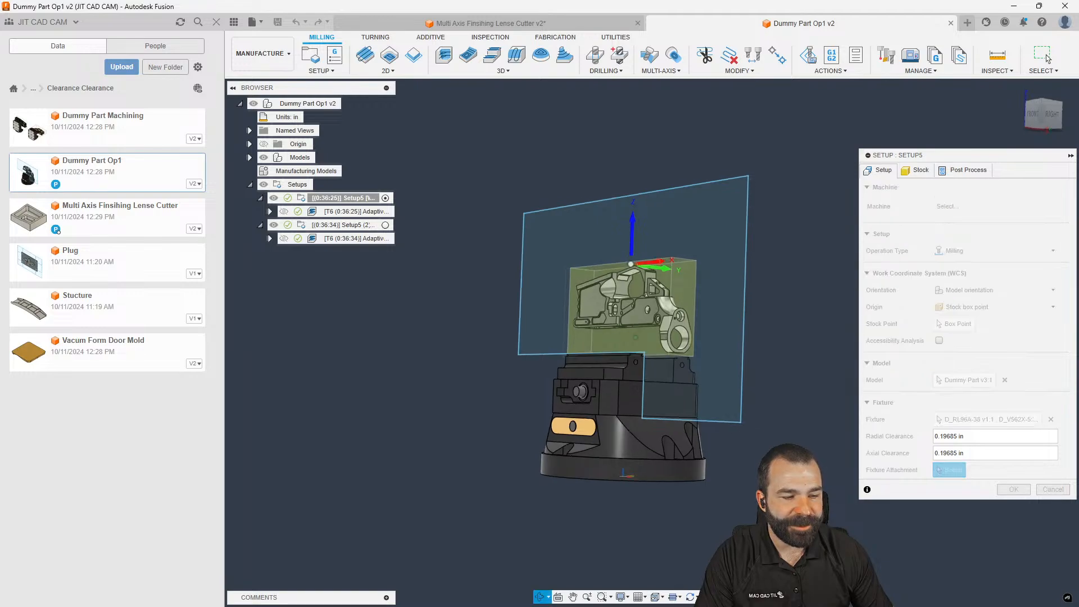
middle_click_drag(829, 419, 824, 377, "shift")
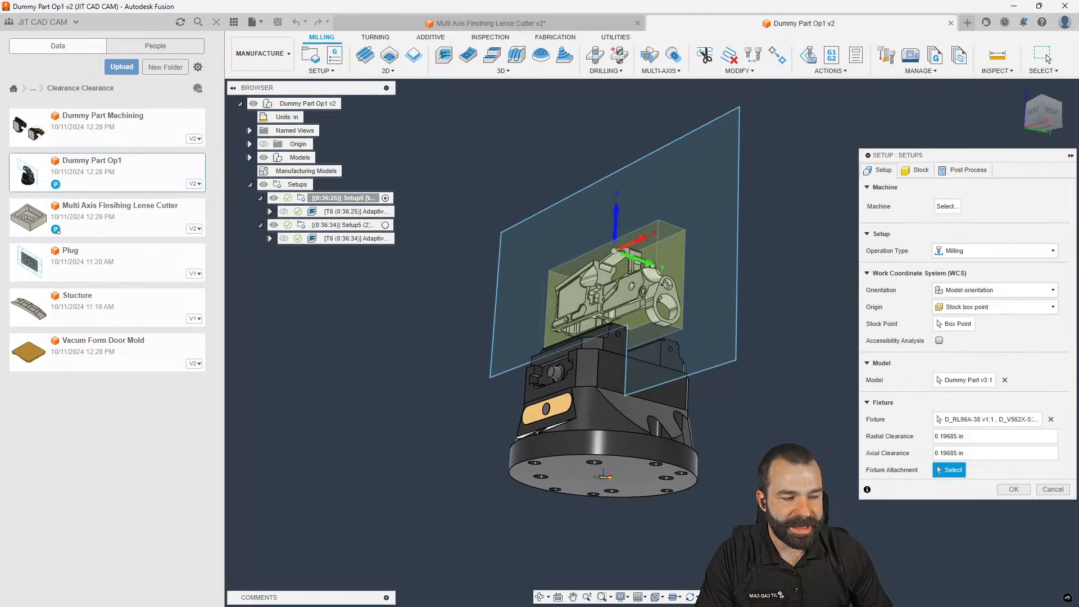
scroll(604, 482, "down", 2)
left_click(605, 479)
scroll(605, 481, "up", 4)
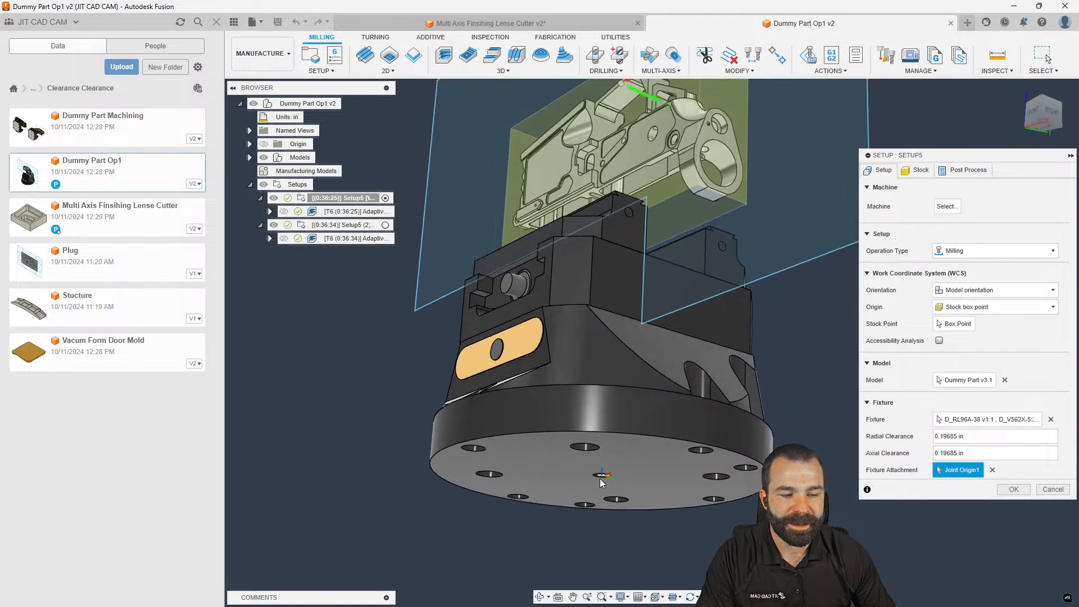
left_click(216, 22)
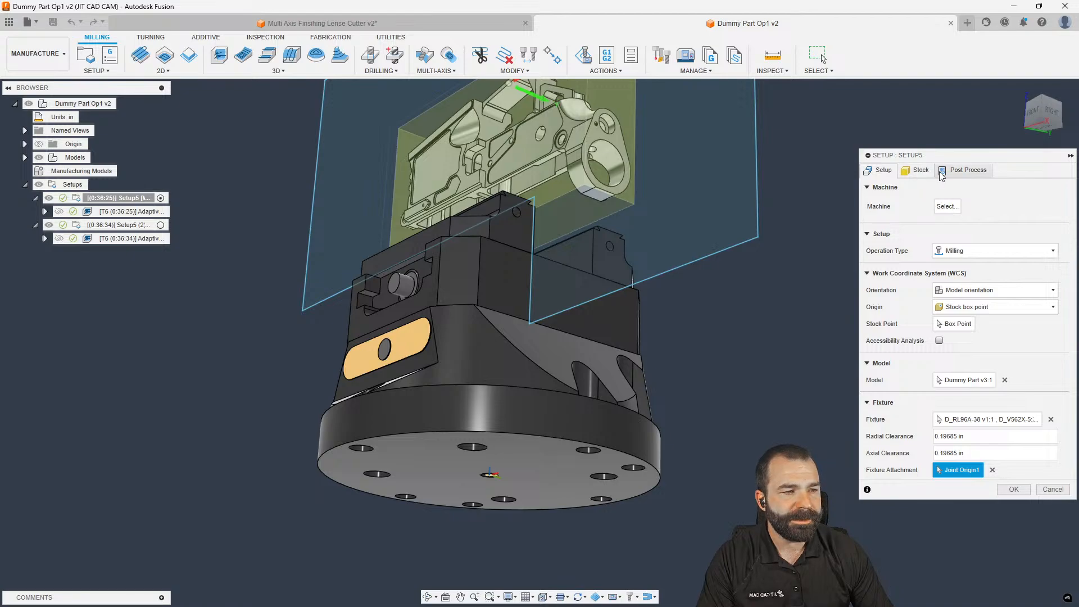
Assign the Fadal (JITCADCAM) 4020 to Setup5 and view its Part Position from above
left_click(947, 206)
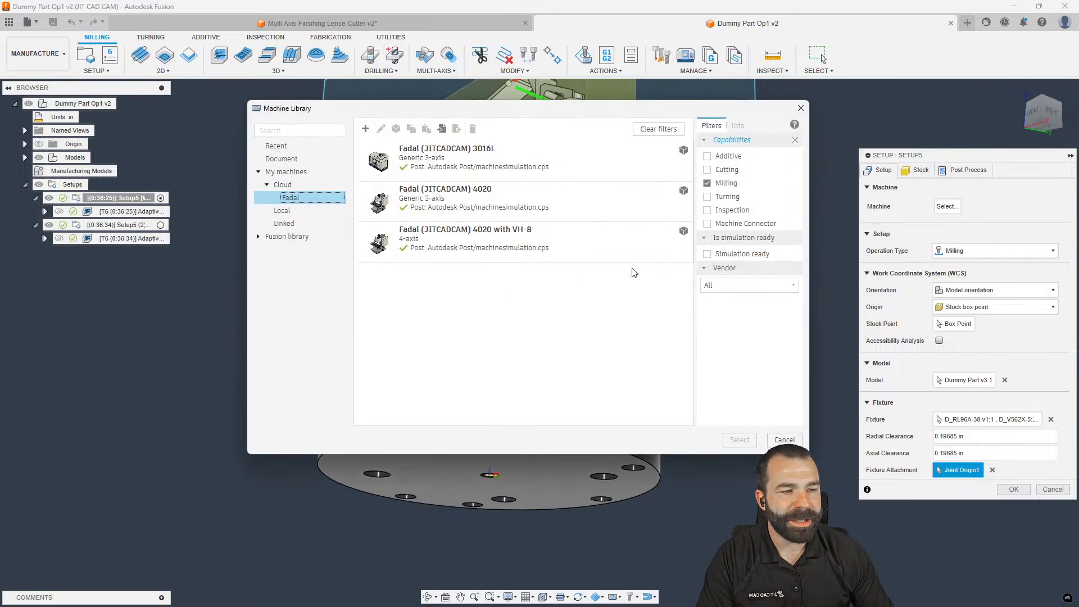
left_click(454, 208)
left_click(740, 439)
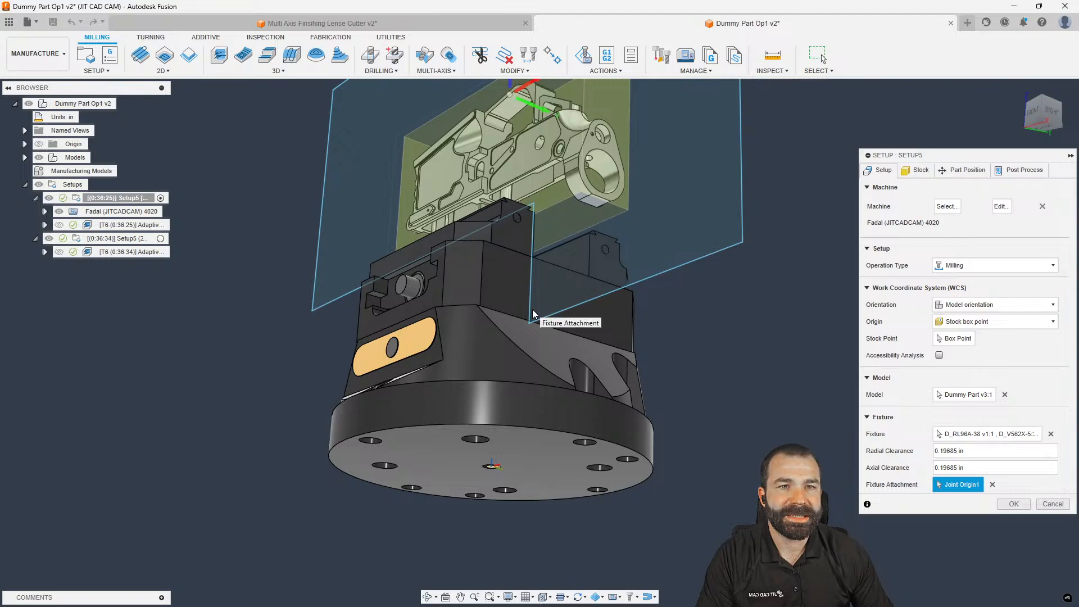
left_click(964, 170)
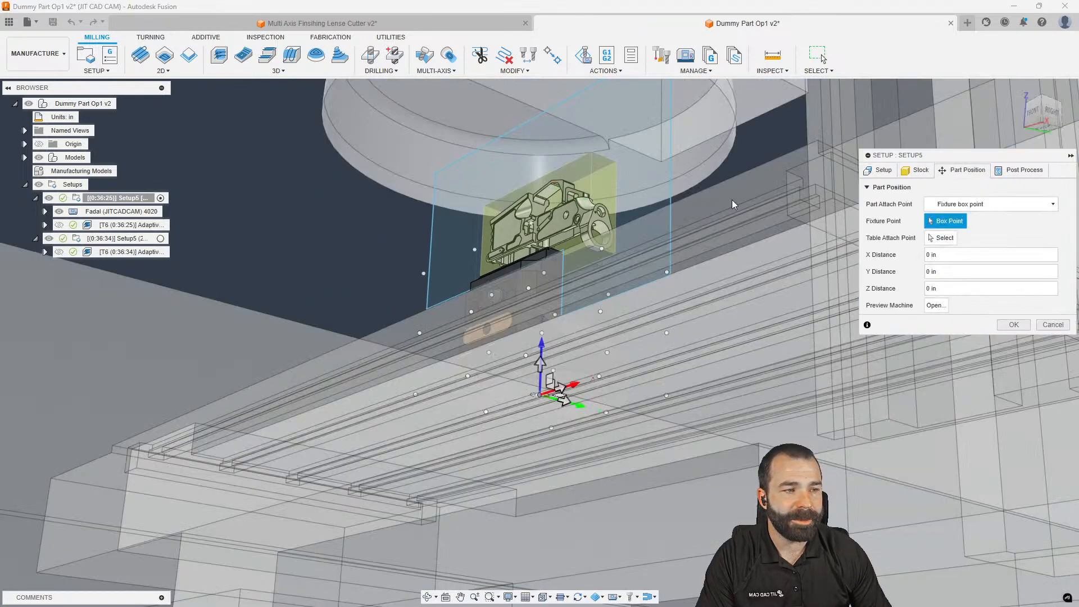
scroll(452, 216, "down", 3)
middle_click_drag(452, 219, 458, 318, "shift")
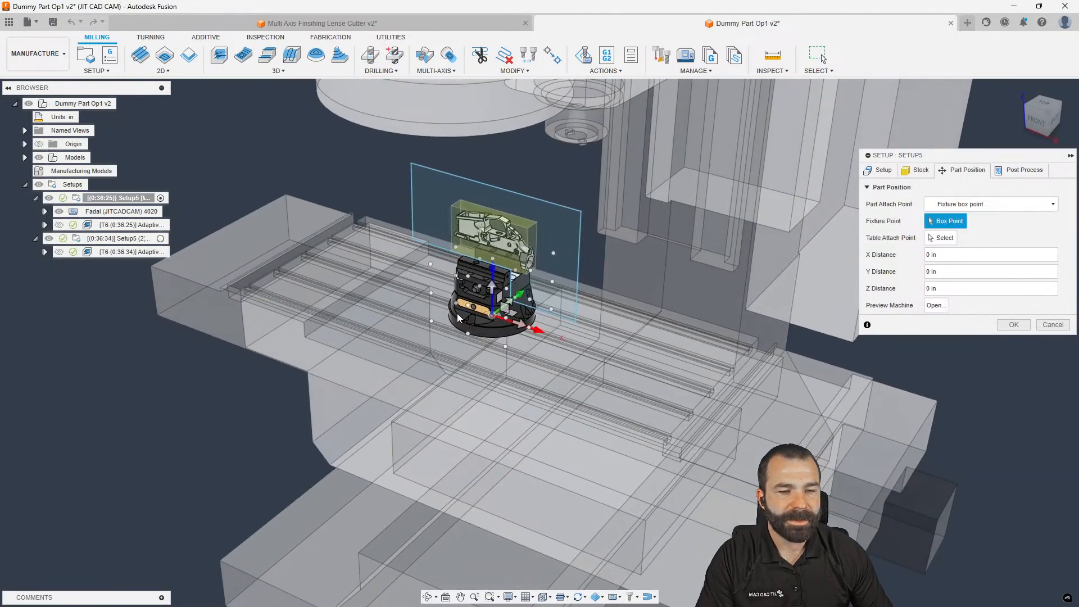
Attach the fixture to a table corner, shift it to X -8, Y -7 in, then clear the attach point
left_click(943, 238)
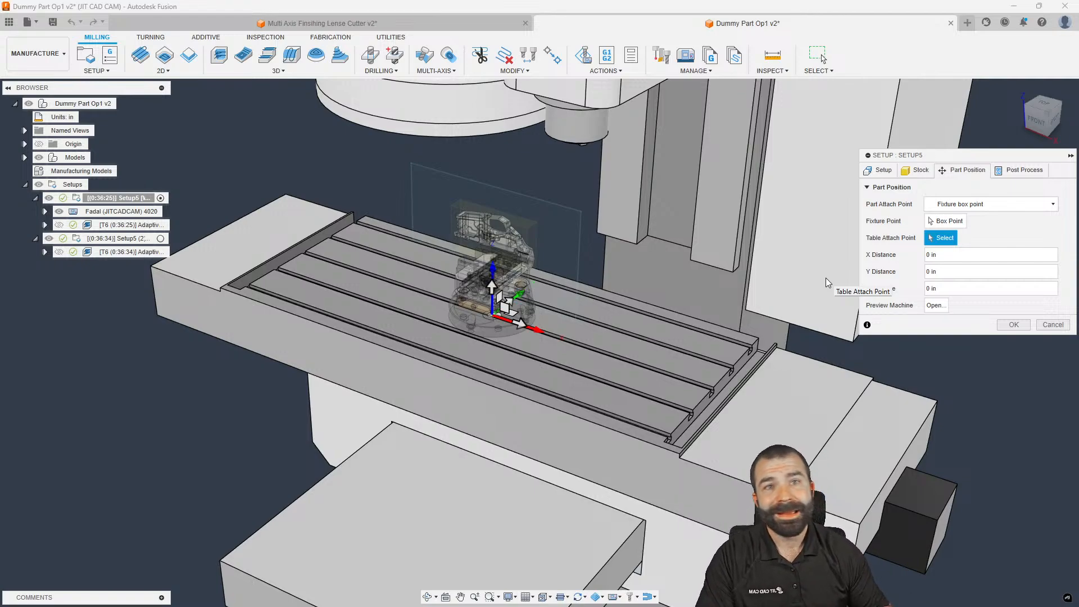
scroll(736, 373, "up", 5)
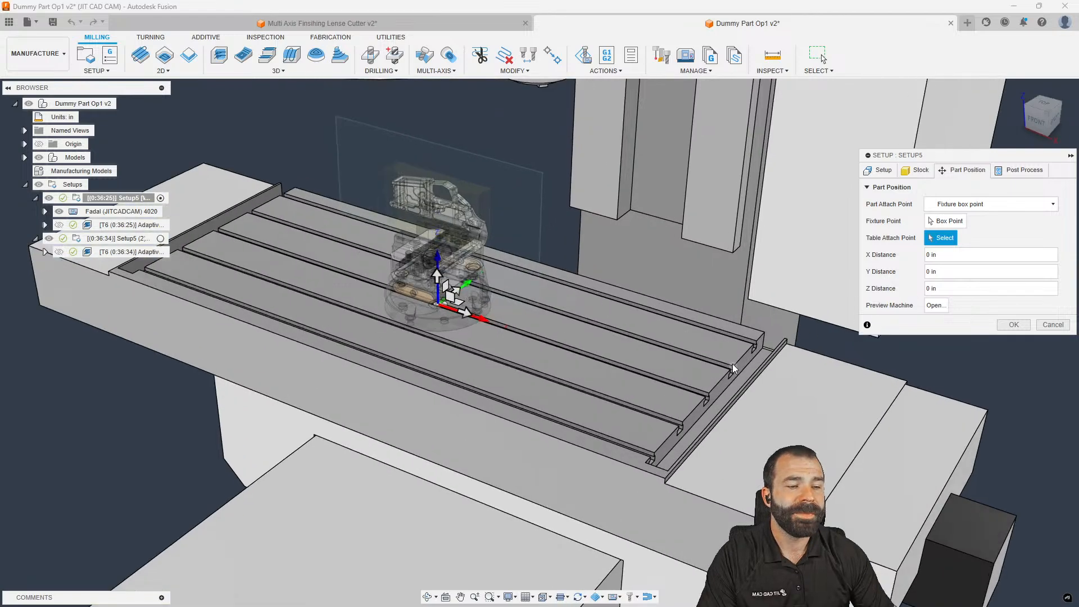
left_click(736, 371)
scroll(735, 372, "down", 5)
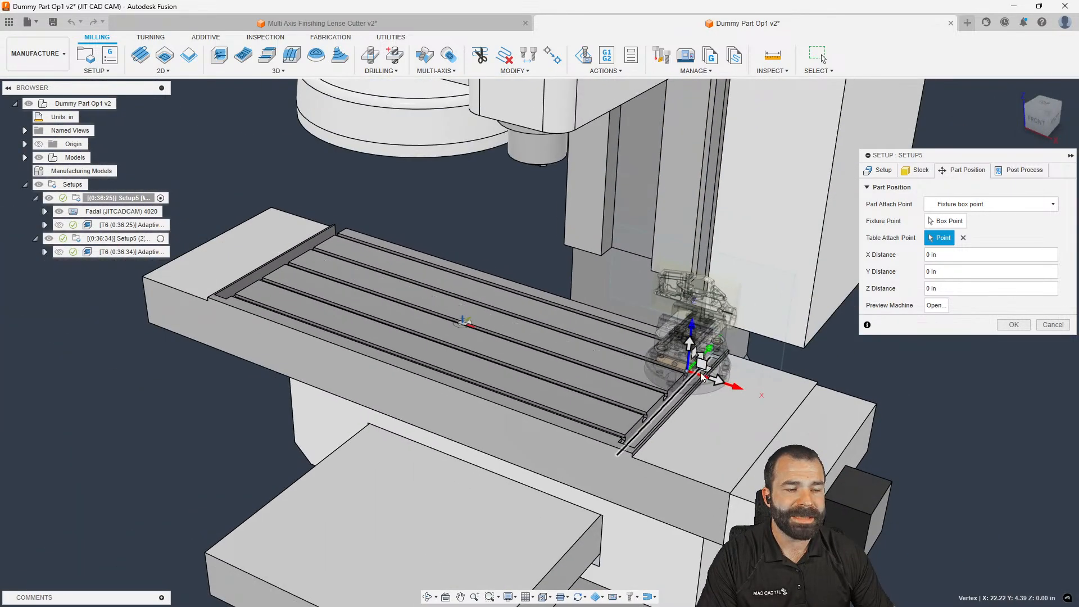
left_click_drag(716, 380, 634, 366)
left_click_drag(700, 358, 598, 362)
middle_click_drag(644, 387, 646, 367, "shift")
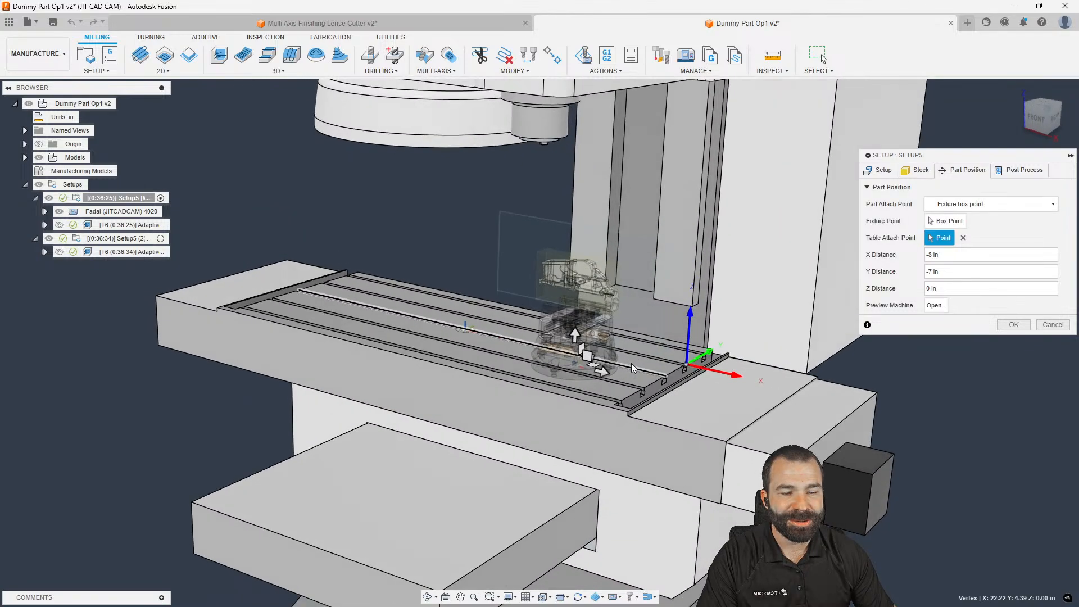
left_click(963, 238)
Attach the fixture to the spindle's circular edge and lower it to Z -12 in
middle_click_drag(393, 264, 537, 180, "shift")
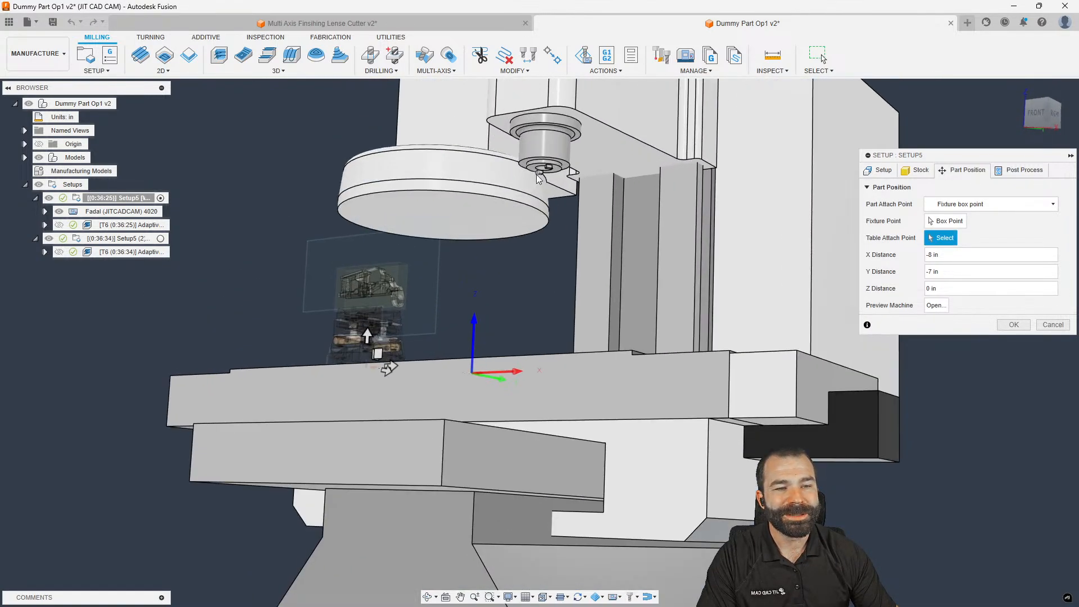
scroll(538, 180, "up", 5)
left_click(538, 172)
scroll(538, 174, "down", 5)
middle_click_drag(521, 219, 515, 223, "shift")
left_click_drag(449, 175, 451, 282)
Move the fixture to X -17, Z -16, Y -4 in, accept the setup, and select Adaptive1
middle_click_drag(500, 346, 488, 382, "shift")
left_click_drag(473, 330, 395, 307)
mouse_move(449, 353)
middle_mouse_down("shift")
mouse_move(549, 331)
mouse_move(453, 349)
middle_mouse_up("shift")
left_click_drag(422, 311, 441, 300)
middle_click_drag(439, 336, 496, 320, "shift")
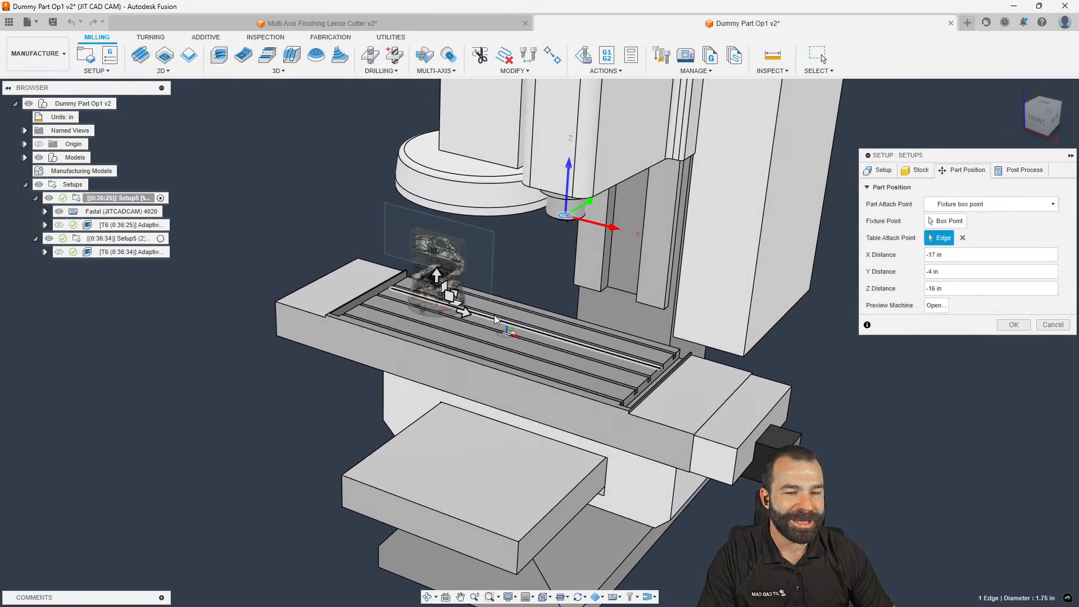
left_click(1014, 324)
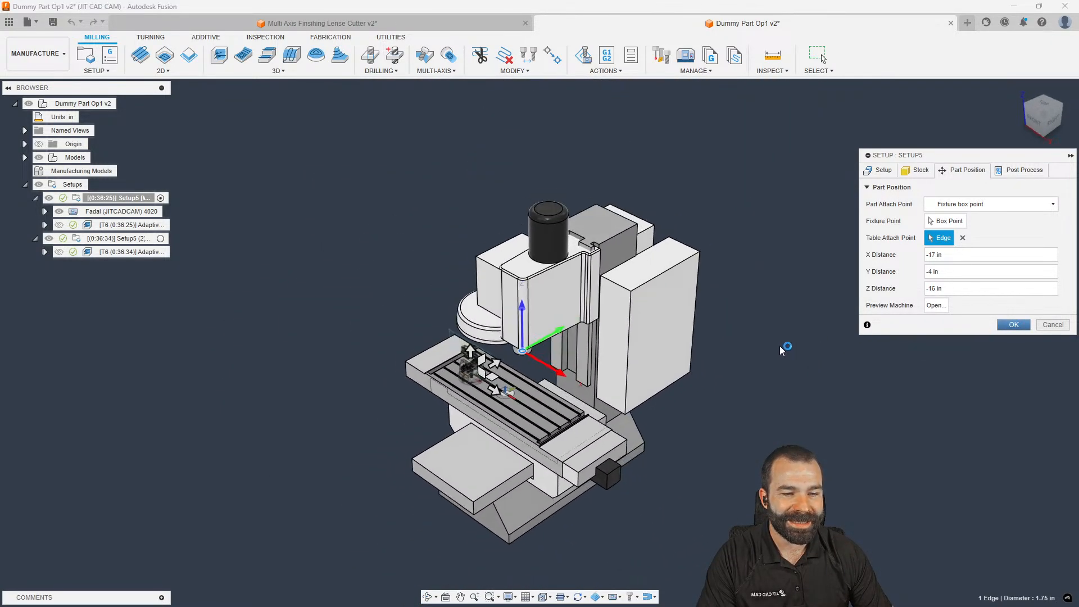
middle_click_drag(513, 393, 531, 389, "shift")
left_click(129, 225)
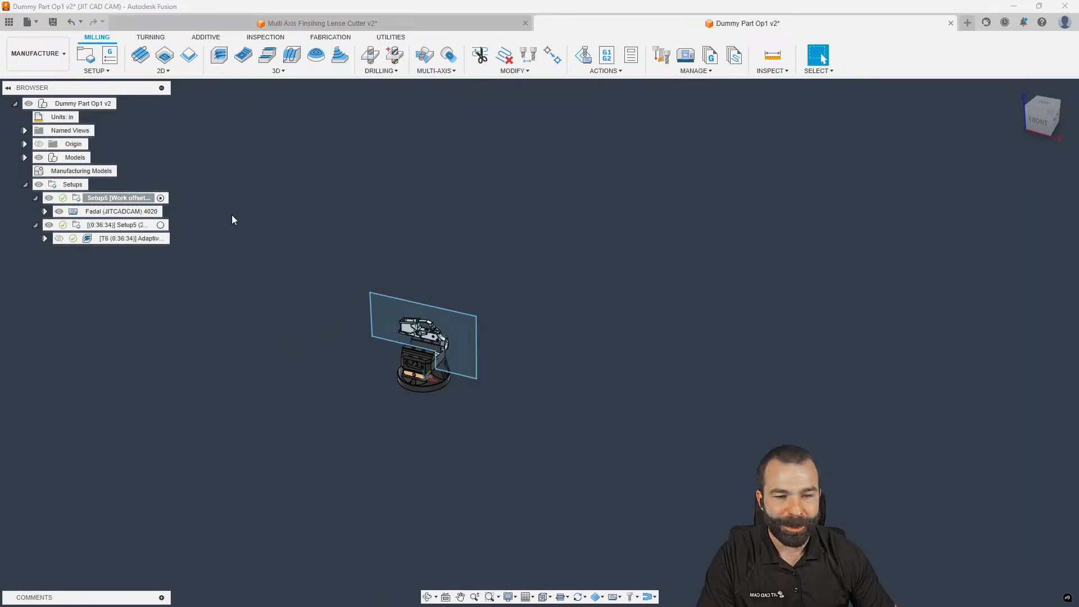
Copy the Face1 operation from the lens cutter document and paste it into Setup5
left_click(329, 25)
left_click(138, 225)
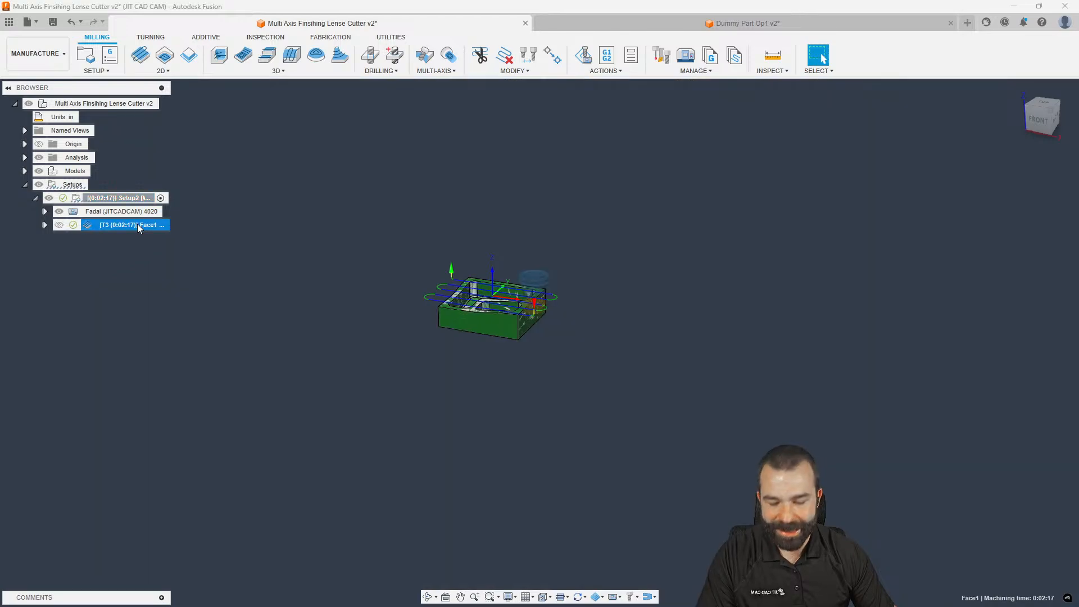
left_click(670, 25)
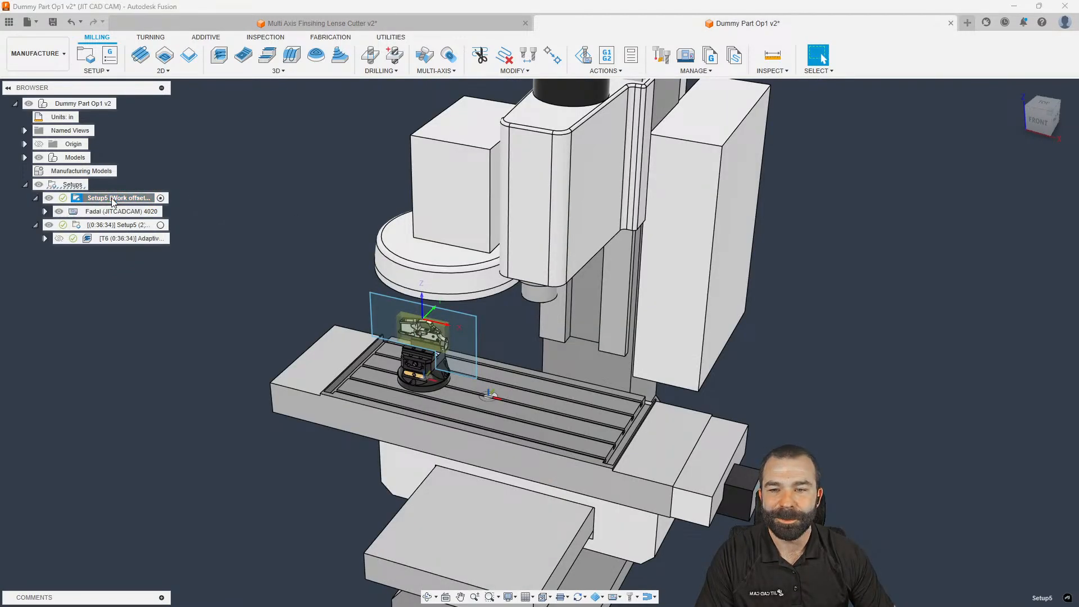
left_click(145, 199)
key("ctrl+v")
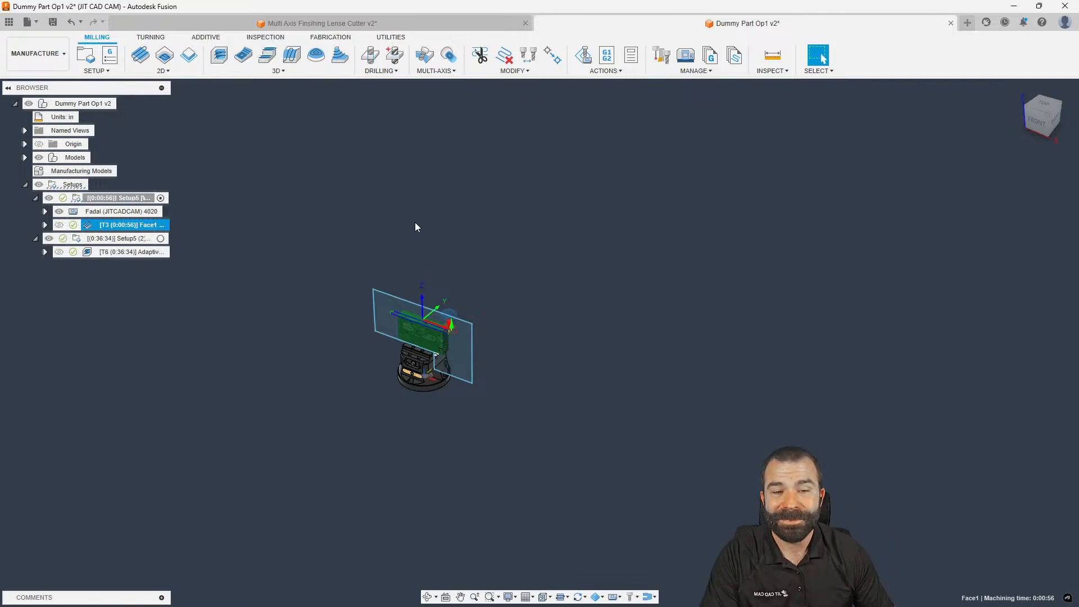
key("s")
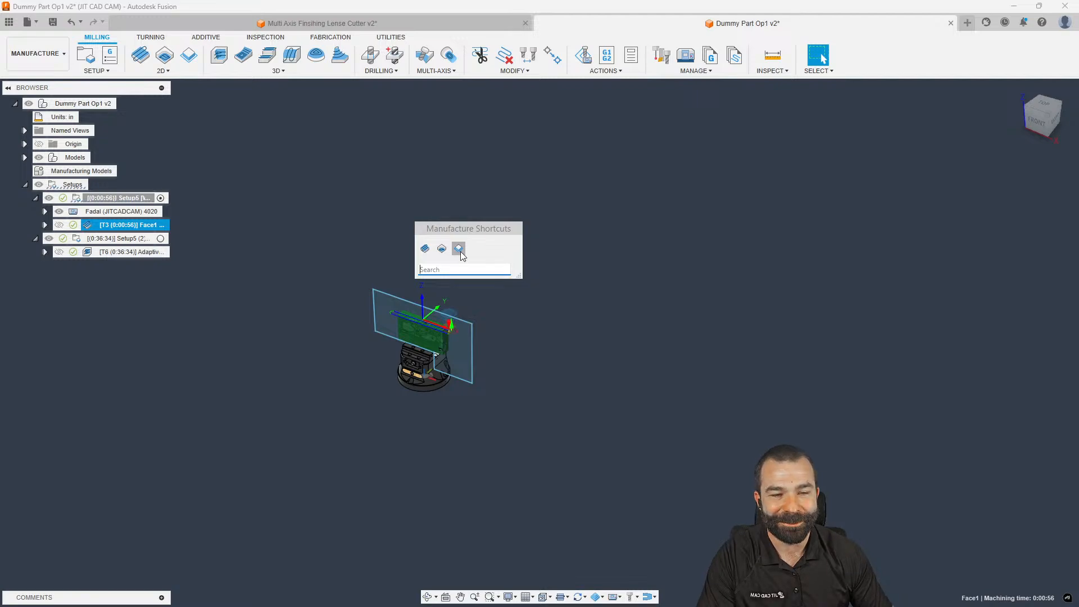
Launch Simulate with Machine from the command search, then exit it
left_click(453, 268)
type("sim")
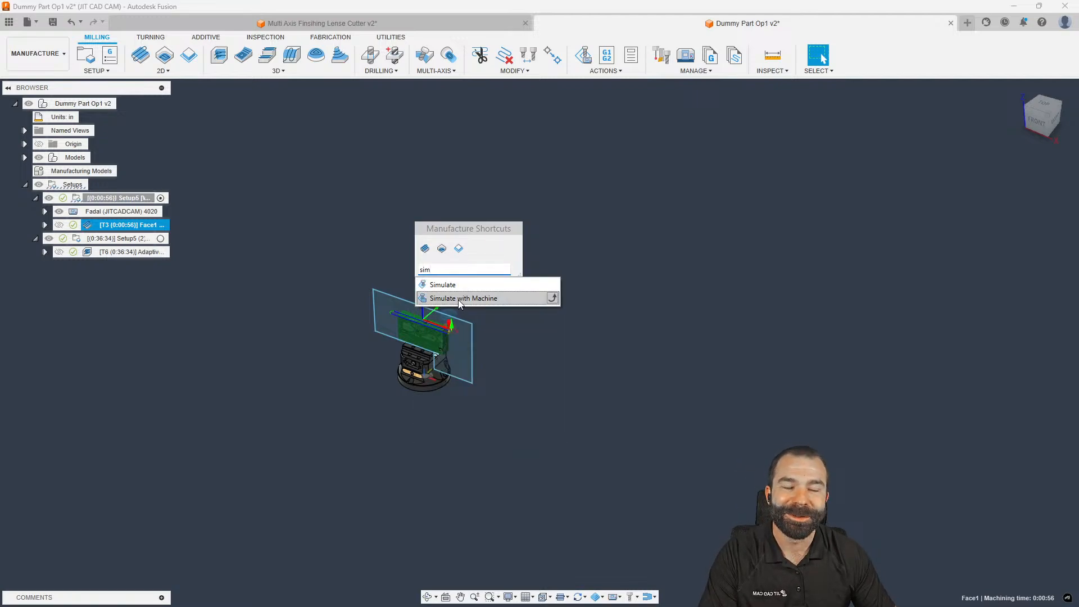
left_click(459, 299)
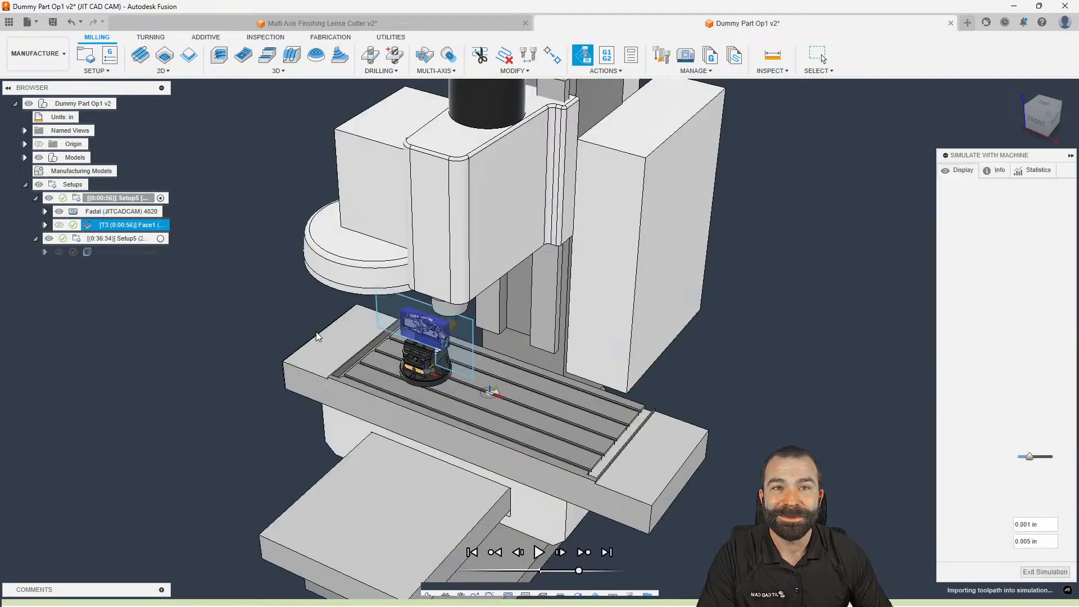
key("Escape")
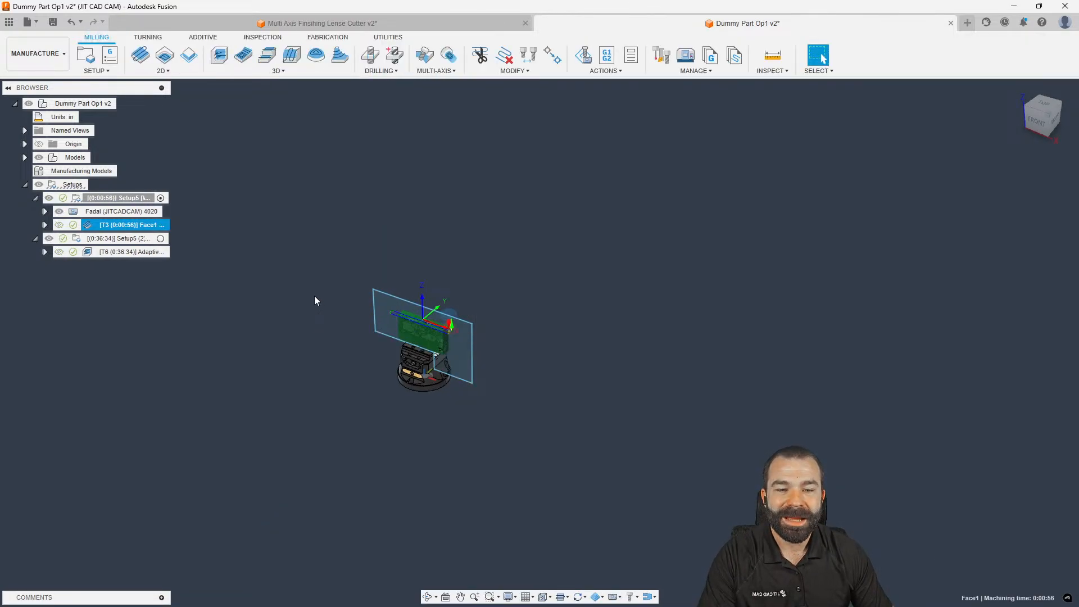
Pin Simulate with Machine to the shortcuts and play the facing toolpath's machine simulation
key("s")
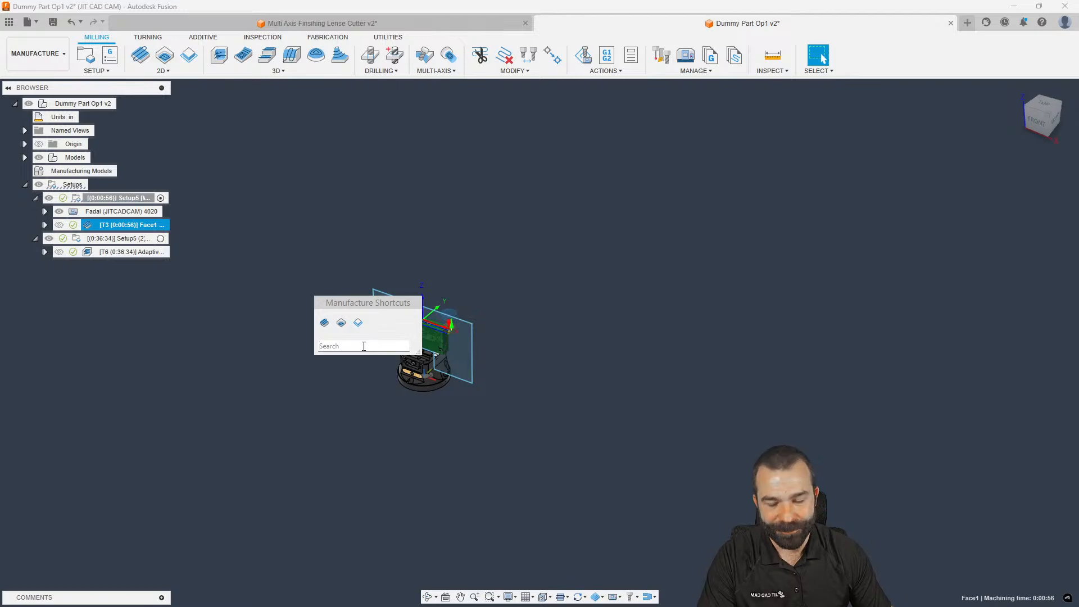
type("s")
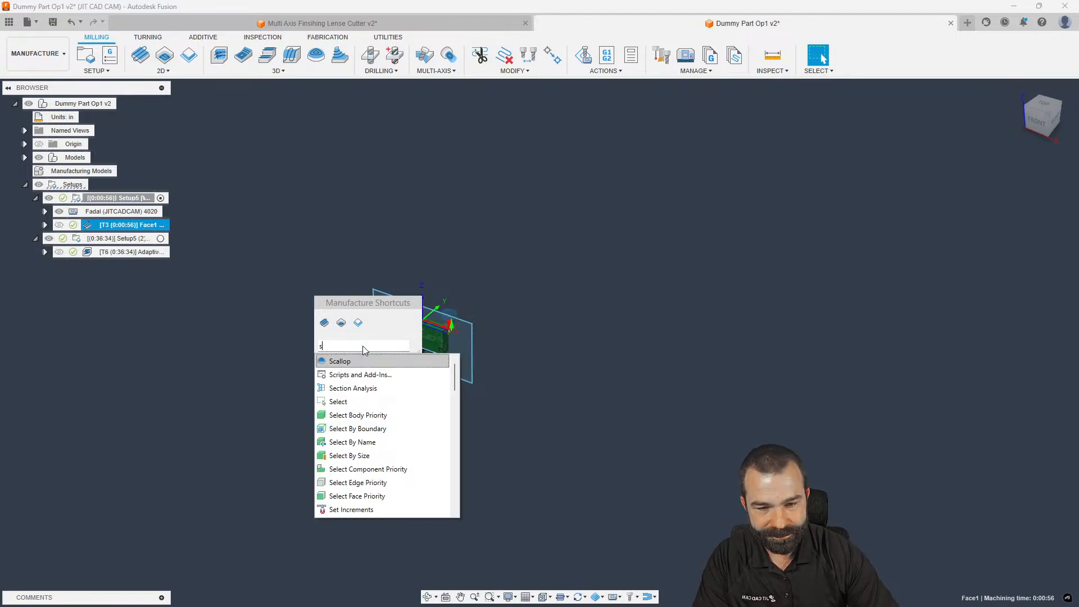
type("im")
left_click(453, 375)
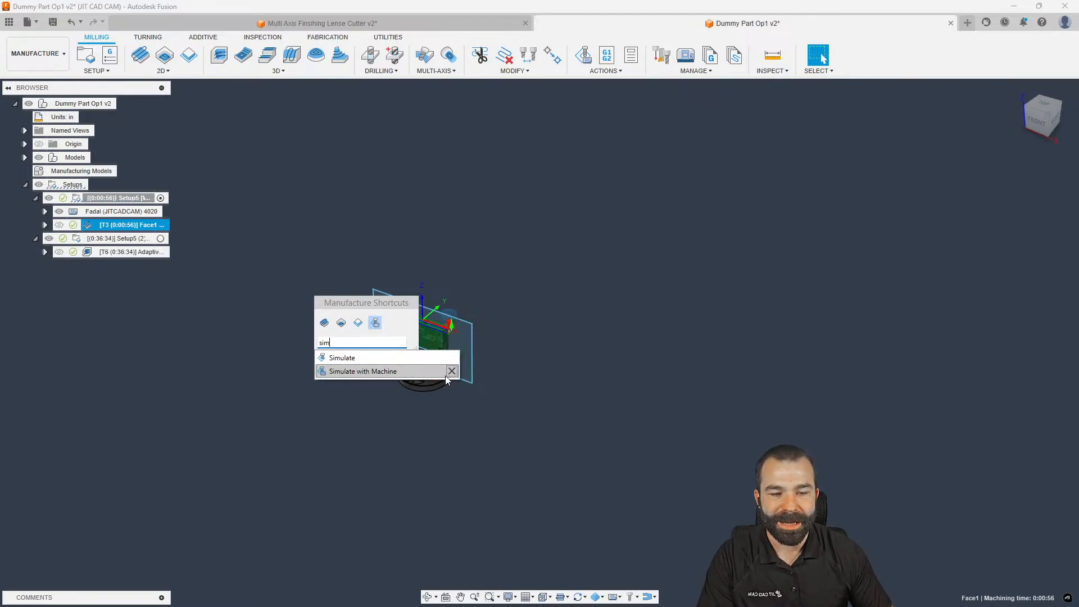
left_click(375, 323)
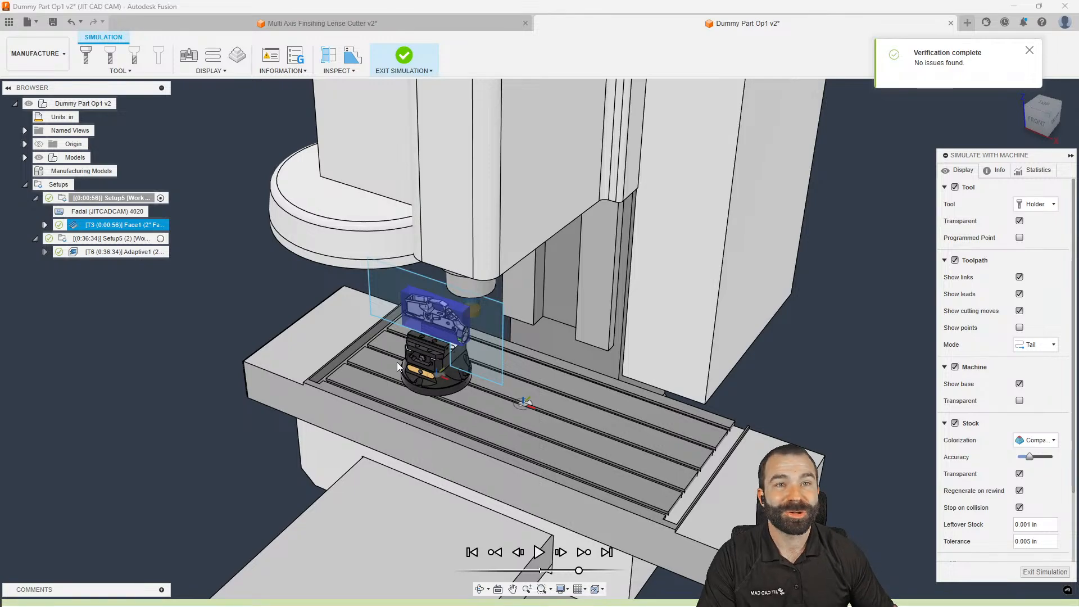
left_click(539, 552)
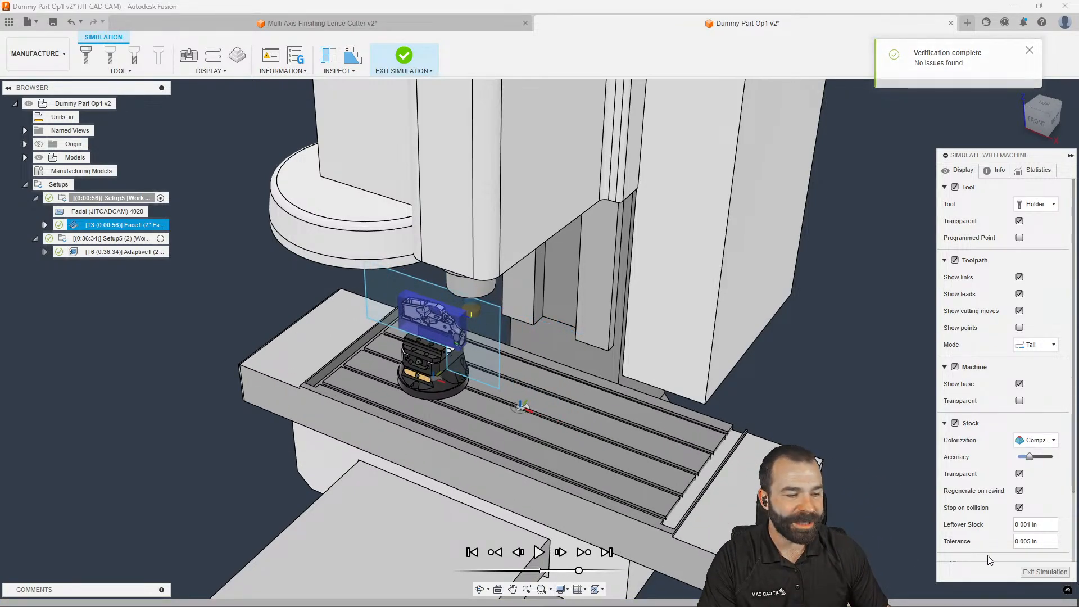
left_click(1043, 572)
Deselect the facing operation, rerun the failed setup simulation, then start Post Process for NCProgram1
scroll(273, 323, "up", 2)
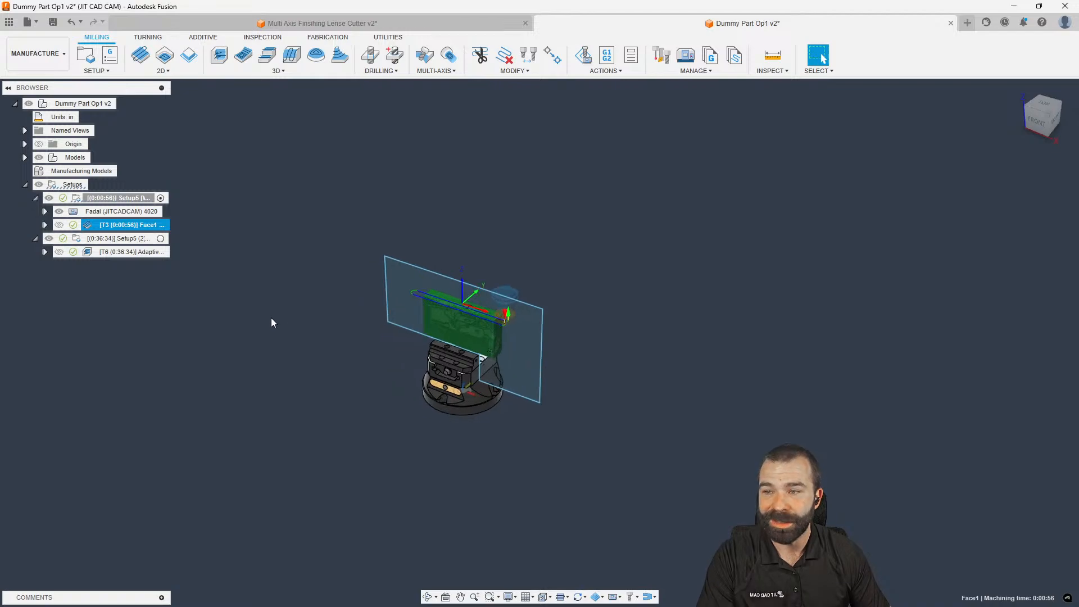
key("s")
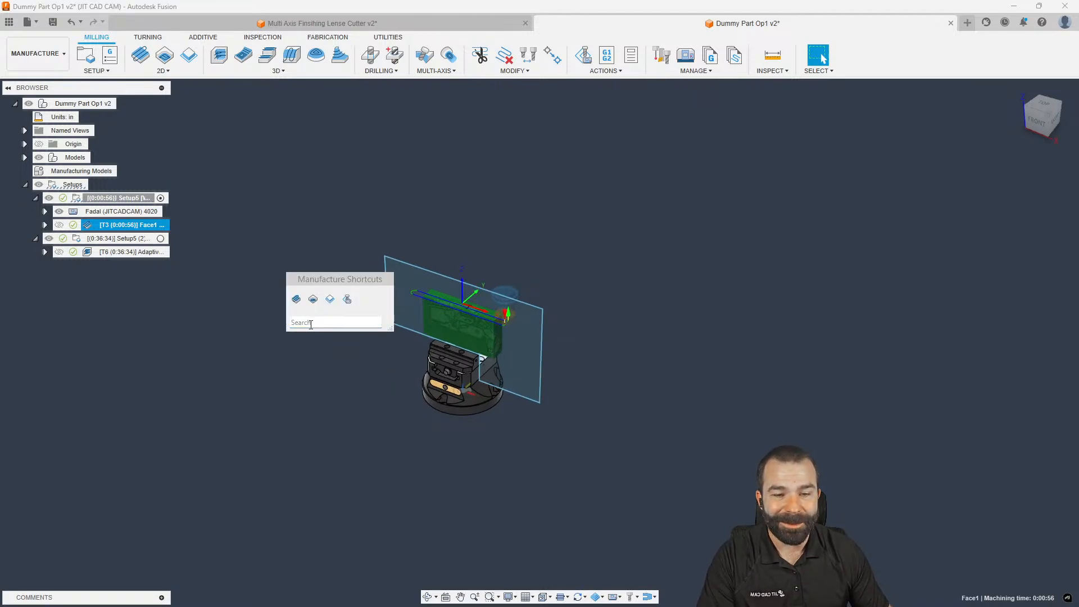
type("post")
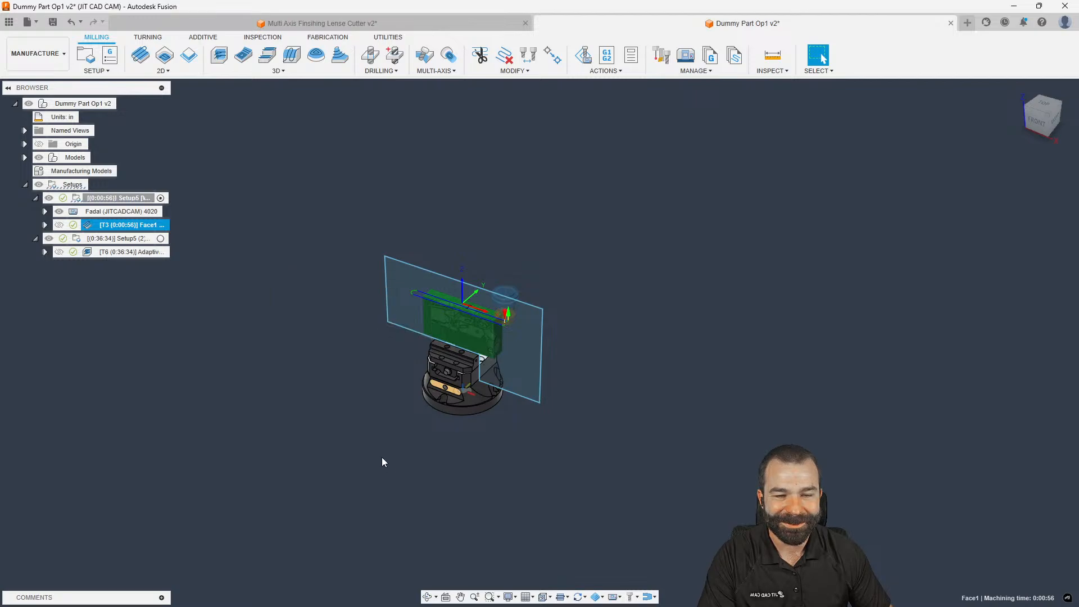
left_click(305, 331)
key("s")
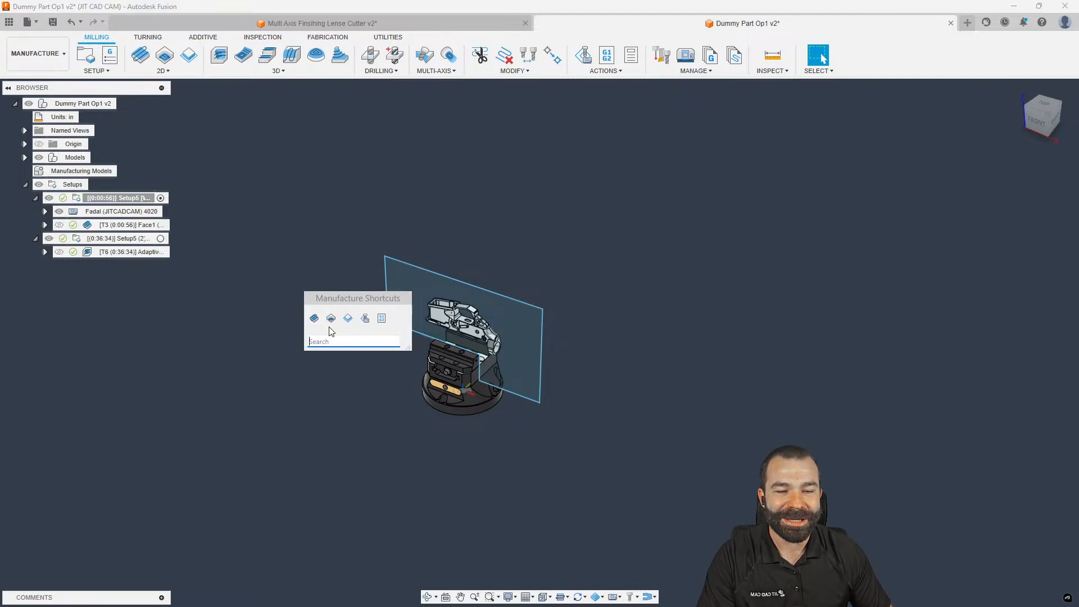
left_click(369, 319)
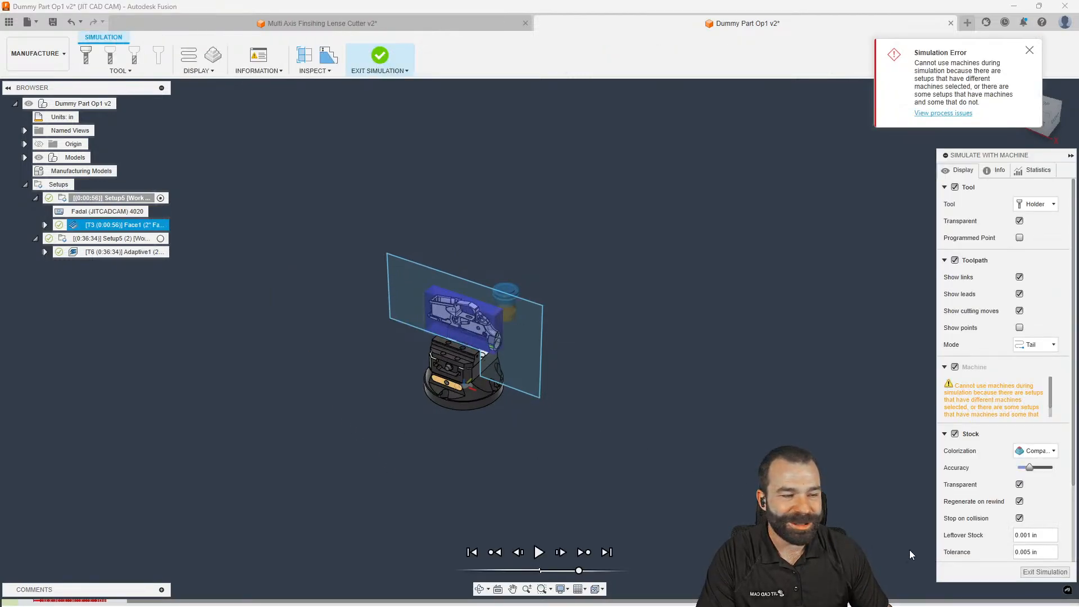
left_click(1044, 572)
key("s")
left_click(612, 450)
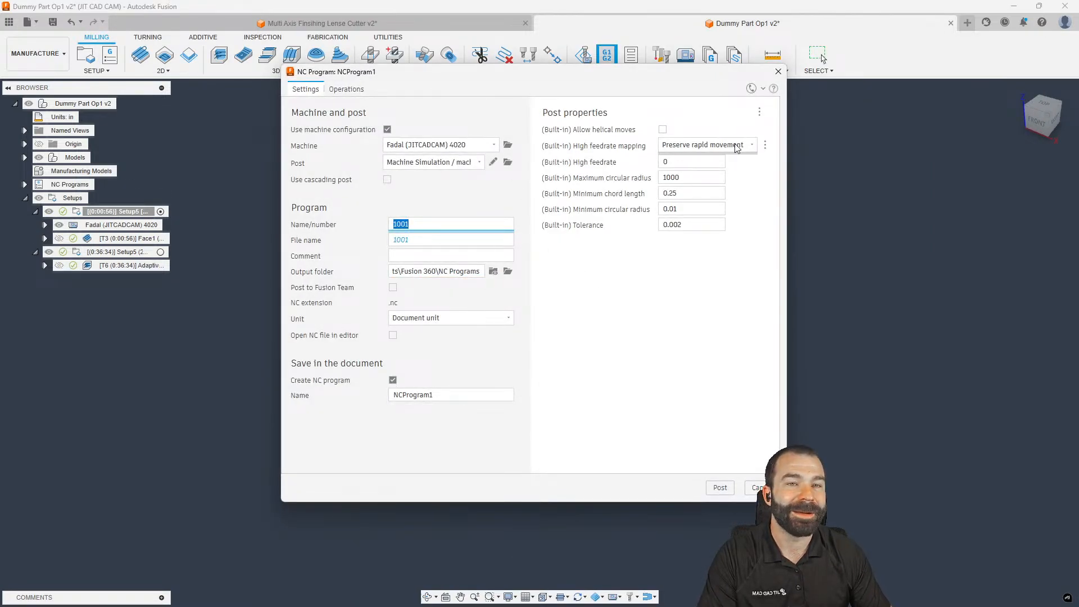
Close NCProgram1 without posting, deselect both operations, and go to the Multi Axis Finsihing Lense Cutter v2 document
left_click(779, 71)
scroll(366, 244, "up", 4)
scroll(416, 470, "down", 2)
scroll(526, 560, "up", 3)
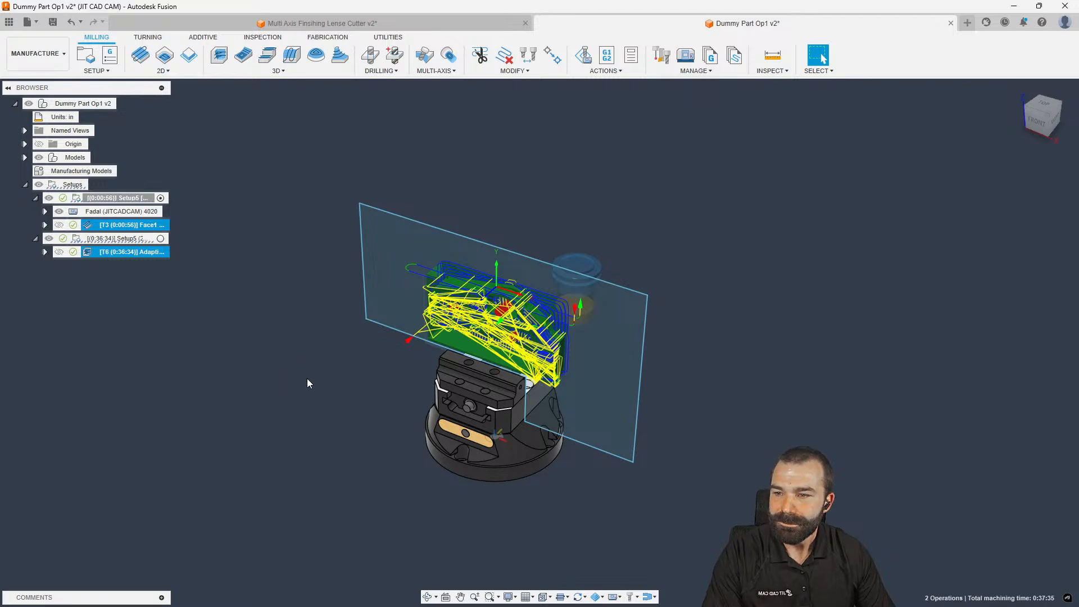
left_click(272, 396)
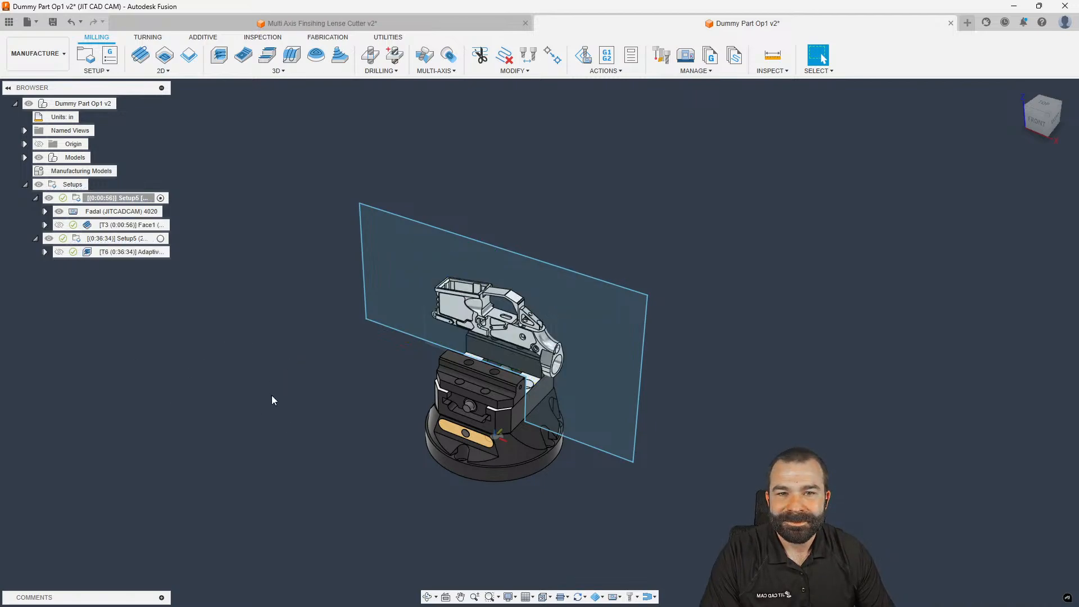
left_click(336, 23)
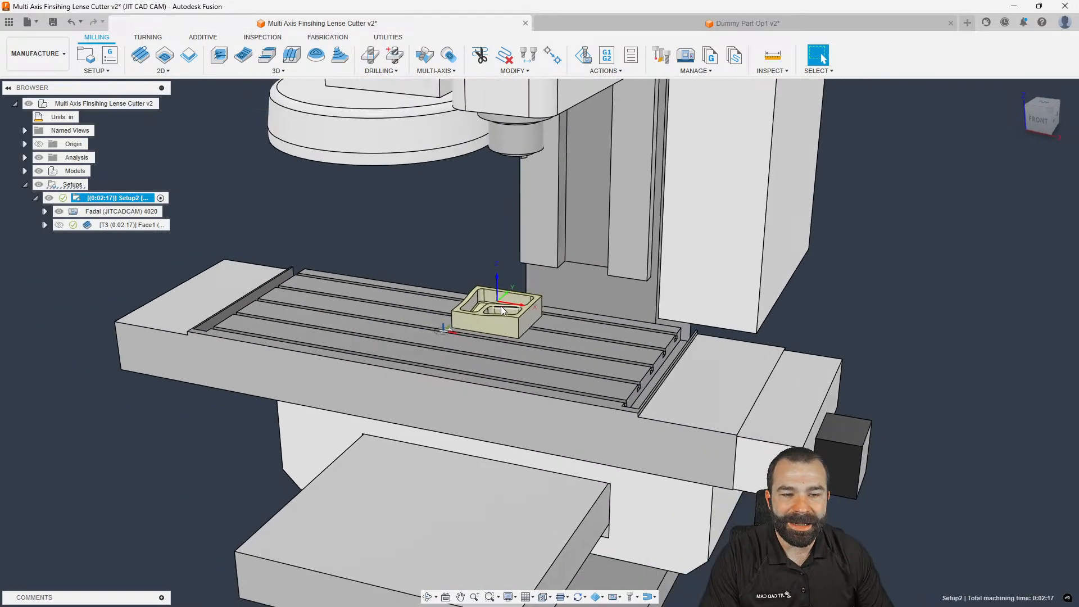
Delete the T3 Face1 operation from the setup
middle_click_drag(503, 311, 399, 382, "shift")
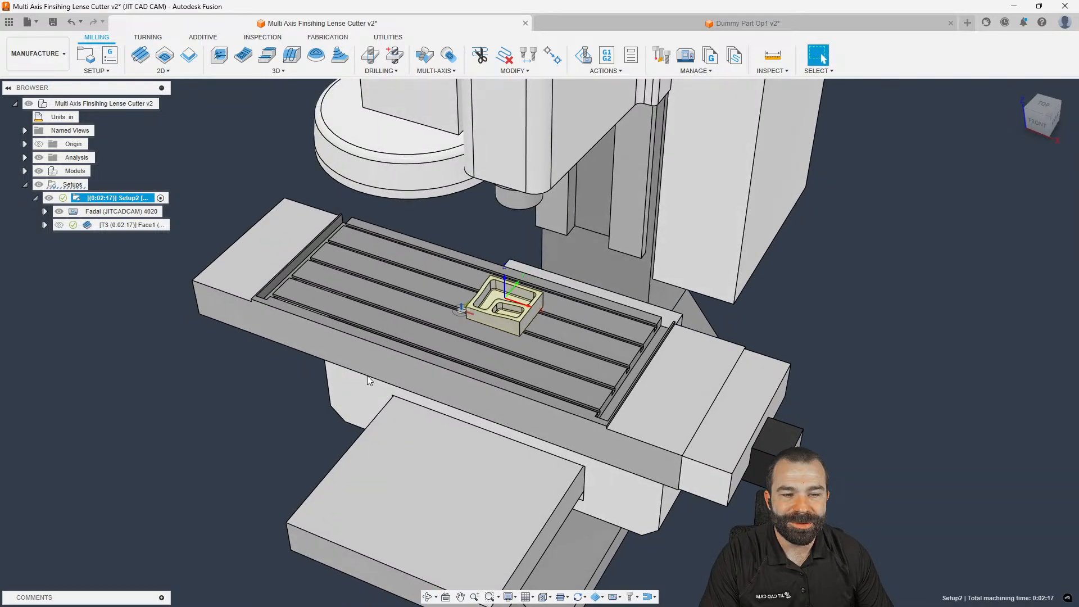
left_click(239, 410)
scroll(503, 305, "up", 5)
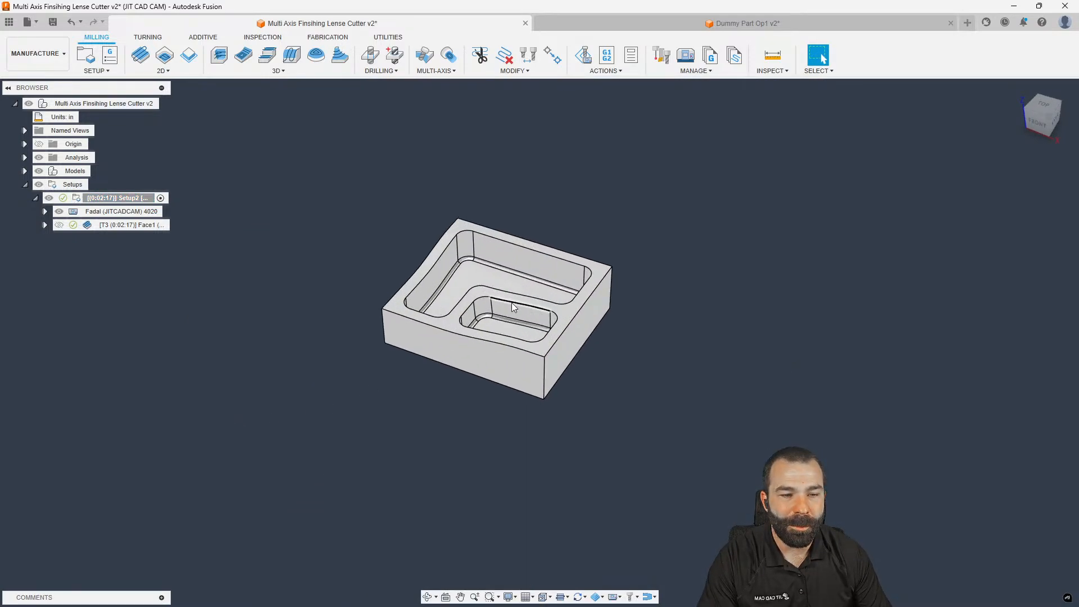
left_click(107, 227)
key("Delete")
Make Setup2's stock a fixed 7.5 × 6.5 × 2.5 in box with round-up set to 0
left_click(67, 198)
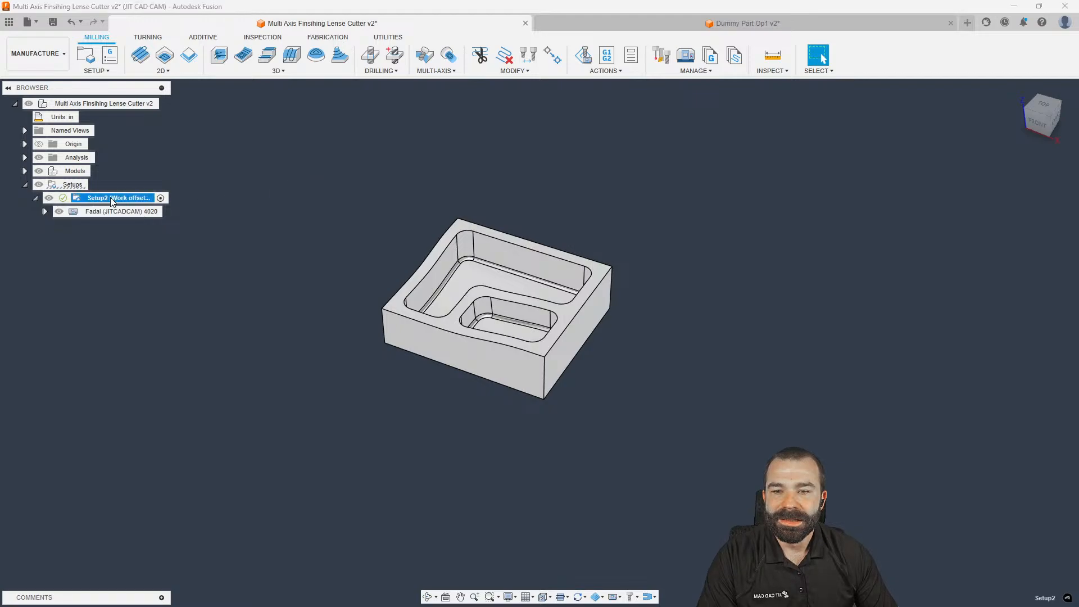
double_click(67, 198)
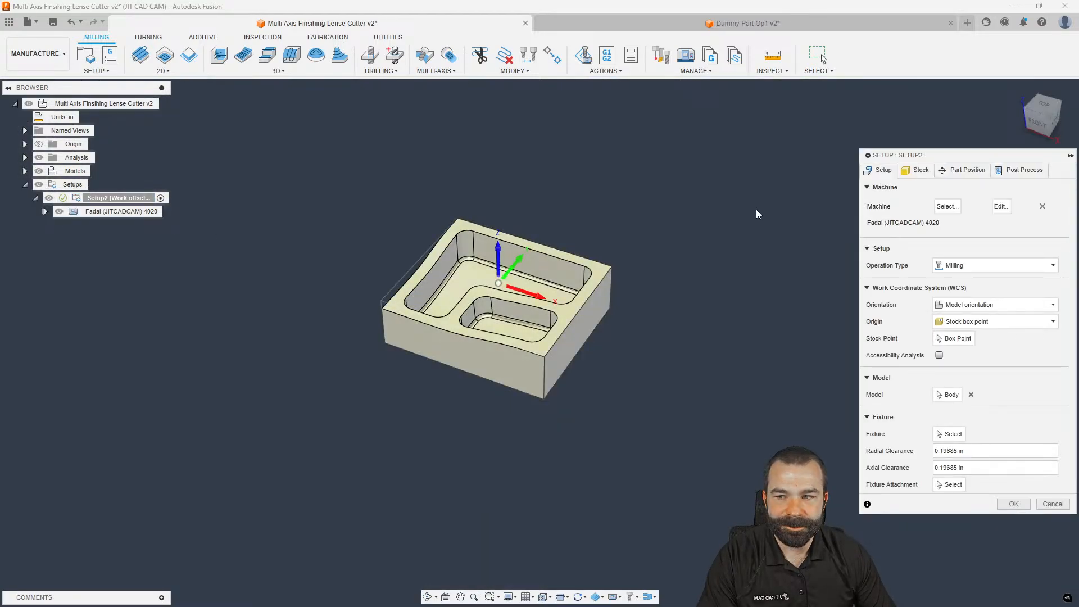
left_click(917, 171)
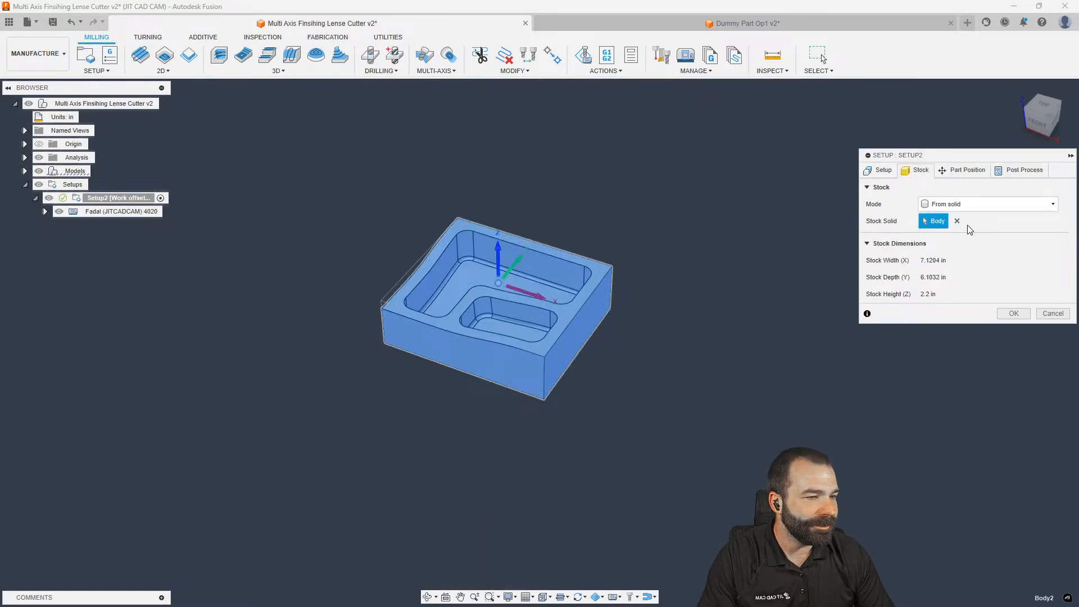
left_click(928, 204)
left_click(919, 208)
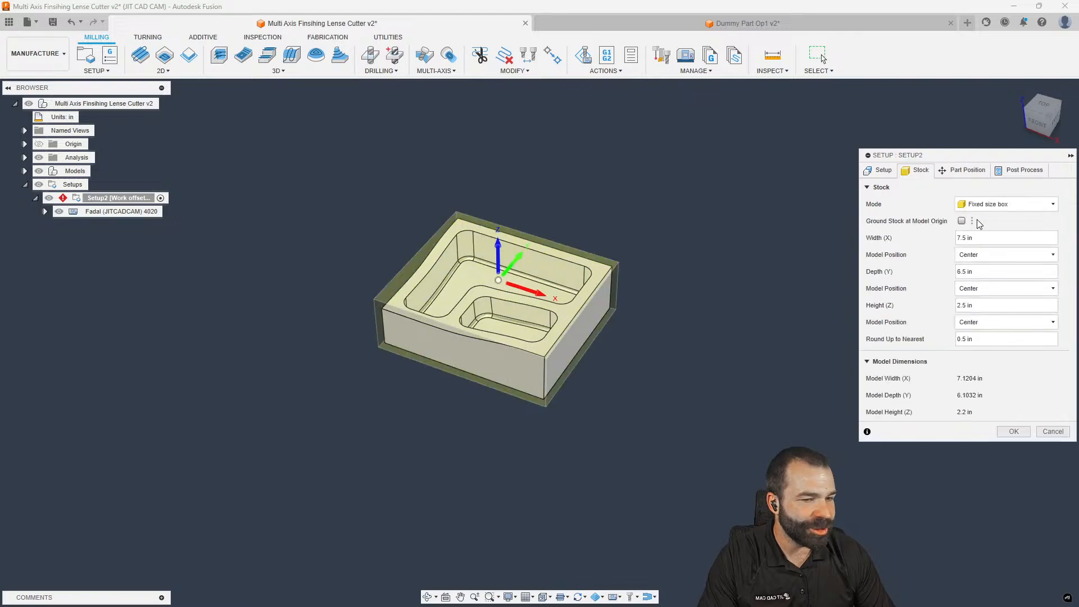
left_click(982, 238)
left_click_drag(987, 338, 960, 341)
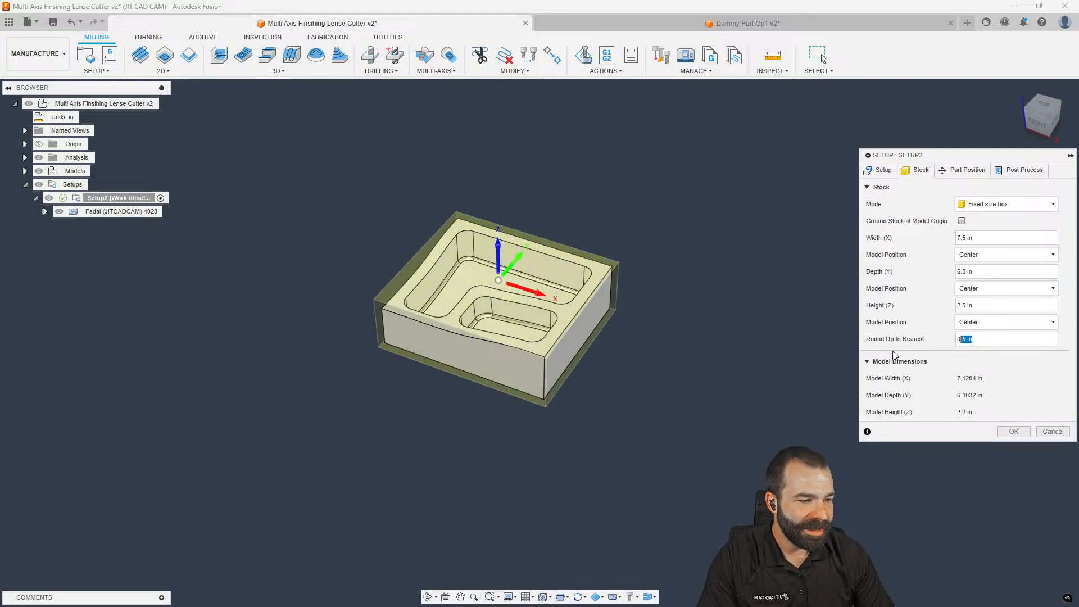
key("BackSpace")
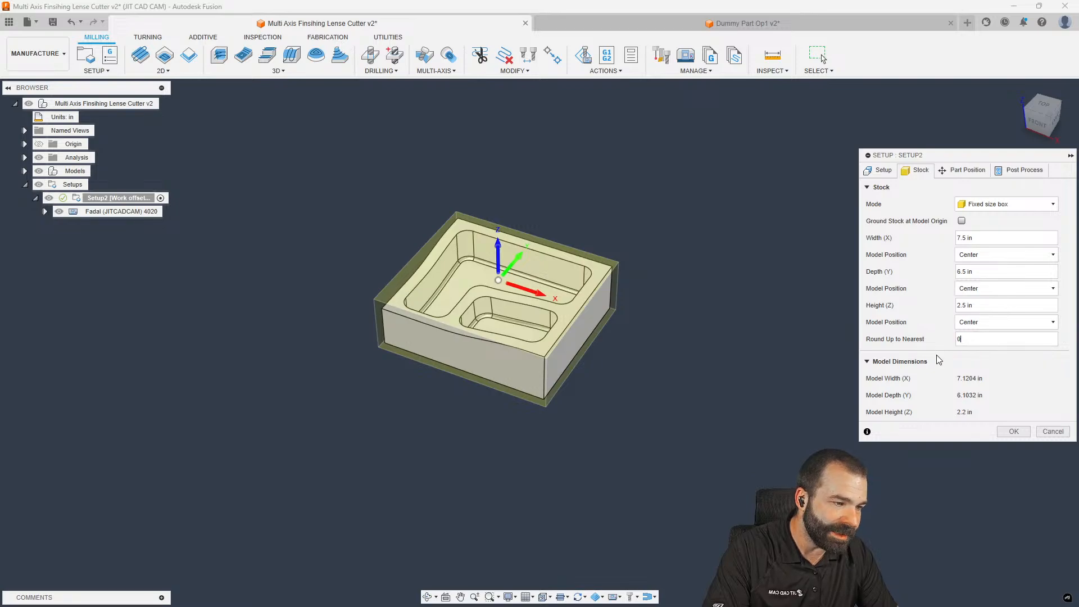
left_click(1009, 433)
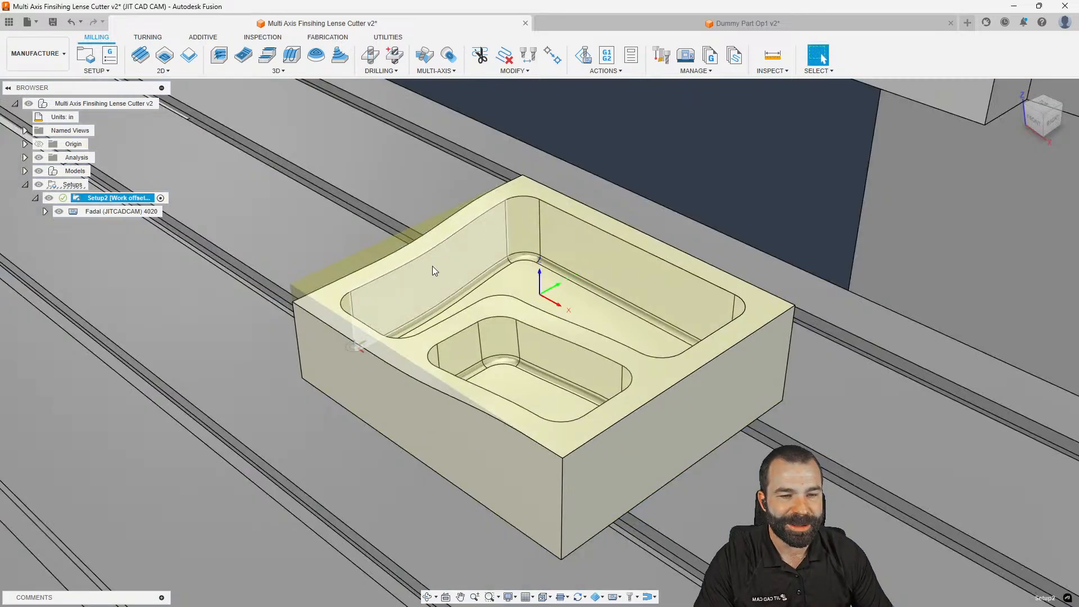
scroll(454, 329, "down", 6)
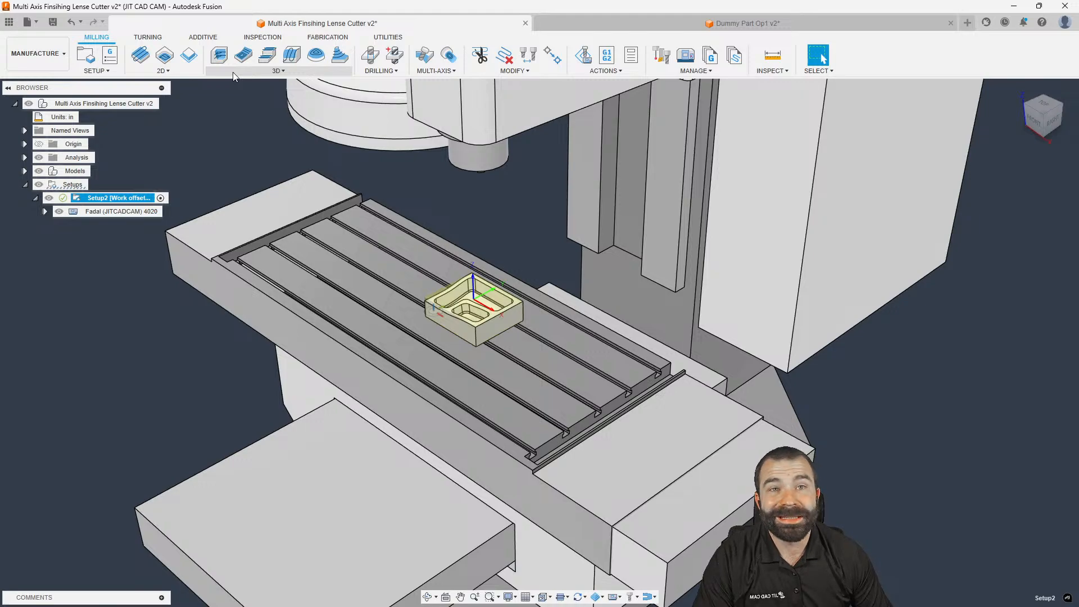
Create a Pocket Clearing toolpath with the Shop Crib 1/2 inch bullnose endmill, Aluminum - Slotting preset
left_click(189, 72)
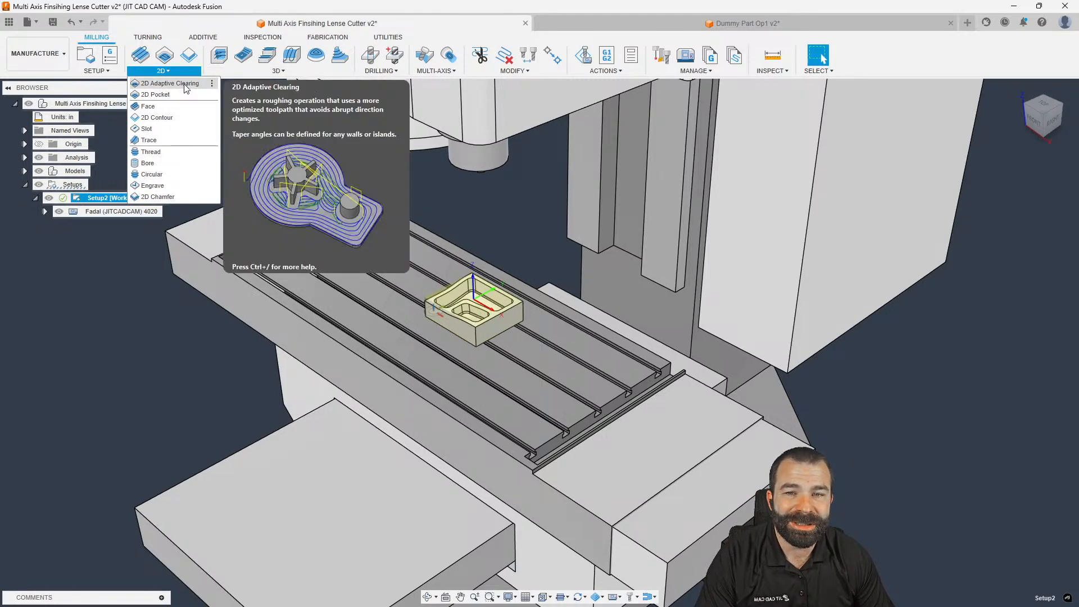
left_click(236, 71)
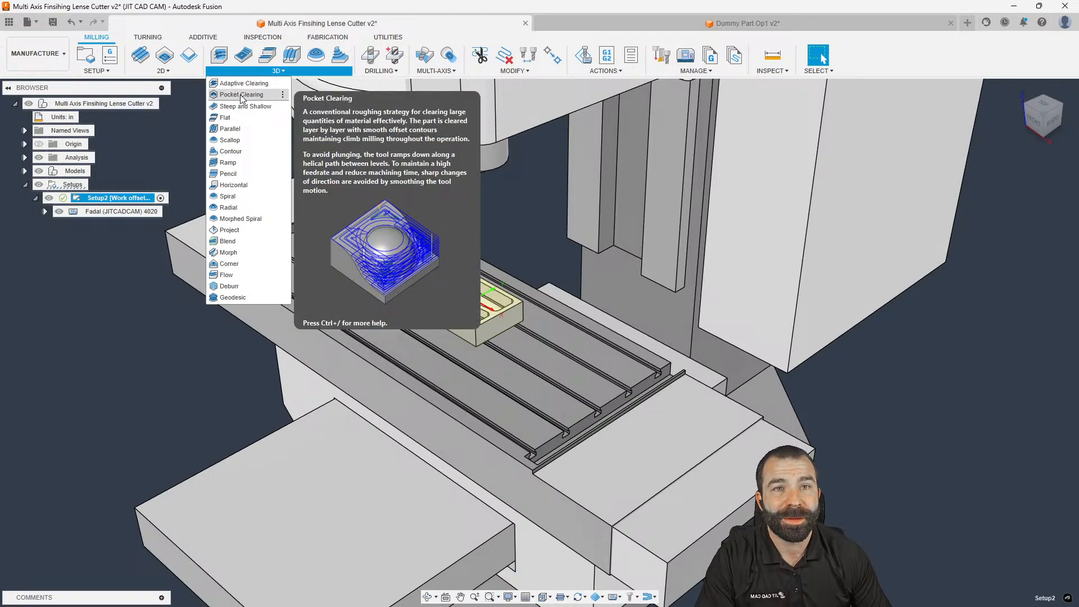
left_click(242, 95)
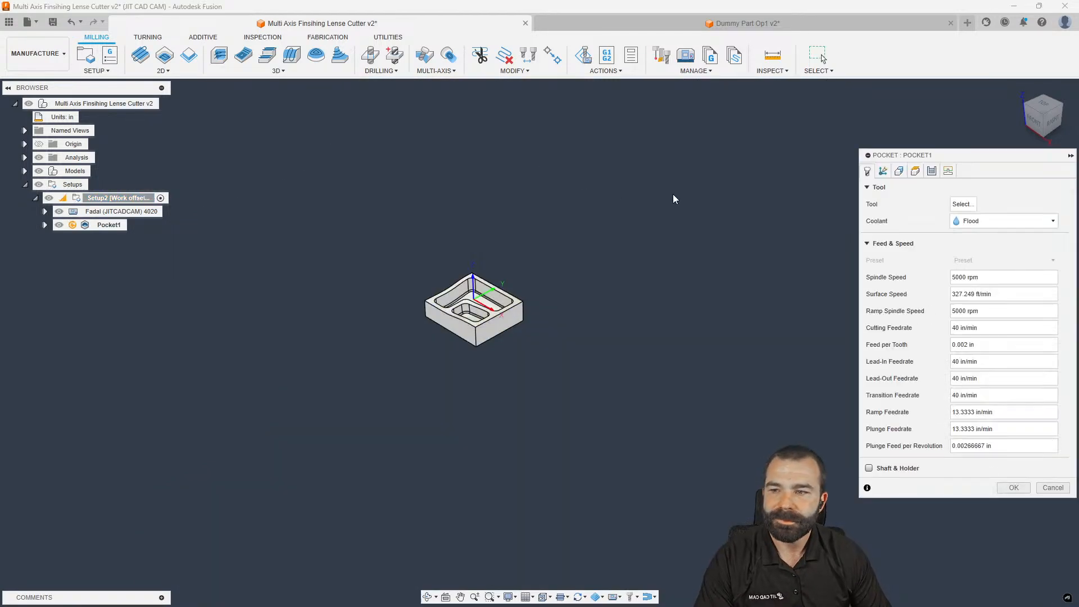
left_click(963, 204)
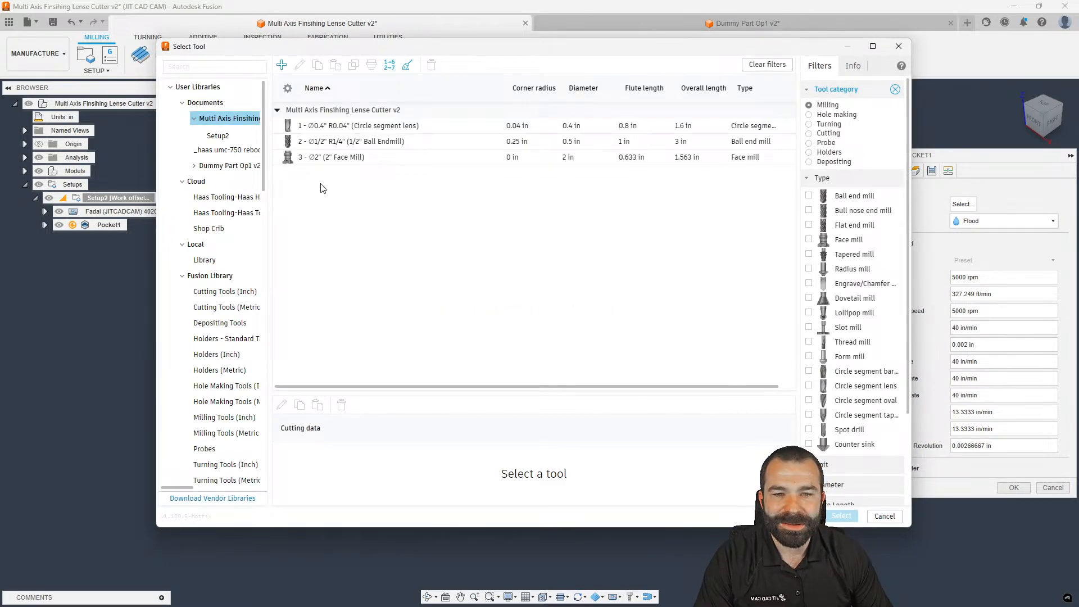
left_click(215, 232)
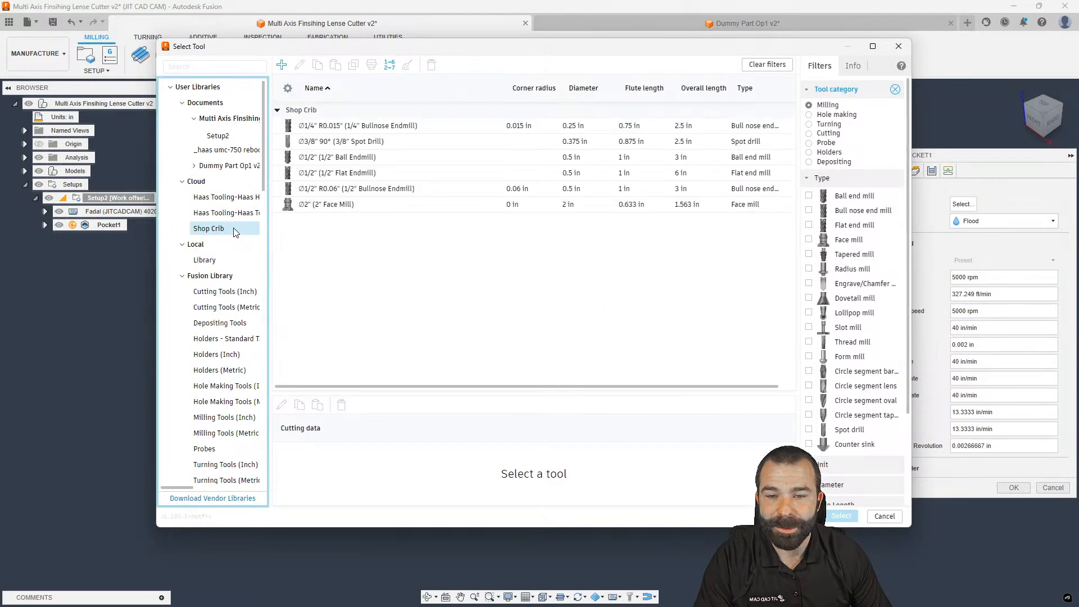
left_click(337, 192)
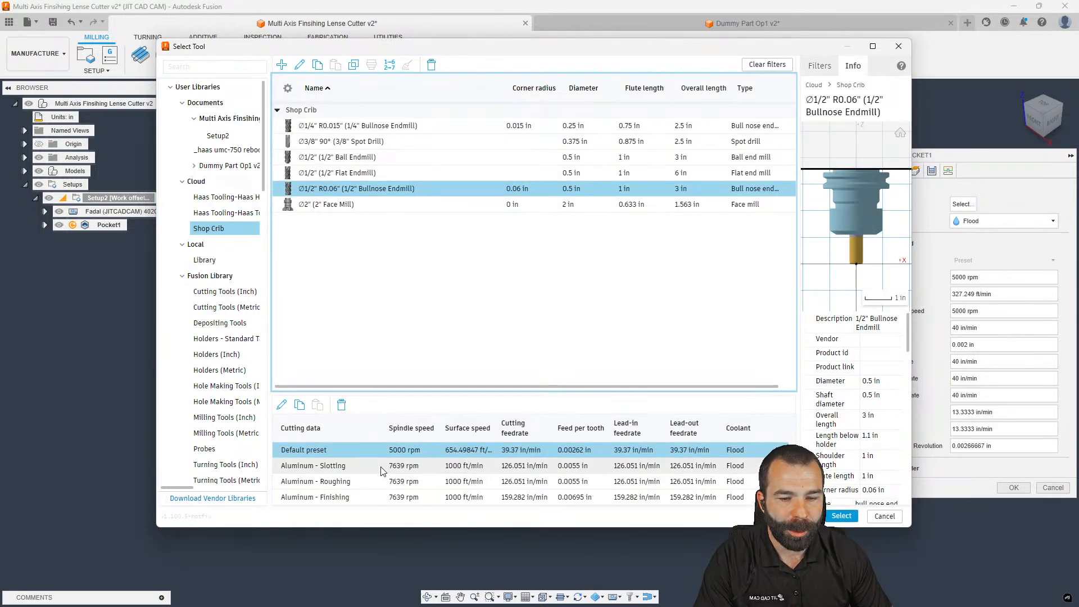
left_click(384, 466)
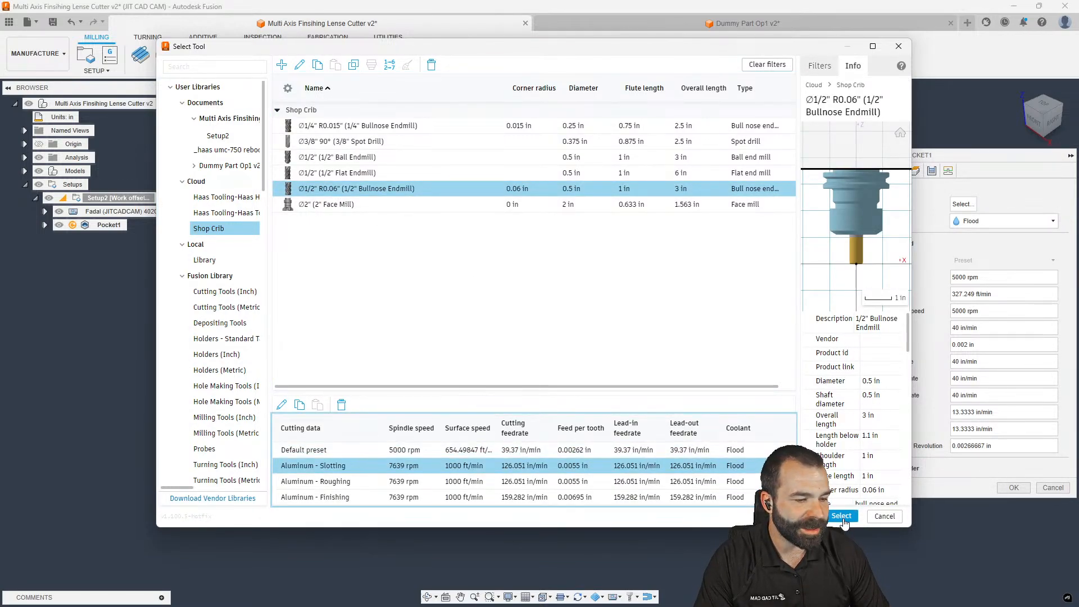
left_click(842, 515)
Enable manual stepover (0.45 in max, 0.045 in min) and set maximum roughing stepdown to 0.075 in
left_click(916, 172)
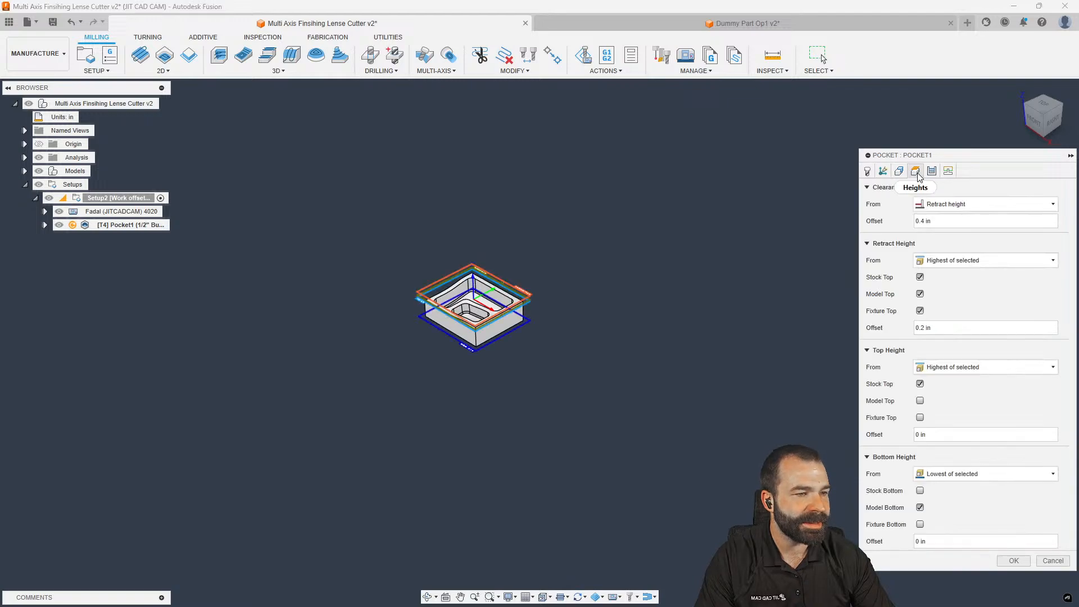
scroll(482, 322, "up", 3)
scroll(482, 322, "up", 1)
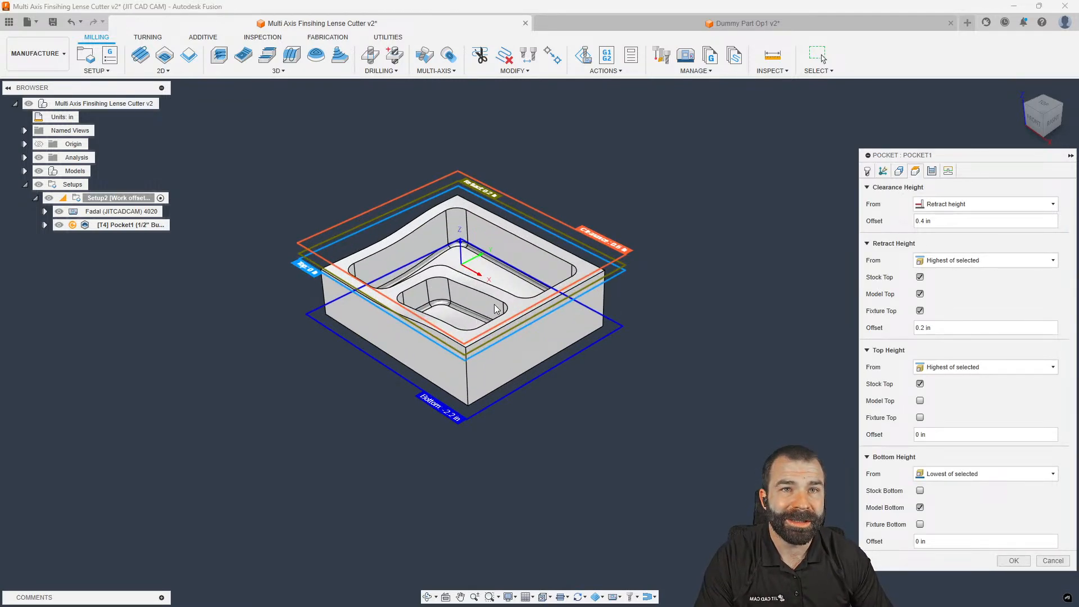
left_click(932, 171)
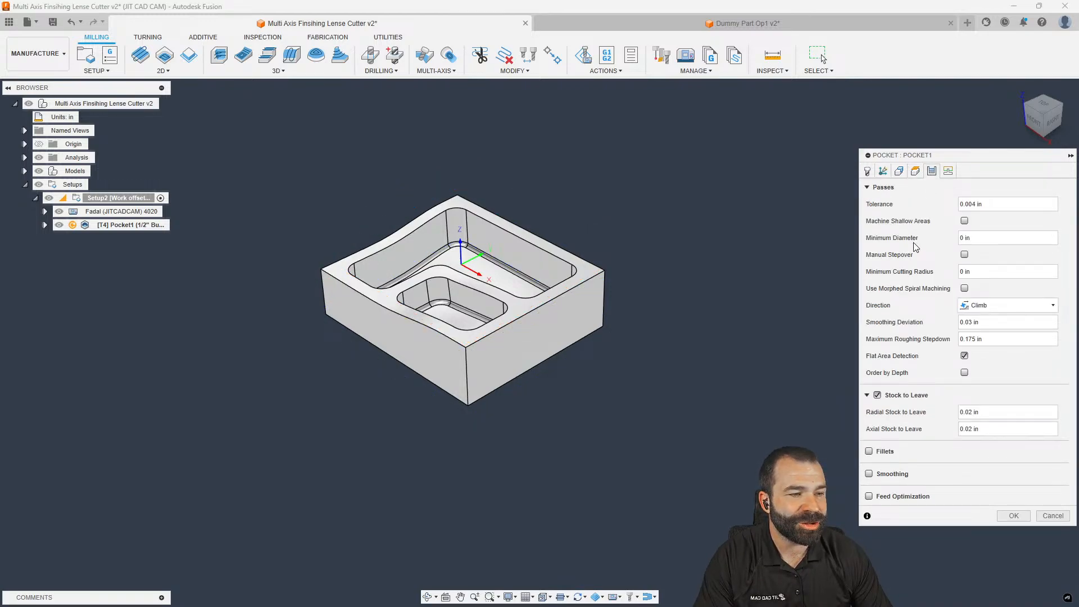
left_click(965, 255)
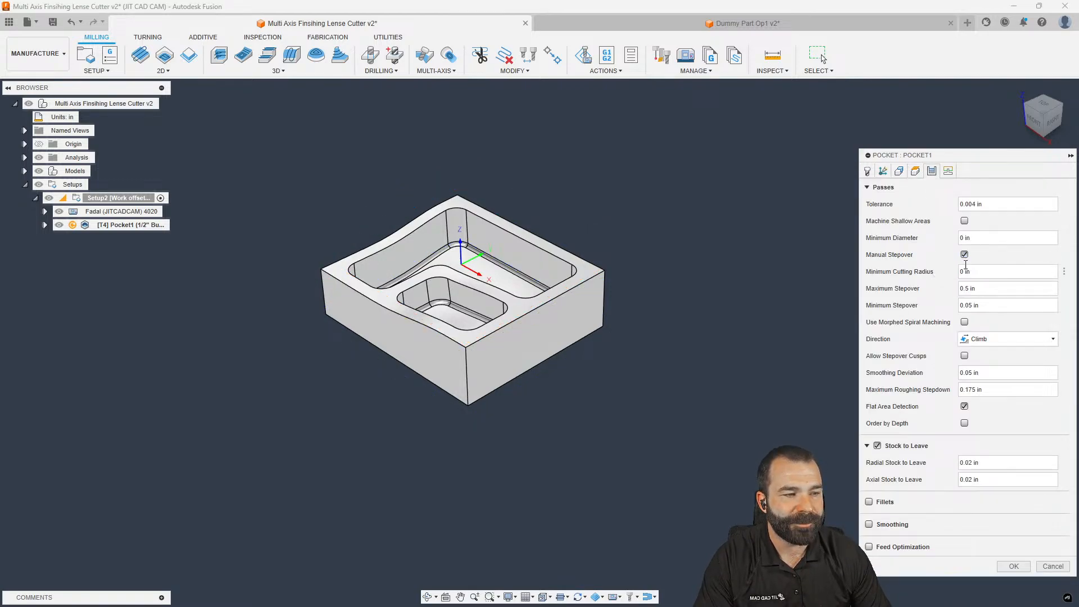
double_click(973, 288)
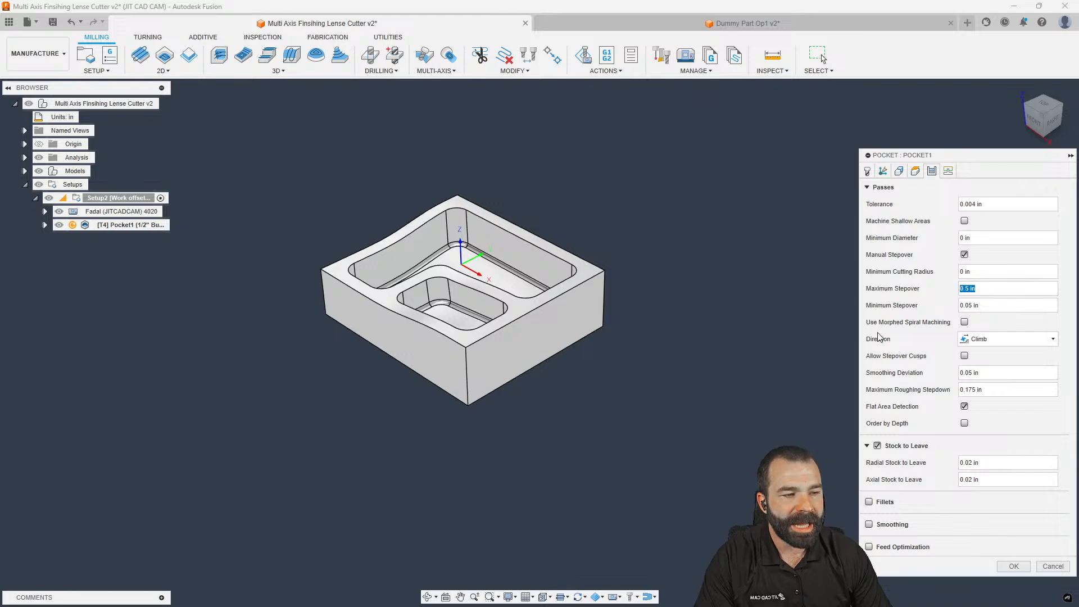
key("BackSpace")
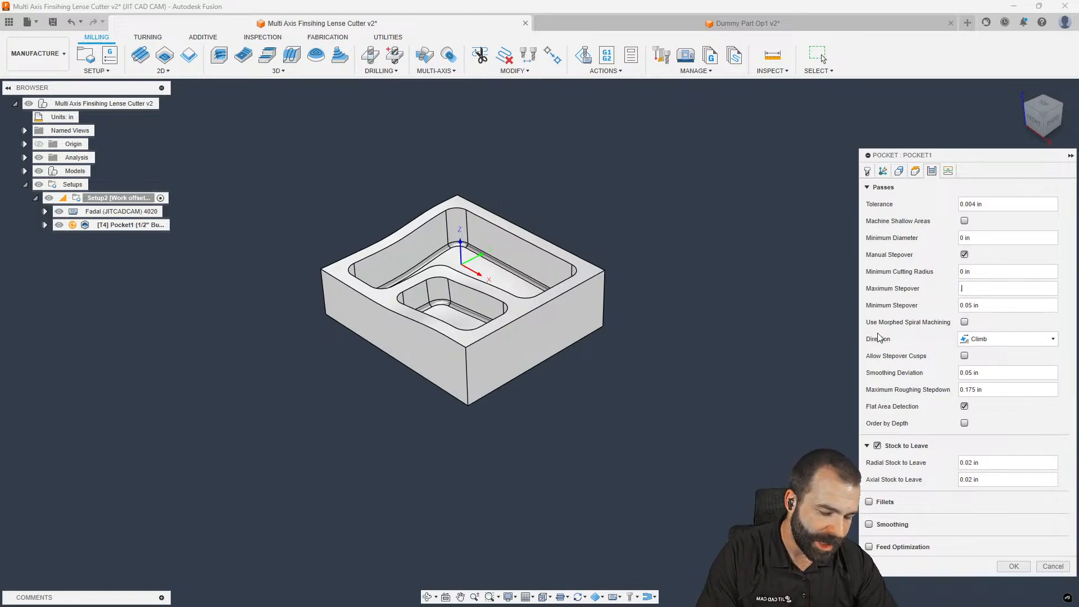
type(".0")
type("45")
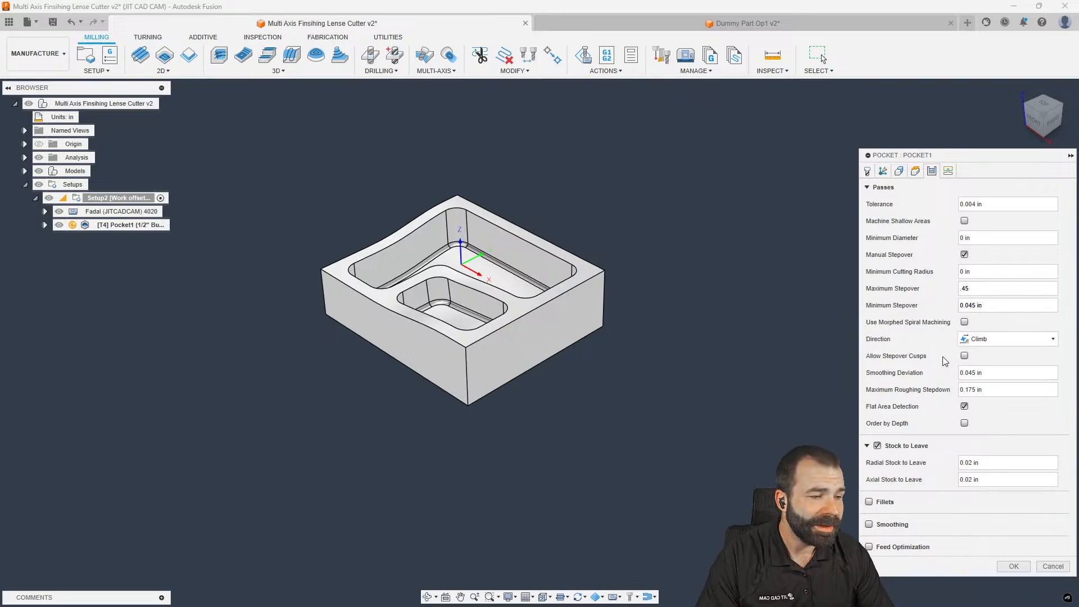
left_click_drag(984, 389, 966, 389)
type(".075")
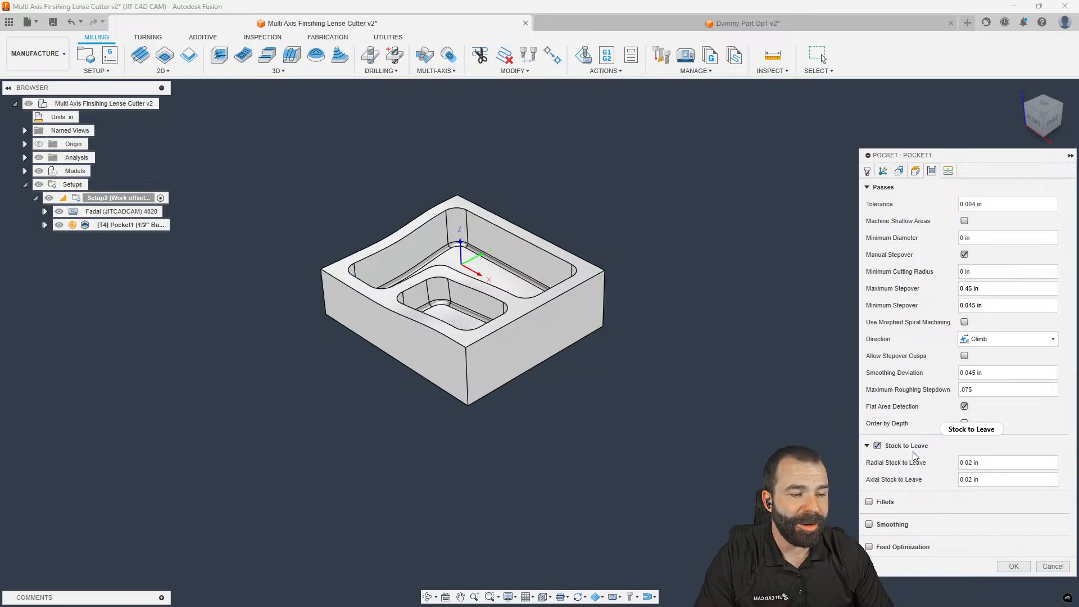
left_click(887, 173)
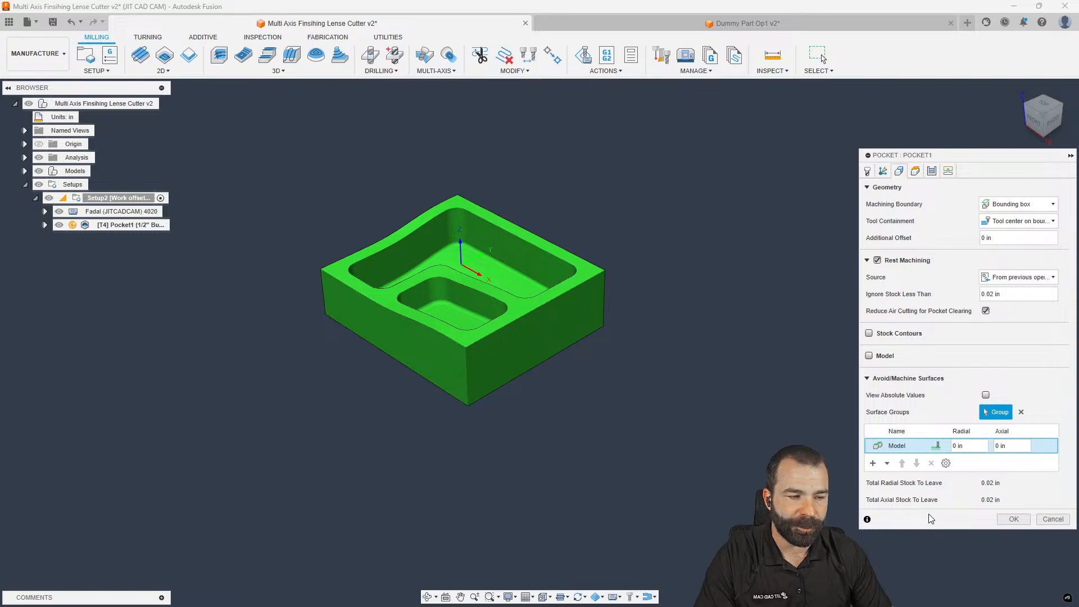
Generate the Pocket1 toolpath (0:25:47 machining time) and orbit to inspect it
left_click(1009, 521)
scroll(525, 314, "up", 5)
scroll(378, 241, "up", 3)
middle_click_drag(378, 240, 357, 259, "shift")
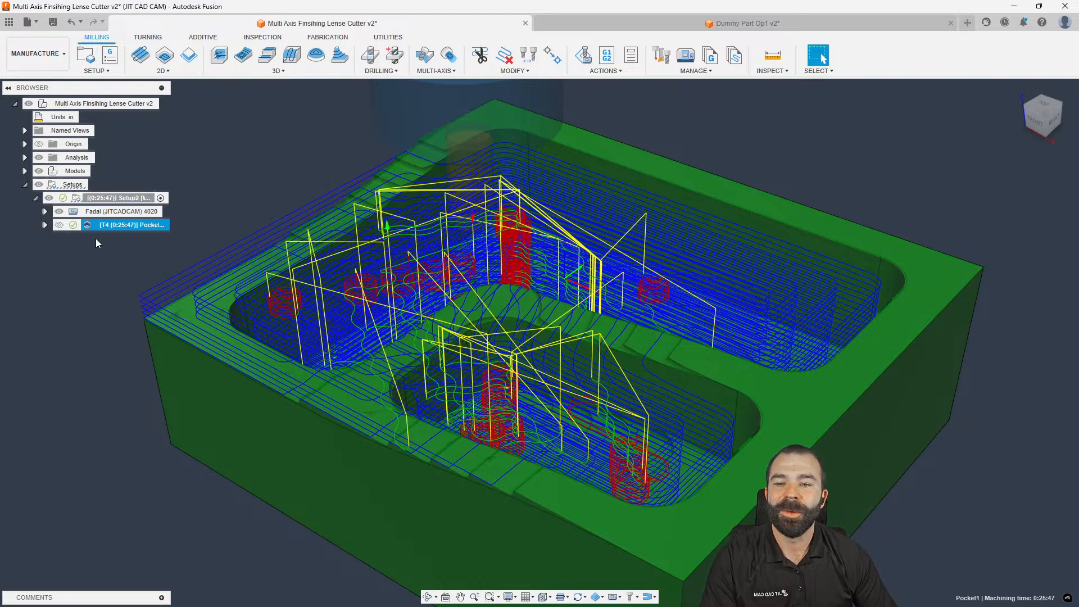
double_click(88, 226)
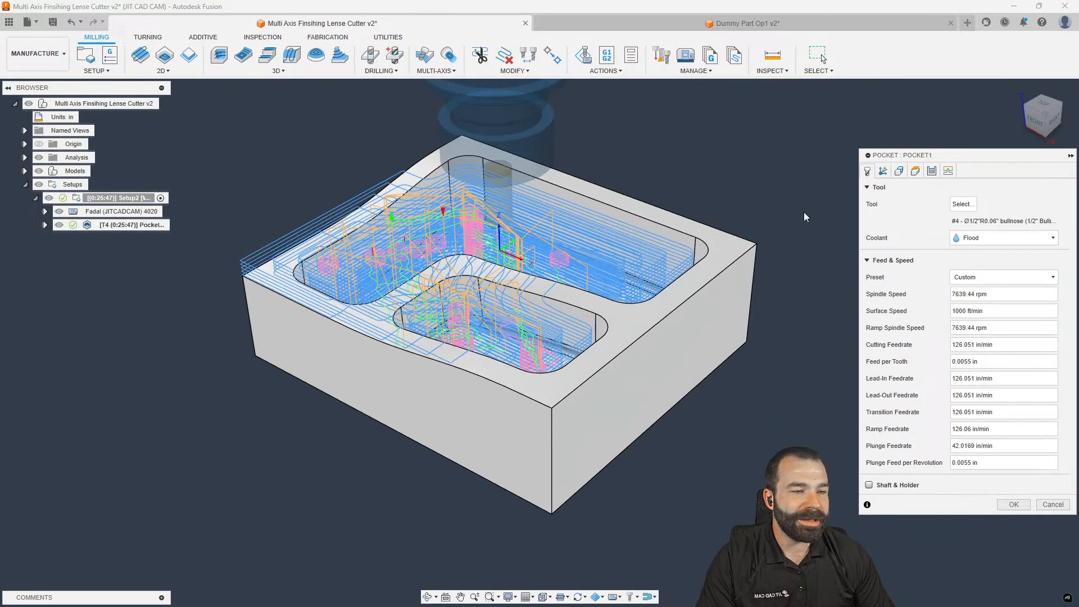
Set Pocket1's rest machining source to From setup stock, adjust the machining boundary, and regenerate
left_click(899, 170)
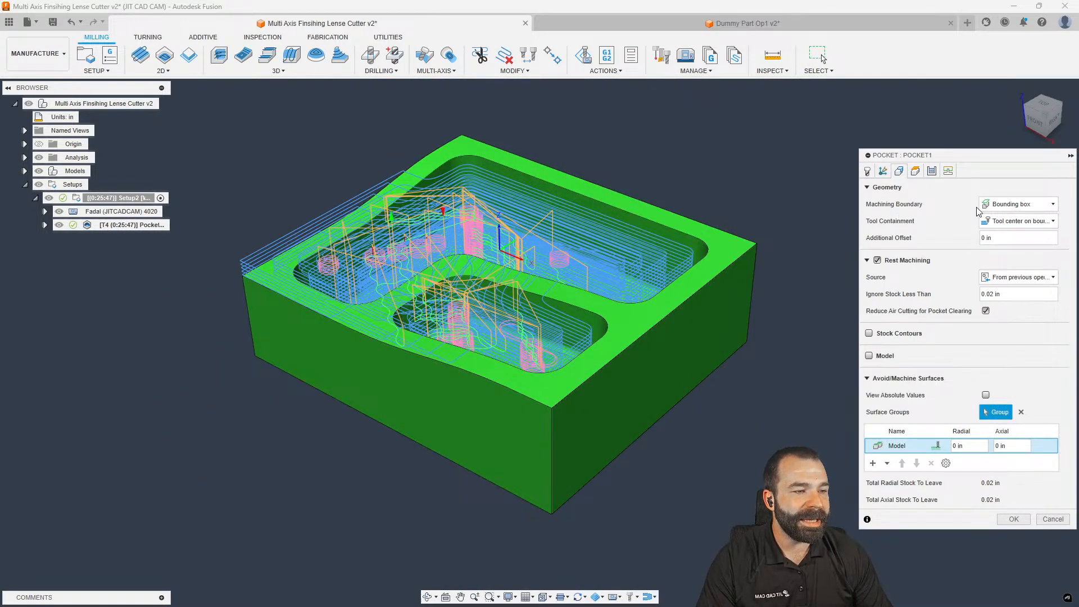
left_click(1012, 204)
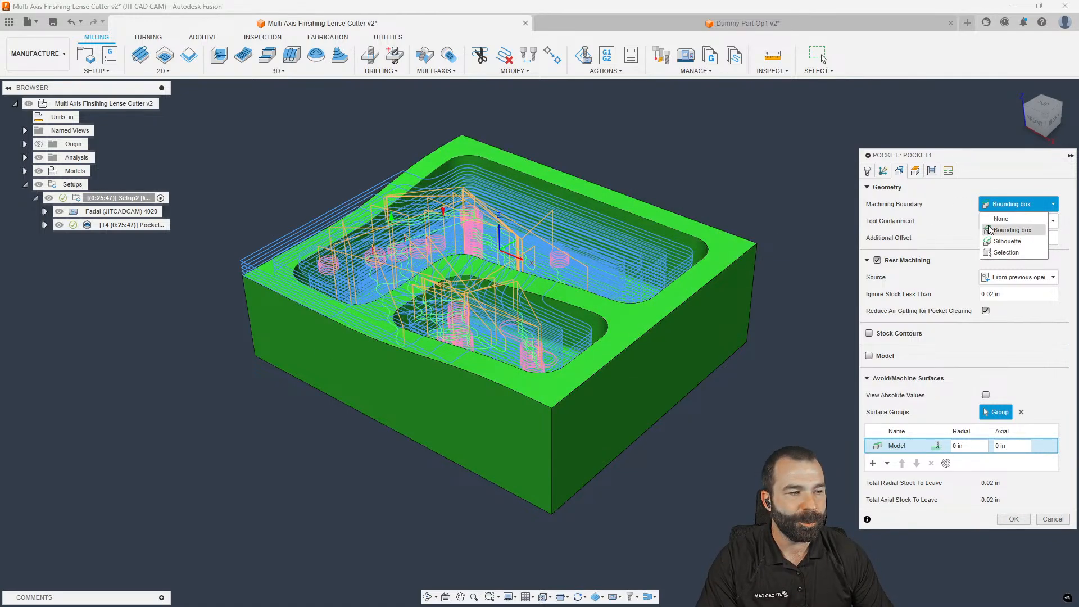
left_click(934, 232)
left_click(1006, 277)
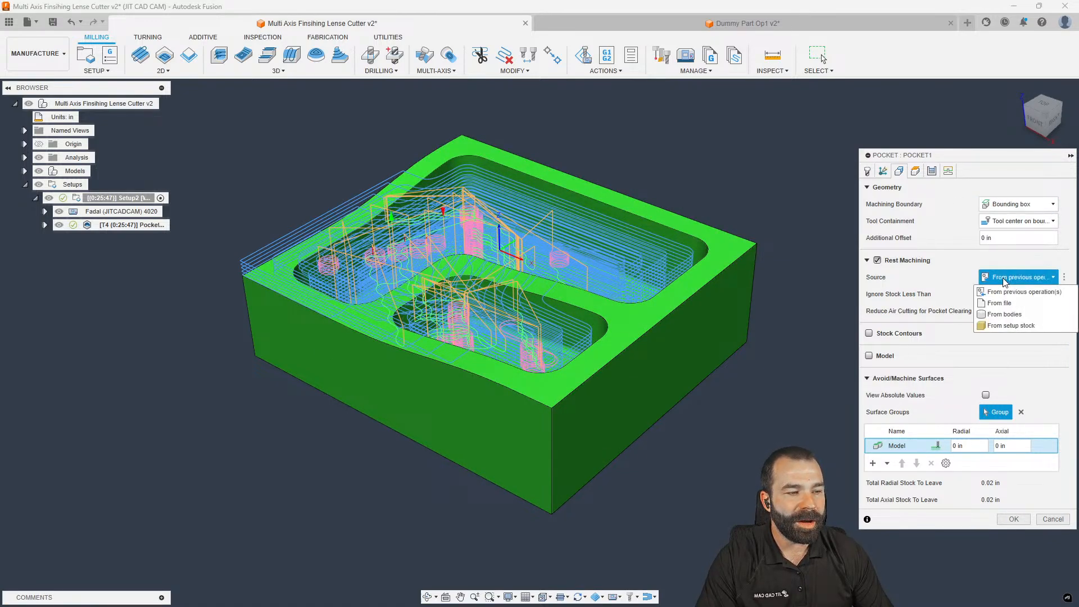
left_click(1010, 326)
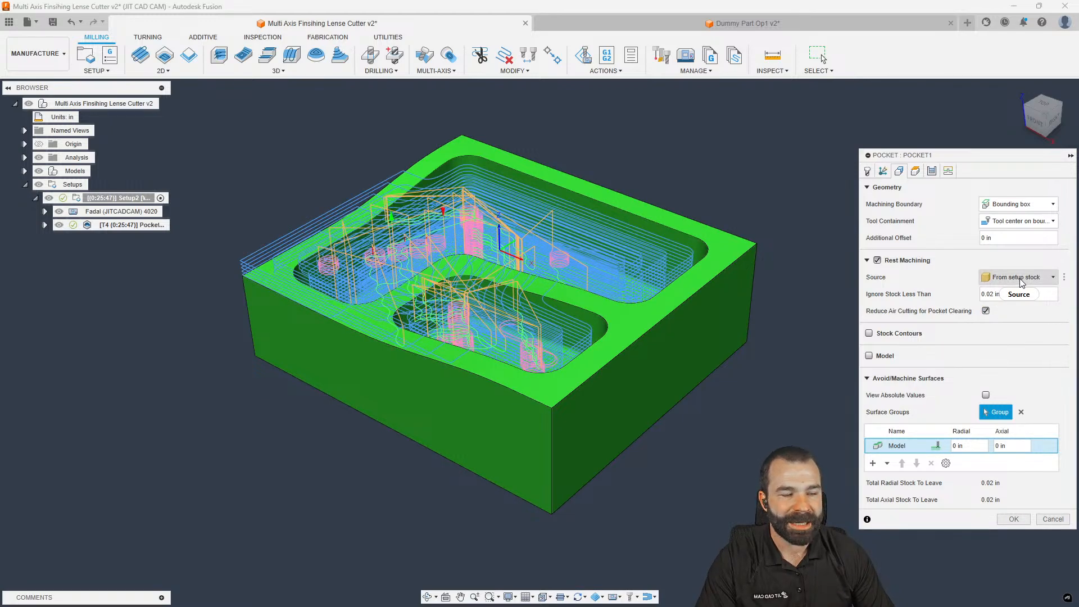
left_click(1019, 204)
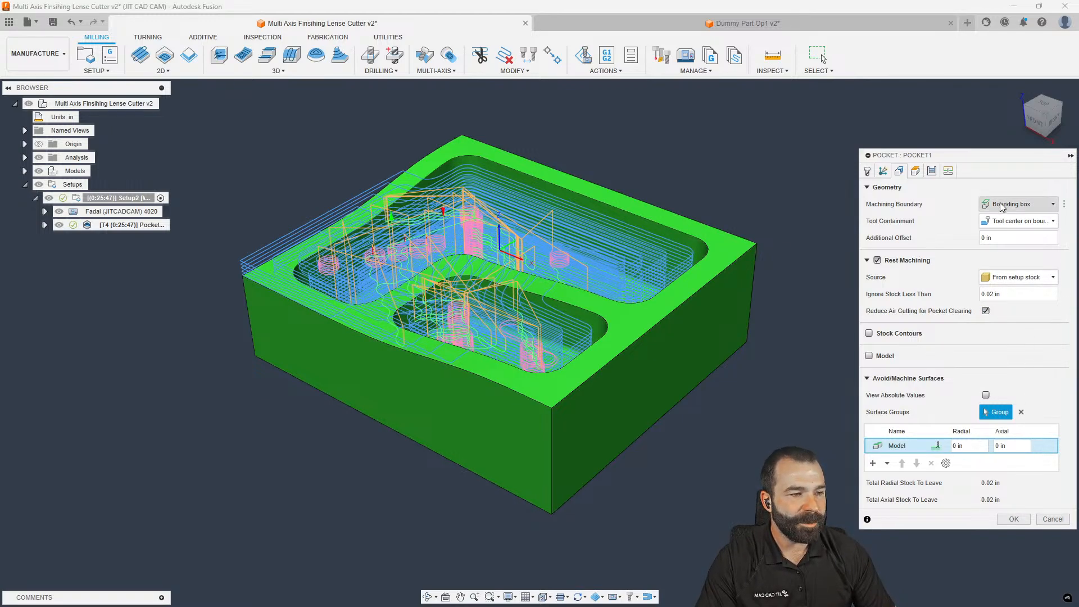
left_click(1009, 218)
left_click(1014, 486)
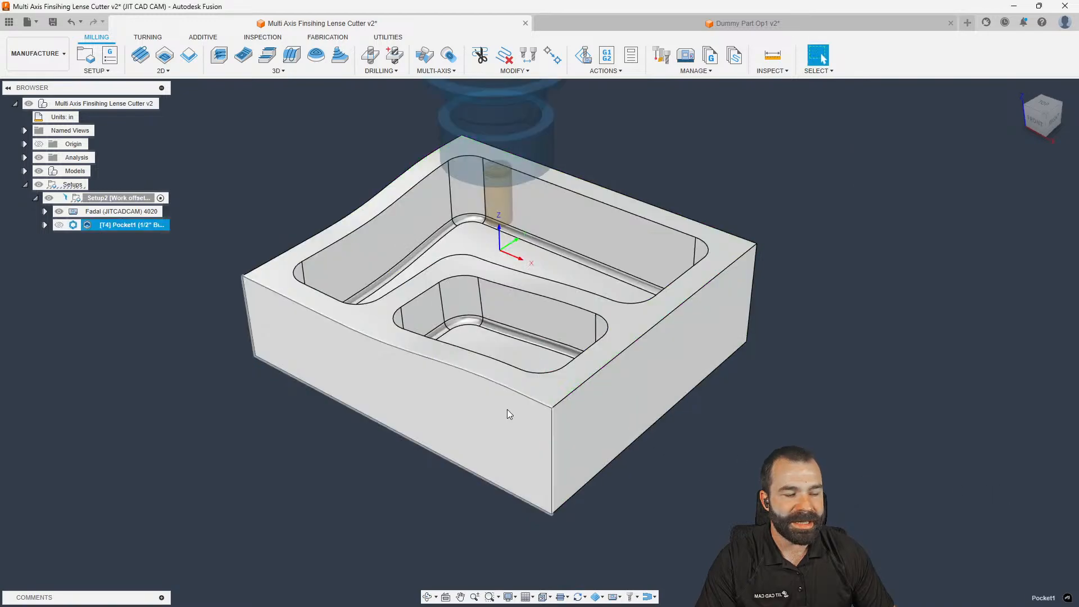
Zoom and orbit around the part to review the regenerated Pocket1 toolpath (0:26:01)
scroll(340, 203, "up", 2)
scroll(339, 203, "down", 2)
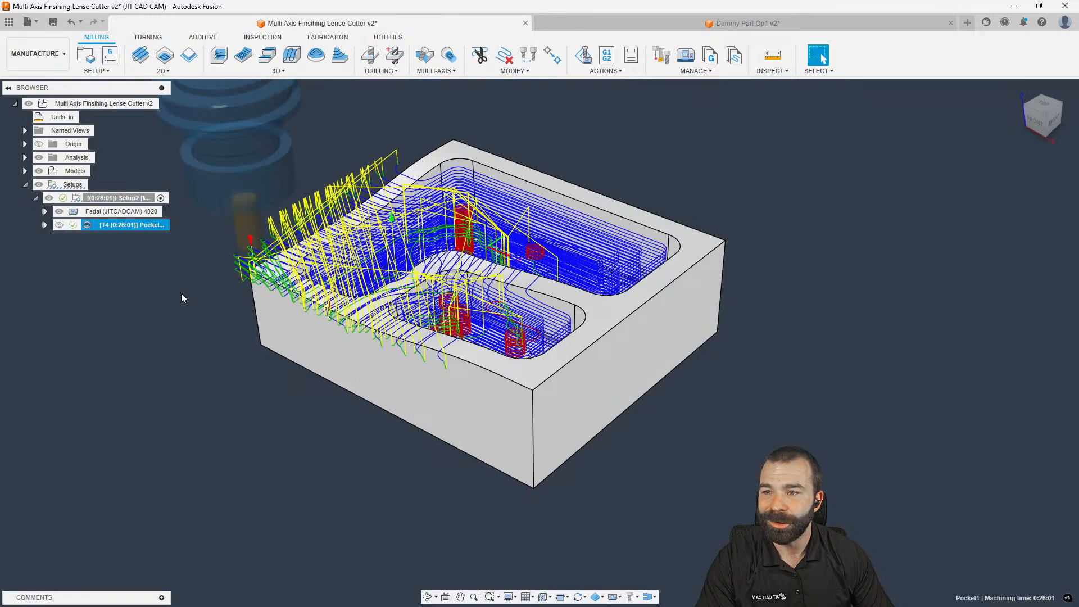
scroll(243, 306, "up", 5)
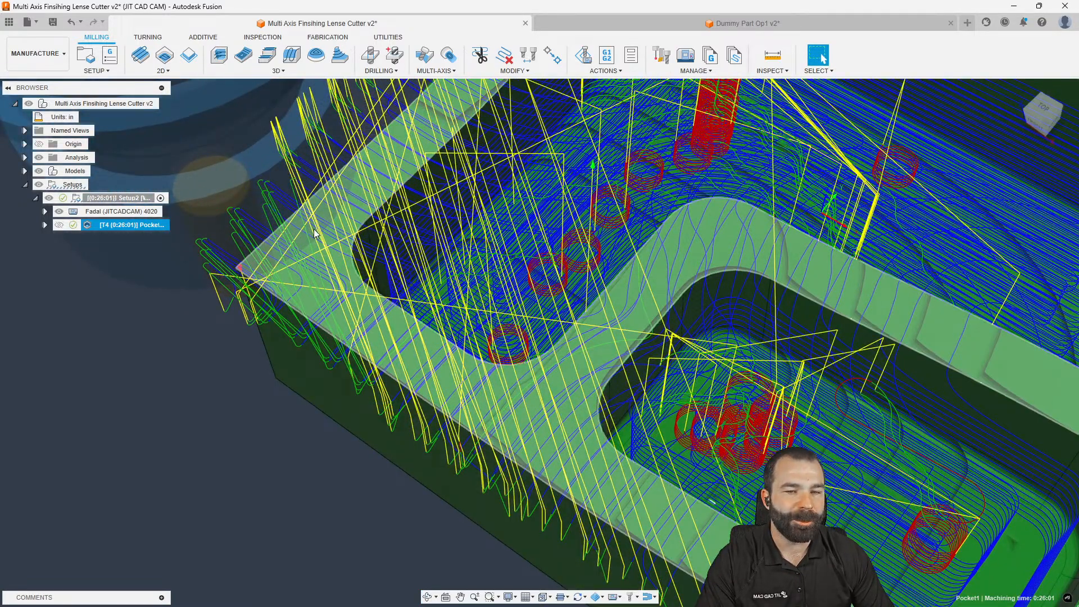
scroll(318, 240, "down", 3)
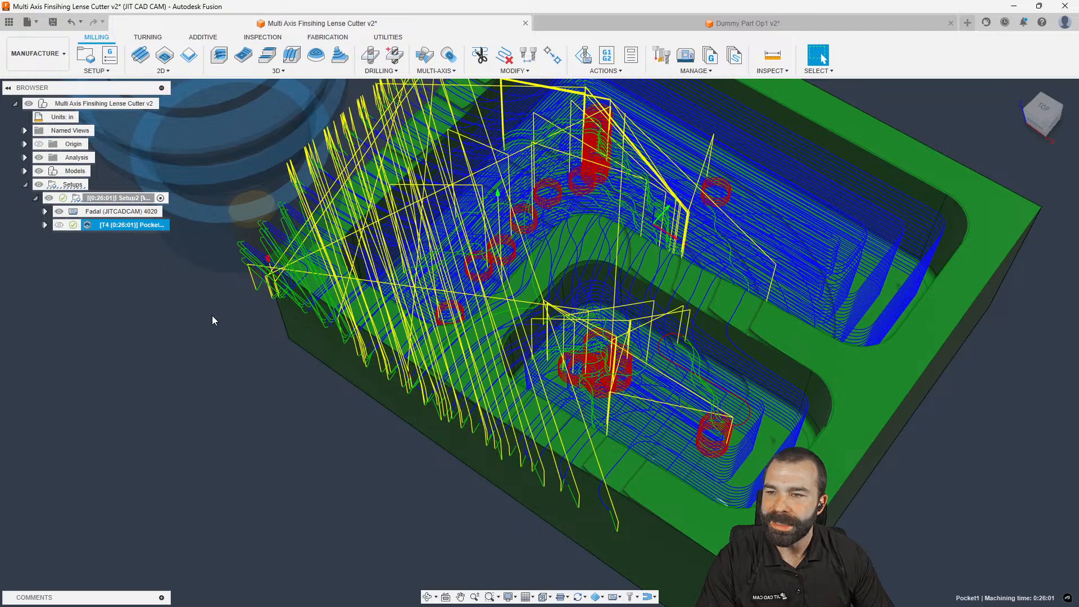
scroll(208, 319, "down", 5)
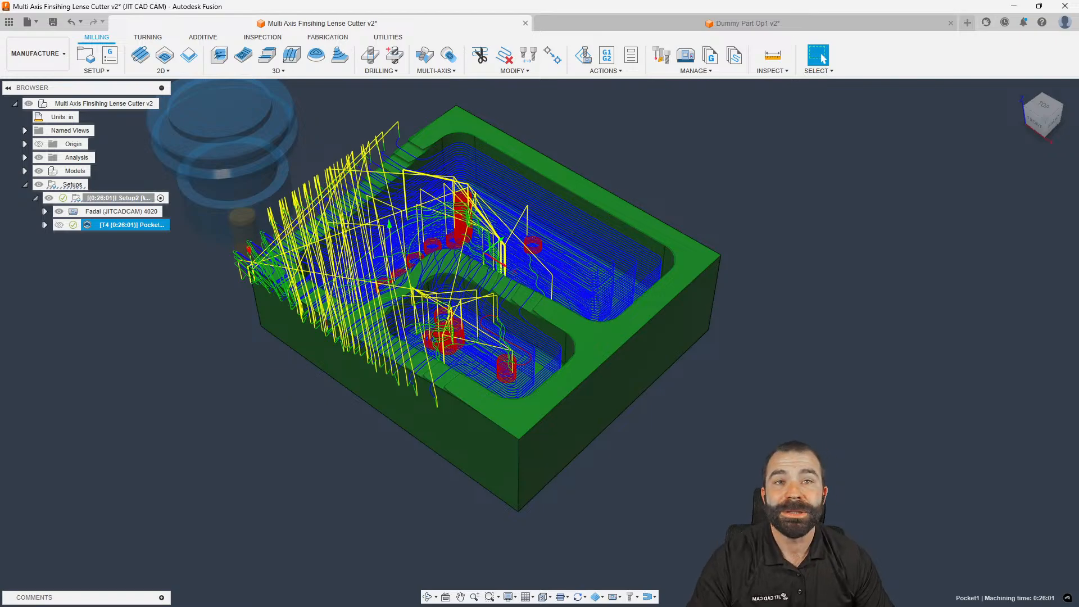
mouse_move(228, 383)
middle_mouse_down("shift")
mouse_move(240, 357)
mouse_move(238, 371)
middle_mouse_up("shift")
Post process Pocket1 with the Fadal post instead of the machine configuration's post
right_click(101, 226)
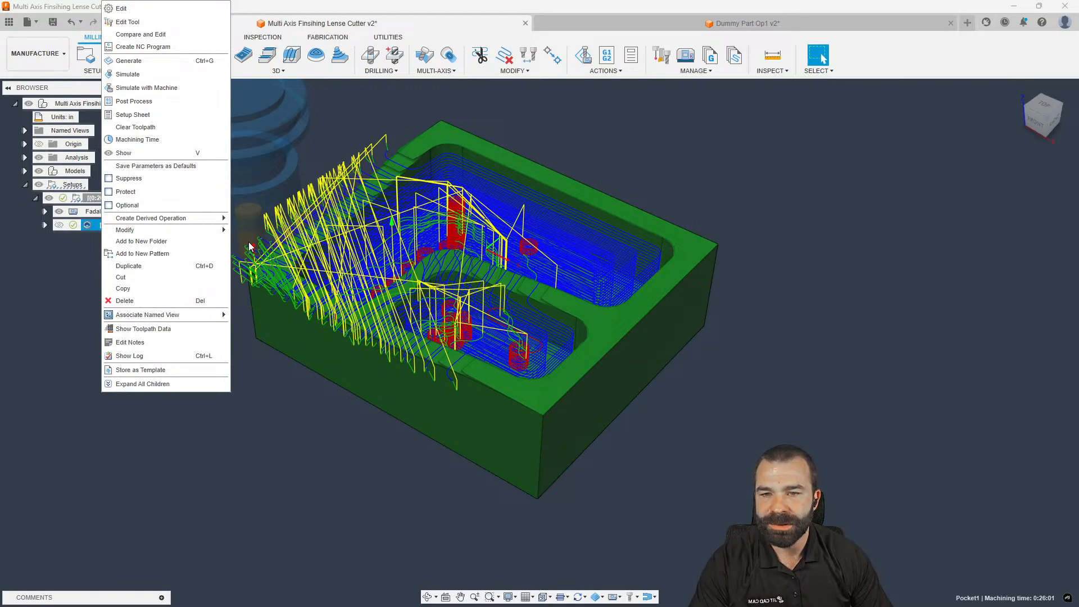
left_click(173, 101)
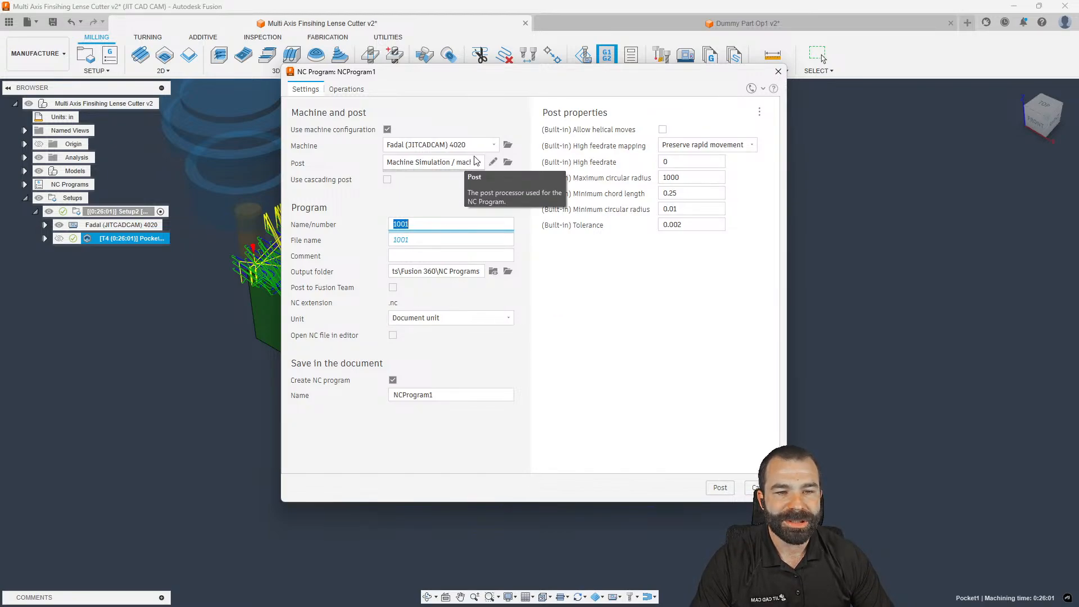
left_click(389, 130)
left_click(472, 146)
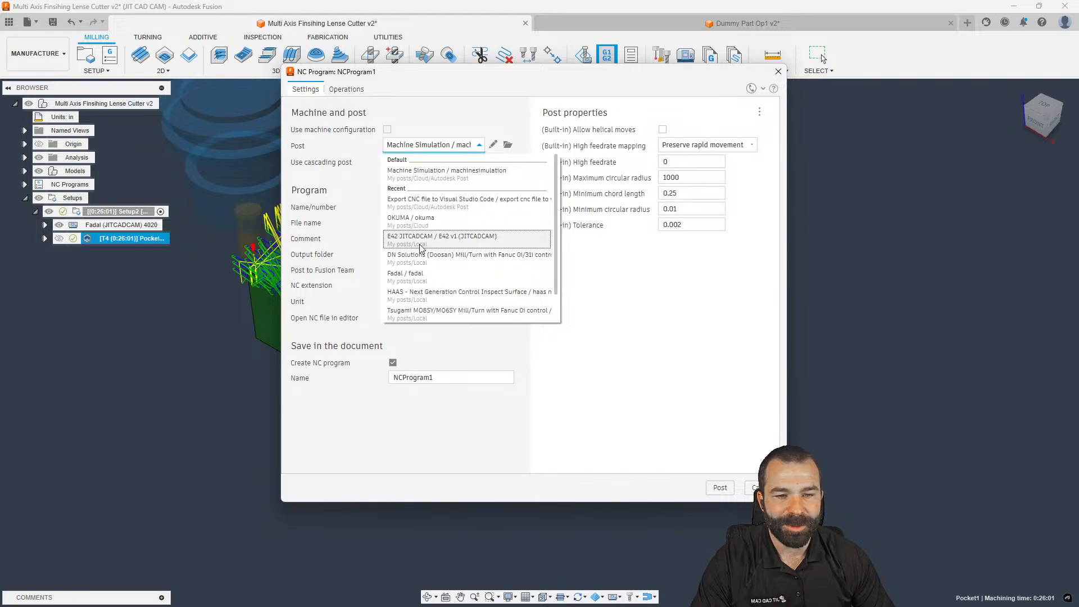
left_click(438, 277)
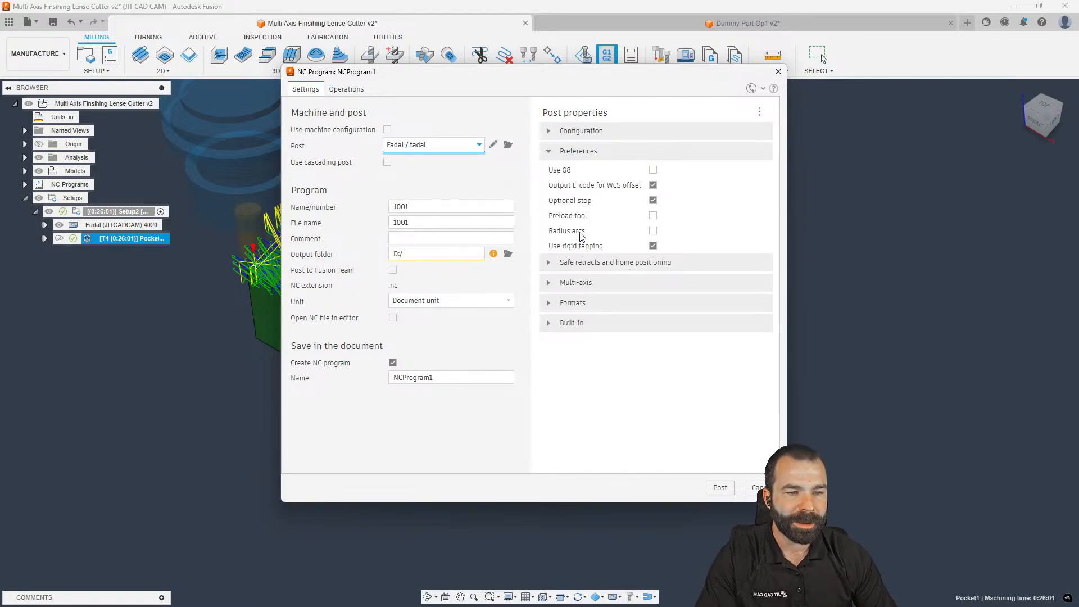
Keep Output E-code for WCS offset enabled and open the fadal post file for editing
left_click(549, 131)
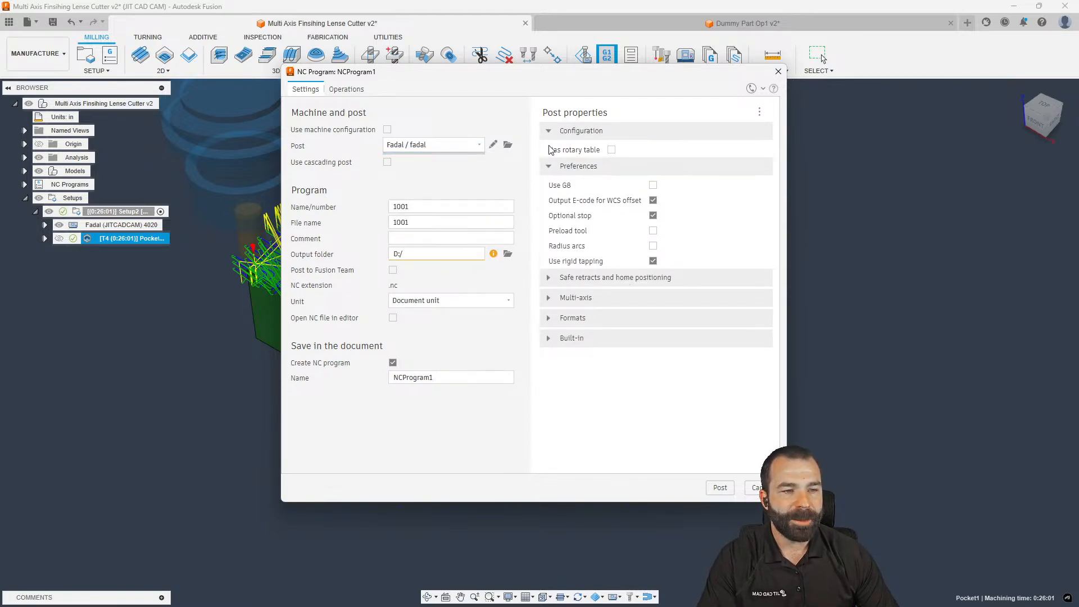
left_click(653, 201)
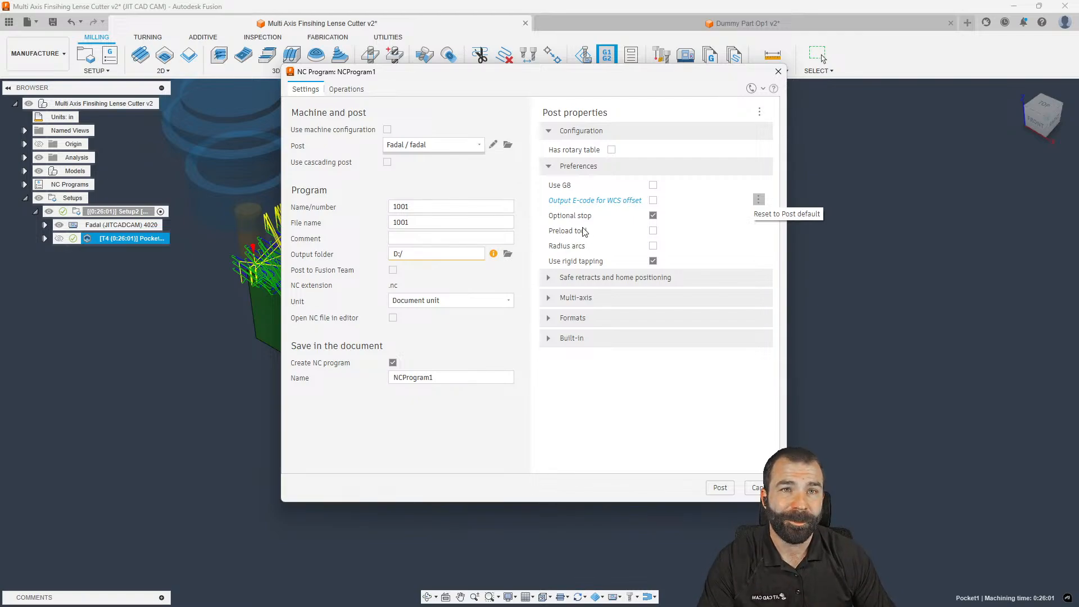
left_click(653, 201)
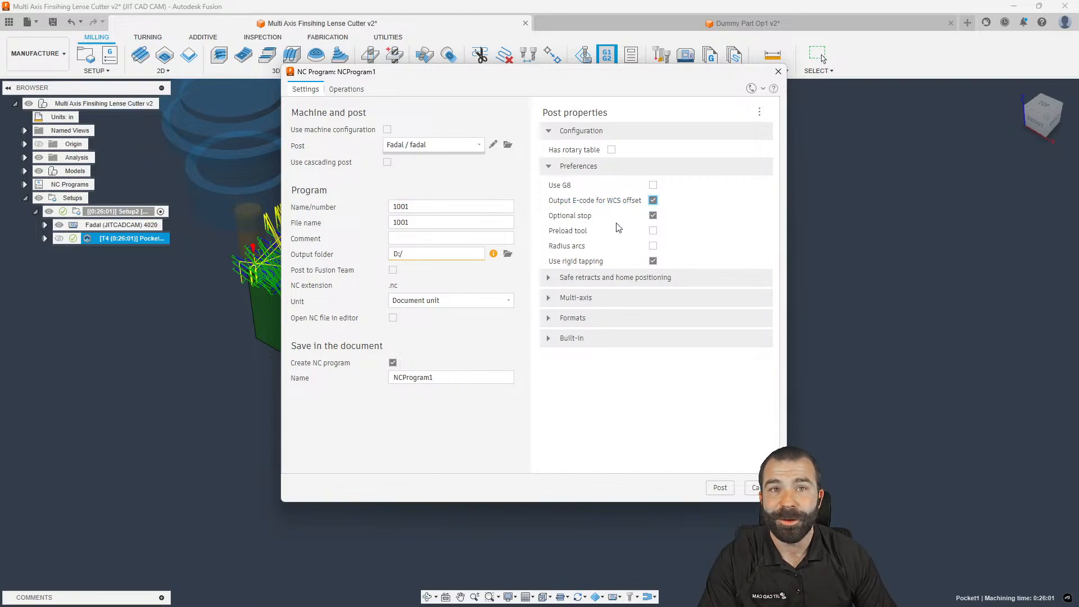
left_click(493, 145)
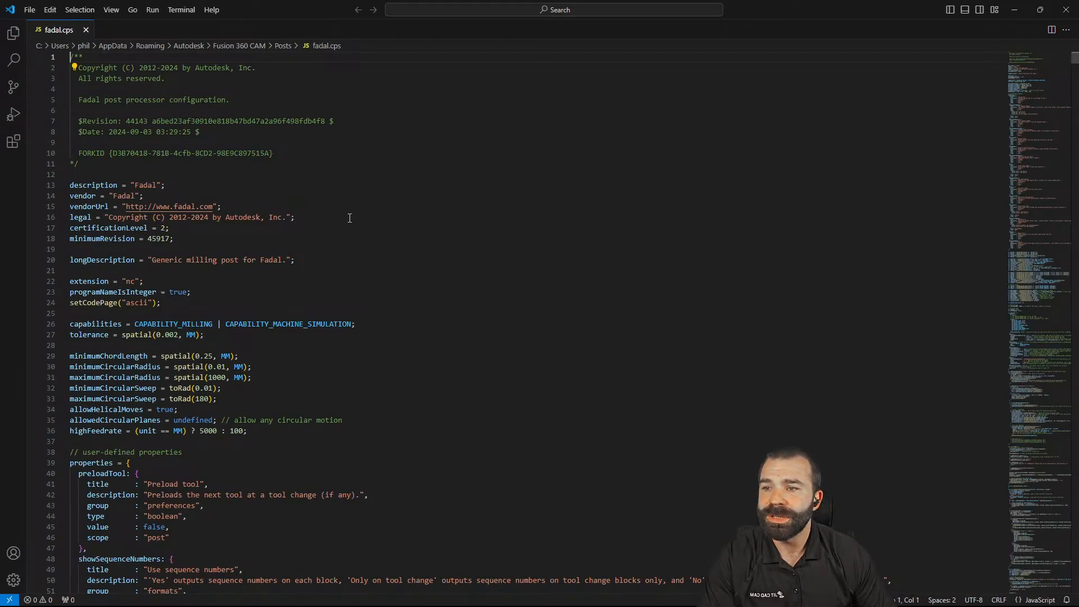
In fadal.cps, change the disableFeedRamps default from false to true
left_click_drag(748, 9, 517, 58)
left_click(532, 230)
key("ctrl+f")
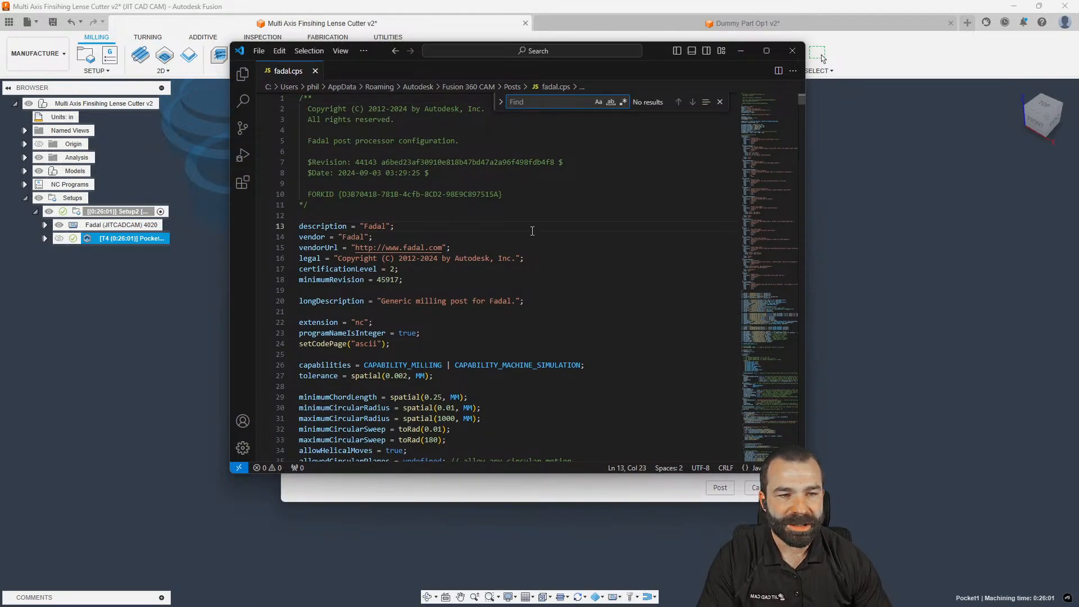
left_click(766, 51)
type("u")
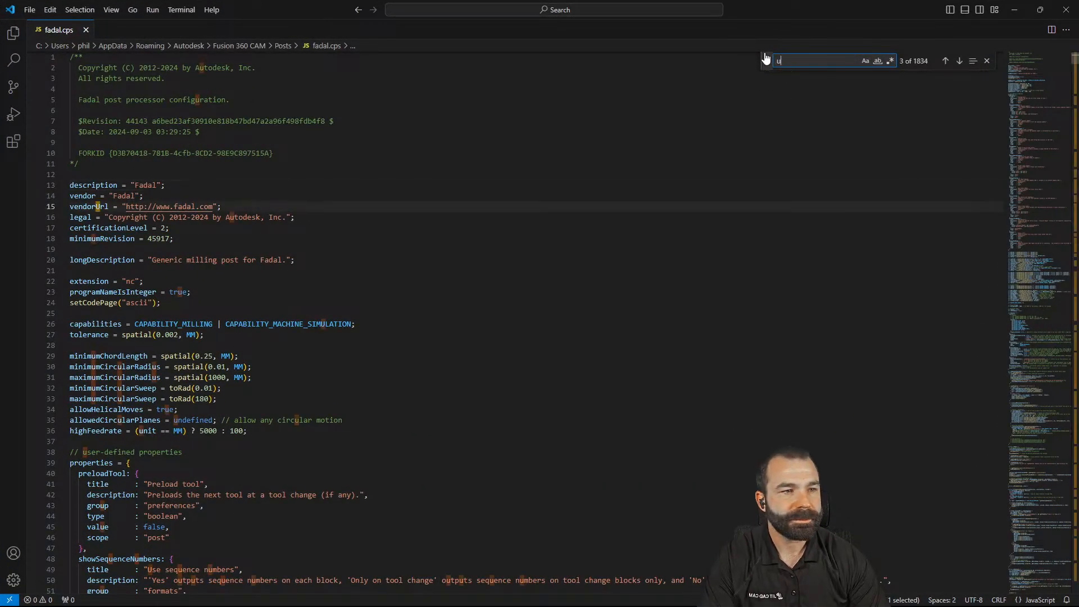
type("se g")
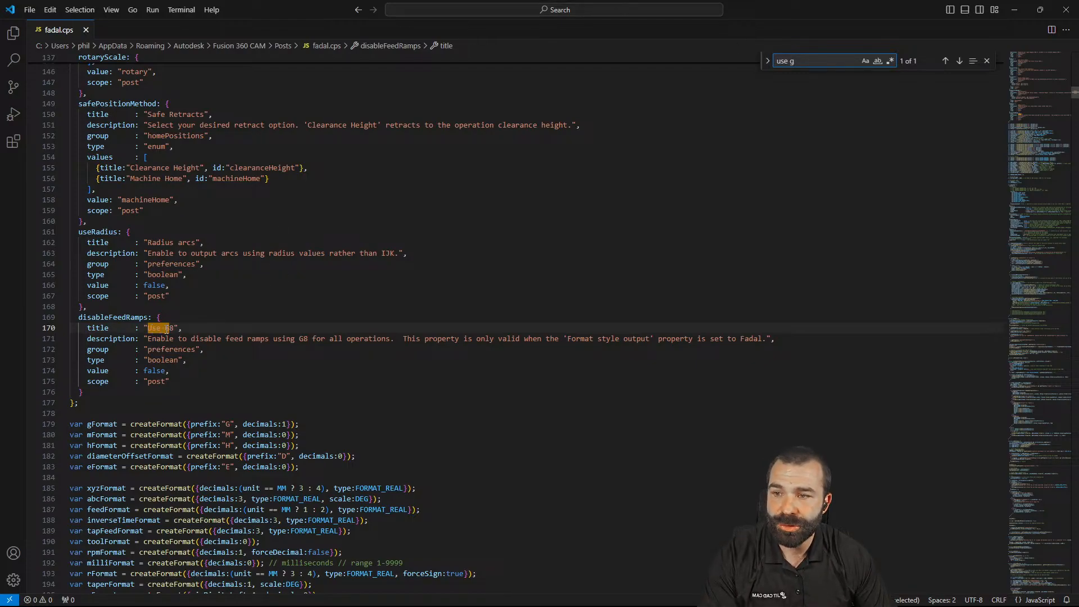
left_click(166, 372)
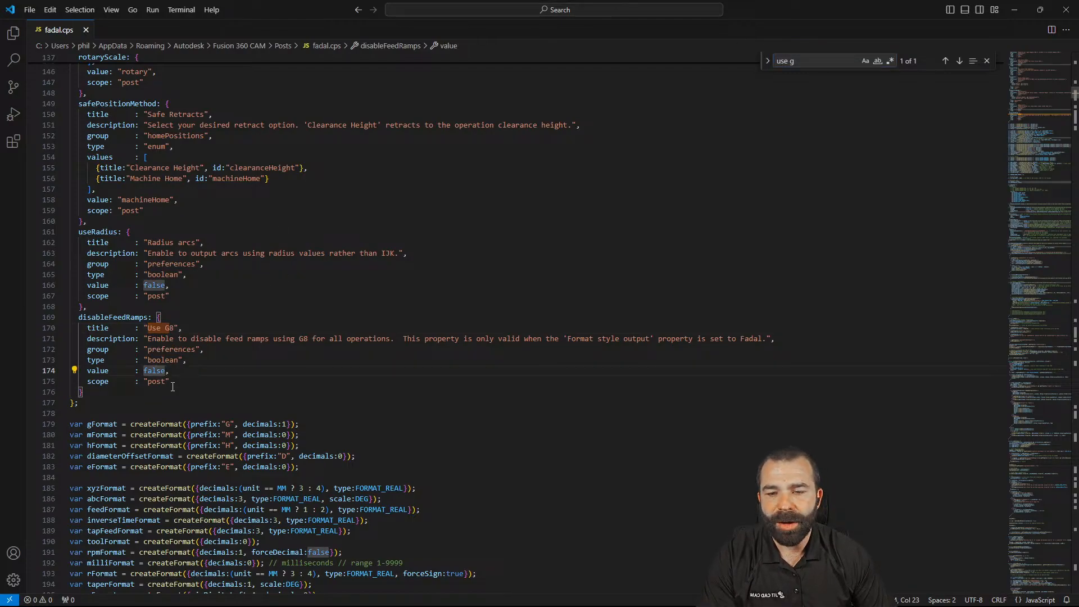
key("BackSpace")
key("BackSpace")
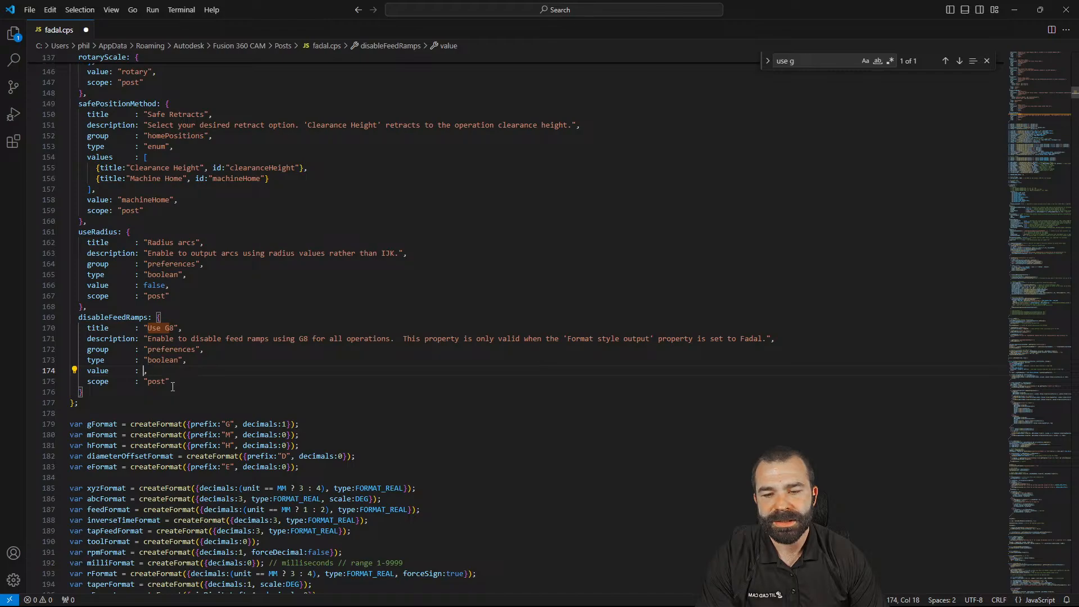
type("true")
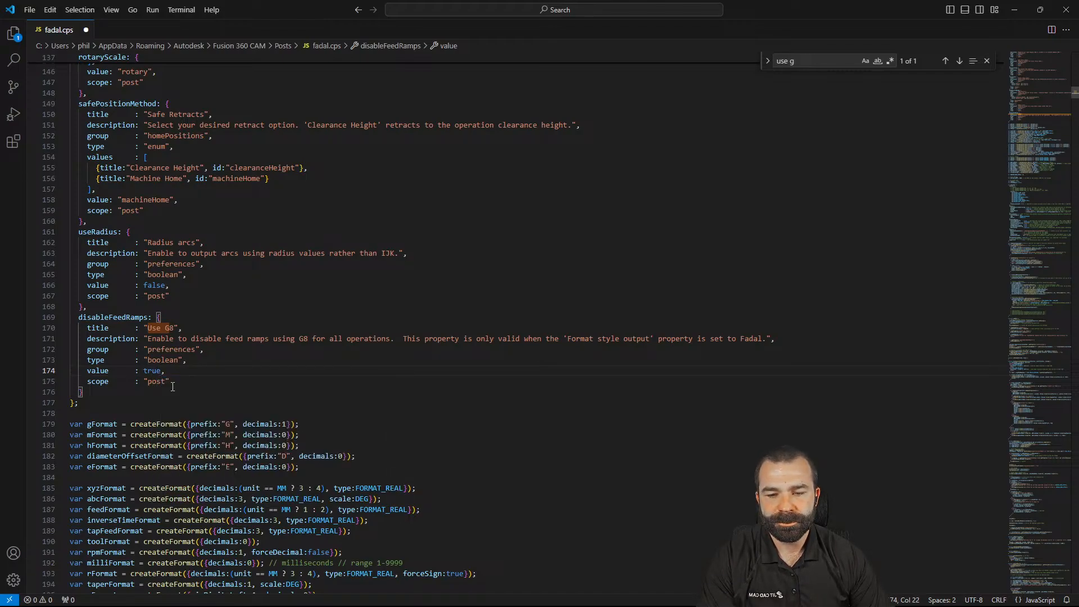
Save fadal.cps, close VS Code, and close Fusion's NC Program dialog
left_click(29, 10)
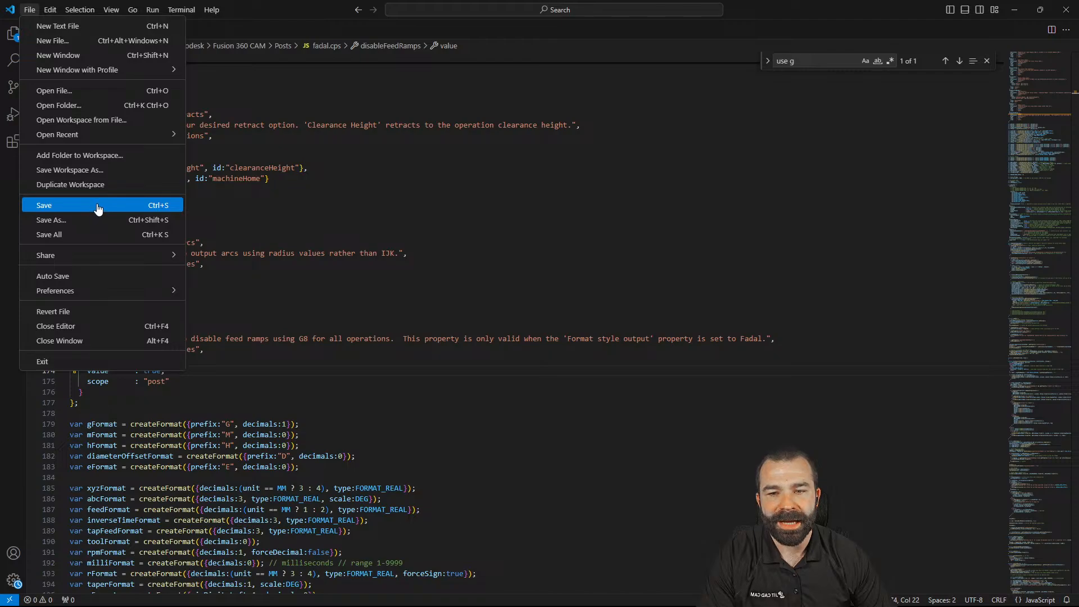
left_click(154, 206)
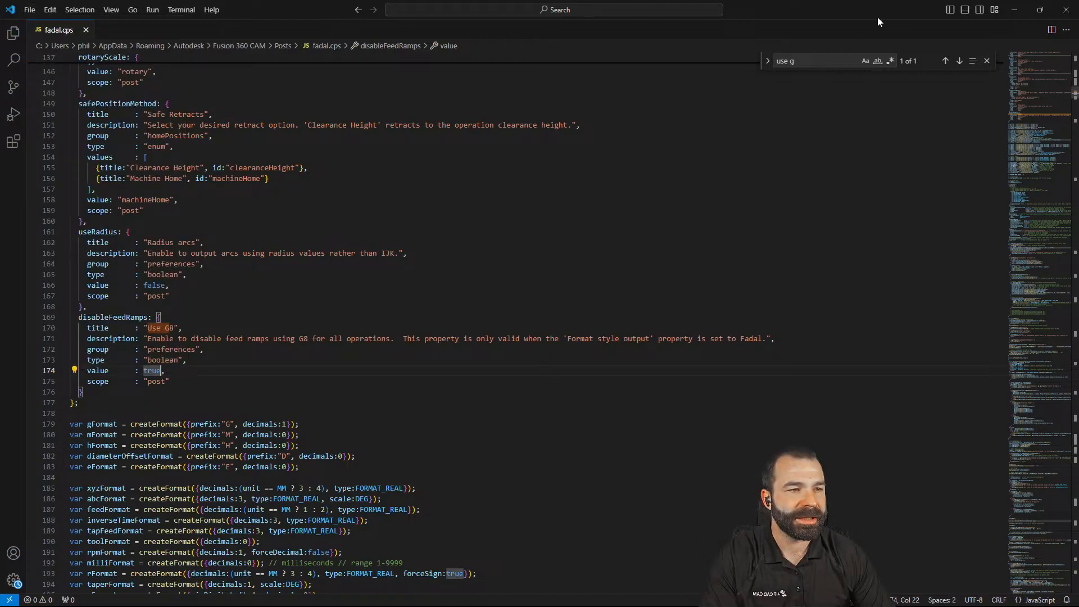
left_click(1066, 9)
left_click(779, 73)
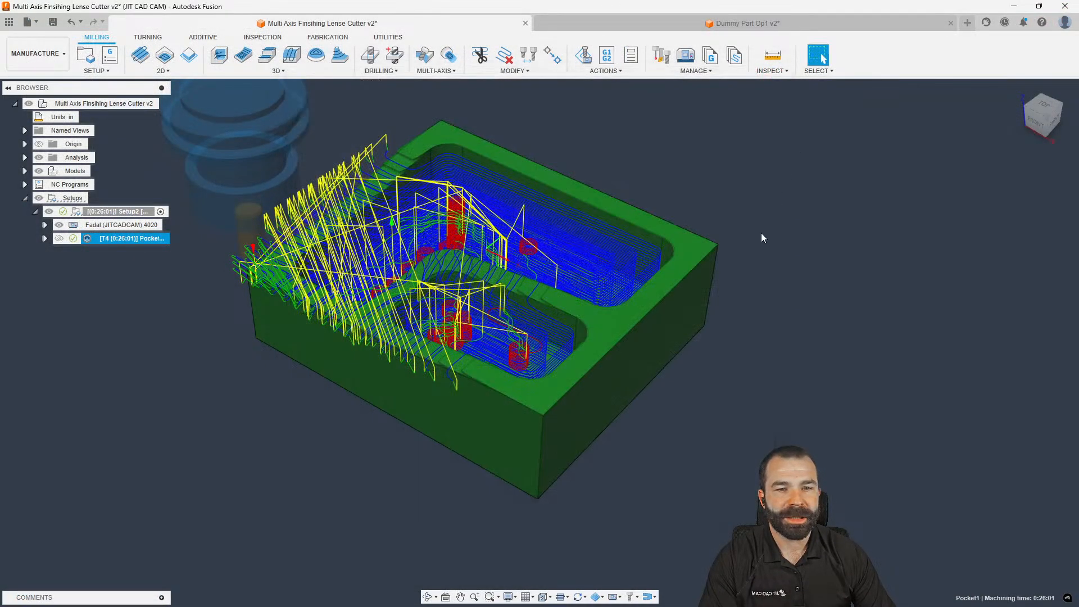
left_click(116, 225)
right_click(116, 225)
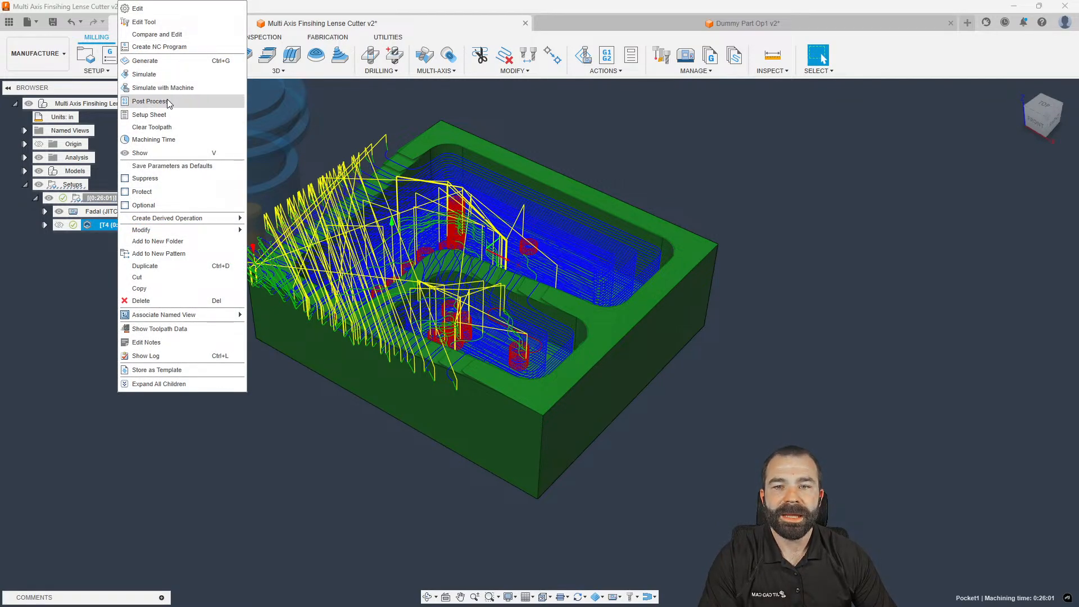
left_click(223, 403)
key("s")
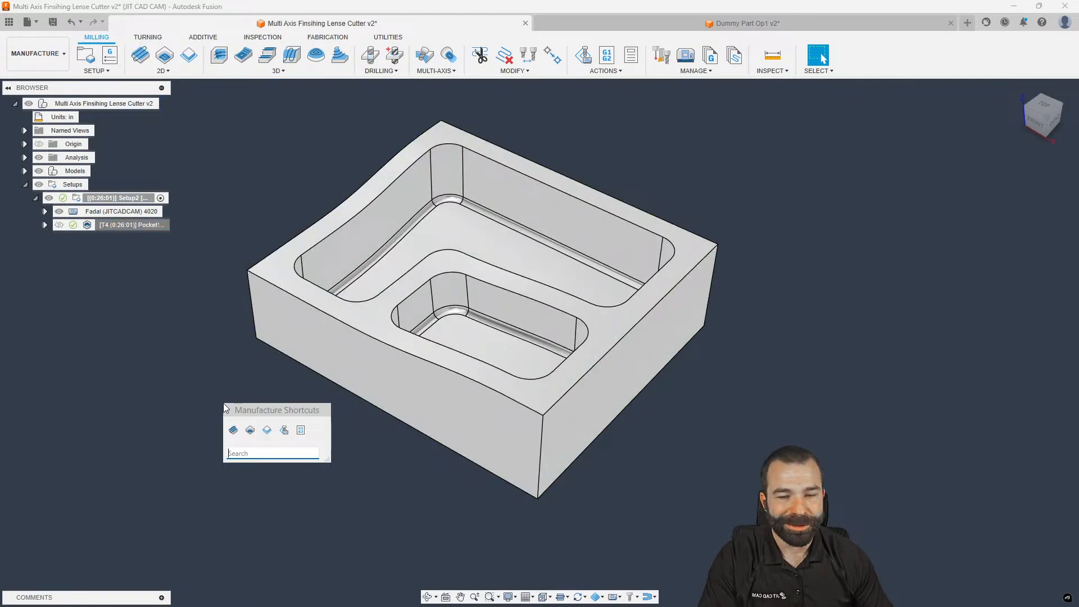
left_click(301, 431)
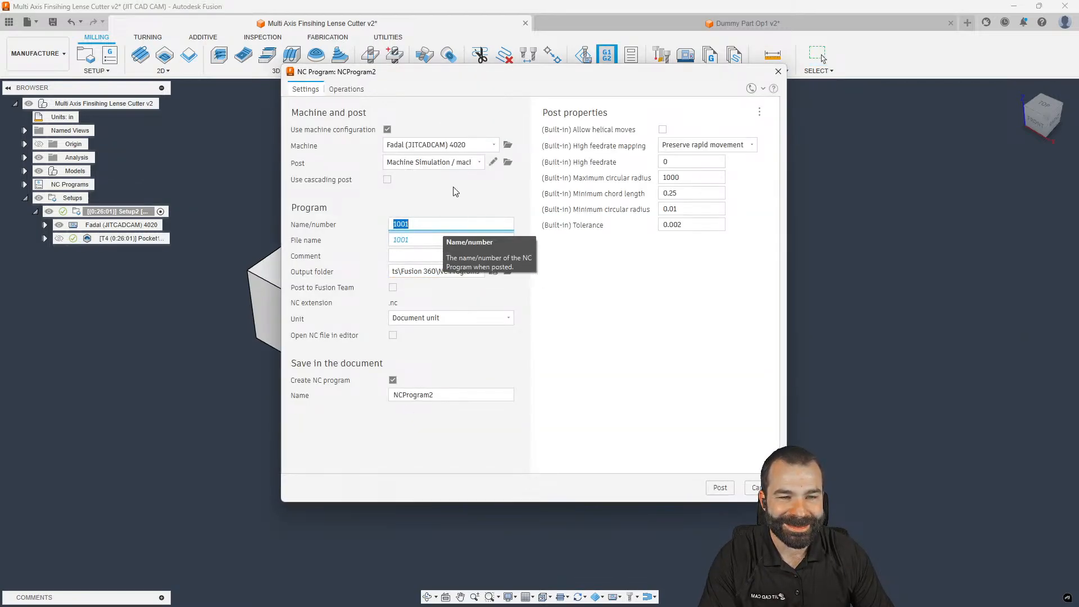
left_click(387, 130)
left_click(433, 145)
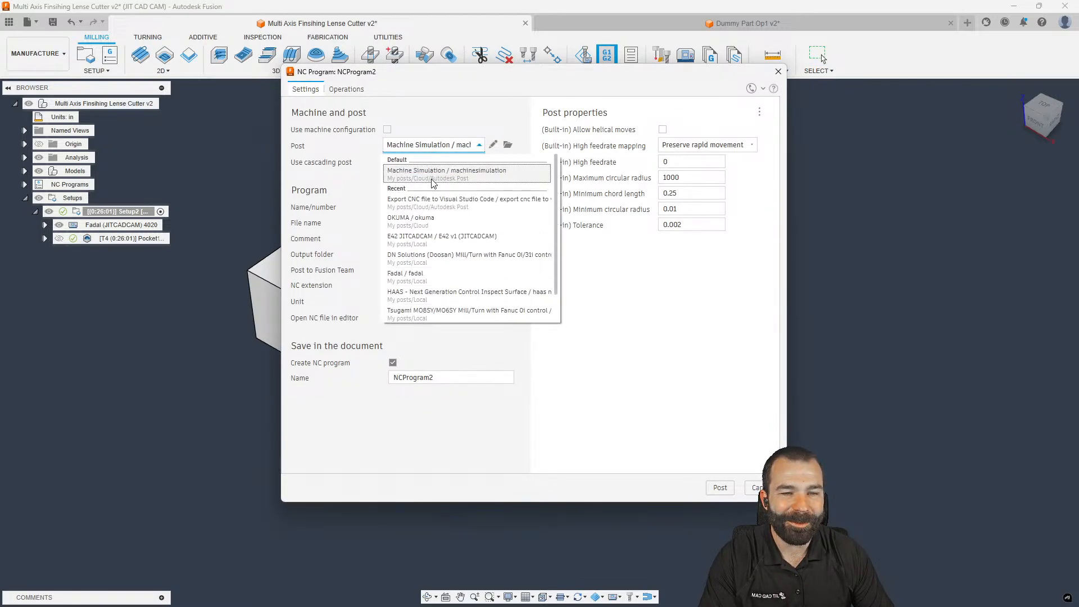
left_click(416, 277)
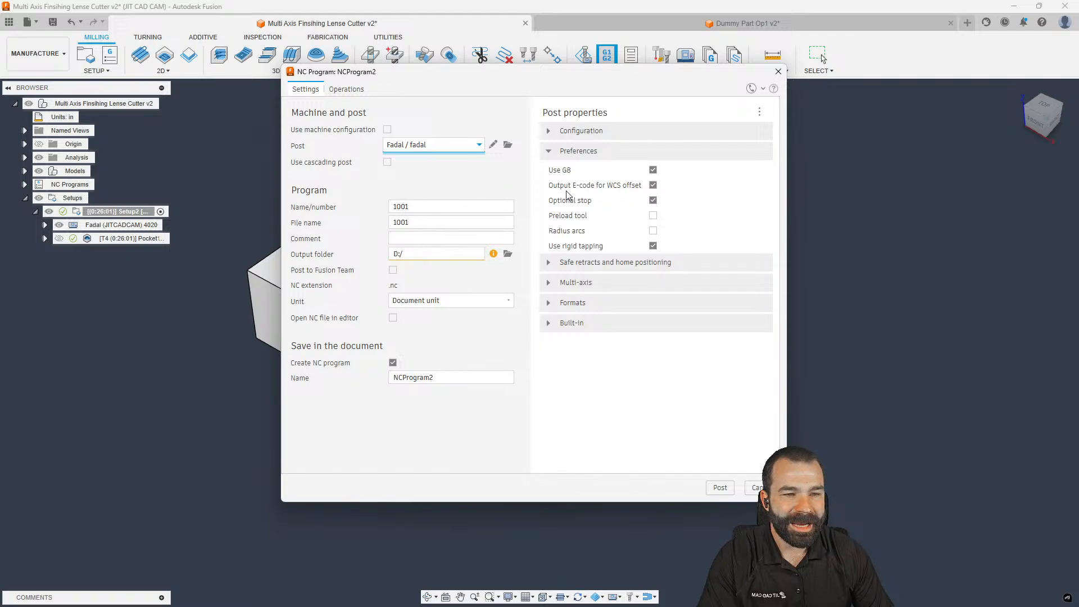
left_click(652, 169)
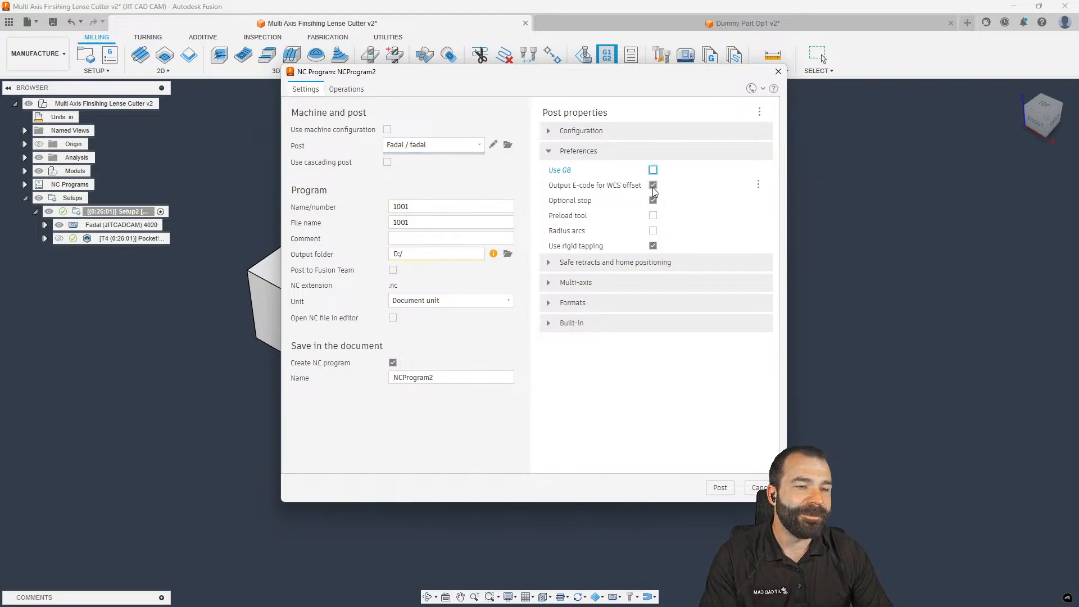
left_click(652, 169)
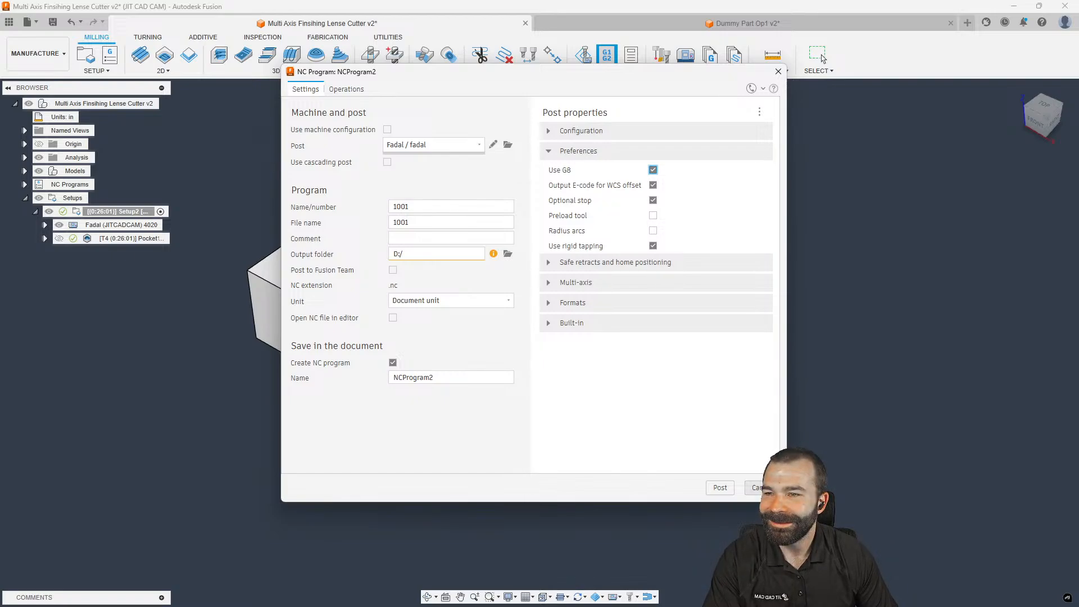
left_click(756, 487)
scroll(344, 198, "down", 1)
middle_click_drag(344, 197, 393, 166, "shift")
Hide Pocket1's toolpath lines with the T shortcut and orbit to inspect the green machined stock
middle_click_drag(506, 236, 433, 253, "shift")
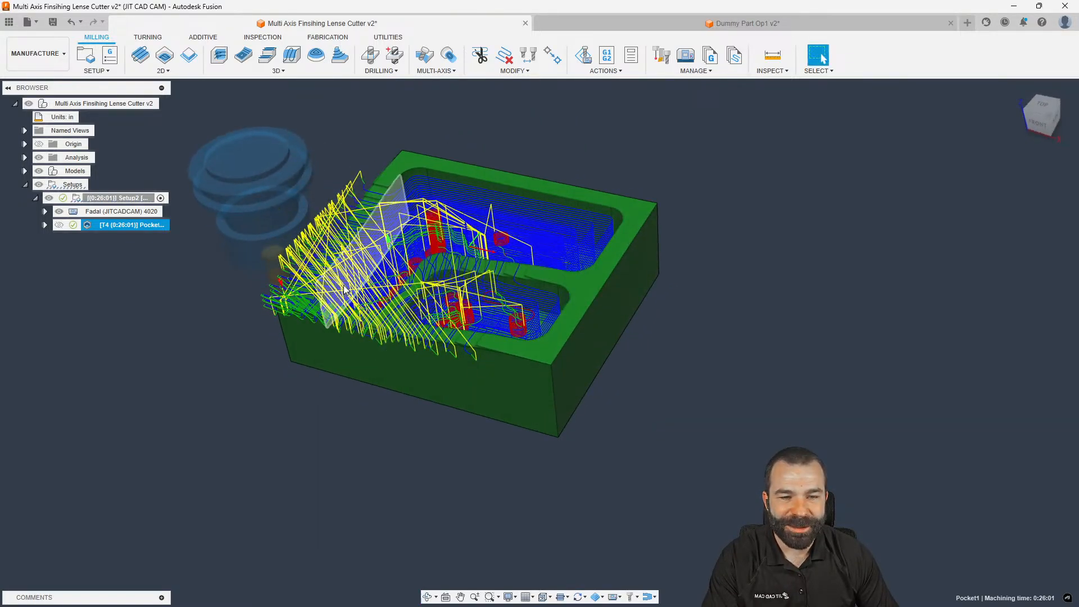
scroll(459, 207, "up", 3)
scroll(459, 207, "down", 4)
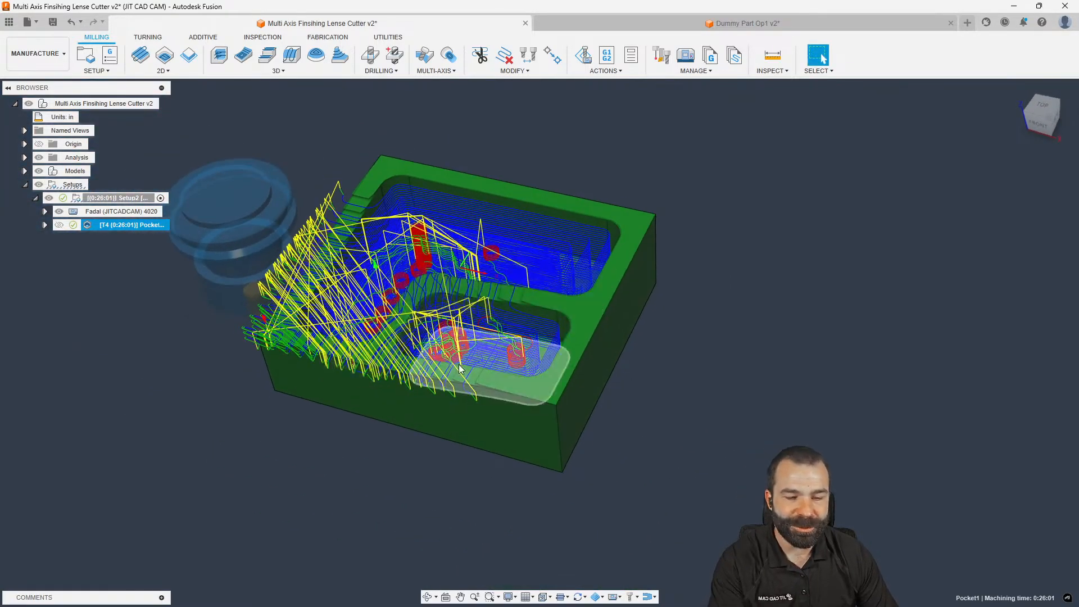
left_click(563, 597)
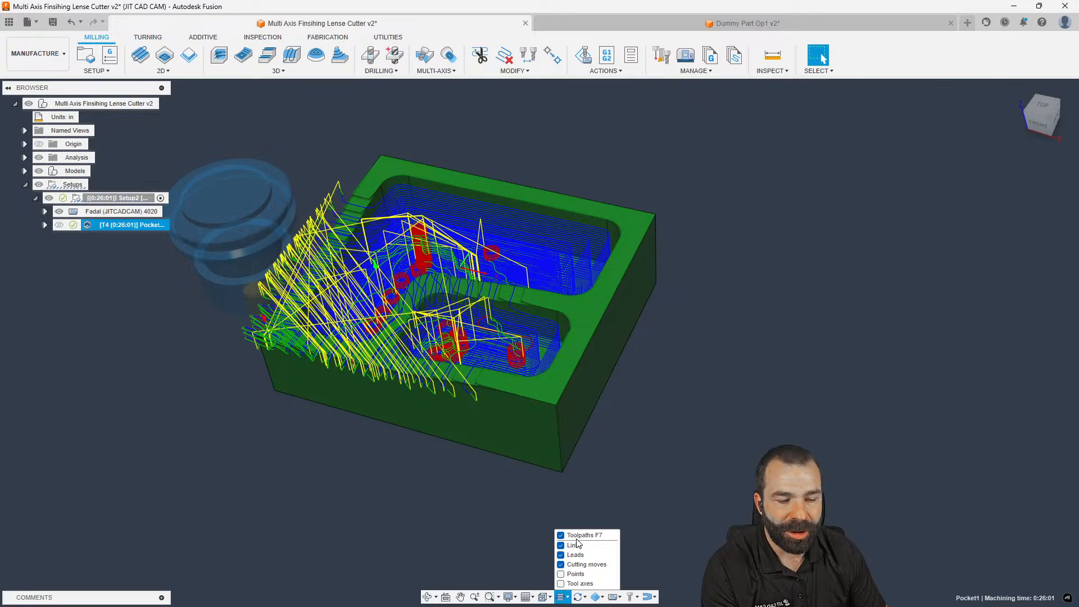
left_click(535, 511)
left_click(125, 225)
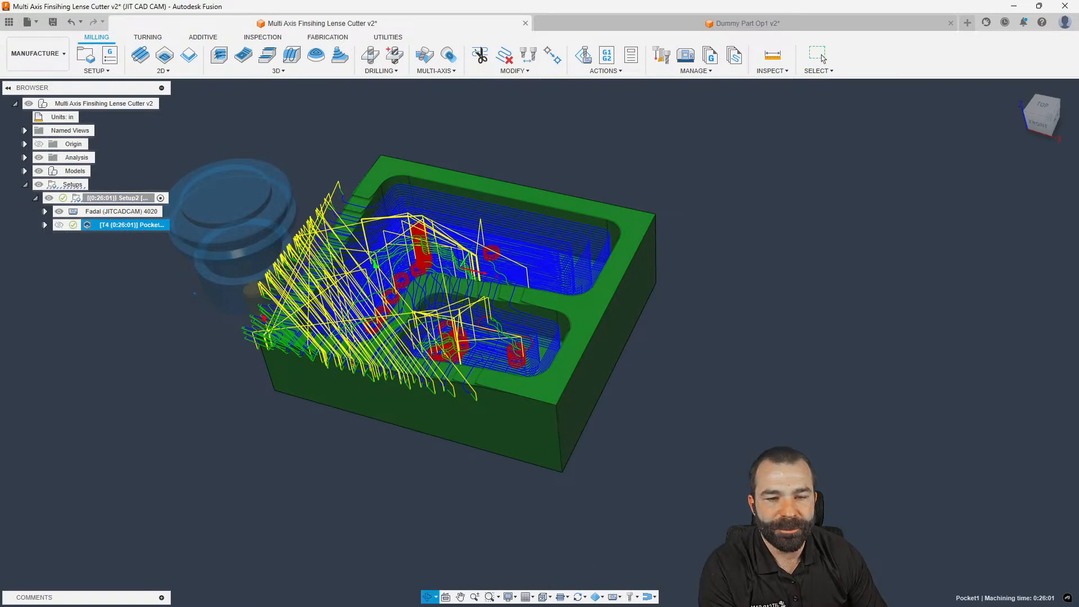
middle_click_drag(224, 290, 140, 281, "shift")
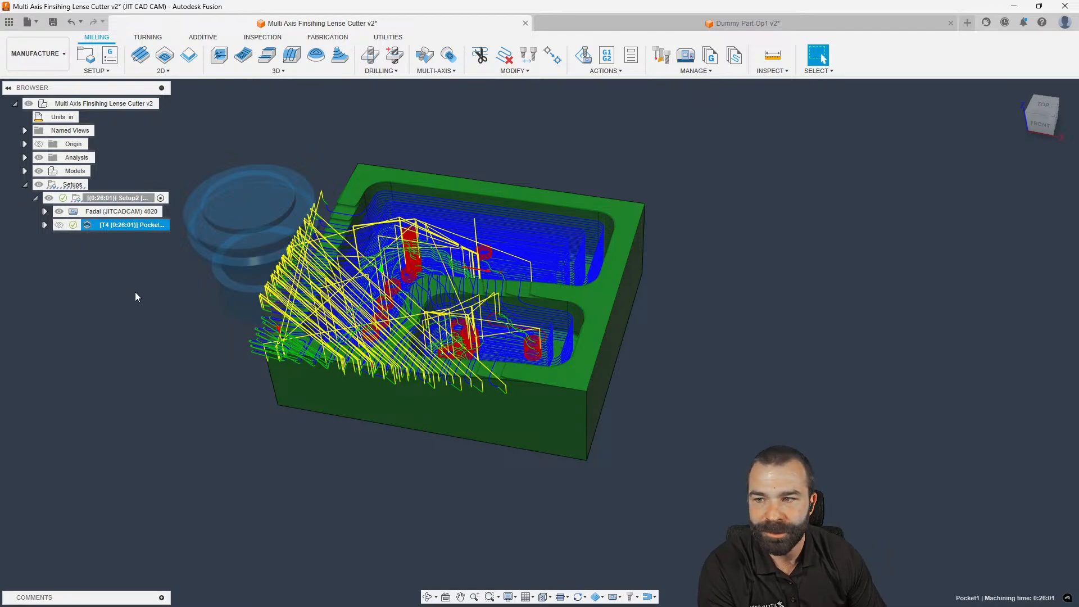
key("t")
key("t")
key("t")
middle_click_drag(141, 294, 219, 319, "shift")
scroll(338, 258, "up", 3)
mouse_move(338, 258)
middle_mouse_down("shift")
mouse_move(339, 239)
mouse_move(379, 233)
mouse_move(437, 256)
mouse_move(441, 247)
mouse_move(449, 268)
mouse_move(352, 260)
mouse_move(350, 290)
mouse_move(357, 265)
middle_mouse_up("shift")
scroll(459, 252, "down", 3)
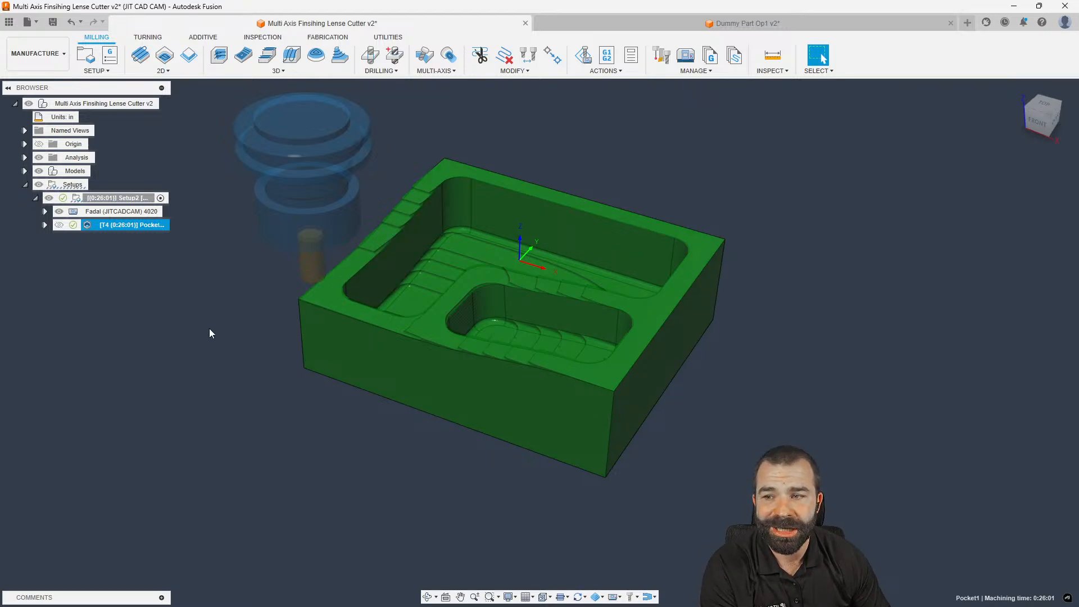
Create a Multi-Axis Finishing operation in Setup2 from the MILLING multi-axis strategies
left_click(197, 298)
left_click(288, 71)
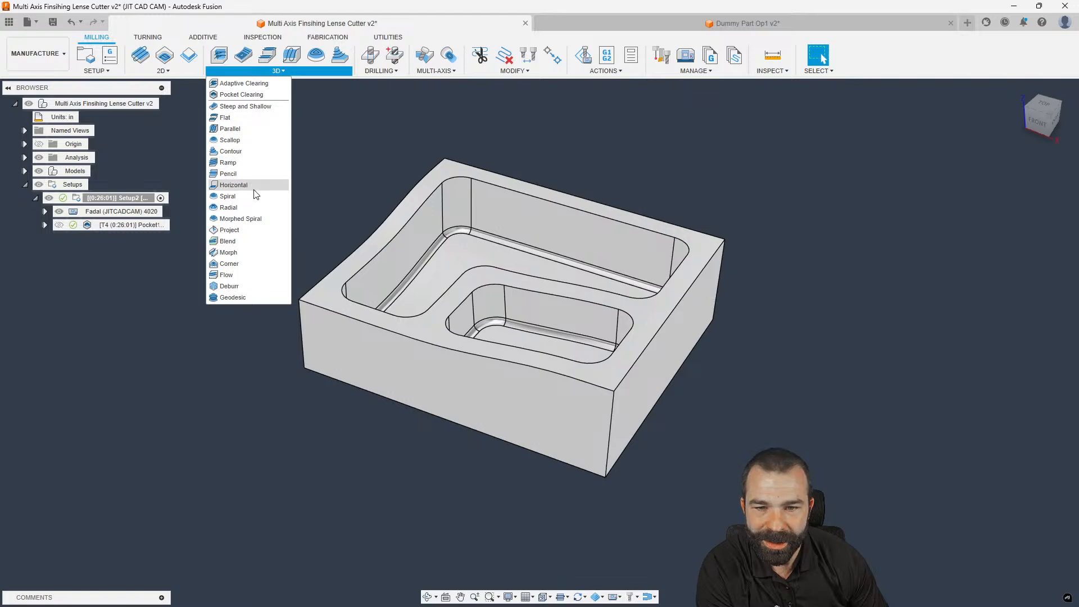
left_click(434, 71)
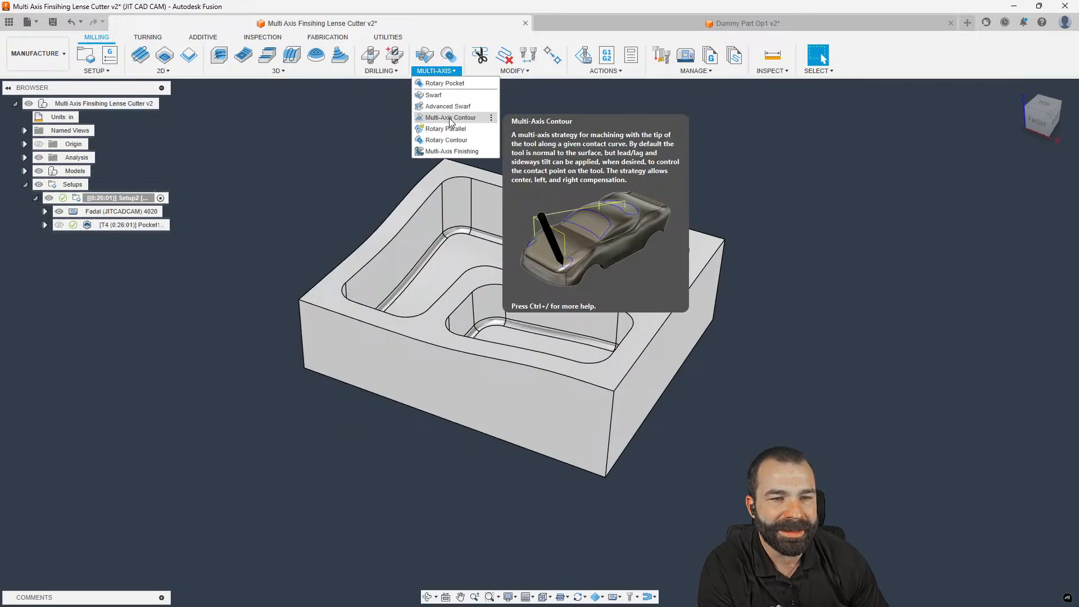
left_click(447, 151)
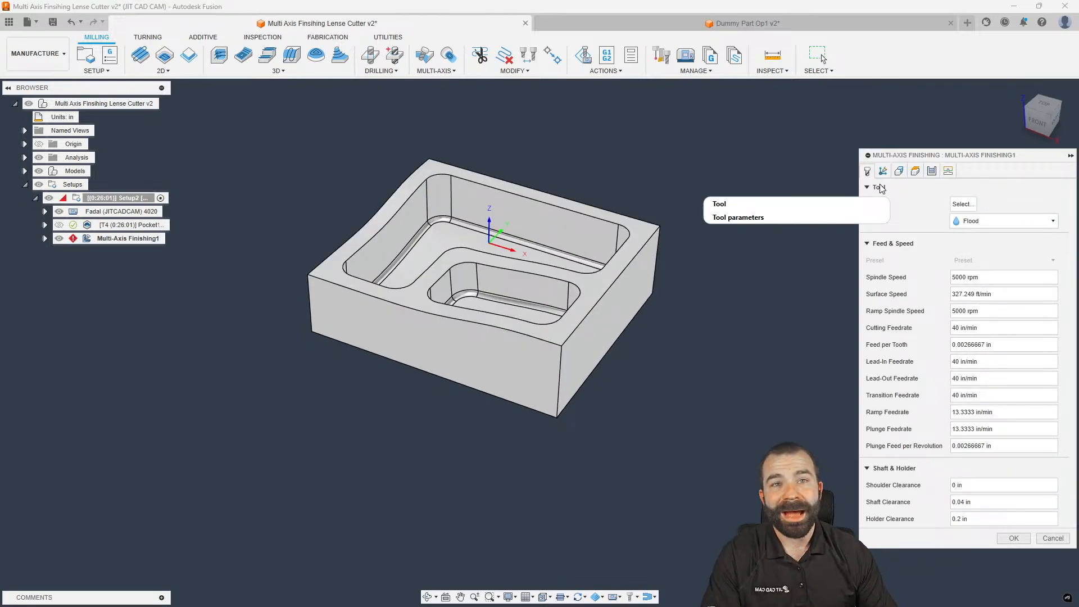
Check the 0.4 in lens tool is Circle segment lens type, then assign it to the operation
left_click(962, 204)
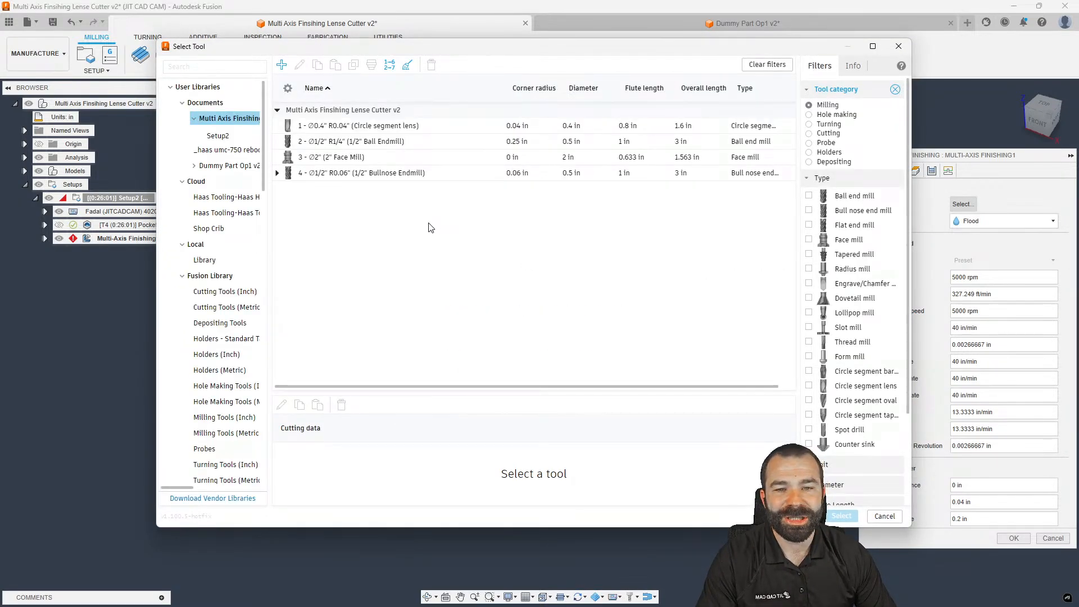
left_click(332, 127)
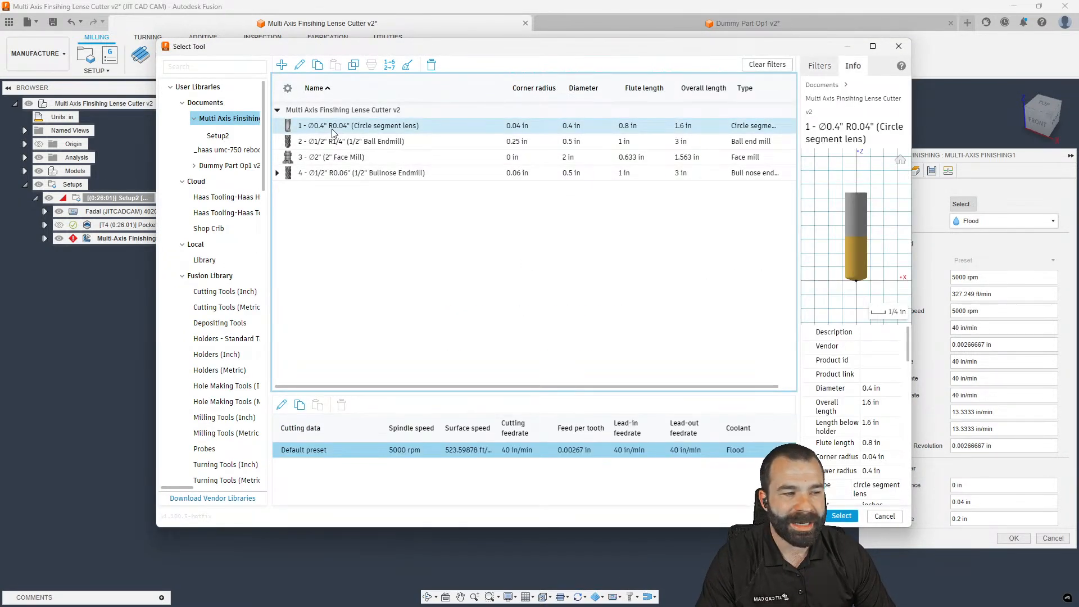
right_click(334, 129)
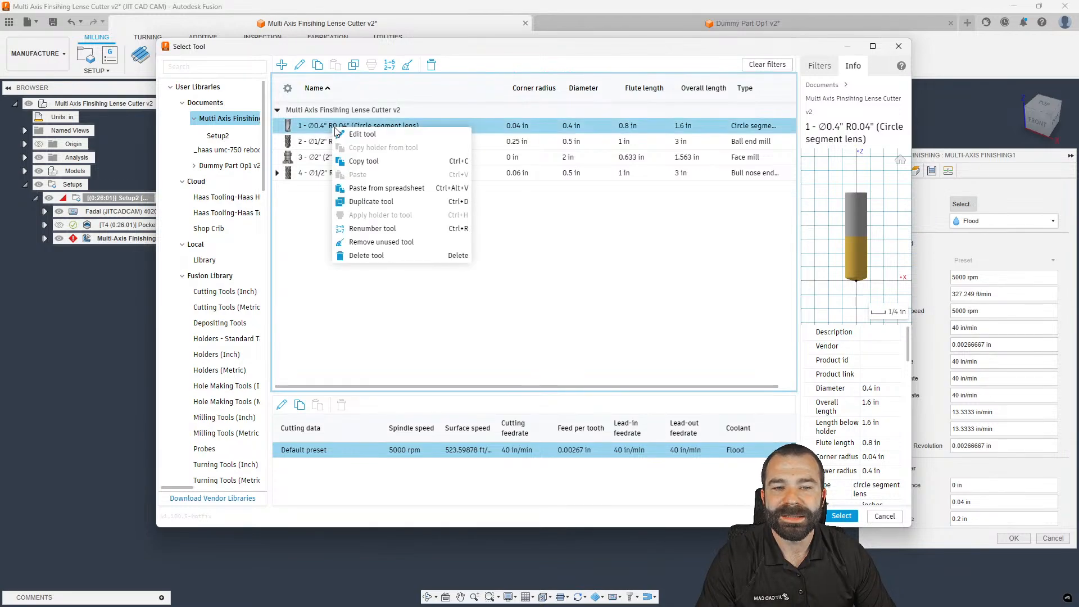
left_click(357, 135)
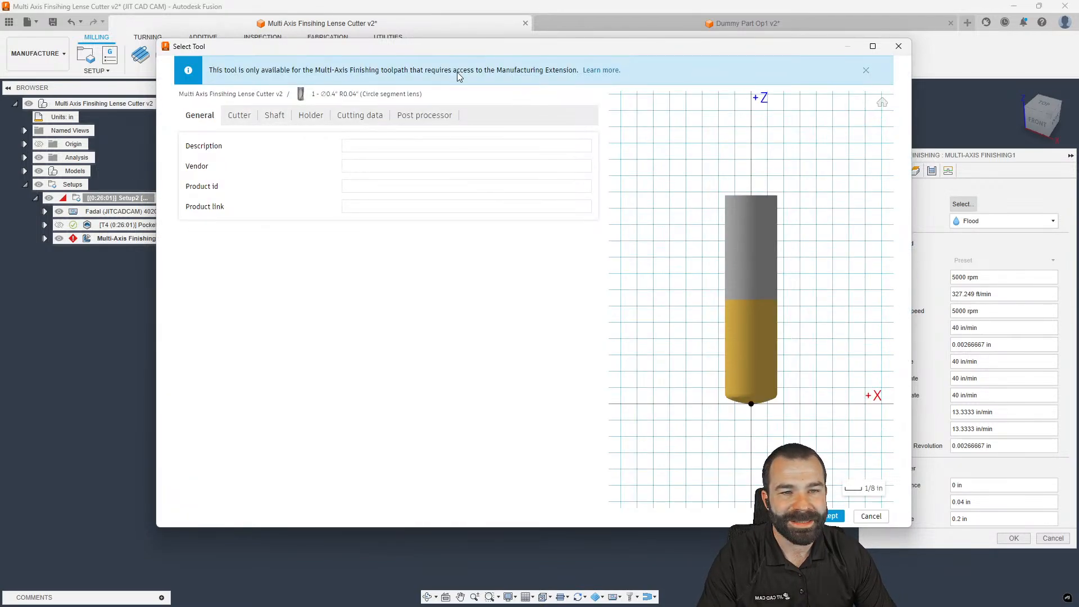
left_click(245, 121)
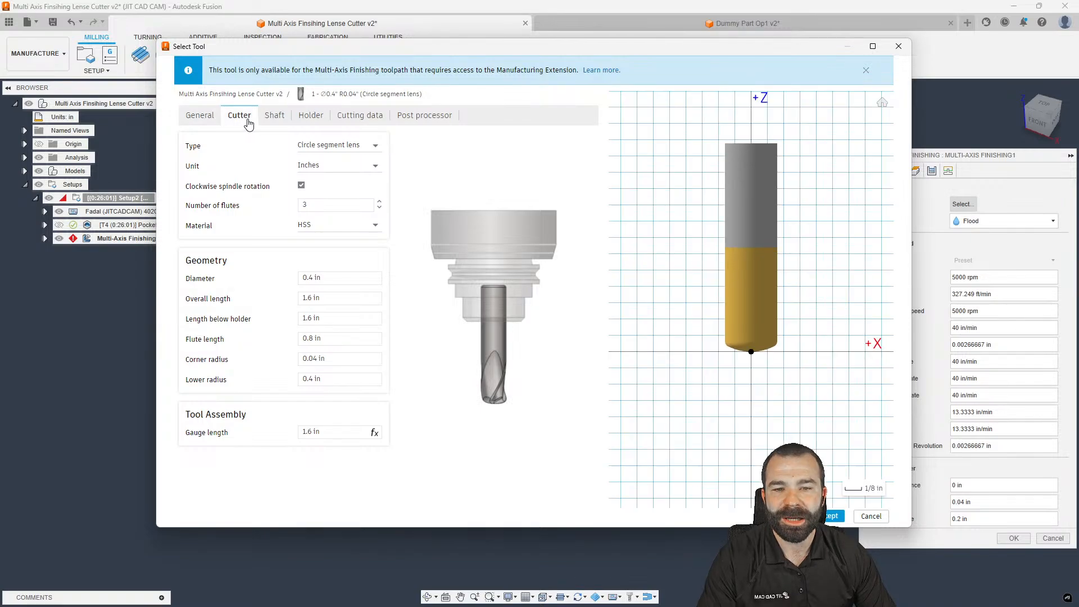
left_click(340, 146)
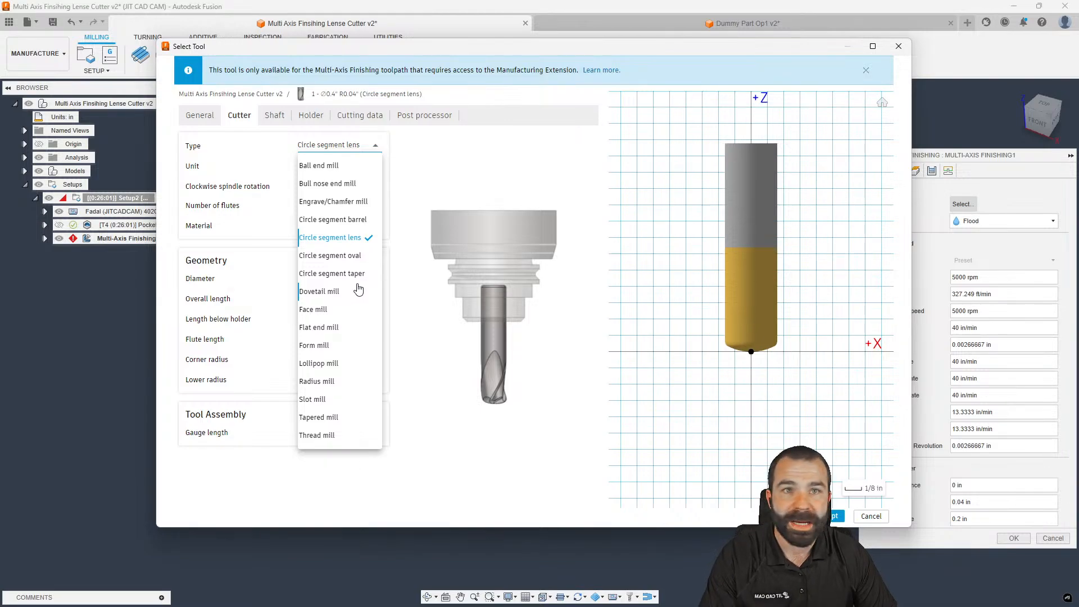
left_click(396, 274)
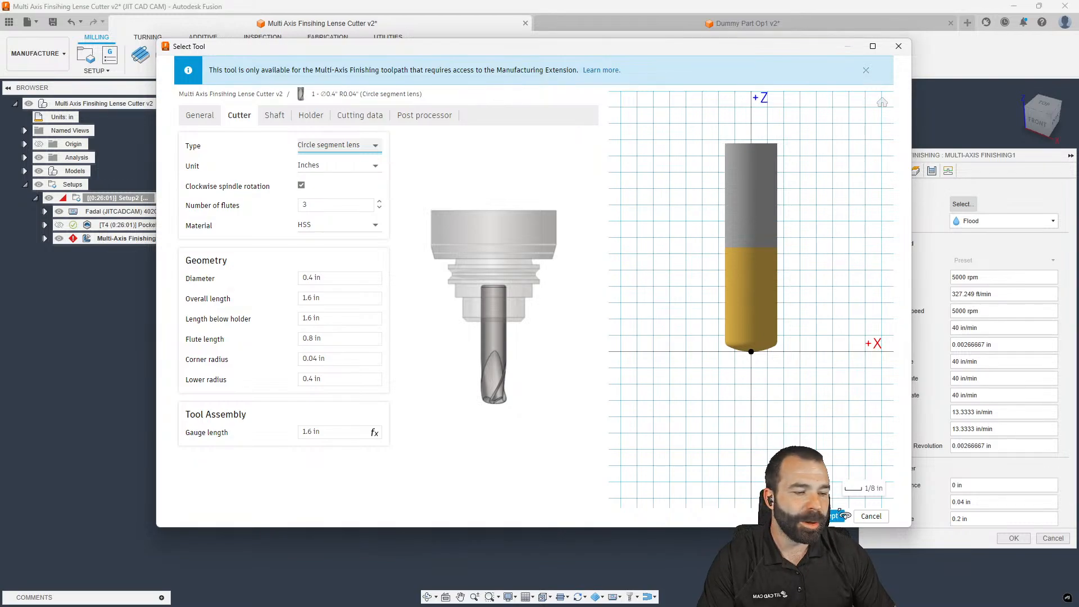
left_click(832, 517)
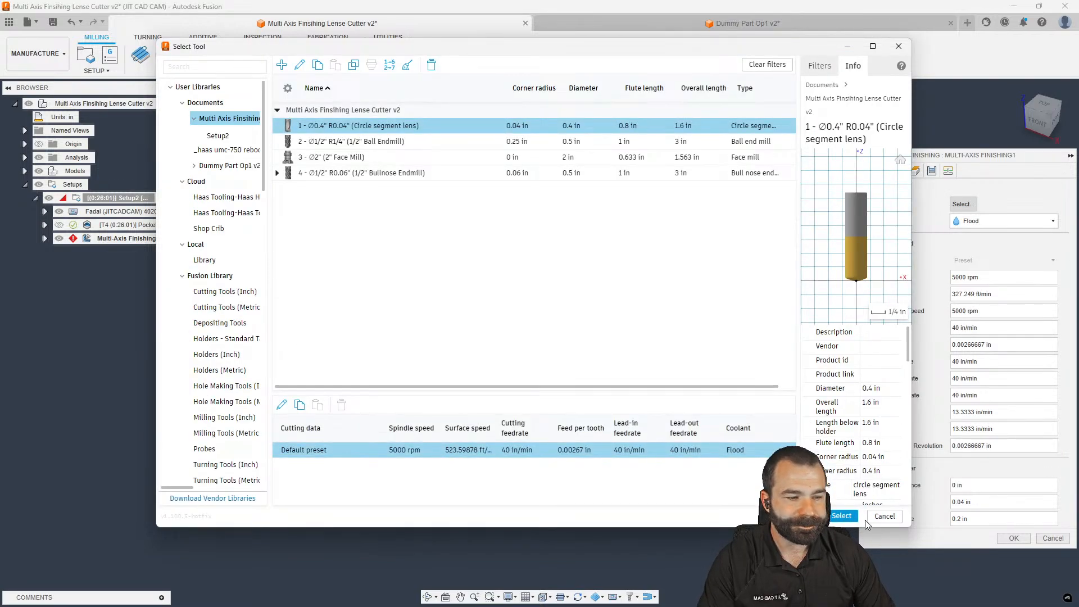
left_click(836, 517)
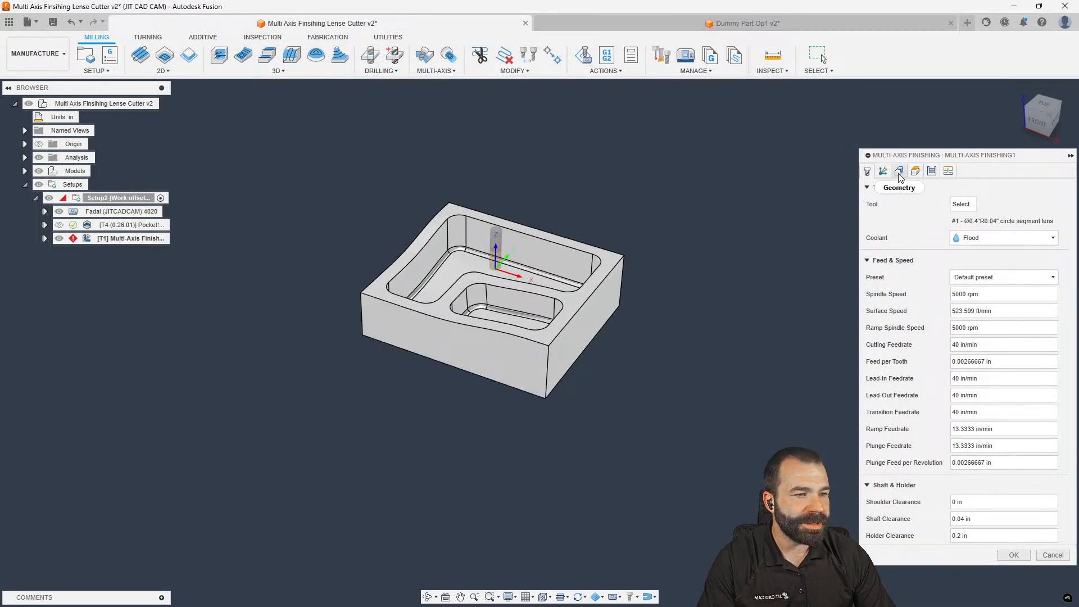
Select the upper and lower pocket floors as the floor surfaces
left_click(898, 171)
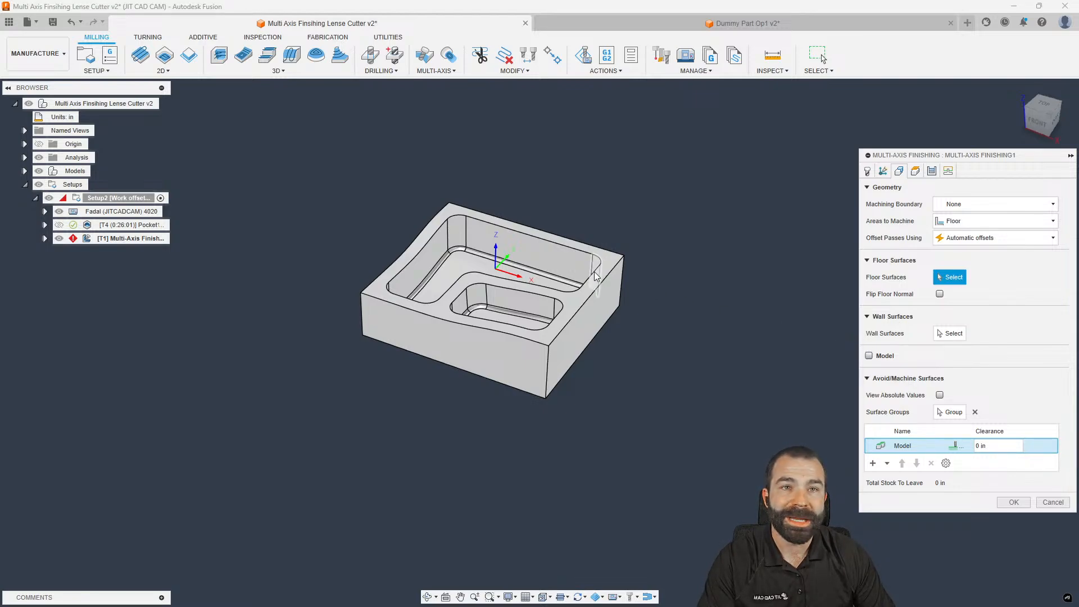
scroll(466, 256, "up", 3)
scroll(467, 255, "up", 1)
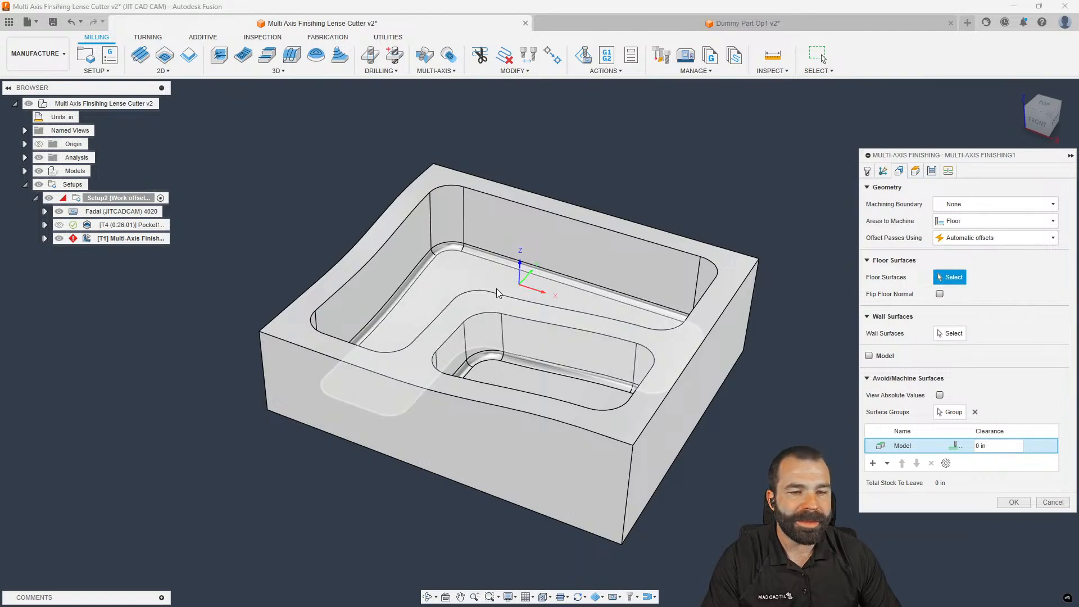
left_click(460, 276)
left_click(516, 383)
middle_click_drag(516, 383, 583, 363, "shift")
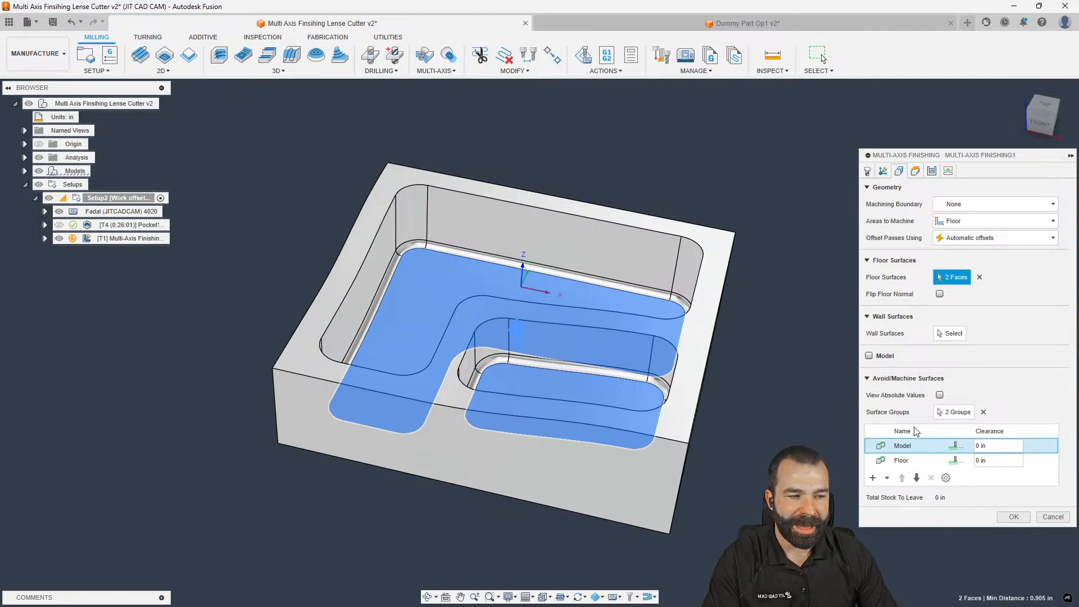
Begin picking pocket wall surfaces: the back, corner and left walls plus adjoining faces
left_click(870, 261)
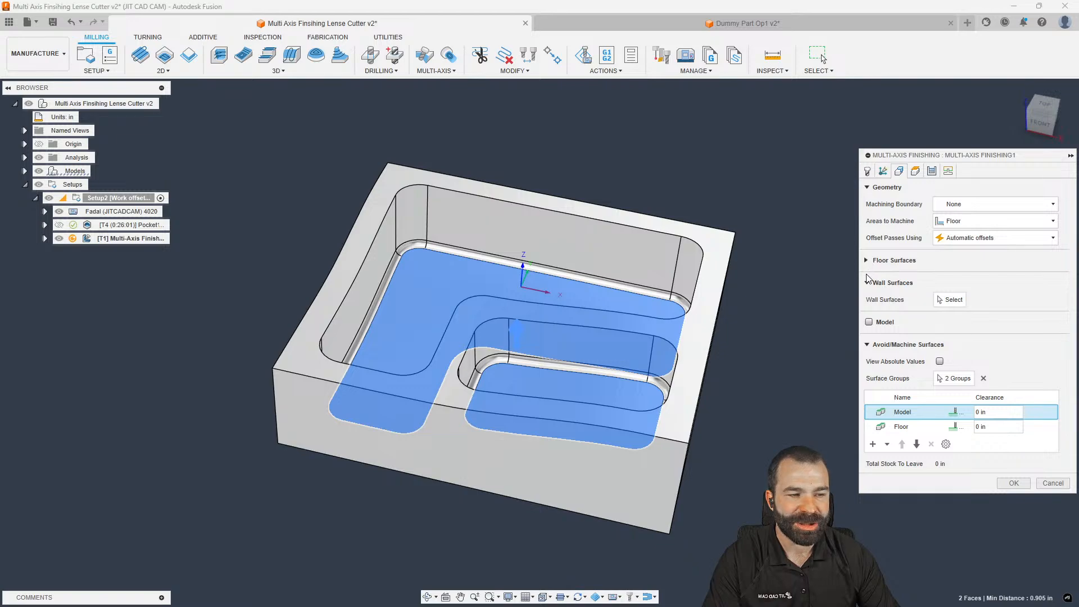
left_click(871, 283)
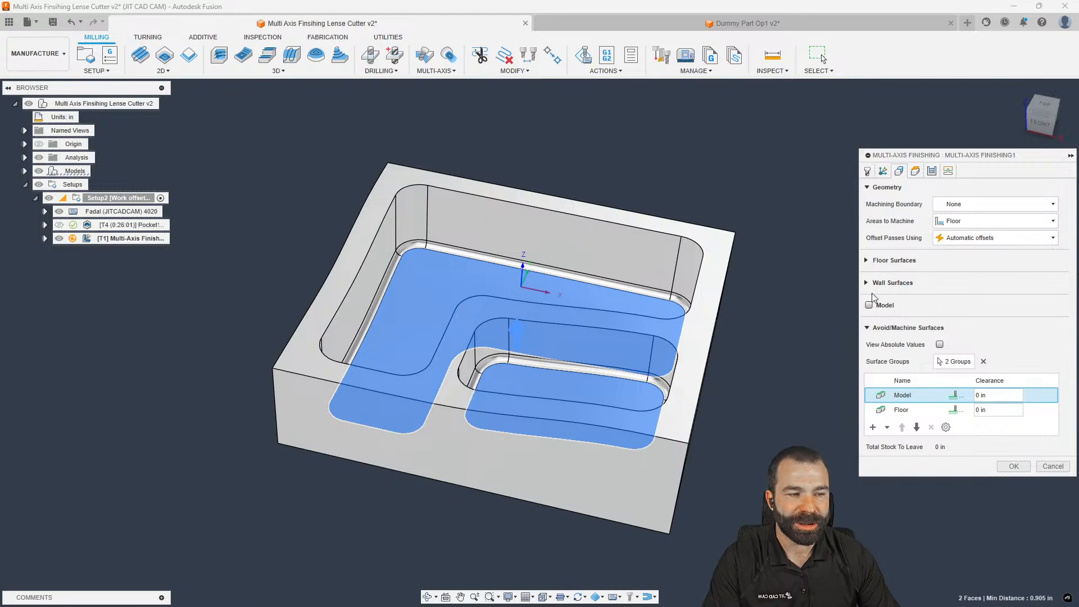
left_click(873, 428)
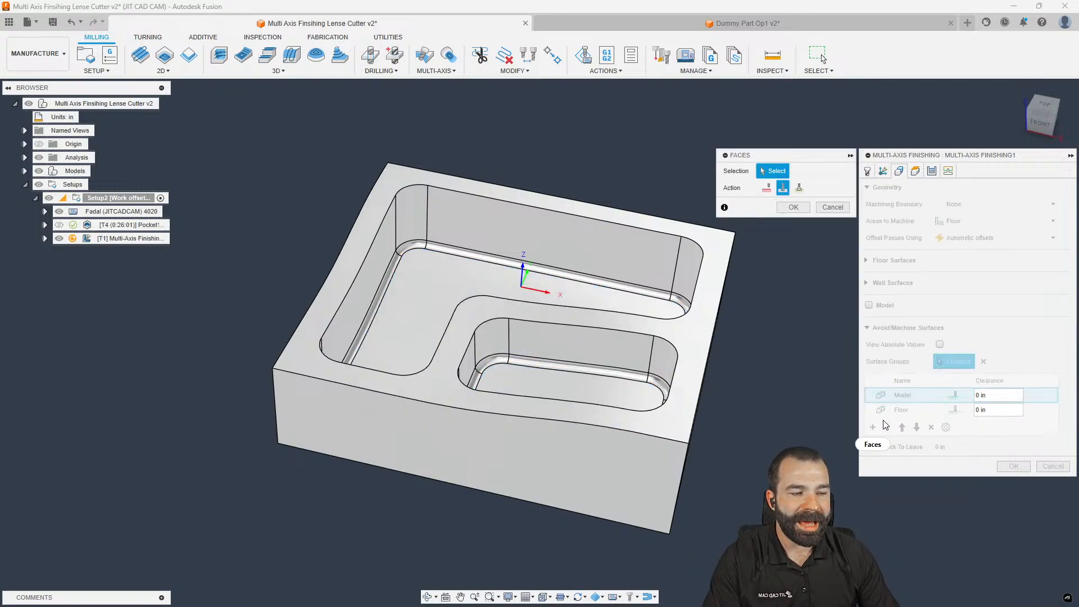
left_click(831, 208)
left_click(867, 283)
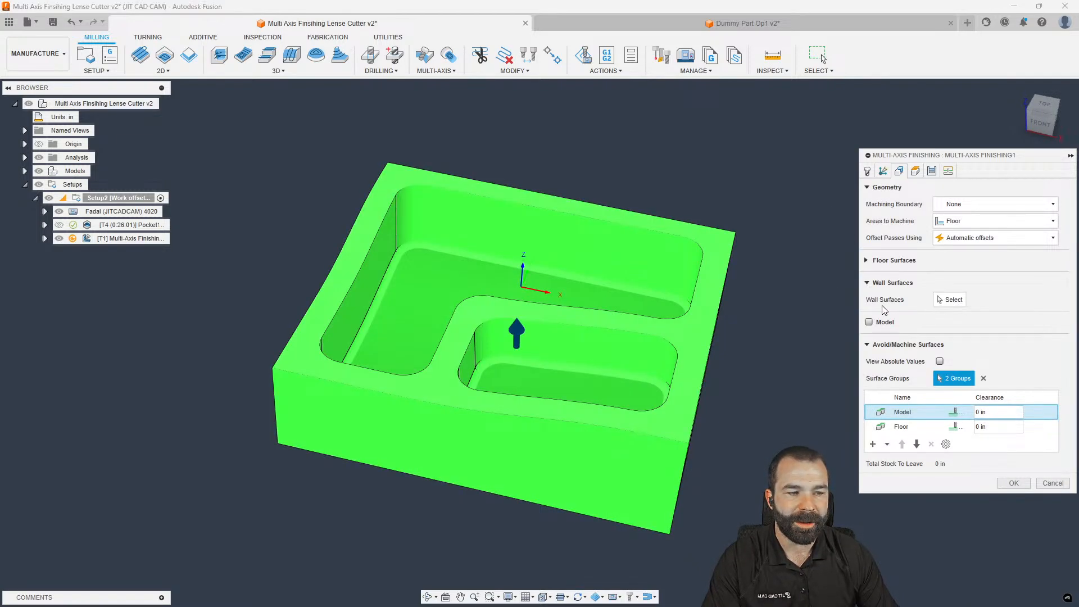
left_click(949, 299)
left_click(589, 258)
left_click(420, 222)
middle_click_drag(456, 257, 506, 251, "shift")
left_click(575, 231)
left_click(563, 246)
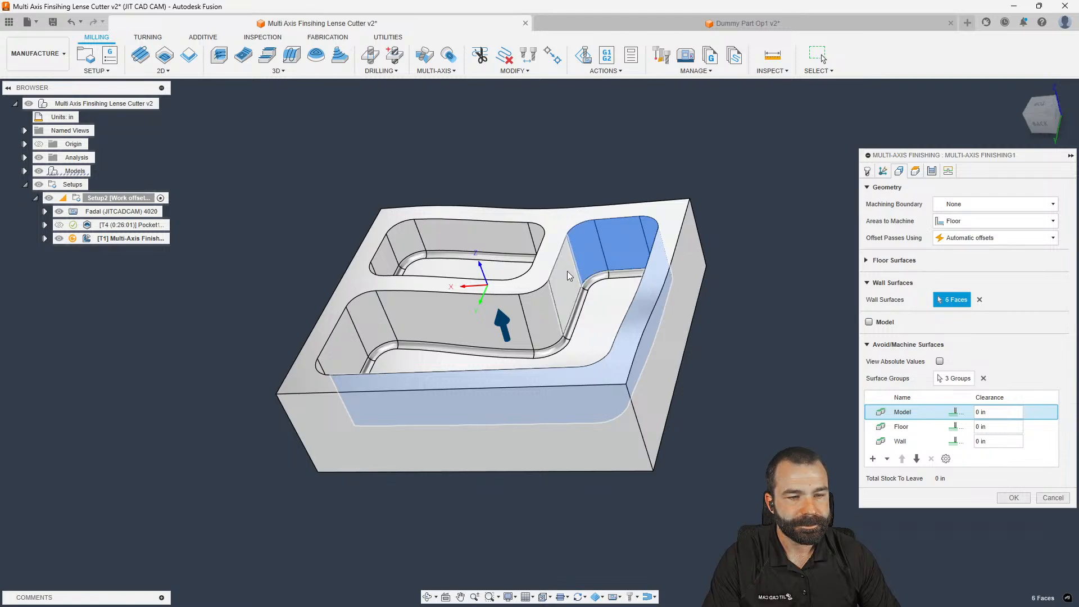
Add the remaining walls for 12 wall faces and set Wall group clearance to 0.1 in
left_click(566, 274)
left_click(538, 311)
left_click(492, 314)
left_click(375, 321)
left_click(355, 341)
middle_click_drag(478, 332, 367, 344, "shift")
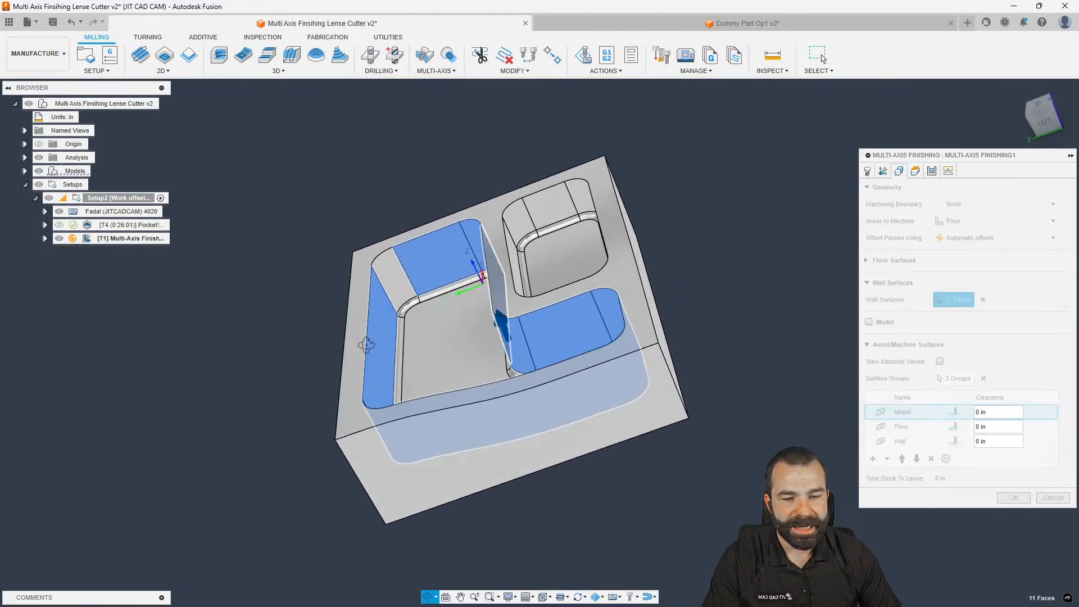
left_click(391, 287)
middle_click_drag(392, 288, 573, 295, "shift")
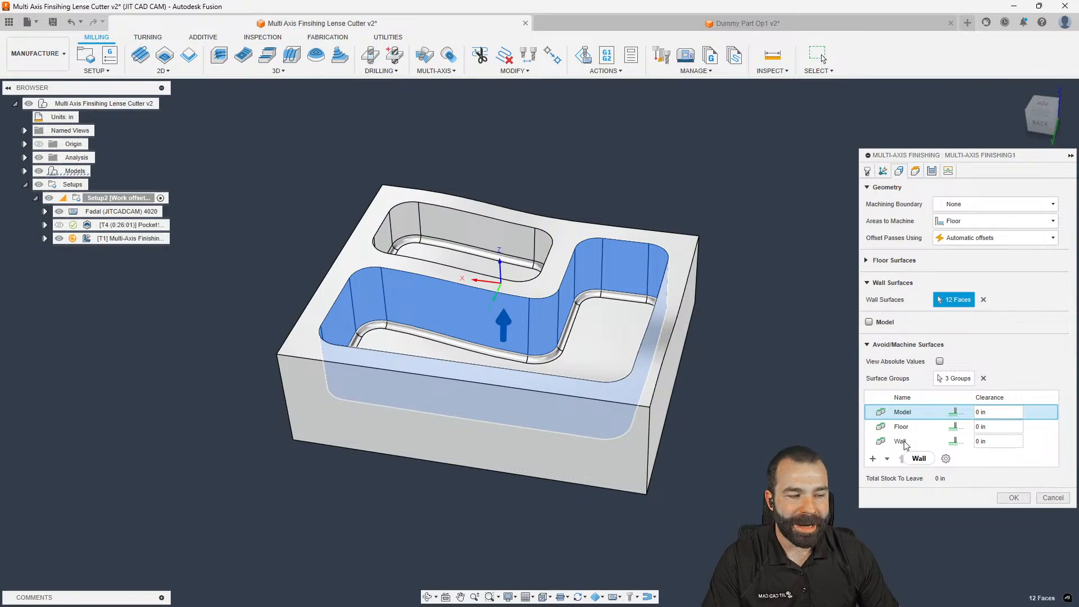
left_click(997, 444)
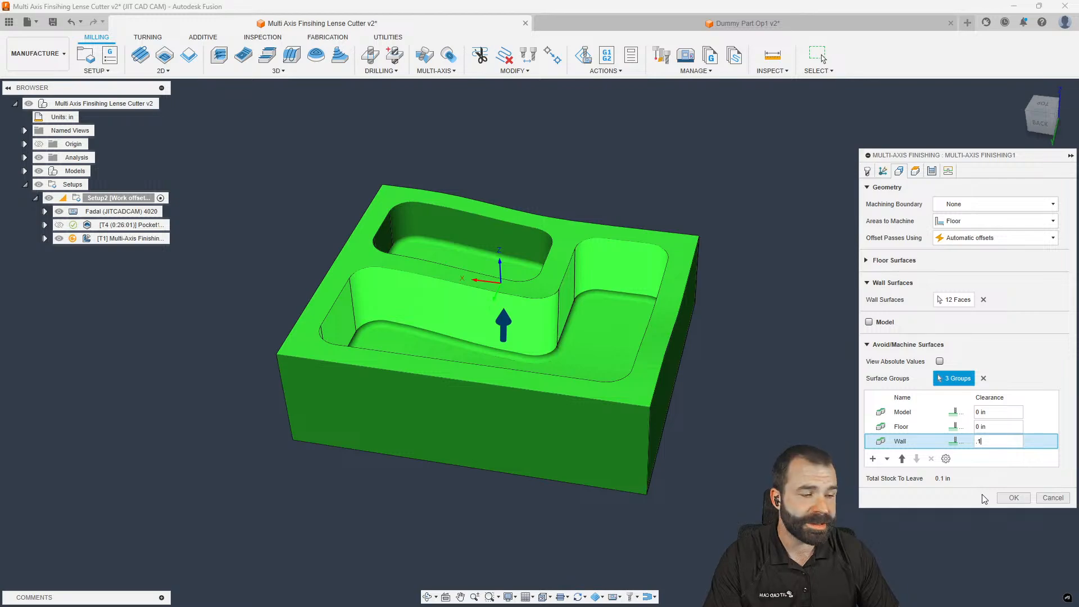
left_click(931, 171)
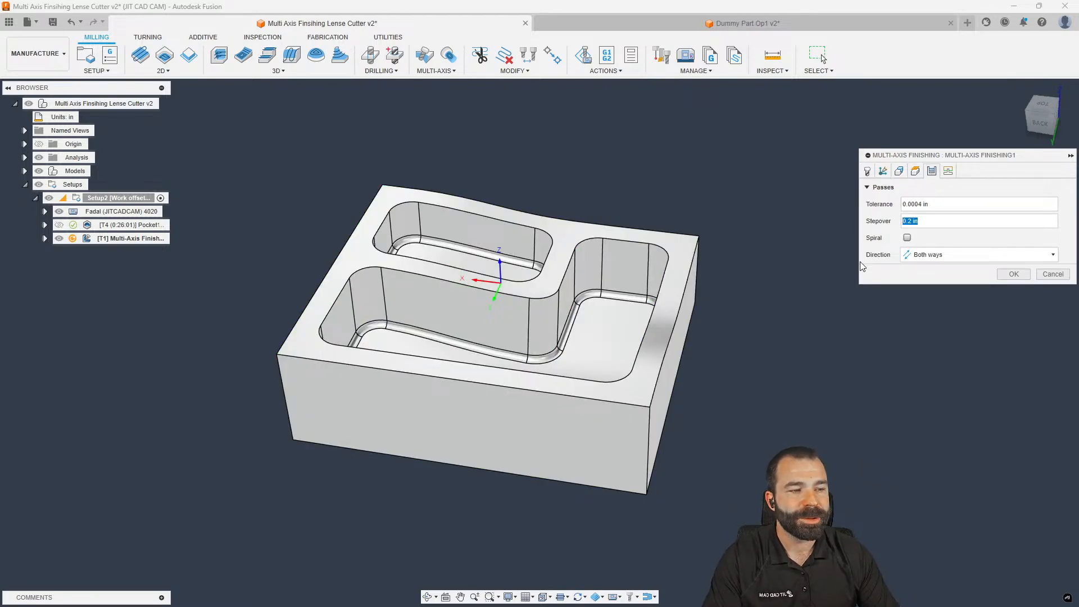
Generate the toolpath, read the error (stepover too big for barrel profile length), and reopen it
left_click(883, 171)
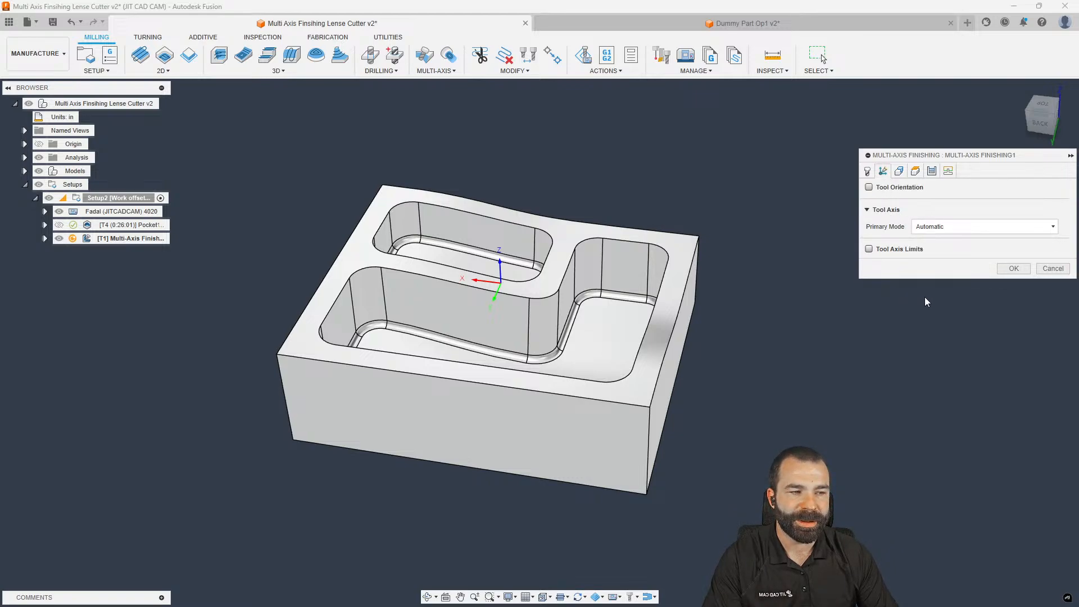
middle_click_drag(542, 288, 565, 290, "shift")
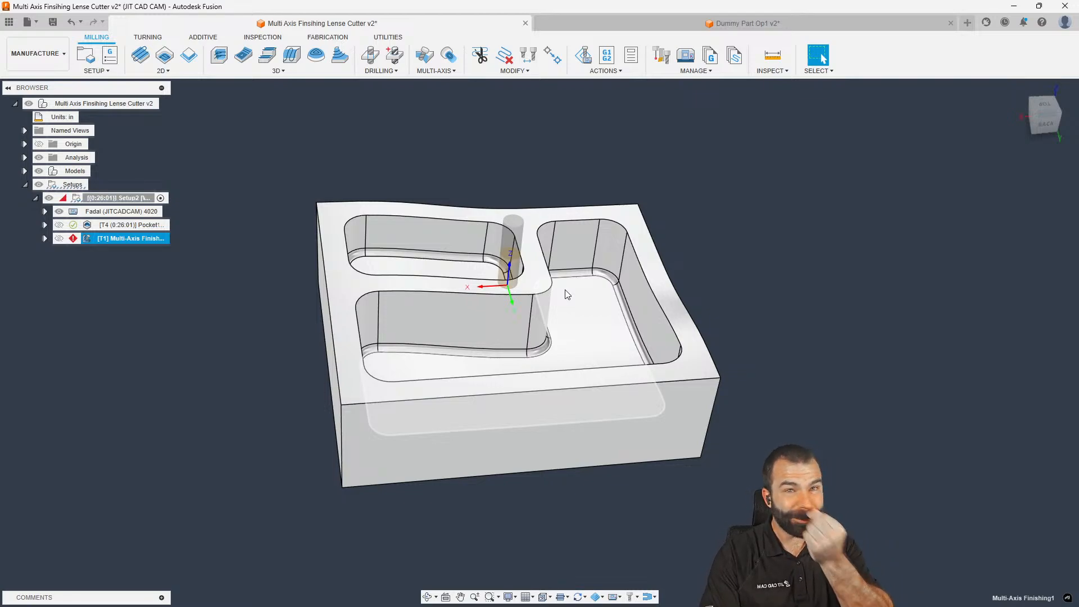
left_click(74, 240)
left_click_drag(409, 190, 582, 191)
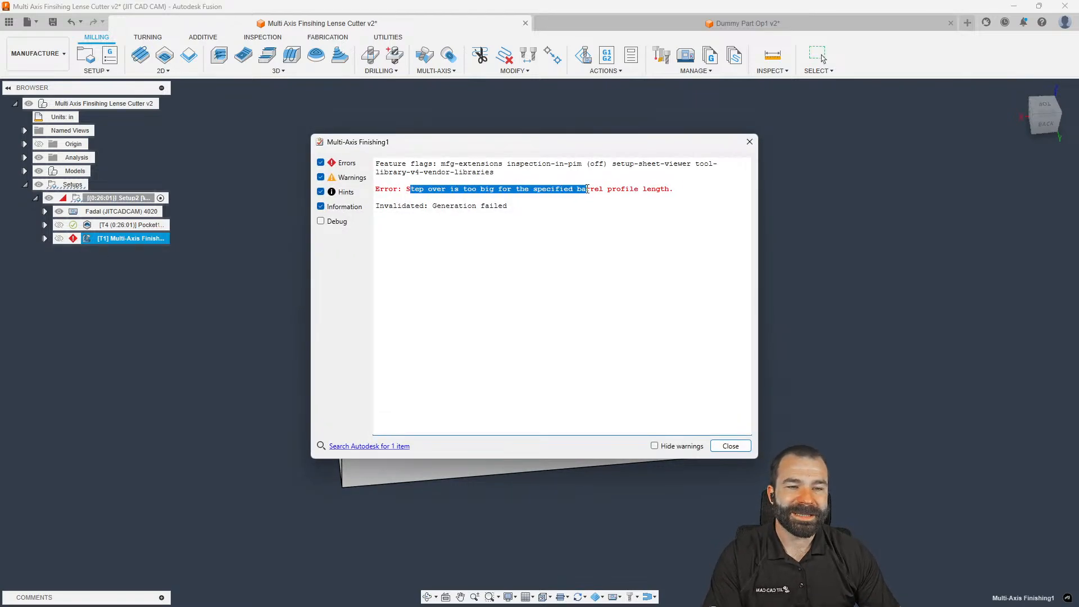
triple_click(635, 190)
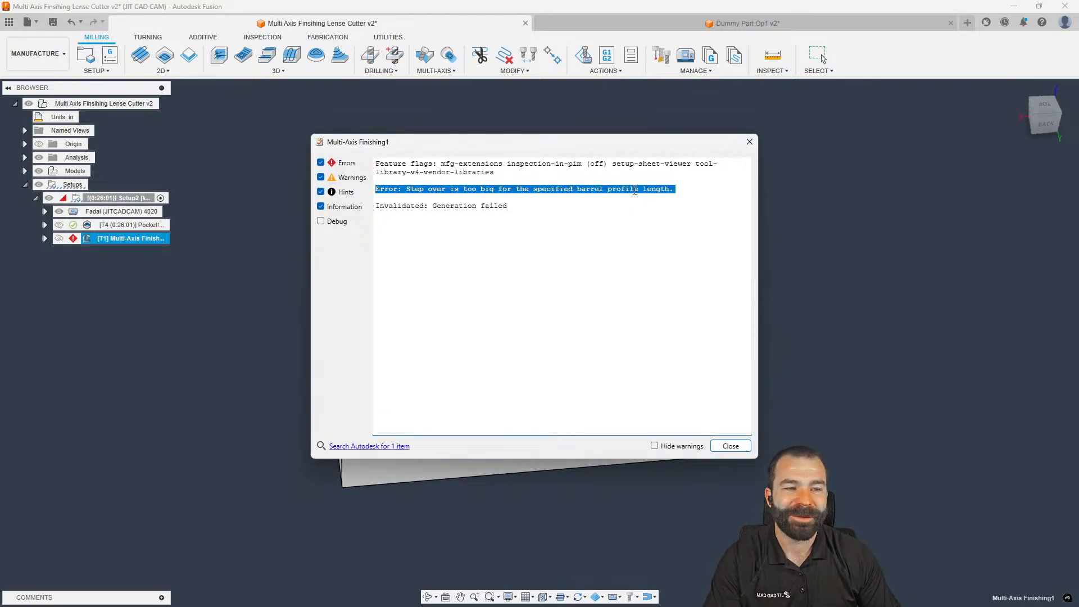
left_click(749, 143)
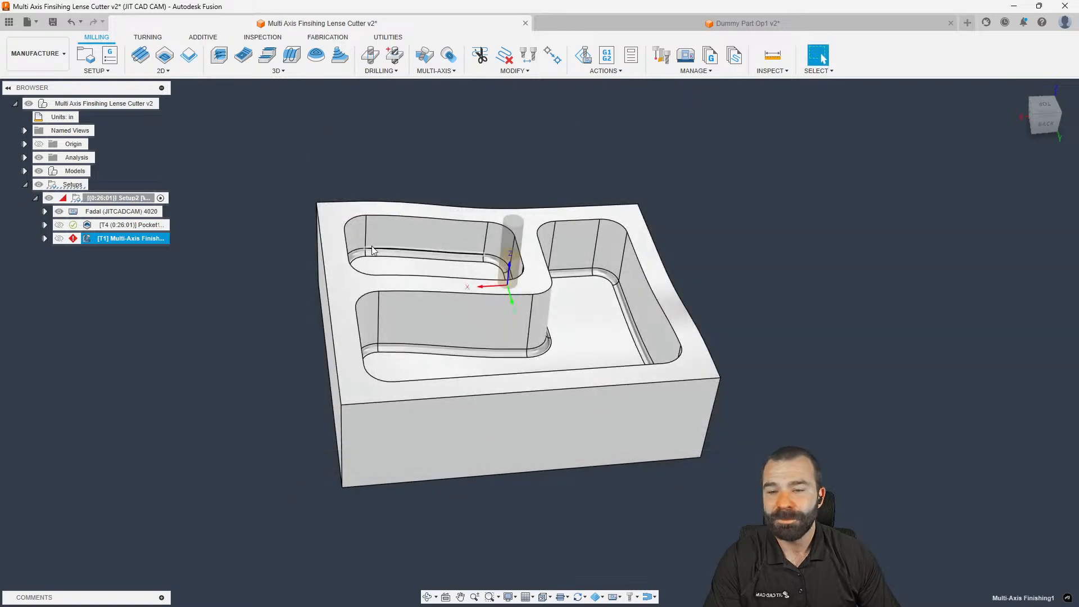
double_click(89, 242)
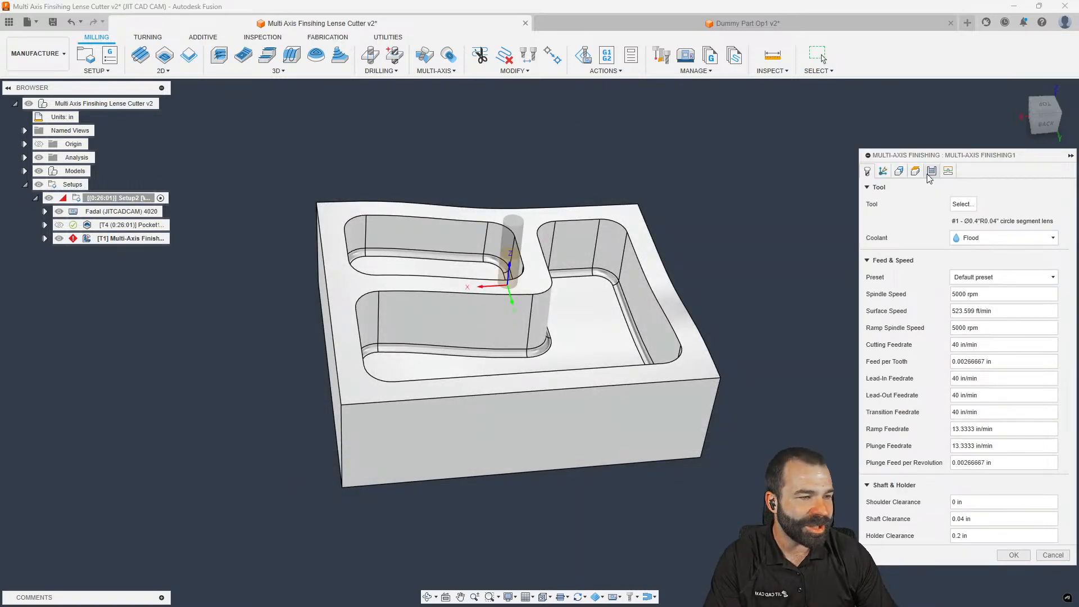
Change the stepover to 0.1 in and regenerate the toolpath (0:08:21)
left_click(930, 172)
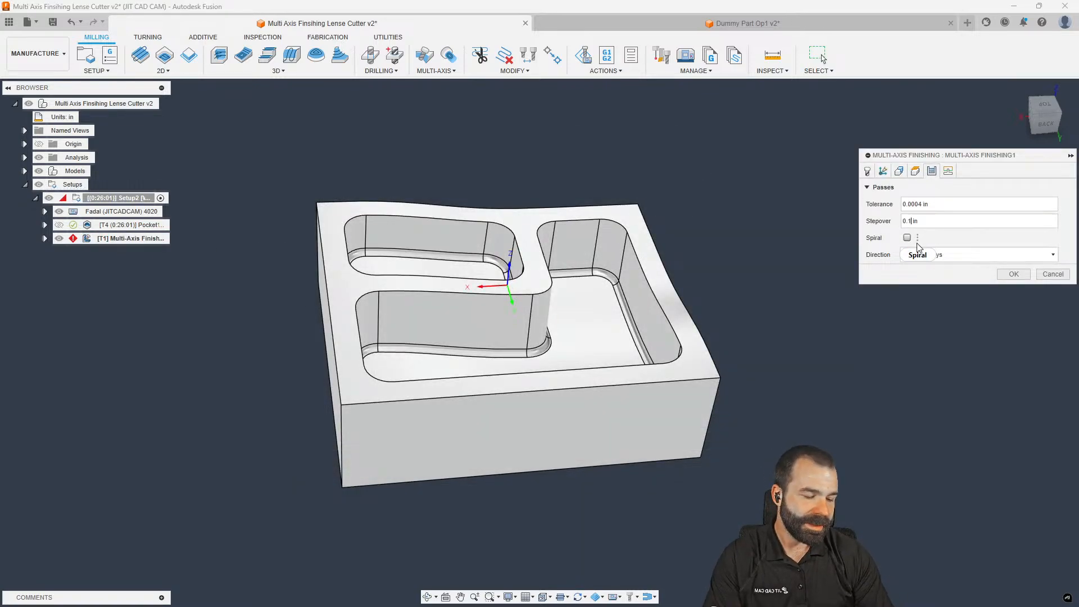
key("Return")
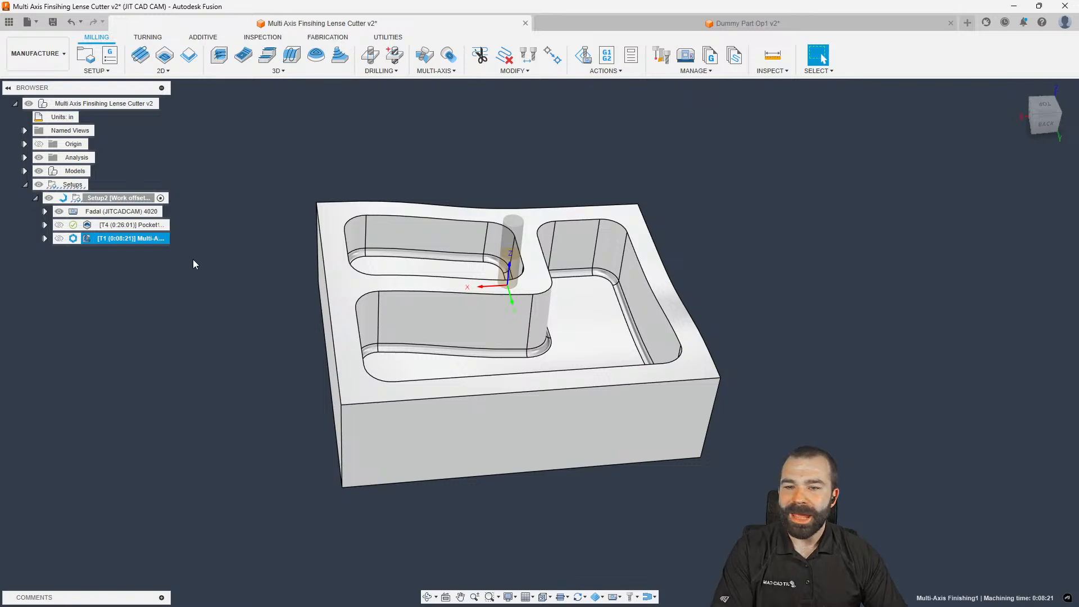
scroll(176, 279, "down", 1)
middle_click_drag(175, 280, 385, 313, "shift")
double_click(89, 238)
left_click(93, 238)
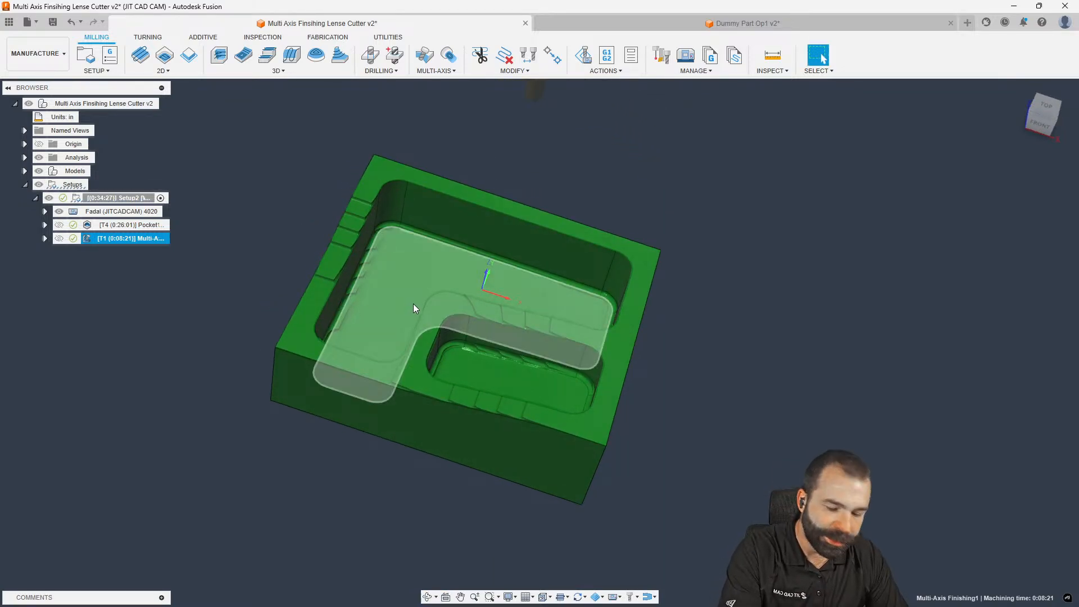
middle_click_drag(444, 276, 413, 250, "shift")
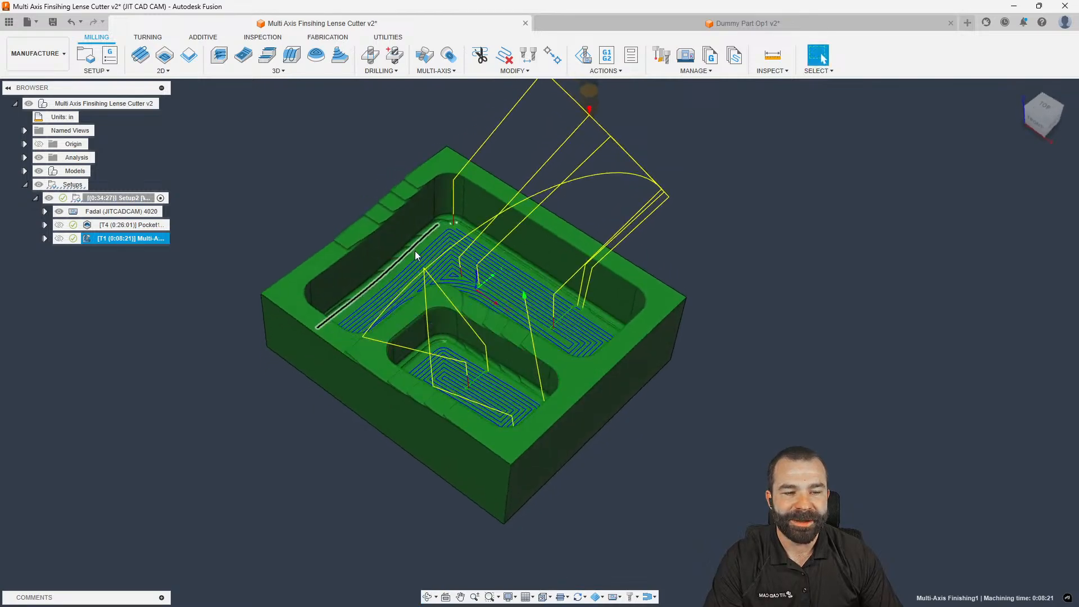
scroll(451, 253, "up", 3)
scroll(451, 254, "up", 2)
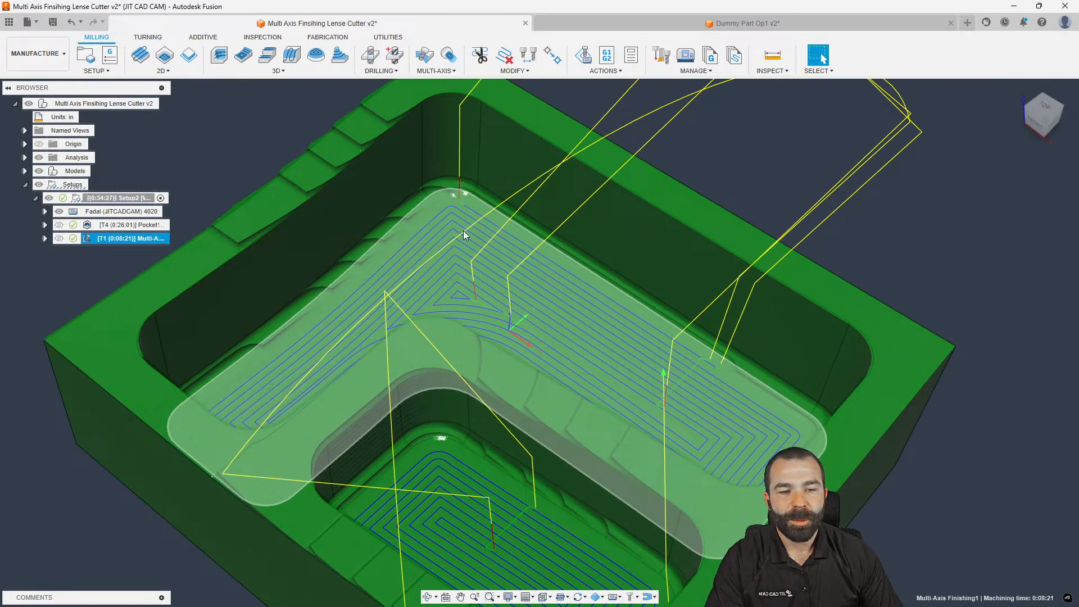
middle_click_drag(368, 309, 383, 291, "shift")
scroll(396, 220, "up", 4)
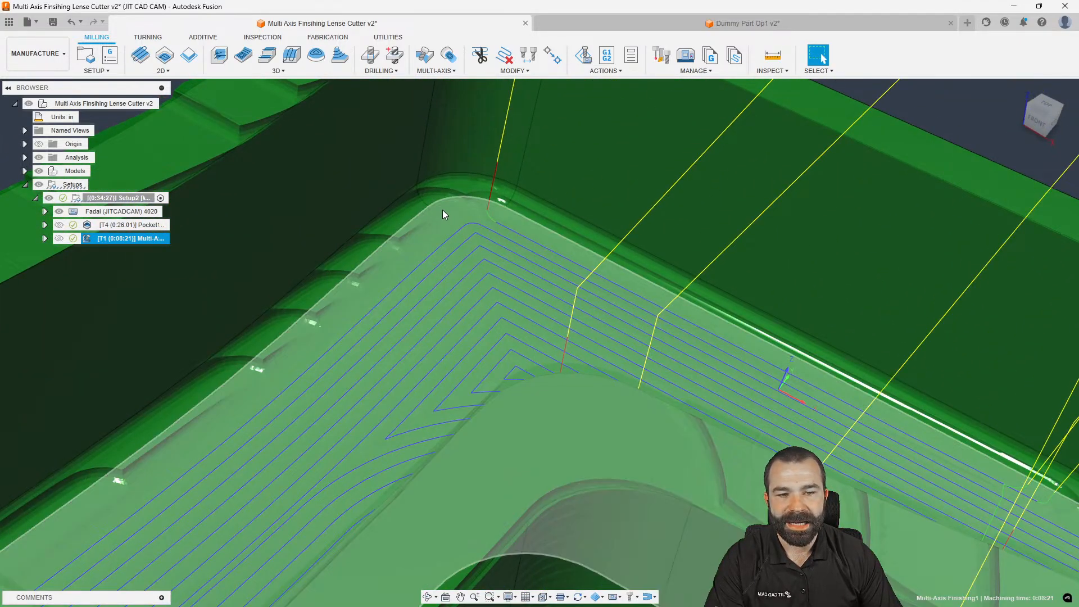
middle_click_drag(443, 210, 438, 230, "shift")
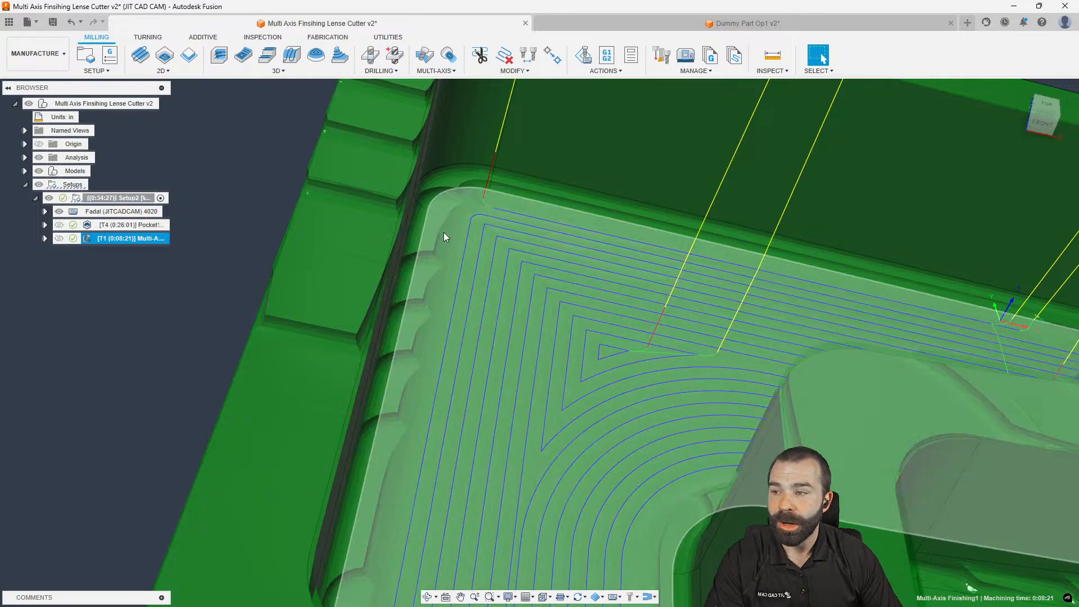
scroll(449, 236, "down", 6)
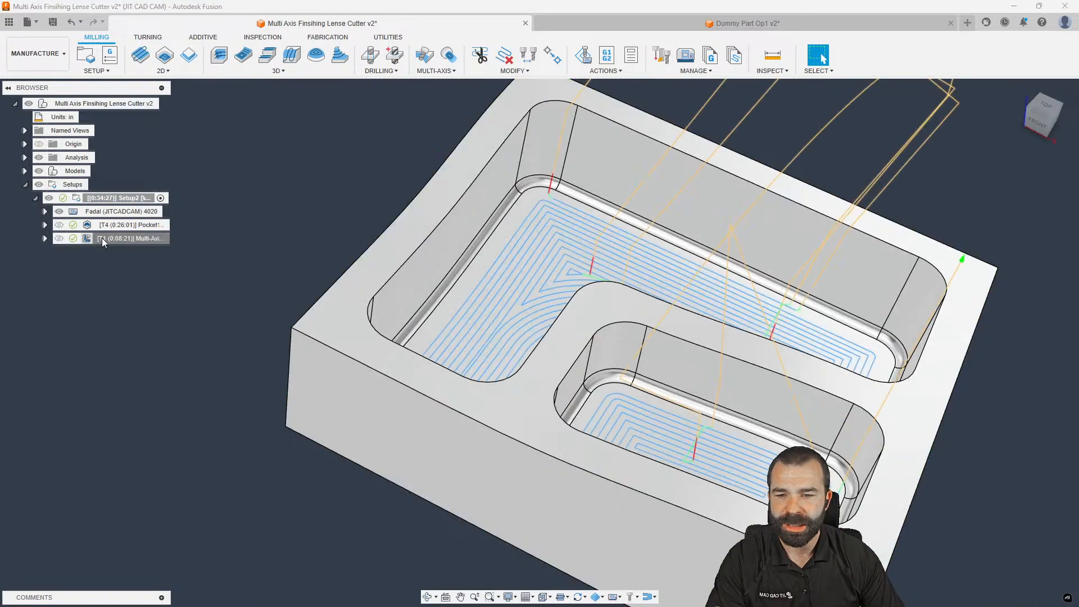
Duplicate Multi-Axis Finishing1 and start adding faces to the copy's wall surfaces
key("ctrl+c")
key("ctrl+v")
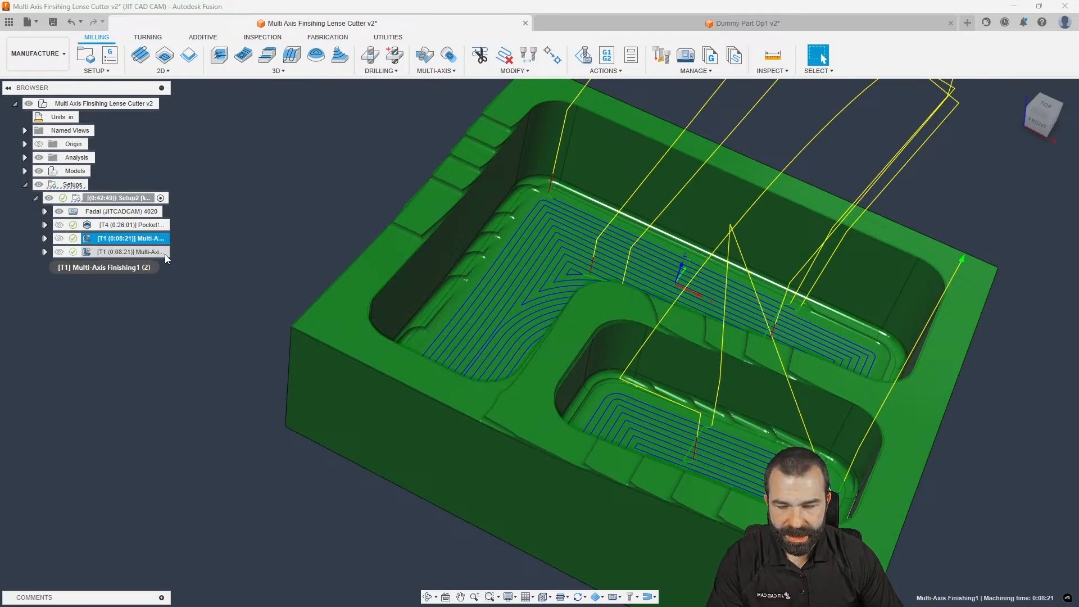
double_click(112, 252)
left_click(899, 172)
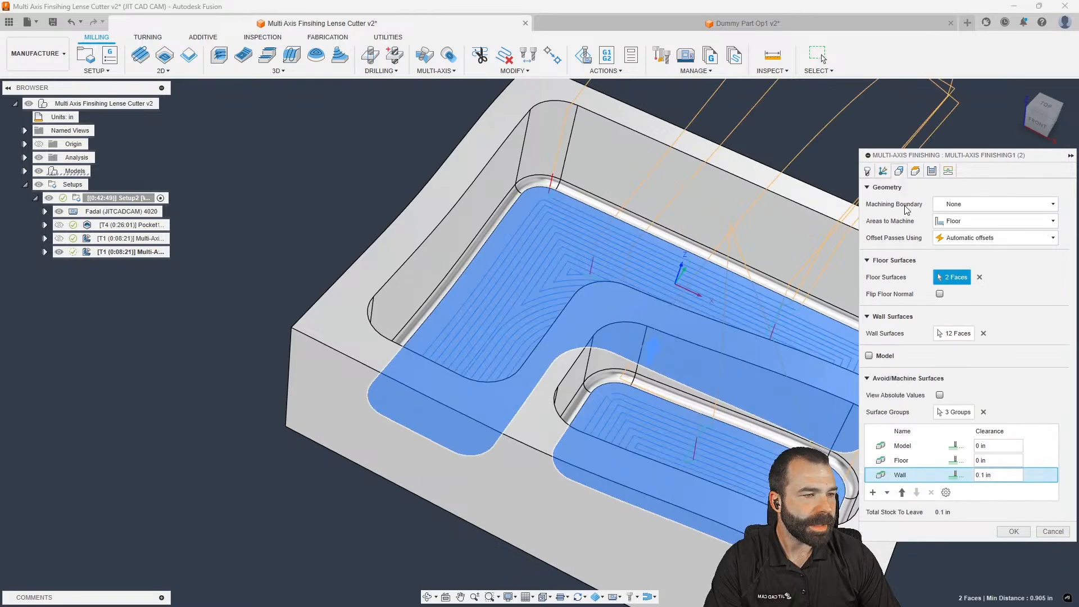
scroll(577, 282, "down", 3)
left_click(958, 339)
Add the upper, right and inner pocket fillet faces to the wall surfaces
scroll(577, 209, "up", 5)
left_click(523, 181)
left_click(503, 197)
left_click(575, 185)
scroll(450, 197, "down", 5)
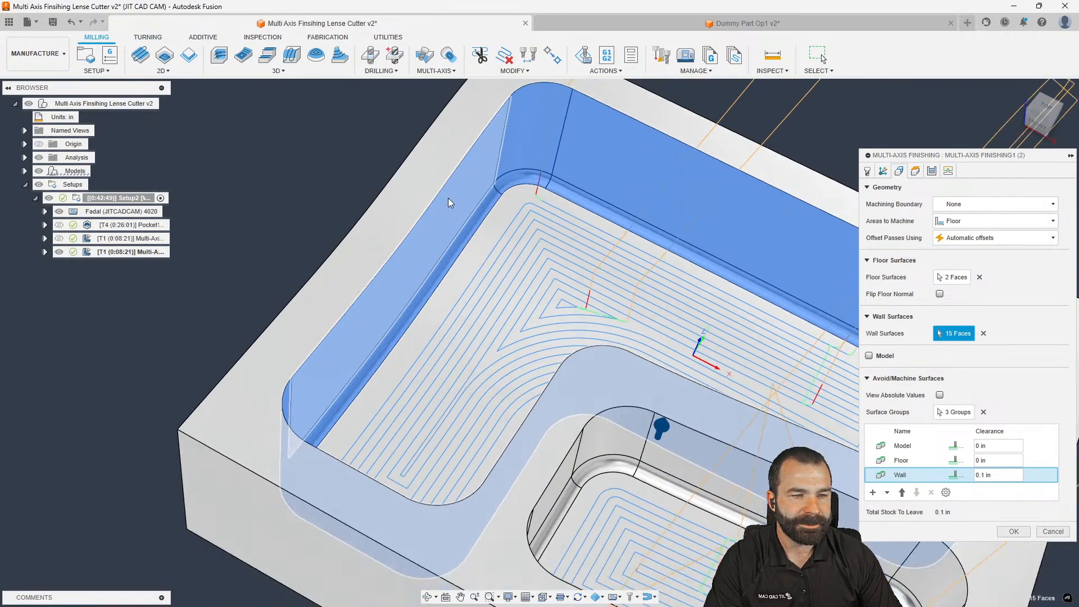
middle_click_drag(479, 223, 554, 267, "shift")
scroll(624, 228, "up", 4)
left_click(654, 244)
left_click(659, 287)
middle_click_drag(659, 294, 648, 349, "shift")
left_click(648, 349)
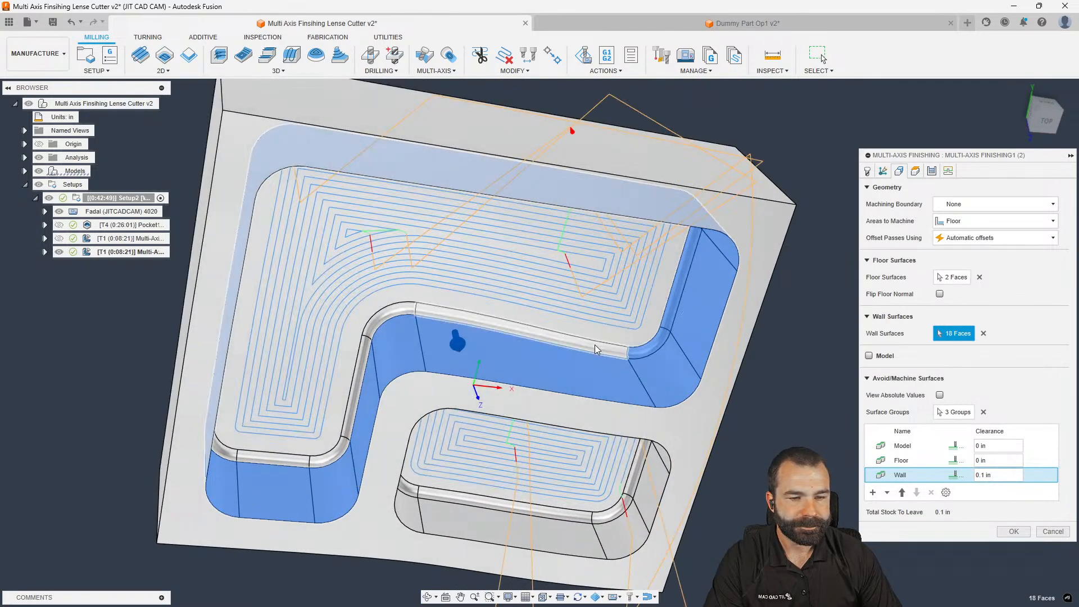
left_click(594, 345)
Add the left and lower fillet faces, reaching 24 wall faces, and confirm the operation
scroll(407, 323, "up", 2)
left_click(376, 316)
left_click(358, 352)
left_click(327, 478)
left_click(265, 491)
left_click(189, 483)
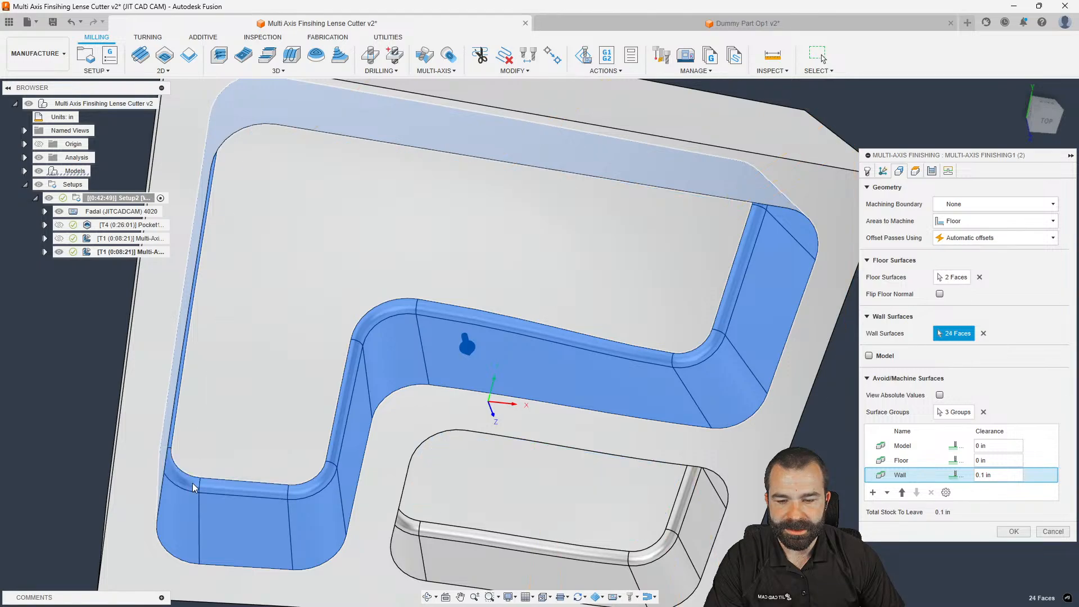
scroll(272, 397, "down", 3)
middle_click_drag(281, 382, 281, 296, "shift")
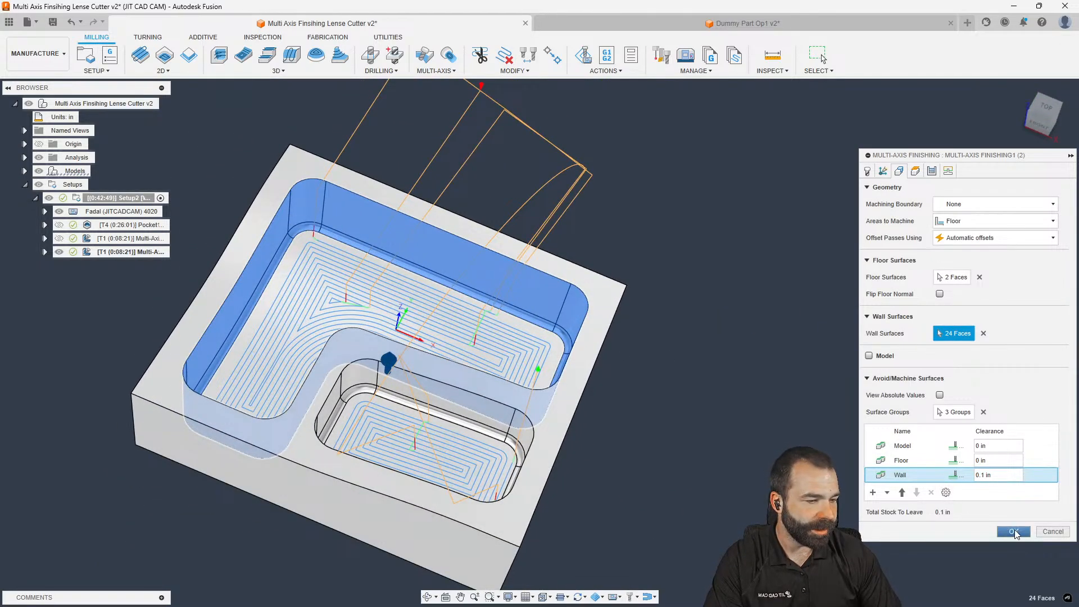
left_click(1014, 532)
scroll(475, 352, "down", 2)
middle_click_drag(475, 352, 575, 290, "shift")
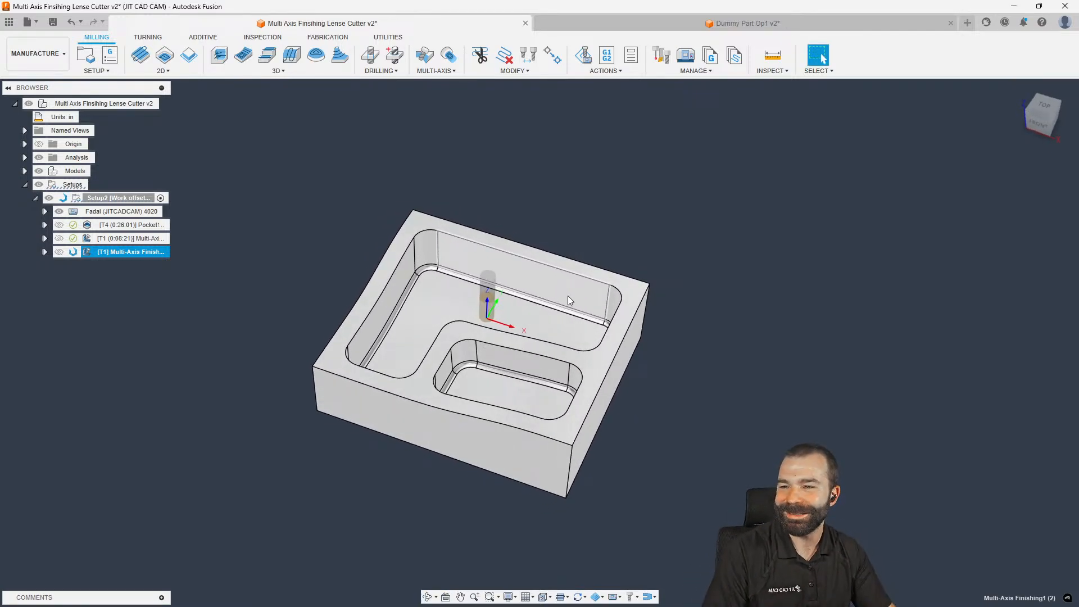
Compare the original 0:08:21 and copied 0:08:06 toolpaths, then delete the 0:08:06 copy
middle_click_drag(479, 284, 536, 271, "shift")
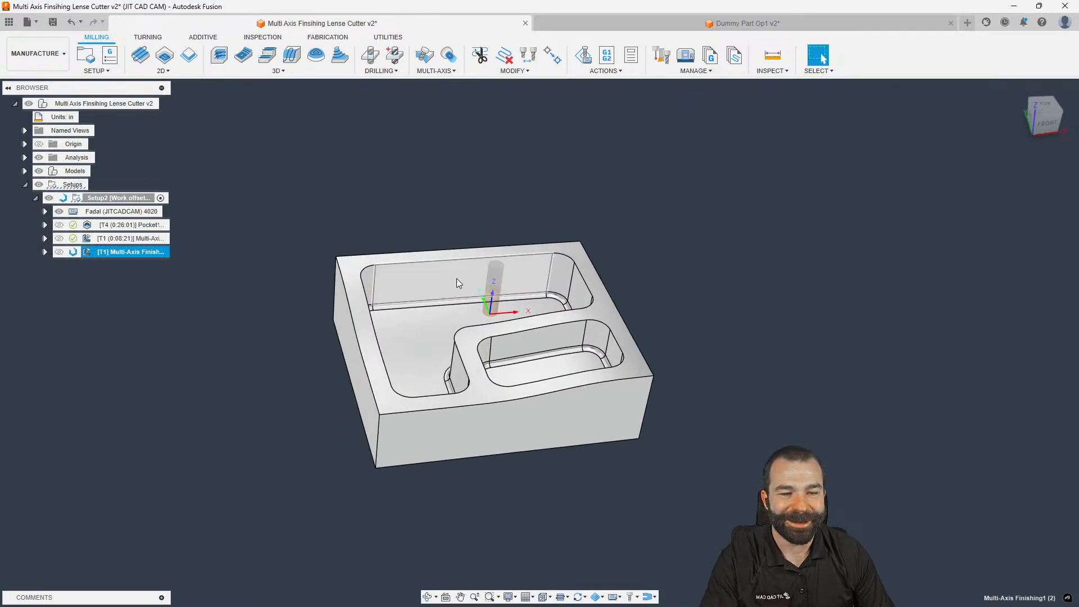
scroll(295, 260, "up", 4)
middle_click_drag(275, 291, 293, 326, "shift")
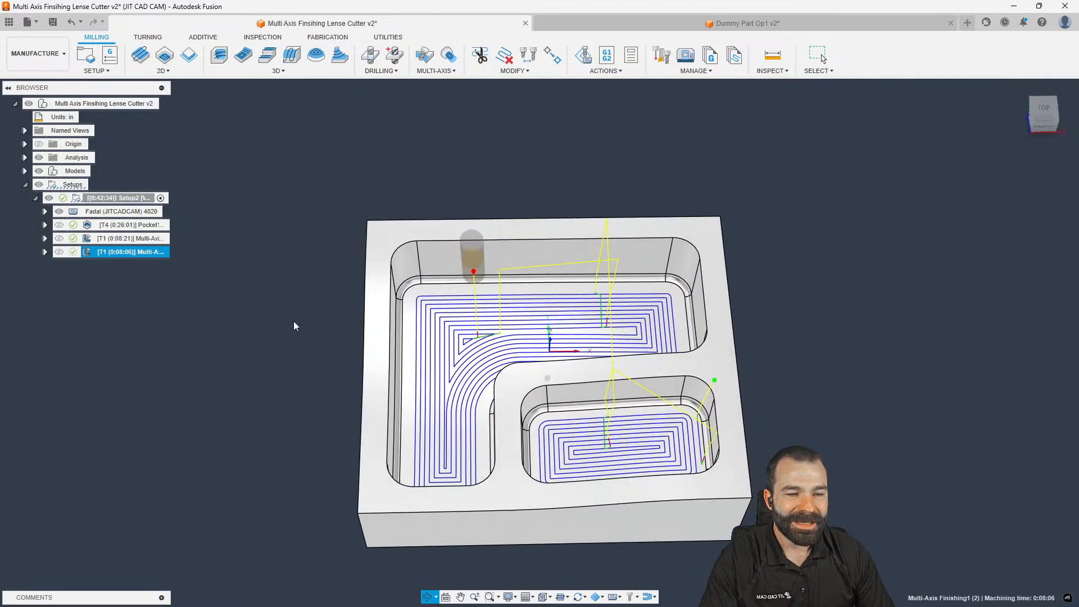
left_click(120, 239)
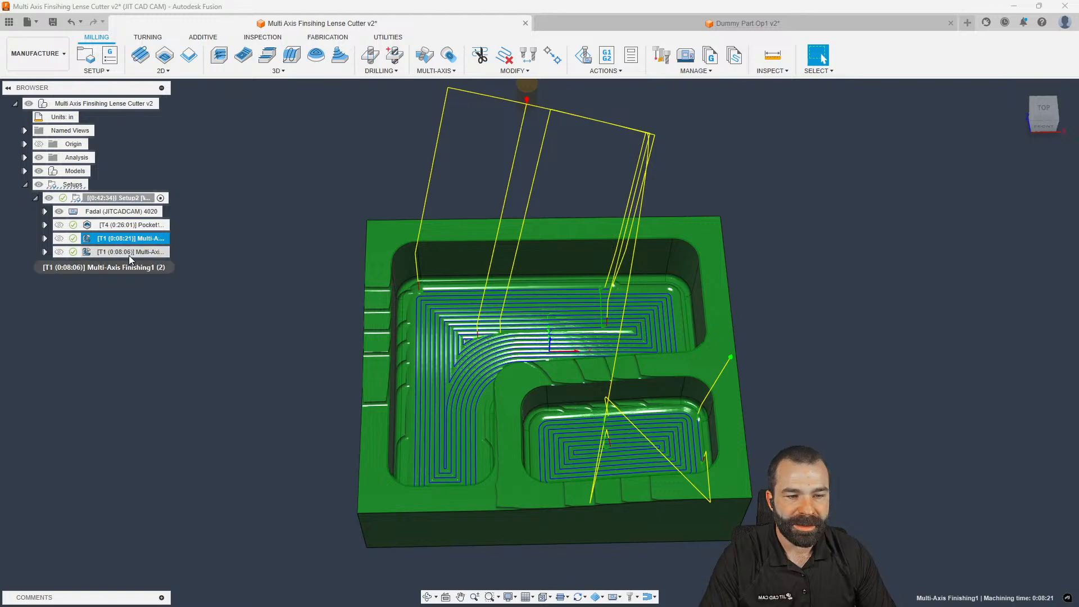
scroll(409, 285, "up", 4)
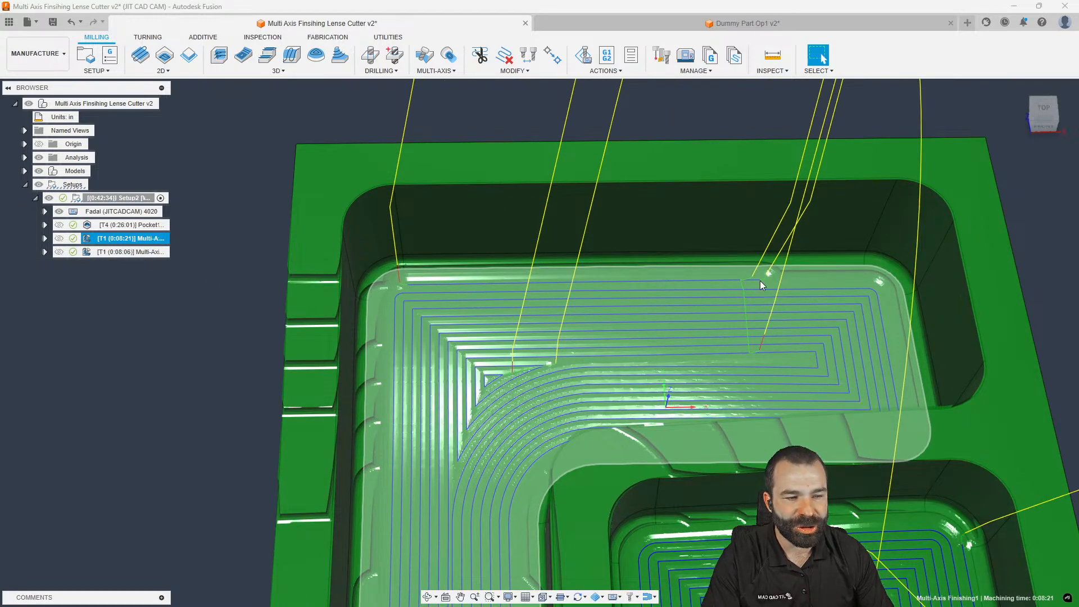
scroll(760, 281, "down", 6)
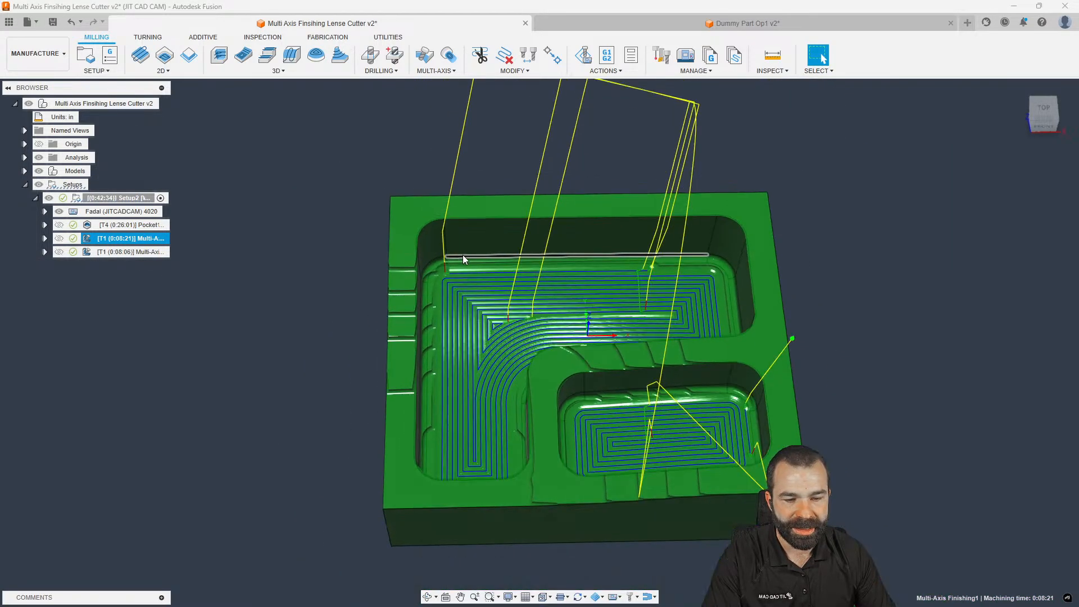
left_click(123, 250)
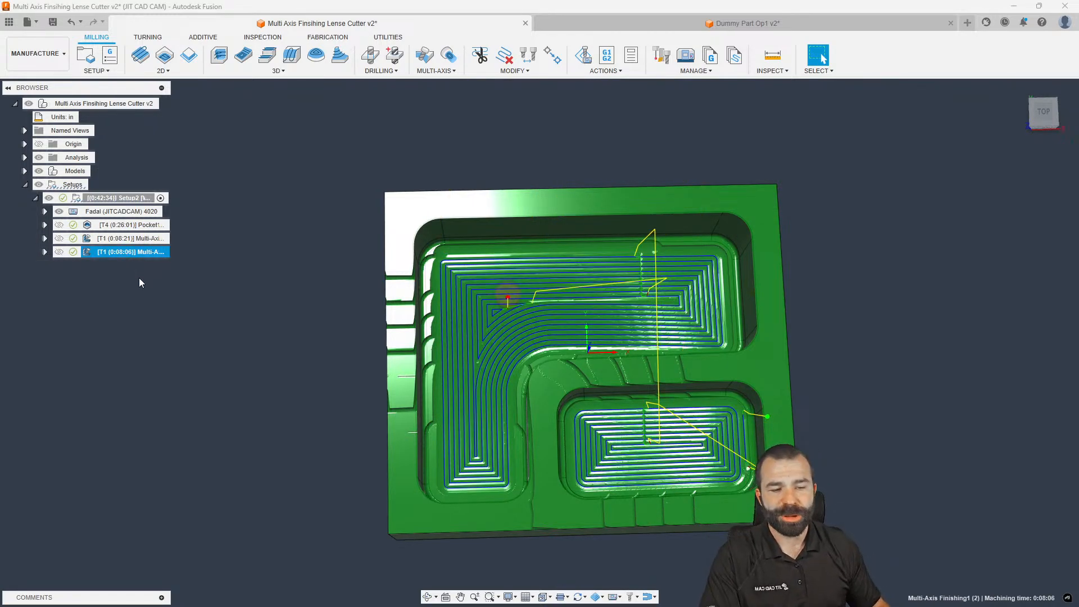
middle_click_drag(140, 277, 235, 272, "shift")
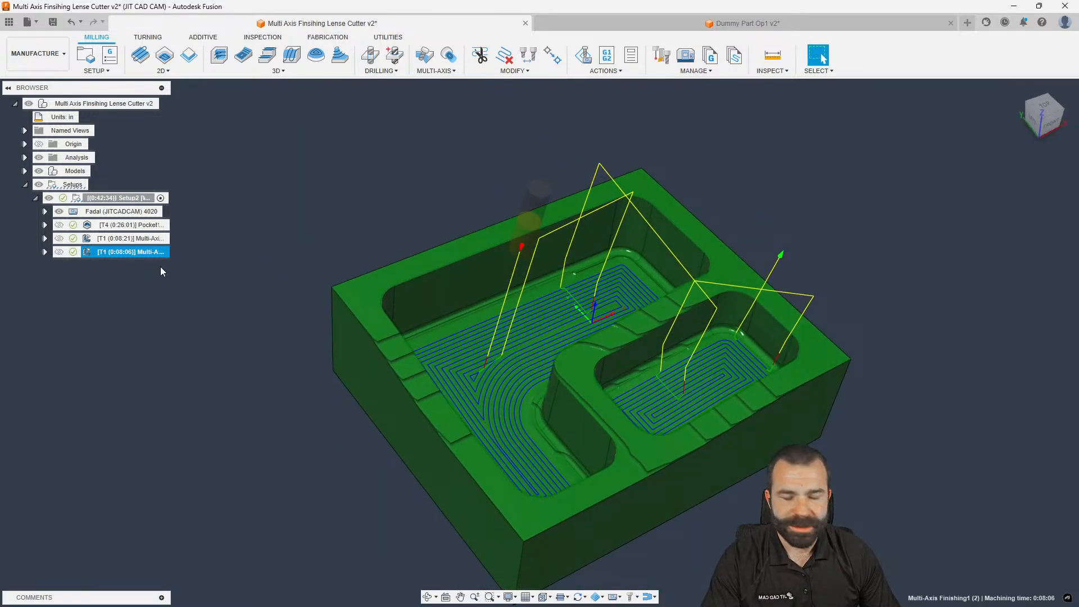
key("Delete")
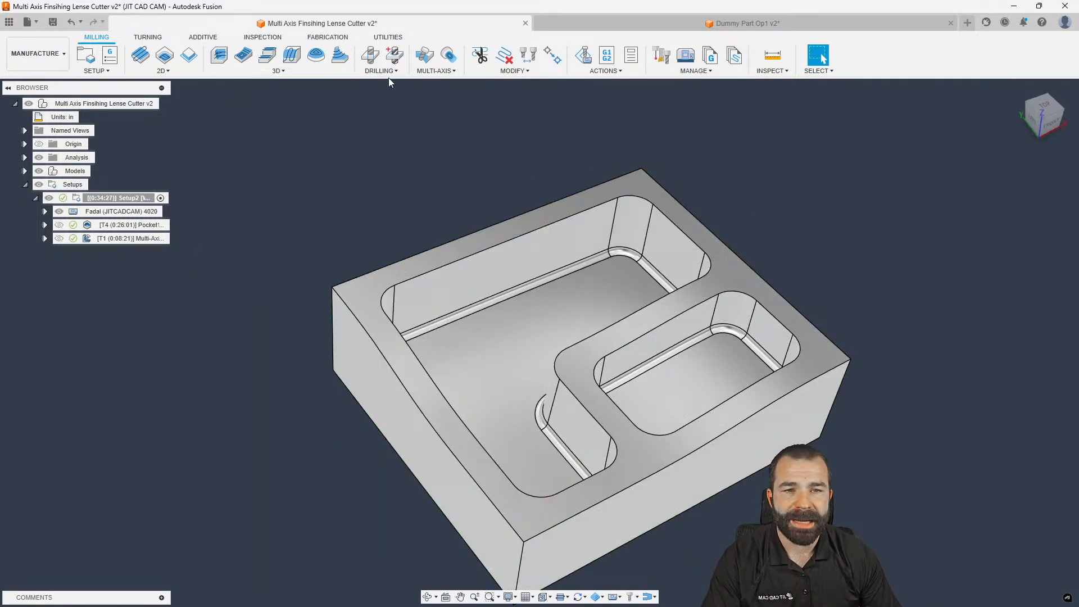
Create Multi-Axis Finishing2 and try a new circle segment oval tool, then abandon it
left_click(437, 71)
left_click(448, 152)
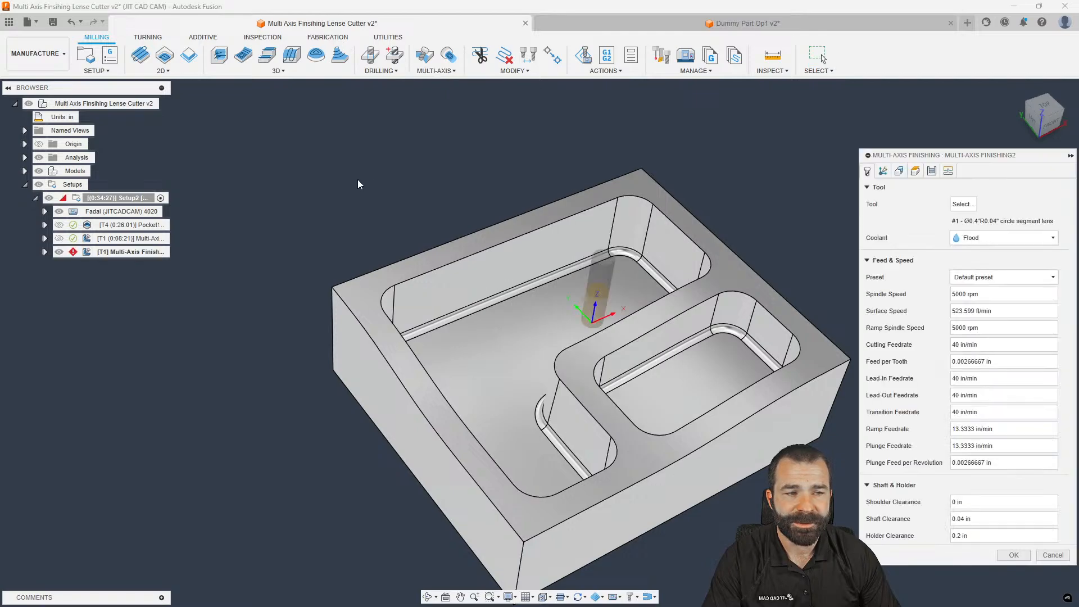
left_click(959, 205)
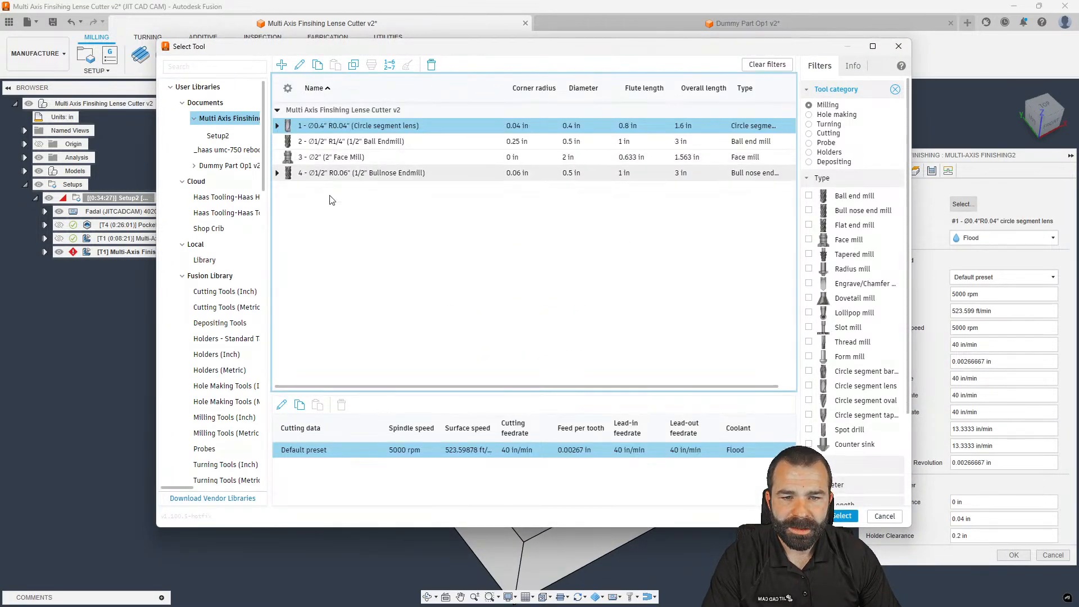
left_click(282, 65)
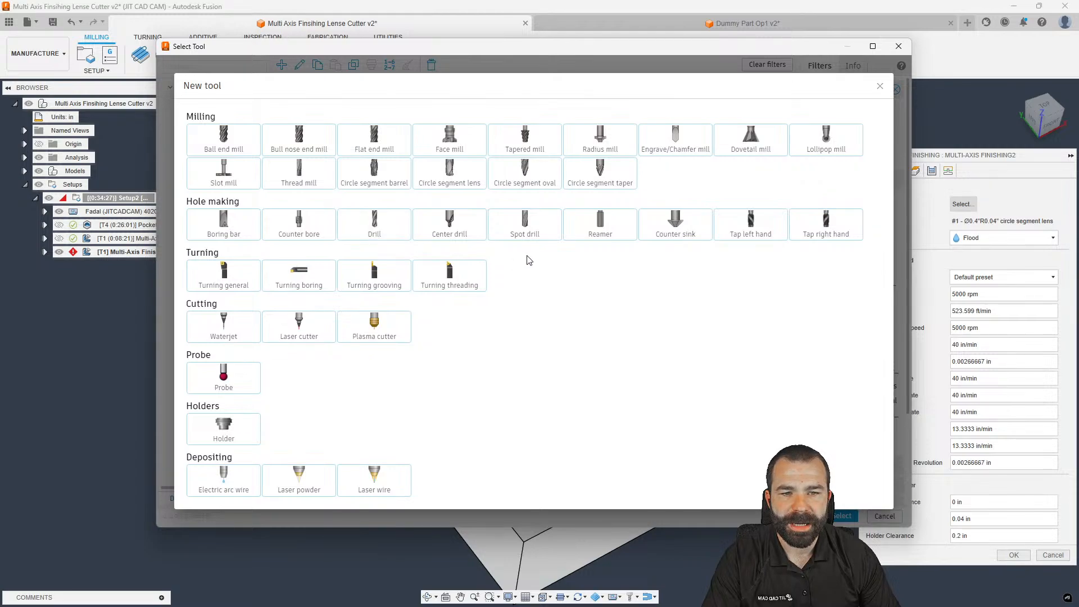
left_click(539, 174)
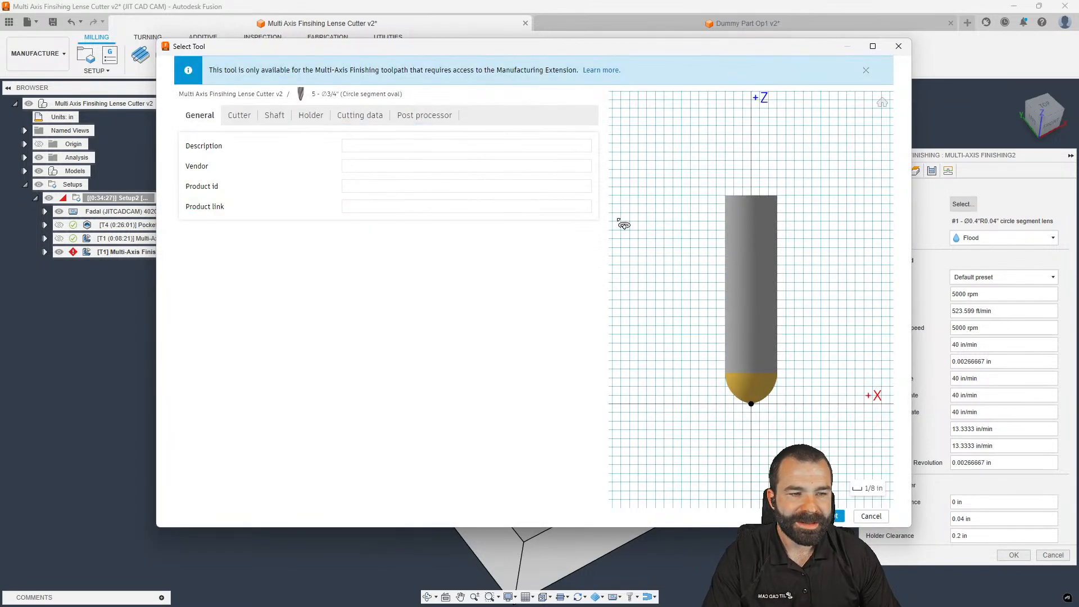
left_click(898, 47)
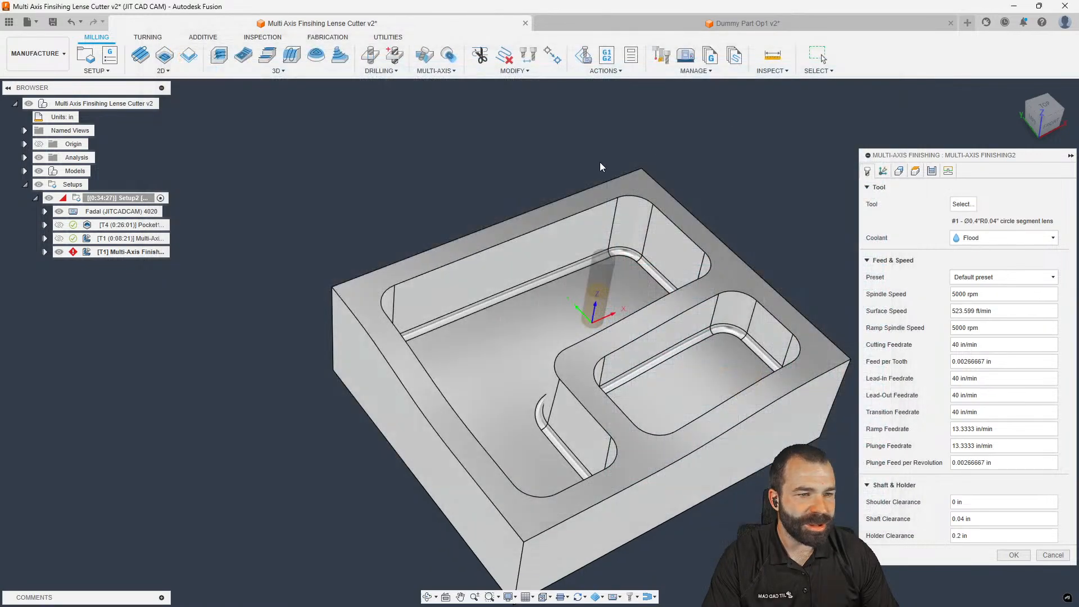
Define a new 0.75 in circle segment barrel tool with 1 in profile radius and assign it
left_click(963, 204)
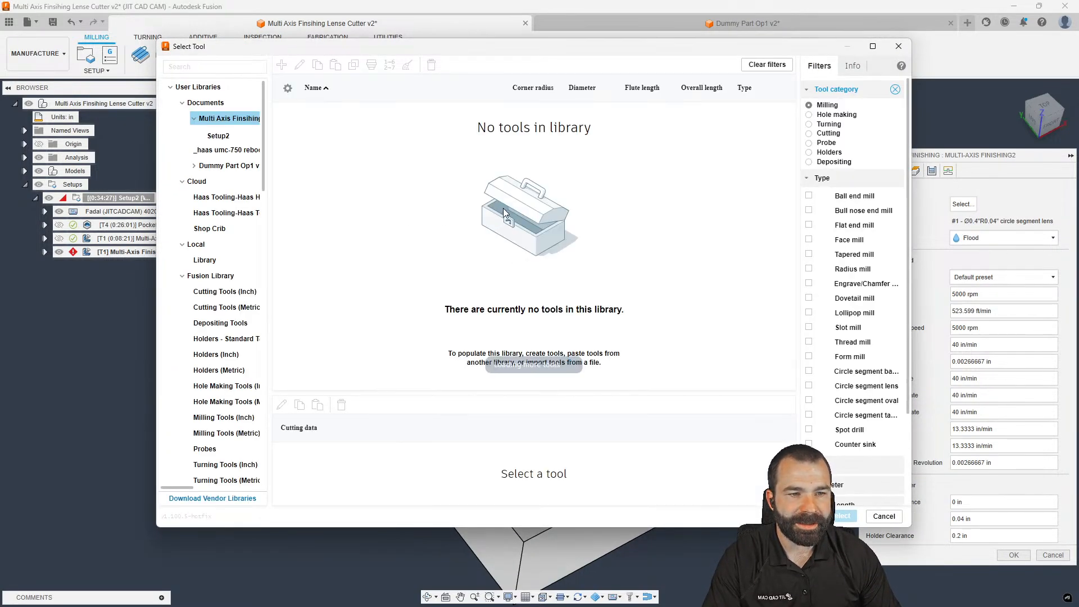
left_click(281, 65)
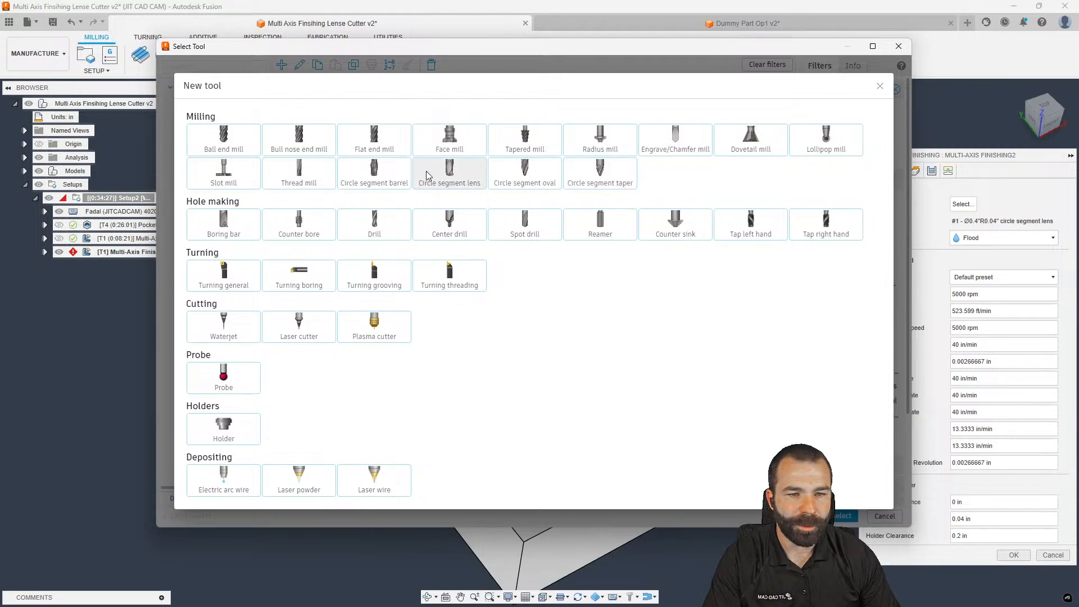
left_click(374, 171)
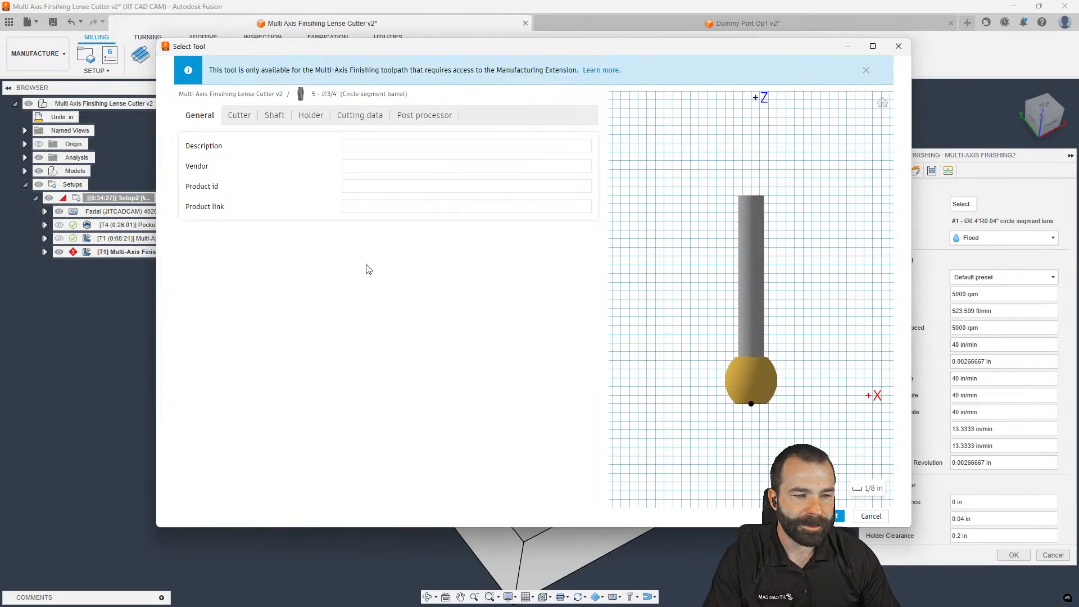
left_click(239, 116)
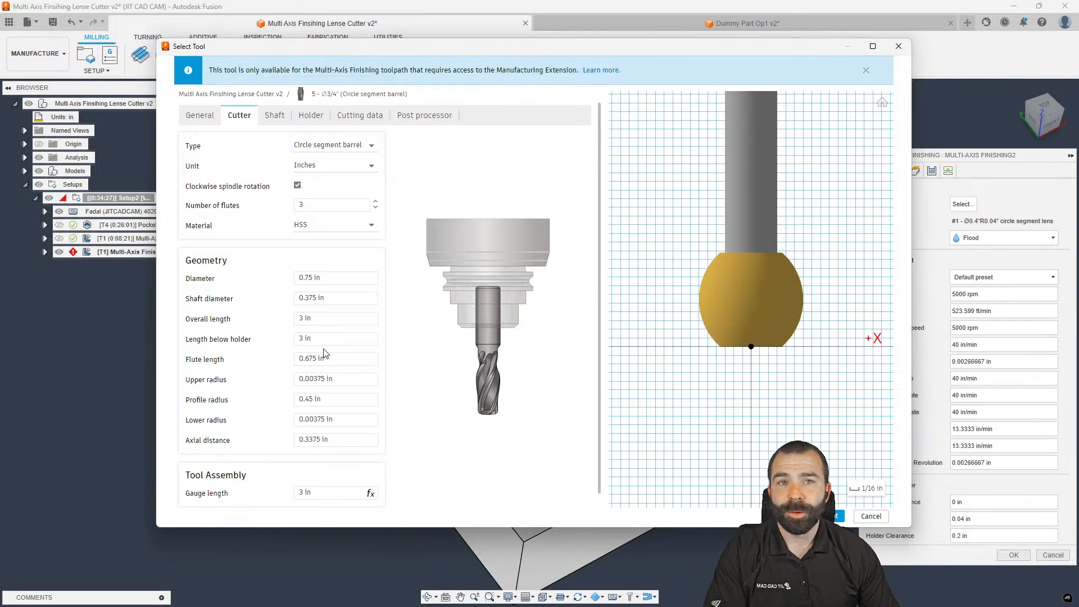
left_click(329, 400)
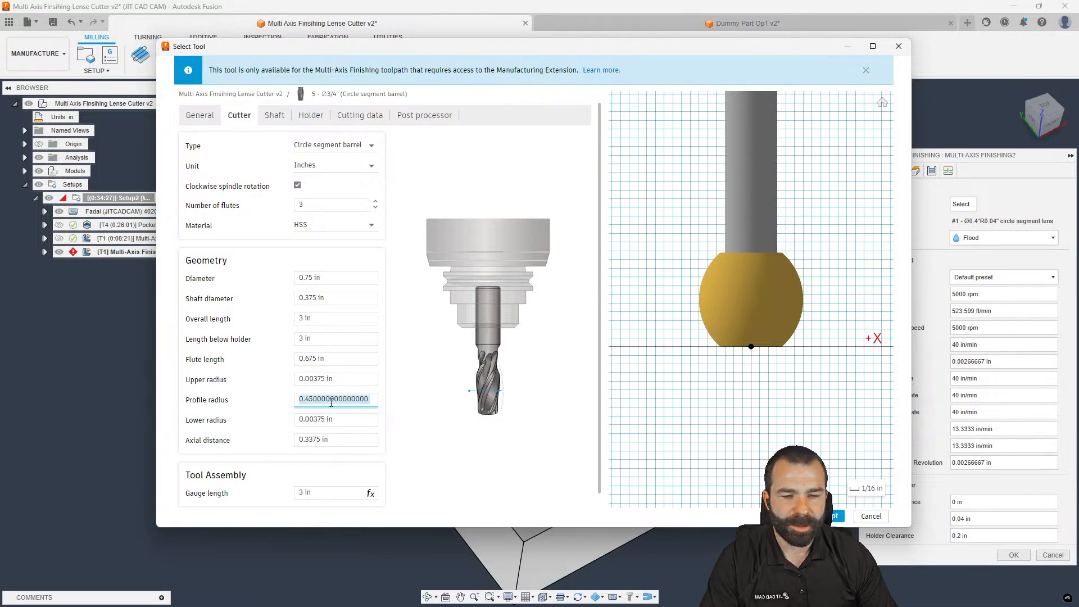
type("1")
left_click(338, 380)
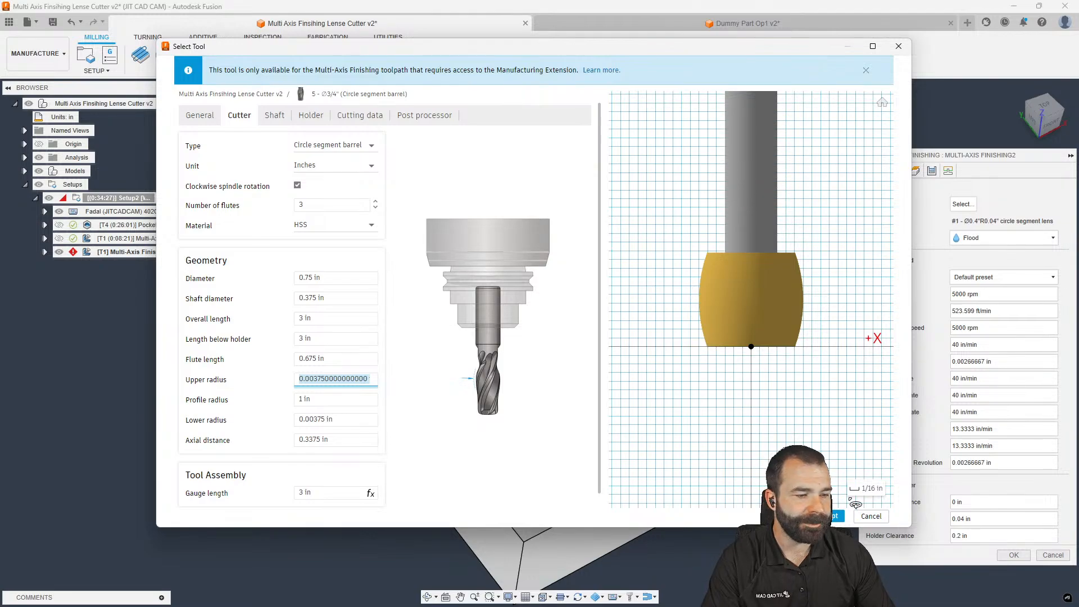
left_click(836, 516)
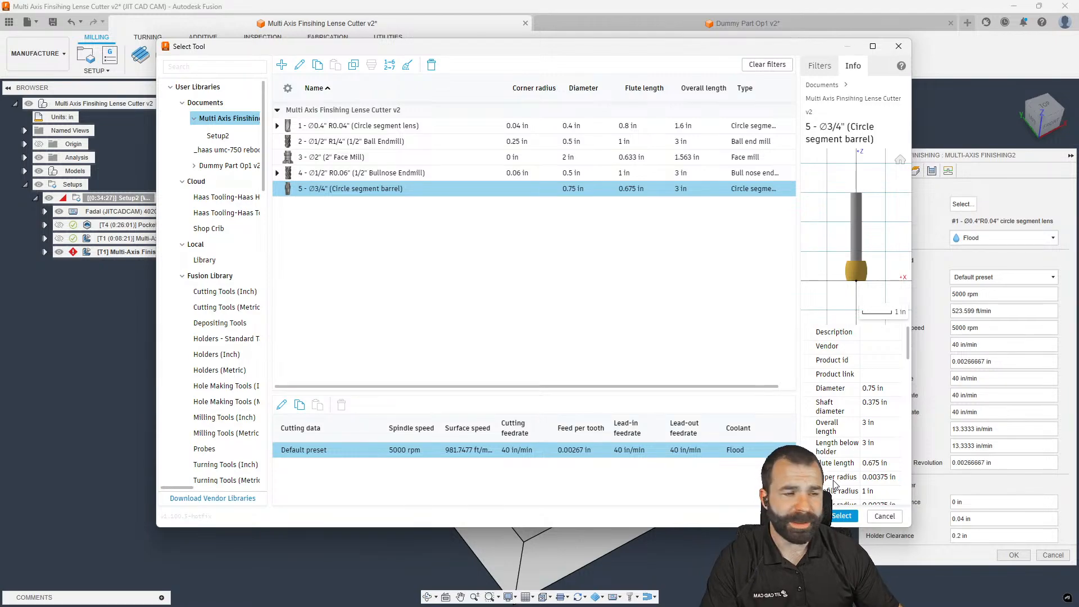
key("Return")
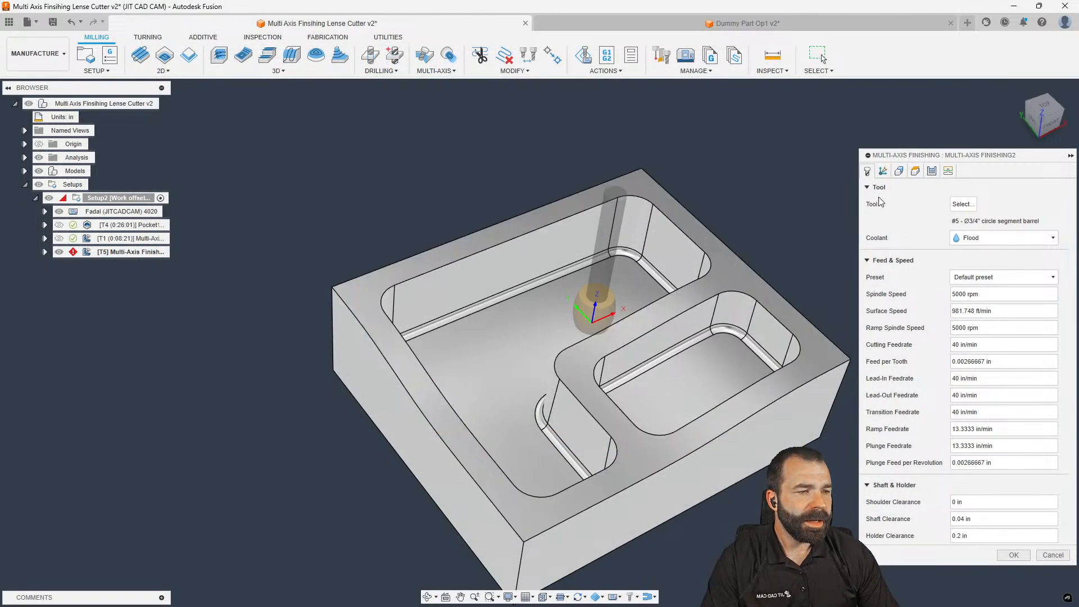
Select the two pocket floor faces and begin picking the pocket wall faces
left_click(899, 172)
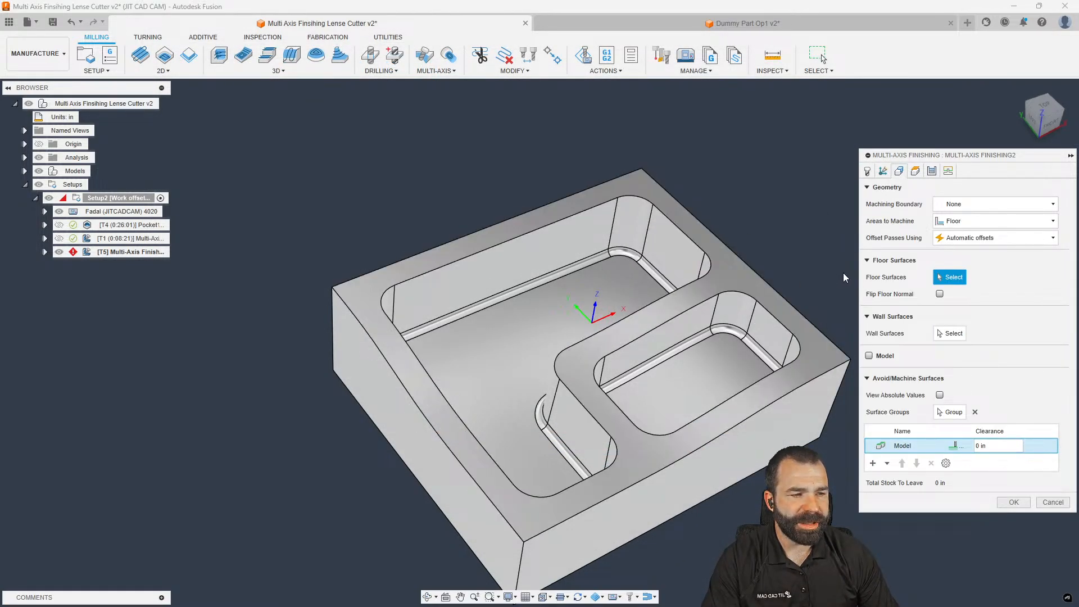
left_click(678, 310)
left_click(725, 371)
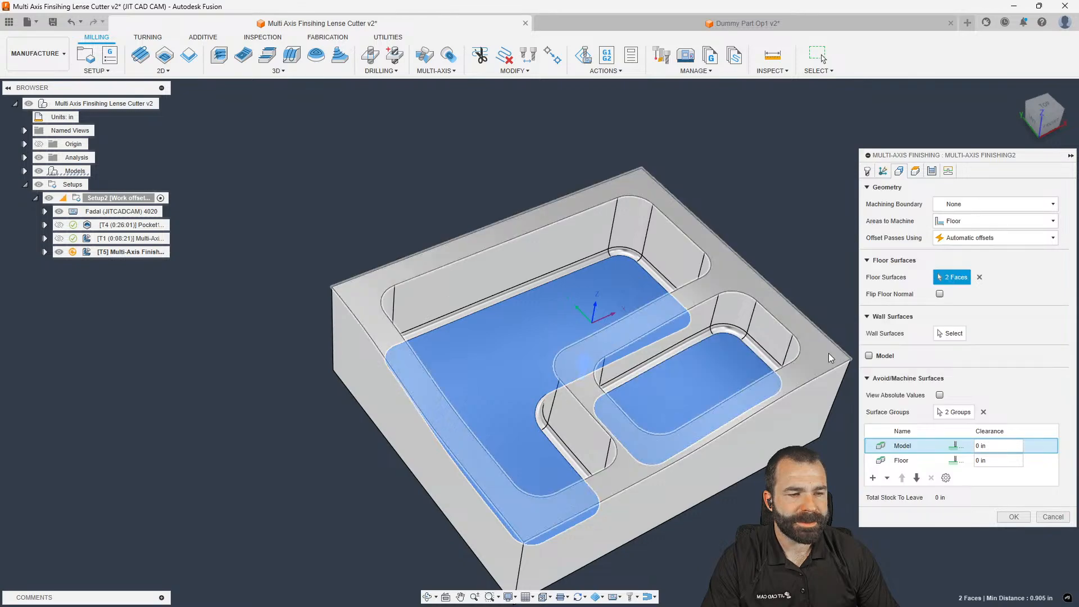
left_click(952, 334)
left_click(558, 258)
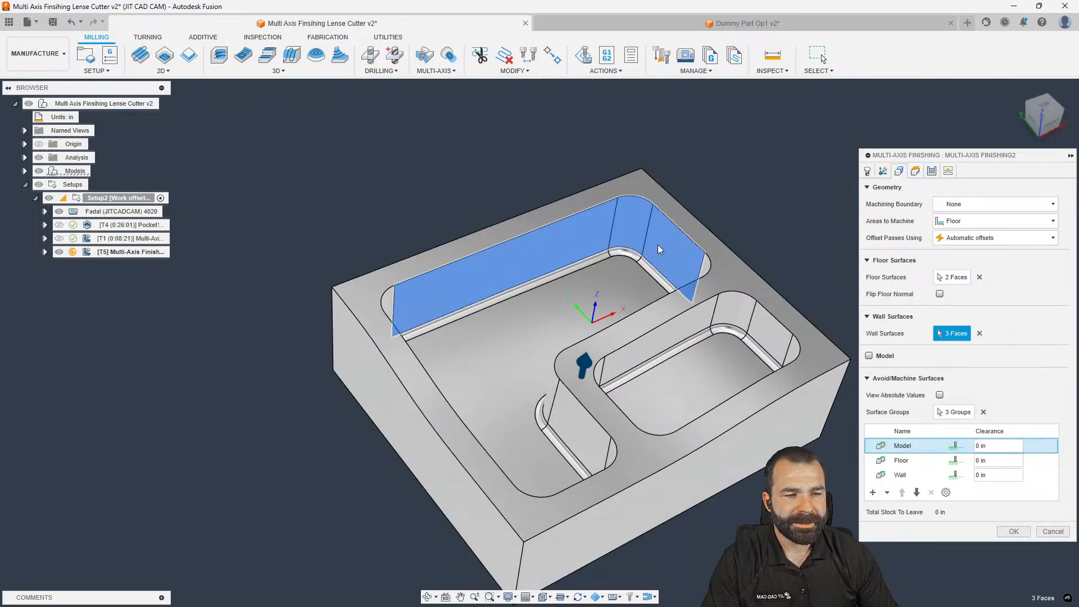
middle_click_drag(658, 242, 679, 269, "shift")
left_click(592, 275)
middle_click_drag(591, 274, 615, 384, "shift")
left_click(616, 385)
Add the remaining pocket walls for 12 wall faces in total
left_click(657, 387)
left_click(697, 389)
left_click(721, 411)
middle_click_drag(721, 411, 558, 470, "shift")
left_click(727, 456)
left_click(679, 476)
left_click(486, 450)
middle_click_drag(486, 449, 663, 394, "shift")
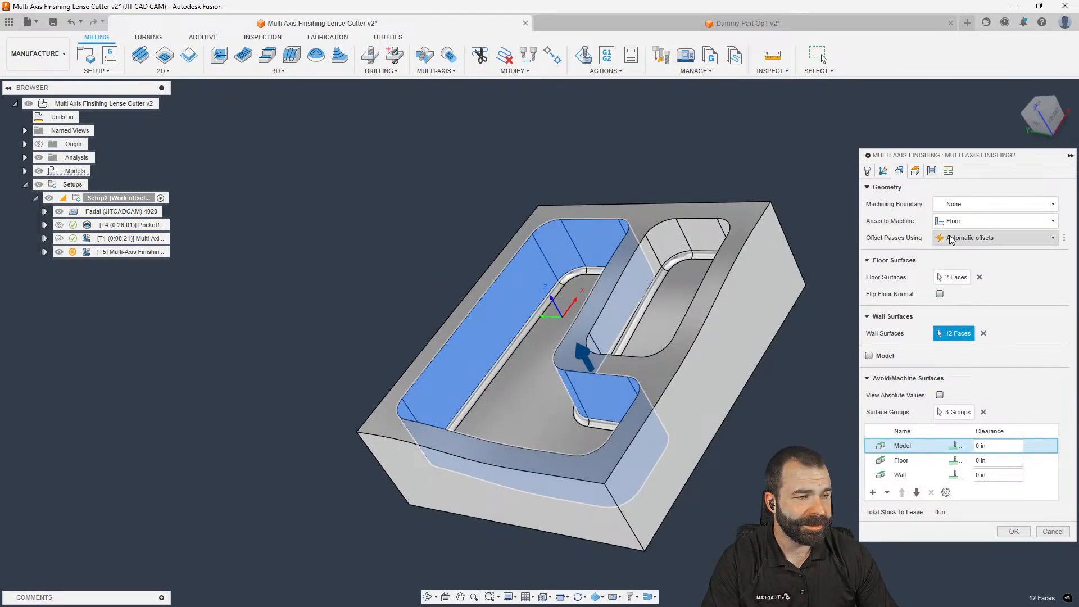
Set Areas to Machine to Wall, keeping Scallop passes and Floor guide curves
left_click(968, 221)
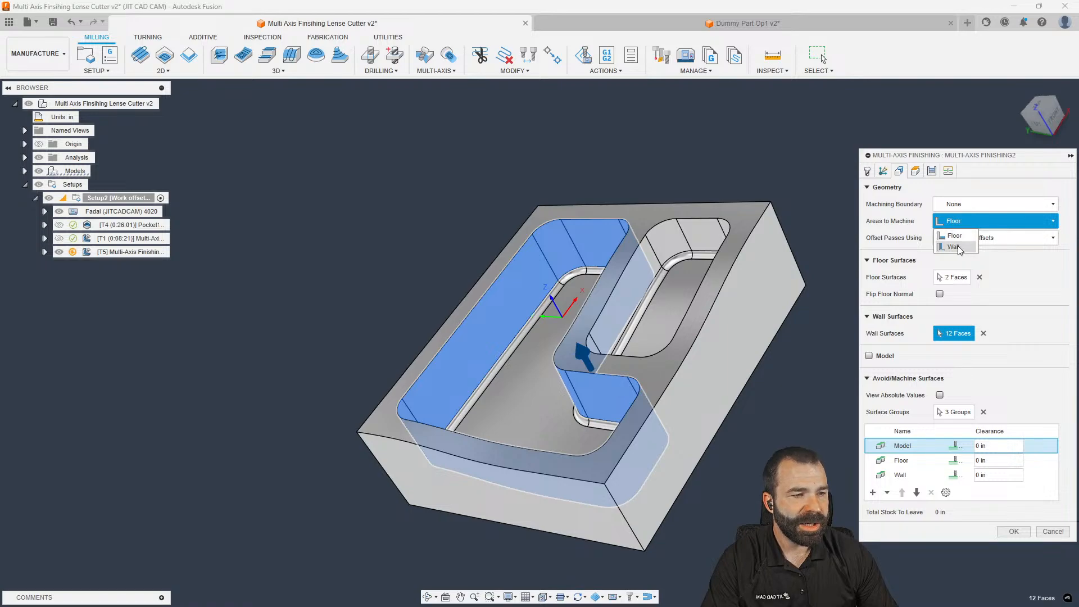
left_click(955, 244)
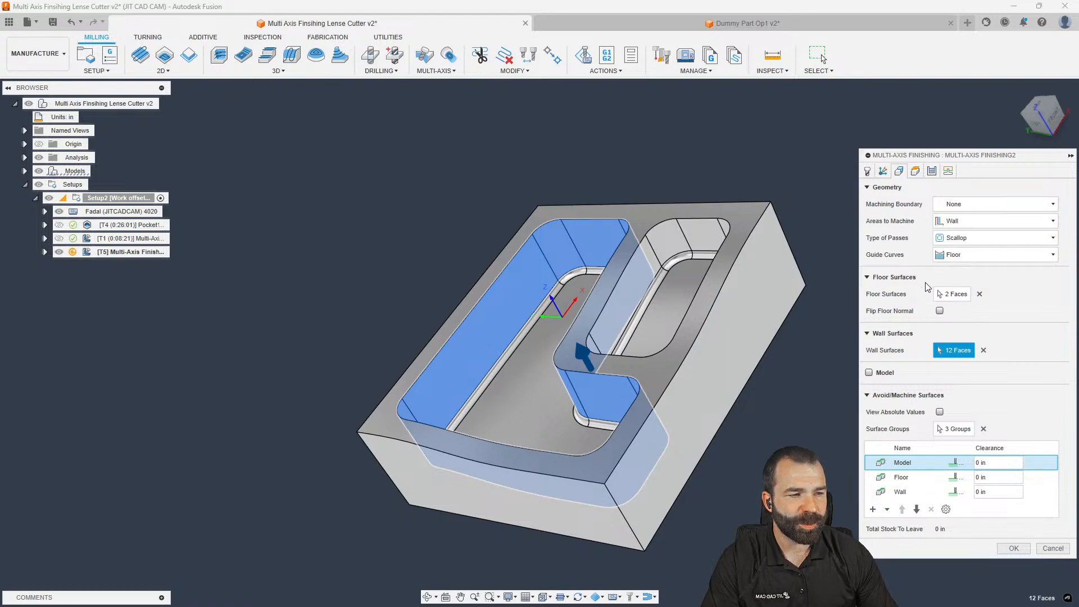
left_click(957, 239)
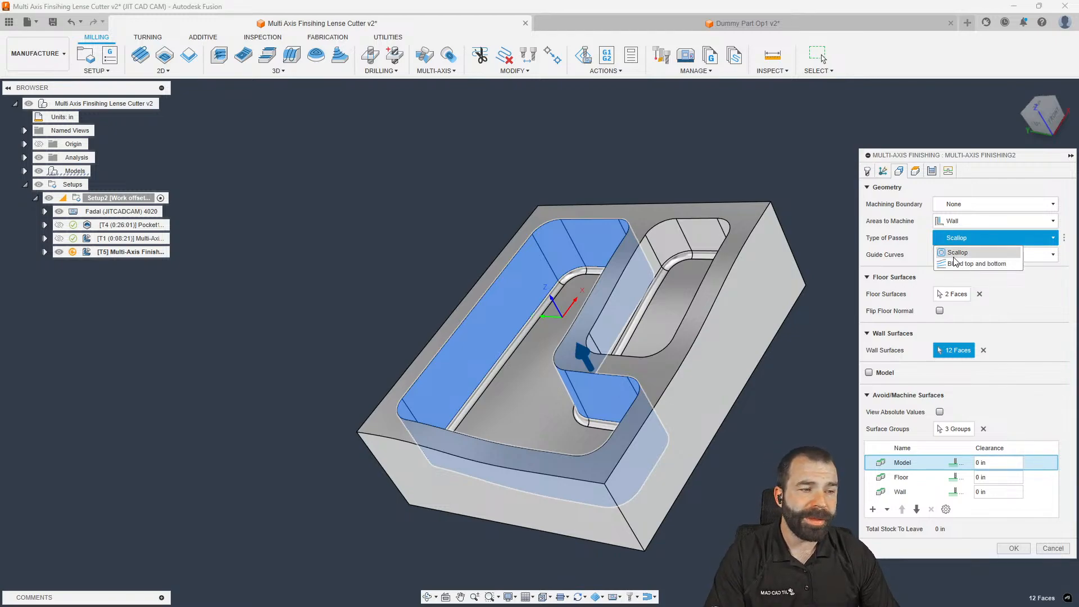
left_click(901, 257)
left_click(956, 256)
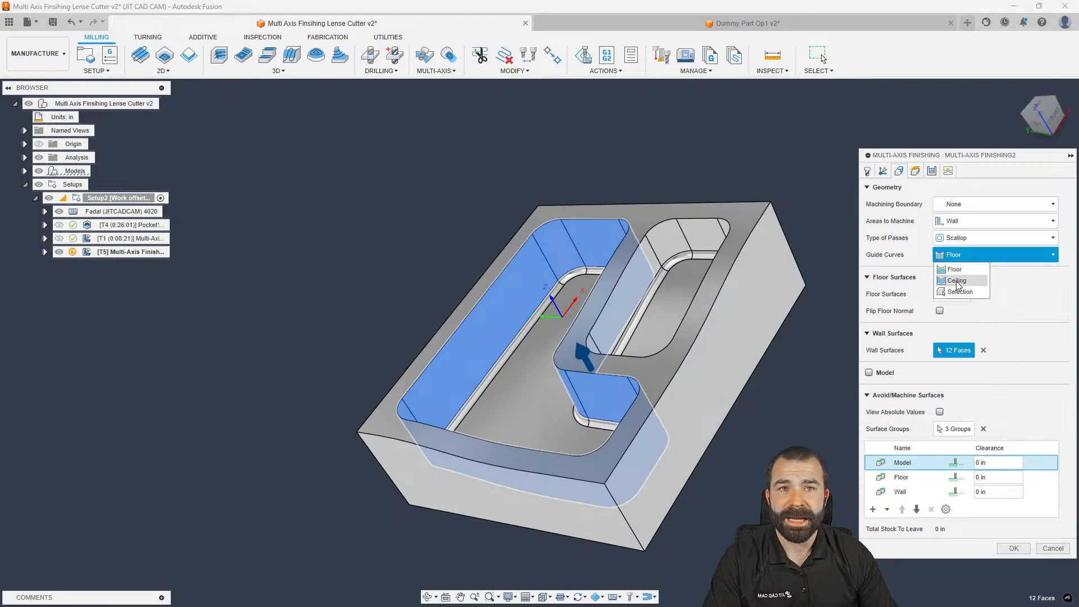
left_click(906, 260)
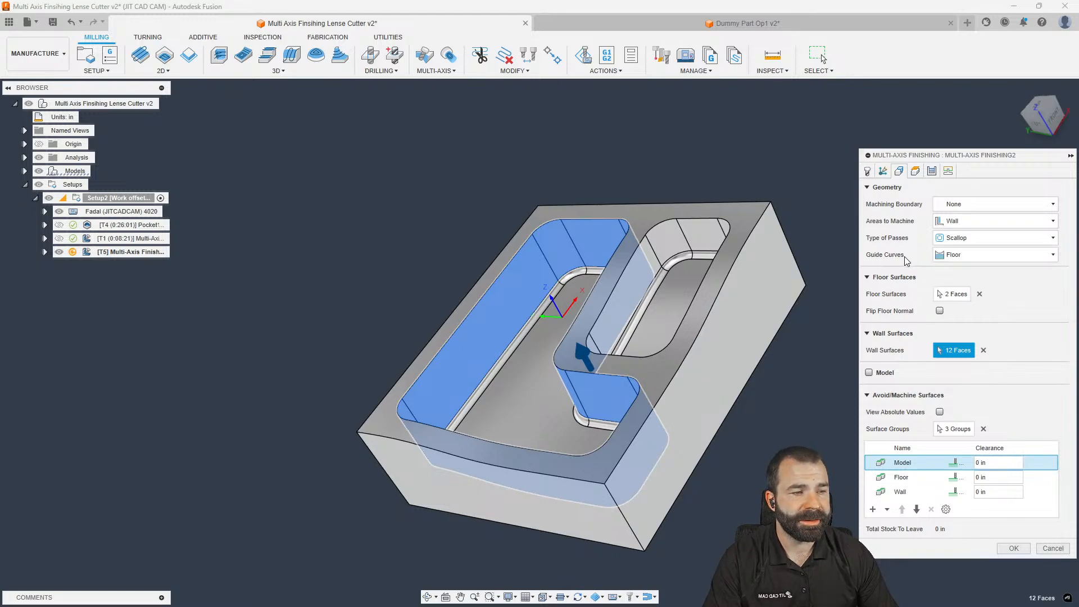
Set stepdown to 0.1 in and generate the 0:10:24 wall toolpath, then inspect it
left_click(932, 171)
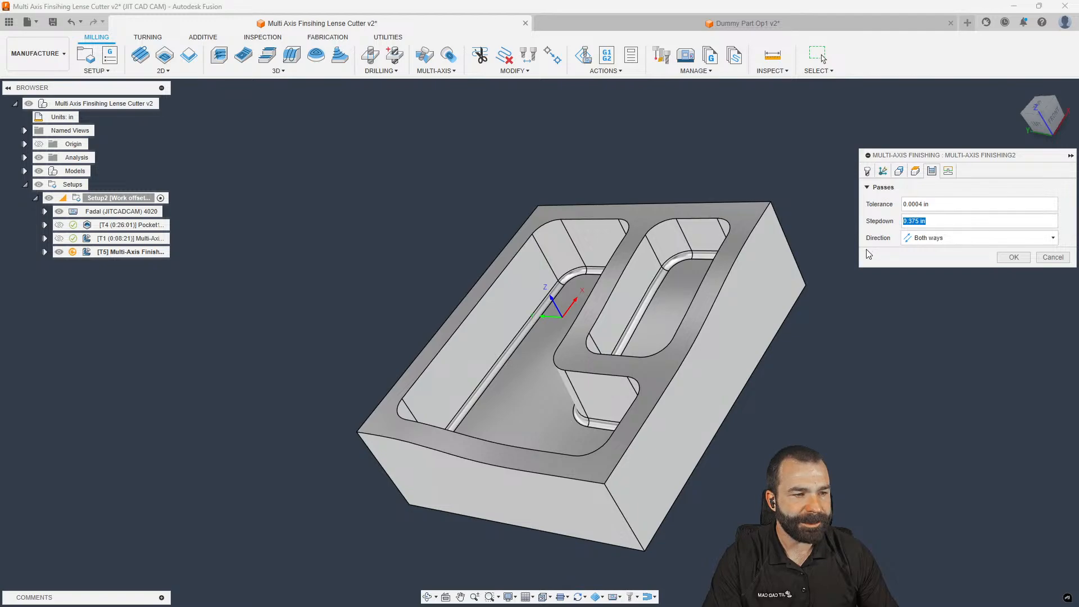
type(".1")
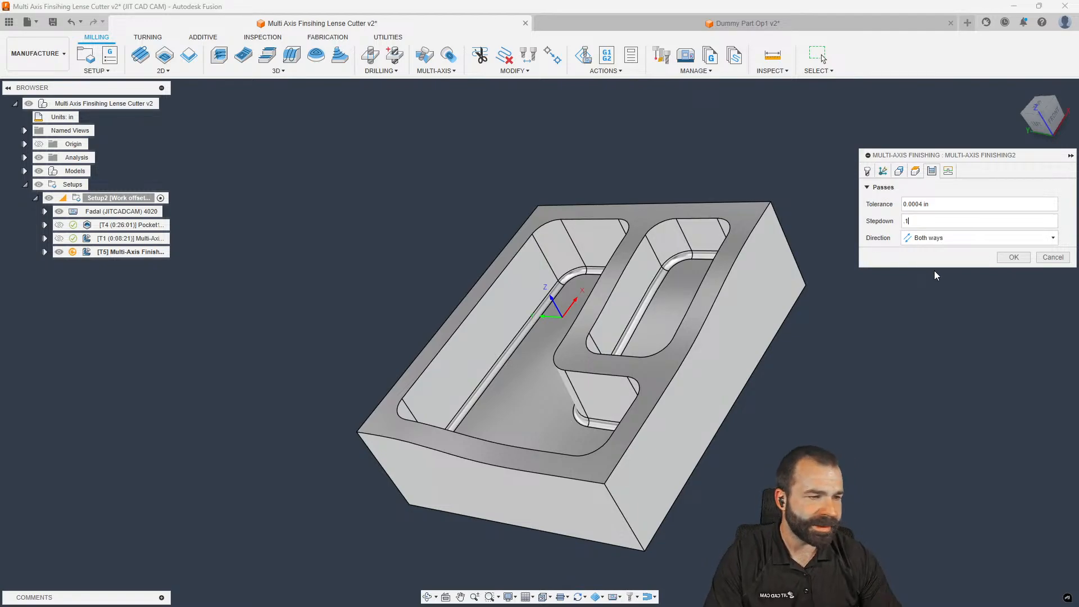
left_click(1002, 260)
middle_click_drag(784, 275, 690, 217, "shift")
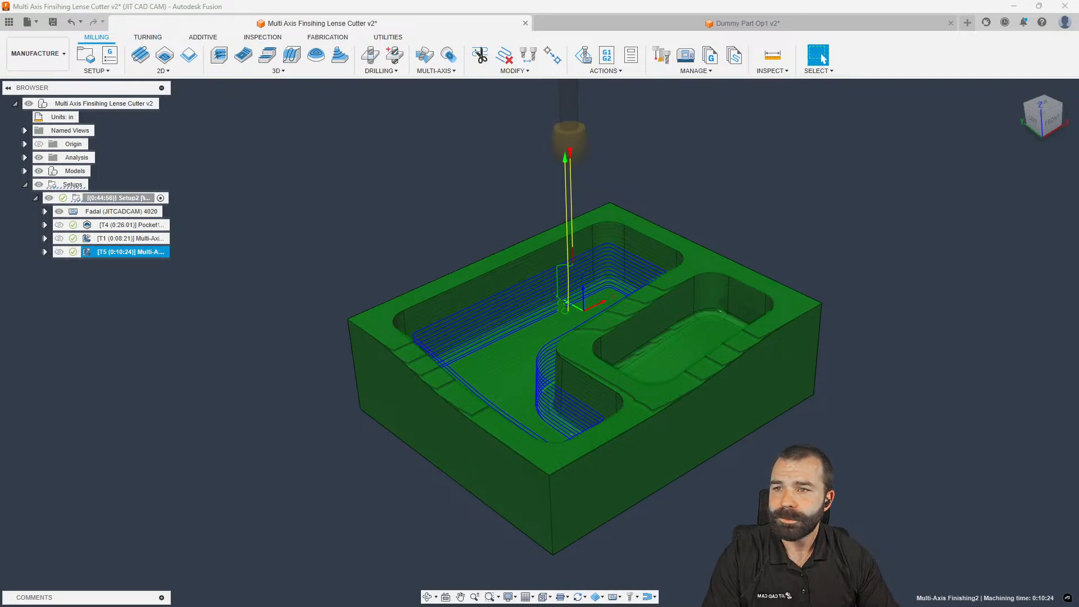
middle_click_drag(320, 403, 346, 366, "shift")
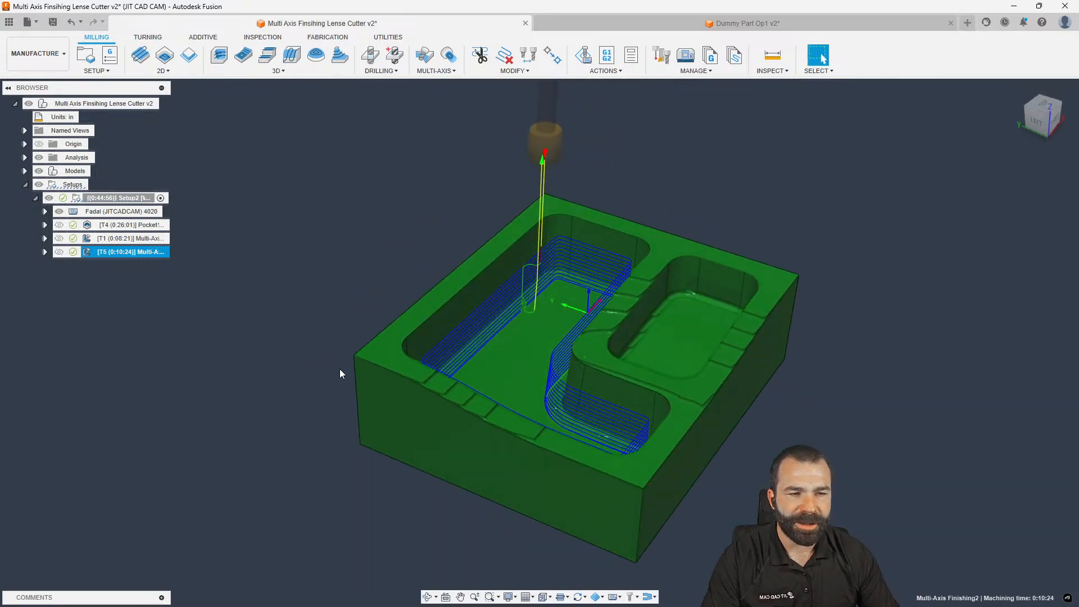
scroll(279, 444, "down", 3)
scroll(281, 372, "up", 2)
left_click(127, 238)
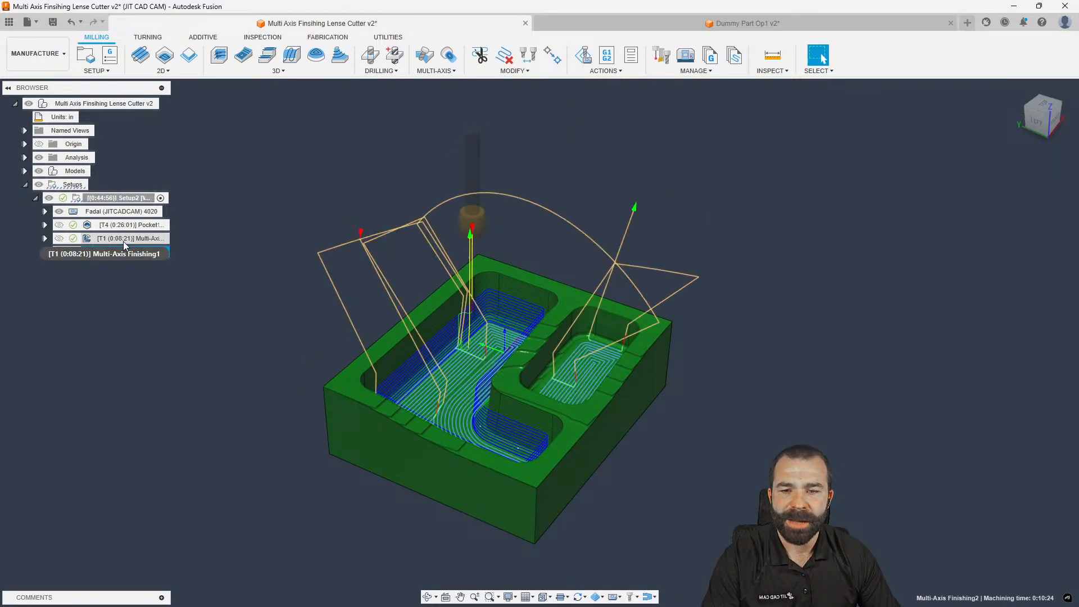
left_click(126, 251, "ctrl")
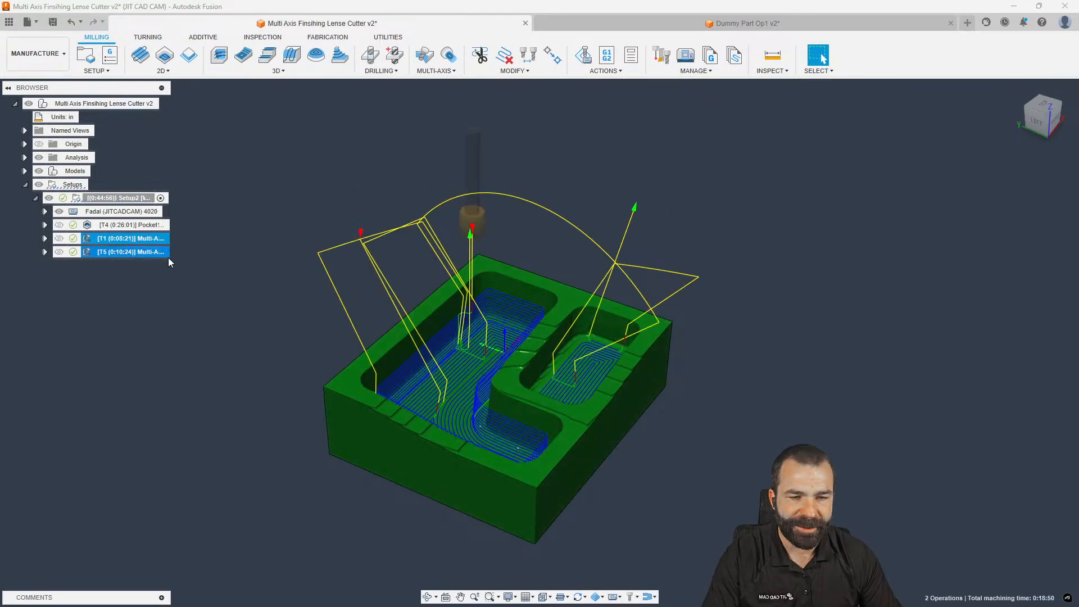
left_click(269, 252)
left_click(136, 238)
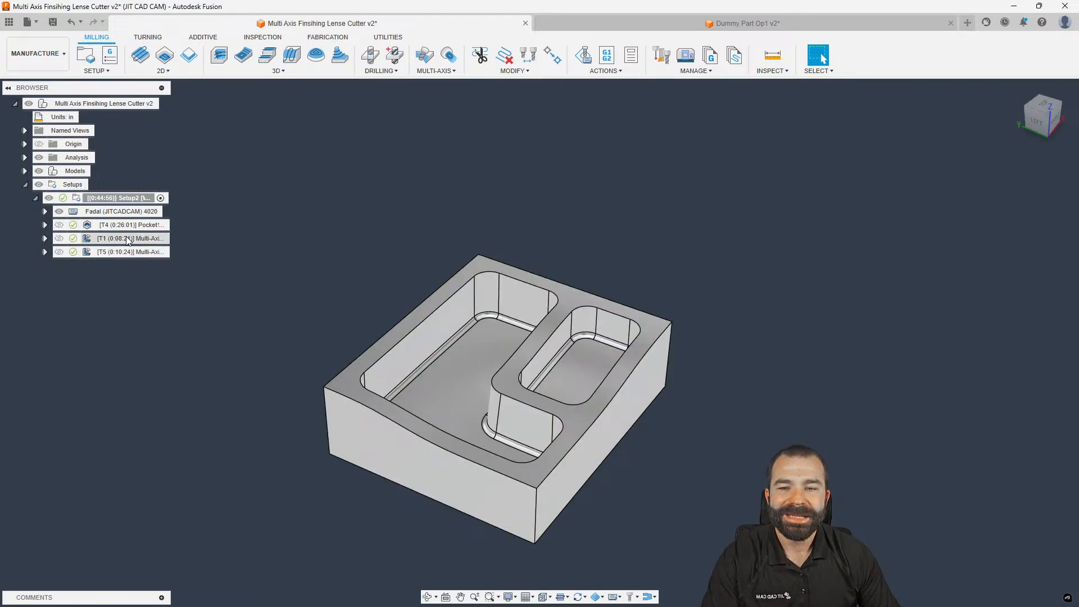
Simulate Multi-Axis Finishing1 (T1) and the T5 wall finishing operation together on the machine
left_click(126, 251, "ctrl")
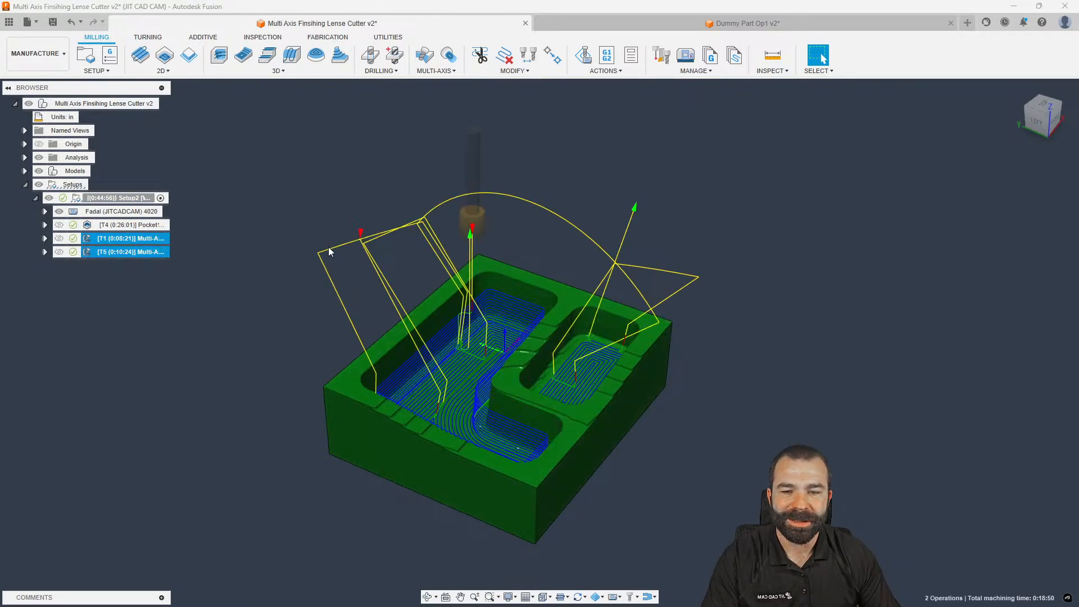
key("s")
left_click(390, 274)
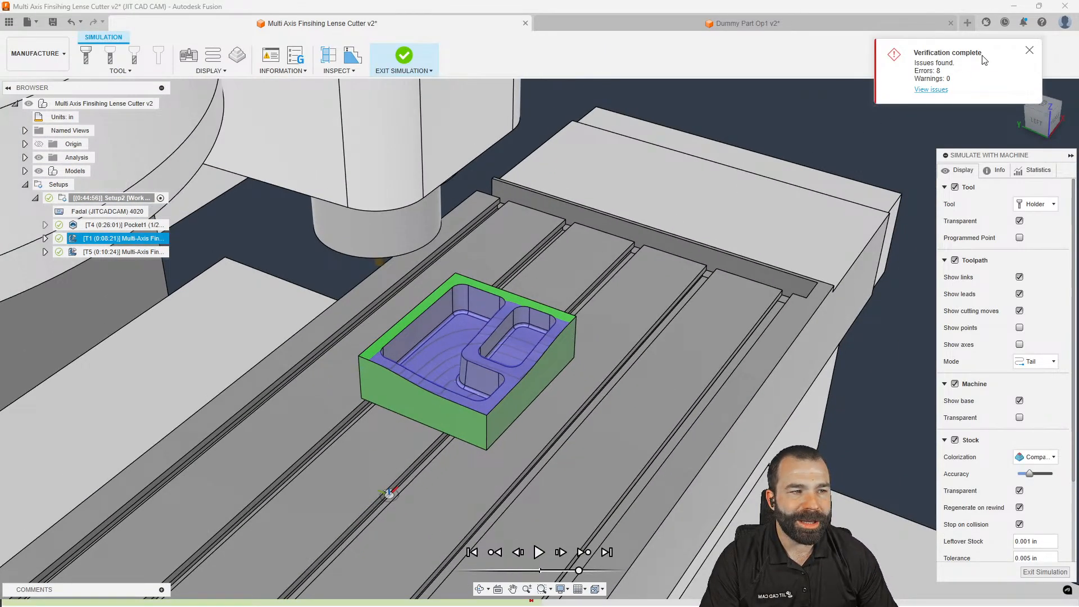
Inspect the eight Stock+Shaft collisions in Multi-Axis Finishing1, then exit the simulation and select Setup2
left_click(931, 90)
left_click(838, 221)
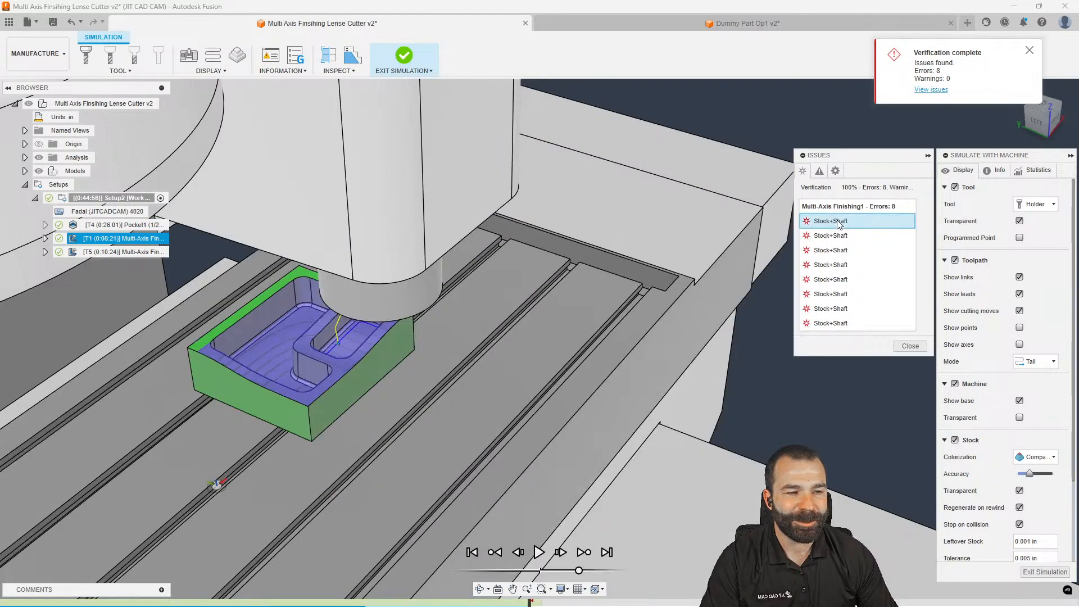
middle_click_drag(515, 236, 536, 222, "shift")
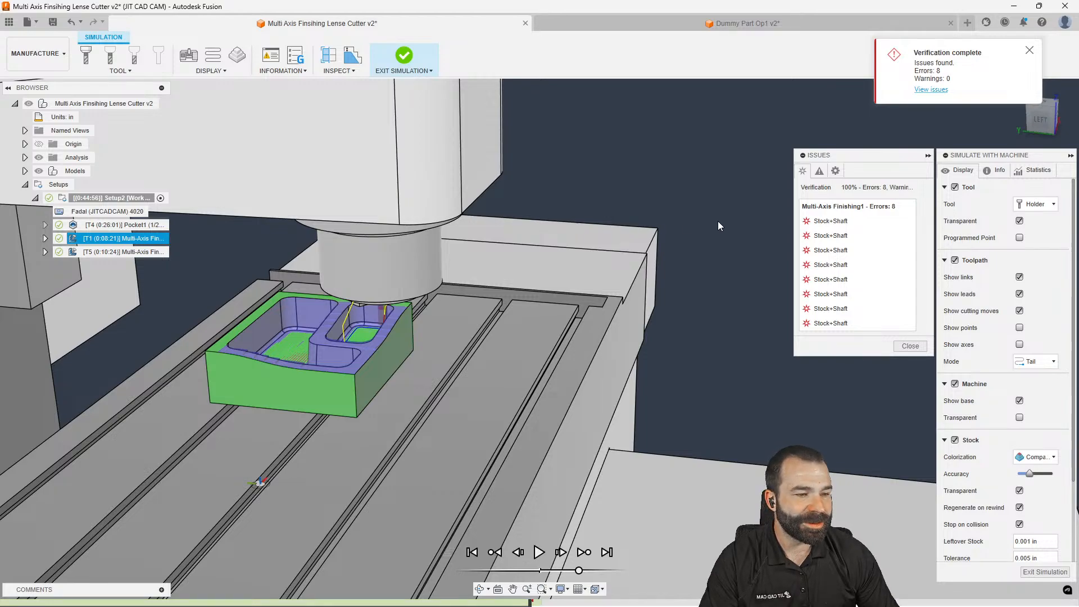
left_click(911, 345)
scroll(668, 249, "down", 5)
middle_click_drag(625, 241, 629, 279, "shift")
left_click(1036, 571)
left_click(93, 197)
Remove the Fadal machine from Setup2 and display the Pocket1 and wall finishing toolpaths
right_click(85, 200)
left_click(103, 209)
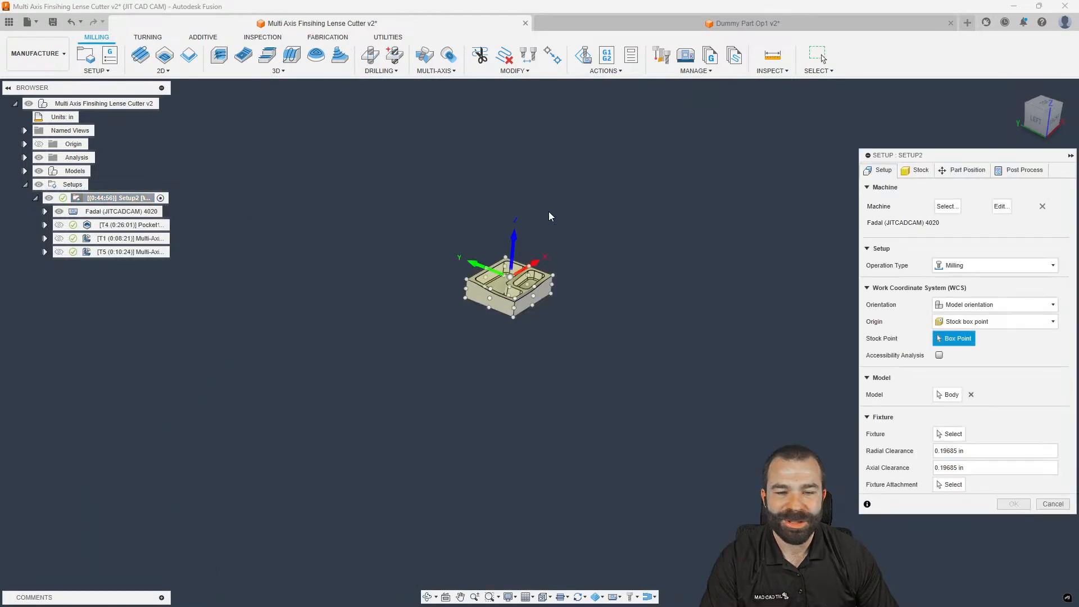
left_click(1042, 206)
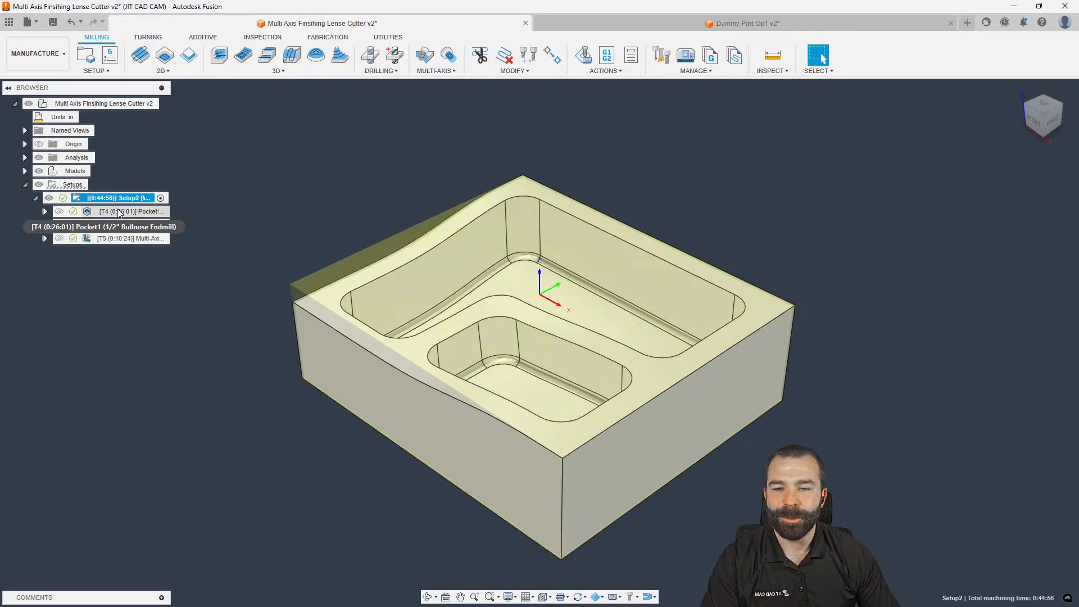
left_click(118, 213)
left_click(123, 239, "ctrl")
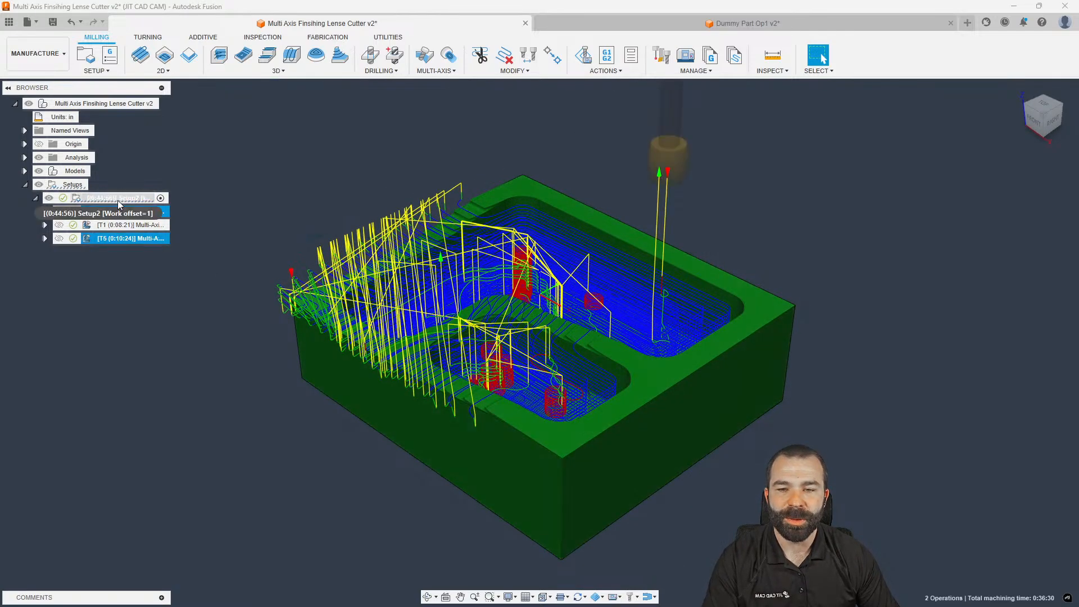
Simulate the whole Setup2 on the machine and inspect Pocket1's Stock+Holder collisions
left_click(117, 200)
right_click(118, 200)
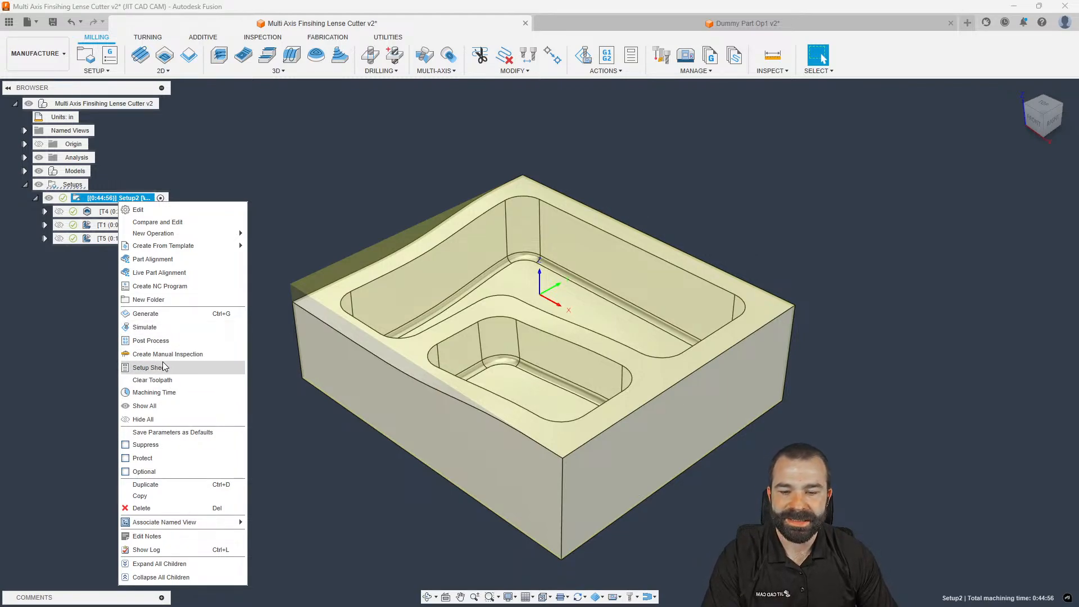
left_click(283, 242)
key("s")
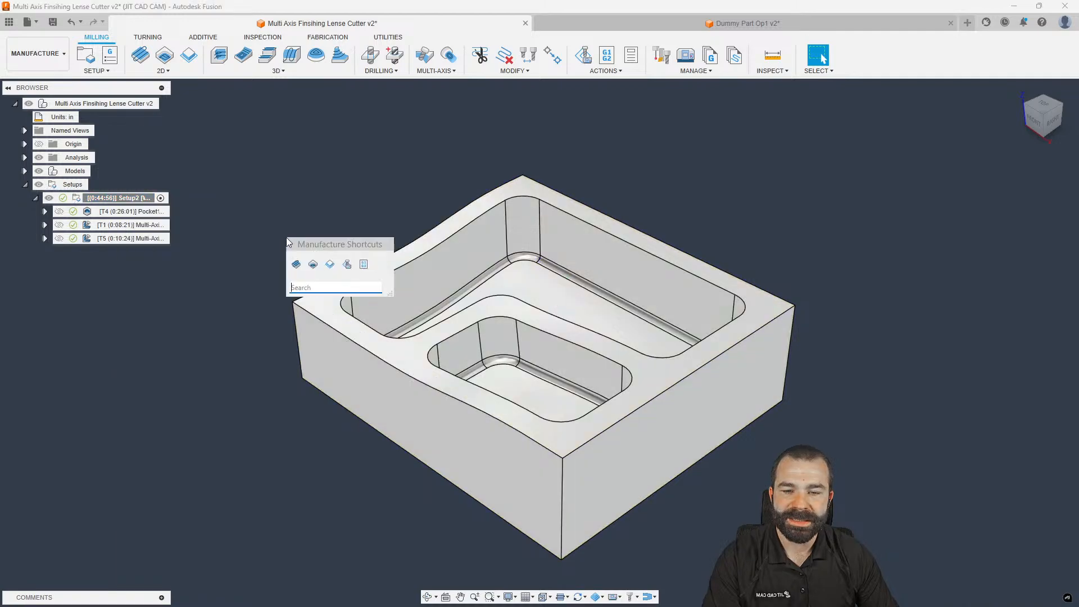
left_click(347, 265)
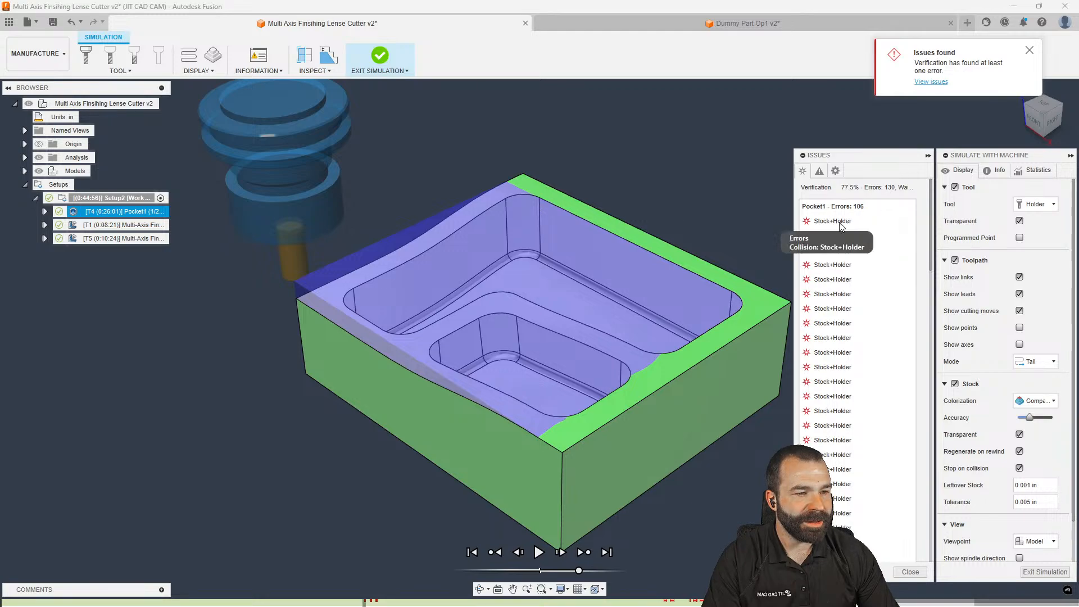
left_click(842, 227)
left_click(837, 238)
middle_click_drag(639, 304, 598, 340, "shift")
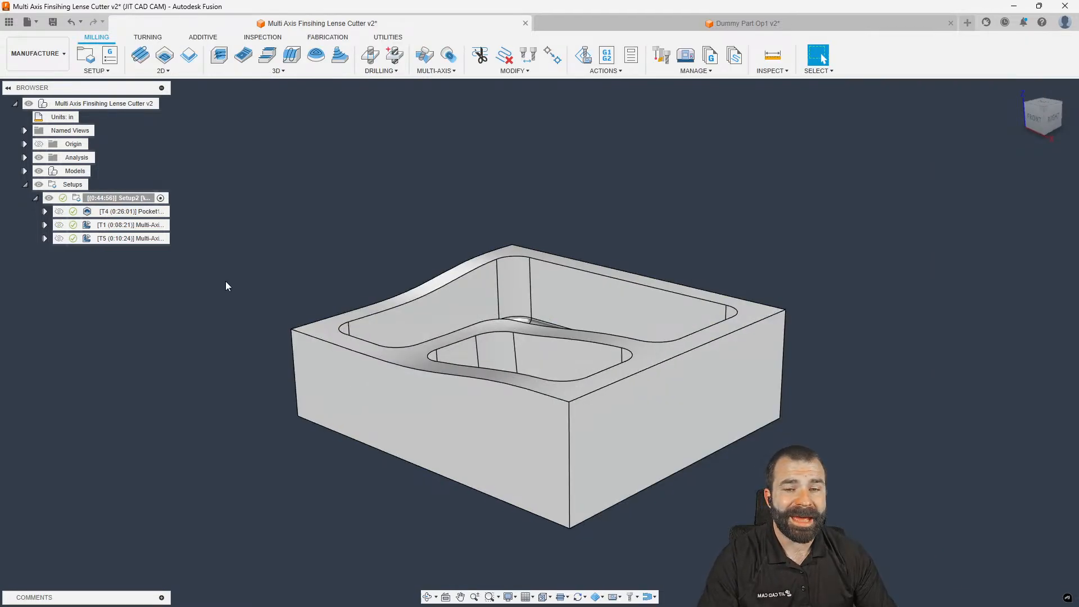
Make Pocket1 check shaft and holder collisions by detecting tool length, then read the 1.69902 in tool-length warning
double_click(130, 211)
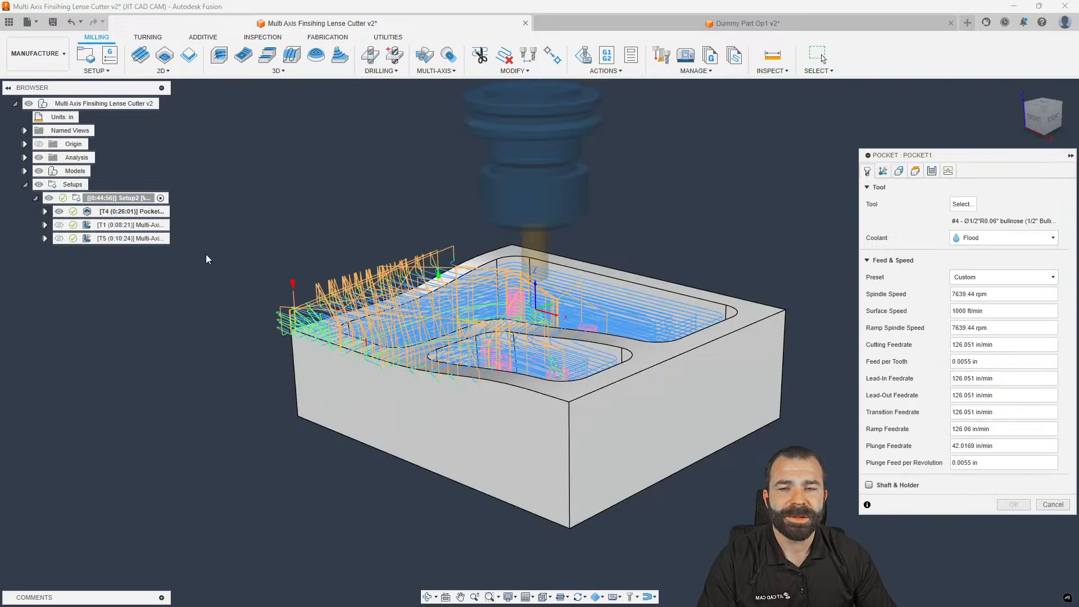
left_click(870, 485)
left_click(967, 502)
left_click(978, 528)
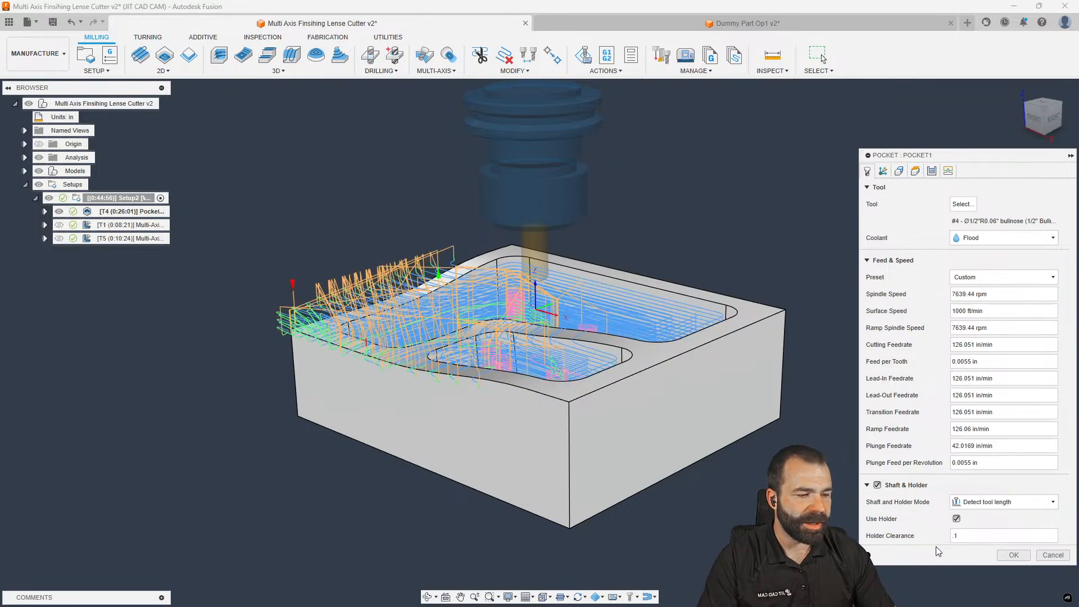
left_click(1014, 555)
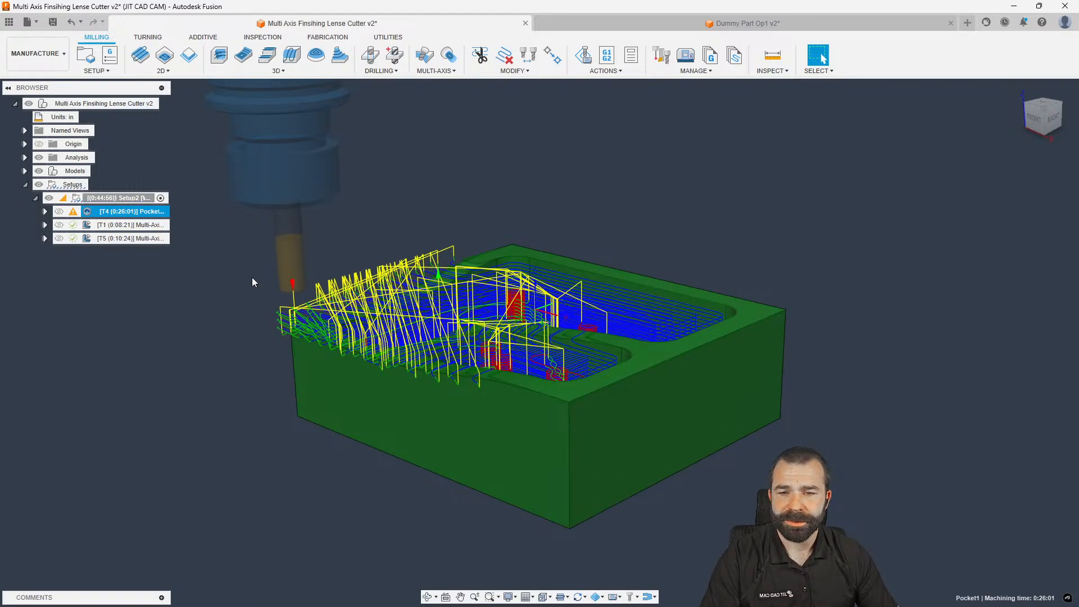
left_click(84, 212)
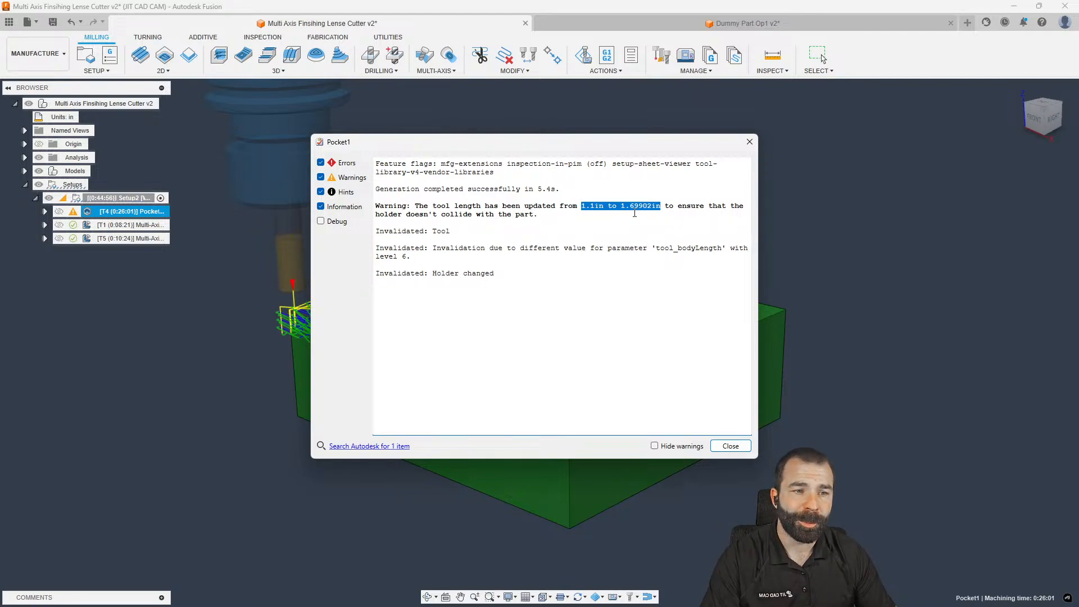
left_click(750, 143)
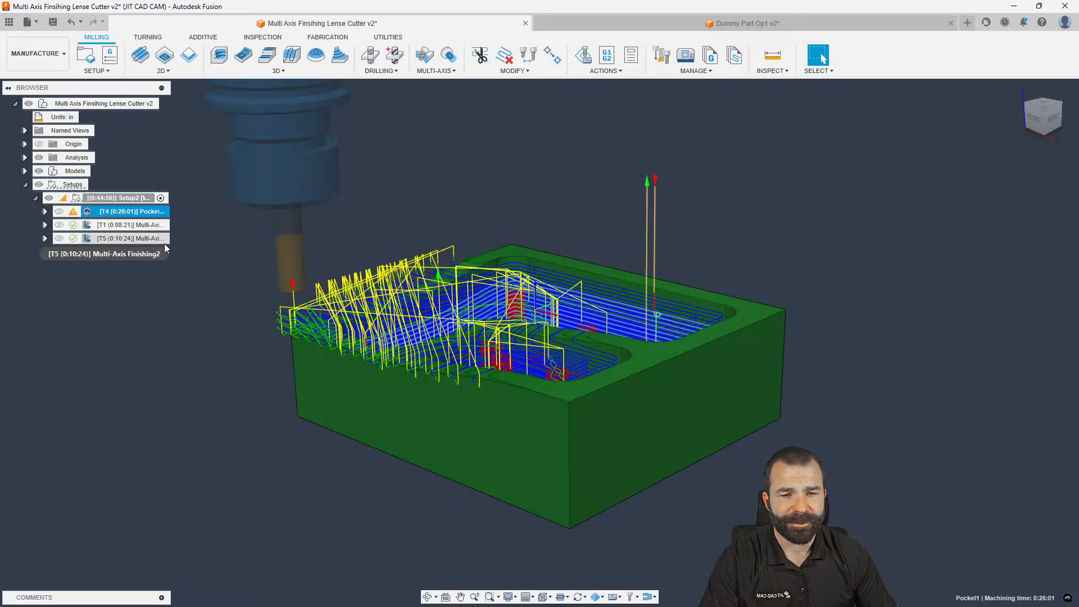
Play Setup2's machine simulation through Pocket1 with opaque stock, adjusting the playback speed
left_click(120, 198)
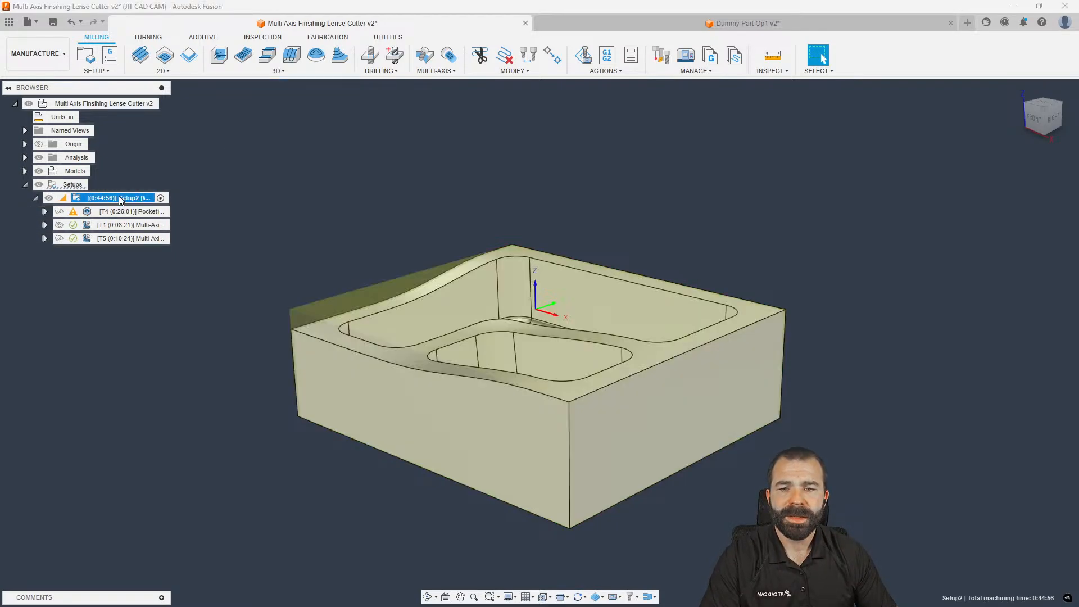
left_click(584, 55)
middle_click_drag(607, 270, 589, 362, "shift")
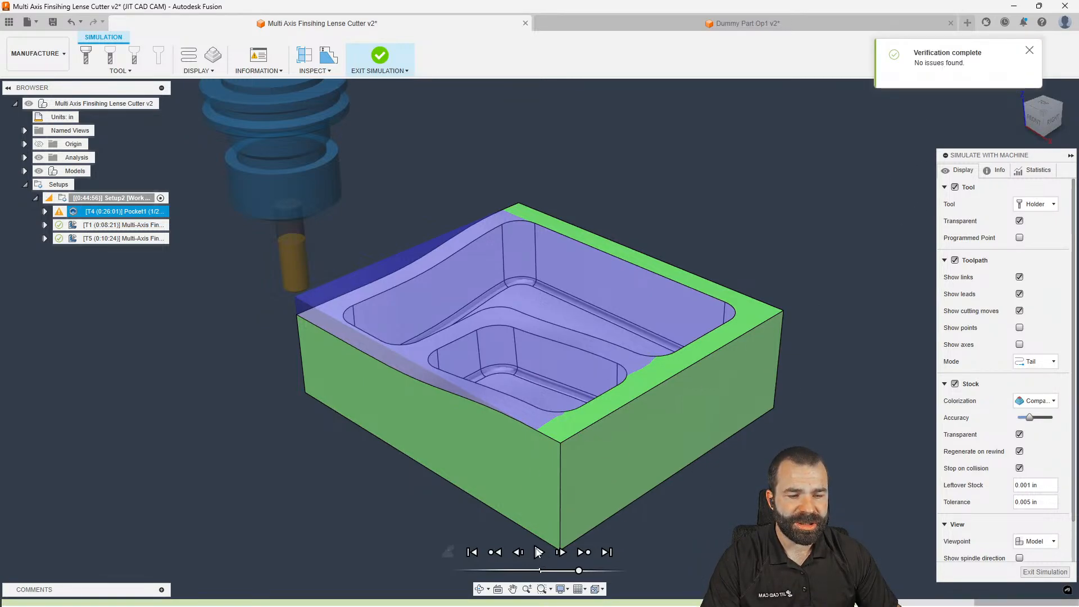
left_click(538, 552)
left_click_drag(579, 570, 585, 571)
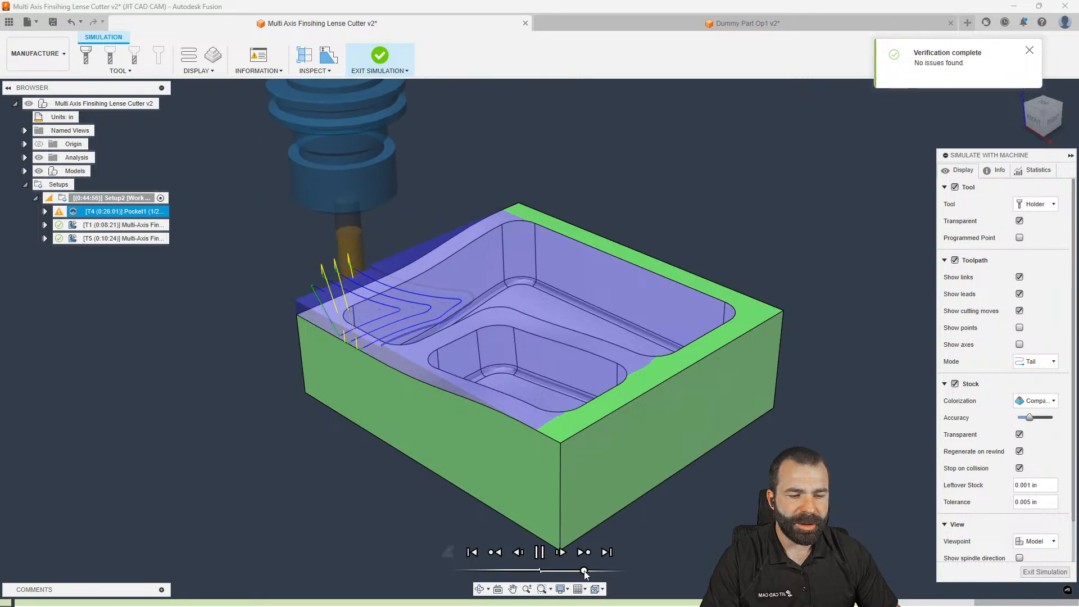
middle_click_drag(568, 525, 584, 508, "shift")
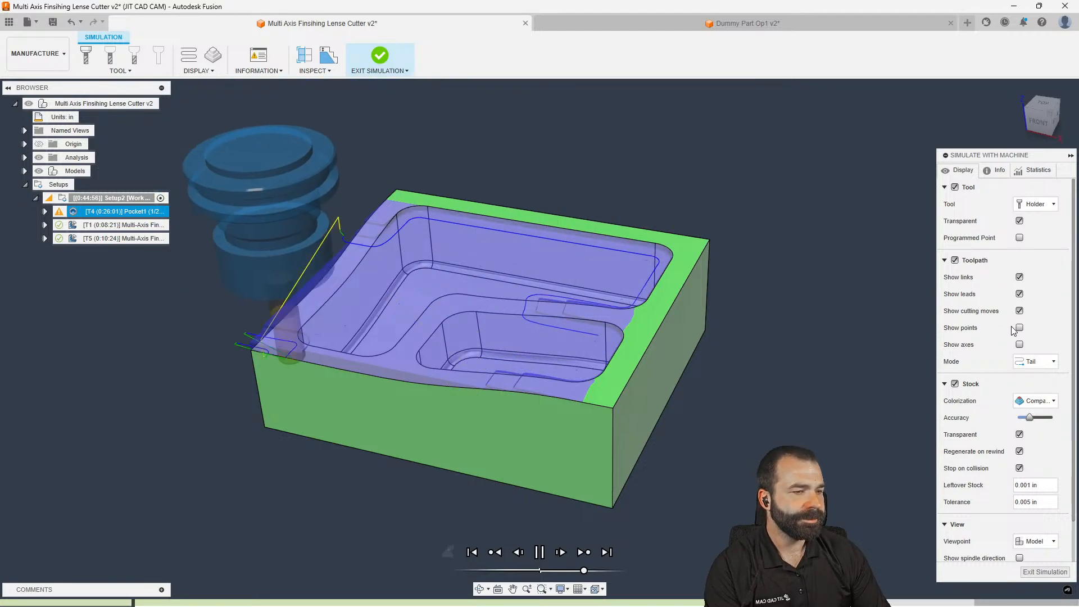
left_click(1019, 435)
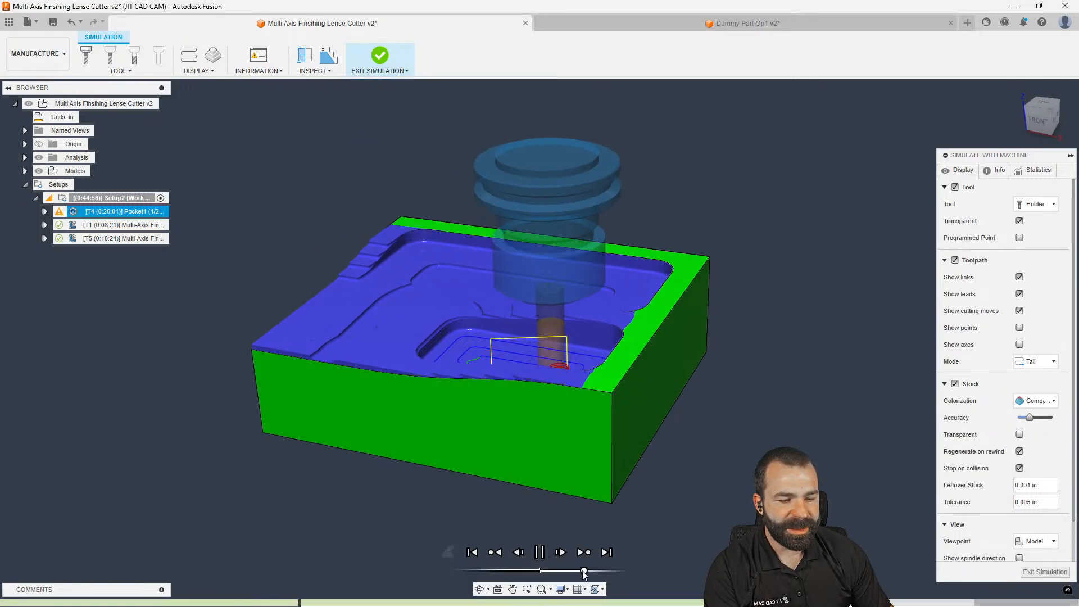
left_click_drag(593, 572, 586, 572)
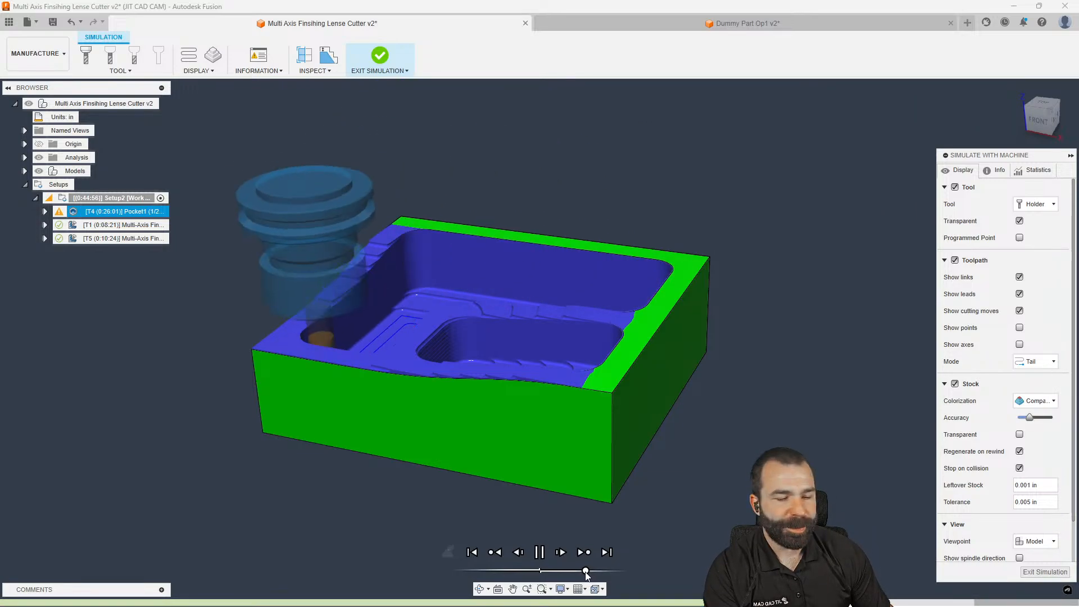
left_click_drag(585, 572, 581, 572)
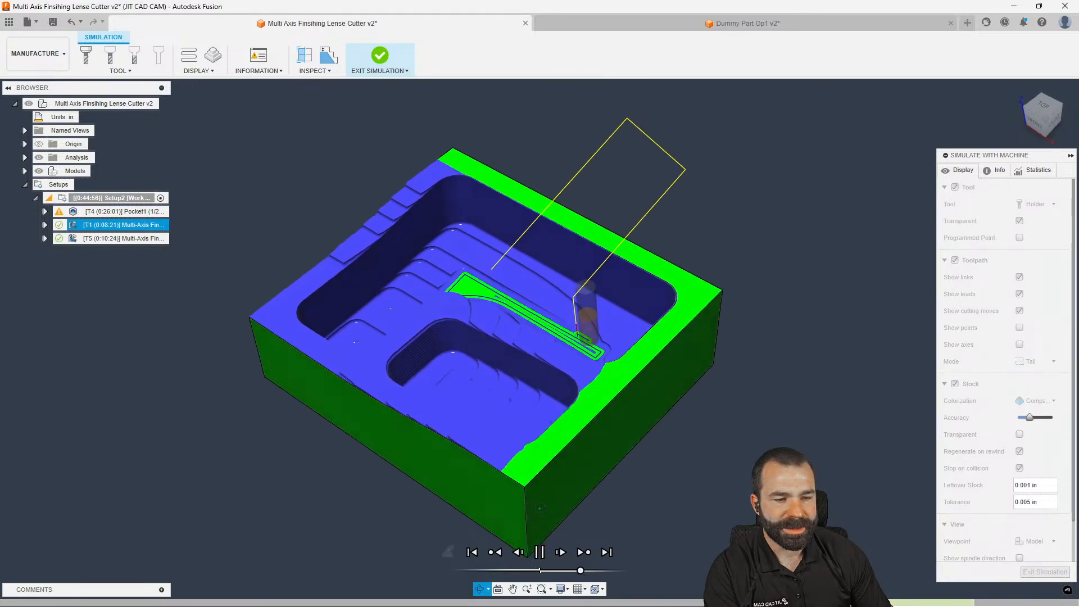
Watch both multi-axis finishing toolpaths play from several angles, then exit the simulation
left_click_drag(579, 570, 572, 569)
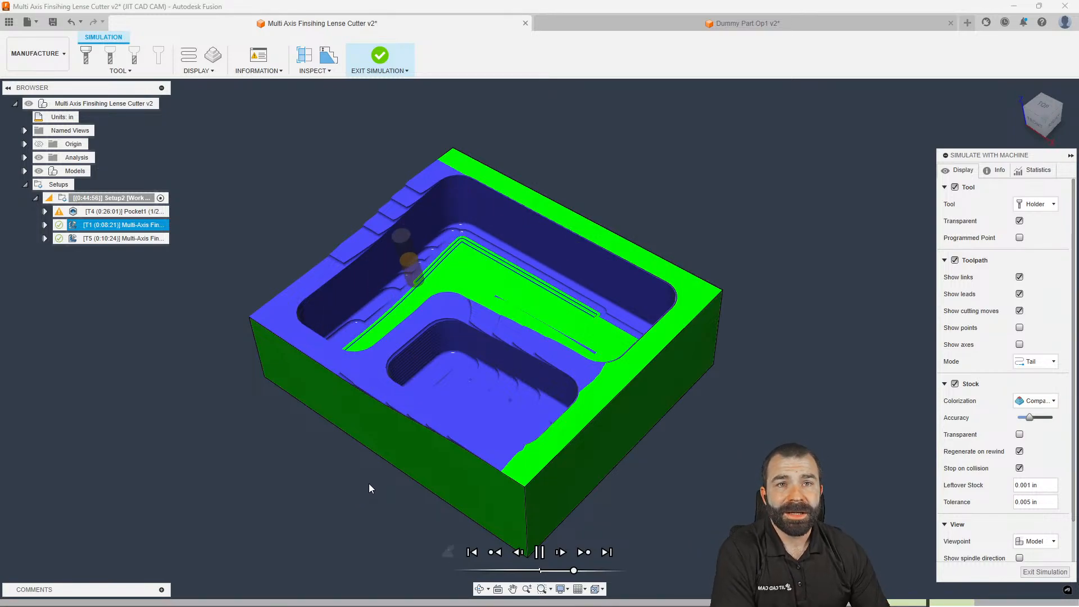
middle_click_drag(436, 506, 462, 484, "shift")
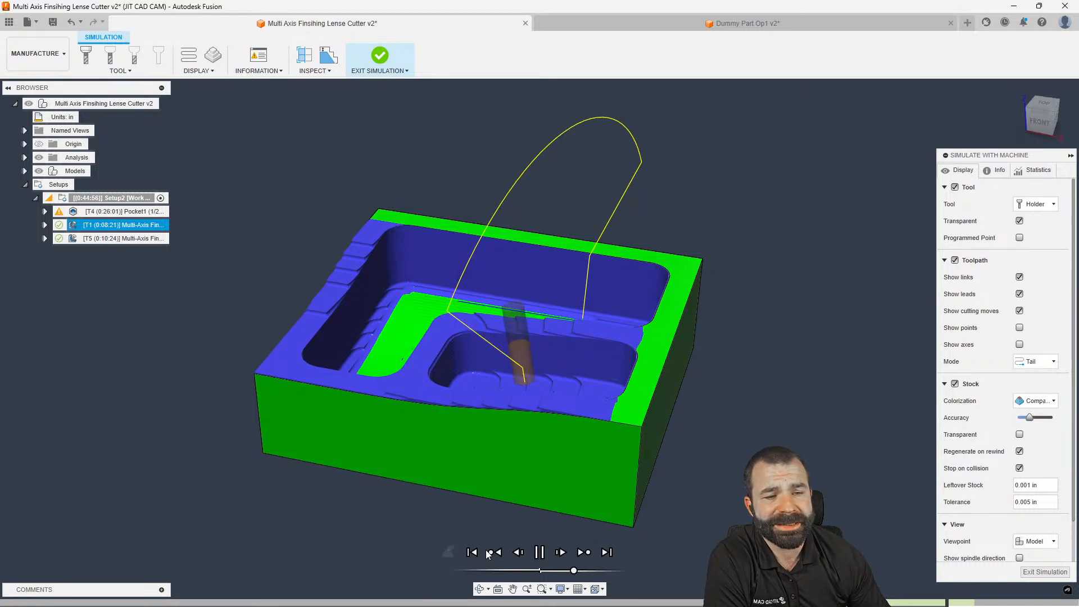
mouse_move(568, 538)
middle_mouse_down("shift")
mouse_move(548, 552)
mouse_move(566, 510)
mouse_move(583, 544)
middle_mouse_up("shift")
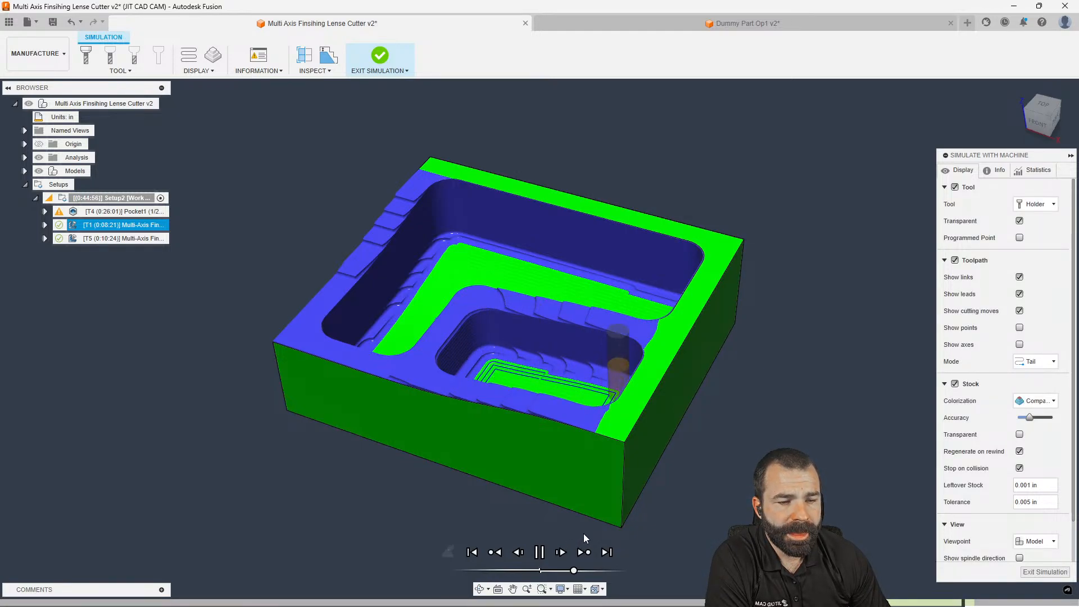
middle_click_drag(583, 534, 607, 527, "shift")
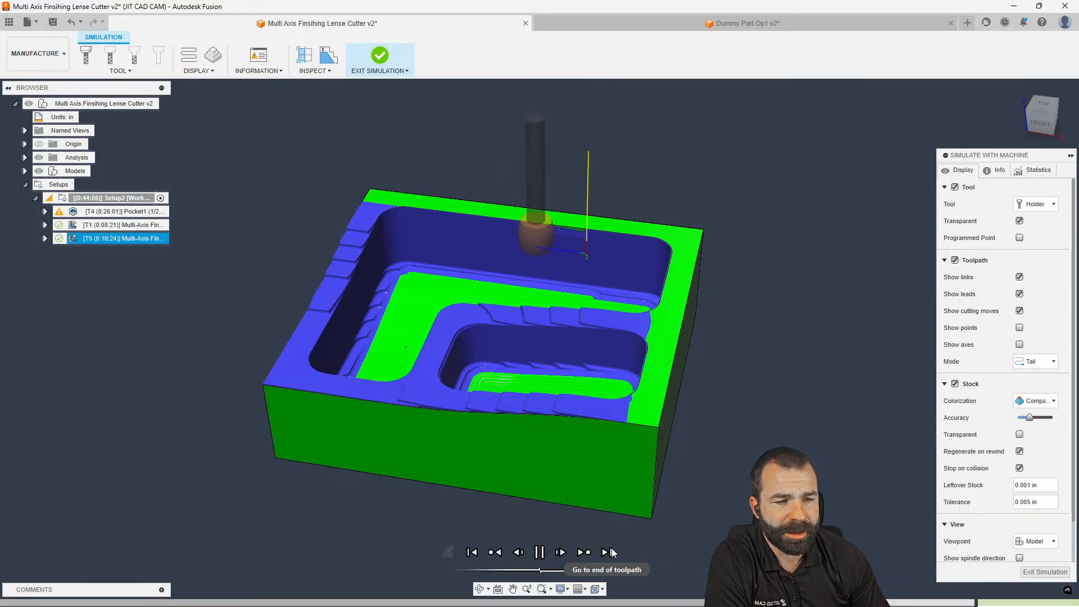
middle_click_drag(562, 506, 537, 493, "shift")
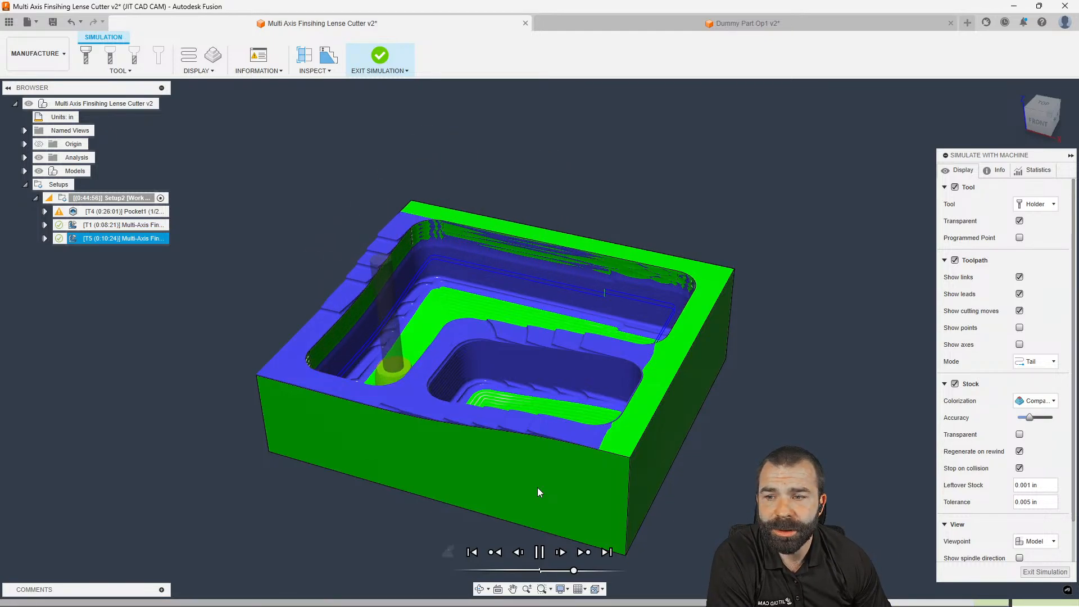
mouse_move(536, 487)
middle_mouse_down("shift")
mouse_move(562, 484)
mouse_move(537, 482)
middle_mouse_up("shift")
left_click_drag(572, 570, 580, 572)
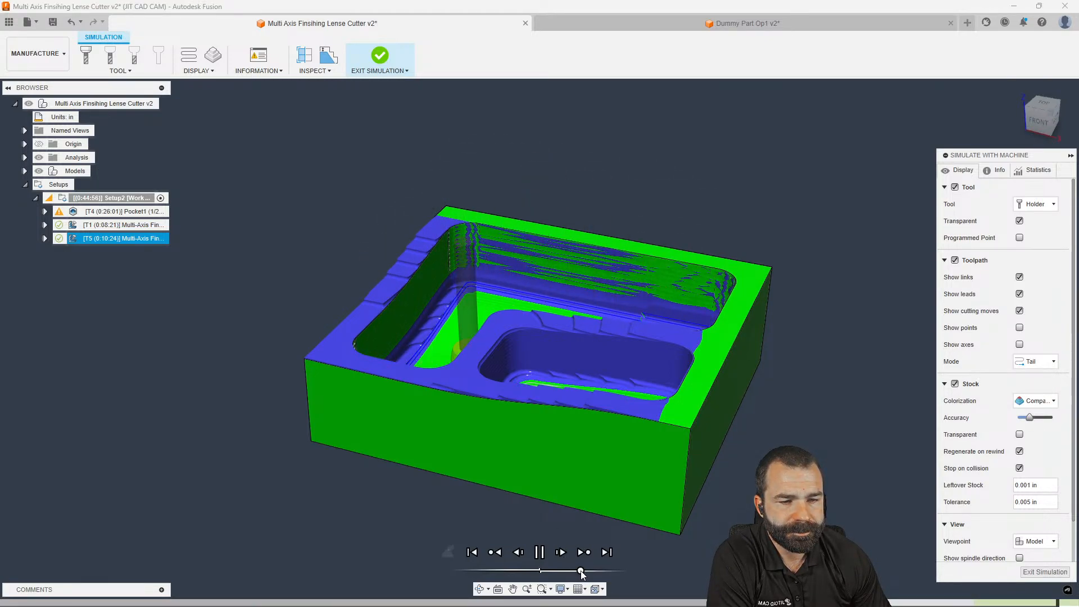
left_click_drag(580, 571, 562, 571)
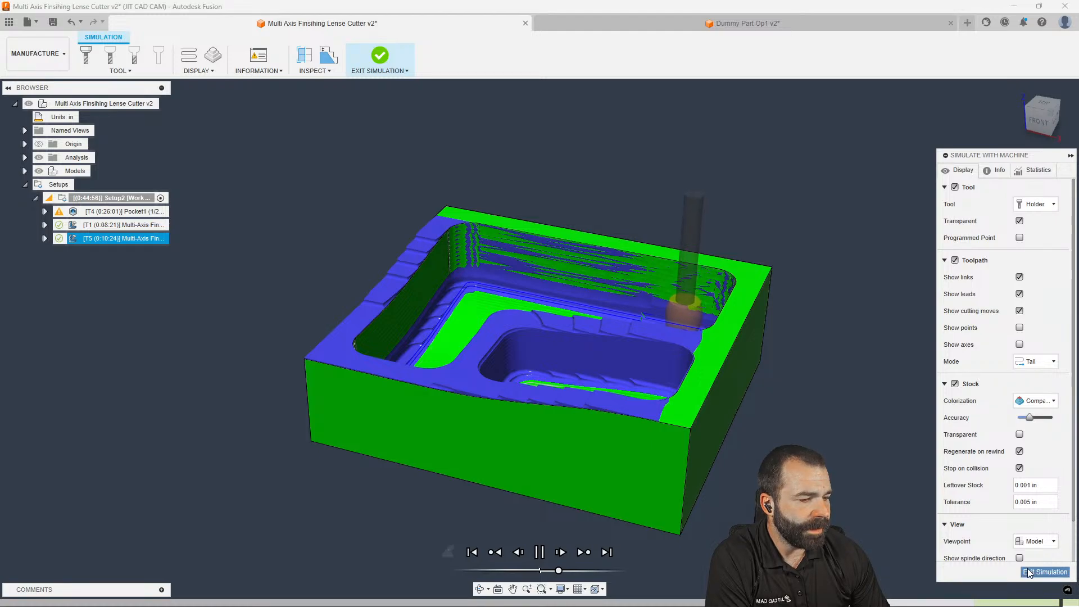
left_click(1029, 572)
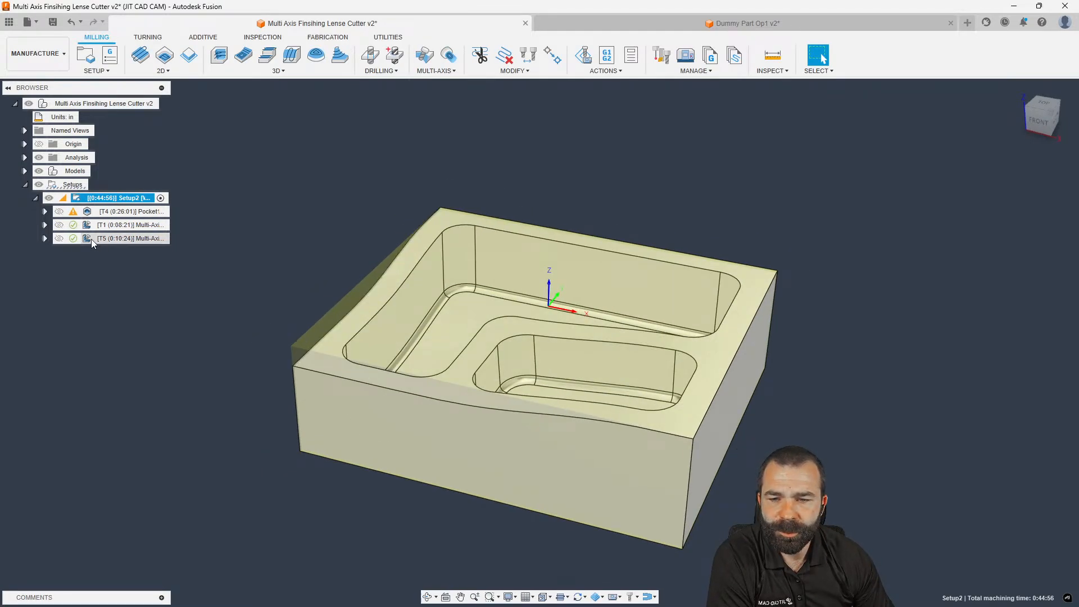
Set Multi-Axis Finishing2's tool axis Primary Mode to Lead and contact point after reviewing Linking and Passes
right_click(92, 239)
left_click(129, 8)
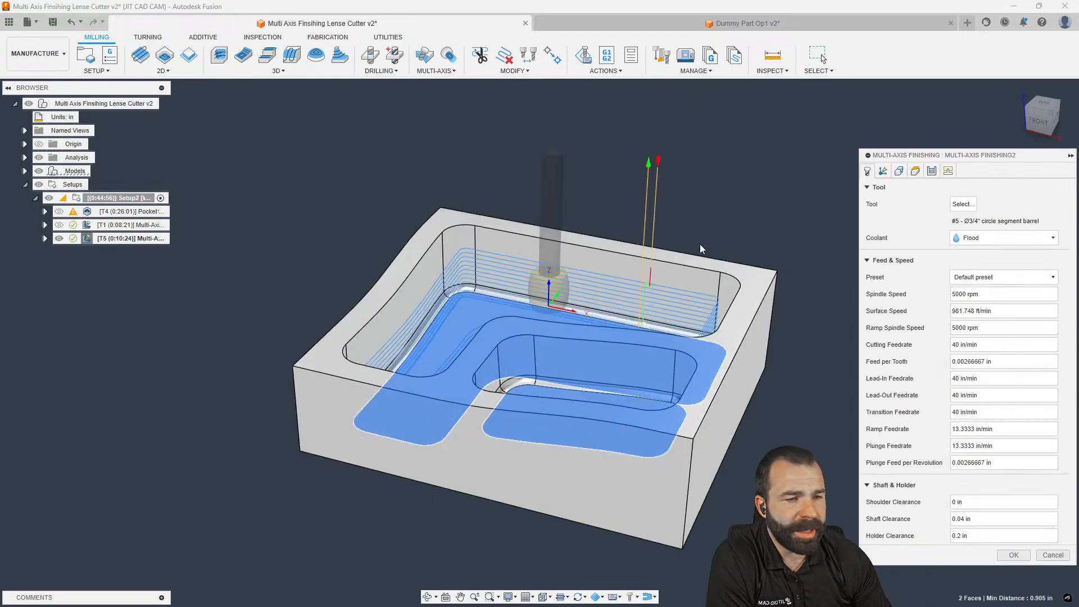
left_click(948, 172)
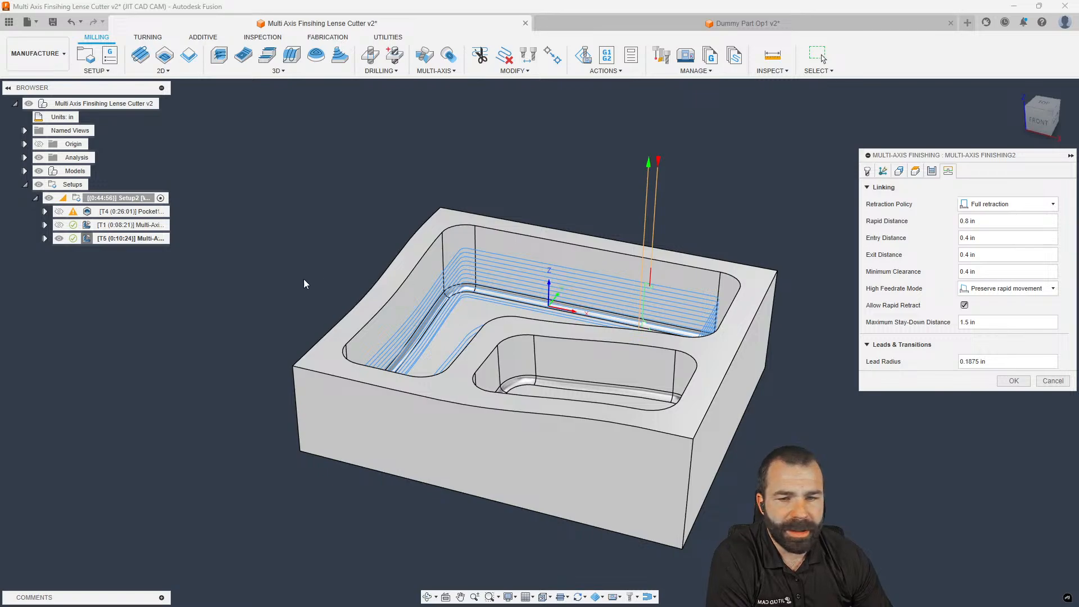
scroll(248, 276, "down", 2)
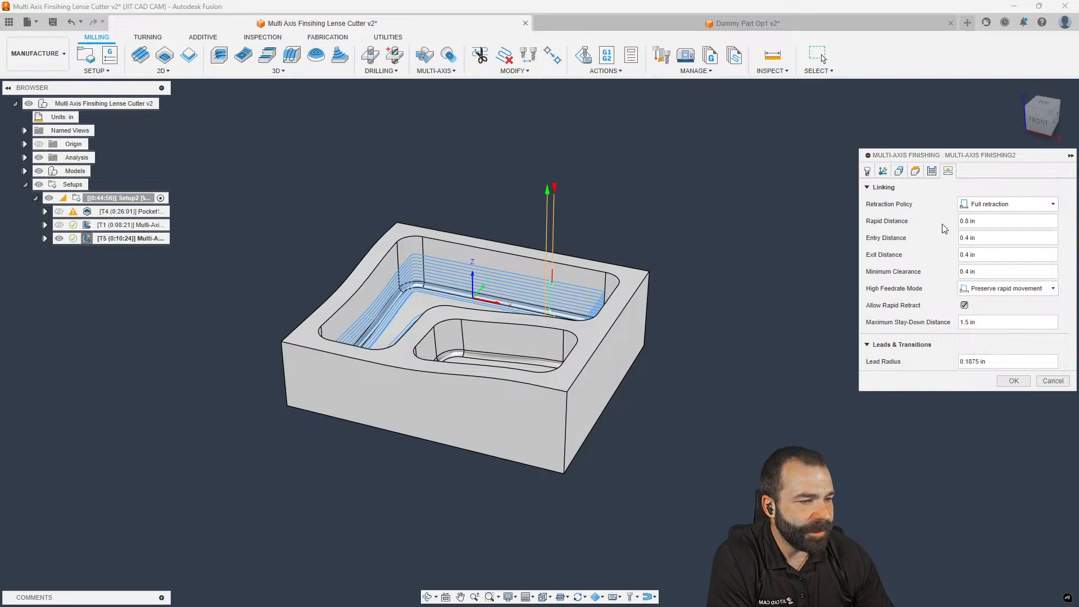
left_click(932, 171)
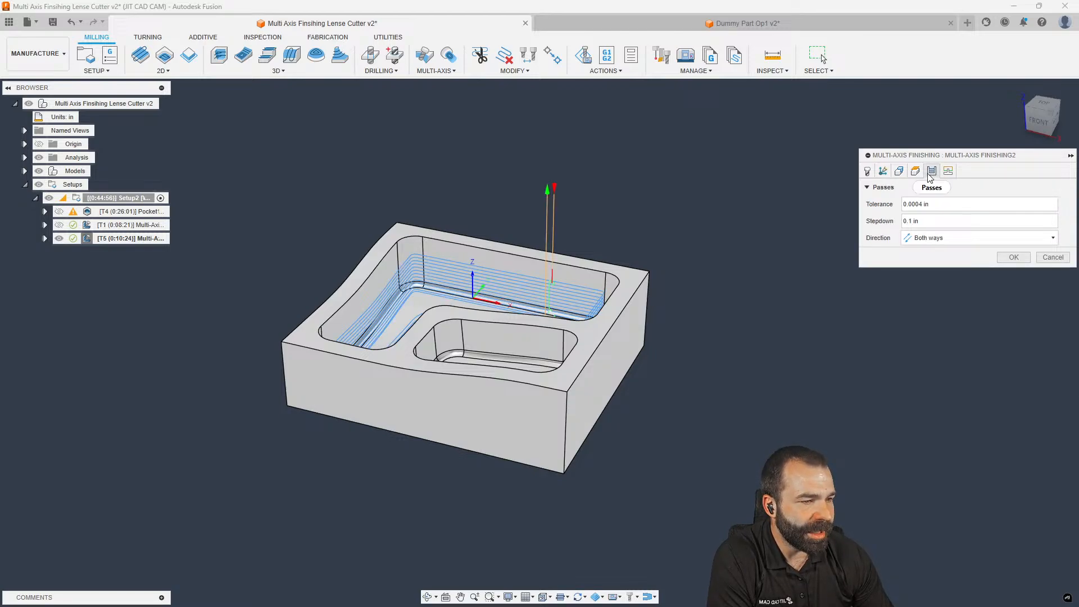
left_click(947, 171)
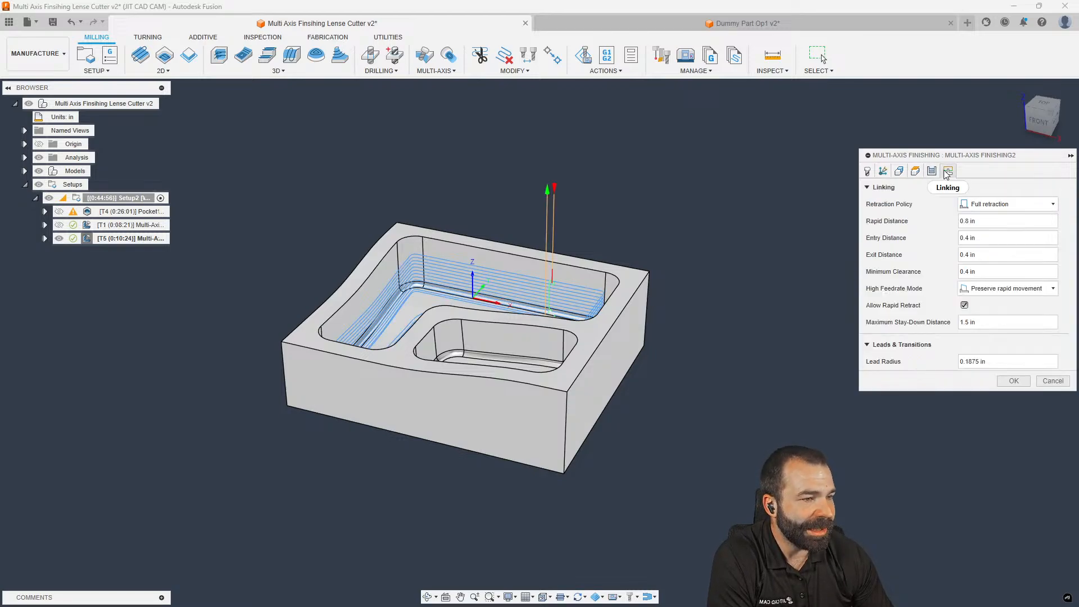
left_click(886, 170)
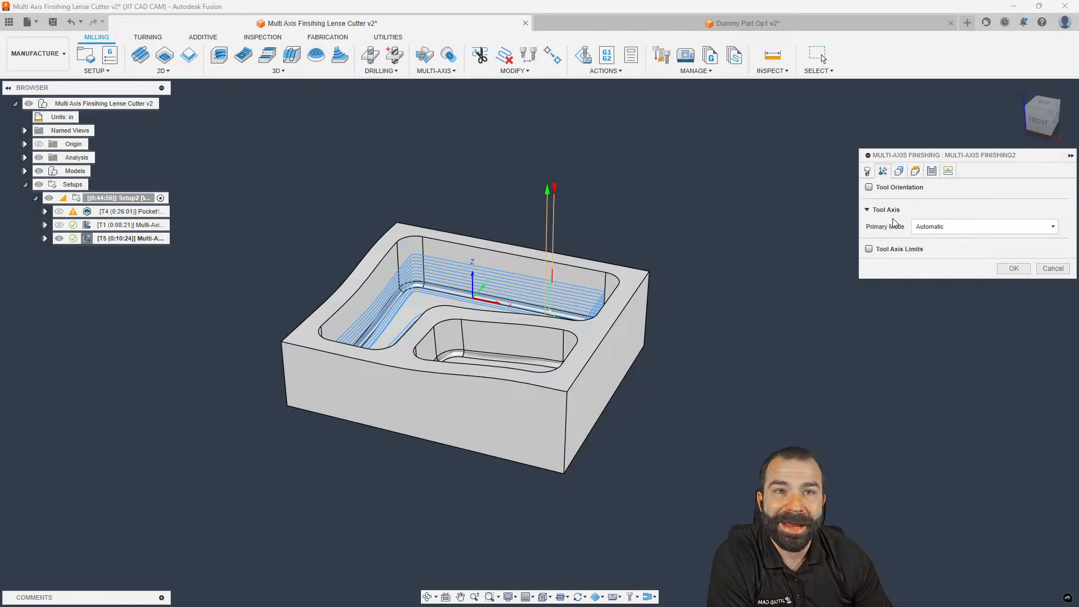
left_click(927, 227)
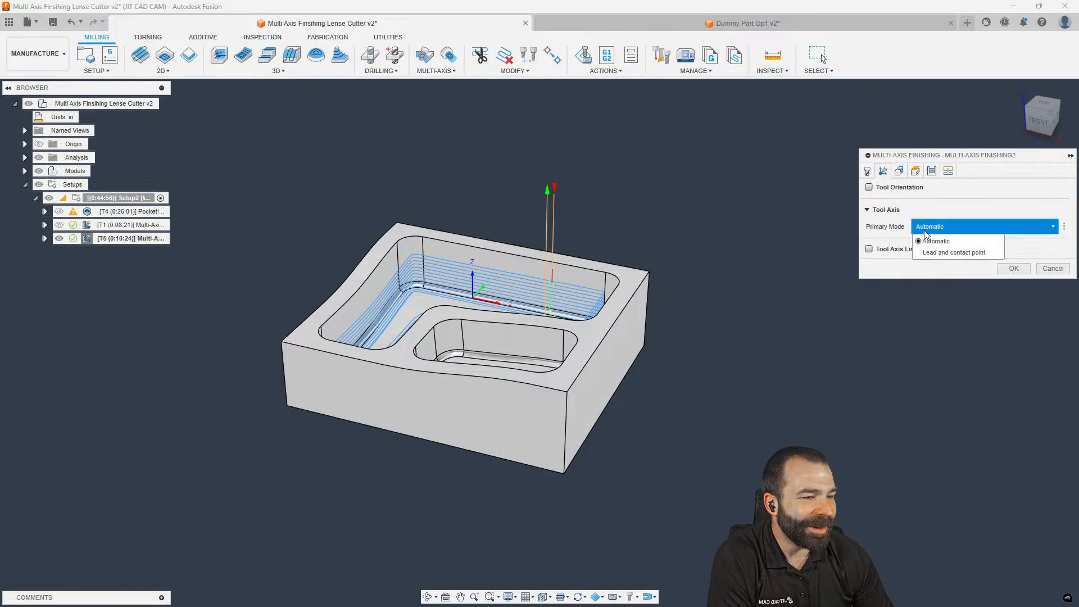
left_click(933, 258)
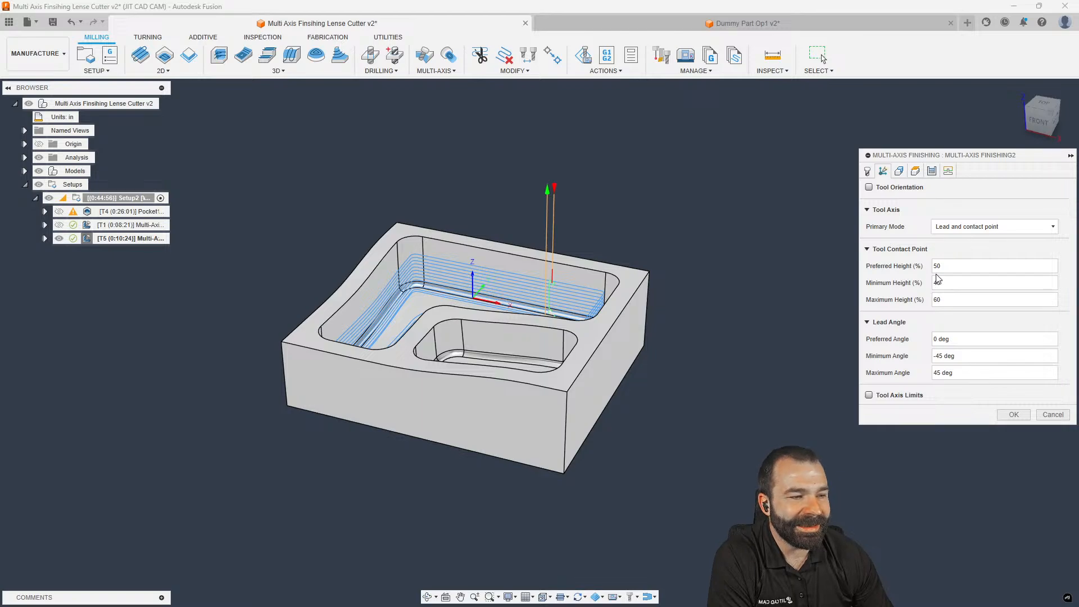
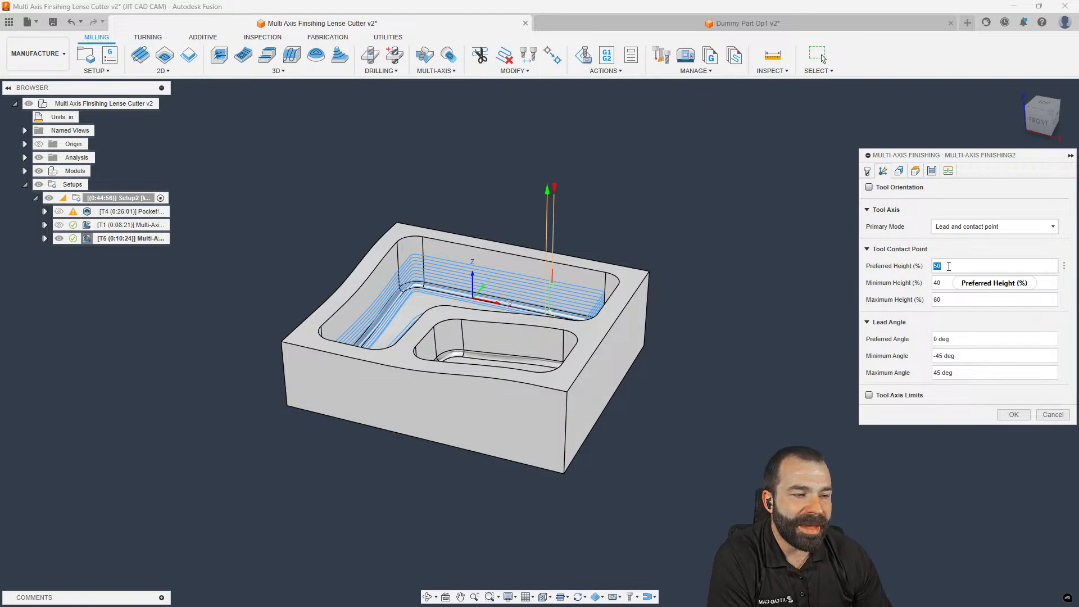
Step through the Preferred, Minimum and Maximum contact heights, then cancel Multi-Axis Finishing2 unchanged
mouse_move(948, 266)
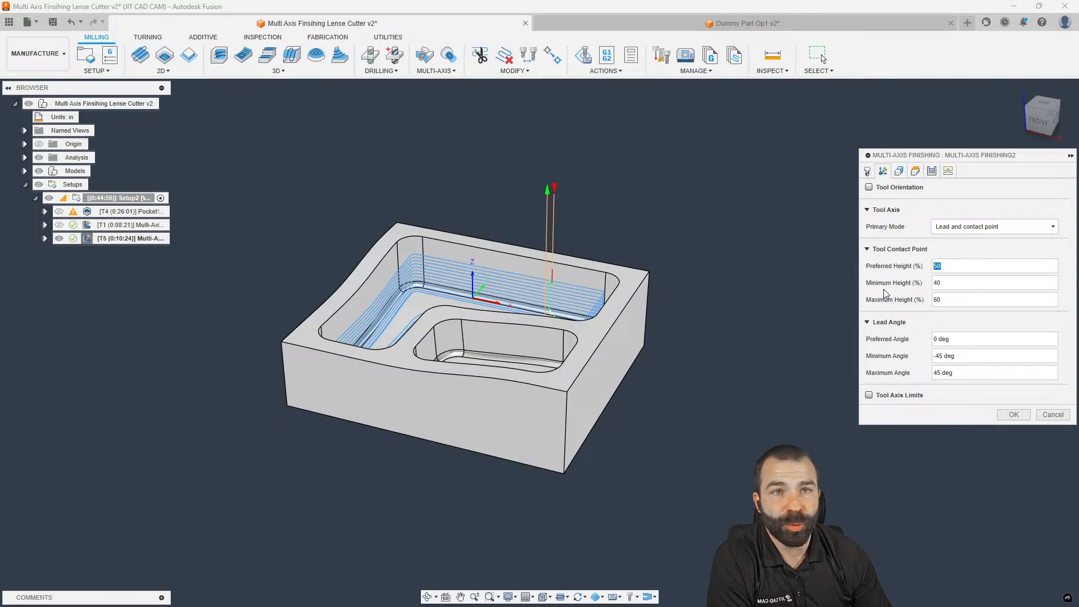
key("Tab")
key("Tab")
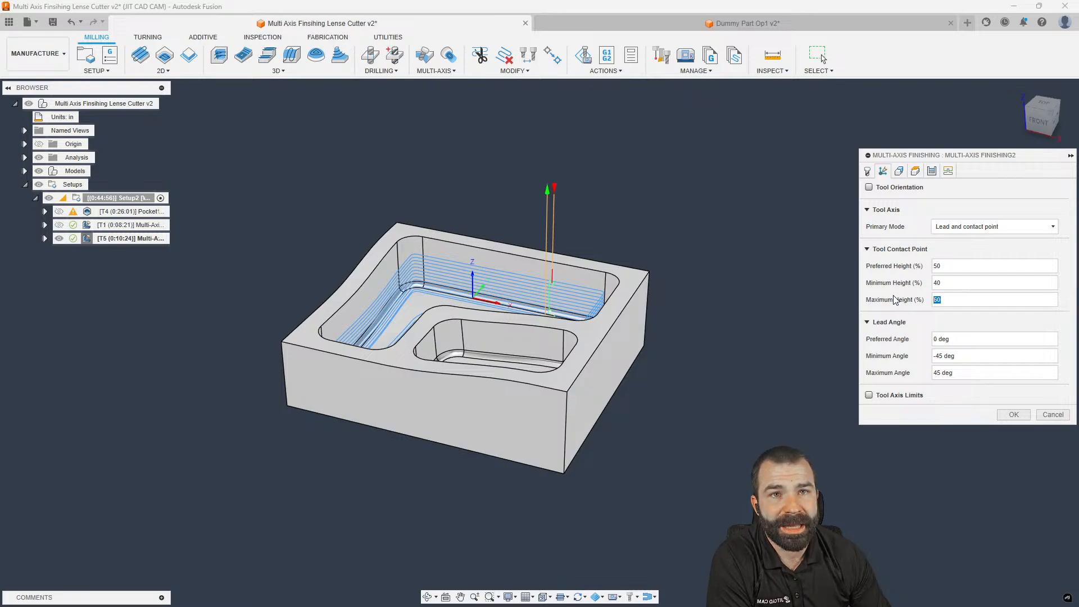
left_click(1052, 415)
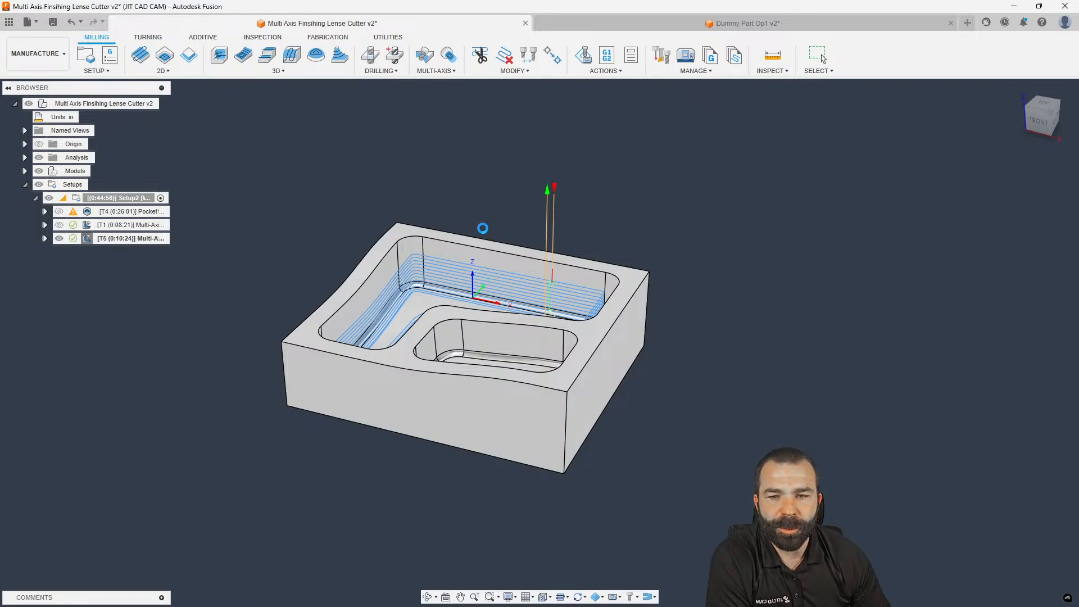
Select the pocket's corner fillet face and show the 3D strategy list with Corner's description
scroll(358, 201, "down", 2)
scroll(358, 200, "up", 2)
middle_click_drag(357, 200, 347, 227, "shift")
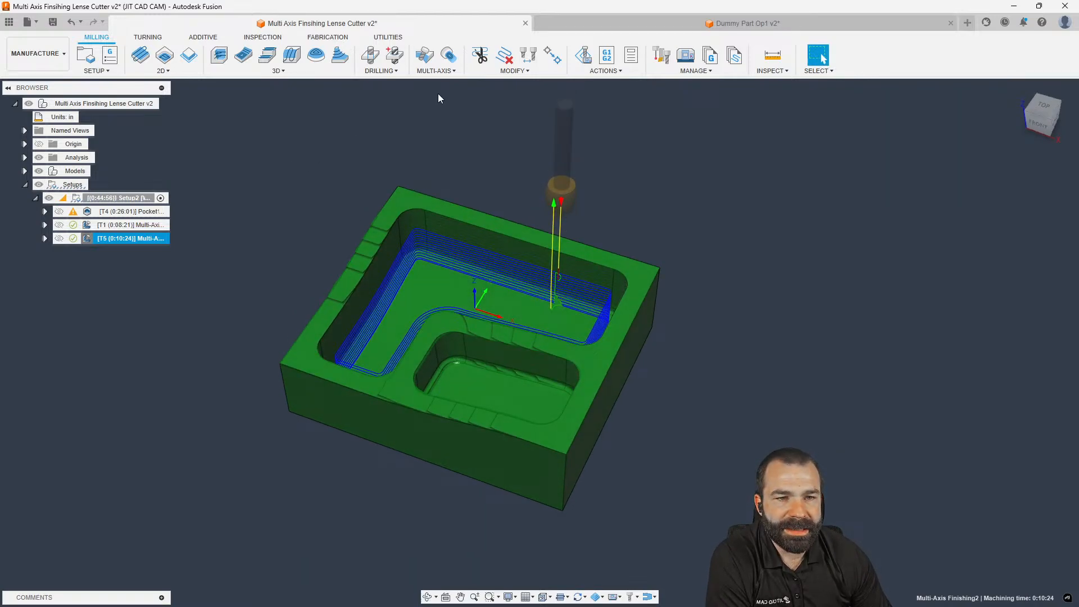
left_click(450, 72)
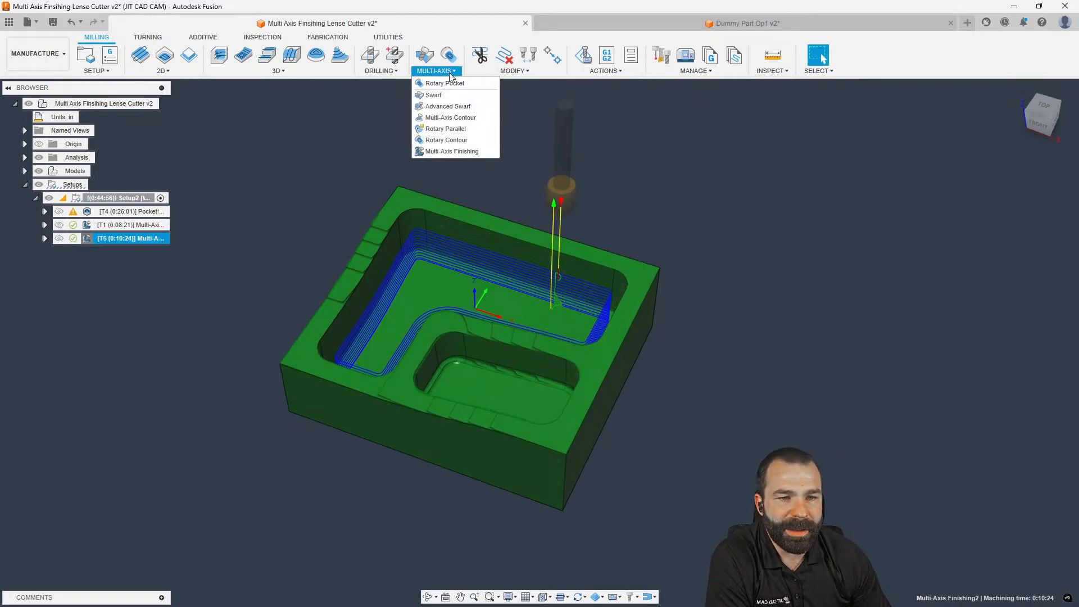
left_click(389, 158)
scroll(405, 253, "up", 5)
left_click(414, 255)
left_click(277, 71)
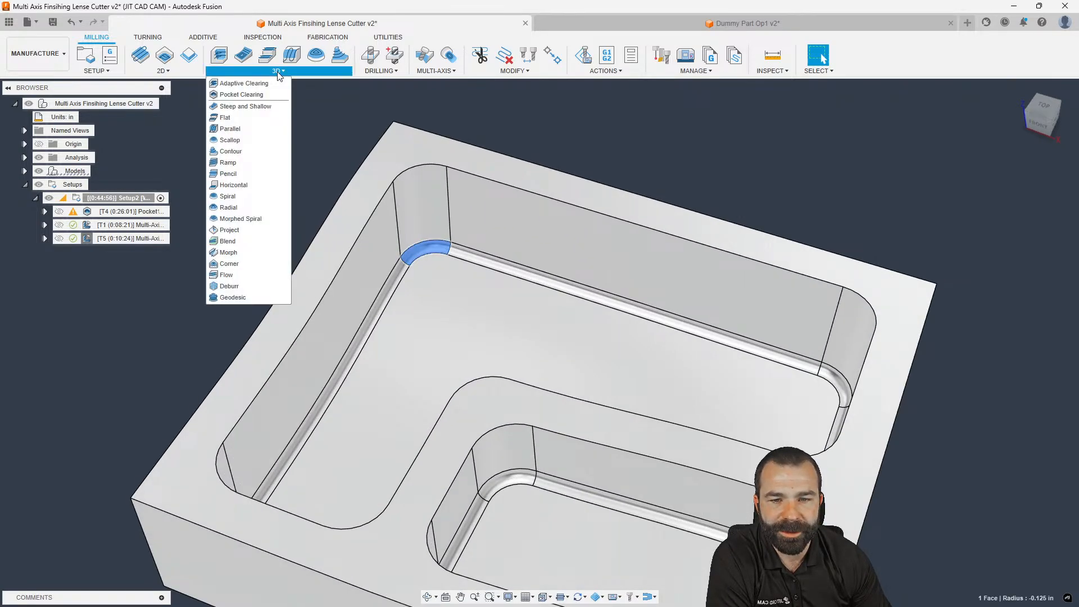
Start a 5-axis Corner operation with the 3/4" circle segment barrel as reference tool
left_click(240, 265)
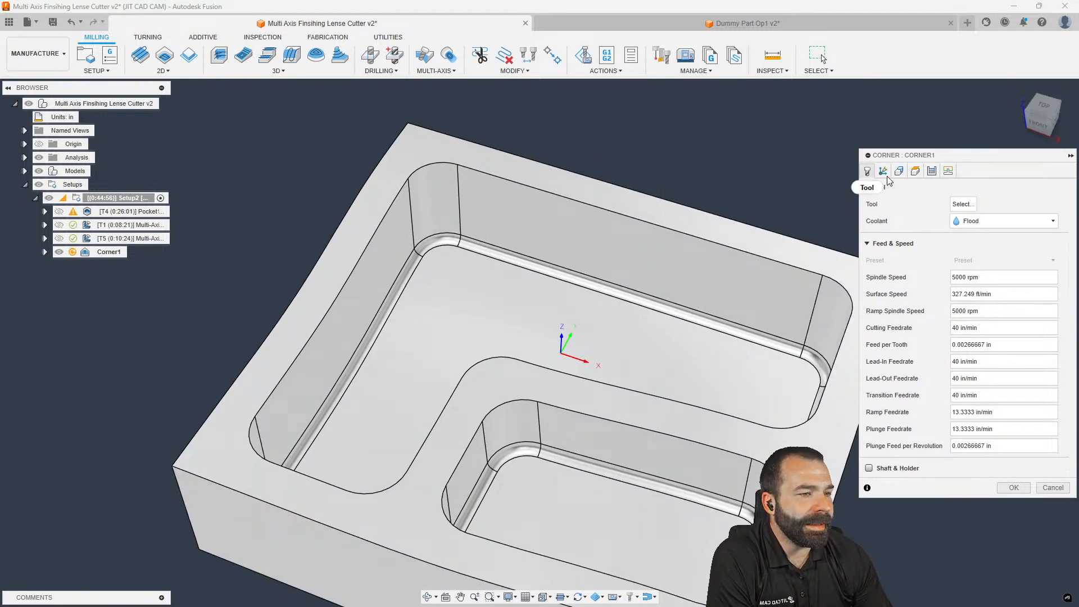
left_click(884, 172)
scroll(695, 202, "down", 1)
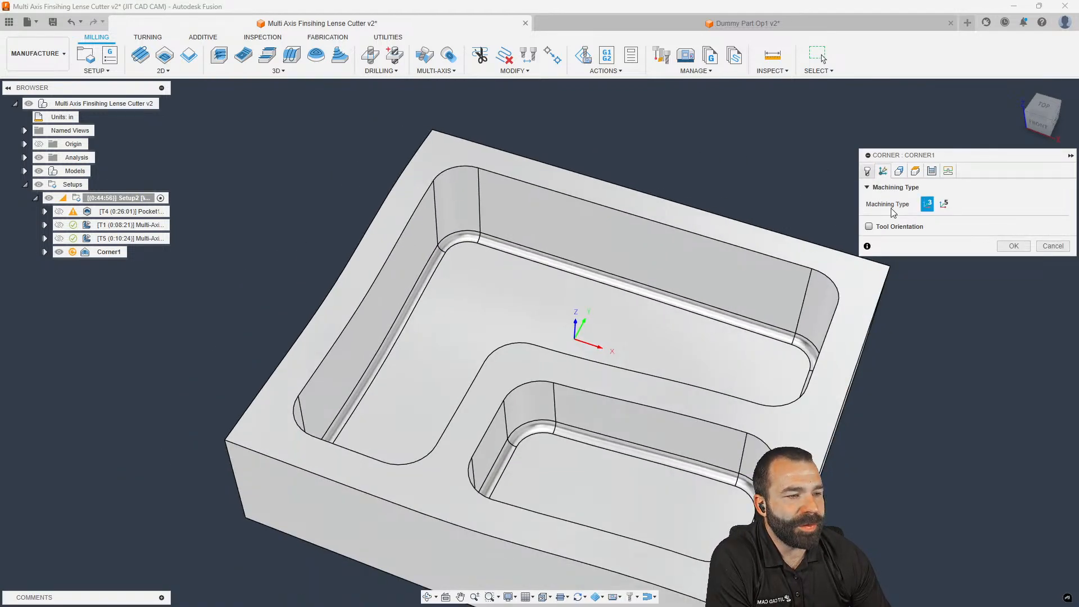
left_click(945, 204)
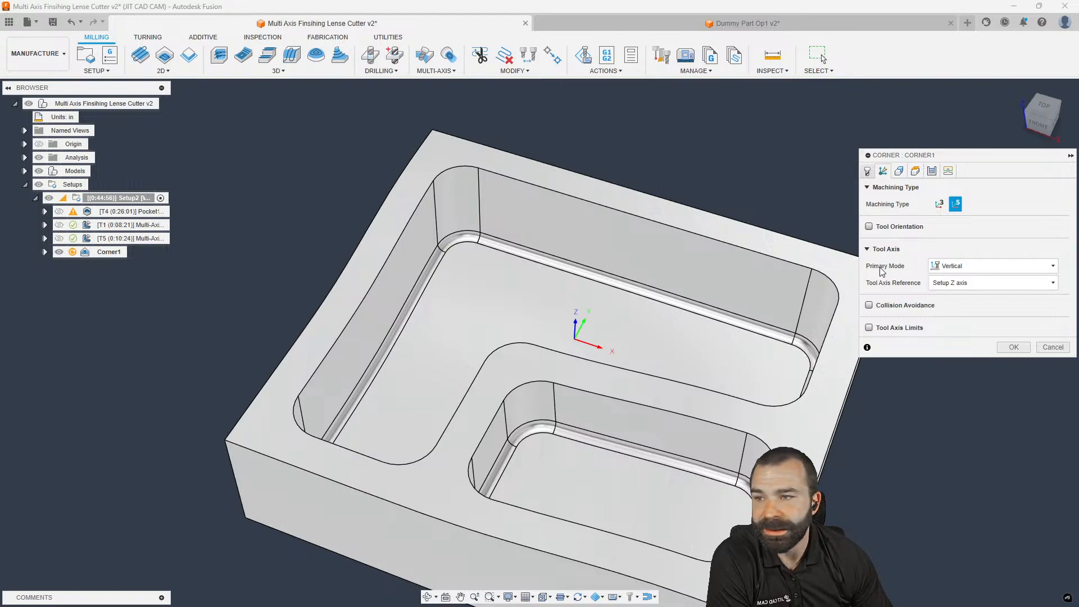
left_click(899, 171)
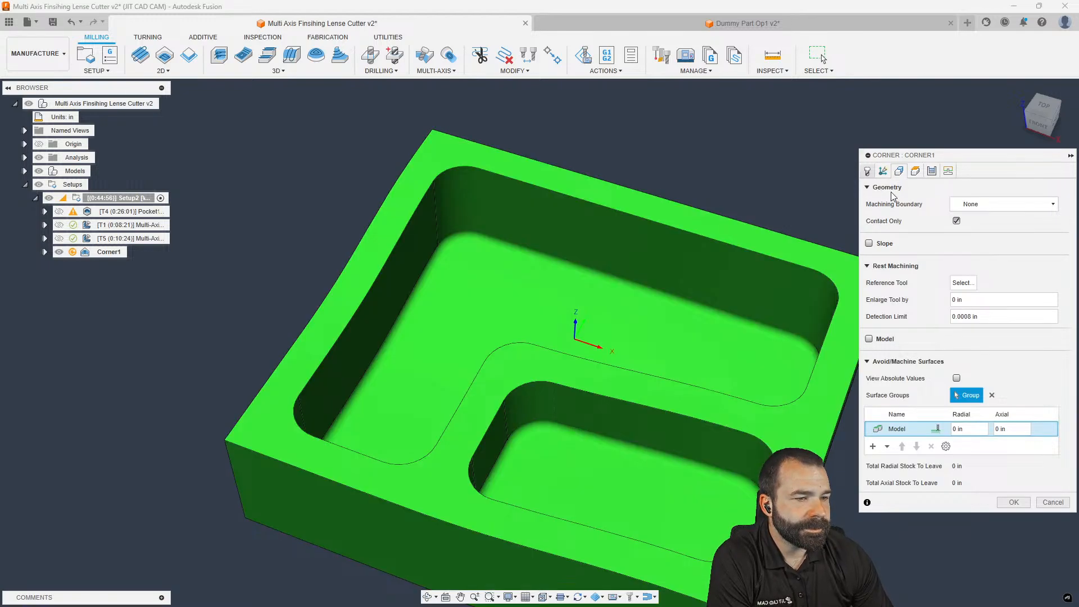
left_click(961, 283)
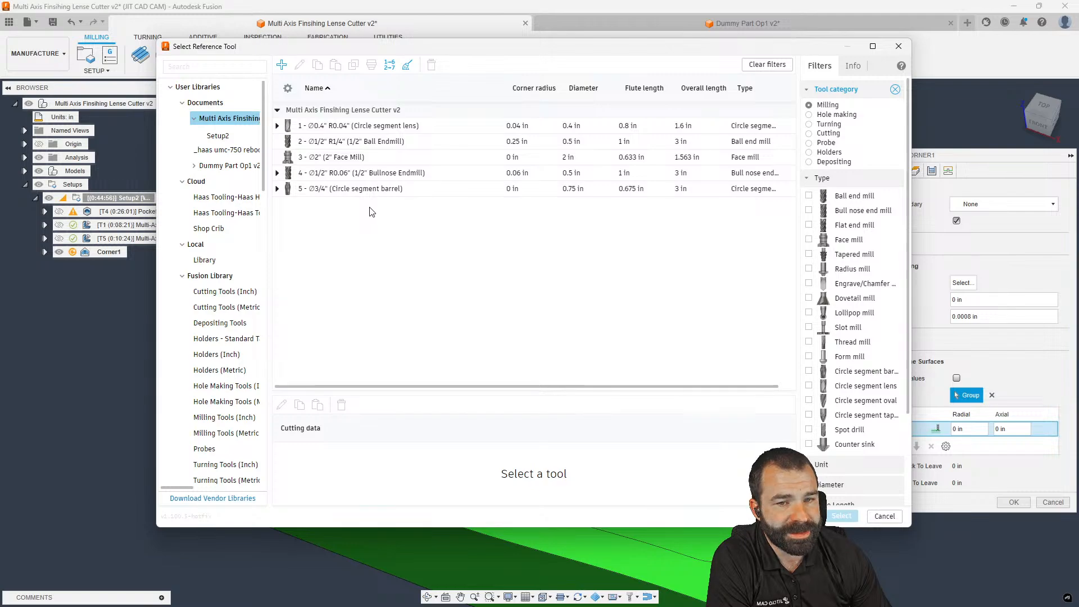
left_click(367, 191)
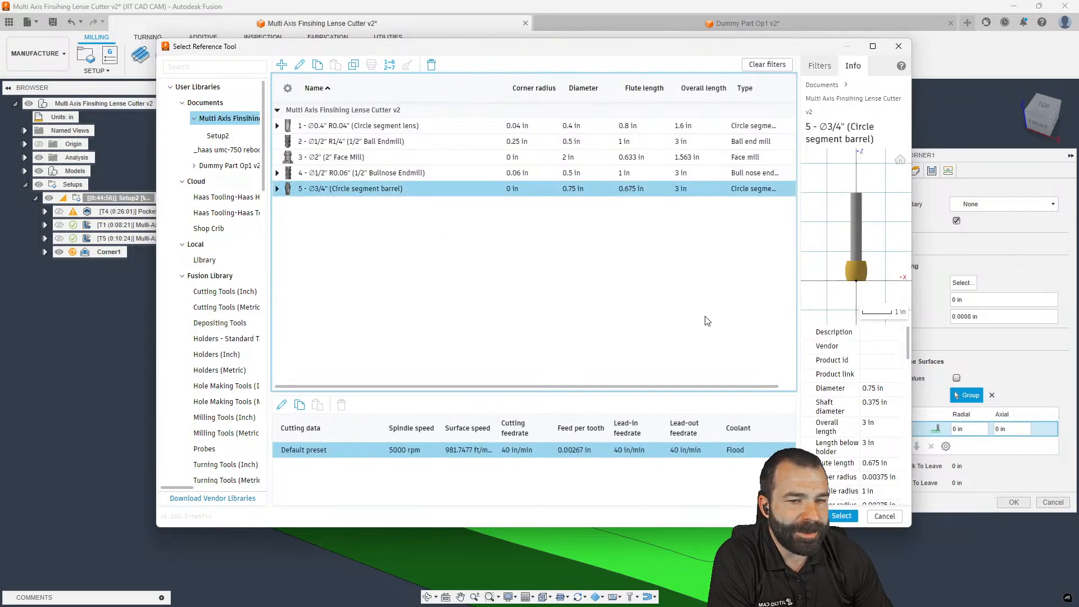
left_click(841, 515)
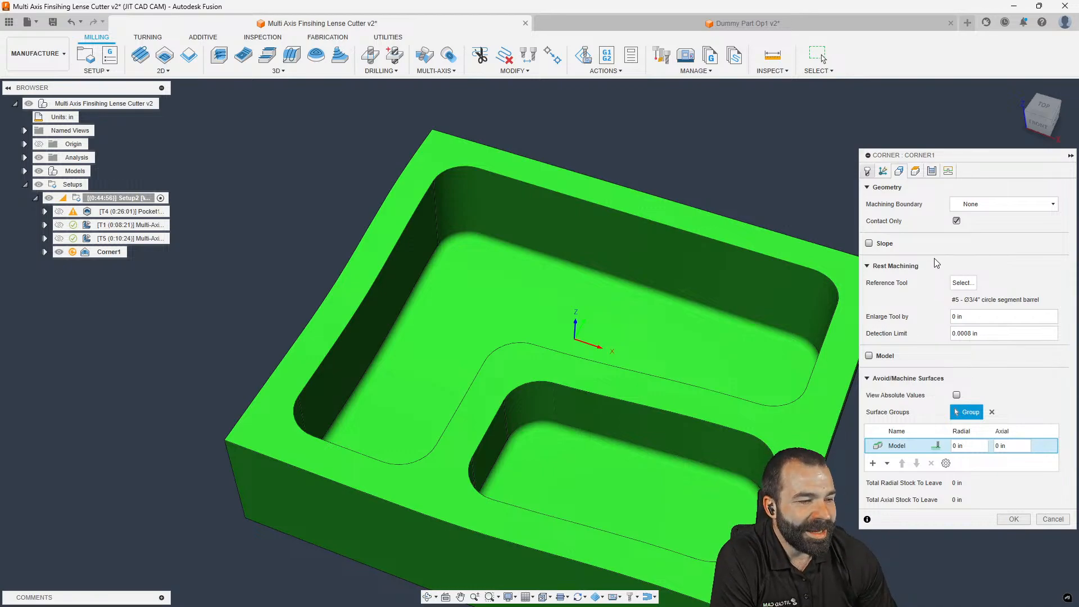
Bound machining by two selected pocket edge chains with Contact Point Boundary on, and click OK
scroll(542, 268, "down", 2)
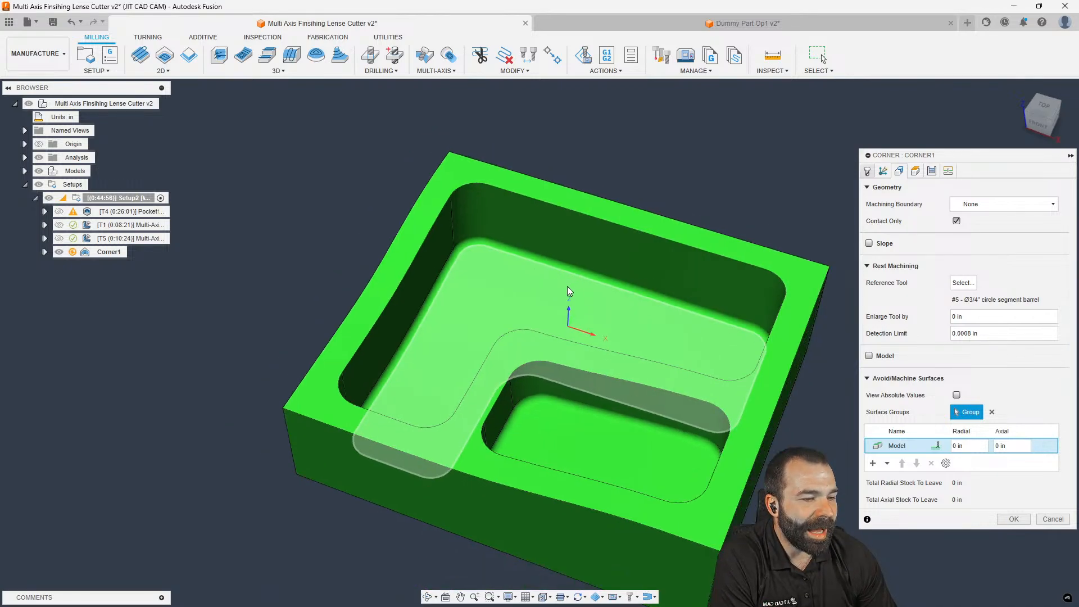
left_click(969, 204)
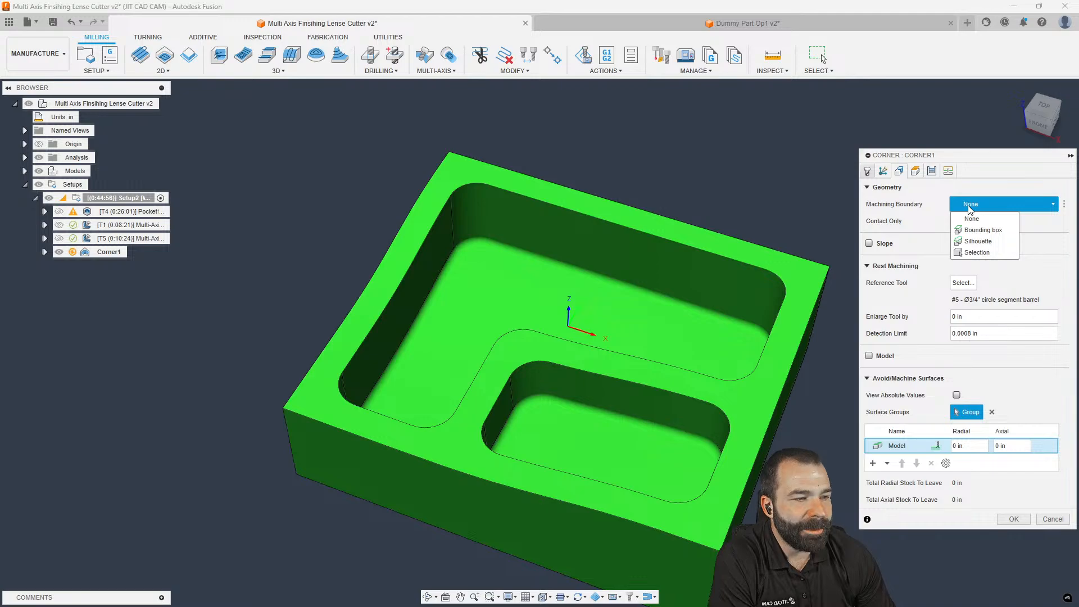
left_click(976, 253)
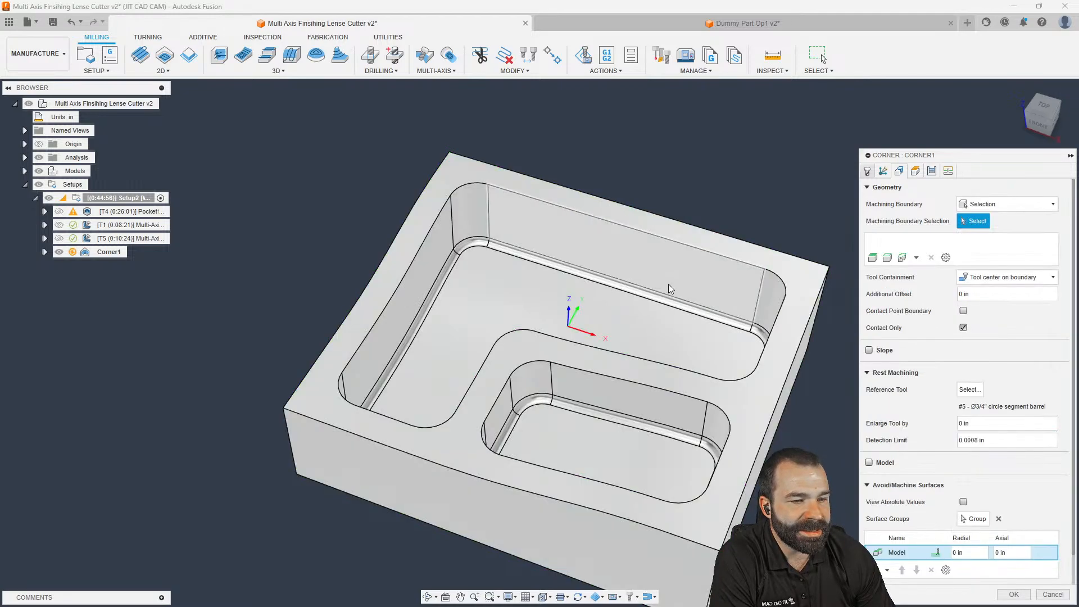
left_click(551, 267)
left_click(552, 271)
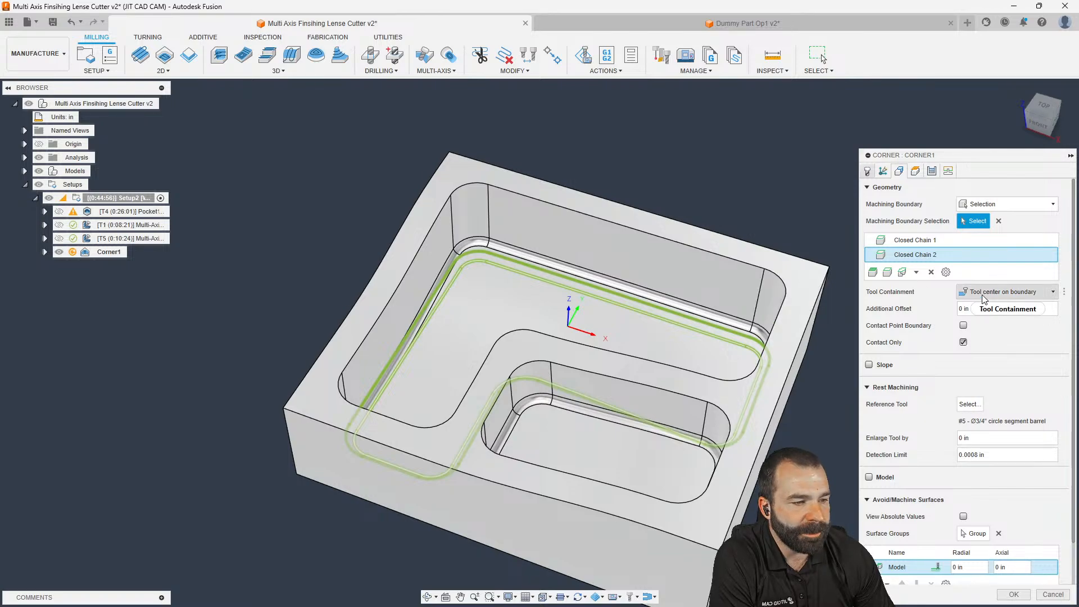
left_click(964, 325)
scroll(950, 366, "down", 1)
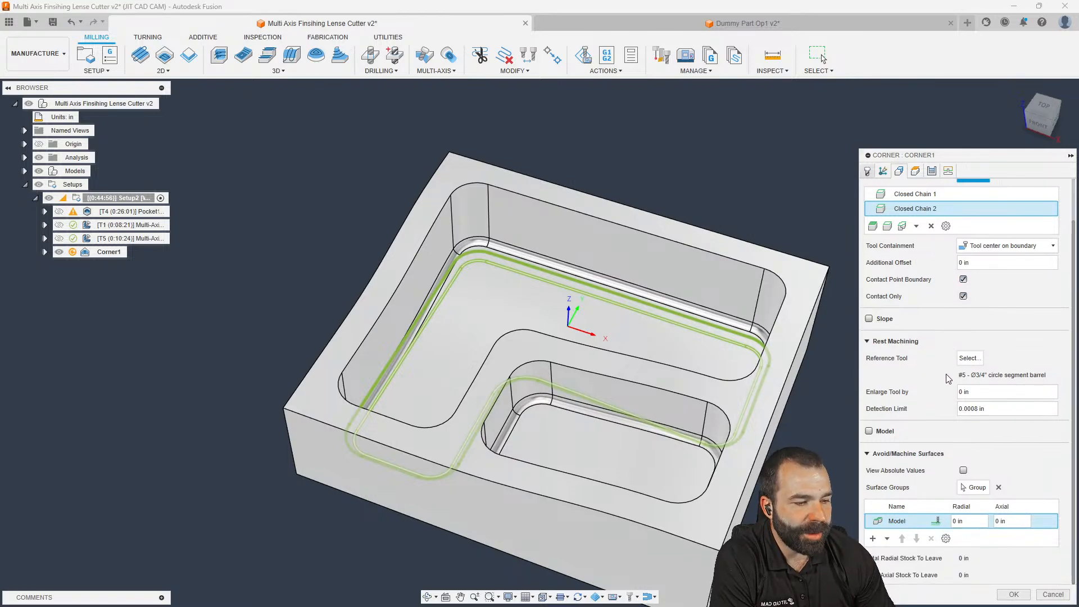
left_click(1011, 595)
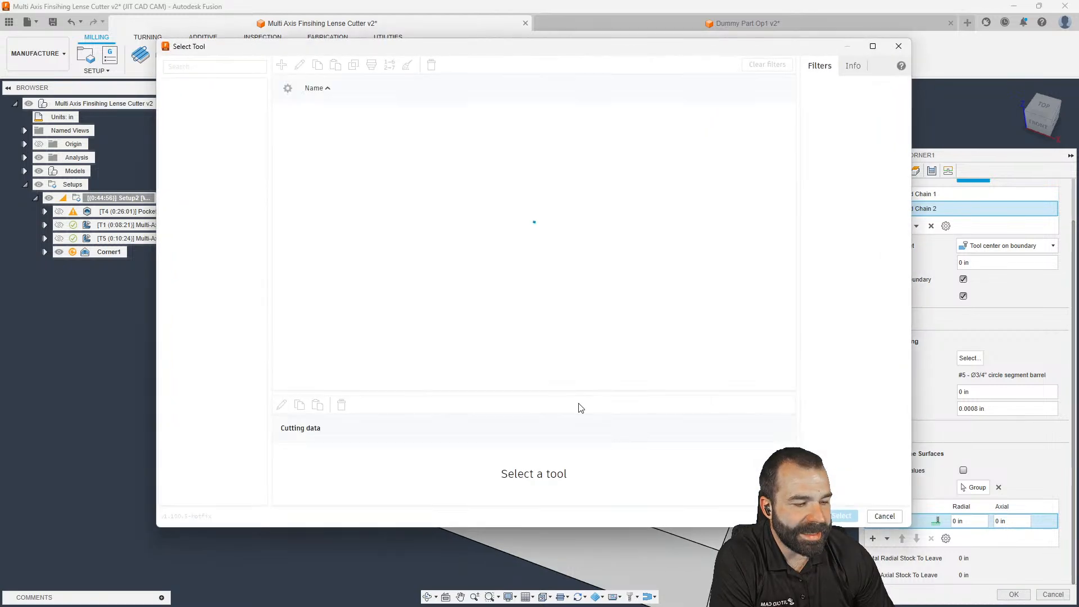
Give the 1/2" Ball Endmill a 3 in length below holder and assign it to Corner1
left_click(334, 142)
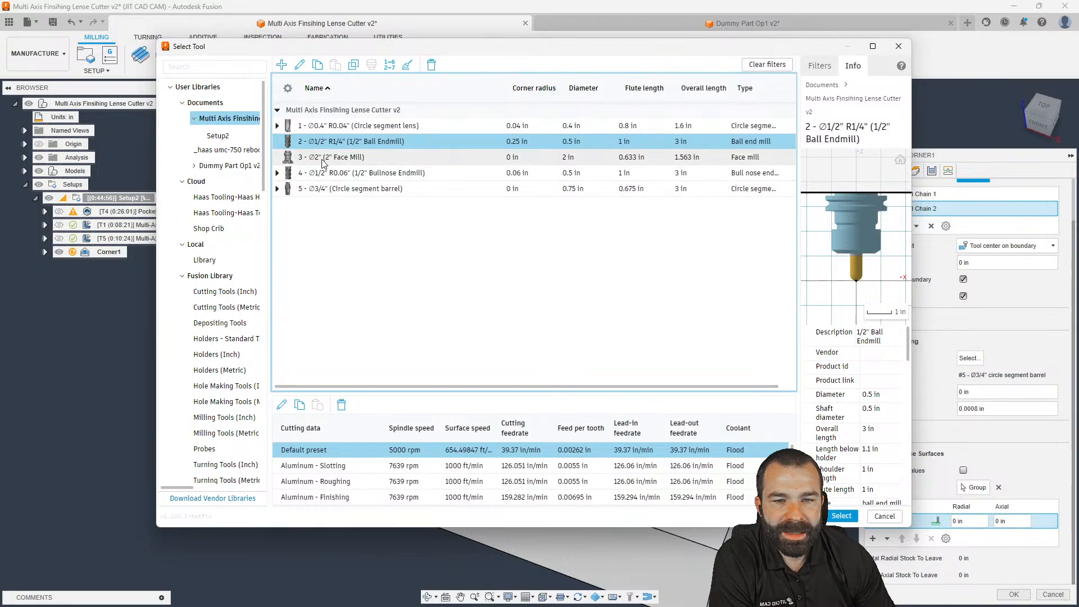
right_click(321, 141)
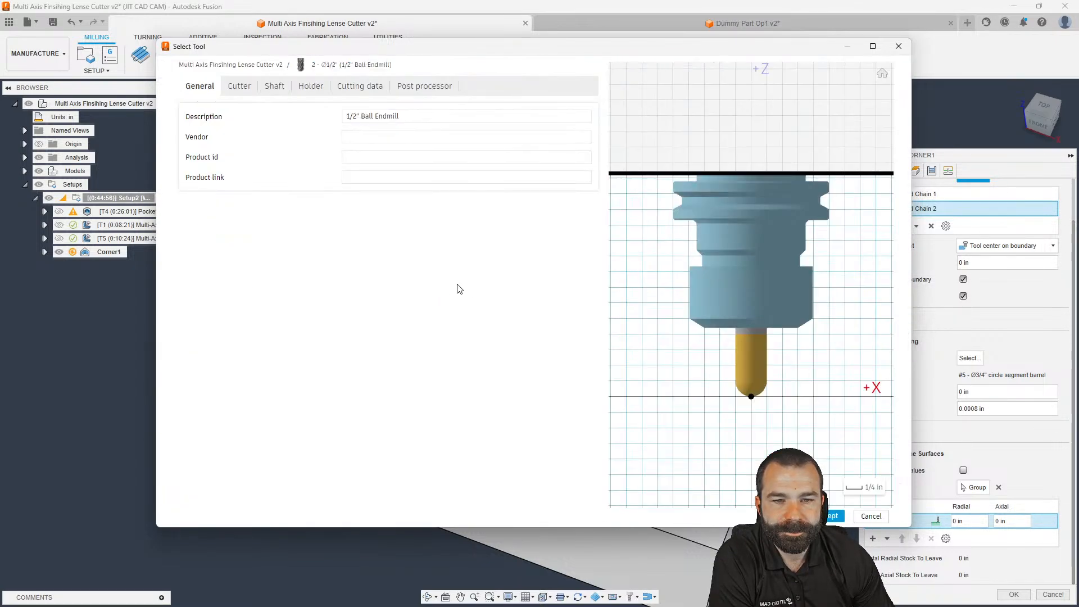
left_click(239, 87)
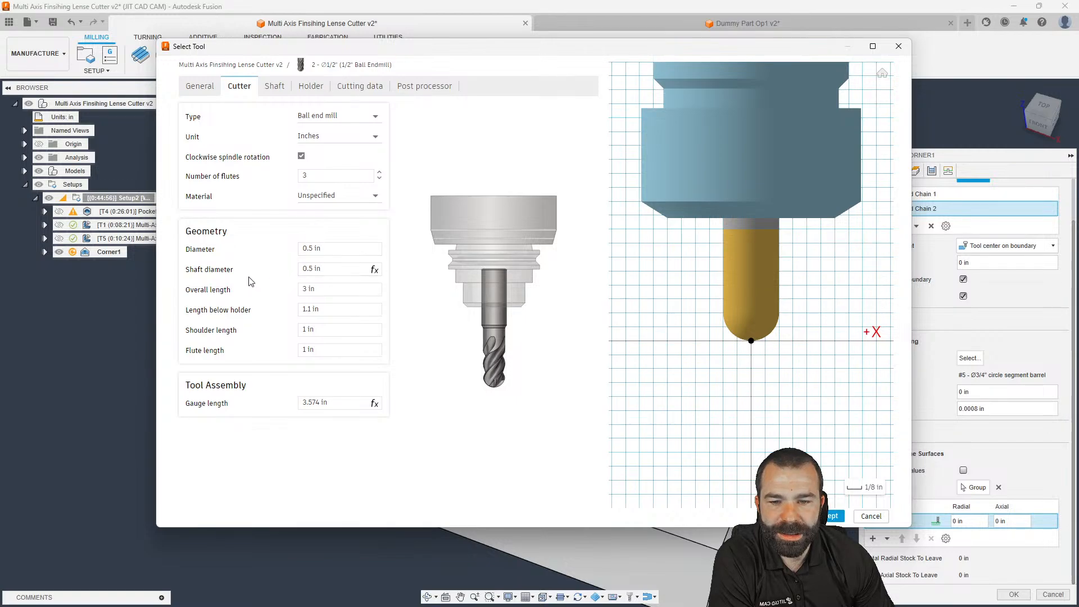
left_click(338, 312)
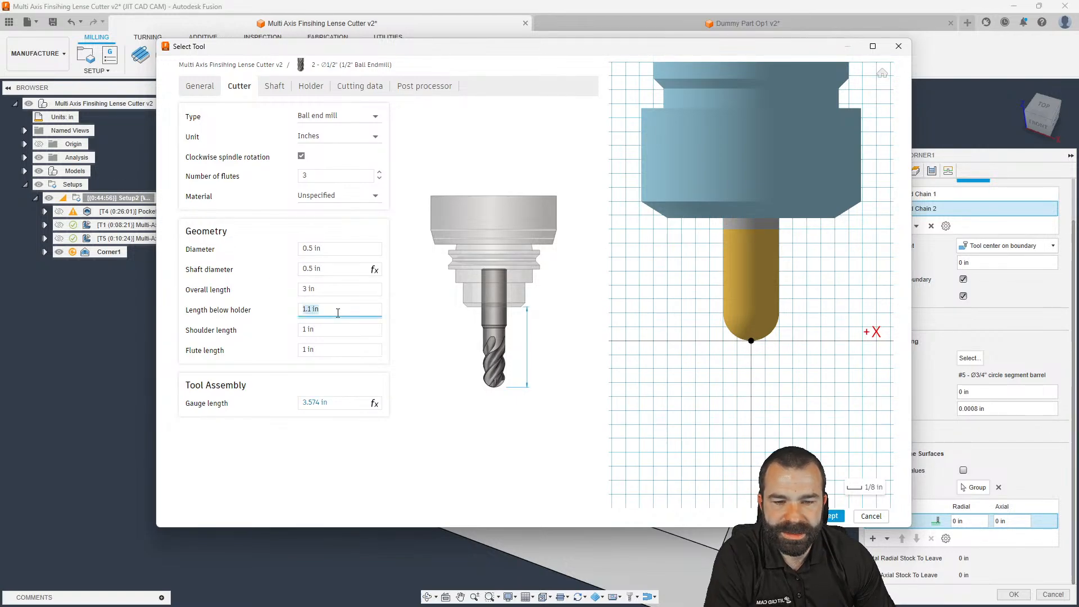
type("3")
key("Tab")
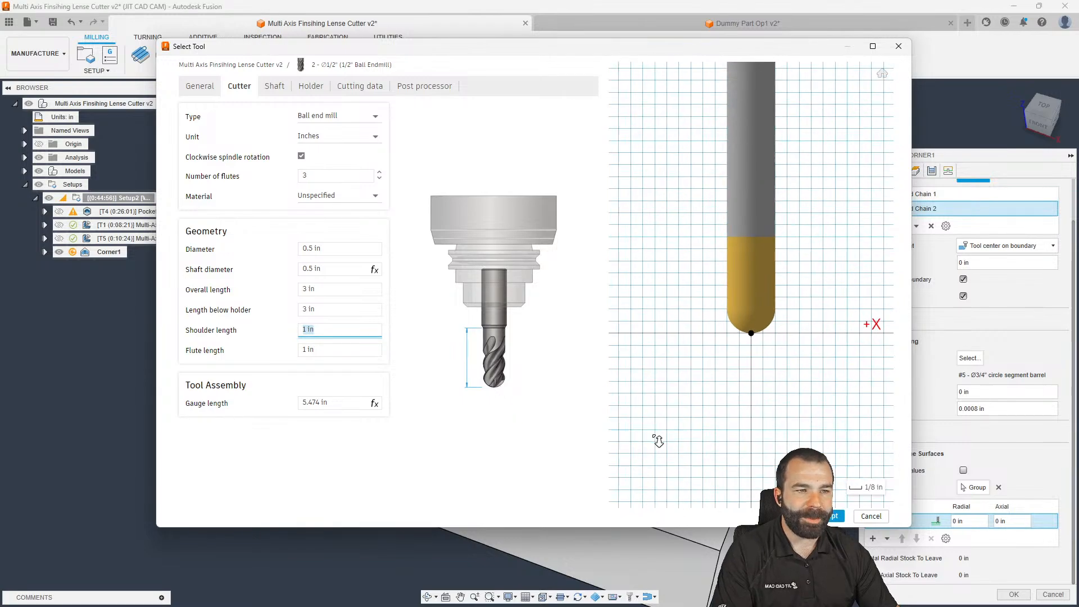
scroll(749, 352, "down", 2)
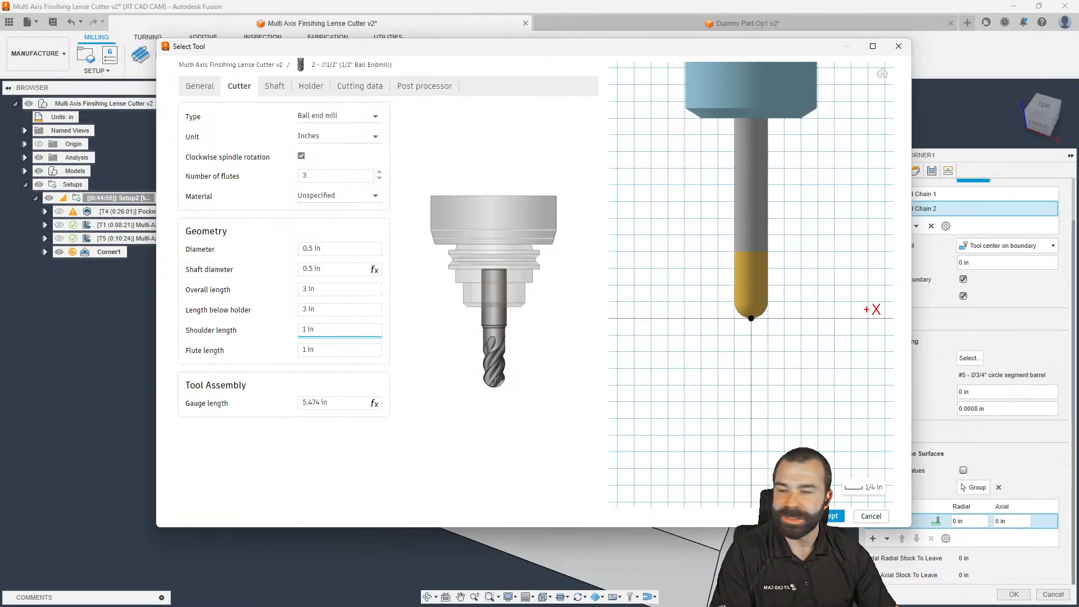
left_click(836, 516)
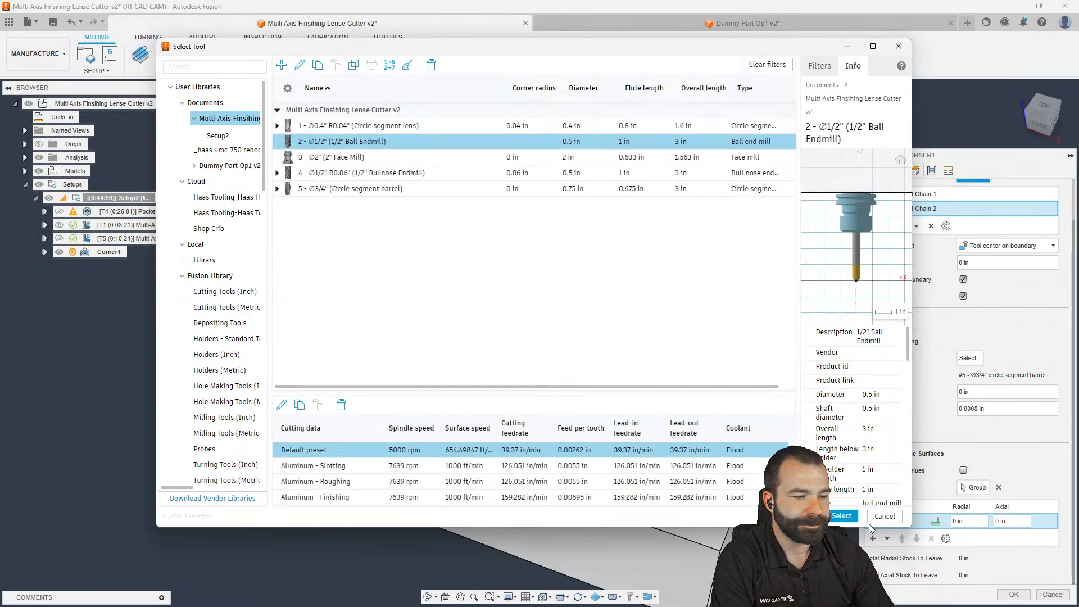
left_click(841, 516)
key("Return")
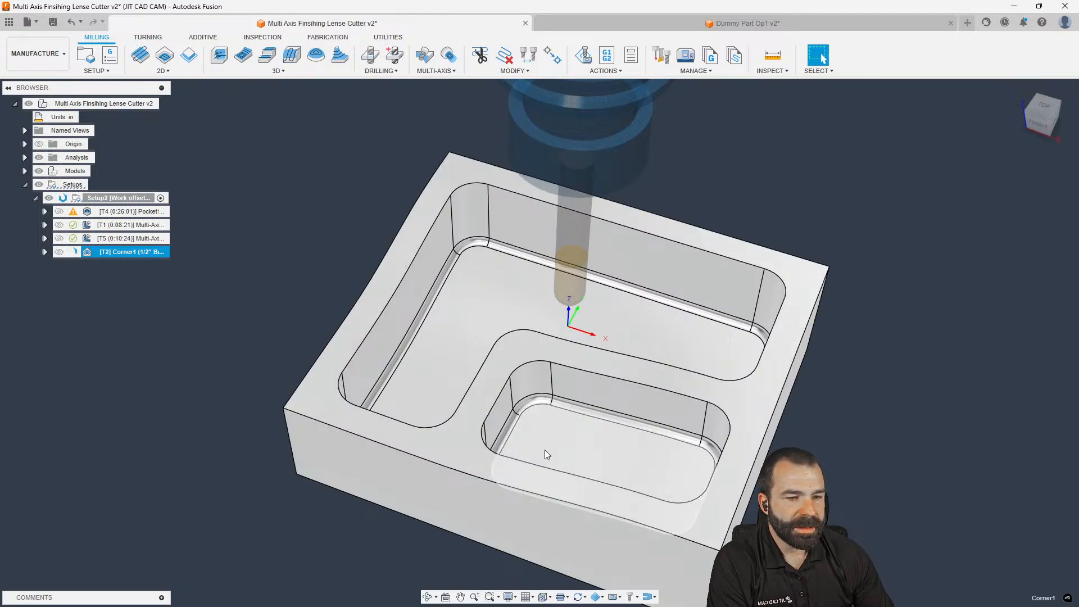
Reopen Corner1 and set the rest-machining Enlarge Tool by value to 0.2 in, regenerating it
scroll(383, 393, "down", 2)
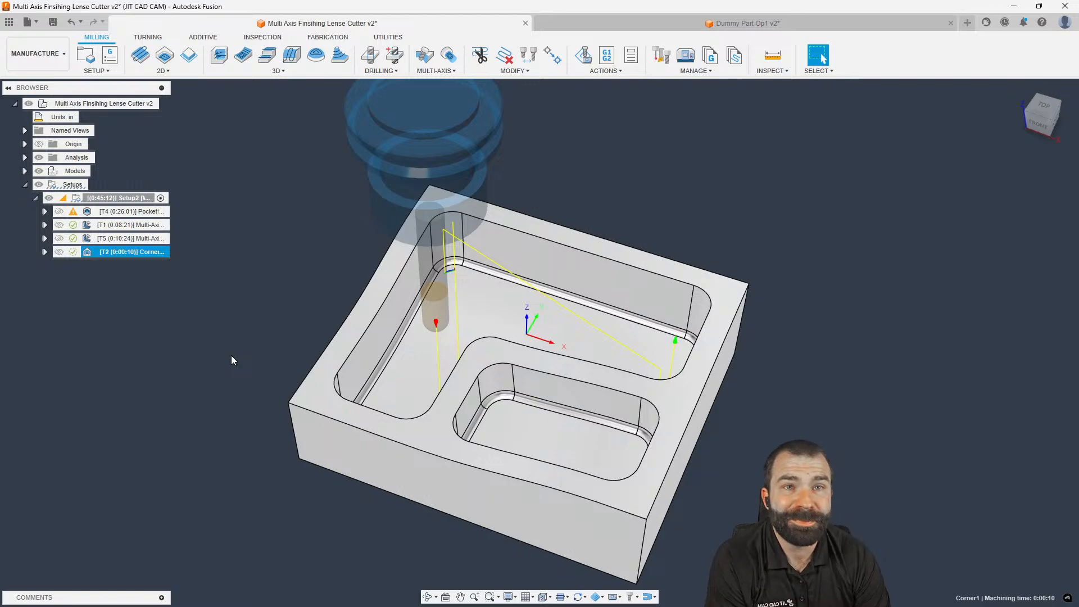
middle_click_drag(362, 226, 450, 197, "shift")
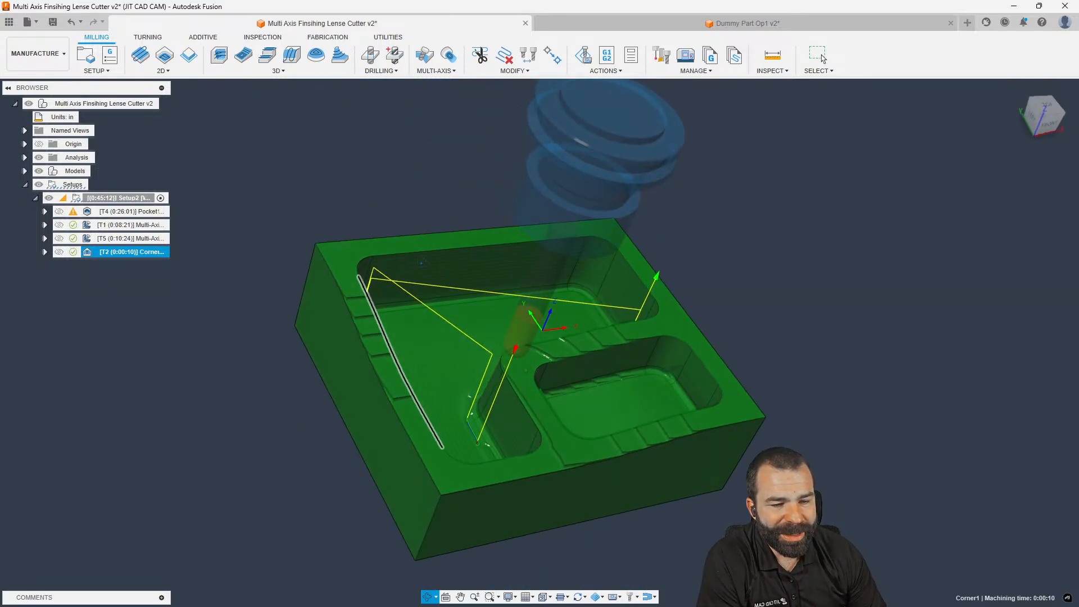
scroll(471, 426, "up", 5)
scroll(472, 421, "down", 8)
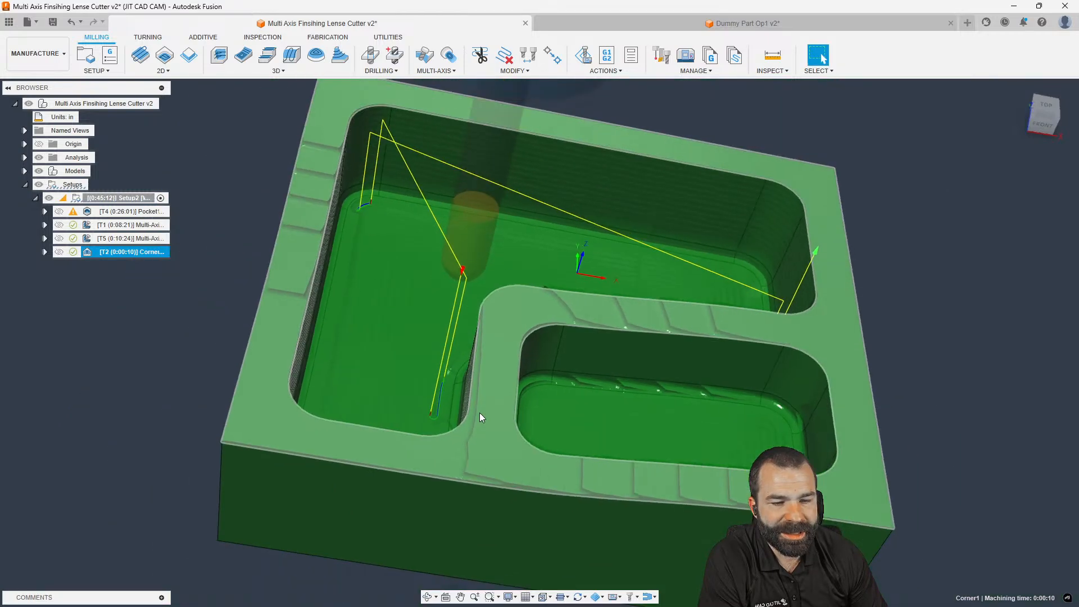
double_click(96, 253)
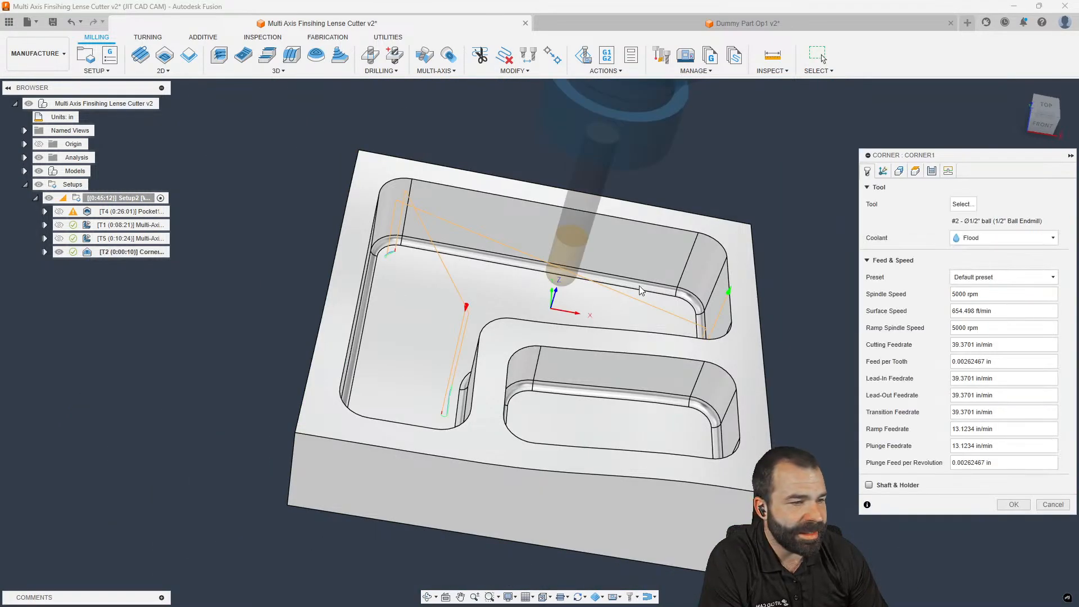
left_click(882, 171)
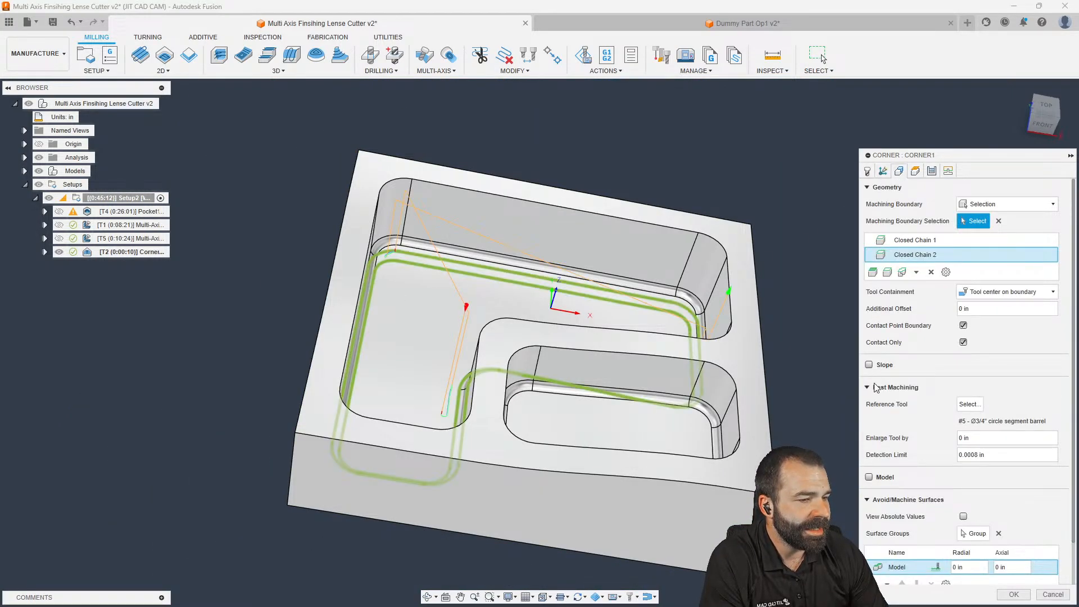
left_click(970, 404)
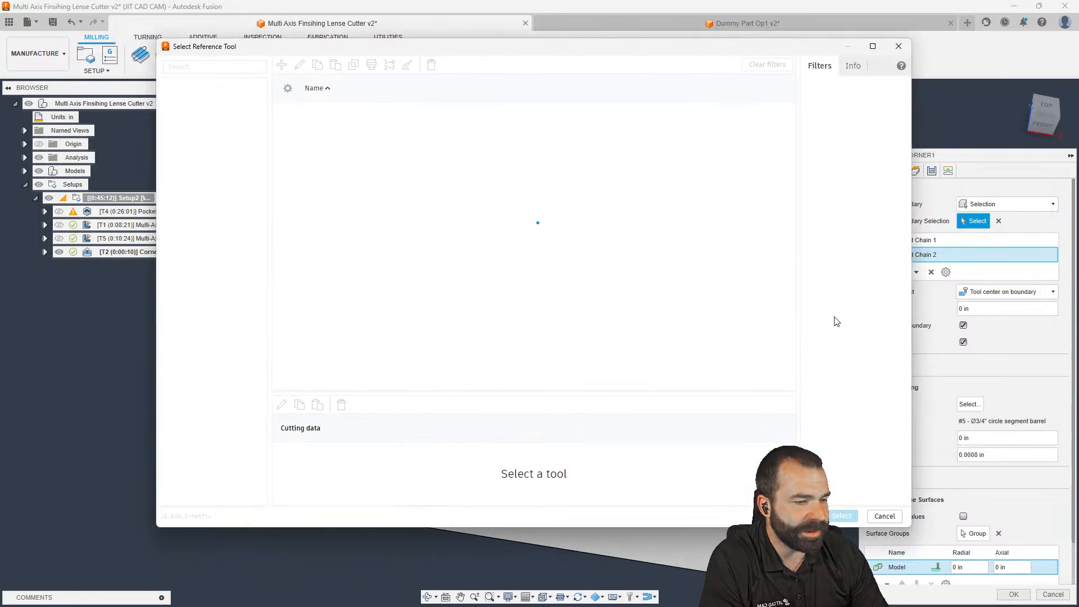
left_click(899, 46)
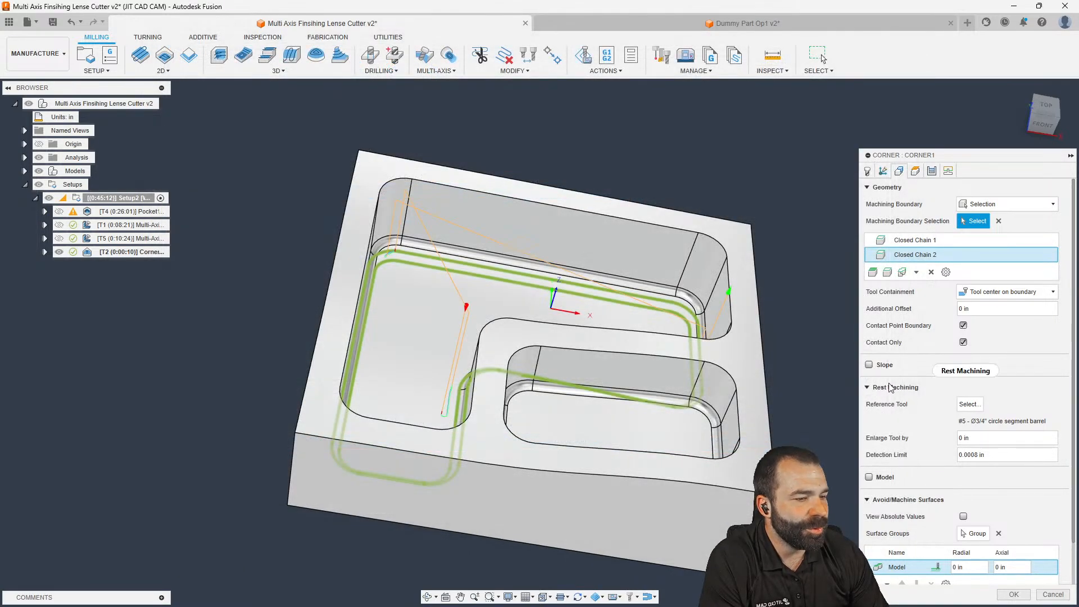
left_click(975, 439)
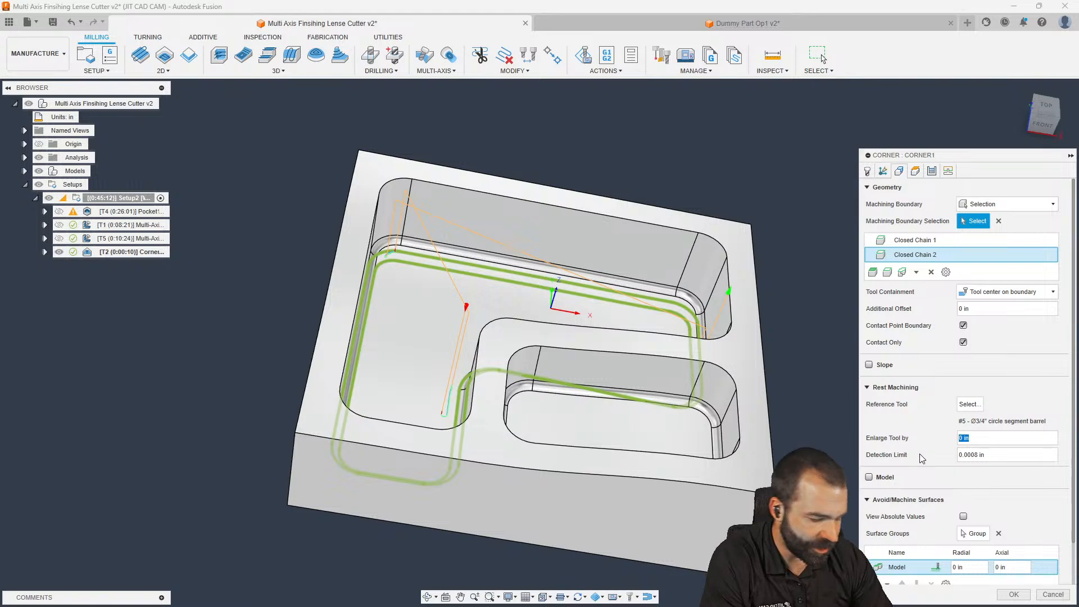
key("BackSpace")
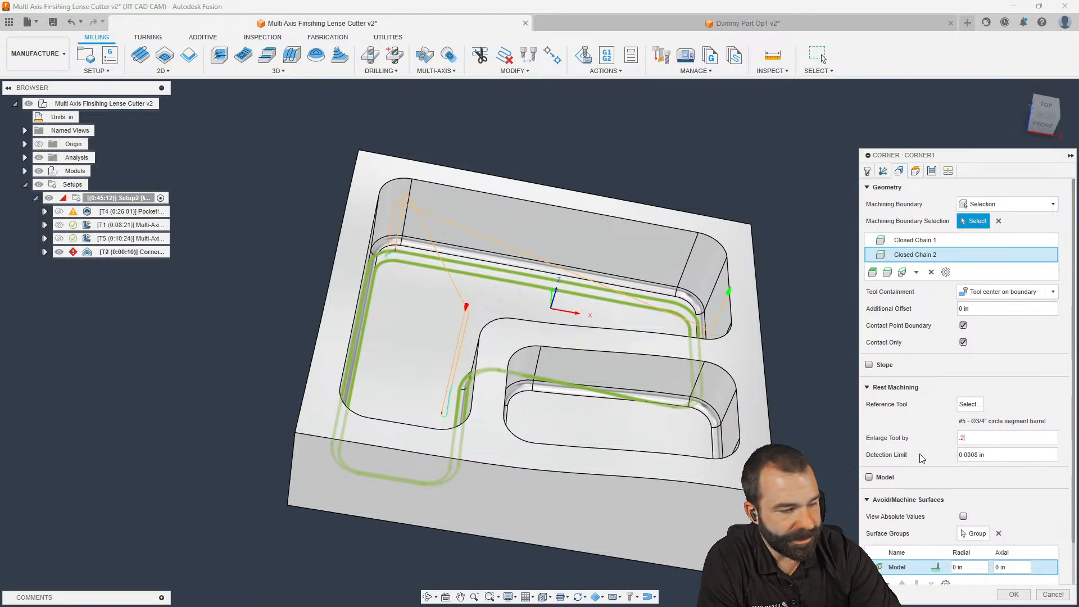
key("Return")
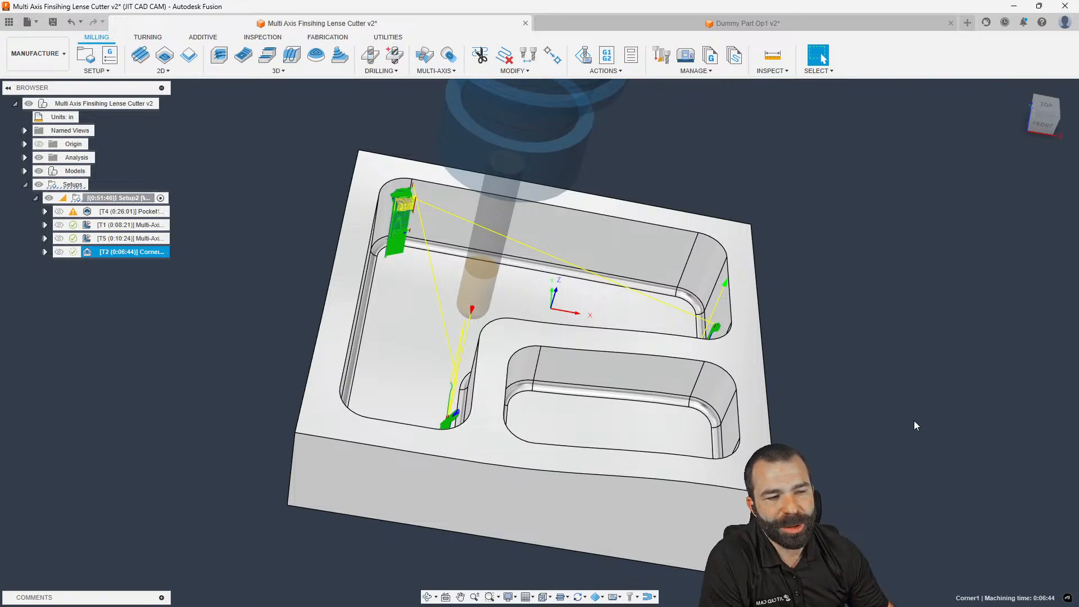
Inspect the regenerated Corner1 toolpath obliquely, then reopen Corner1 on its Geometry settings
middle_click_drag(504, 300, 599, 350, "shift")
left_click(622, 351)
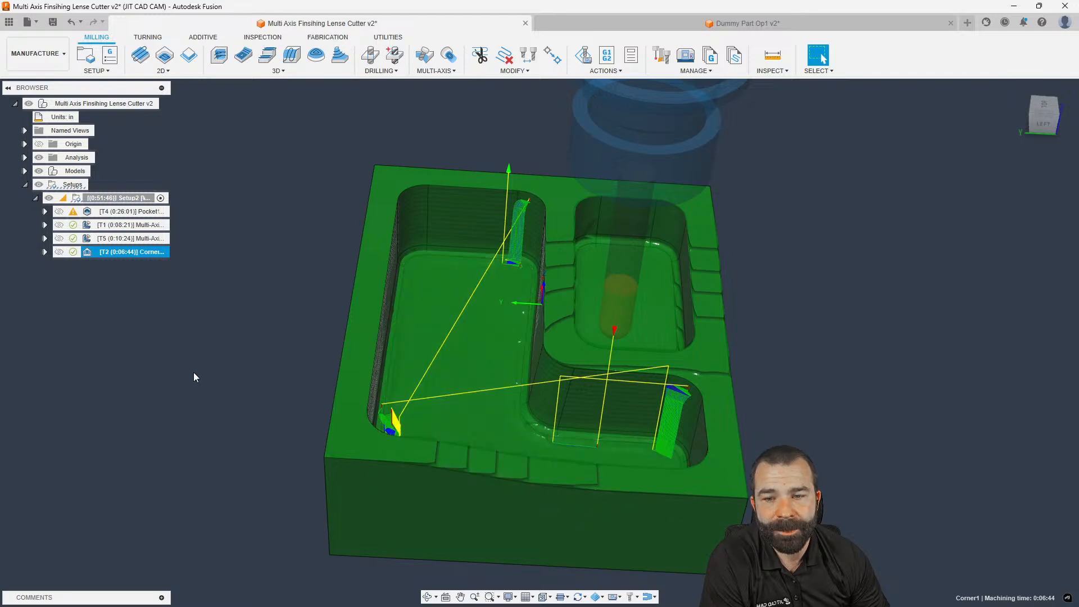
double_click(89, 251)
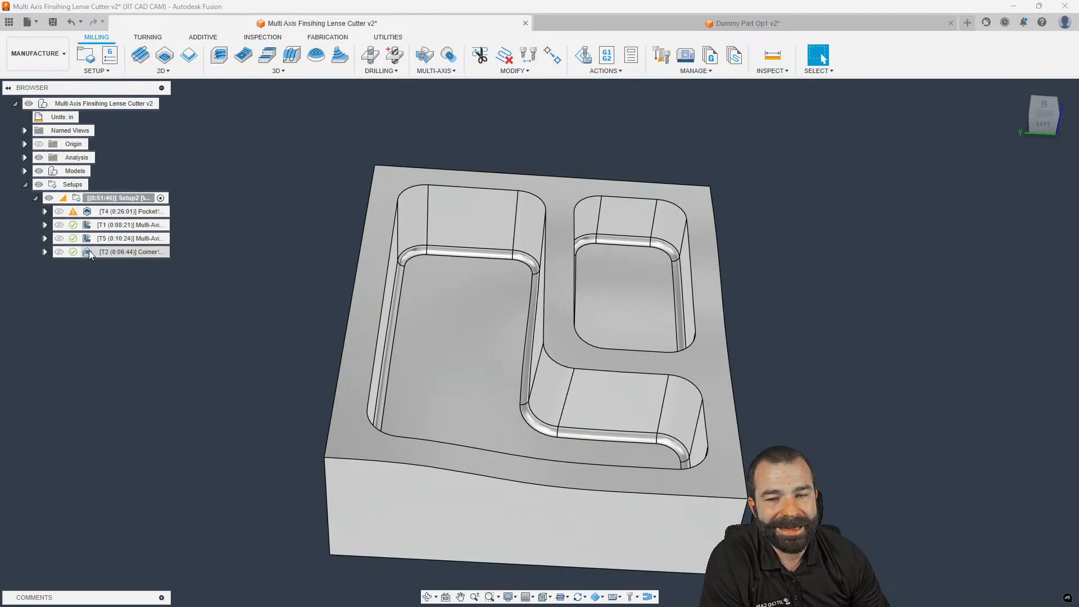
left_click(899, 171)
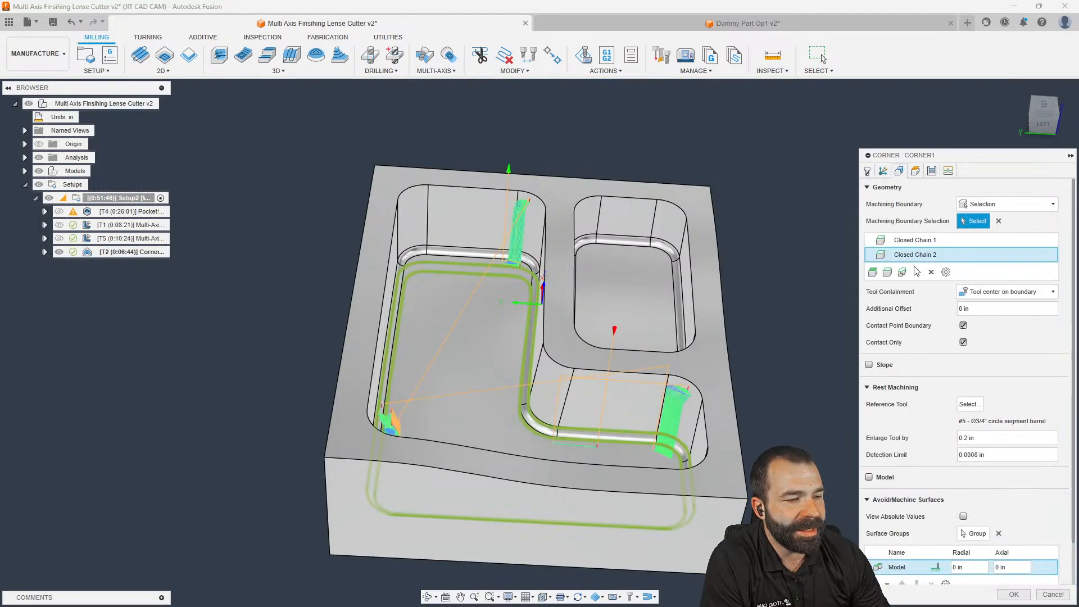
Pick tool 2, the 1/2" Ball Endmill, in the Select Reference Tool library
left_click(976, 407)
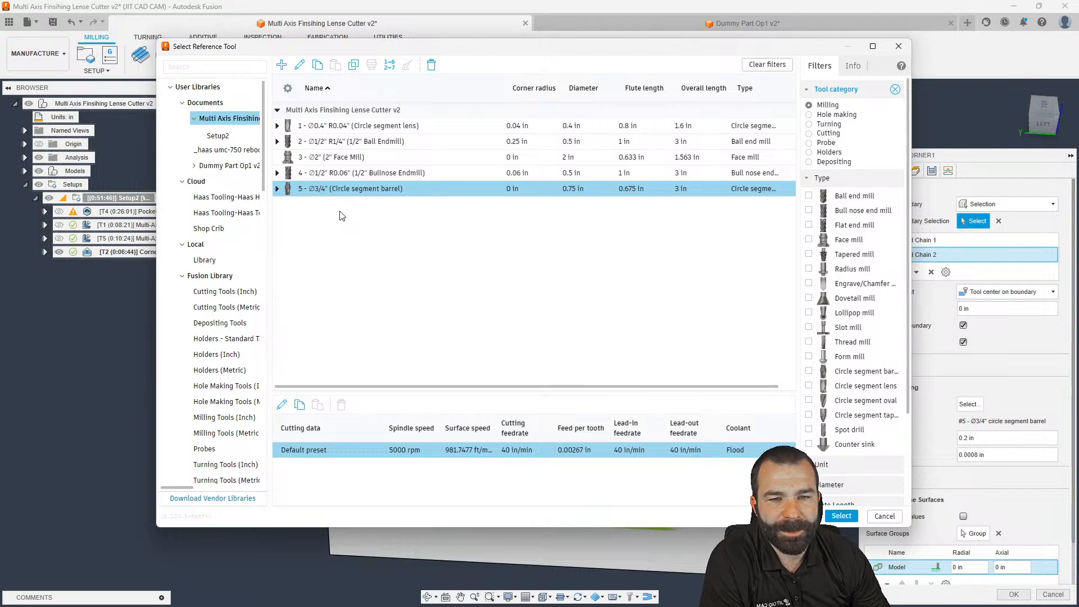
left_click(320, 141)
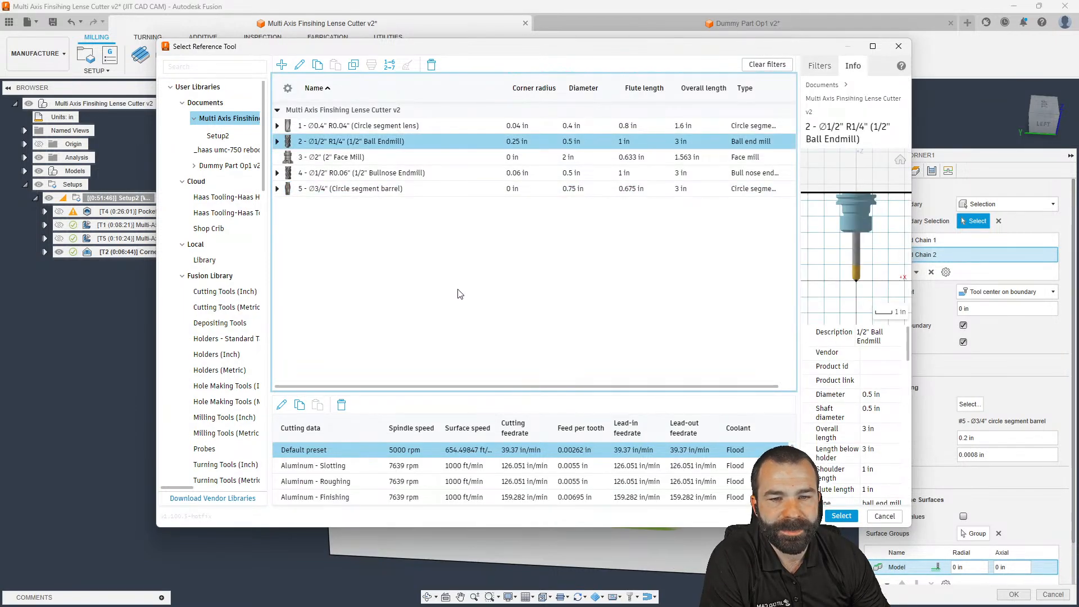
Confirm the 1/2" ball as reference tool and cut with the Fusion Library's 1/4" Ball Endmill
left_click(841, 516)
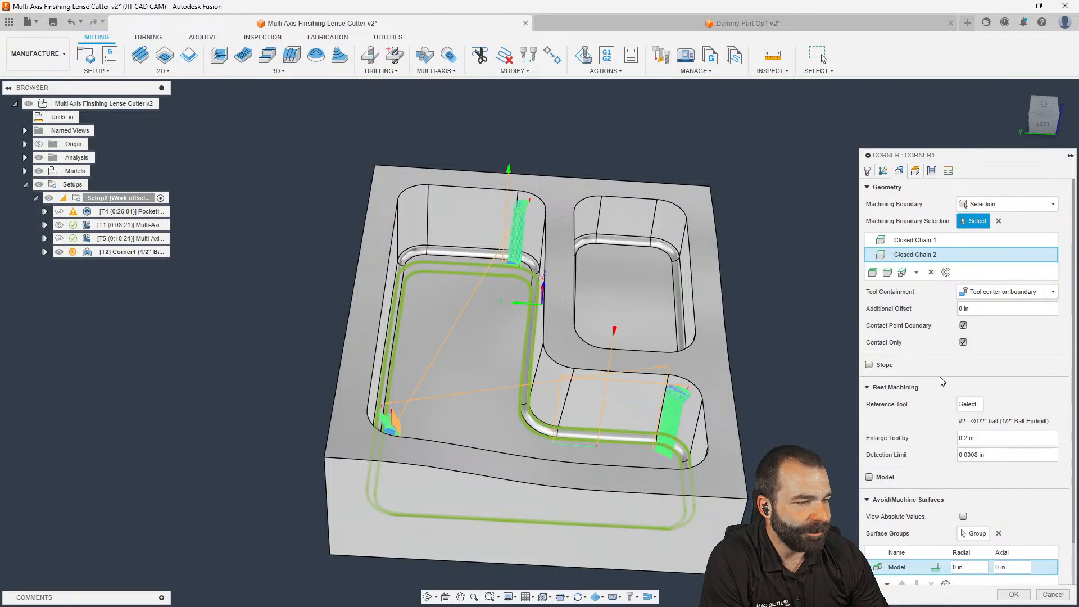
left_click(867, 171)
left_click(963, 204)
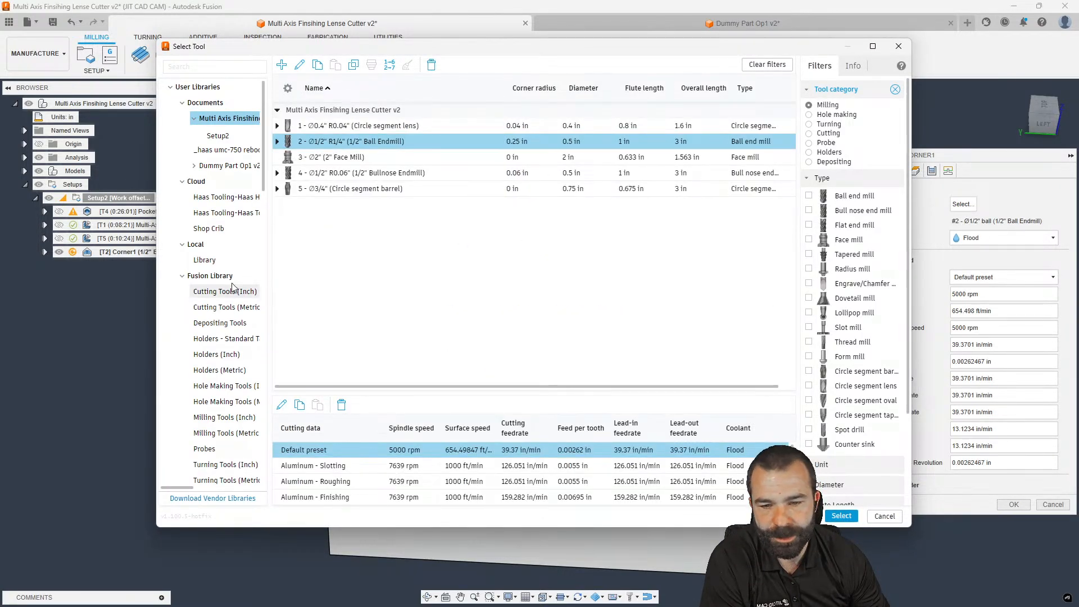
left_click(228, 281)
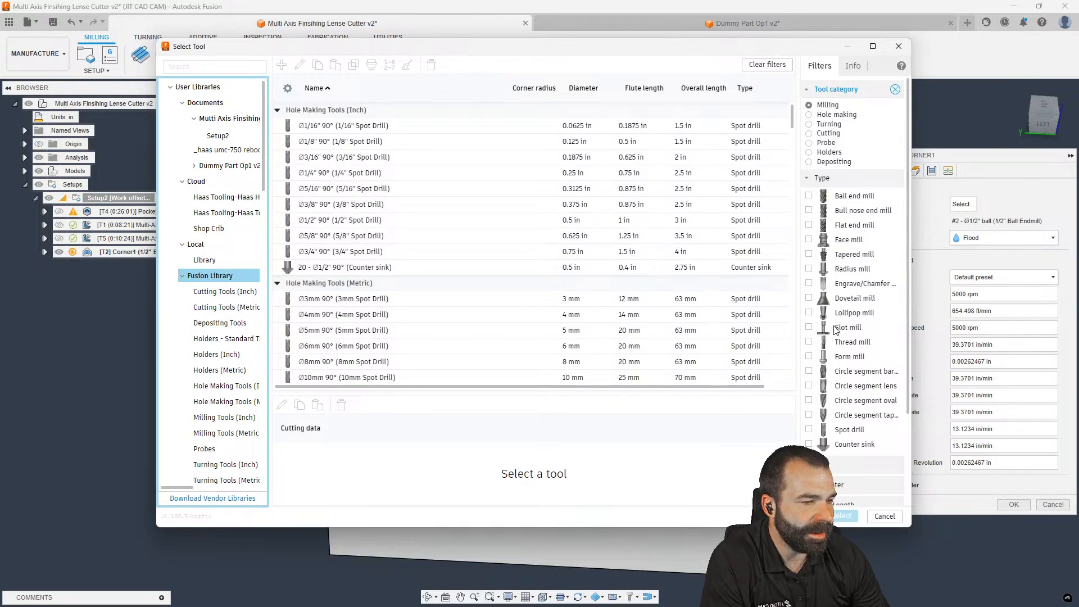
left_click(808, 195)
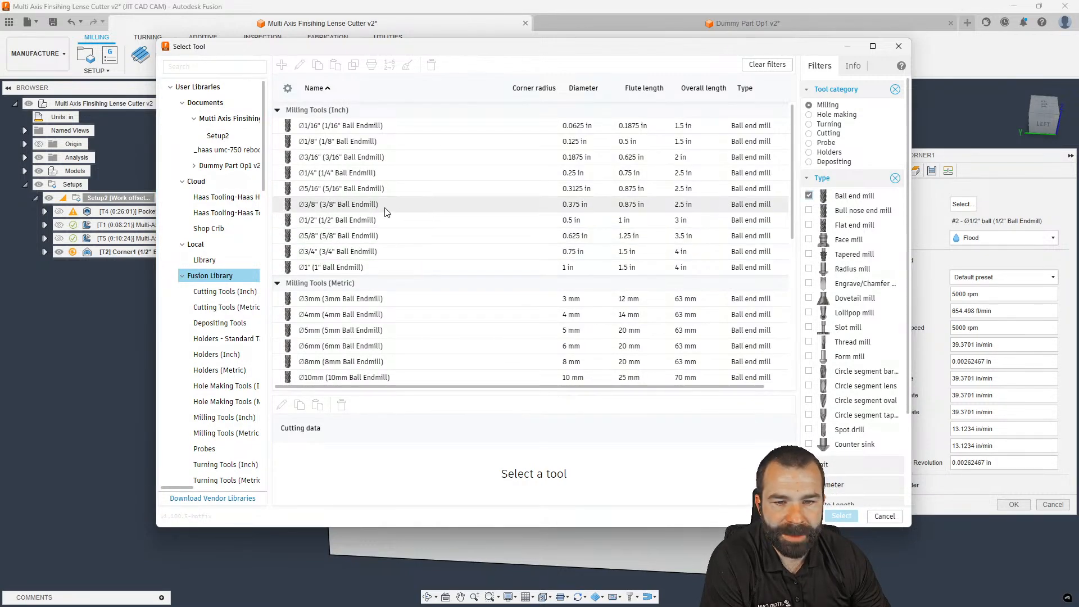
left_click(344, 173)
left_click(841, 516)
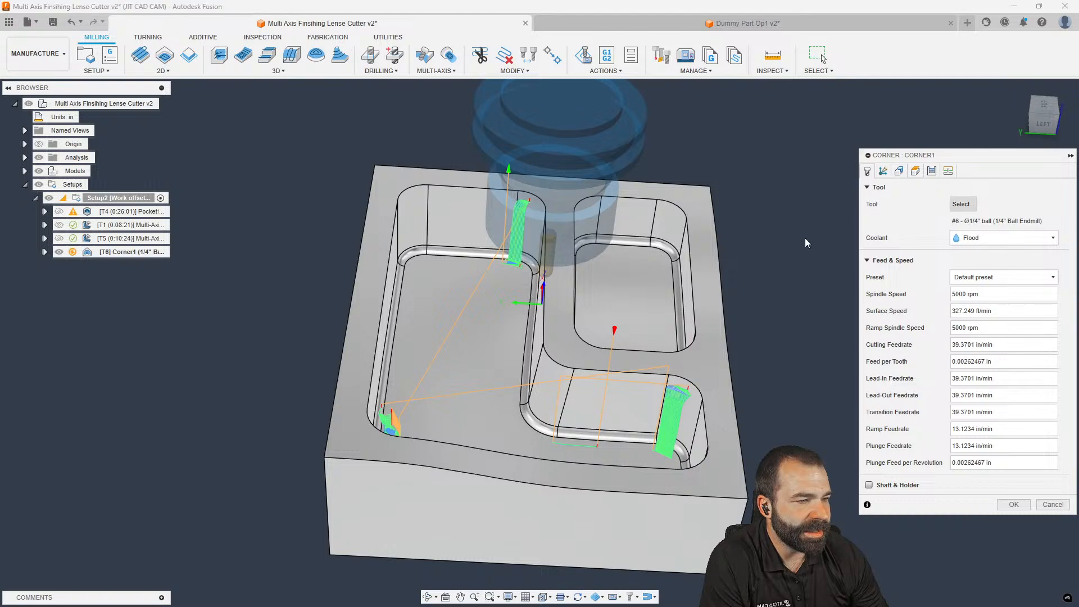
left_click(963, 204)
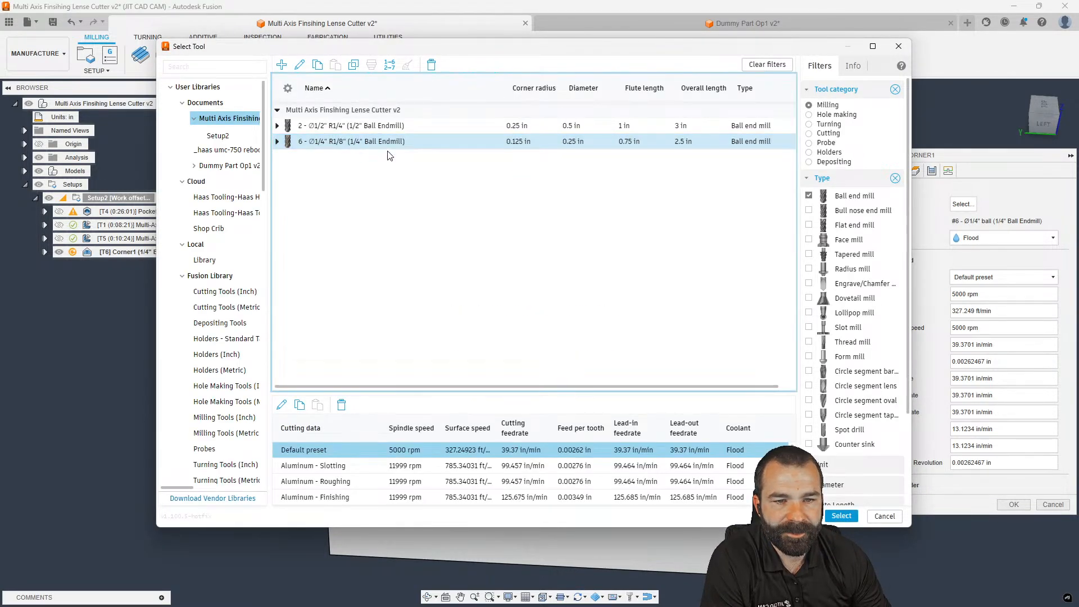
Change tool 6's length below holder from 0.85 to 2.5 in and regenerate Corner1 with it
right_click(355, 141)
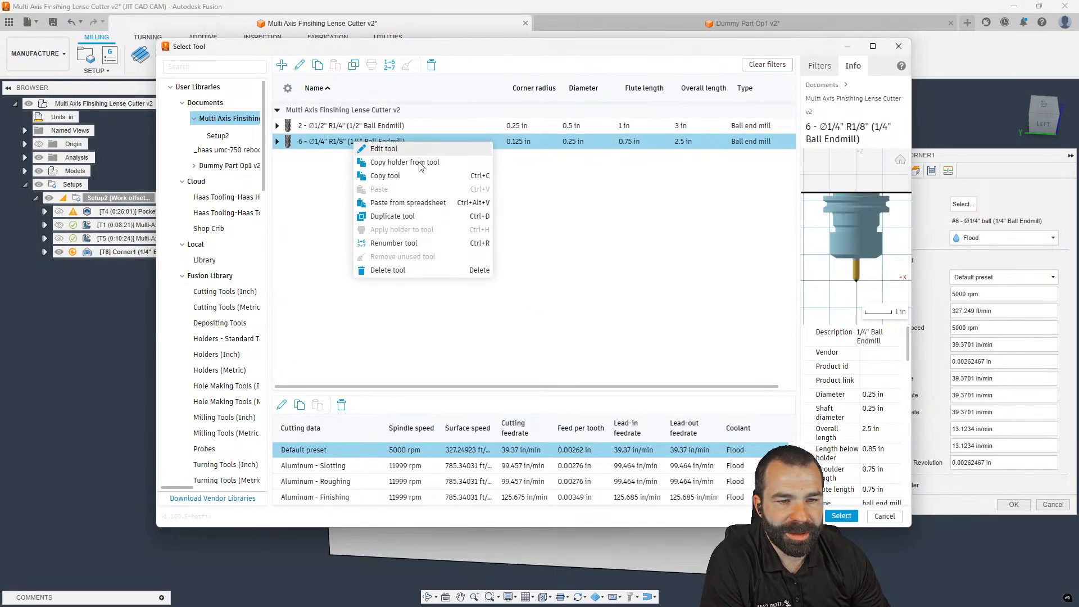
left_click(403, 149)
left_click(236, 86)
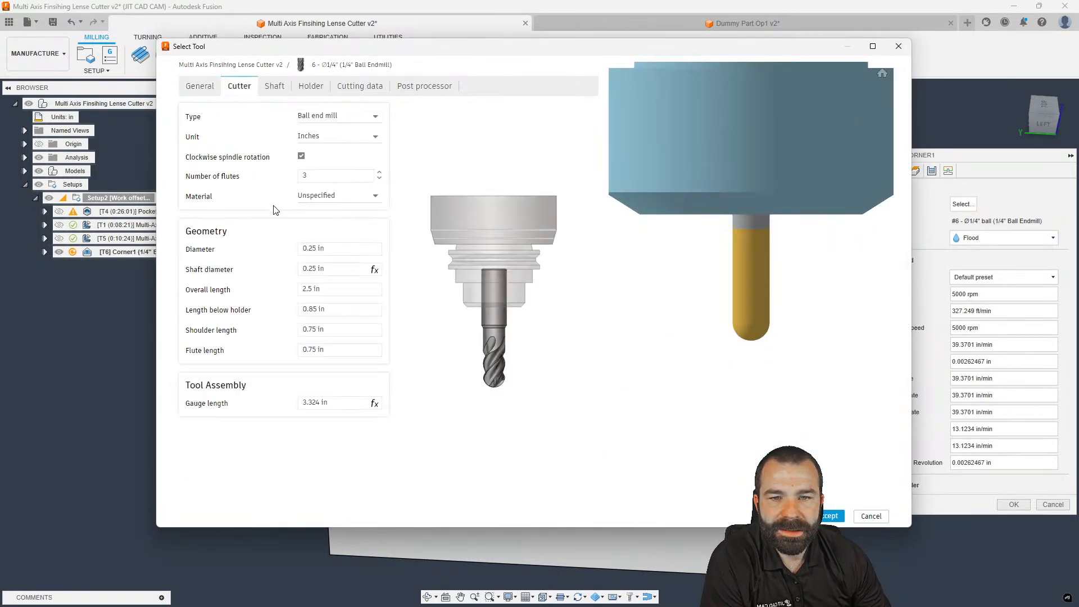
left_click(321, 290)
left_click(323, 312)
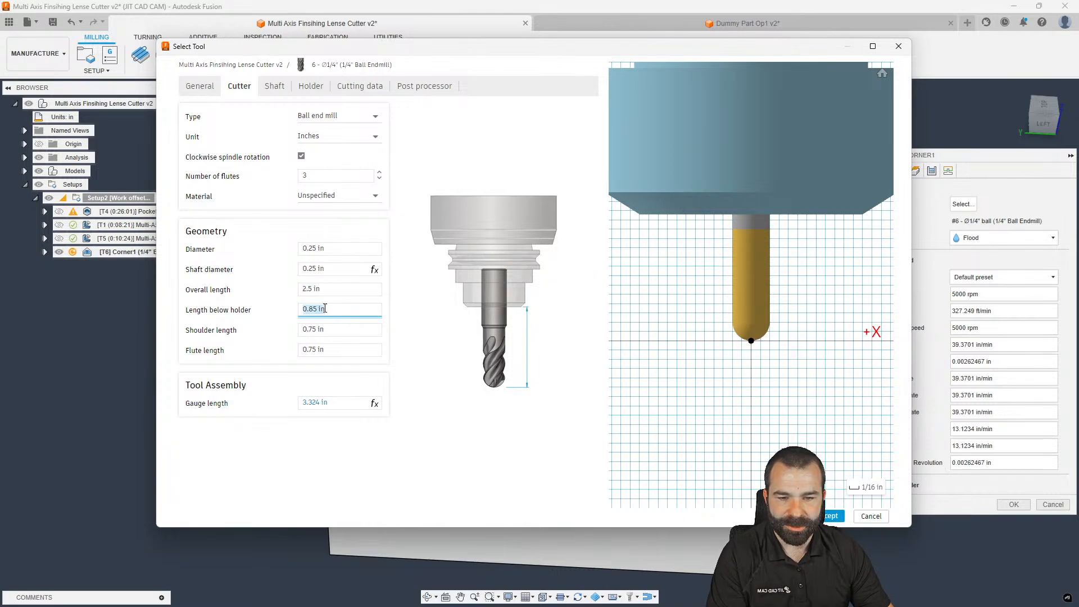
left_click(328, 292)
key("ctrl+c")
left_click(325, 310)
key("ctrl+v")
left_click(660, 481)
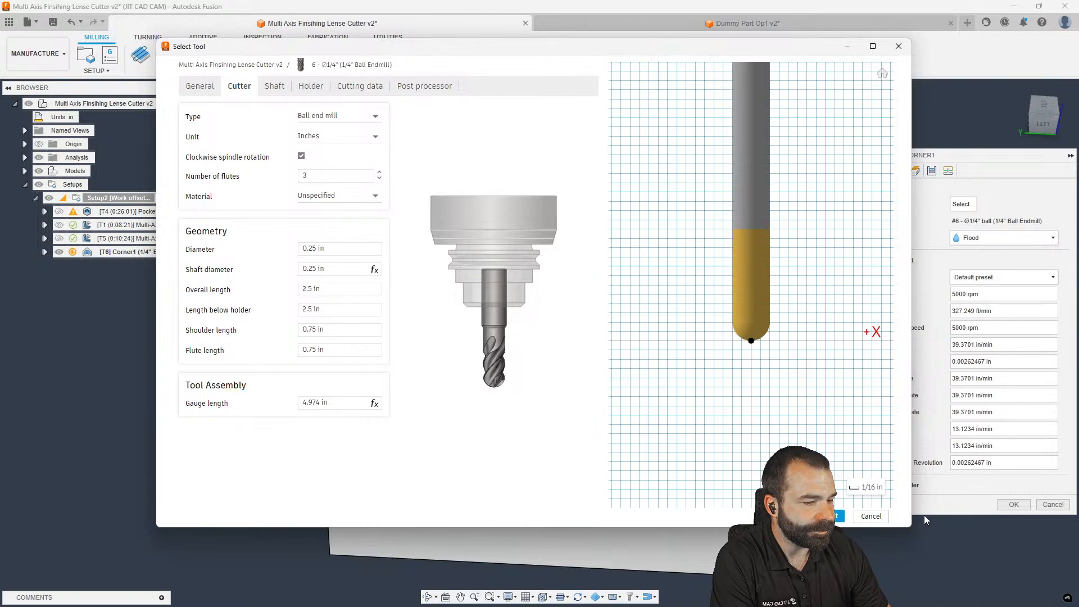
left_click(839, 516)
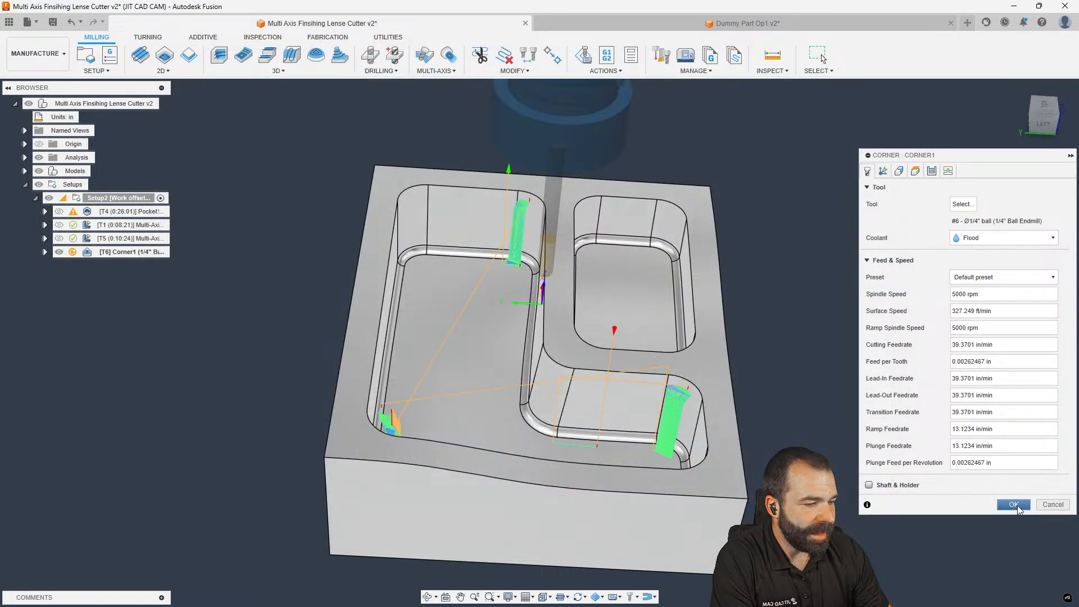
left_click(1013, 504)
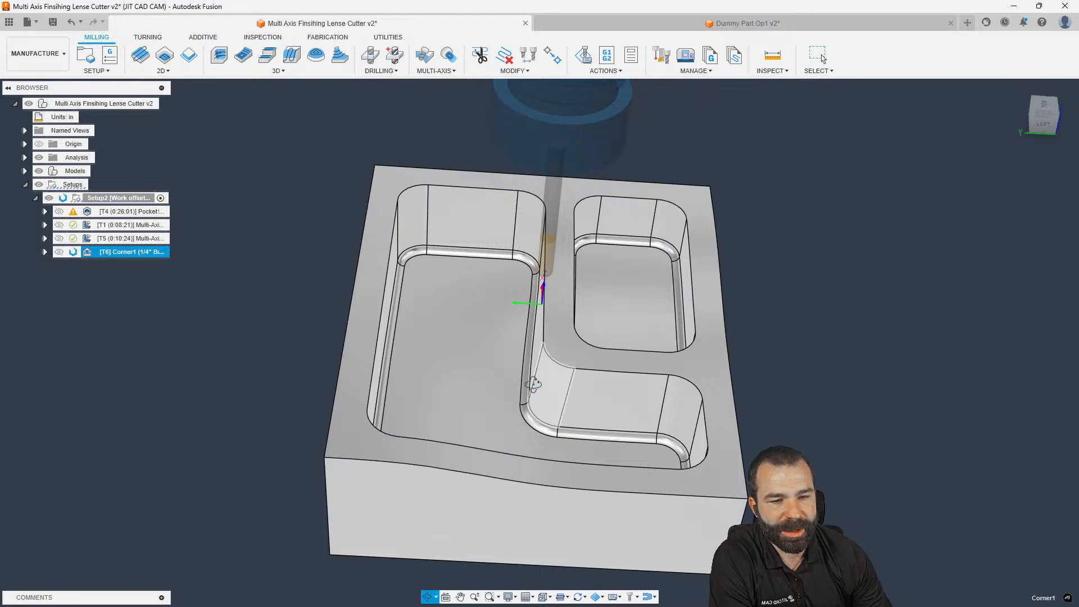
Orbit and zoom around the part to inspect the 0:10:36 Corner1 toolpath and pocket walls
middle_click_drag(537, 395, 528, 387, "shift")
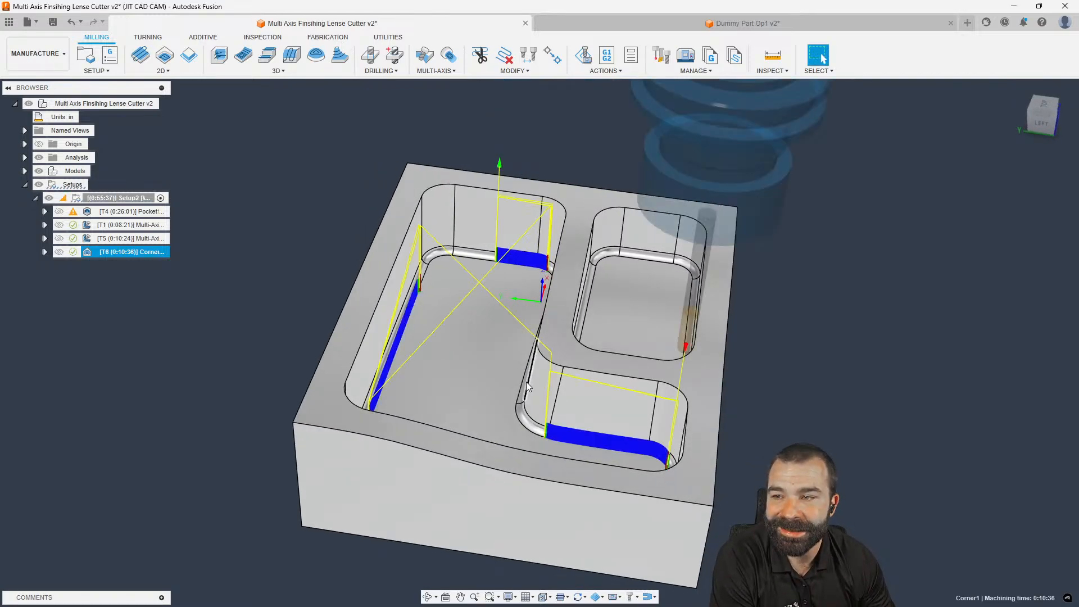
middle_click_drag(469, 370, 513, 367, "shift")
scroll(622, 385, "up", 3)
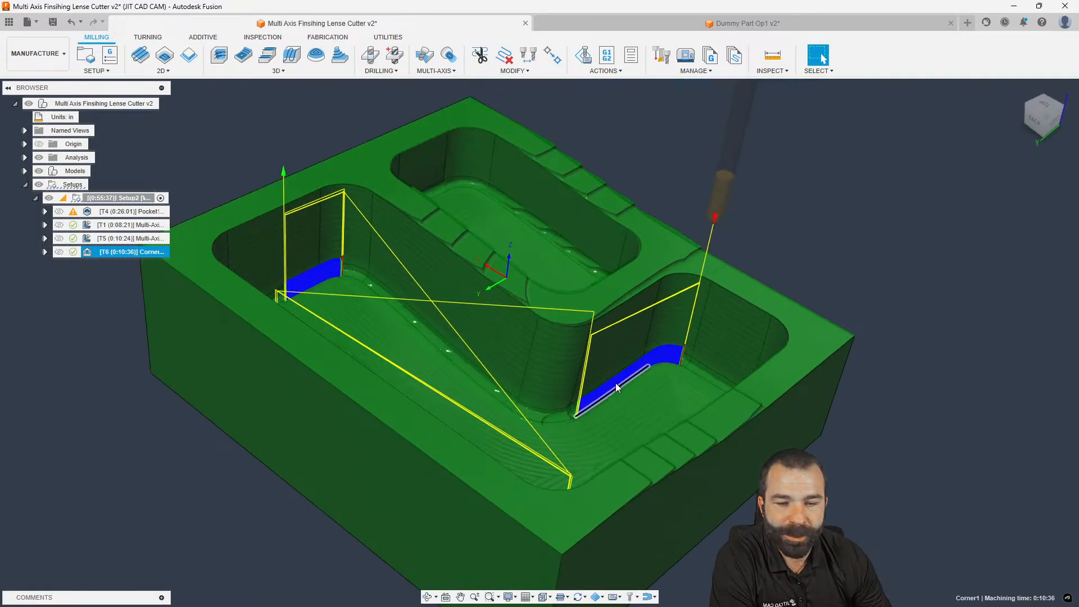
Reopen Corner1 and enter 0.1 in as its Additional Offset on the Geometry tab
double_click(86, 252)
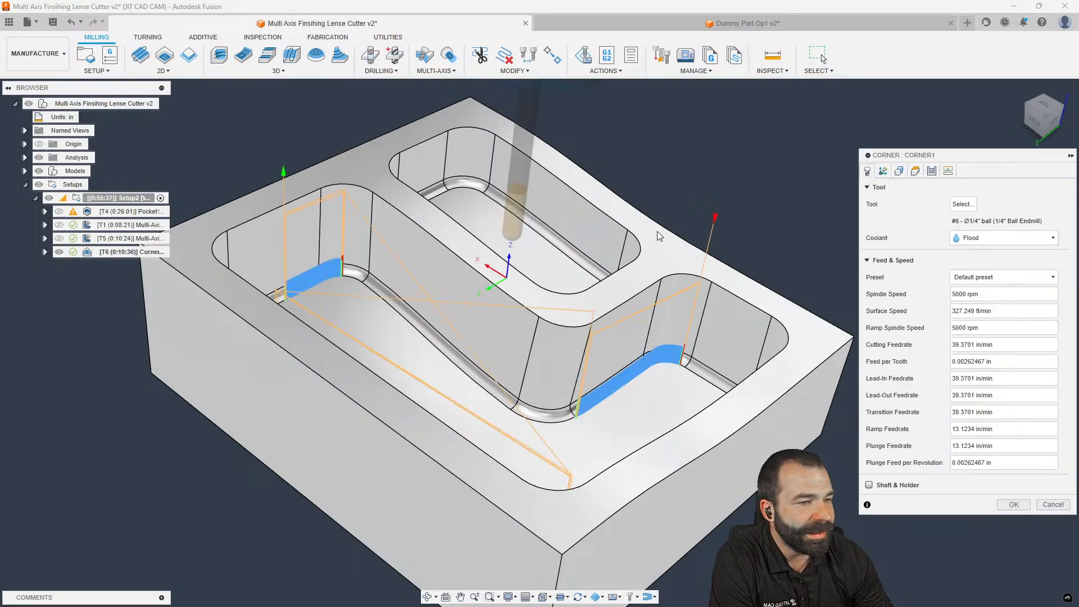
left_click(899, 171)
scroll(775, 207, "down", 3)
middle_click_drag(775, 207, 698, 198, "shift")
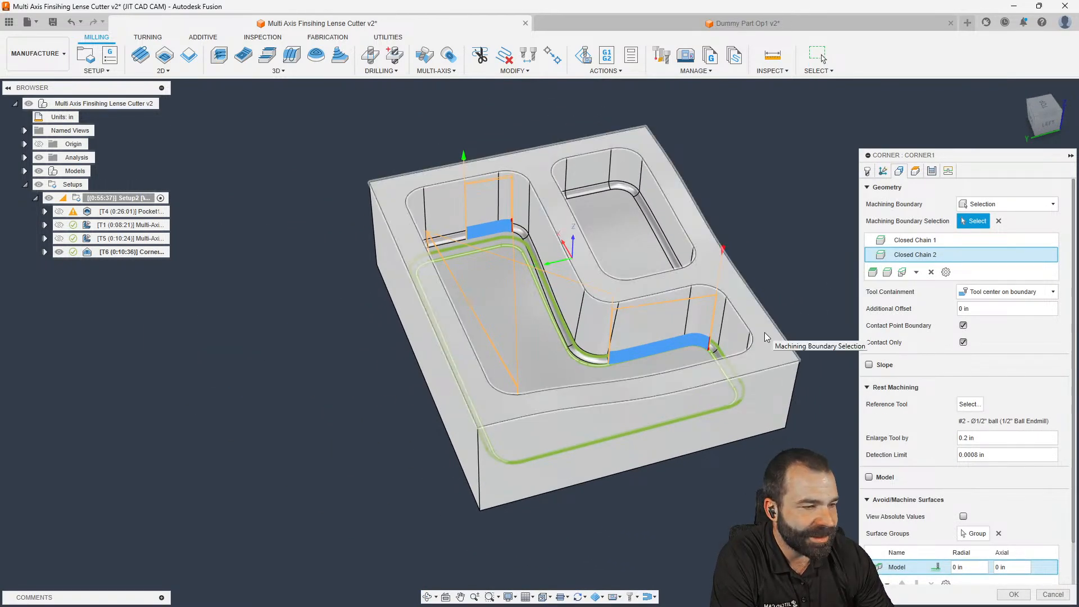
left_click_drag(972, 310, 934, 309)
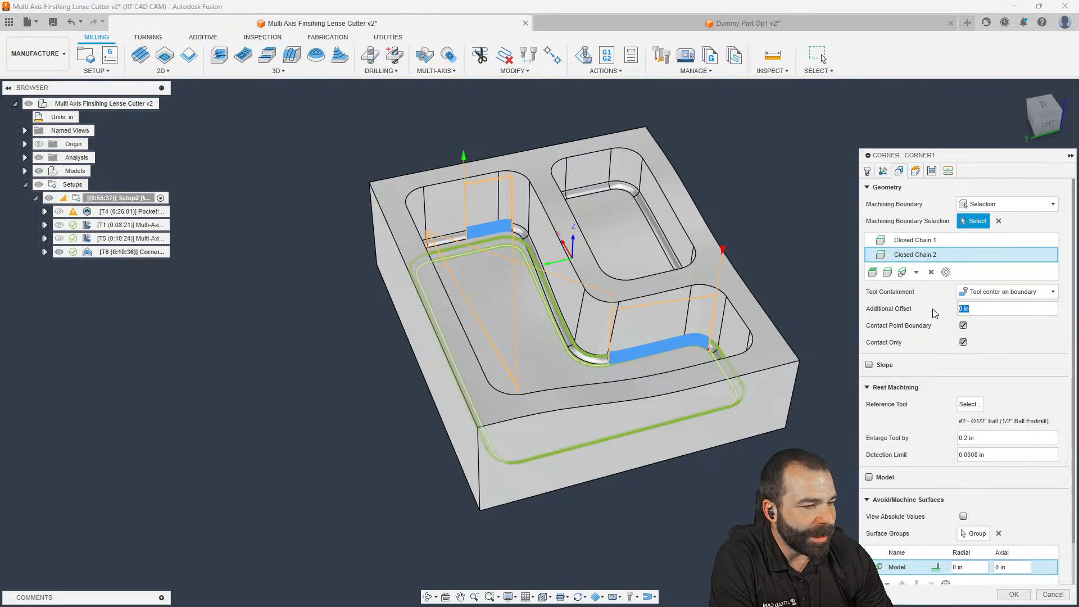
left_click(827, 304)
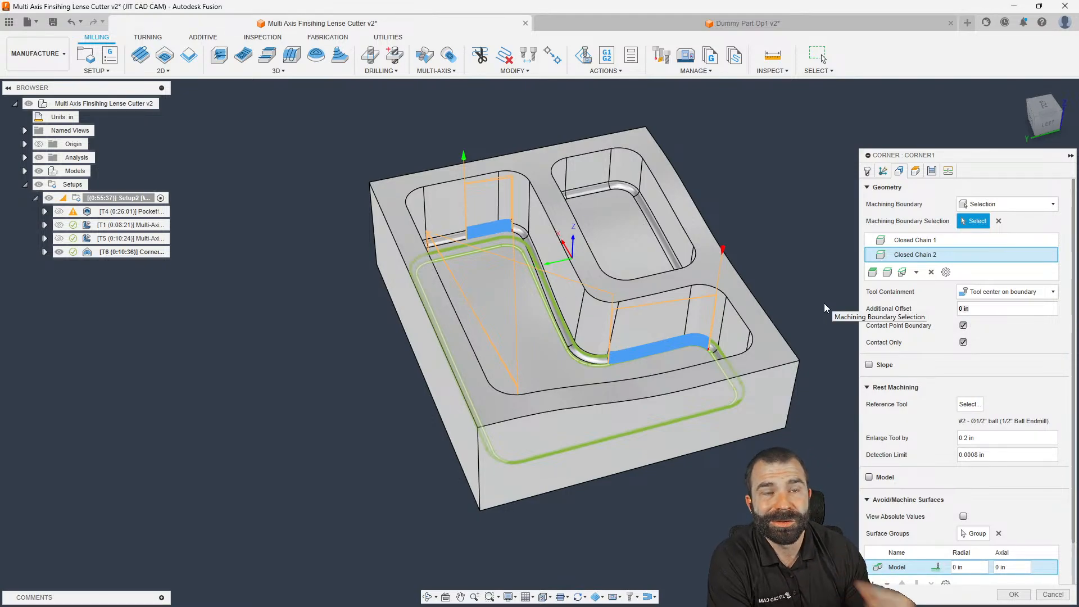
scroll(765, 344, "up", 5)
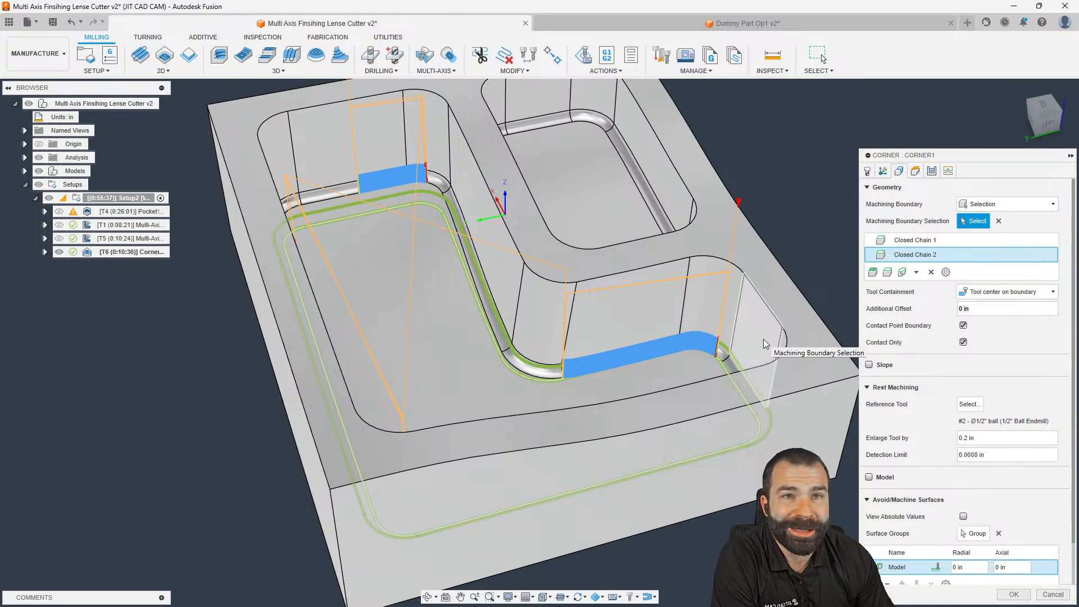
scroll(747, 307, "down", 4)
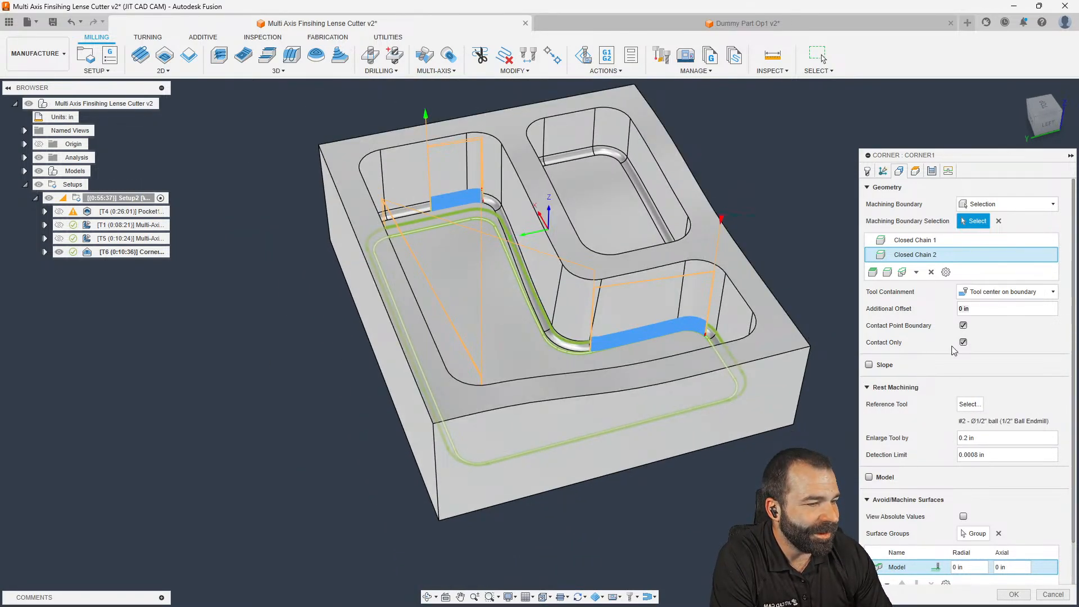
left_click(962, 308)
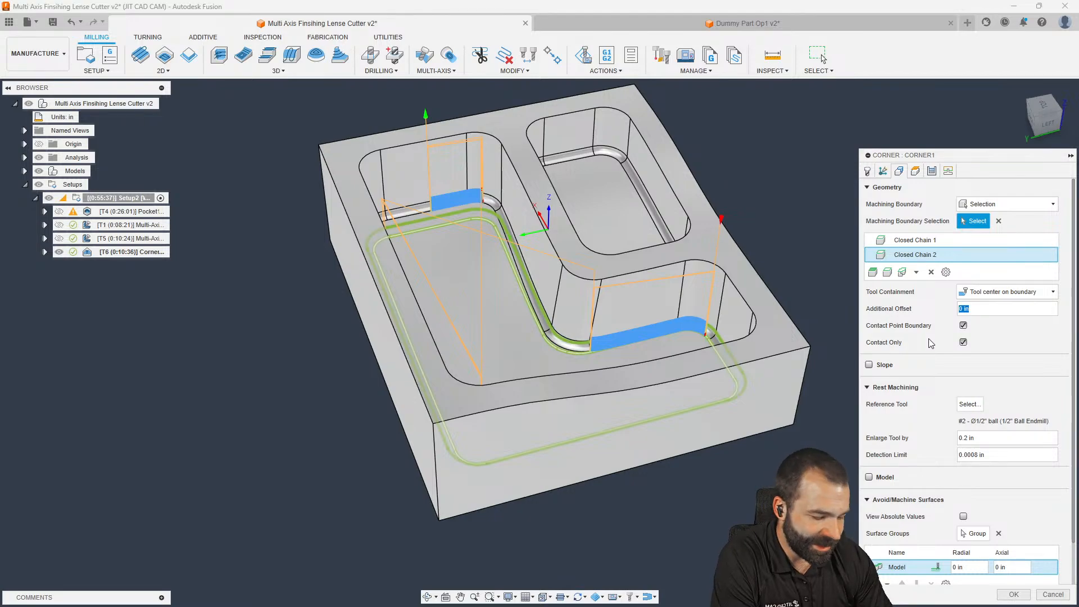
type(".1")
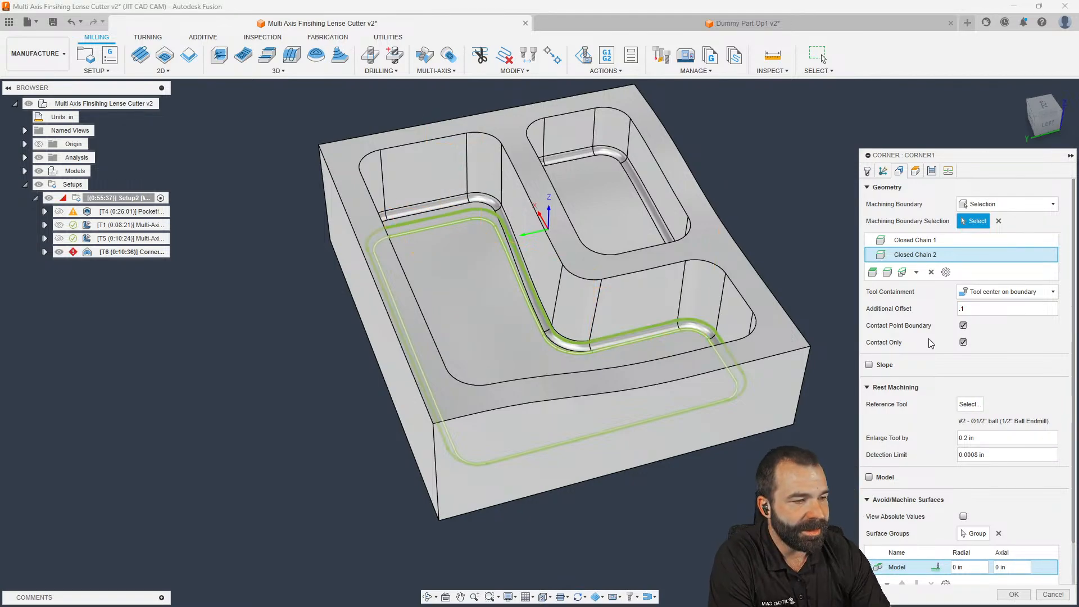
key("Return")
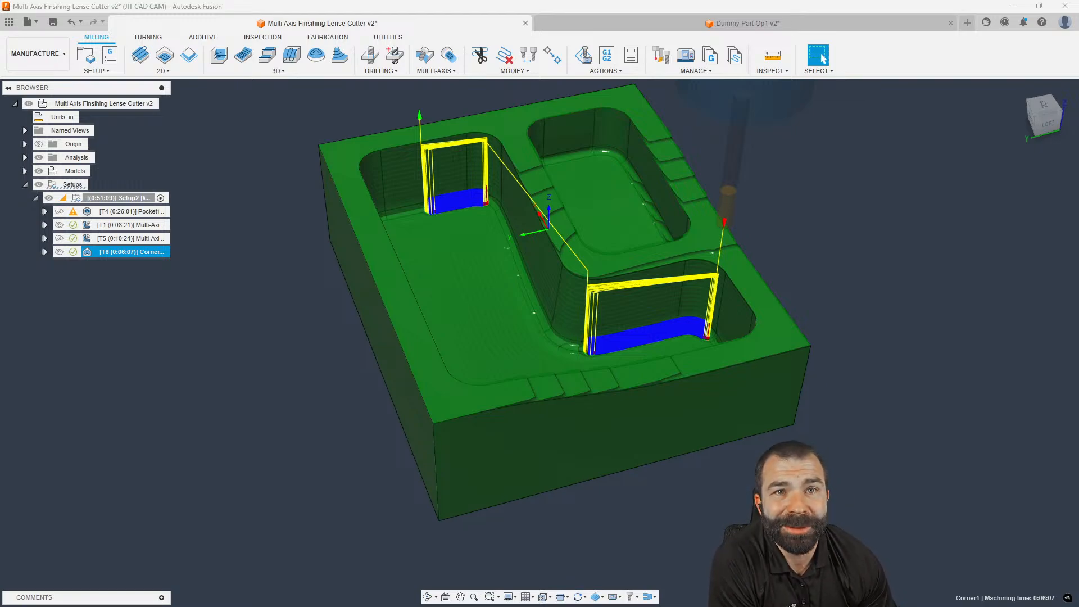
Hide the regenerated T6 Corner toolpath to show the bare part
left_click(238, 442)
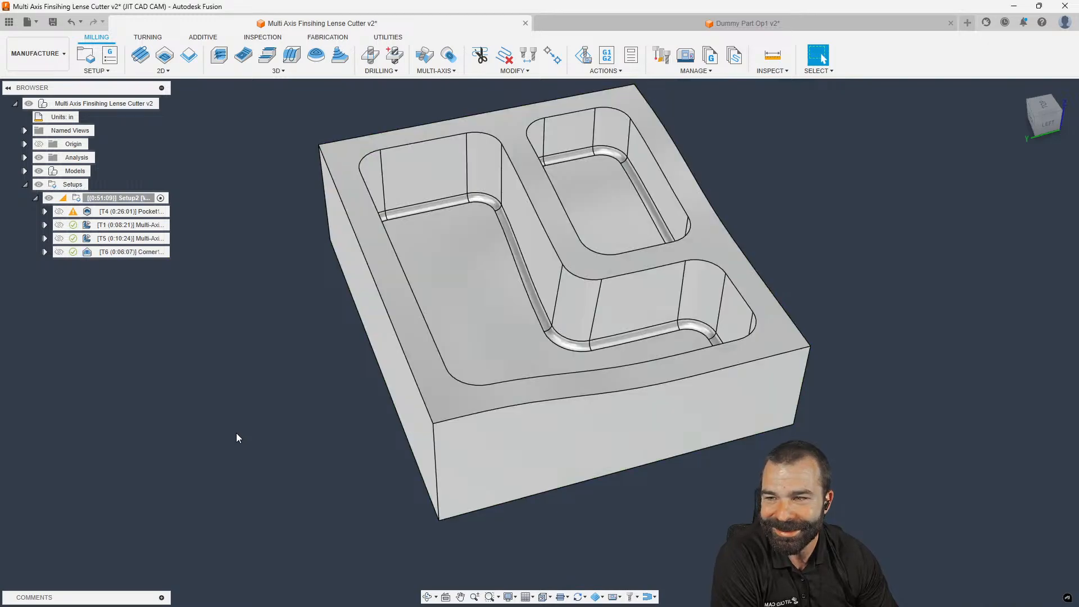
Show the T6 Corner toolpath, check it from the back, and delete the operation
left_click(94, 254)
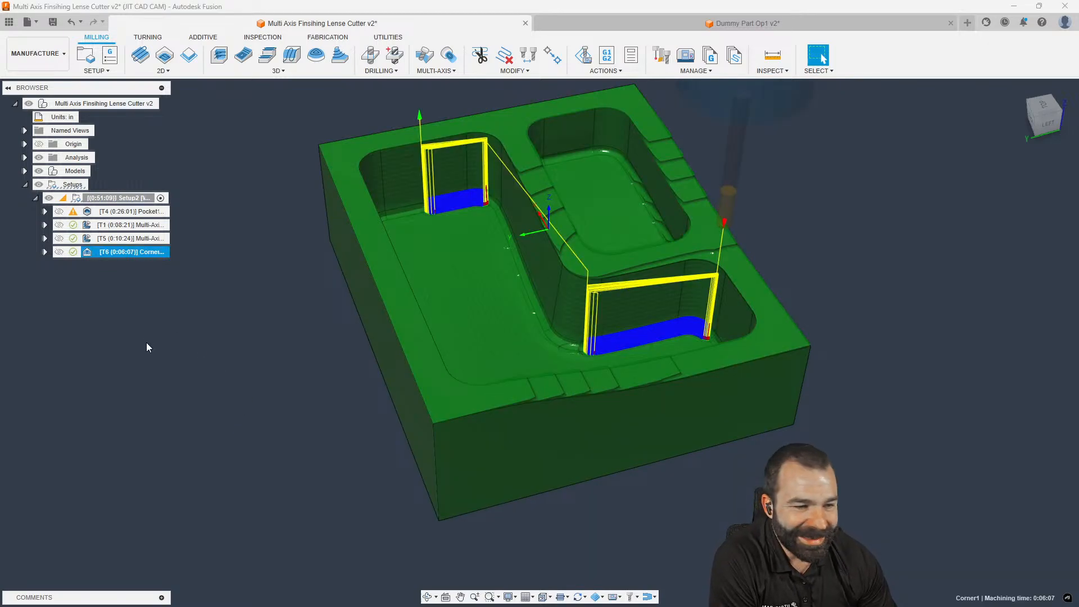
mouse_move(387, 411)
middle_mouse_down("shift")
mouse_move(389, 434)
mouse_move(427, 403)
mouse_move(440, 409)
mouse_move(393, 398)
middle_mouse_up("shift")
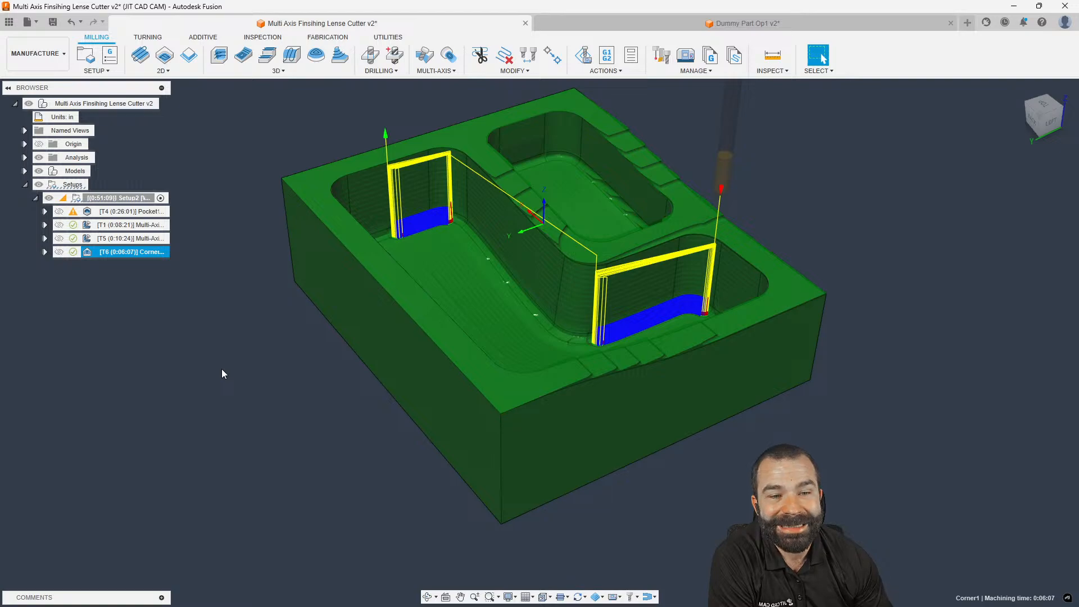
key("Delete")
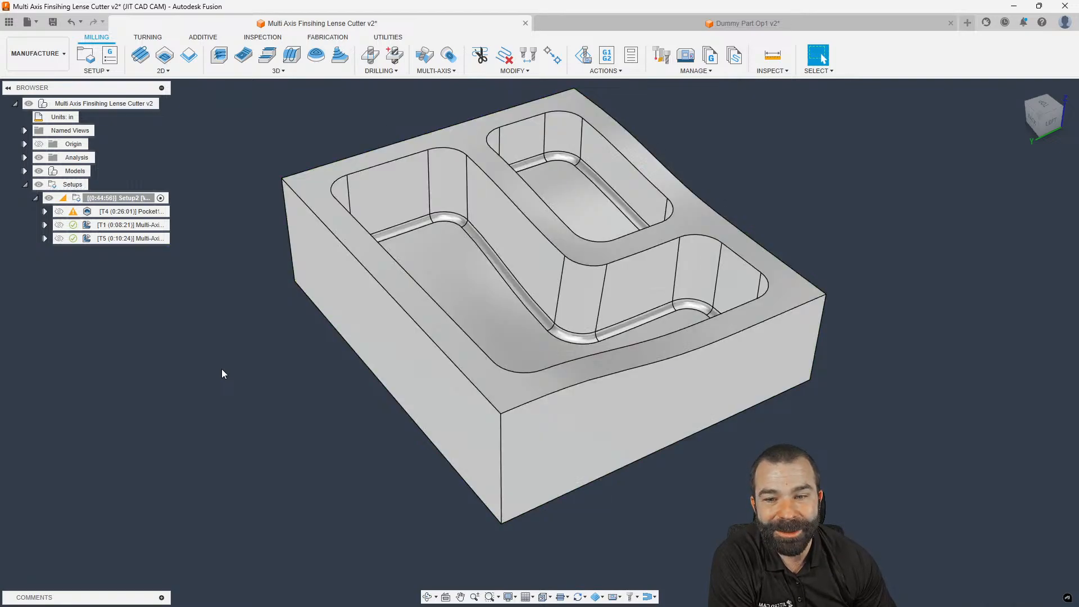
Create a 3D Corner toolpath cutting with tool 6, the 1/4" Ball Endmill
left_click(278, 70)
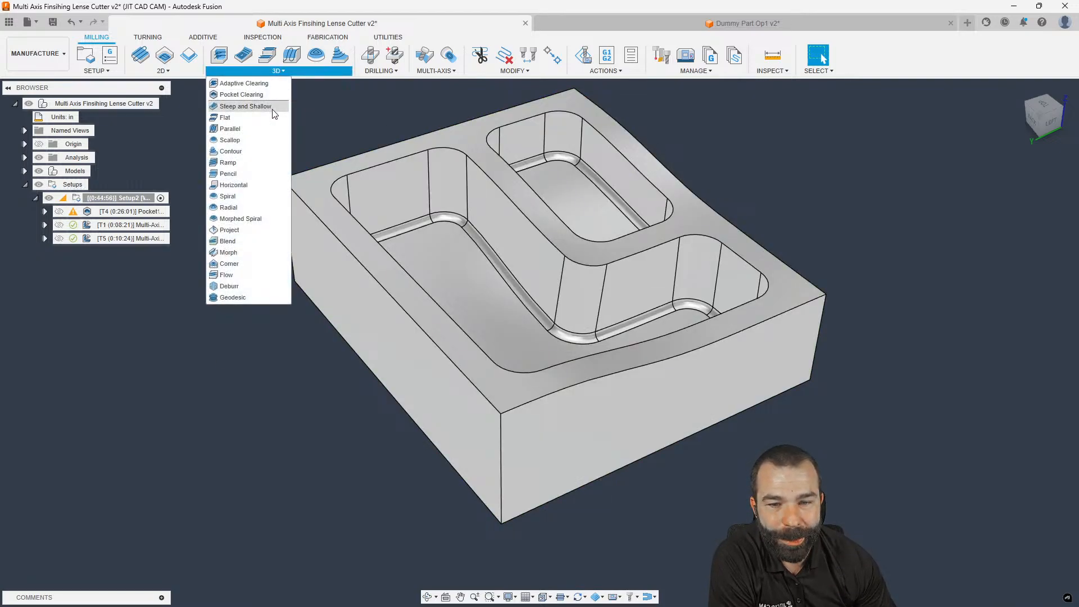
left_click(229, 263)
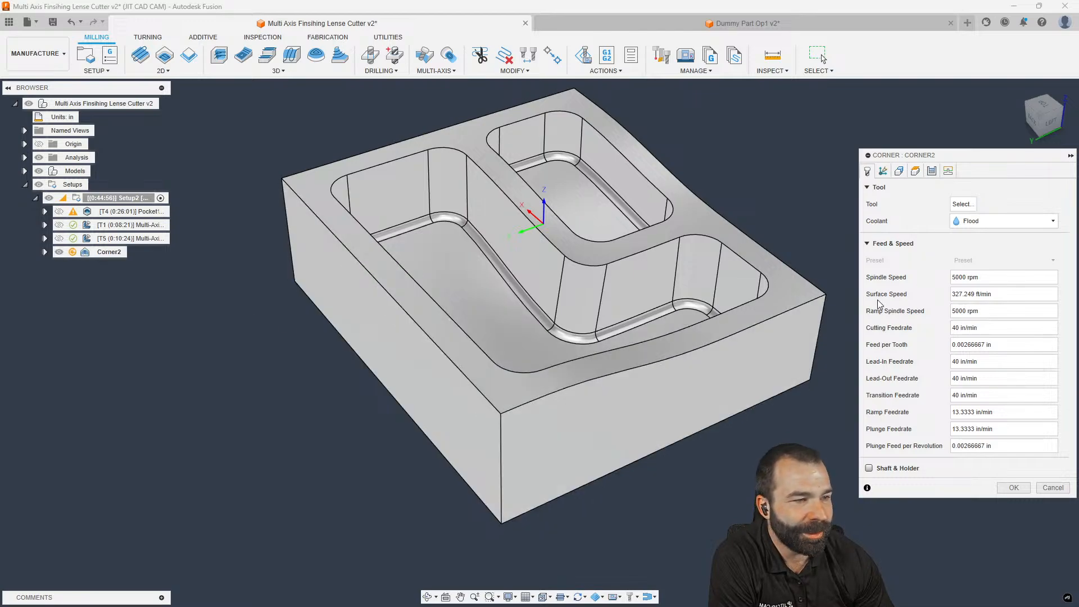
left_click(965, 204)
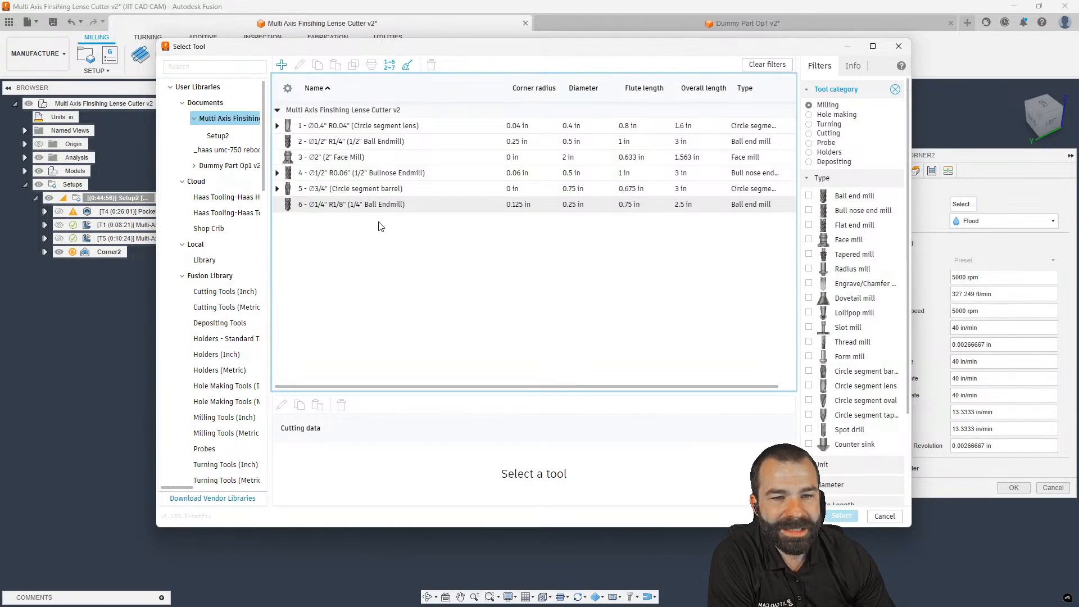
left_click(355, 203)
left_click(841, 515)
left_click(898, 171)
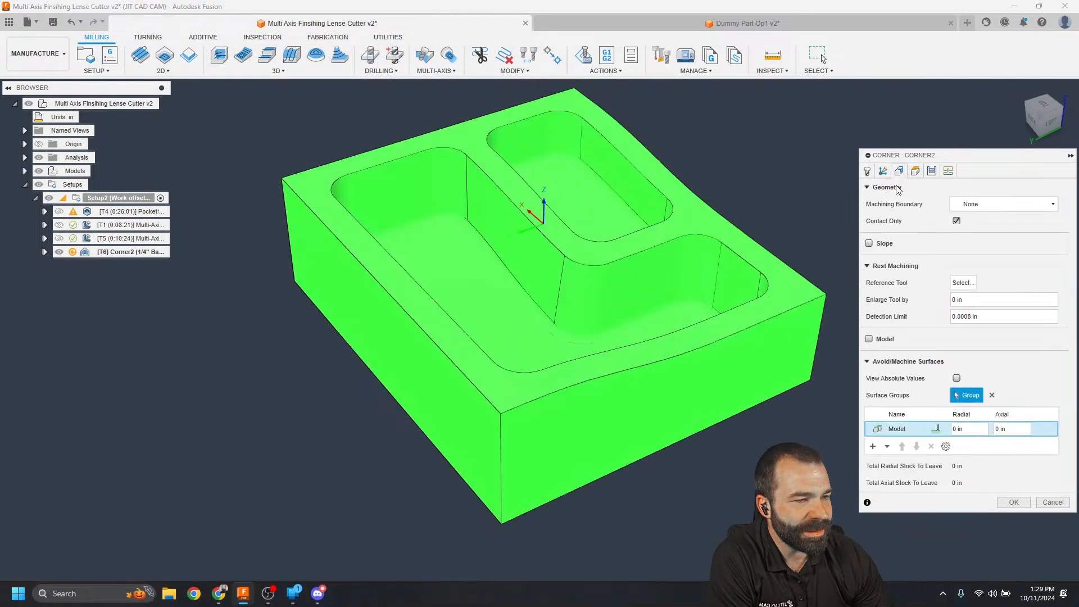
Set tool 2, the 1/2" Ball Endmill, as Corner2's reference tool and accept the operation
left_click(963, 283)
left_click(340, 144)
left_click(842, 516)
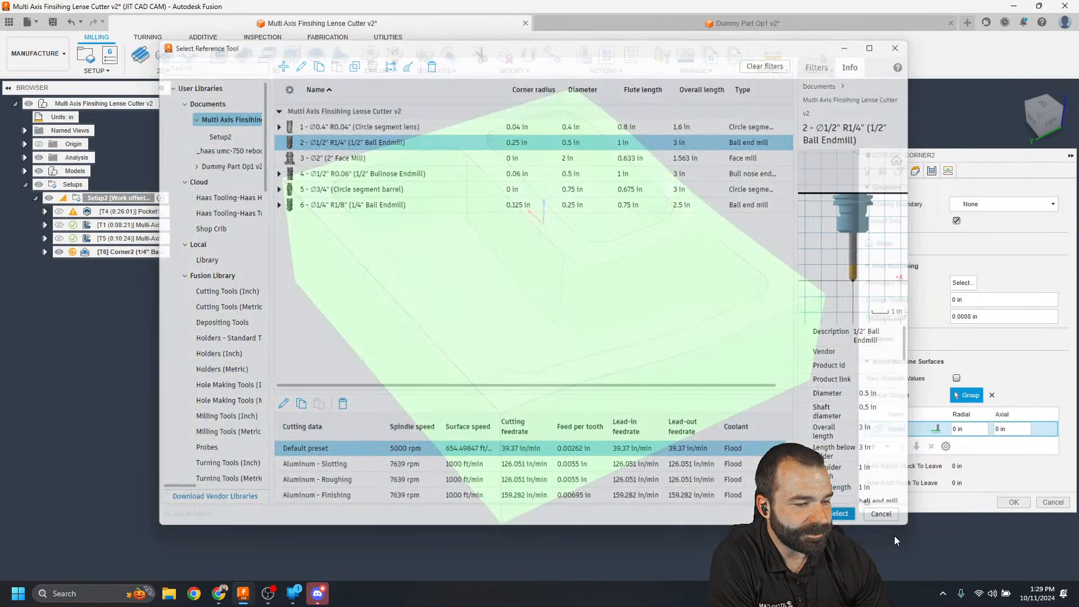
left_click(1015, 518)
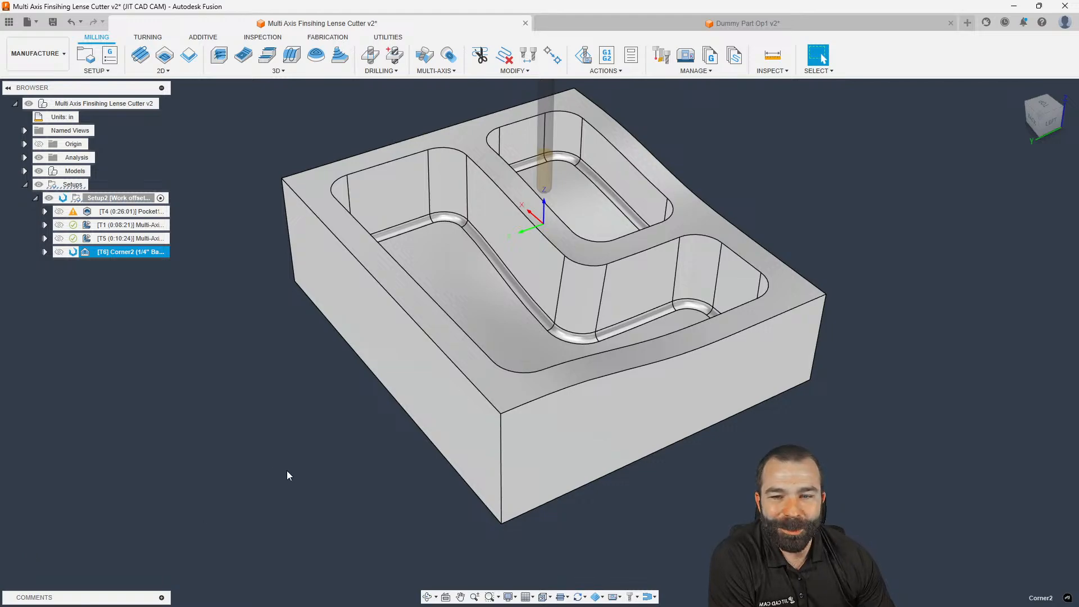
scroll(286, 465, "down", 2)
scroll(325, 382, "up", 3)
scroll(324, 383, "down", 1)
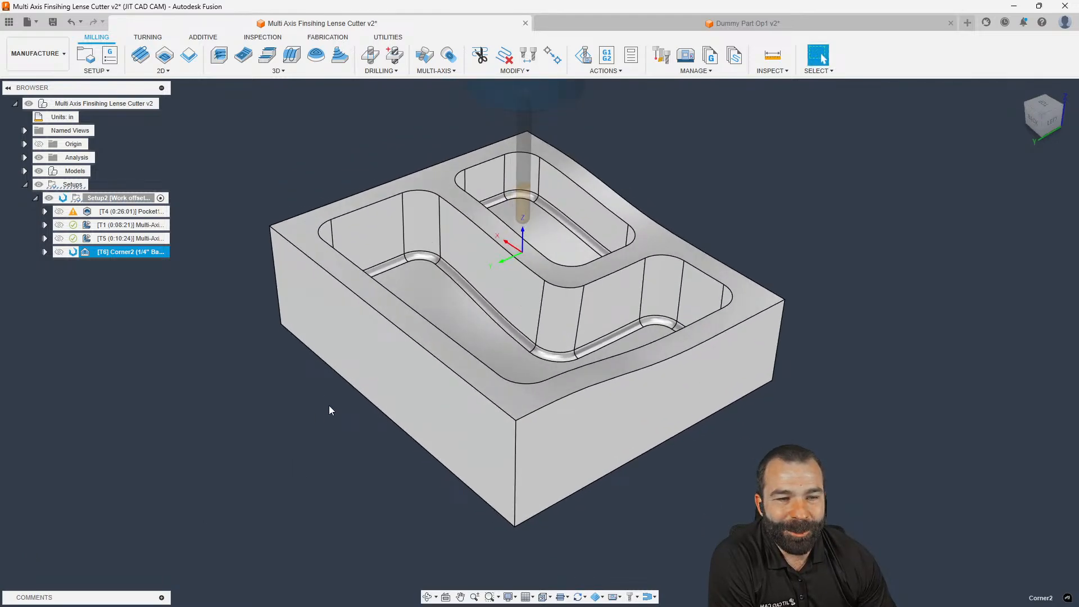
double_click(87, 254)
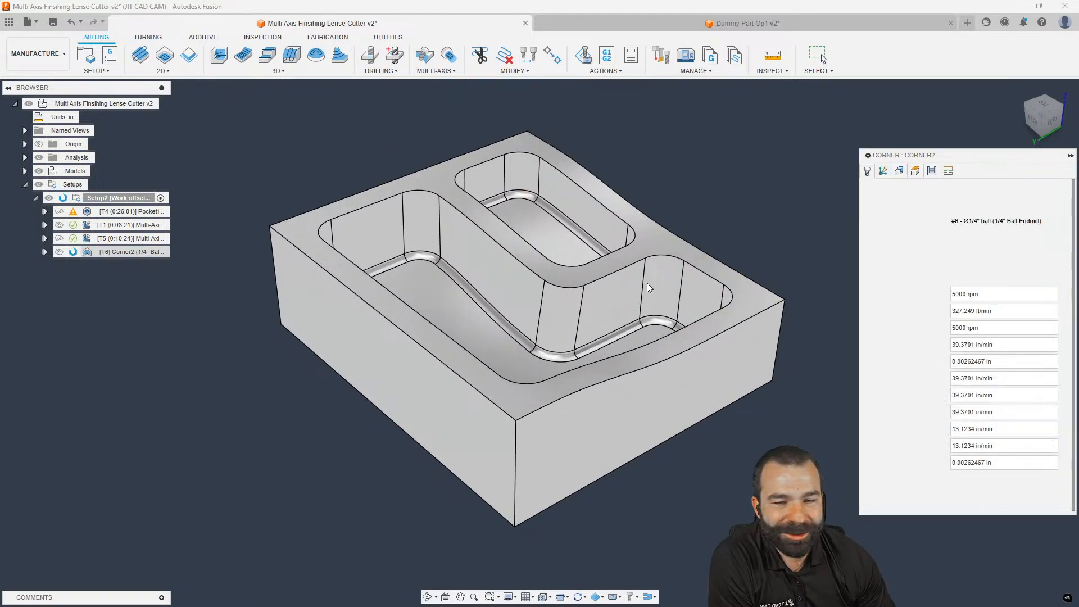
left_click(932, 171)
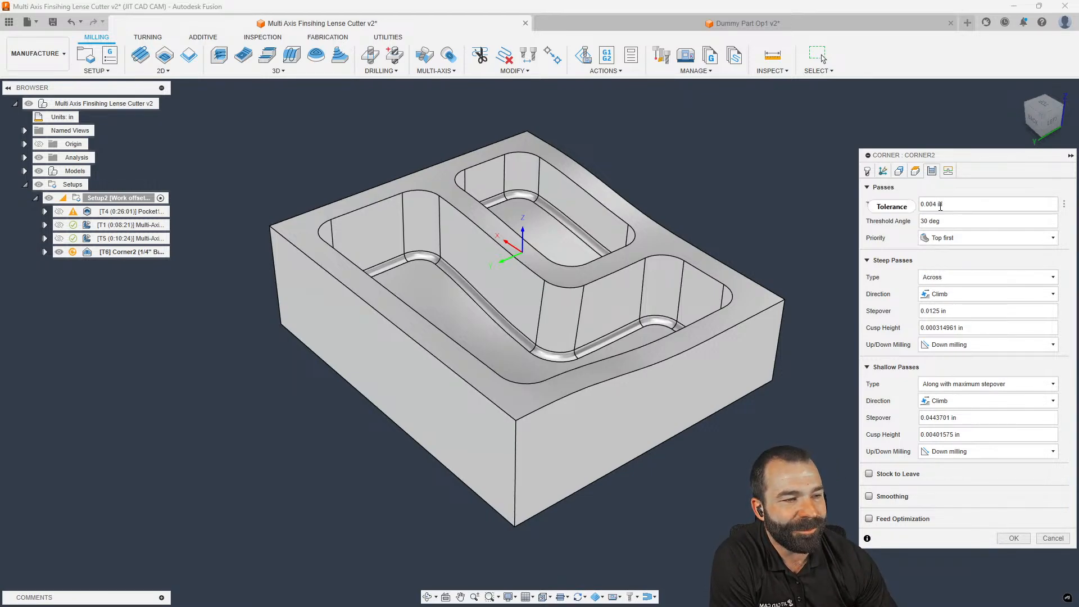
left_click(1011, 538)
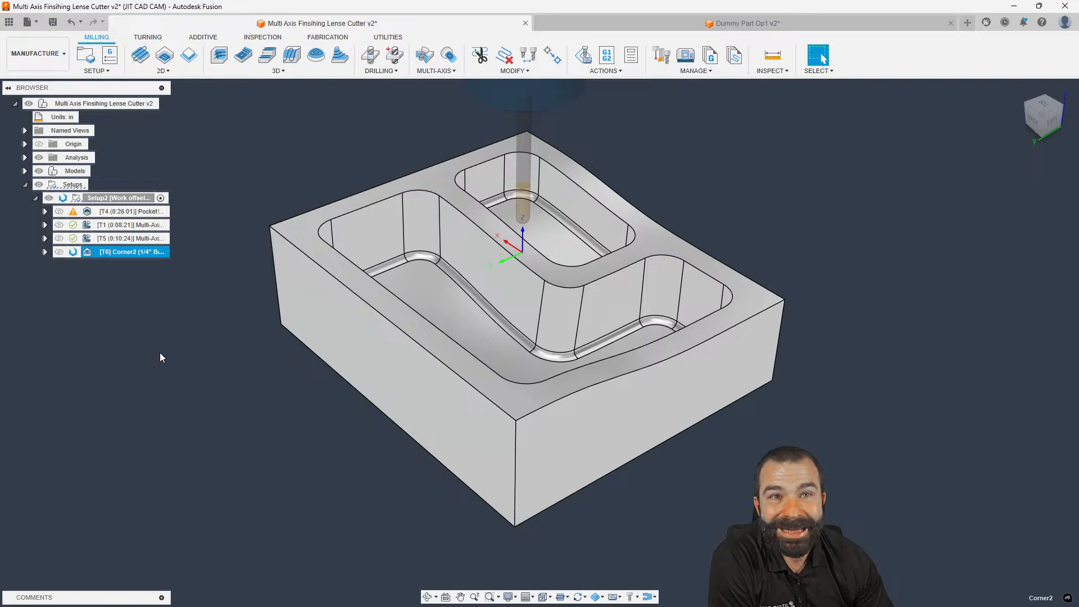
middle_click_drag(178, 352, 203, 368, "shift")
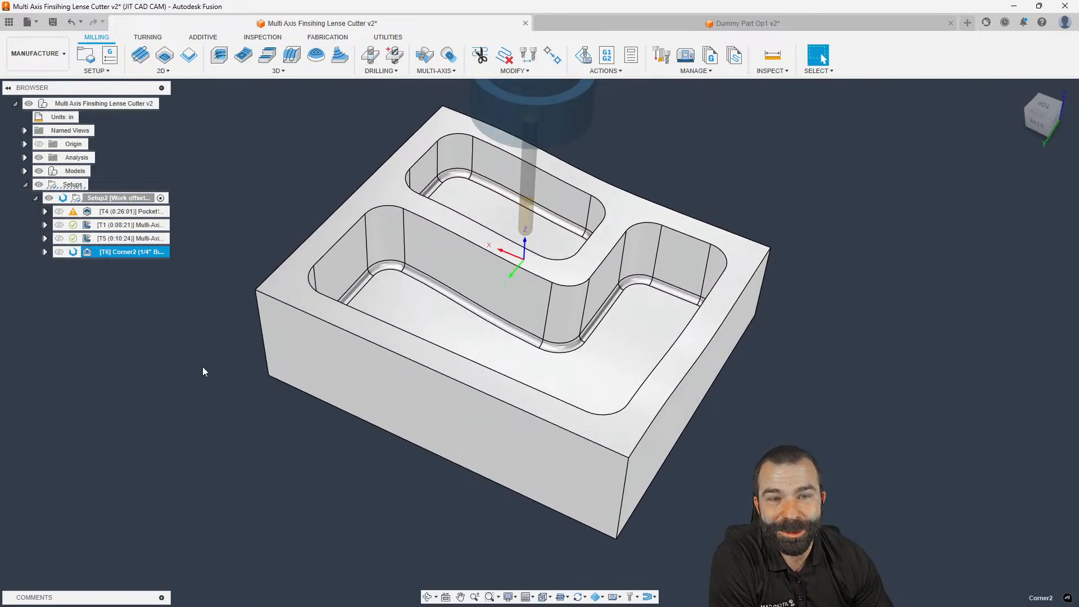
Orbit and zoom around the part to inspect Corner2's passes along the pocket floor corners
mouse_move(216, 345)
middle_mouse_down("shift")
mouse_move(155, 338)
mouse_move(234, 349)
middle_mouse_up("shift")
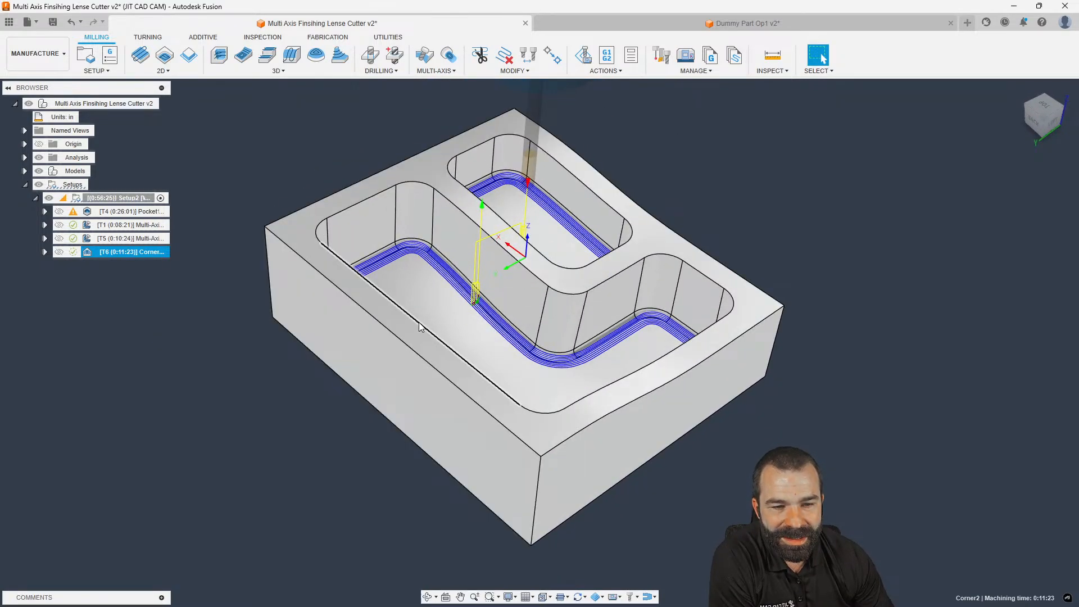
middle_click_drag(469, 313, 429, 306, "shift")
scroll(507, 298, "up", 6)
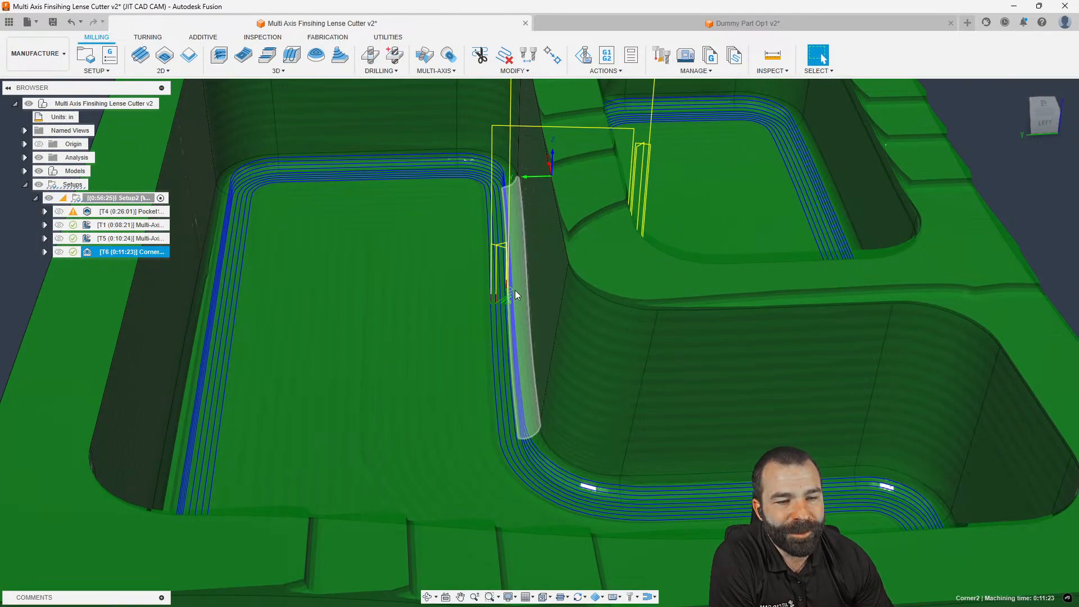
scroll(524, 287, "down", 3)
middle_click_drag(525, 287, 552, 289, "shift")
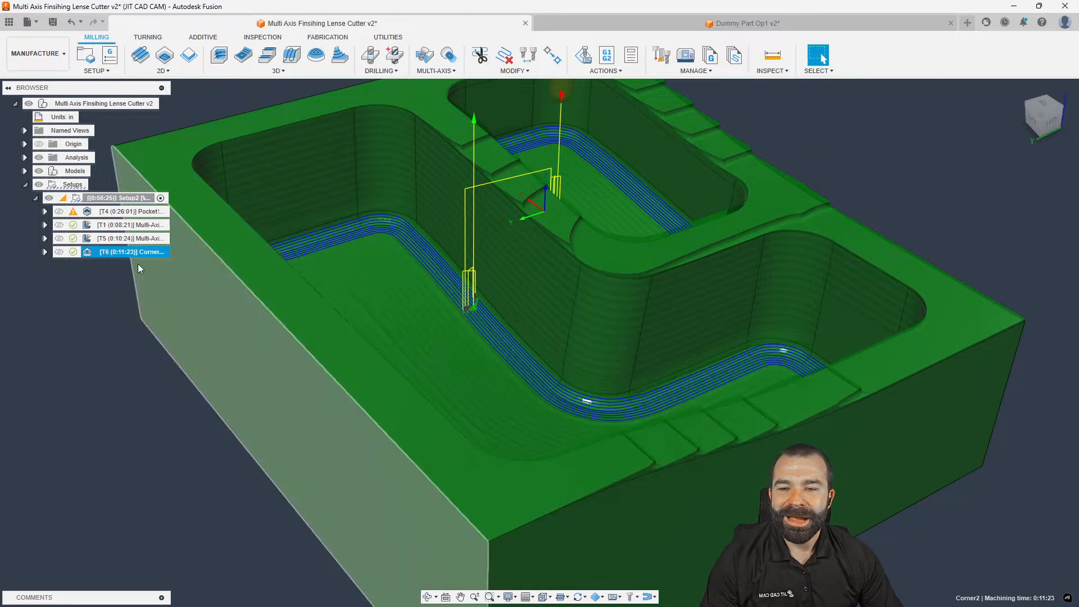
middle_click_drag(471, 291, 459, 308, "shift")
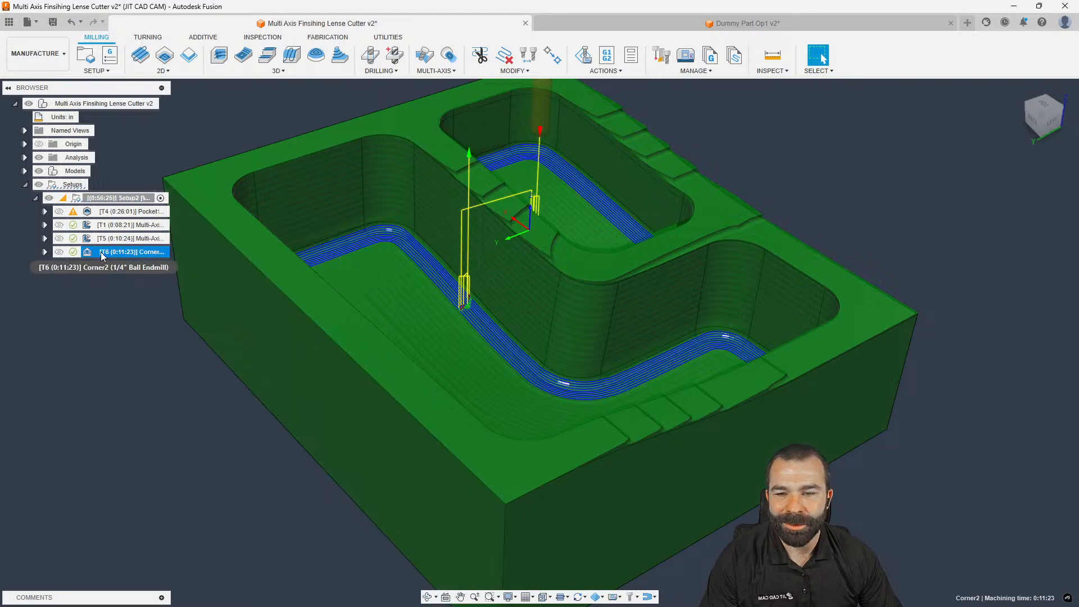
Reopen Corner2 and set Enlarge Tool by to 0.1 in on the Geometry tab
double_click(90, 251)
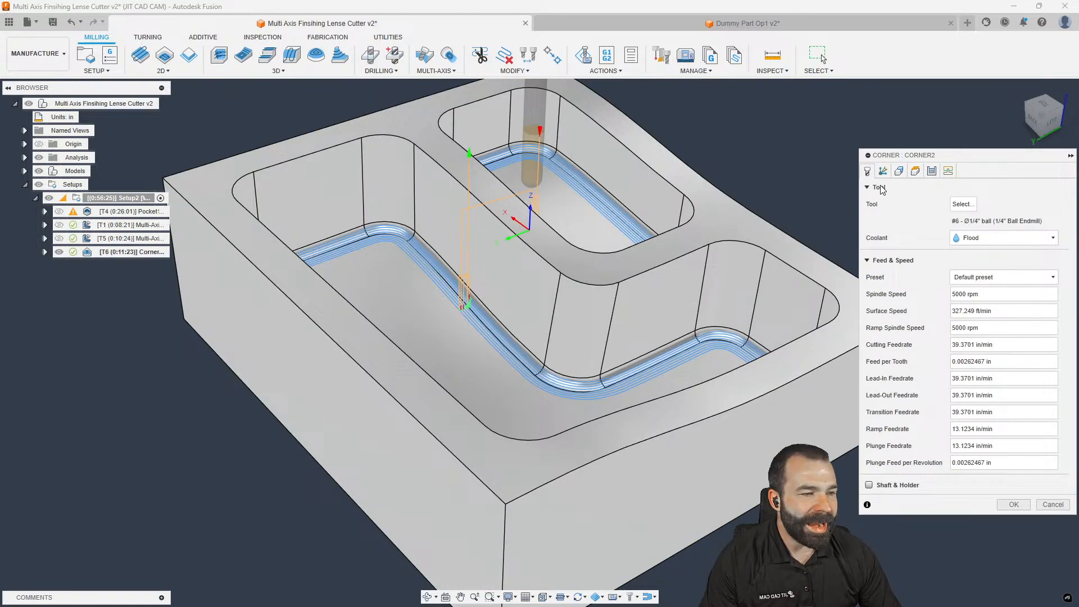
left_click(898, 173)
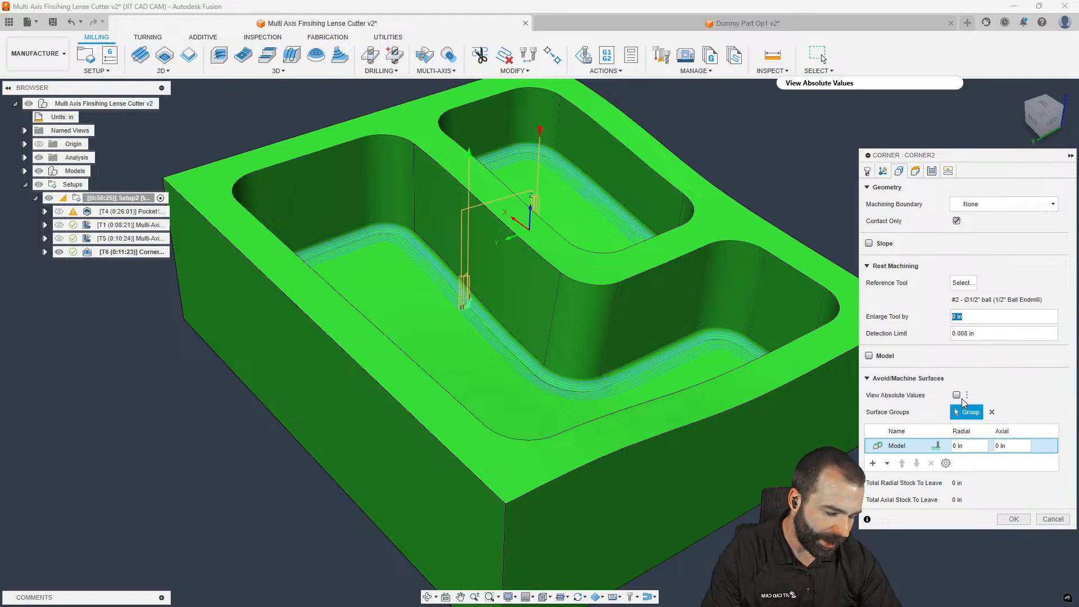
type(".1")
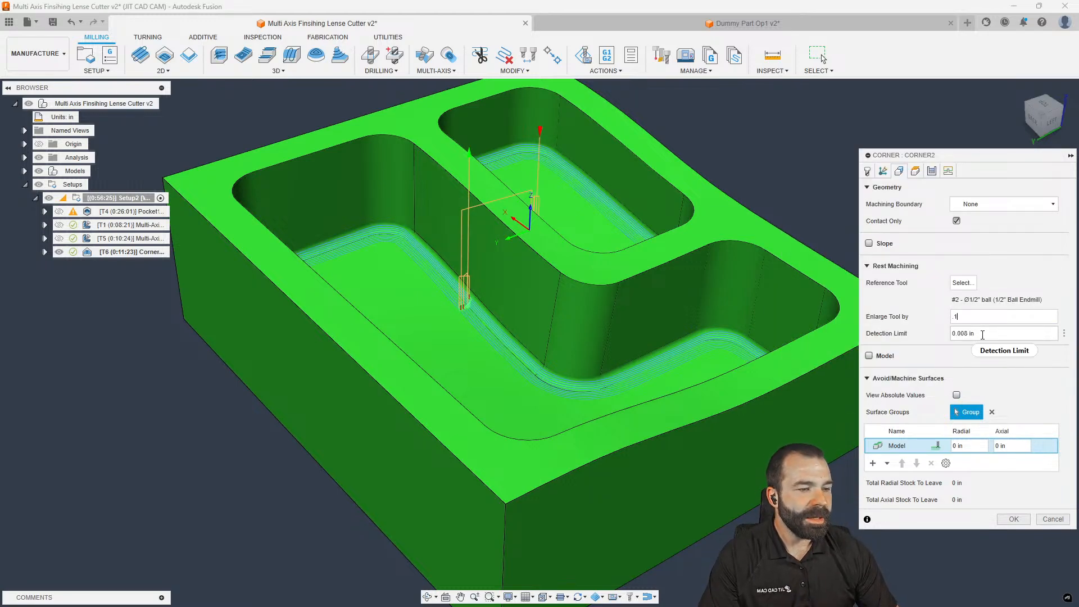
mouse_move(982, 335)
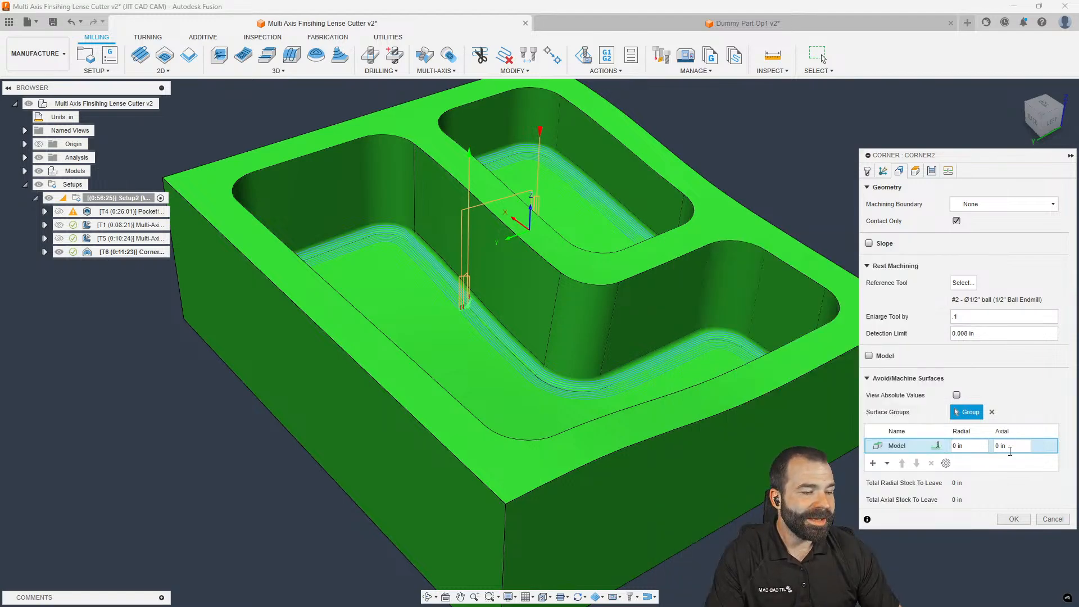
left_click(1008, 521)
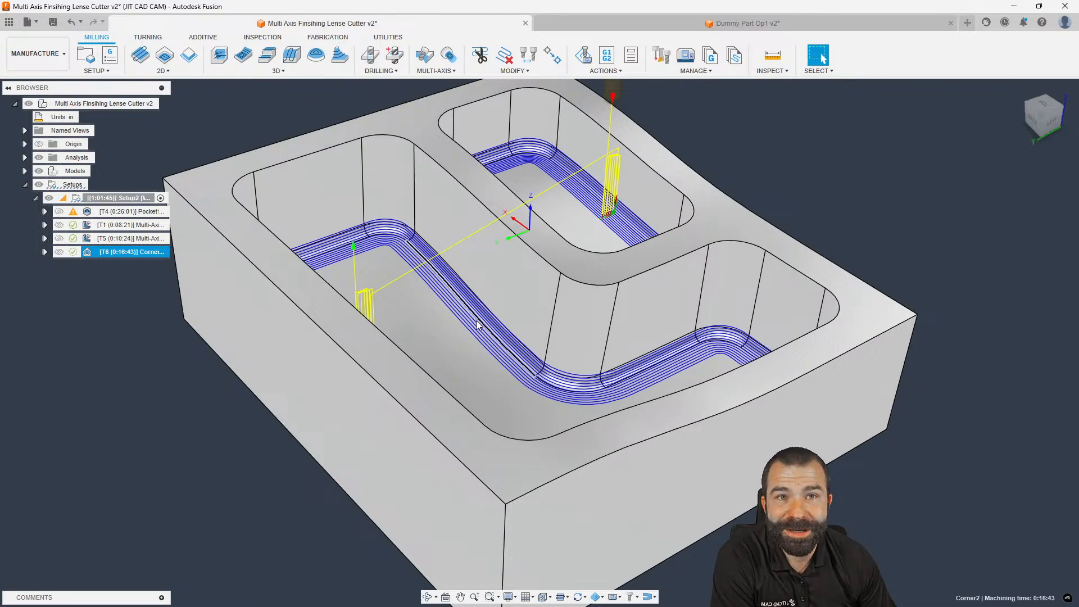
Orbit to check Corner2's wider passes, then hide it and show the T1 Multi-Axis toolpath
middle_click_drag(488, 321, 465, 311, "shift")
scroll(465, 310, "up", 8)
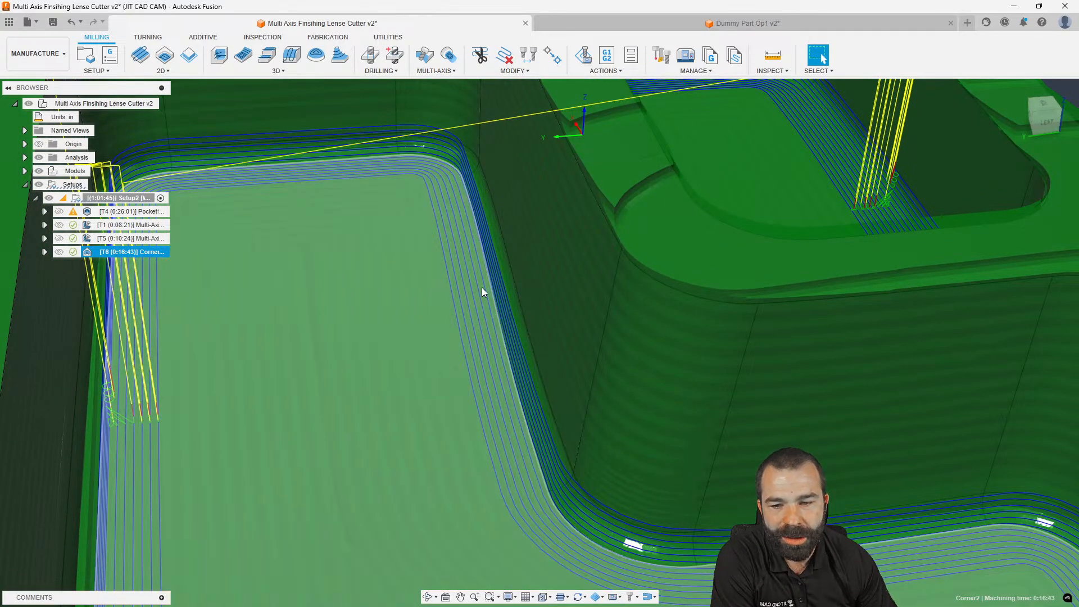
scroll(490, 282, "down", 8)
middle_click_drag(491, 283, 518, 320, "shift")
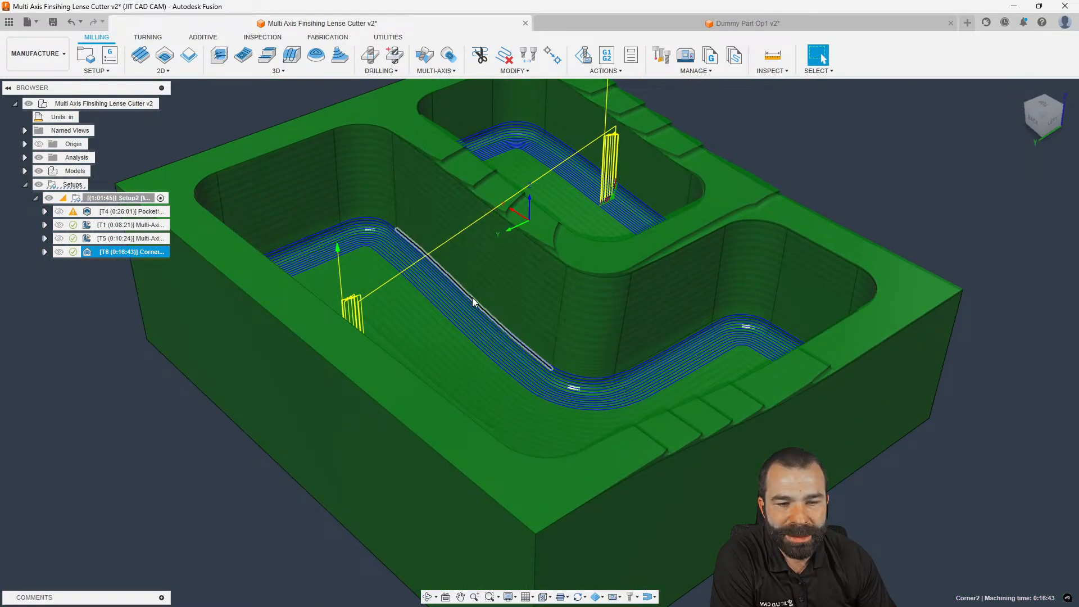
middle_click_drag(483, 277, 521, 328, "shift")
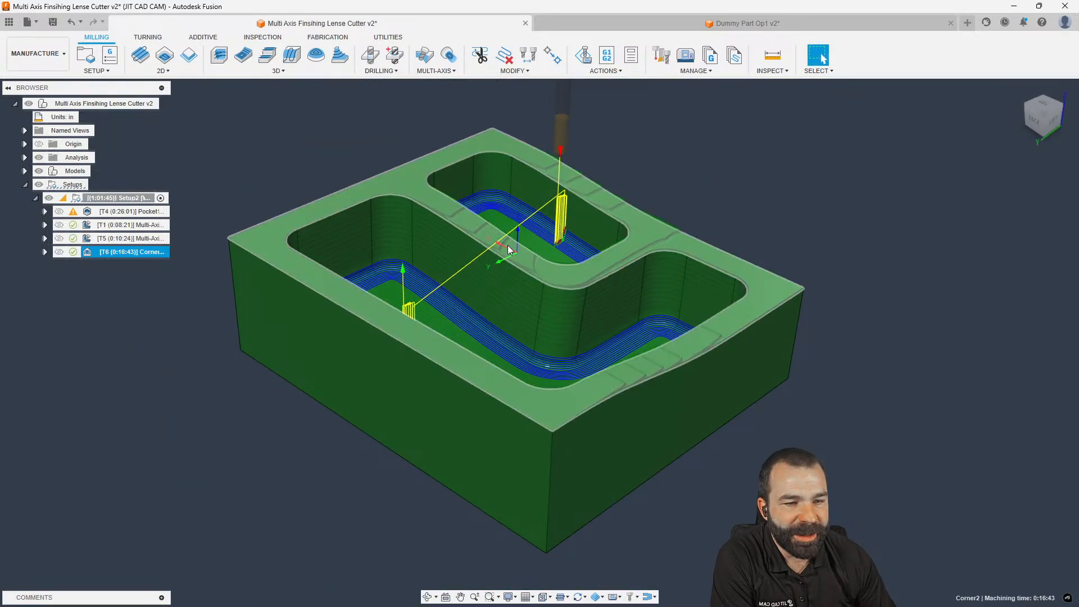
left_click(139, 313)
left_click(125, 225)
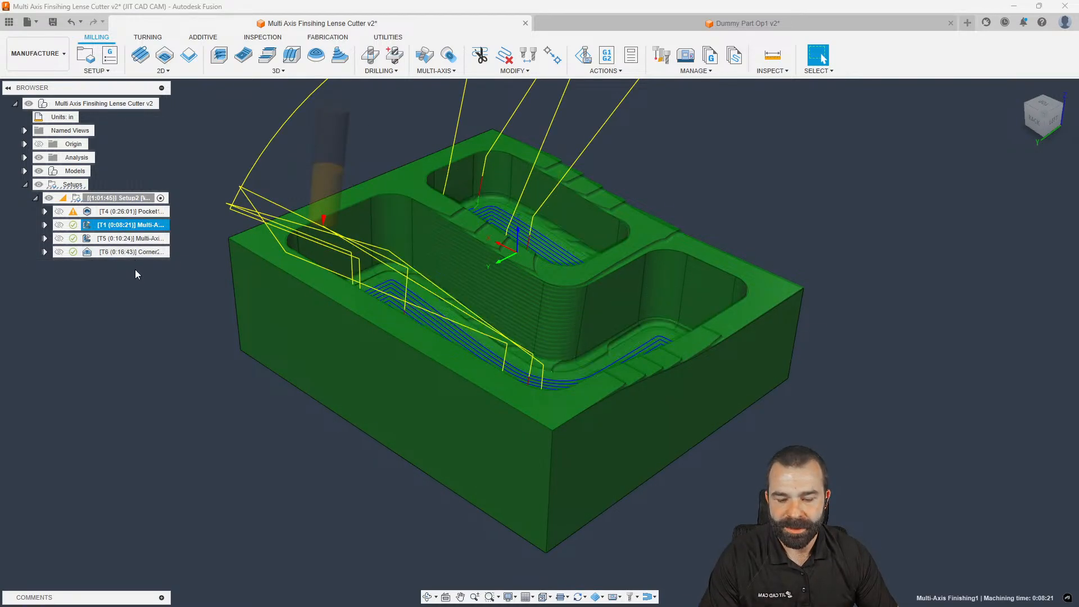
Paste a copy of the T1 Multi-Axis operation and place it under the original
key("ctrl+v")
left_click(96, 268)
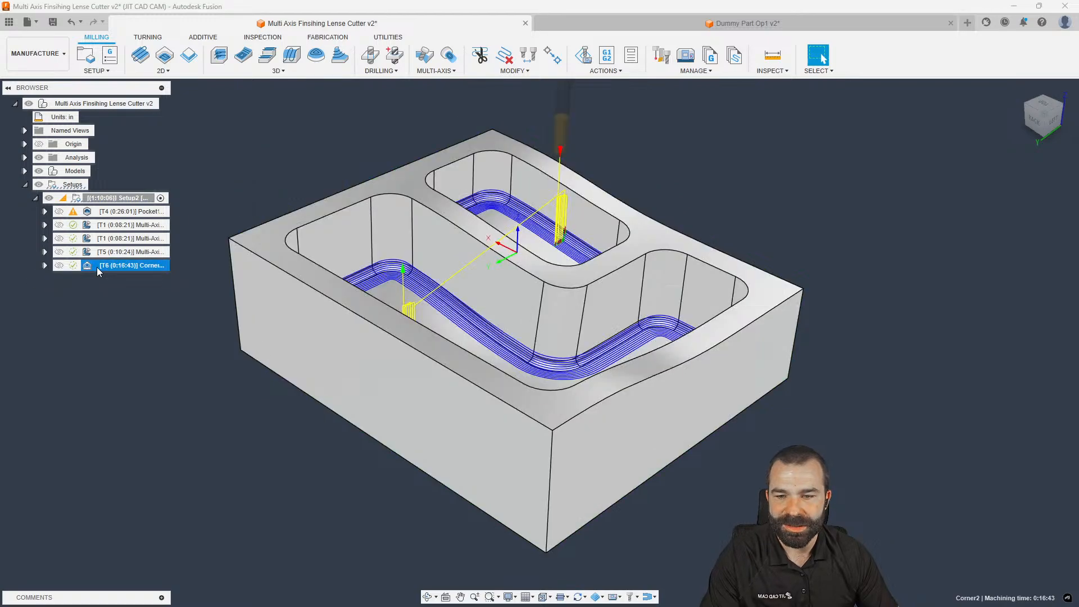
left_click_drag(97, 267, 94, 242)
In the copy, replace the floor and wall surfaces with the block's top face as floor
double_click(95, 240)
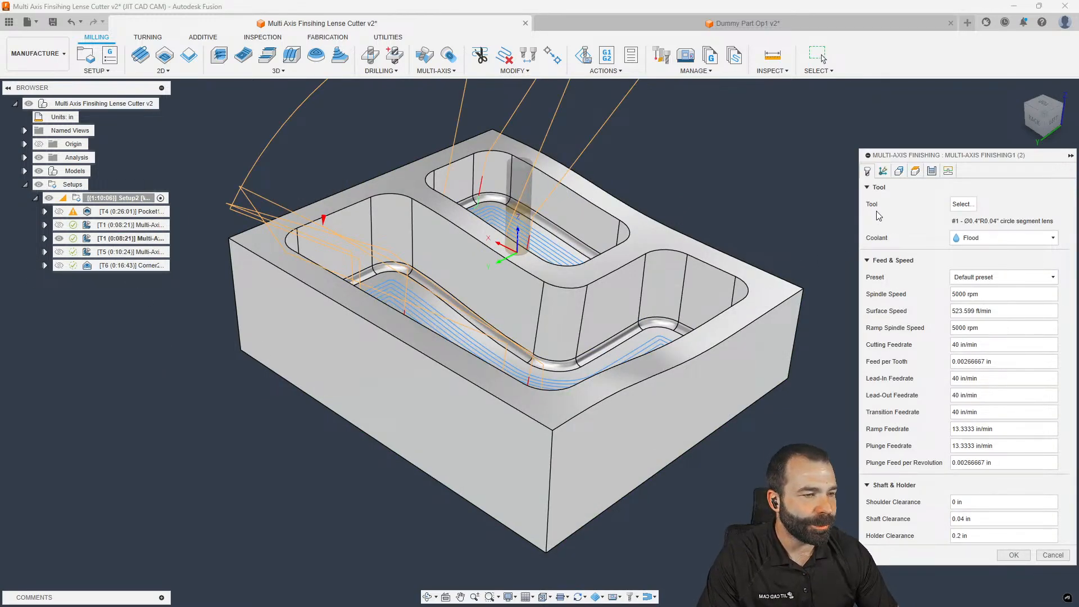
left_click(898, 172)
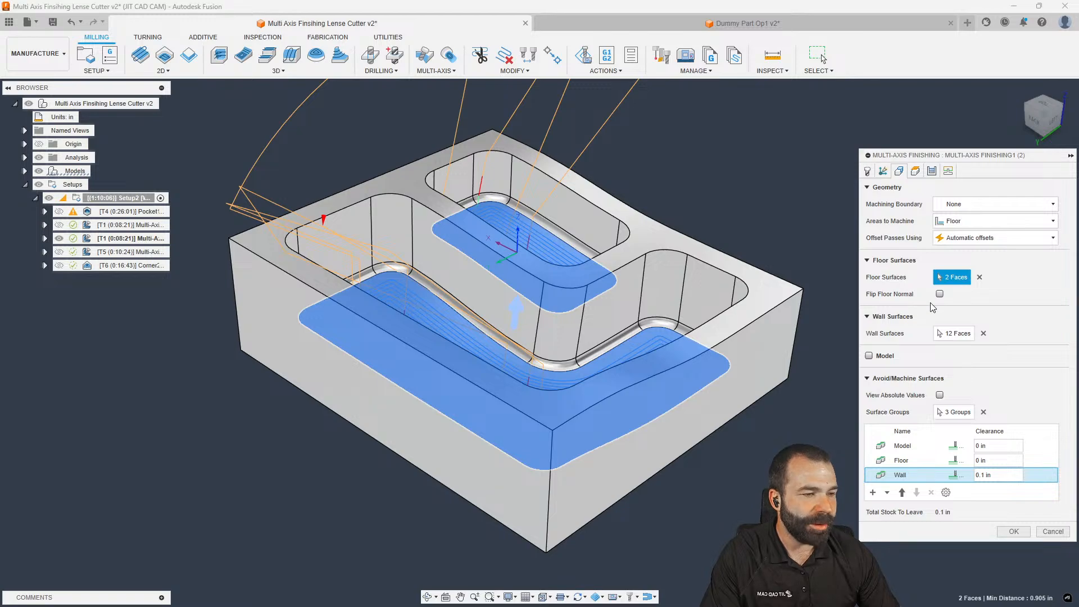
left_click(978, 277)
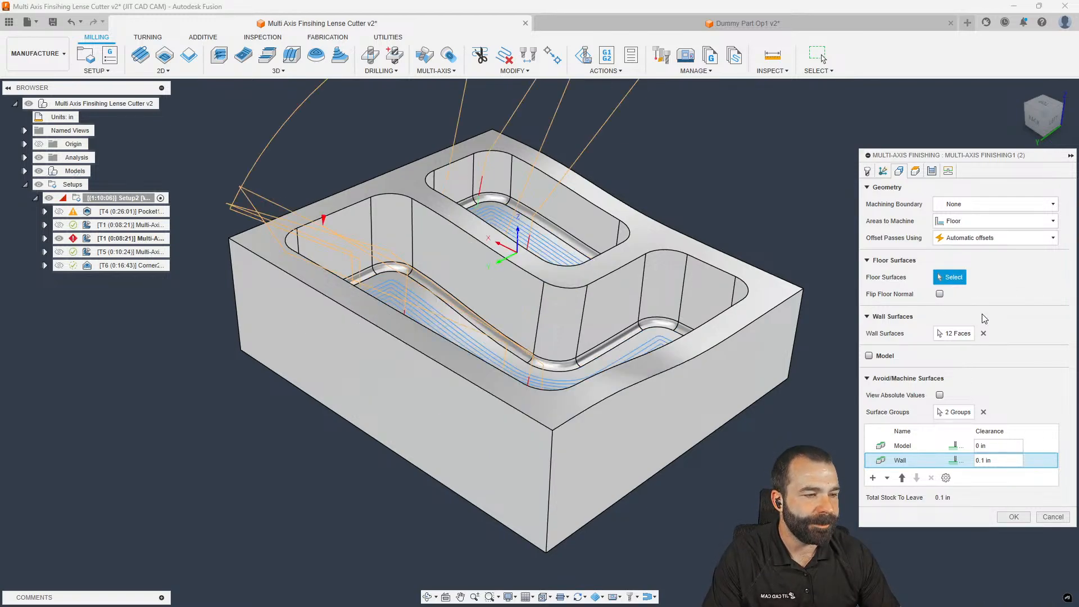
left_click(984, 333)
left_click(653, 241)
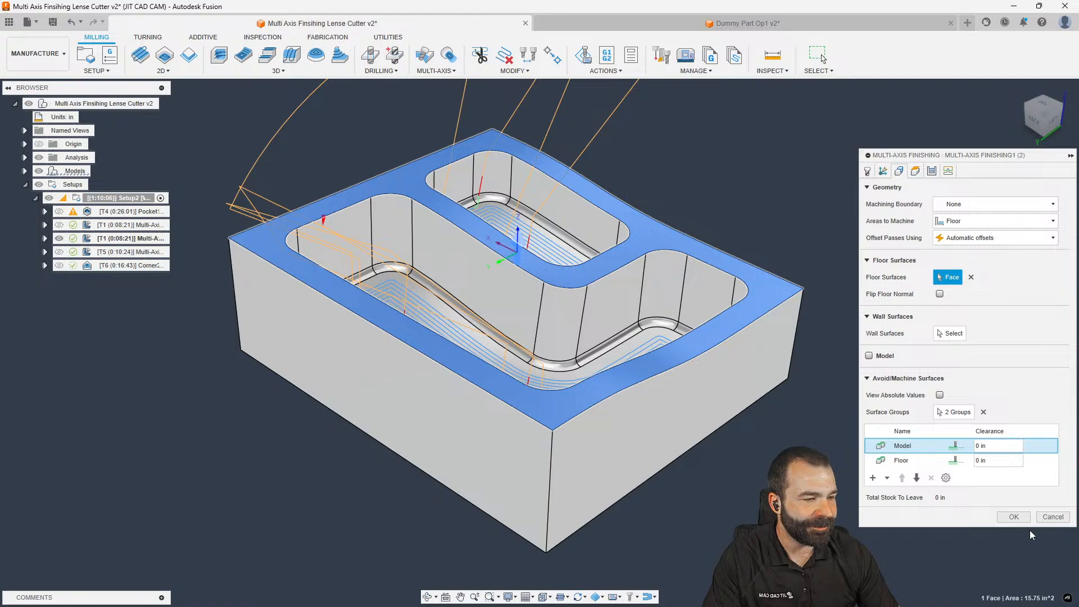
left_click(1016, 517)
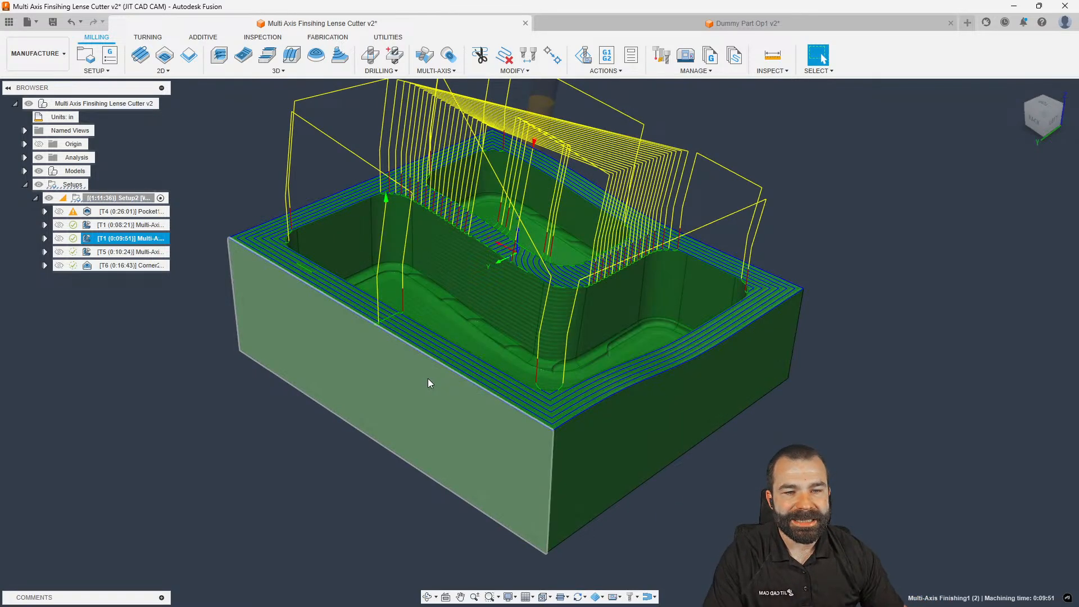
Orbit and zoom to inspect the new top-face finishing toolpath
middle_click_drag(413, 389, 340, 419, "shift")
scroll(335, 405, "up", 2)
scroll(339, 420, "down", 2)
scroll(340, 419, "down", 1)
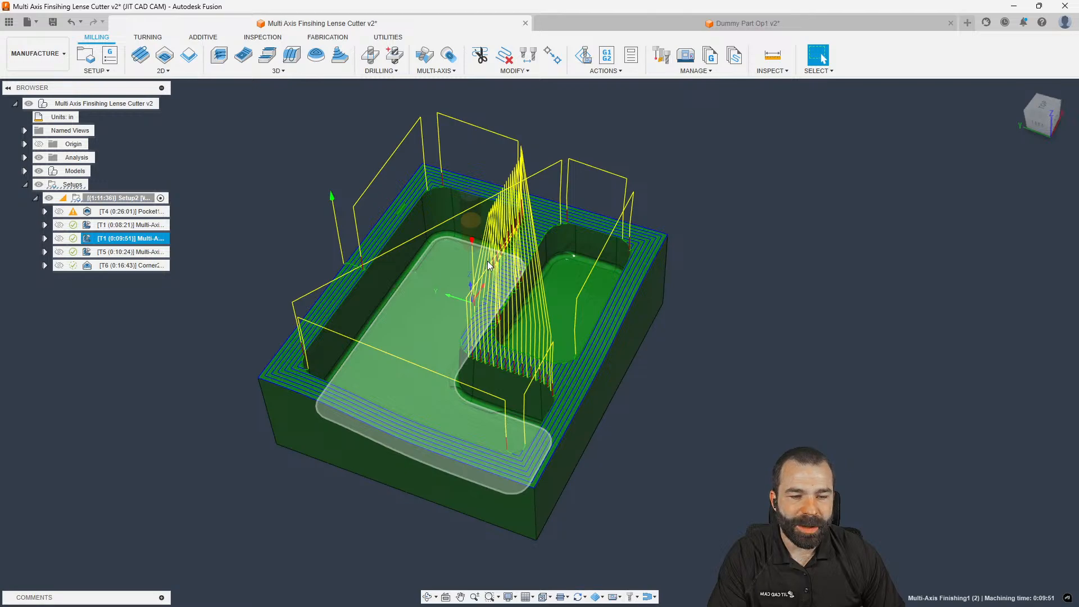
scroll(529, 234, "up", 1)
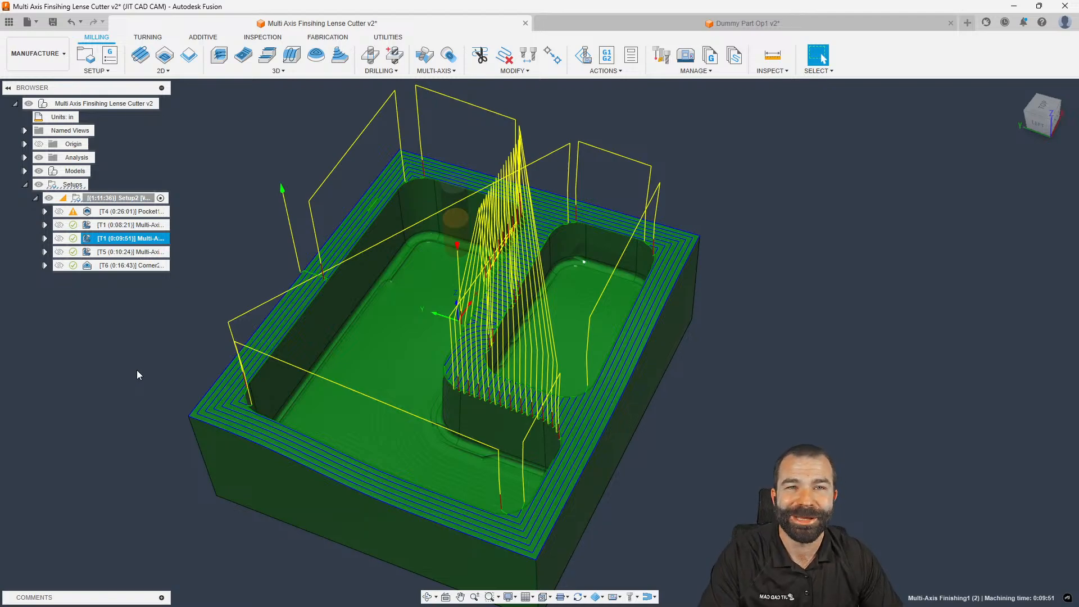
Preview the T6 Corner toolpath, then reopen Multi-Axis Finishing1 (2) for editing
left_click(89, 266)
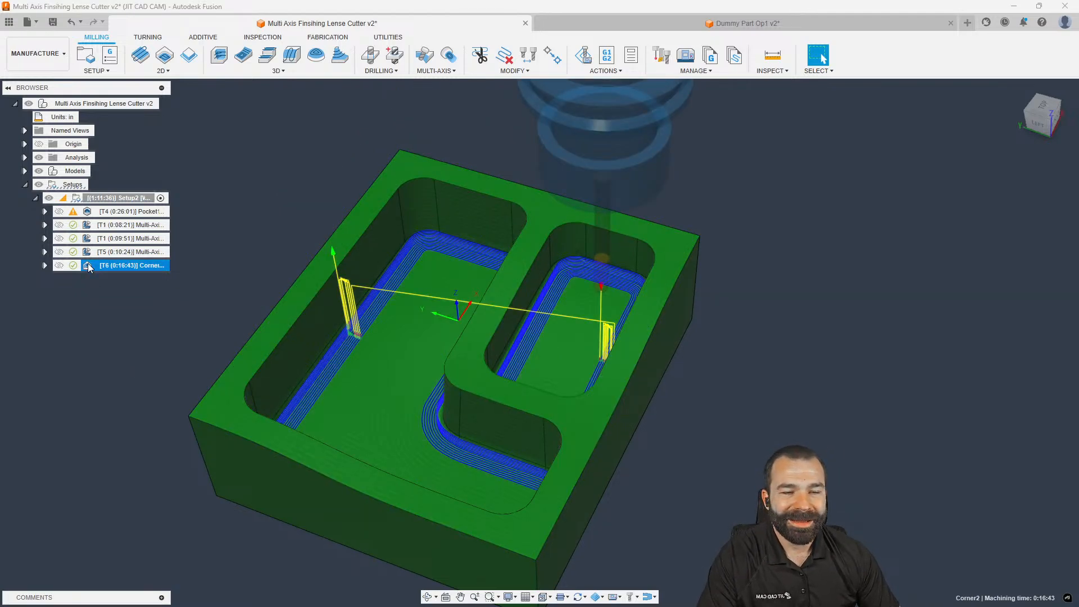
left_click(88, 242)
mouse_move(128, 280)
middle_mouse_down("shift")
mouse_move(139, 266)
mouse_move(124, 270)
middle_mouse_up("shift")
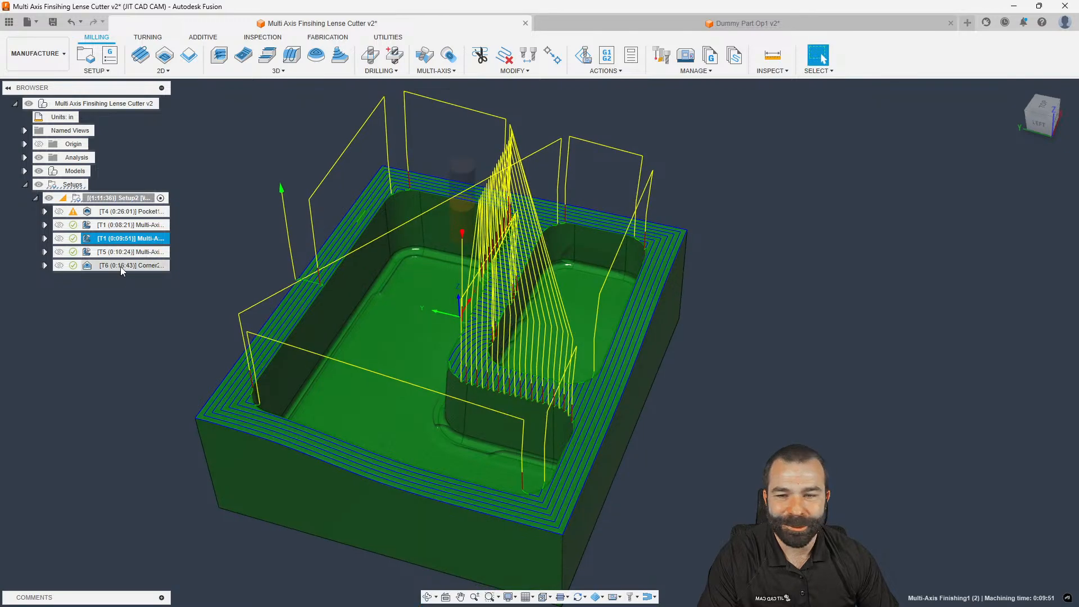
double_click(91, 240)
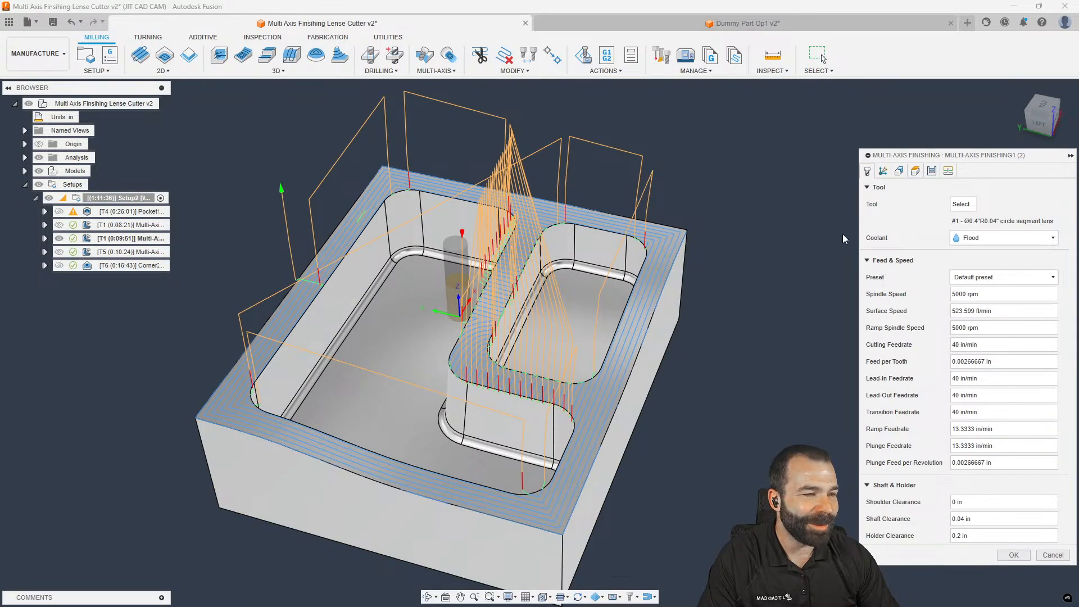
Base the offset passes on a Selection guide curve: the block's outer edge
left_click(899, 172)
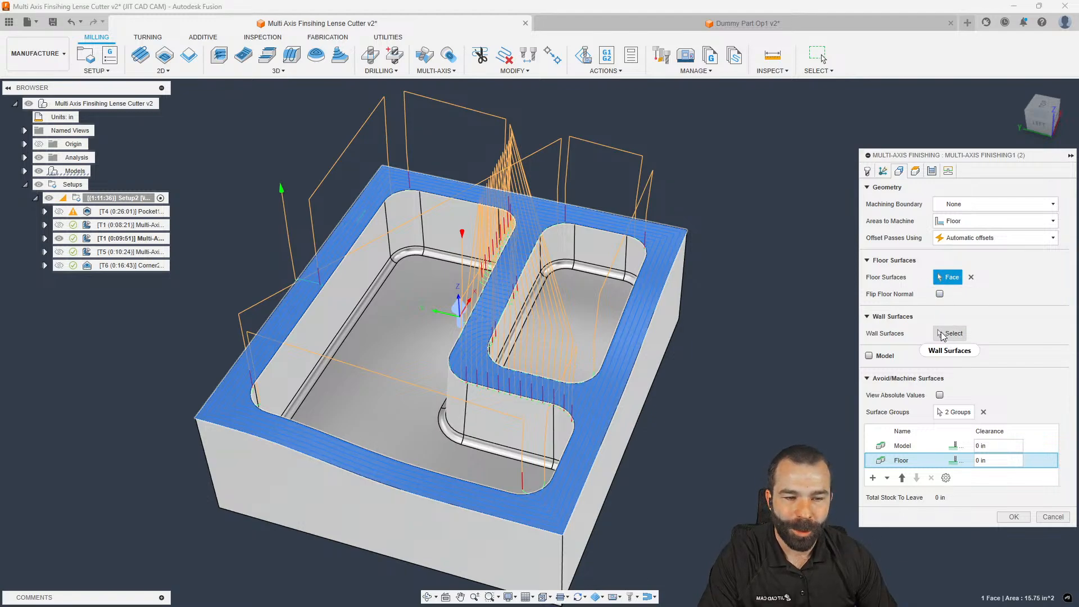
left_click(971, 240)
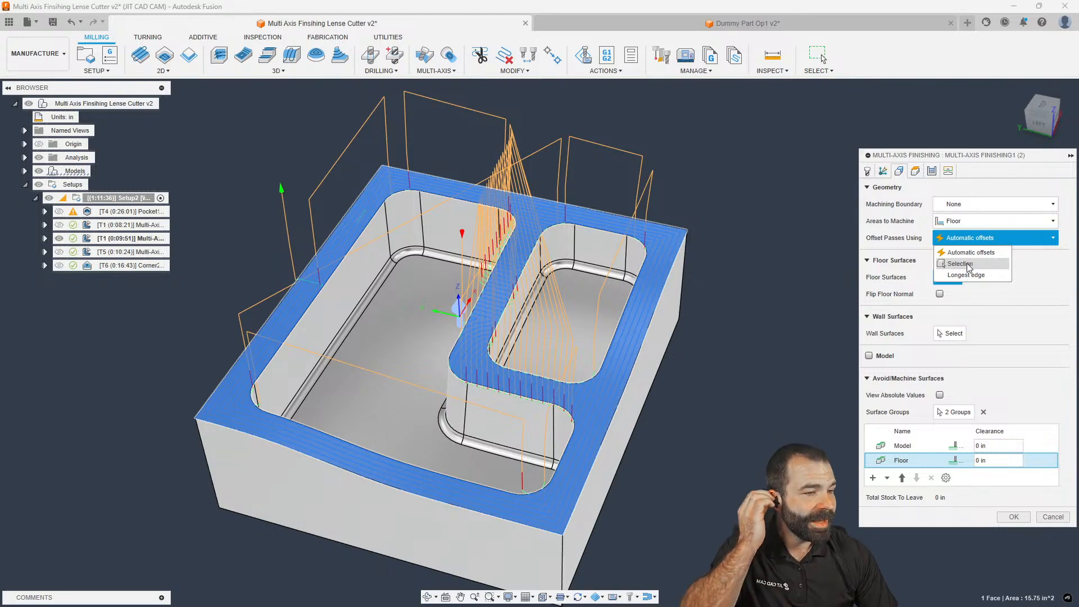
left_click(968, 266)
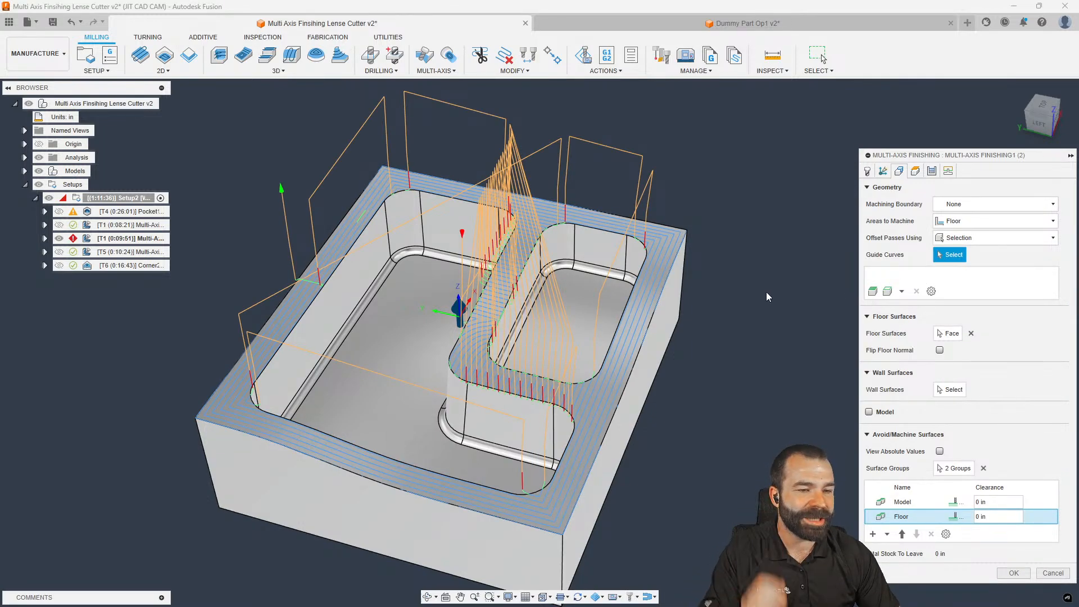
left_click(674, 269)
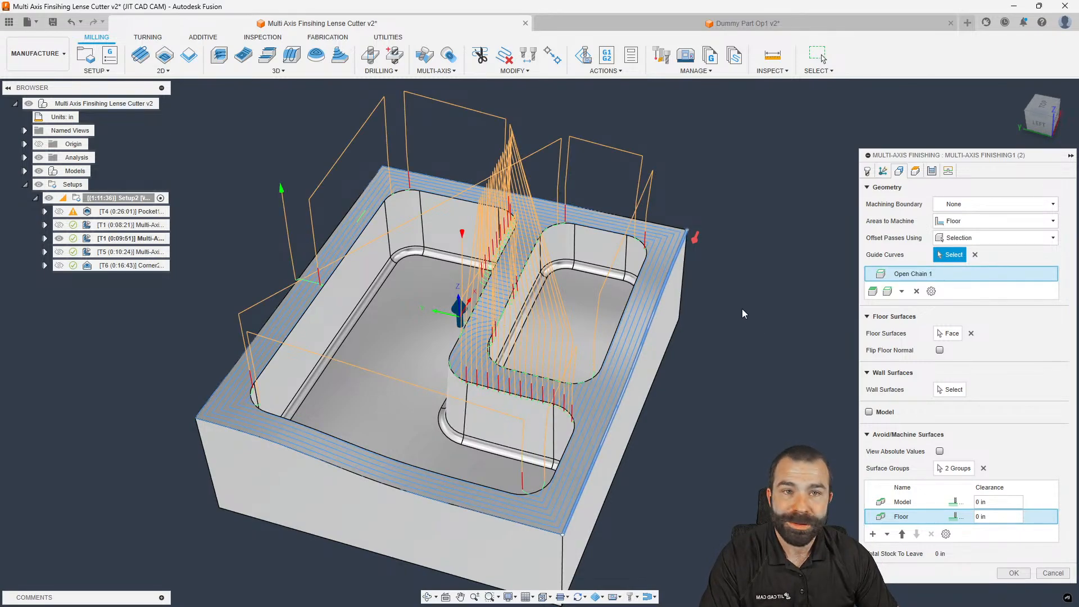
left_click(1011, 573)
middle_click_drag(681, 456, 672, 453, "shift")
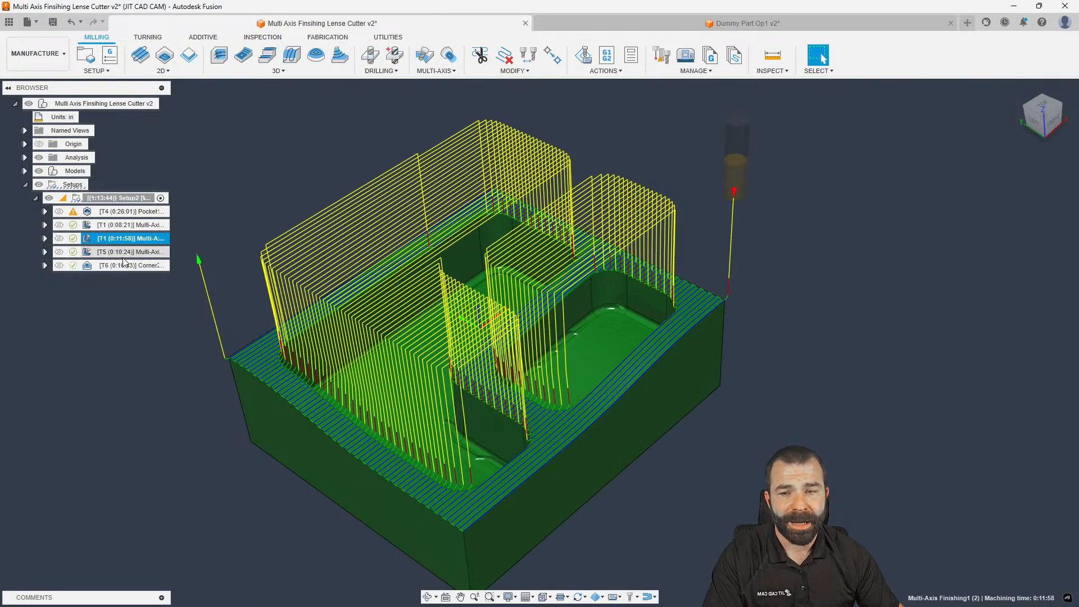
Replace the guide curve with a three-edge chain along the island edge
double_click(85, 238)
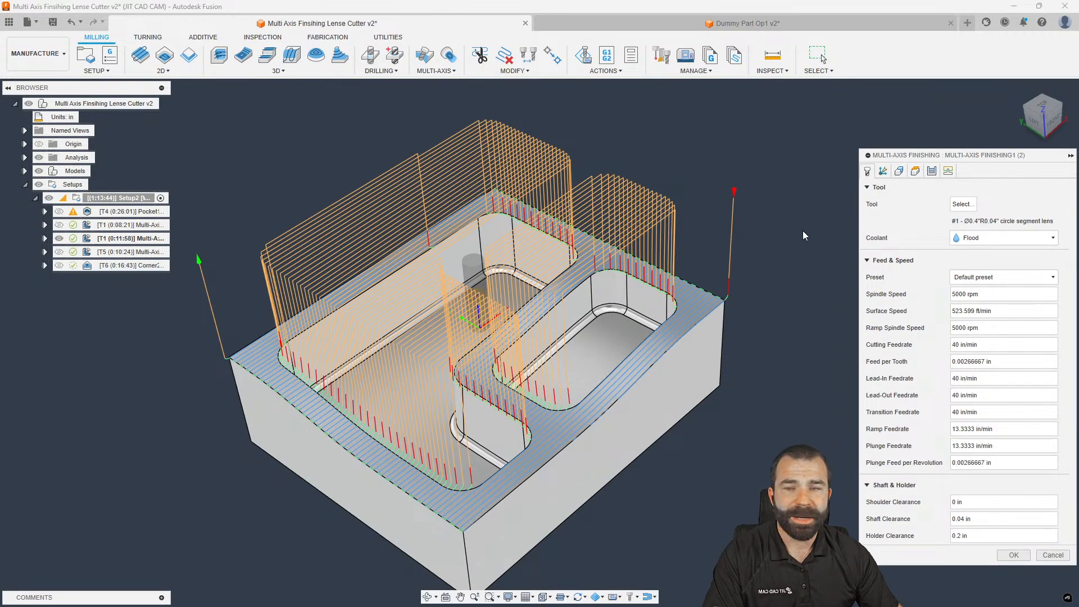
left_click(897, 171)
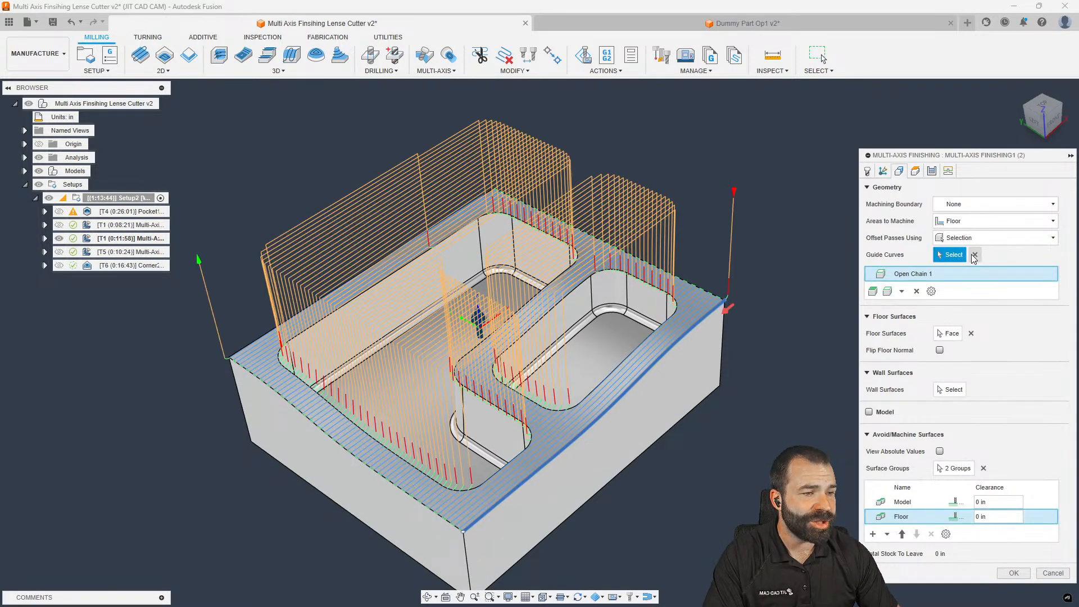
left_click(506, 417)
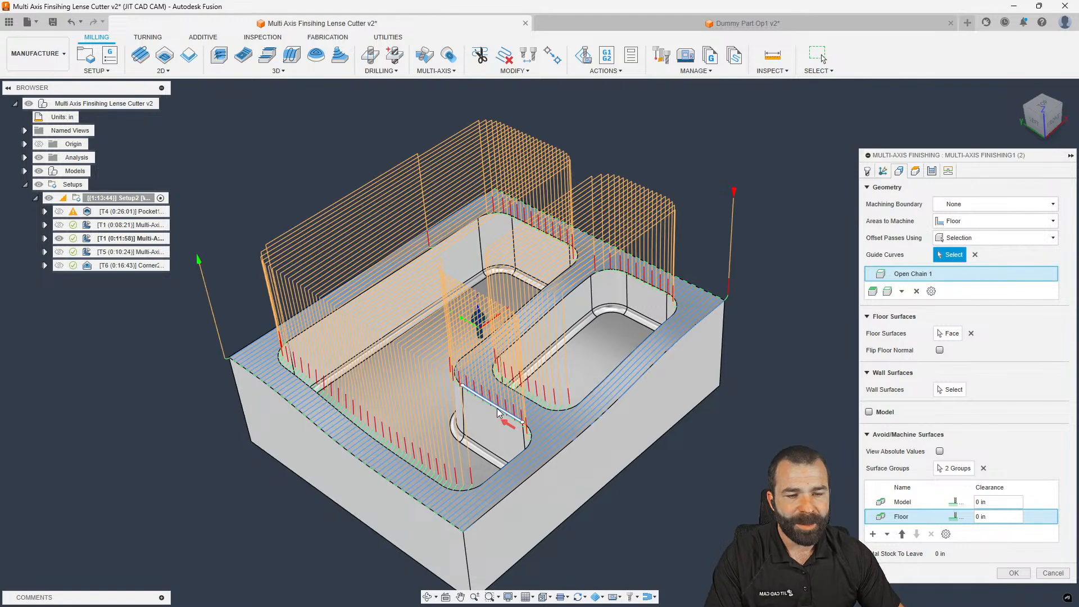
left_click(467, 363)
left_click(467, 362)
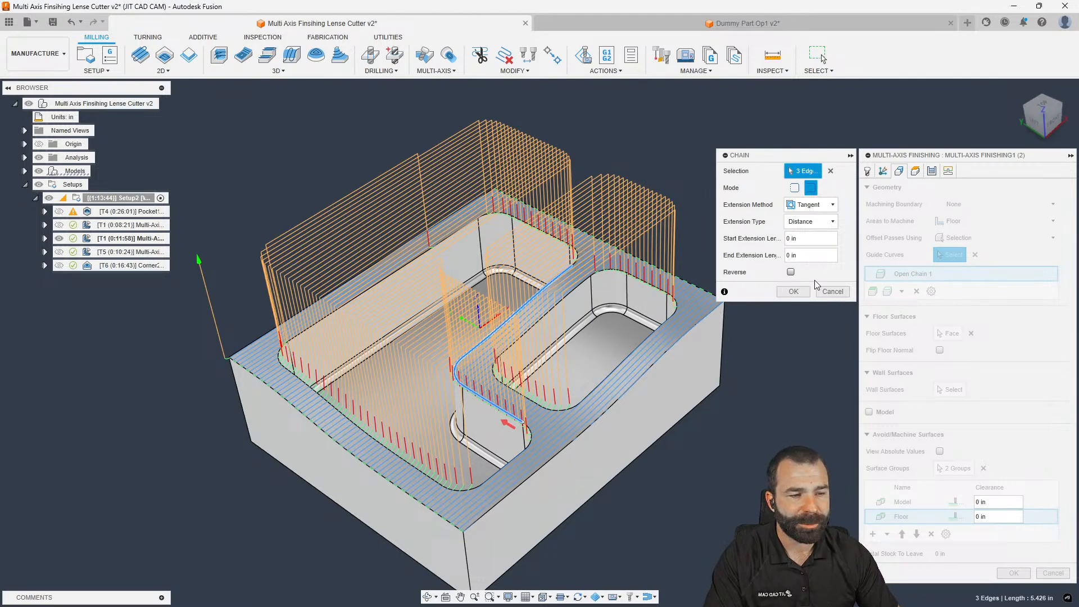
left_click(793, 292)
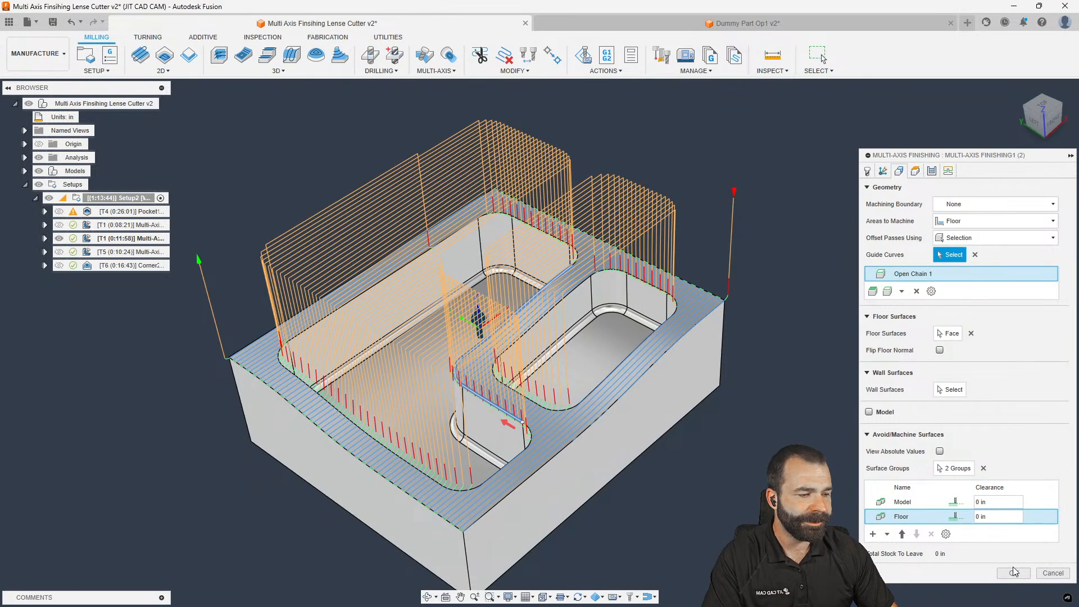
left_click(1013, 573)
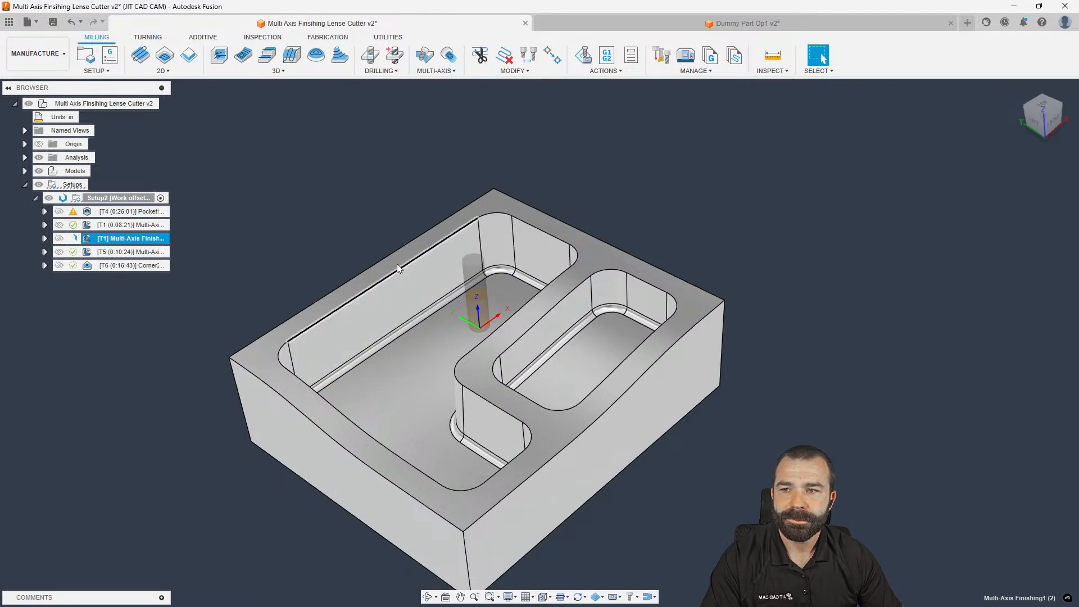
Orbit to inspect the regenerated 0:12:38 finishing toolpath, then deselect it
middle_click_drag(392, 257, 404, 252, "shift")
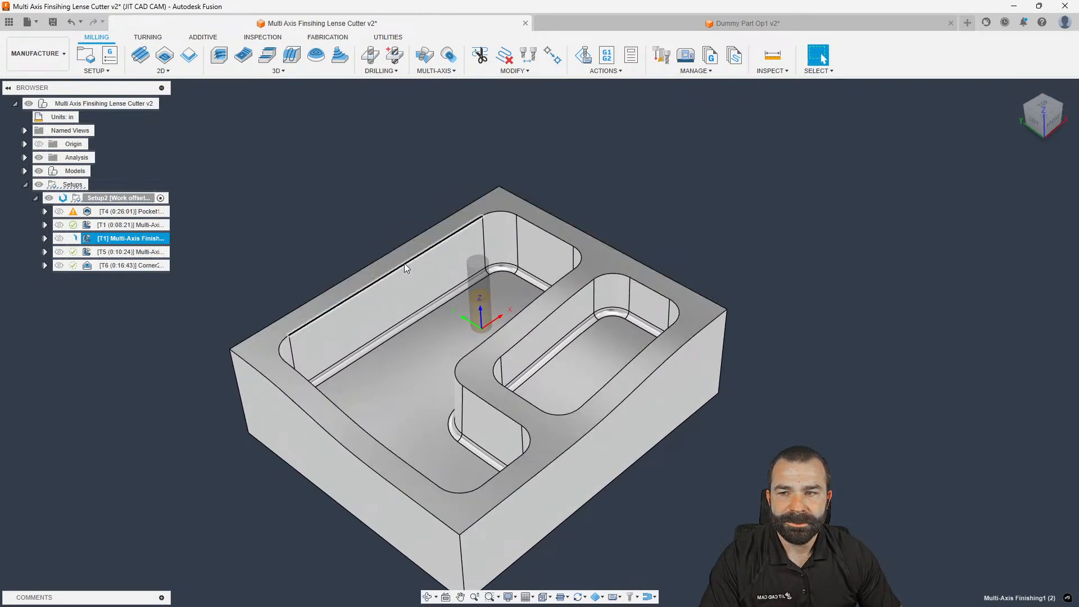
middle_click_drag(403, 263, 415, 253, "shift")
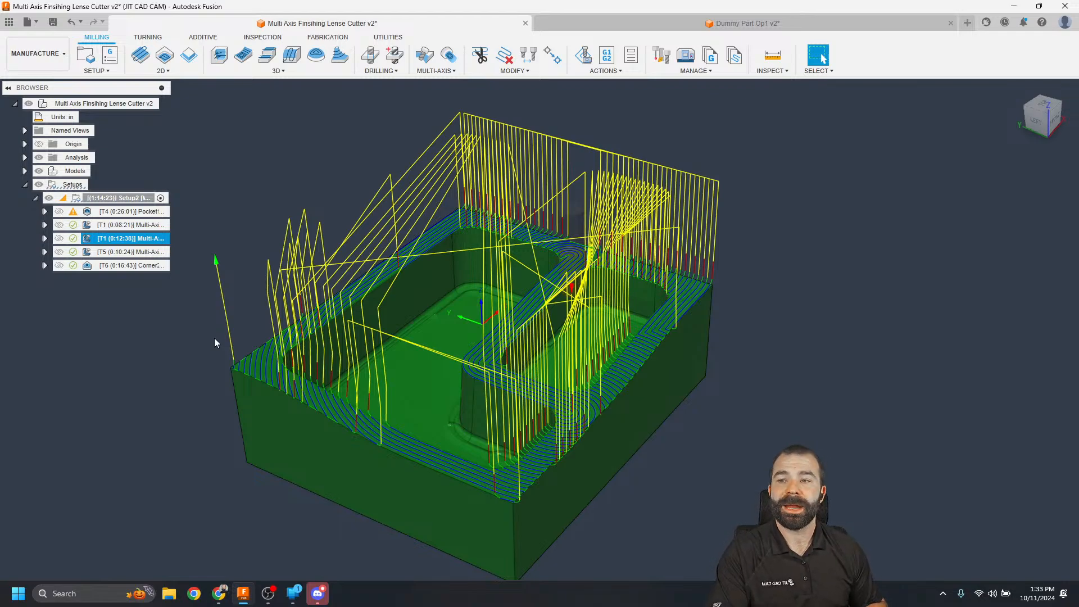
left_click(234, 270)
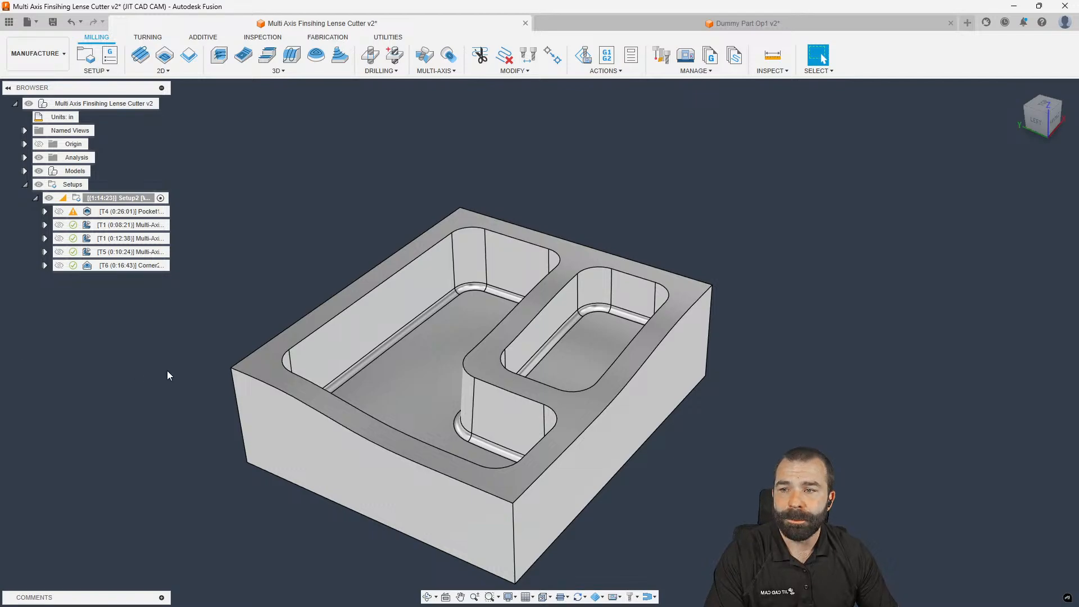
scroll(445, 284, "up", 5)
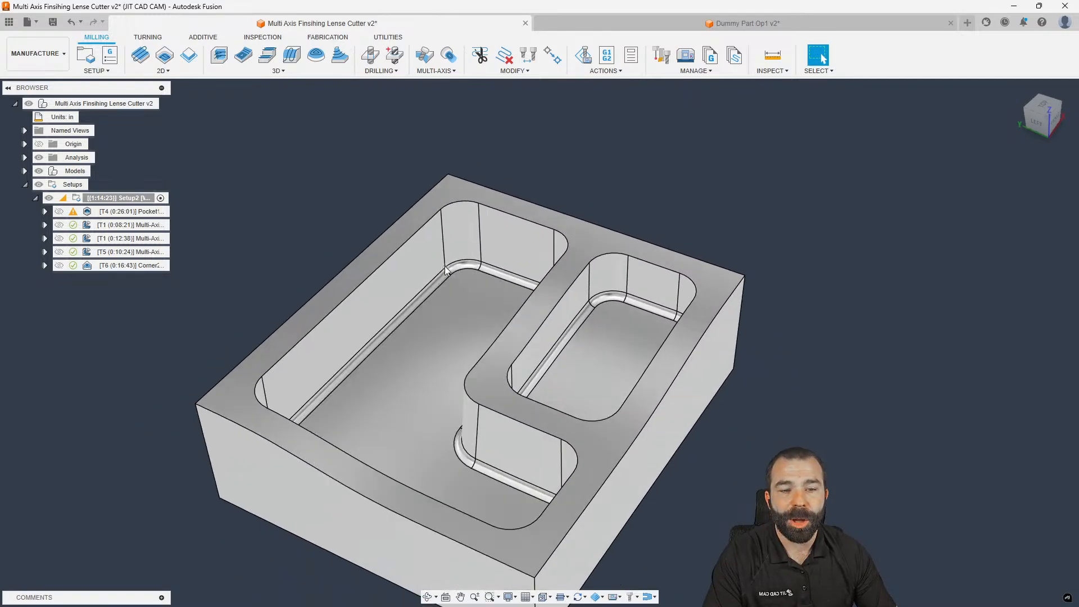
scroll(447, 271, "up", 2)
left_click(449, 272)
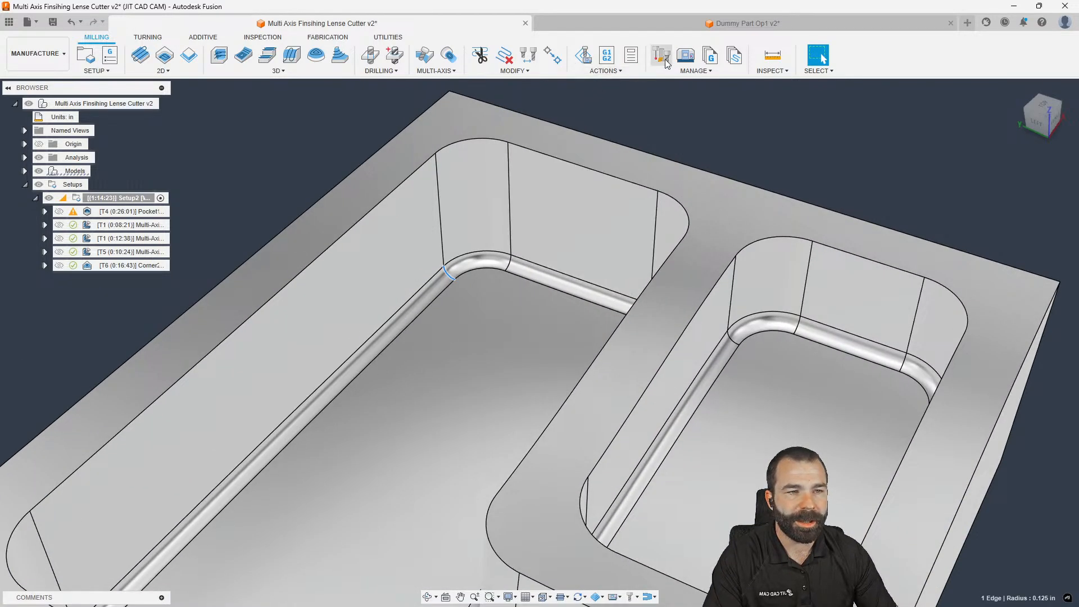
left_click(773, 54)
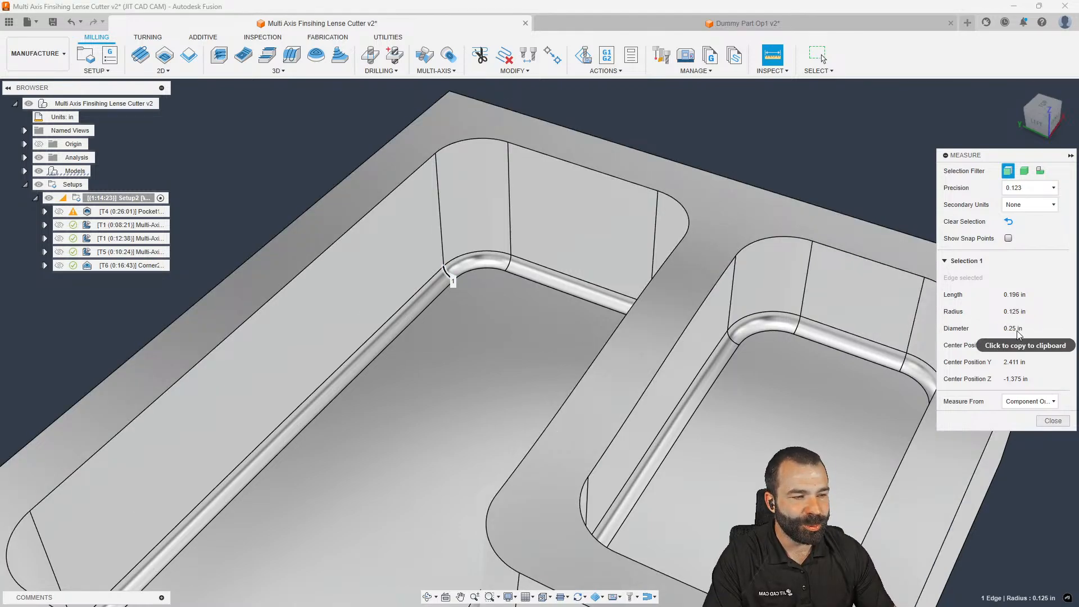
scroll(444, 256, "down", 3)
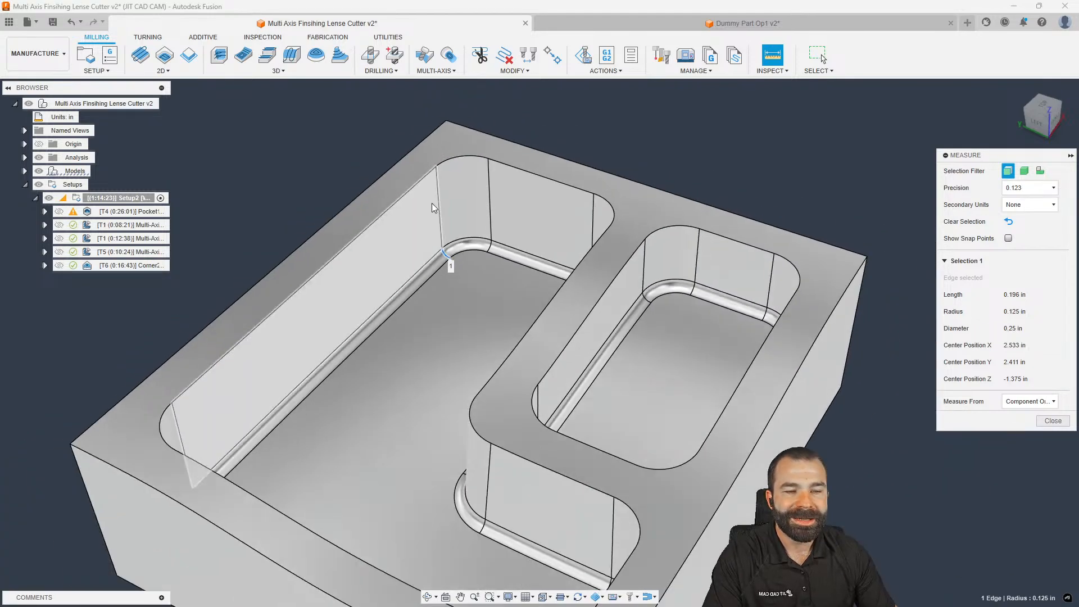
scroll(448, 260, "up", 3)
left_click(1054, 421)
scroll(551, 292, "down", 5)
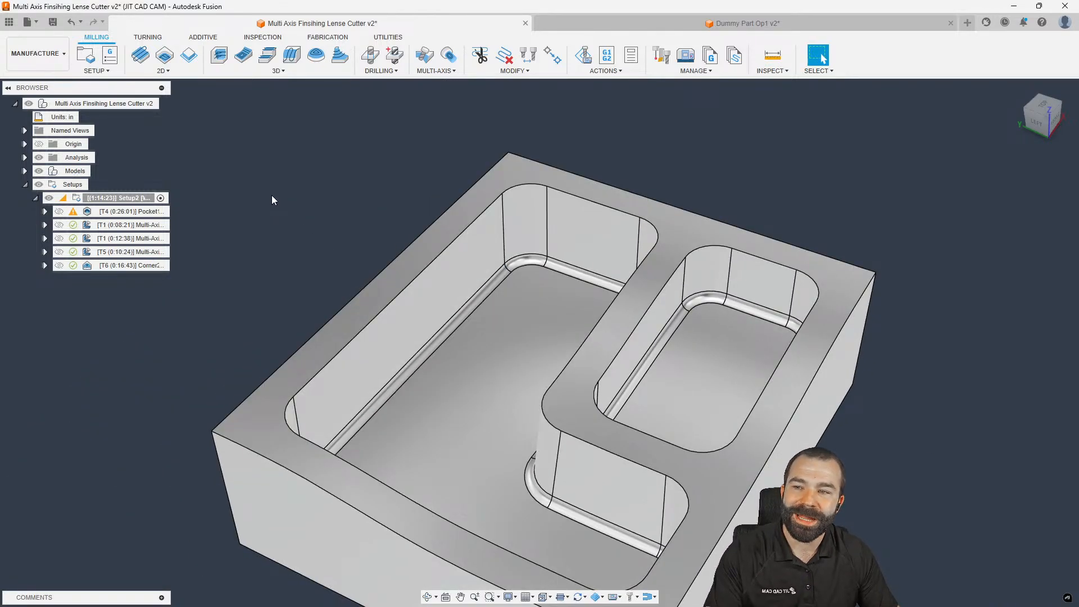
Create a 2D Trace operation along the pocket floor edge
left_click(168, 71)
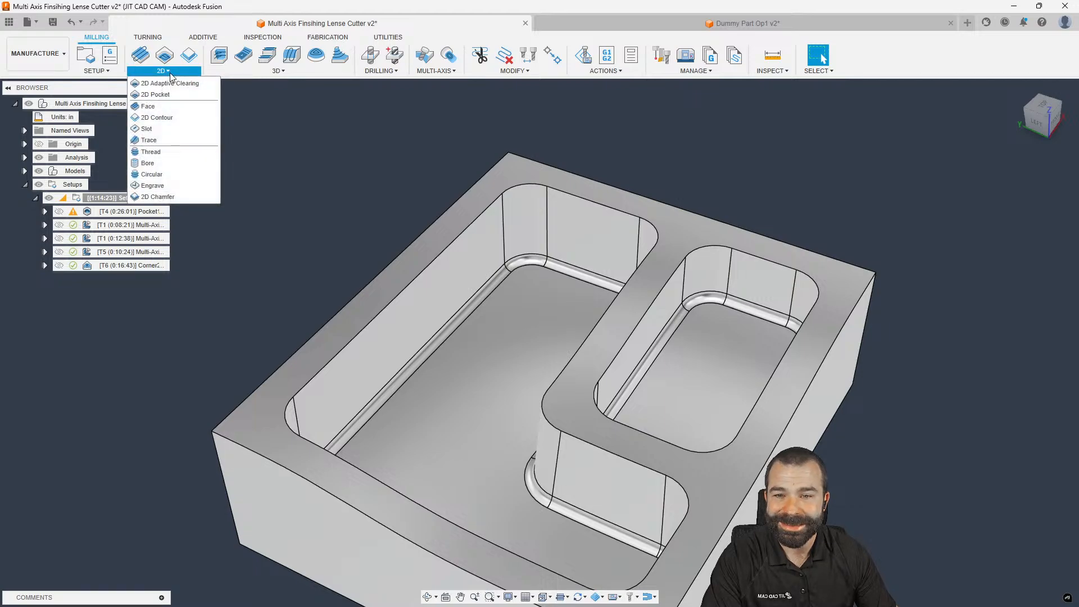
left_click(149, 140)
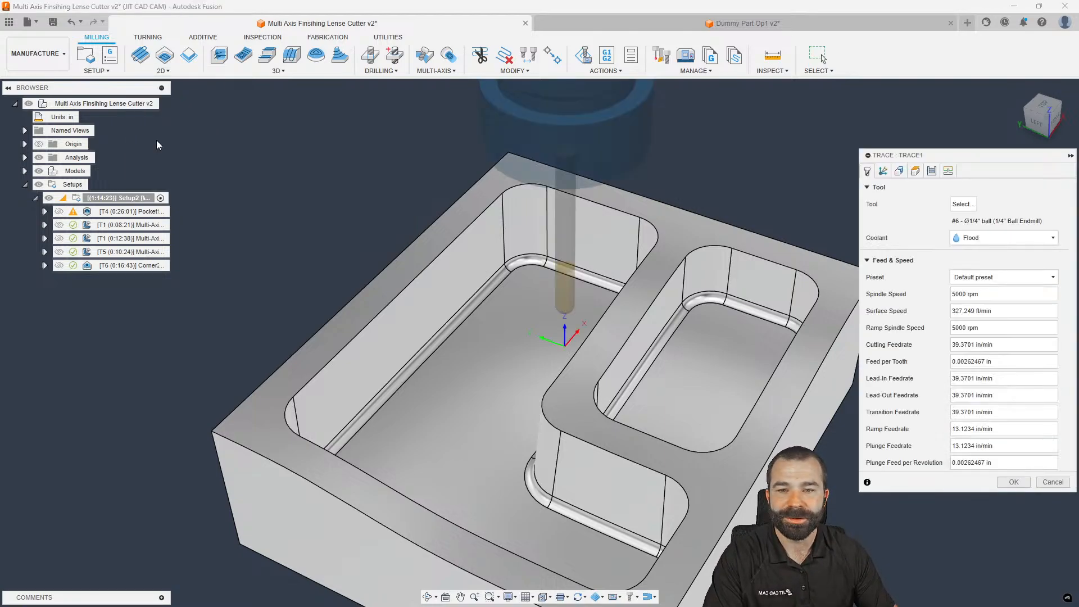
left_click(528, 269)
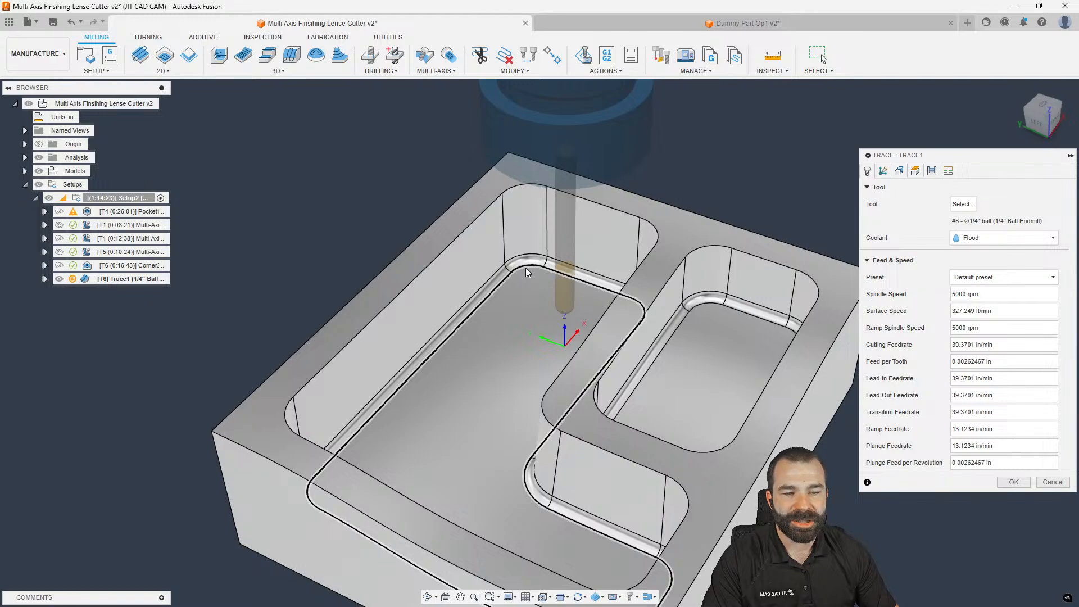
scroll(501, 313, "down", 2)
left_click(1012, 264)
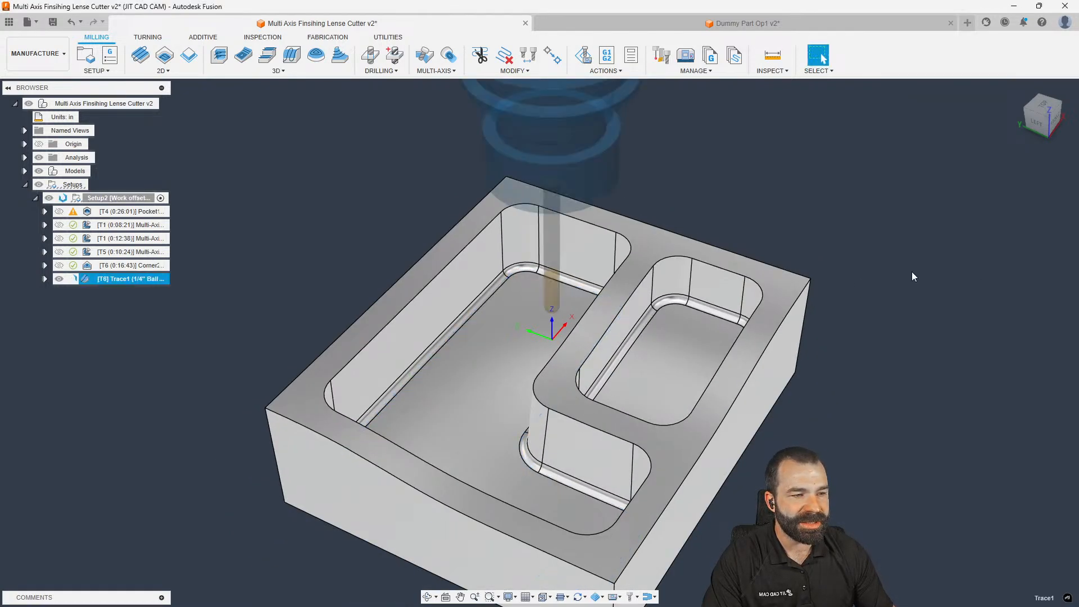
Inspect Trace1 around the pocket corner from tilted angles, then hide it
mouse_move(578, 296)
middle_mouse_down("shift")
mouse_move(503, 297)
mouse_move(501, 344)
mouse_move(523, 323)
middle_mouse_up("shift")
scroll(717, 319, "up", 8)
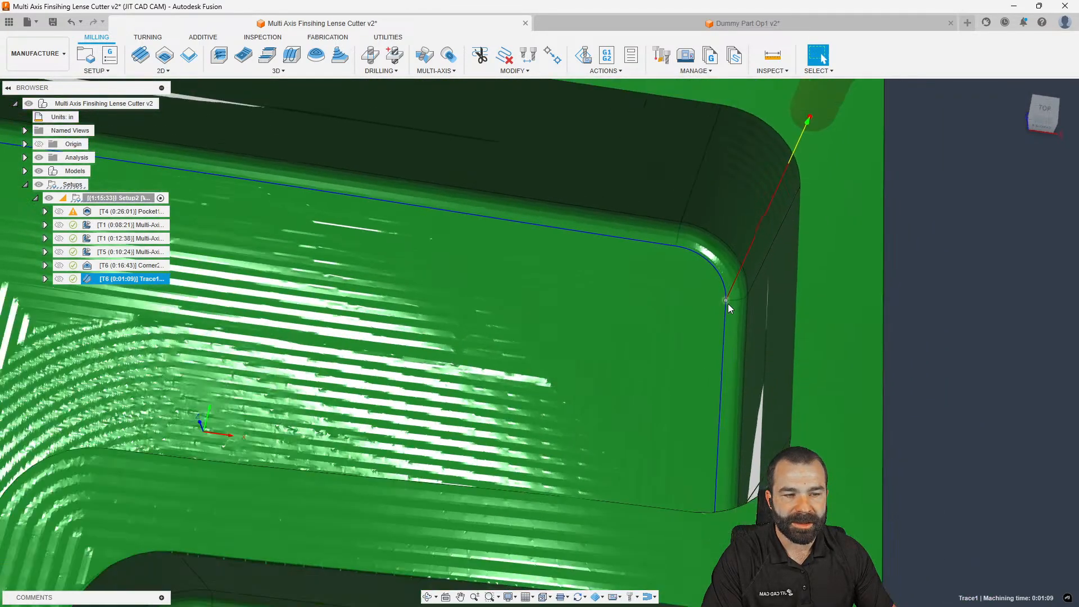
scroll(727, 304, "down", 2)
middle_click_drag(728, 304, 715, 293, "shift")
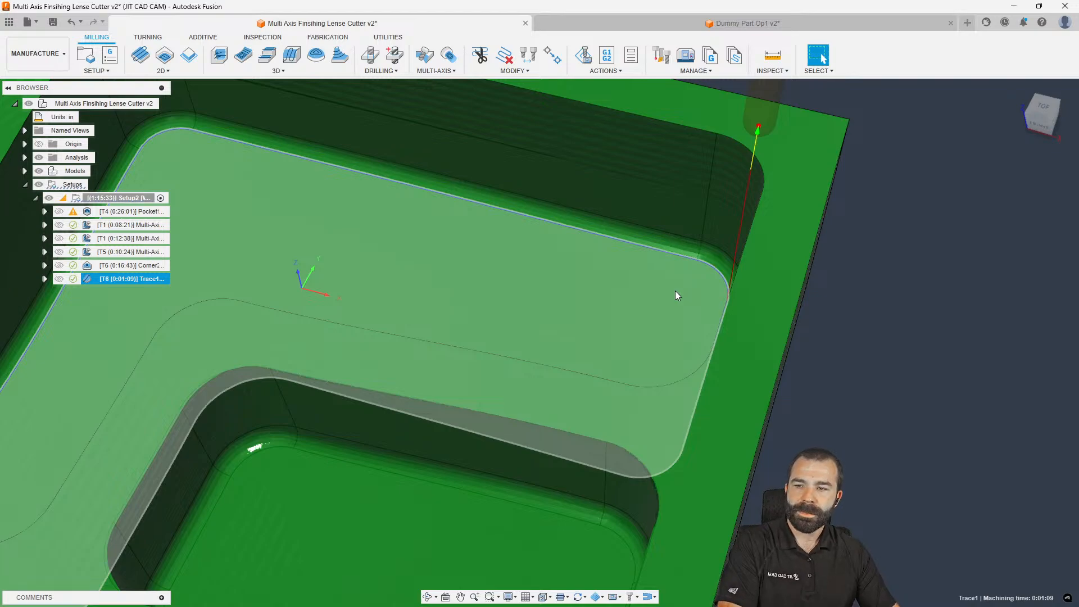
scroll(679, 288, "down", 6)
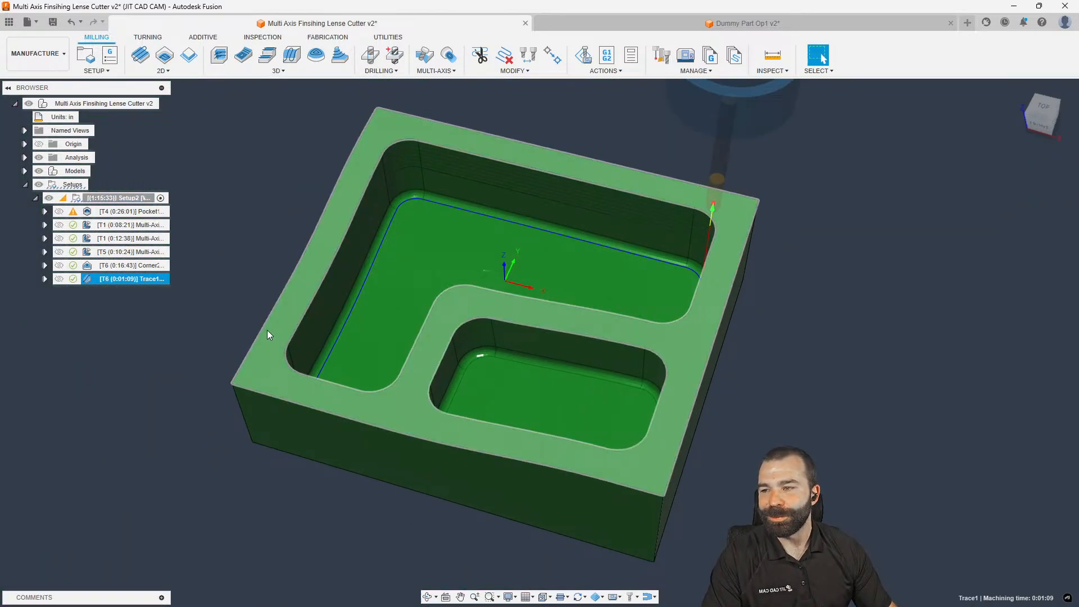
middle_click_drag(369, 312, 344, 308, "shift")
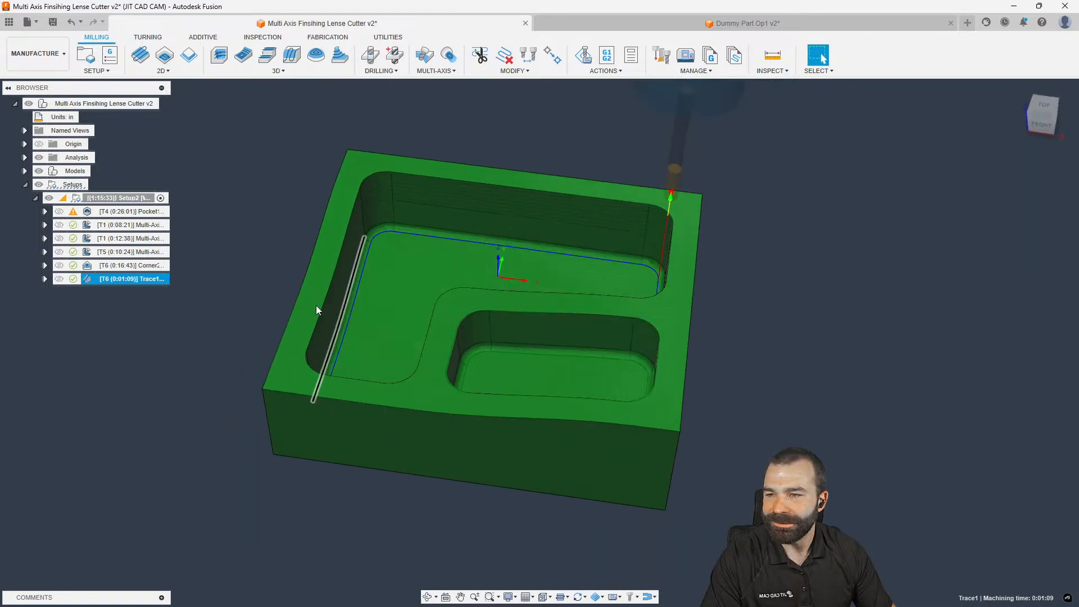
left_click(164, 381)
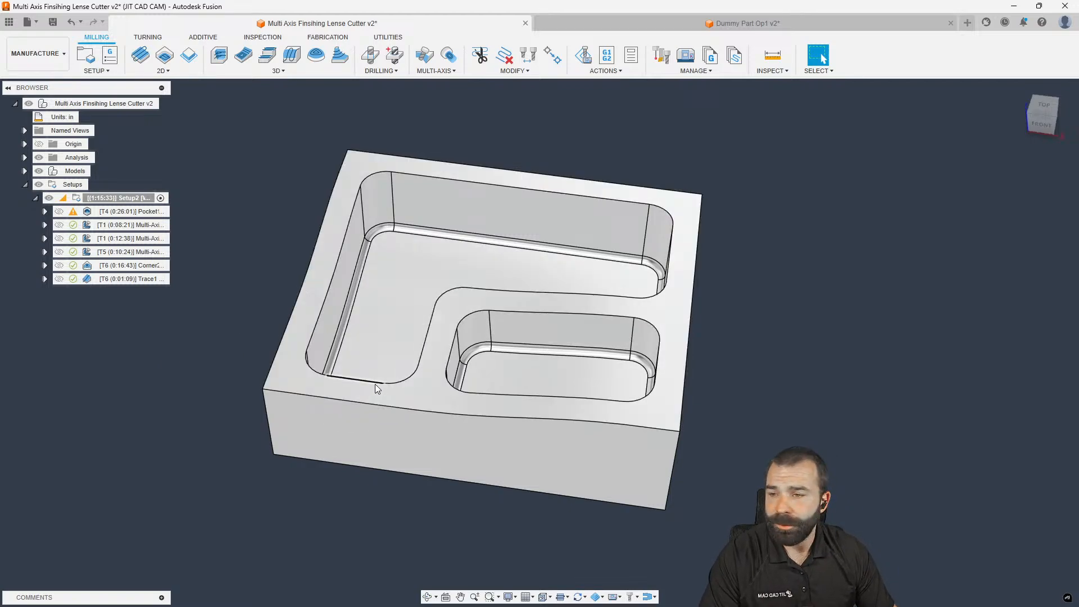
Adjust the view and open the 3D strategies dropdown in the Milling ribbon
middle_click_drag(362, 380, 481, 335, "shift")
scroll(299, 283, "up", 2)
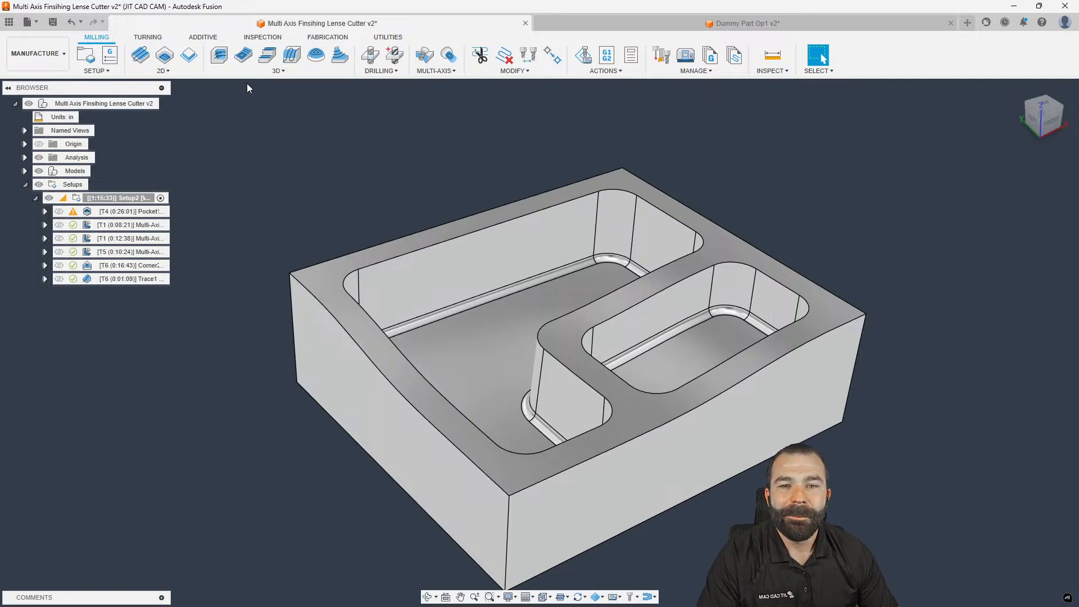
left_click(282, 73)
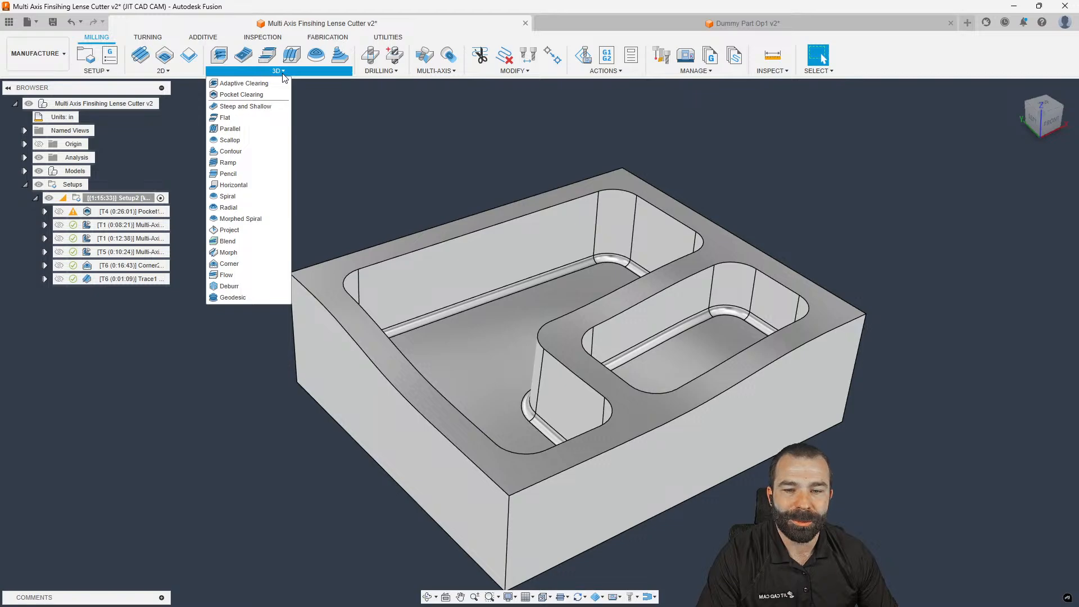
Add a Deburr operation with the default 1/4" ball endmill and default settings
mouse_move(230, 289)
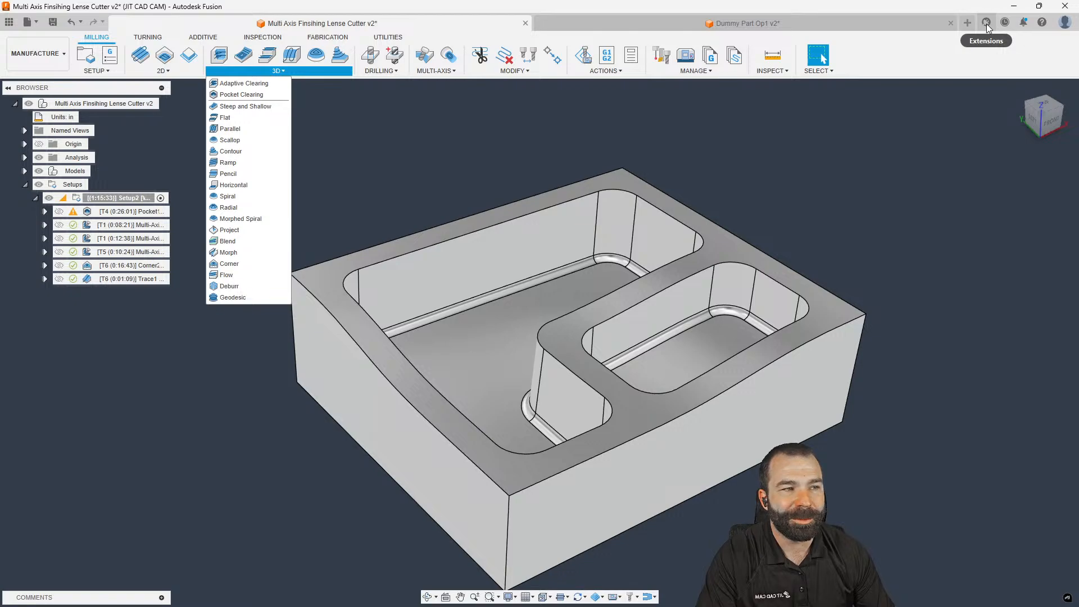
mouse_move(227, 292)
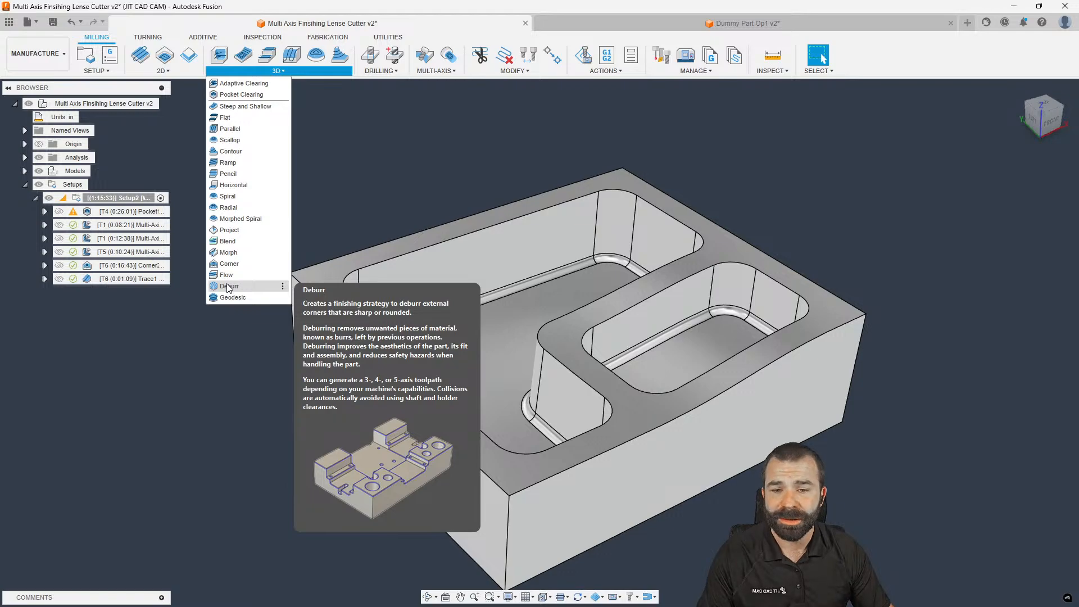
left_click(229, 287)
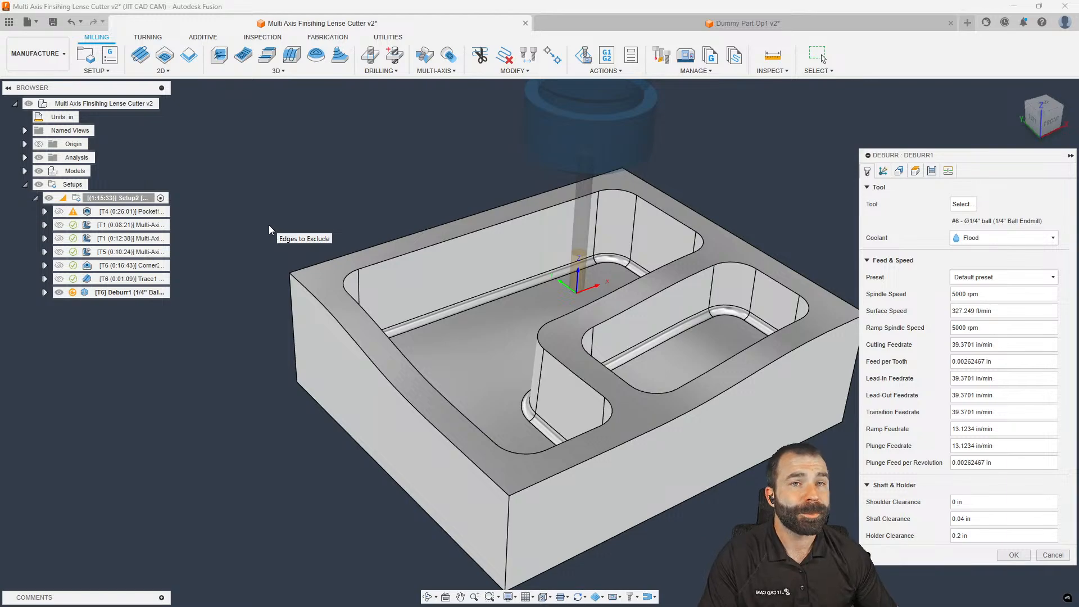
scroll(269, 230, "down", 2)
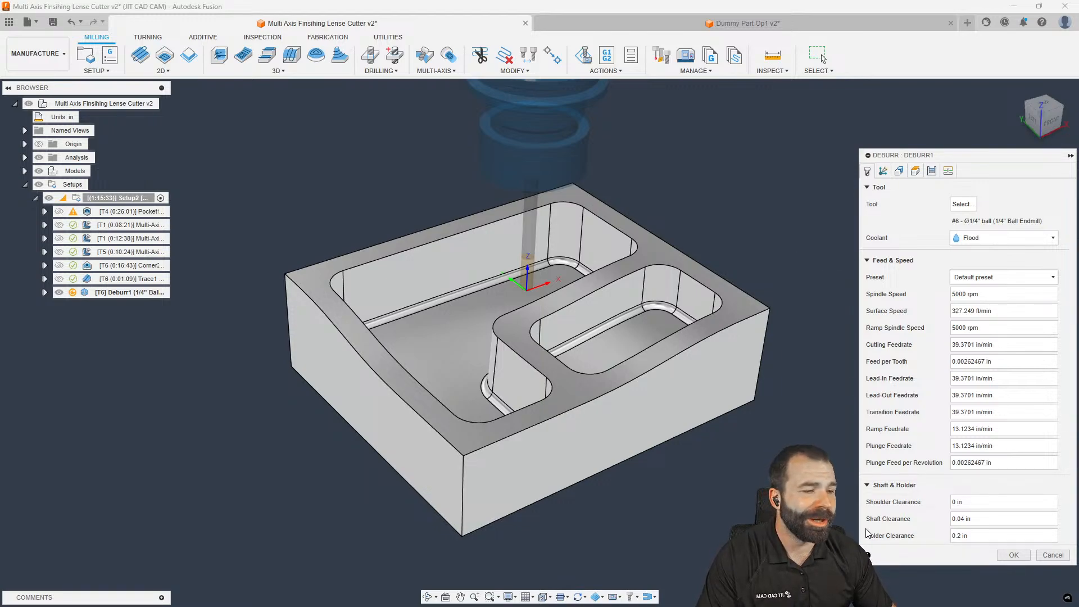
left_click(1014, 555)
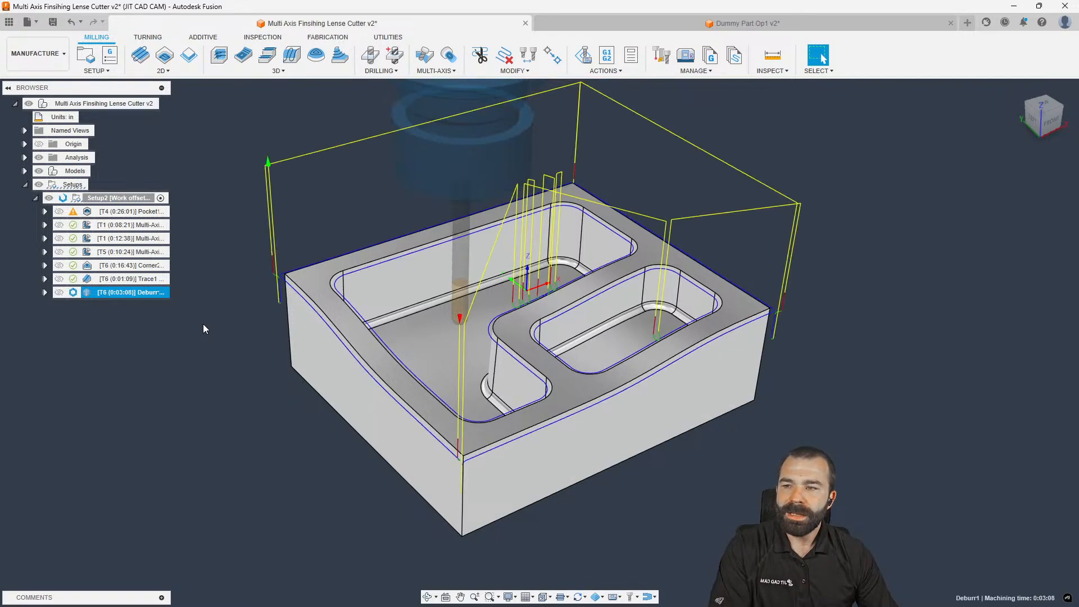
Orbit to the left side and display the Deburr1 toolpath on the part
mouse_move(202, 323)
middle_mouse_down("shift")
mouse_move(274, 325)
mouse_move(251, 327)
middle_mouse_up("shift")
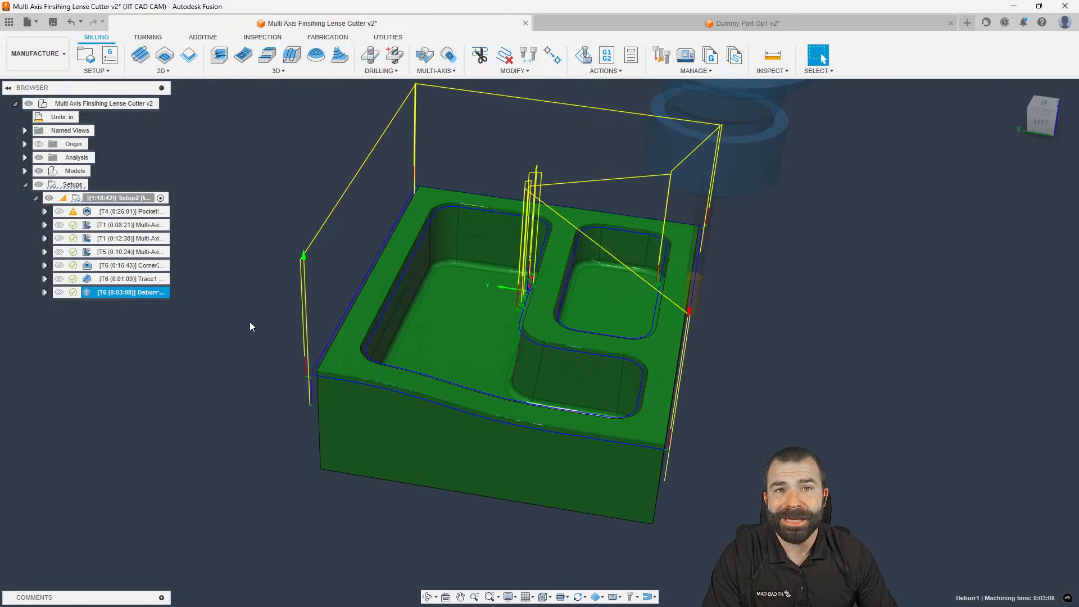
left_click(169, 71)
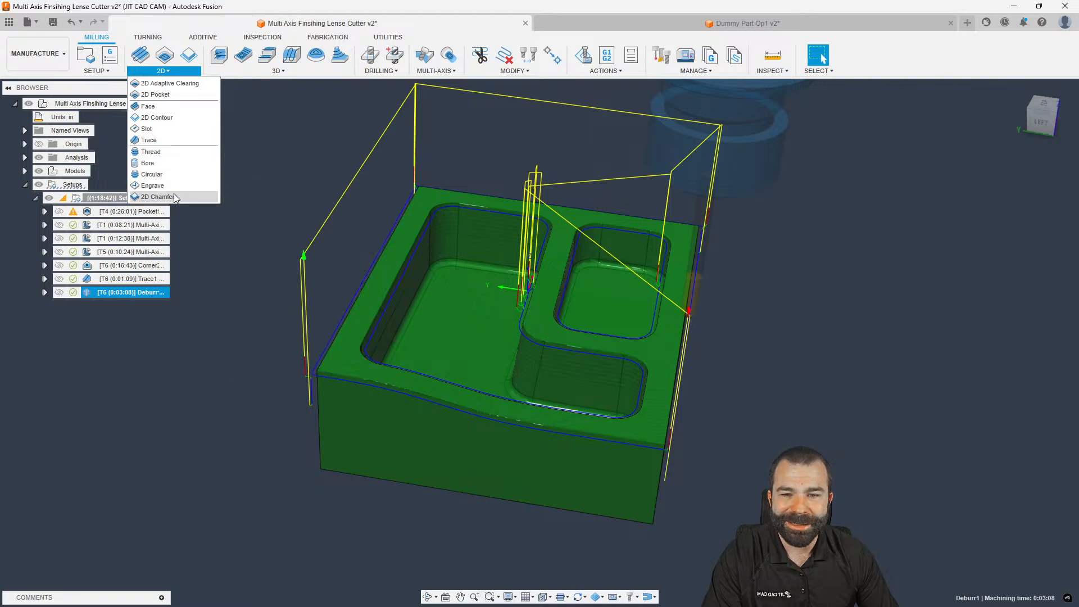
left_click(777, 309)
left_click(109, 293)
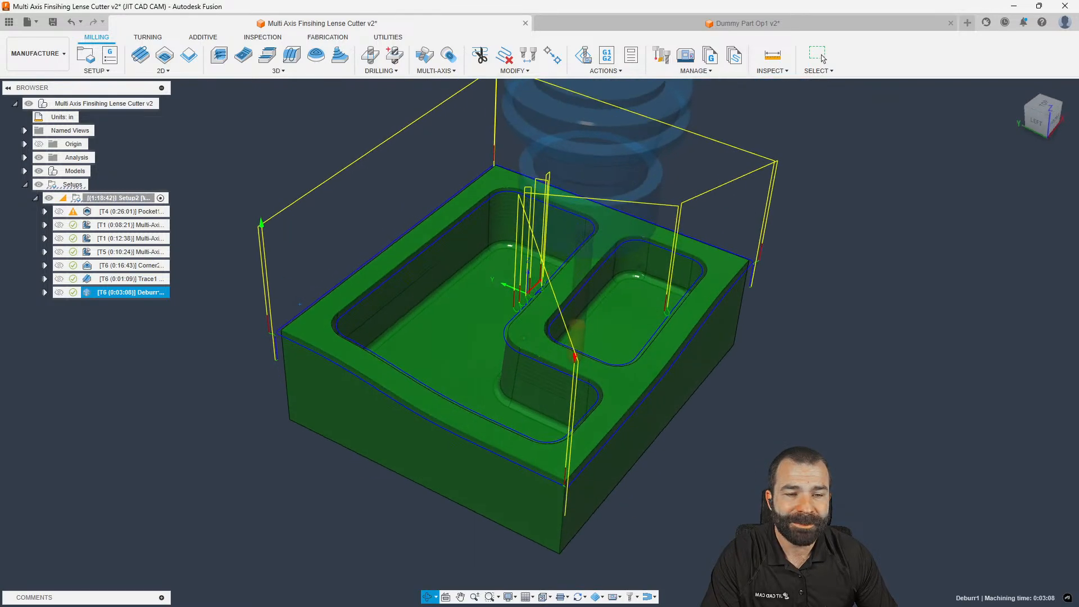
View Deburr1 from front and isometric angles, then reopen it for editing
middle_click_drag(406, 349, 388, 316, "shift")
scroll(286, 306, "up", 1)
scroll(287, 298, "up", 3)
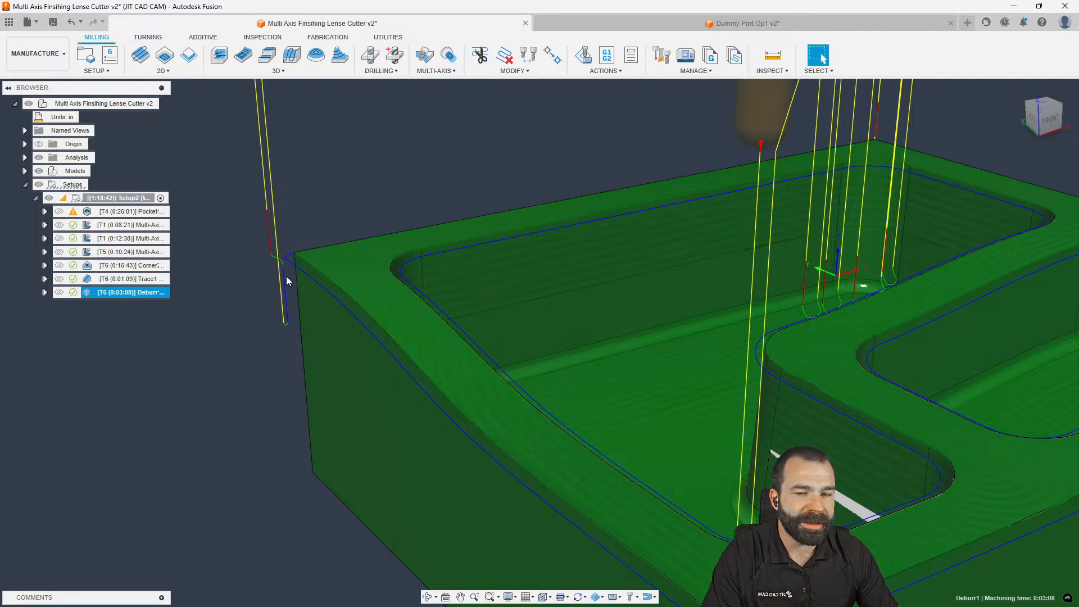
scroll(288, 289, "down", 3)
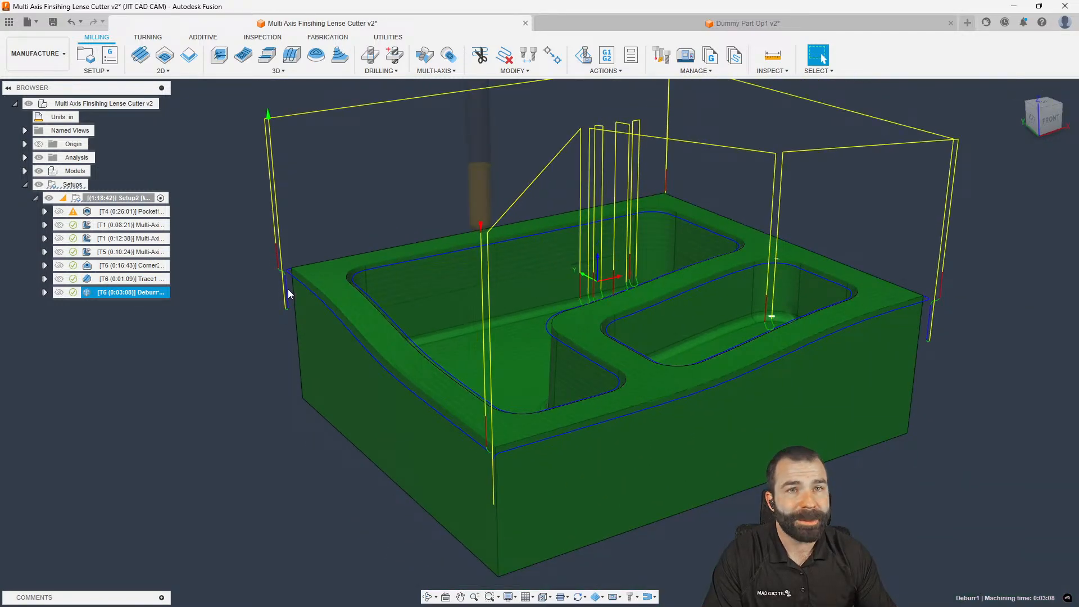
scroll(288, 289, "down", 1)
middle_click_drag(287, 289, 274, 298, "shift")
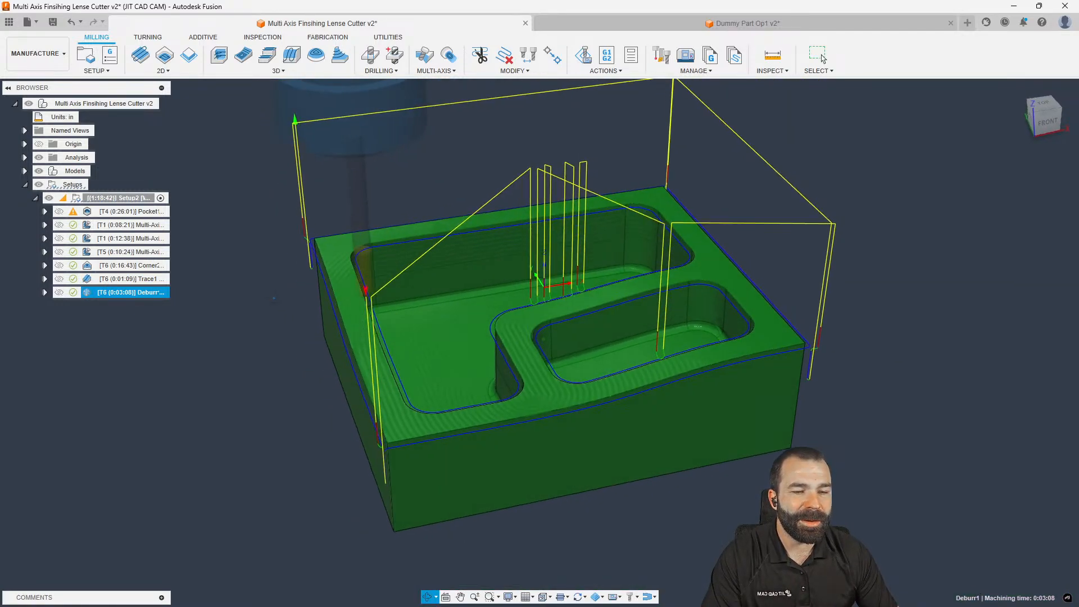
scroll(274, 301, "down", 1)
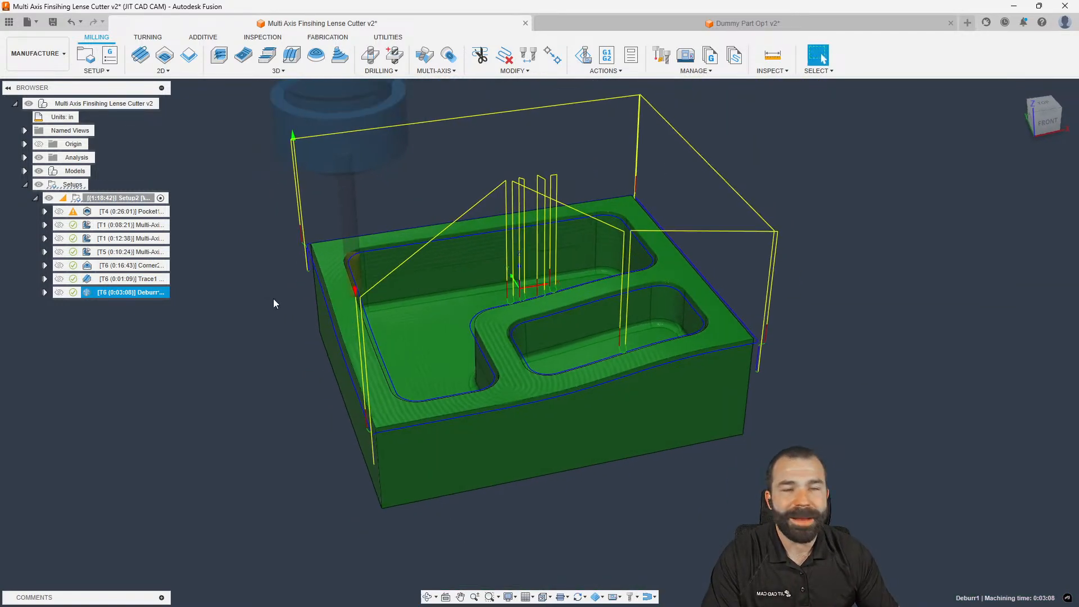
left_click(1047, 119)
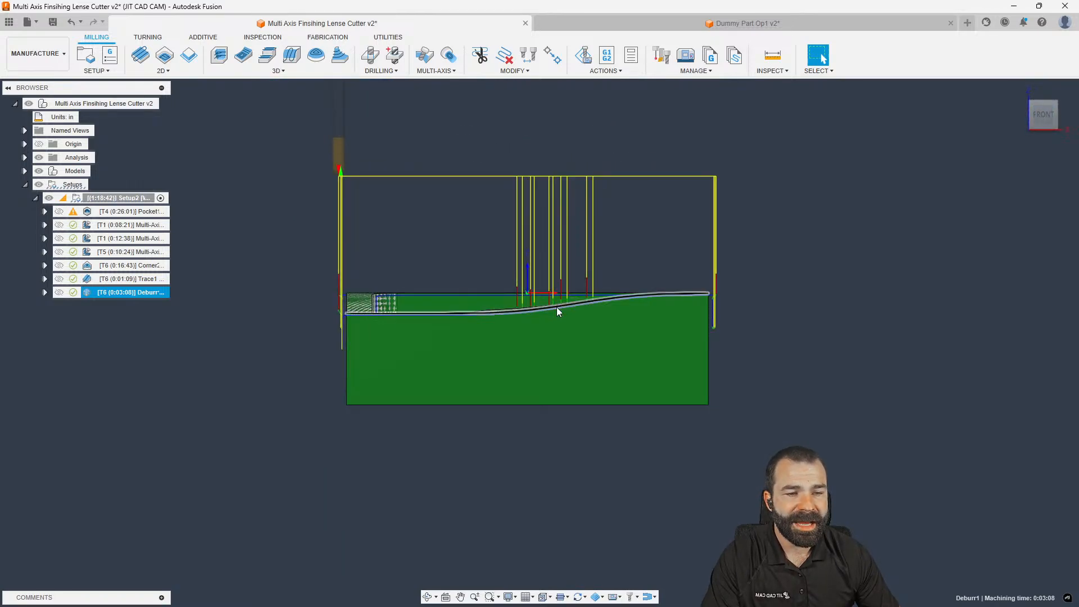
left_click(1031, 105)
double_click(121, 292)
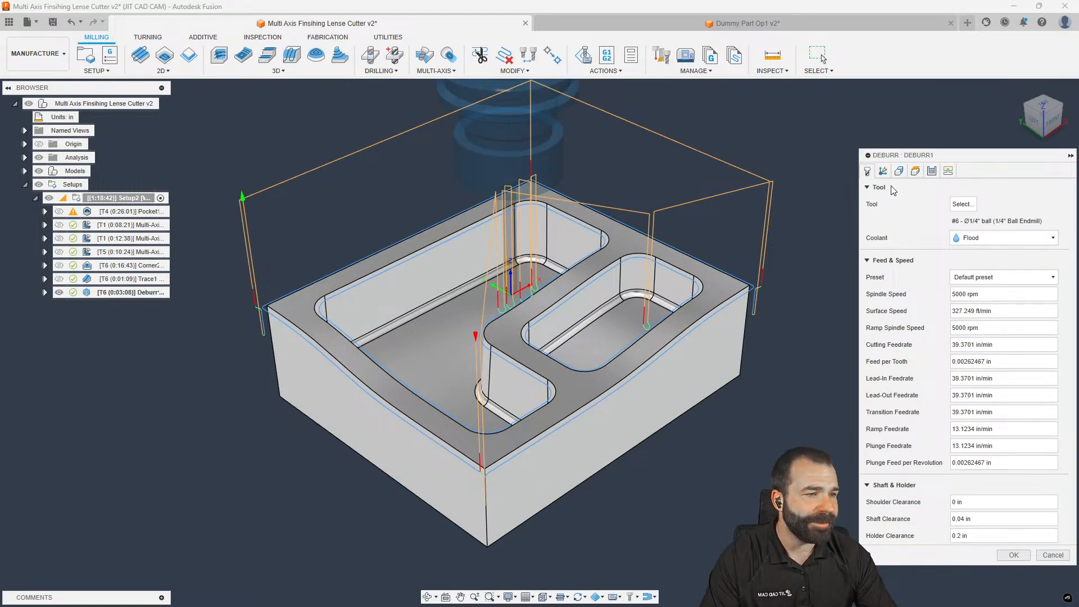
Exclude the block's four vertical corner edges from Deburr1 and regenerate it
left_click(899, 171)
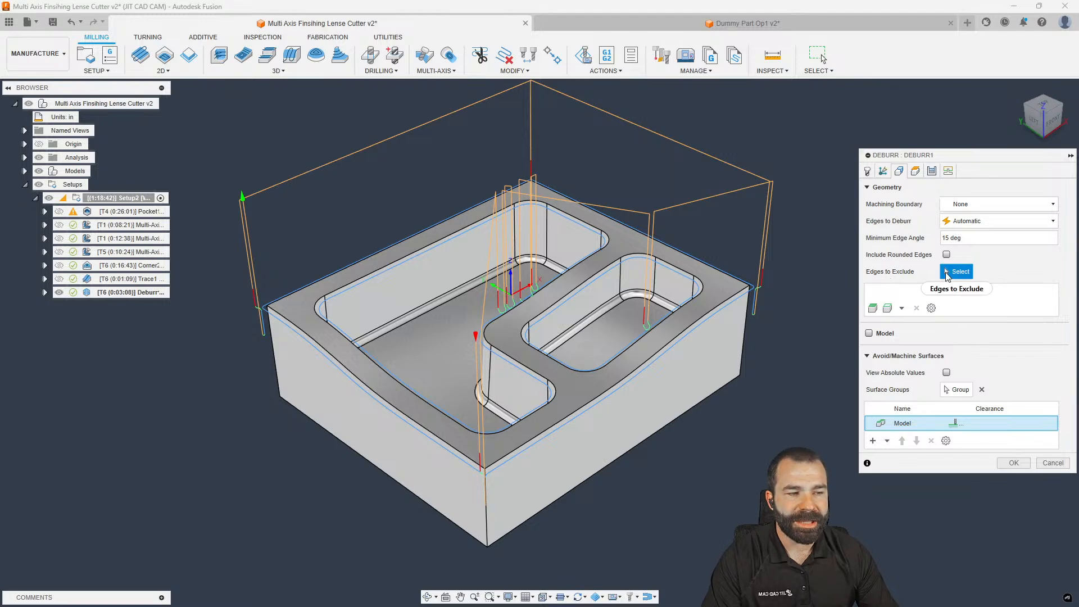
left_click(745, 346)
left_click(745, 346)
left_click(275, 380)
middle_click_drag(283, 381, 435, 400, "shift")
left_click(312, 213)
mouse_move(337, 197)
middle_mouse_down("shift")
mouse_move(339, 264)
mouse_move(322, 202)
middle_mouse_up("shift")
left_click(1014, 507)
middle_click_drag(692, 464, 622, 446, "shift")
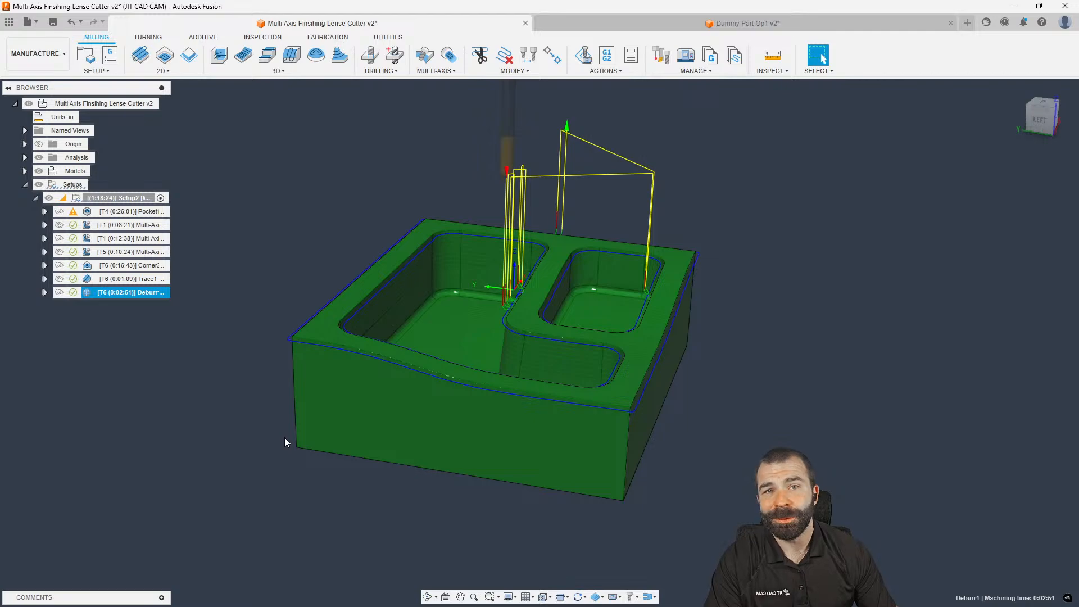
Clear the excluded edges and set Deburr1 to cut only both pockets' top edge loops
double_click(93, 294)
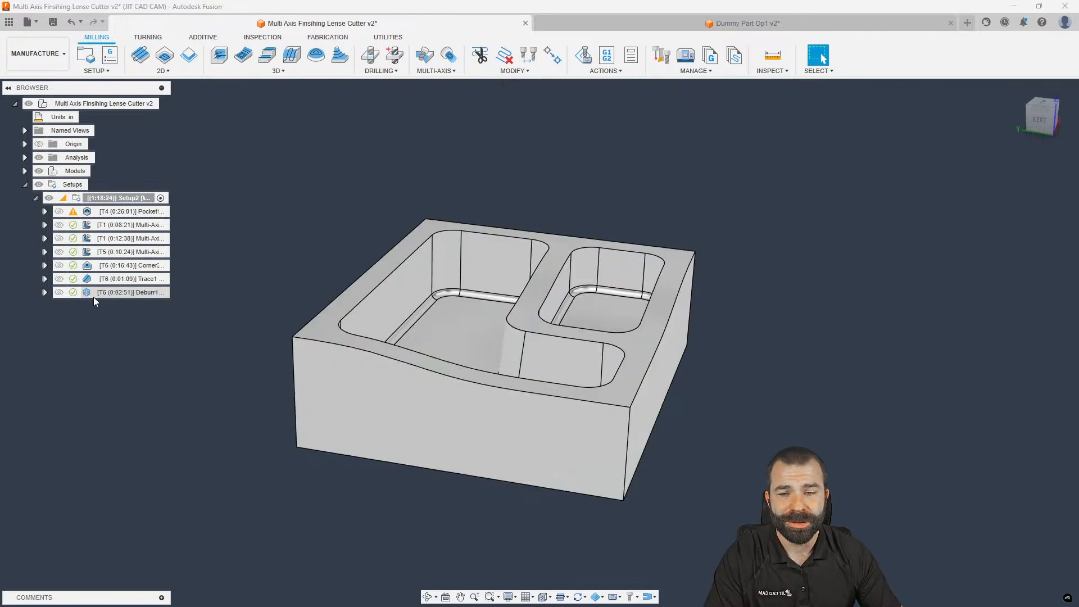
left_click(899, 171)
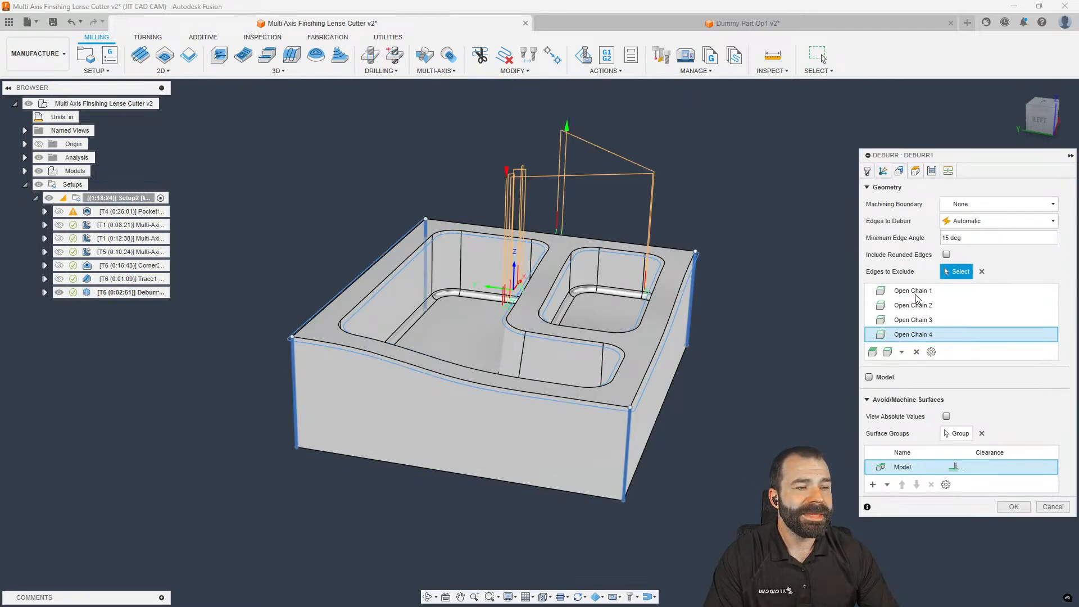
left_click(981, 272)
left_click(977, 222)
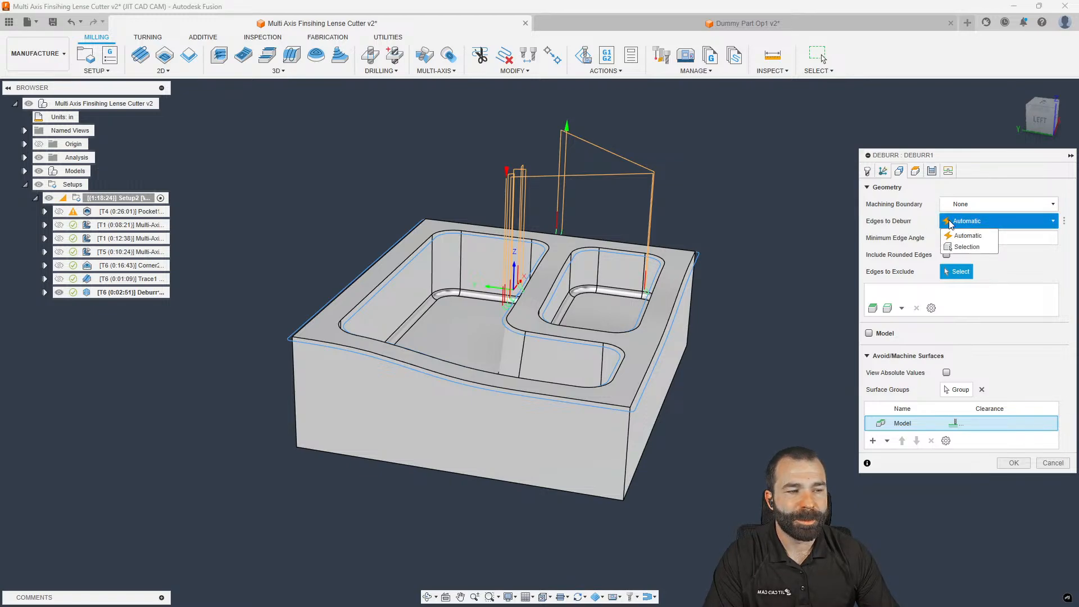
left_click(965, 247)
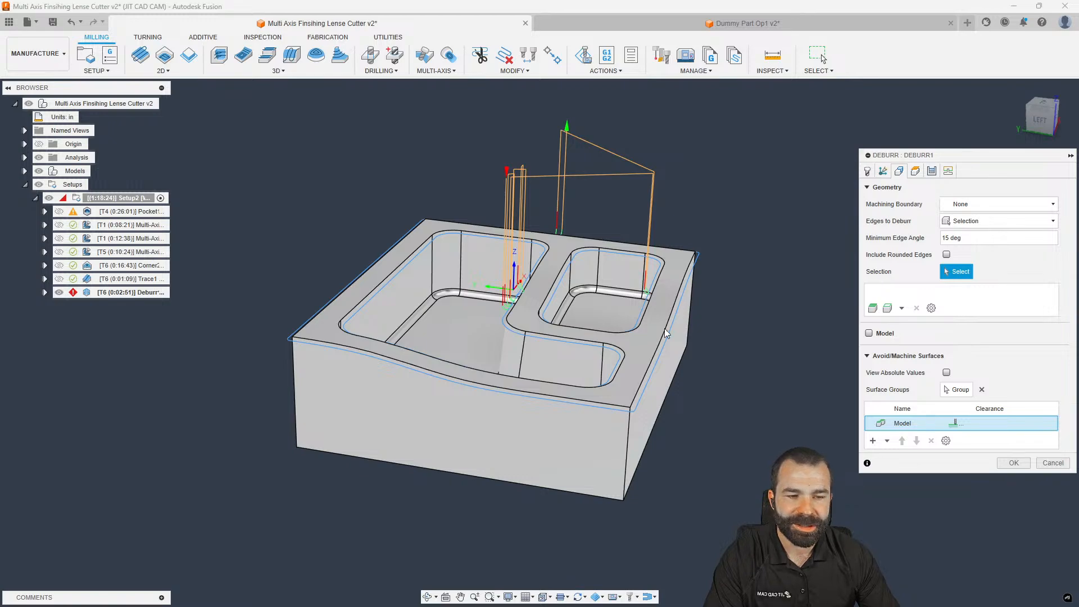
left_click(543, 280)
left_click(531, 279)
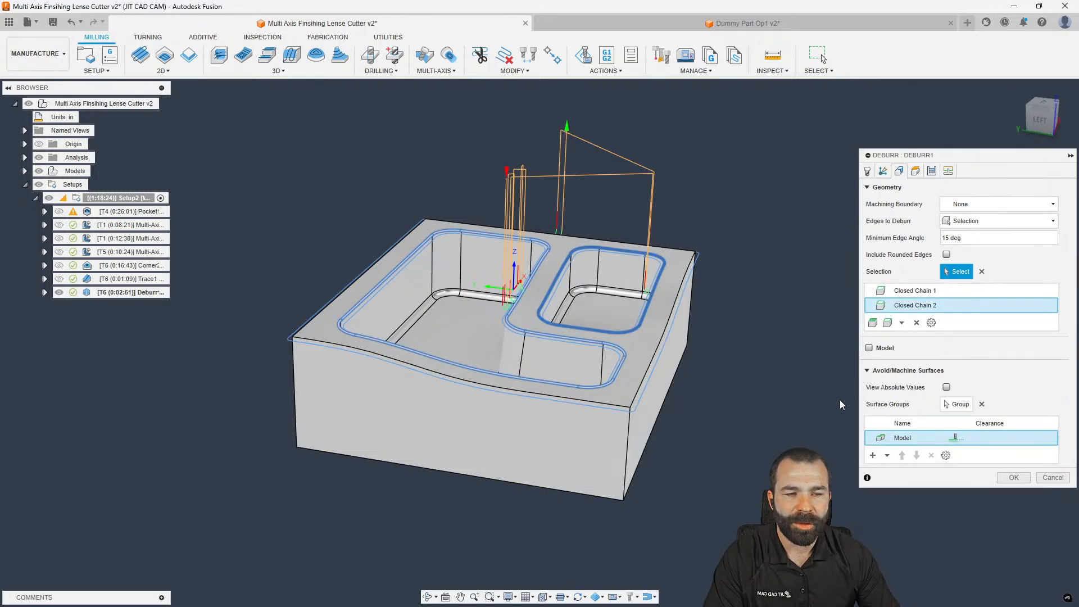
left_click(1011, 478)
middle_click_drag(743, 390, 729, 402, "shift")
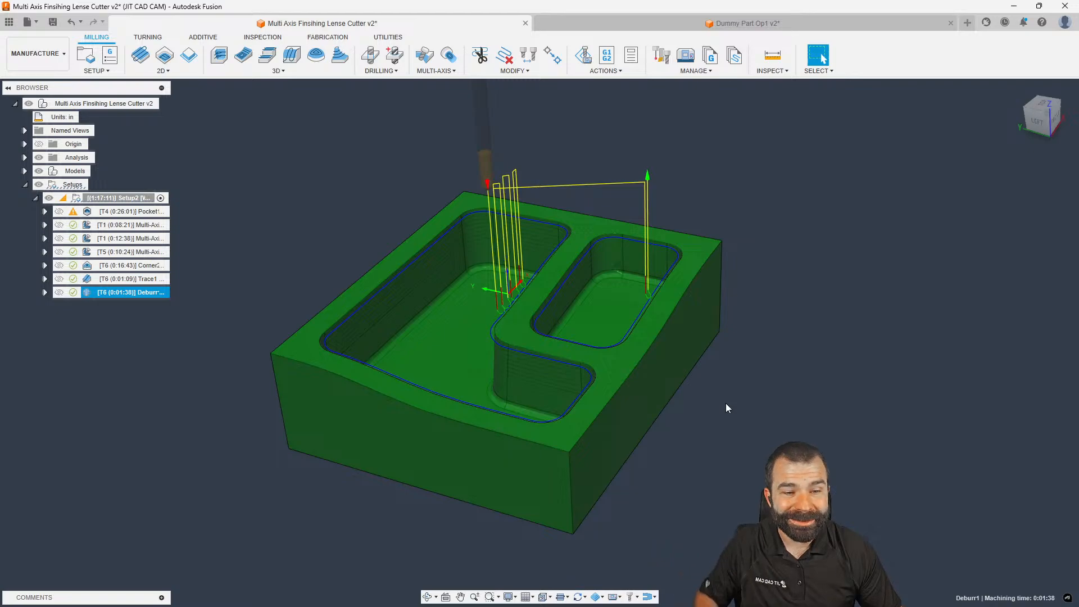
Check the Modify tools list, then view the part and Deburr1 toolpath from the top
middle_click_drag(722, 400, 725, 393, "shift")
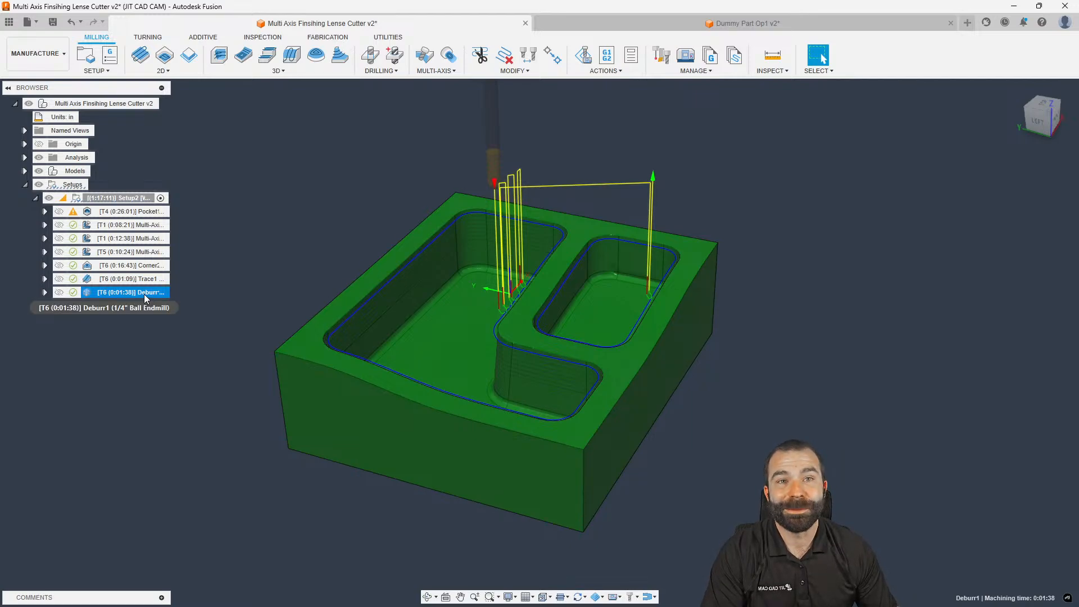
left_click(490, 72)
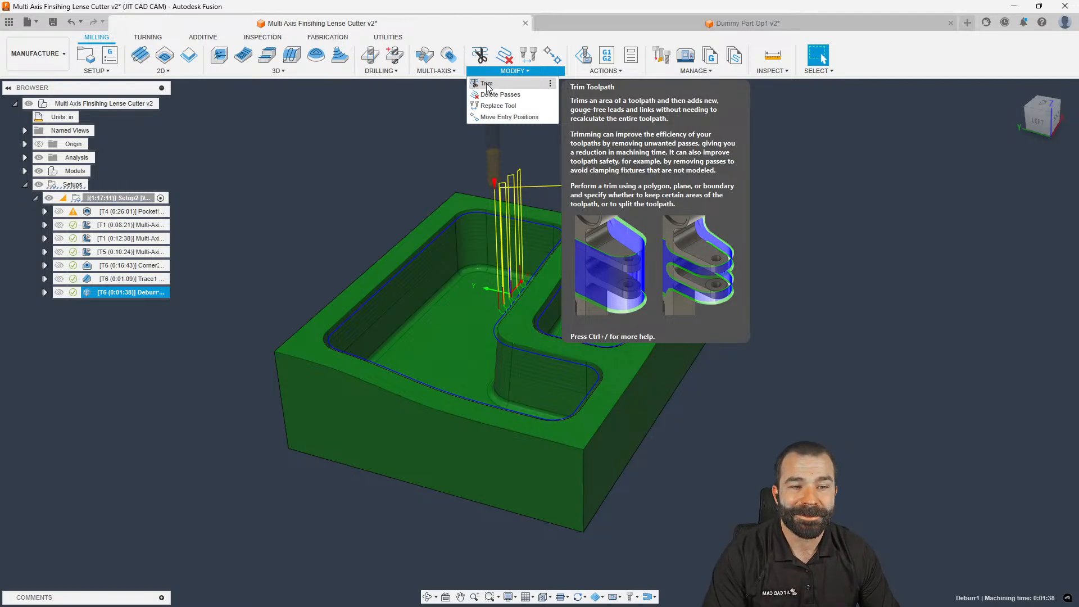
left_click(1043, 106)
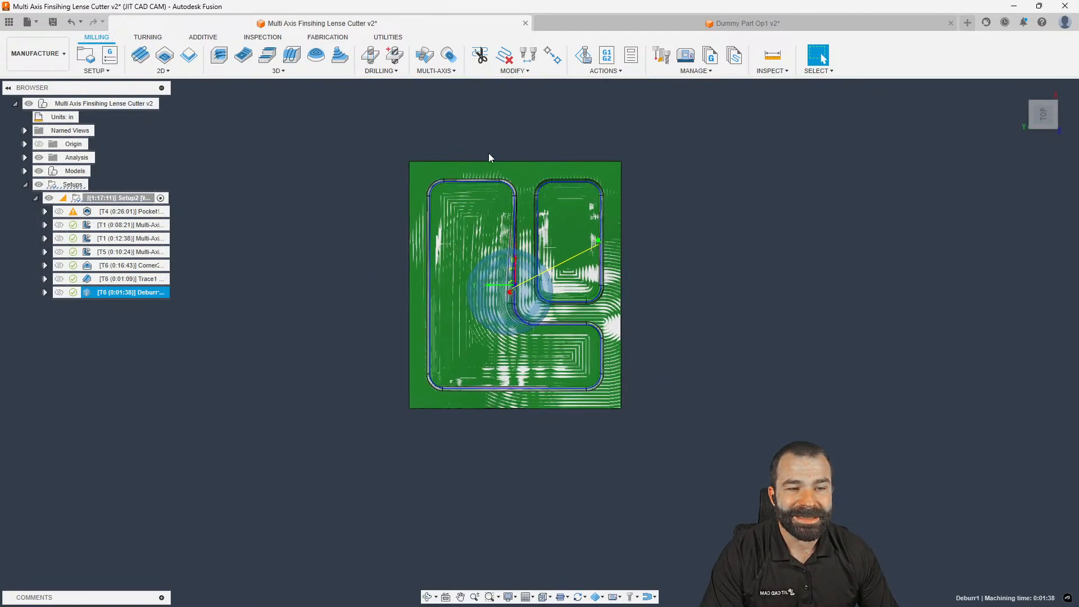
Draw two trim polygons on Deburr1: over the upper-right pocket and lower-left corner
left_click(479, 55)
left_click(562, 138)
left_click(567, 228)
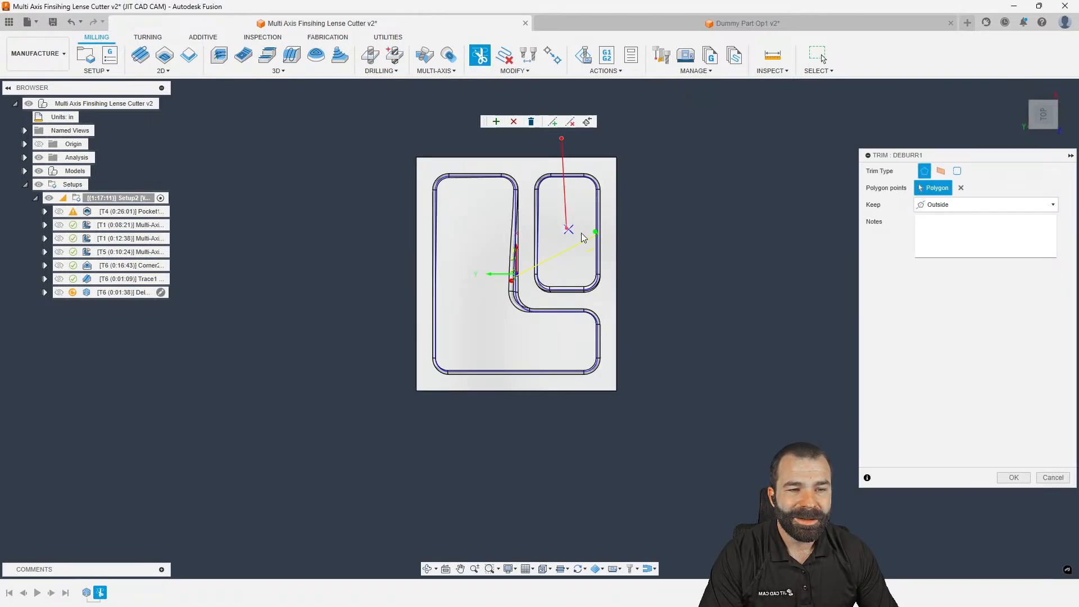
left_click(698, 211)
double_click(678, 138)
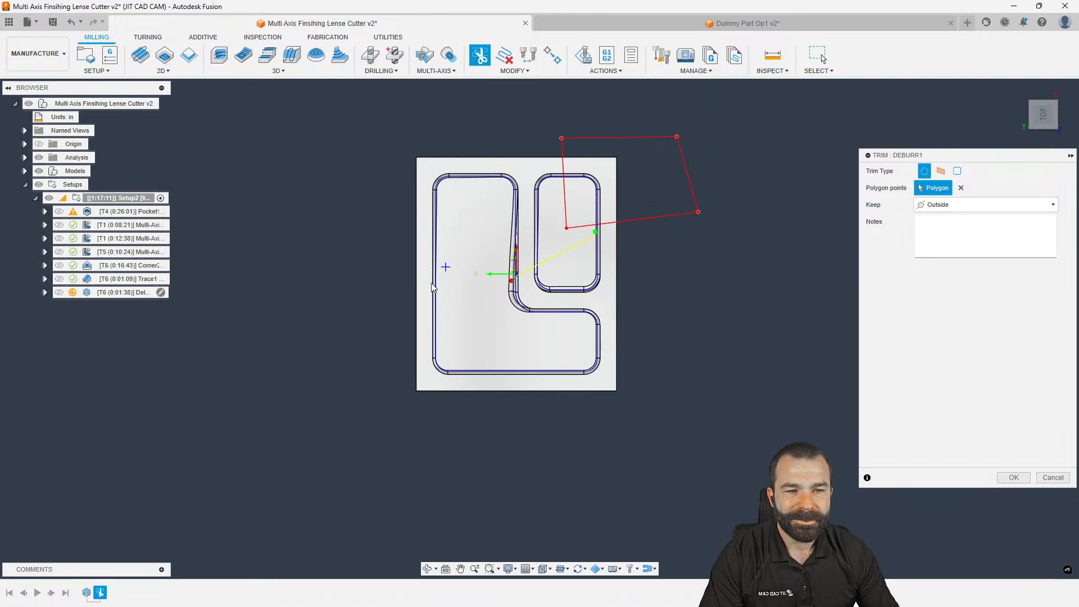
left_click(379, 310)
left_click(472, 313)
left_click(463, 420)
left_click(386, 418)
left_click(428, 328)
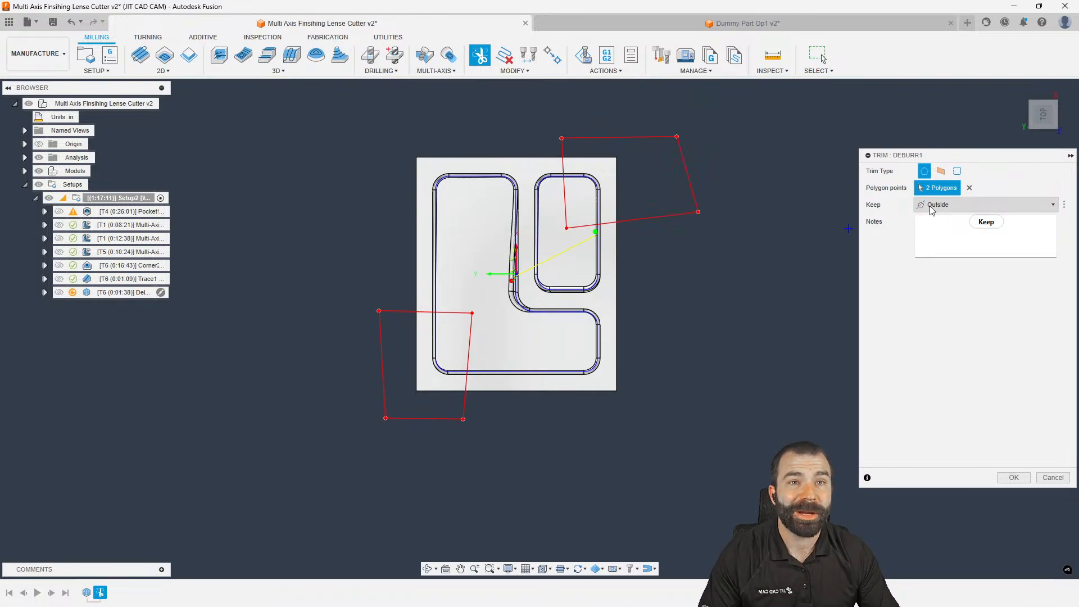
Set Keep to Both and apply the trim to Deburr1
mouse_move(930, 210)
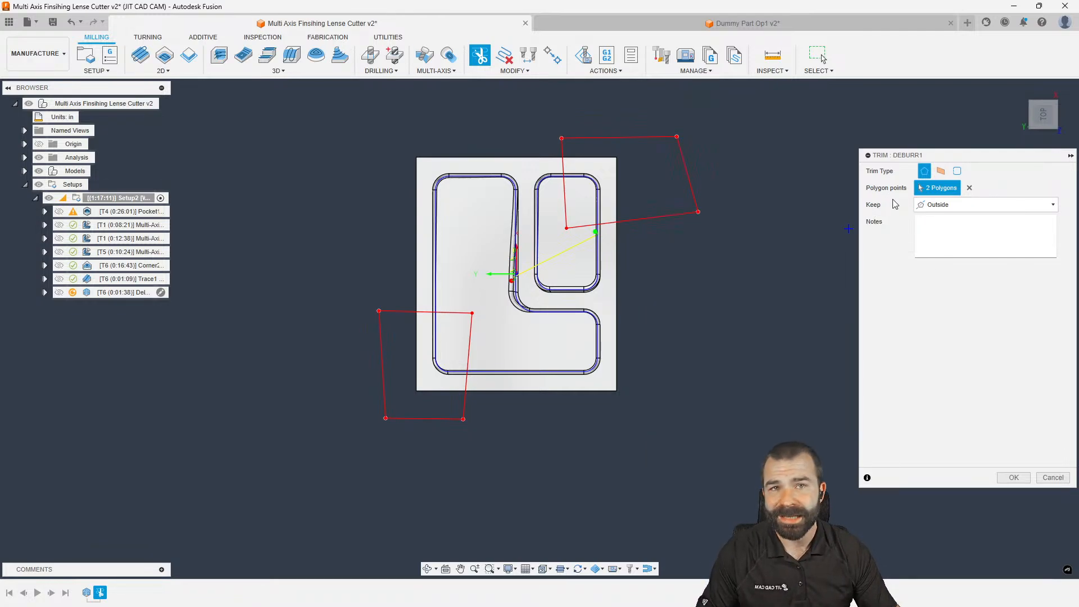
left_click(927, 205)
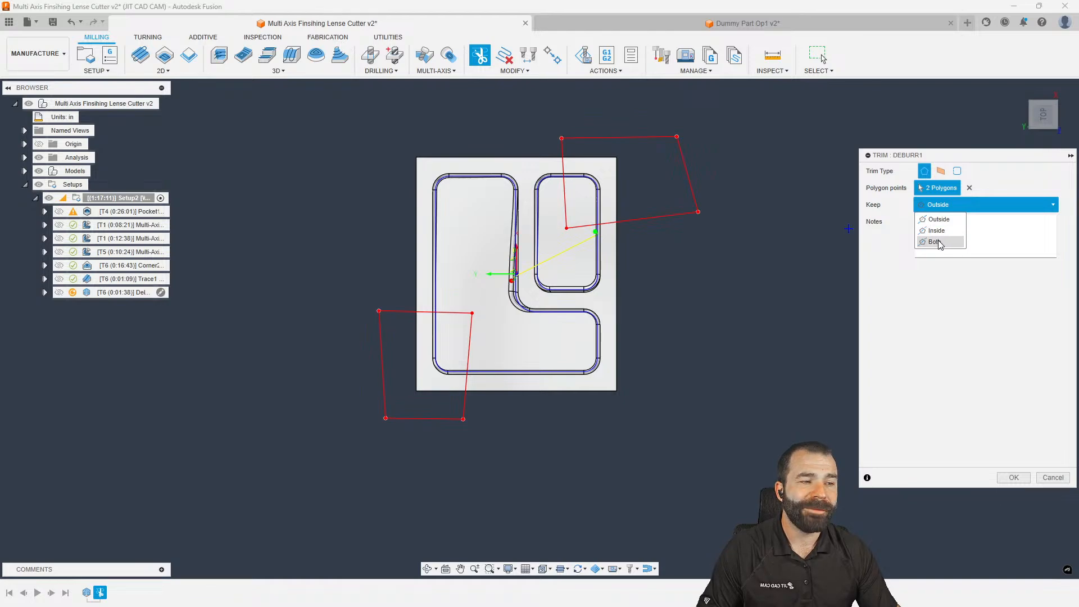
left_click(938, 242)
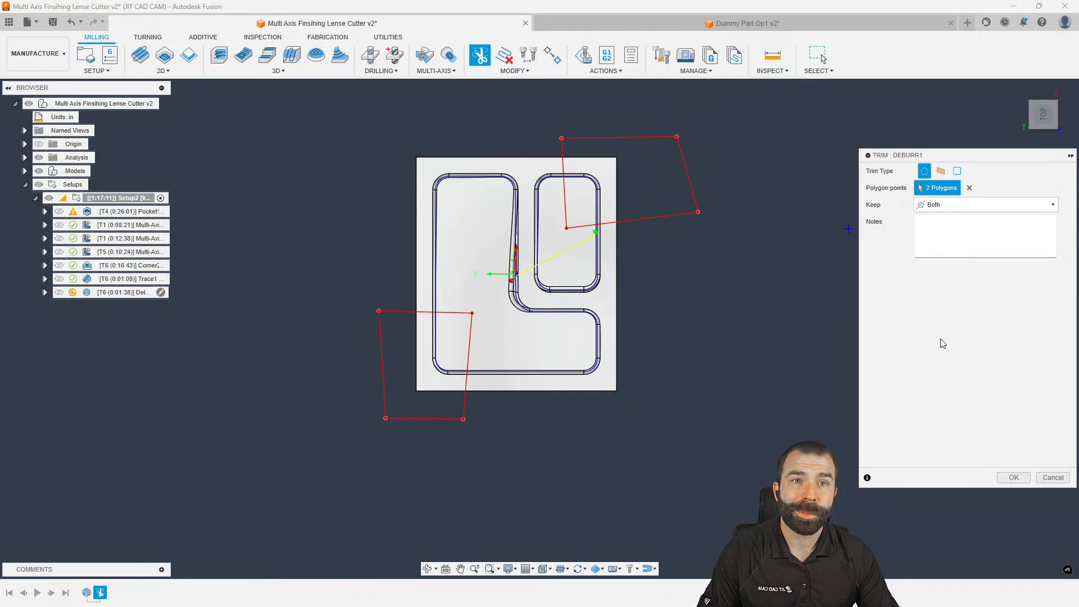
left_click(1009, 477)
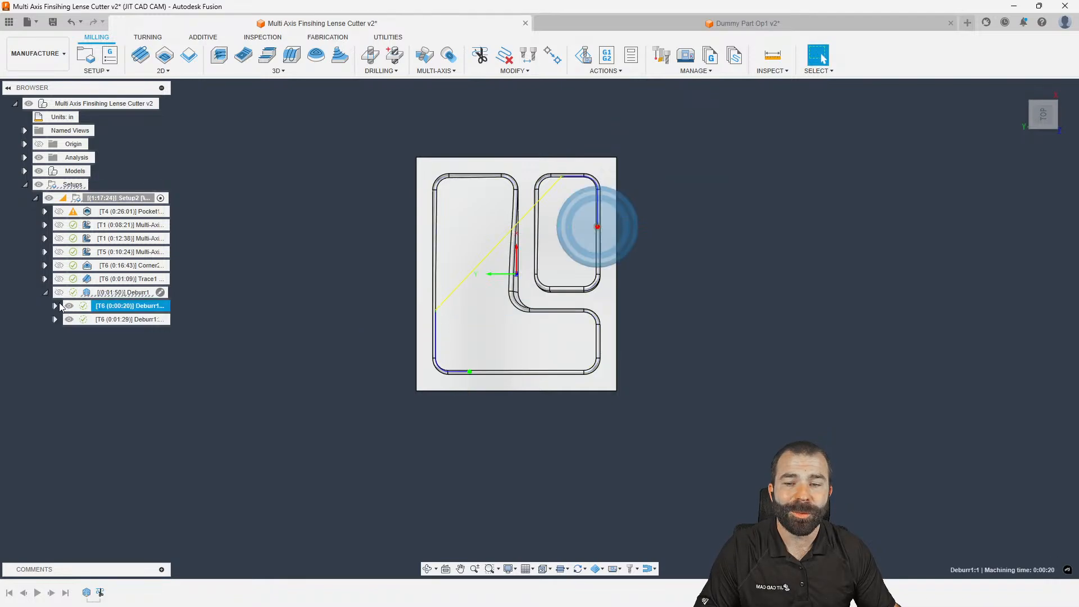
Move the 0:01:29 Deburr1 toolpath ahead of the 0:00:20 Deburr1 toolpath and clear the selection
middle_click_drag(269, 368, 252, 308, "shift")
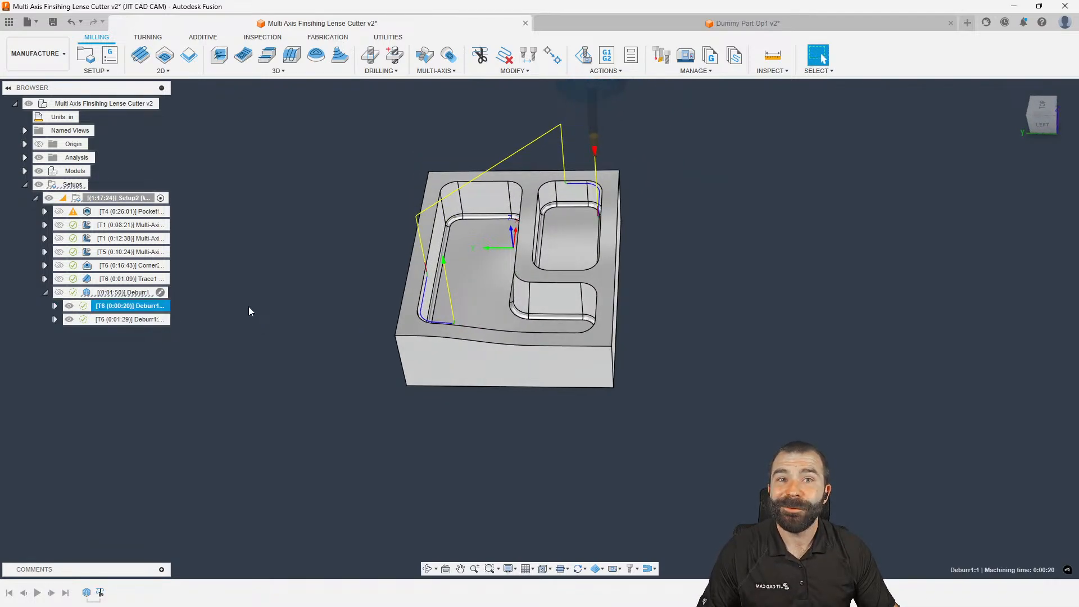
left_click(108, 319)
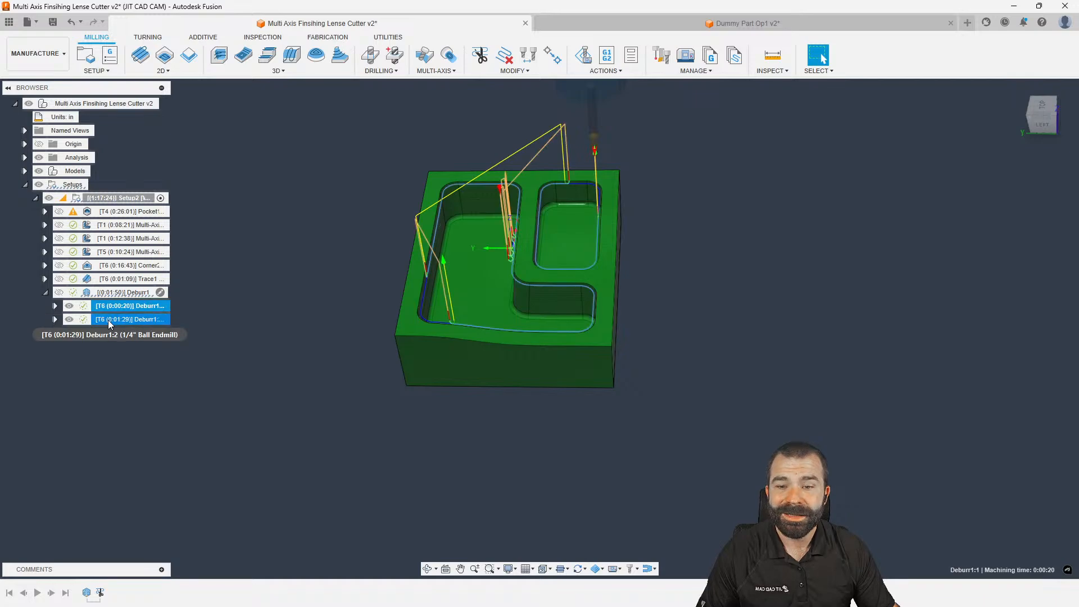
mouse_move(107, 320)
left_mouse_down()
mouse_move(129, 315)
mouse_move(112, 306)
left_mouse_up()
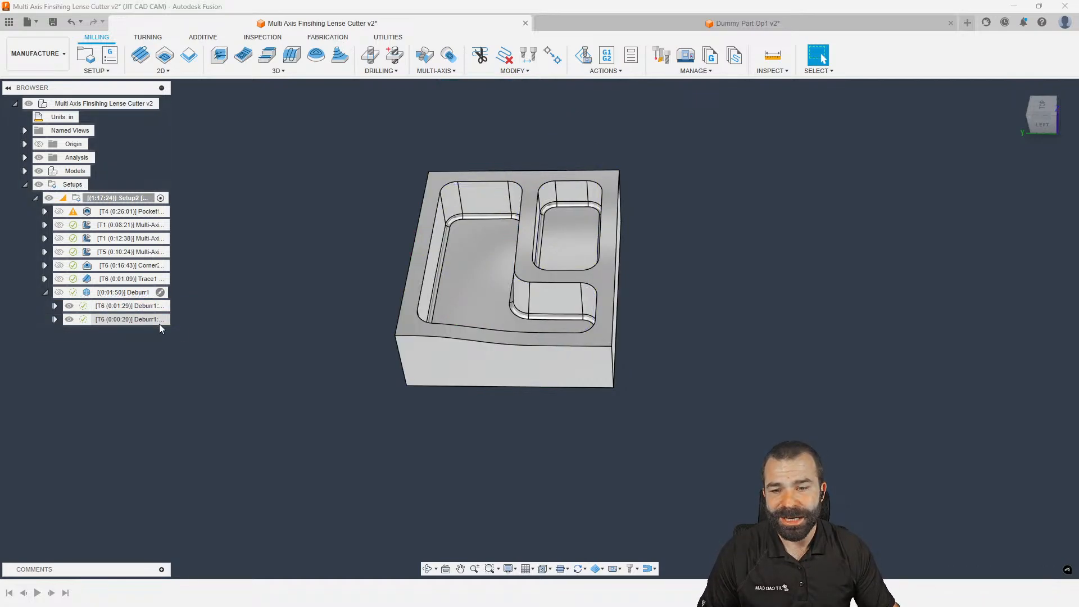
left_click(112, 307)
left_click(109, 320)
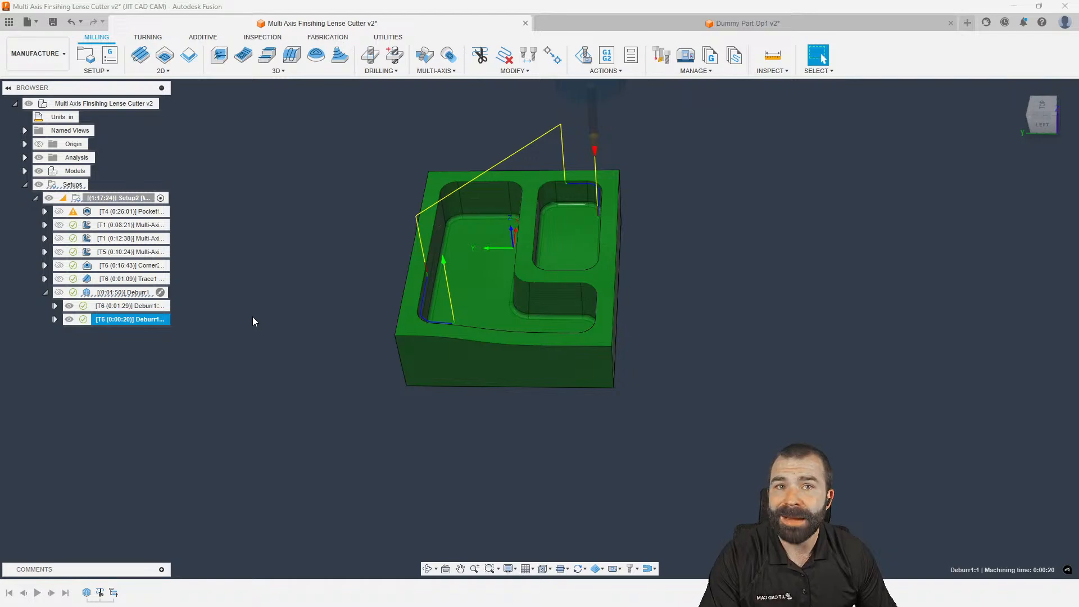
left_click(231, 298)
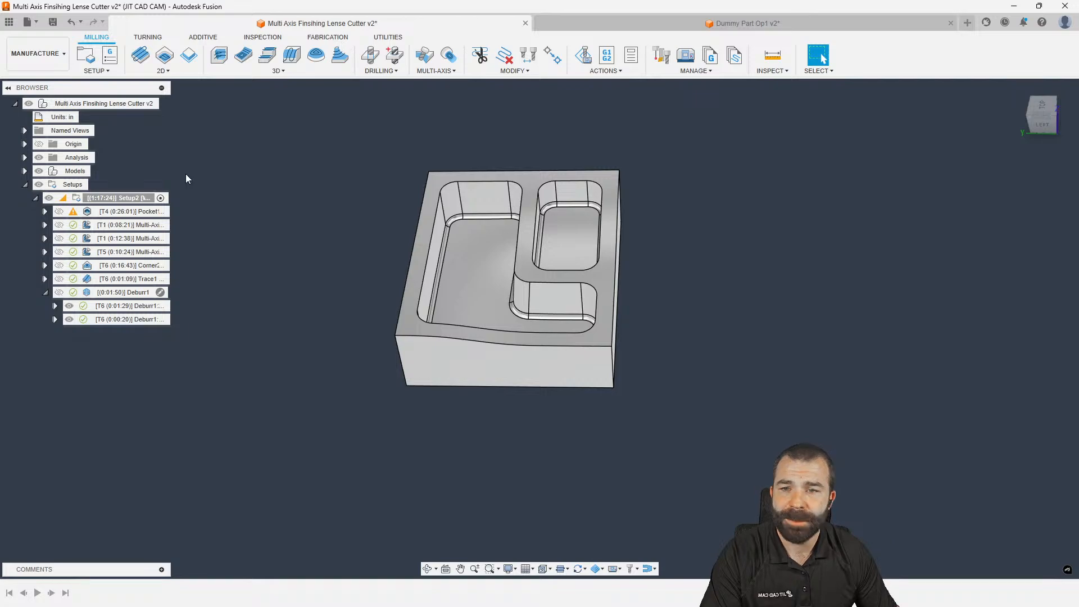
Start post processing the Corner2 operation with the HAAS post processor
left_click(147, 267)
right_click(150, 267)
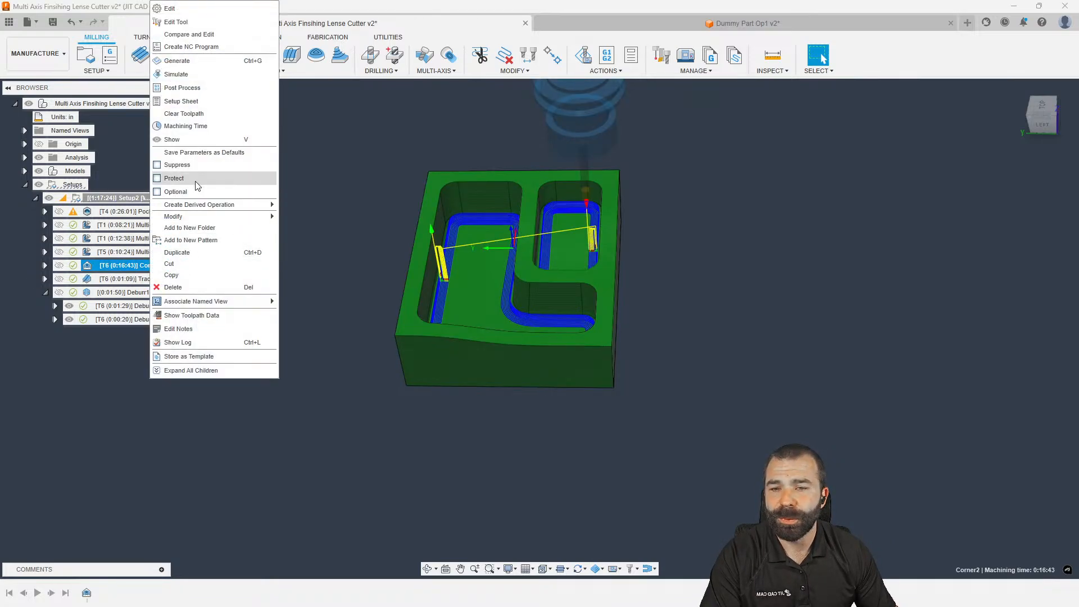
left_click(193, 87)
left_click(448, 147)
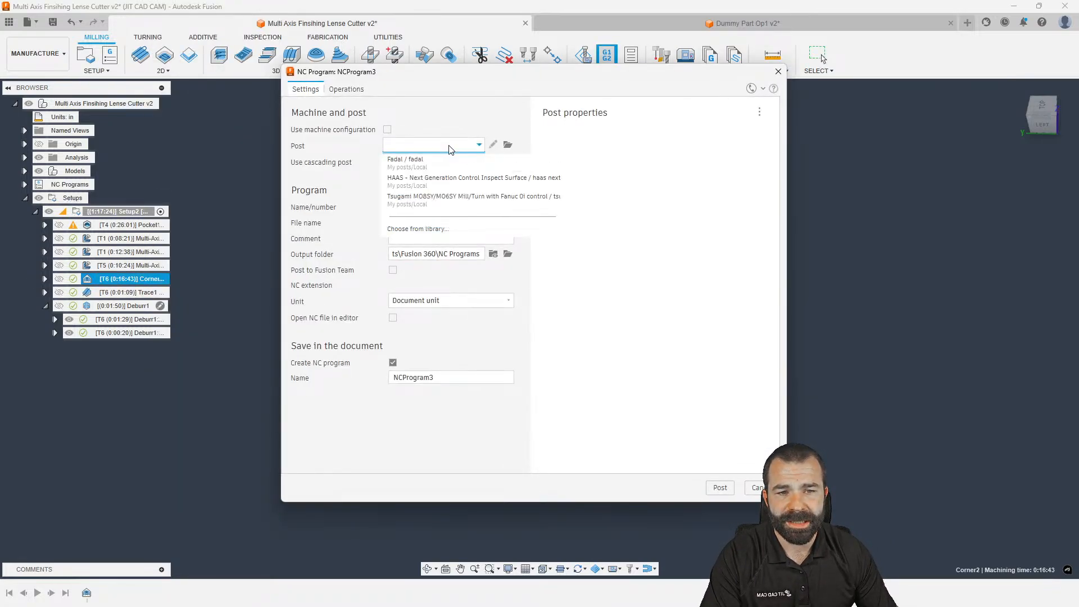
left_click(440, 269)
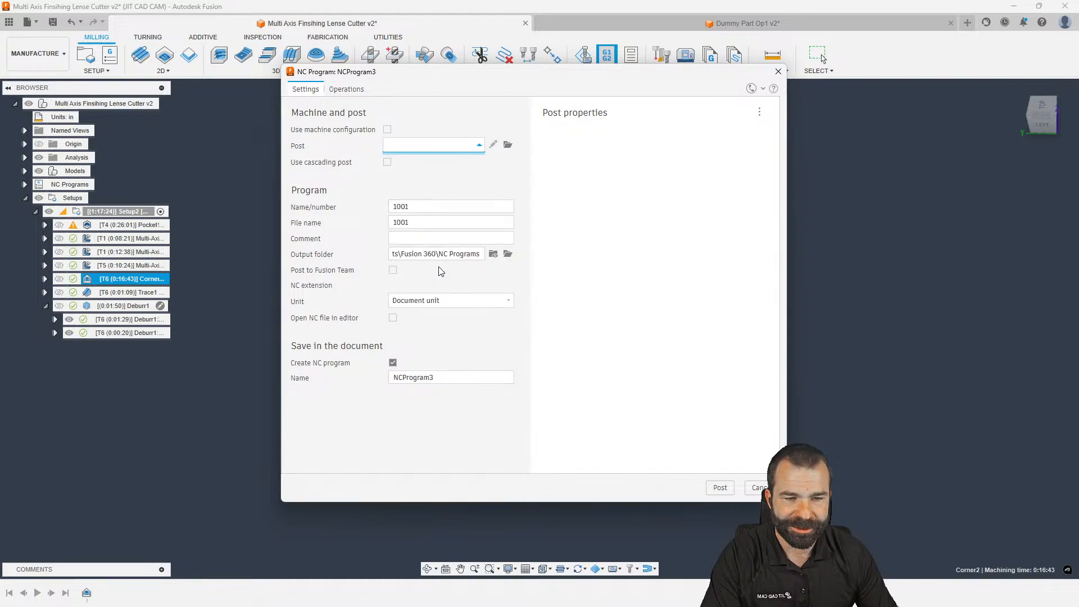
Set safe retracts to G53, post and overwrite 1001.nc, then open the NC code
scroll(553, 359, "down", 3)
left_click(568, 363)
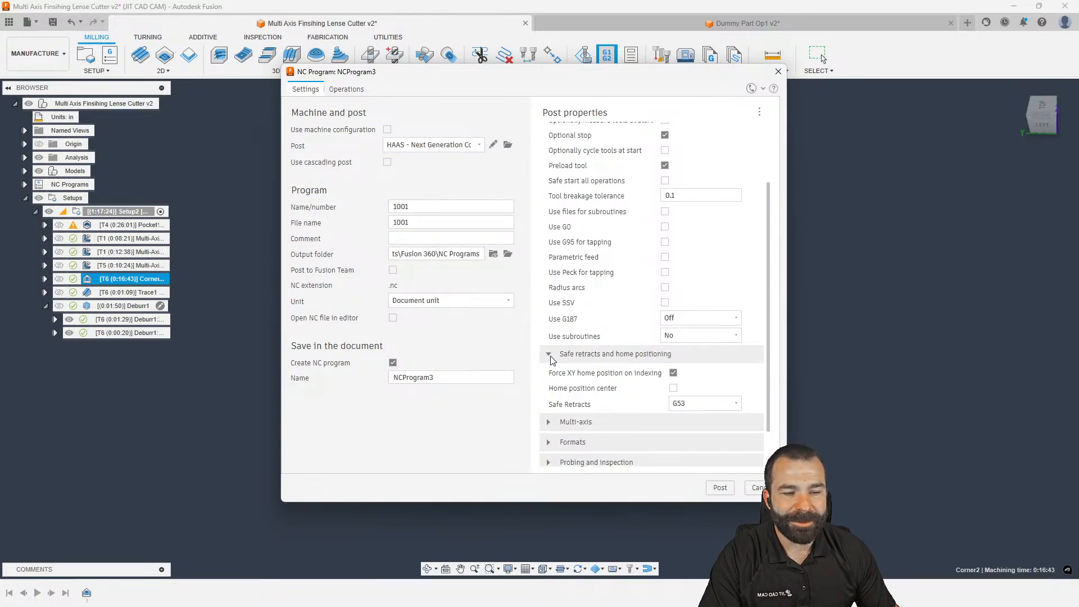
scroll(568, 363, "down", 2)
left_click(692, 356)
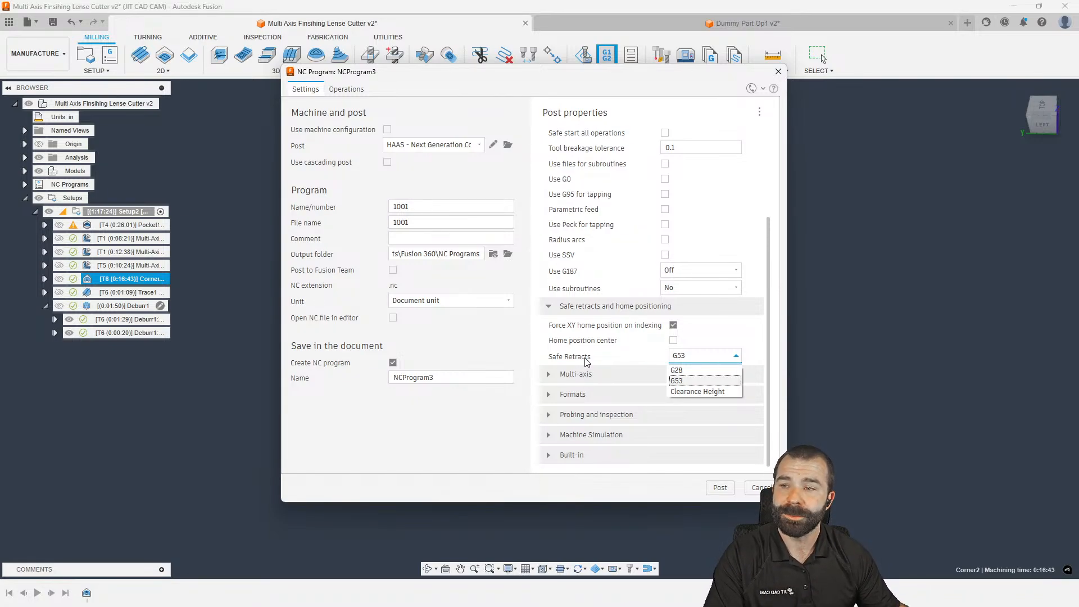
left_click(678, 382)
left_click(719, 487)
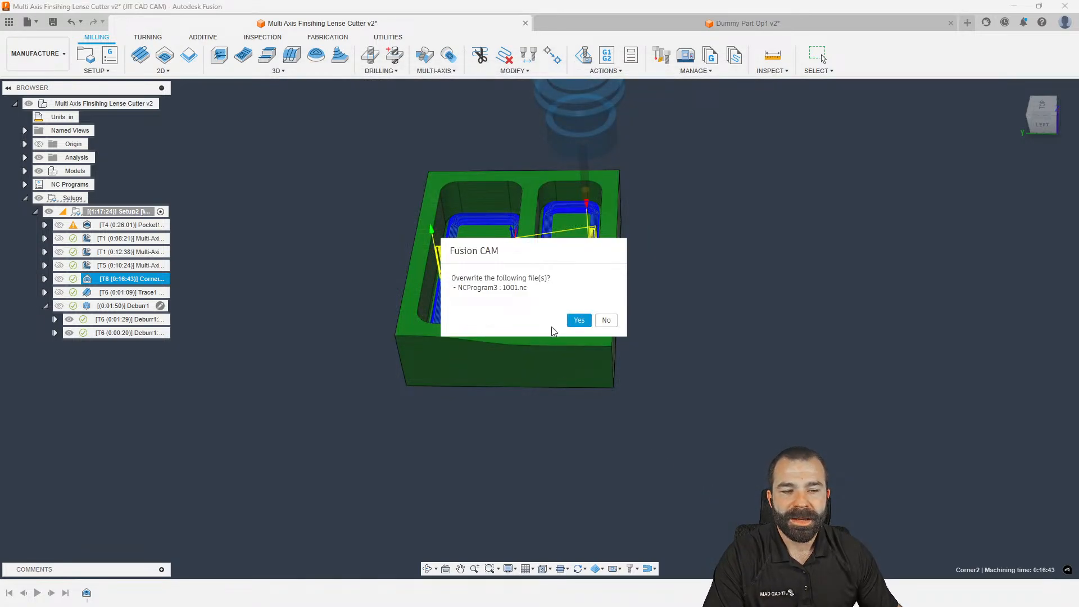
left_click(579, 320)
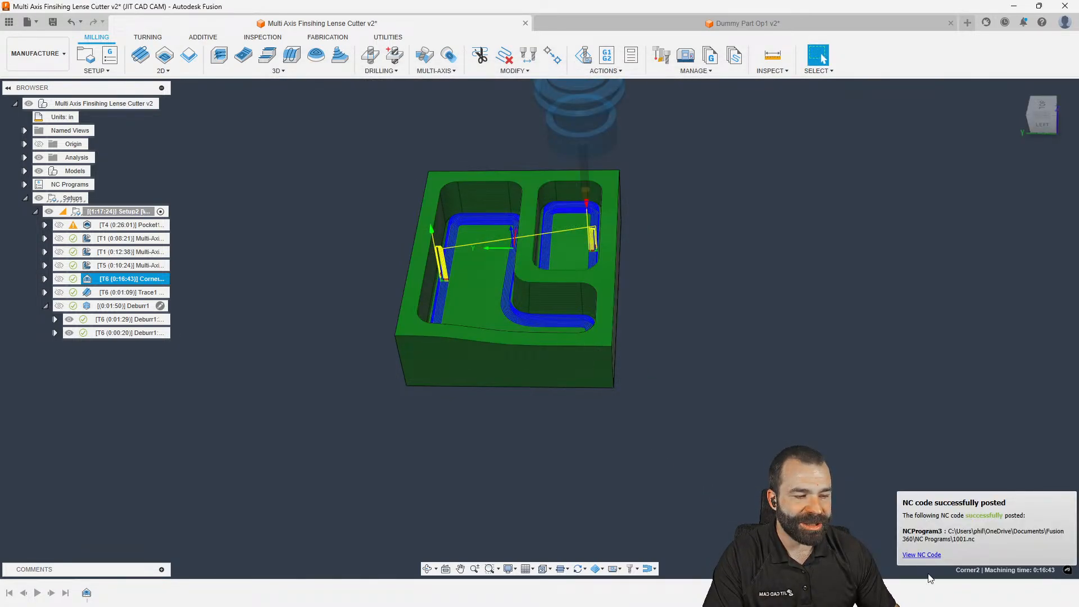
left_click(921, 554)
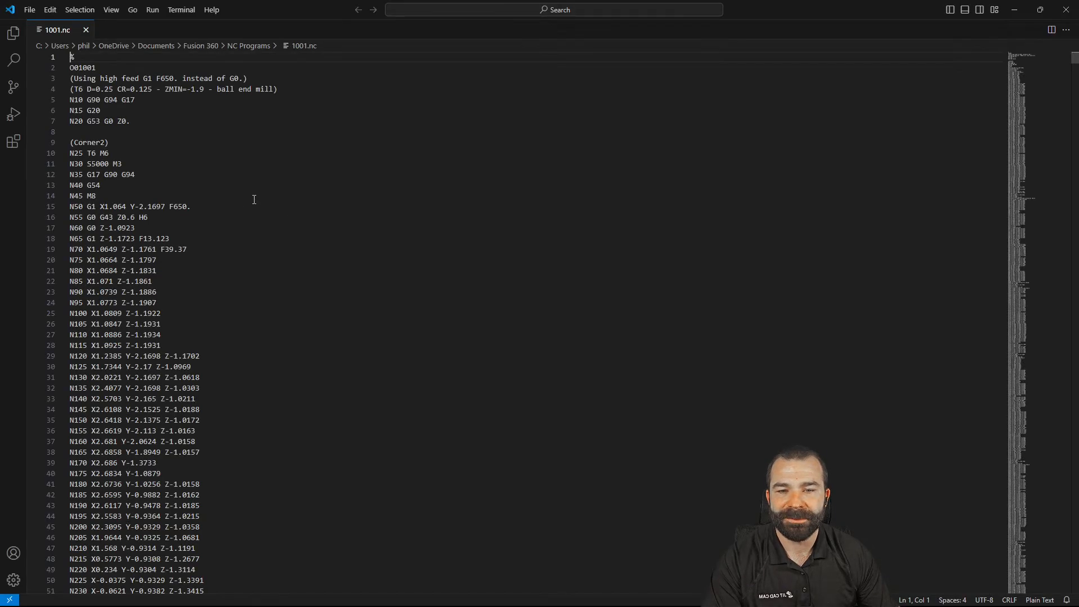
Change line 7 of 1001.nc from 'N20 G53 G0 Z0.' to end with Z3., then return to Fusion
left_click_drag(87, 121, 126, 123)
key("BackSpace")
type(".")
left_click(136, 142)
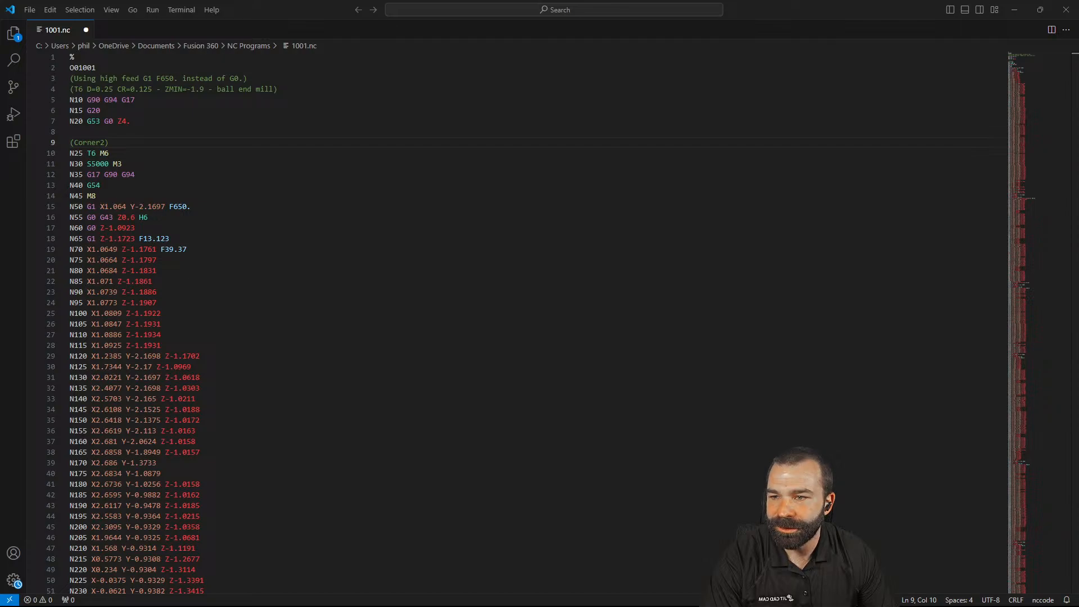
left_click(132, 121)
key("BackSpace")
key("BackSpace")
type("3")
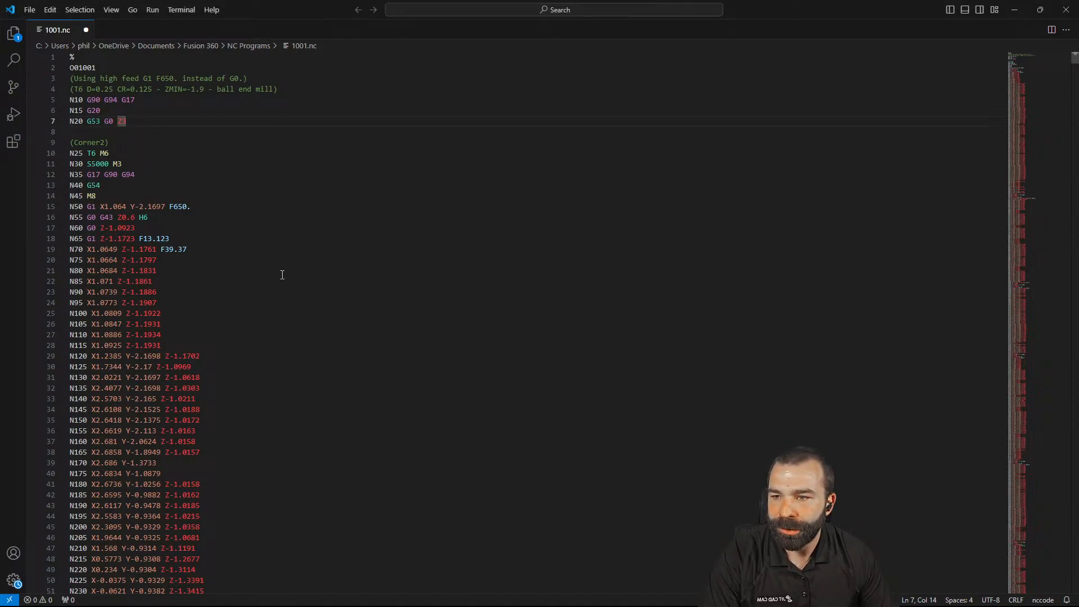
left_click(1066, 9)
Reopen Corner2's post settings and open the HAAS .cps post file in VS Code for editing
left_click(180, 291)
left_click(133, 280)
right_click(135, 281)
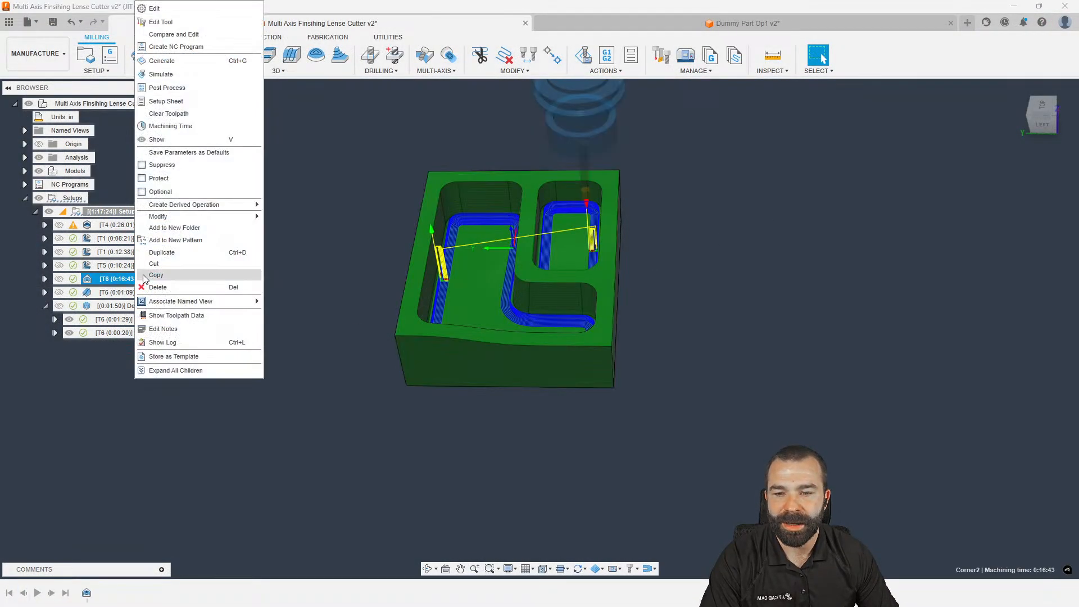
left_click(166, 89)
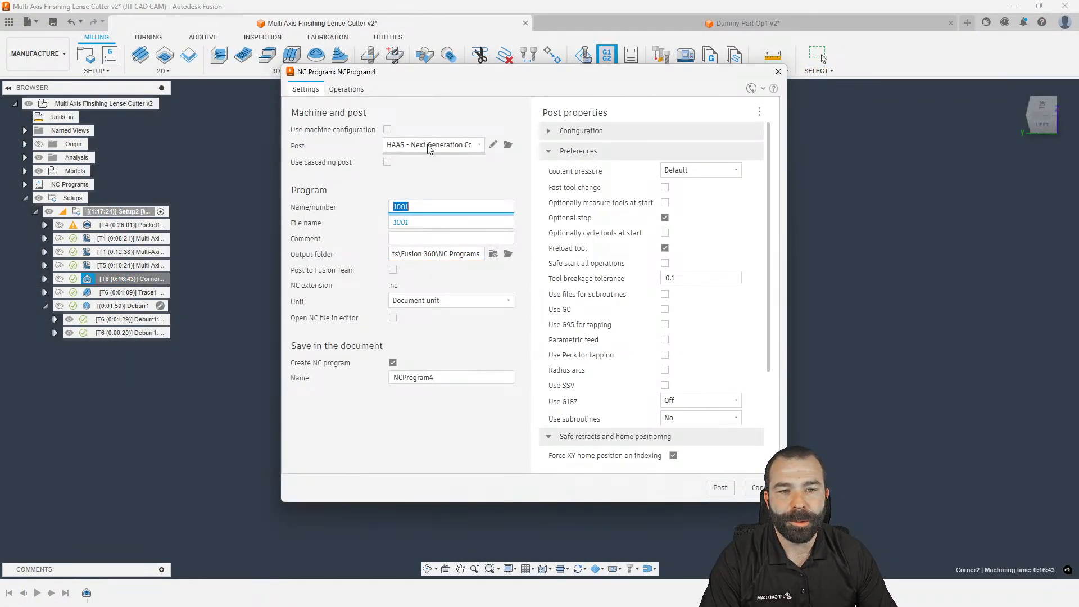
left_click(492, 144)
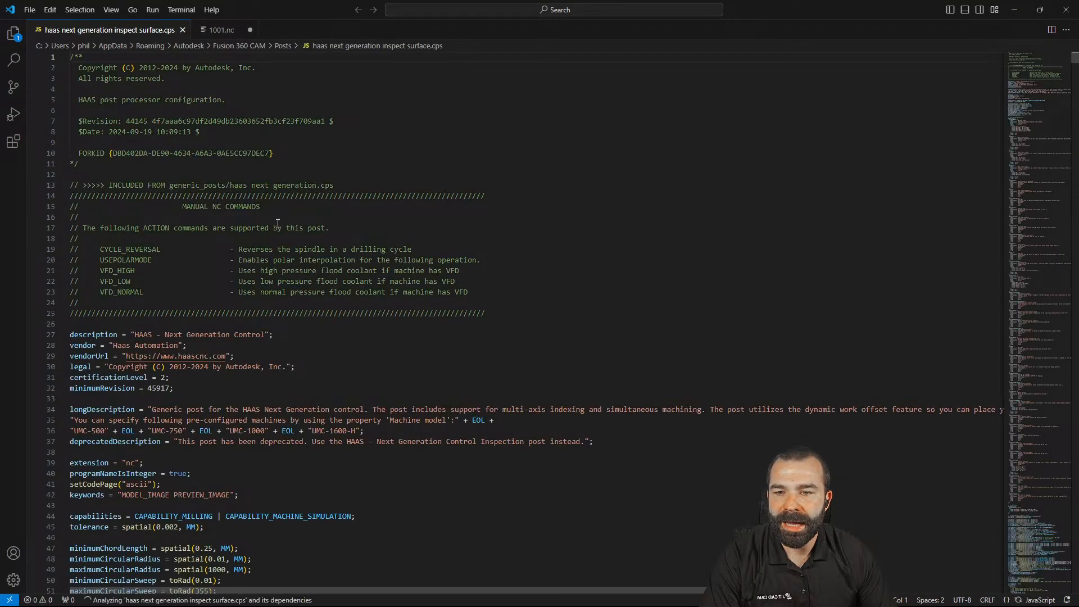
Review the Fusion Post Processor Utility extension, then close 1001.nc discarding its unsaved changes
left_click(13, 141)
left_click(110, 99)
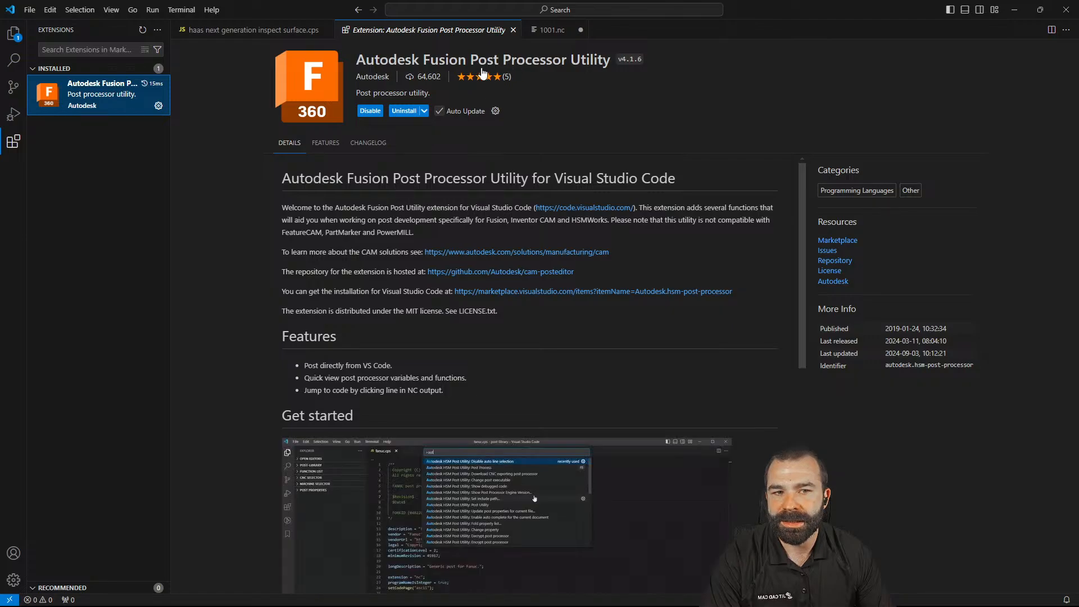
left_click(514, 33)
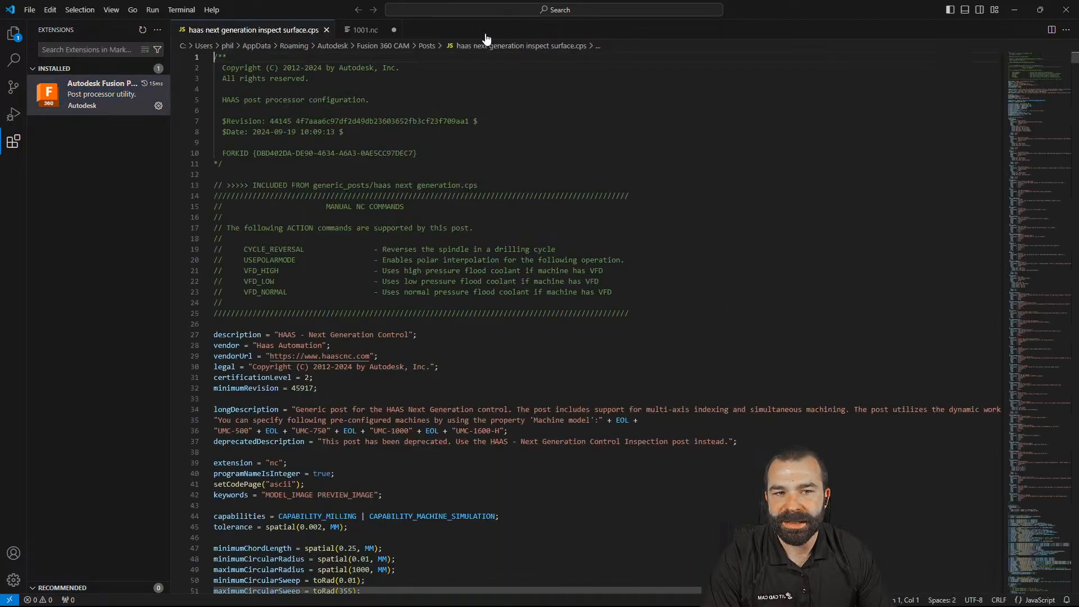
left_click(393, 31)
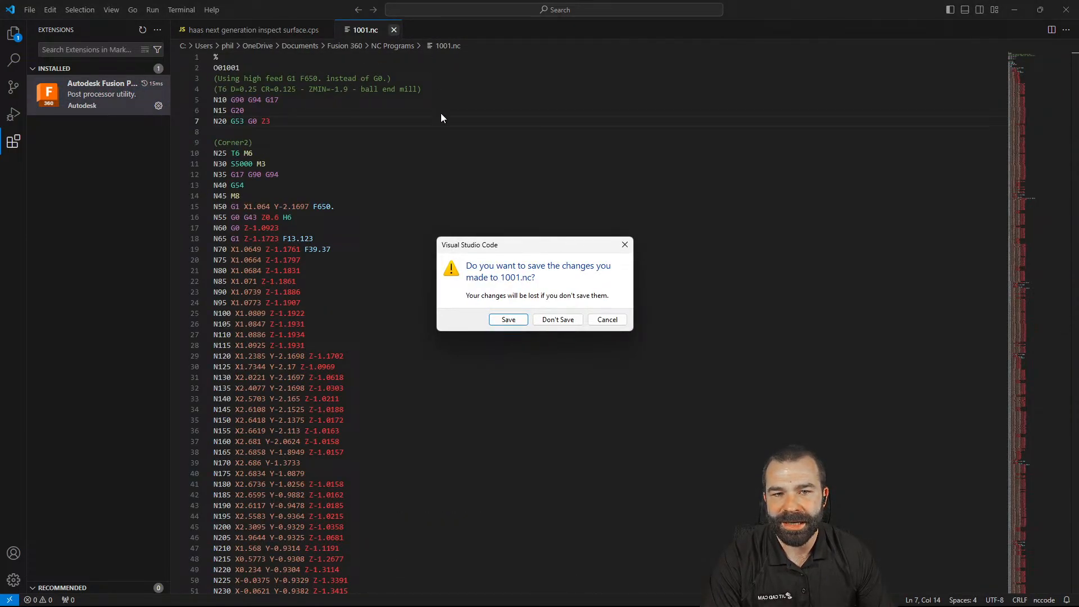
left_click(558, 318)
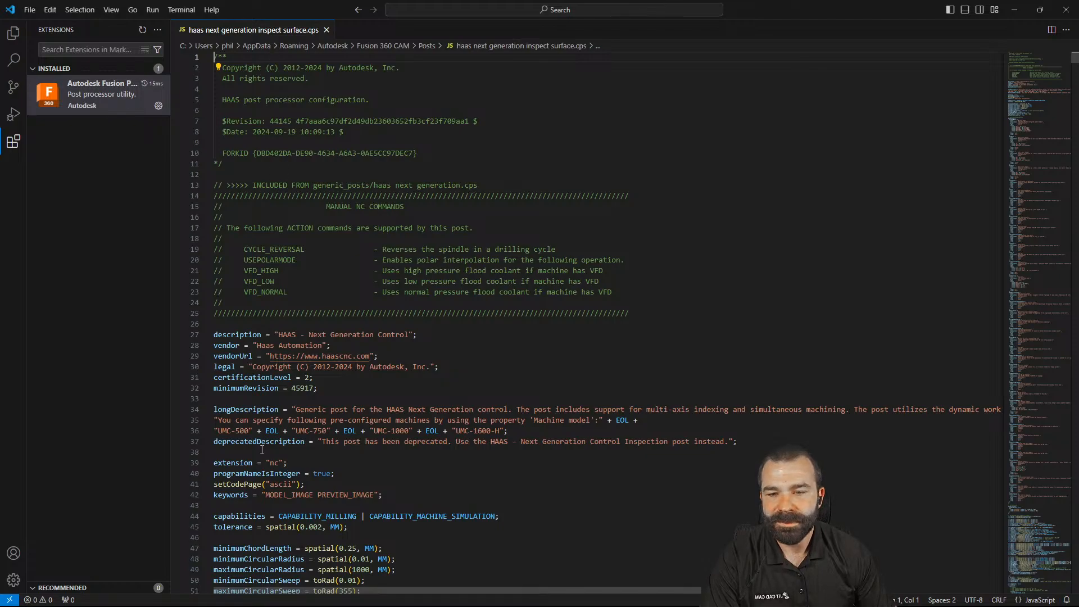
Post the face.cnc test file from CNC Selector > Milling > 2D to produce debuggedfile.nc
left_click(16, 36)
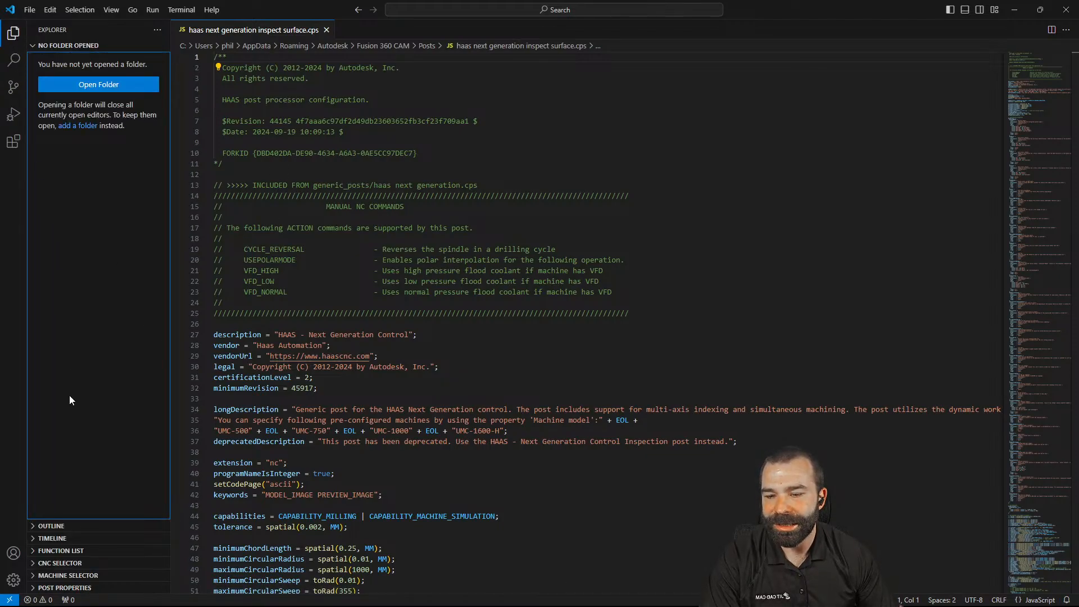
left_click(34, 563)
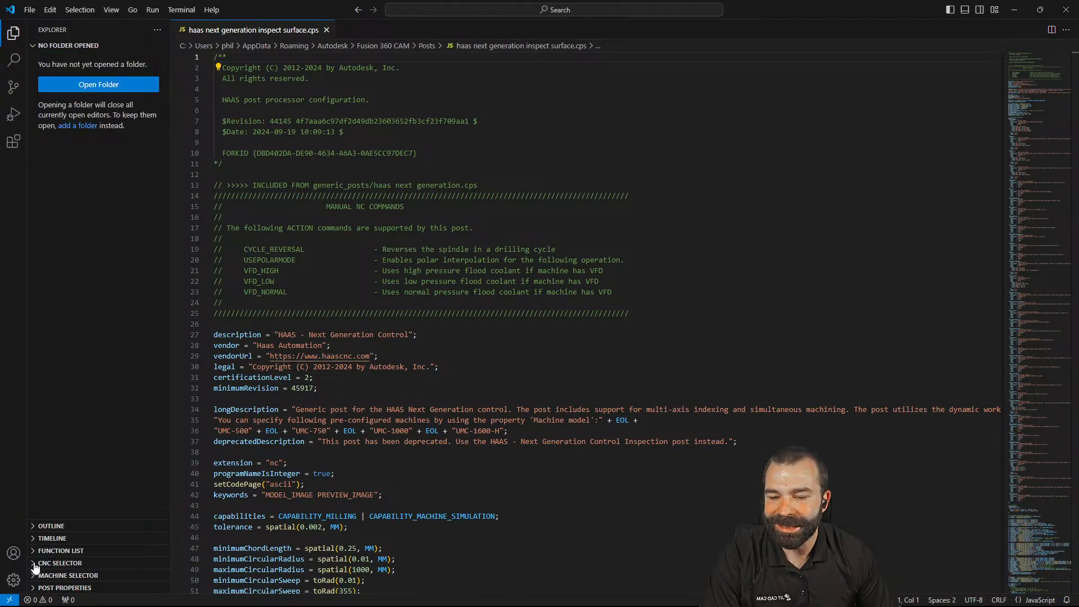
scroll(40, 560, "down", 2)
left_click(39, 545)
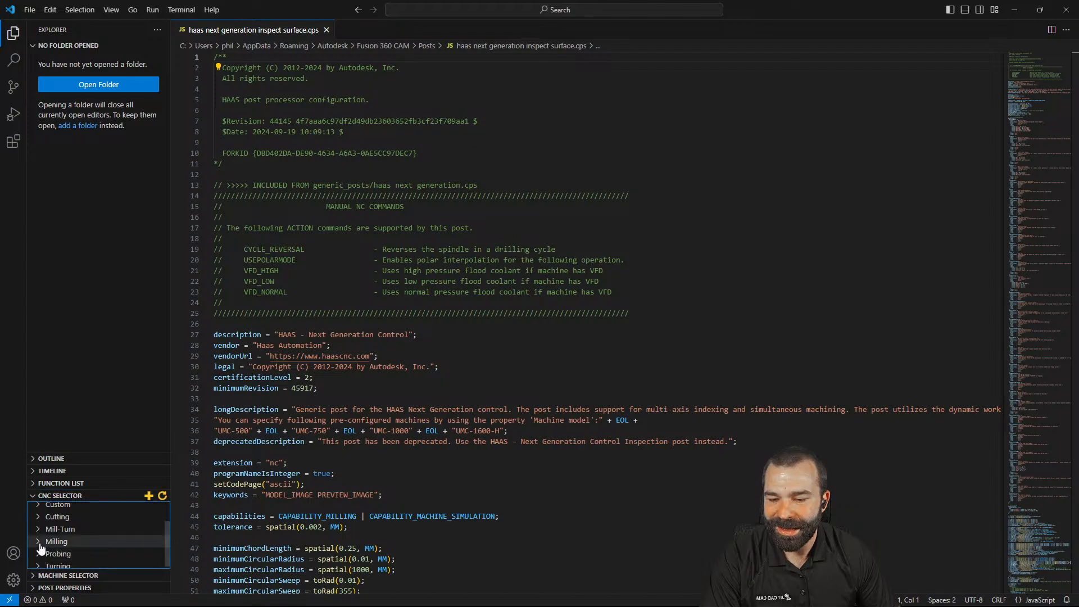
scroll(41, 547, "down", 1)
left_click(44, 528)
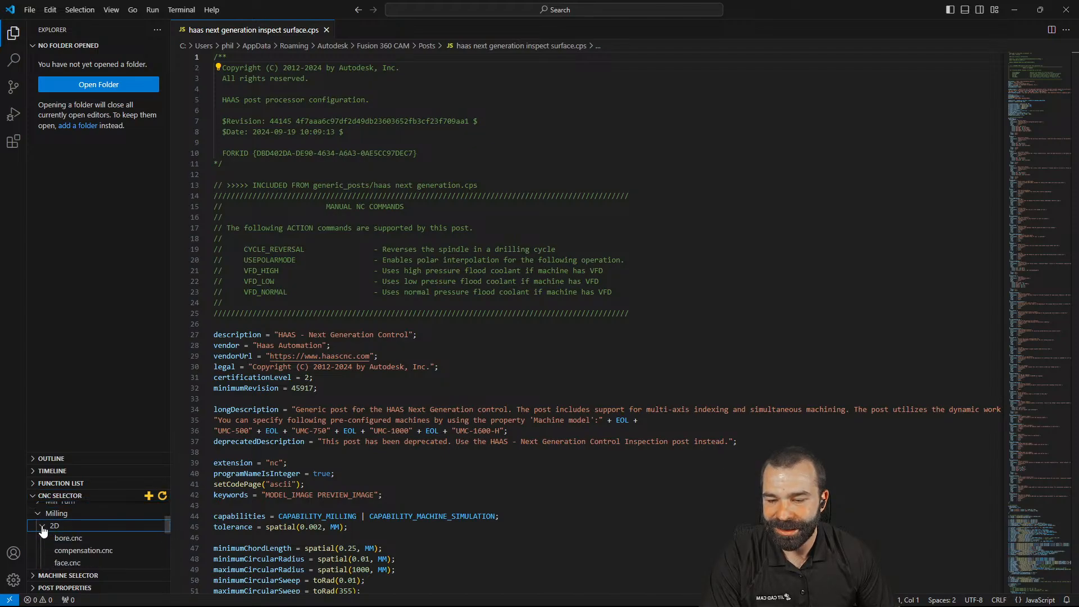
left_click(70, 563)
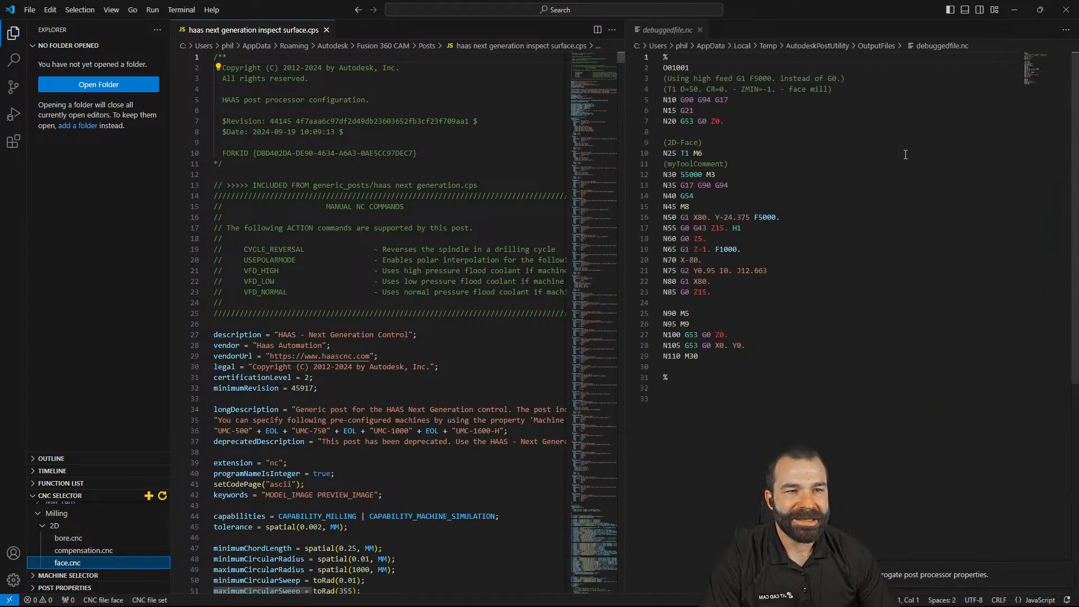
Trace the N20 G53 G0 Z0. line through writeRetract and writeBlock to the writeRetract(Z) call at line 1140
double_click(717, 122)
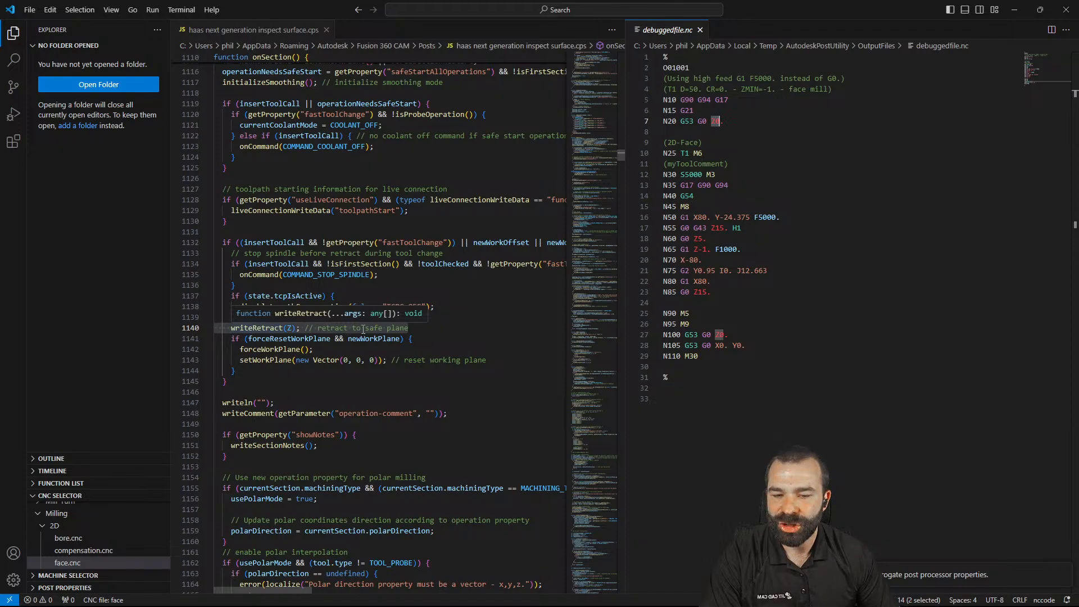
double_click(717, 122)
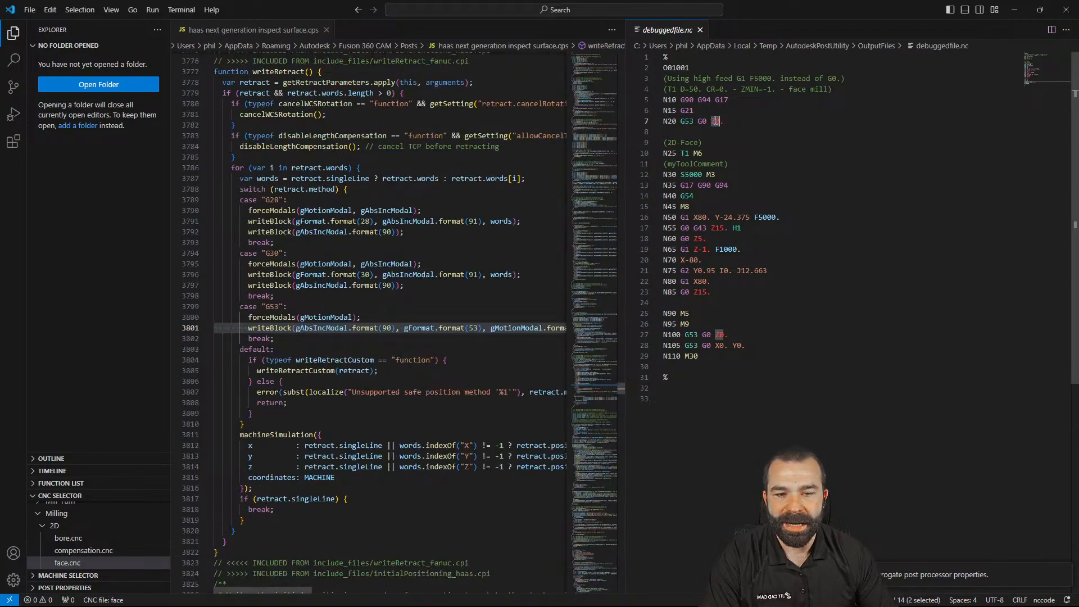
left_click_drag(623, 260, 741, 259)
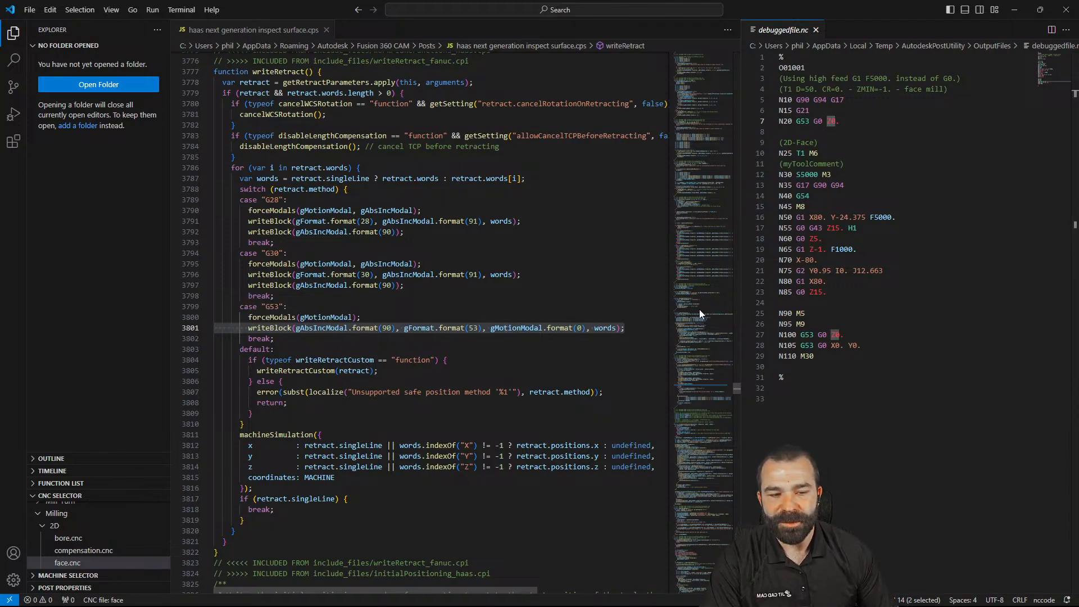
triple_click(836, 121)
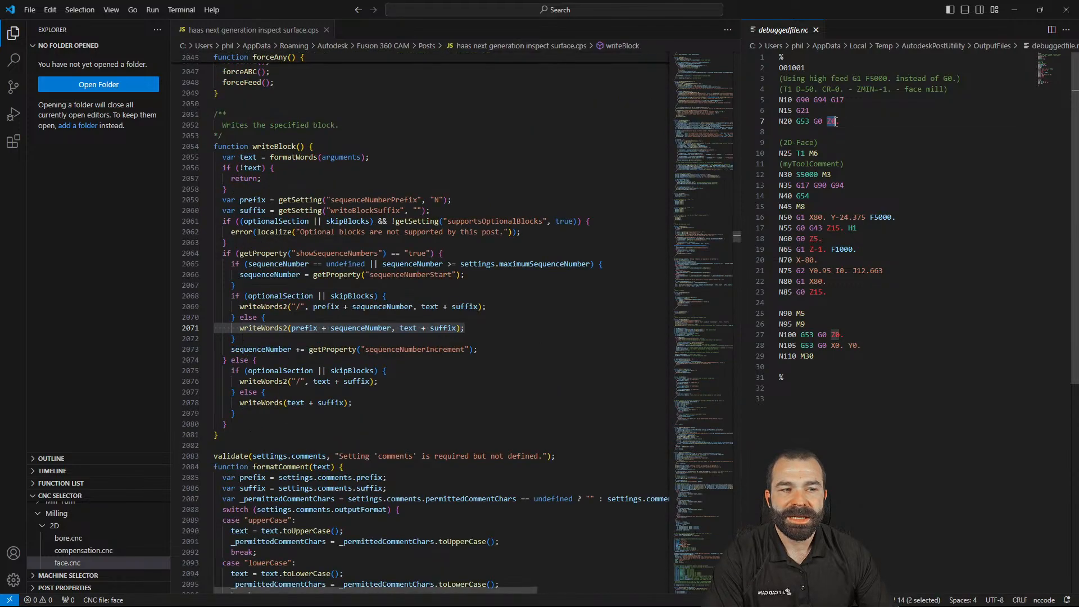
left_click(258, 330)
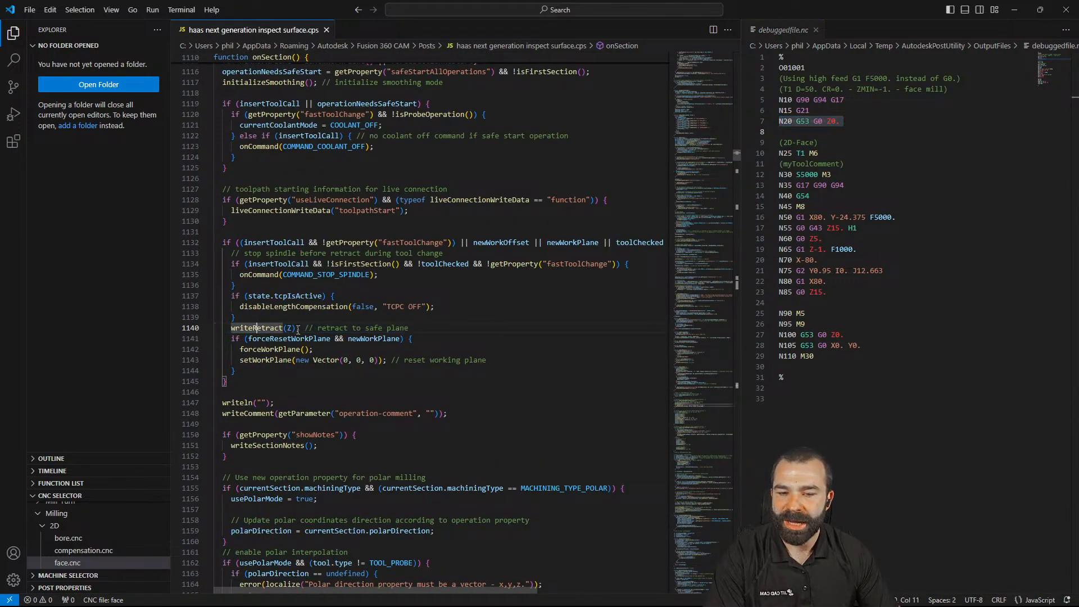
Overwrite the onSection writeRetract(Z) call with a writeBlock("G53 G0 Z3.38") call
left_click_drag(231, 330, 290, 327)
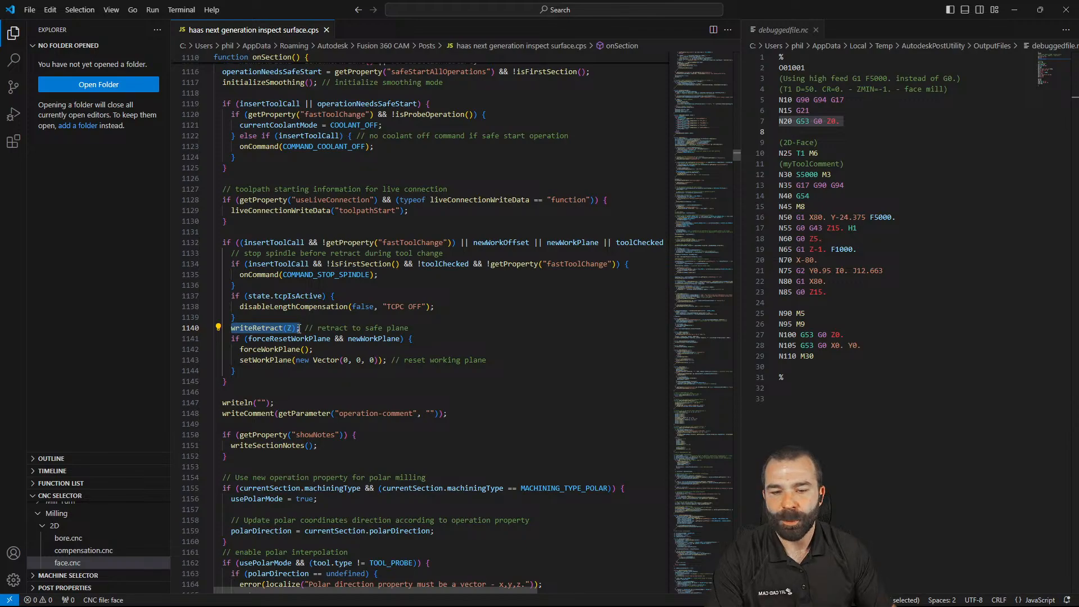
type("Wrie")
key("Return")
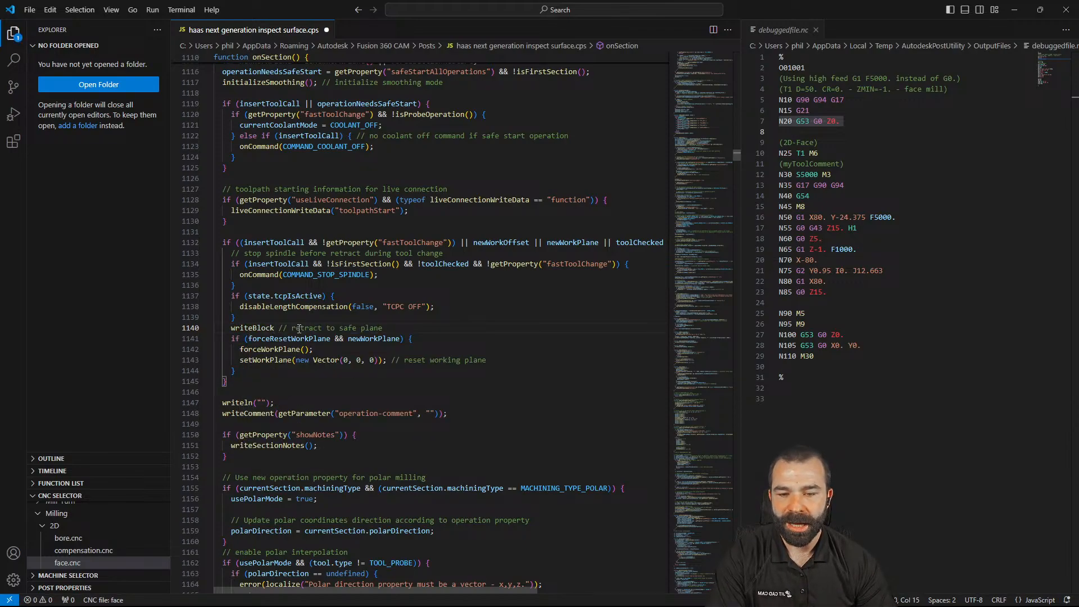
type("(")
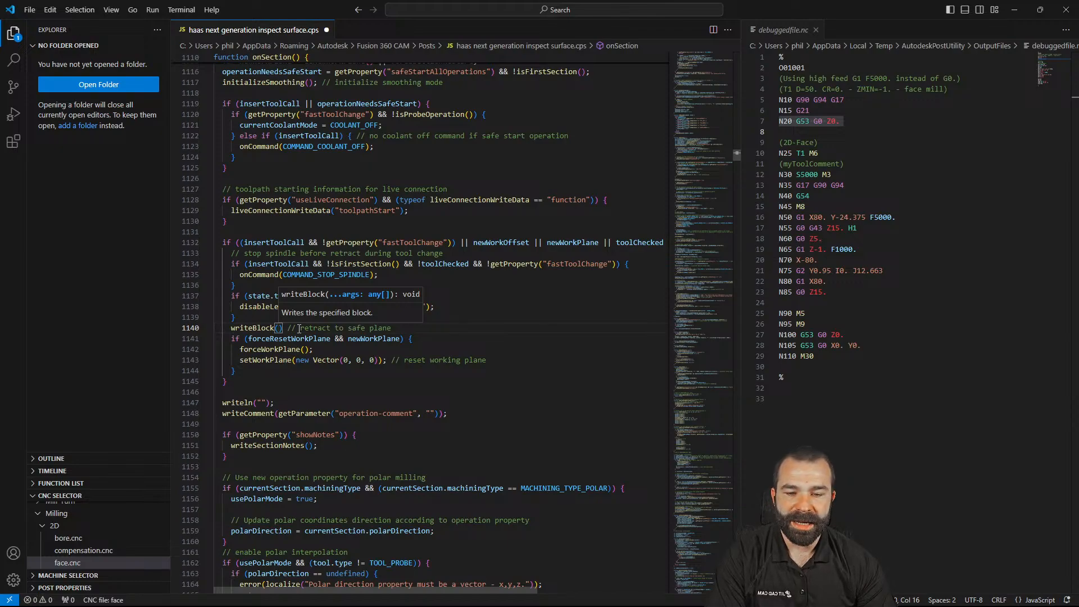
key("Return")
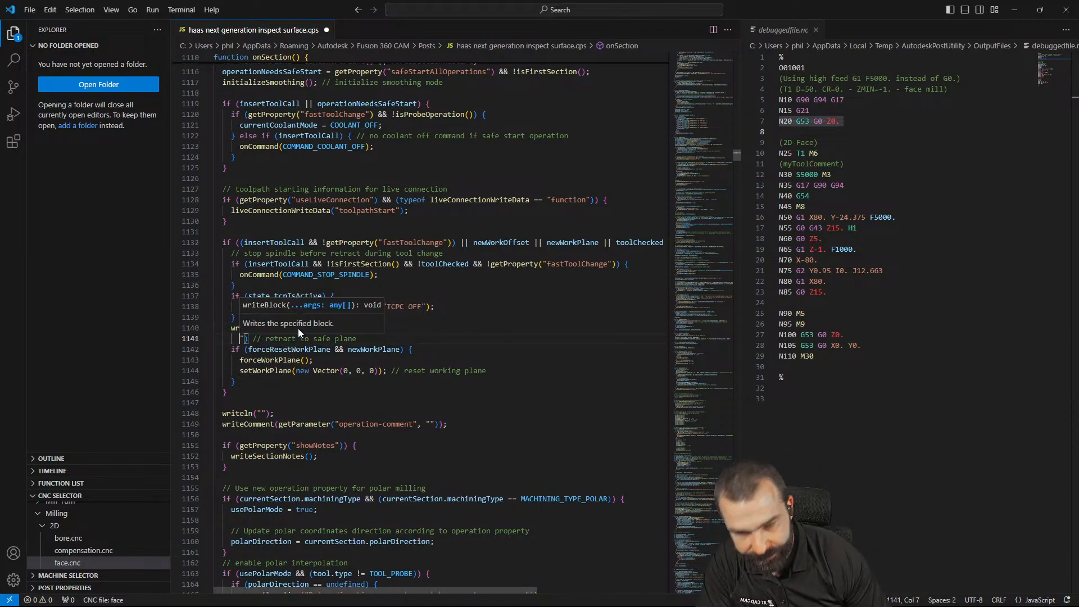
key("ctrl+z")
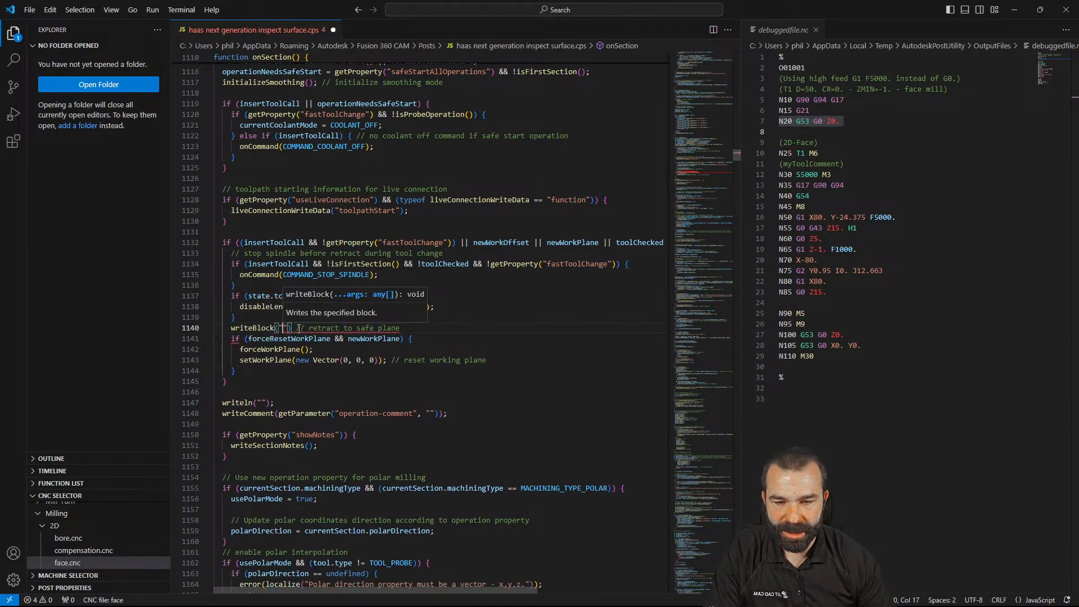
type("G53 G")
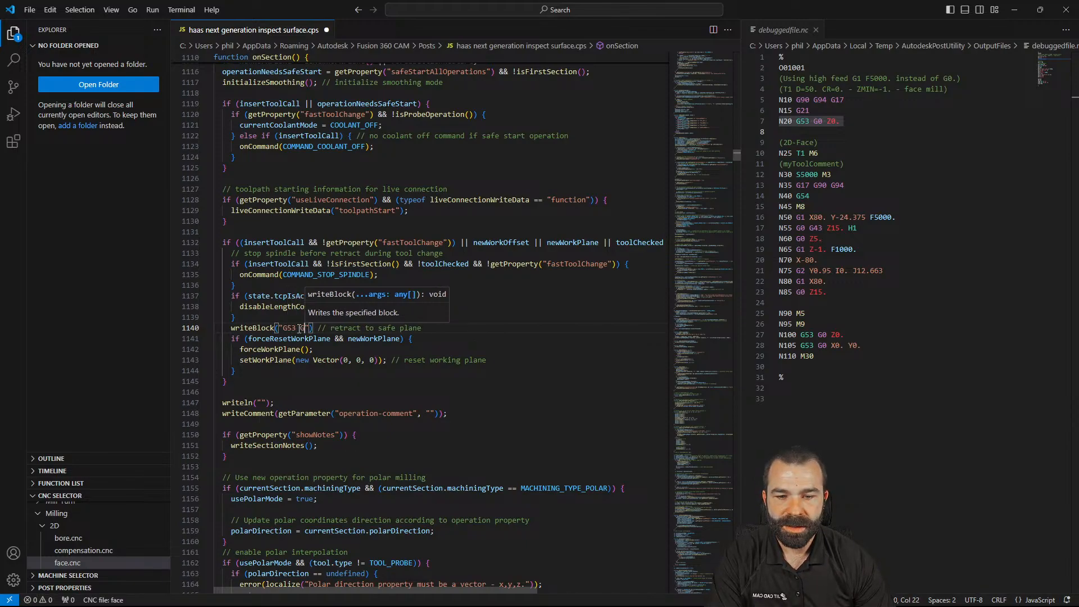
type("0")
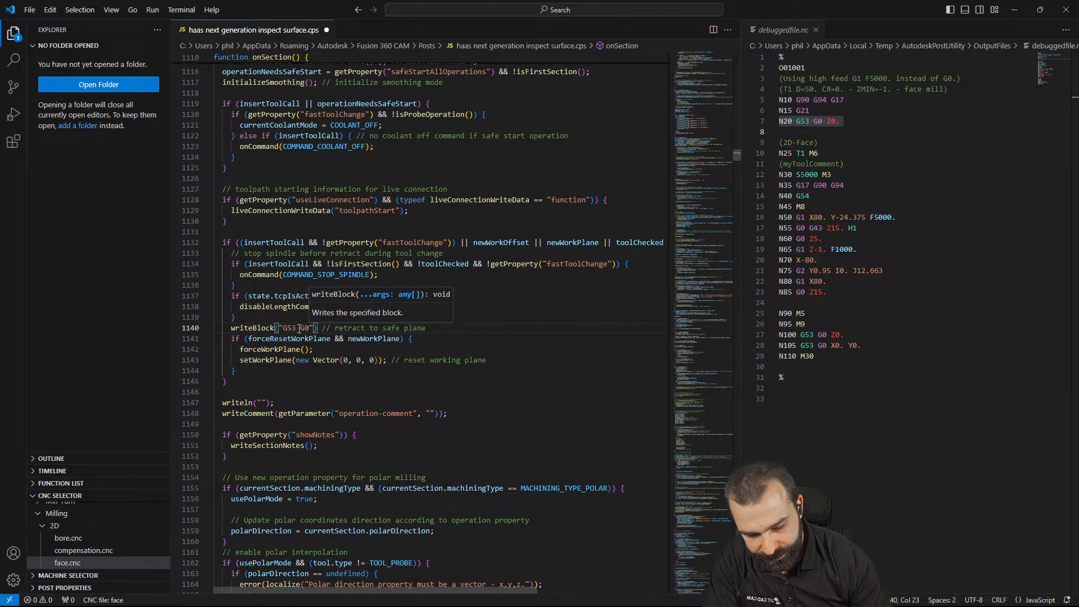
type(" Z3.")
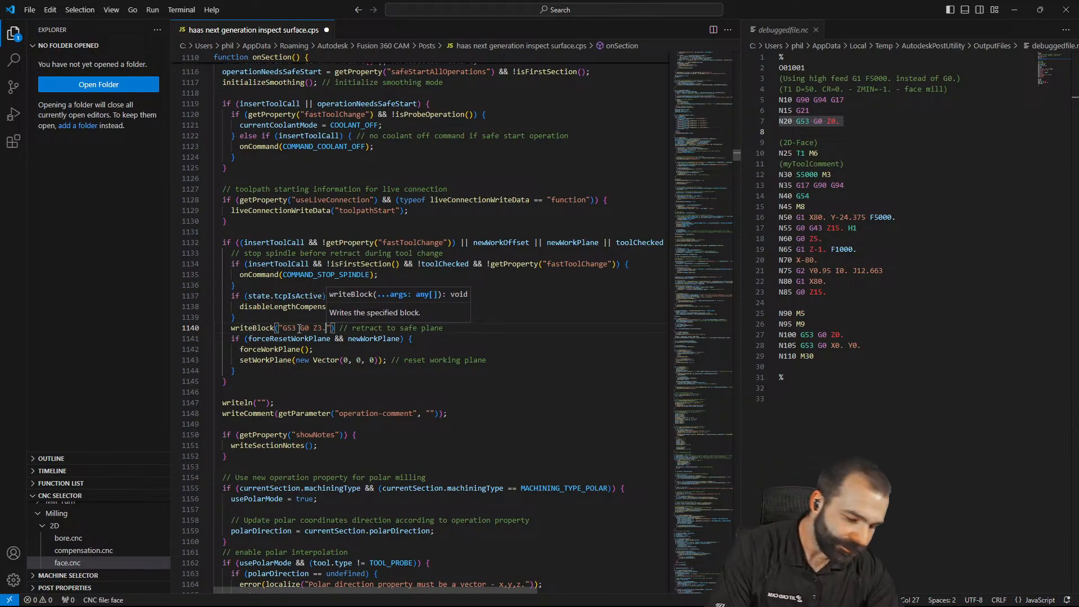
type("38")
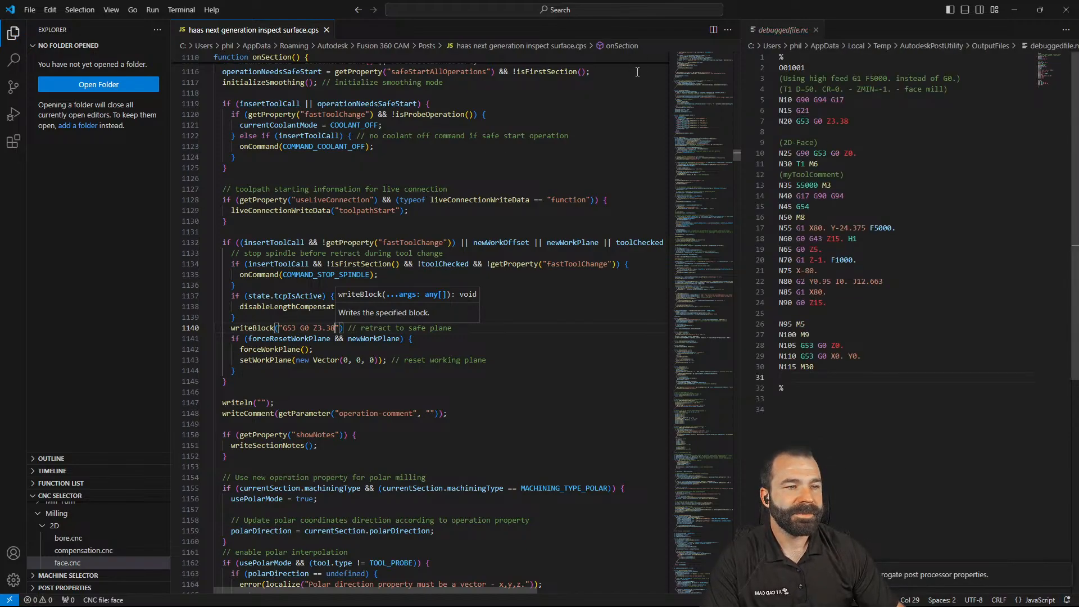
Check the Z3.38 retract in the output, then undo back to the original writeRetract(Z) line
left_click_drag(801, 122, 849, 122)
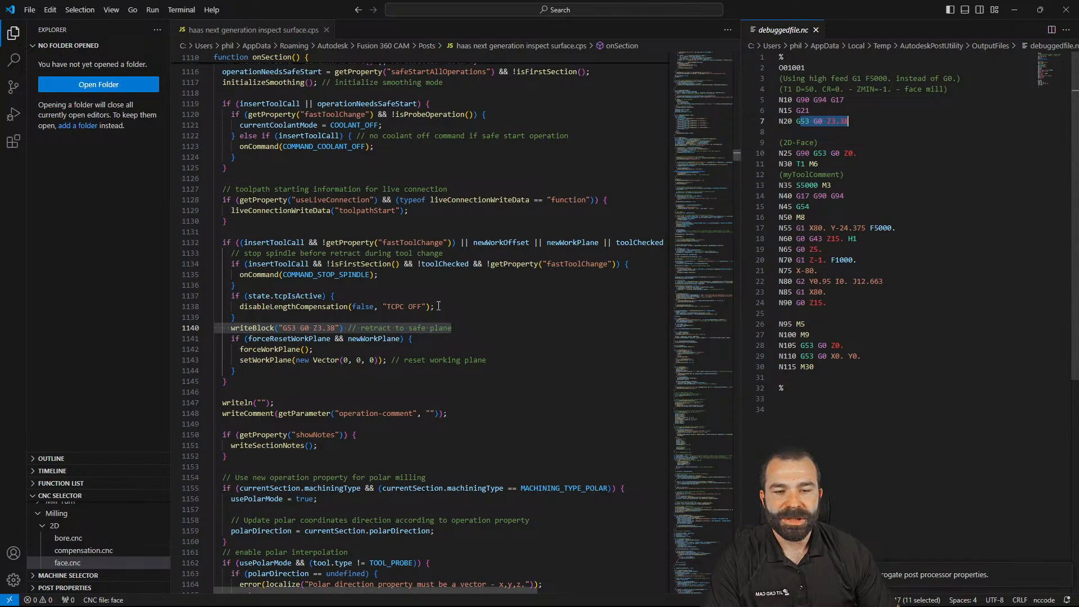
left_click(324, 339)
left_click_drag(343, 330, 237, 331)
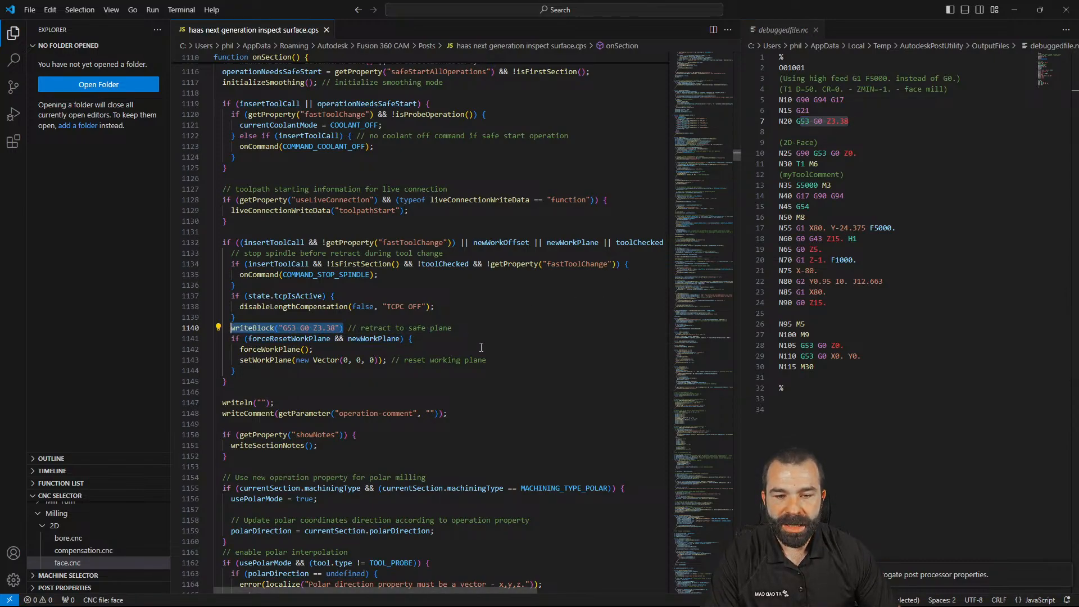
key("ctrl+z")
key("ctrl+z")
key("ctrl+z")
key("ctrl+z")
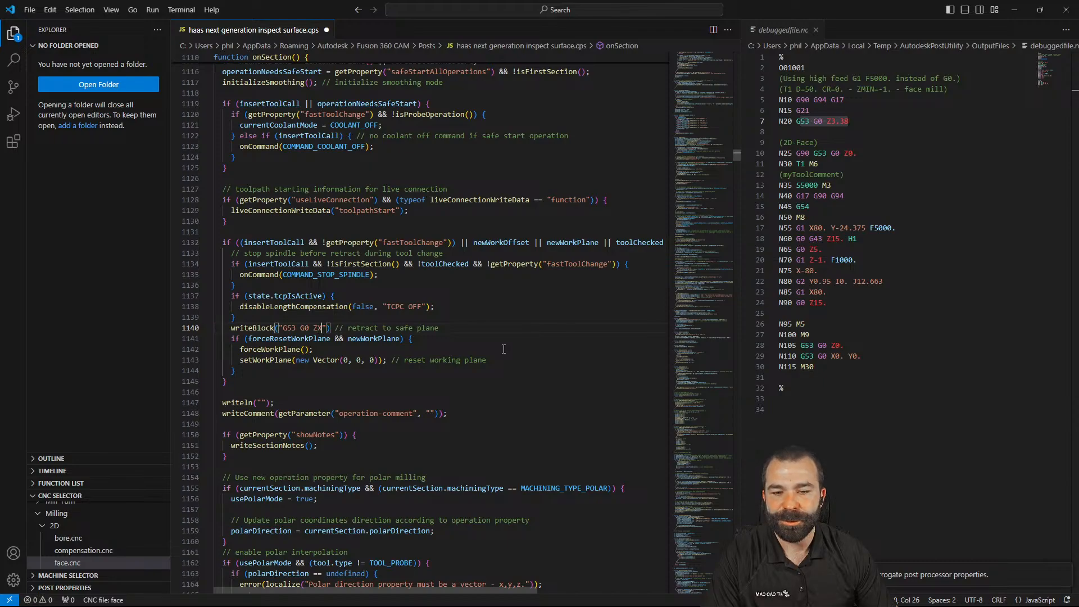
key("ctrl+z")
key("ctrl+z")
key("ctrl+z")
key("ctrl+z")
key("ctrl+z")
key("ctrl+z")
key("ctrl+z")
key("ctrl+z")
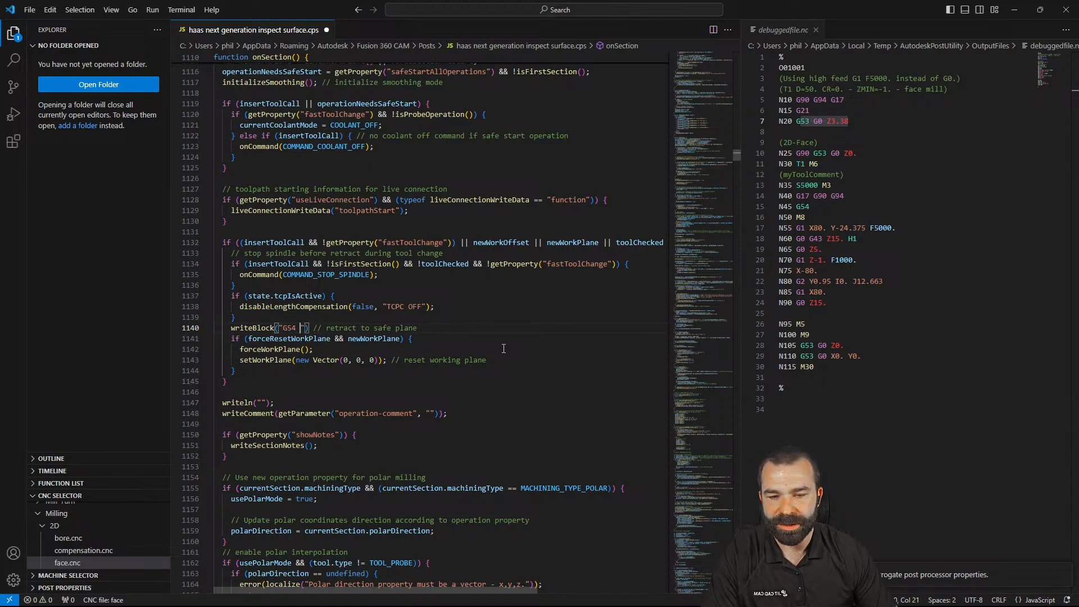
key("ctrl+z")
key("ctrl+z")
key("ctrl+z")
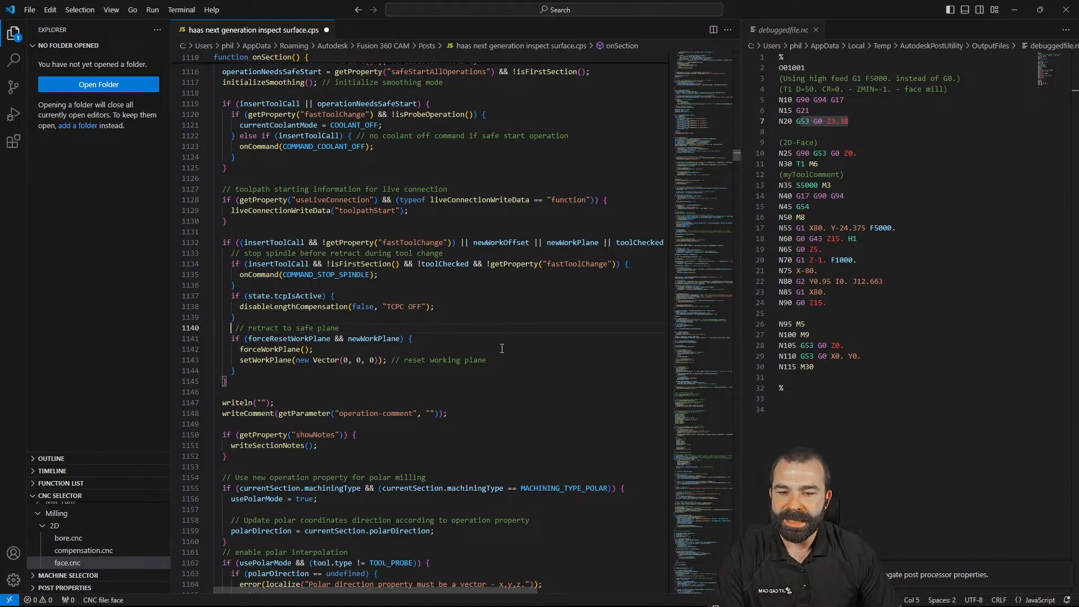
Comment out writeRetract(Z) at line 1140, add writeBlock("G53 G0 Z3.38"); below it, and save
left_click(266, 331)
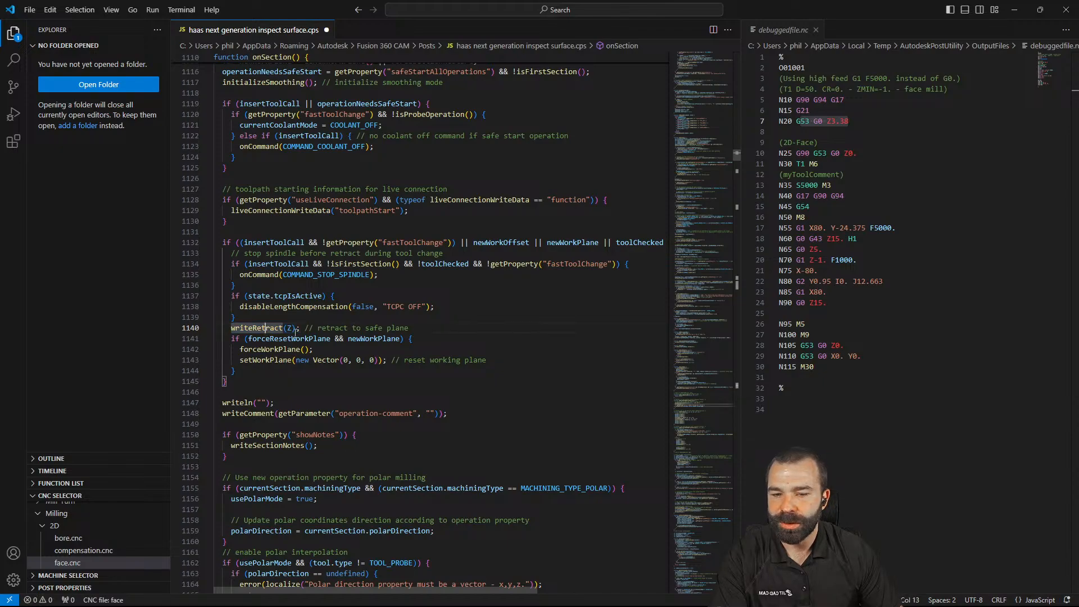
type("//")
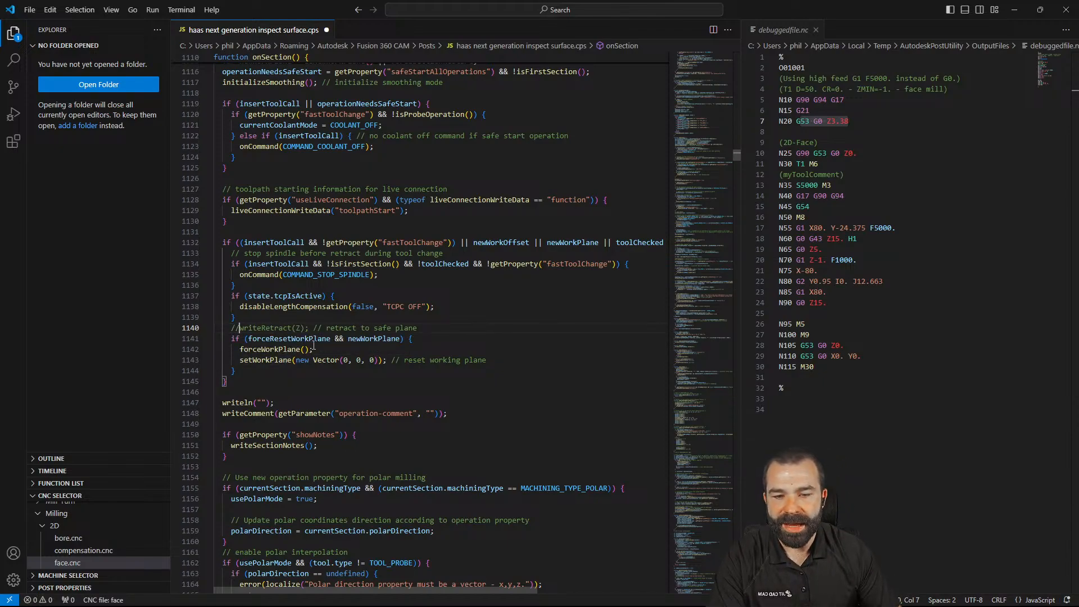
left_click(424, 328)
key("Return")
type("writeBlock(\"G53 G0 Z3.38\")")
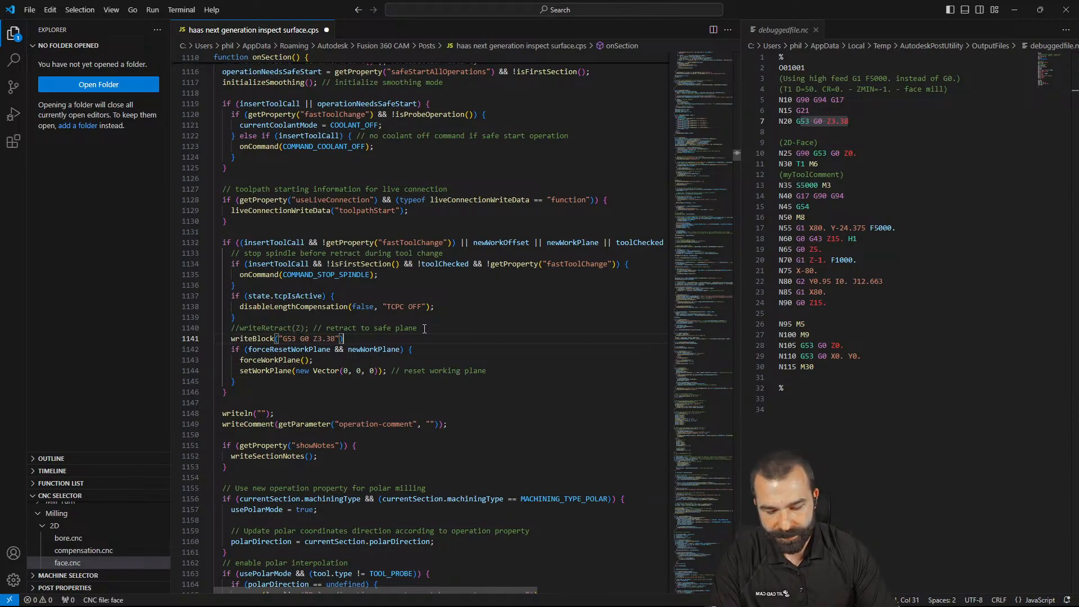
type(";")
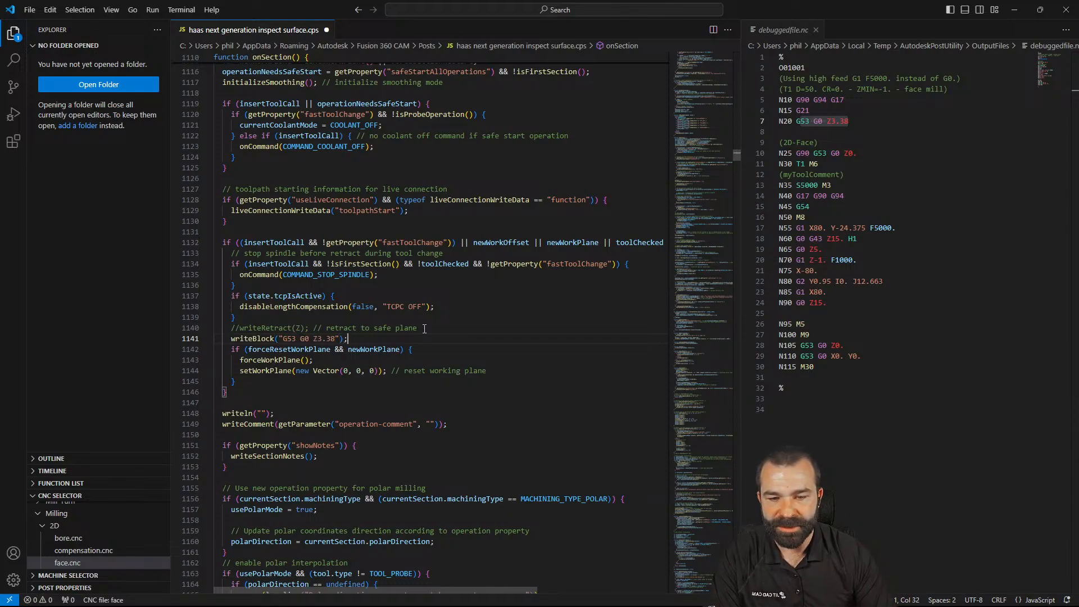
key("ctrl+s")
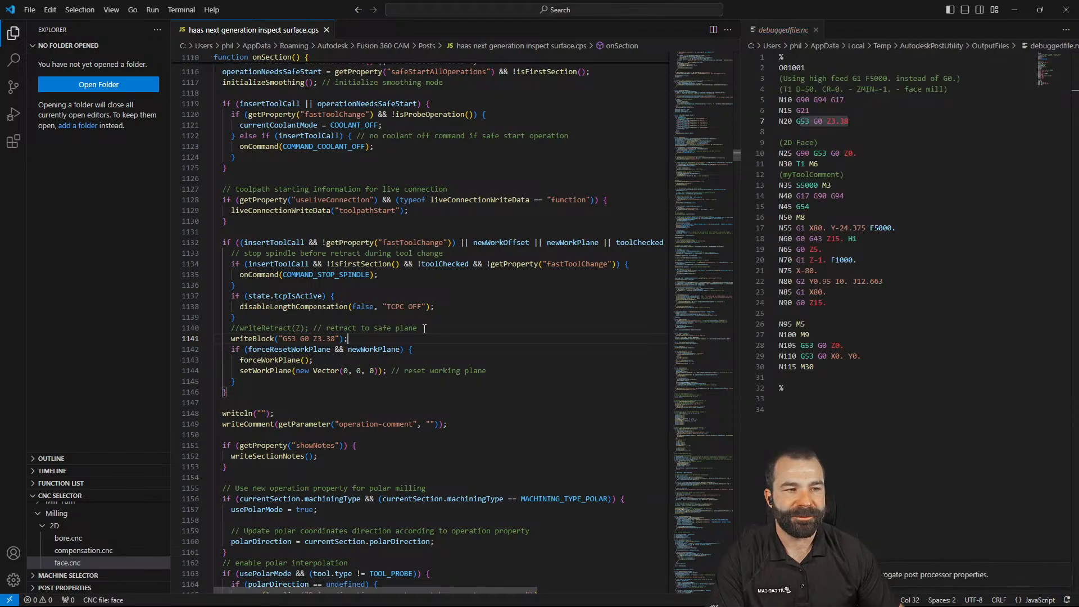
Likewise in onClose at line 1743, comment out writeRetract(Z), add the G53 G0 Z3.38 block, and save
double_click(815, 346)
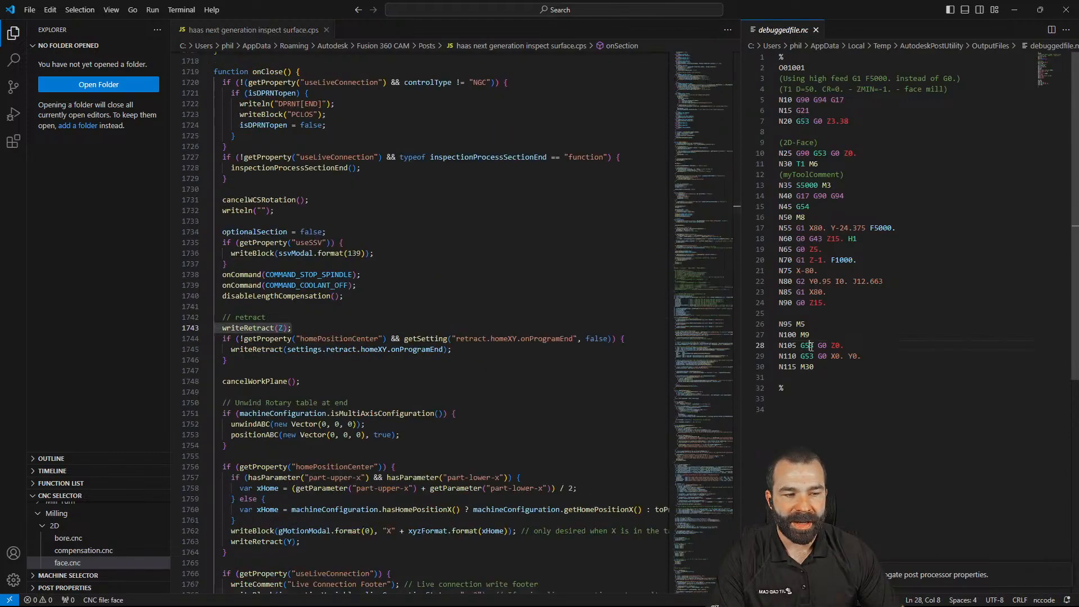
left_click(293, 328)
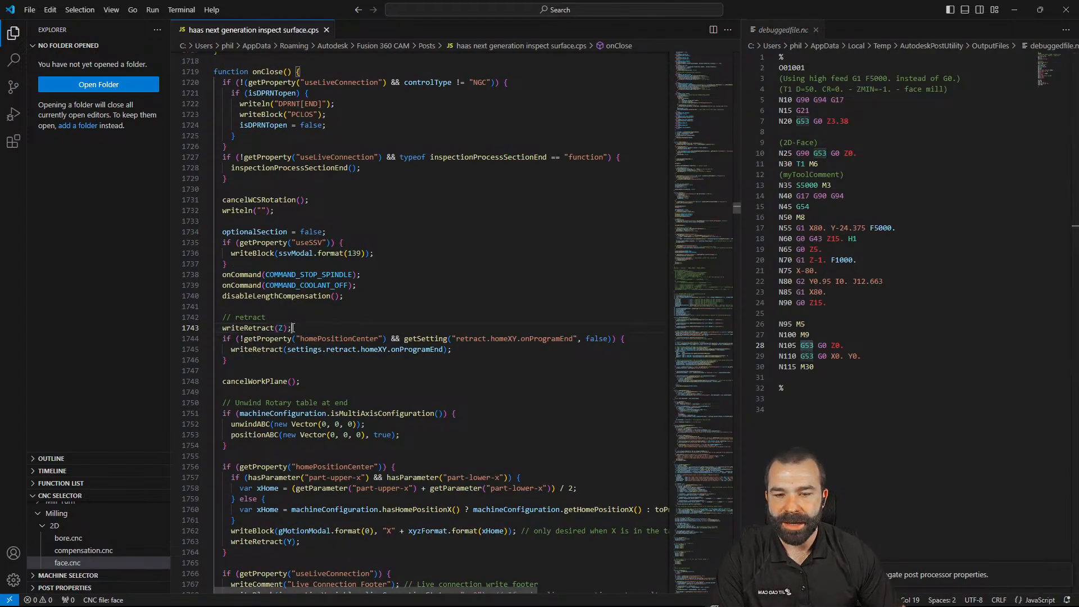
left_click(223, 325)
type("//")
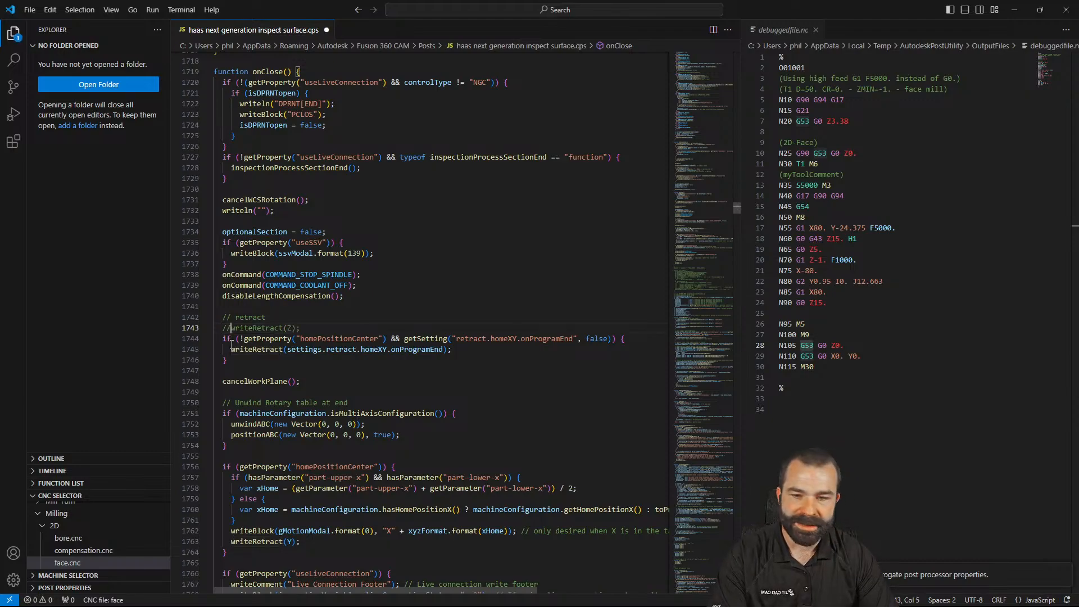
key("Return")
type("writeBlock(\"G53 G0 Z3.38\")")
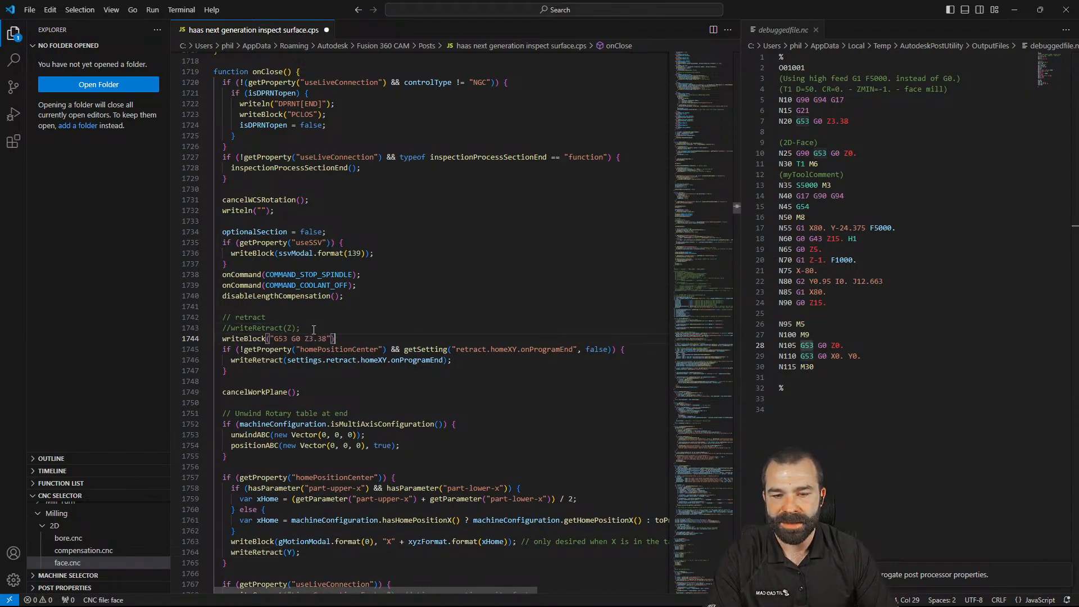
type(";")
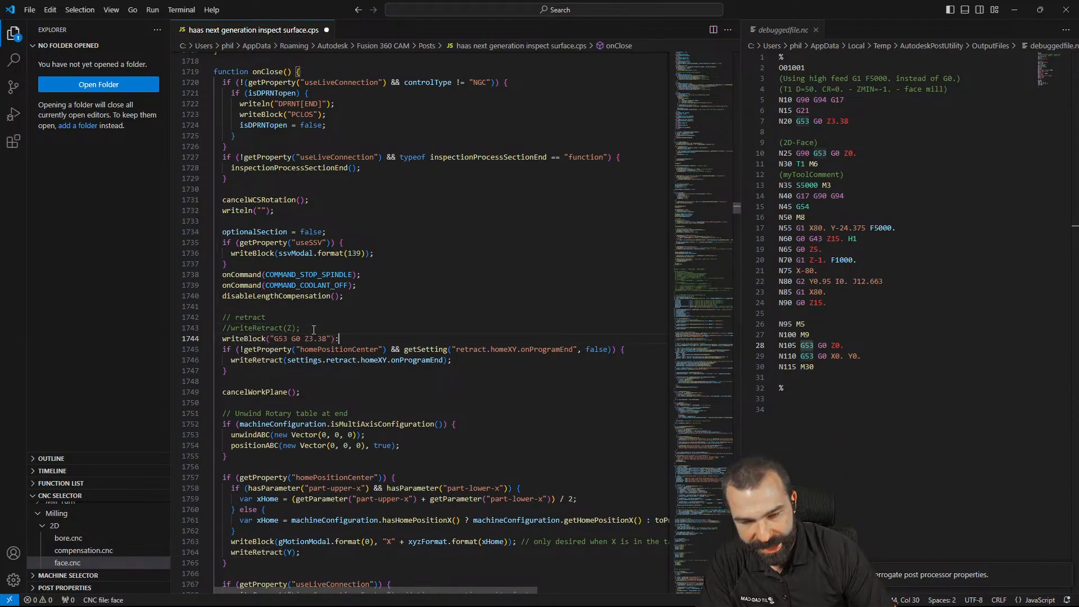
key("ctrl+s")
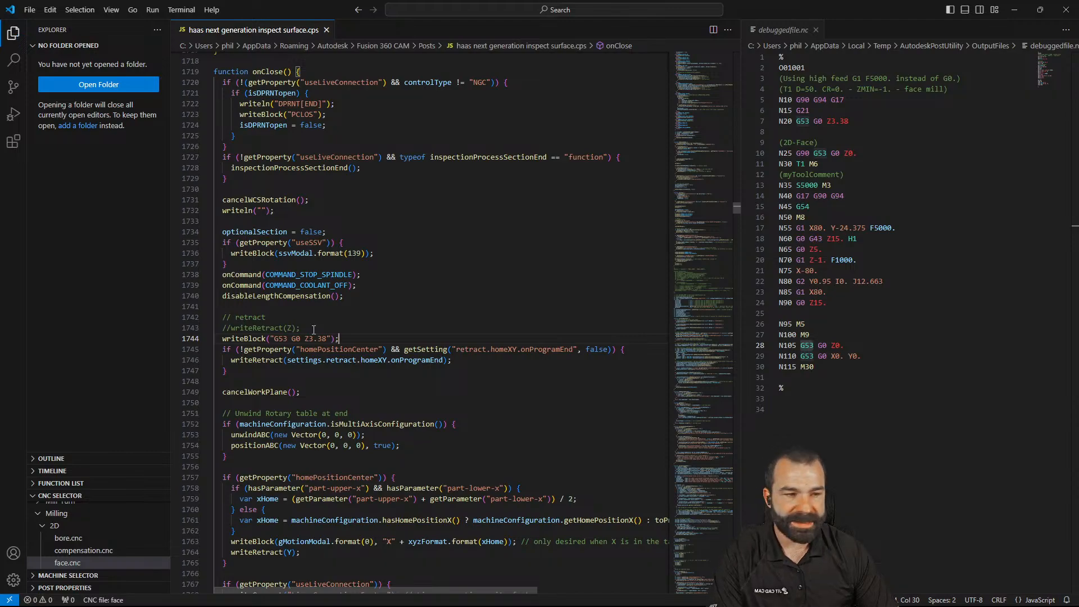
scroll(825, 353, "down", 10)
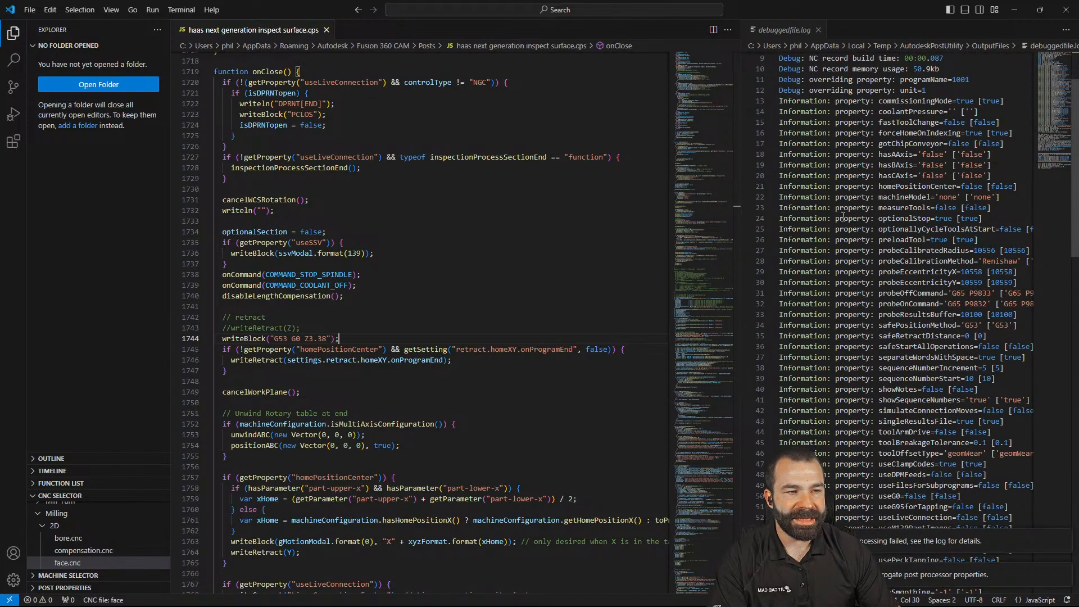
Scroll debuggedfile.log to the retract-in-Z error at line 2275 and read it
scroll(847, 361, "down", 11)
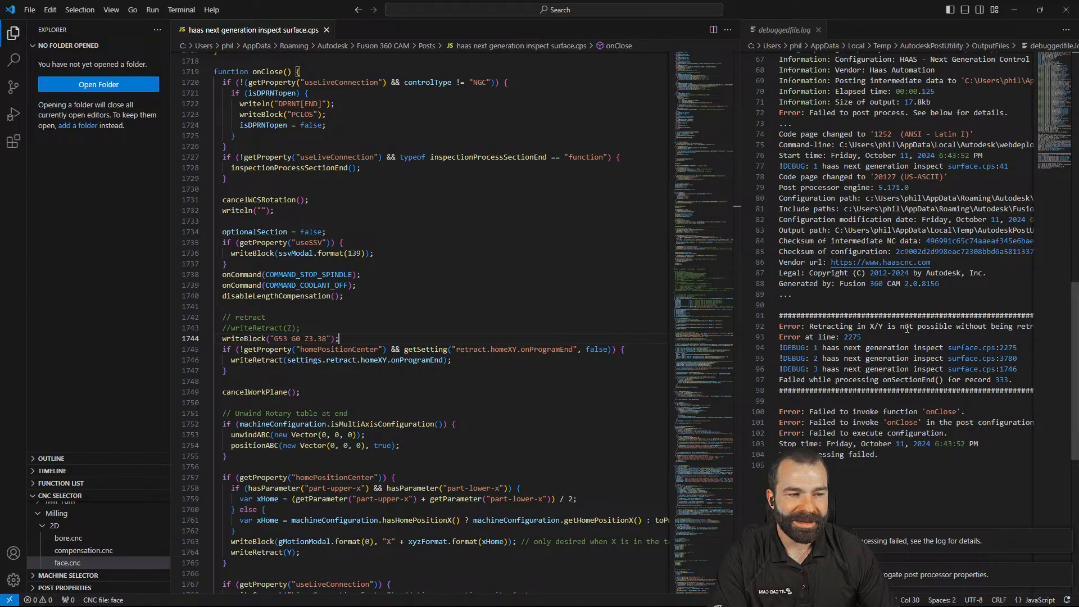
left_click(738, 310)
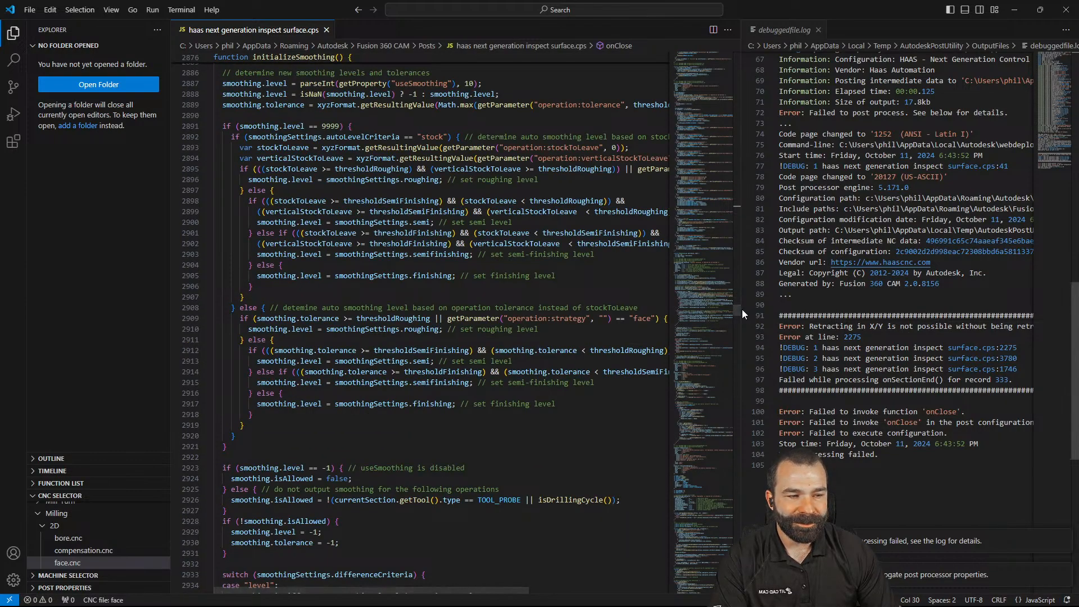
left_click_drag(742, 309, 588, 309)
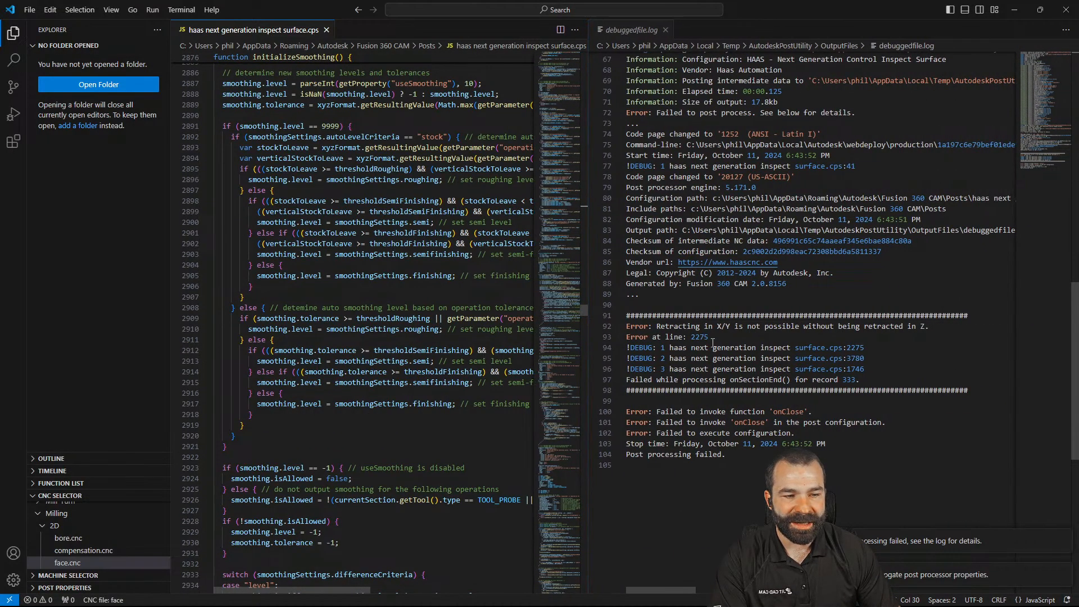
left_click(903, 327)
triple_click(900, 328)
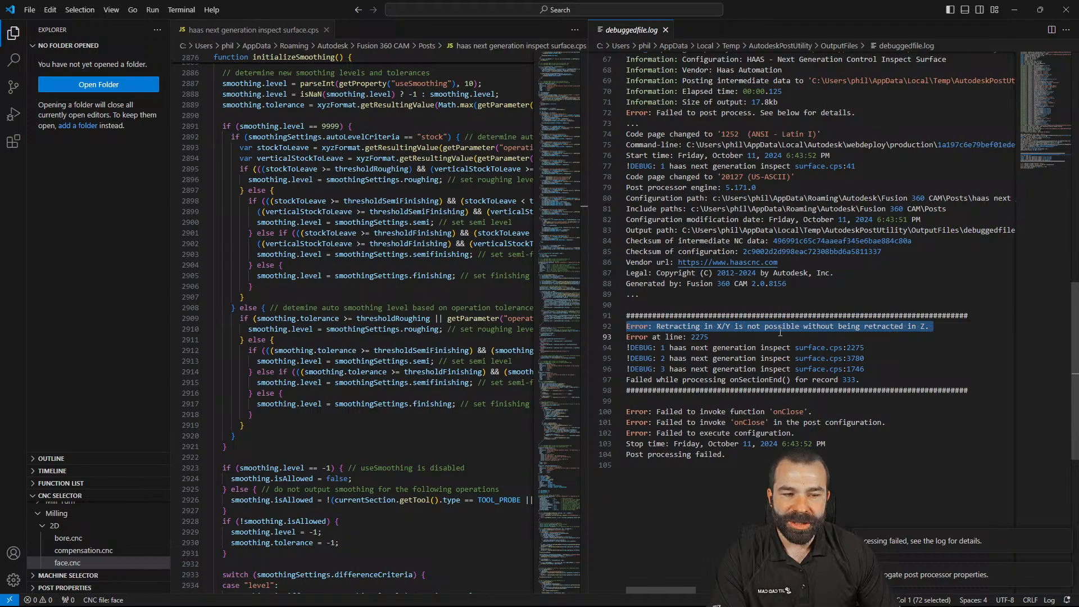
left_click(734, 327)
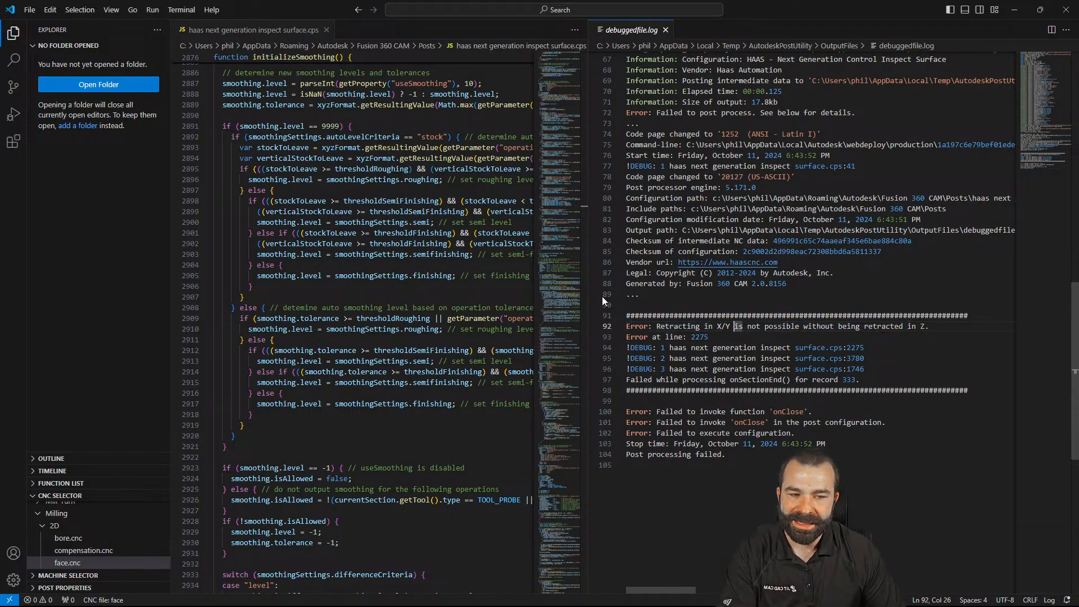
Widen the code editor, test a save, and undo onClose back to the original writeRetract(Z) call
left_click(586, 287)
left_click_drag(588, 288, 635, 298)
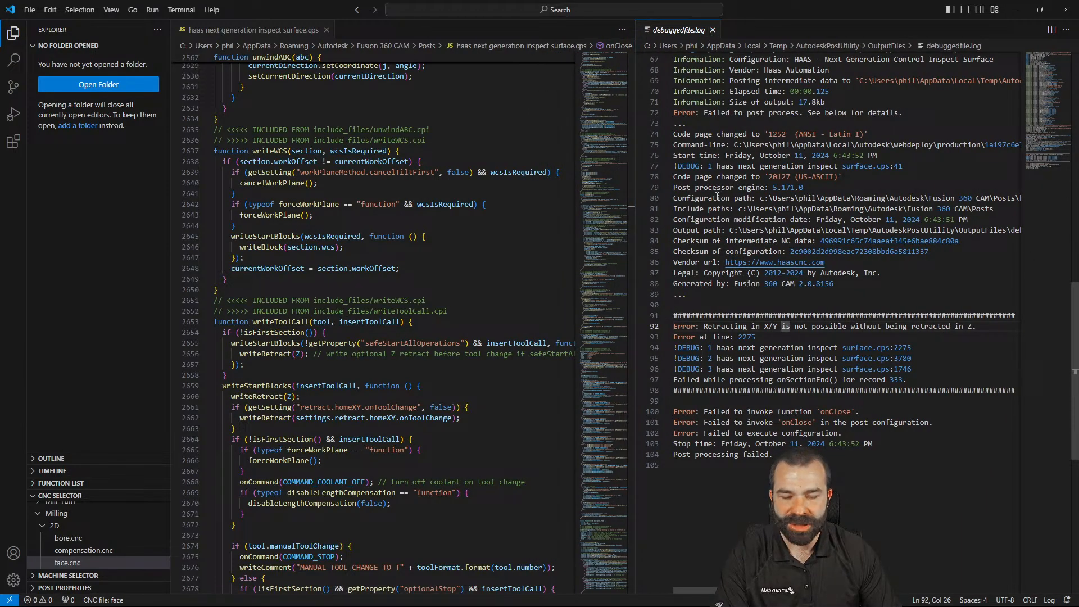
left_click(426, 250)
key("ctrl+z")
key("ctrl+s")
type(";")
key("ctrl+s")
key("ctrl+z")
key("ctrl+z")
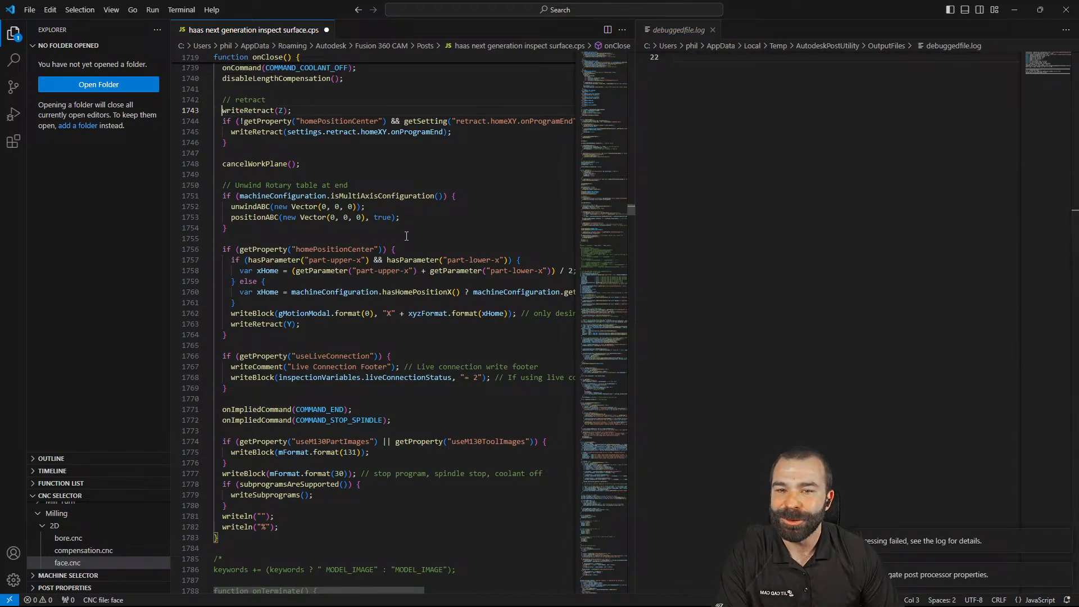
Save the HAAS post with writeRetract(Z) restored so debuggedfile.nc regenerates
key("ctrl+s")
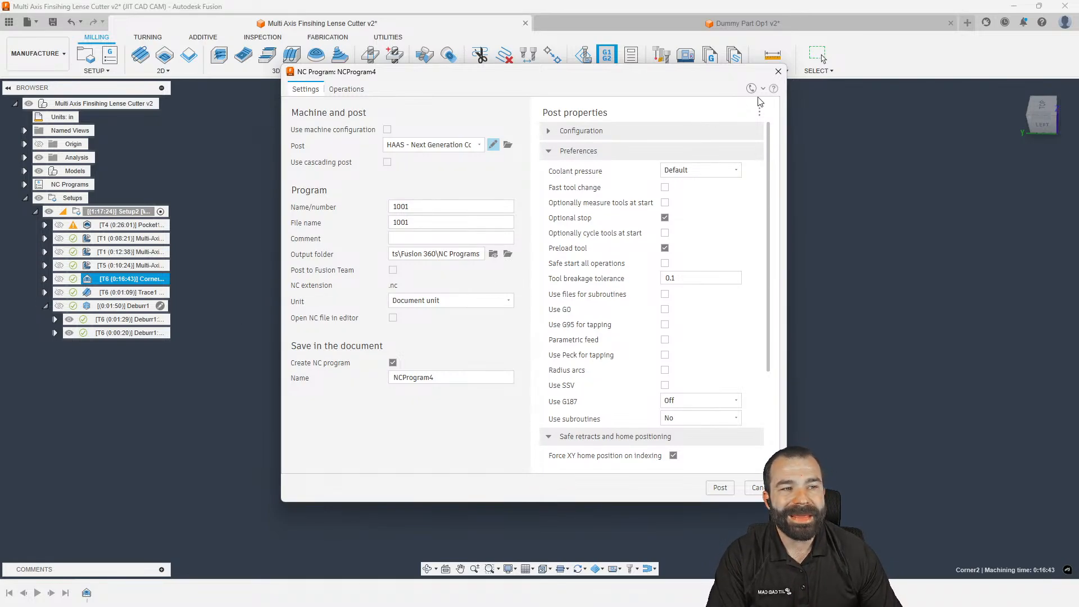
Close the NC Program settings and select Corner2, briefly opening and dismissing its operation editor
left_click(778, 73)
left_click(336, 208)
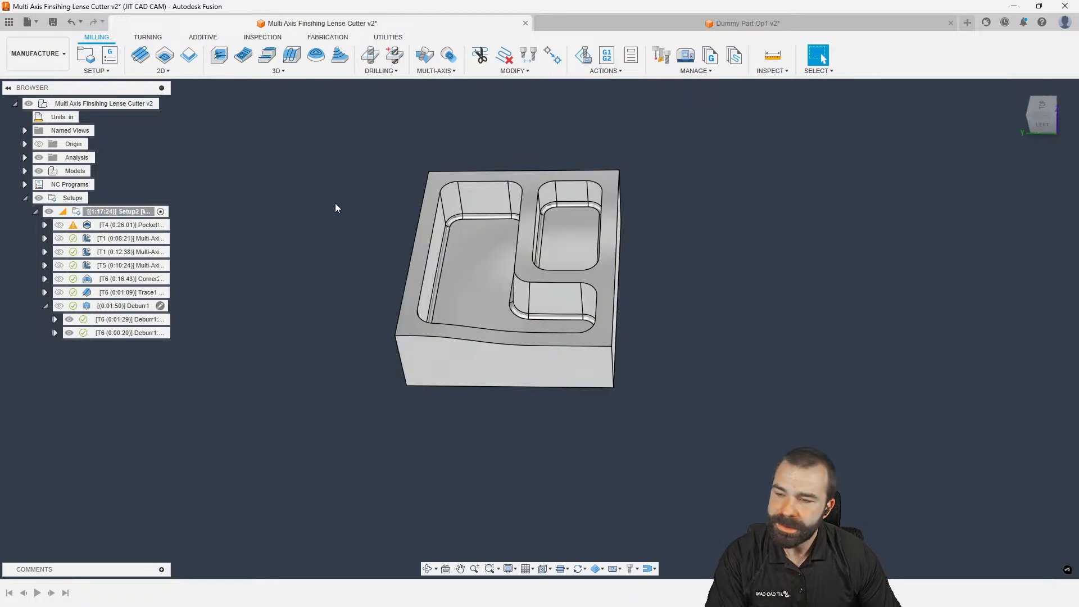
left_click(120, 280)
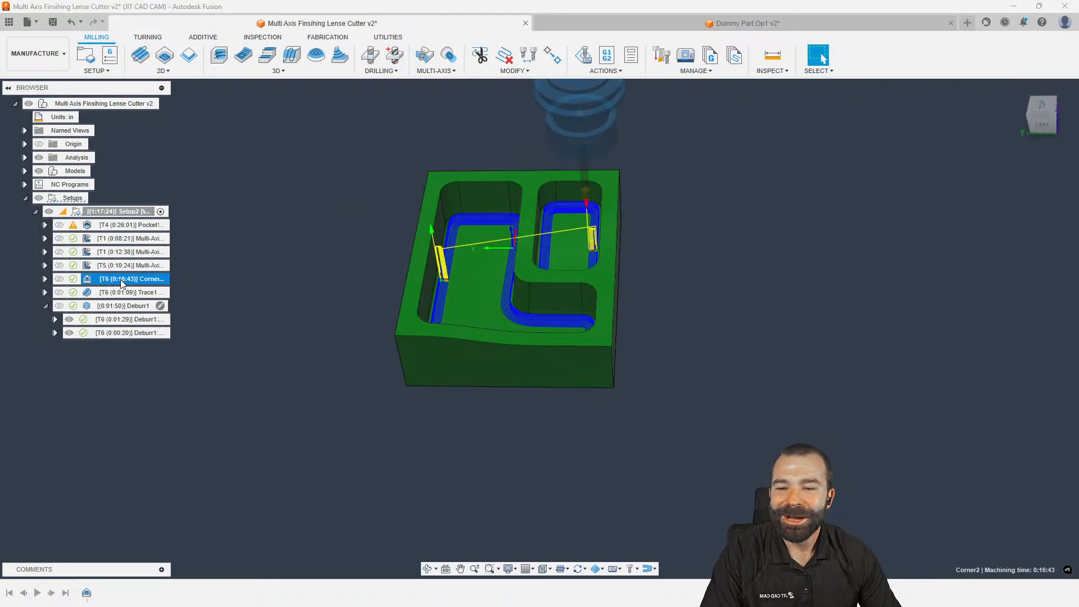
right_click(139, 284)
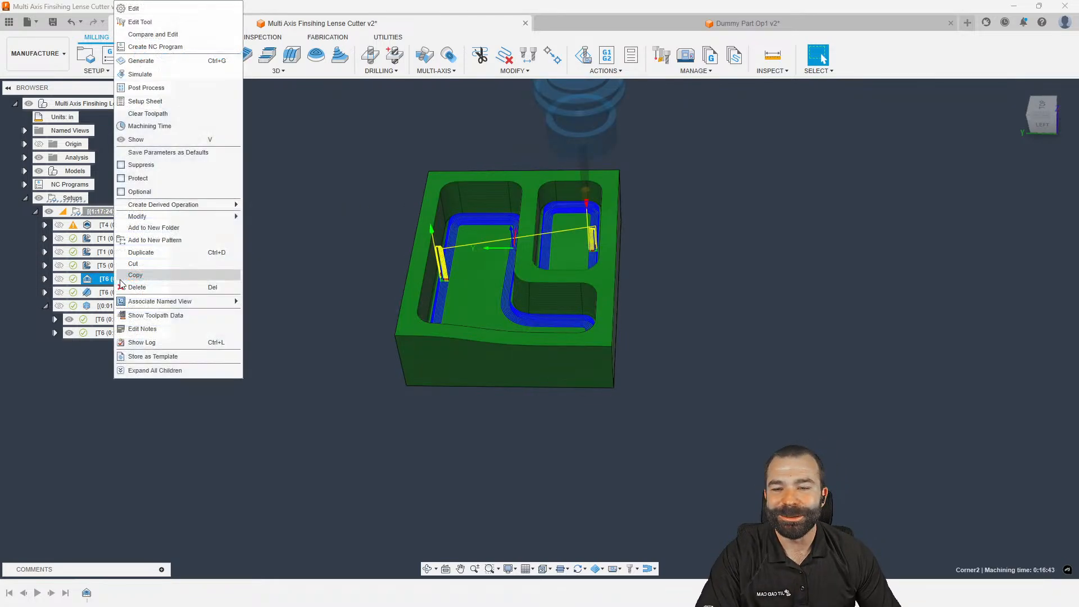
left_click(166, 9)
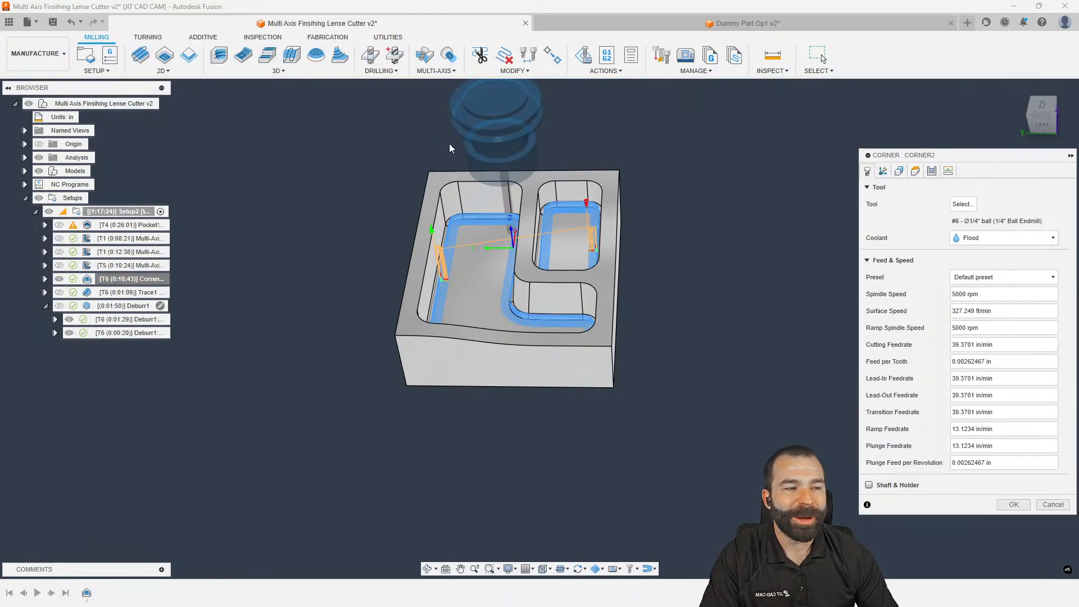
key("Escape")
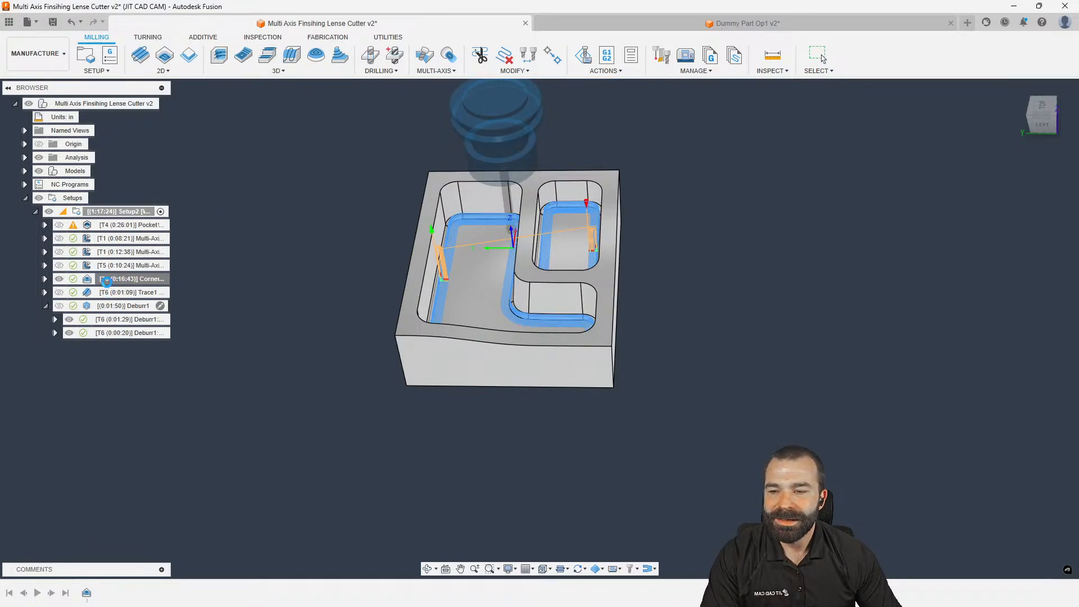
Check the 1/4" ball endmill's post processor settings: tool number, length and diameter offsets 6
right_click(107, 284)
left_click(145, 26)
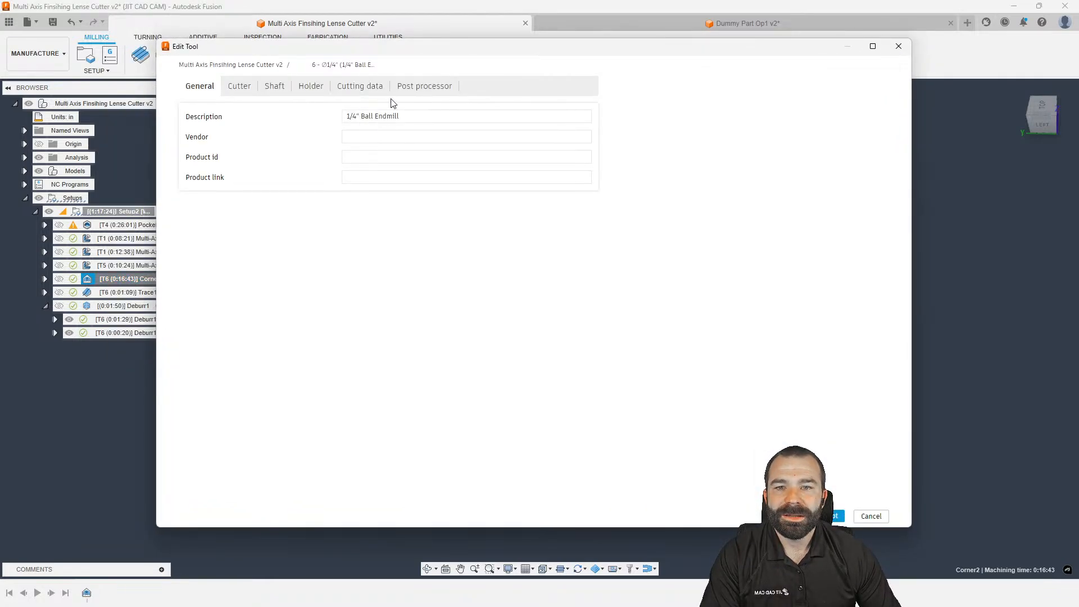
left_click(404, 89)
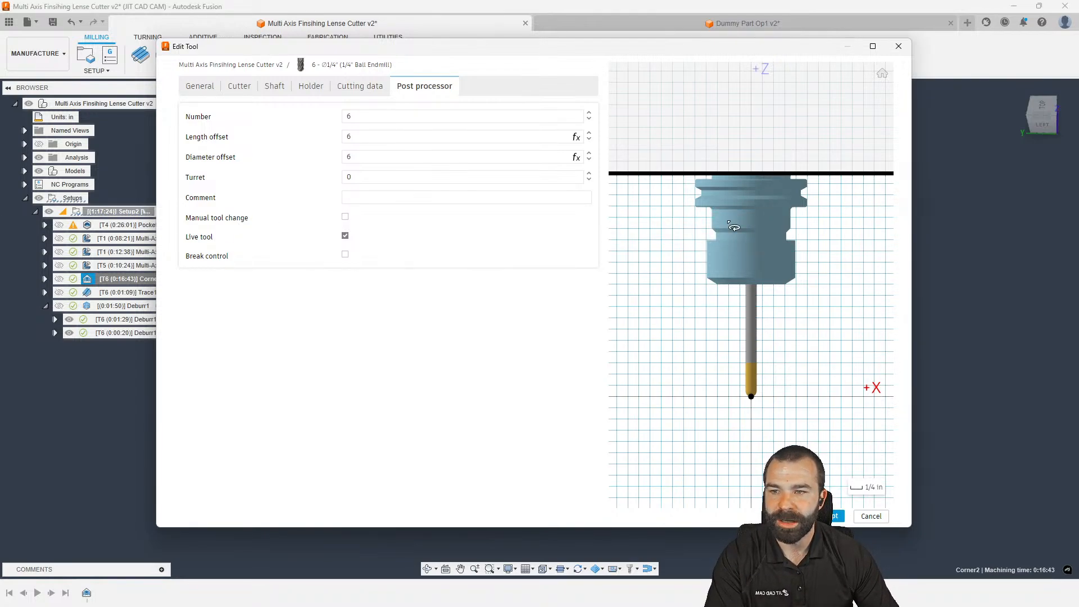
left_click(898, 46)
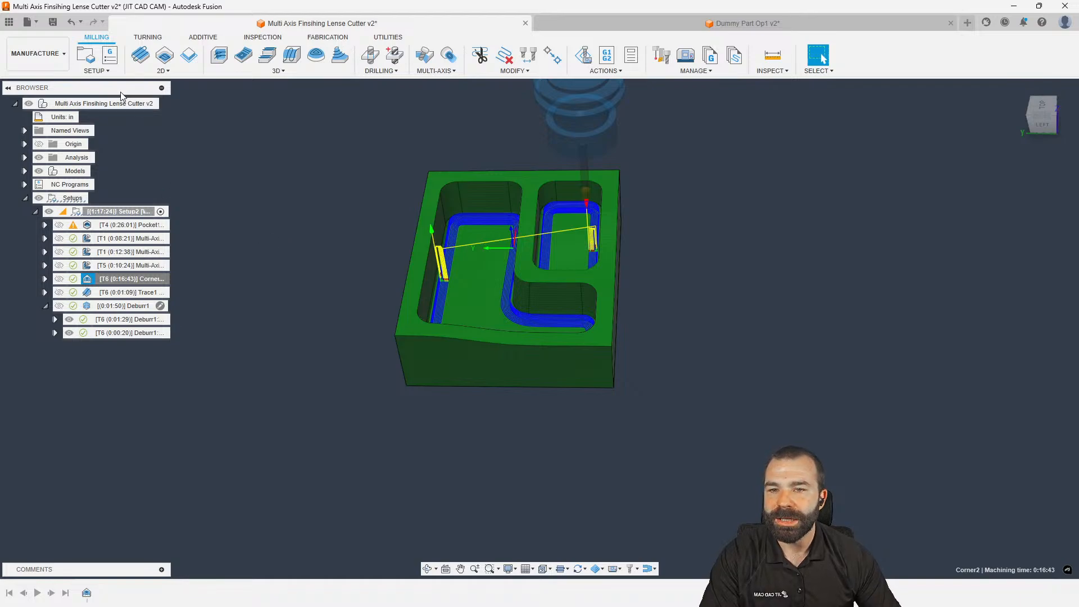
Add an Action-type Manual NC reading 'Long Tool' and move it just after Corner2
left_click(97, 70)
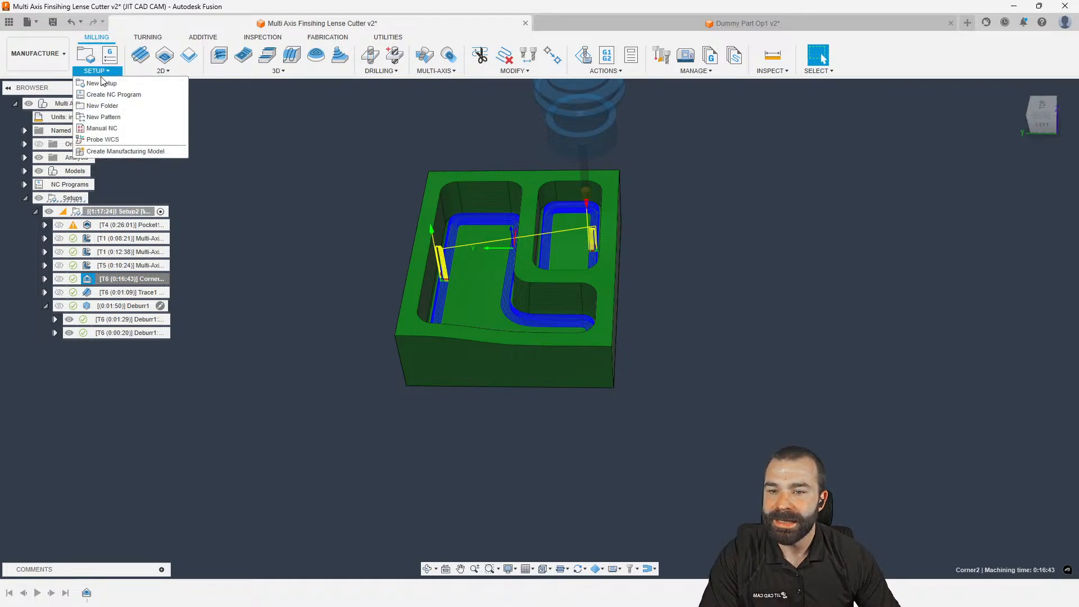
left_click(111, 128)
left_click(933, 204)
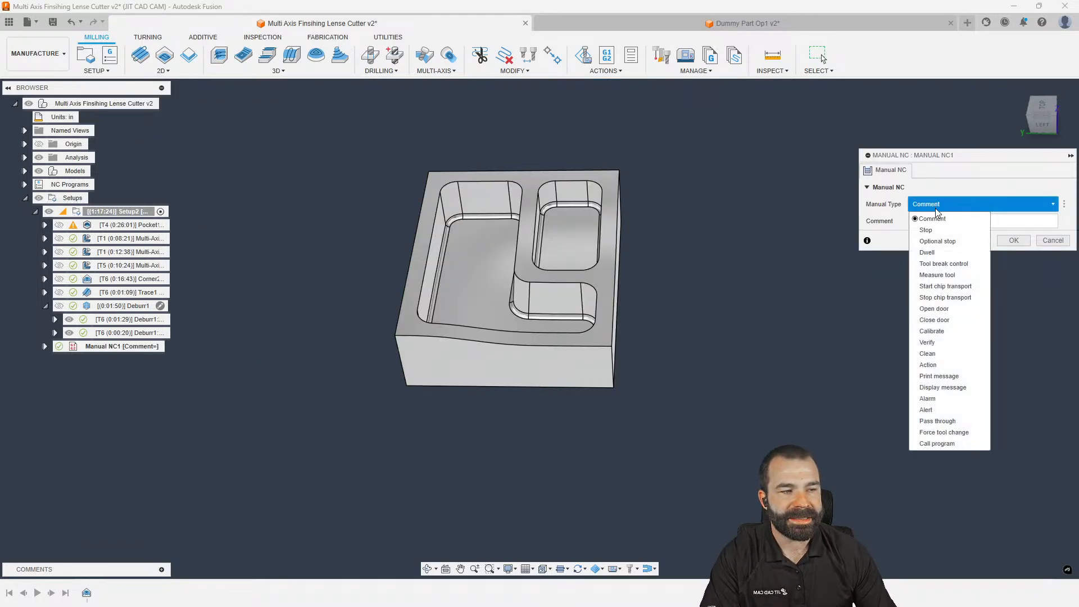
left_click(928, 365)
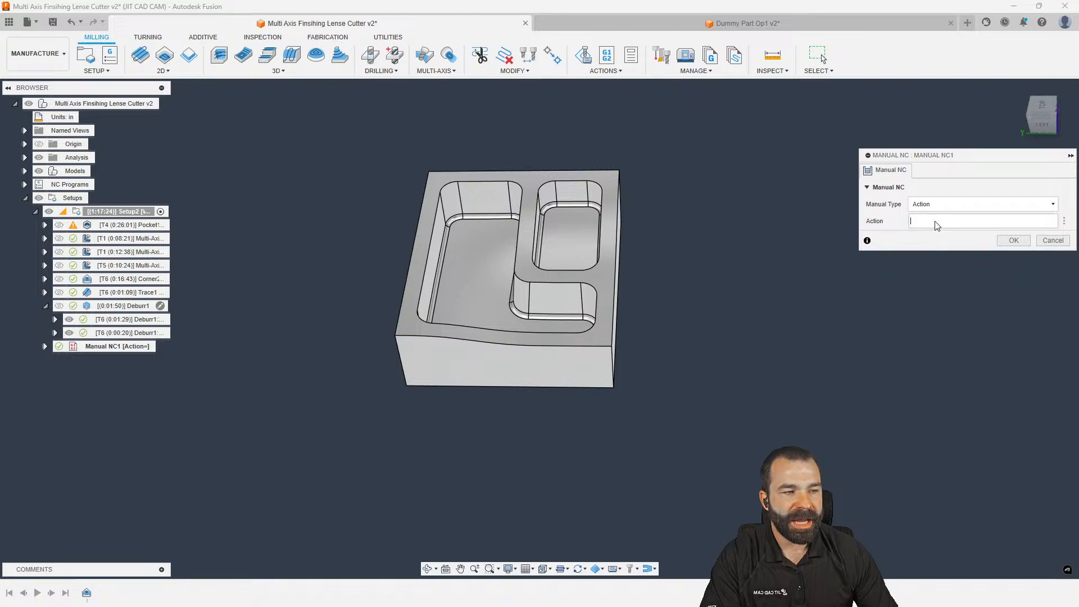
type("Long Tool")
key("Return")
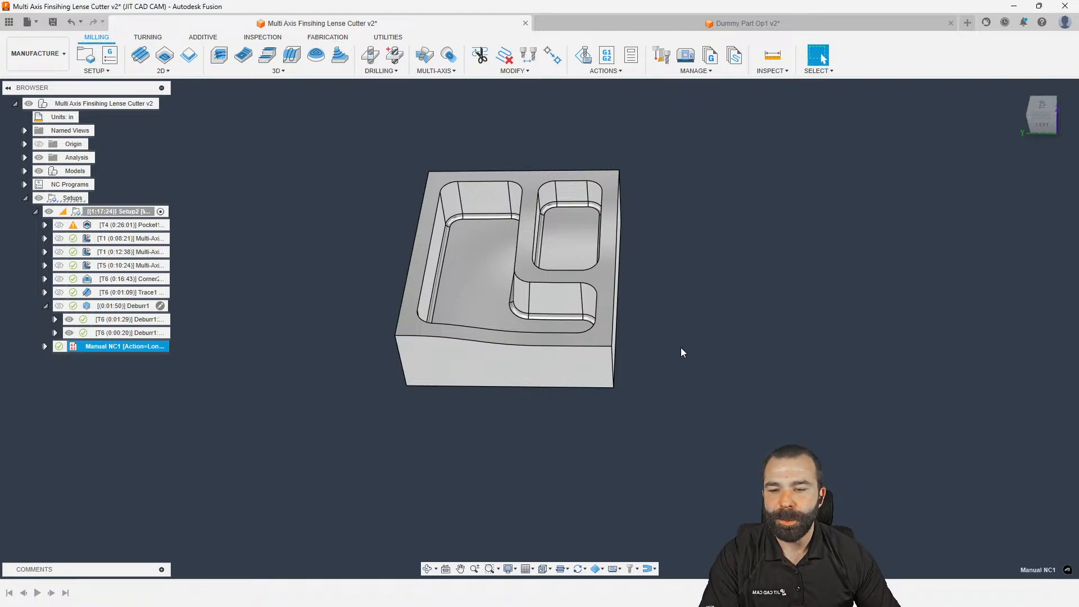
left_click_drag(135, 346, 133, 295)
Post process Corner2 and open the HAAS post processor for editing in VS Code
right_click(96, 280)
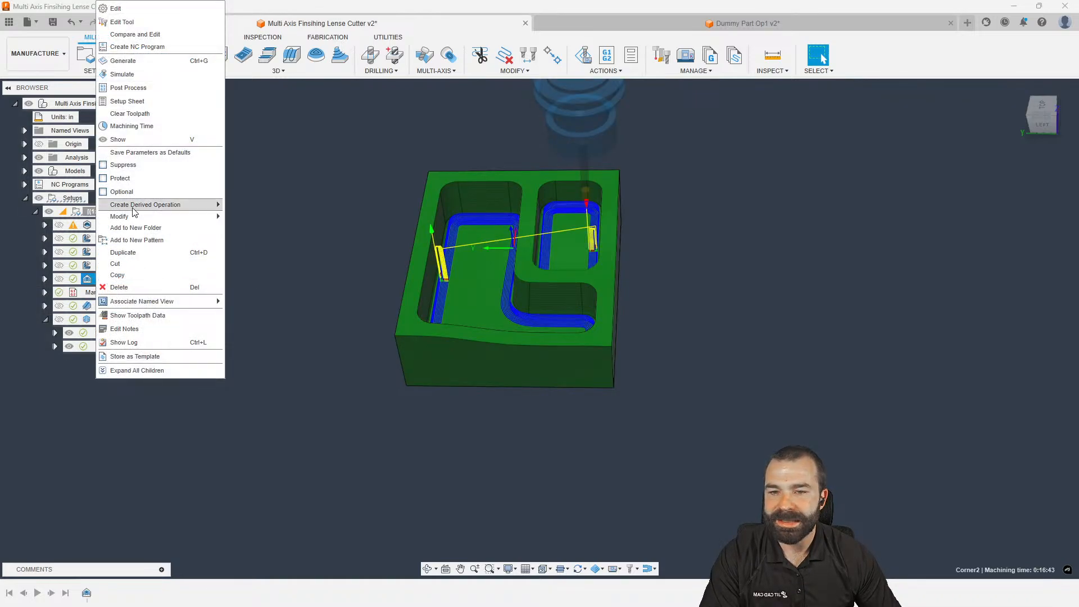
left_click(142, 89)
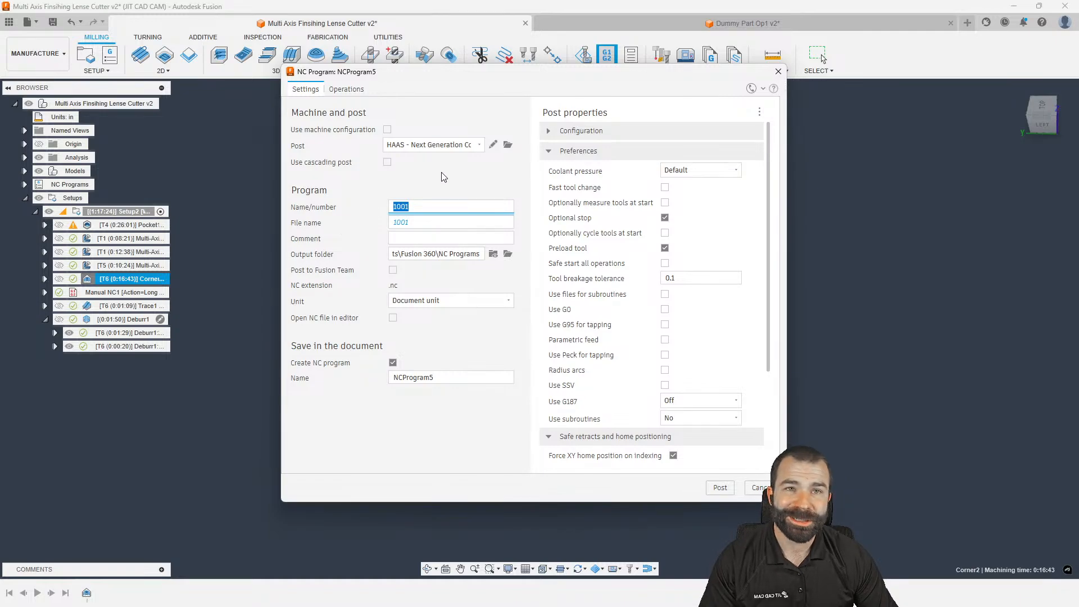
left_click(493, 146)
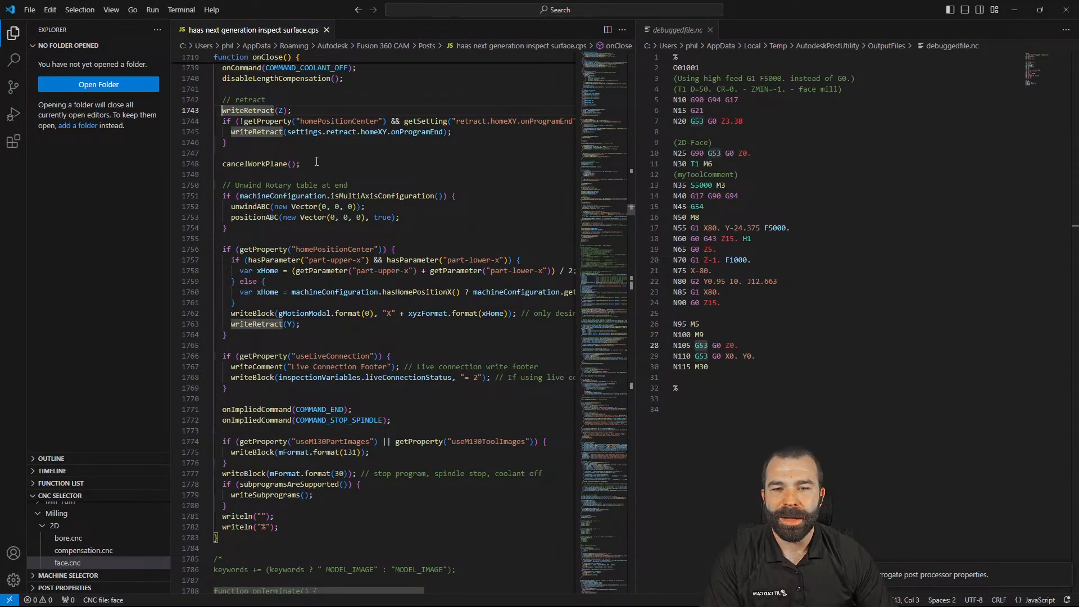
left_click(316, 161)
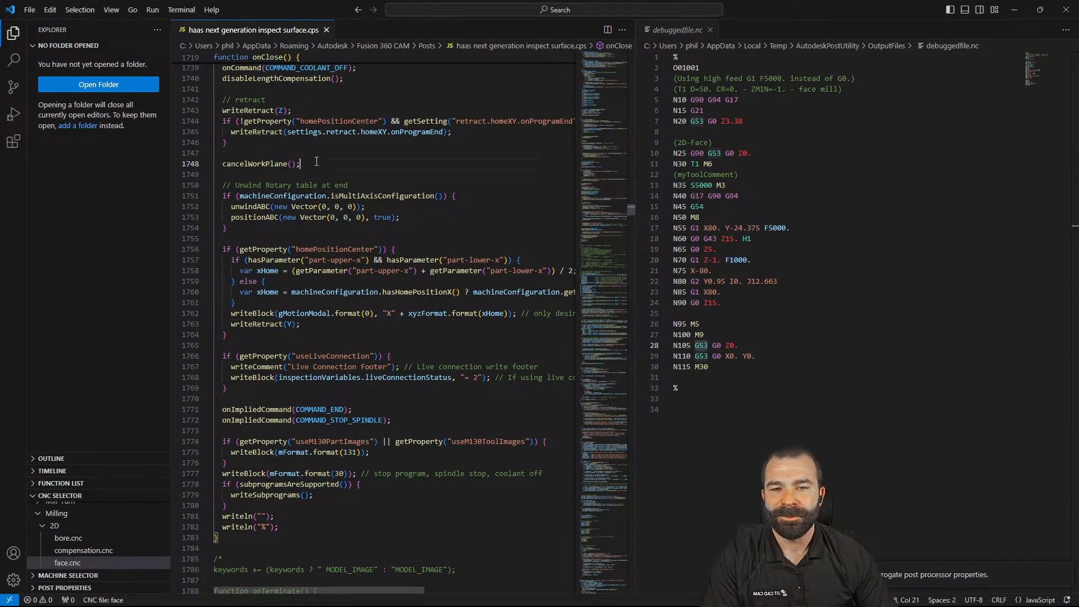
Close debuggedfile.nc and find the CYCLE_REVERSAL action in the header comments
left_click(710, 30)
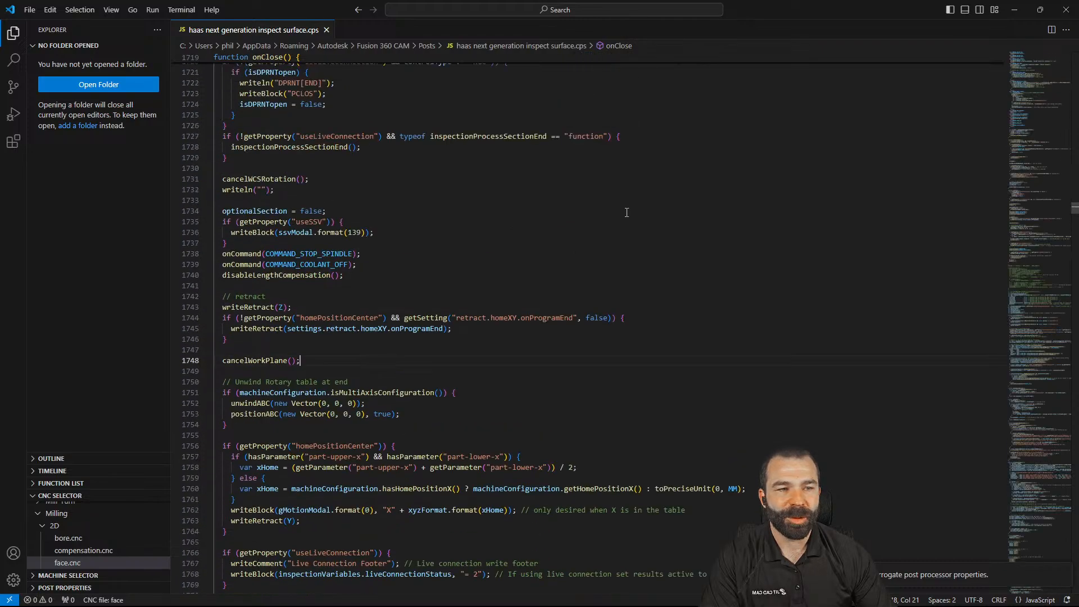
left_click_drag(1065, 212, 1075, 50)
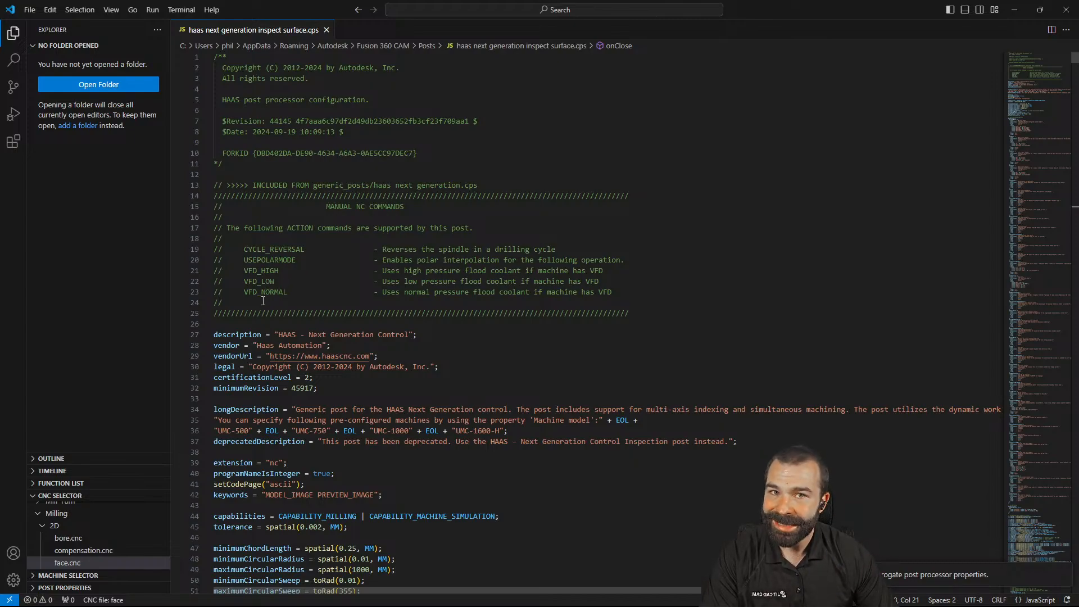
left_click_drag(243, 251, 306, 249)
left_click(308, 250)
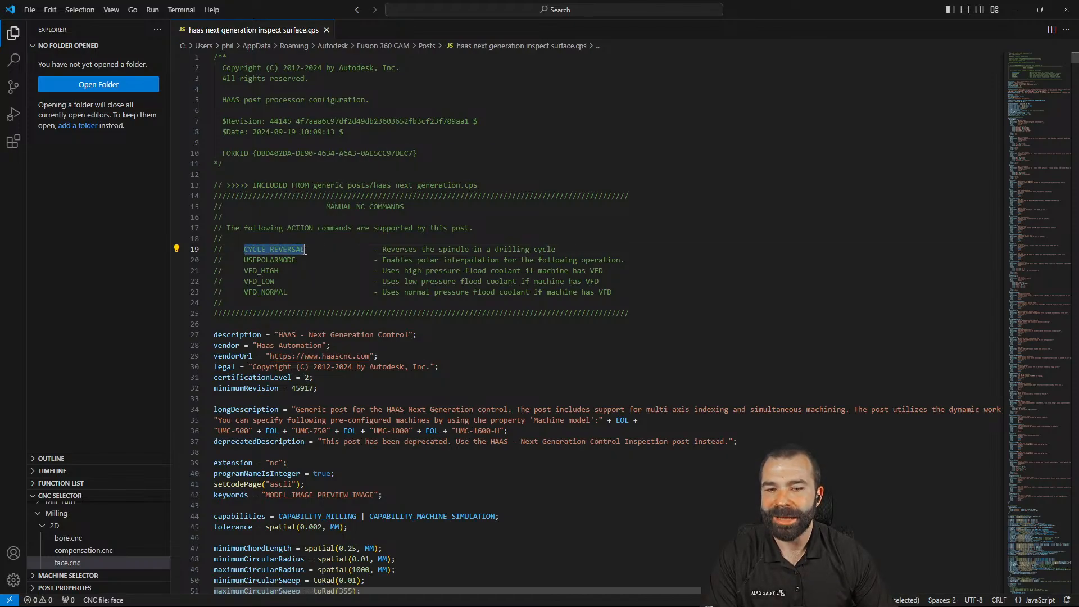
Search for CYCLE_REVERSAL and jump to its handling in the onManualNC function
key("ctrl+f")
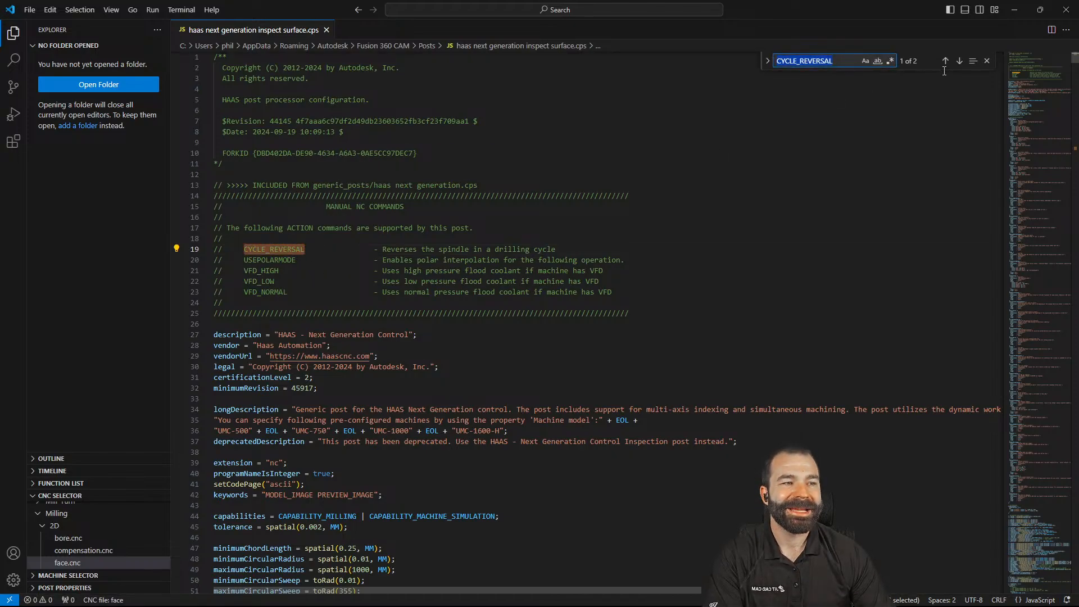
left_click(960, 60)
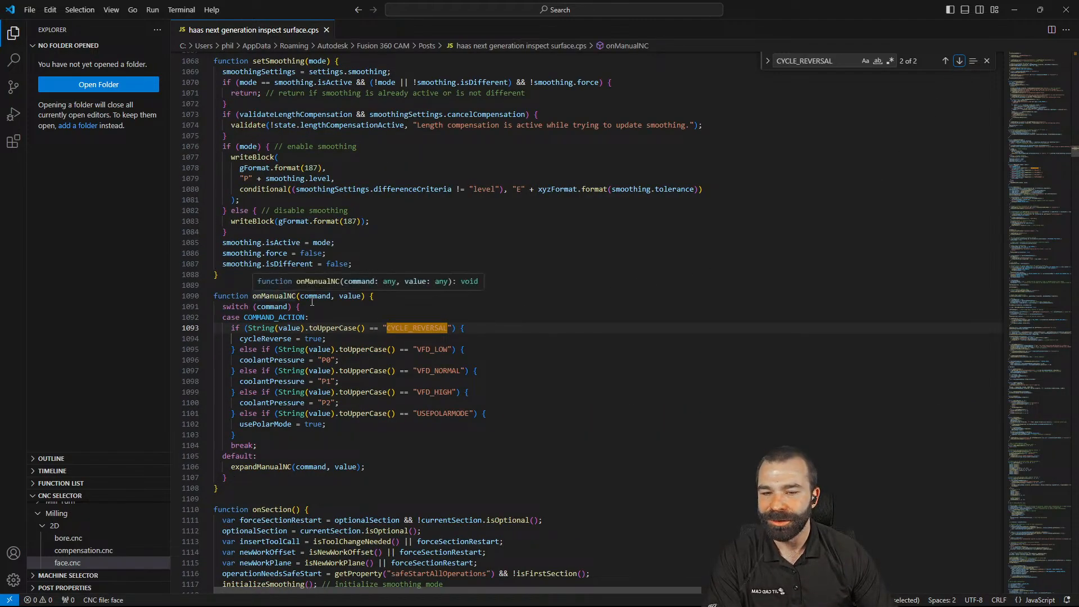
left_click(367, 317)
scroll(354, 315, "down", 4)
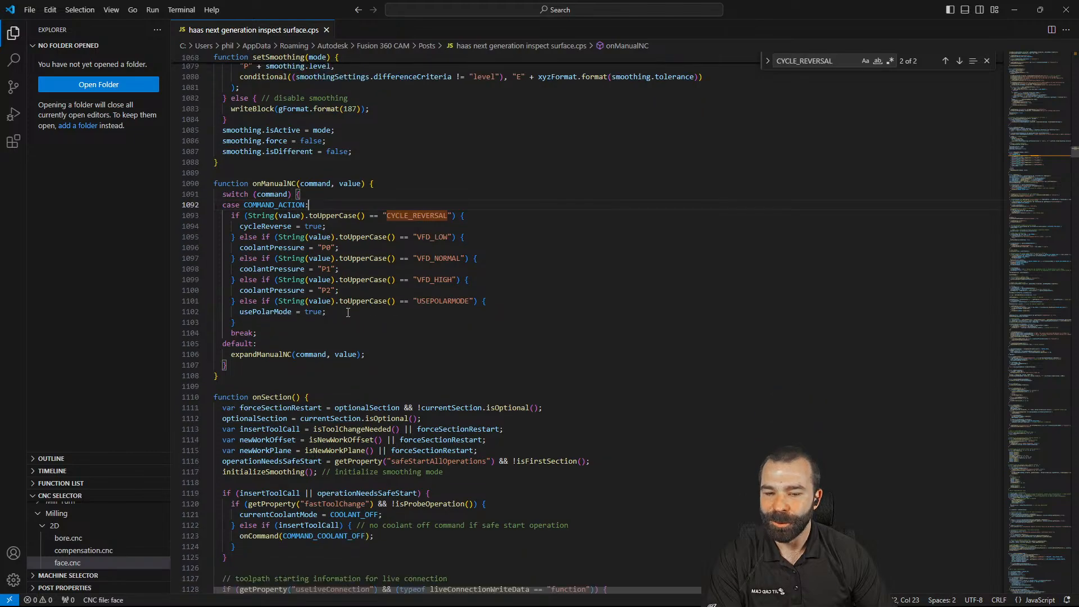
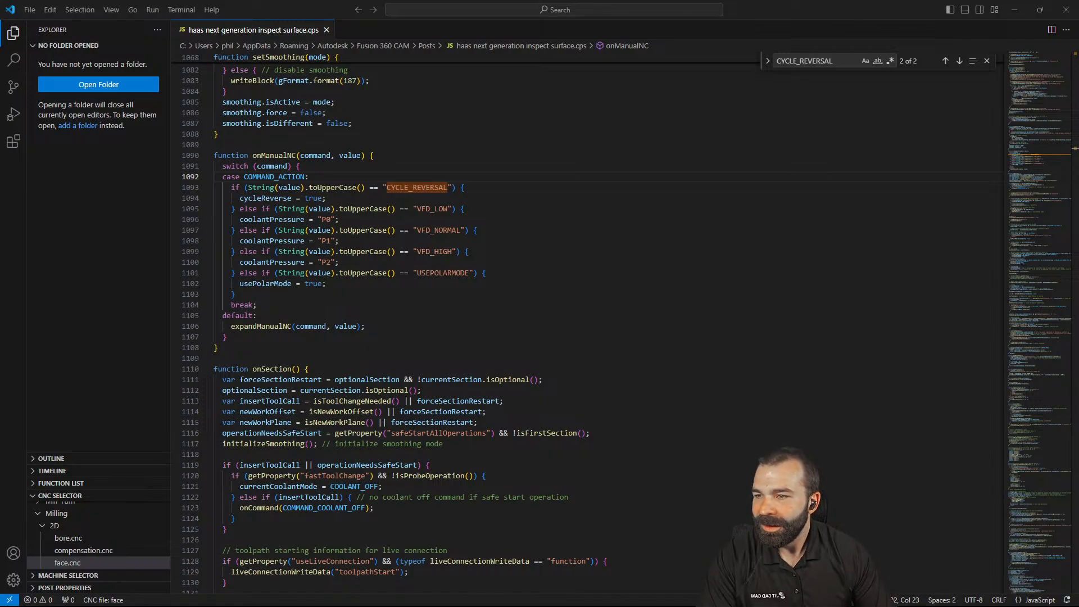
Leave the Haas post's CYCLE_REVERSAL code and return to Fusion's NC Program dialog
key("alt+Tab")
key("alt+Tab")
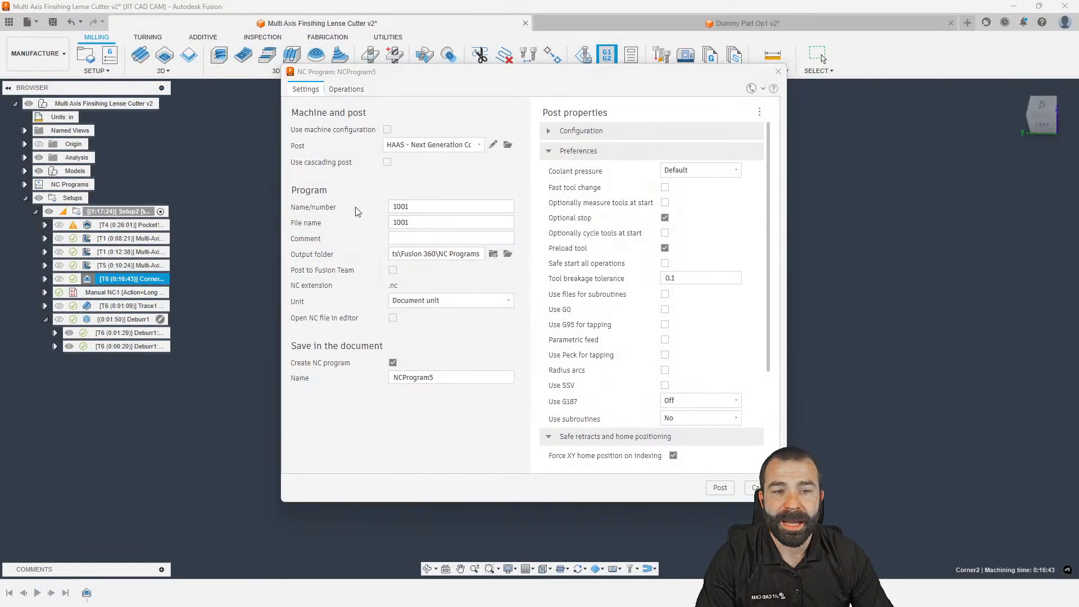
Expand and review the Configuration and Formats post properties
left_click(548, 137)
scroll(659, 284, "down", 5)
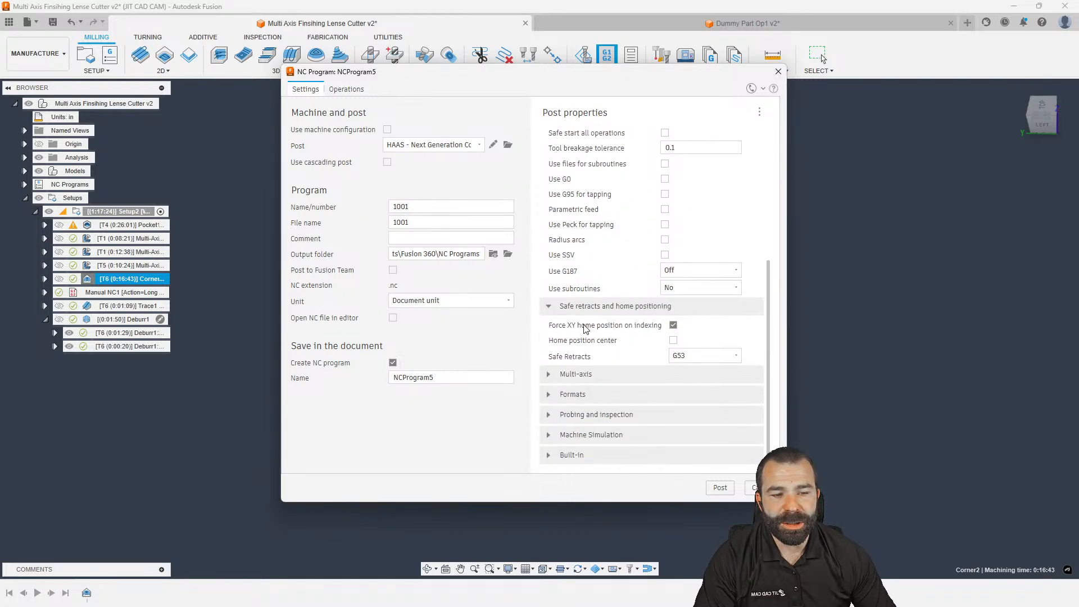
left_click(547, 400)
scroll(568, 399, "down", 3)
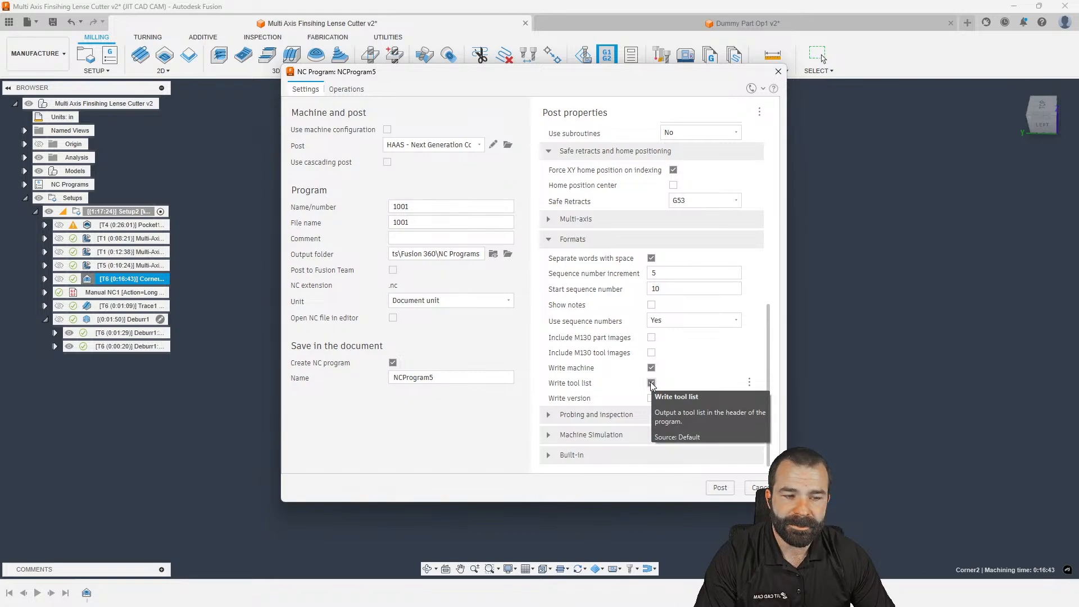
Post NCProgram5 over the existing 1001.nc and open the generated NC code
left_click(722, 488)
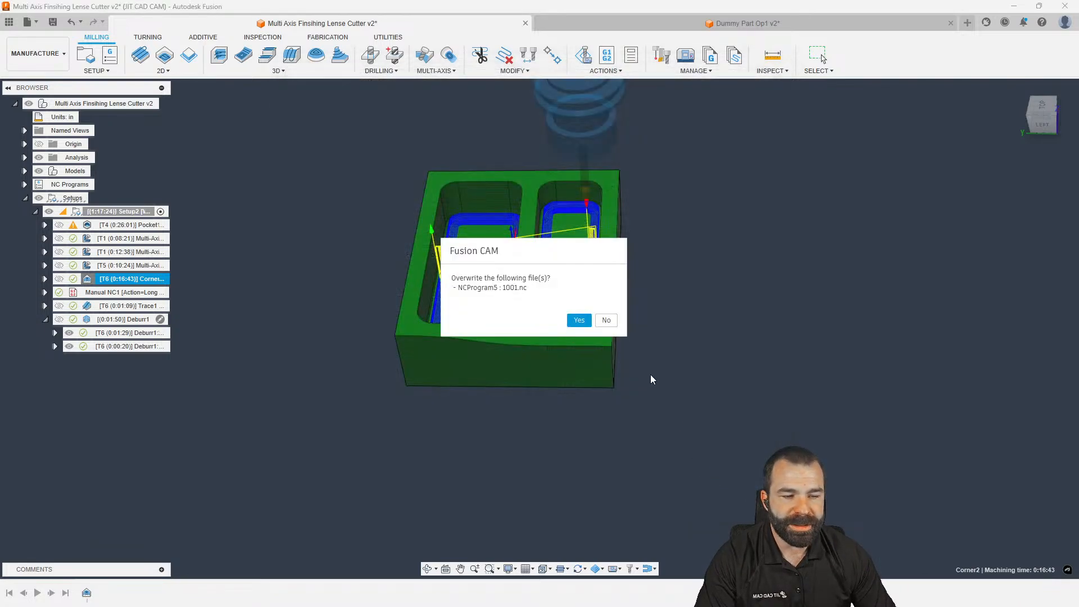
left_click(579, 318)
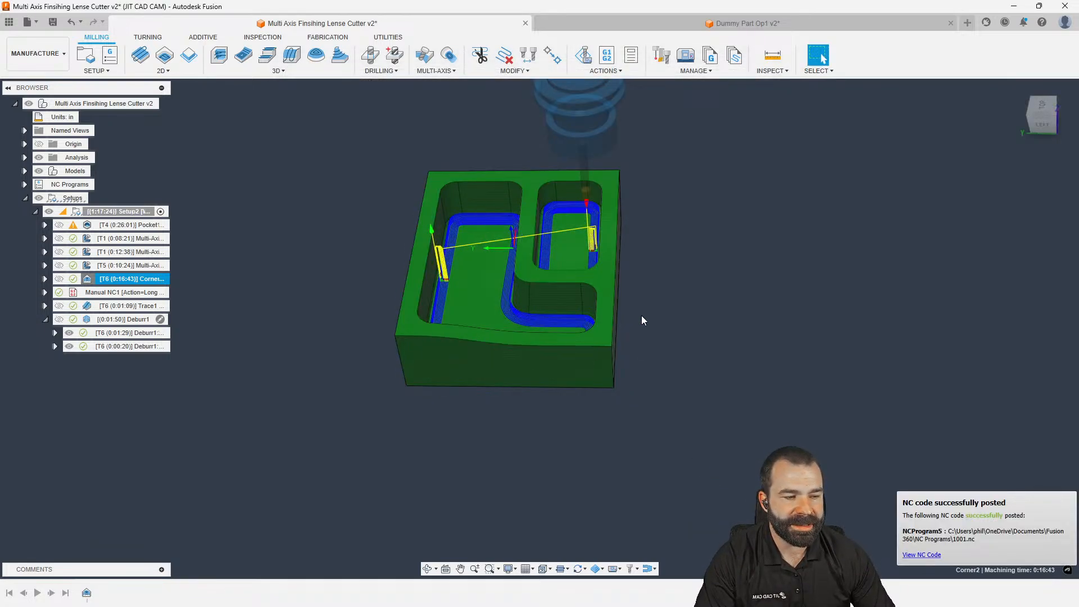
left_click(922, 555)
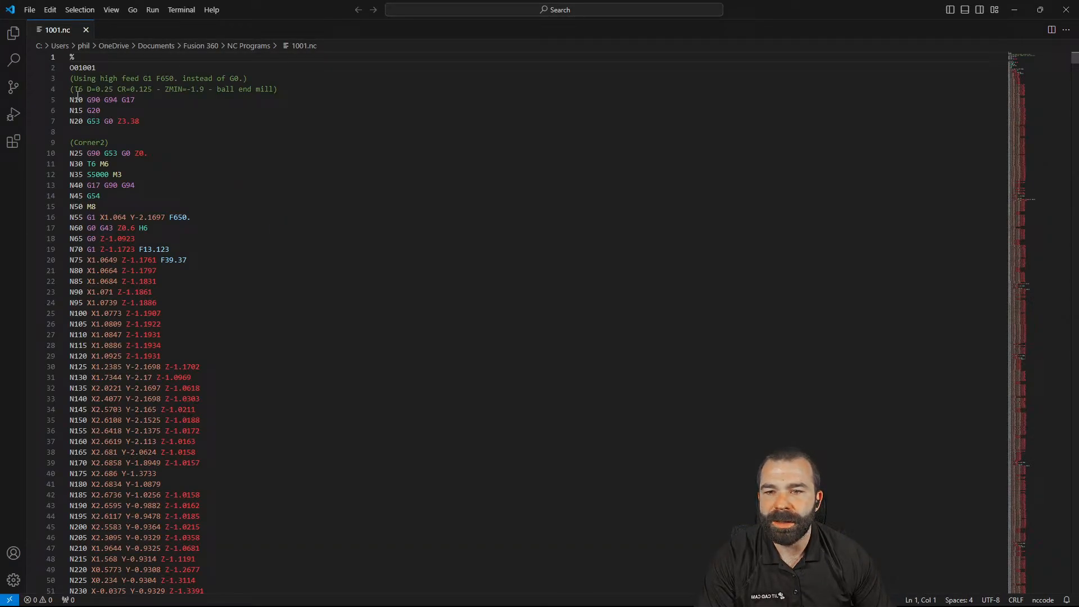
Highlight the T6 ball end mill comment's D=0.25, CR=0.125 and ZMIN=-1.9 values, then minimize VS Code
left_click_drag(74, 91, 280, 91)
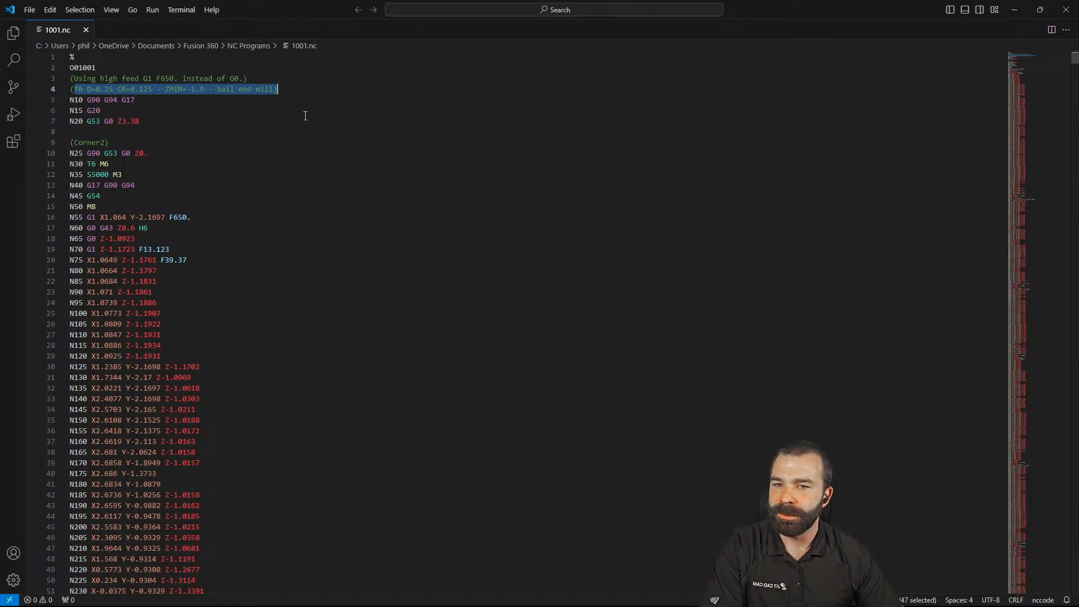
left_click(92, 89)
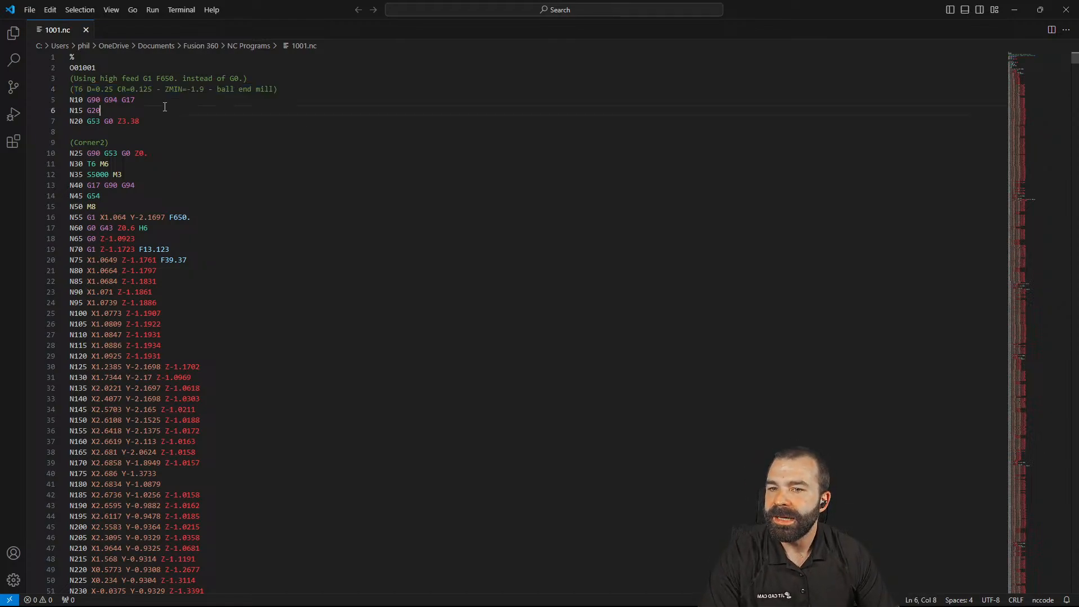
left_click(126, 90)
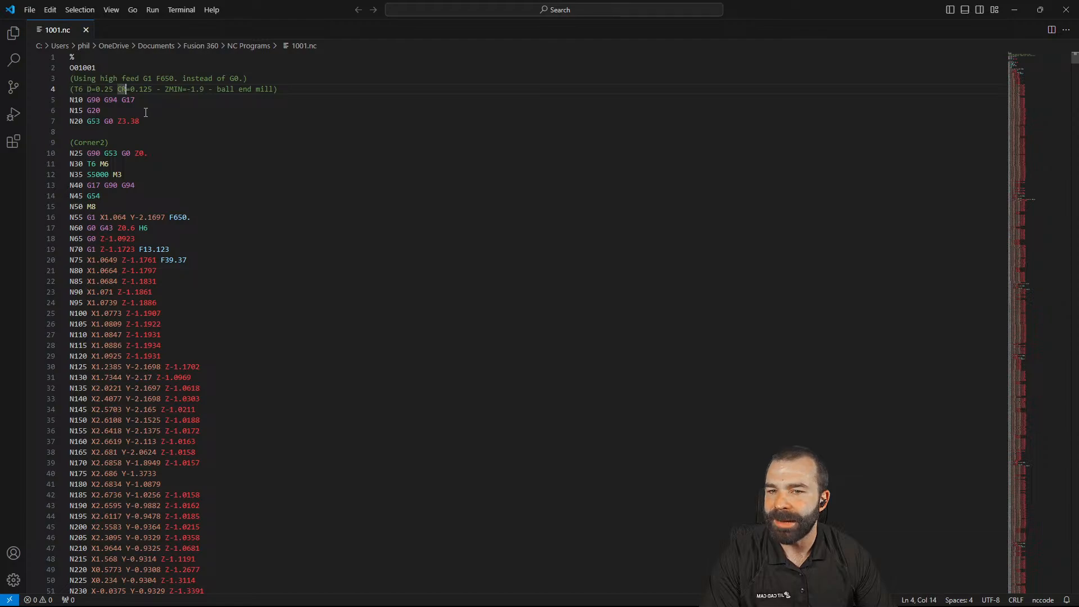
left_click(163, 91)
left_click(214, 91)
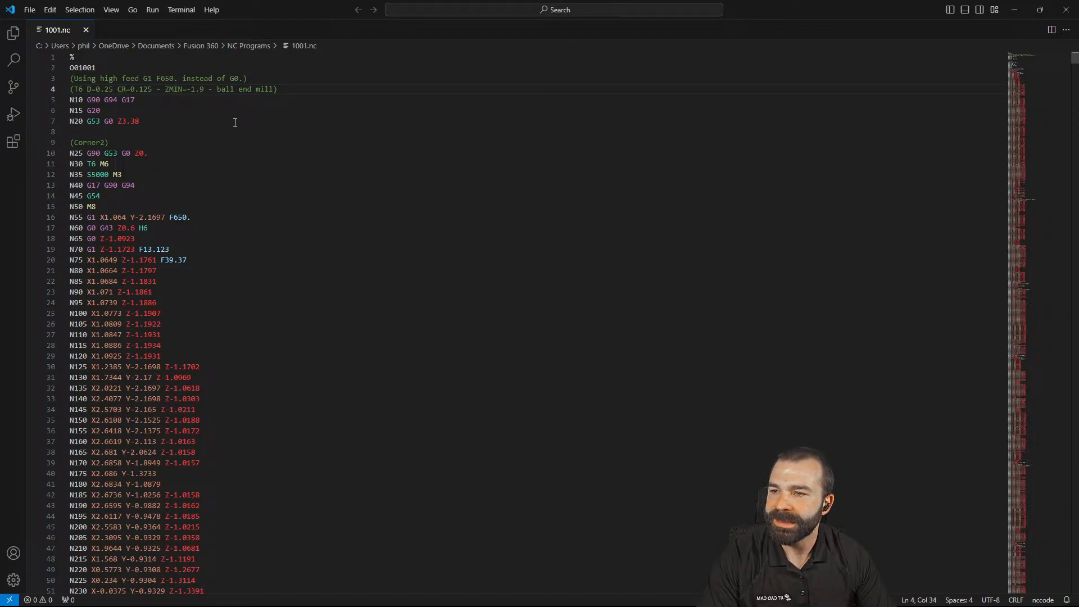
left_click_drag(274, 90, 73, 89)
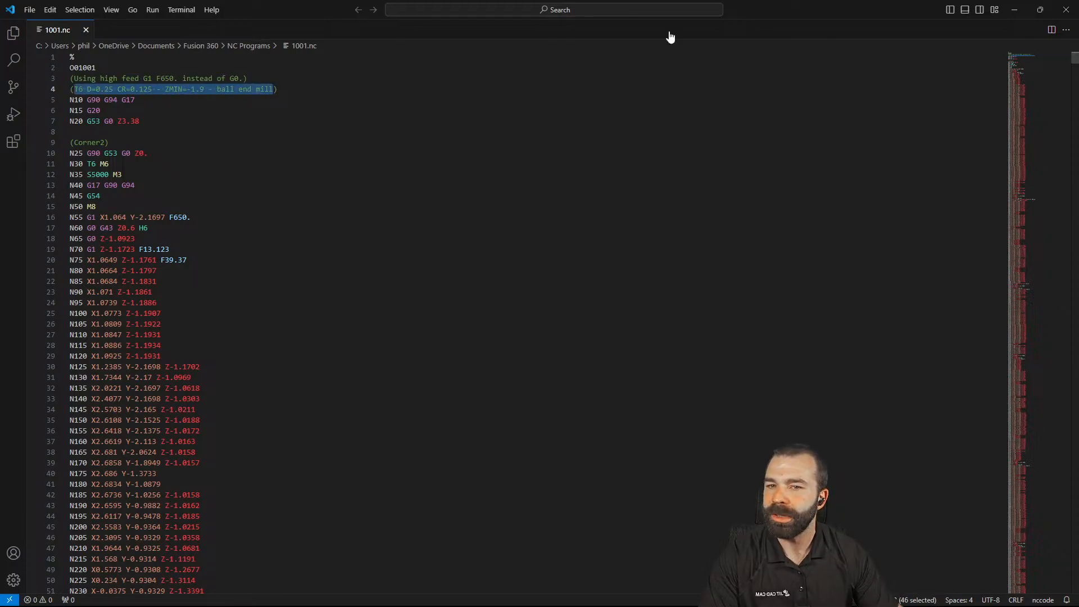
left_click(1015, 9)
right_click(115, 282)
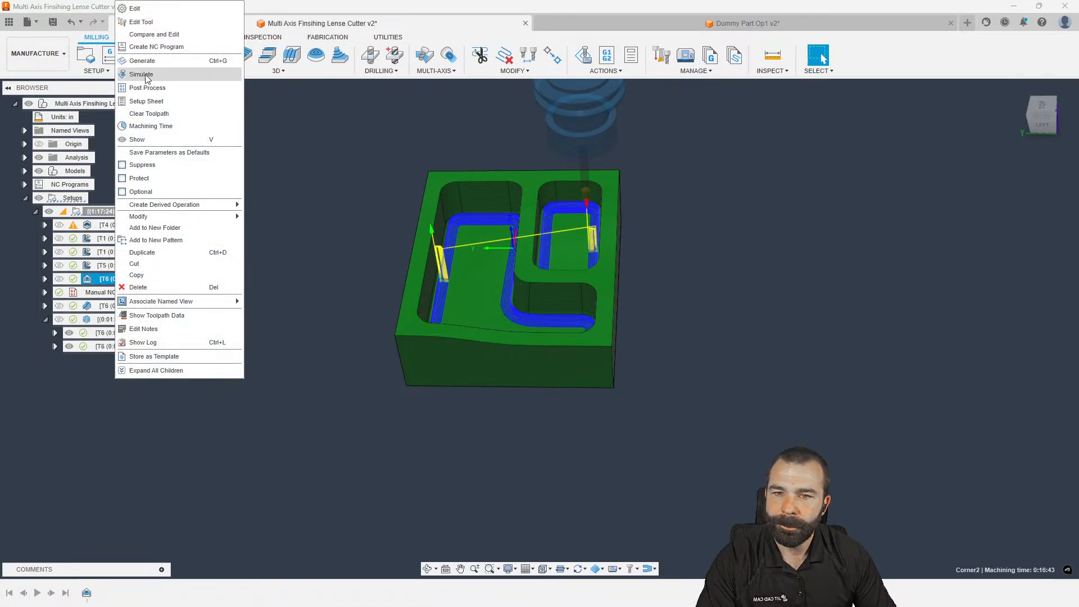
left_click(144, 22)
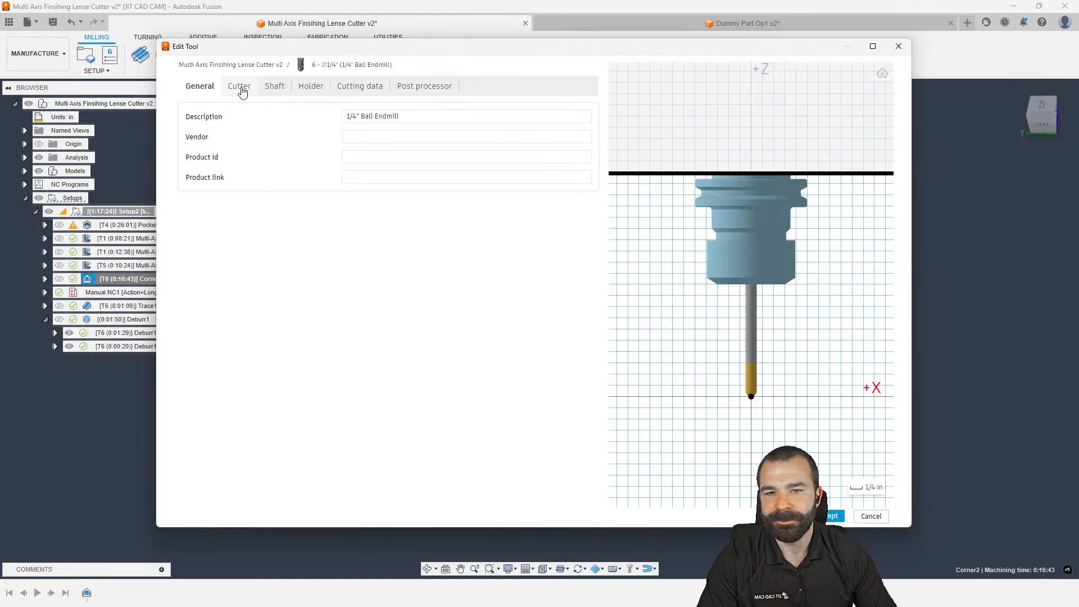
left_click(356, 116)
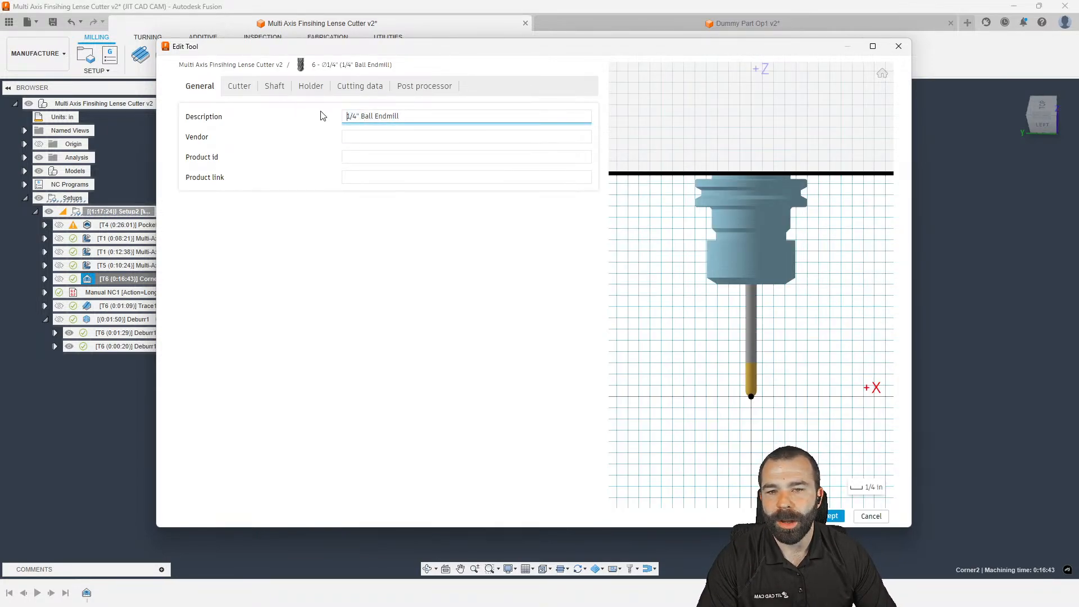
left_click(245, 87)
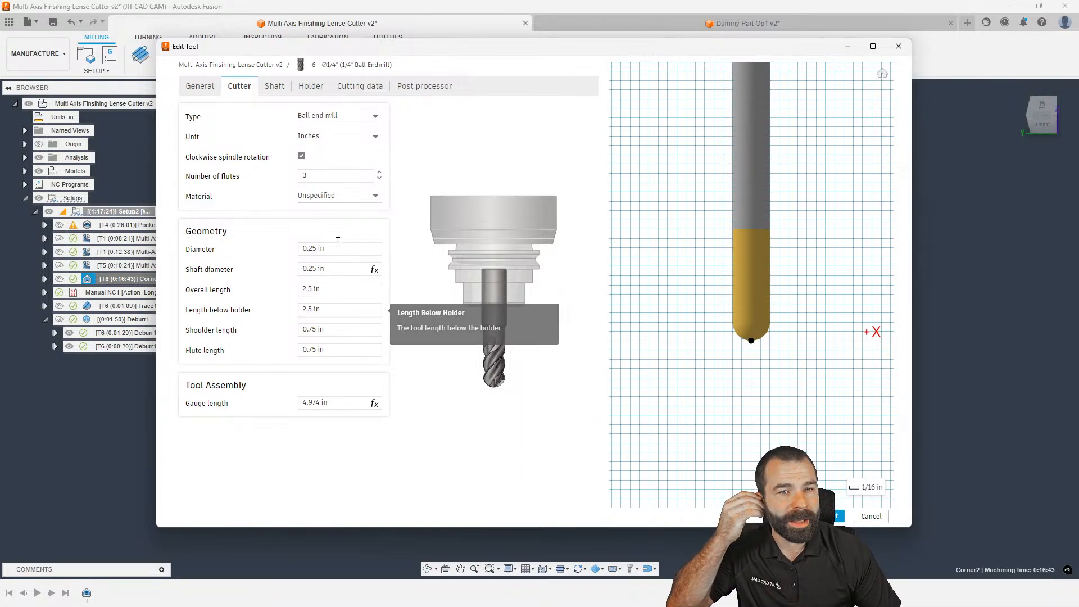
left_click(423, 87)
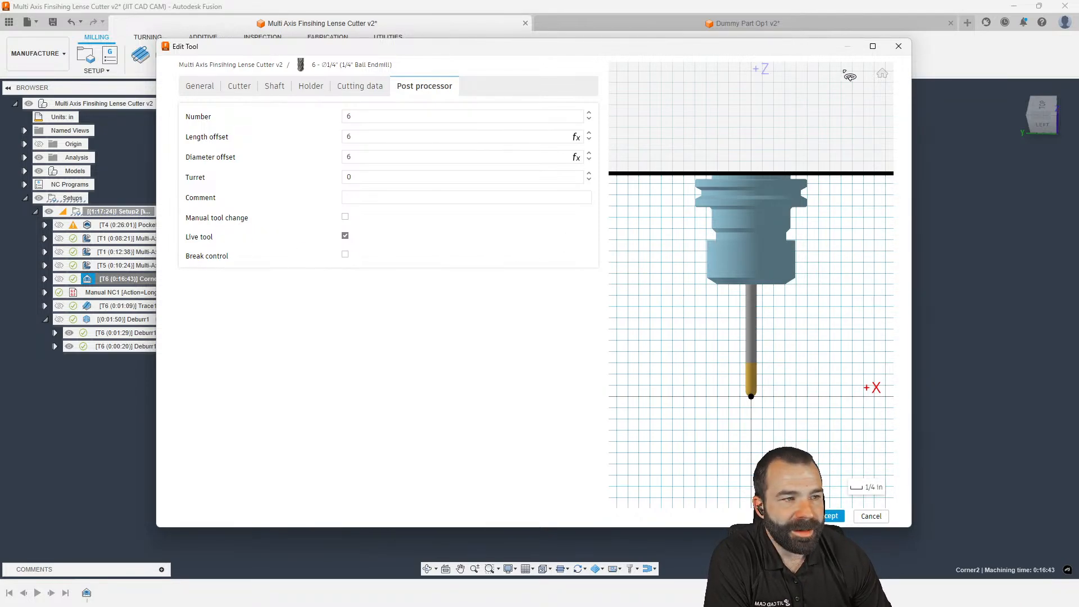
left_click(899, 48)
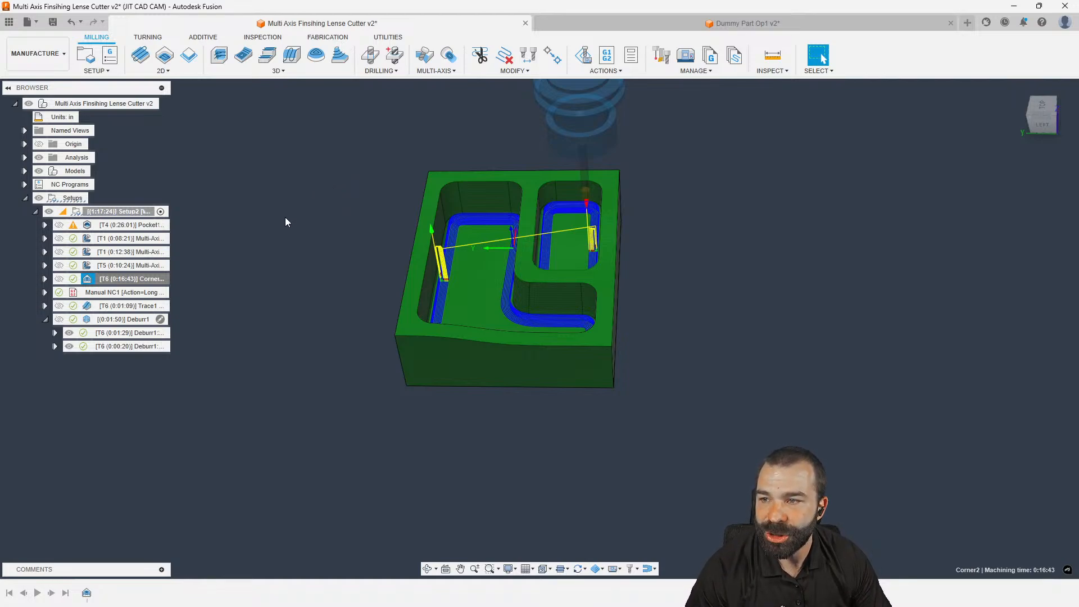
Step through the T1 and T5 multi-axis toolpaths and inspect T5 Multi-Axis Finishing2 (0:10:24)
left_click(129, 238)
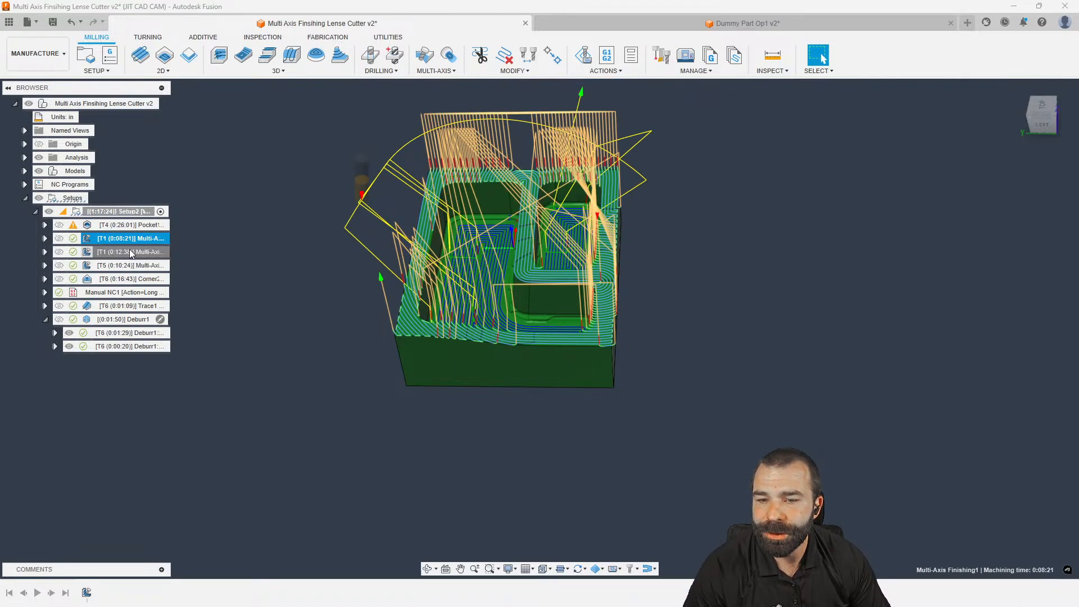
left_click(129, 252)
left_click(131, 266)
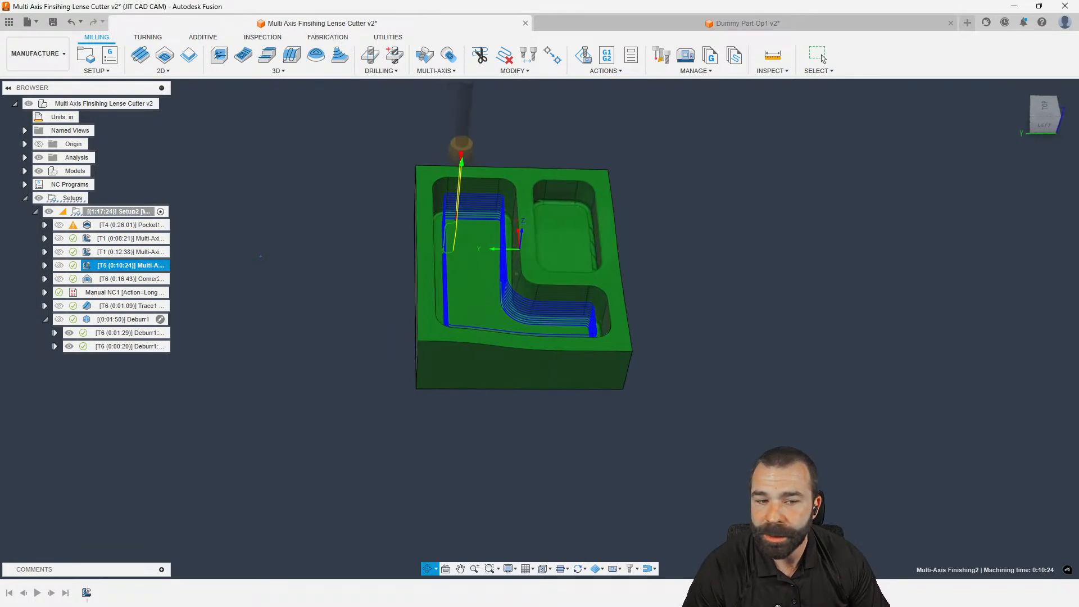
middle_click_drag(261, 244, 239, 252, "shift")
middle_click_drag(376, 242, 393, 245, "shift")
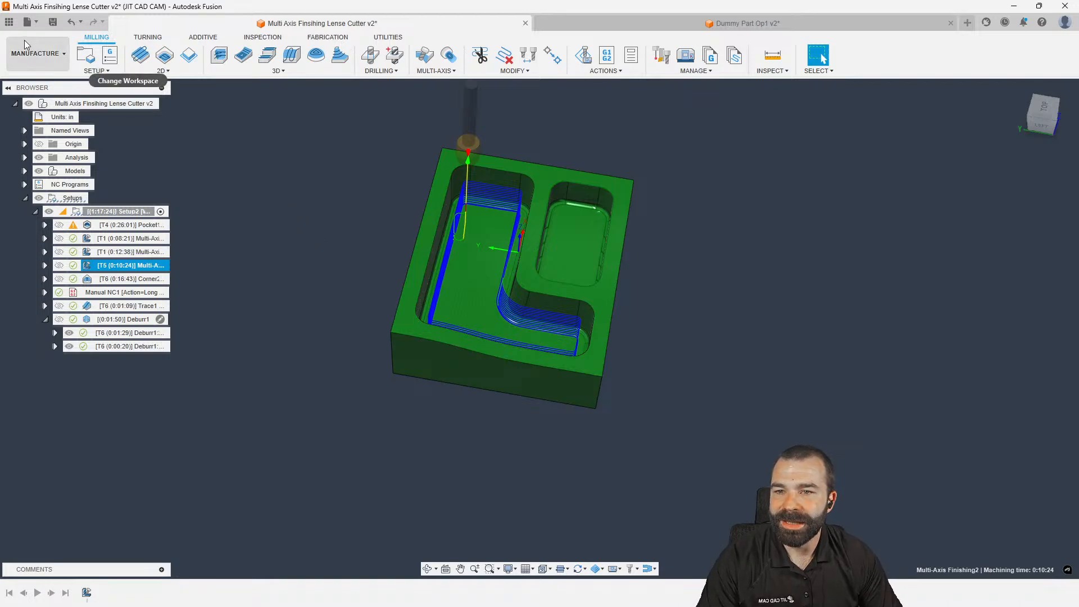
Open the Stucture design from the project's data list
left_click(10, 22)
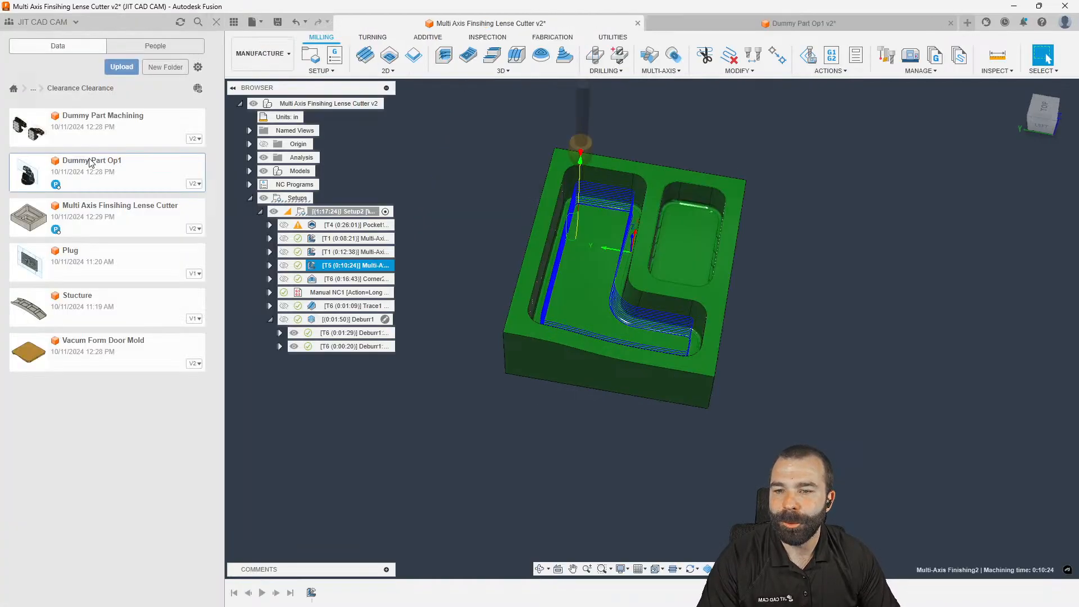
left_click(328, 454)
left_click(123, 313)
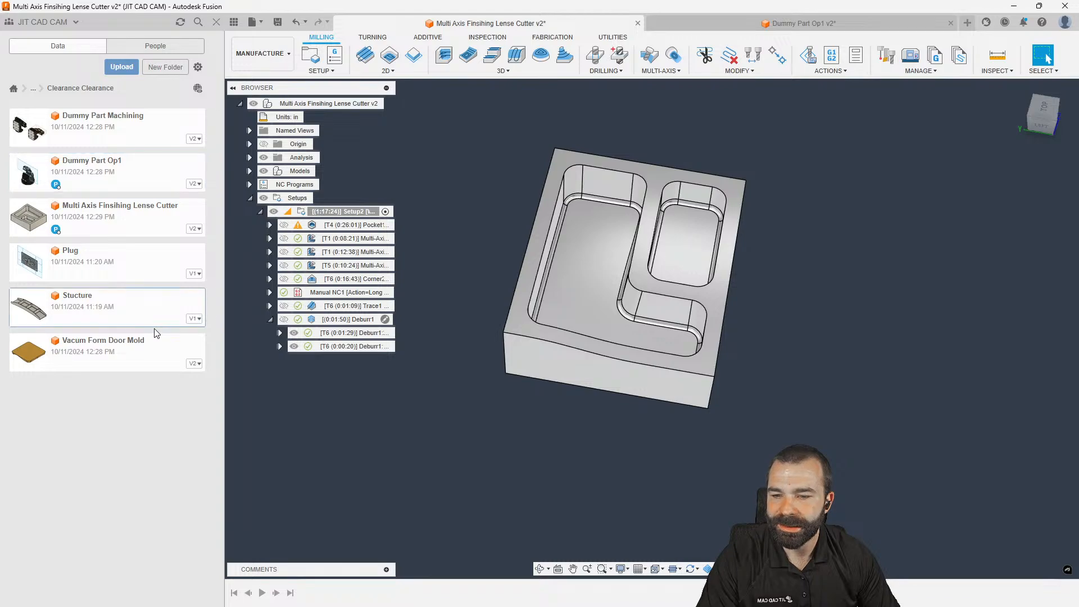
double_click(81, 306)
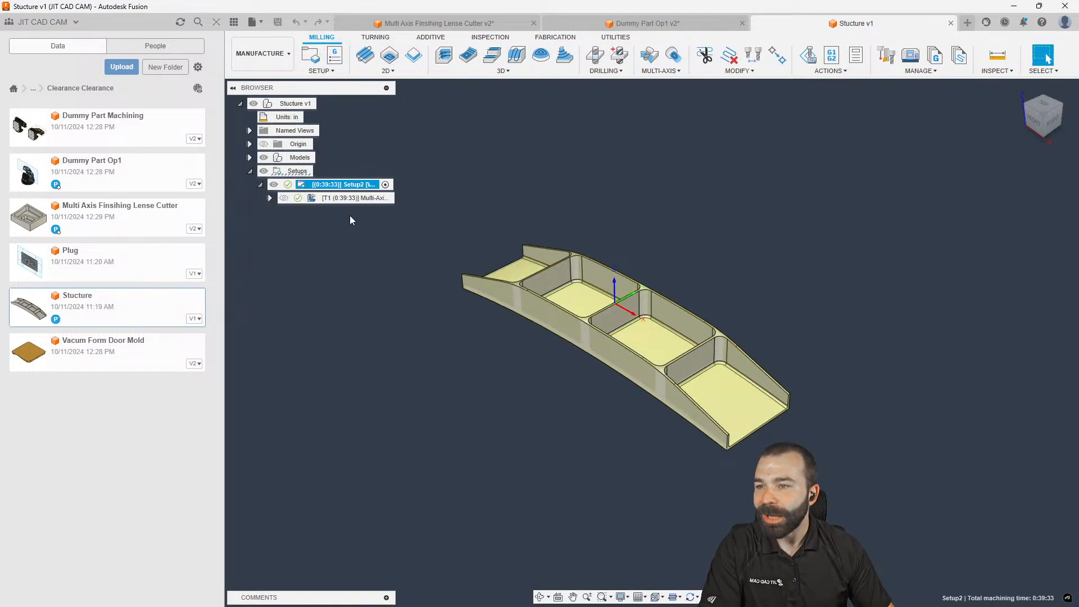
Delete the failed 0:39:33 T1 multi-axis operation, leaving Setup2 empty
left_click(338, 201)
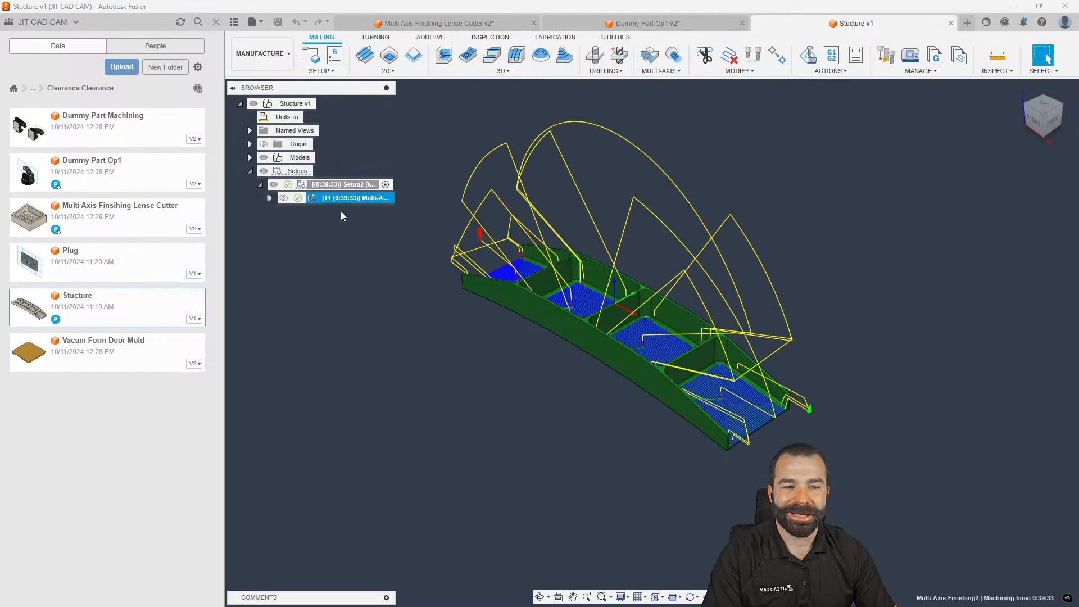
key("Delete")
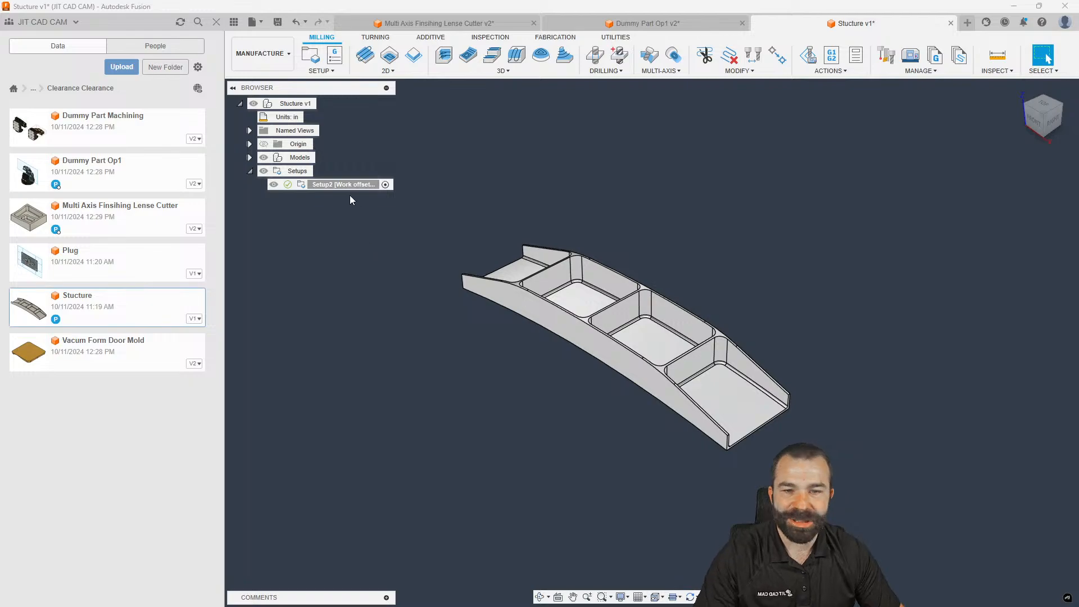
left_click(216, 22)
left_click(89, 185)
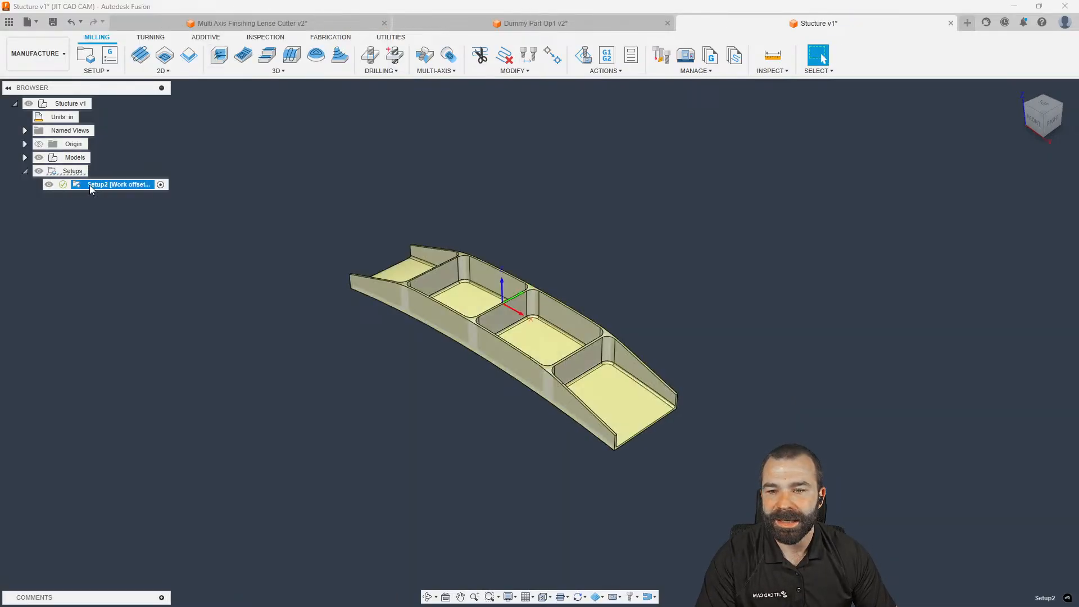
middle_click_drag(315, 138, 338, 118, "shift")
Start a Multi-Axis Finishing operation using the circle segment lens tool
left_click(441, 71)
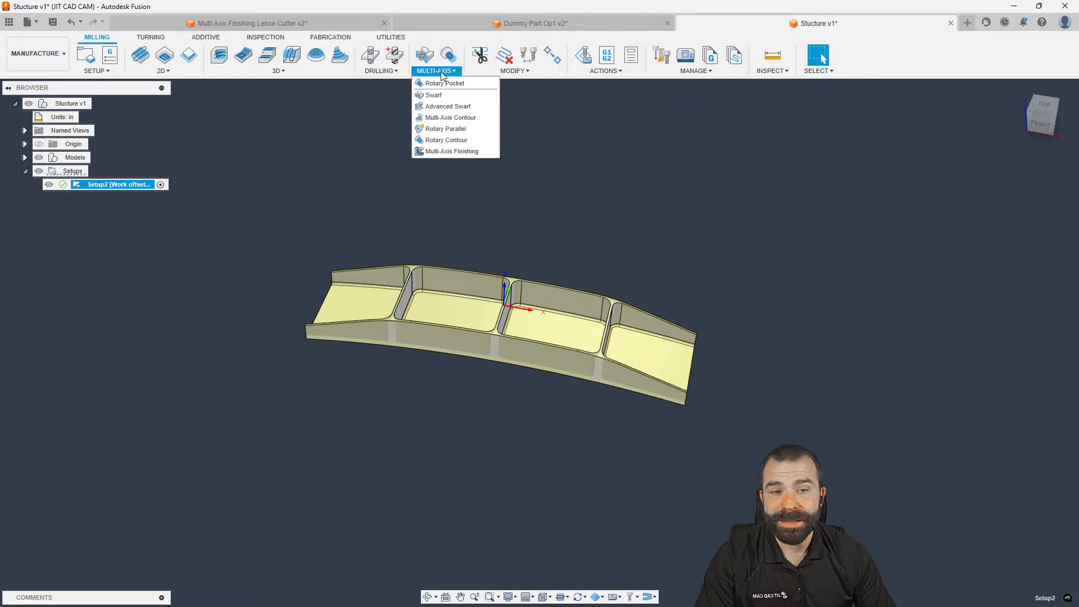
left_click(451, 152)
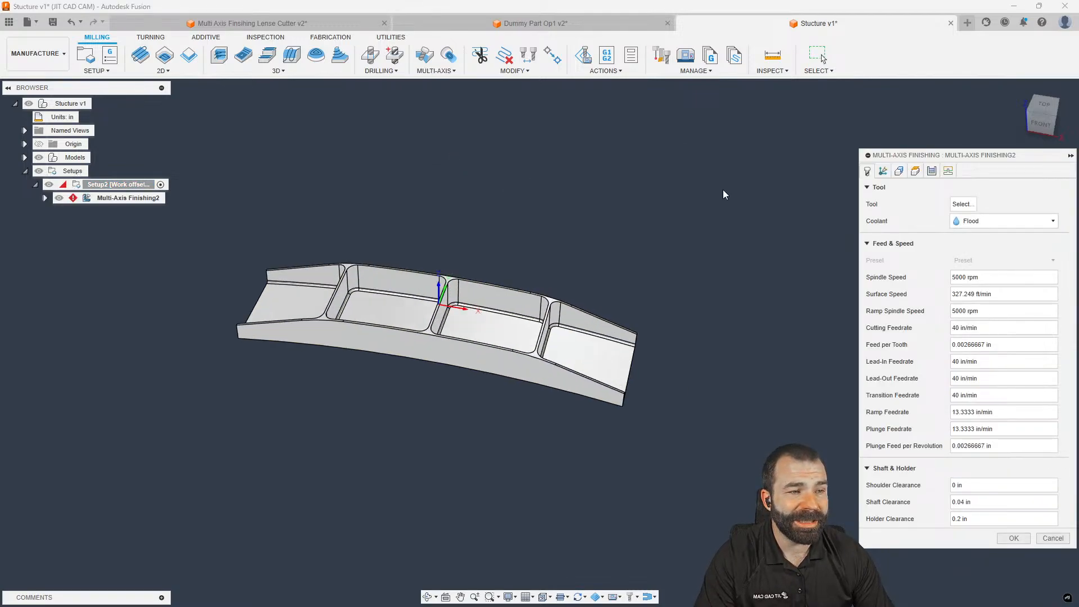
left_click(962, 204)
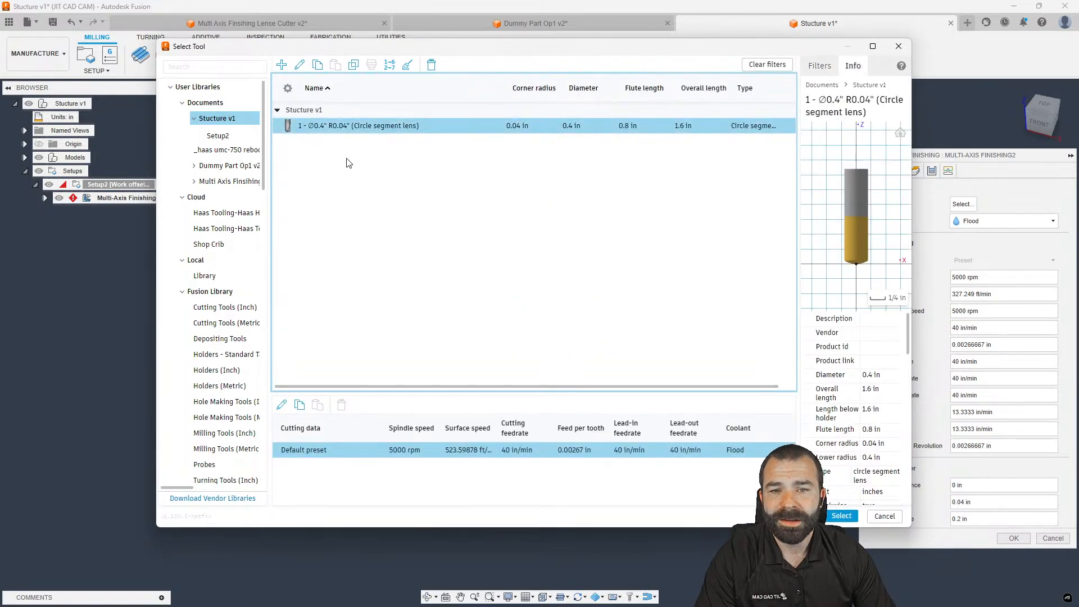
left_click(841, 515)
Pick the four pocket floor faces as geometry and create the operation
left_click(898, 171)
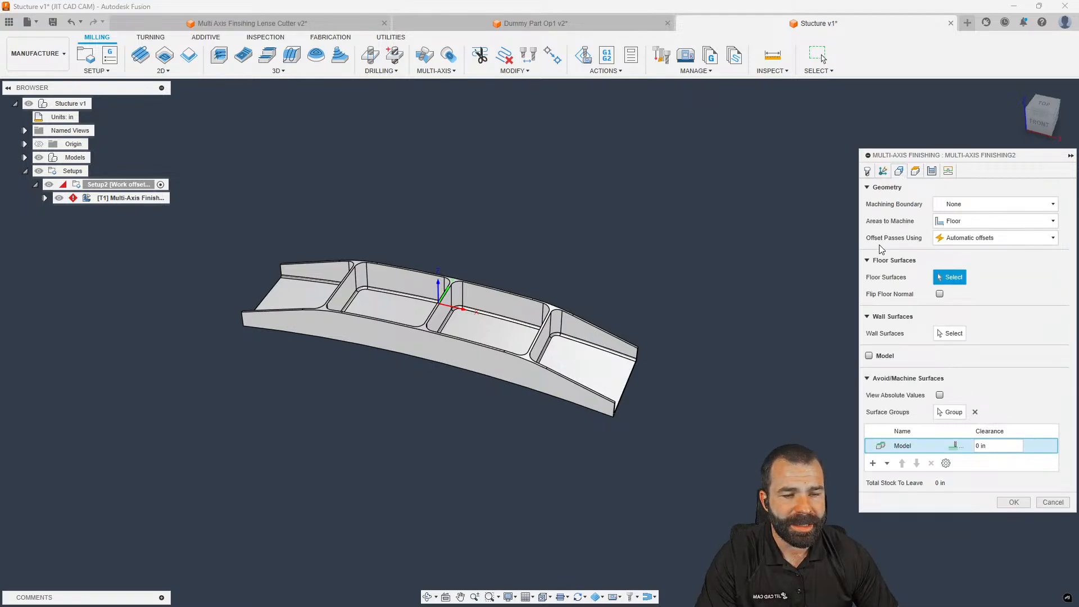
left_click(598, 368)
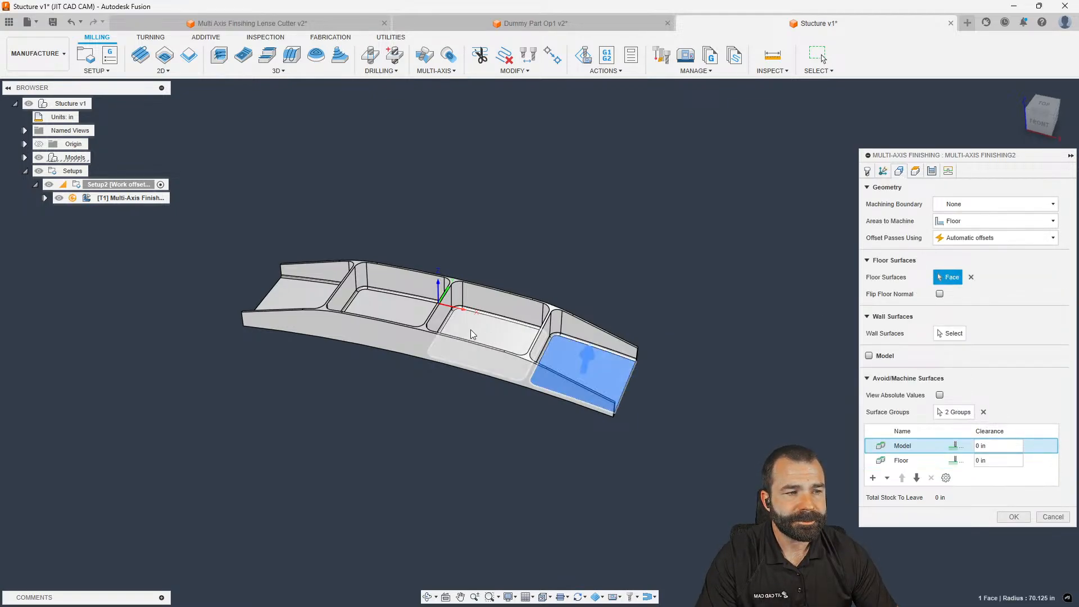
left_click(486, 343)
left_click(382, 312)
left_click(298, 298)
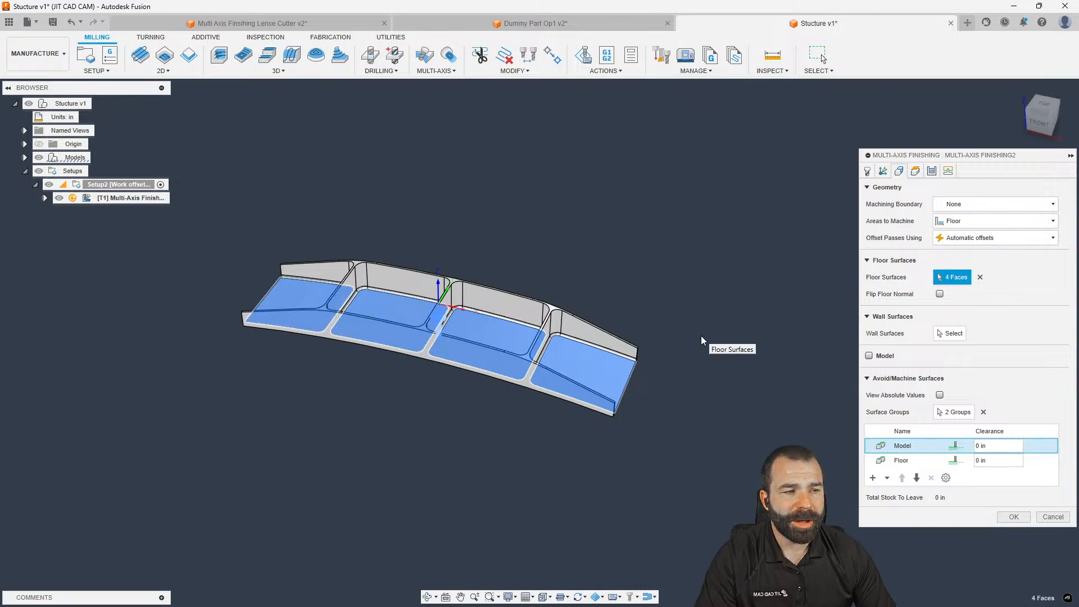
left_click(1008, 516)
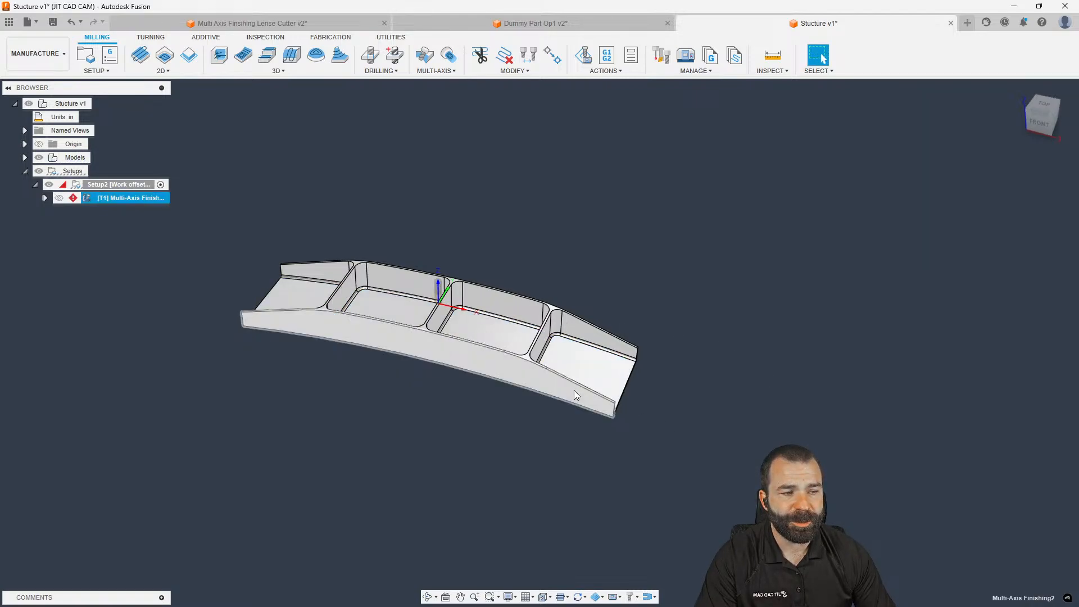
middle_click_drag(536, 391, 483, 376, "shift")
mouse_move(74, 202)
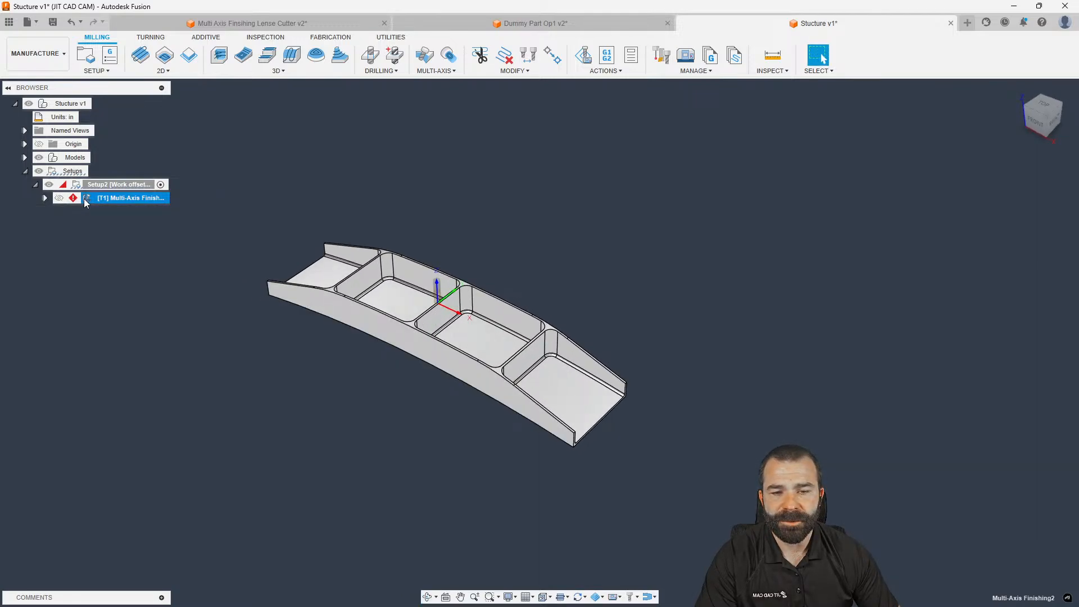
right_click(86, 202)
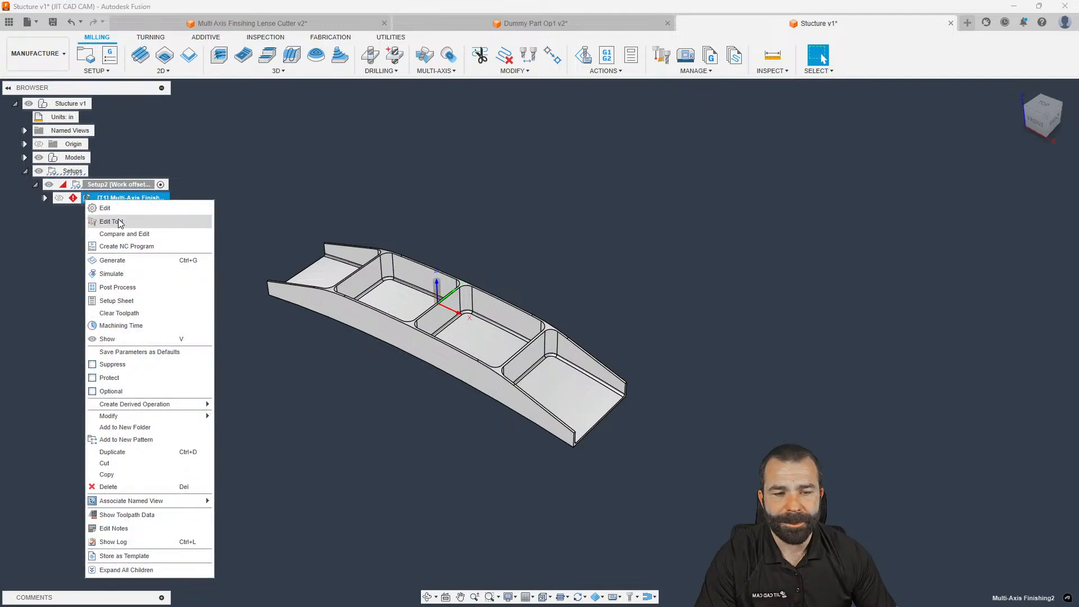
Turn on stepover (tool_diameter * 0.3) in the lens tool's cutting data and accept
left_click(98, 217)
left_click(372, 119)
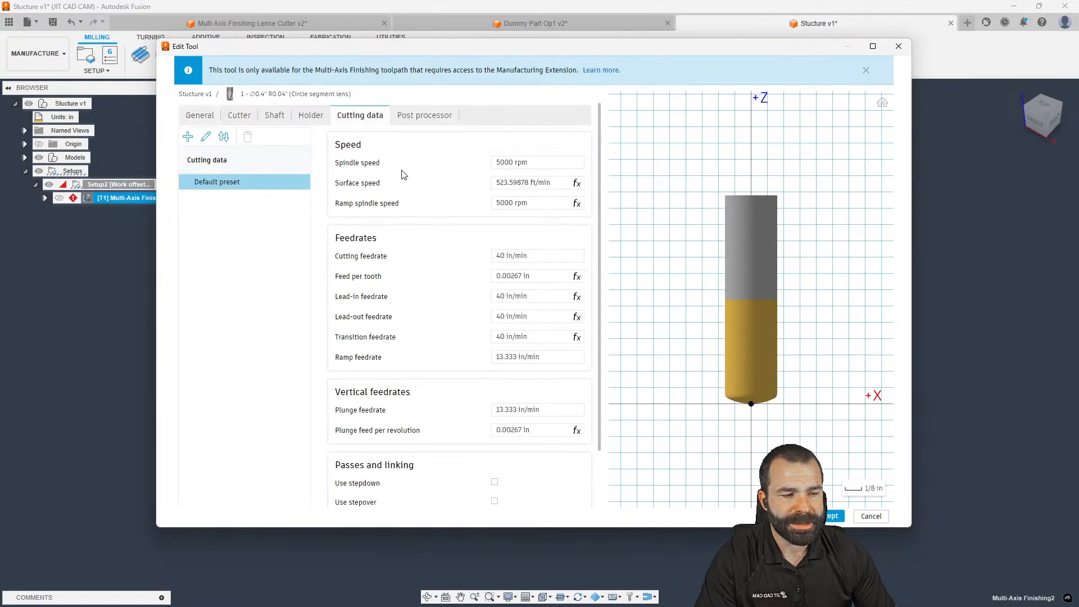
scroll(402, 380, "down", 1)
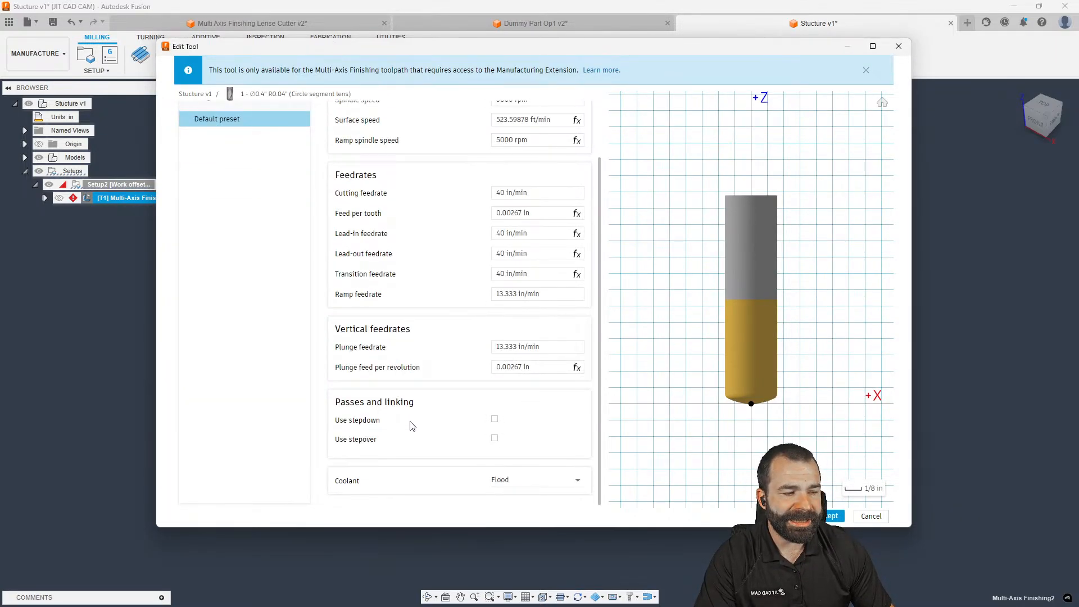
left_click(495, 438)
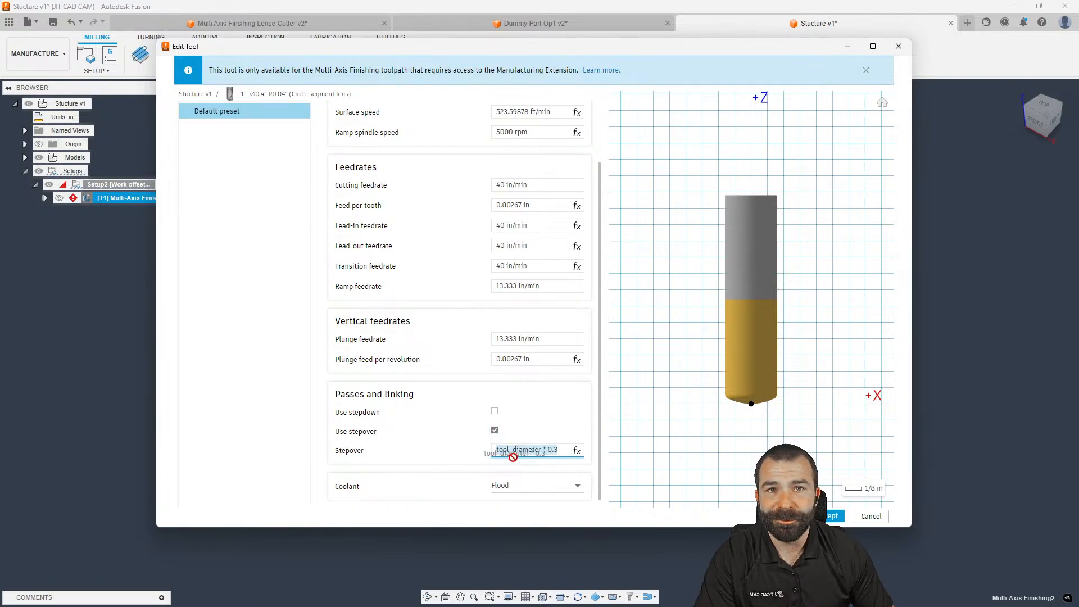
left_click(835, 516)
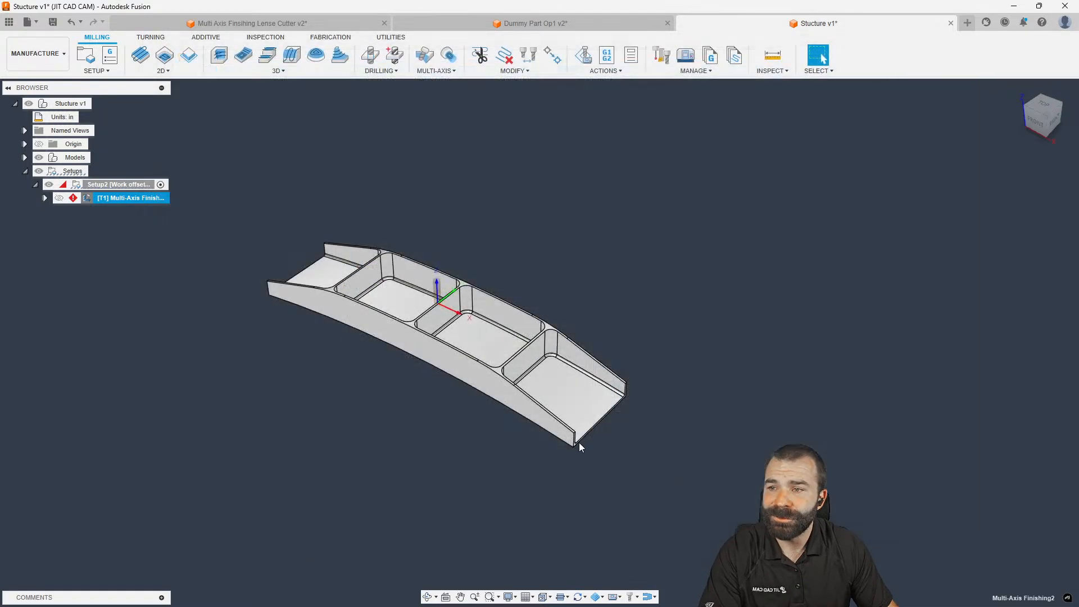
left_click(83, 186)
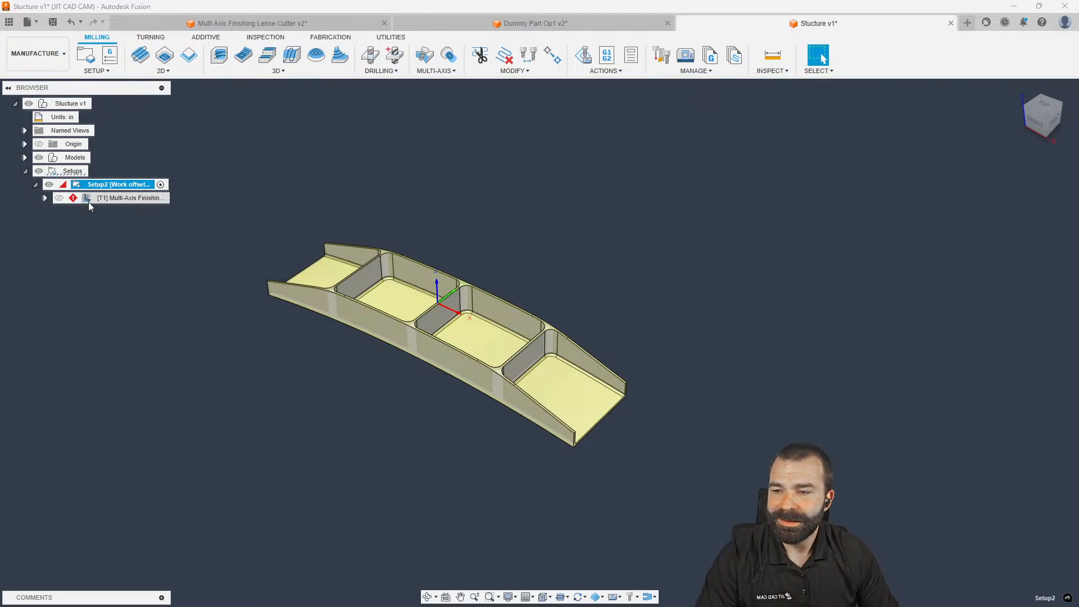
Reduce the finishing stepover from 0.2 in to 0.1 and regenerate the toolpath (0:40:13)
double_click(88, 198)
left_click(931, 171)
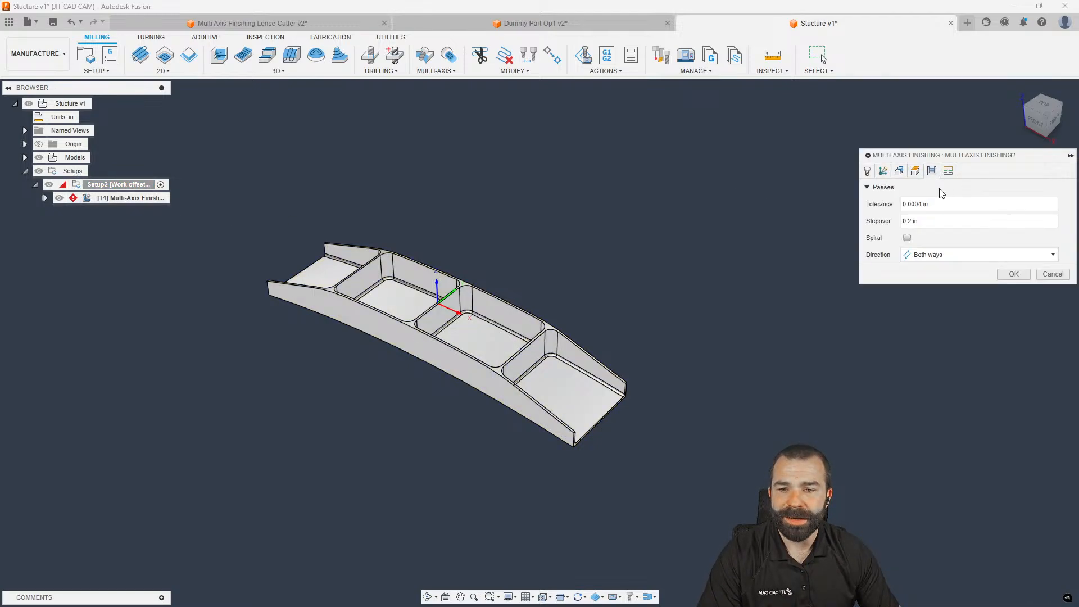
left_click(921, 223)
left_click(1064, 222)
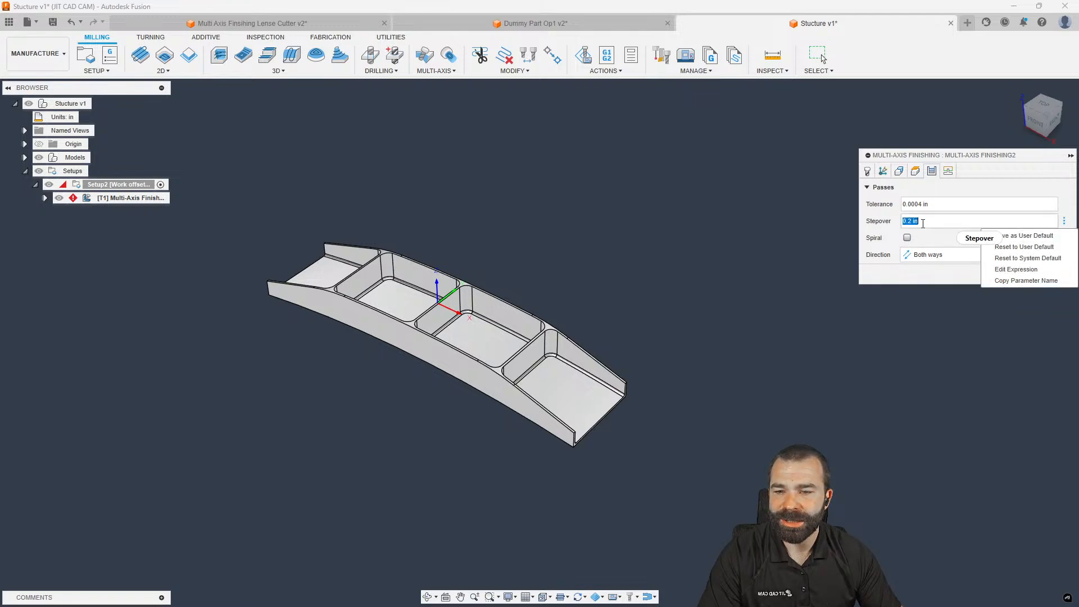
double_click(914, 223)
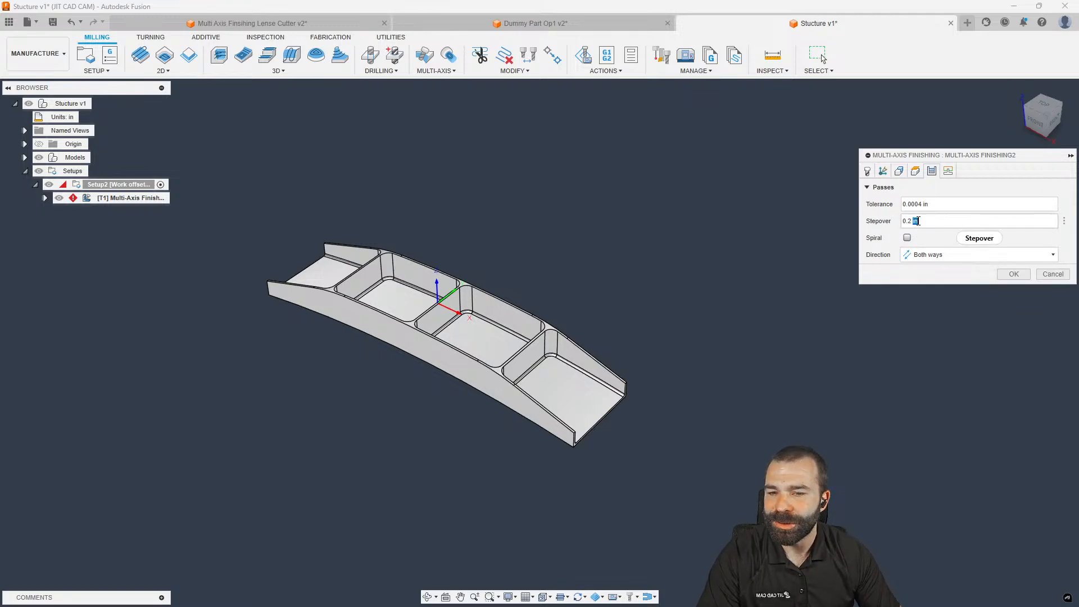
type(".1")
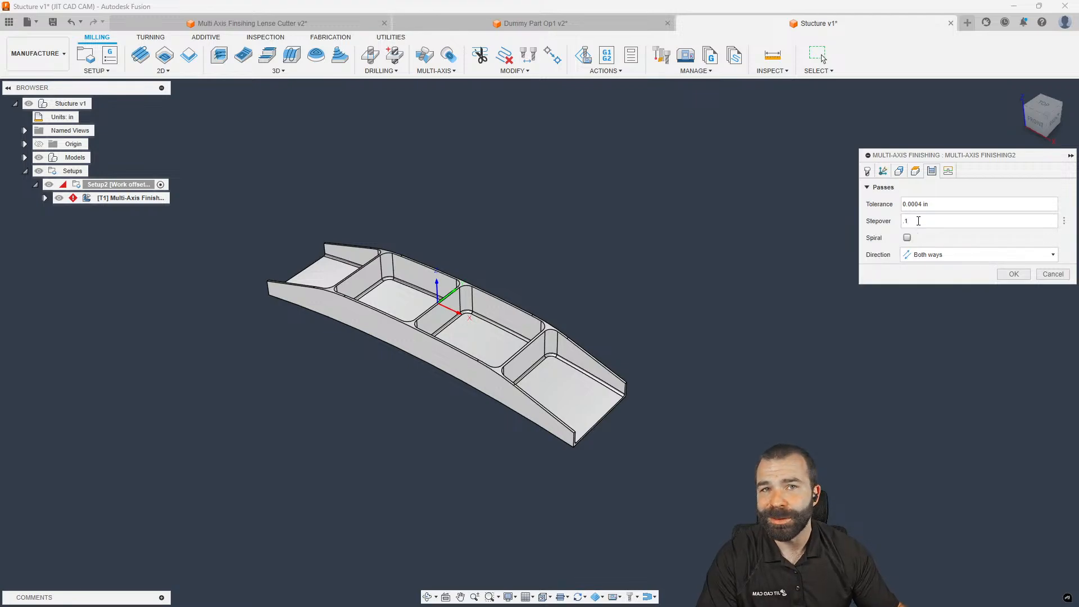
key("Return")
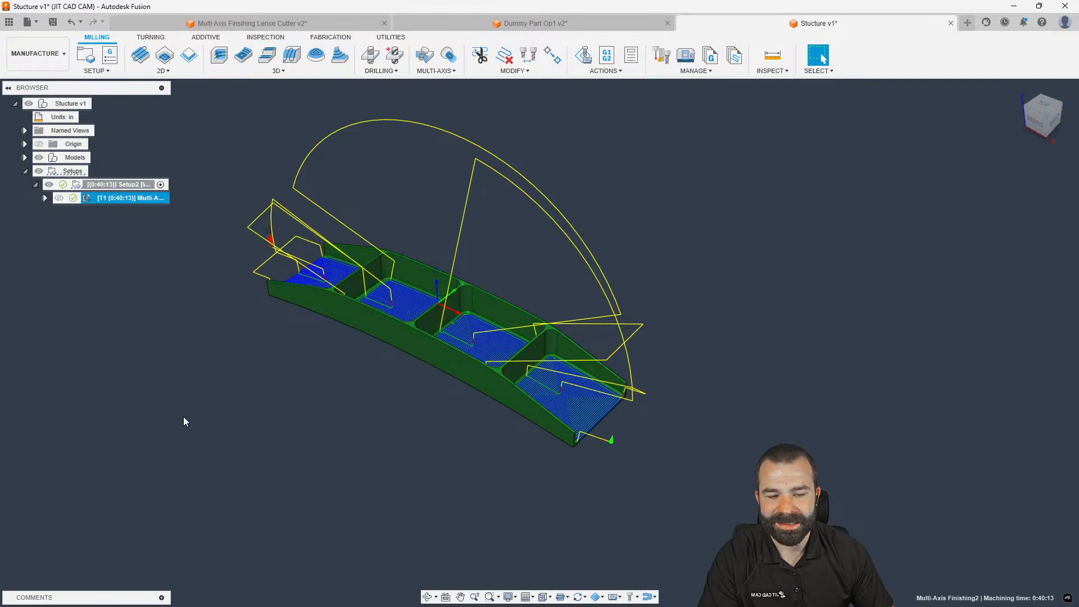
middle_click_drag(373, 437, 412, 439, "shift")
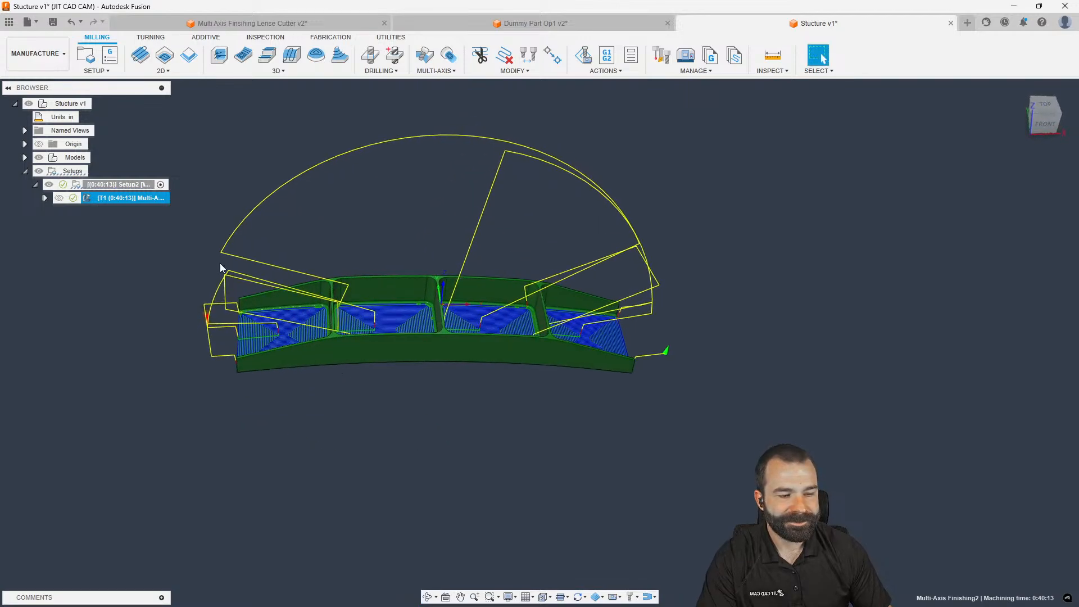
Browse the Data Panel to the CAM Samples project and find the 2X Turning + Live tools sample
left_click(9, 24)
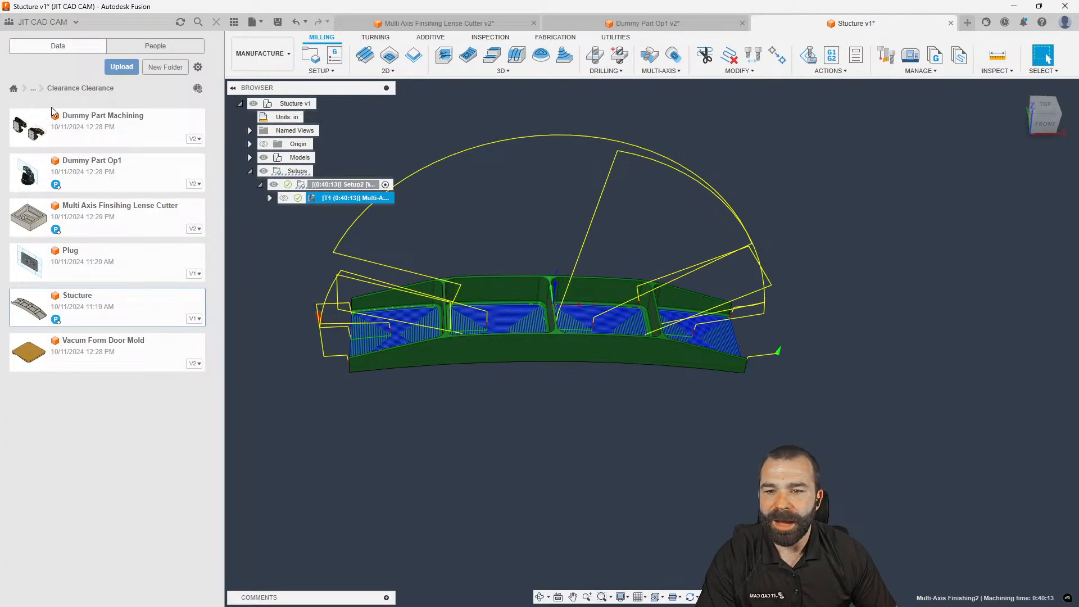
left_click(13, 88)
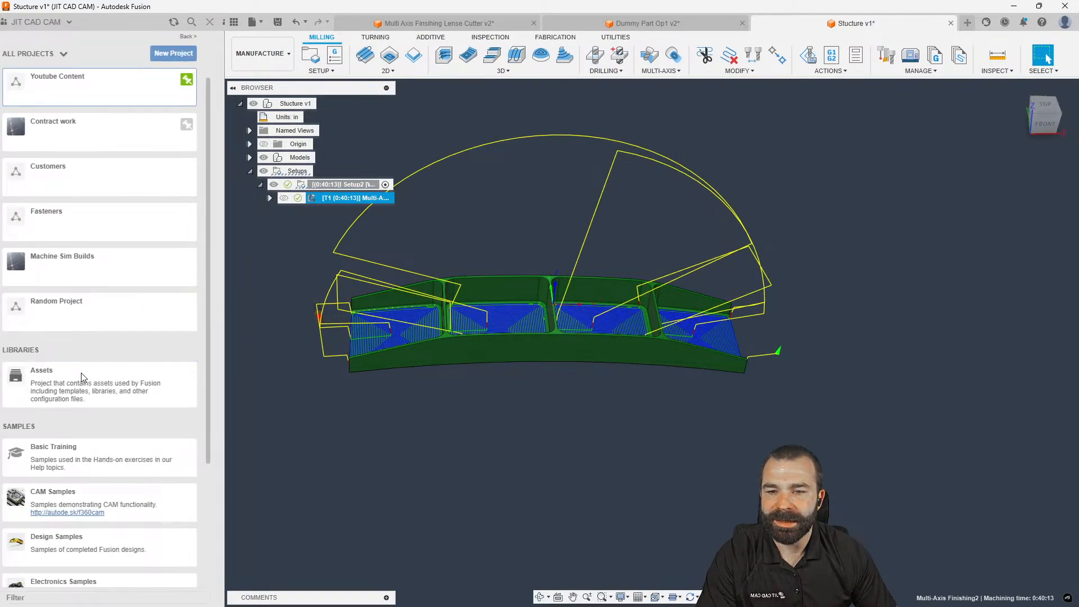
scroll(89, 494, "down", 3)
left_click(89, 494)
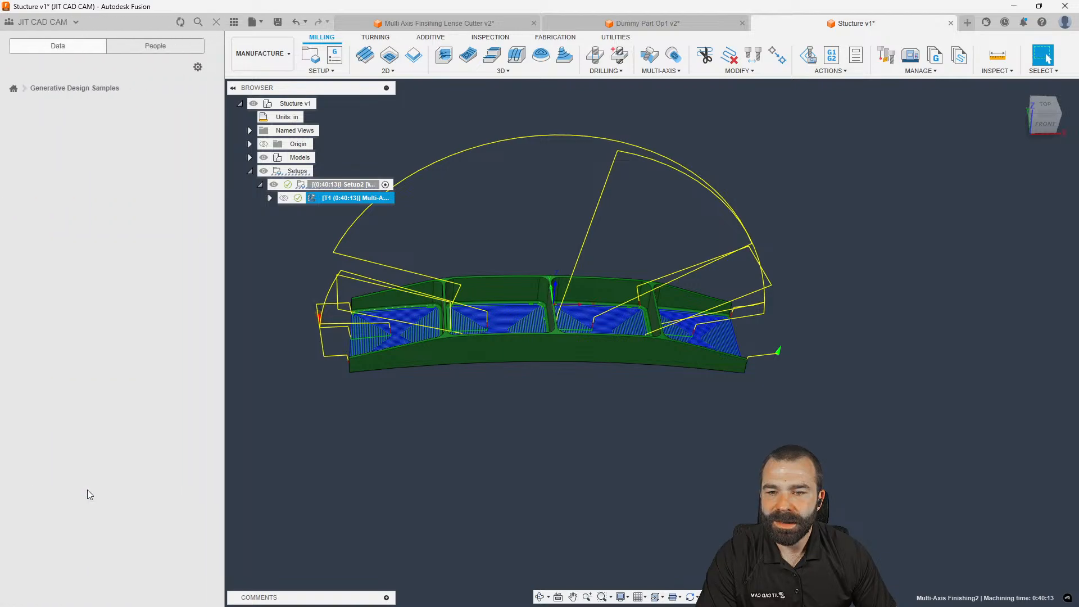
left_click(13, 88)
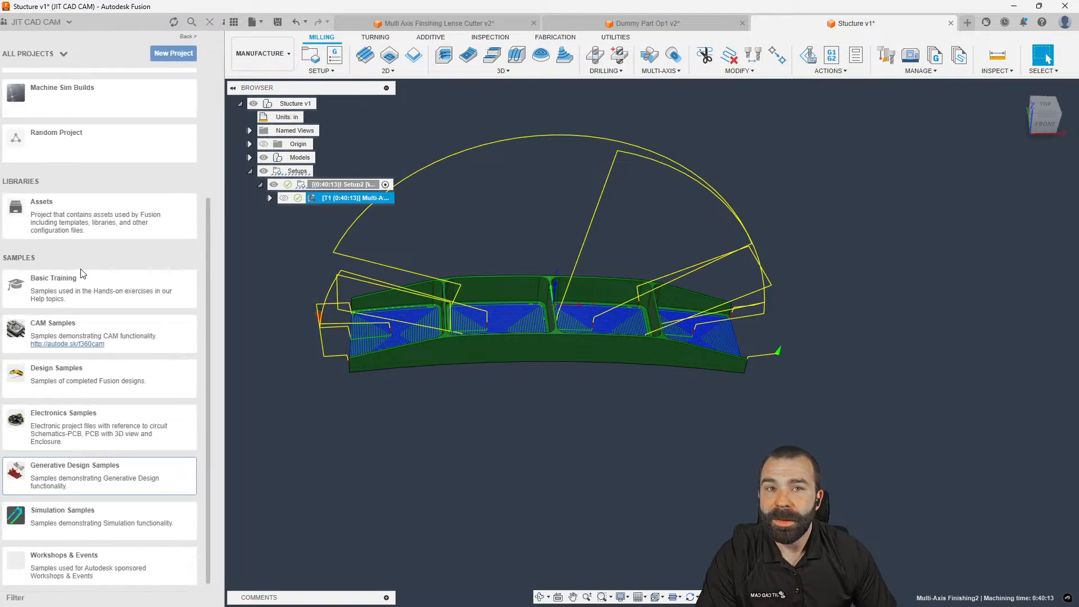
left_click(80, 327)
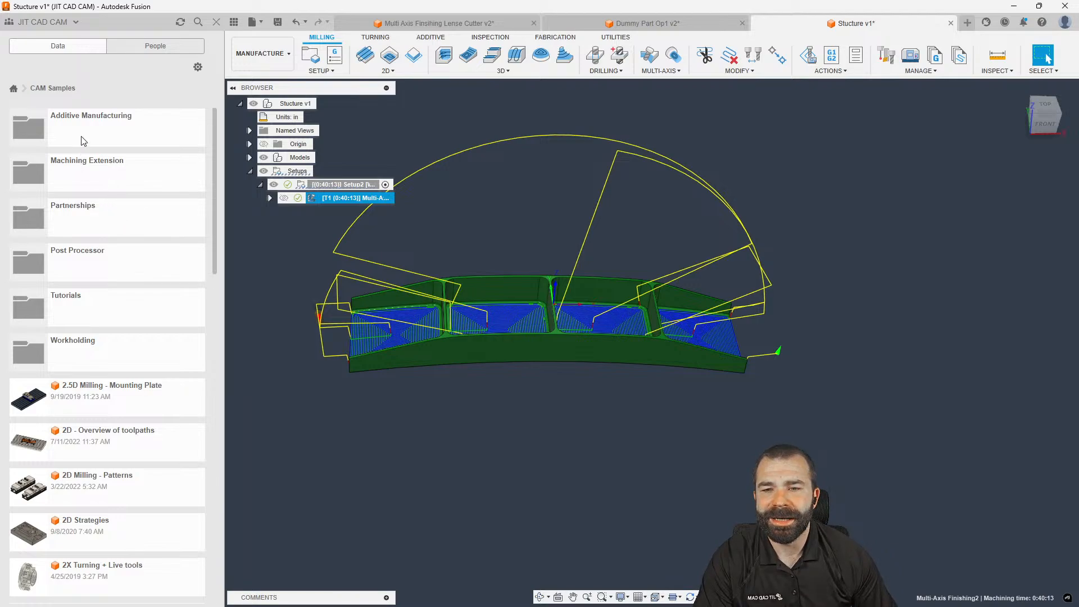
scroll(84, 306, "down", 1)
scroll(102, 366, "down", 3)
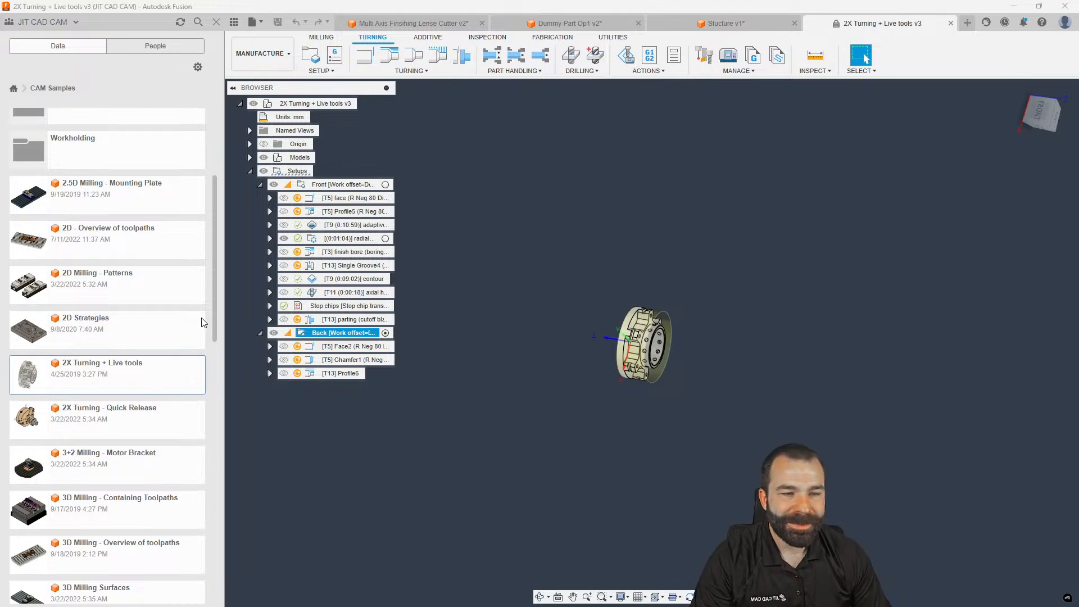
Close the Data Panel and delete both the Front and Back setups
left_click(216, 22)
left_click(115, 184, "ctrl")
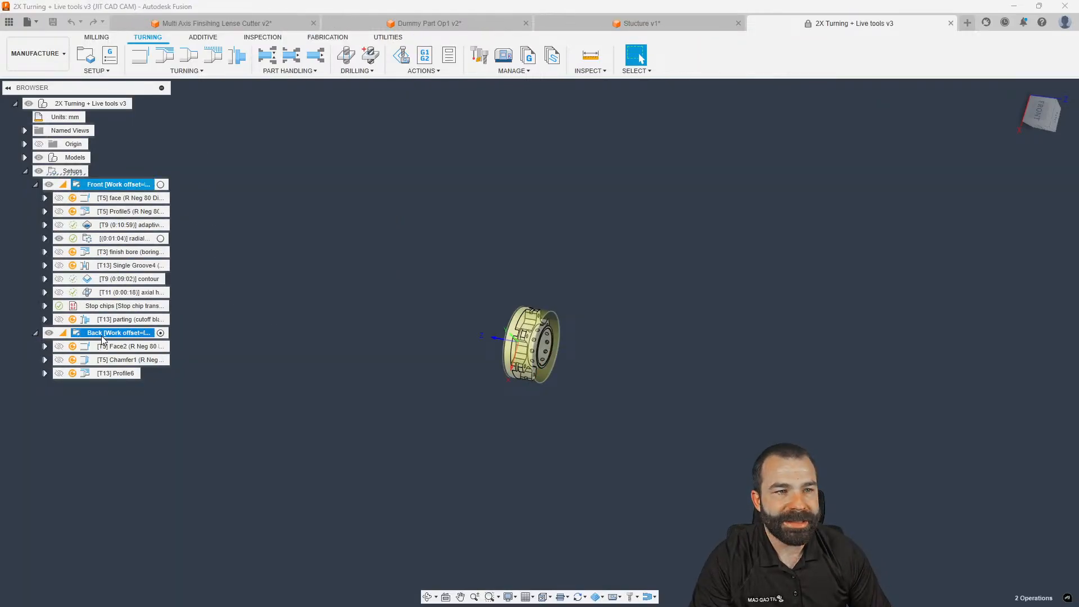
key("Delete")
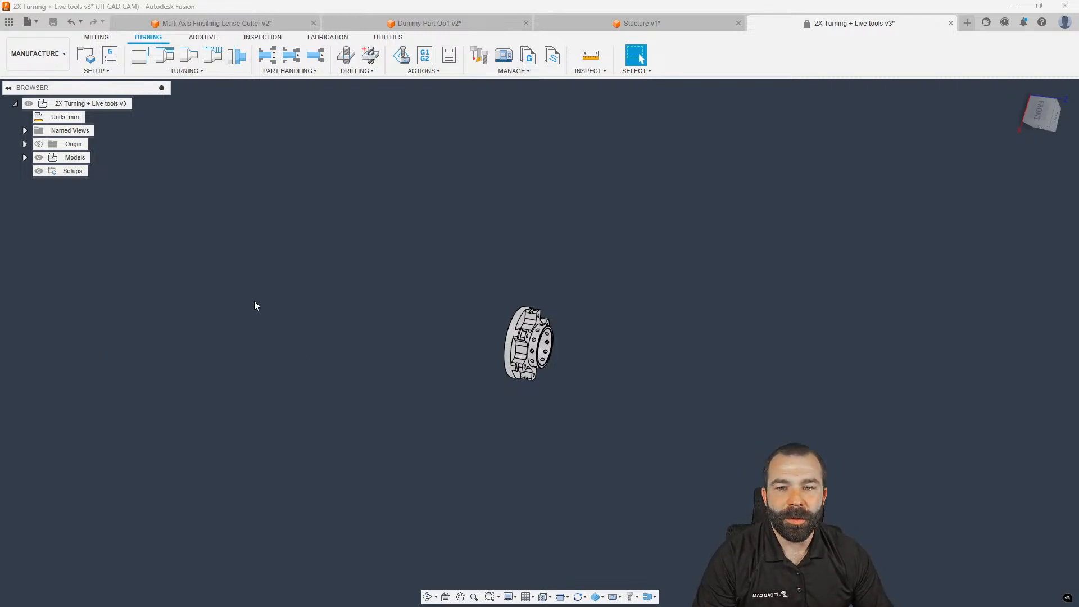
left_click(85, 56)
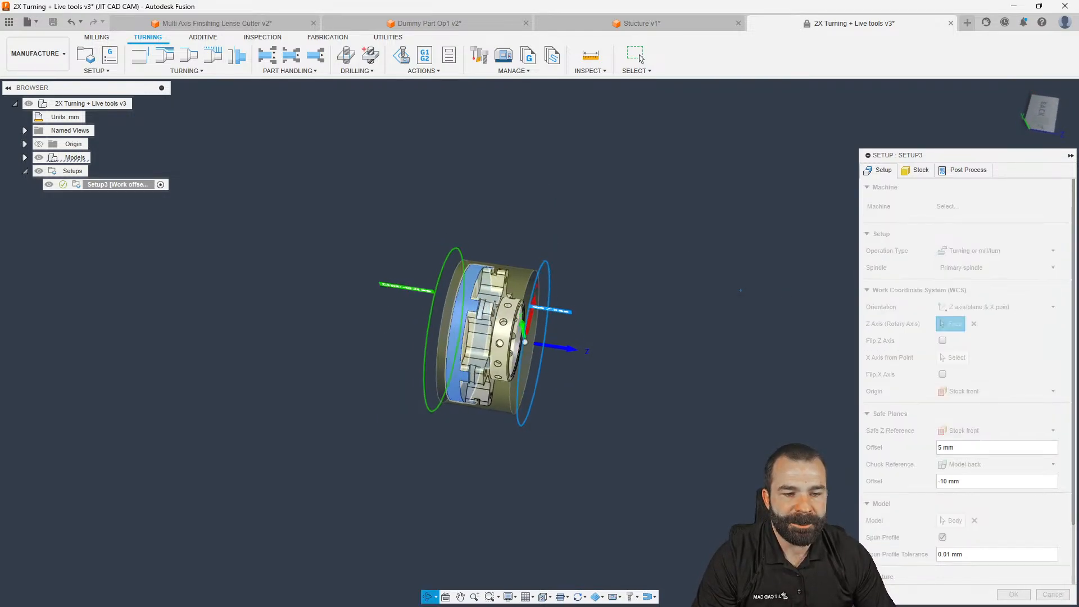
Review Setup3's stock, set its post-process WCS Offset to 1, and create the setup
scroll(911, 446, "down", 3)
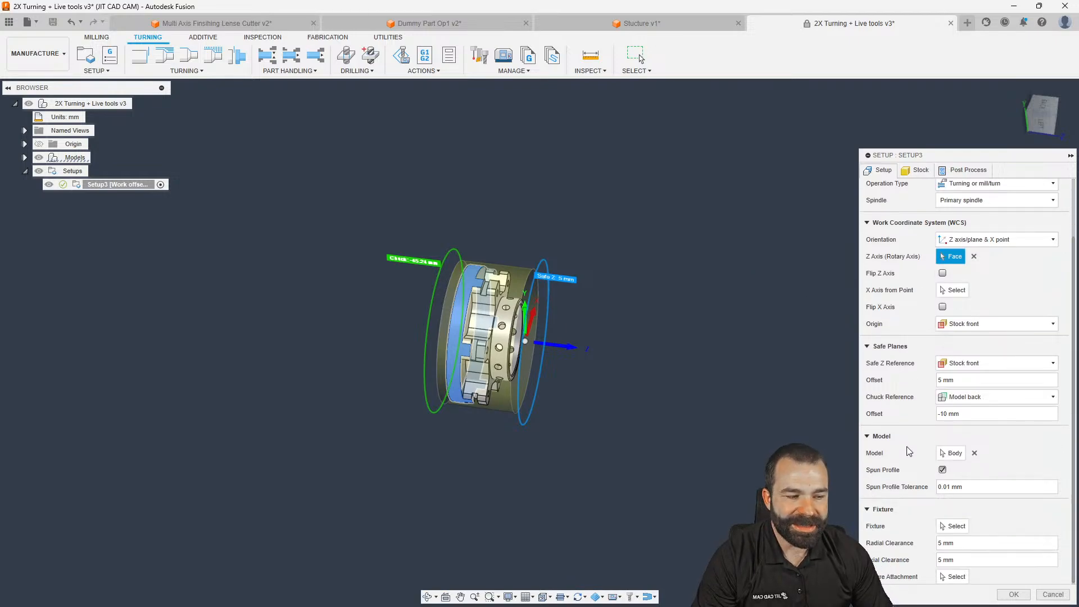
left_click(917, 170)
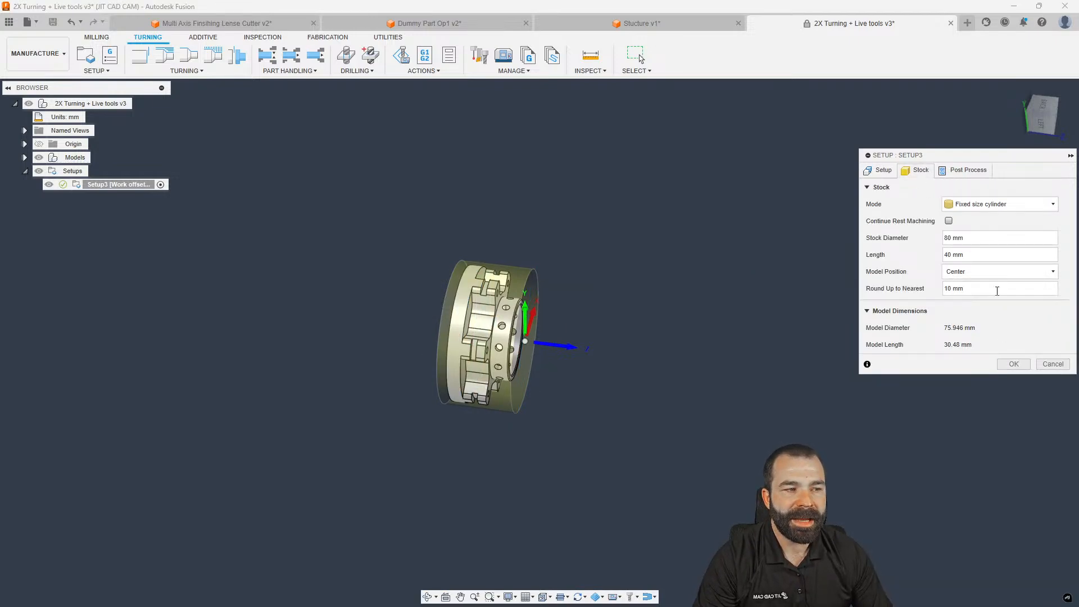
left_click(966, 170)
double_click(942, 261)
type("1")
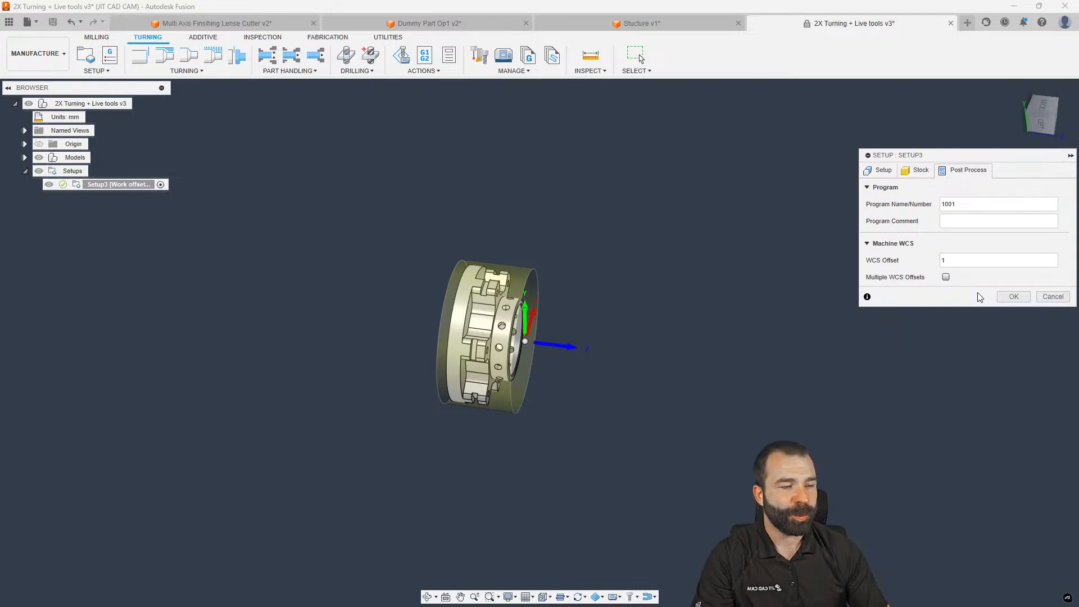
left_click(1014, 296)
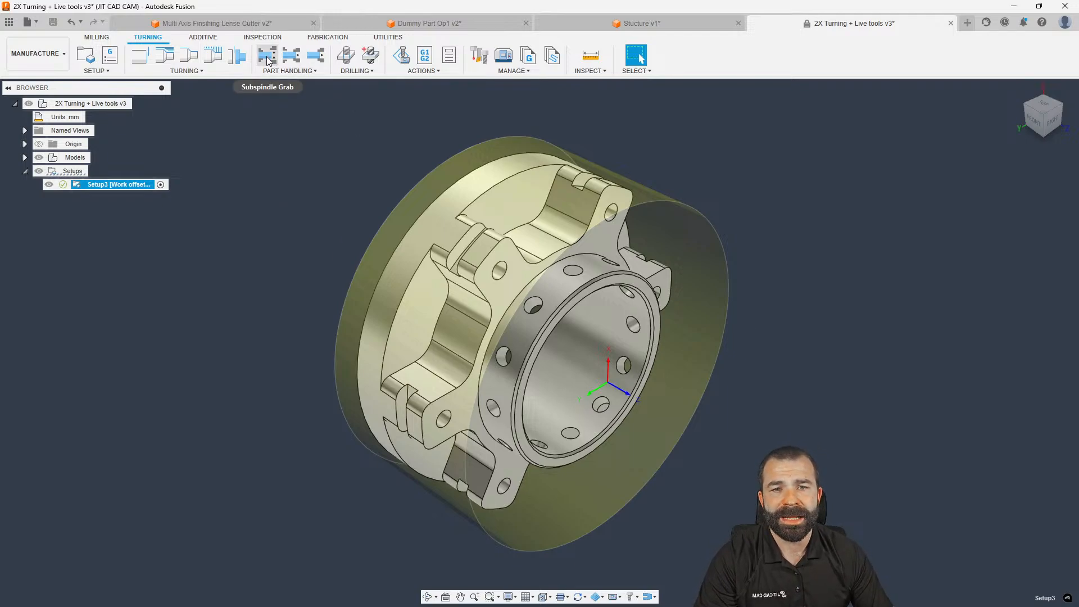
Add a trial Subspindle Grab to Setup3 with its grab plane dragged onto the part's front
mouse_move(268, 61)
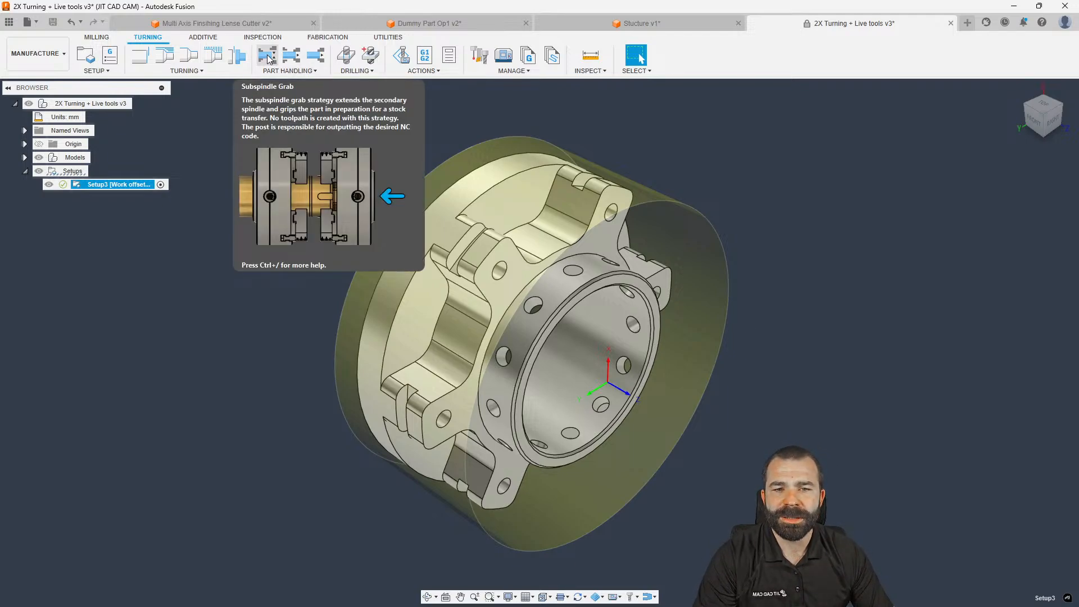
left_click(268, 58)
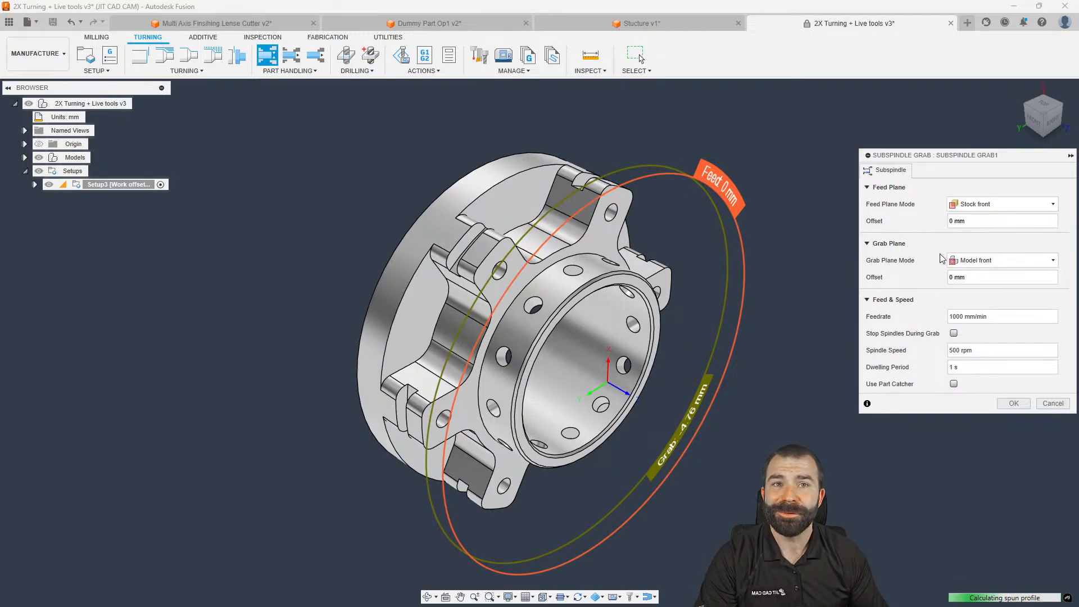
left_click(1038, 122)
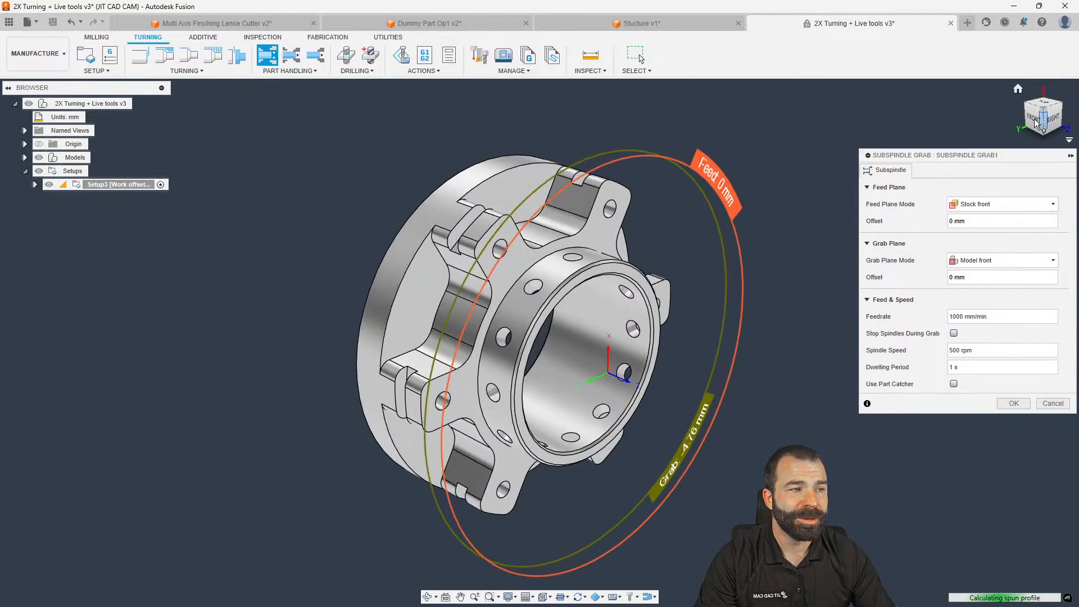
left_click(1034, 118)
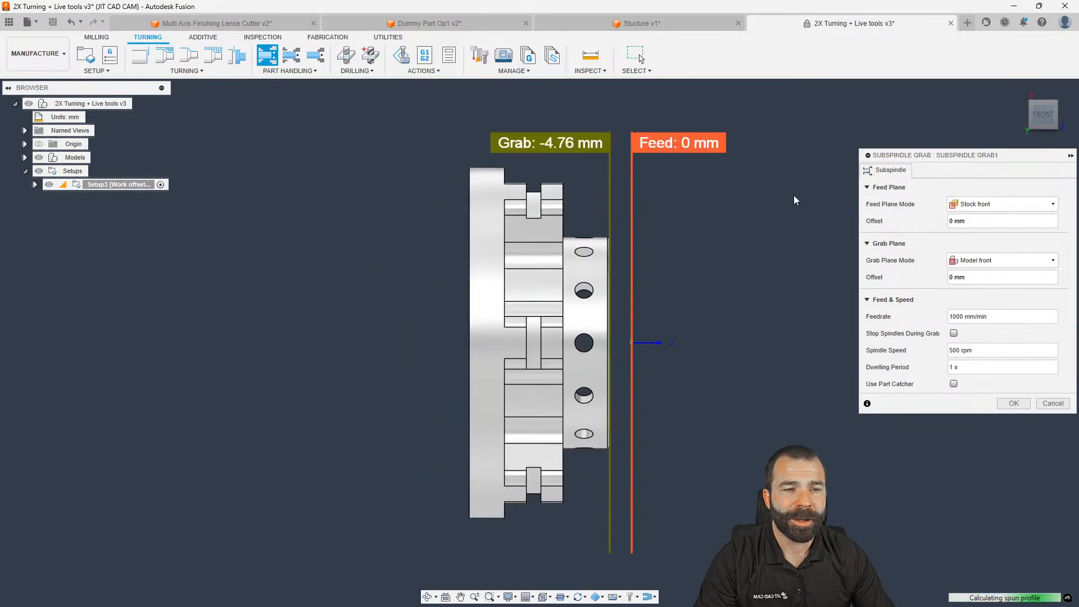
left_click_drag(610, 180, 567, 182)
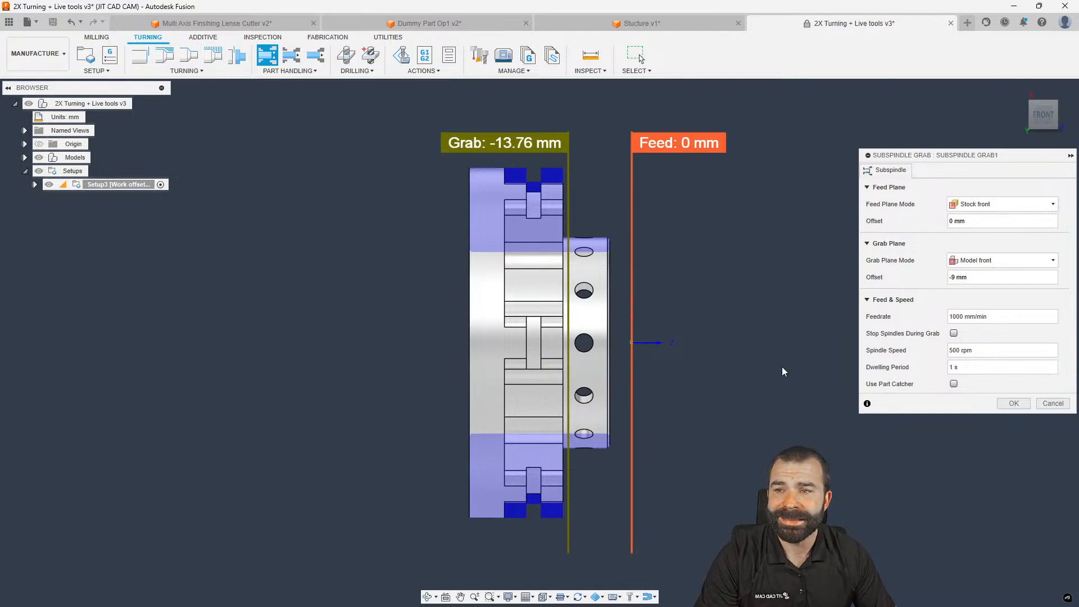
left_click(1014, 404)
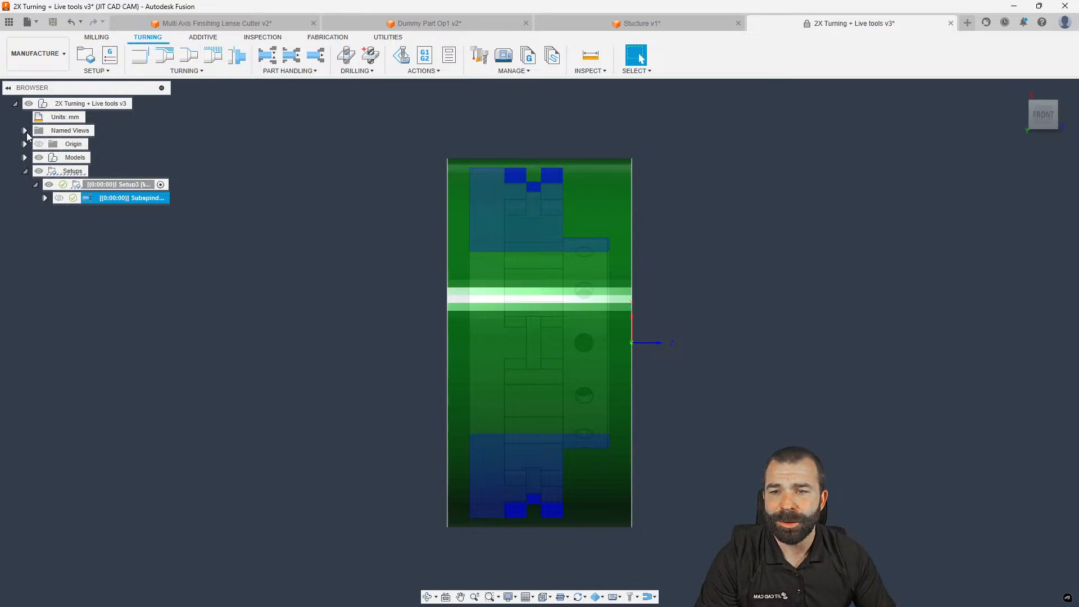
Change the document units to Inch
left_click(83, 116)
left_click(1035, 175)
left_click(1031, 197)
left_click(1014, 207)
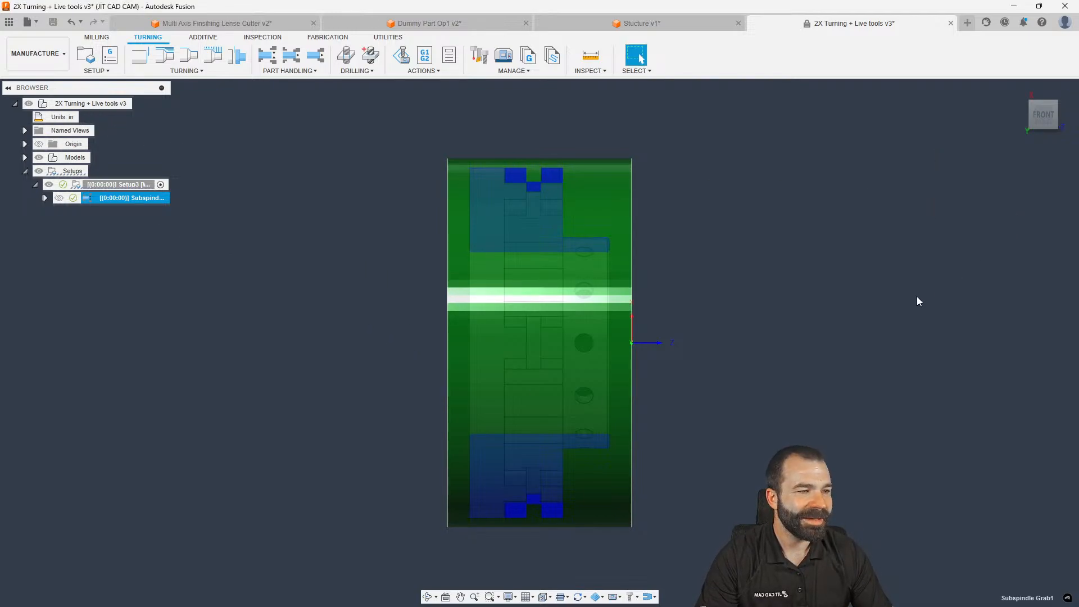
Try a -.5 grab plane offset on Subspindle Grab1, discard the edit, and delete the operation
double_click(86, 198)
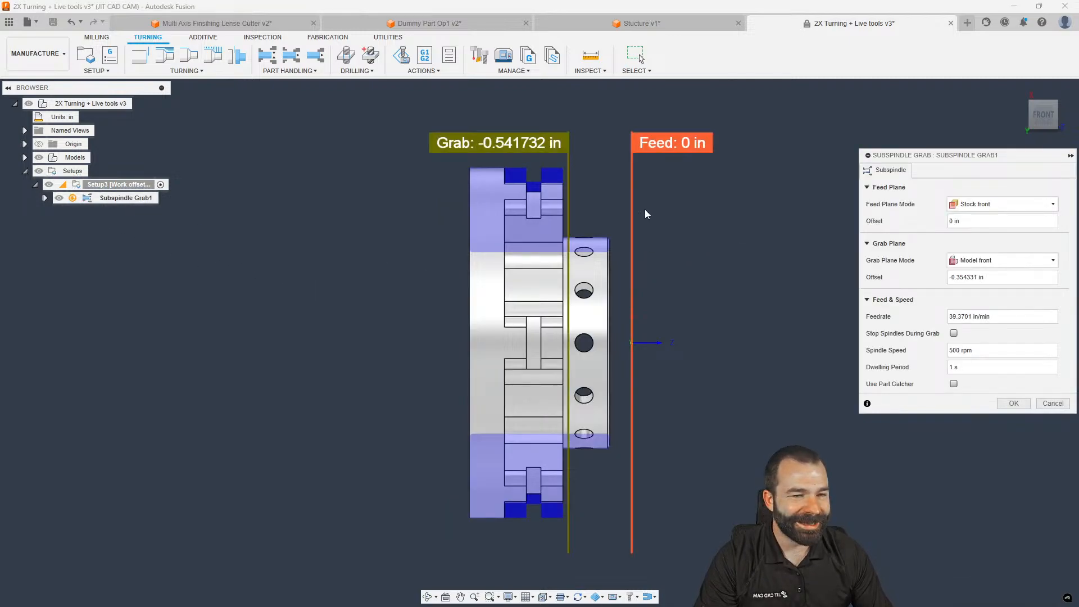
mouse_move(570, 160)
left_mouse_down()
mouse_move(580, 160)
mouse_move(569, 162)
left_mouse_up()
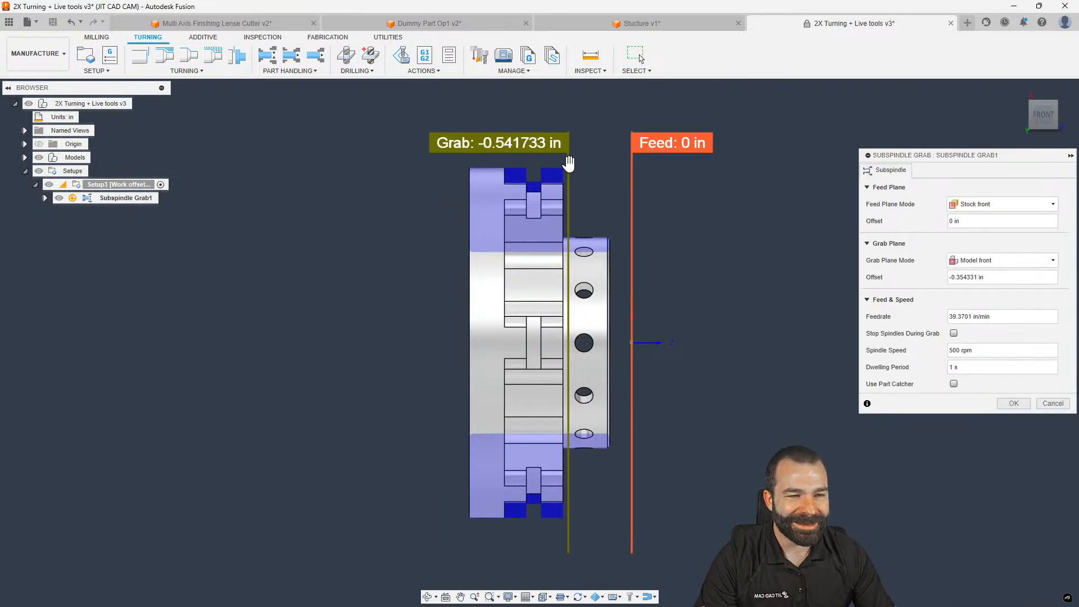
left_click_drag(984, 277, 911, 278)
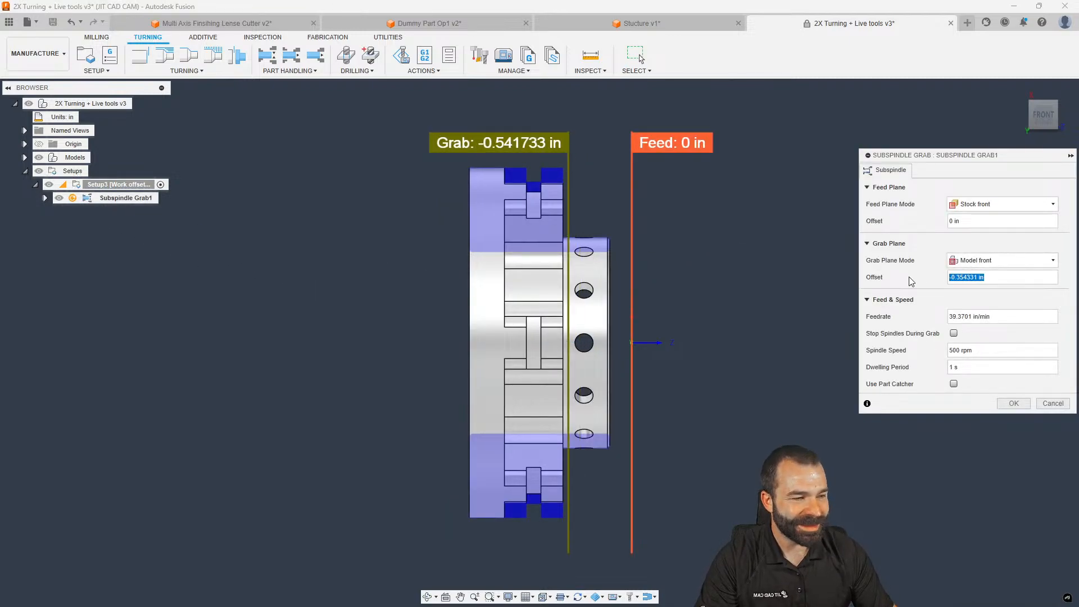
type("-.5")
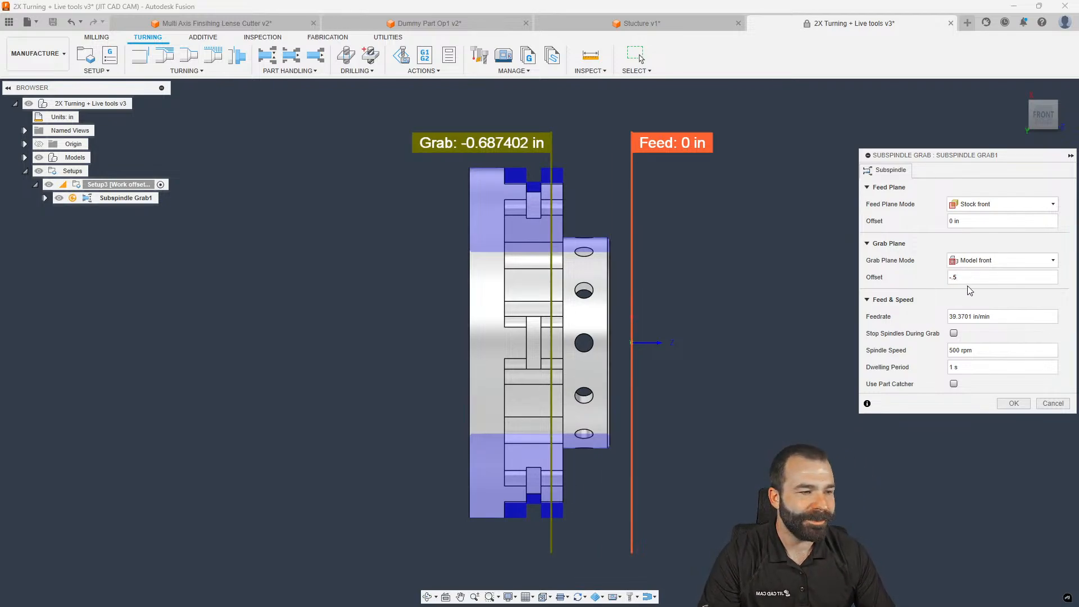
left_click_drag(546, 153, 567, 152)
left_click(950, 277)
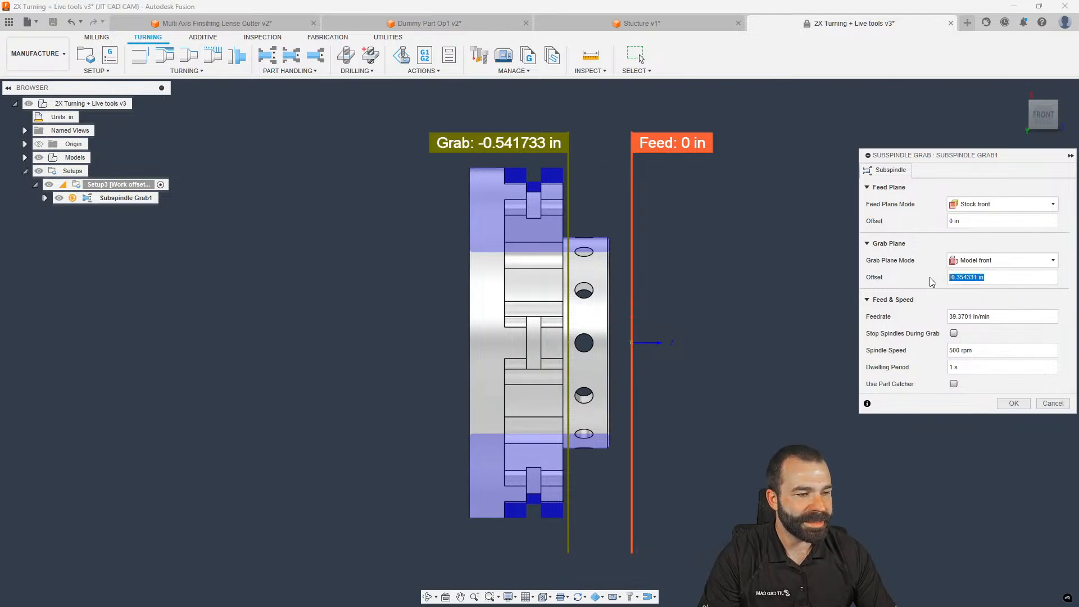
key("Return")
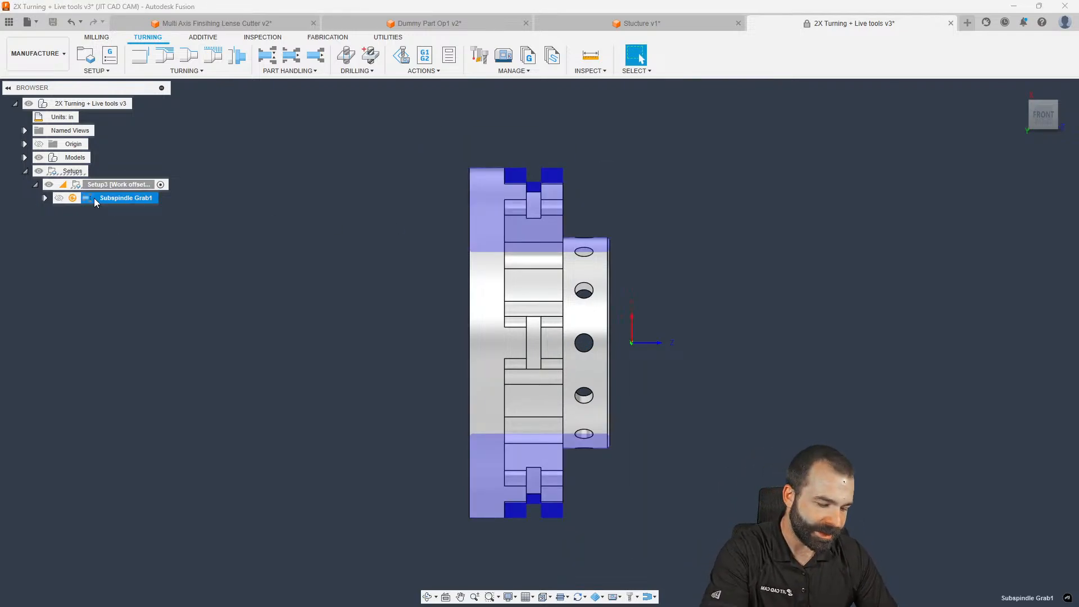
key("Delete")
Create Subspindle Grab2 with its grab plane offset -0.3 in from the model front
left_click(262, 58)
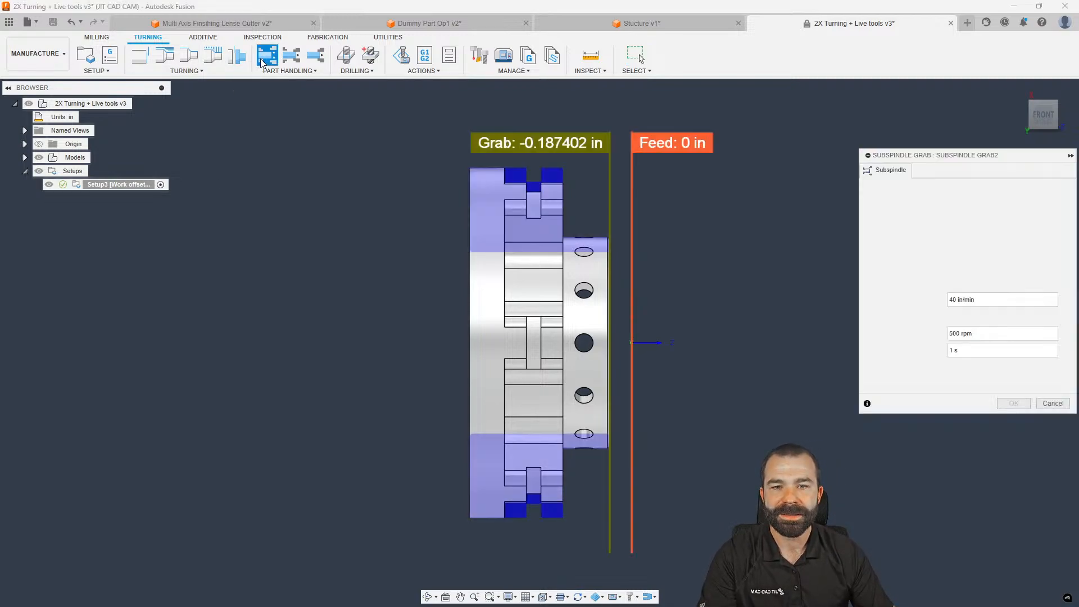
left_click_drag(615, 177, 580, 177)
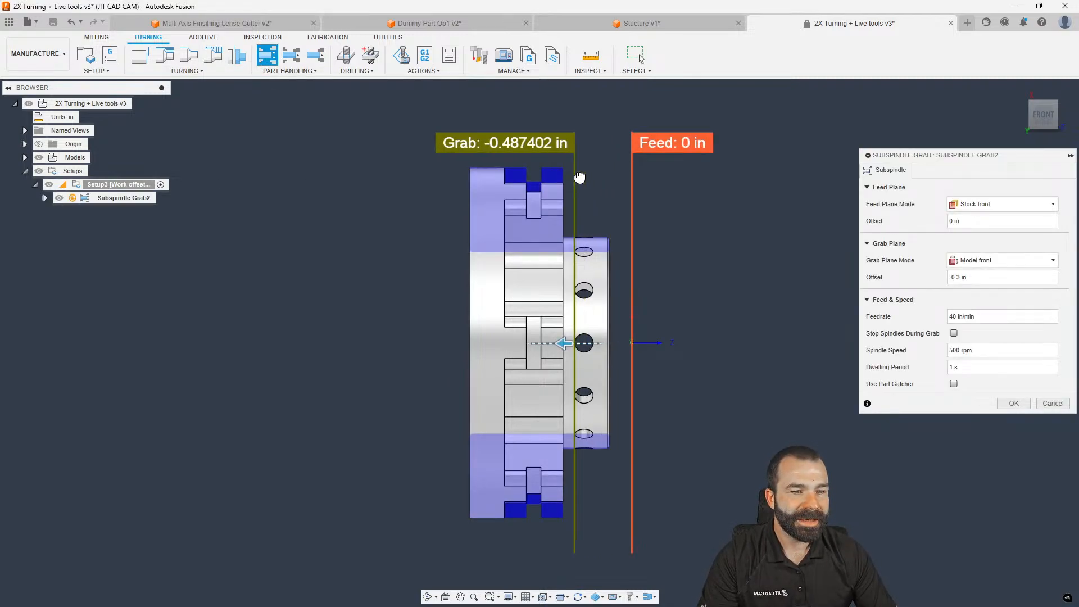
left_click_drag(971, 279, 907, 285)
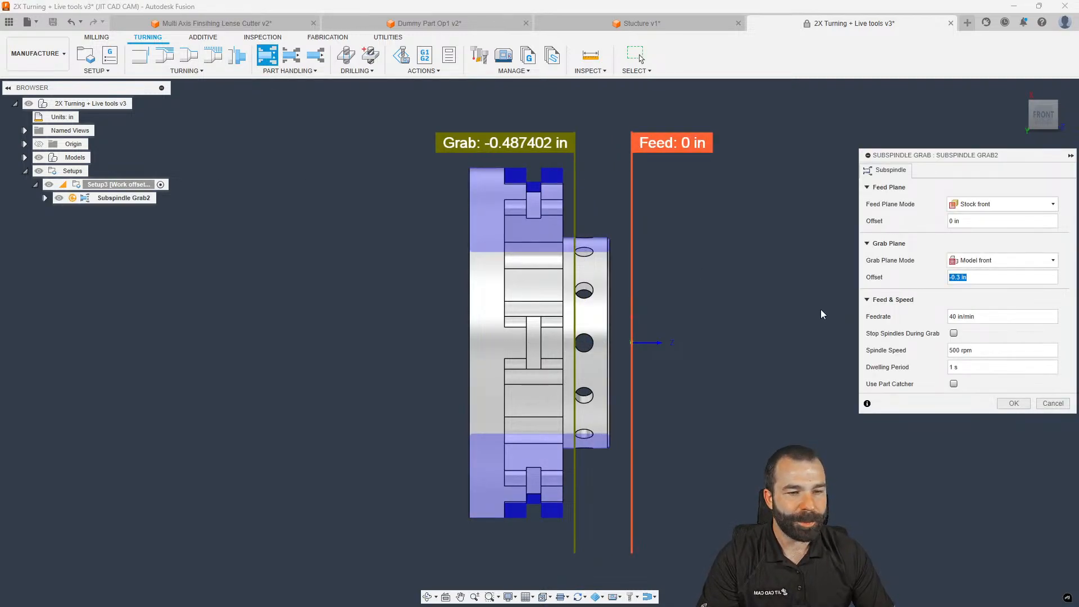
left_click(1014, 404)
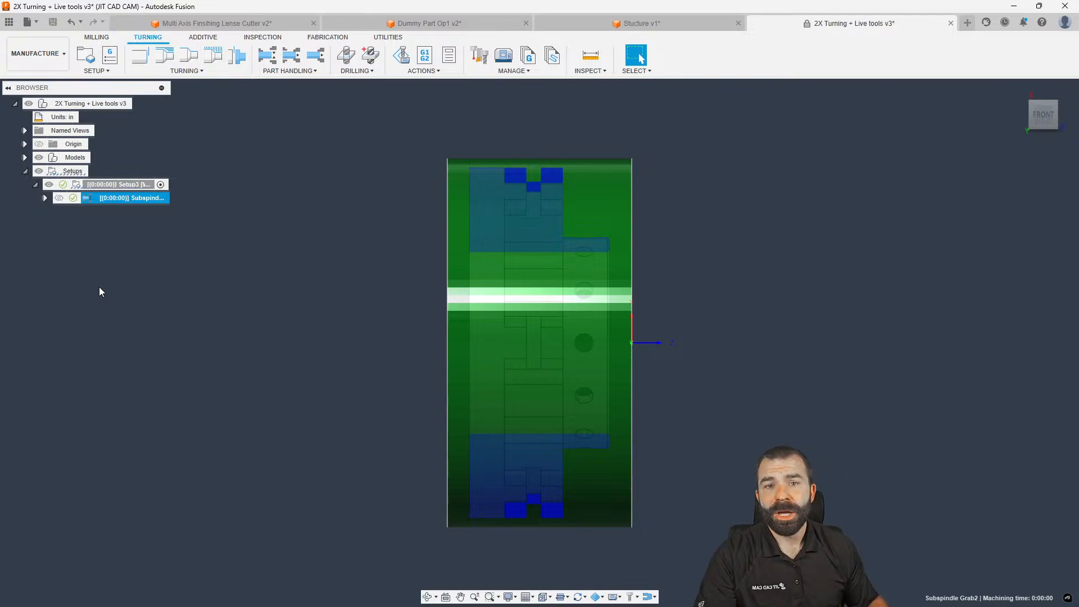
left_click(277, 71)
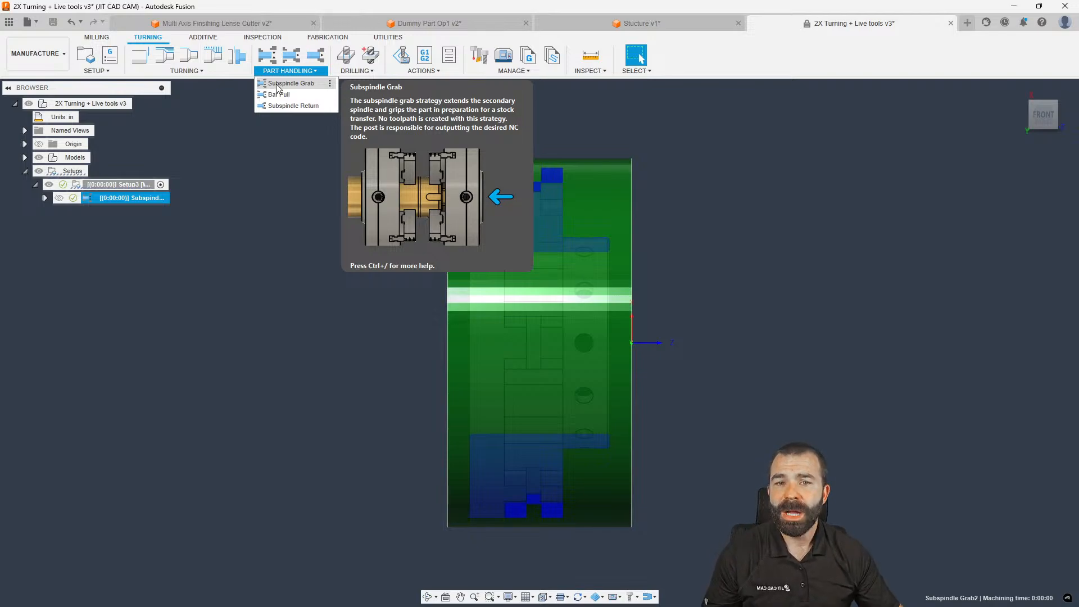
mouse_move(275, 97)
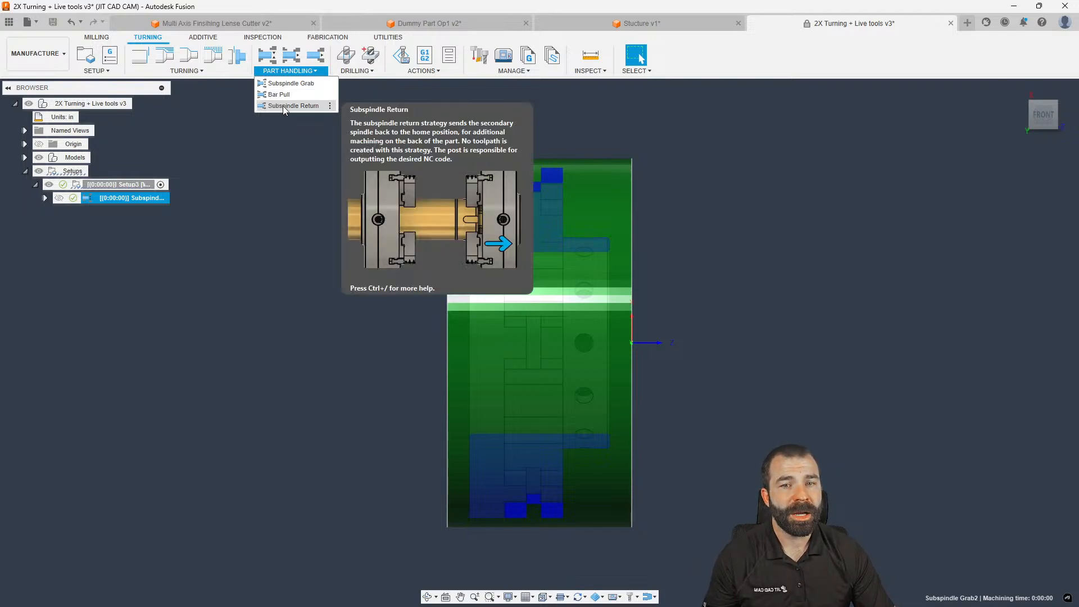
left_click(276, 141)
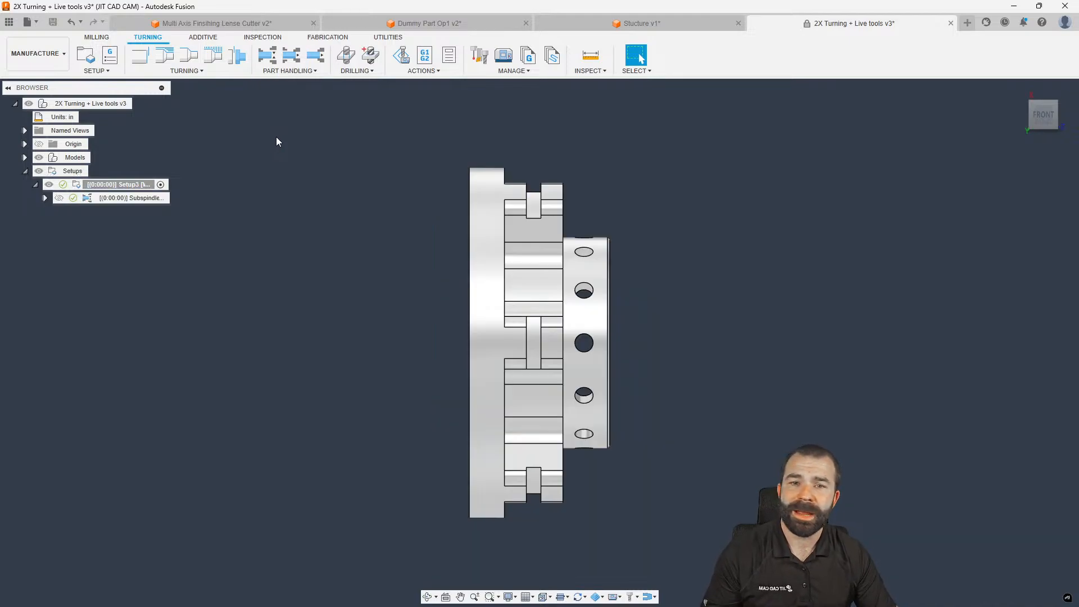
left_click(308, 70)
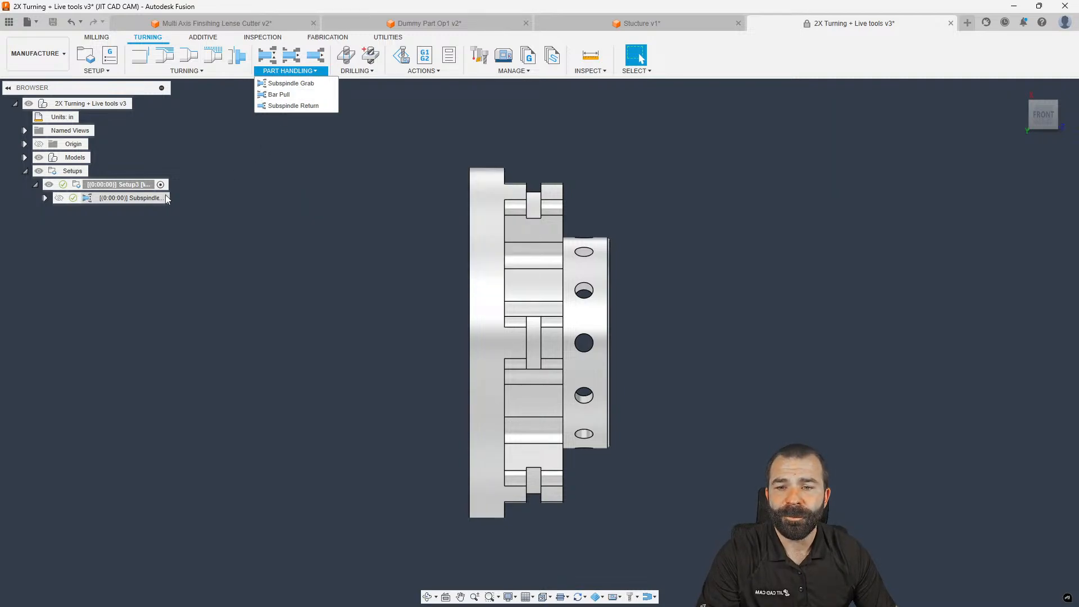
Create Subspindle Return1 with Return Plane Mode set to Machine position, then select it
left_click(299, 107)
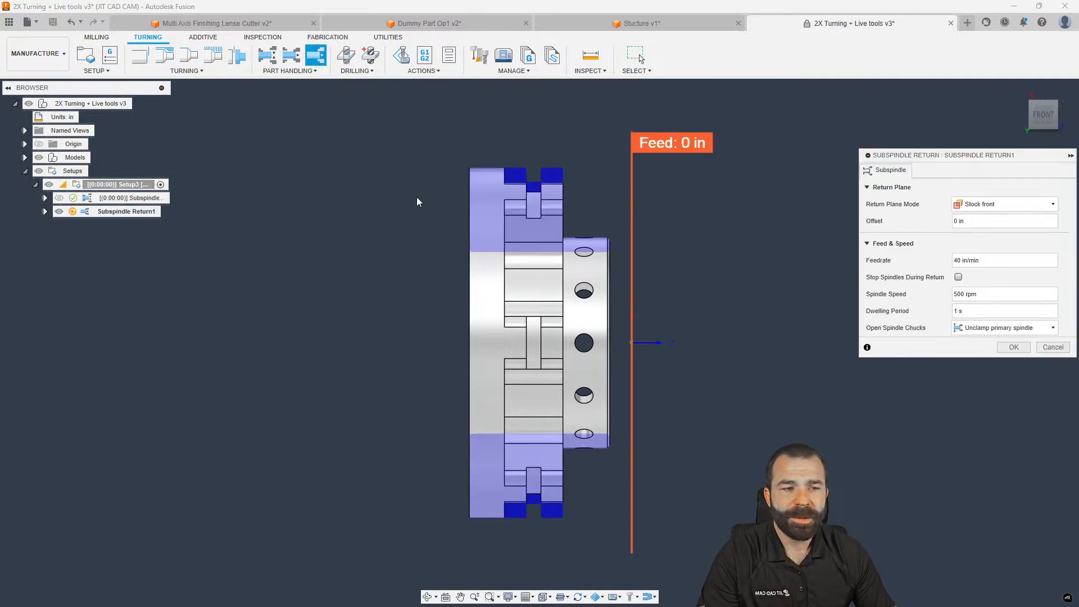
scroll(400, 204, "up", 3)
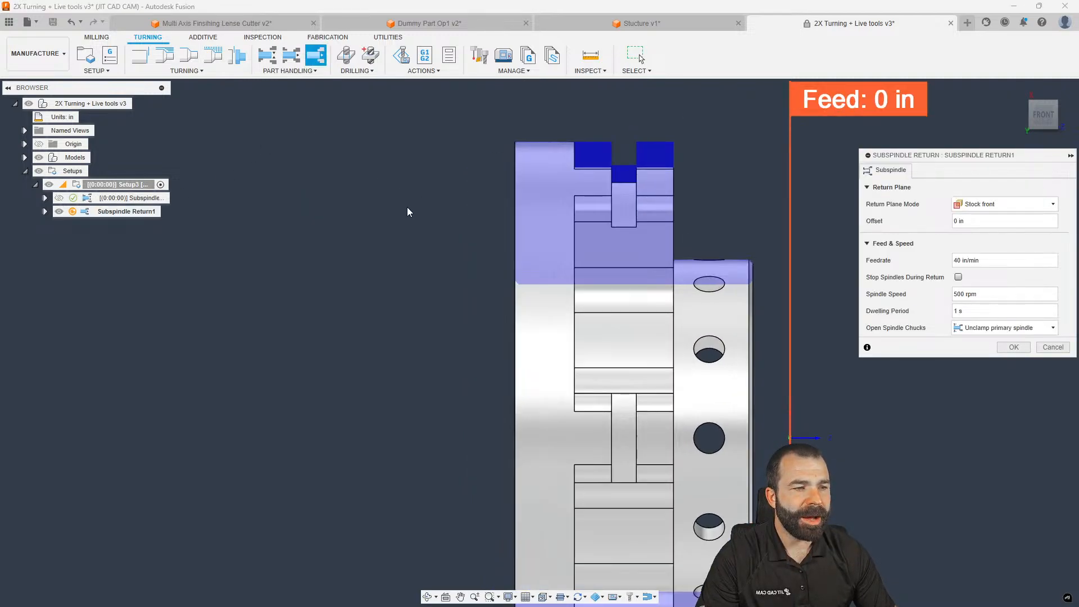
scroll(408, 207, "down", 3)
left_click(980, 204)
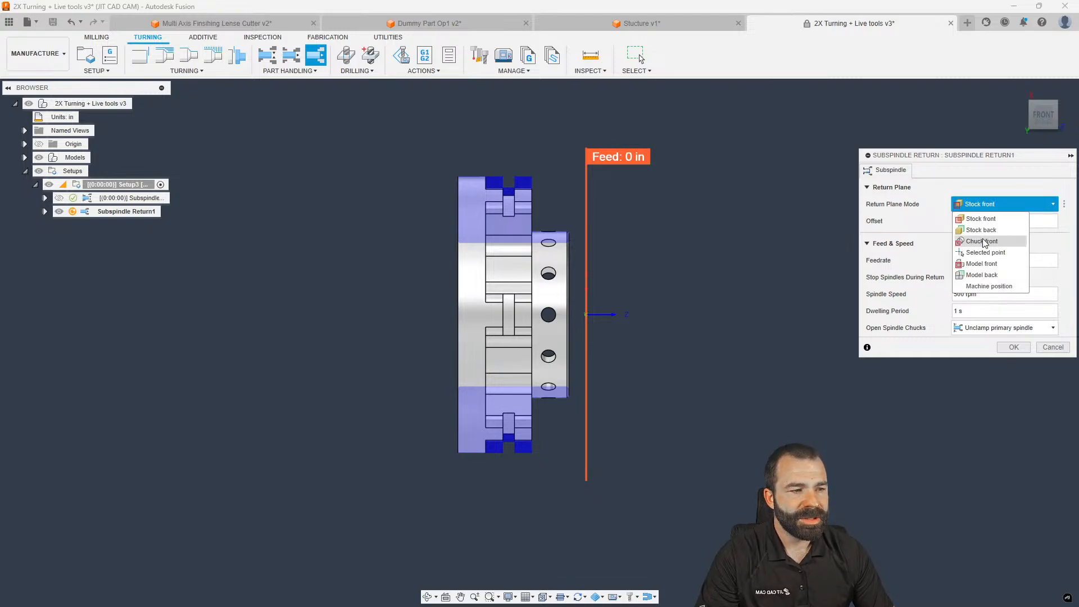
left_click(984, 288)
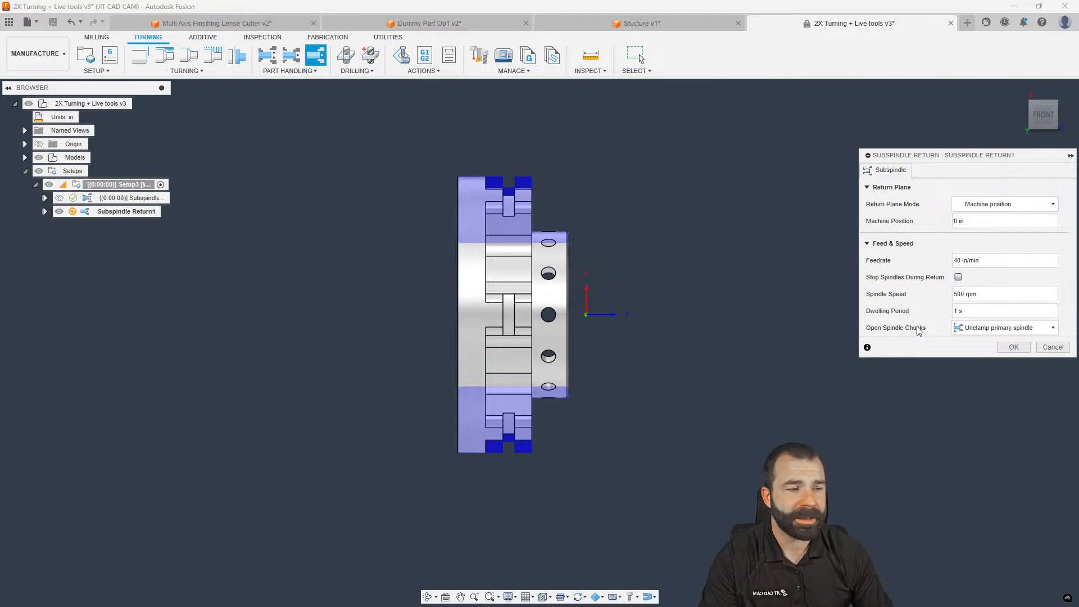
left_click(1013, 347)
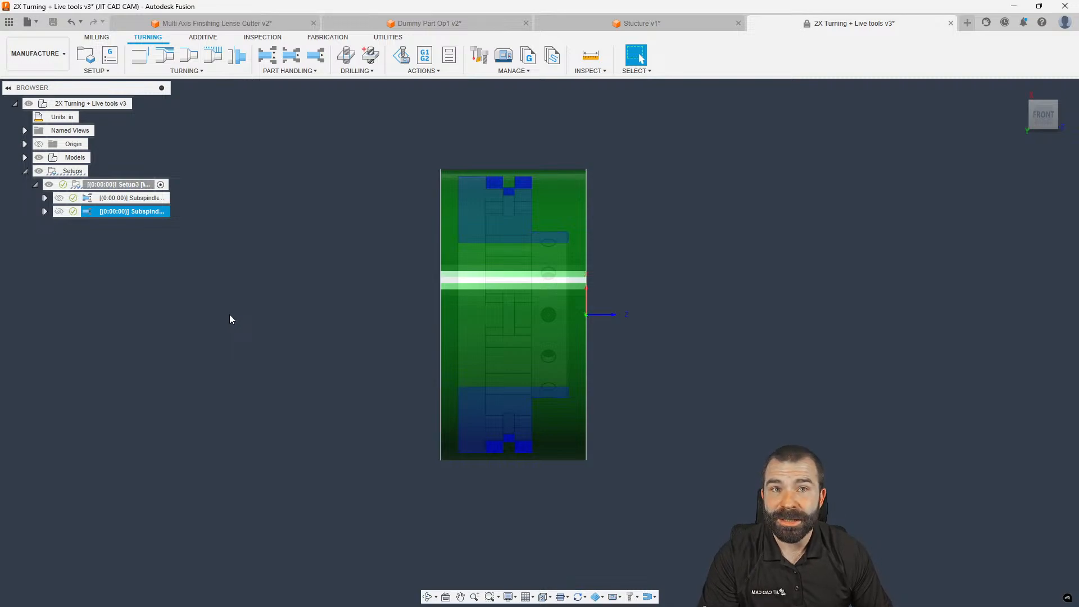
left_click_drag(127, 212, 141, 200)
left_click(130, 213)
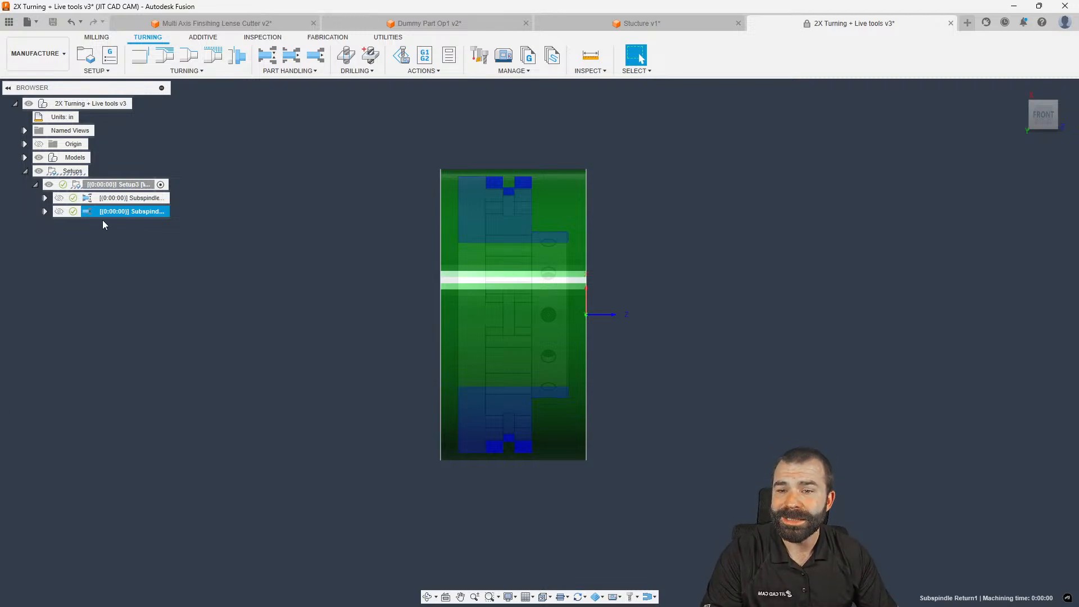
Review Subspindle Grab2 without changes, then begin a new Setup4 and open its spindle choices
double_click(89, 198)
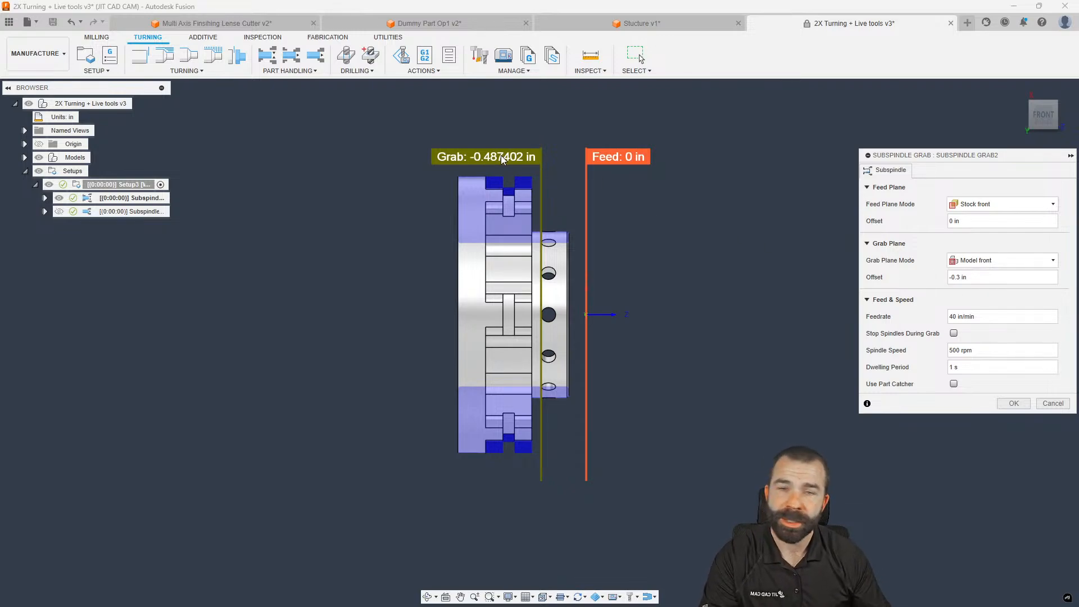
left_click(1014, 403)
left_click(210, 219)
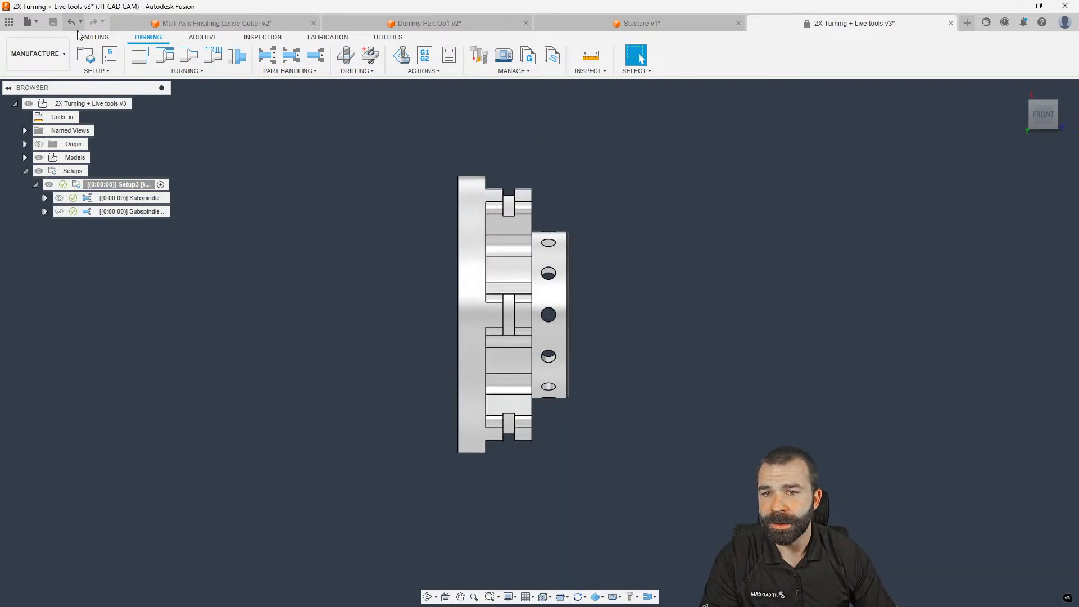
left_click(86, 54)
left_click(964, 268)
Put Setup4 on the secondary spindle, flip its Z axis, and set the origin to a front-edge point
left_click(972, 294)
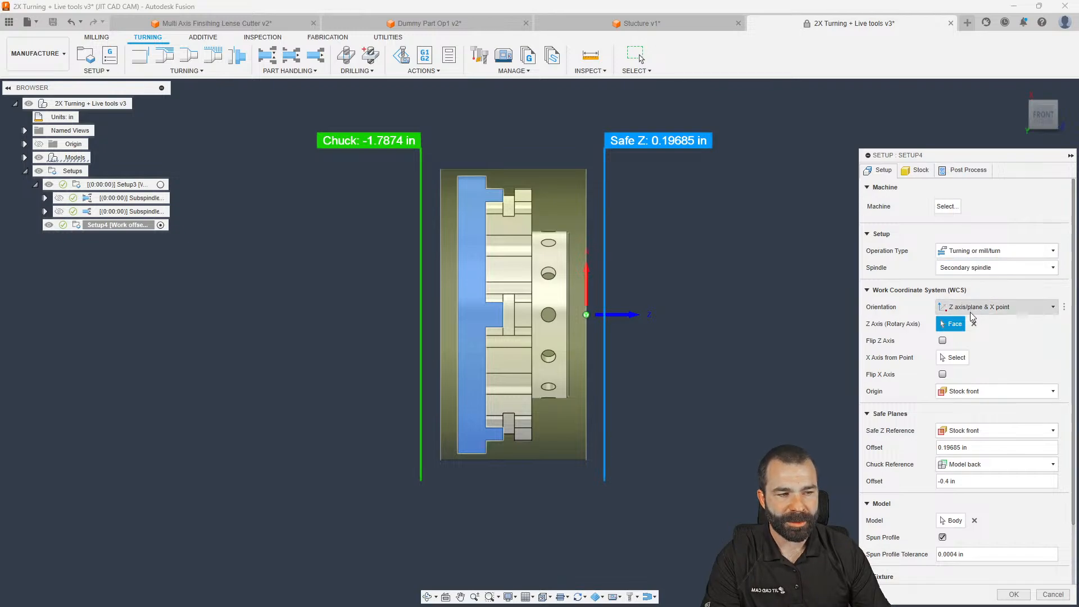
left_click(1014, 594)
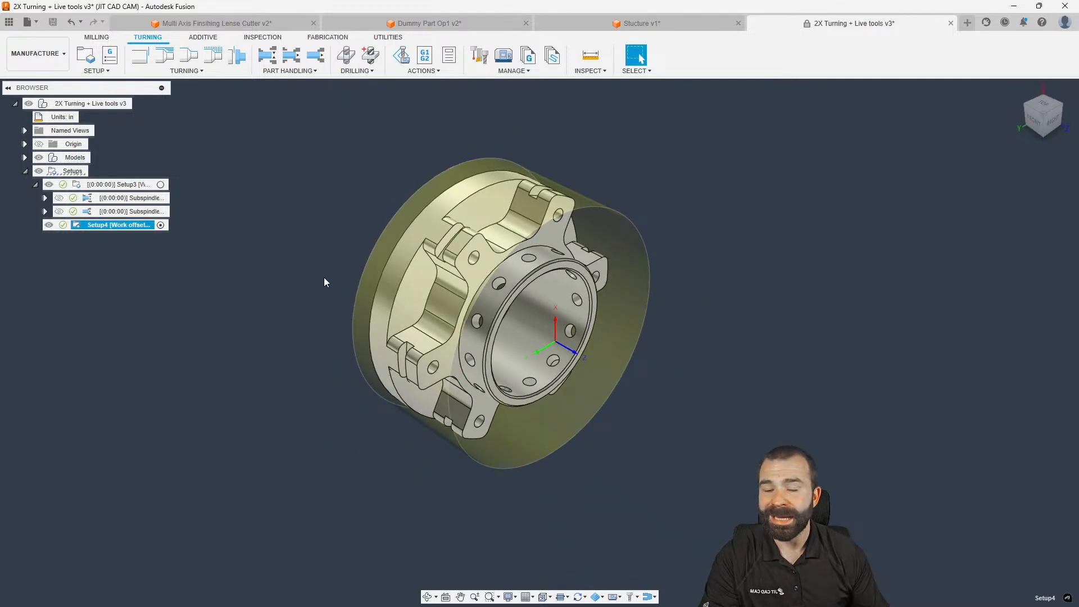
double_click(79, 225)
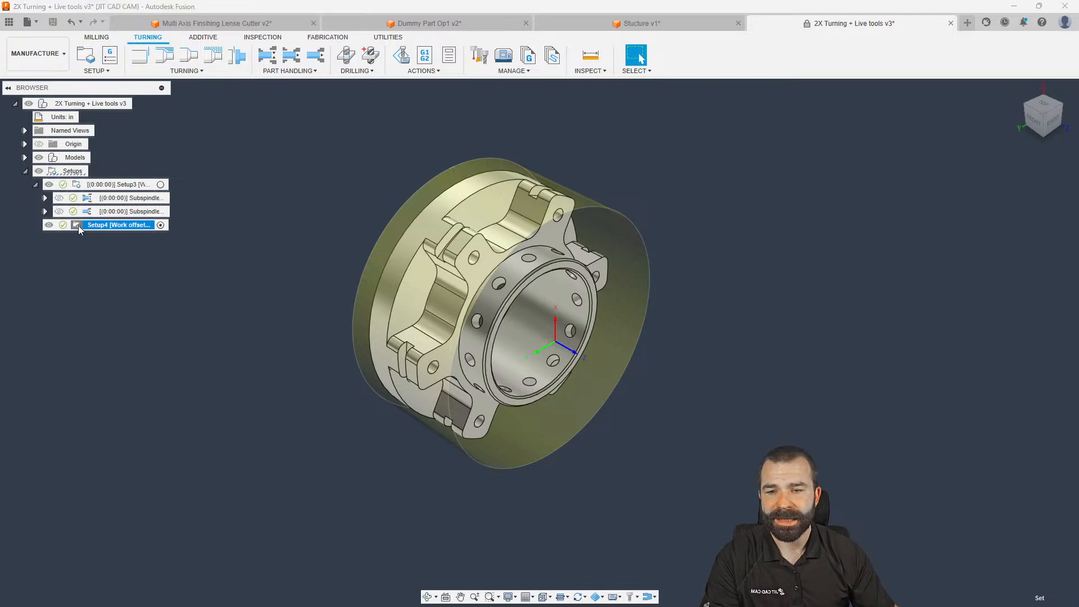
left_click(943, 340)
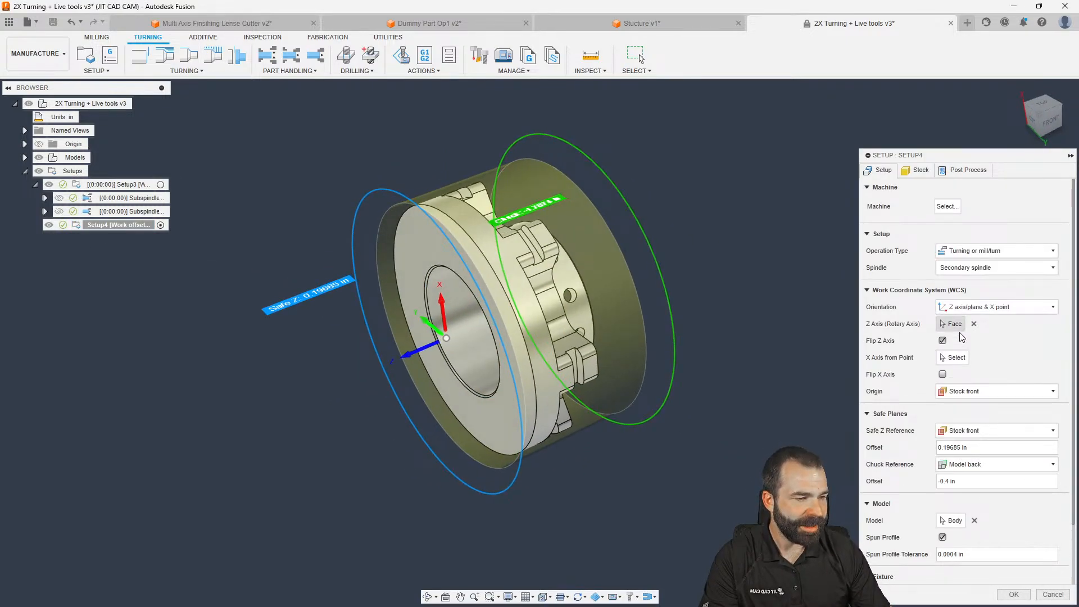
left_click(968, 392)
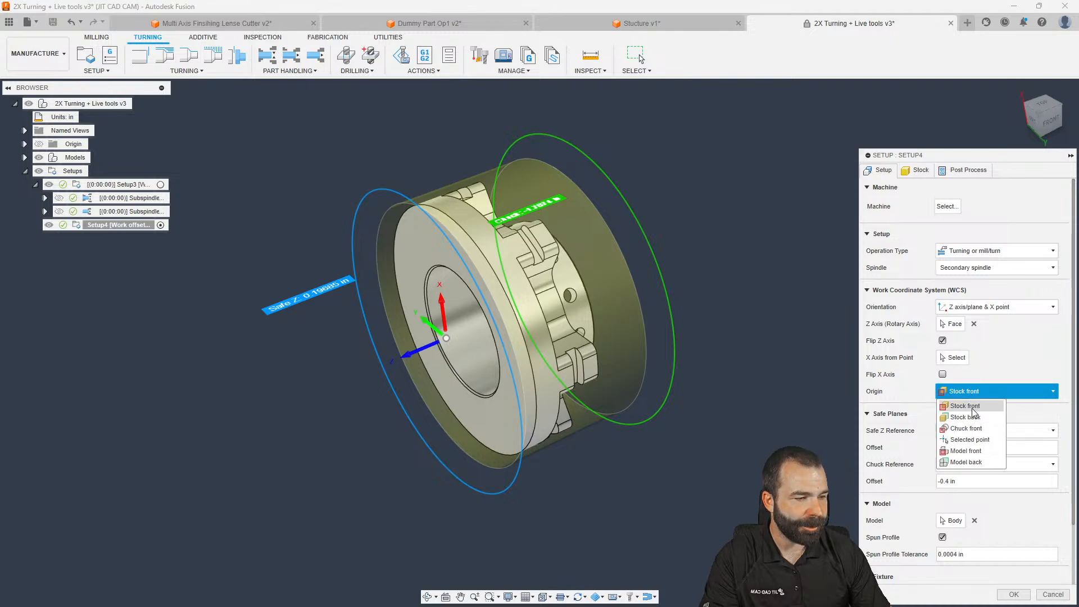
left_click(972, 441)
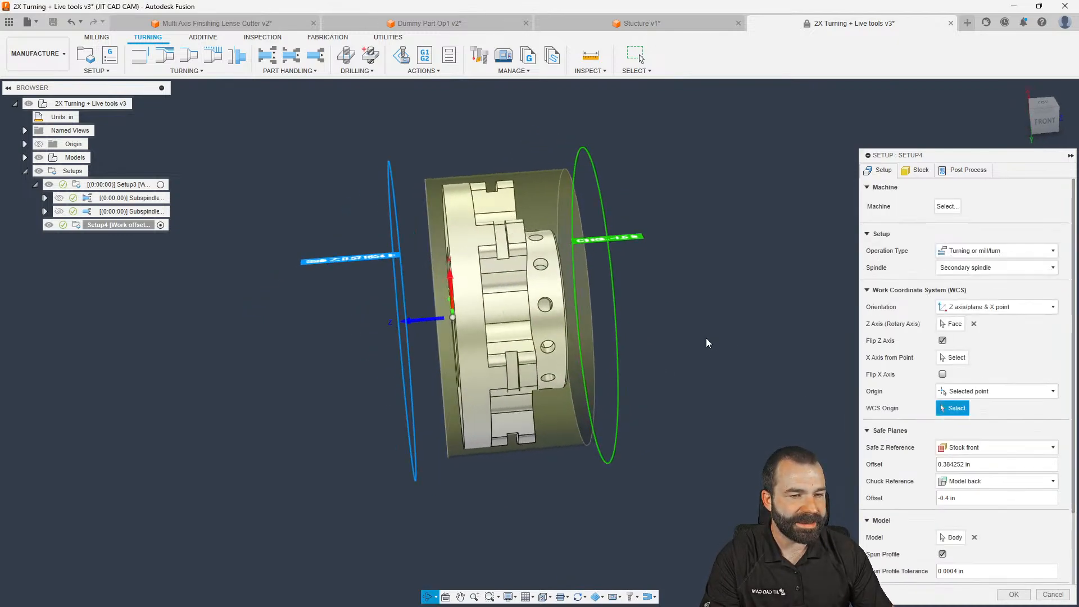
left_click(555, 280)
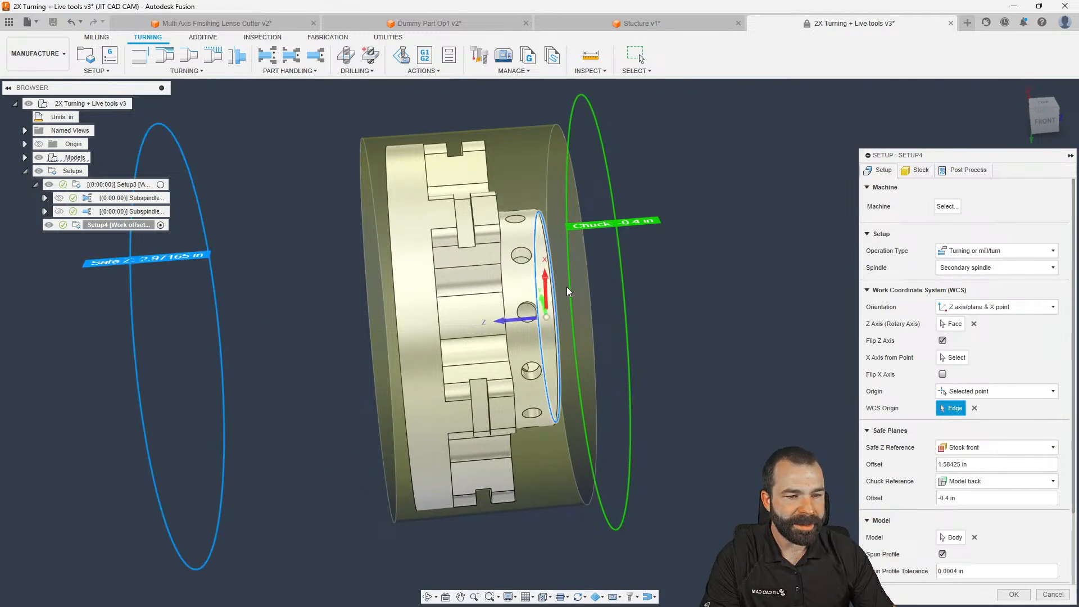
left_click(1014, 595)
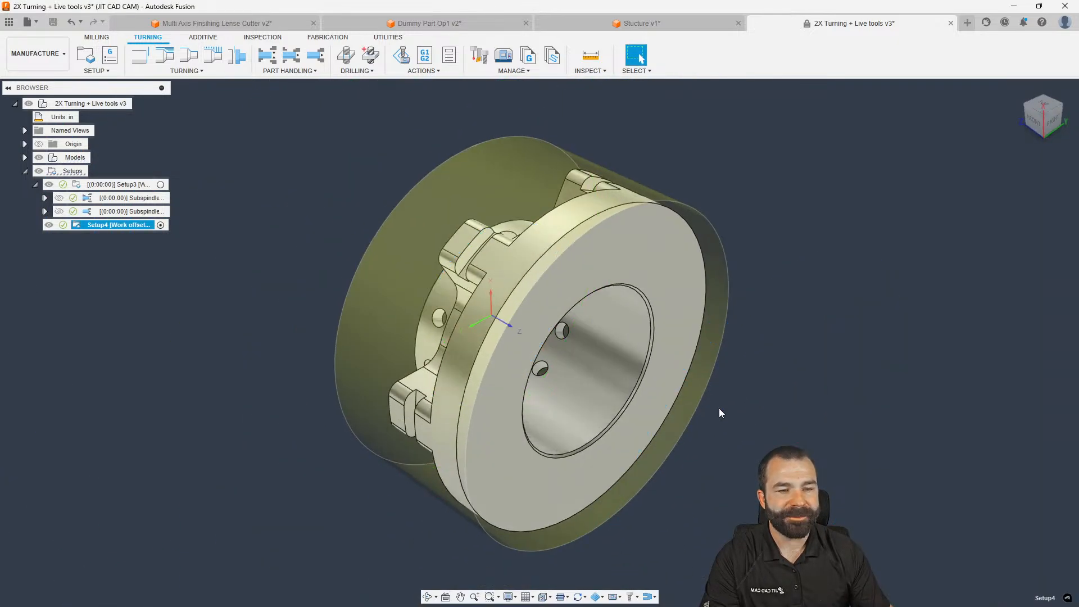
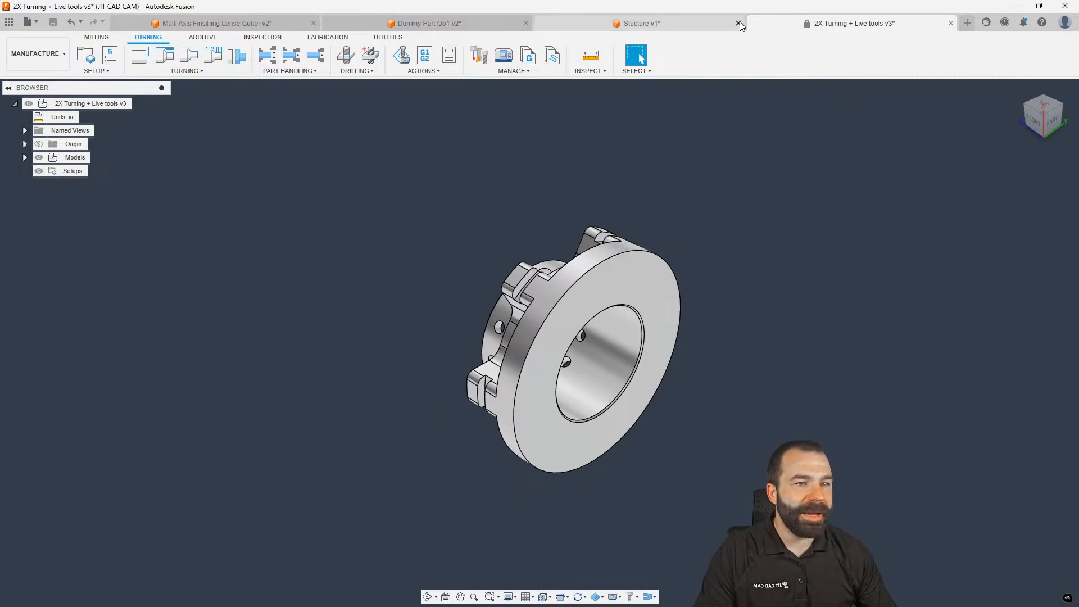
Close 2X Turning + Live tools, Stucture v1, Dummy Part Op1 v2 and Multi Axis Finishing Lense Cutter without saving
left_click(950, 23)
left_click(579, 316)
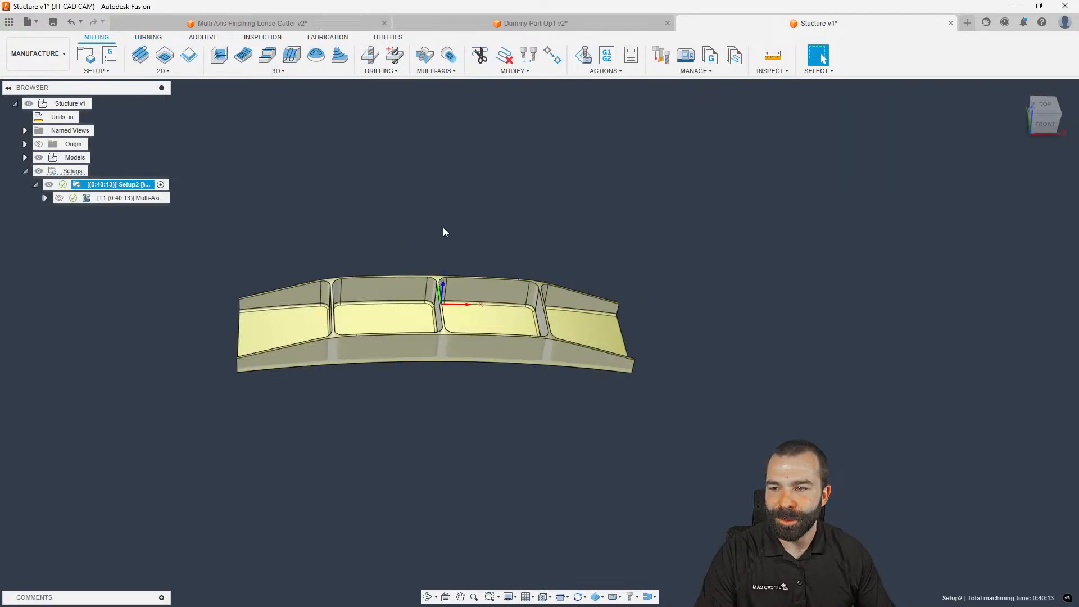
left_click(951, 23)
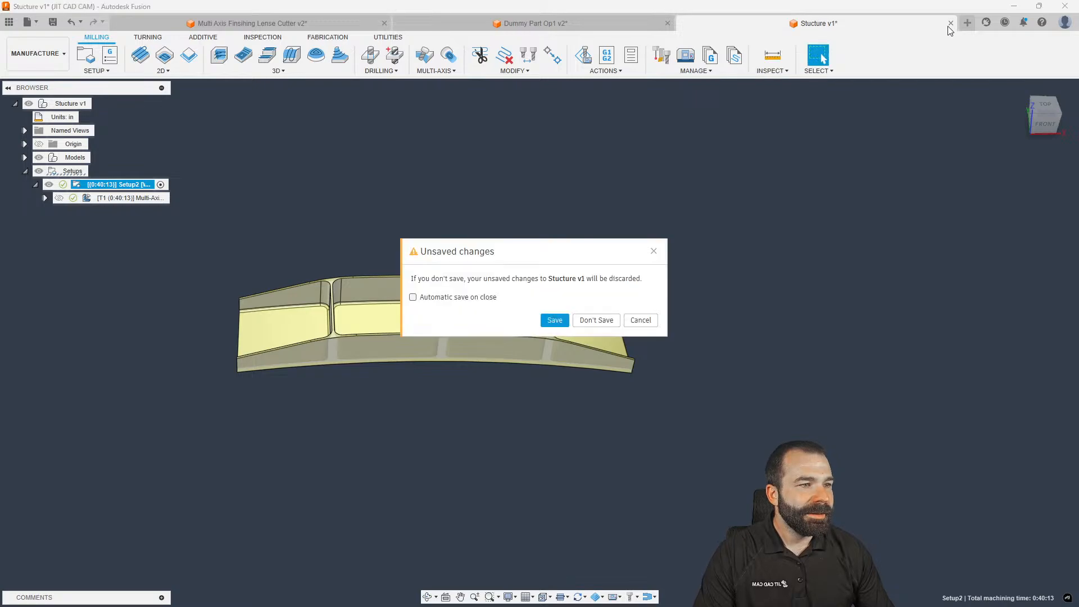
left_click(605, 319)
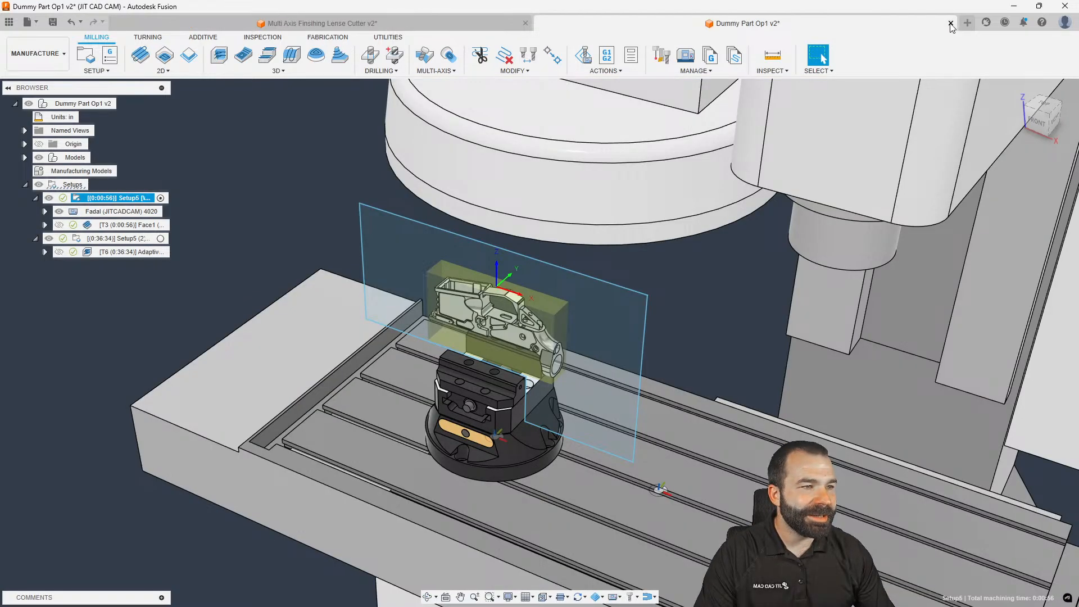
left_click(950, 23)
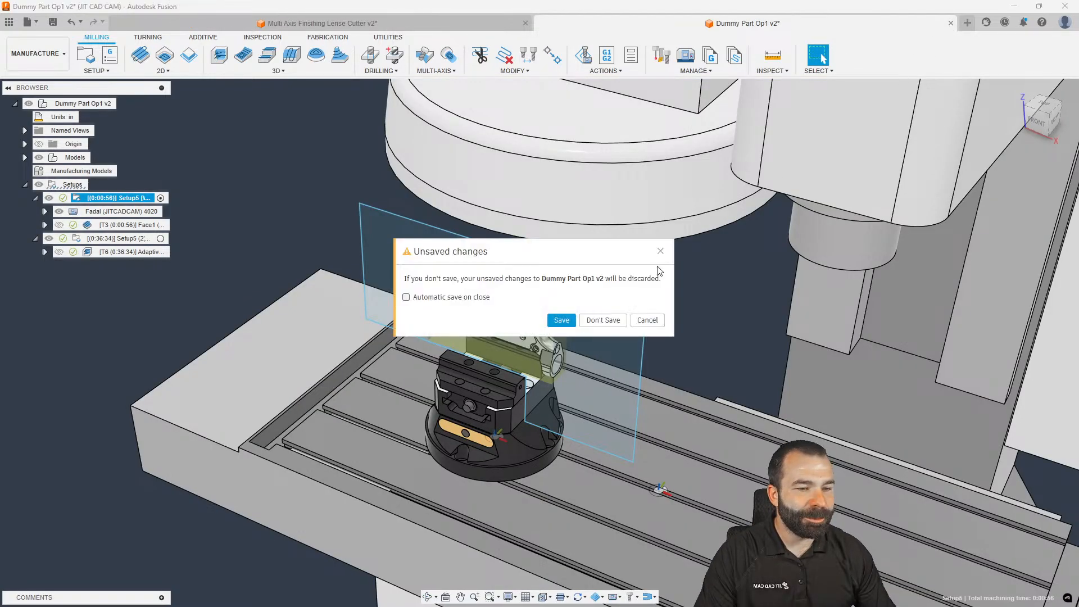
left_click(604, 321)
left_click(951, 23)
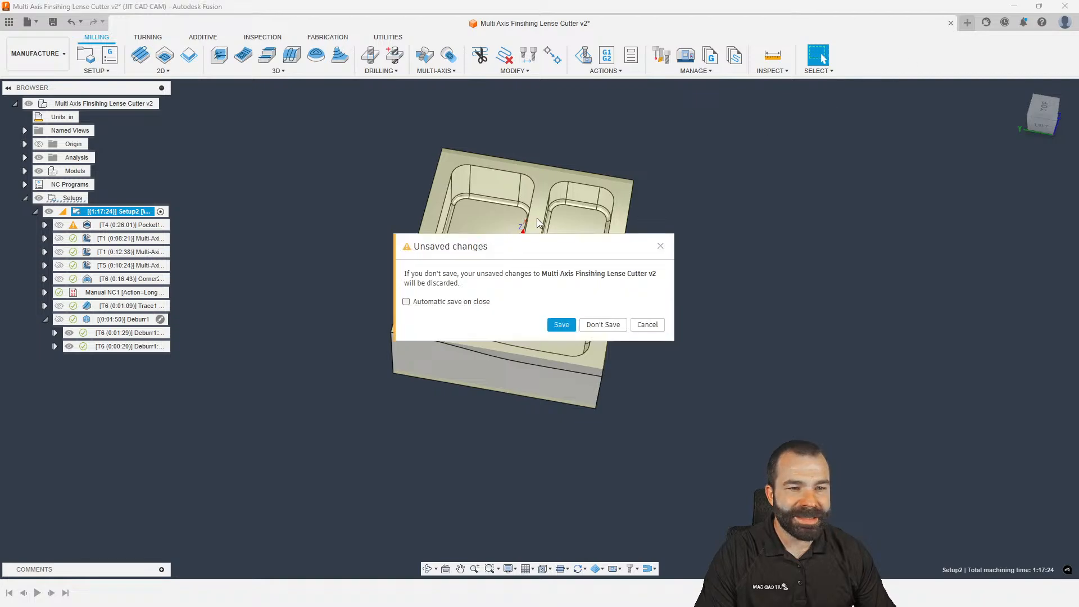
left_click(603, 319)
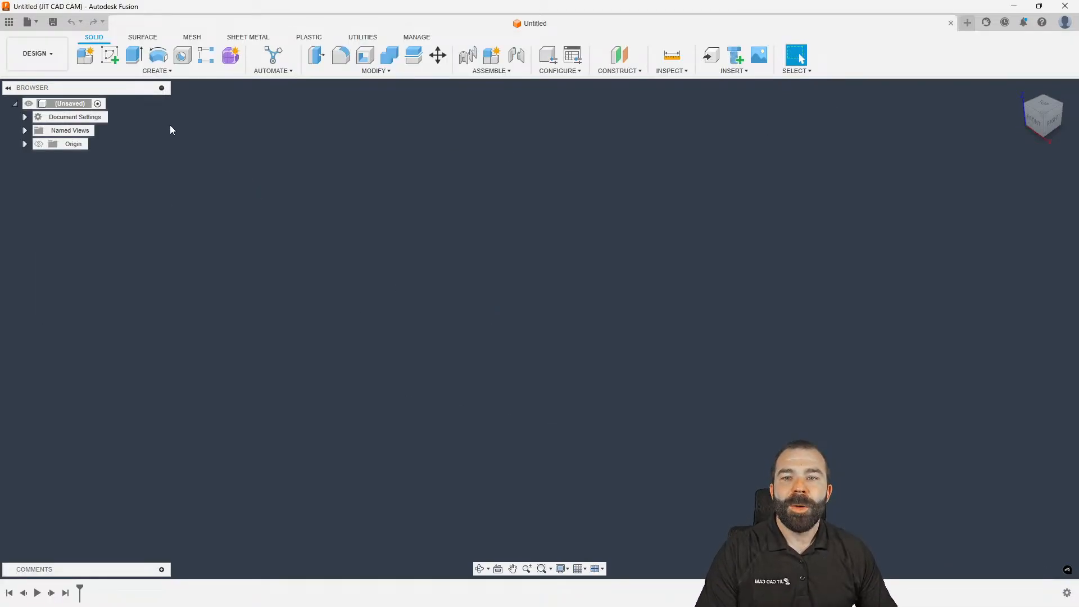
Start a sketch on the front plane and draw a vertical line up from the origin
left_click(110, 55)
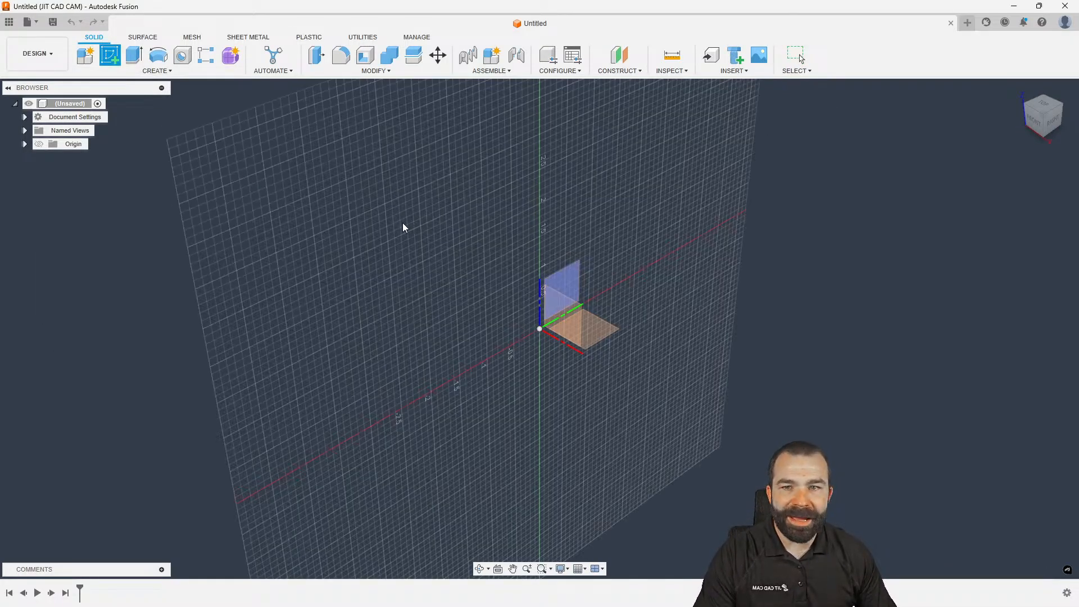
left_click(394, 263)
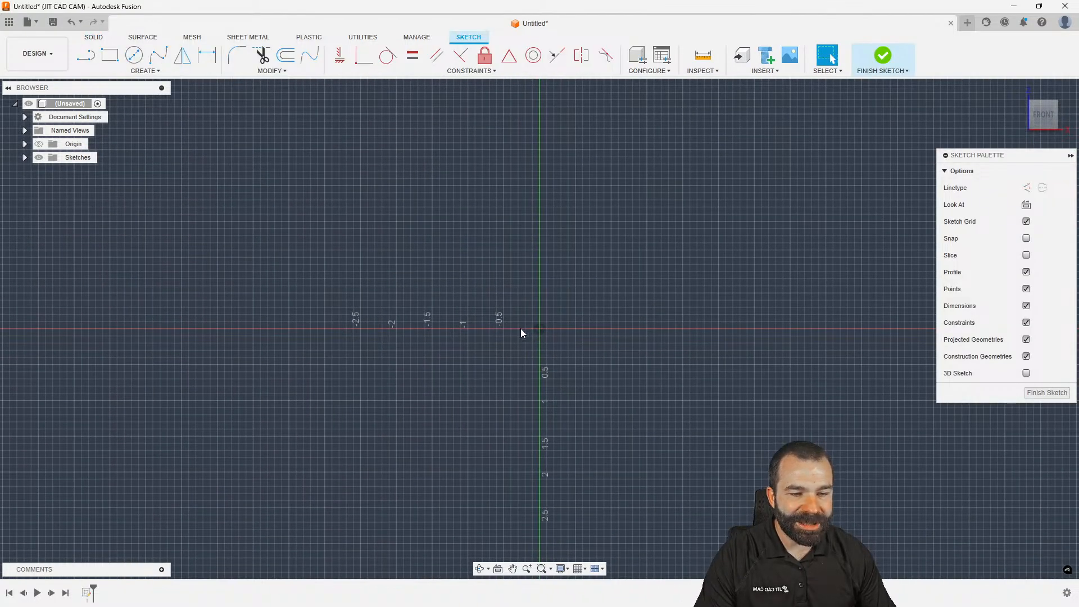
key("l")
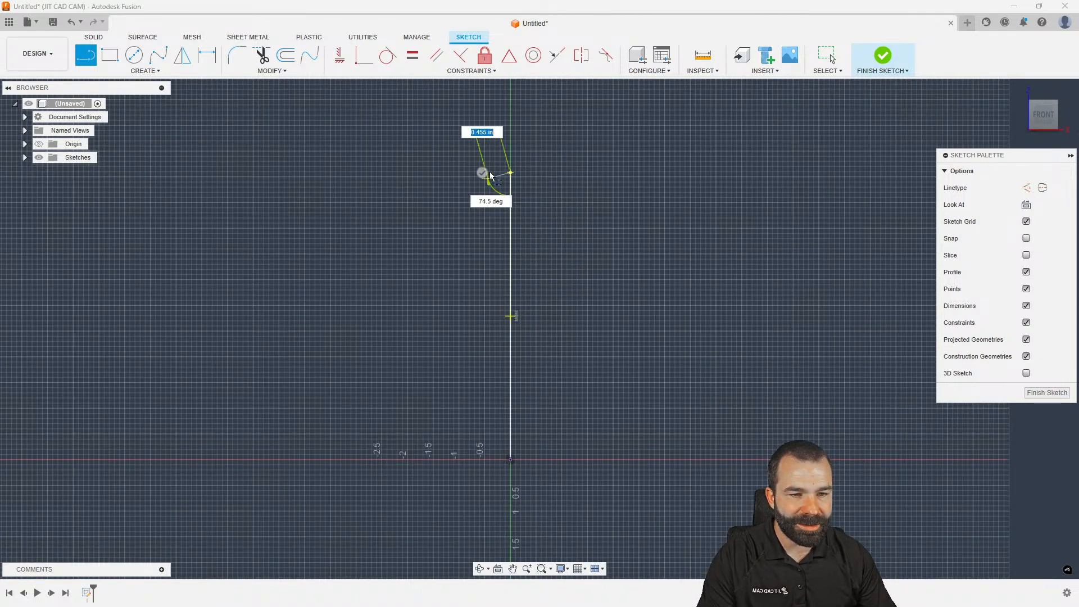
left_click(510, 172)
key("Escape")
Draw a circle centred on the vertical line and dimension it to diameter 2
key("c")
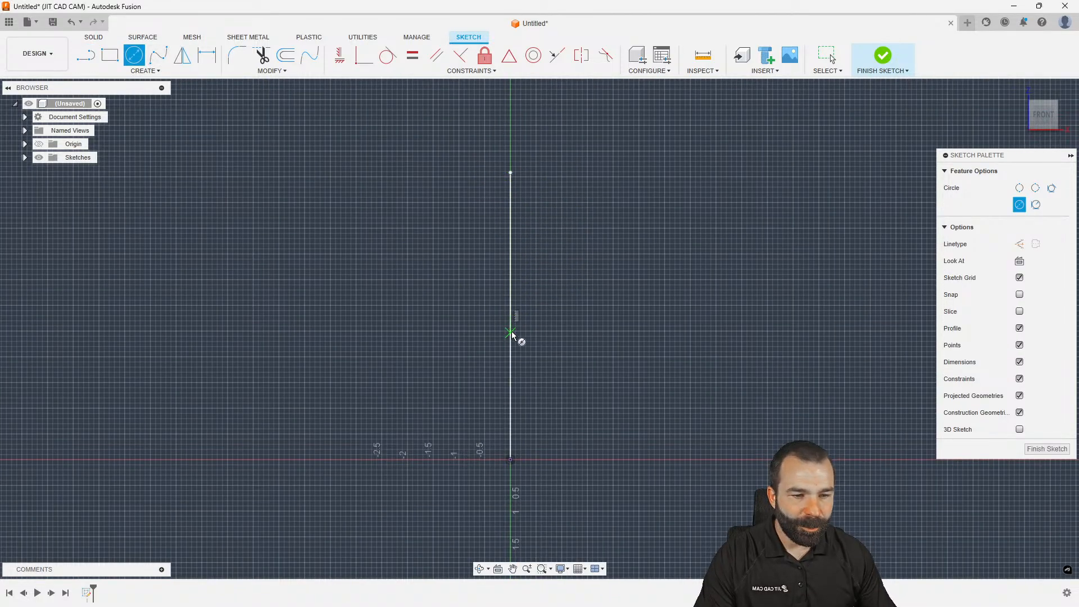
left_click(510, 316)
left_click(511, 218)
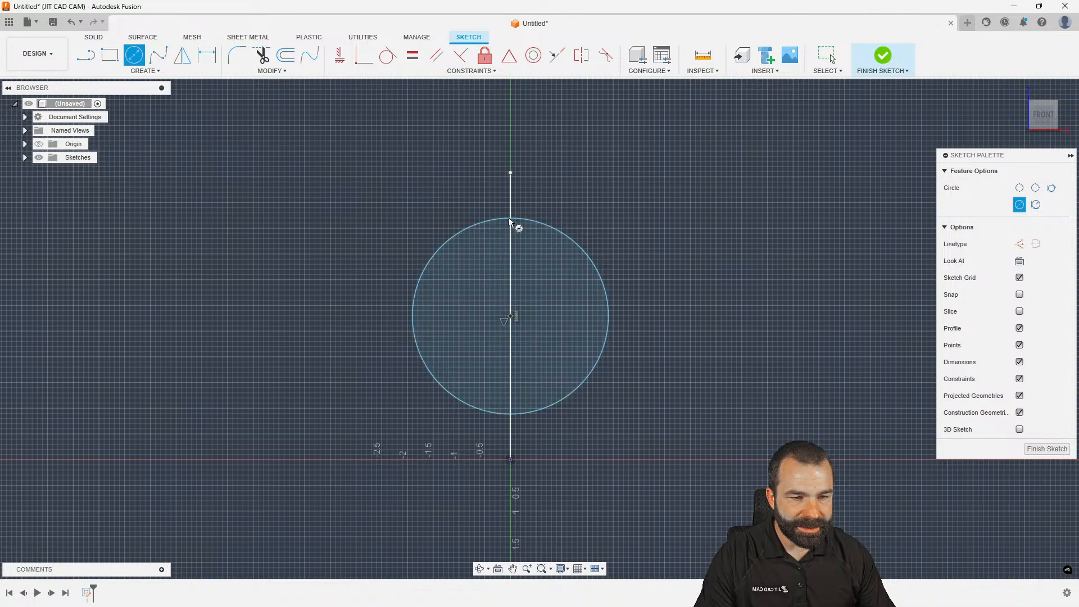
key("d")
left_click(590, 255)
left_click(674, 238)
type("2")
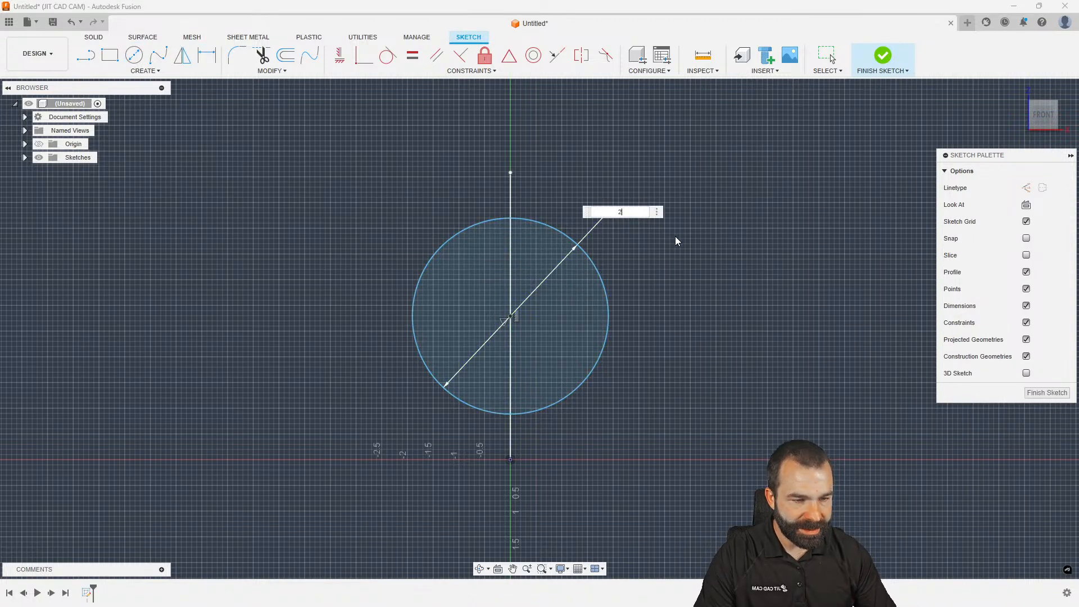
key("Return")
Add a small circle to the right and level its centre horizontally with the large circle's
left_click(134, 54)
scroll(619, 321, "up", 4)
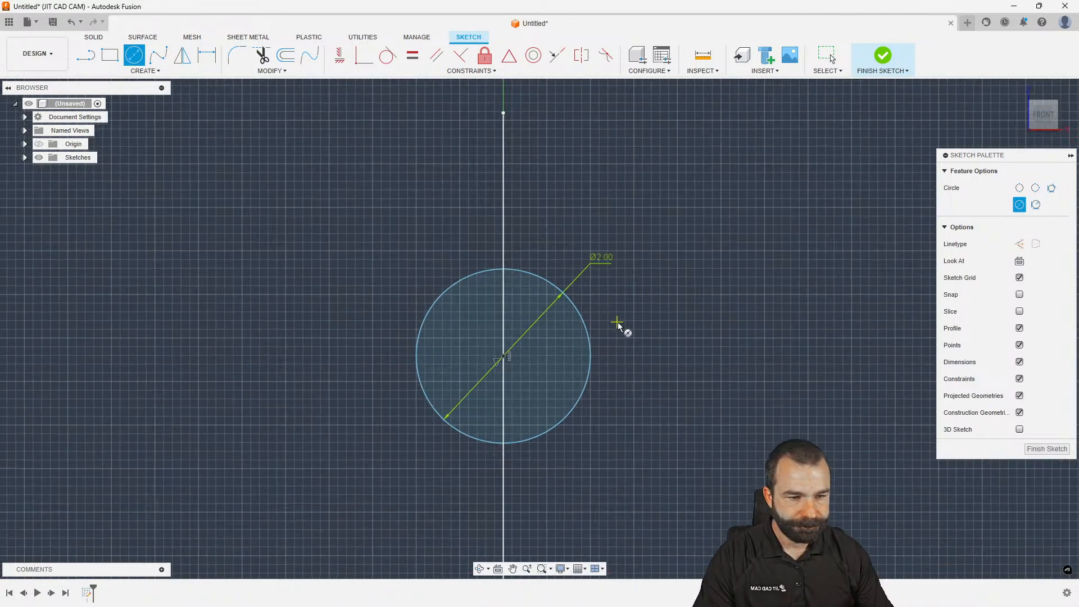
left_click(620, 356)
left_click(595, 353)
key("Escape")
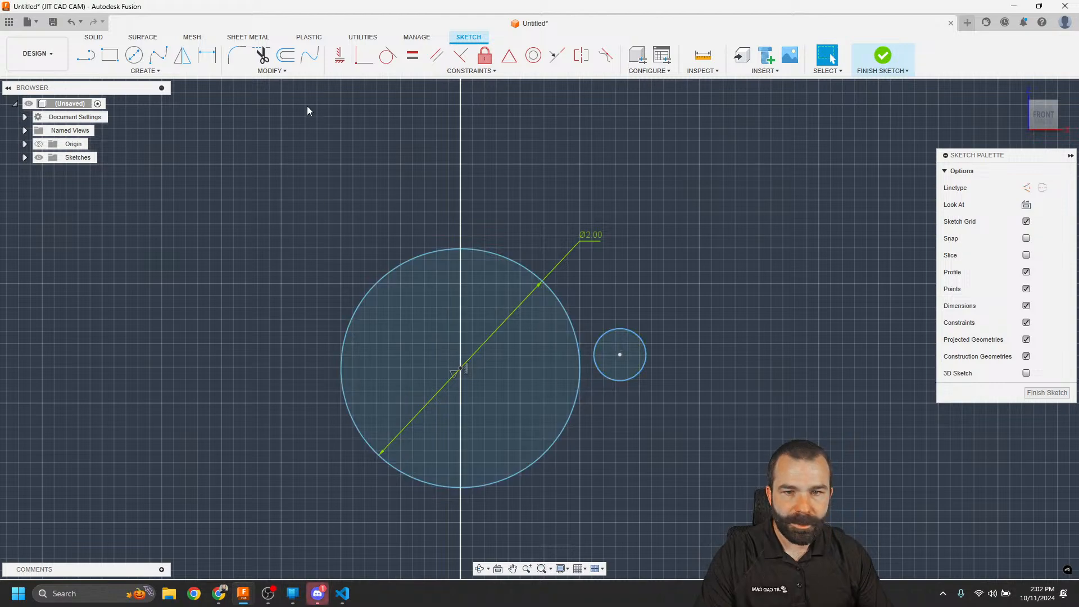
left_click(341, 55)
left_click(460, 368)
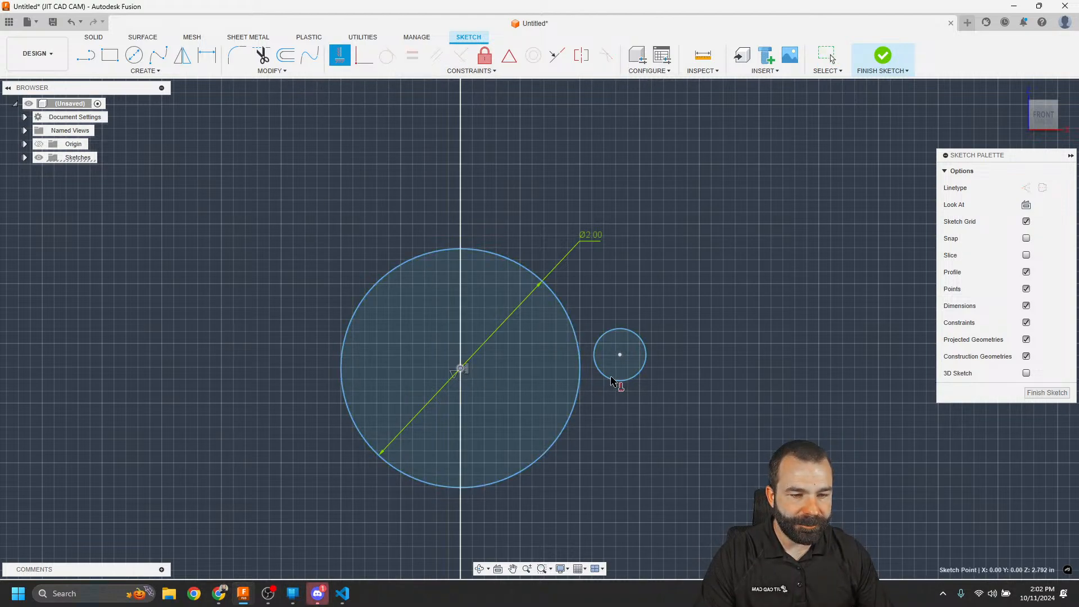
left_click(619, 355)
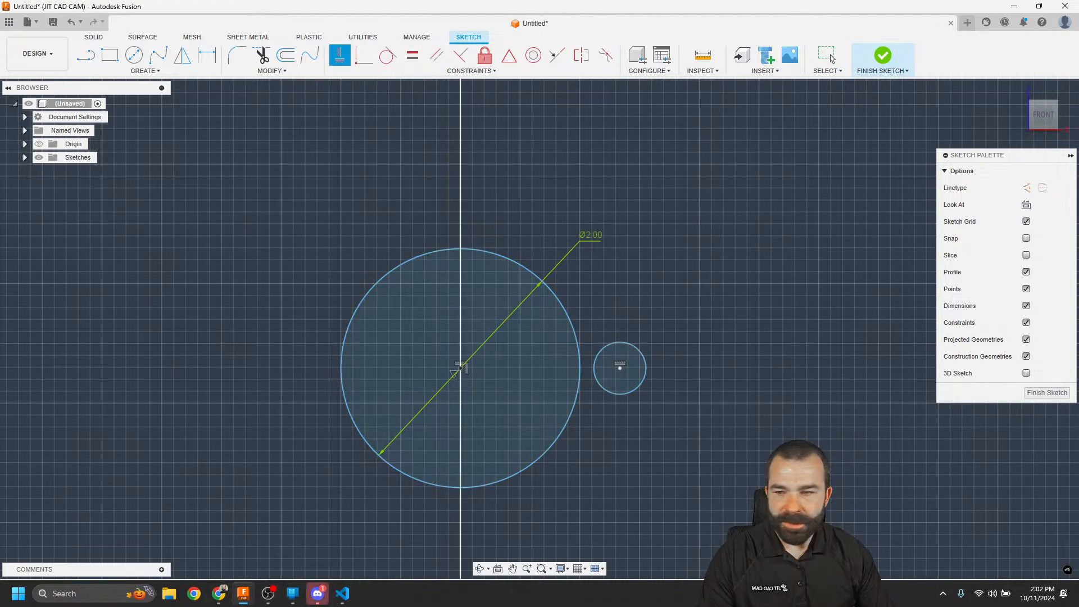
key("Escape")
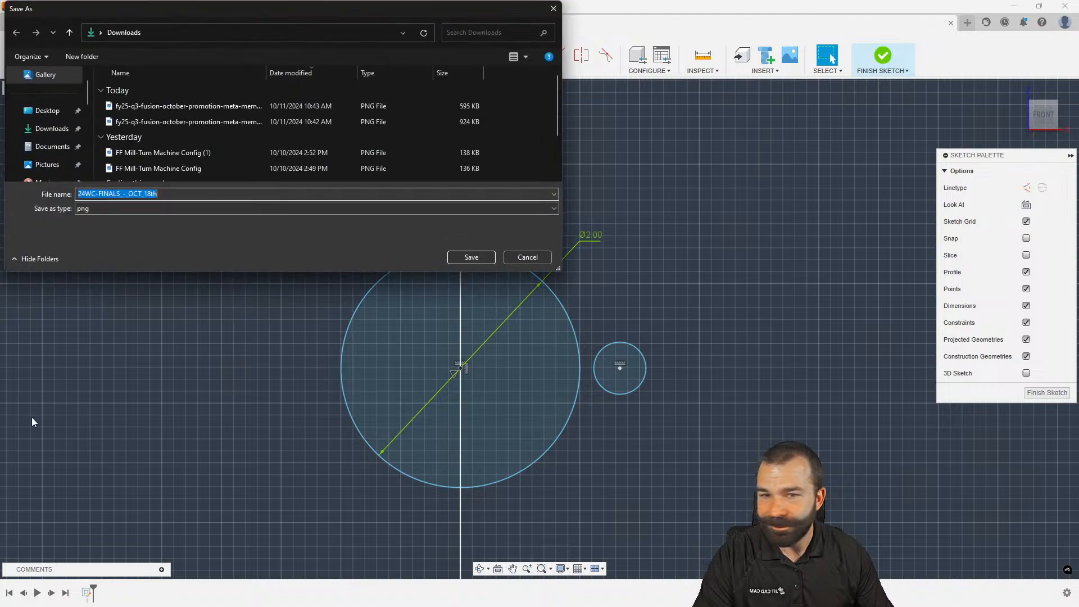
Save the poster PNG to Downloads, then open File Explorer and move it to the left
left_click(471, 257)
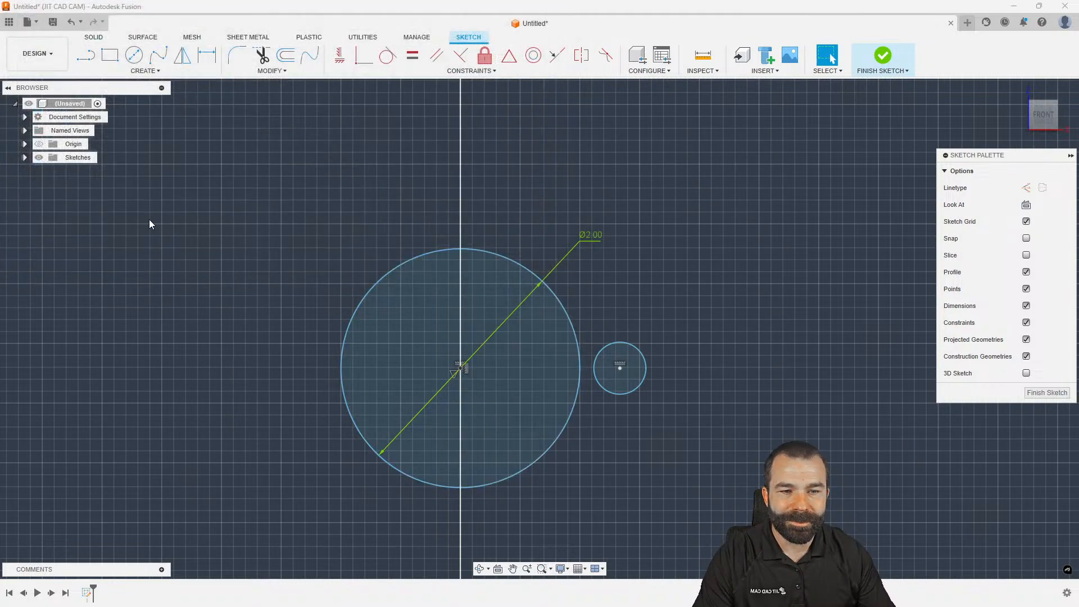
left_click(185, 594)
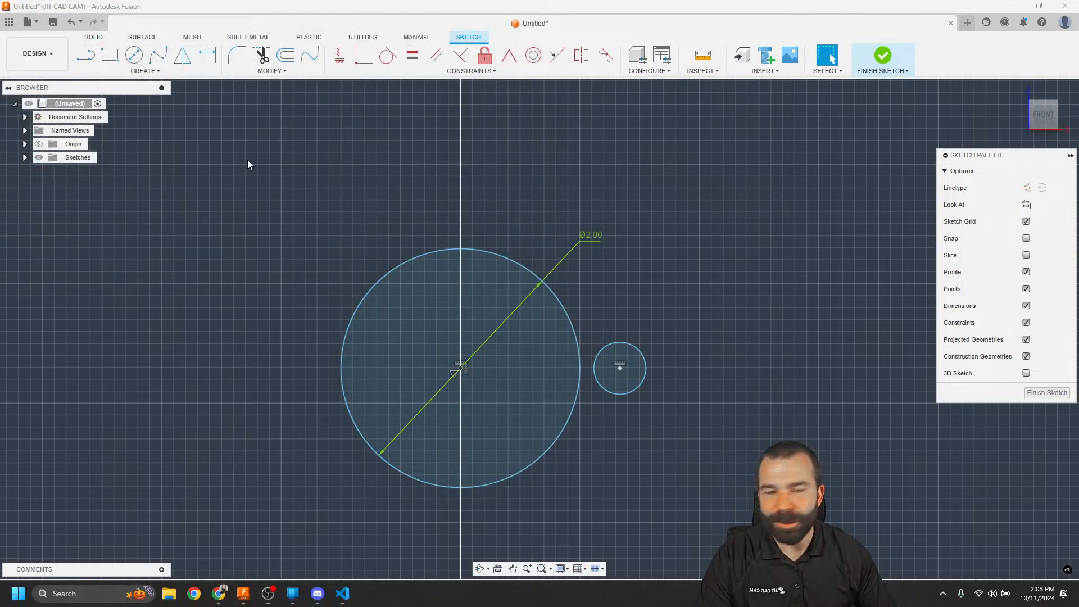
left_click_drag(431, 134, 0, 212)
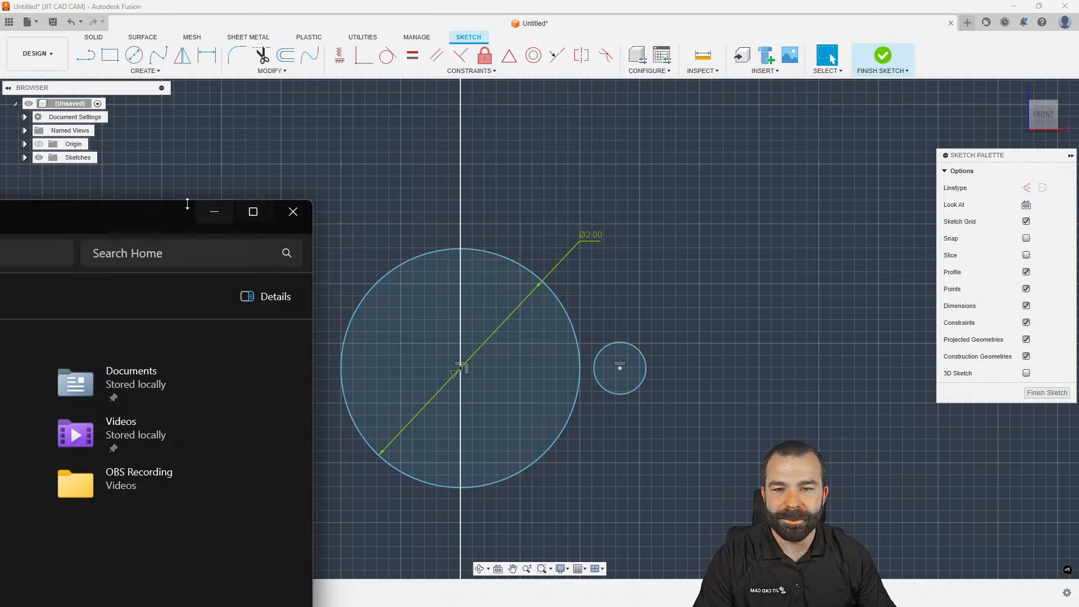
View the 24WC-FINALS_-_OCT_18th poster in Photos, resizing the viewer, then close it
left_click(214, 212)
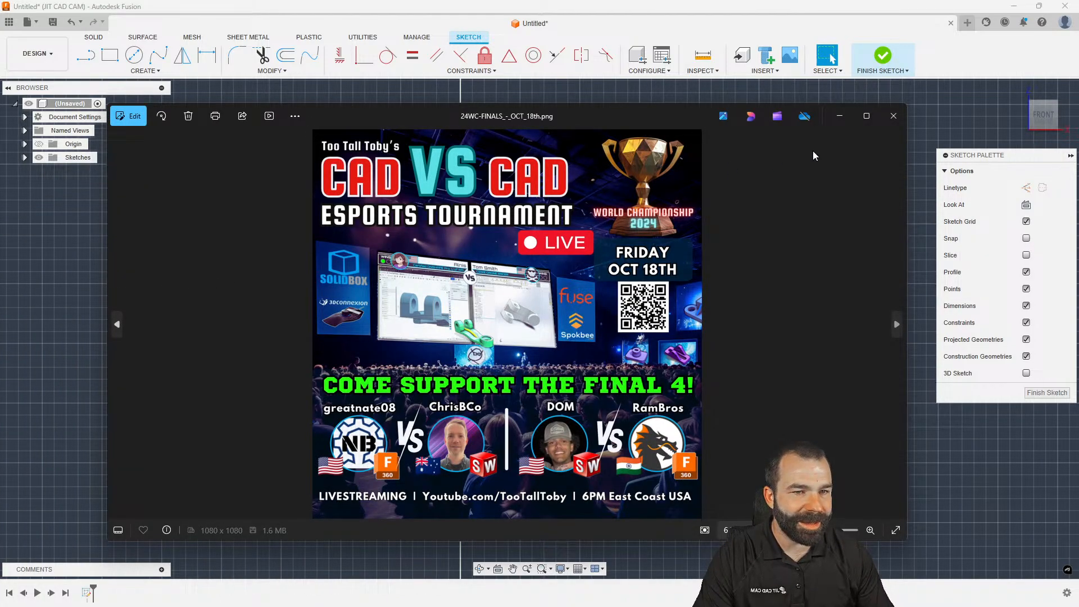
left_click(866, 116)
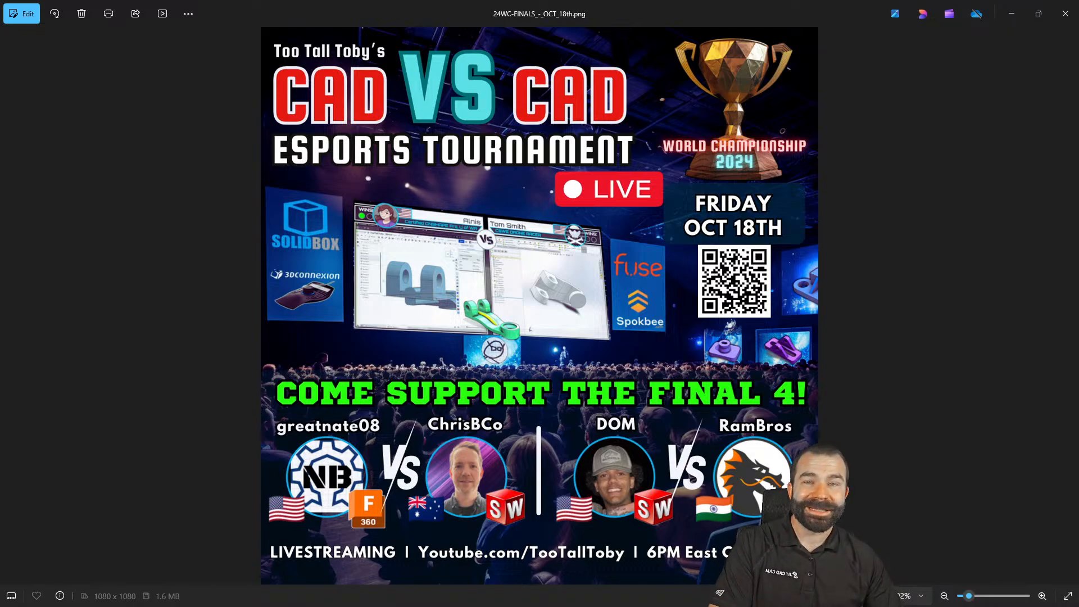
left_click_drag(327, 11, 214, 42)
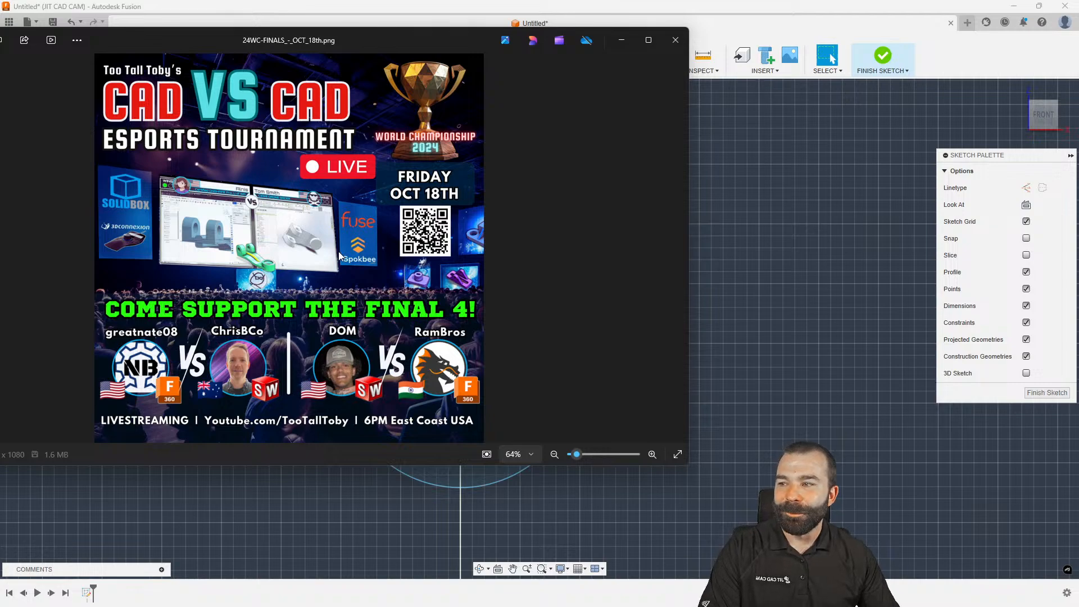
left_click_drag(690, 174, 399, 185)
left_click_drag(130, 46, 239, 49)
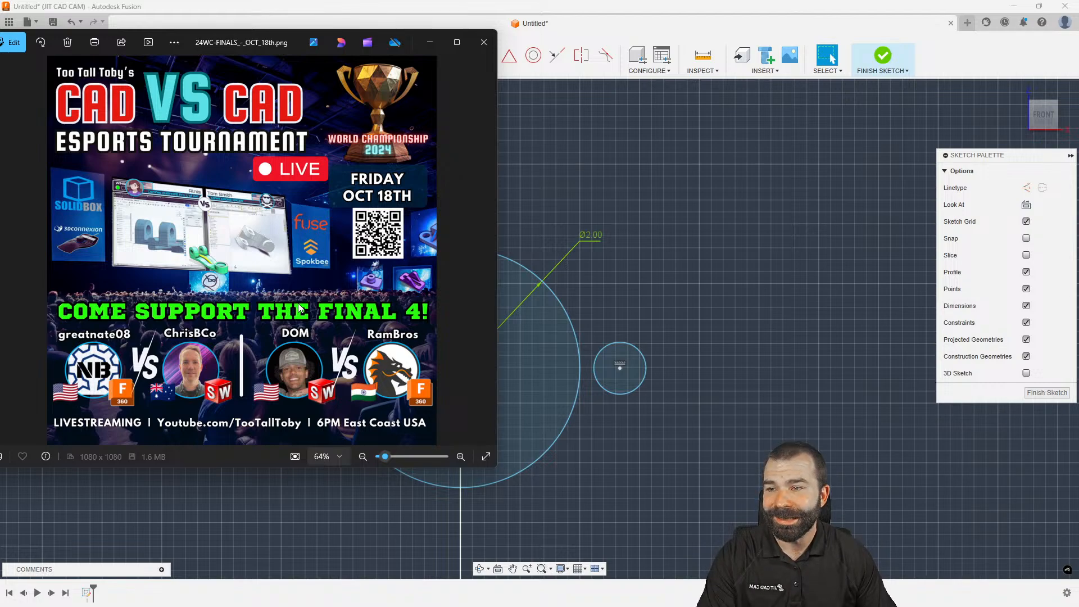
left_click(484, 50)
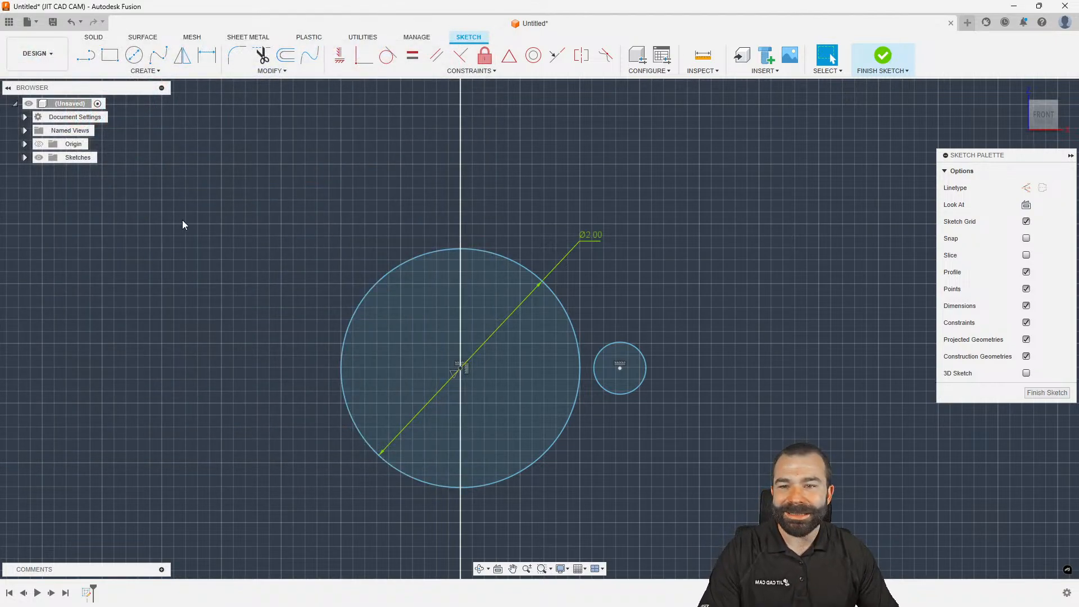
Make the small circle tangent to the large circle
left_click(388, 55)
left_click(583, 354)
left_click(606, 353)
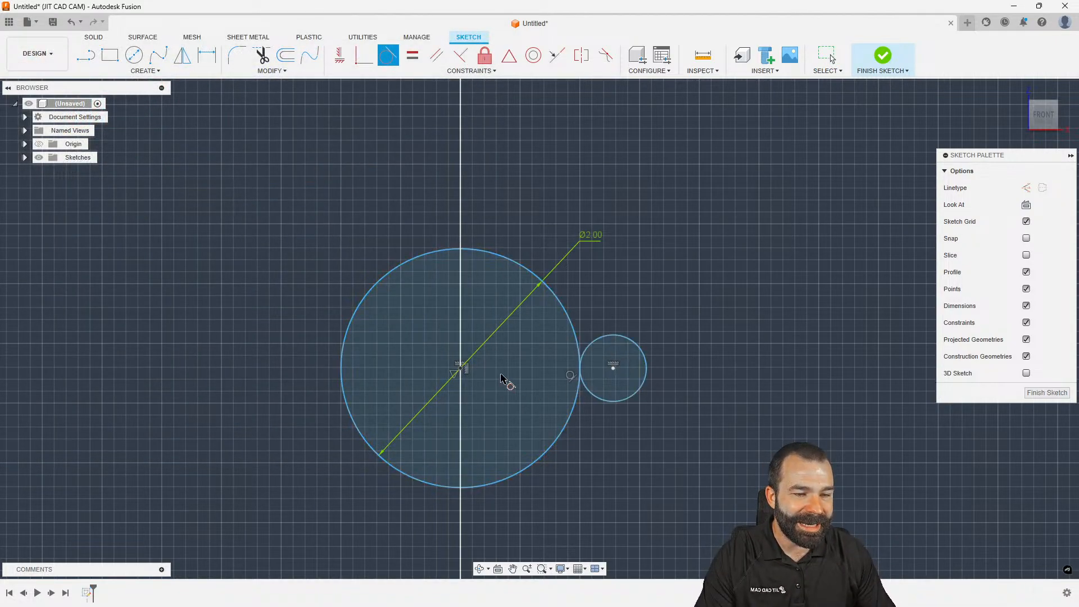
left_click(340, 55)
key("Escape")
scroll(479, 206, "down", 3)
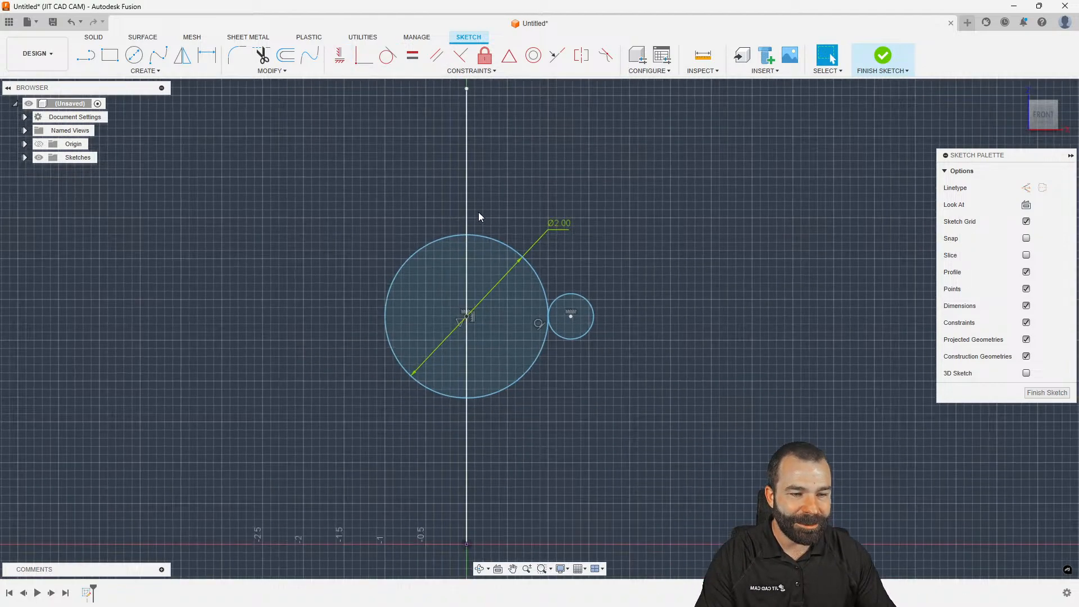
Draw a rectangle from the large circle's centre with its right edge tangent to the small circle
left_click(109, 55)
left_click(466, 316)
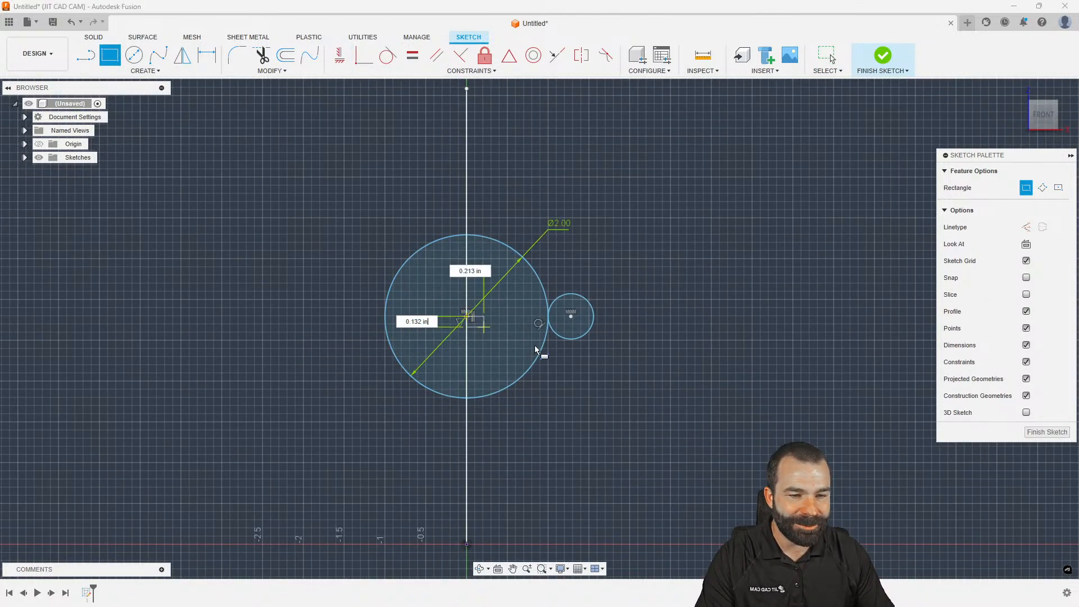
left_click(624, 488)
key("Escape")
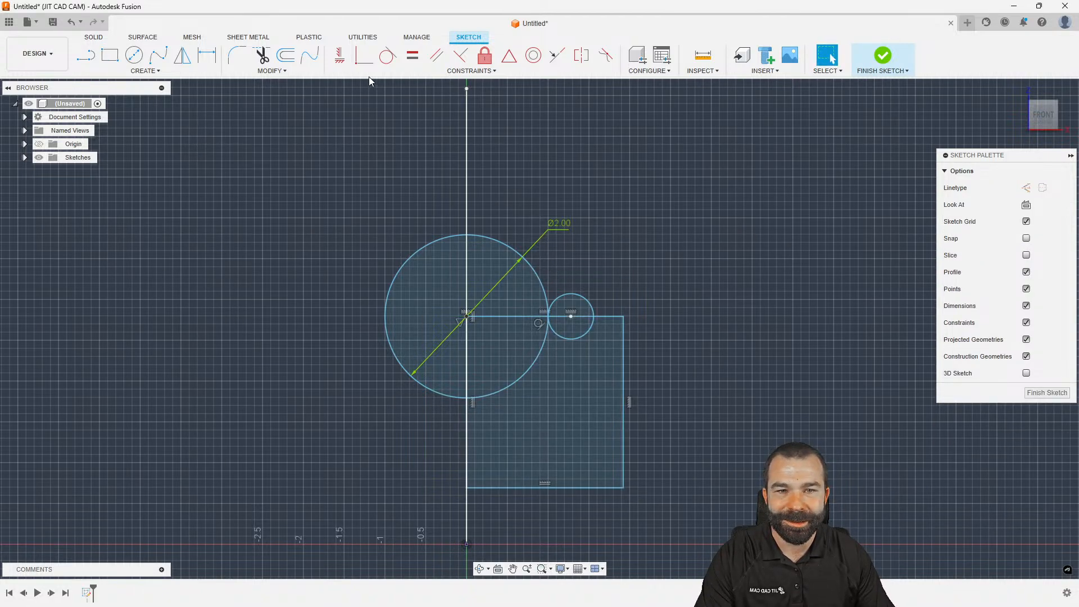
left_click(387, 55)
left_click(590, 329)
left_click(623, 344)
scroll(467, 319, "up", 1)
scroll(467, 317, "down", 1)
Dimension the rectangle's right edge to a length of 2
key("d")
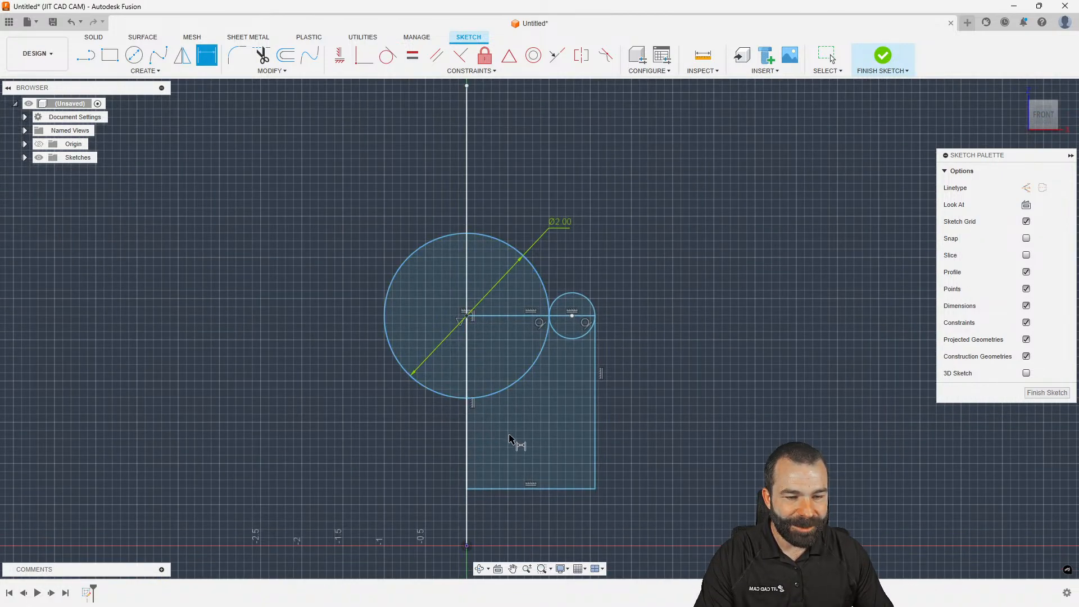
left_click(595, 417)
left_click(663, 403)
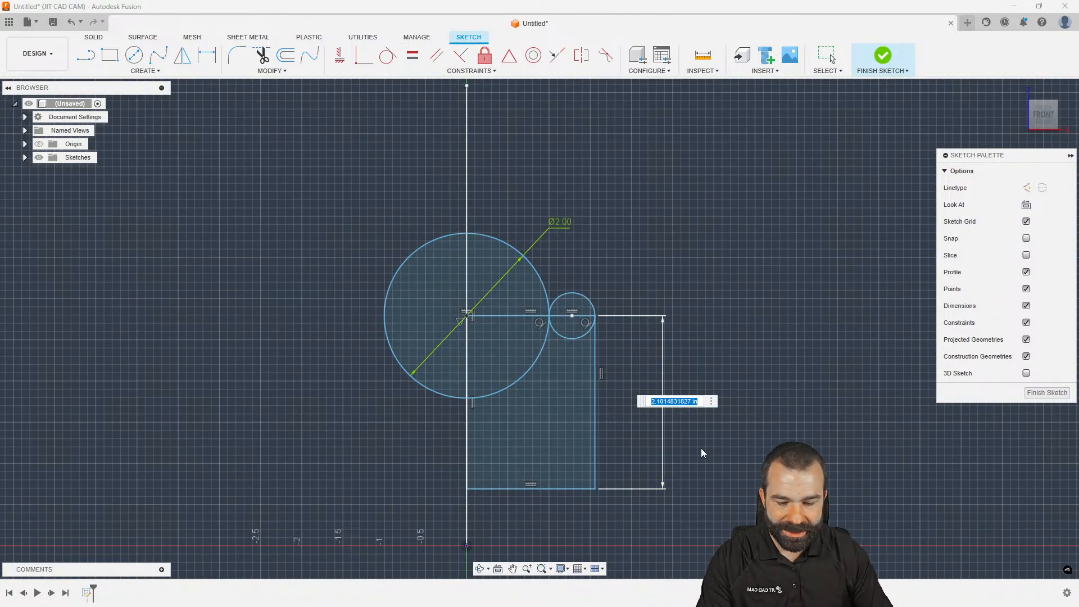
type("2")
key("Return")
Set the small circle's diameter to 0.375 and snap the sketch's bottom-left corner onto the origin
scroll(541, 489, "down", 1)
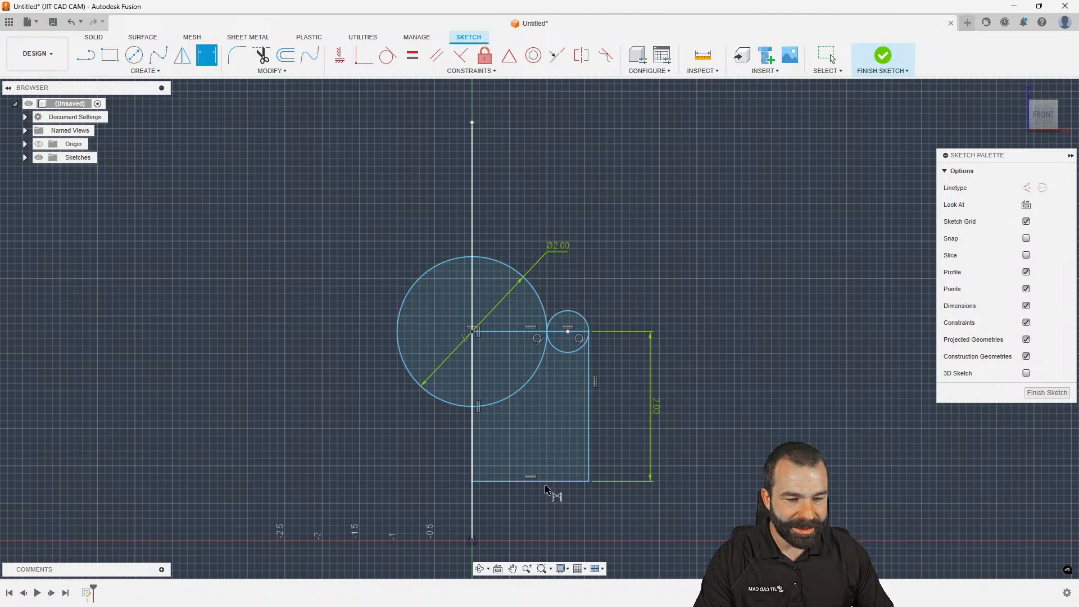
left_click(583, 318)
left_click(616, 276)
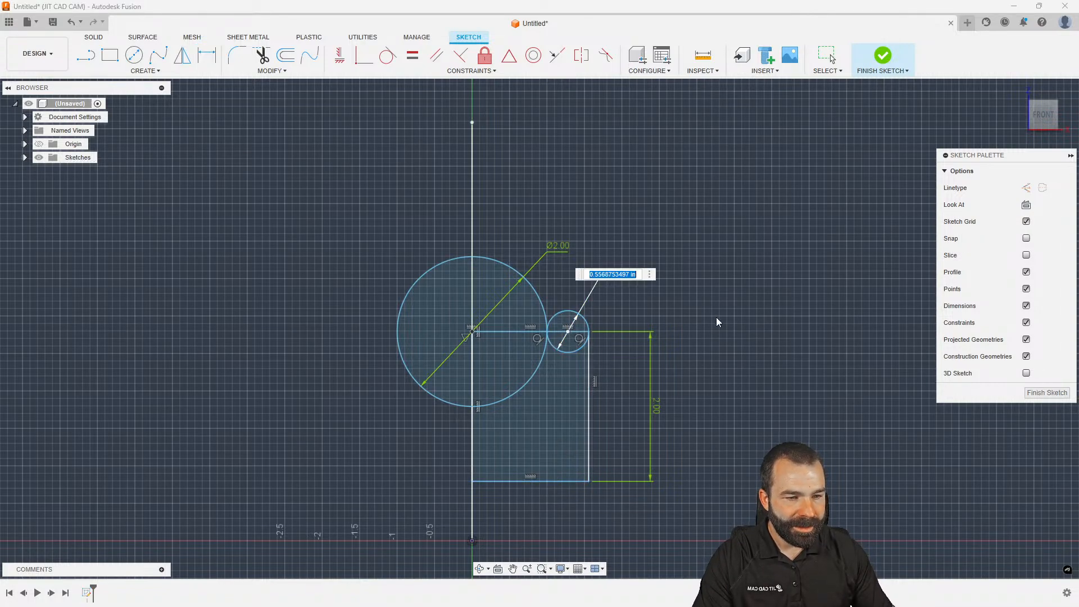
key("BackSpace")
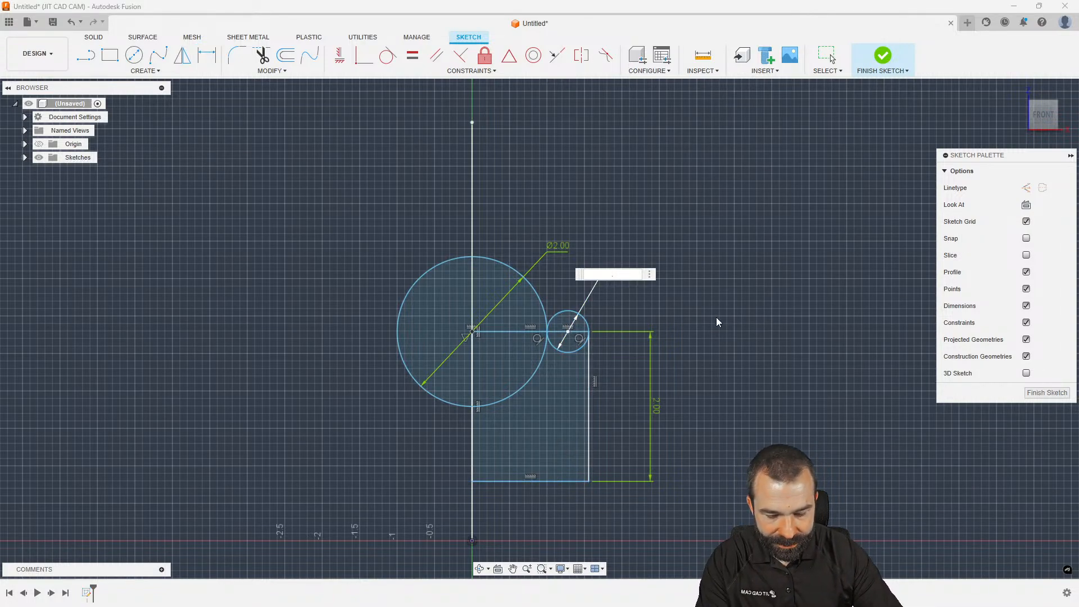
key("Return")
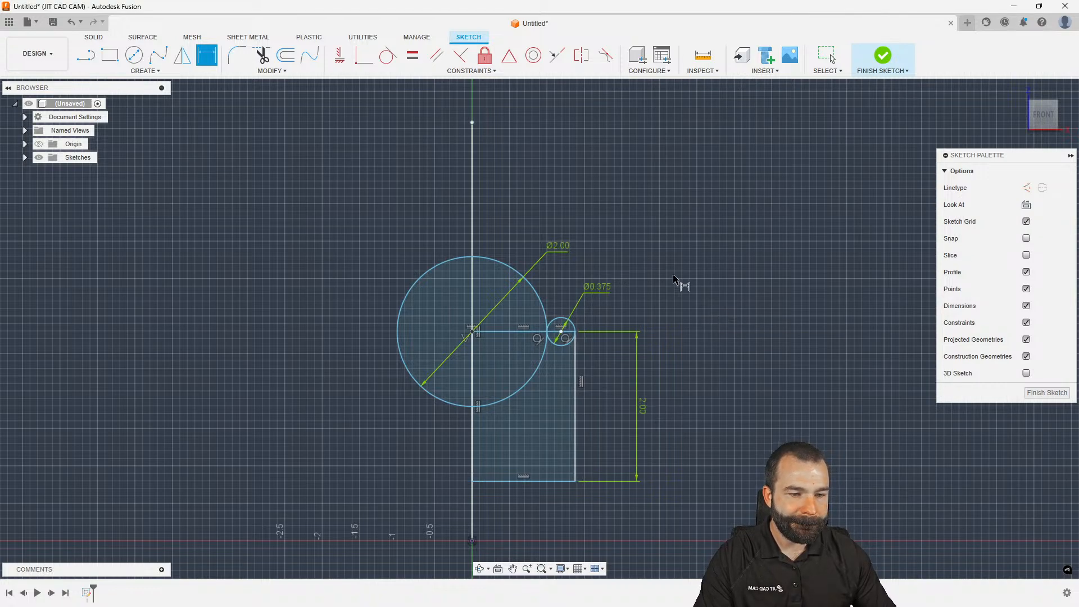
scroll(562, 393, "up", 2)
key("Escape")
left_click_drag(499, 443, 500, 510)
scroll(562, 519, "down", 2)
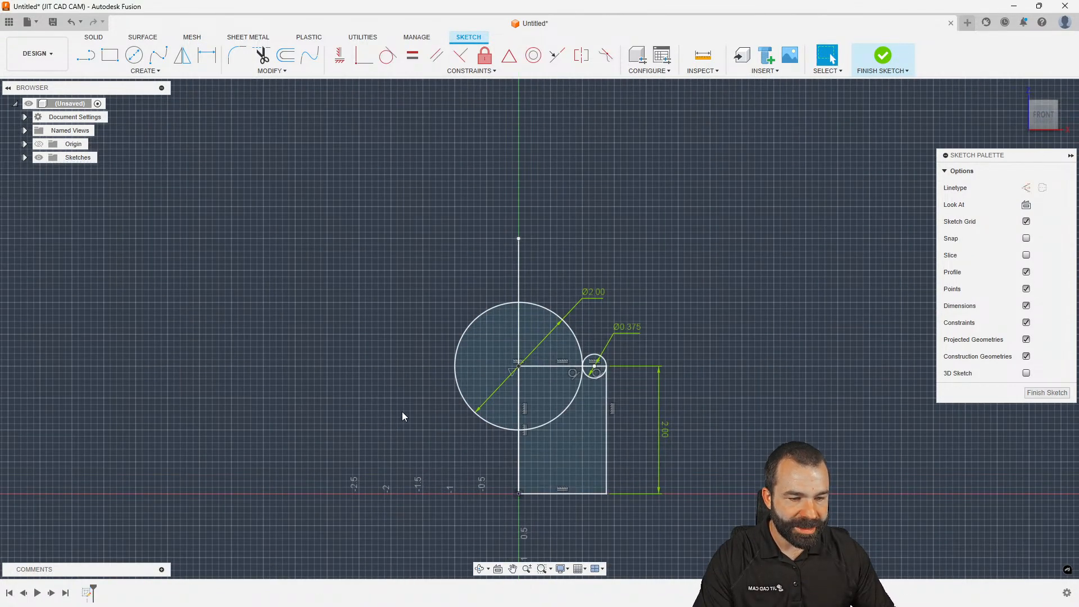
Extrude the rectangle and both small-circle profiles 48 in into a bar
key("e")
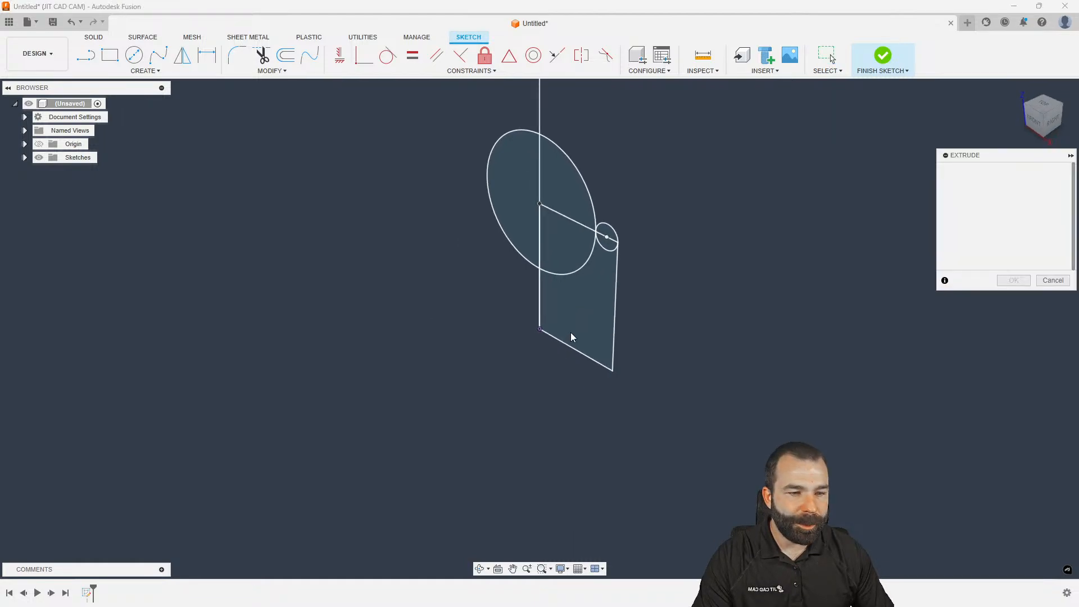
left_click(573, 334)
left_click(603, 239)
left_click(607, 229)
scroll(551, 306, "down", 4)
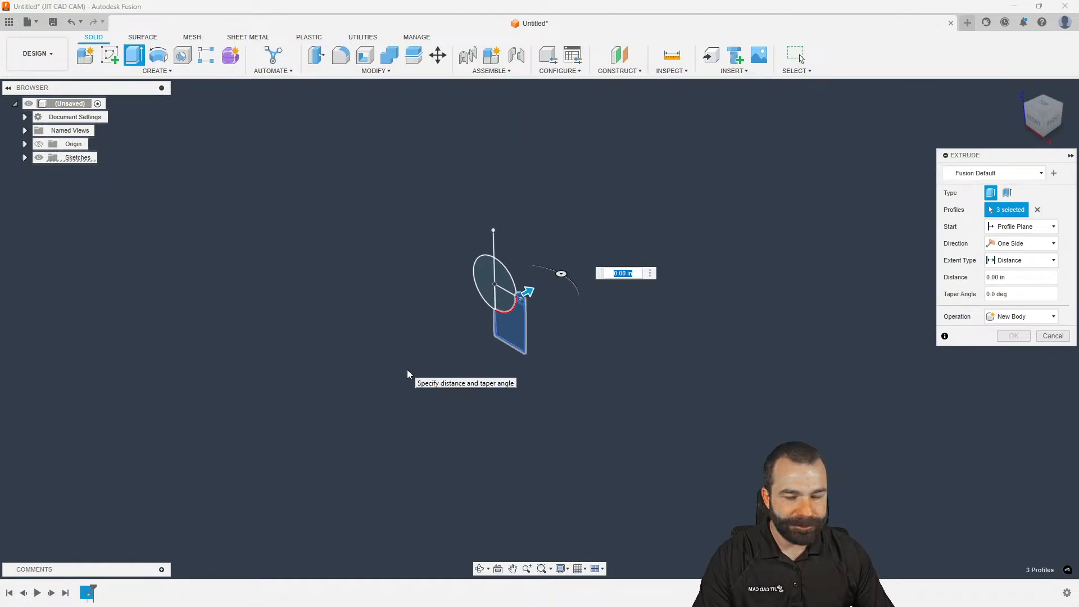
type("48")
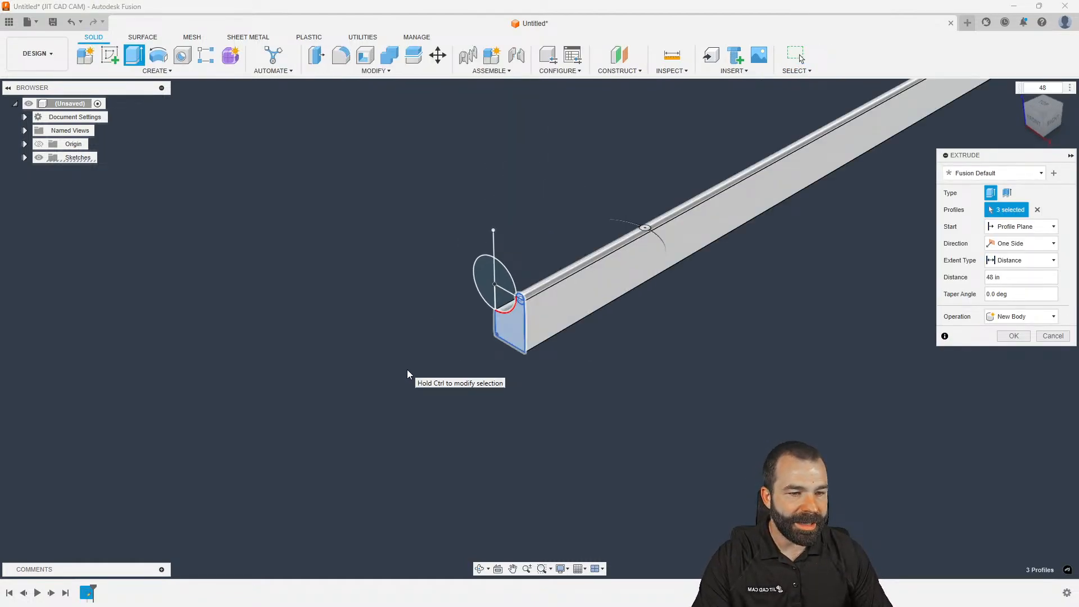
key("Return")
Begin a Mirror of the bar body using its left side face as the mirror plane
left_click(157, 71)
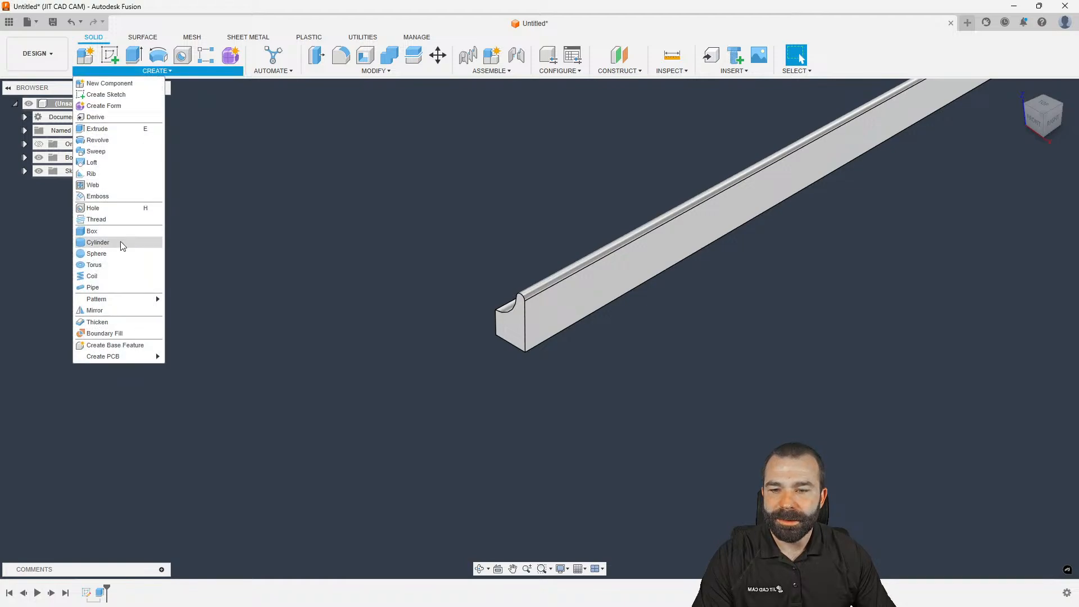
left_click(94, 310)
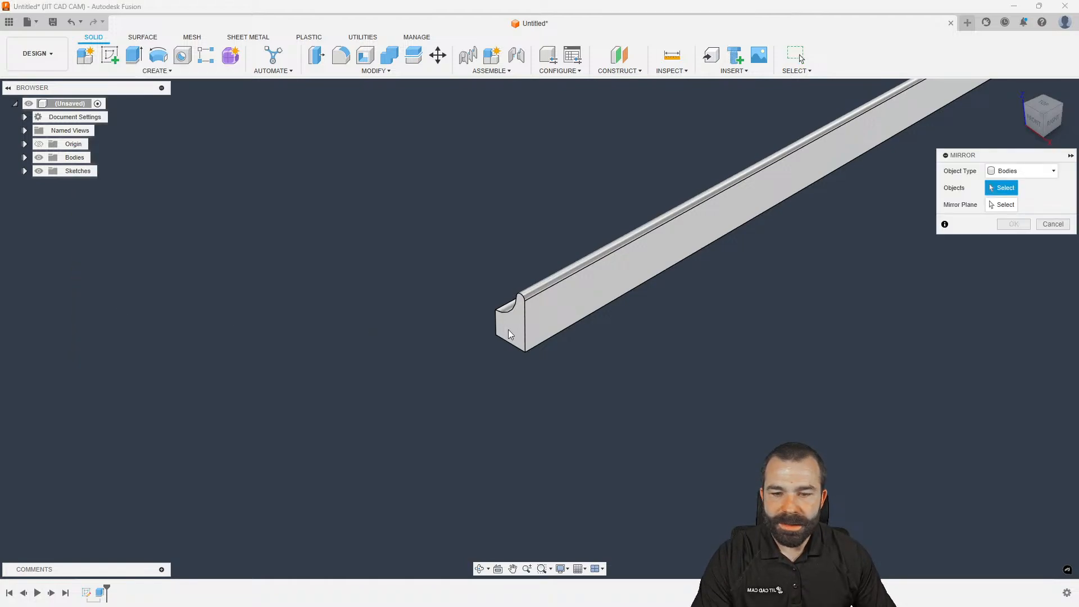
left_click(549, 325)
left_click(1018, 206)
middle_click_drag(712, 232, 778, 297, "shift")
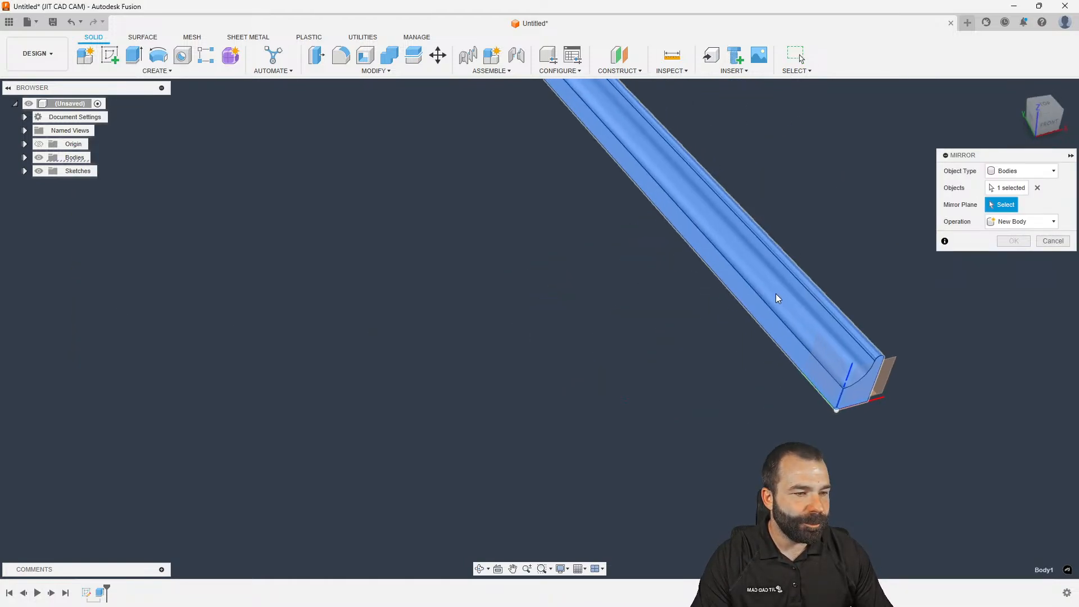
left_click(772, 320)
Confirm the mirror and orbit to look down the resulting channel's length
left_click(1010, 241)
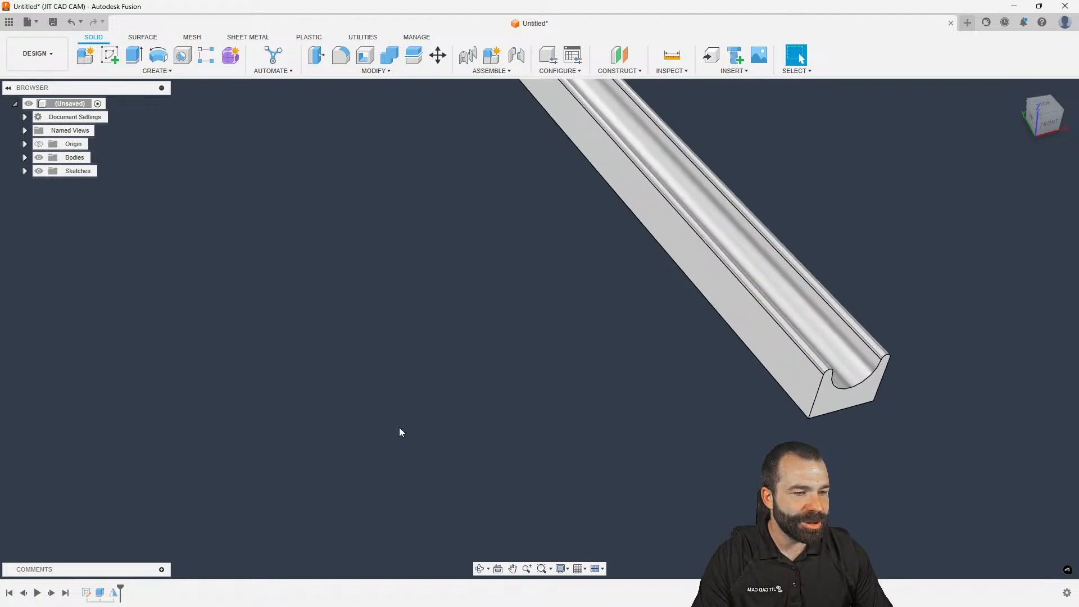
scroll(408, 425, "down", 5)
middle_click_drag(426, 391, 454, 365, "shift")
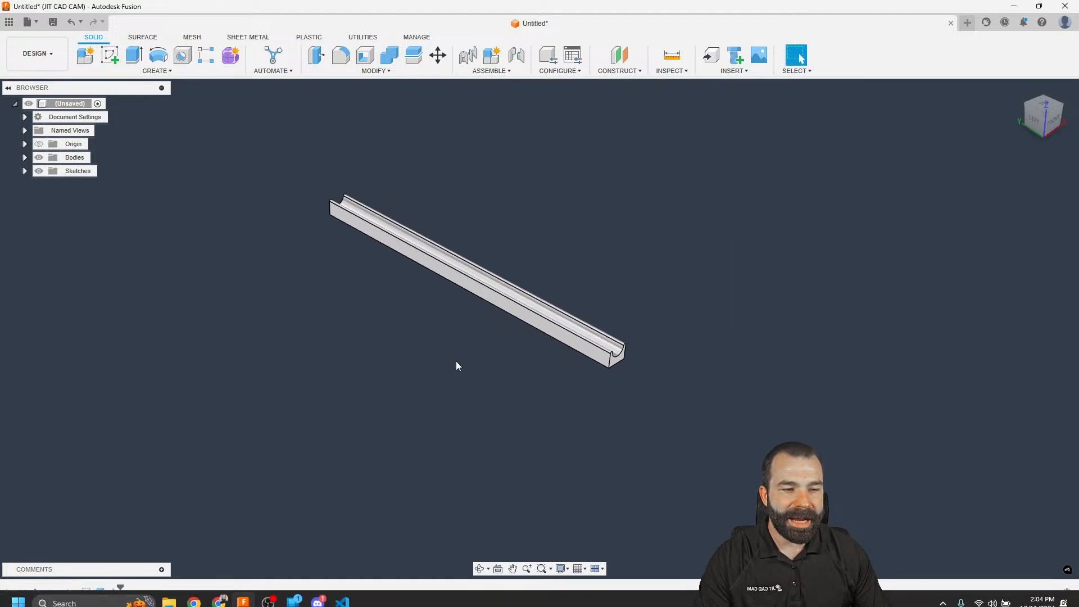
scroll(477, 338, "up", 5)
middle_click_drag(521, 260, 393, 292, "shift")
scroll(368, 180, "up", 2)
middle_click_drag(369, 180, 393, 193, "shift")
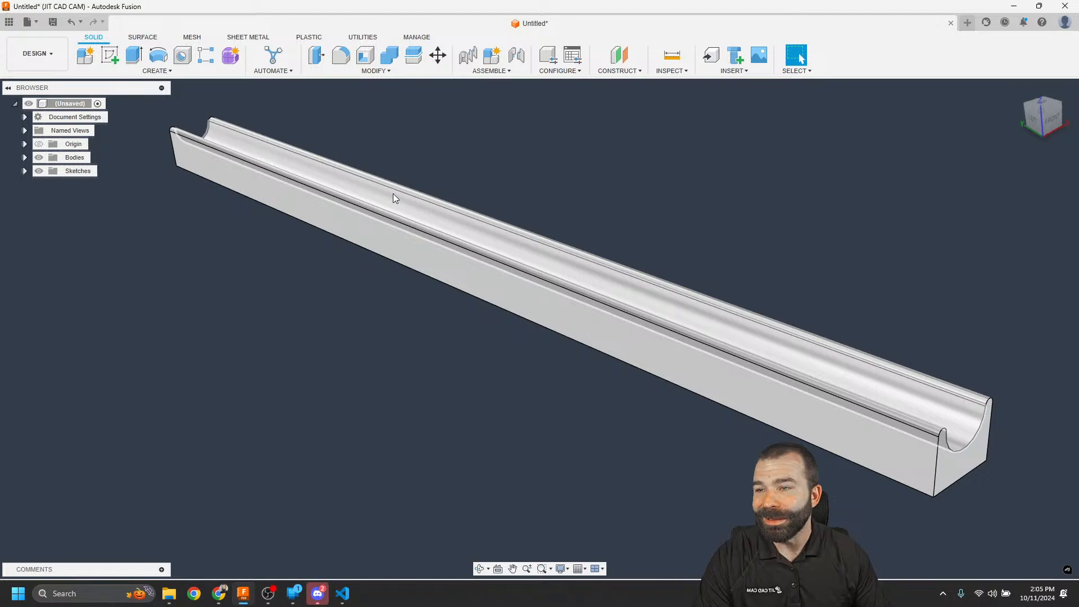
middle_click_drag(393, 194, 378, 228, "shift")
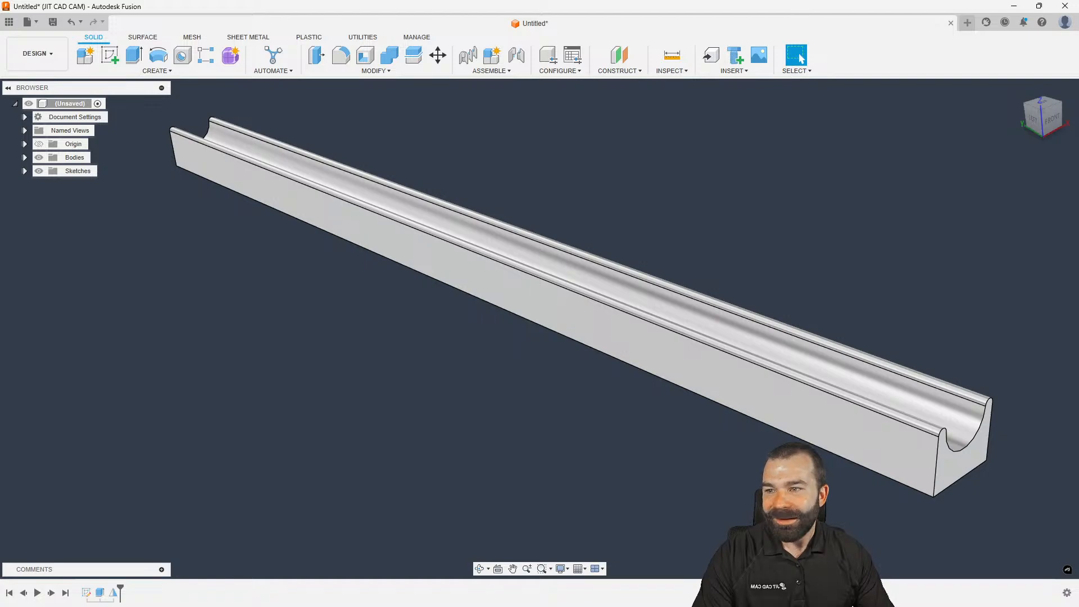
Orbit around the channel, selecting its groove and rim faces to inspect them, then clear the selection
middle_click_drag(188, 344, 174, 331, "shift")
left_click(621, 356)
left_click(677, 365)
left_click(704, 346)
middle_click_drag(703, 346, 486, 418, "shift")
middle_click_drag(278, 404, 315, 407, "shift")
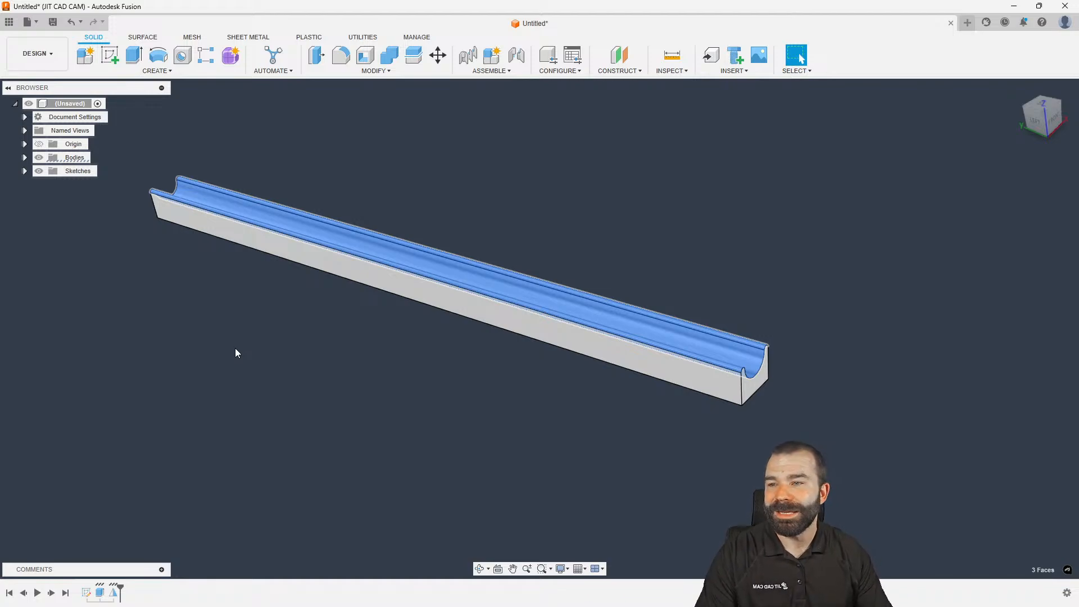
middle_click_drag(235, 353, 306, 269, "shift")
left_click(248, 181)
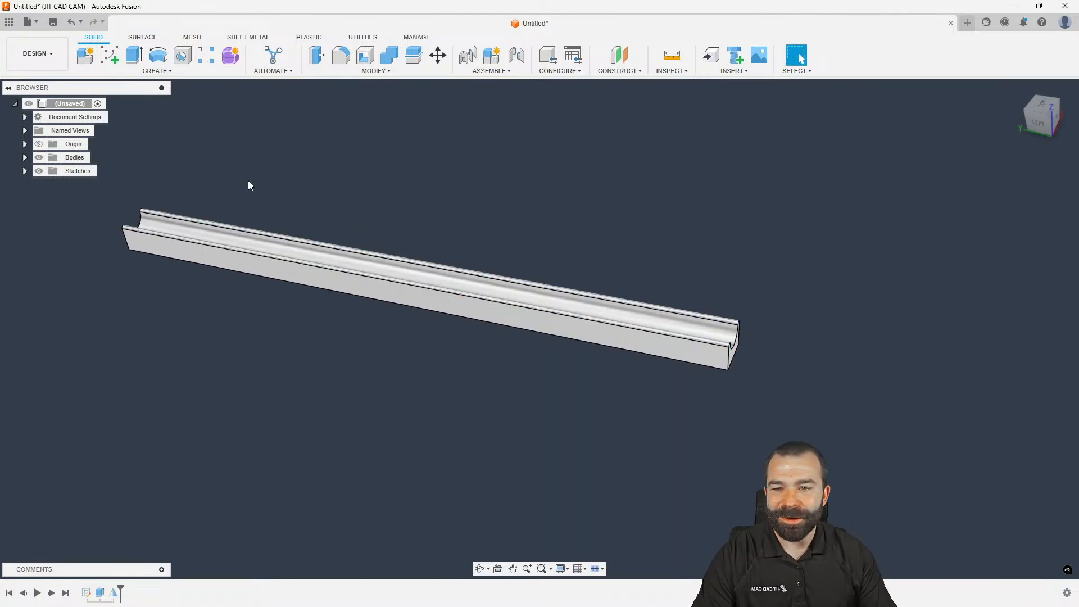
left_click(45, 60)
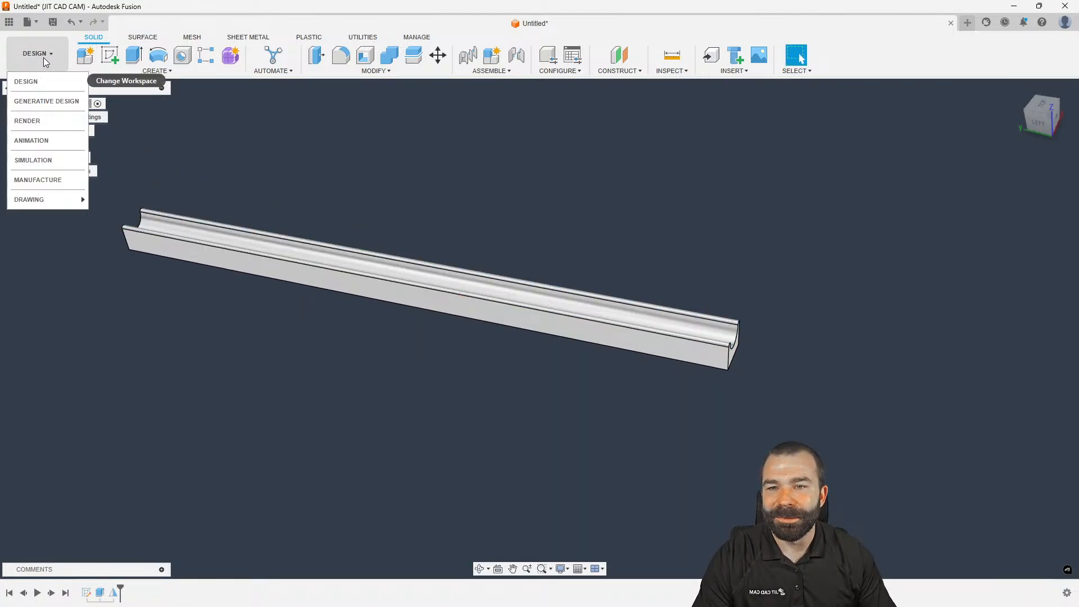
In MANUFACTURE, start a milling setup with the work origin at a top corner of the part
left_click(40, 180)
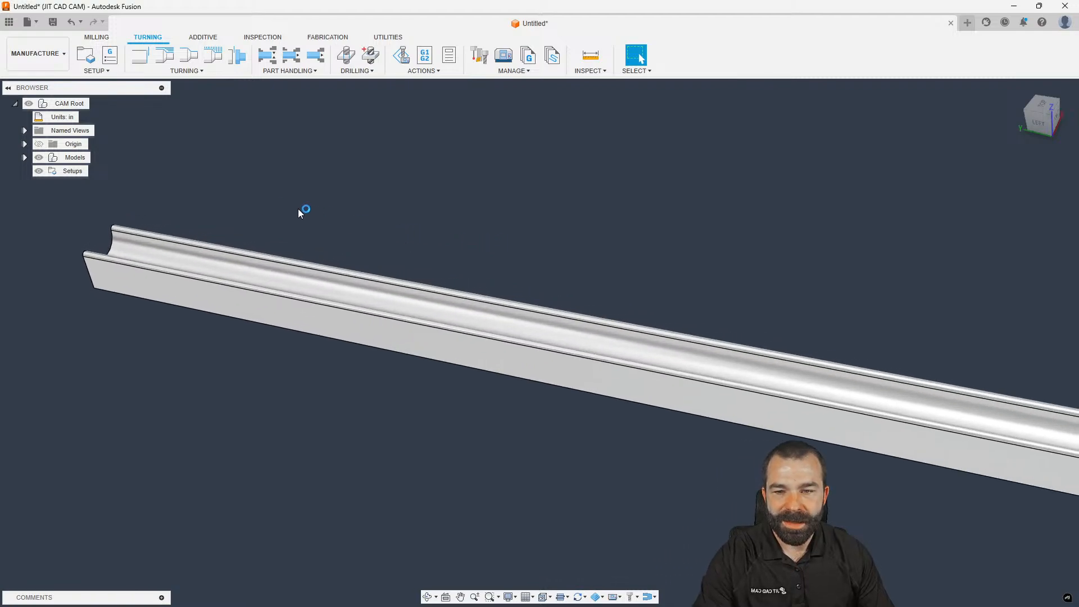
left_click(85, 54)
left_click(997, 250)
left_click(951, 266)
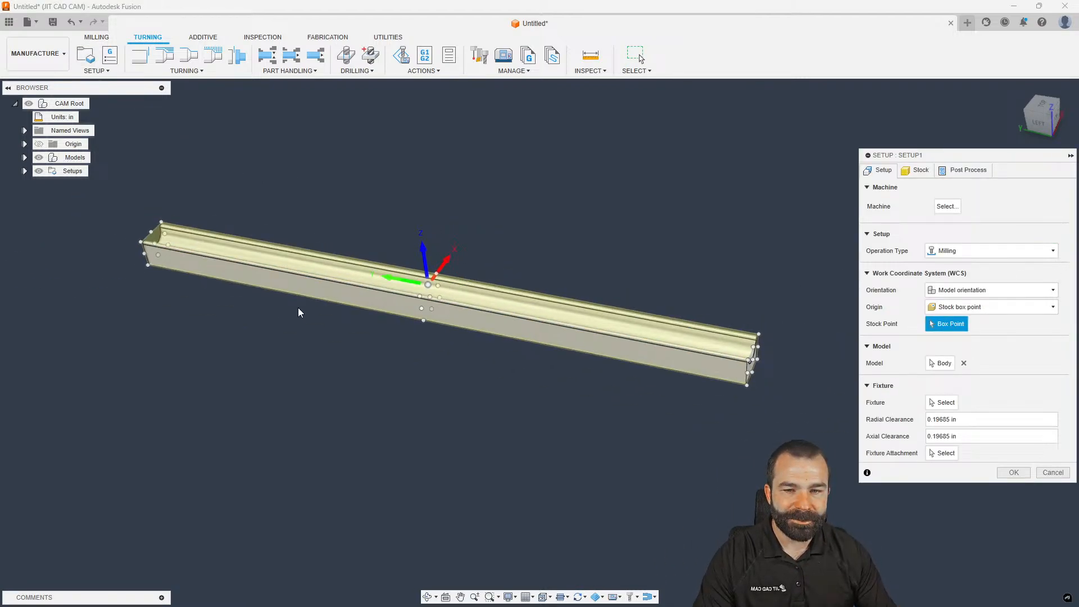
middle_click_drag(611, 319, 514, 304, "shift")
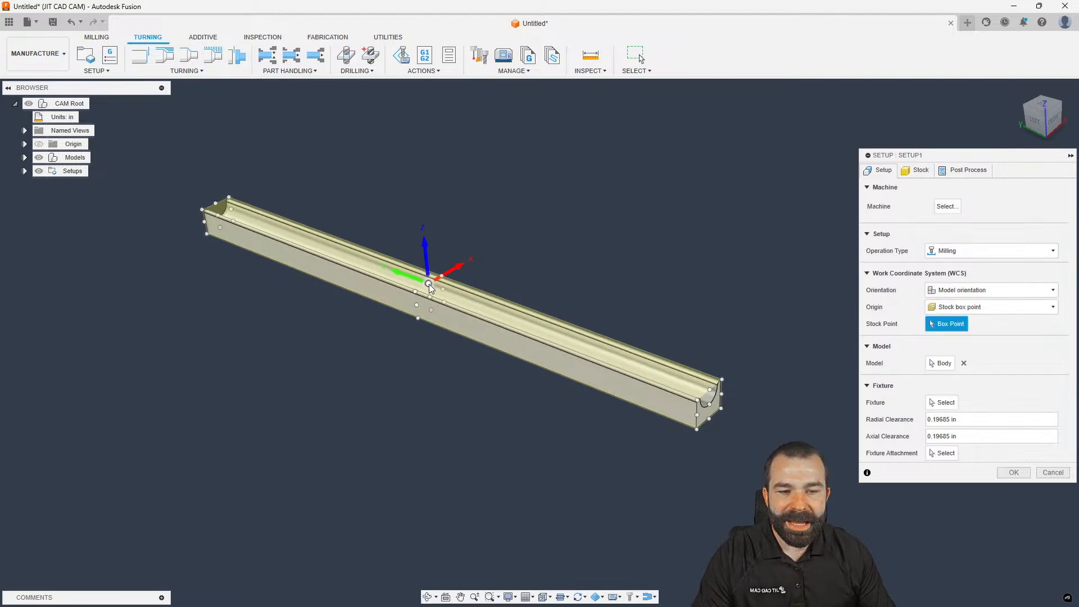
scroll(426, 284, "up", 2)
left_click(196, 180)
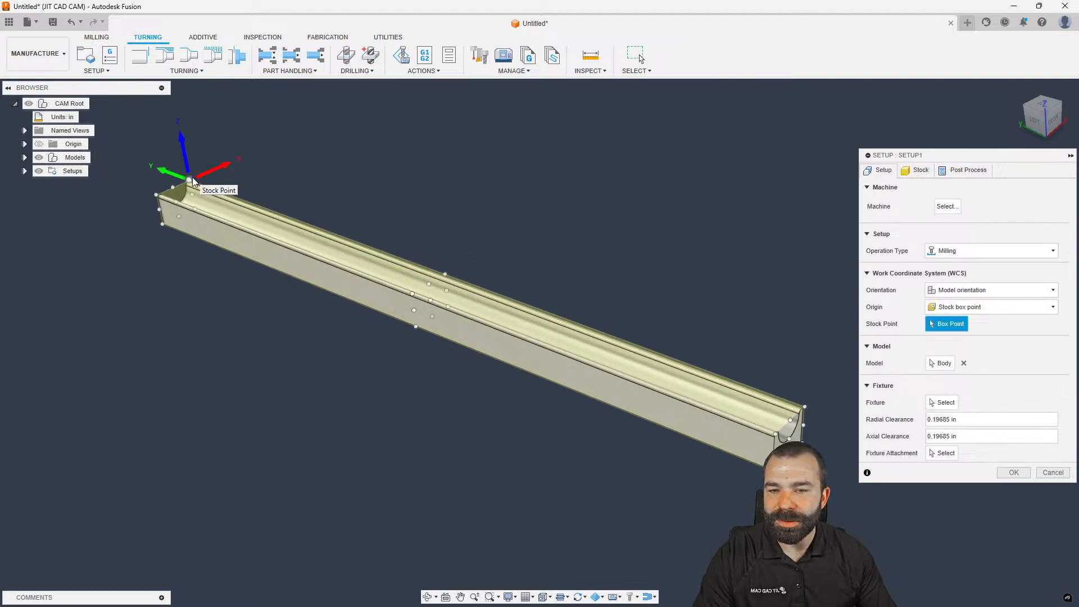
left_click(196, 210)
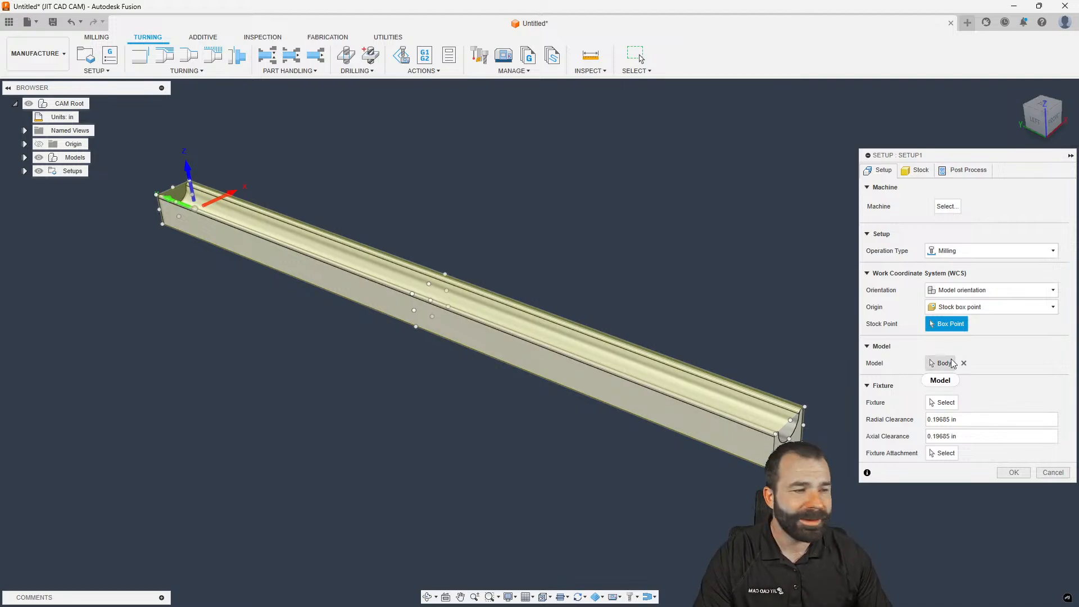
Make the stock a fixed size box rounded up to nearest 0, and confirm Setup1
left_click(917, 170)
left_click(995, 204)
left_click(981, 216)
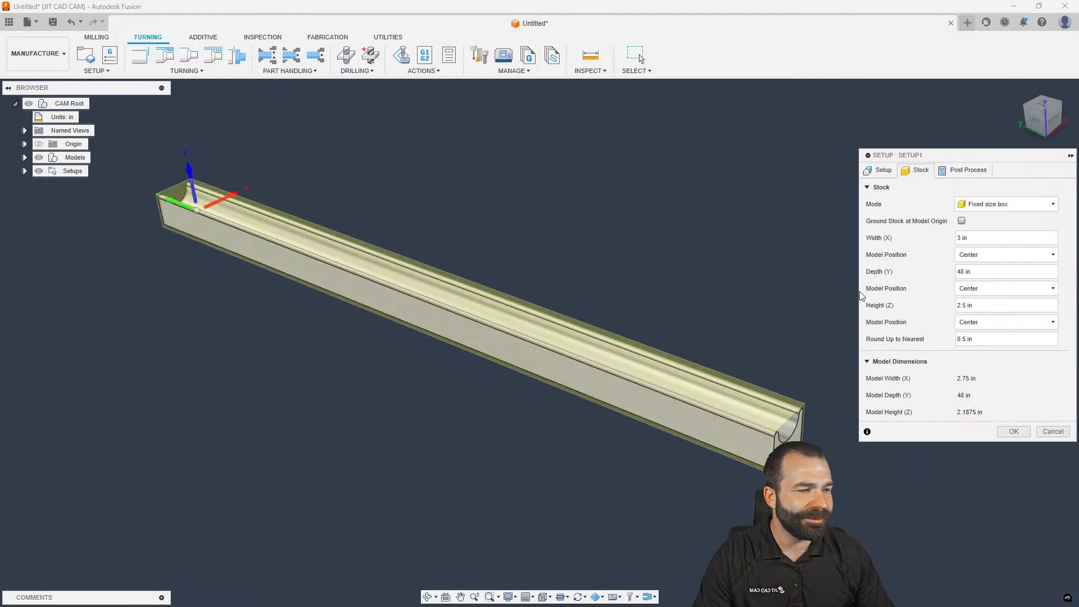
left_click(971, 340)
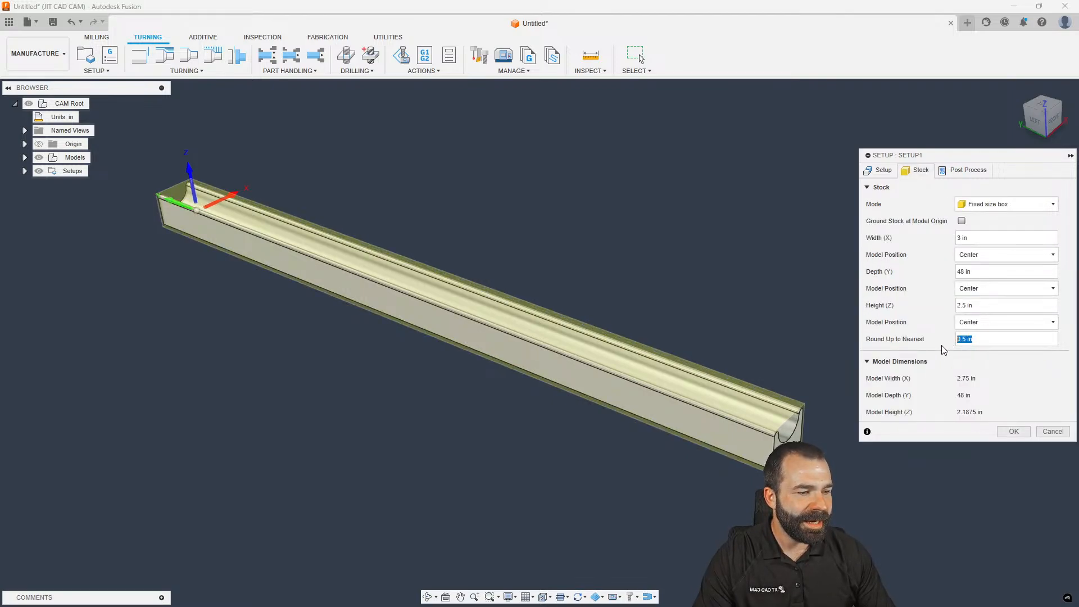
type("0")
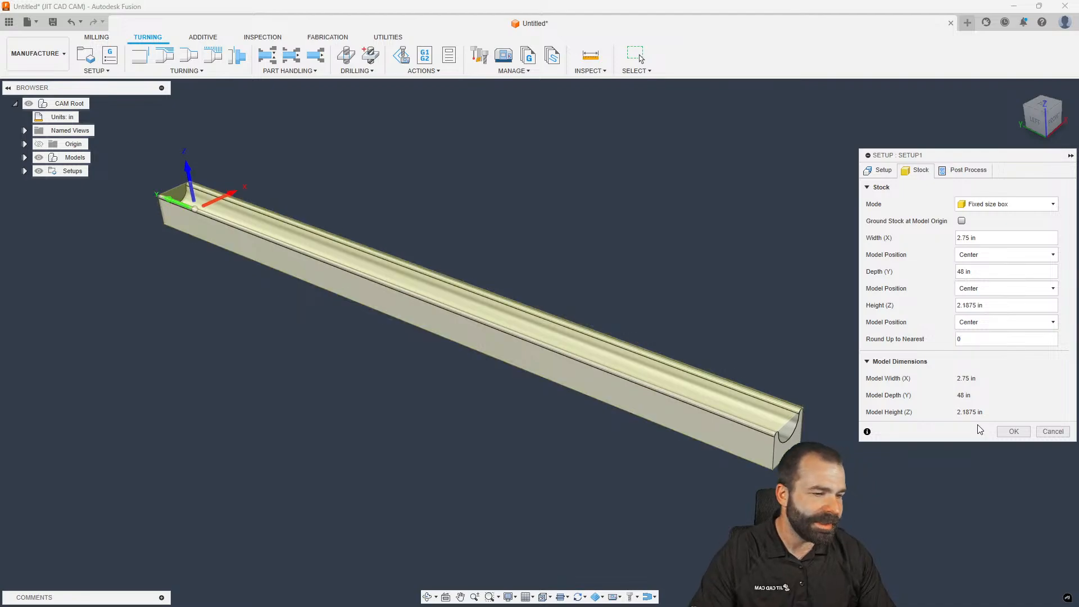
left_click(1011, 432)
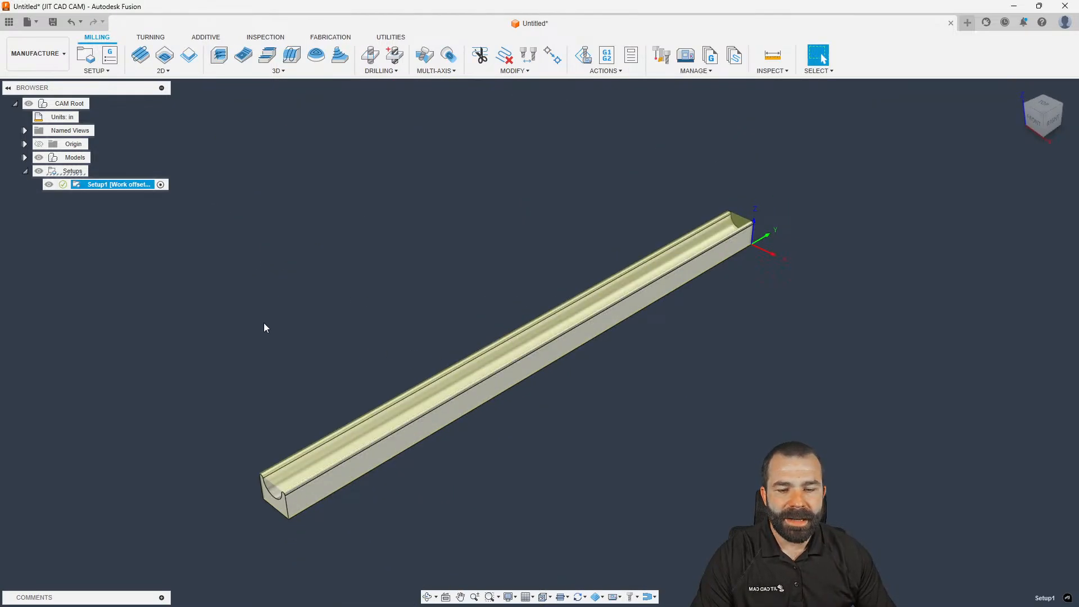
Create a Pocket clearing toolpath using the 1/2" bullnose end mill from the Shop Crib library
left_click(233, 72)
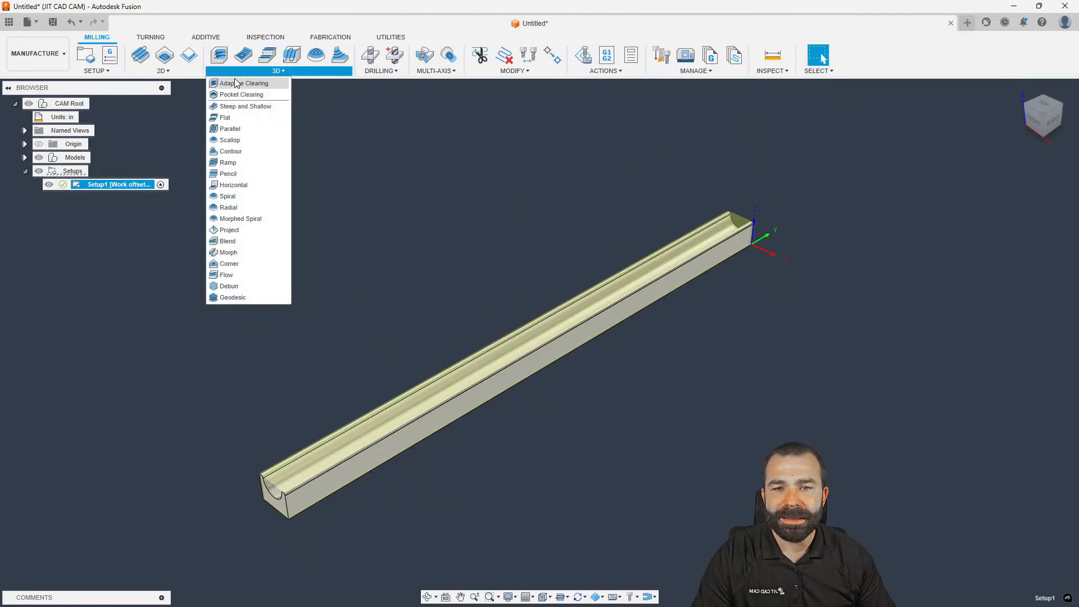
left_click(239, 95)
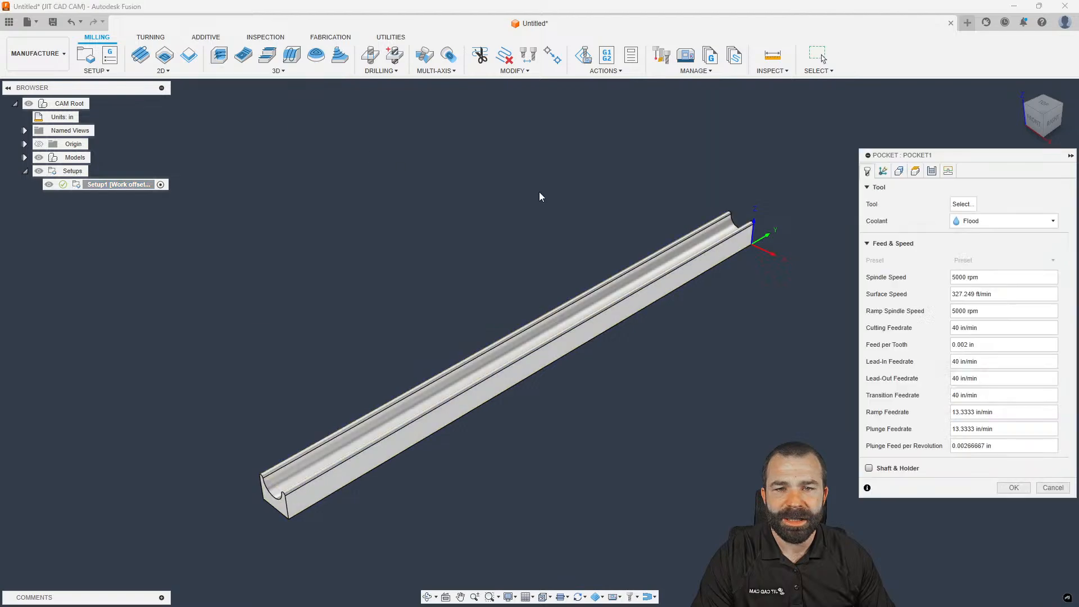
left_click(963, 204)
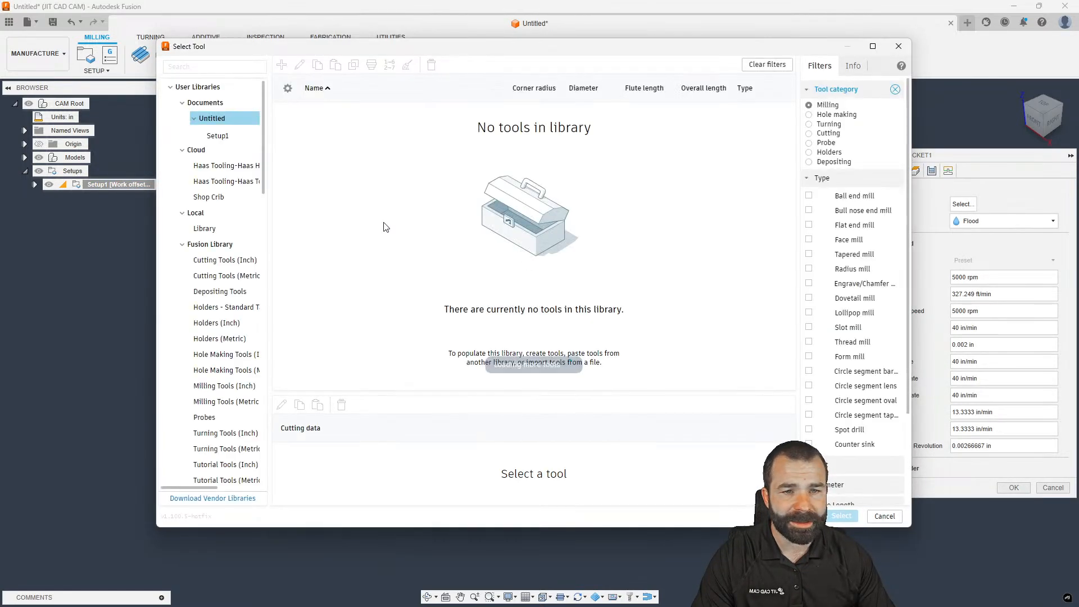
left_click(214, 198)
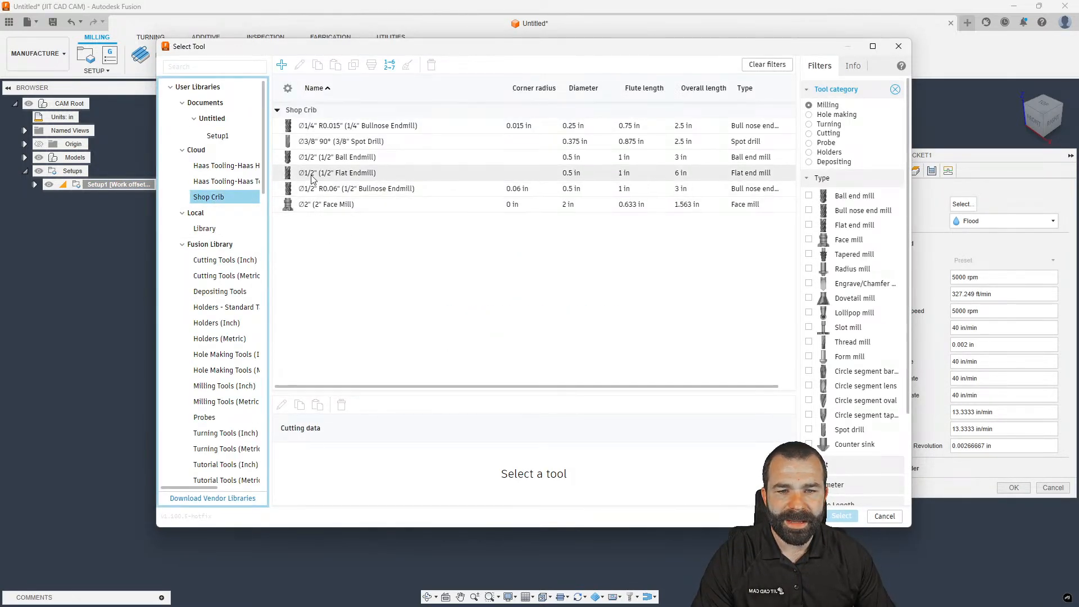
left_click(336, 193)
left_click(842, 516)
left_click(915, 170)
middle_click_drag(615, 256, 699, 309, "shift")
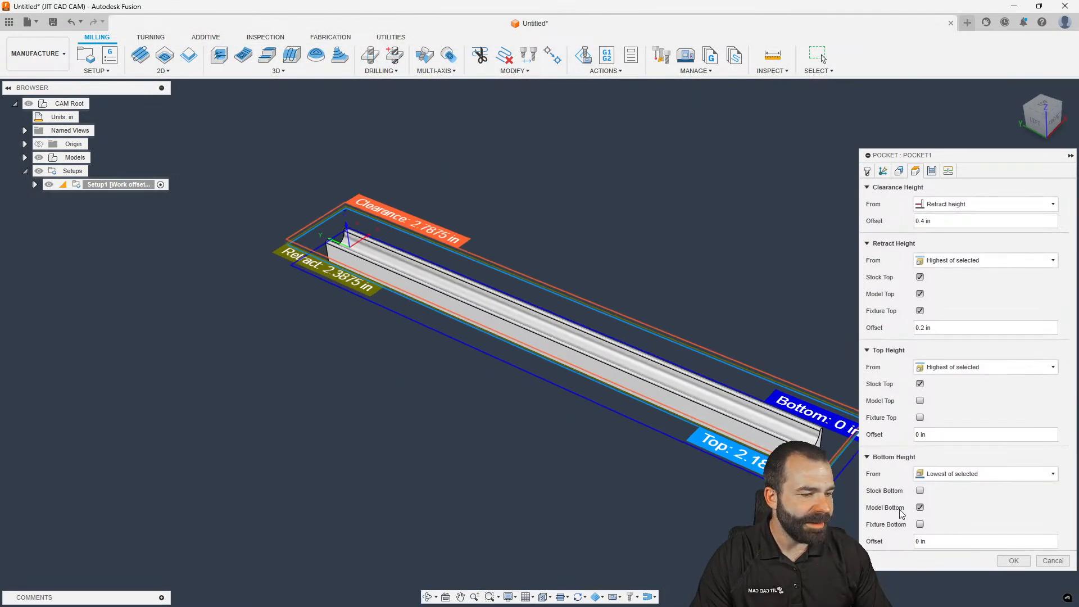
left_click(1013, 560)
scroll(329, 237, "up", 10)
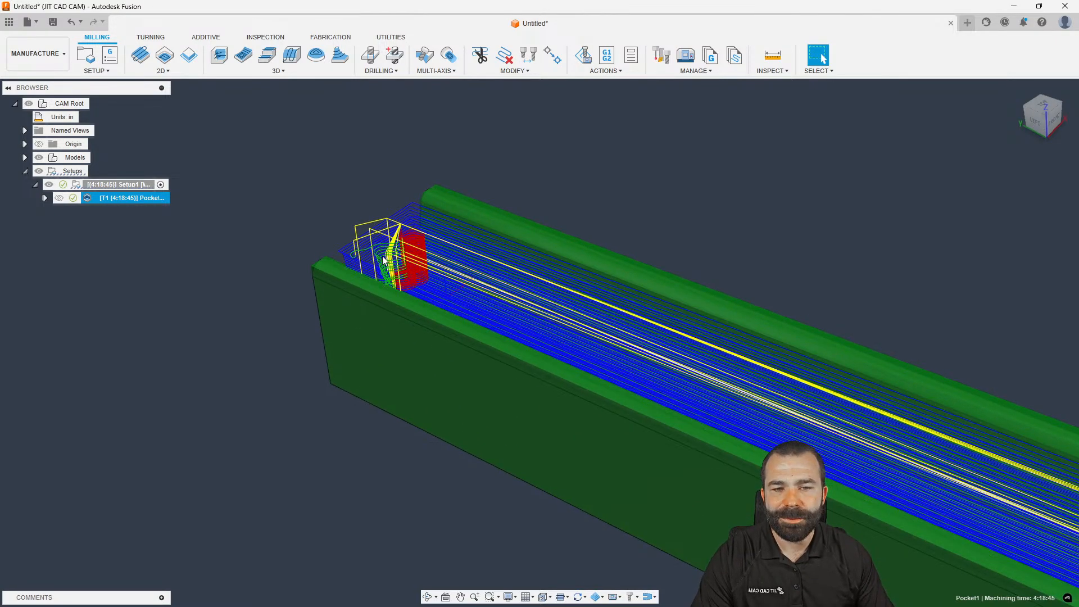
Edit Pocket1 so rest machining takes its source from the setup stock
double_click(90, 198)
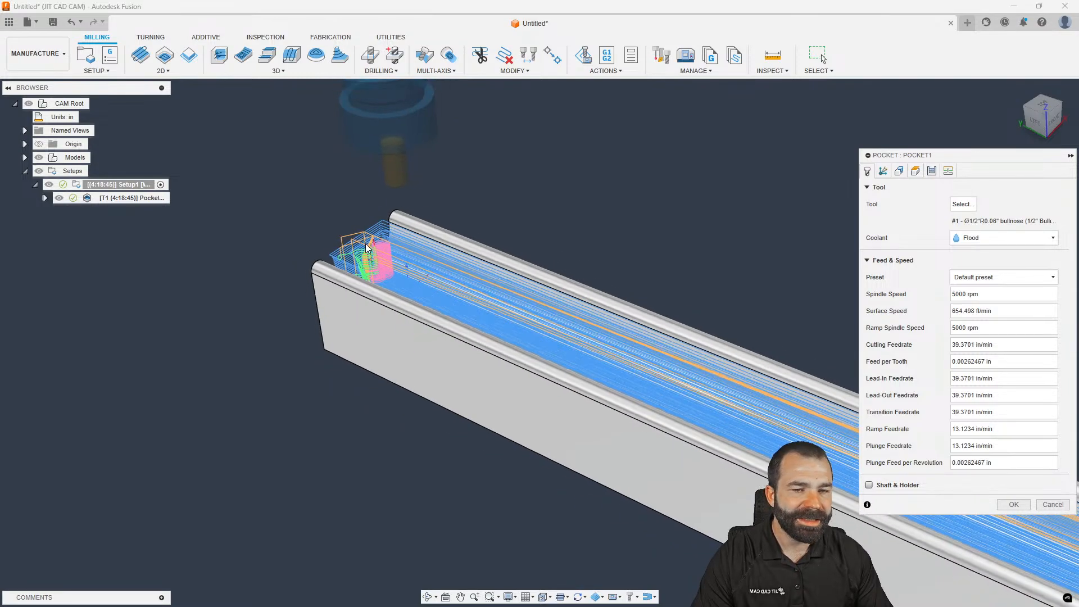
left_click(899, 171)
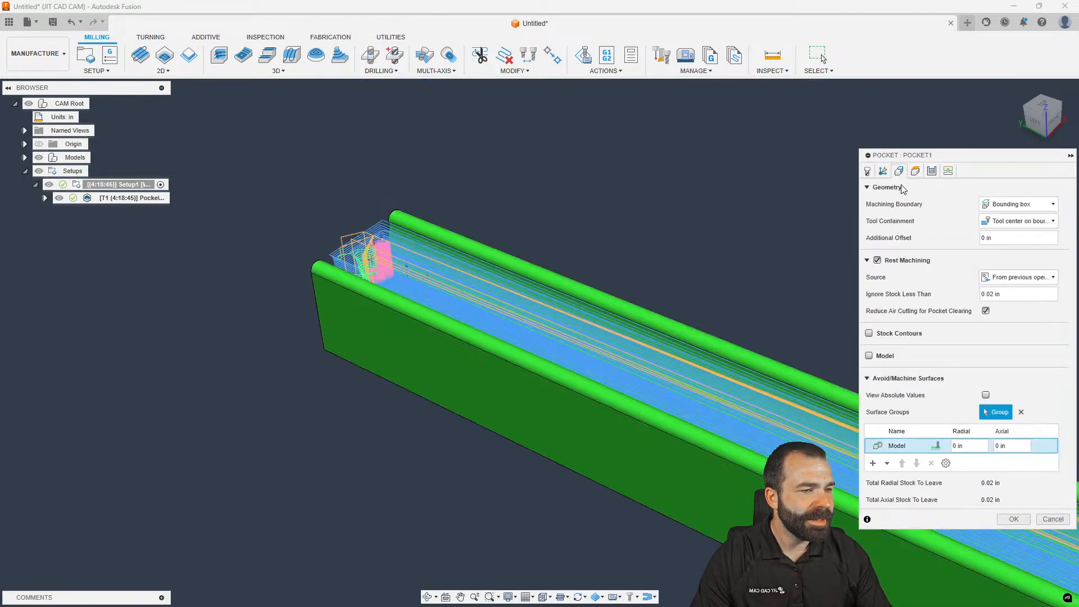
left_click(1011, 277)
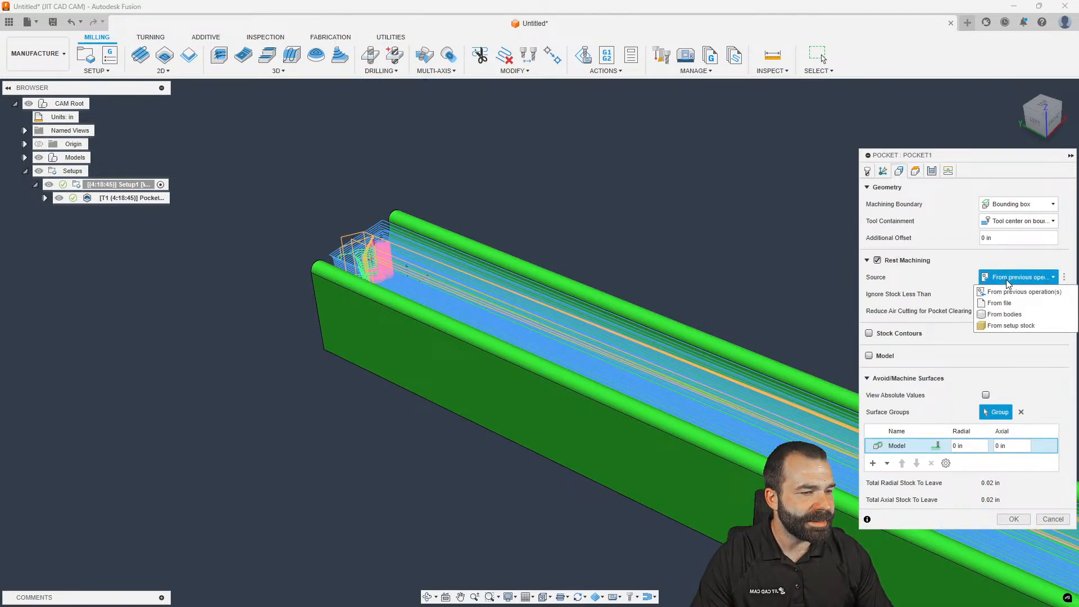
left_click(1007, 326)
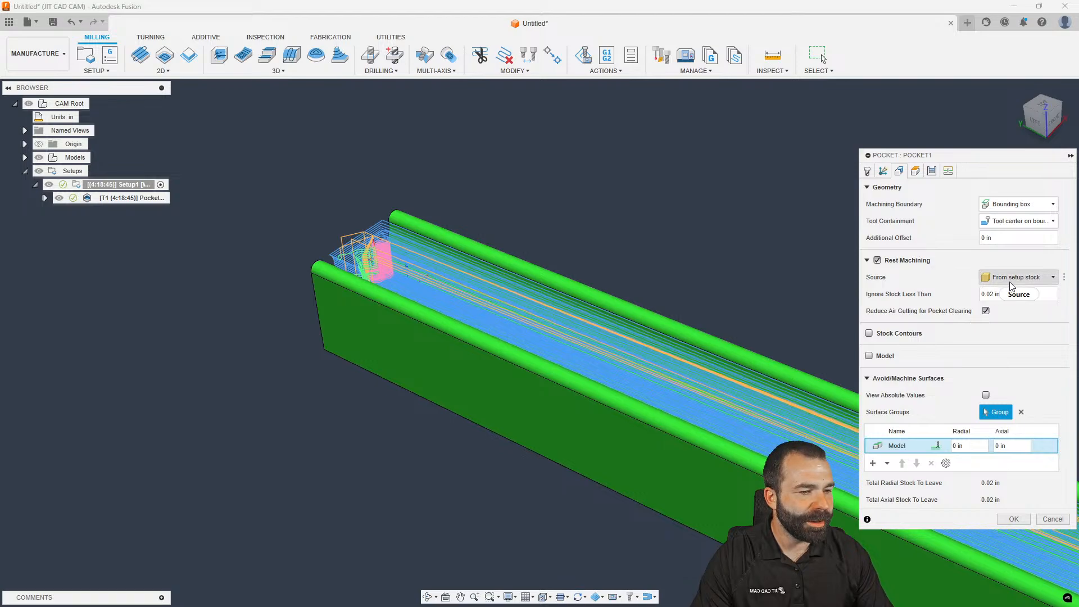
left_click(1013, 519)
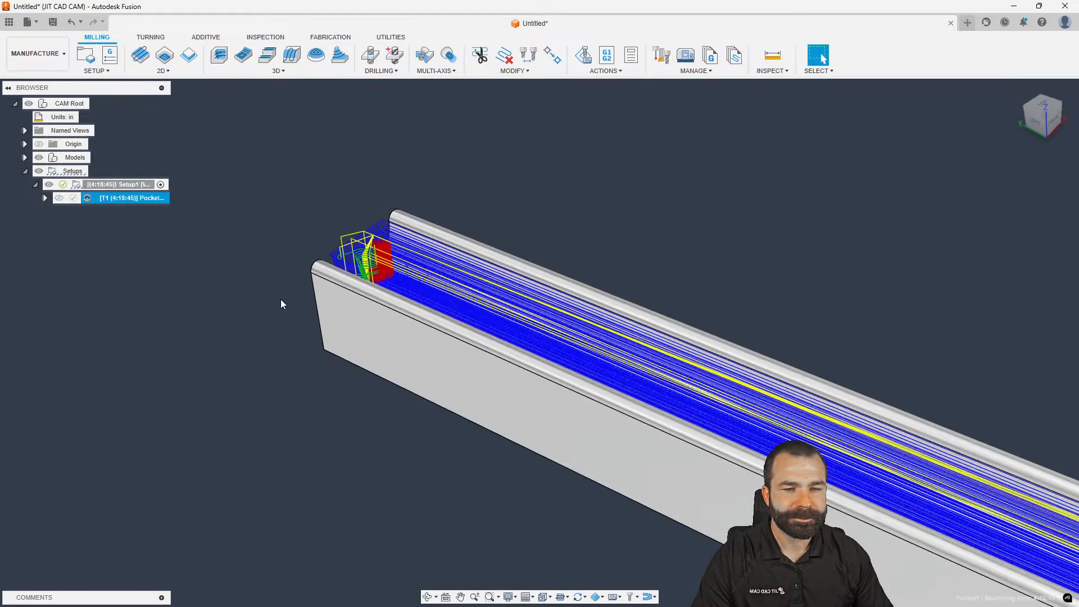
middle_click_drag(281, 293, 314, 298, "shift")
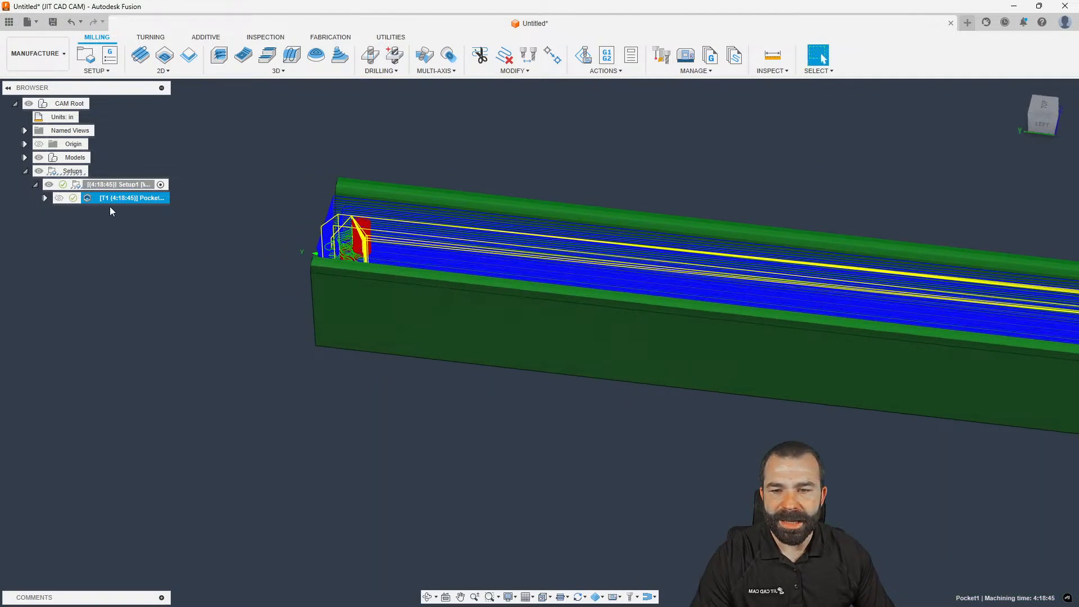
Edit Pocket1 again to set its machining boundary to None
double_click(89, 199)
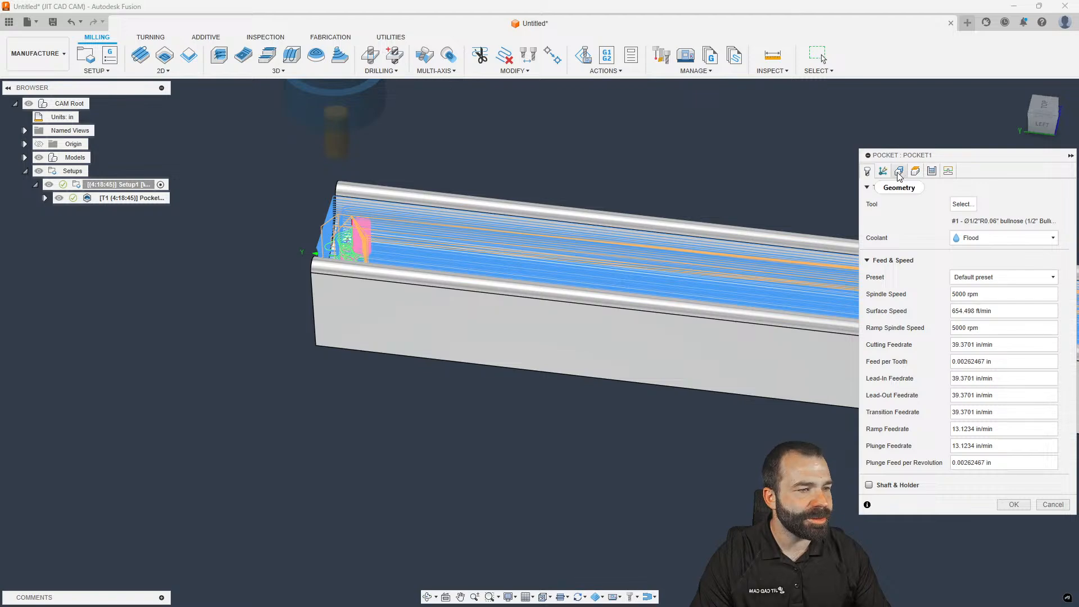
left_click(898, 171)
left_click(1012, 204)
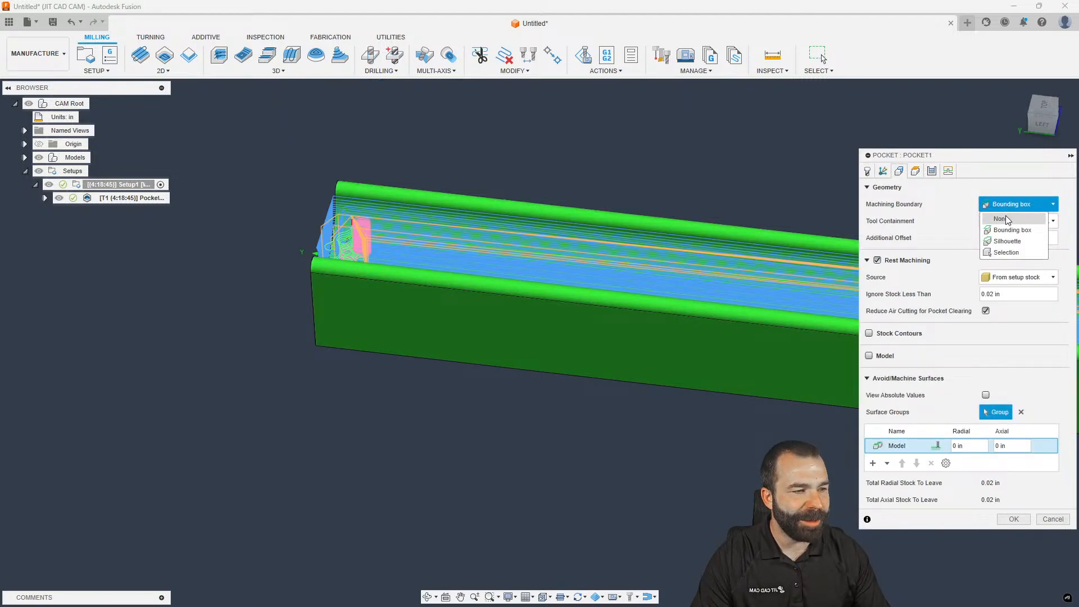
left_click(1007, 220)
left_click(1011, 518)
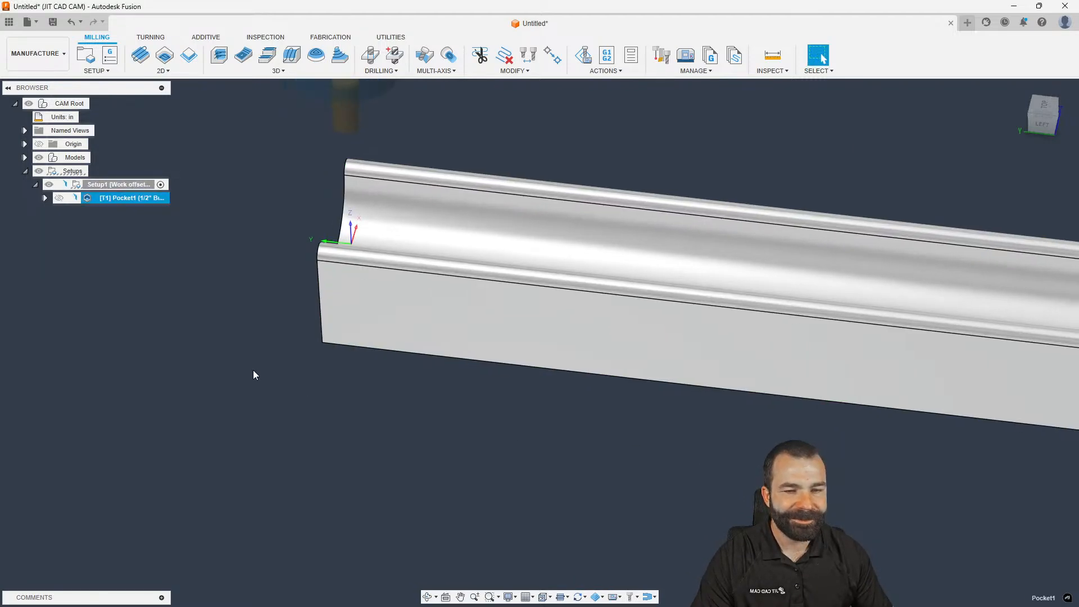
scroll(254, 374, "up", 3)
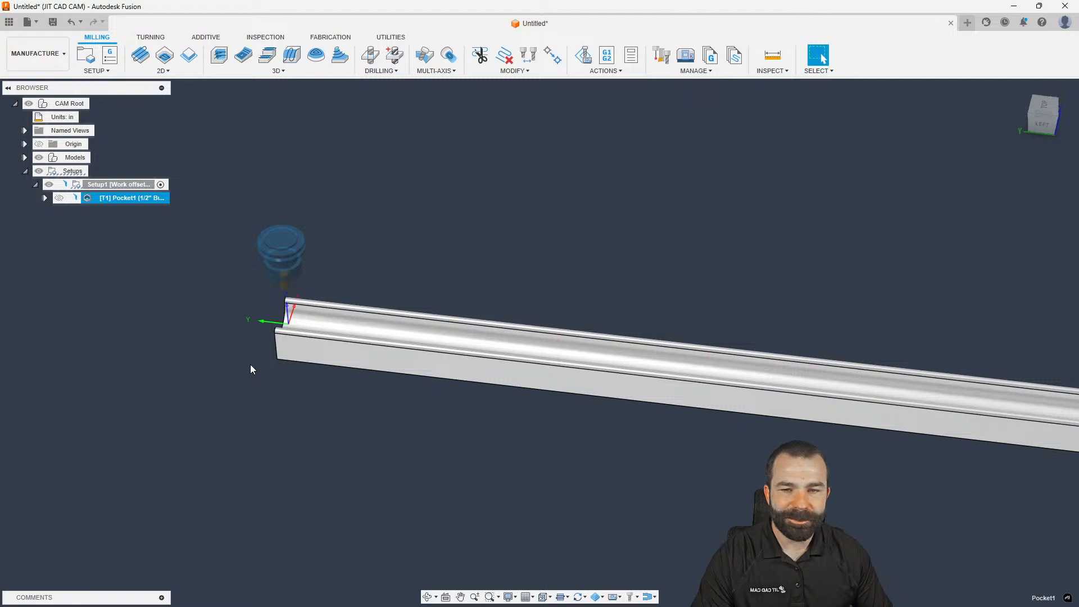
scroll(191, 332, "up", 3)
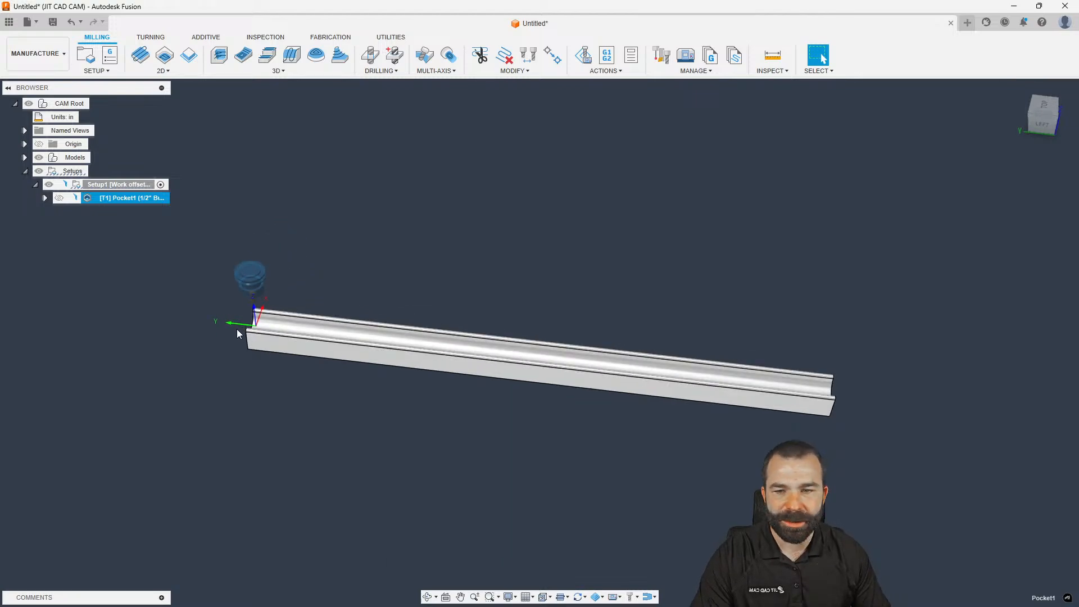
scroll(233, 325, "down", 3)
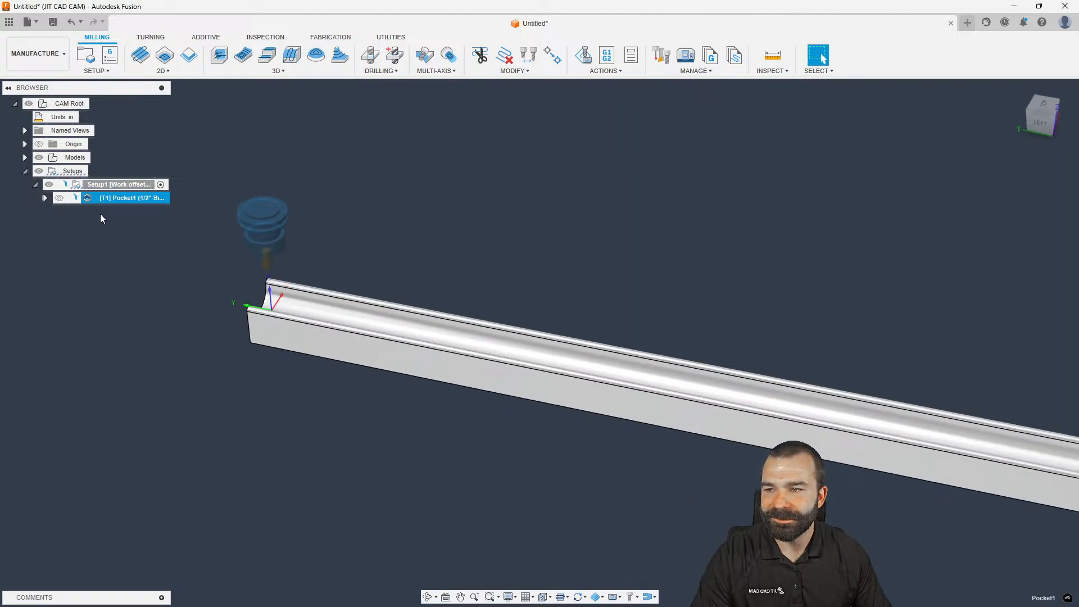
middle_click_drag(178, 227, 224, 299, "shift")
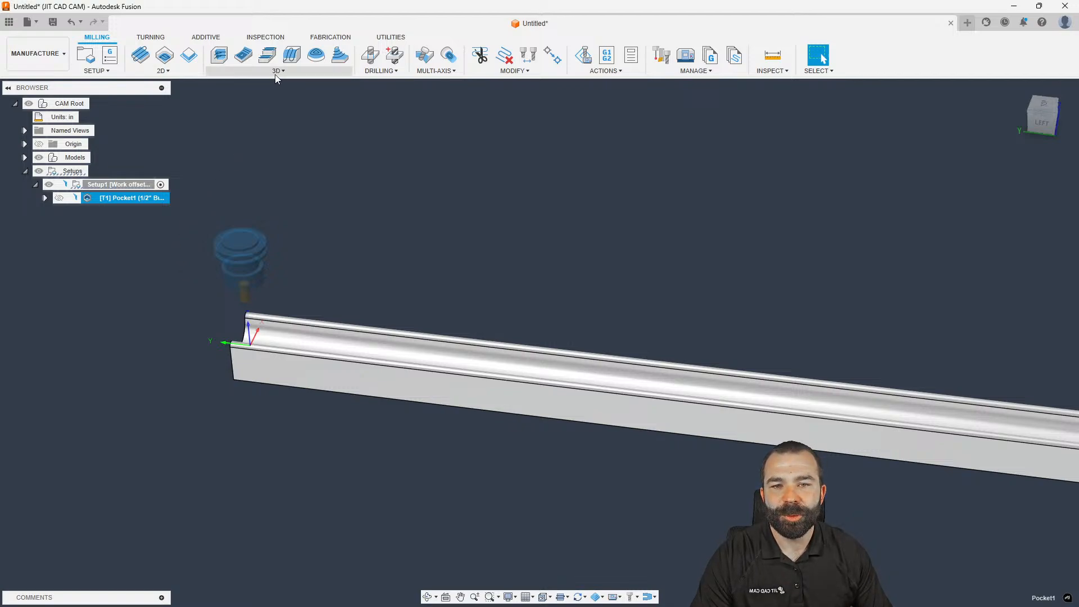
scroll(241, 317, "up", 3)
mouse_move(242, 341)
middle_mouse_down("shift")
mouse_move(245, 326)
mouse_move(244, 341)
middle_mouse_up("shift")
left_click(247, 331)
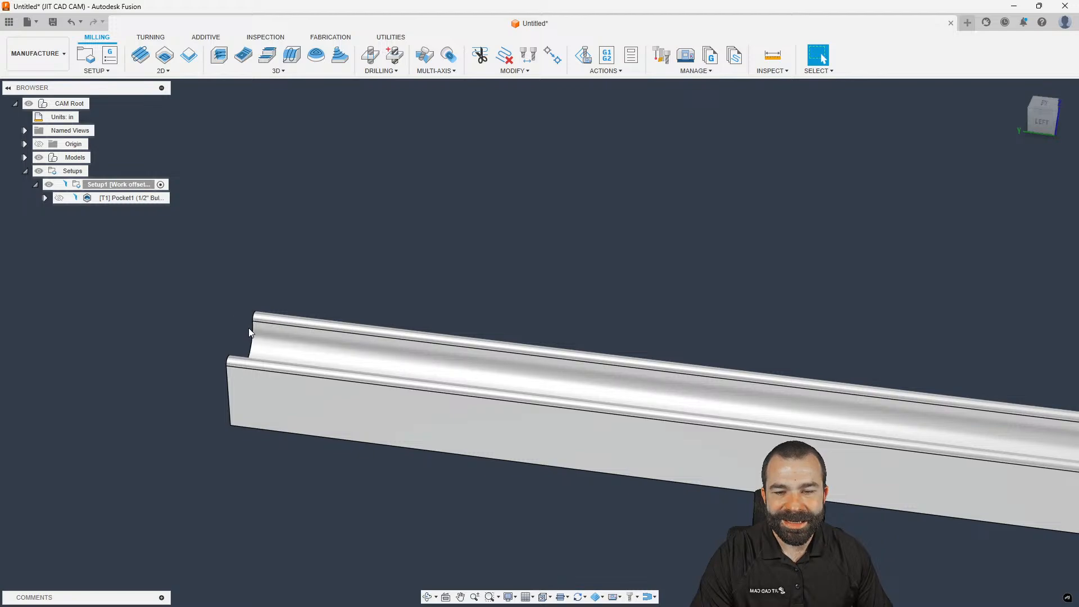
Start a Scallop finishing operation using the 1/2" Ball Endmill from the Shop Crib library
left_click(316, 55)
scroll(313, 228, "down", 2)
mouse_move(313, 227)
middle_mouse_down("shift")
mouse_move(337, 243)
mouse_move(263, 235)
mouse_move(315, 246)
middle_mouse_up("shift")
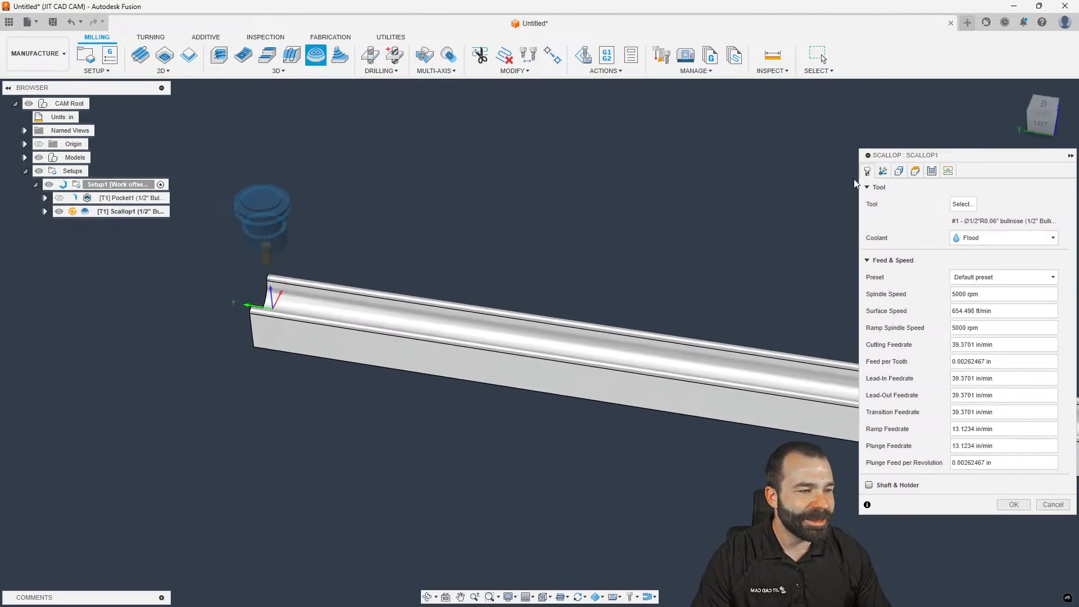
left_click(962, 204)
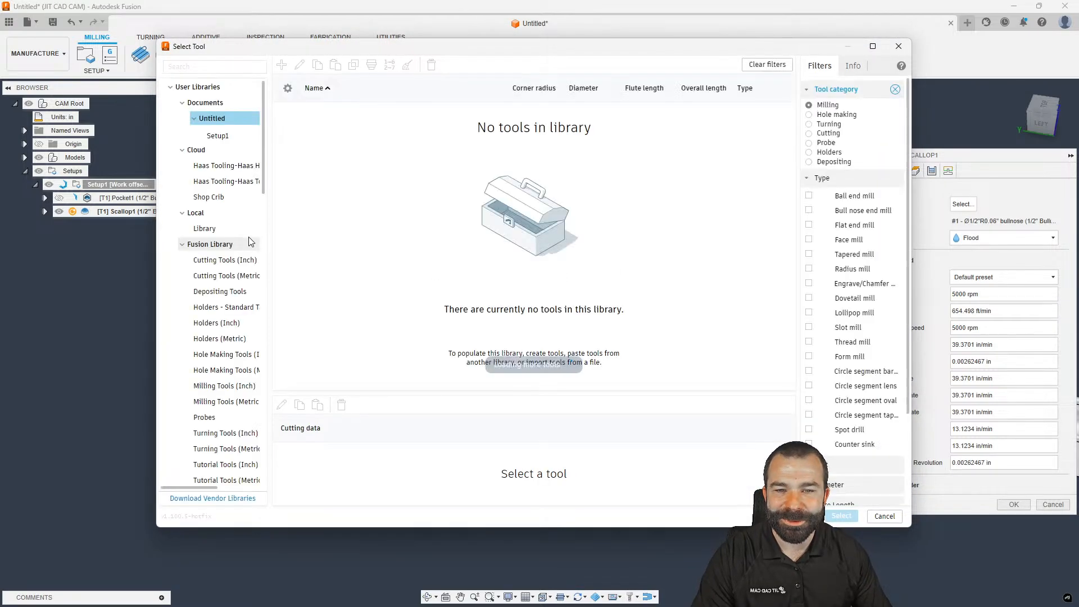
left_click(220, 197)
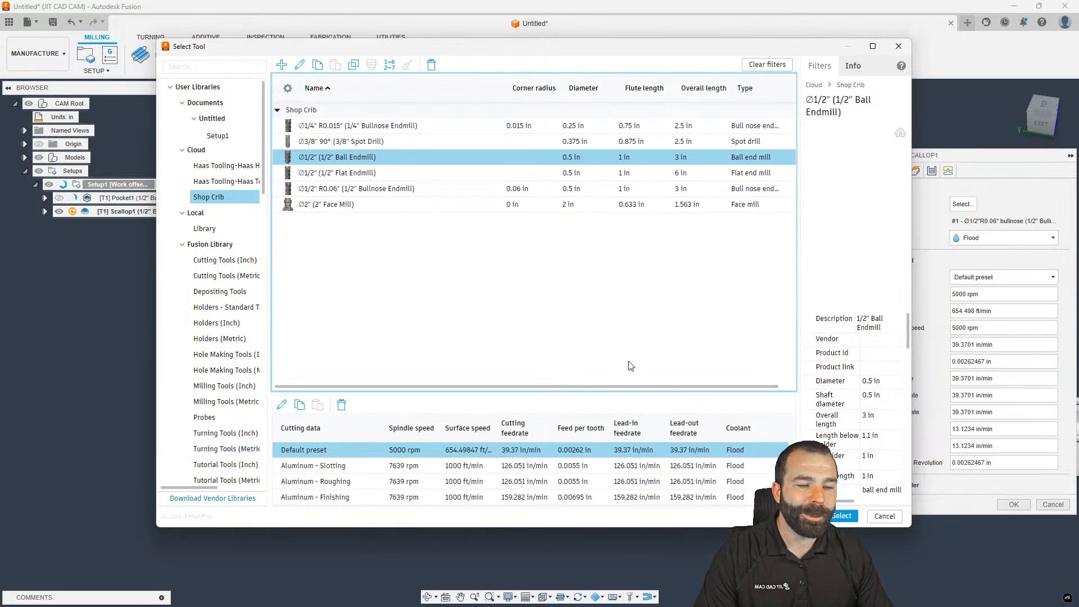
left_click(842, 516)
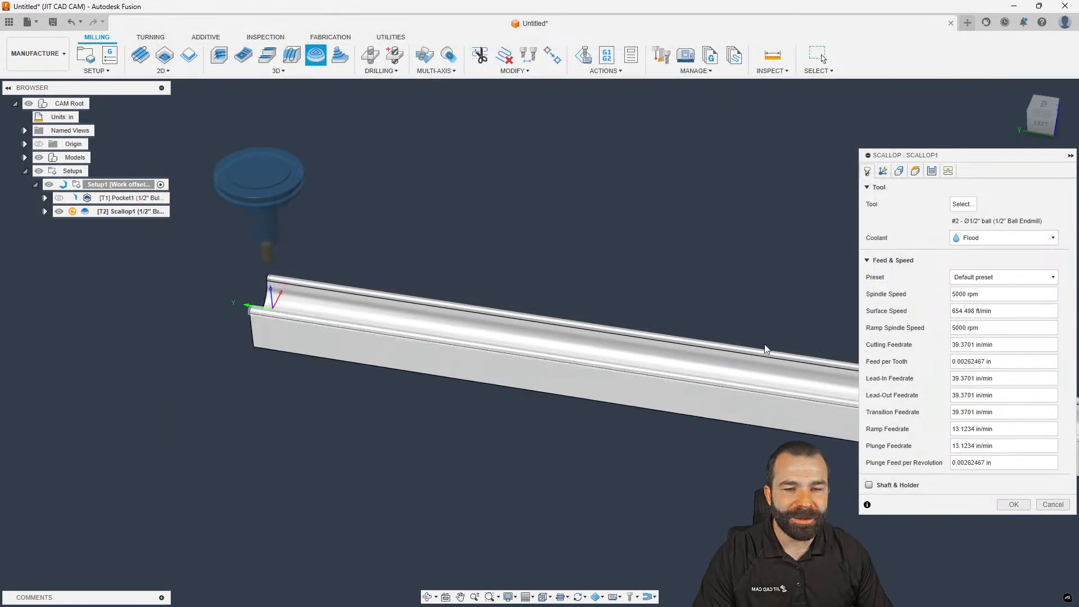
Set the machining boundary to Selection and begin chaining the part's end edges
left_click(915, 171)
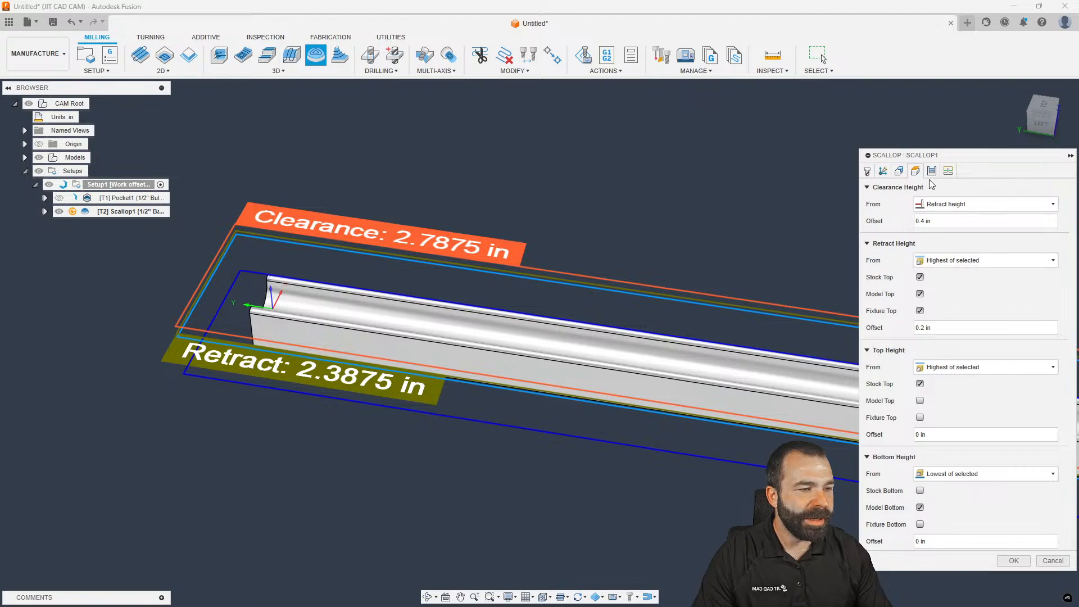
left_click(931, 171)
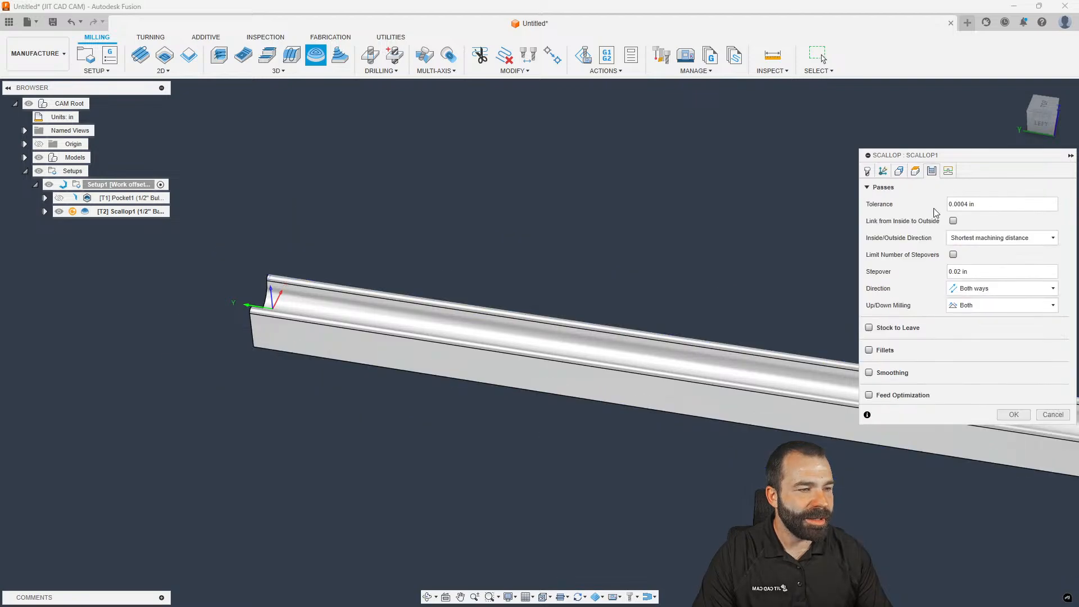
left_click(899, 171)
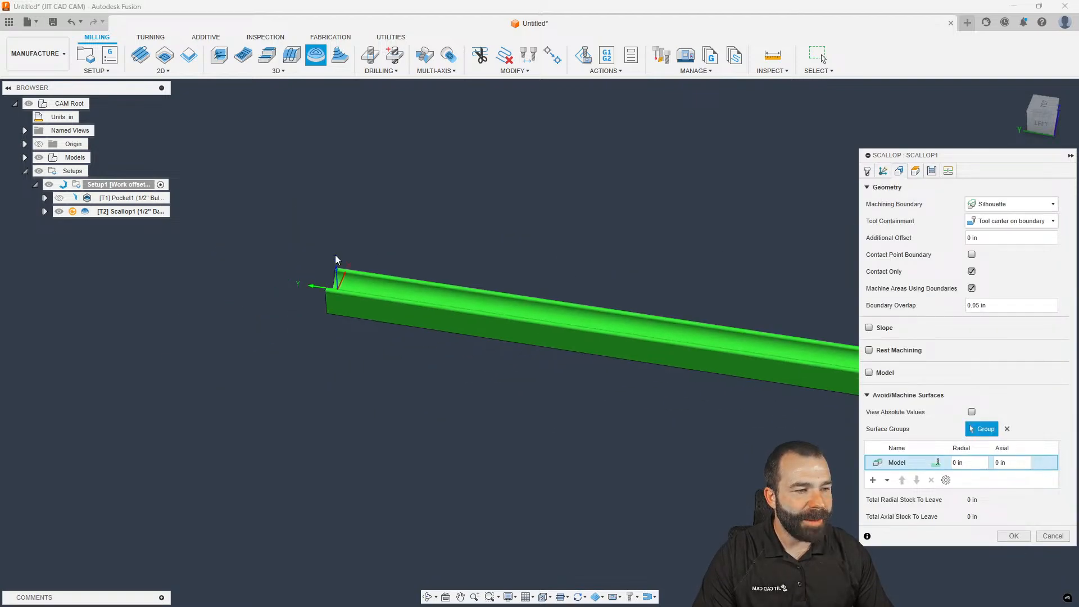
left_click(1012, 204)
left_click(990, 239)
scroll(322, 284, "up", 5)
left_click(353, 275)
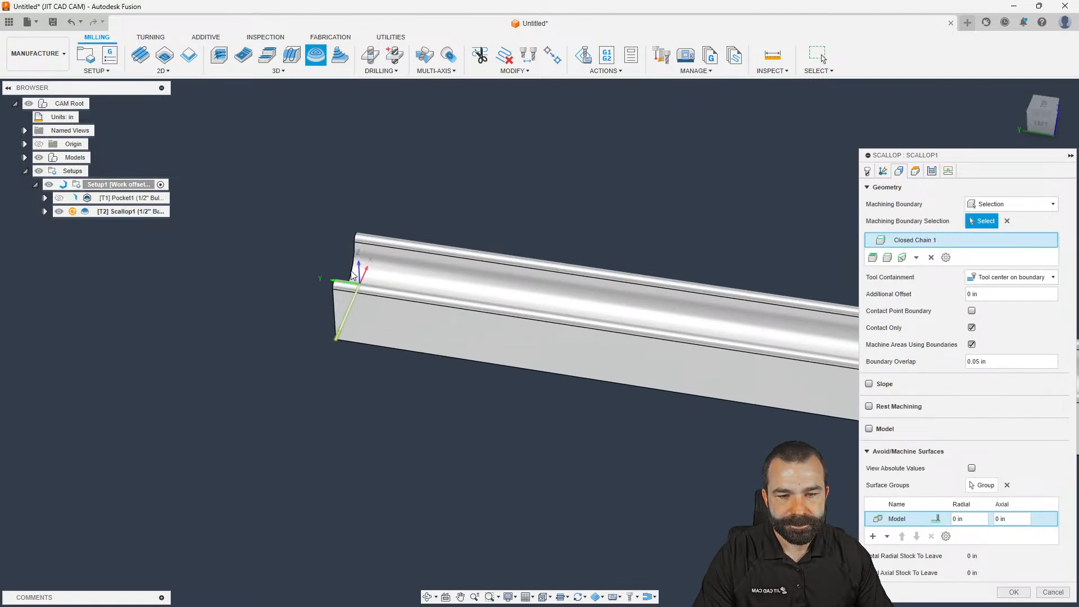
left_click(351, 278)
scroll(229, 281, "down", 2)
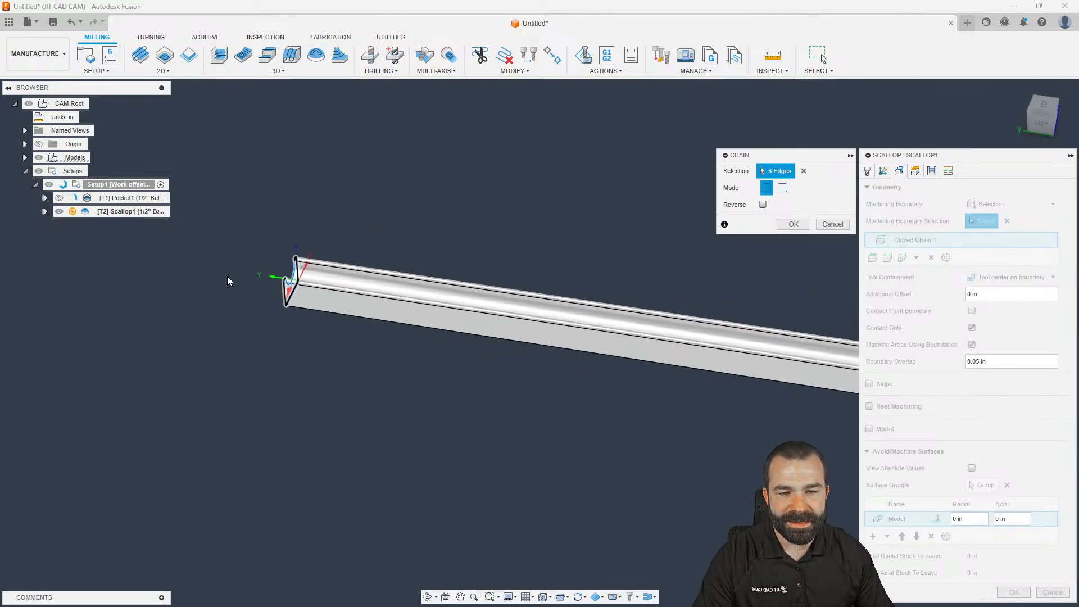
scroll(228, 281, "down", 2)
scroll(776, 357, "up", 5)
left_click(775, 357)
Reroute the chain along the channel's top edges, accept it, and compute the Scallop toolpath
middle_click_drag(774, 356, 635, 370, "shift")
left_click(276, 349)
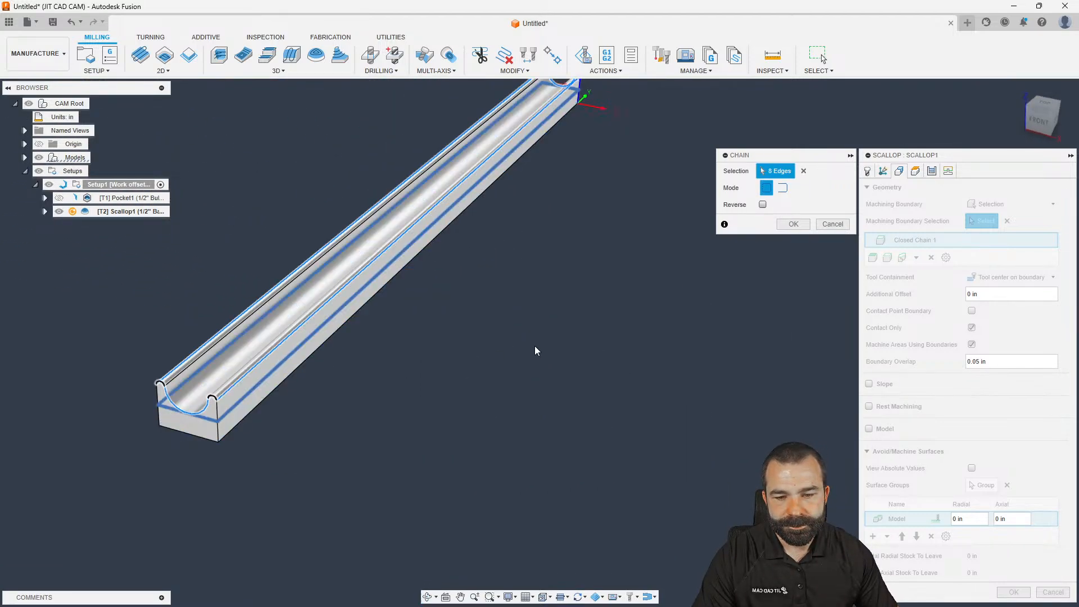
left_click(793, 224)
scroll(633, 299, "down", 4)
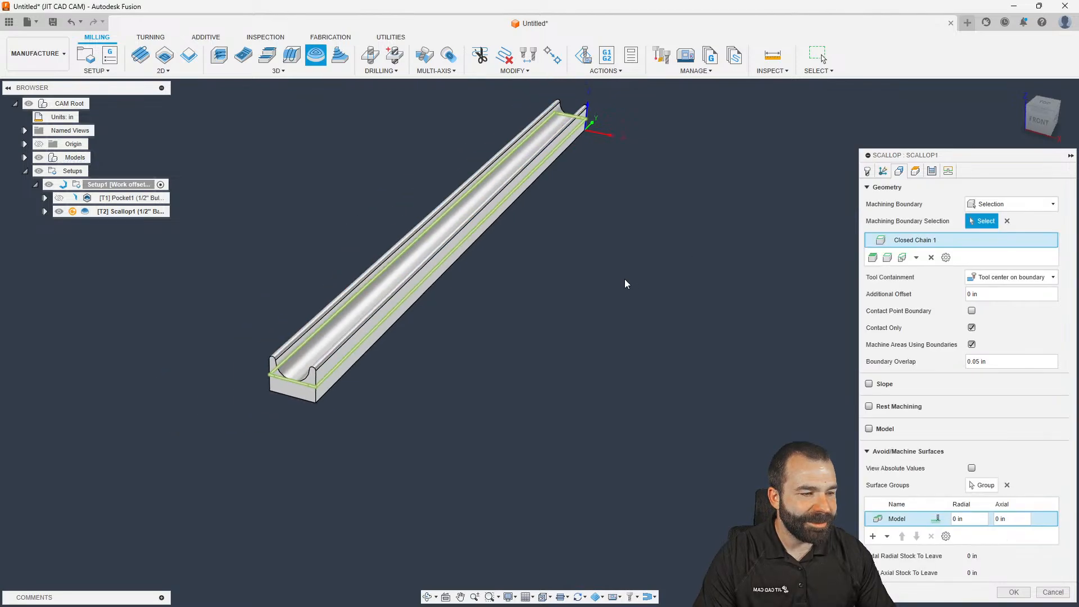
middle_click_drag(633, 298, 706, 307, "shift")
scroll(751, 278, "up", 1)
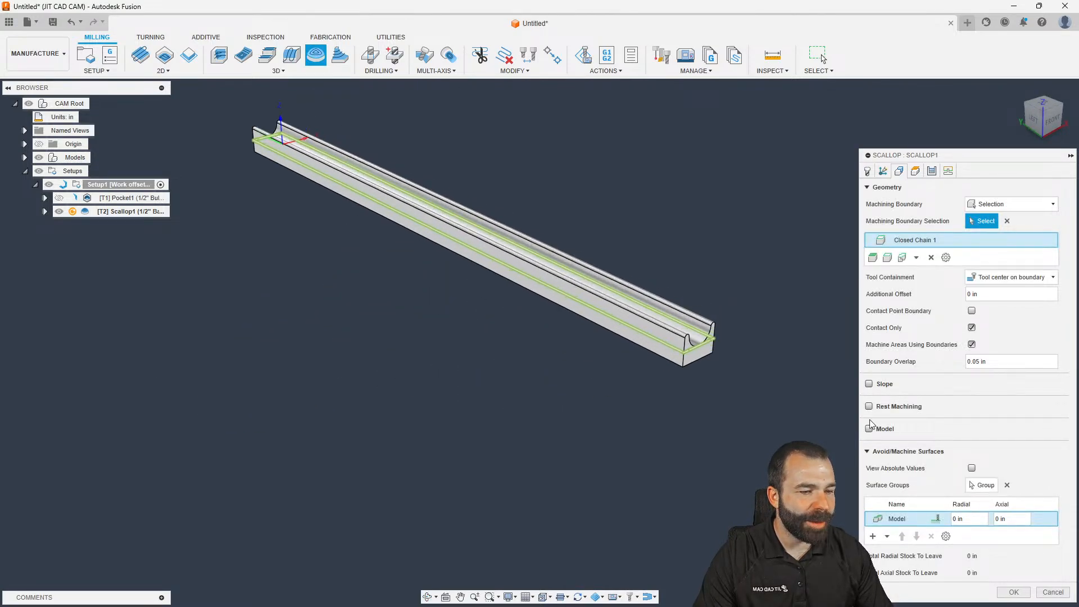
left_click(1013, 593)
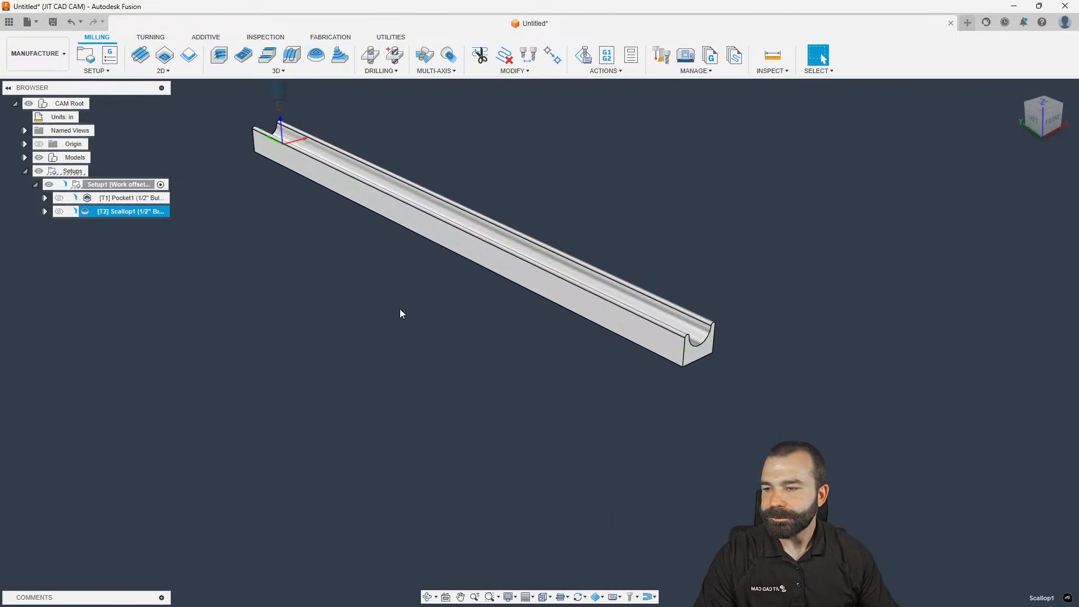
Edit Pocket1 and switch its machining boundary to Selection
left_click(91, 198)
right_click(89, 197)
left_click(115, 208)
left_click(898, 171)
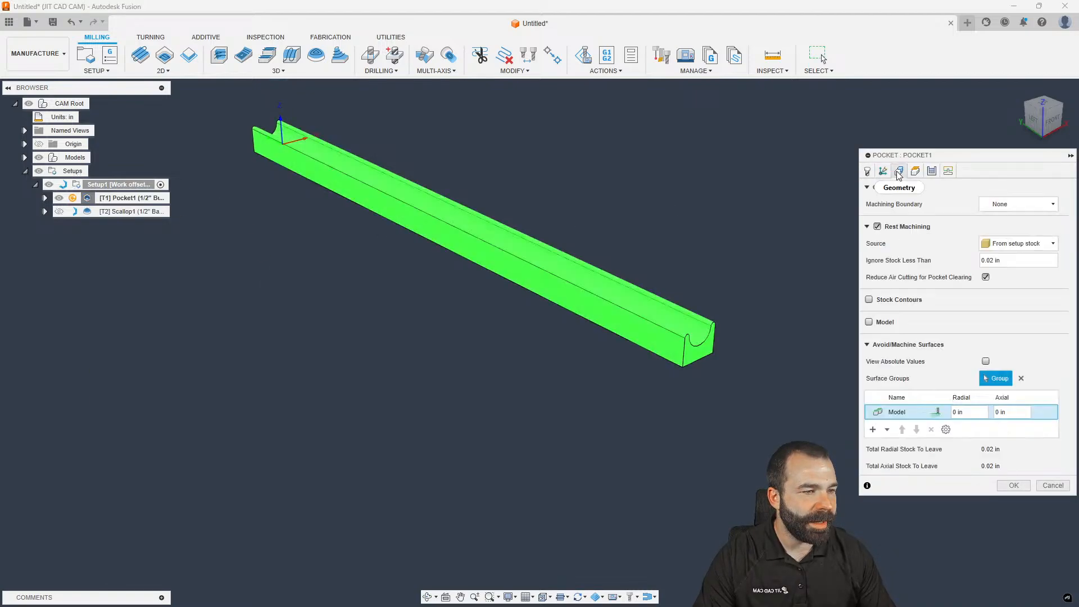
left_click(1006, 206)
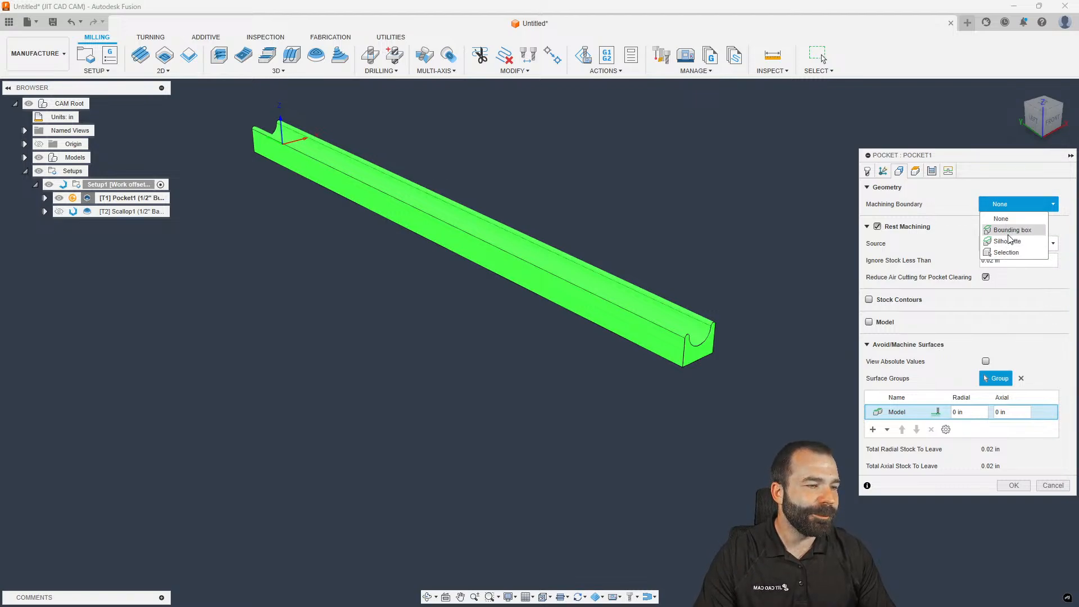
left_click(1008, 252)
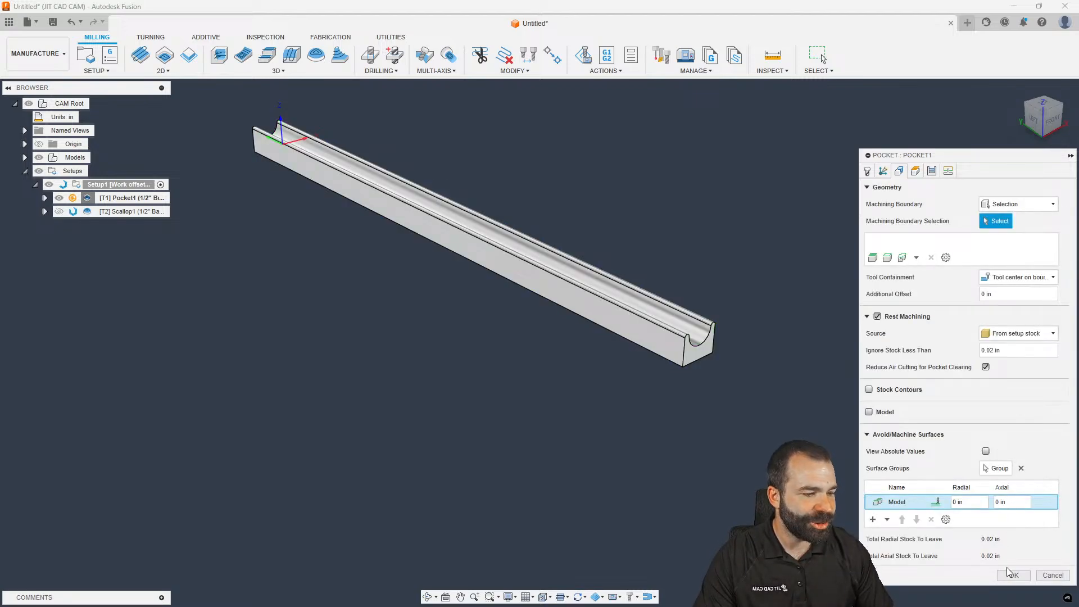
left_click(1010, 574)
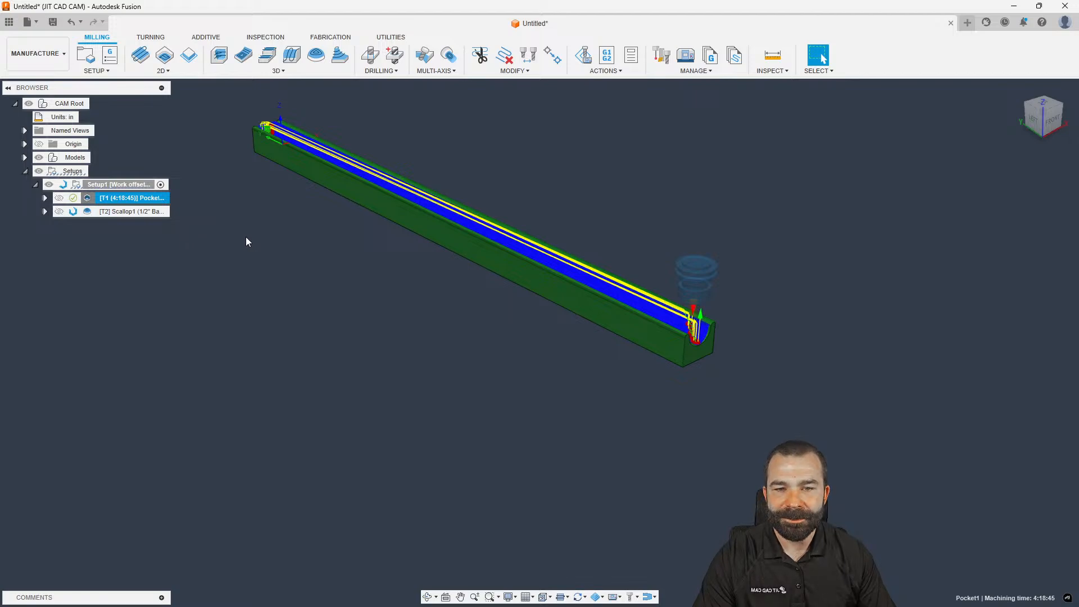
View the part from the TOP of the ViewCube and reopen Pocket1 for editing
scroll(672, 335, "up", 5)
middle_click_drag(679, 333, 853, 331, "shift")
scroll(874, 333, "down", 5)
middle_click_drag(676, 305, 787, 301, "shift")
middle_click_drag(462, 267, 399, 272, "shift")
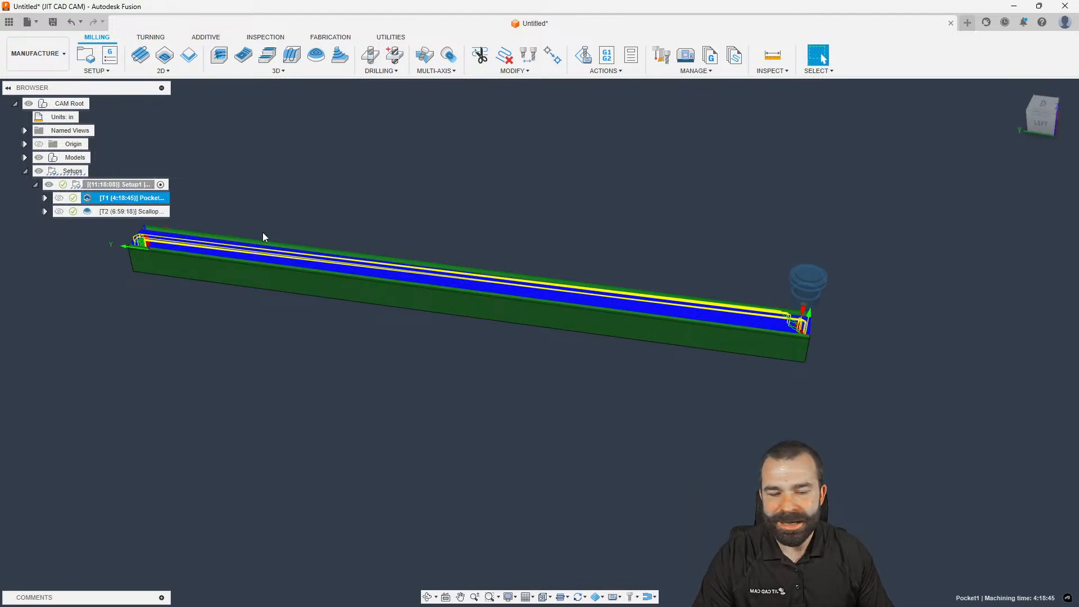
left_click(1041, 105)
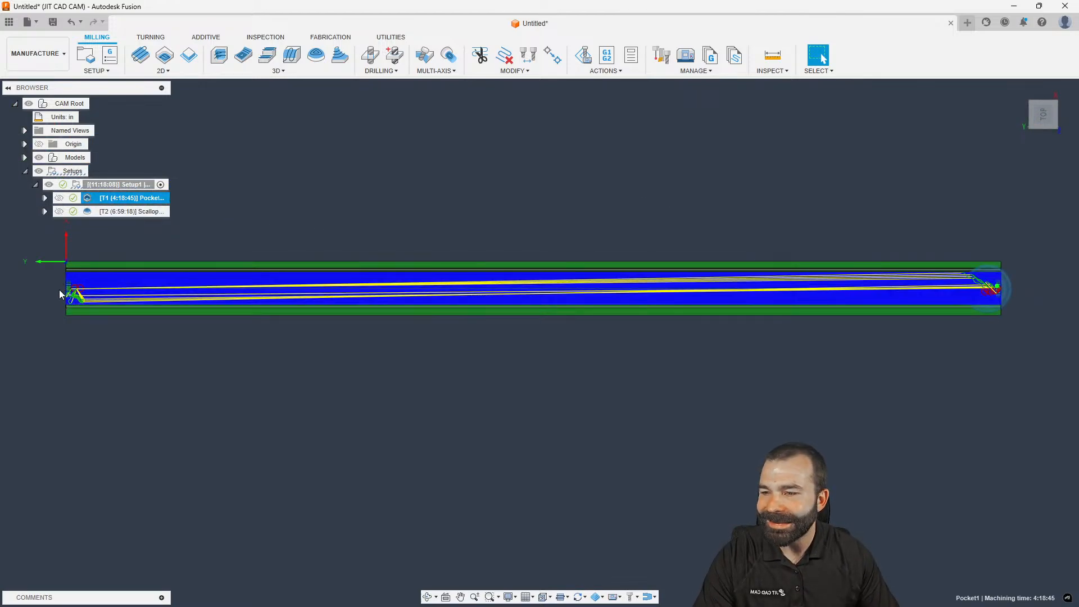
double_click(87, 199)
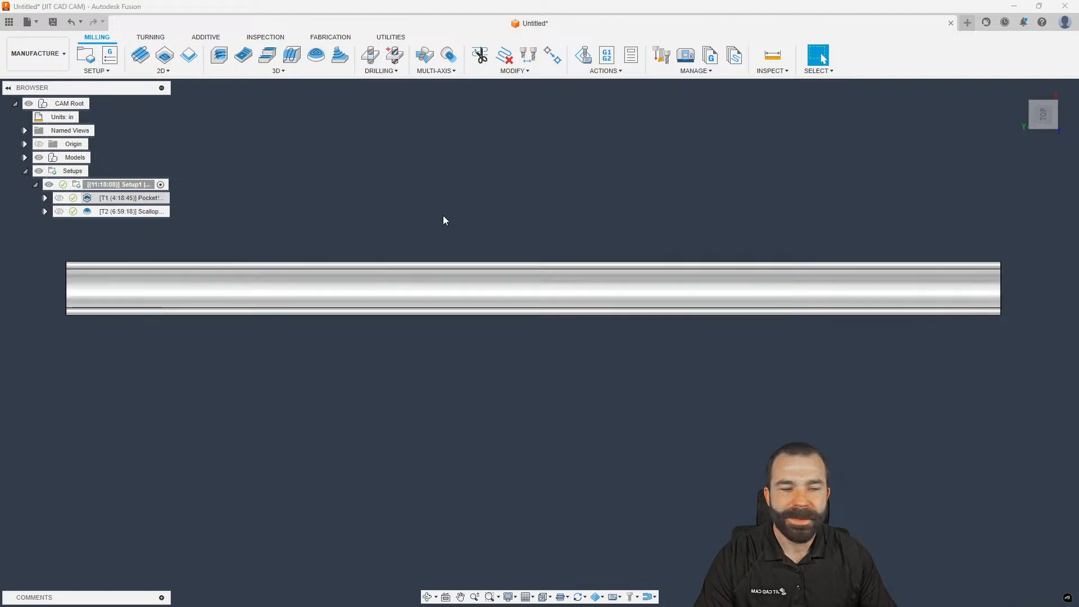
Bound Pocket1 by the part's outer edge chain, keeping rest machining from setup stock, and regenerate
left_click(898, 171)
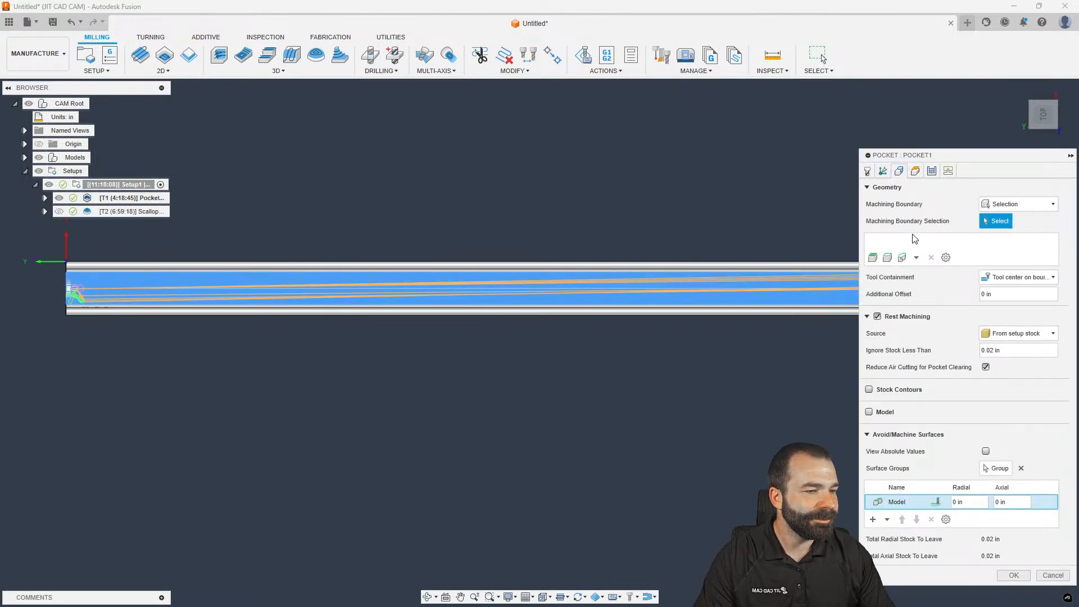
left_click(1014, 334)
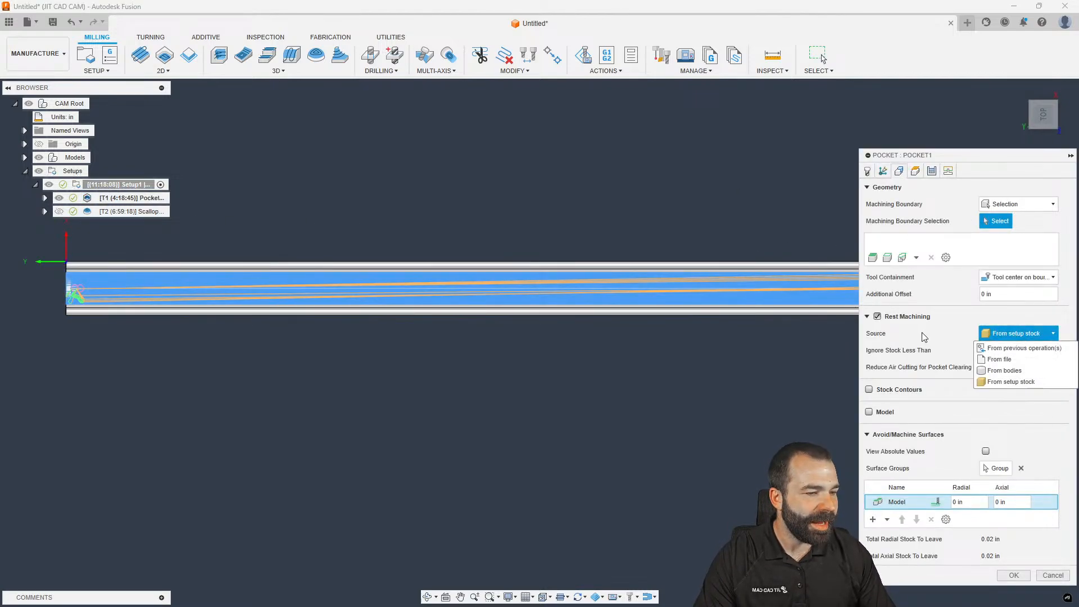
left_click(994, 383)
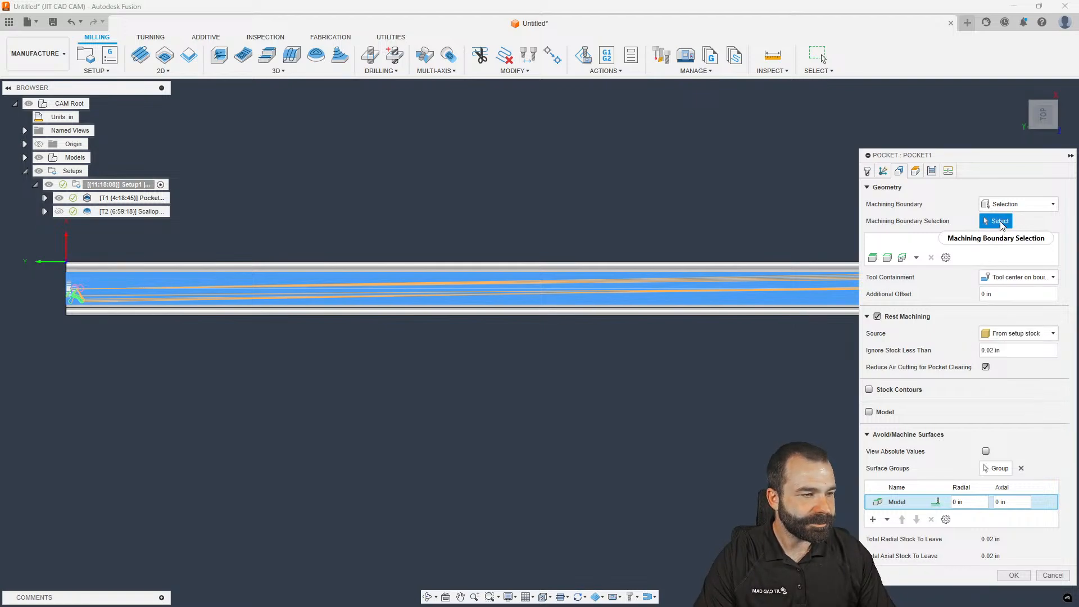
middle_click_drag(388, 337, 267, 207, "shift")
left_click(267, 206)
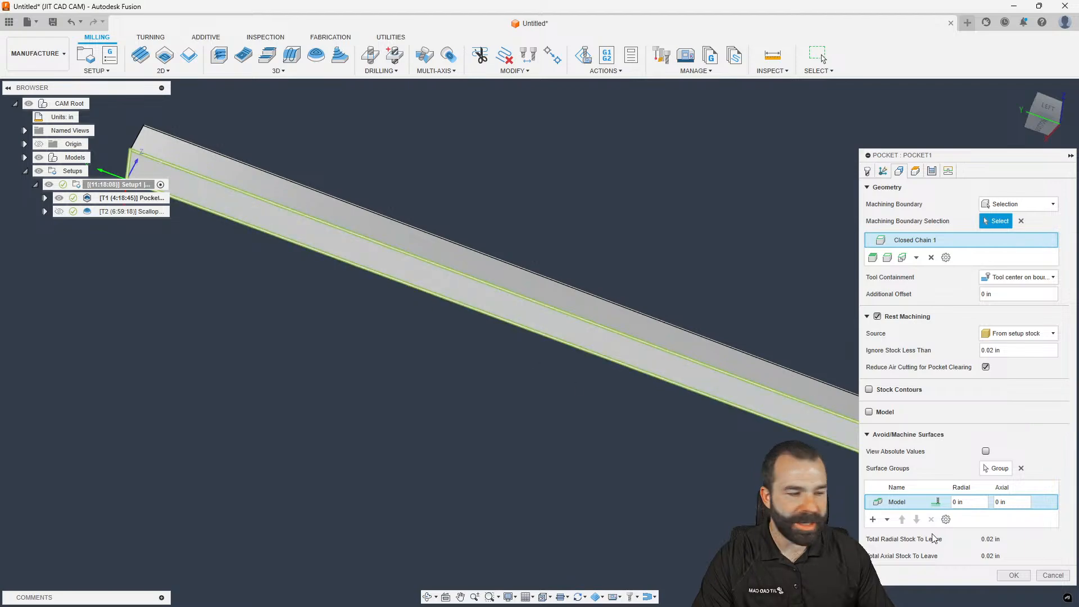
left_click(1014, 576)
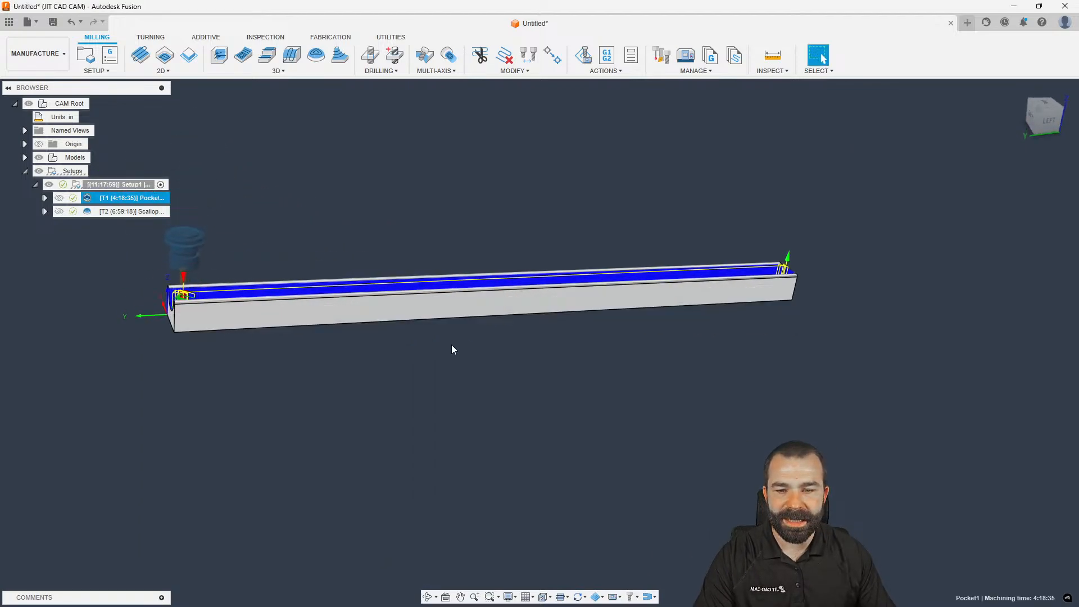
scroll(166, 295, "up", 5)
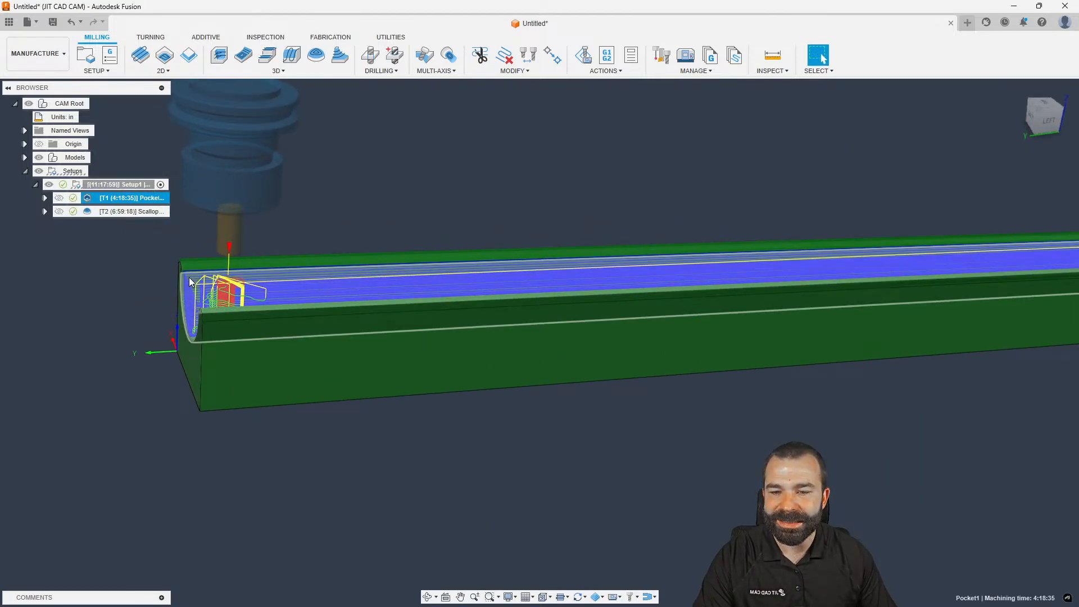
Set Pocket1's tool containment to Tool outside boundary and regenerate the 6:47:05 toolpath
double_click(91, 198)
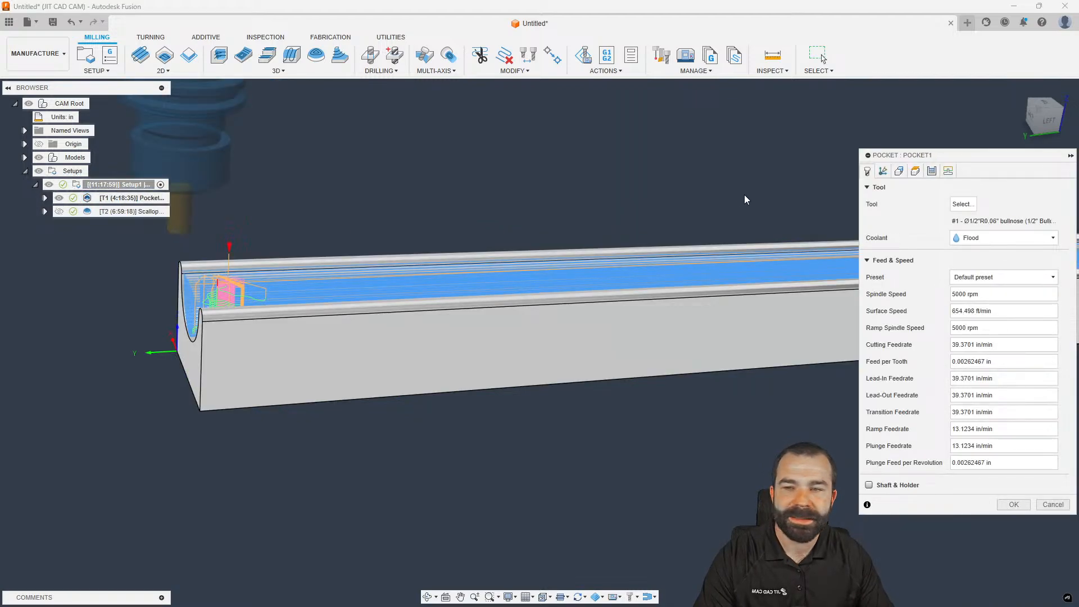
left_click(899, 171)
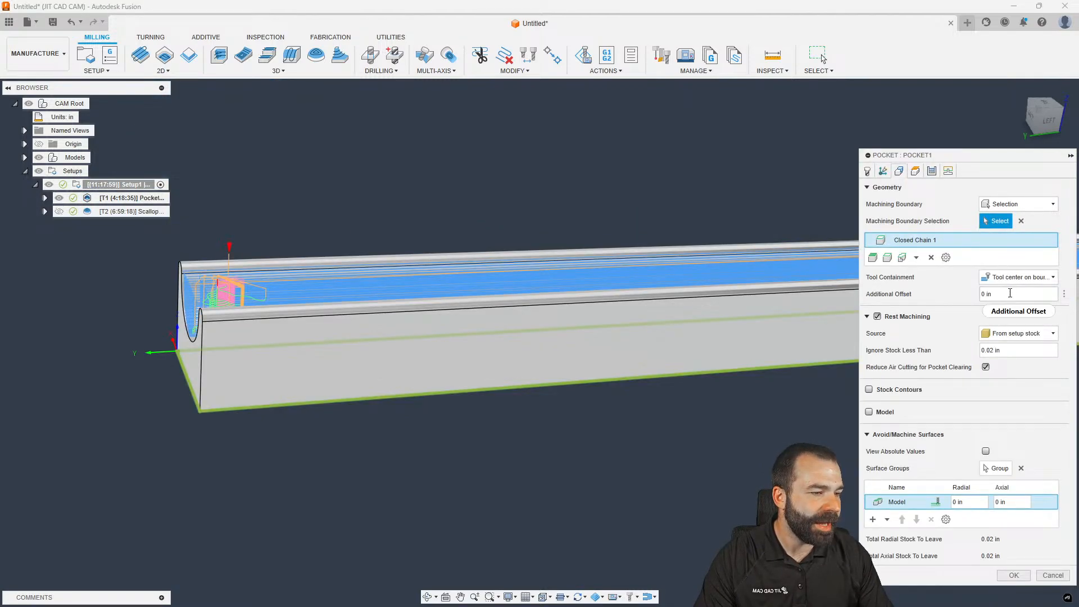
left_click(1017, 278)
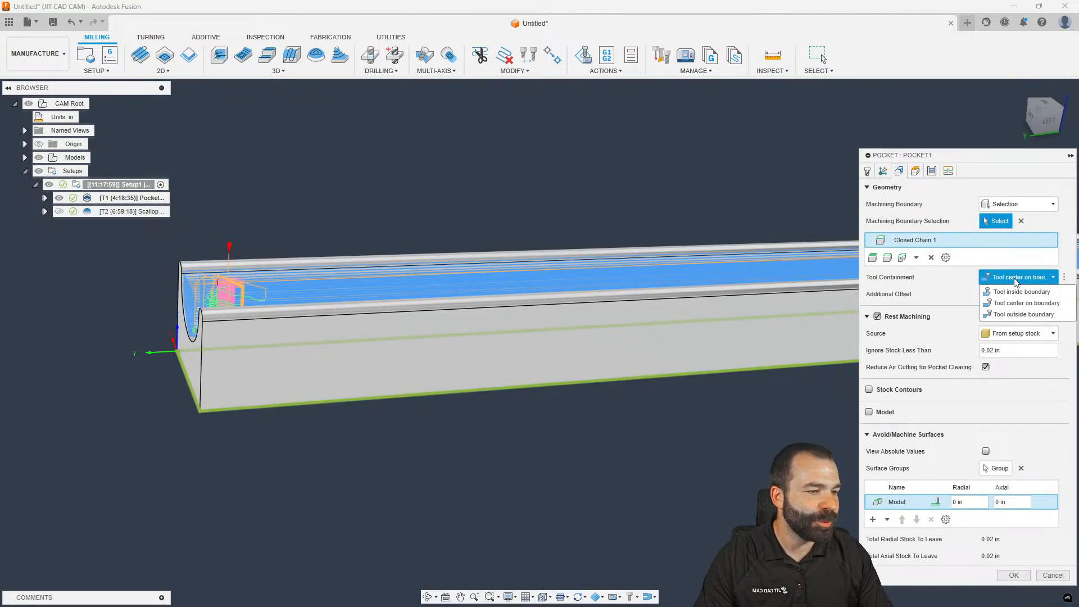
left_click(1020, 314)
left_click(1010, 575)
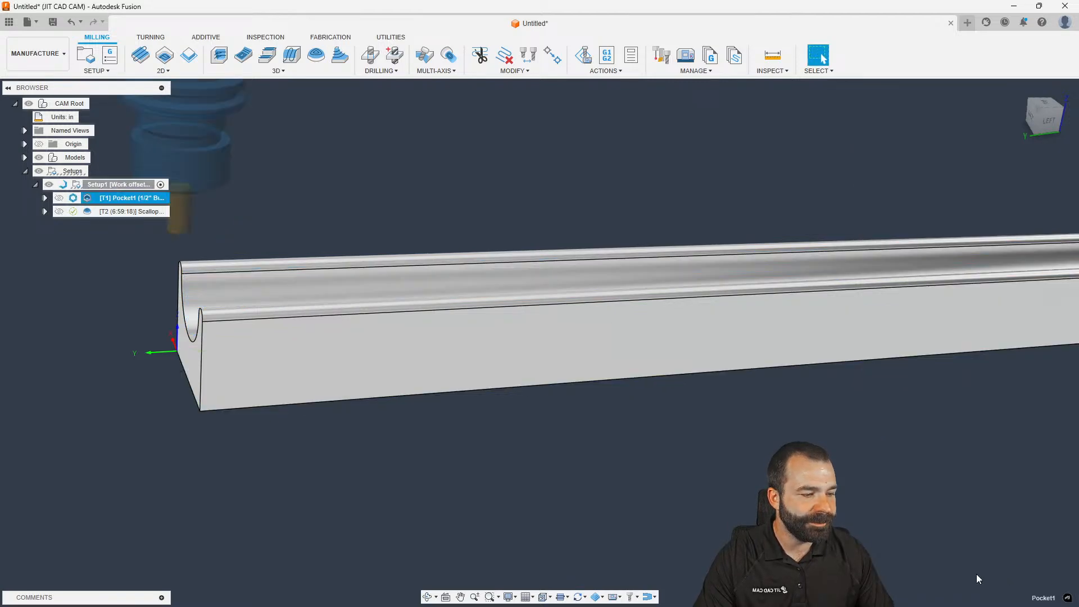
scroll(504, 399, "down", 3)
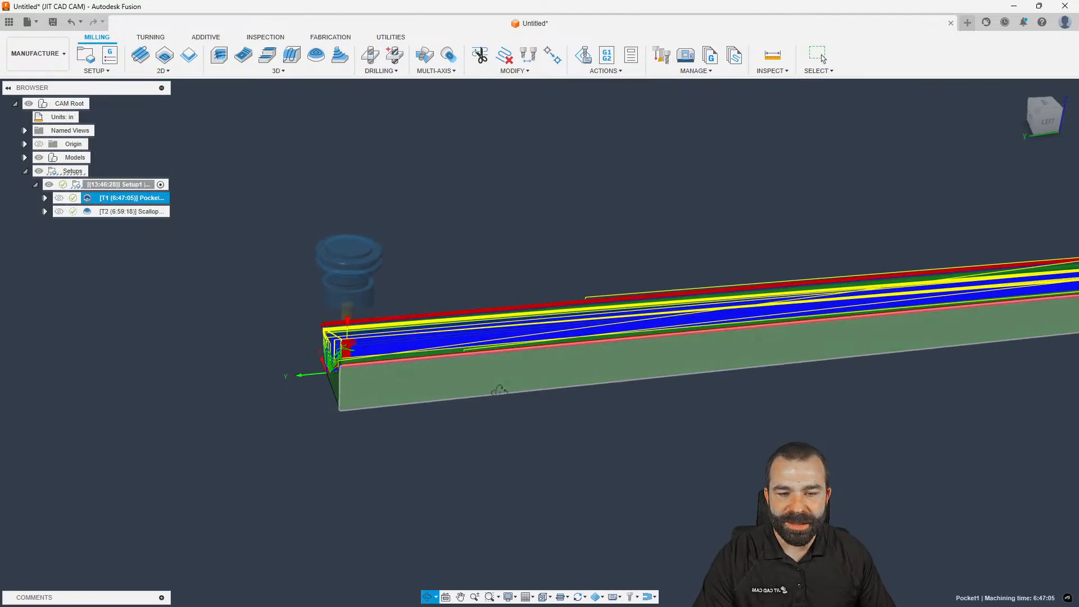
scroll(332, 360, "up", 5)
Inspect the toolpaths at the near end of the part, then display the Scallop toolpath
middle_click_drag(332, 361, 355, 359, "shift")
scroll(355, 356, "down", 2)
scroll(323, 300, "up", 5)
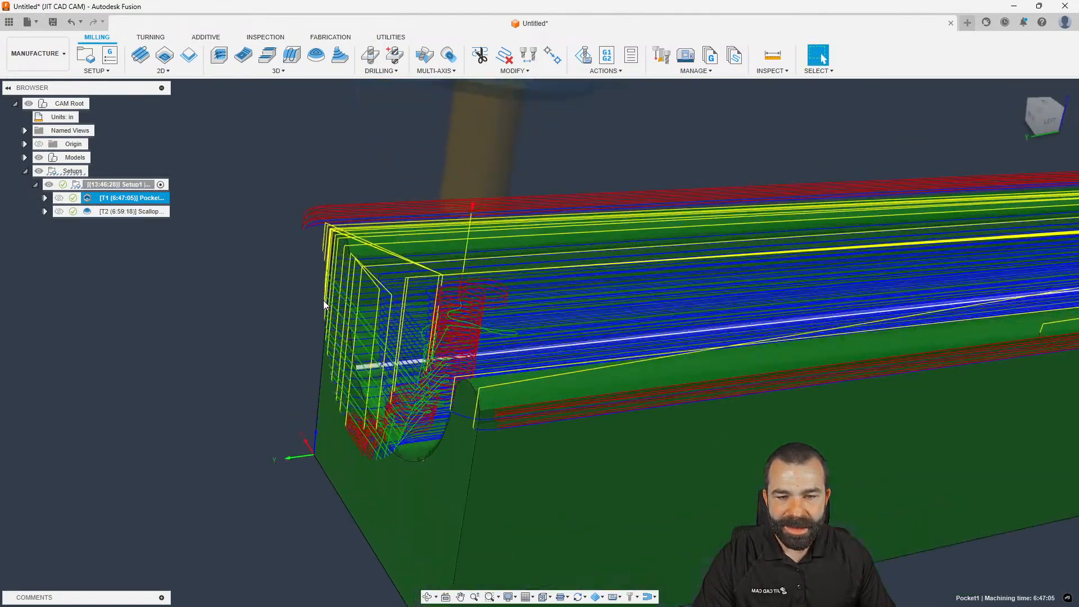
scroll(321, 244, "down", 10)
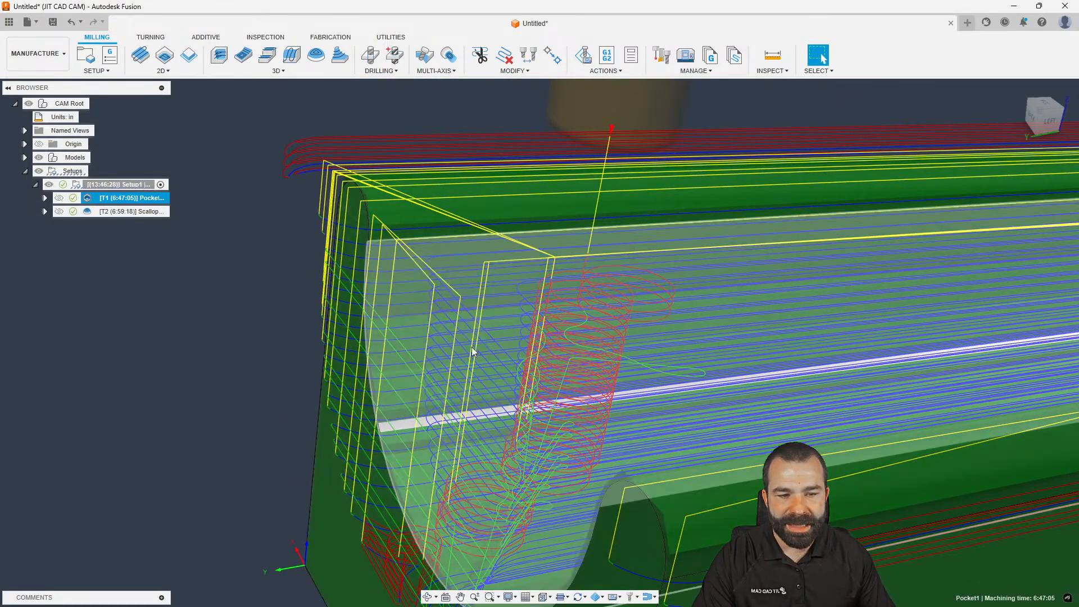
scroll(395, 339, "down", 8)
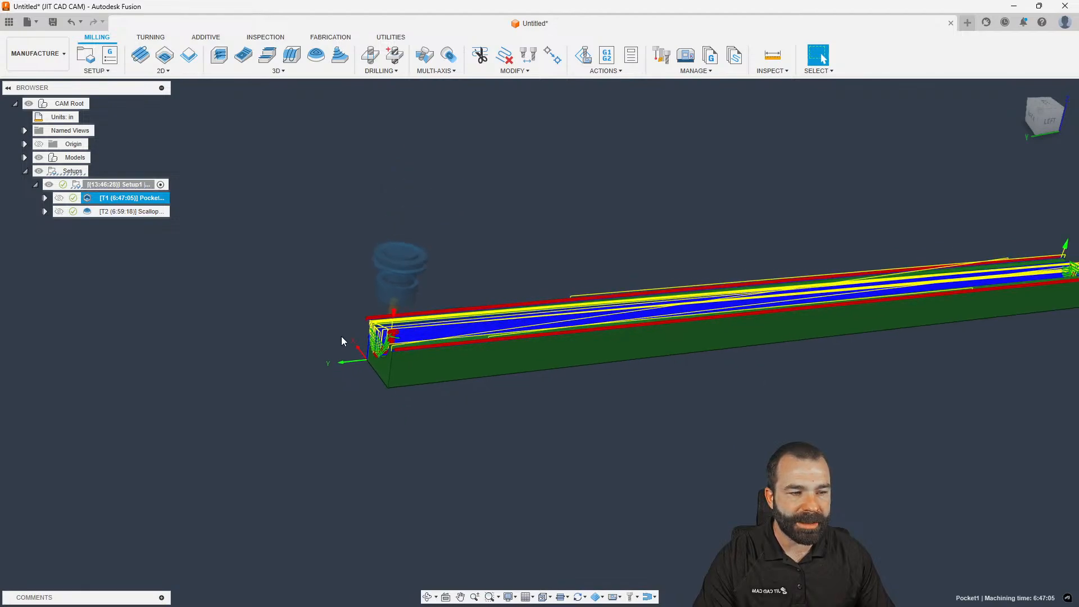
scroll(654, 318, "up", 6)
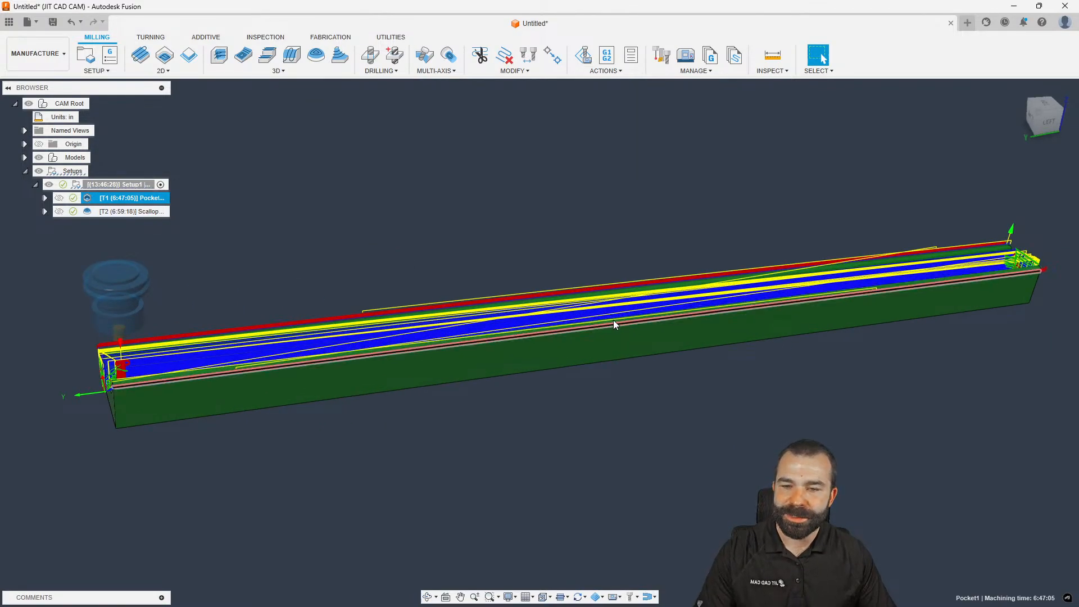
left_click(108, 212)
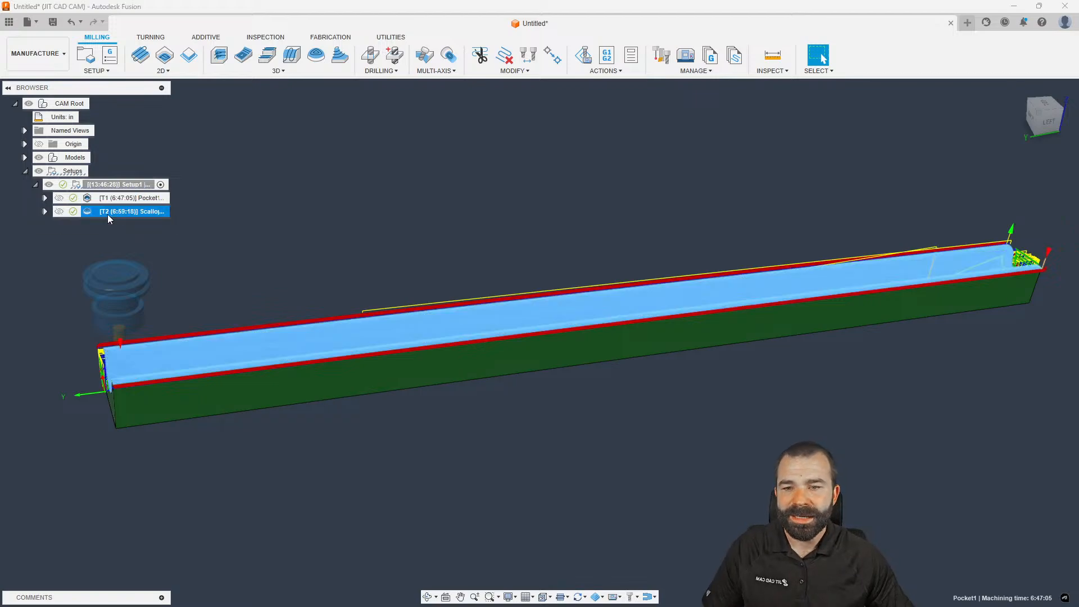
middle_click_drag(276, 271, 333, 274, "shift")
scroll(446, 419, "up", 10)
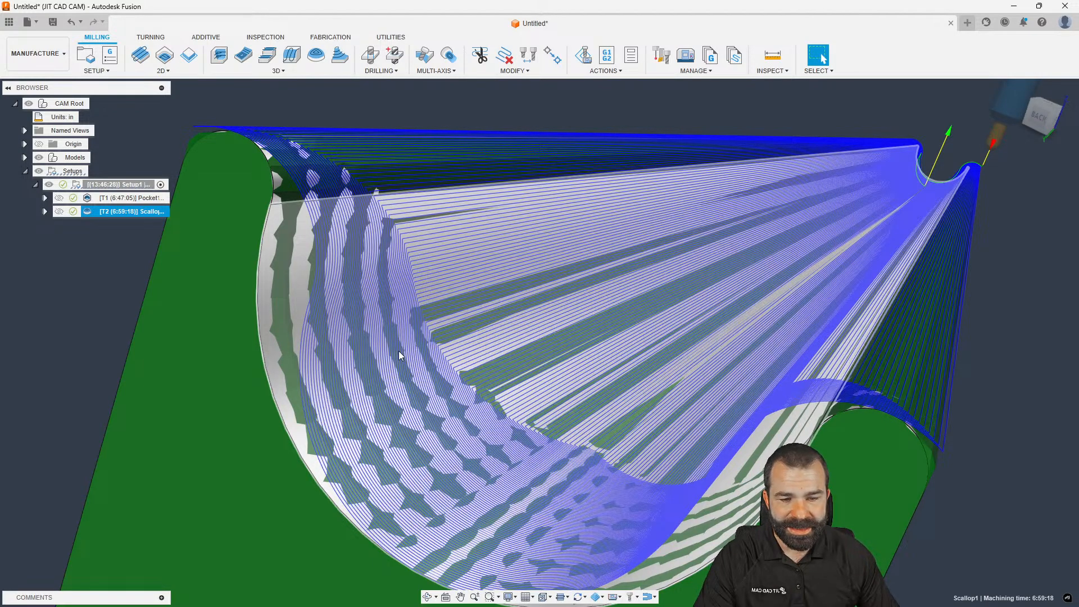
mouse_move(401, 310)
middle_mouse_down("shift")
mouse_move(832, 339)
mouse_move(405, 320)
middle_mouse_up("shift")
scroll(832, 340, "down", 8)
middle_click_drag(596, 323, 480, 389, "shift")
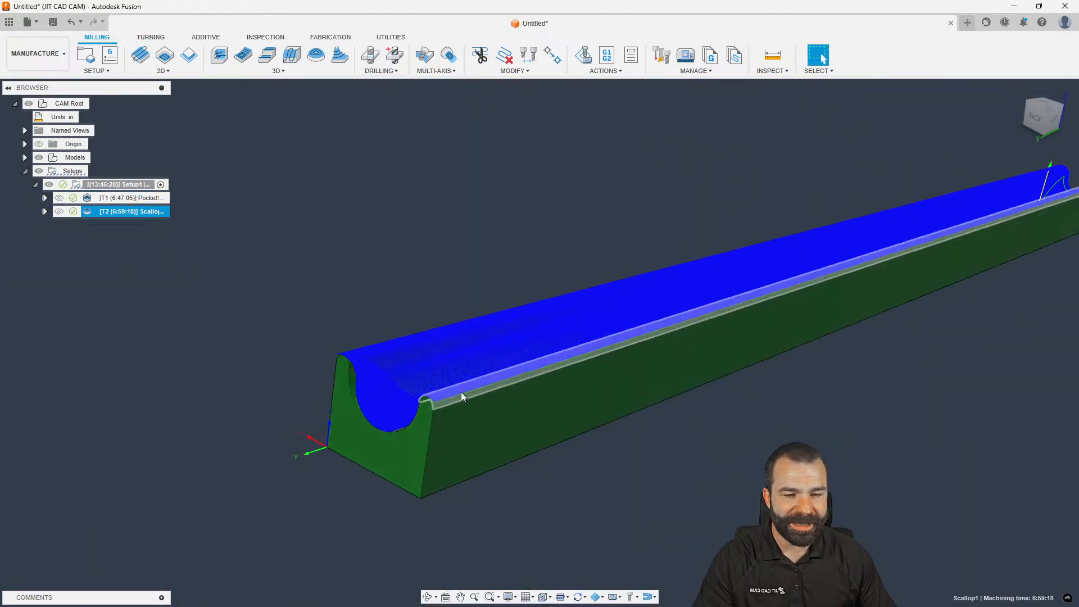
scroll(394, 398, "up", 12)
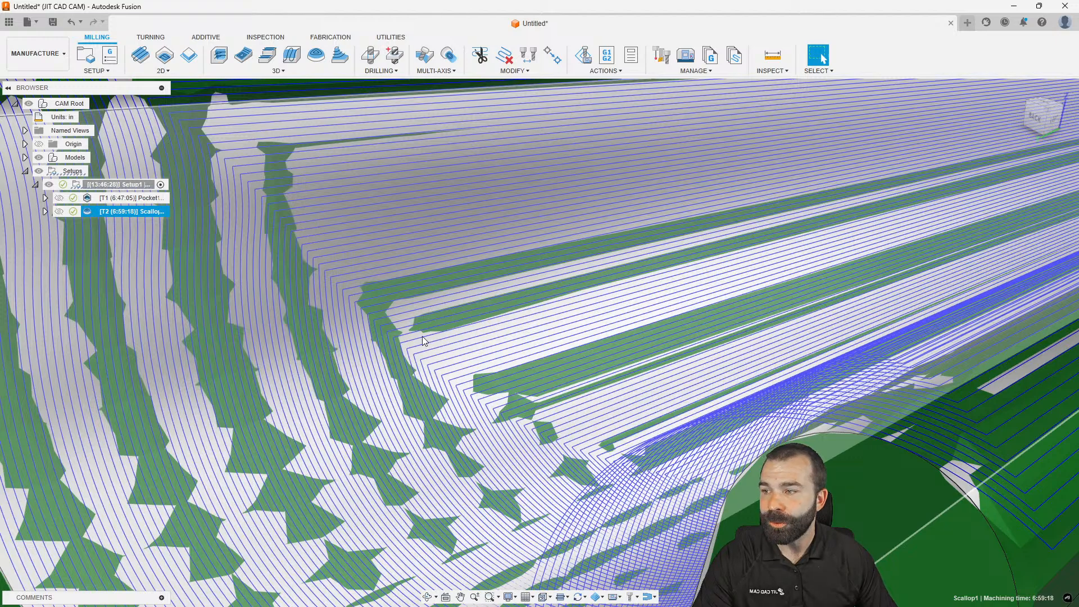
scroll(582, 278, "down", 5)
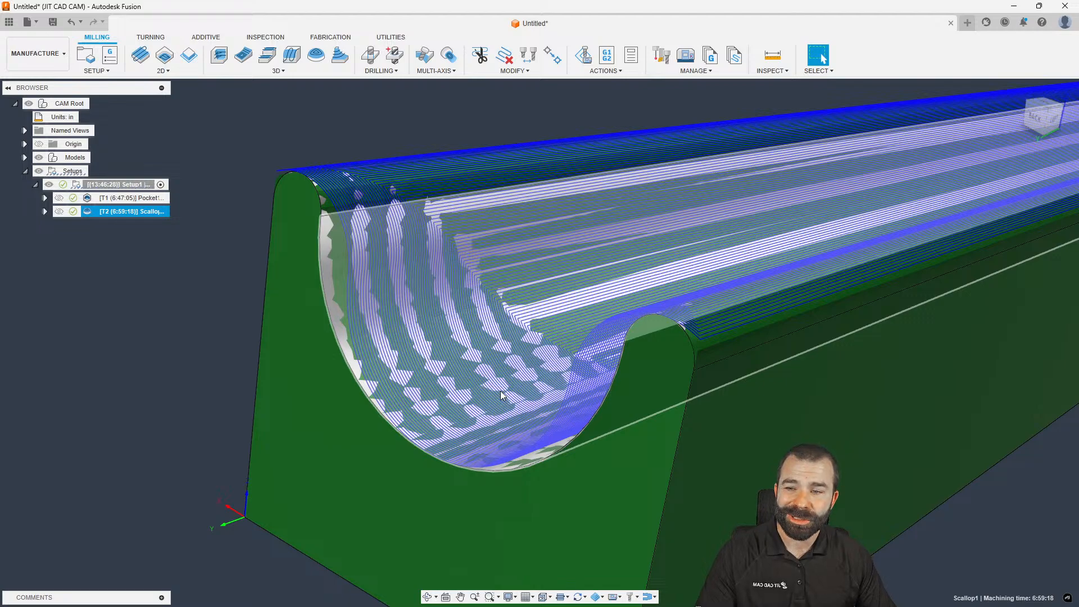
scroll(303, 368, "down", 4)
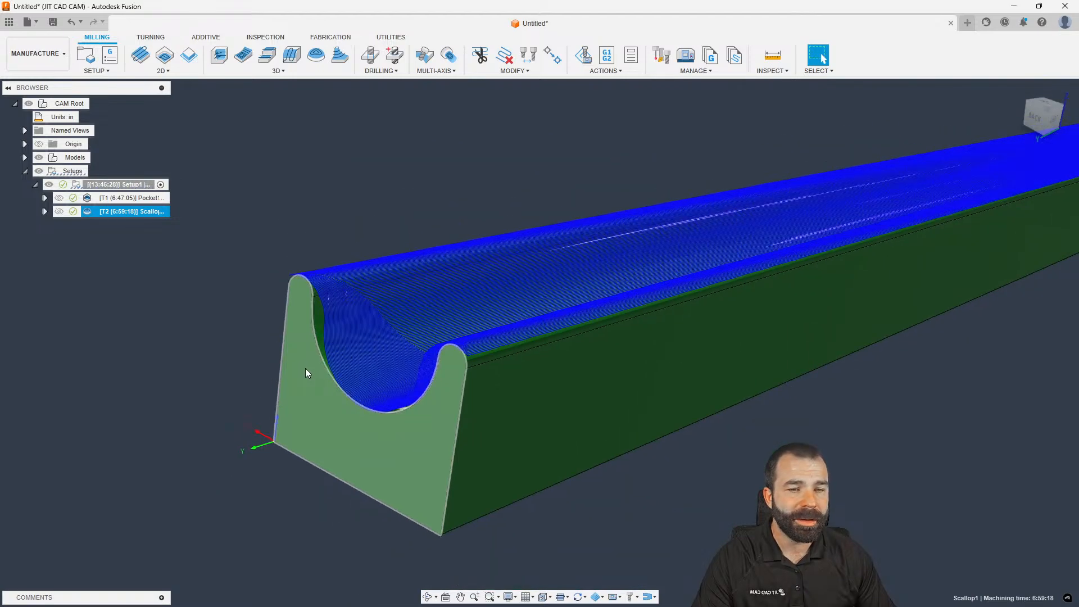
left_click(186, 323)
middle_click_drag(167, 304, 164, 346, "shift")
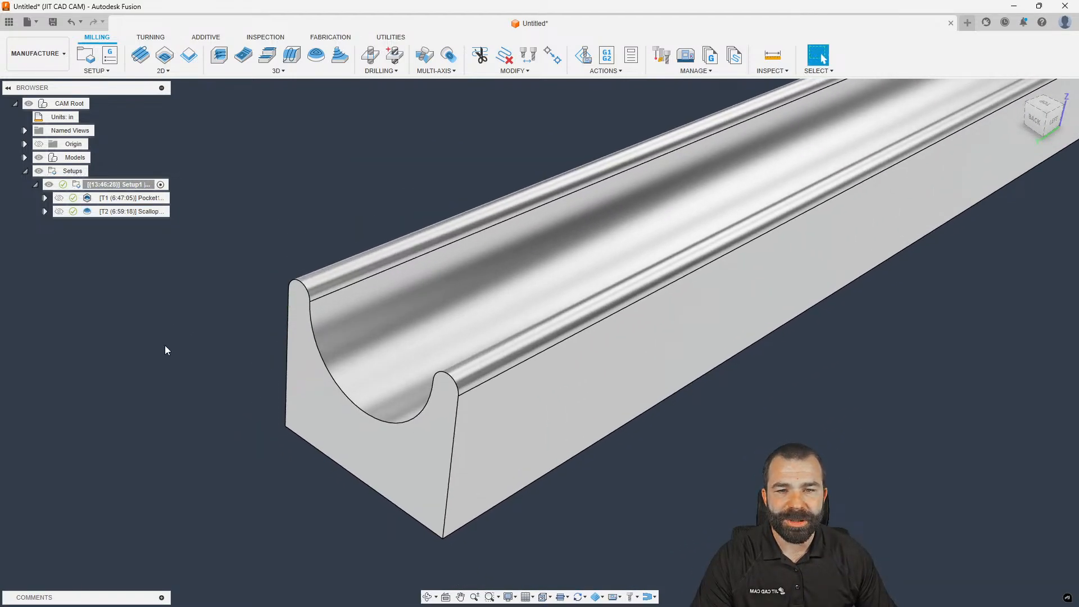
scroll(164, 346, "down", 2)
Create a Parallel finishing operation derived from the Scallop operation
left_click(124, 214)
right_click(124, 214)
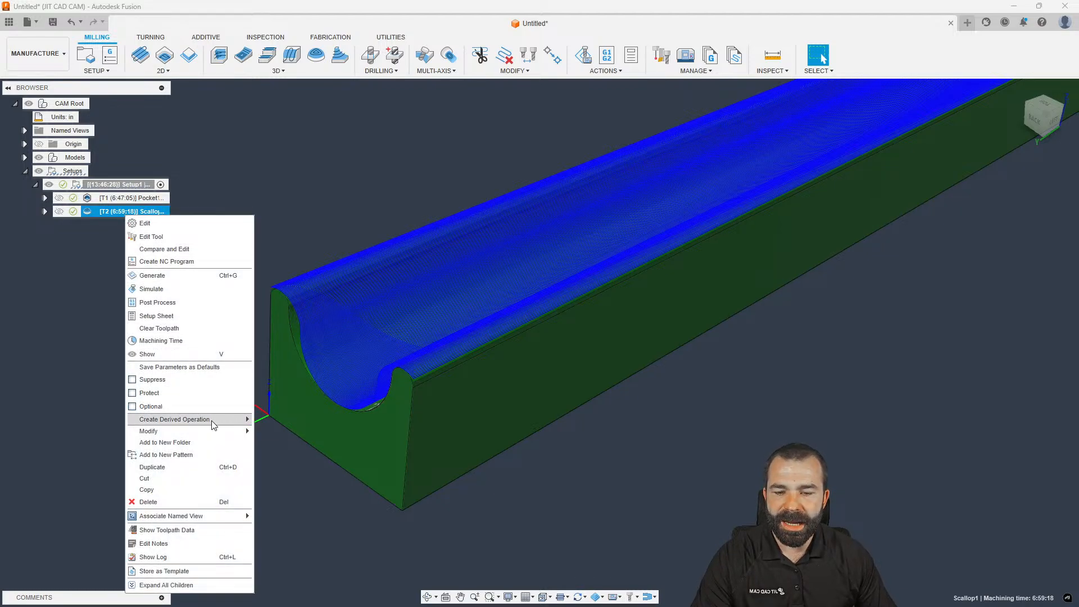
mouse_move(243, 420)
mouse_move(277, 425)
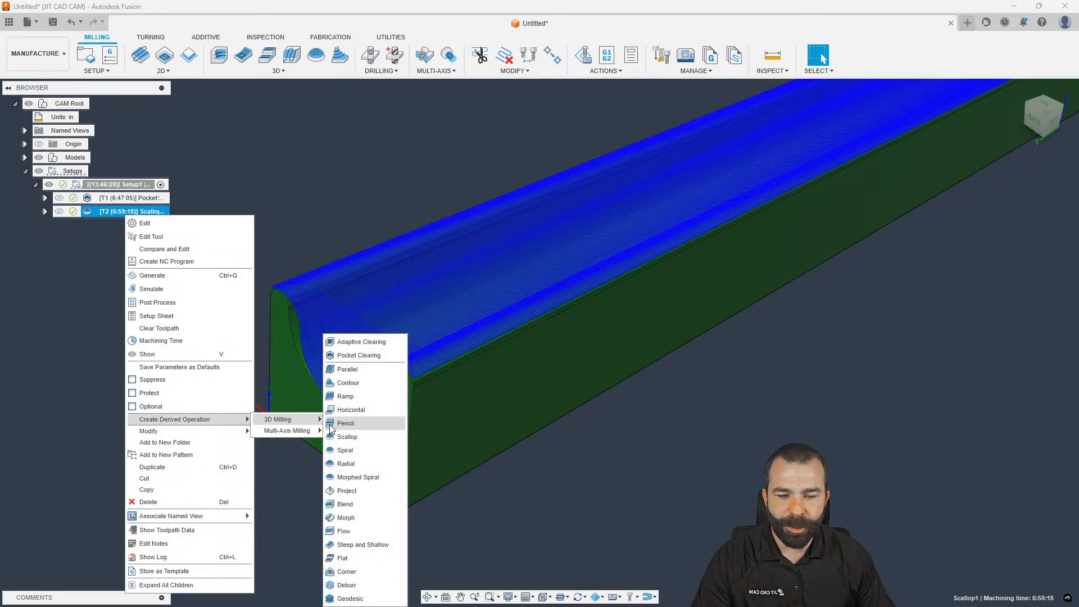
left_click(351, 371)
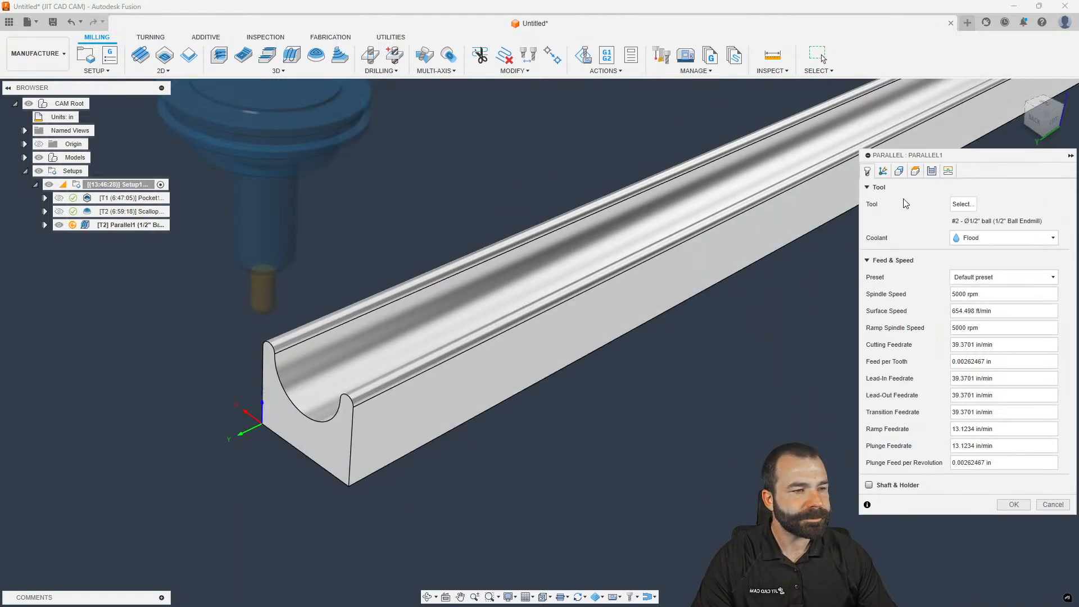
Align the Parallel passes with the groove edge at 0.02 in stepover and generate the 4:40:57 toolpath
left_click(915, 171)
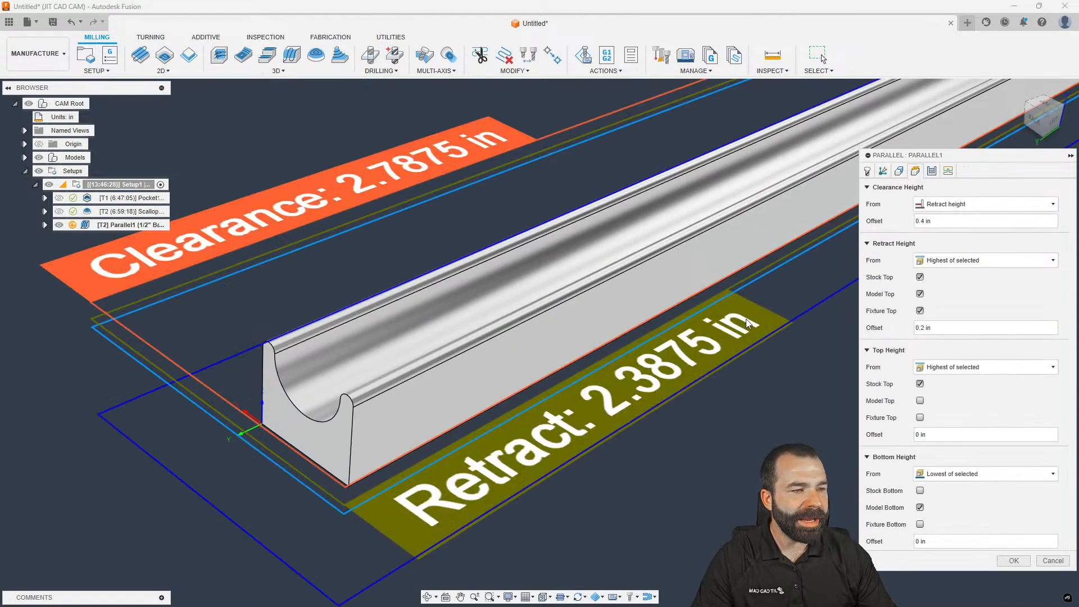
left_click(931, 171)
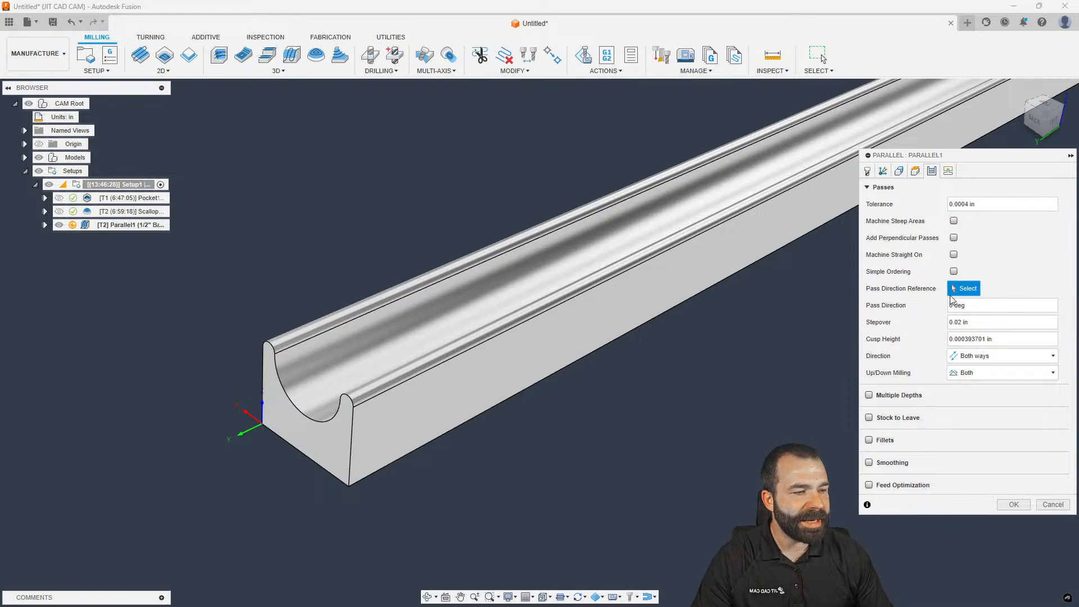
left_click(475, 272)
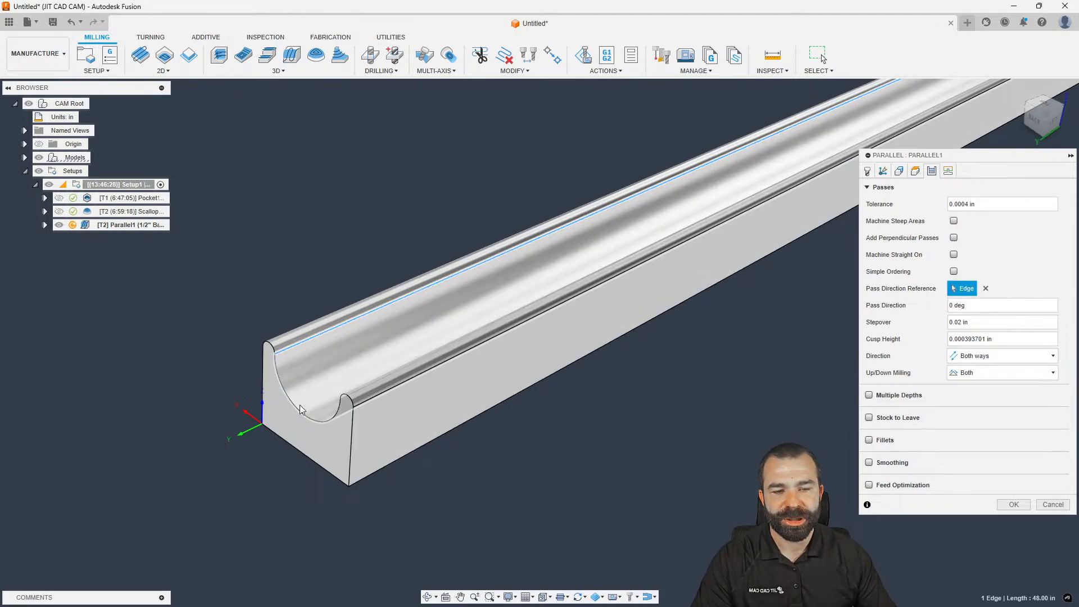
left_click(976, 325)
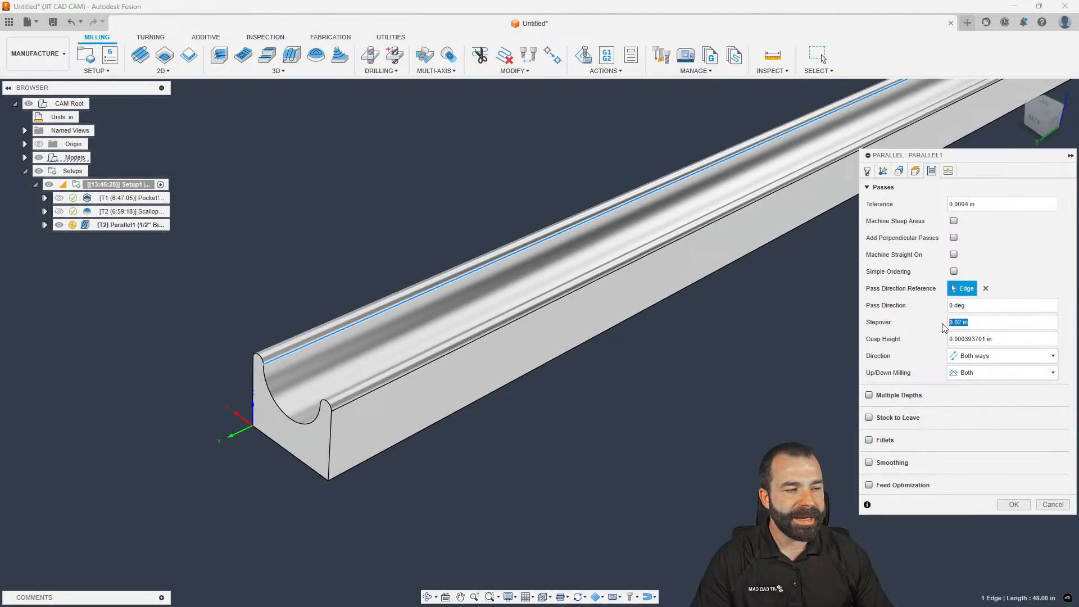
left_click(1006, 508)
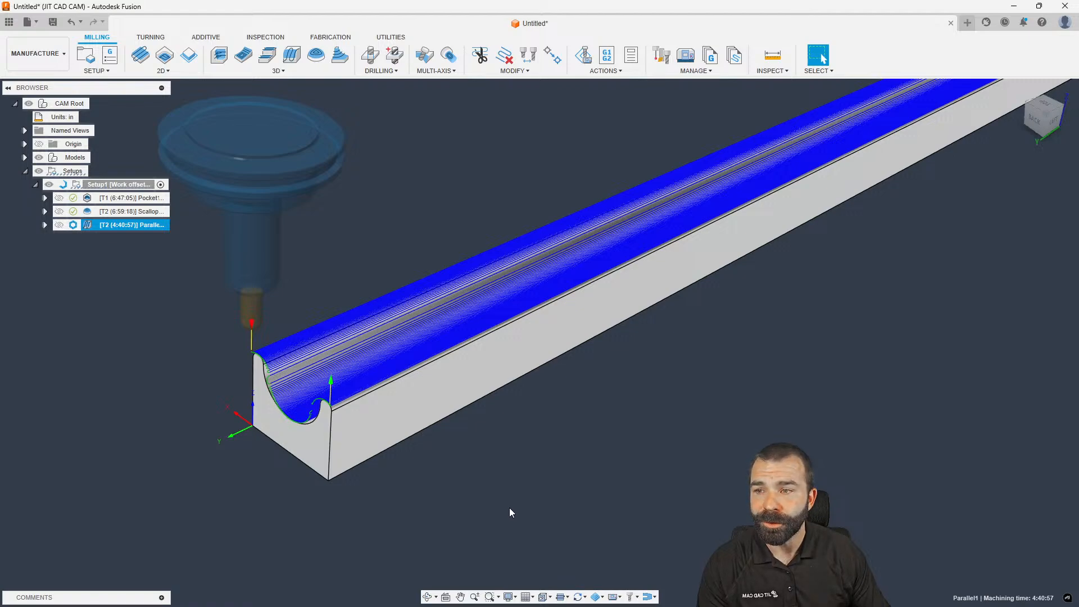
scroll(272, 376, "up", 2)
scroll(272, 376, "up", 3)
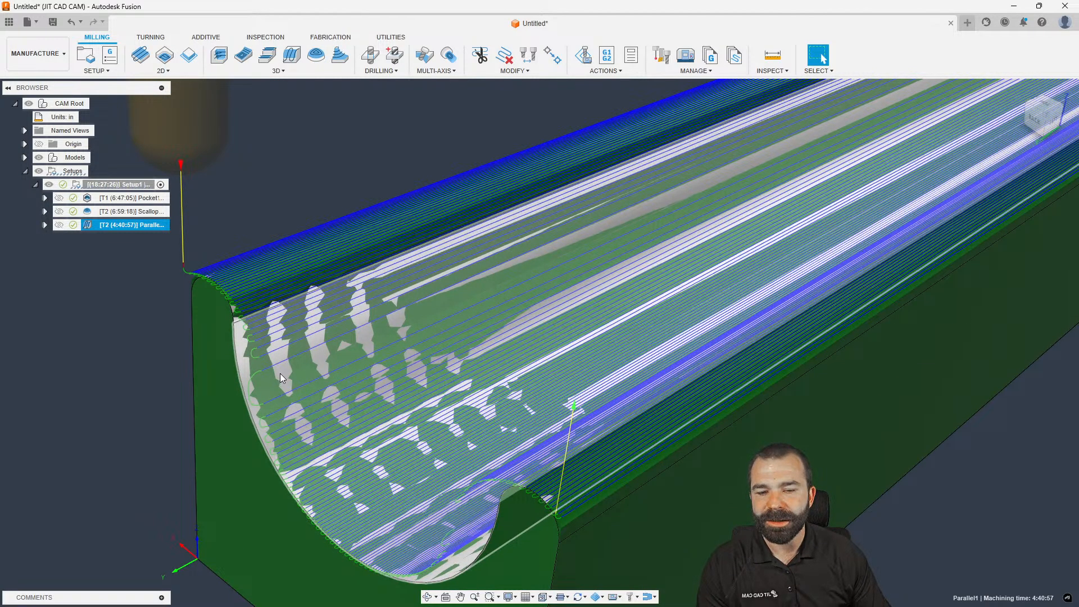
scroll(279, 374, "down", 5)
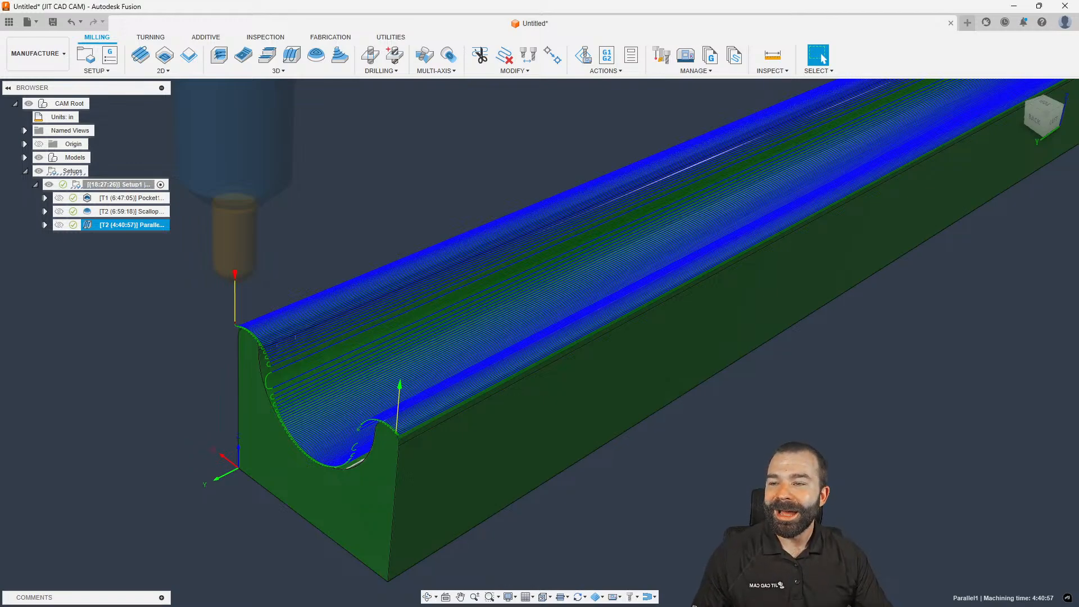
scroll(275, 403, "down", 4)
middle_click_drag(275, 402, 250, 356, "shift")
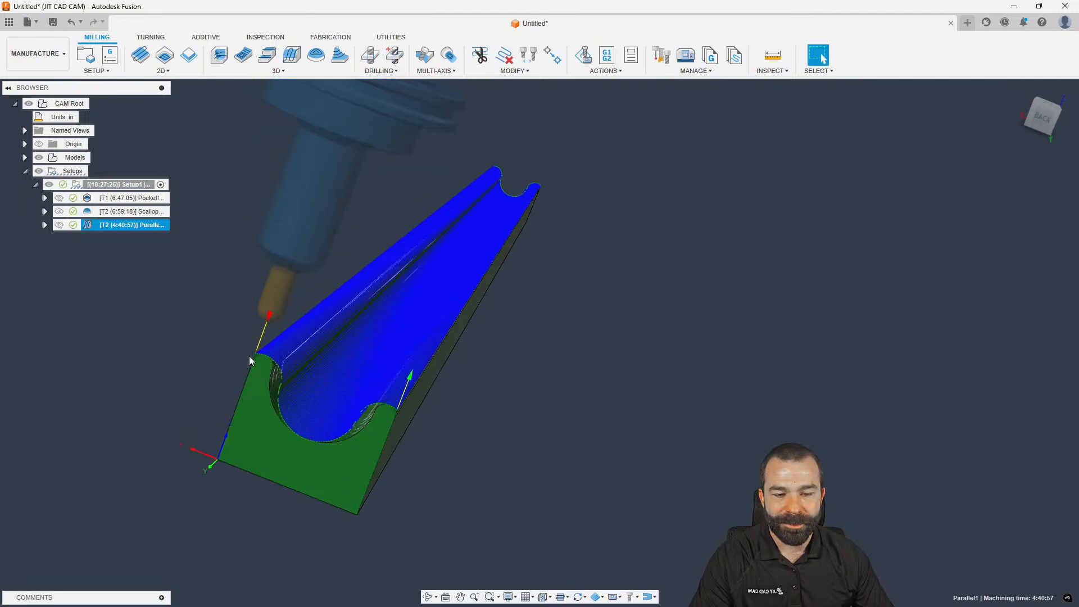
scroll(264, 366, "up", 6)
scroll(263, 365, "down", 3)
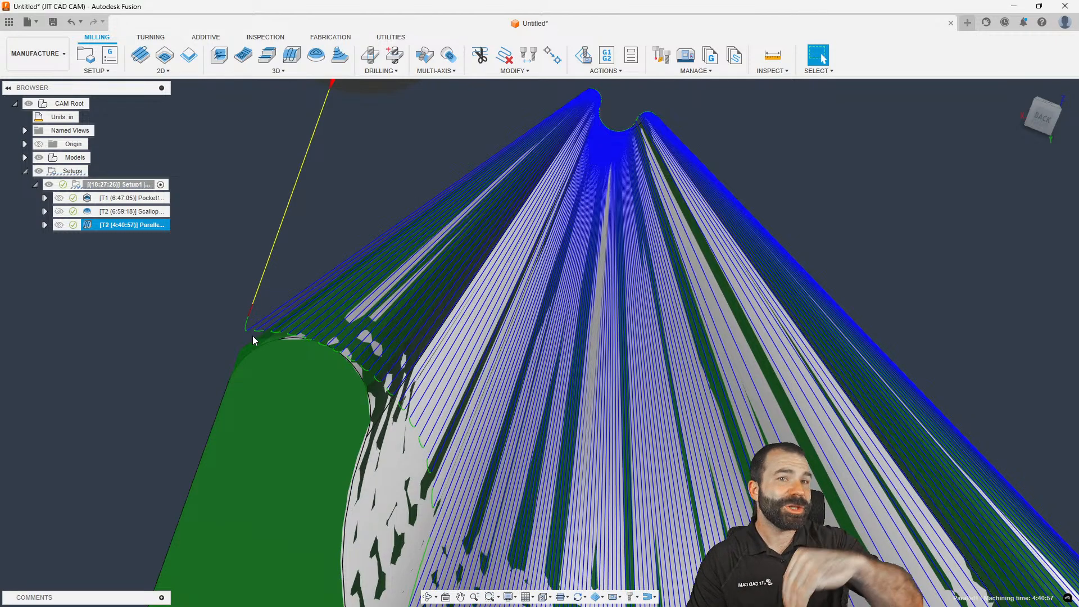
double_click(86, 225)
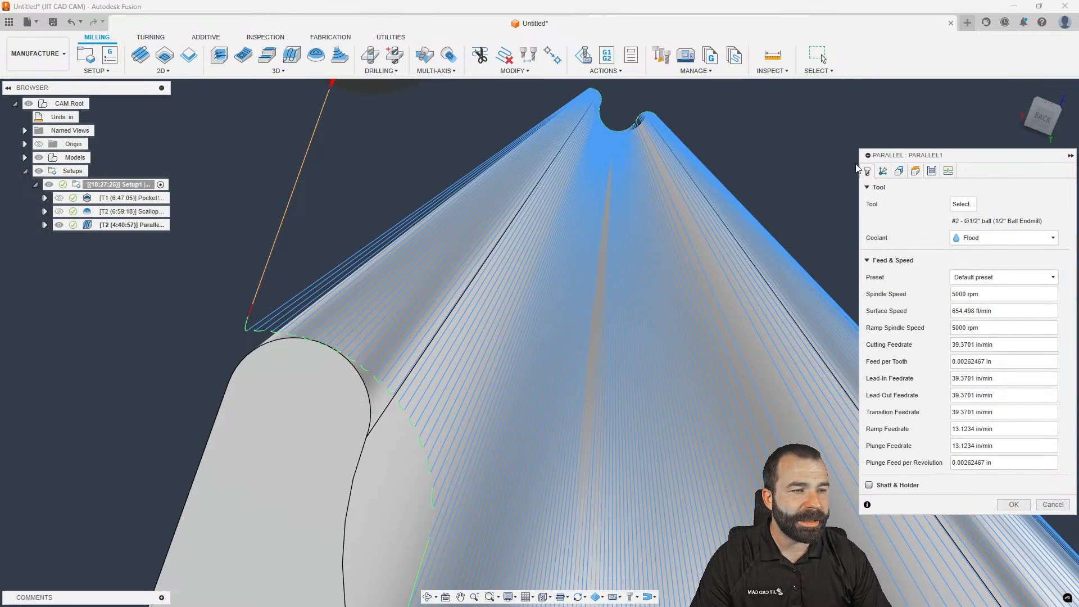
Enable Contact Point Boundary on Parallel1 and regenerate it to 5:29:50
left_click(898, 171)
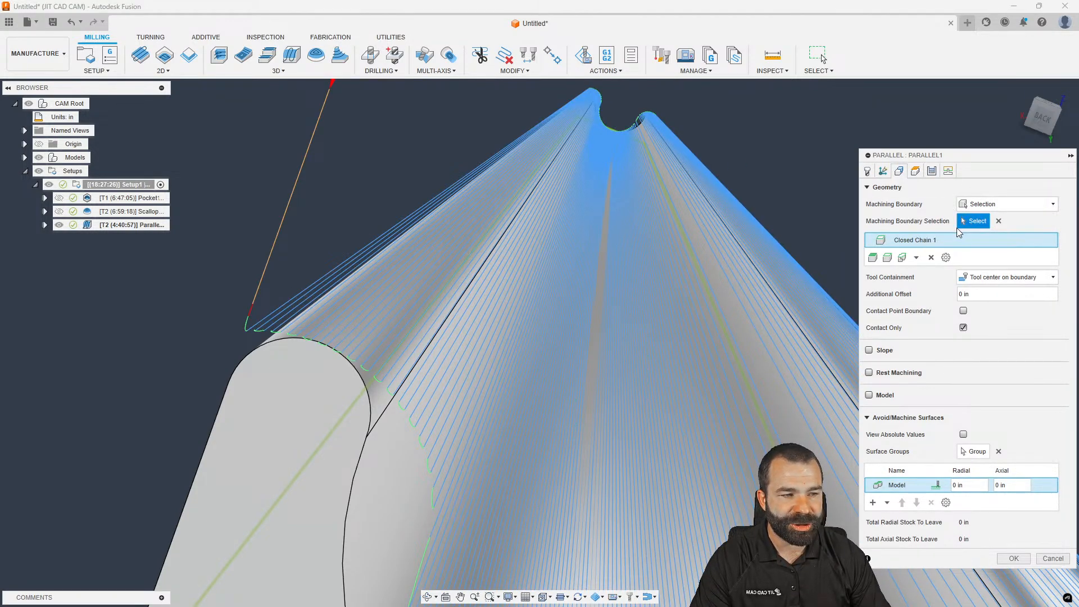
left_click(963, 312)
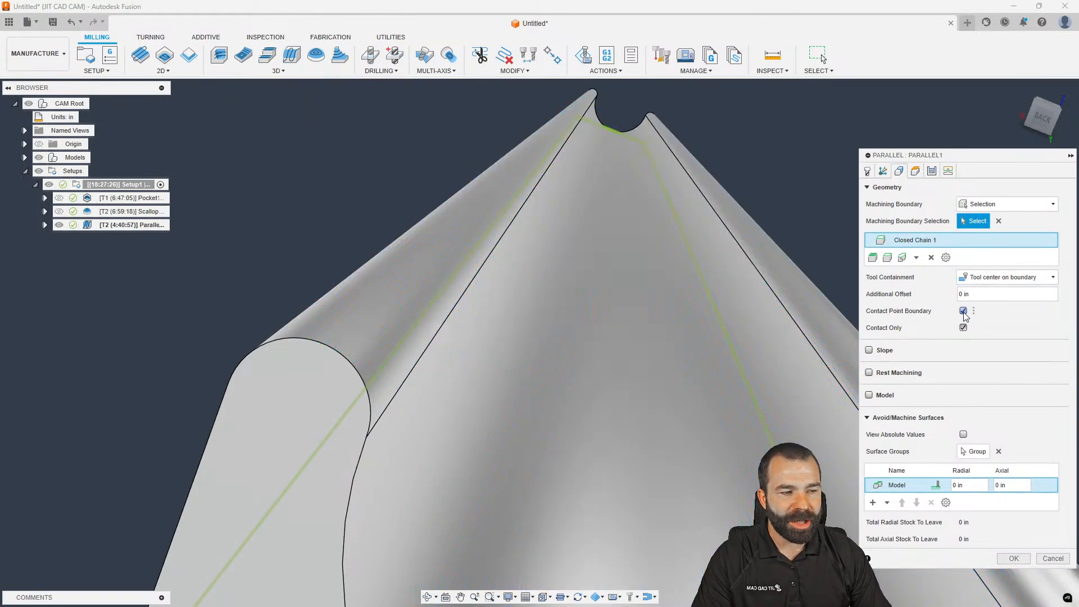
left_click(1006, 559)
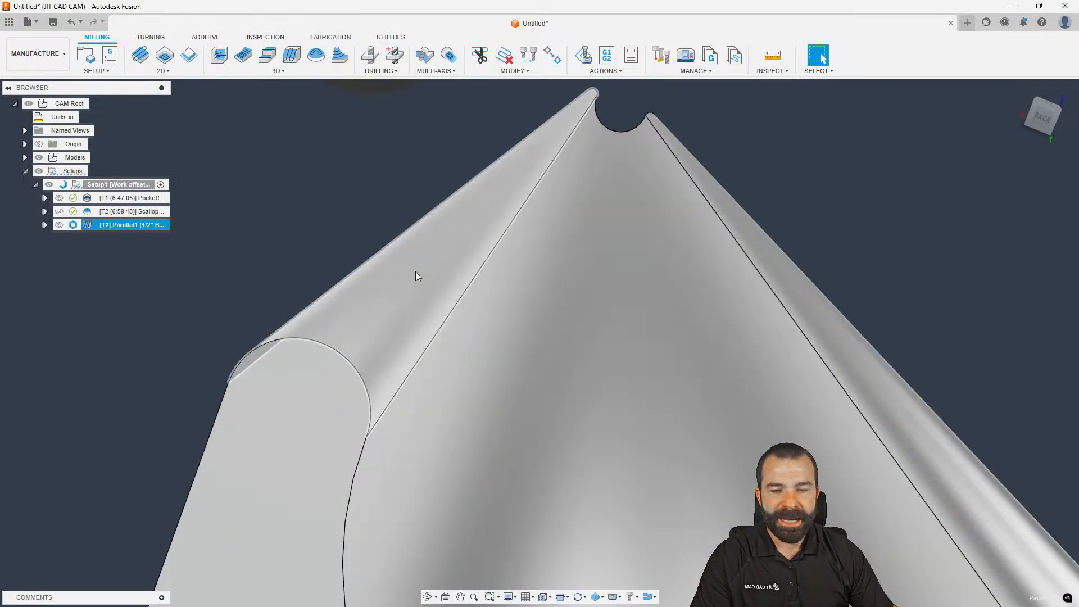
scroll(414, 272, "down", 5)
middle_click_drag(411, 272, 436, 284, "shift")
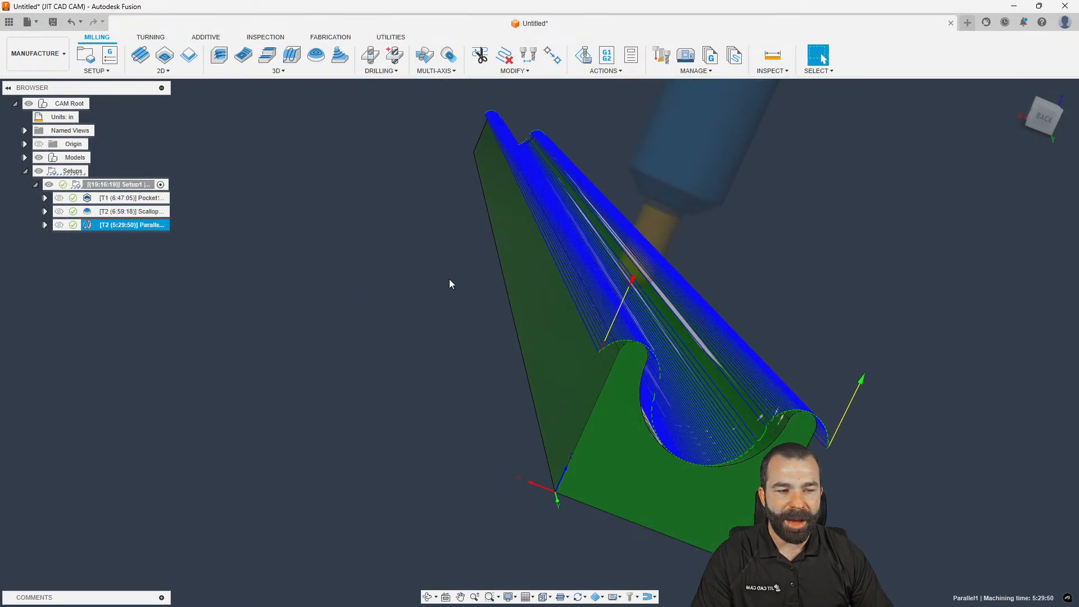
View the part from the BACK, then orbit to angled views of the regenerated toolpath
left_click(1037, 121)
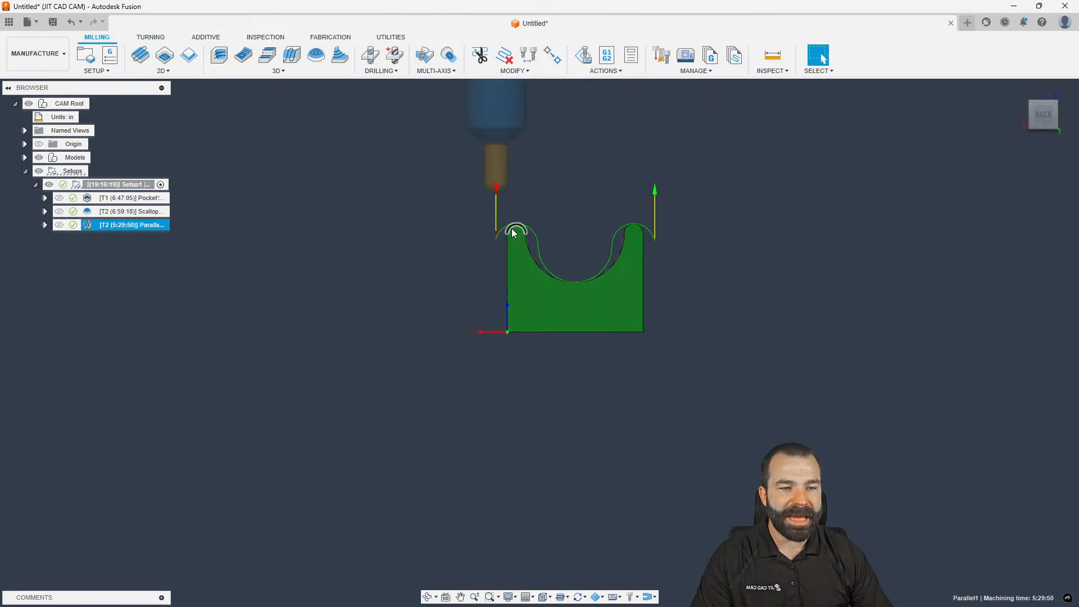
scroll(486, 241, "up", 3)
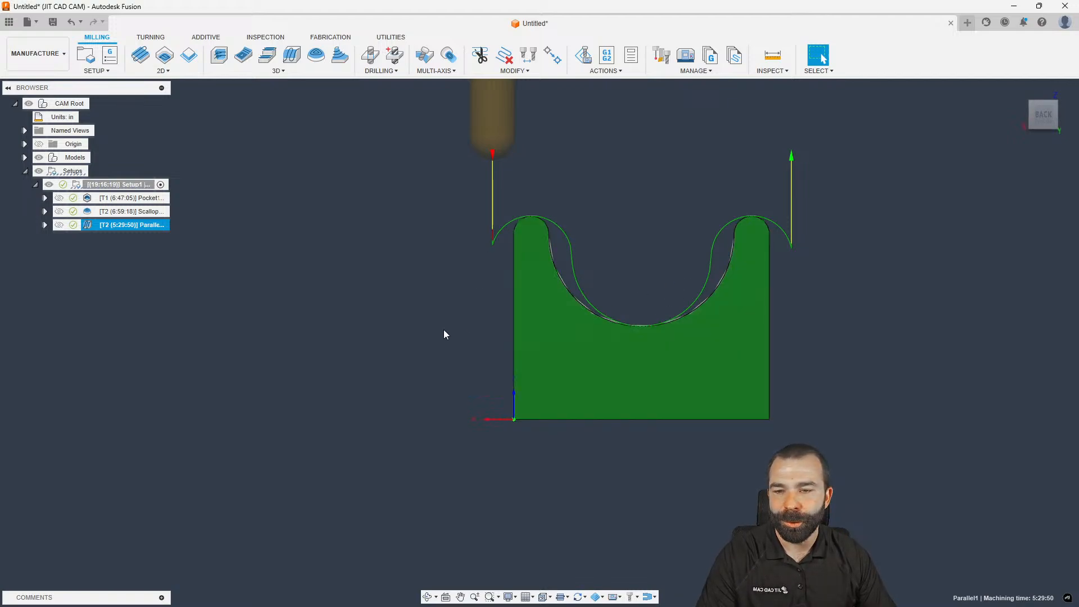
middle_click_drag(332, 305, 278, 344, "shift")
scroll(492, 283, "down", 2)
scroll(493, 283, "down", 3)
middle_click_drag(523, 283, 529, 291, "shift")
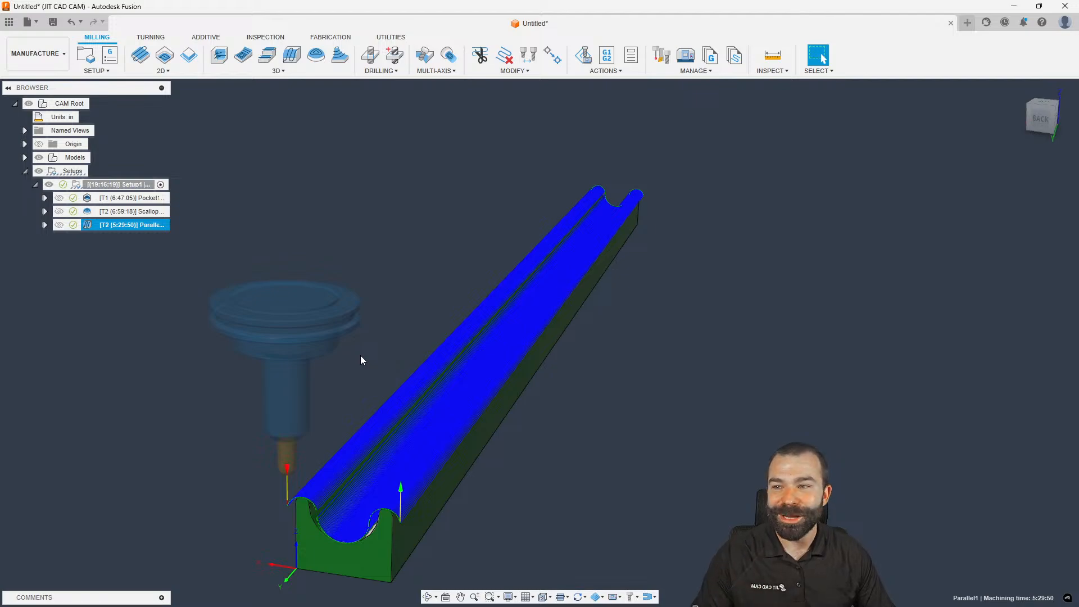
middle_click_drag(348, 332, 432, 300, "shift")
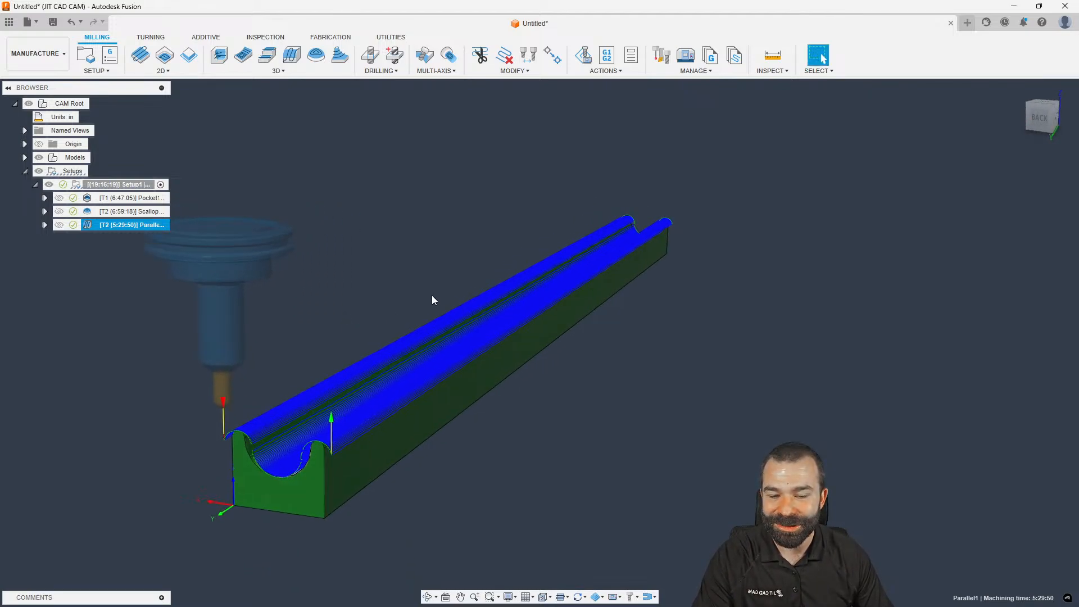
Orbit around the bar's end and side, then display Scallop1's 6:59:18 toolpath on its own
middle_click_drag(187, 455, 213, 424, "shift")
scroll(217, 416, "up", 4)
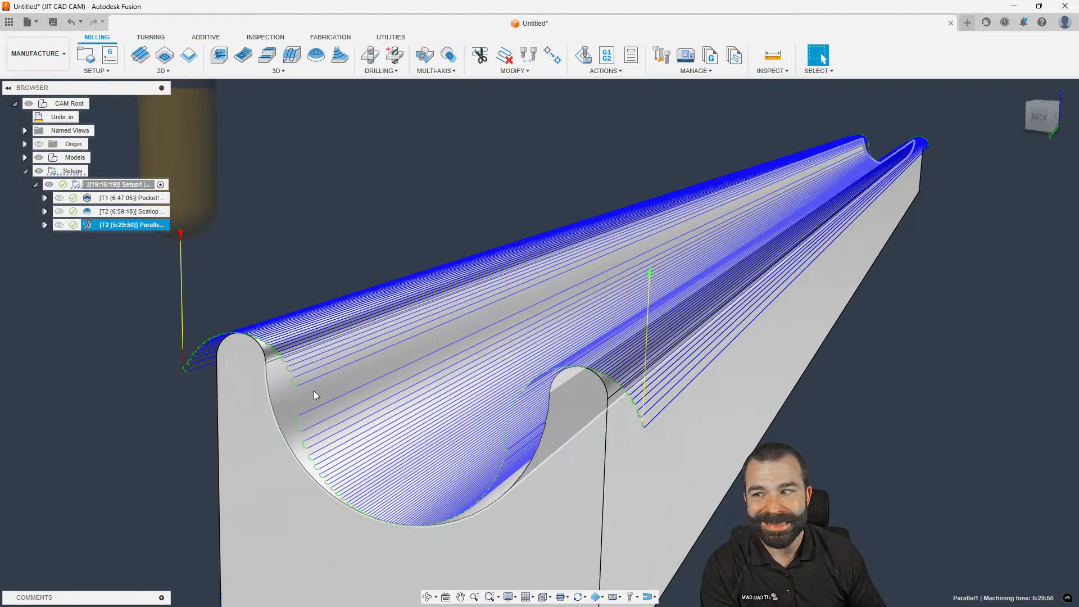
scroll(298, 298, "down", 2)
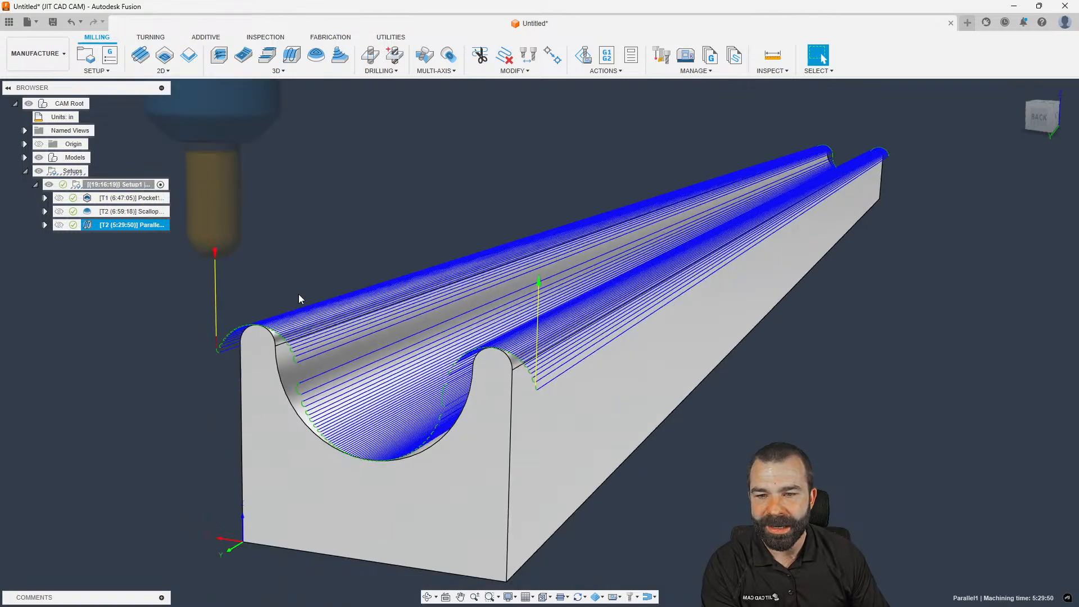
scroll(299, 298, "down", 1)
middle_click_drag(296, 285, 291, 285, "shift")
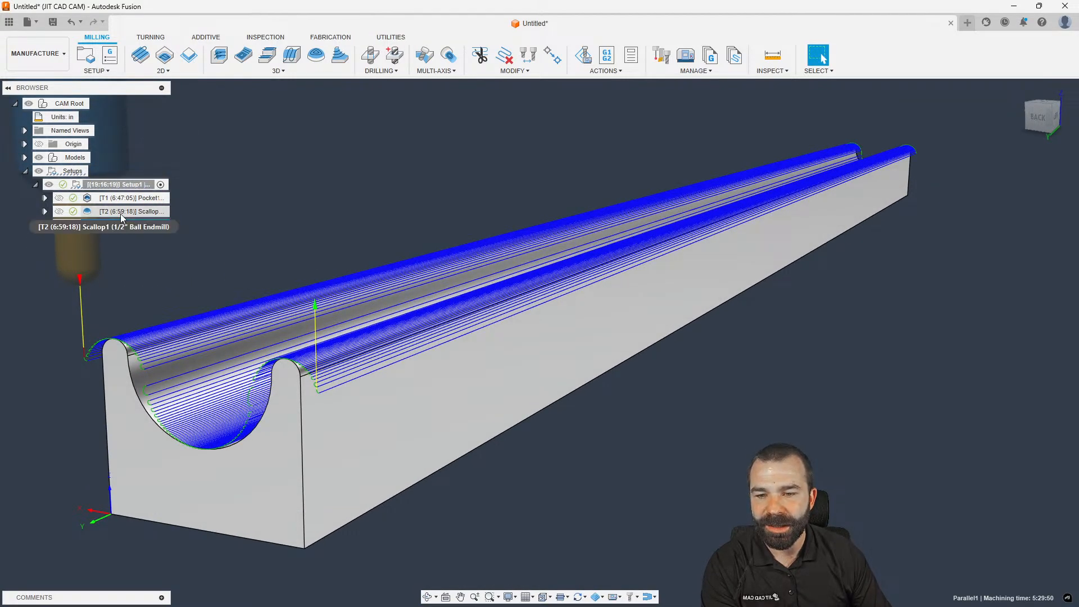
left_click(122, 214)
Open the Milling 3D strategies dropdown
scroll(225, 360, "up", 3)
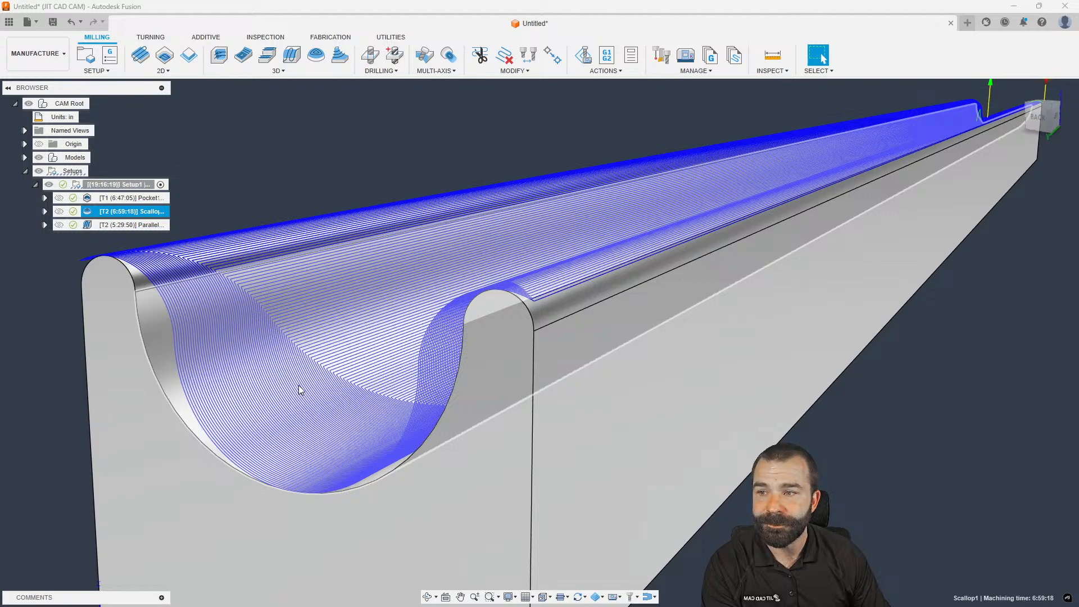
scroll(312, 381, "down", 3)
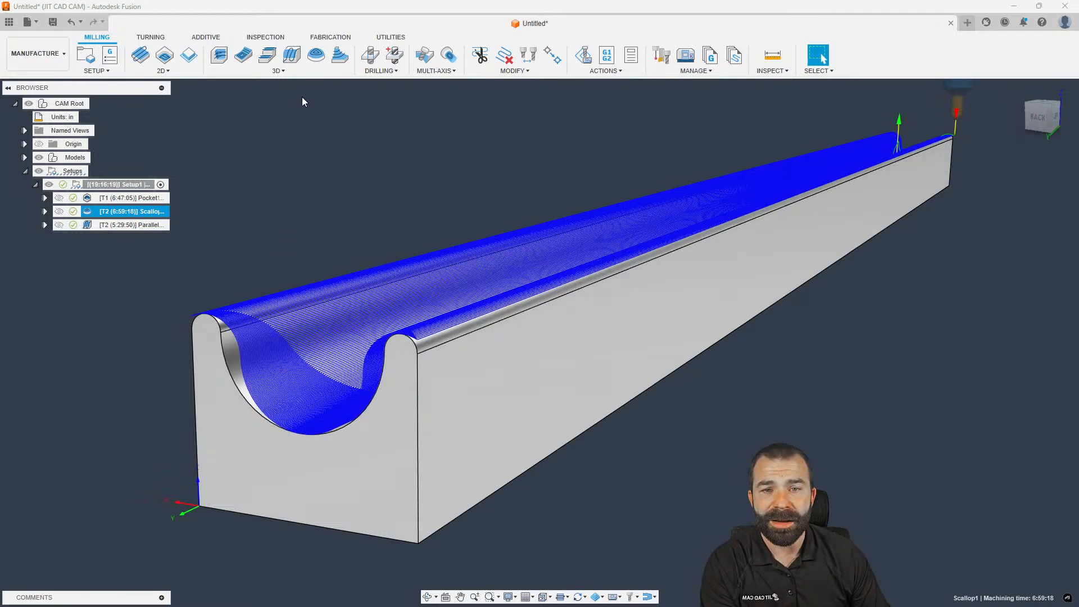
left_click(280, 71)
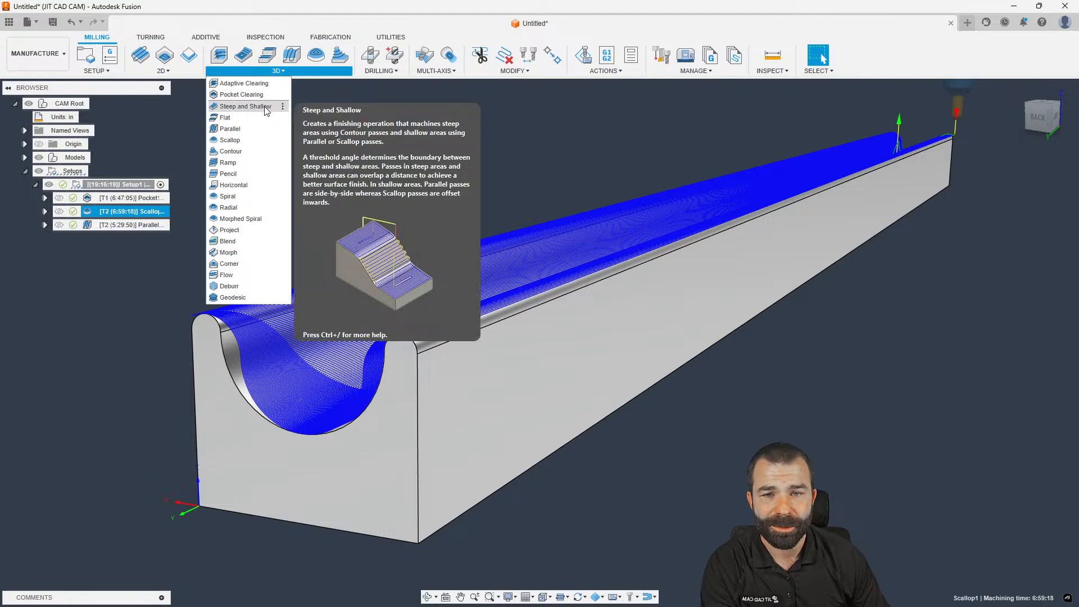
Start a Steep and Shallow operation with its machining boundary set to Selection
left_click(246, 106)
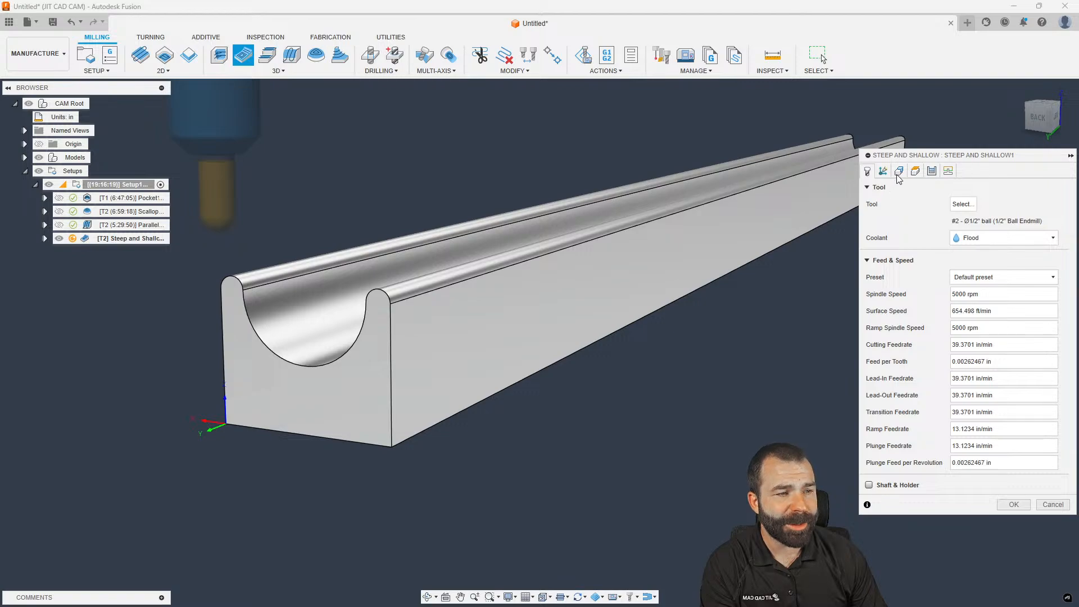
left_click(898, 172)
scroll(694, 223, "down", 2)
middle_click_drag(676, 224, 811, 241, "shift")
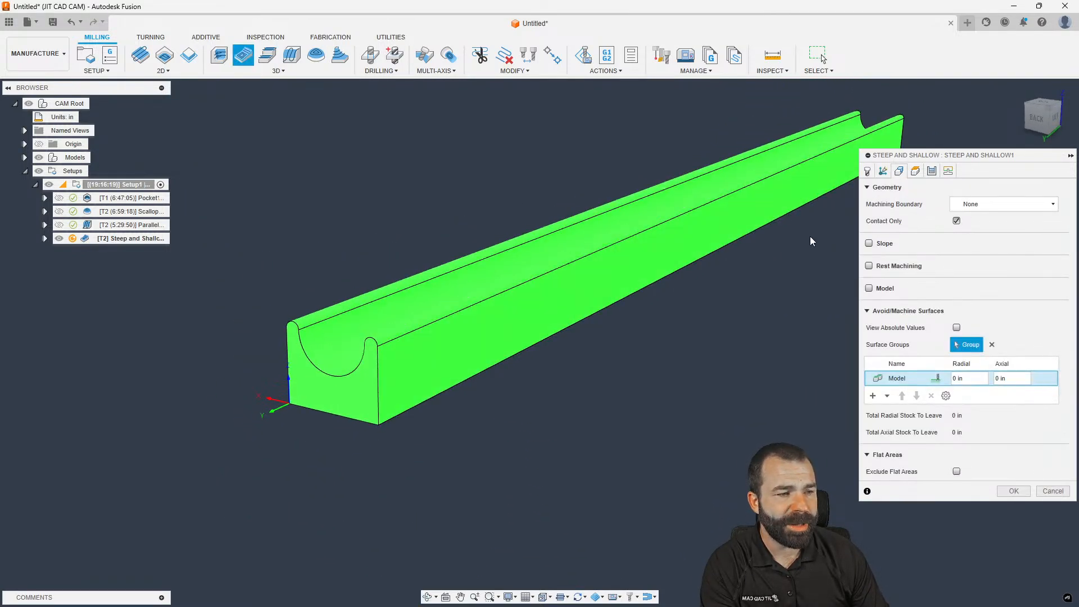
left_click(968, 207)
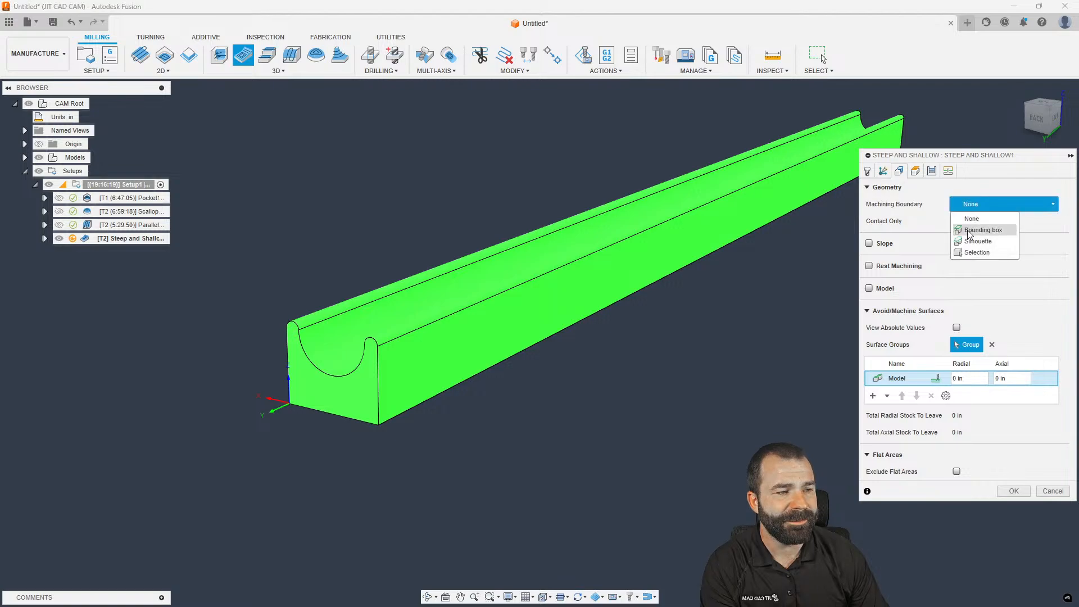
left_click(972, 253)
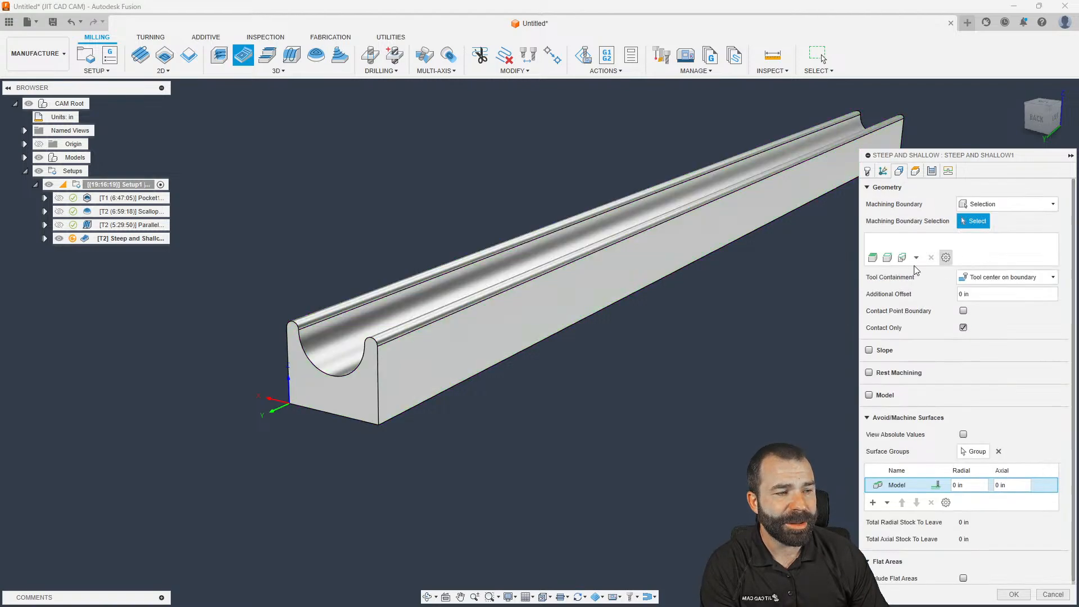
Chain the channel's 8 top edges as the machining boundary
left_click(330, 414)
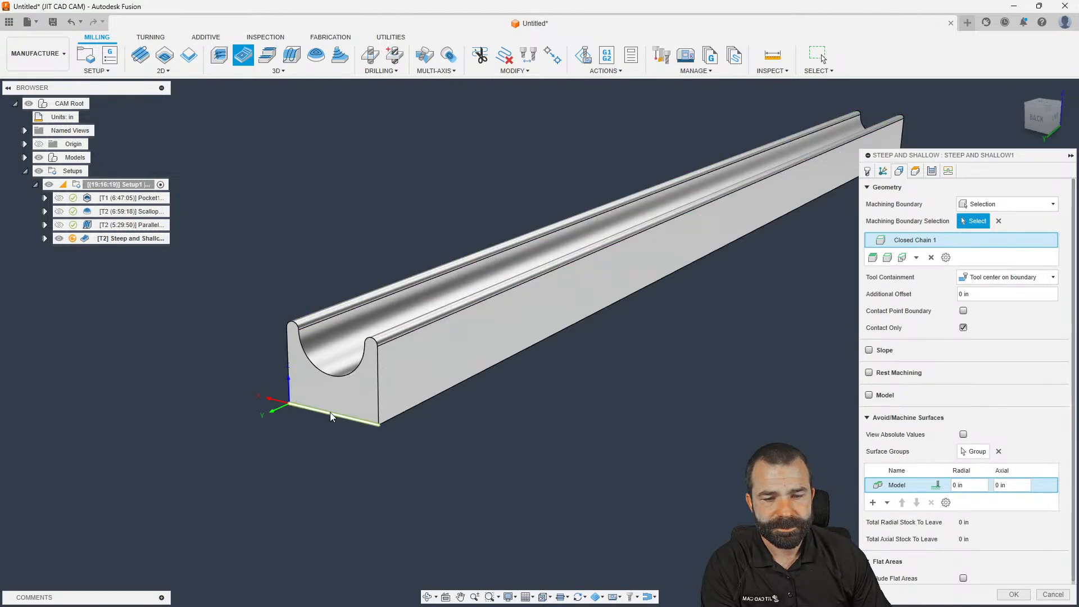
scroll(247, 466, "down", 4)
scroll(664, 242, "up", 5)
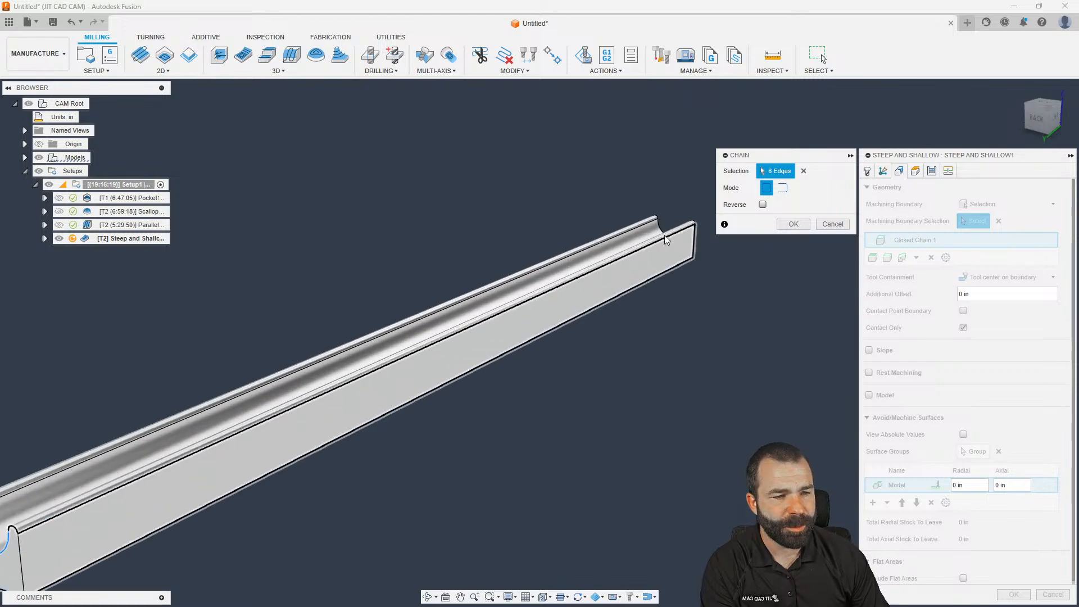
left_click(669, 242)
middle_click_drag(630, 250, 384, 245, "shift")
left_click(384, 244)
middle_click_drag(443, 261, 467, 261, "shift")
left_click(789, 229)
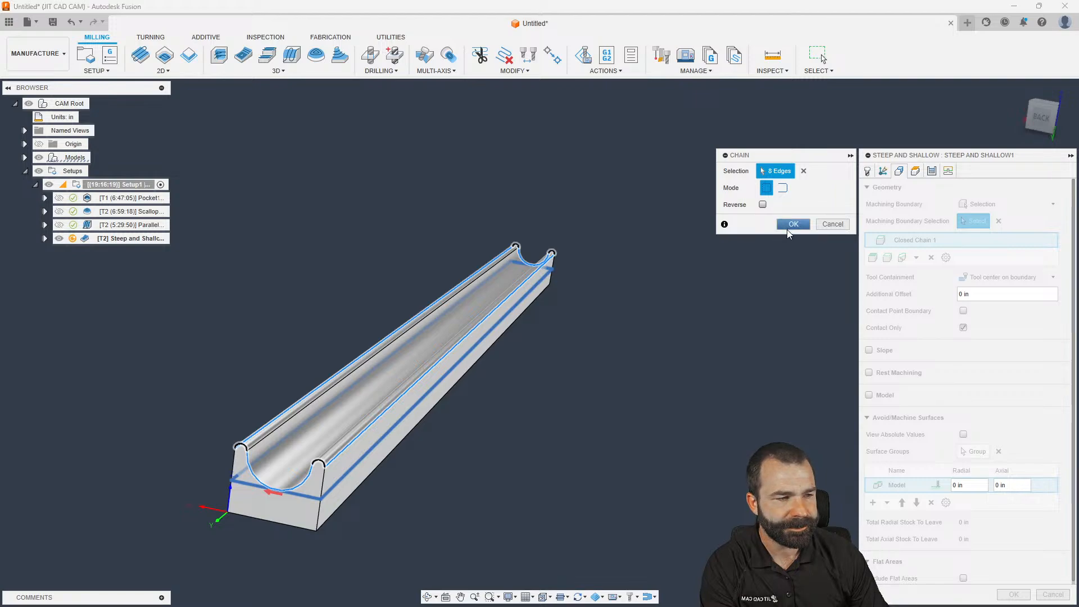
Turn on Contact Point Boundary and create the Steep and Shallow1 toolpath
left_click(963, 311)
scroll(459, 256, "down", 2)
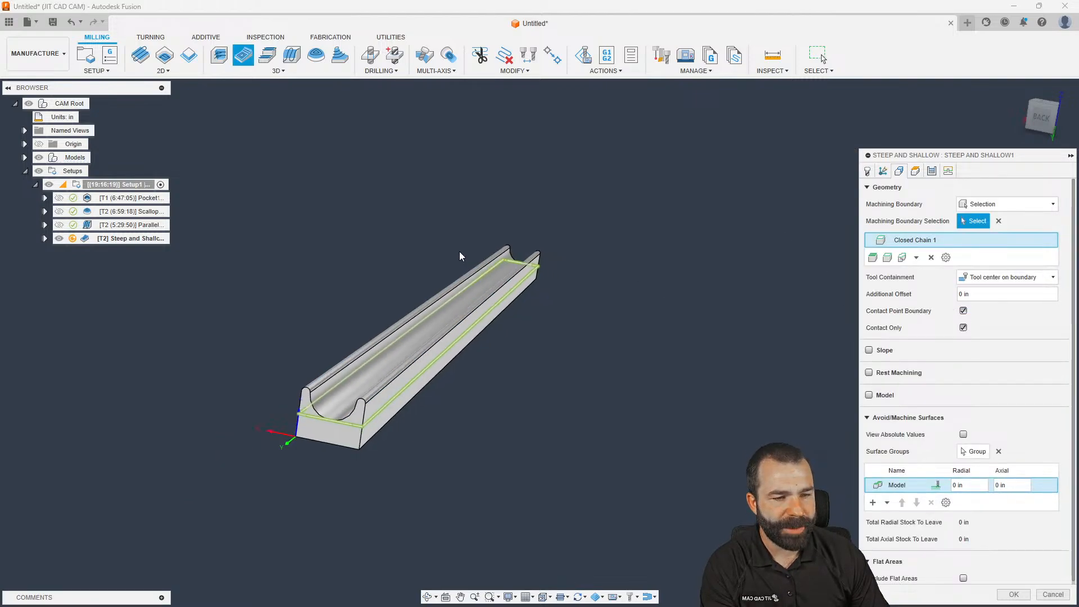
left_click(1013, 594)
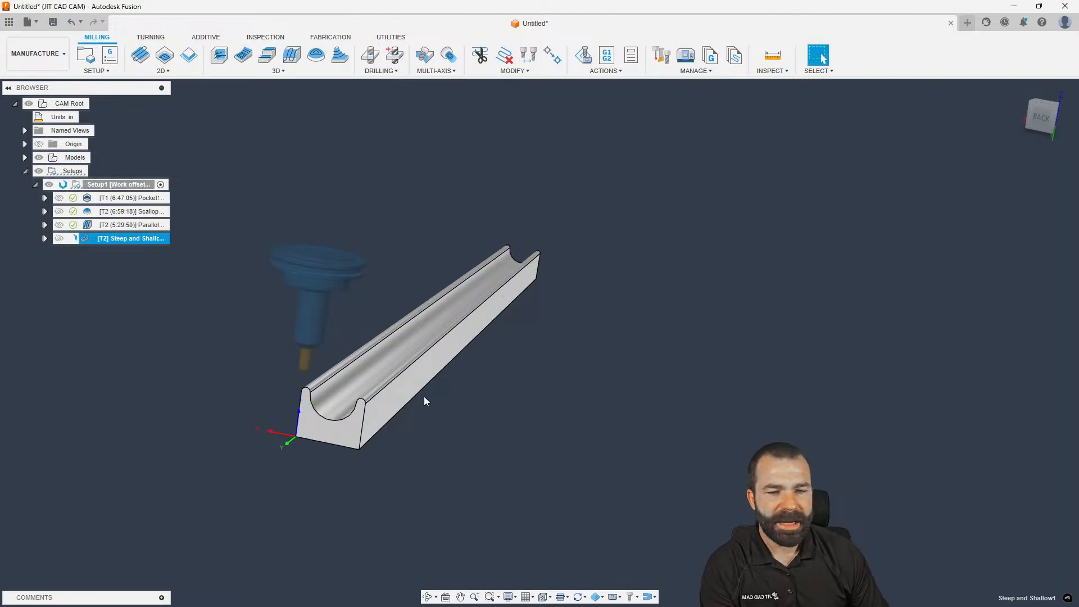
scroll(285, 409, "up", 3)
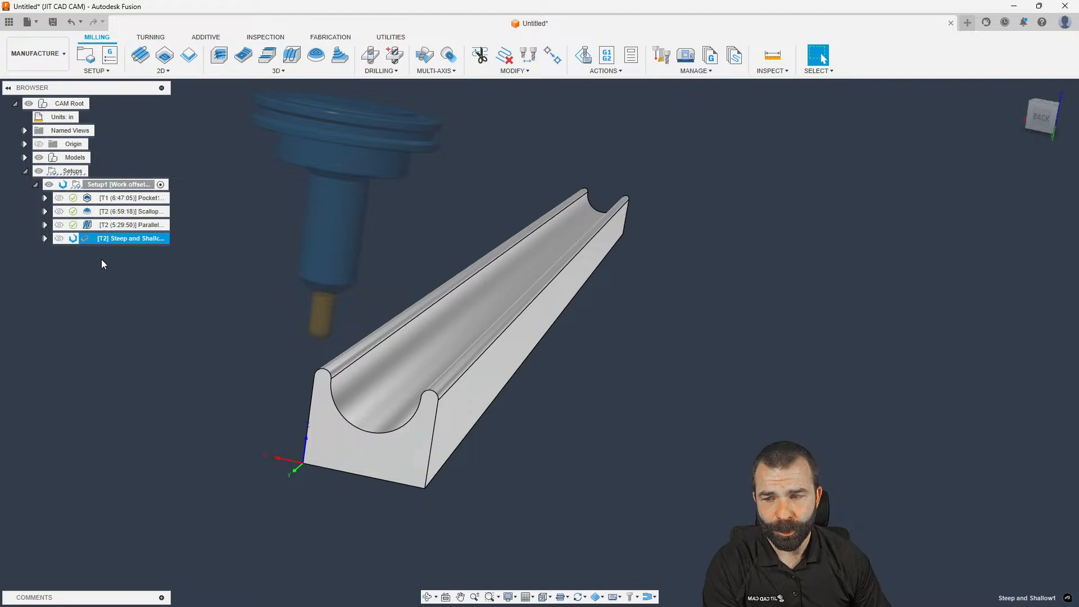
Zoom around the 7:07:45 Steep and Shallow1 toolpath, then reopen the operation for editing
double_click(90, 241)
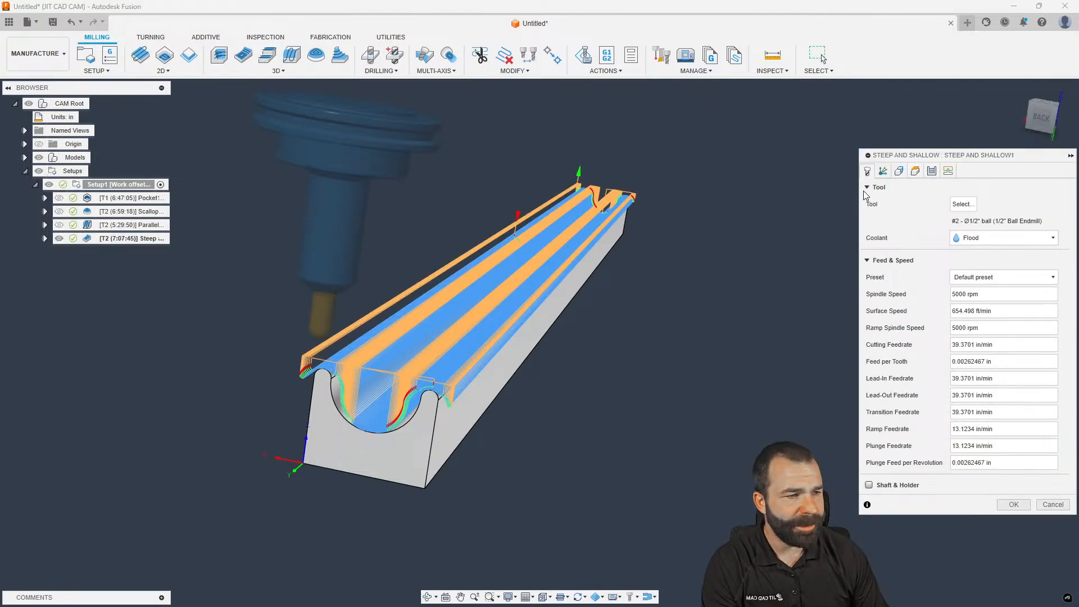
left_click(1044, 503)
scroll(276, 456, "up", 10)
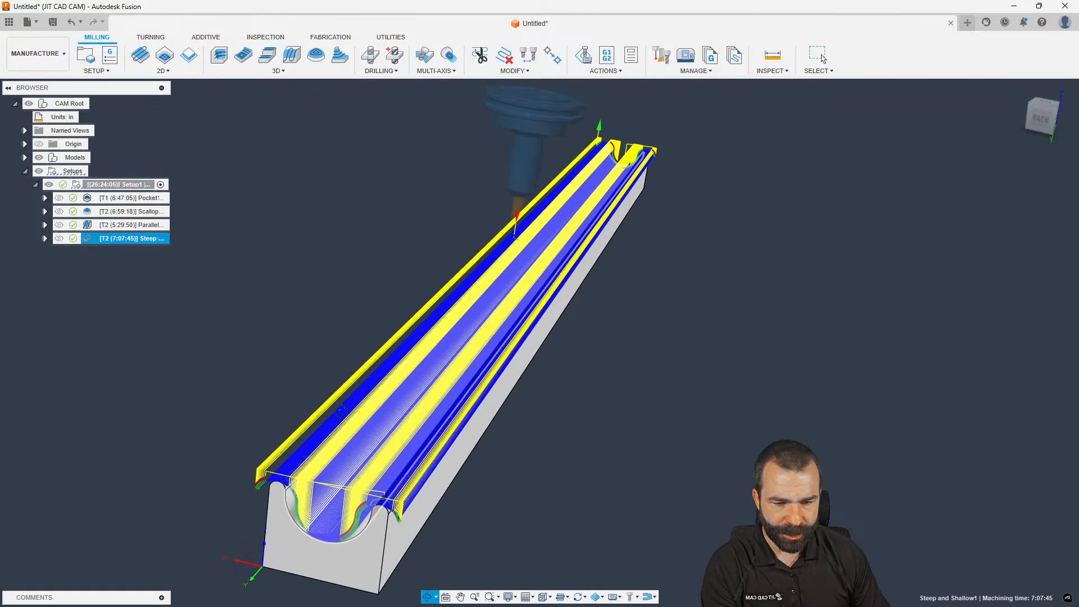
scroll(275, 456, "down", 5)
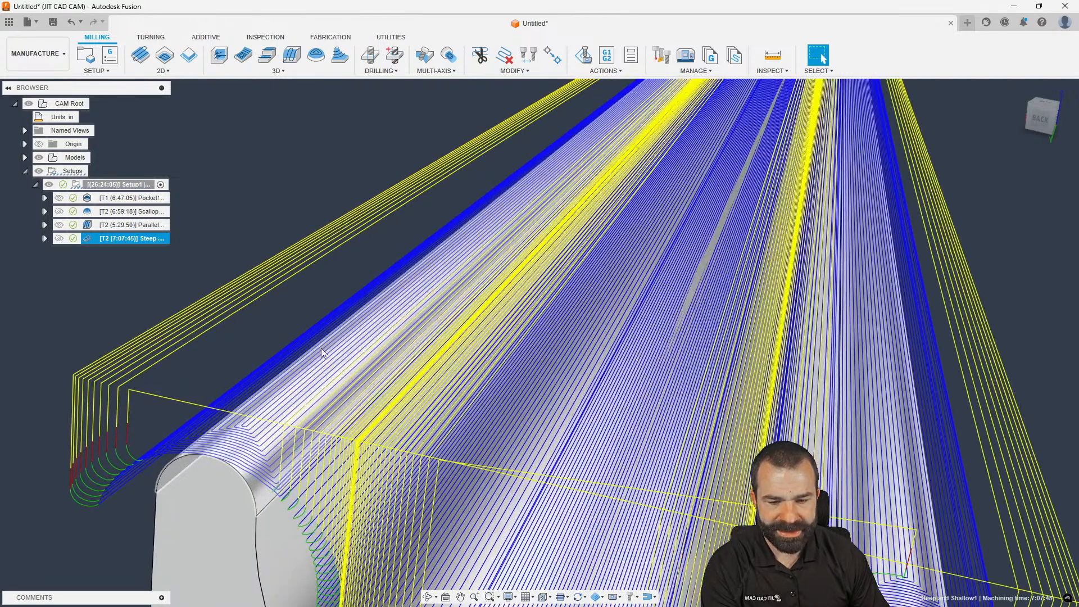
scroll(337, 423, "up", 2)
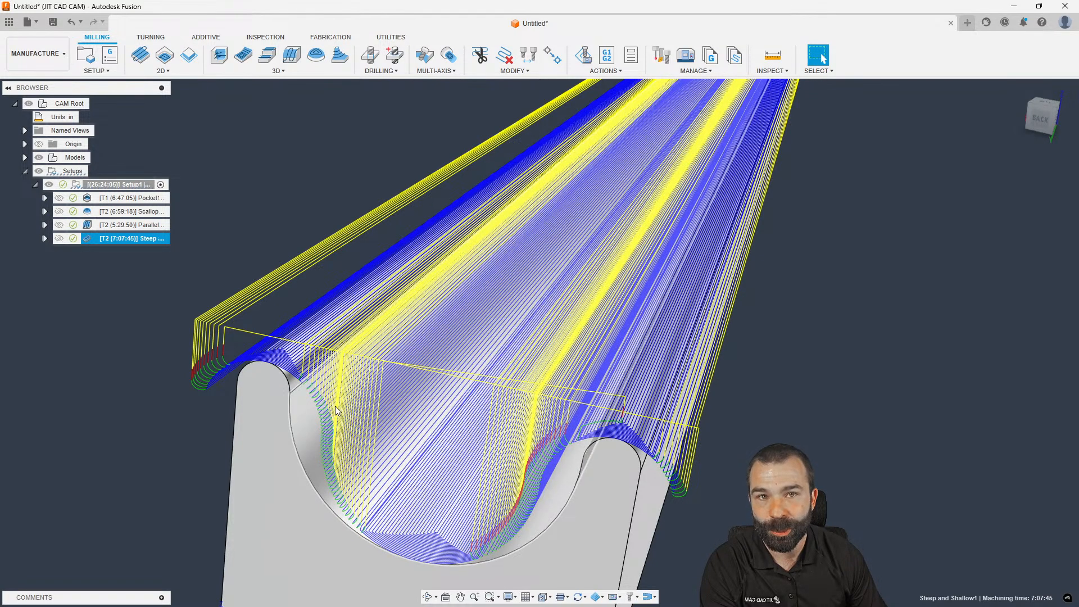
scroll(337, 397, "down", 2)
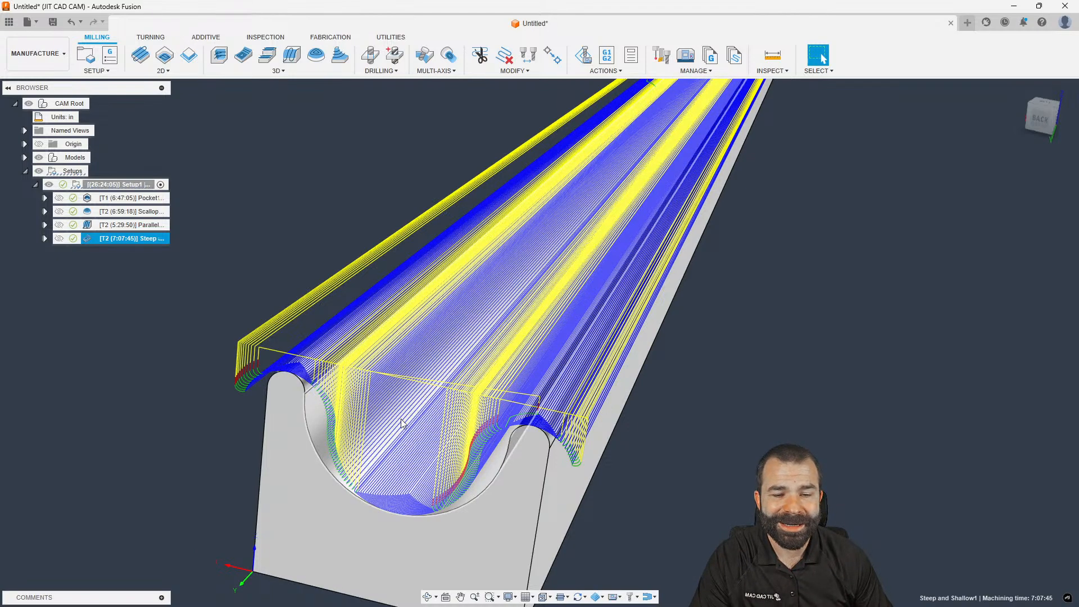
double_click(93, 238)
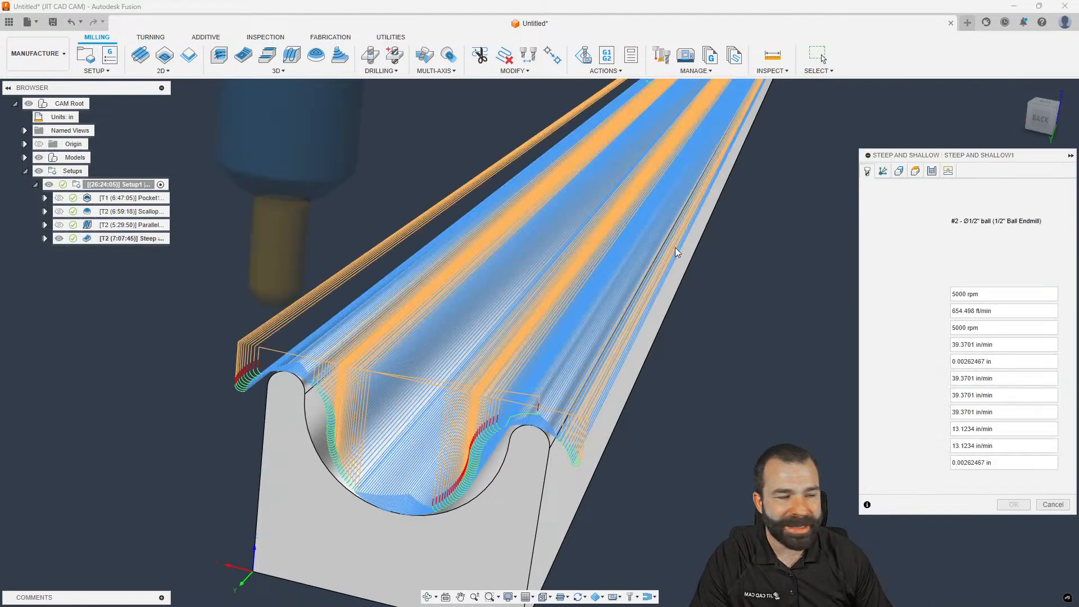
Review Steep and Shallow1's heights, geometry and passes settings
left_click(915, 171)
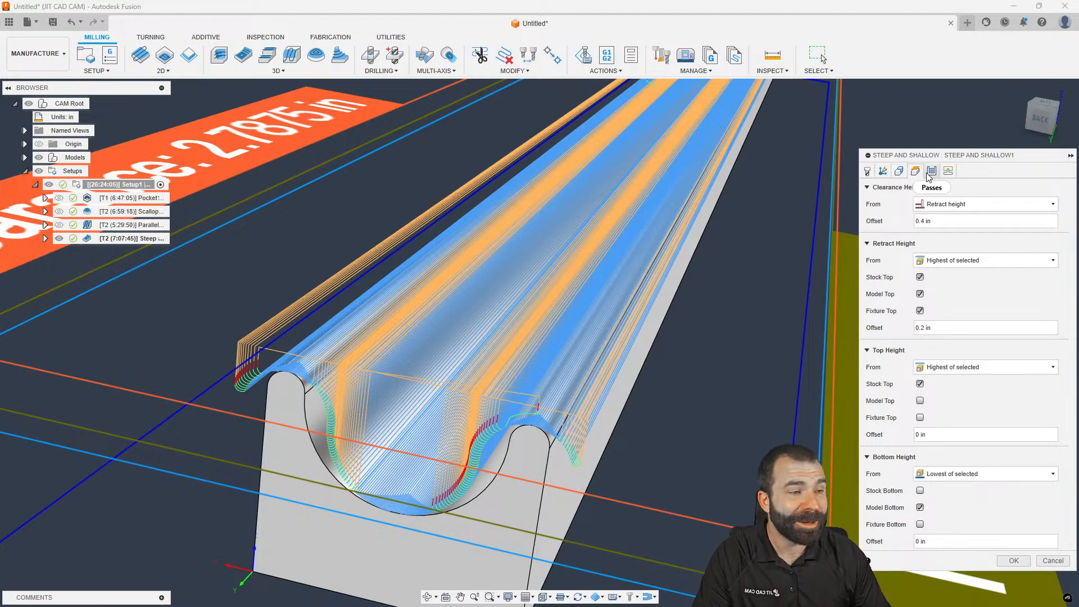
left_click(899, 170)
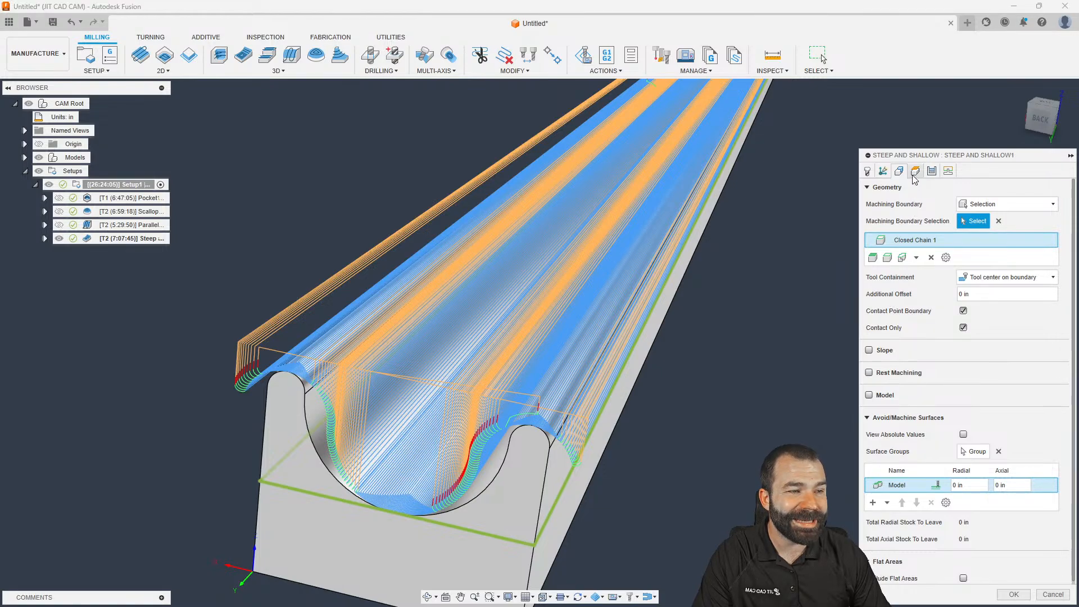
left_click(915, 172)
left_click(931, 171)
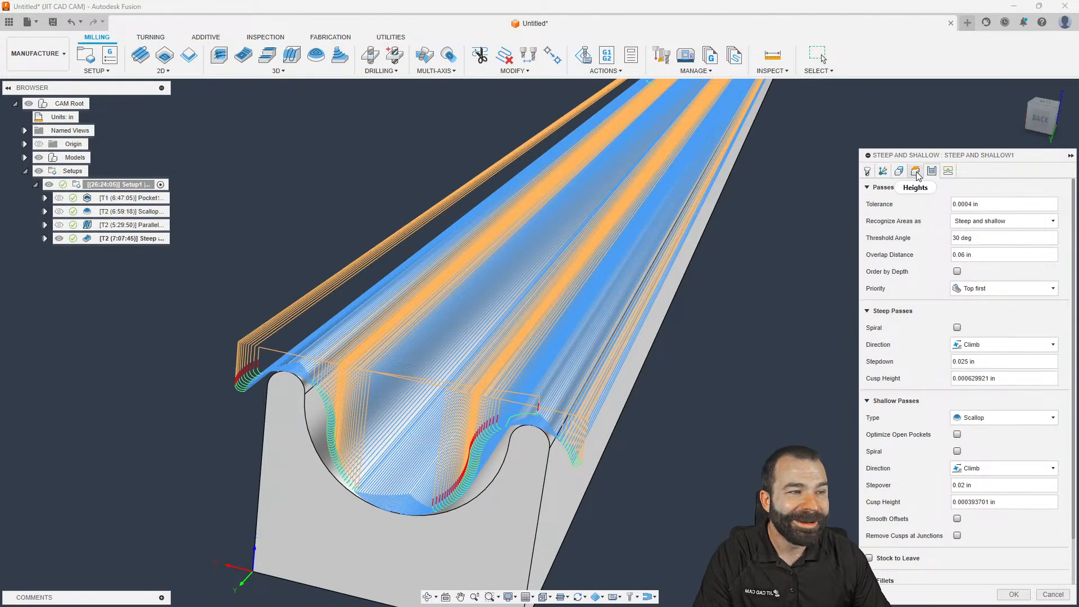
left_click(917, 173)
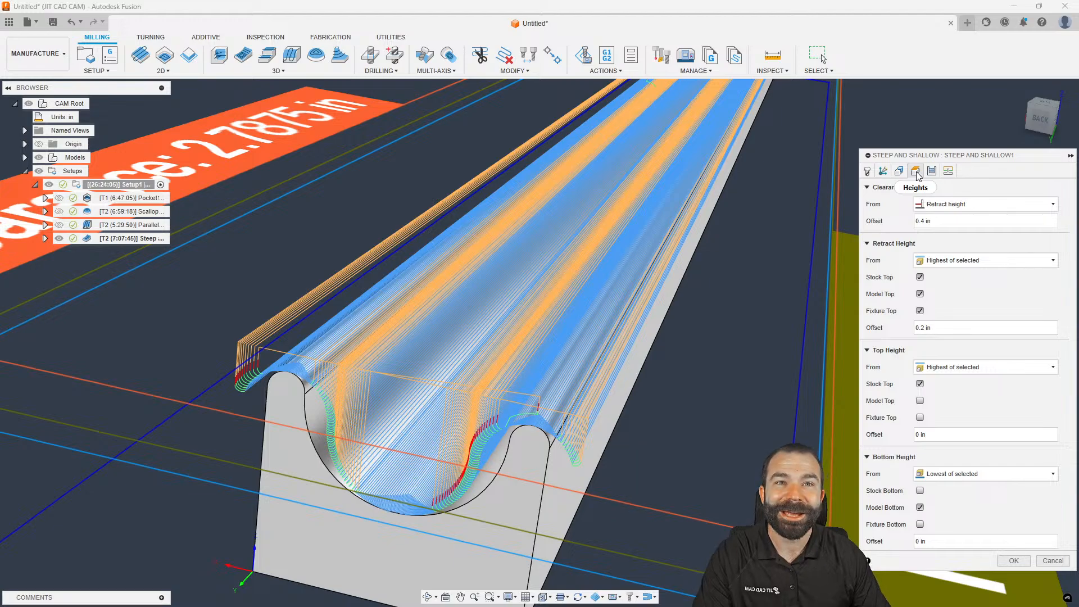
left_click(931, 171)
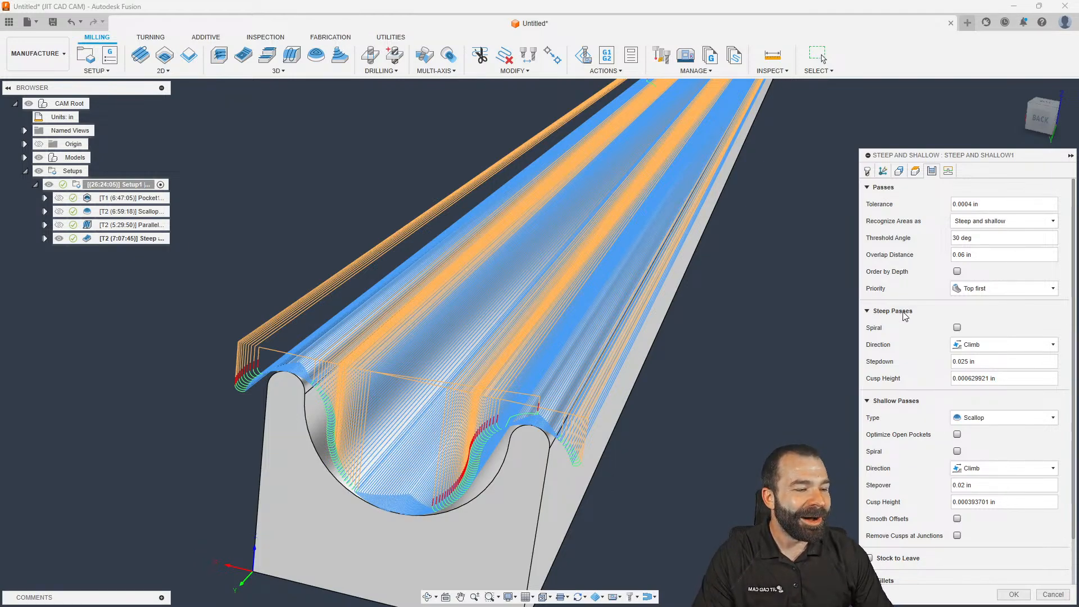
scroll(911, 359, "down", 1)
Make shallow passes Parallel, fixed along a picked edge, with 0.004 in tolerance and 0.0629921 in stepover
left_click(959, 388)
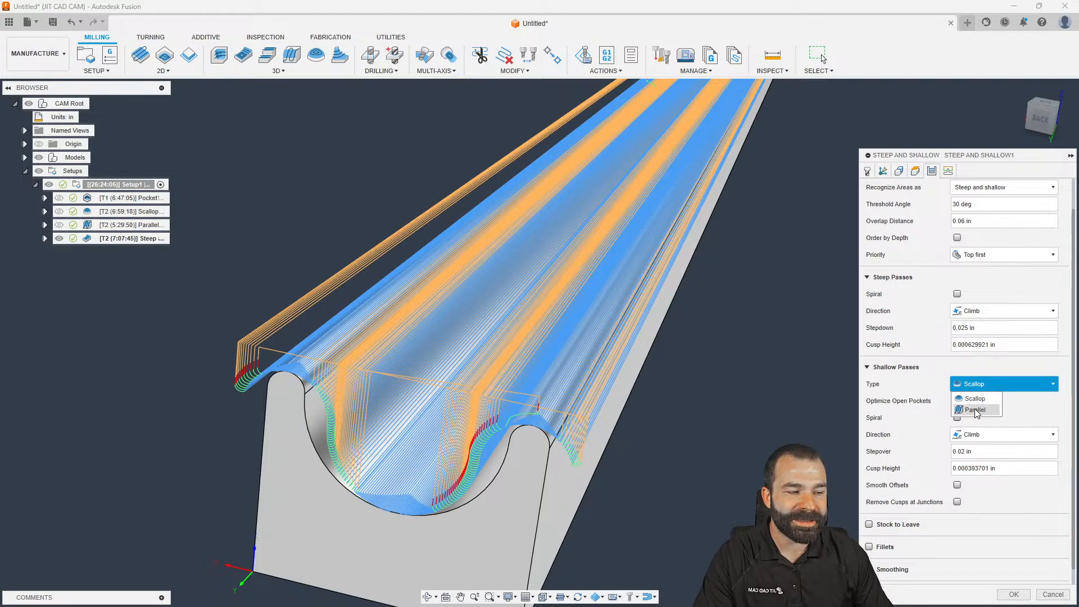
left_click(976, 410)
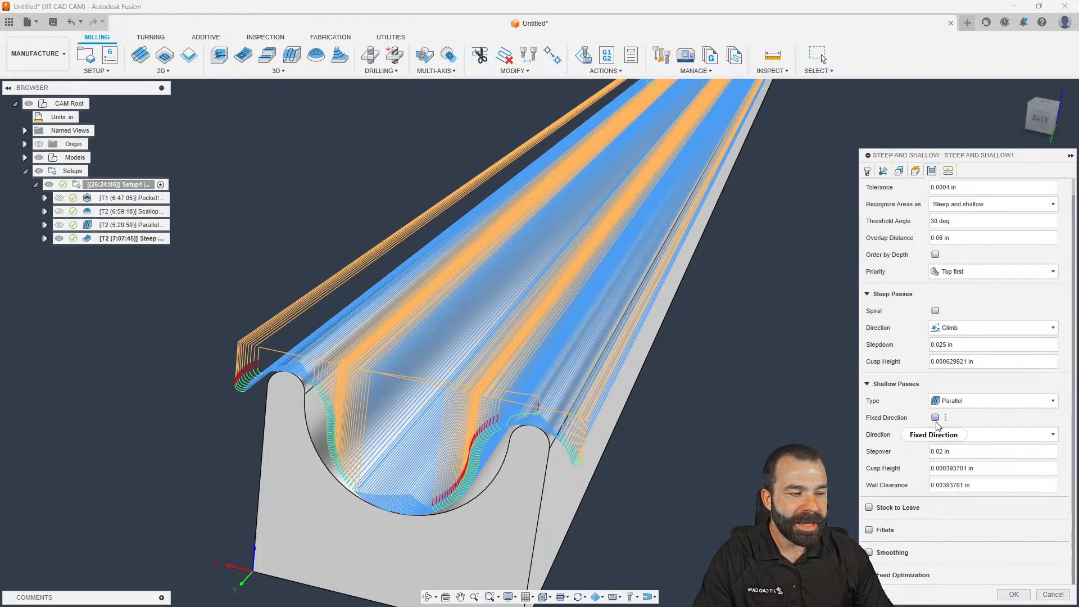
left_click(935, 418)
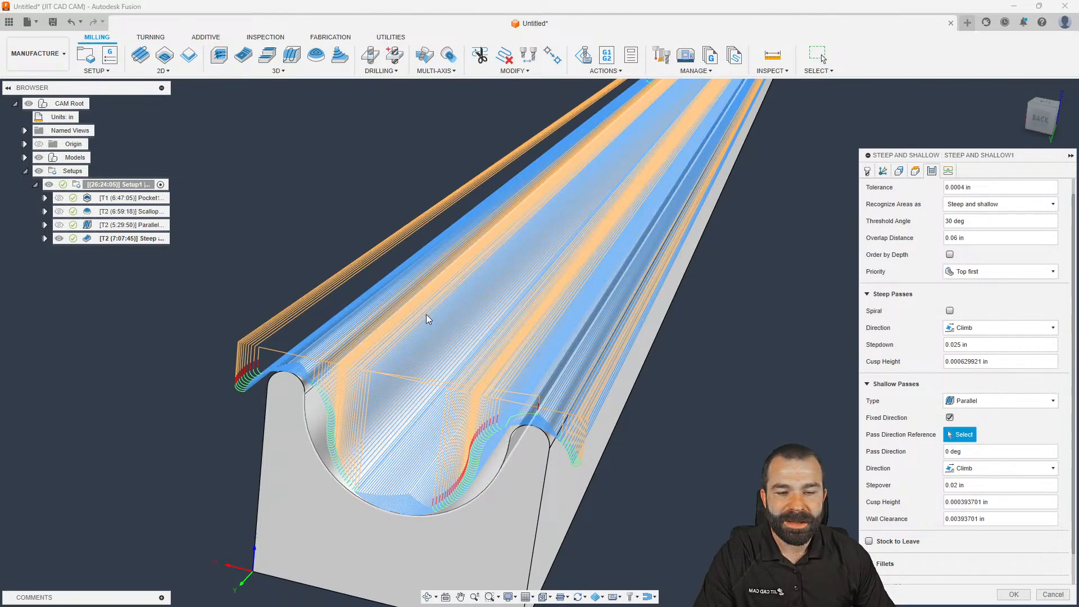
left_click(408, 316)
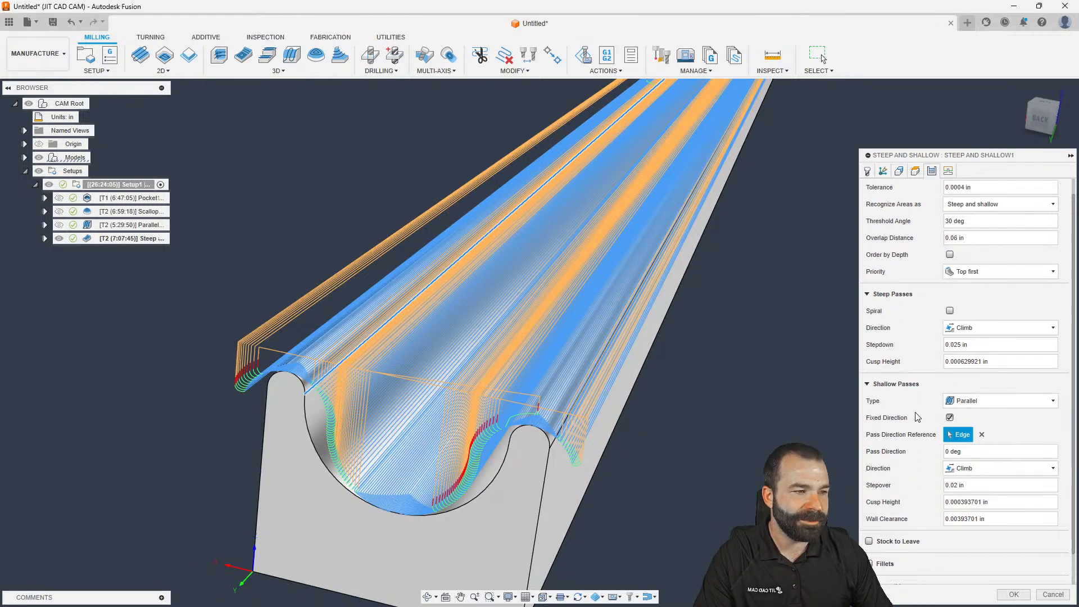
scroll(917, 426, "up", 1)
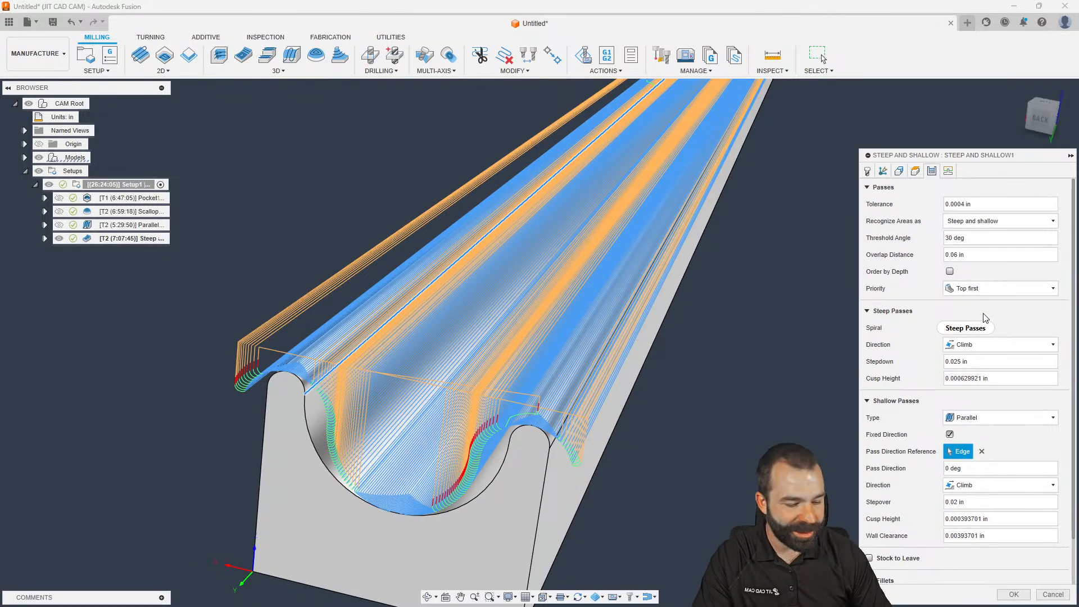
left_click(1015, 595)
Zoom and orbit around the regenerated 4:55:37 Steep and Shallow toolpath, including a Top view check
scroll(393, 413, "down", 2)
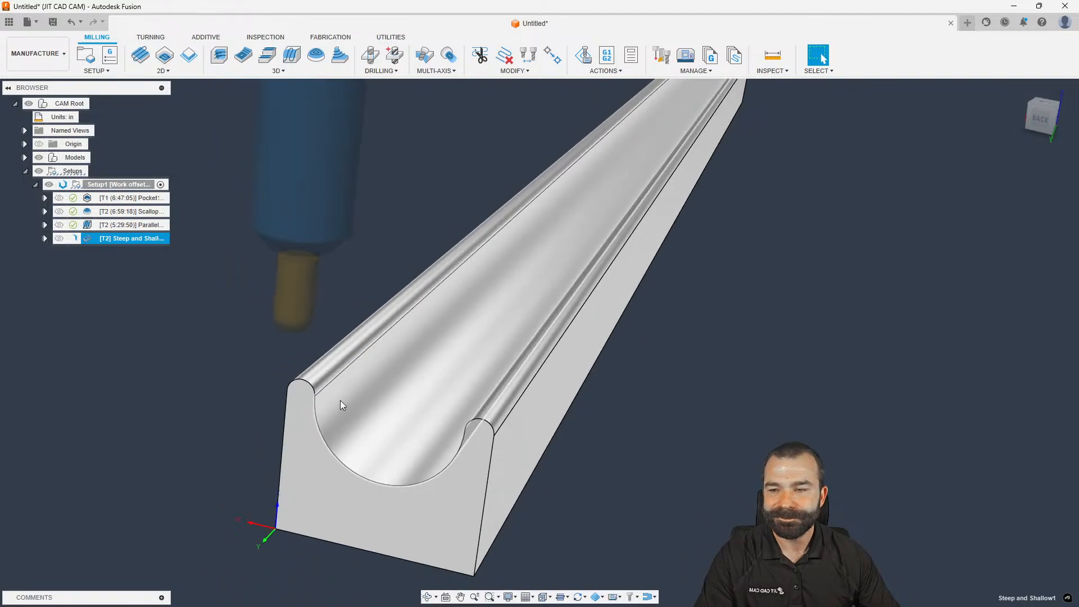
scroll(340, 401, "up", 4)
scroll(333, 406, "down", 4)
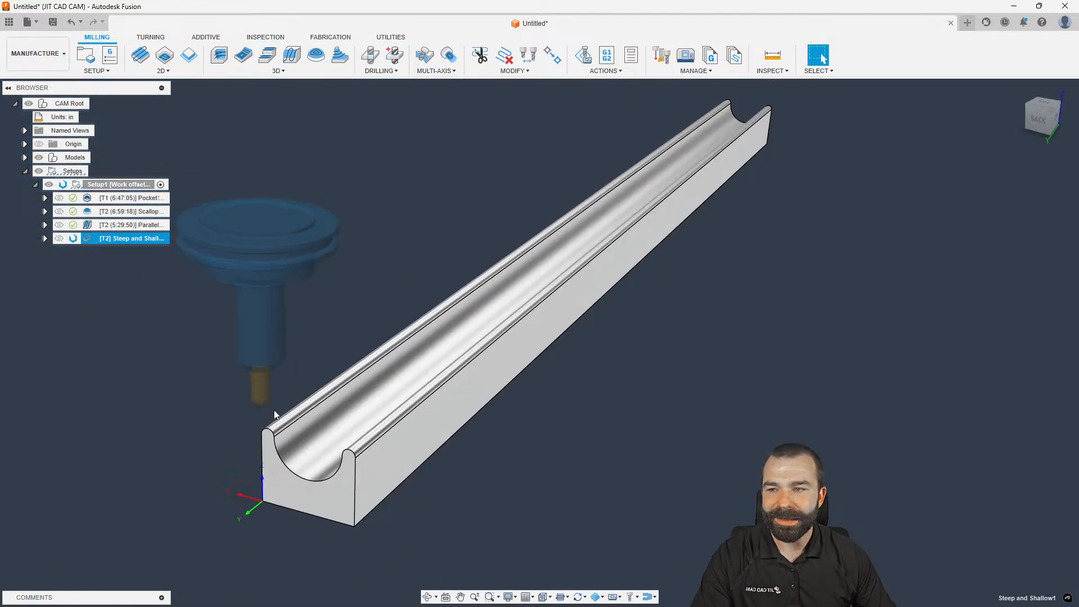
scroll(229, 418, "up", 2)
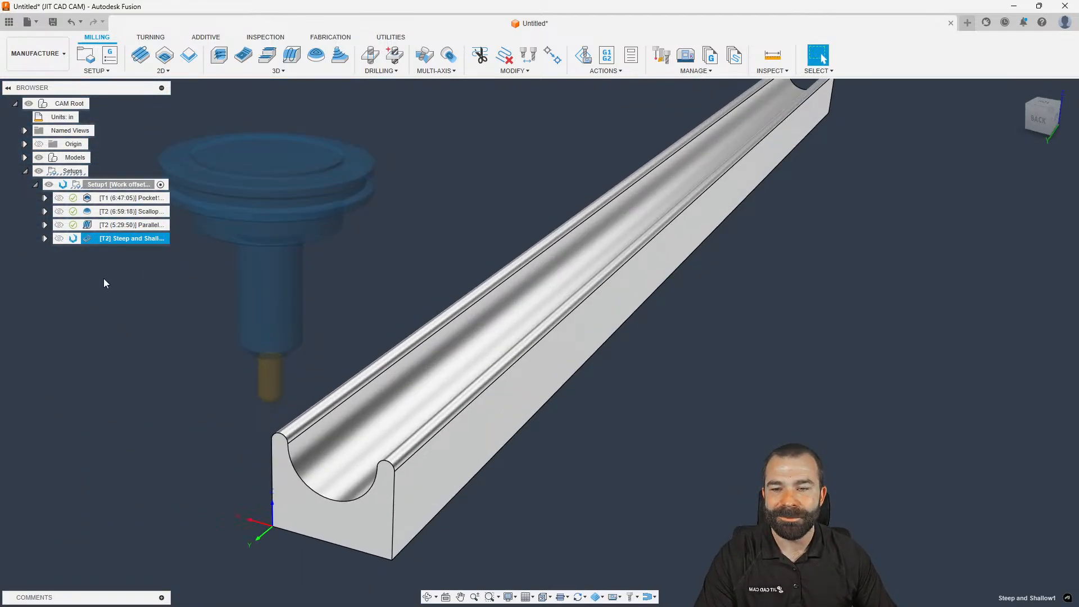
scroll(288, 469, "up", 4)
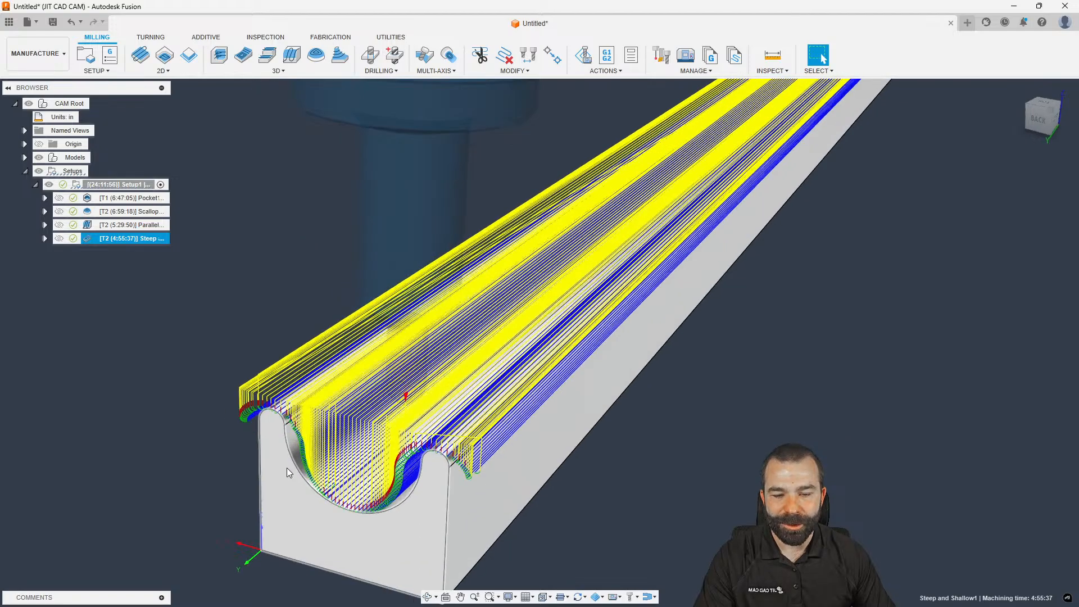
scroll(283, 425, "up", 5)
scroll(283, 425, "down", 3)
middle_click_drag(279, 344, 266, 350, "shift")
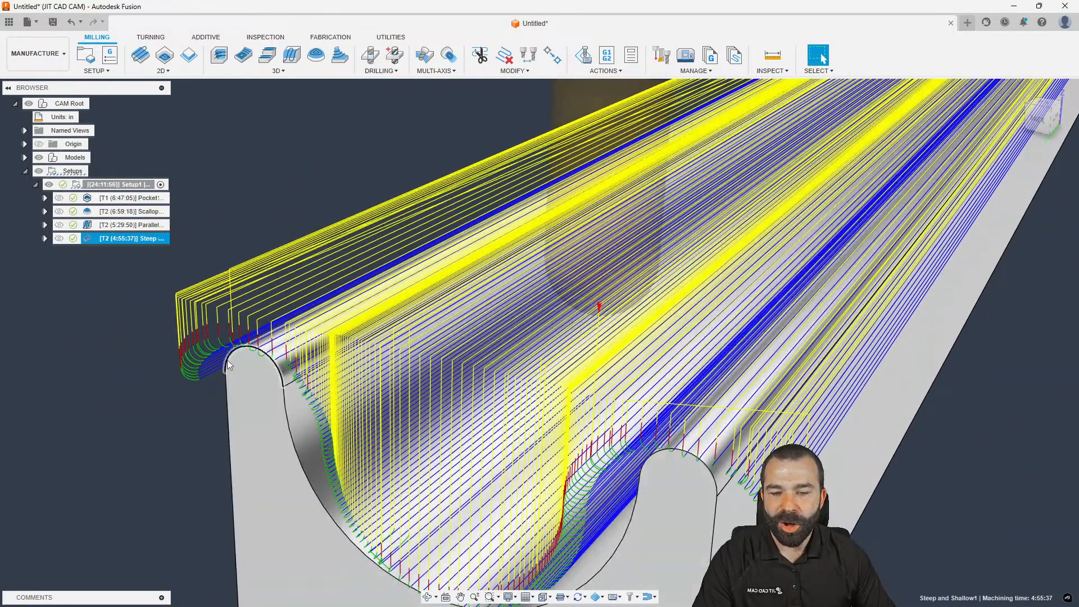
left_click(1044, 103)
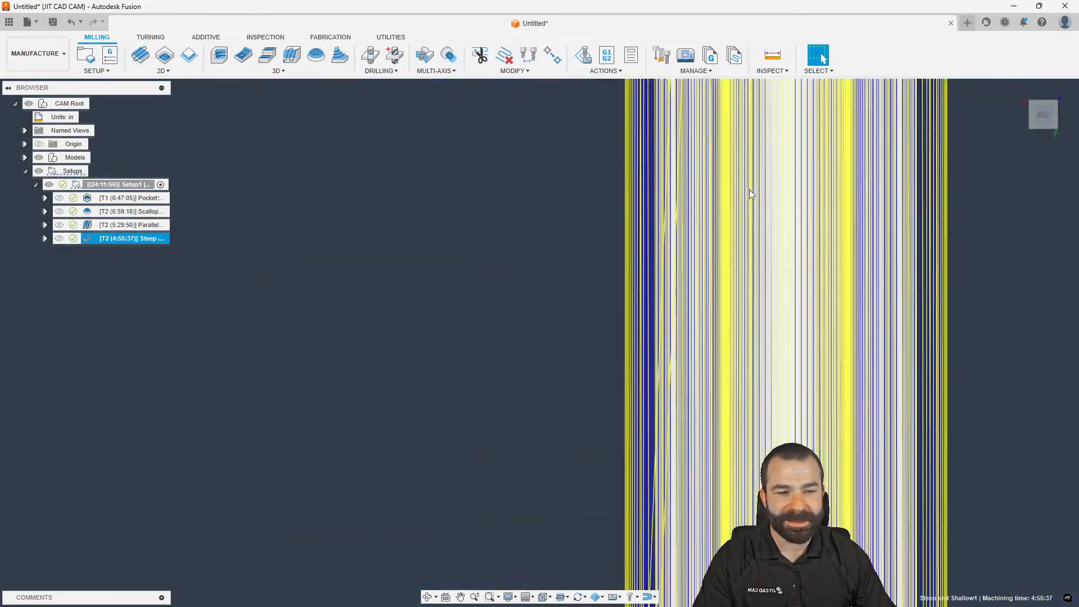
scroll(643, 182, "down", 5)
scroll(720, 481, "up", 6)
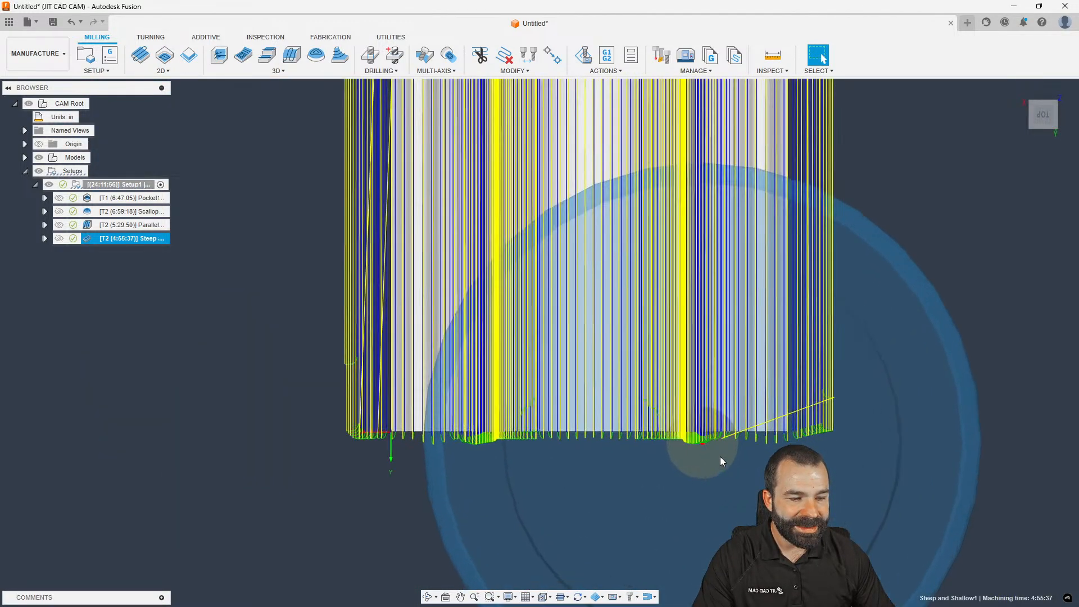
scroll(715, 443, "up", 2)
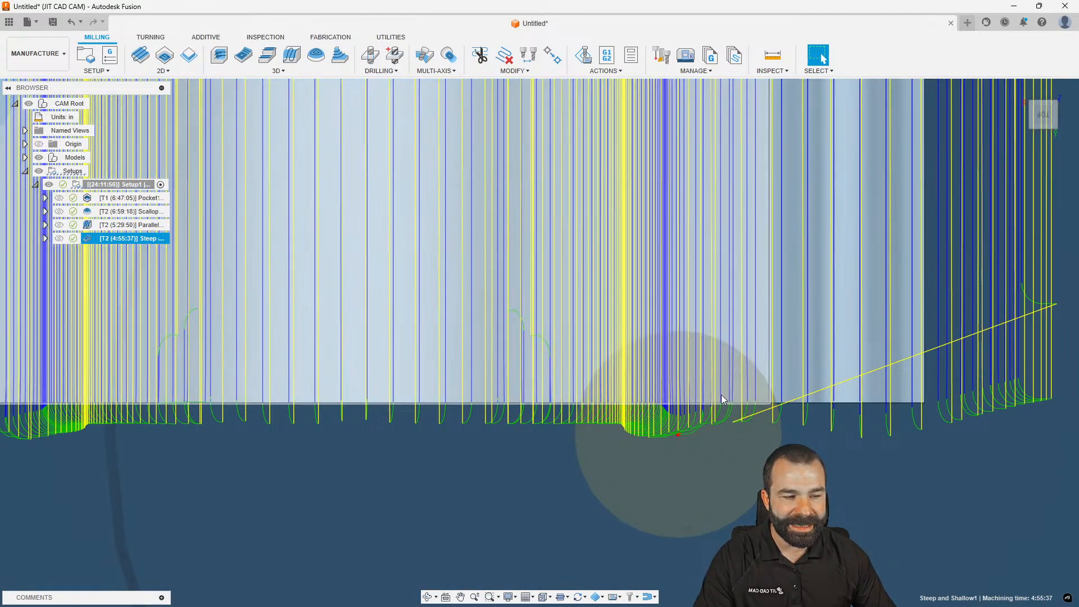
middle_click_drag(718, 400, 717, 445, "shift")
scroll(717, 446, "down", 1)
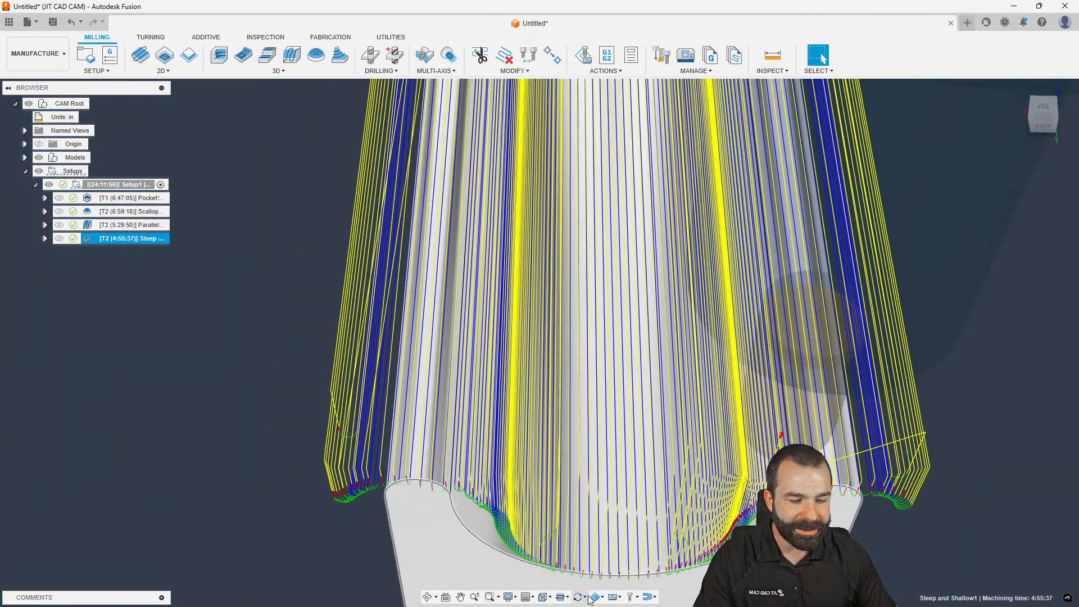
Hide the toolpath's link moves, then orbit toward the part's front face
left_click(563, 599)
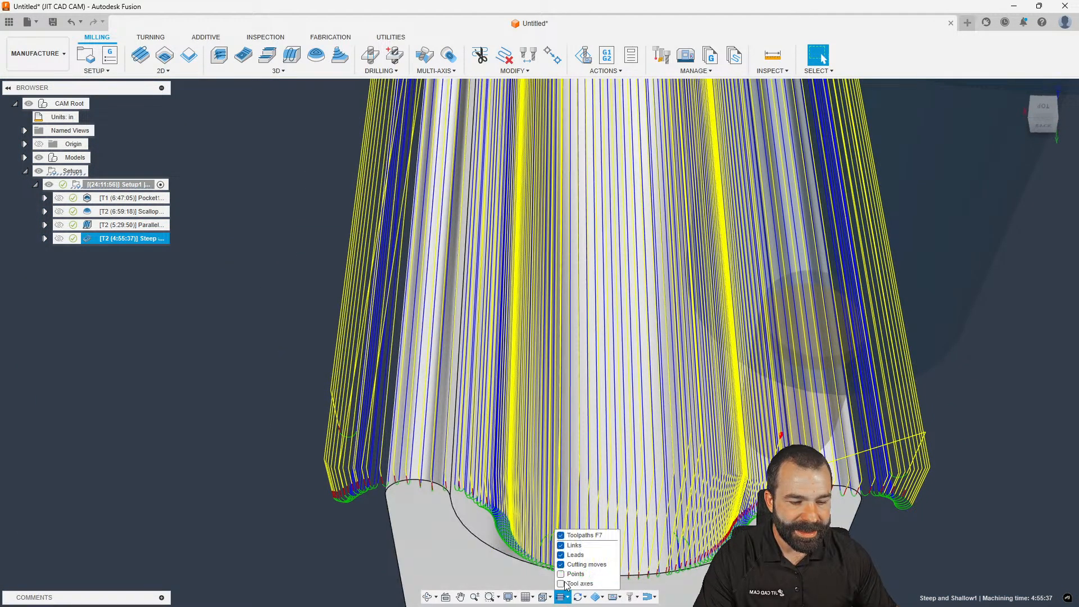
left_click(561, 546)
scroll(264, 414, "down", 5)
scroll(353, 464, "up", 1)
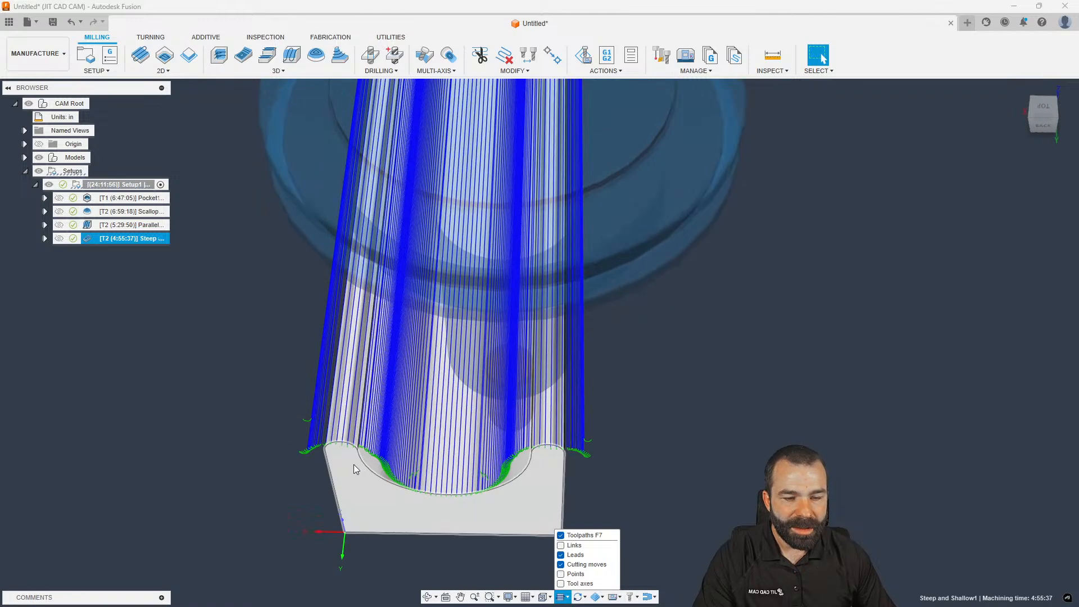
middle_click_drag(354, 464, 353, 448, "shift")
scroll(354, 447, "down", 1)
middle_click_drag(460, 366, 451, 347, "shift")
scroll(332, 336, "up", 5)
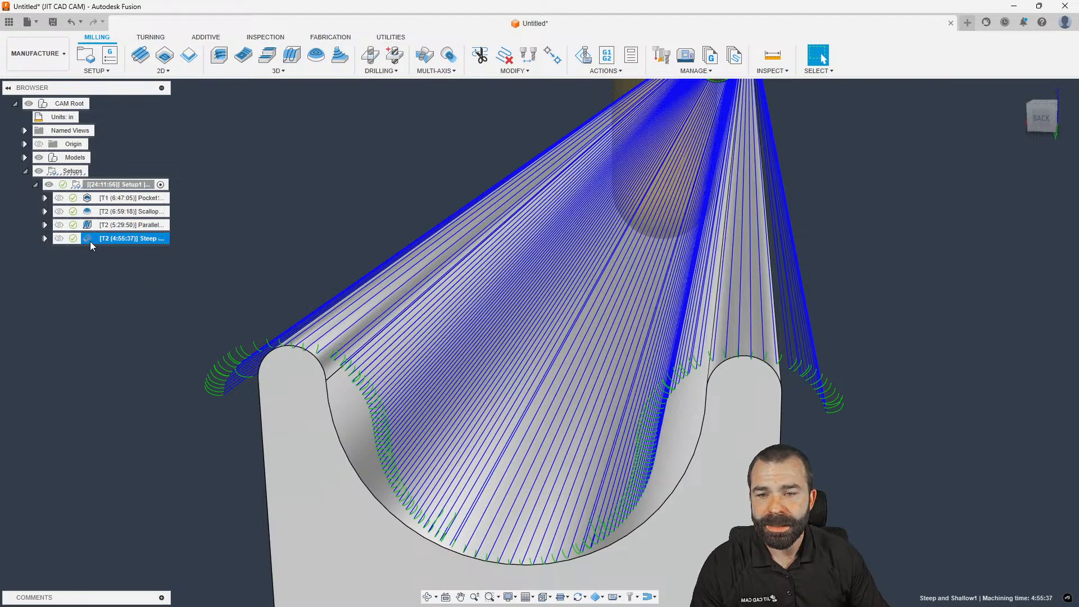
double_click(90, 241)
left_click(931, 171)
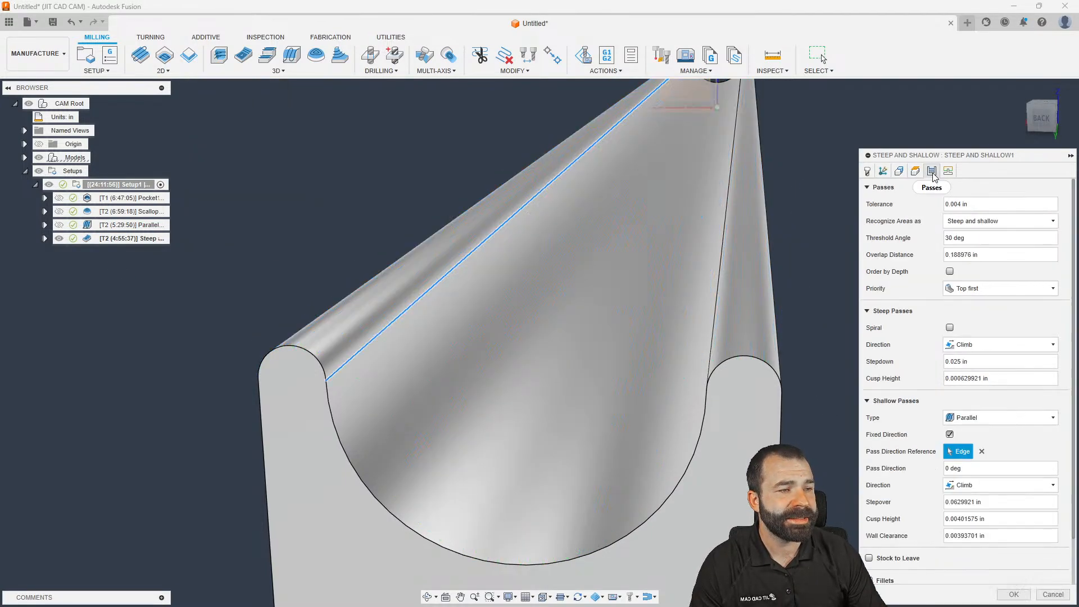
left_click(958, 361)
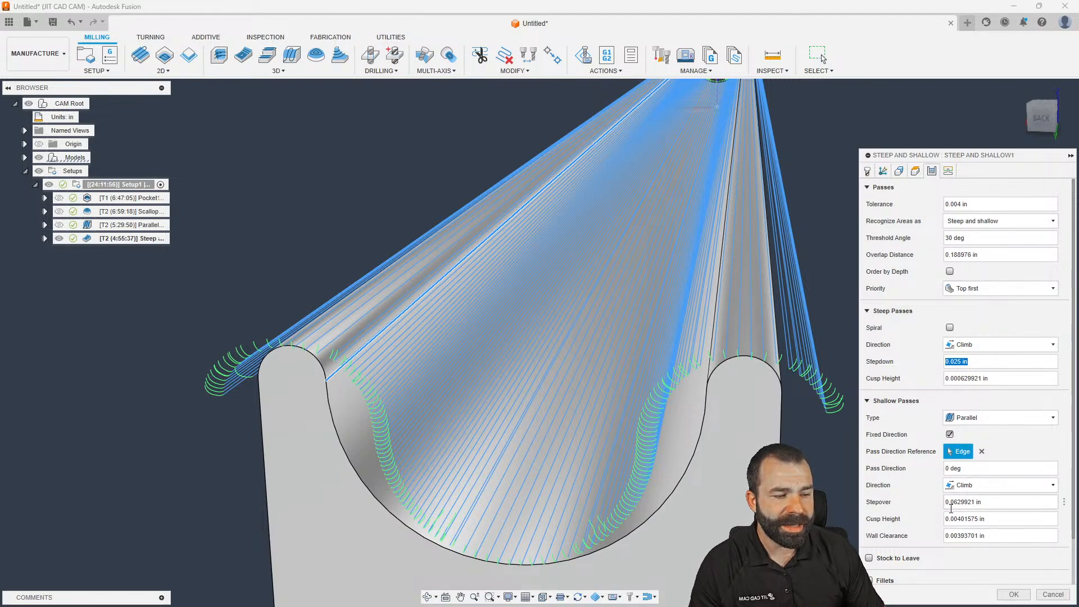
left_click(953, 505)
scroll(313, 382, "down", 5)
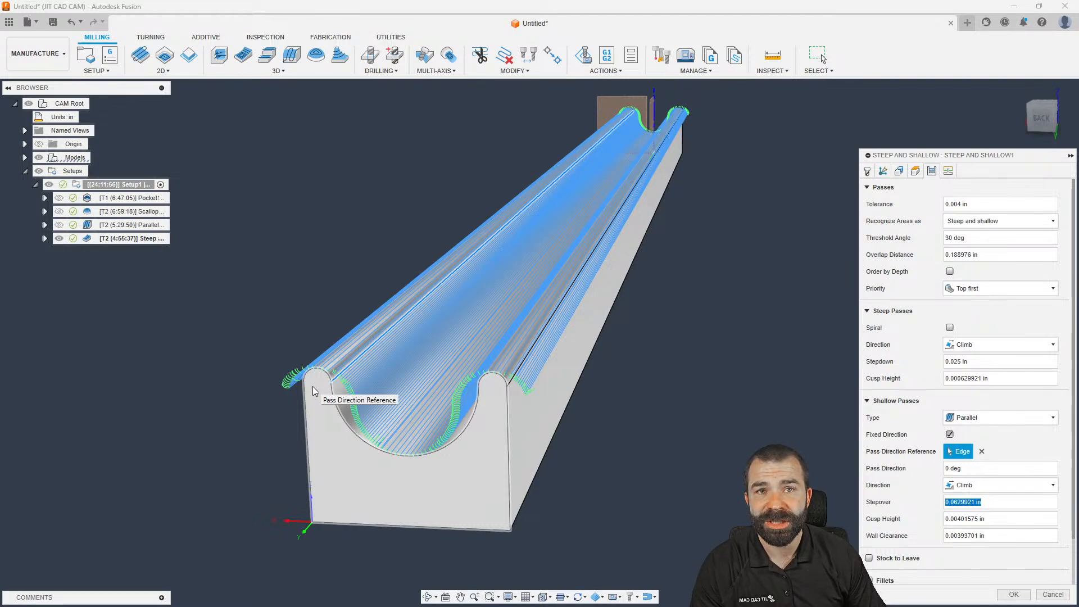
key("Return")
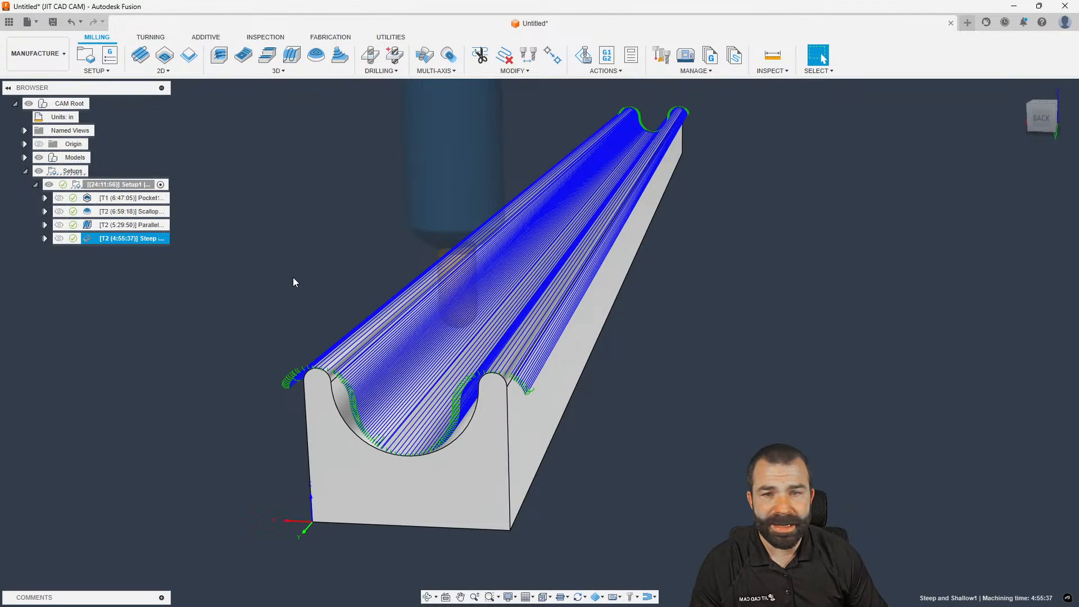
left_click(9, 22)
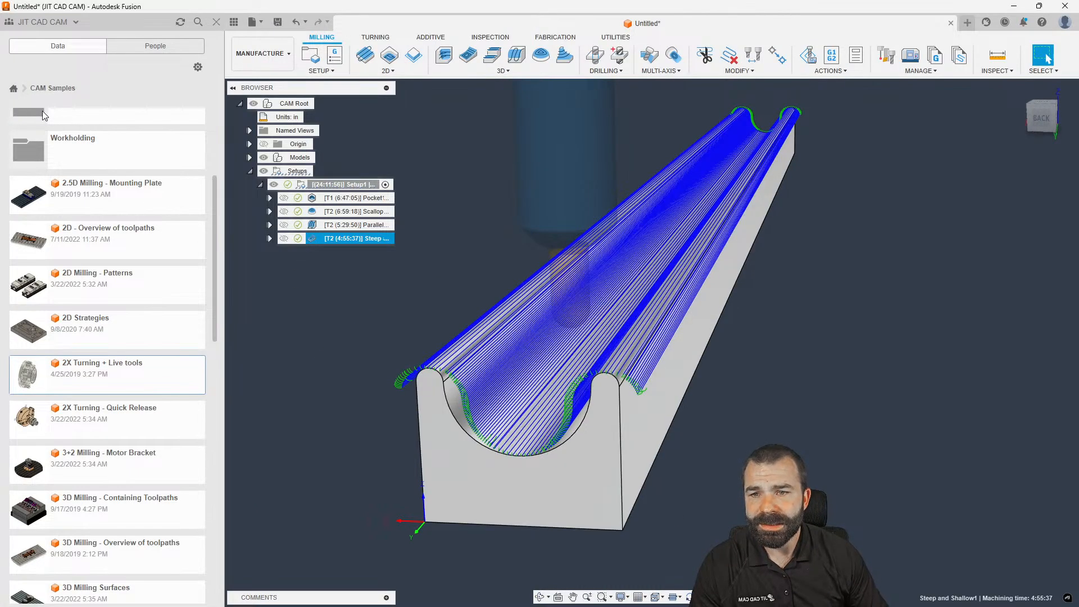
Go from Fusion Friday back to the Youtube Content folder and start an upload there
scroll(116, 174, "up", 5)
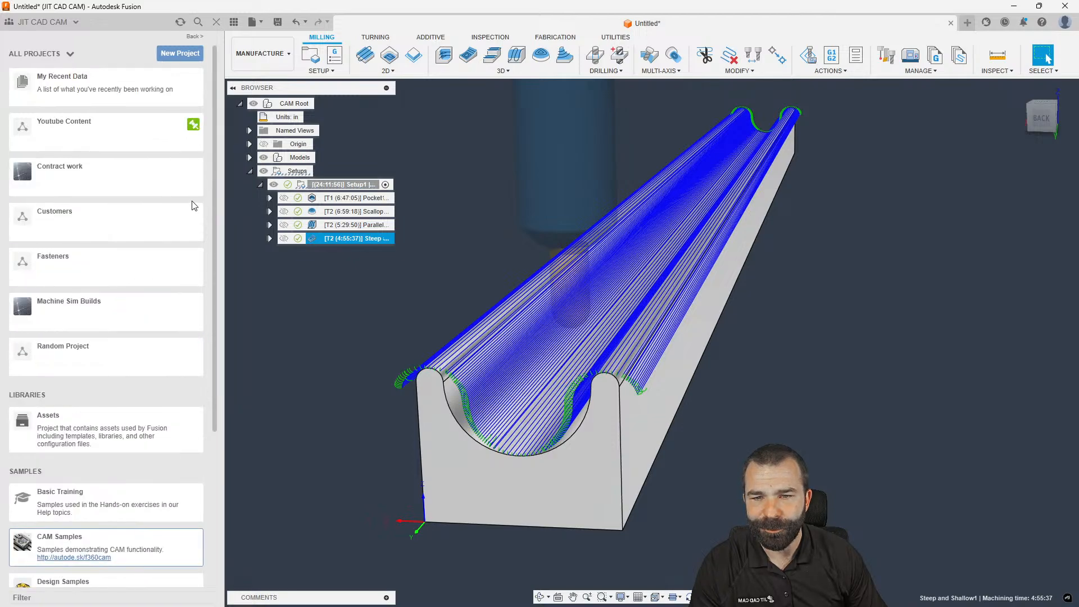
left_click(96, 145)
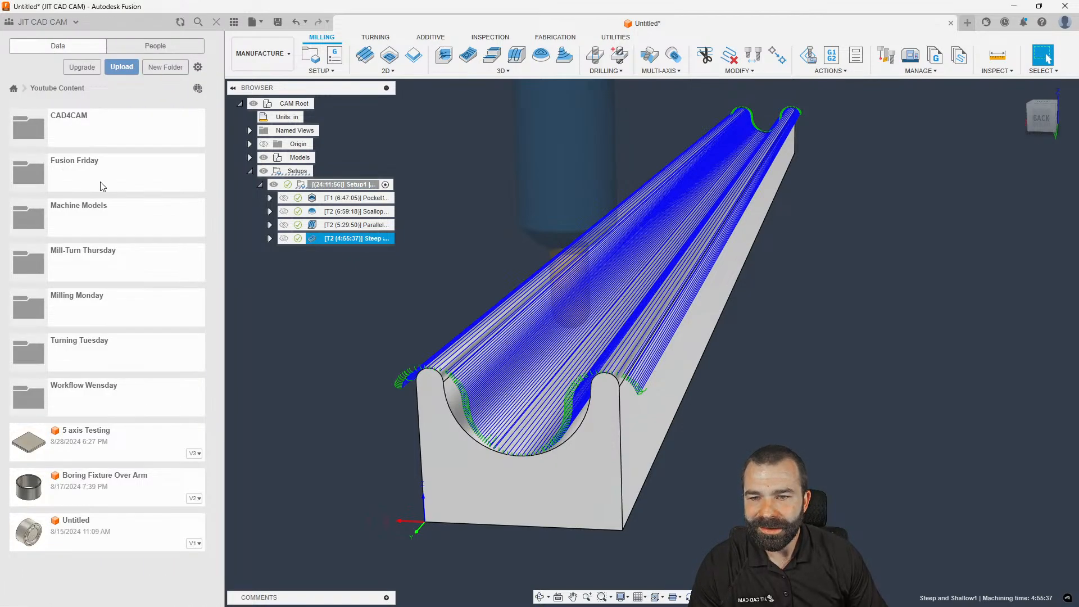
left_click(131, 181)
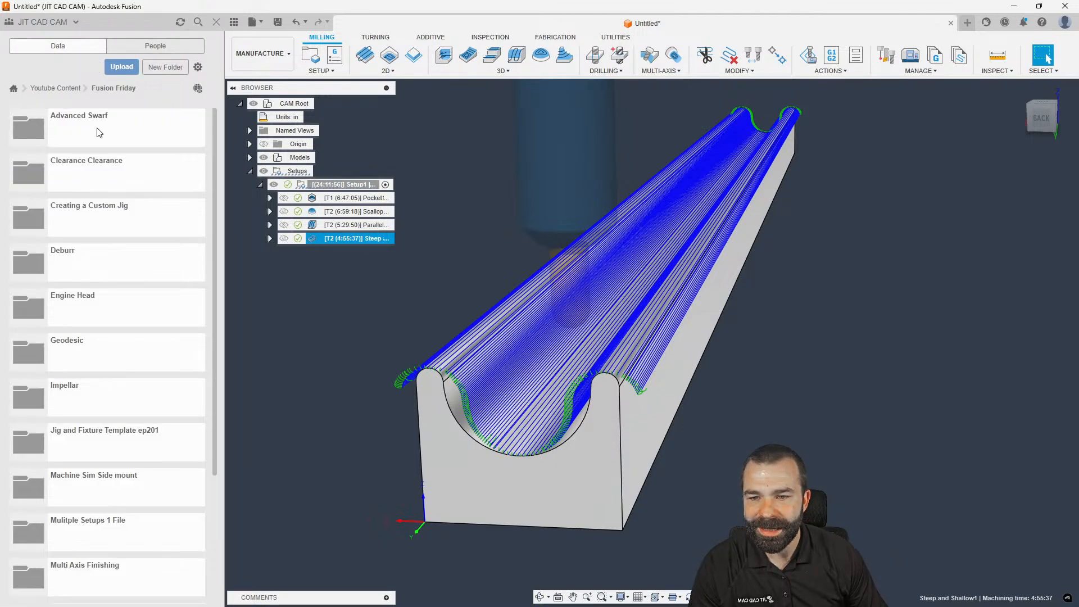
left_click(52, 89)
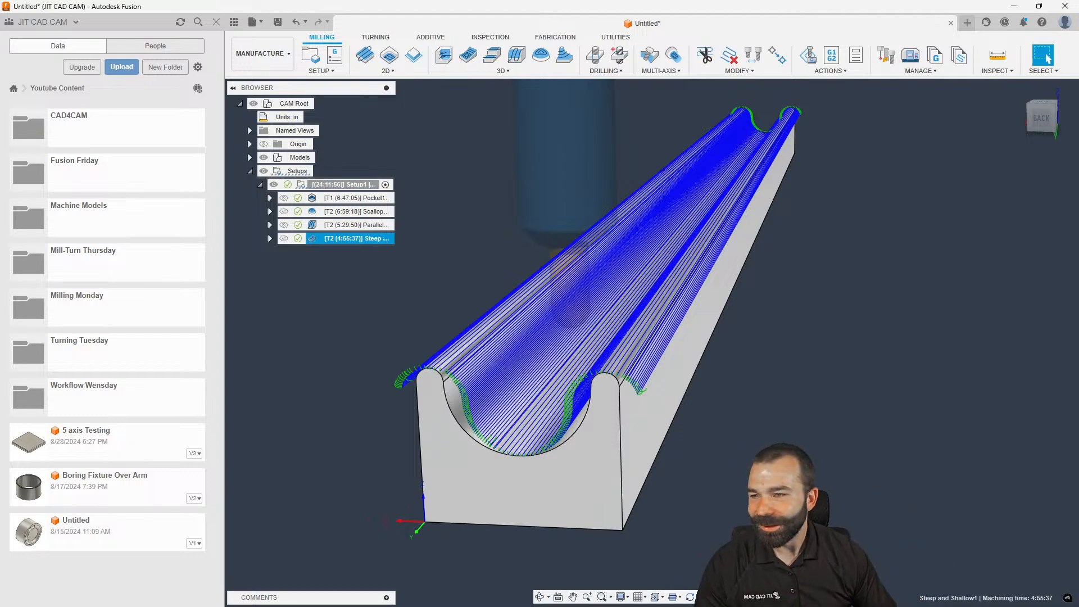
left_click(121, 68)
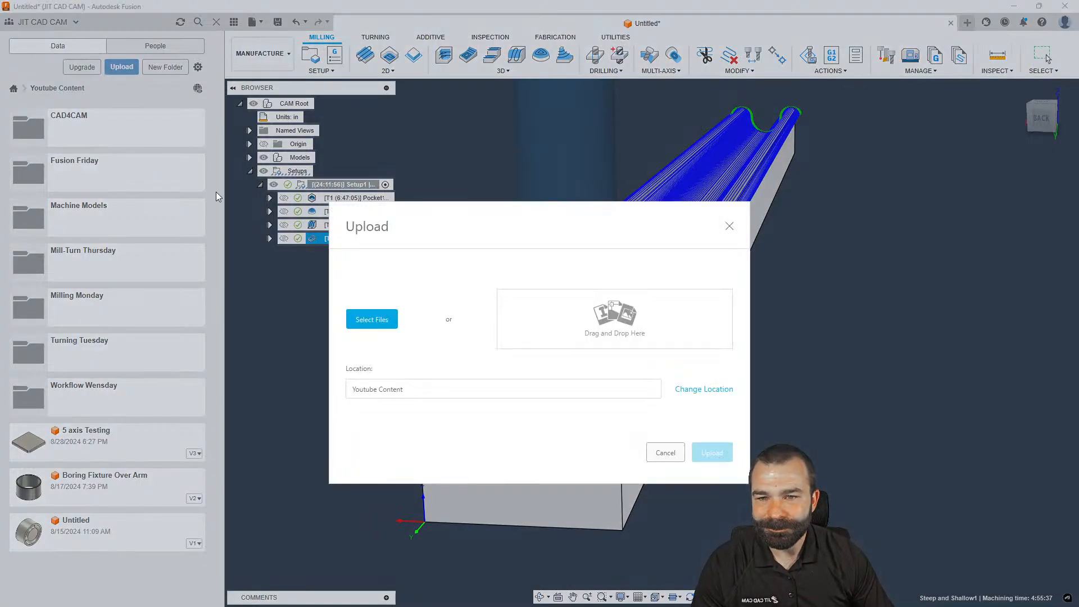
Upload tray.step to Youtube Content and open the uploaded tray v1 design
left_click(373, 325)
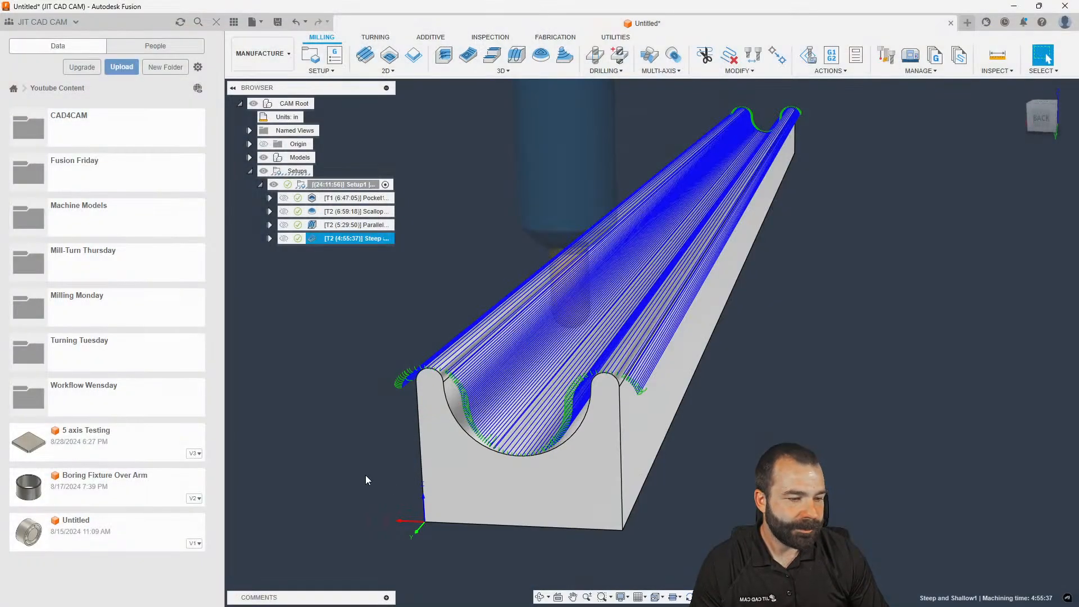
middle_click_drag(365, 474, 494, 456, "shift")
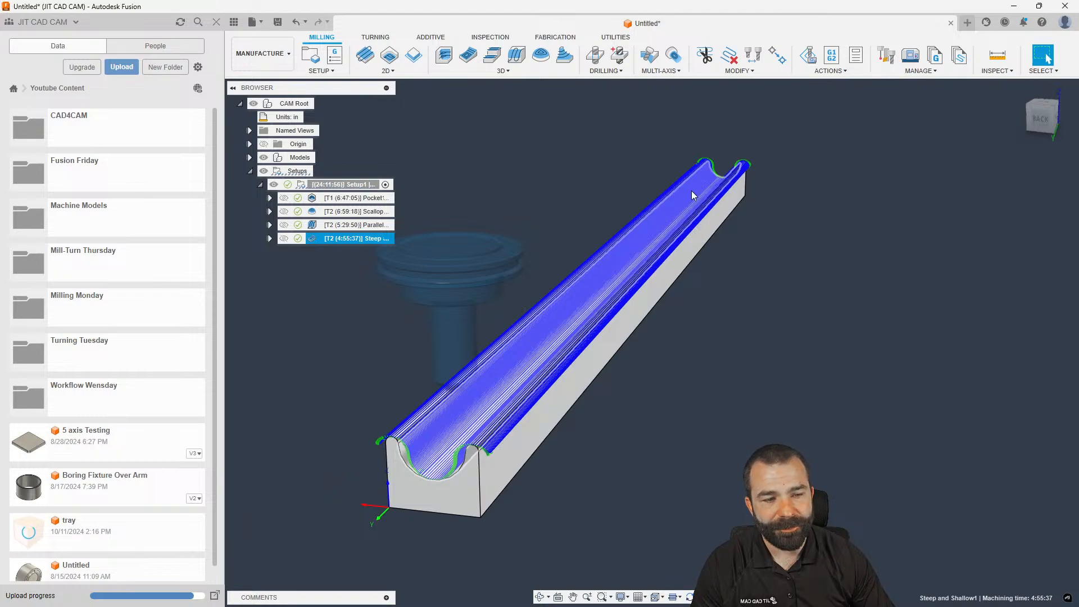
mouse_move(517, 386)
middle_mouse_down("shift")
mouse_move(508, 369)
mouse_move(500, 374)
mouse_move(524, 389)
mouse_move(523, 378)
mouse_move(509, 382)
mouse_move(514, 392)
middle_mouse_up("shift")
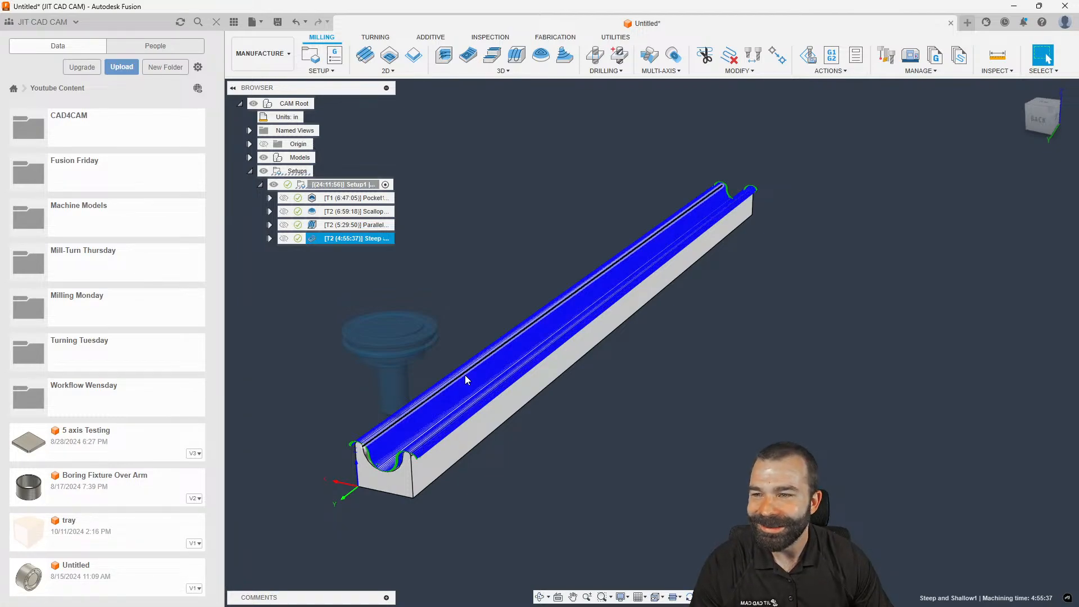
scroll(375, 436, "down", 2)
scroll(372, 433, "up", 2)
scroll(626, 413, "down", 2)
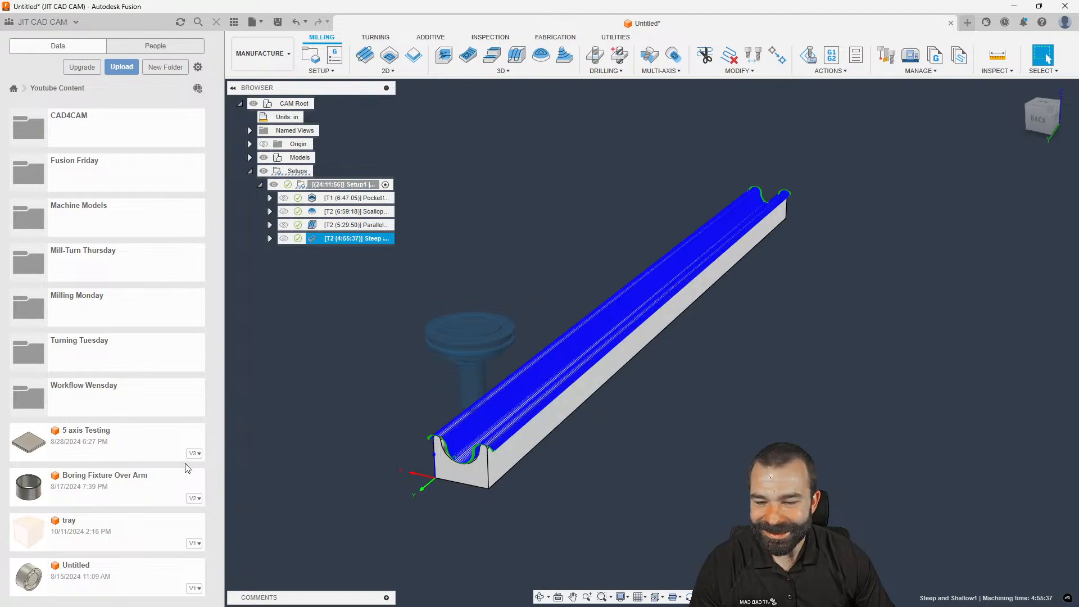
double_click(93, 518)
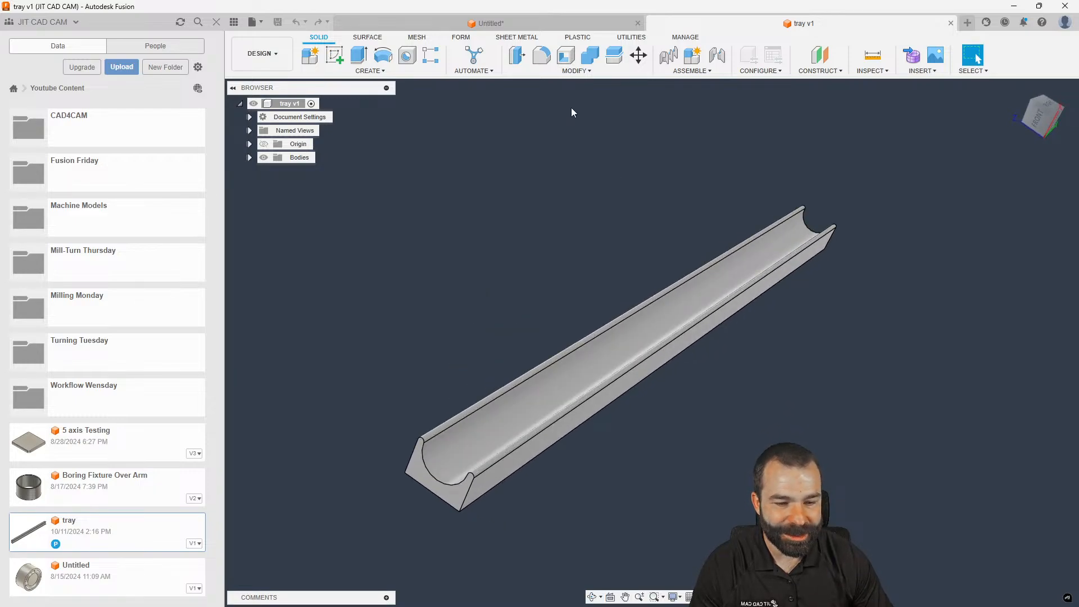
Measure the tray's bottom end edge as 1.00 in, then close the Data Panel and reorient the tray
left_click(535, 26)
left_click(685, 19)
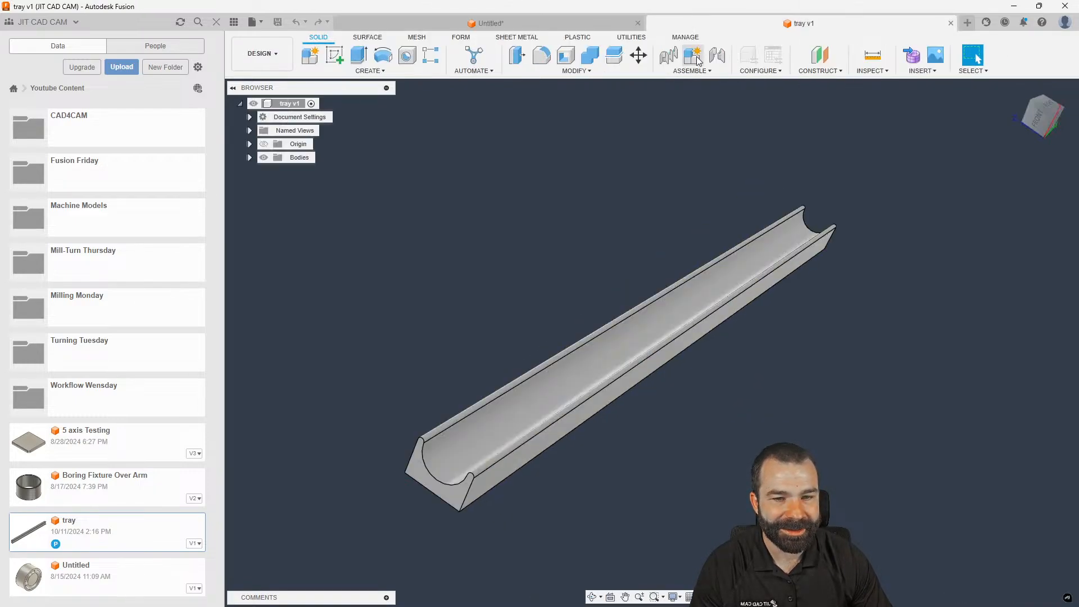
key("i")
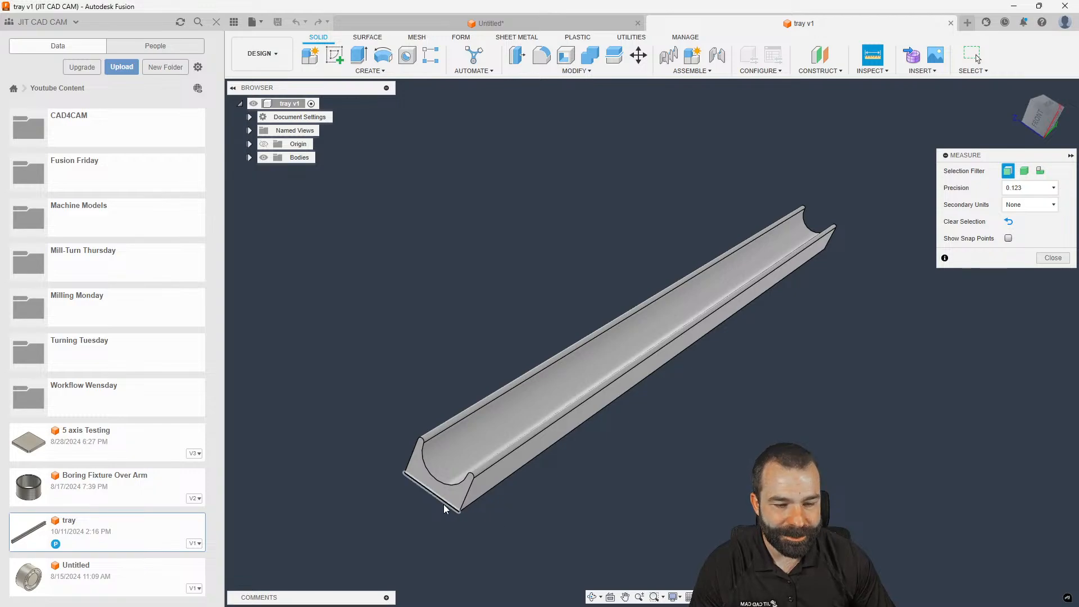
left_click(444, 509)
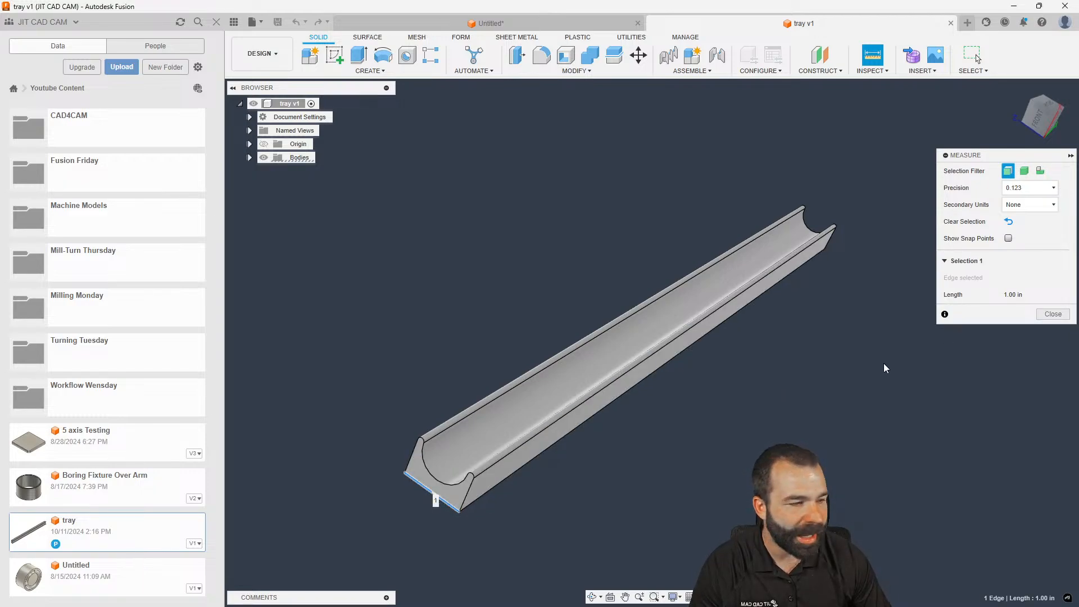
left_click(1053, 314)
left_click(216, 22)
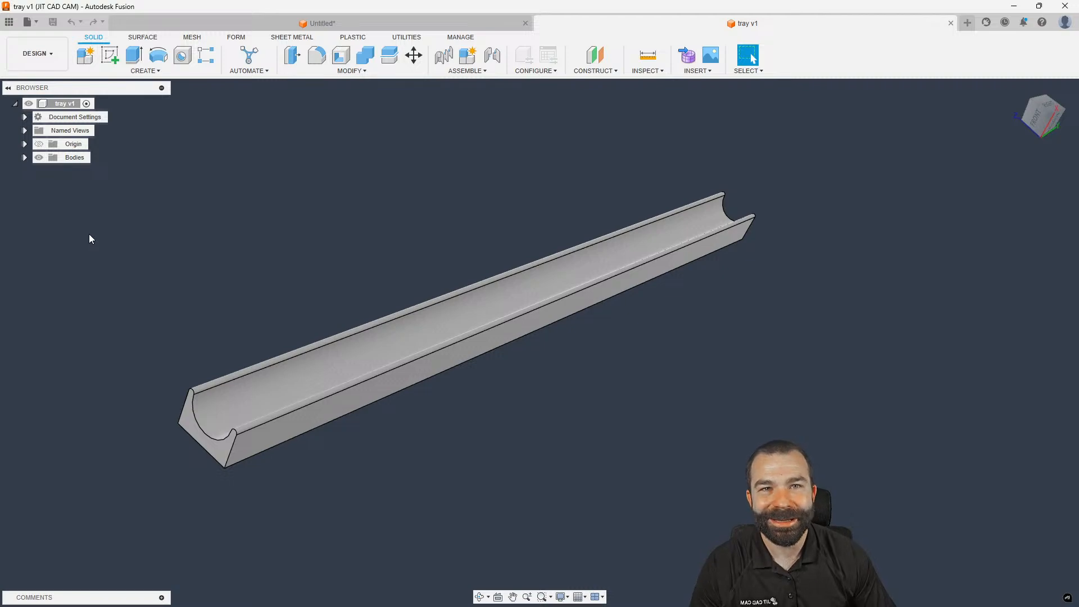
middle_click_drag(100, 223, 135, 302, "shift")
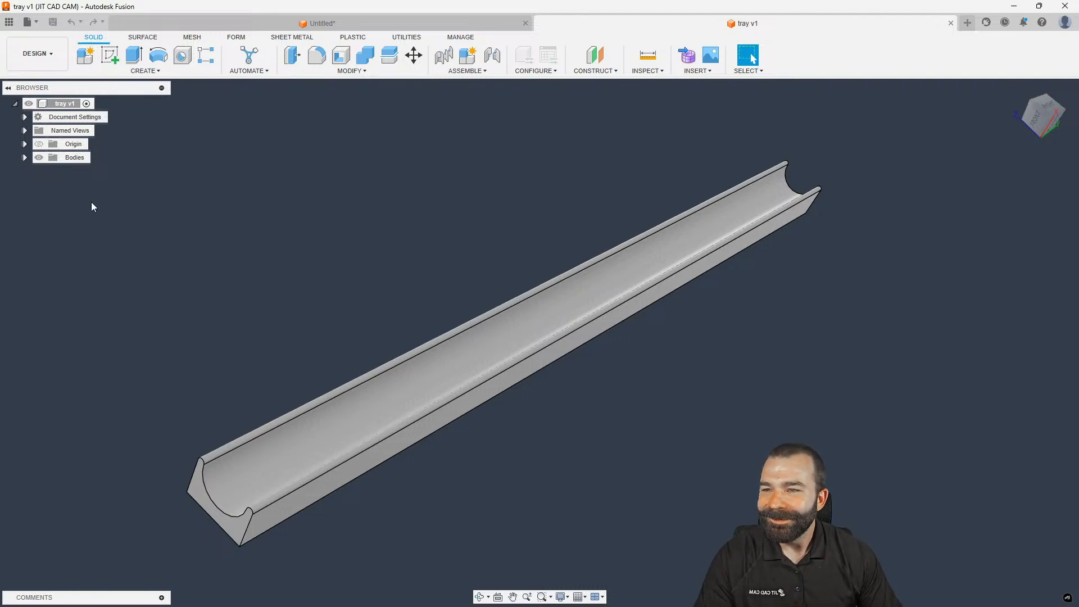
In Manufacture, start a new setup oriented by a tray face for Z, with Z flipped
left_click(49, 55)
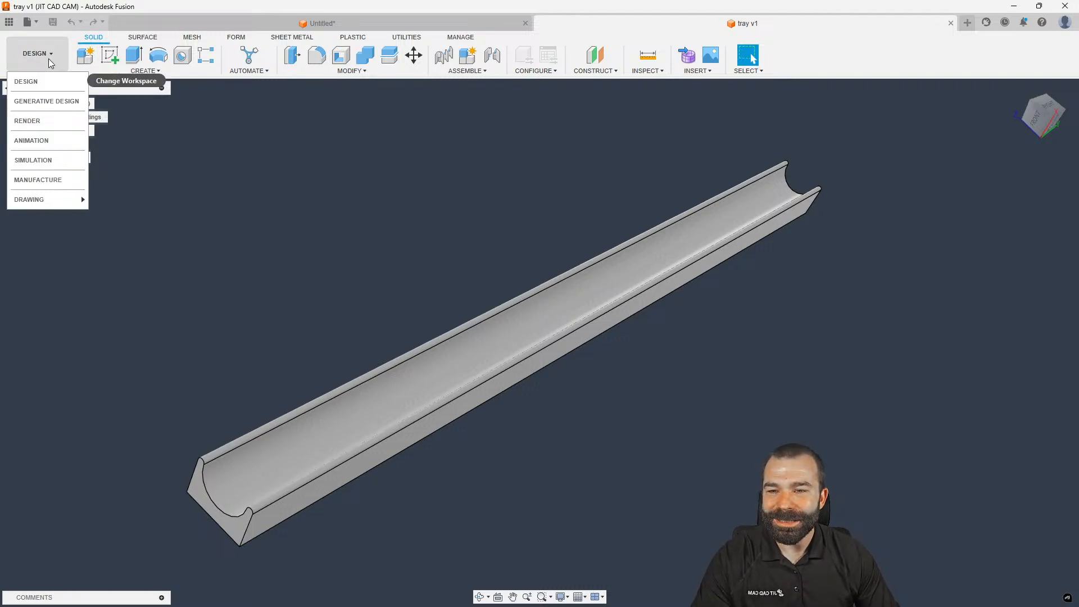
left_click(34, 179)
scroll(252, 195, "down", 2)
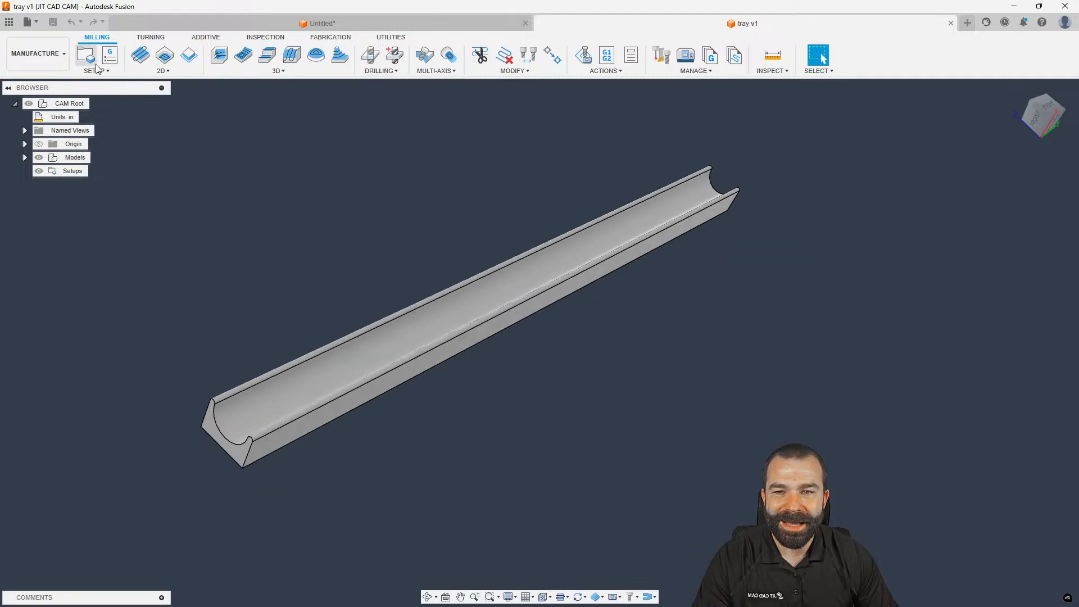
left_click(86, 56)
left_click(961, 292)
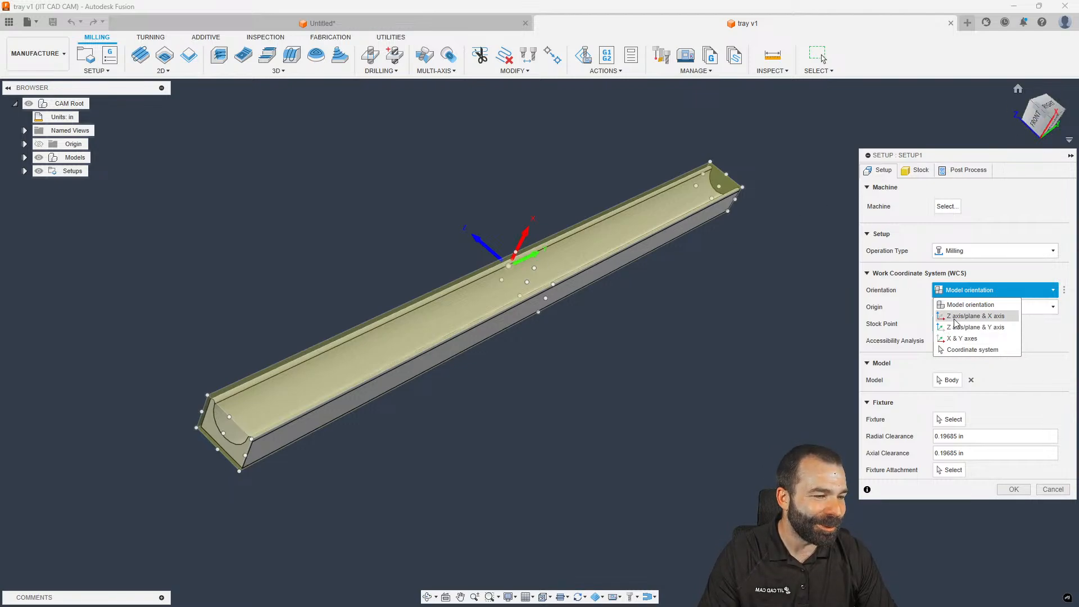
left_click(975, 315)
middle_click_drag(700, 342, 584, 319, "shift")
left_click(583, 320)
middle_click_drag(591, 258, 833, 354, "shift")
left_click(939, 323)
middle_click_drag(615, 352, 589, 320, "shift")
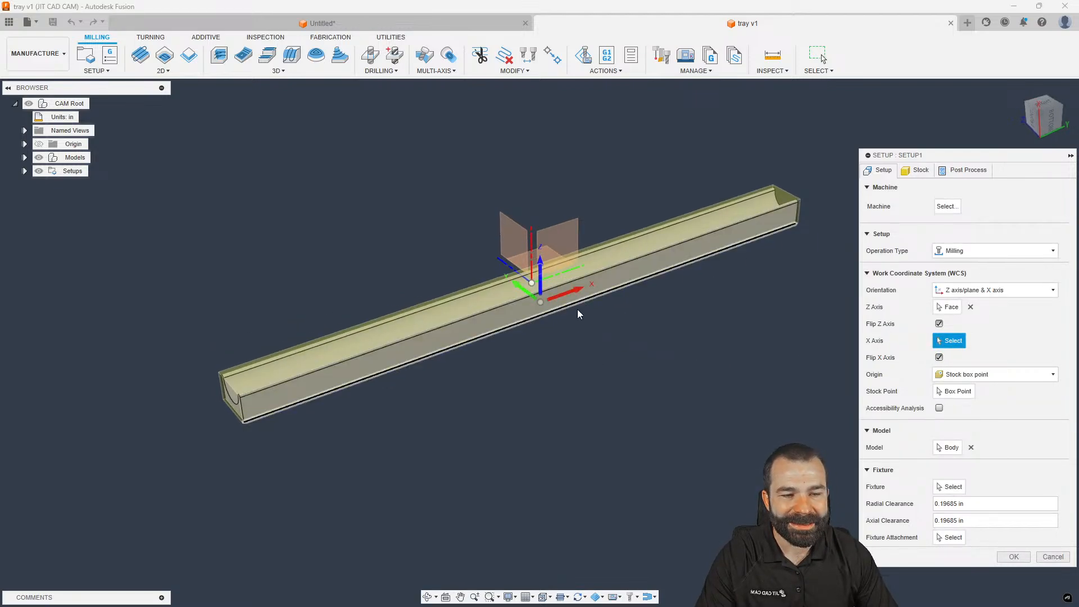
Set the setup's stock to a 16 × 1 × 1 in fixed size box and confirm Setup1
left_click(917, 171)
left_click(955, 204)
left_click(960, 219)
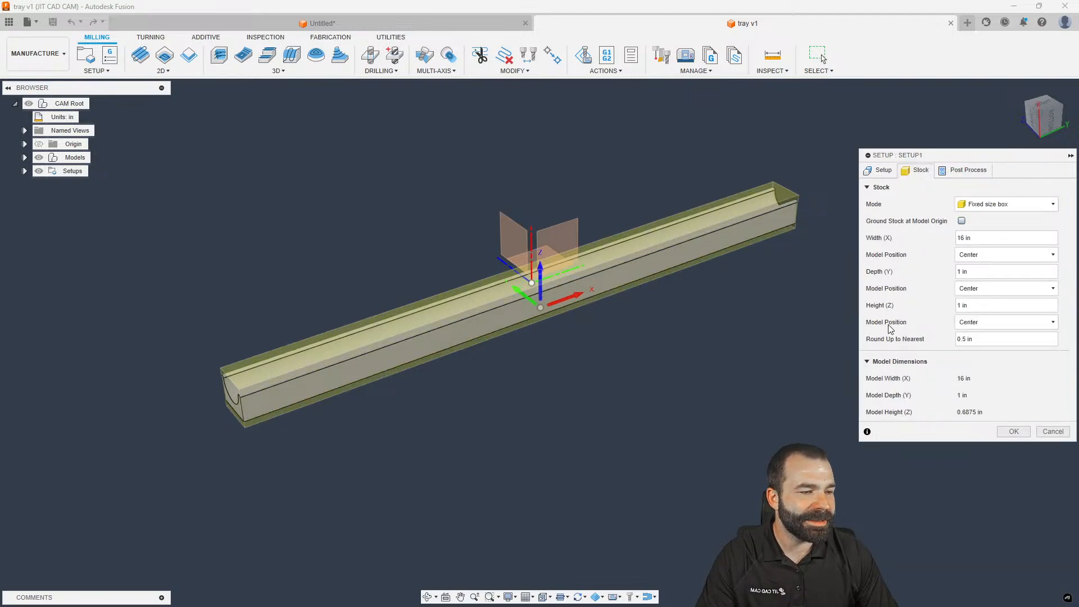
left_click(1015, 432)
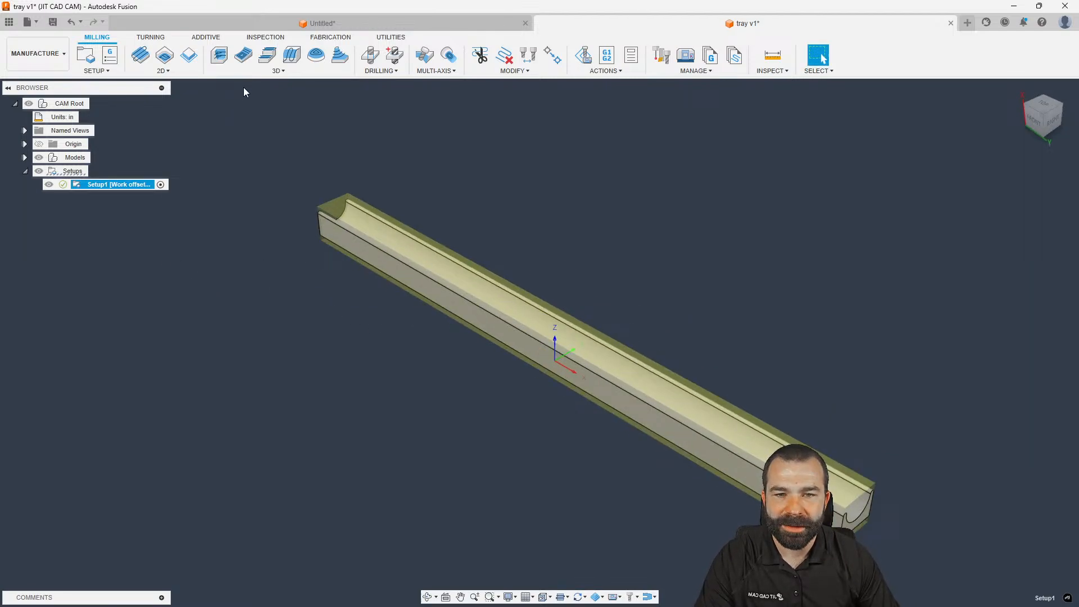
left_click(269, 71)
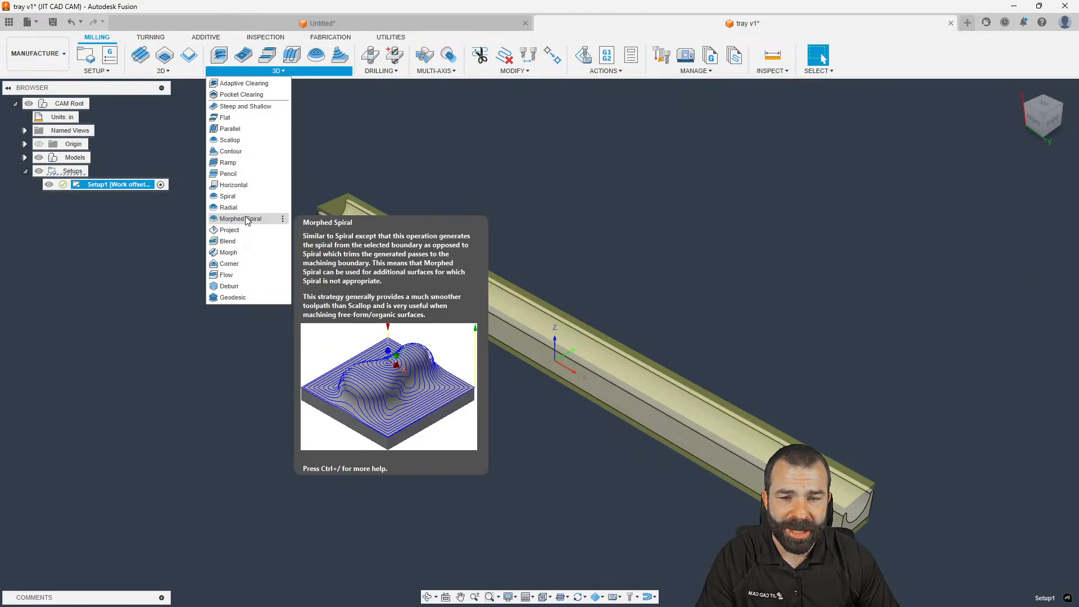
Start a Contour operation and set its Machining Boundary to Selection
left_click(230, 151)
left_click(899, 172)
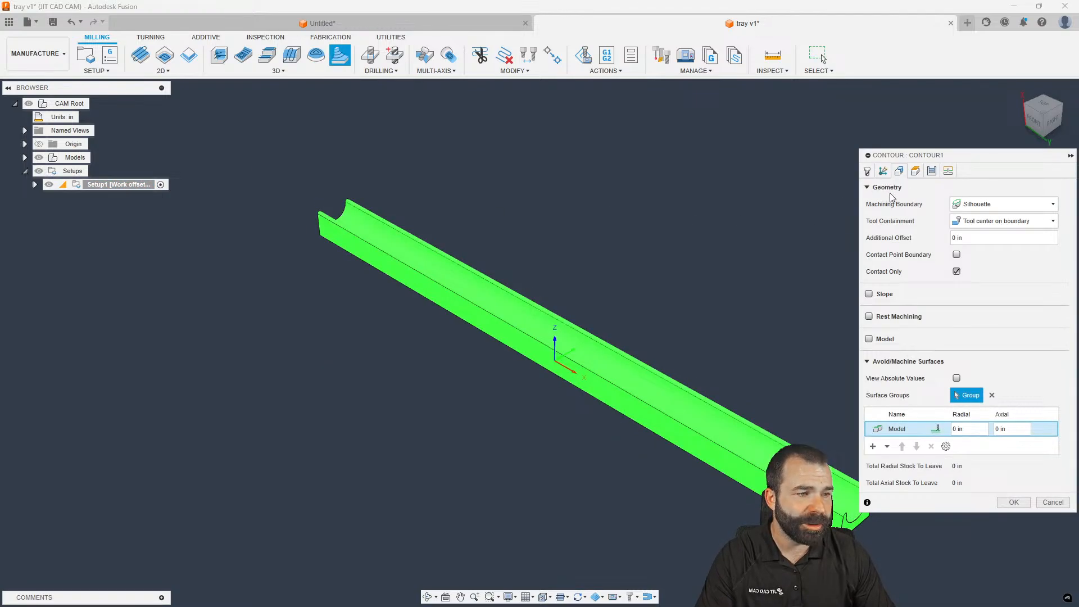
scroll(437, 252, "down", 2)
scroll(639, 326, "up", 2)
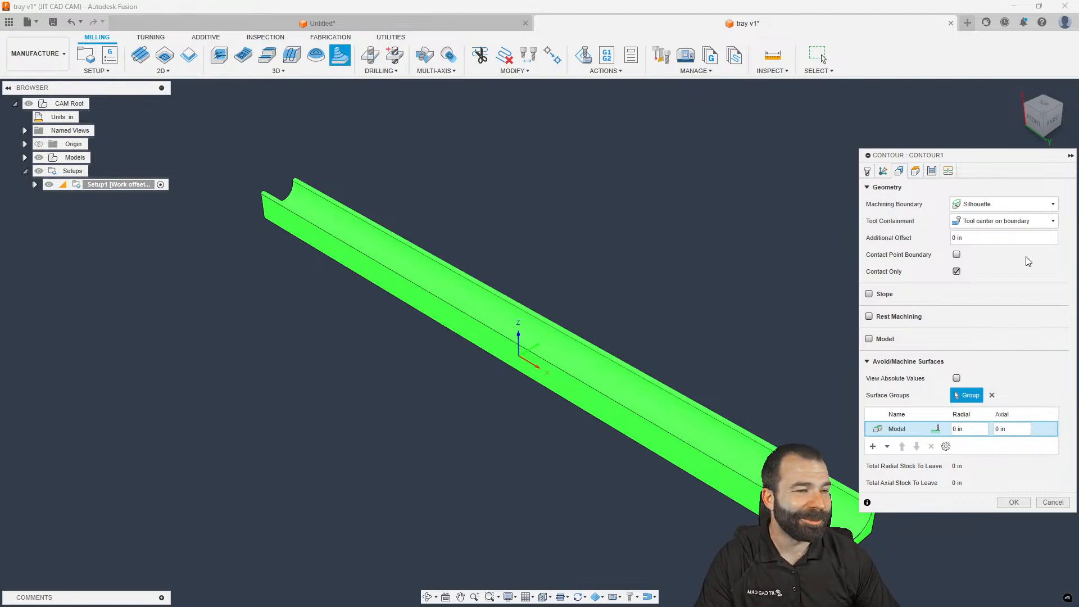
left_click(1018, 205)
left_click(991, 241)
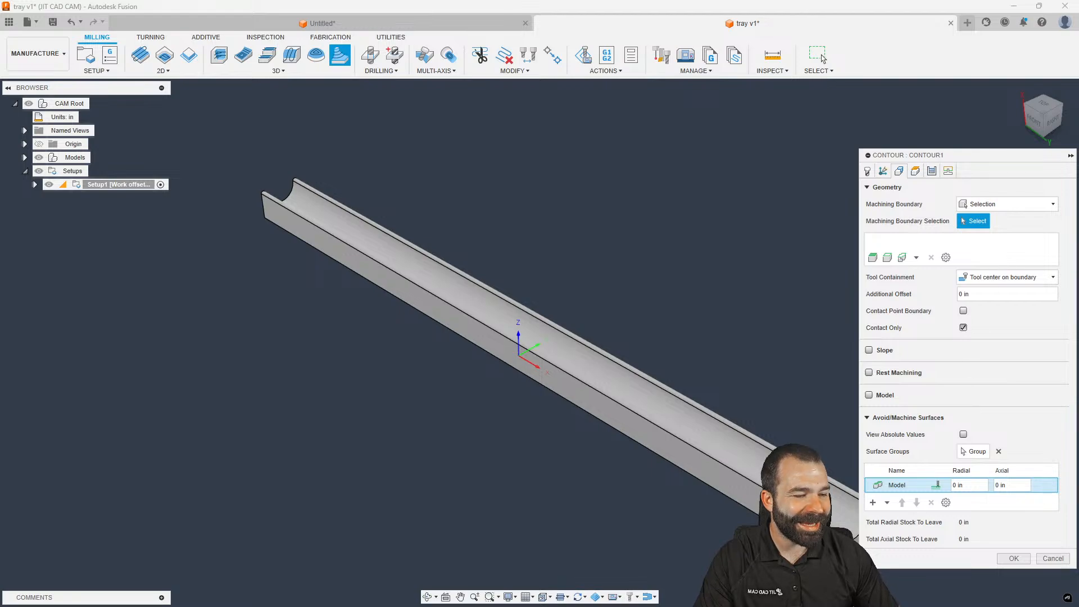
Chain the tray's top edges into a closed machining boundary and confirm it
left_click(843, 541)
scroll(838, 542, "down", 3)
scroll(838, 542, "up", 2)
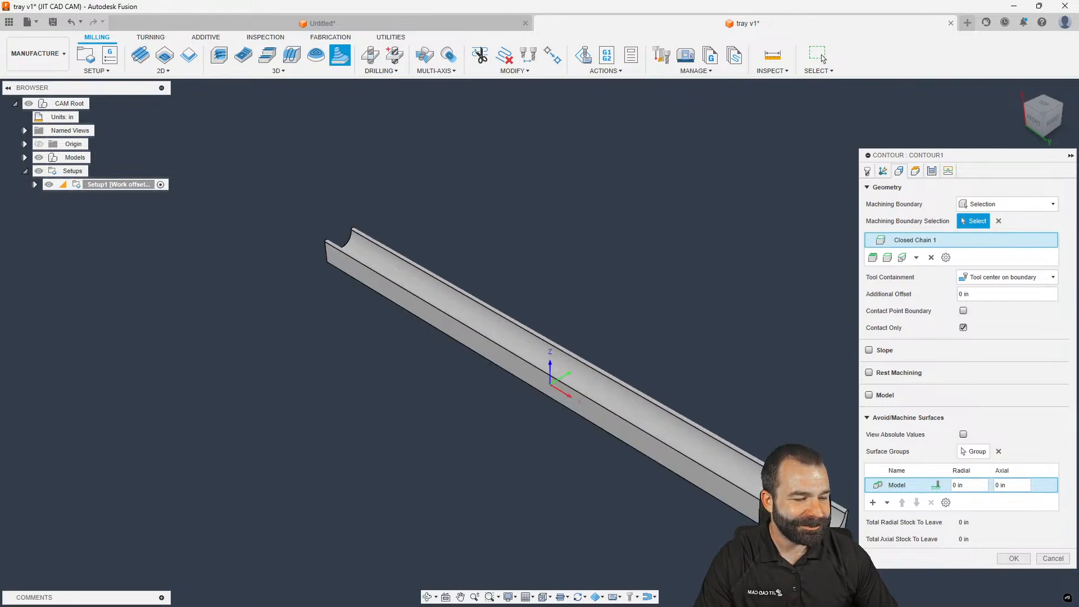
left_click(838, 533)
left_click(340, 250)
left_click(344, 256)
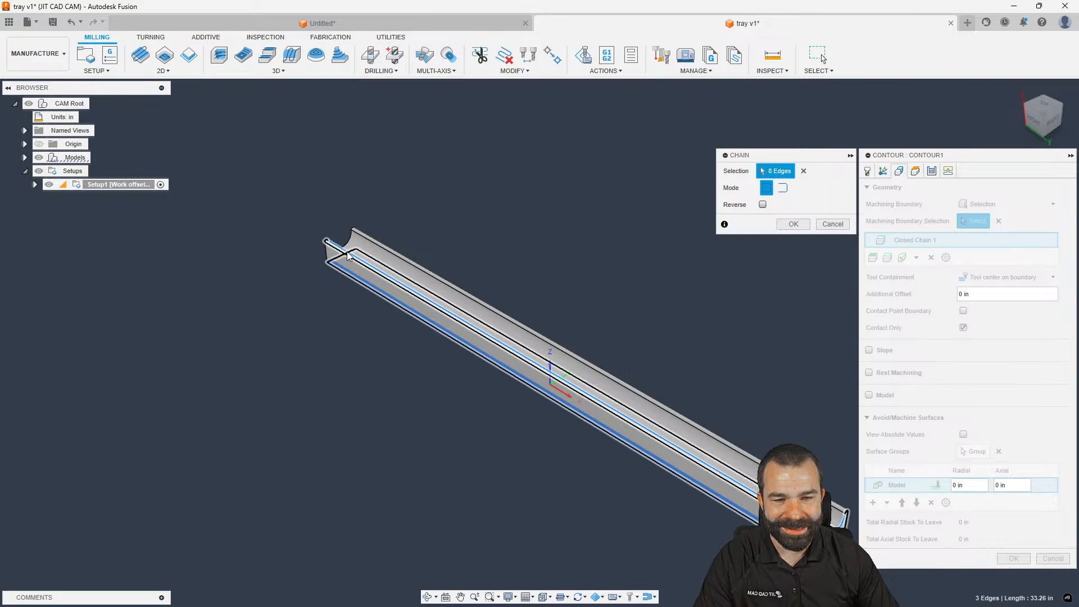
middle_click_drag(347, 251, 595, 252, "shift")
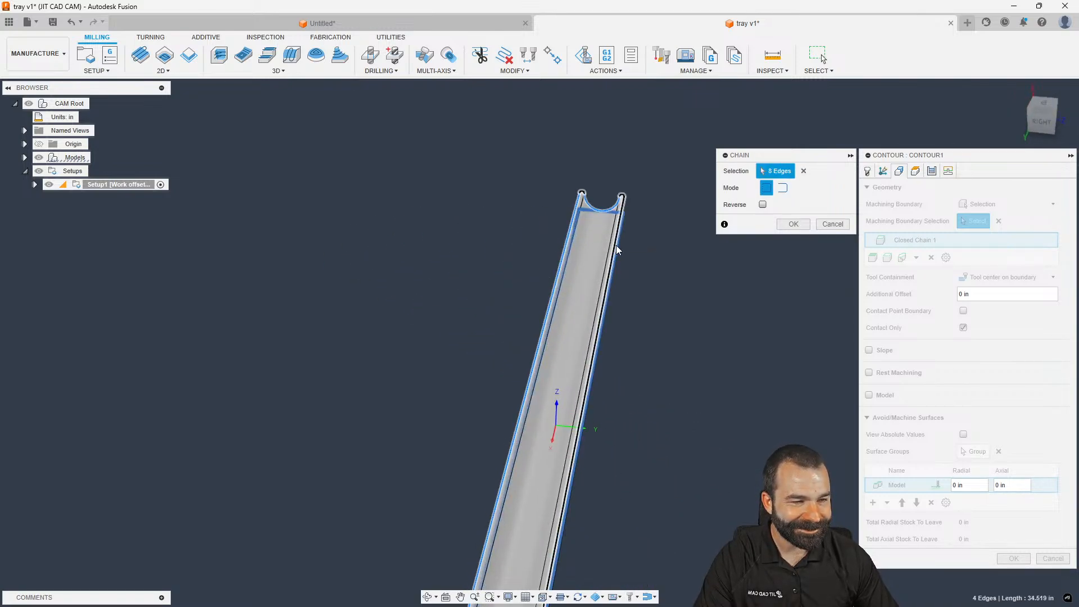
left_click(793, 224)
middle_click_drag(722, 227, 641, 206, "shift")
scroll(782, 221, "up", 2)
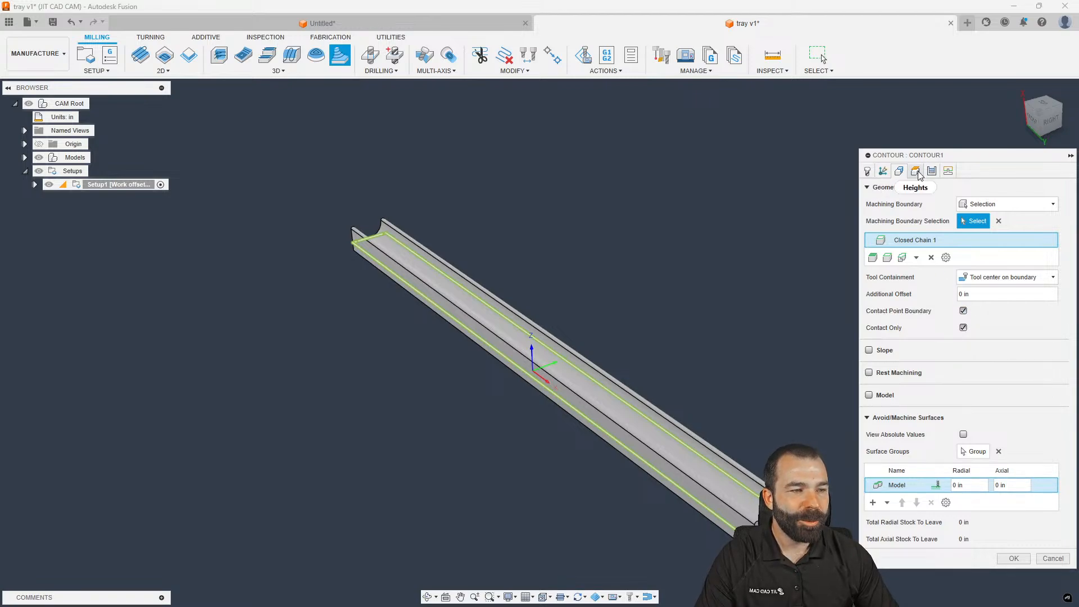
left_click(868, 172)
Select the Ø1/4" Ball Endmill from the Fusion Library, filtered to ball end mills, as the tool
left_click(971, 209)
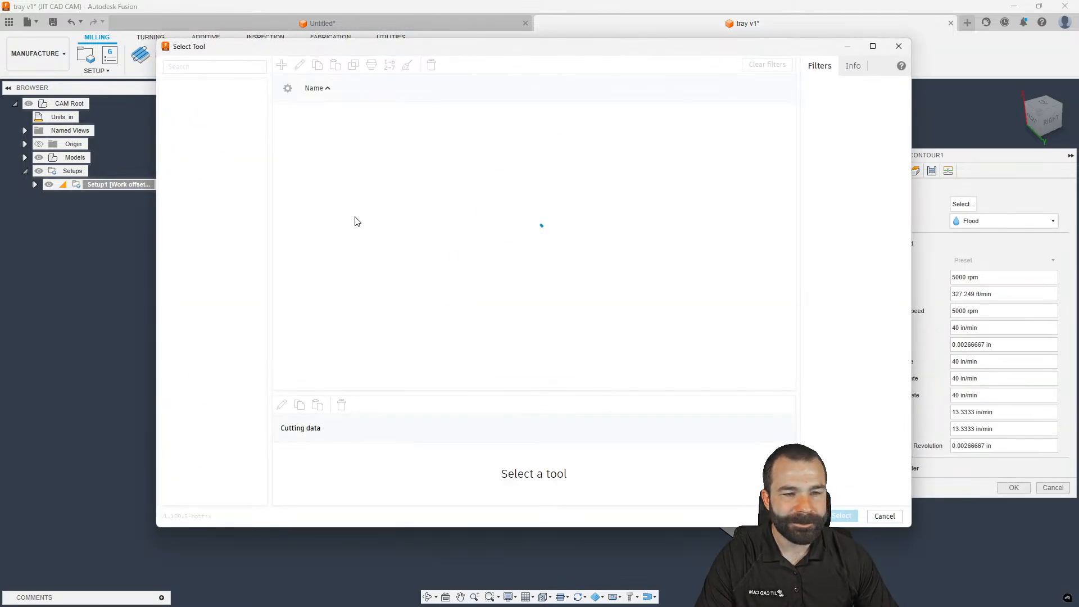
left_click(207, 245)
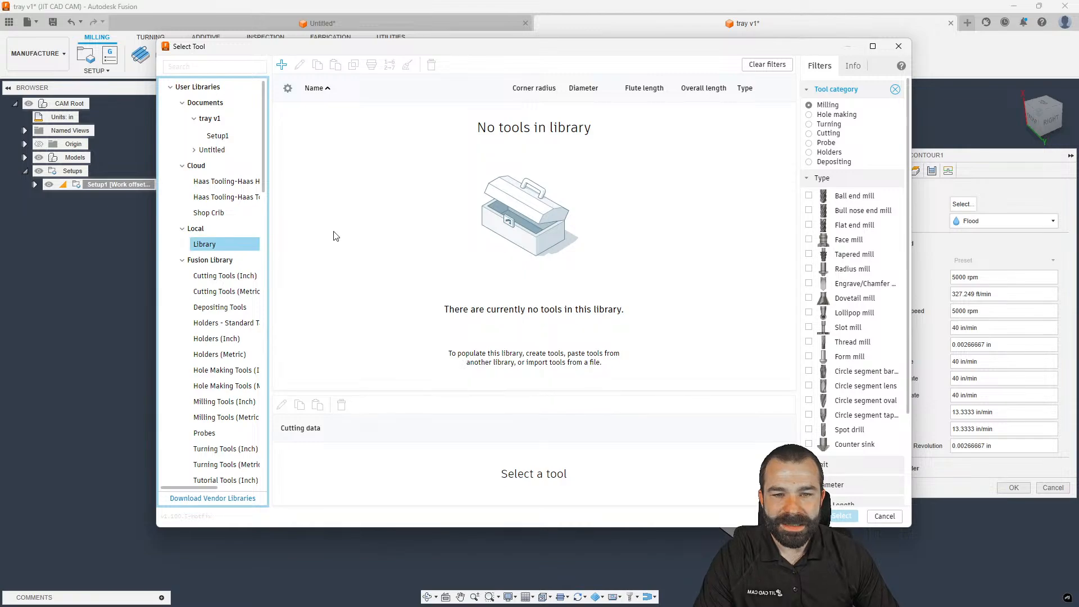
left_click(208, 213)
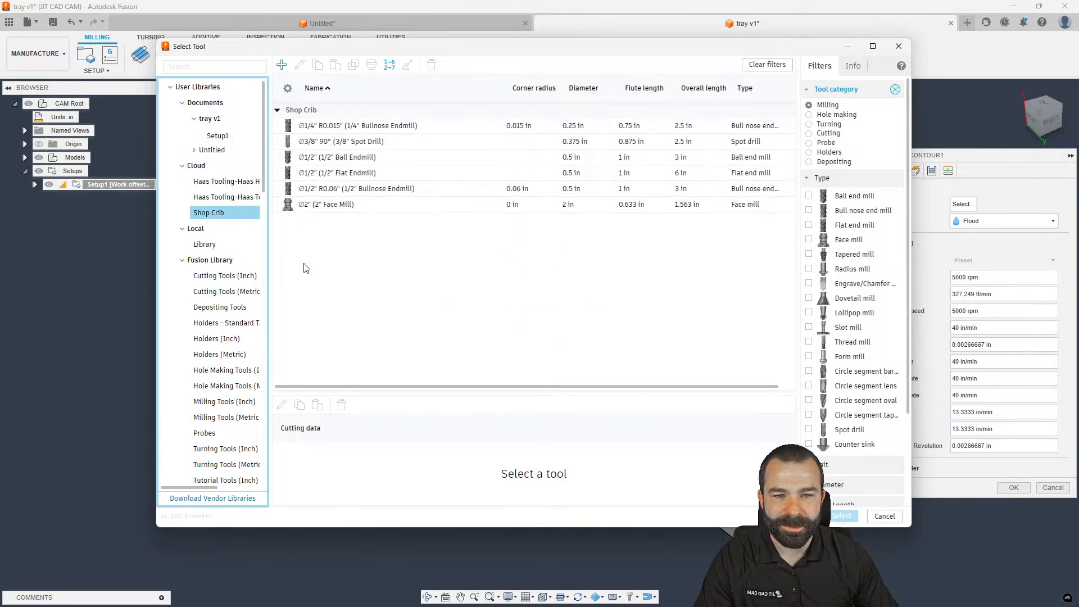
left_click(211, 261)
left_click(808, 196)
left_click(808, 198)
left_click(807, 198)
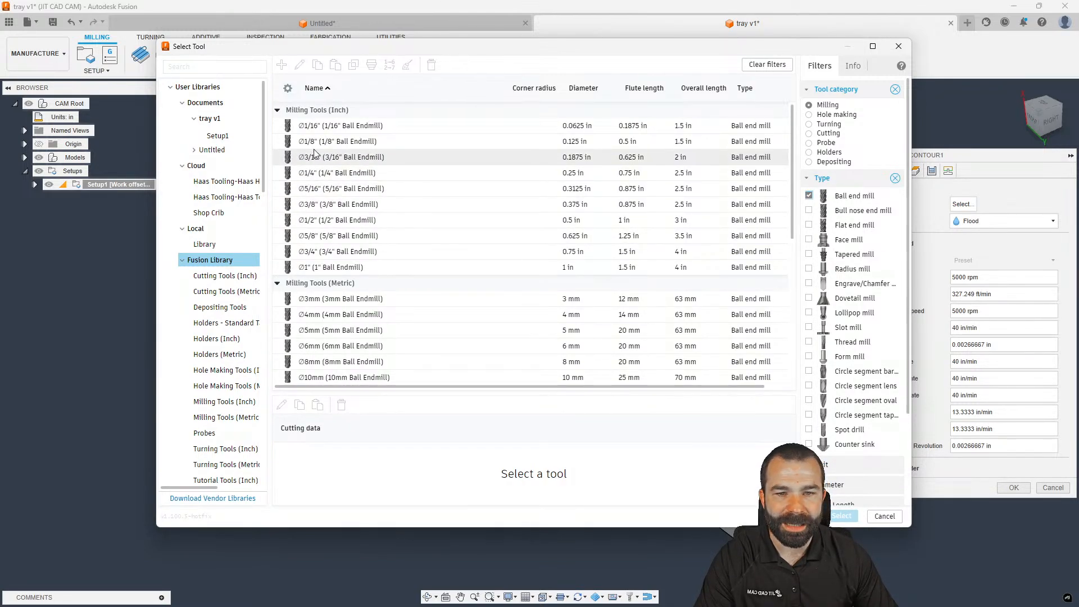
left_click(314, 174)
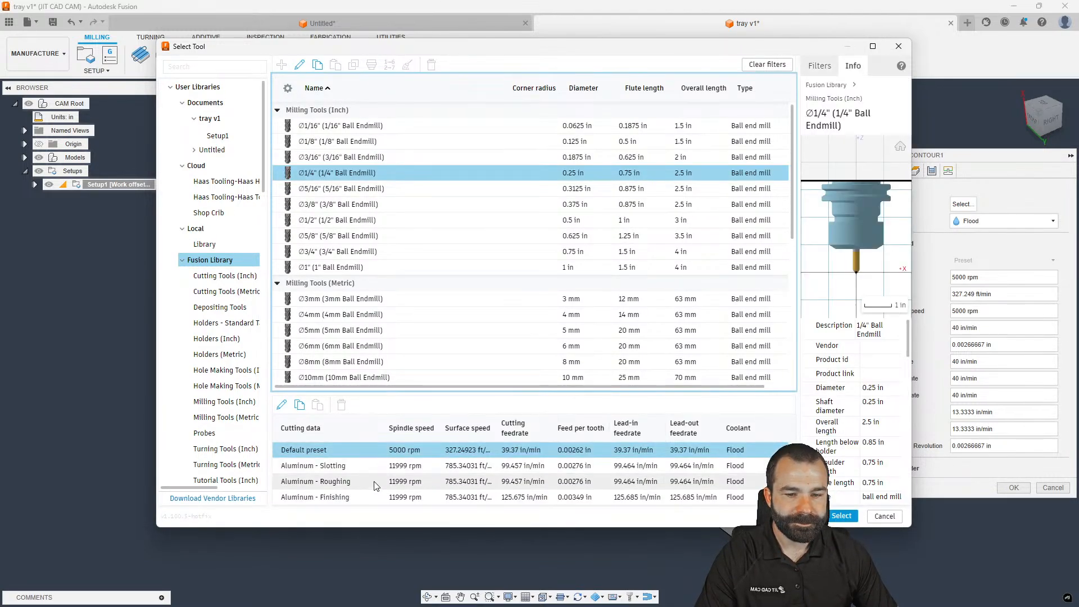
key("Return")
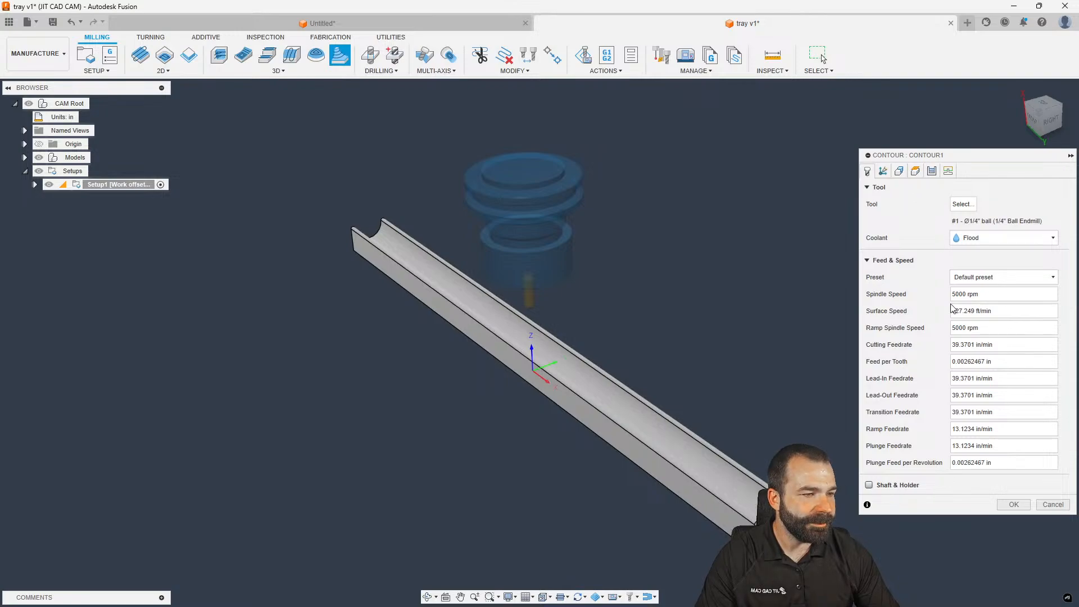
Check Heights and Passes, keeping 0.04 in maximum stepdown, and generate the Contour1 toolpath
left_click(915, 171)
left_click(931, 171)
left_click(952, 305)
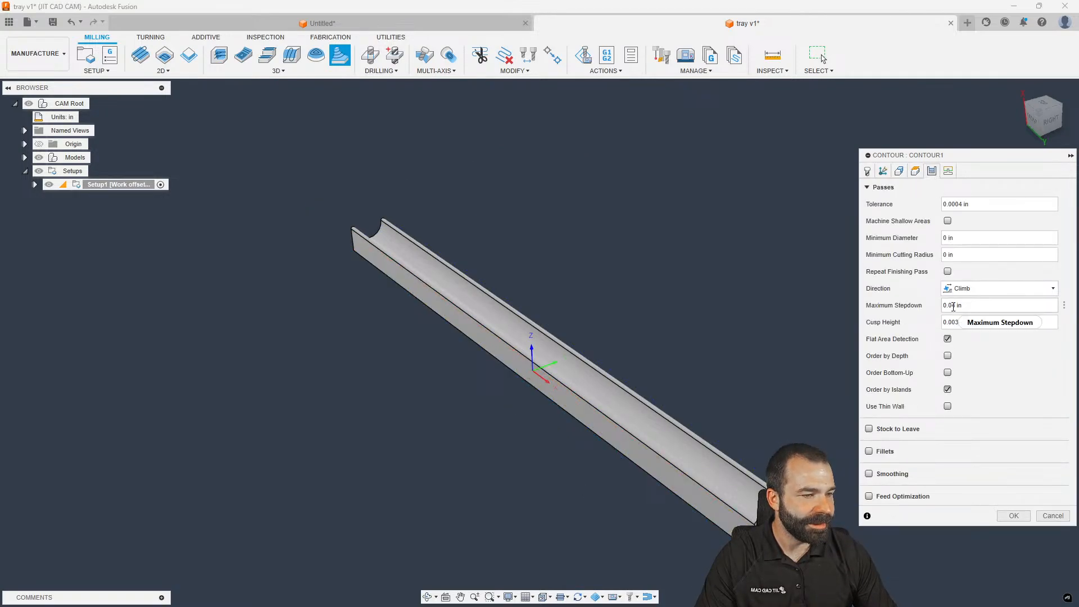
left_click(1013, 516)
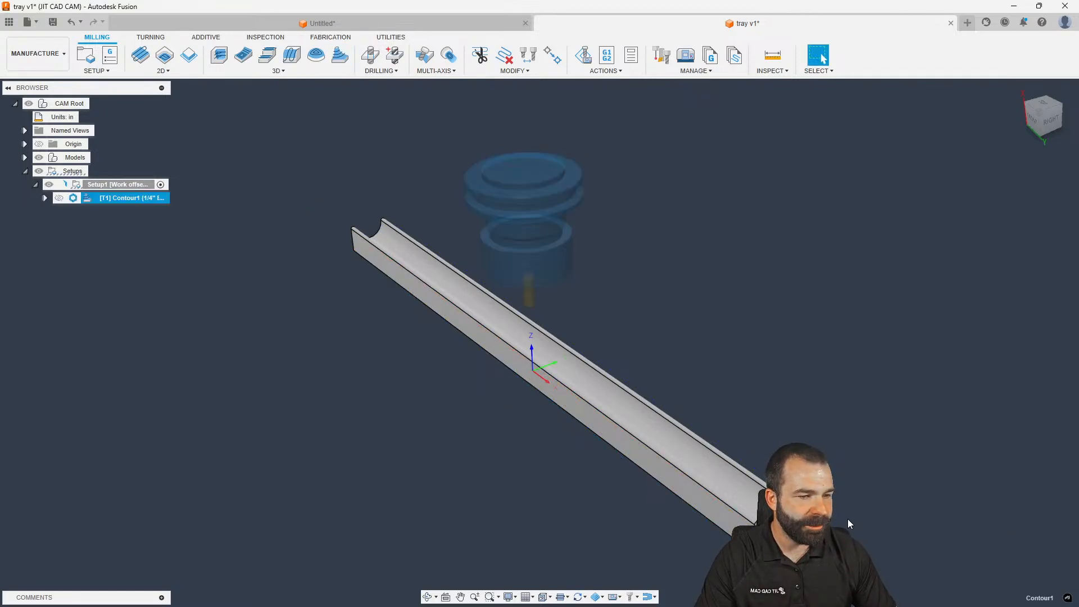
Orbit and zoom to inspect the 0:24:41 Contour1 toolpath across the channel
scroll(390, 359, "down", 2)
scroll(453, 406, "up", 3)
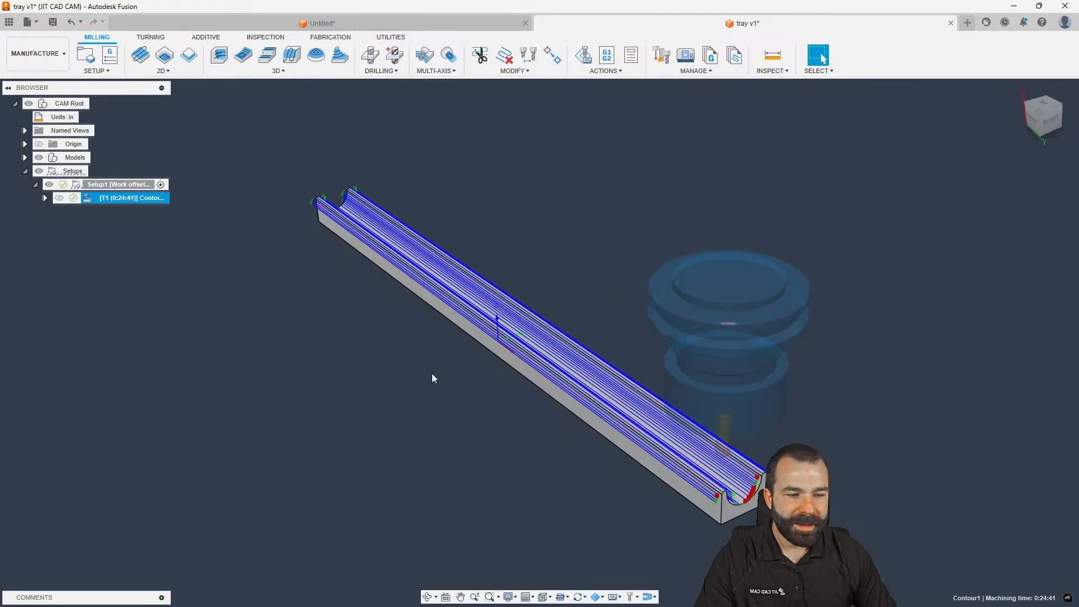
middle_click_drag(478, 405, 490, 385, "shift")
scroll(775, 405, "up", 5)
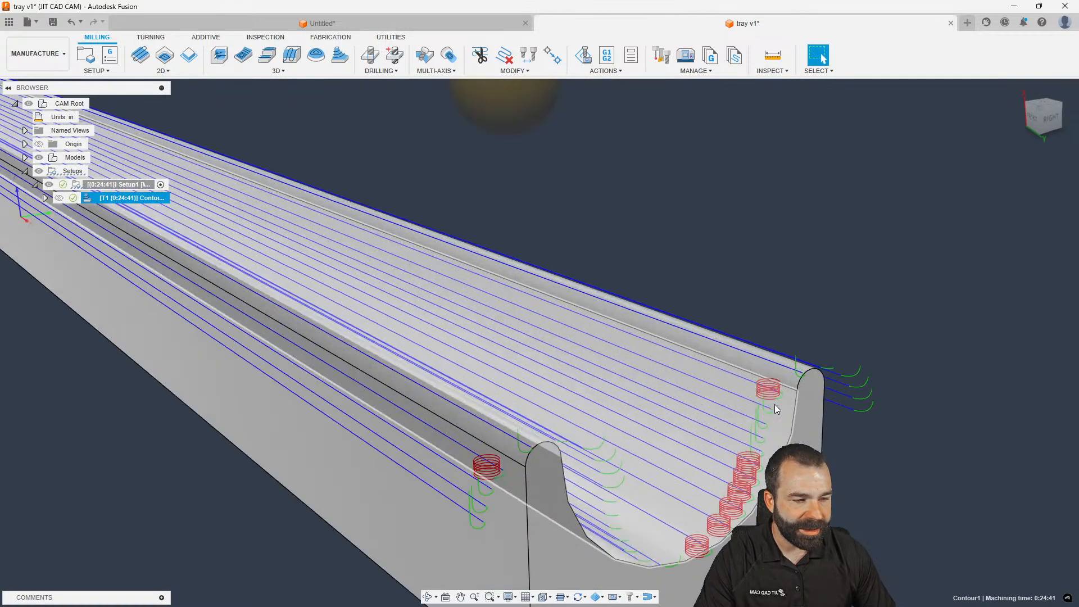
scroll(772, 403, "down", 5)
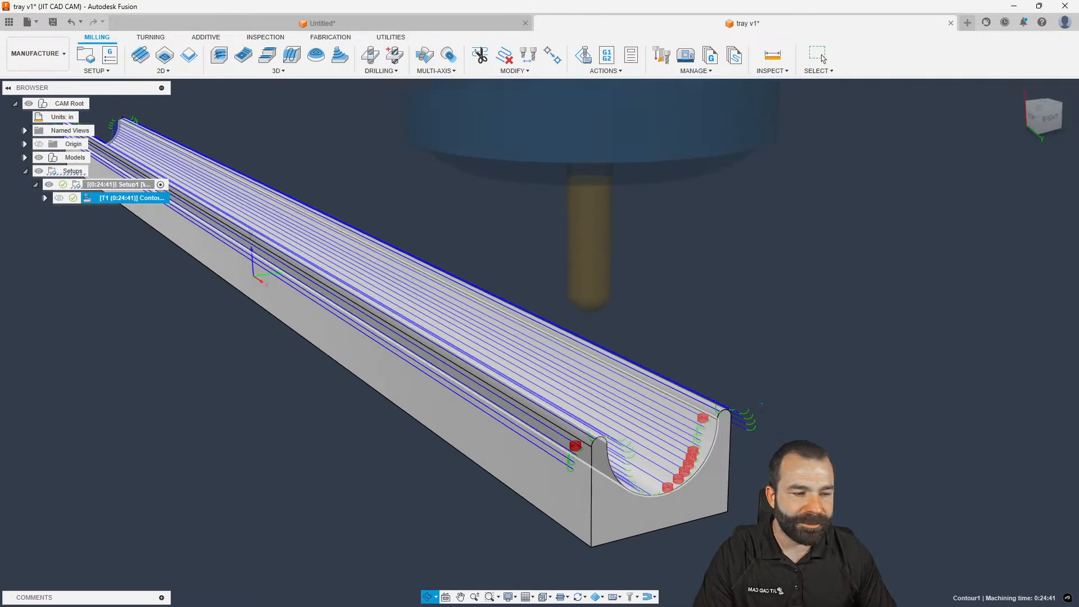
scroll(783, 268, "down", 2)
middle_click_drag(783, 269, 773, 264, "shift")
scroll(774, 265, "down", 2)
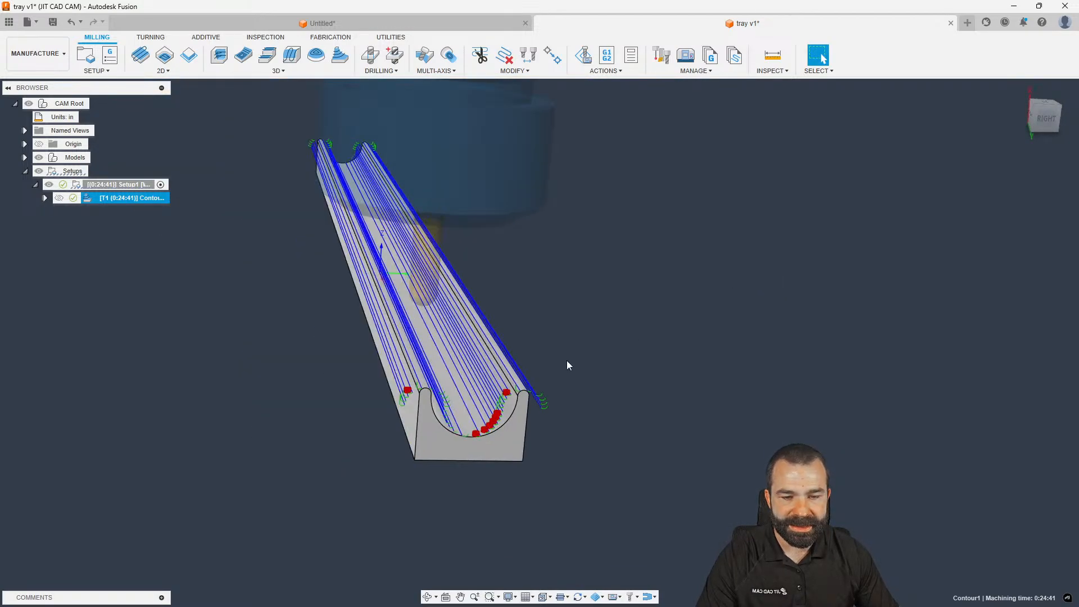
scroll(475, 441, "up", 3)
scroll(476, 439, "up", 3)
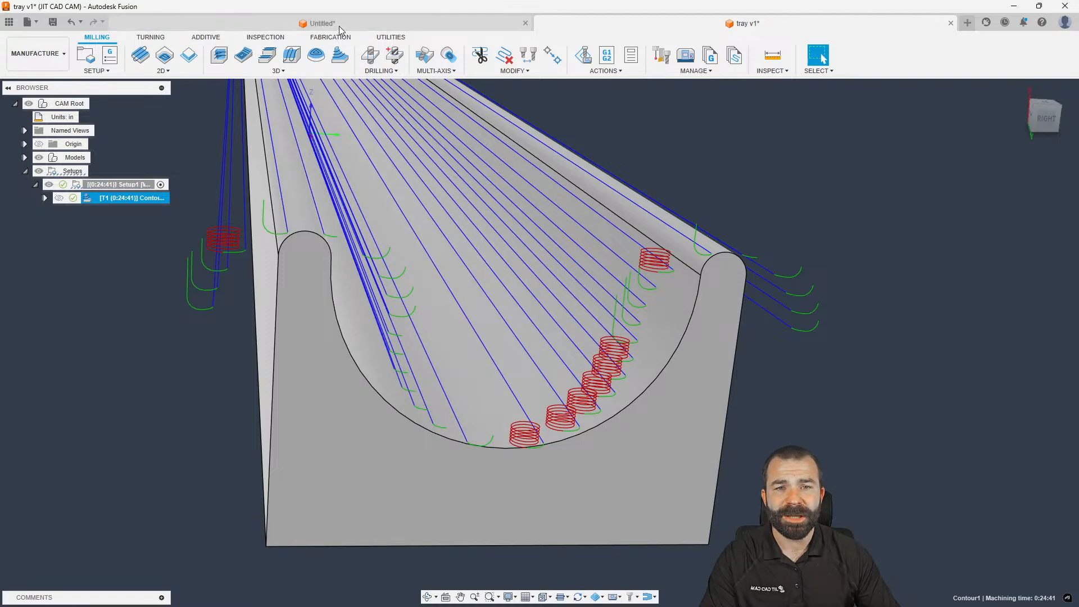
left_click(339, 25)
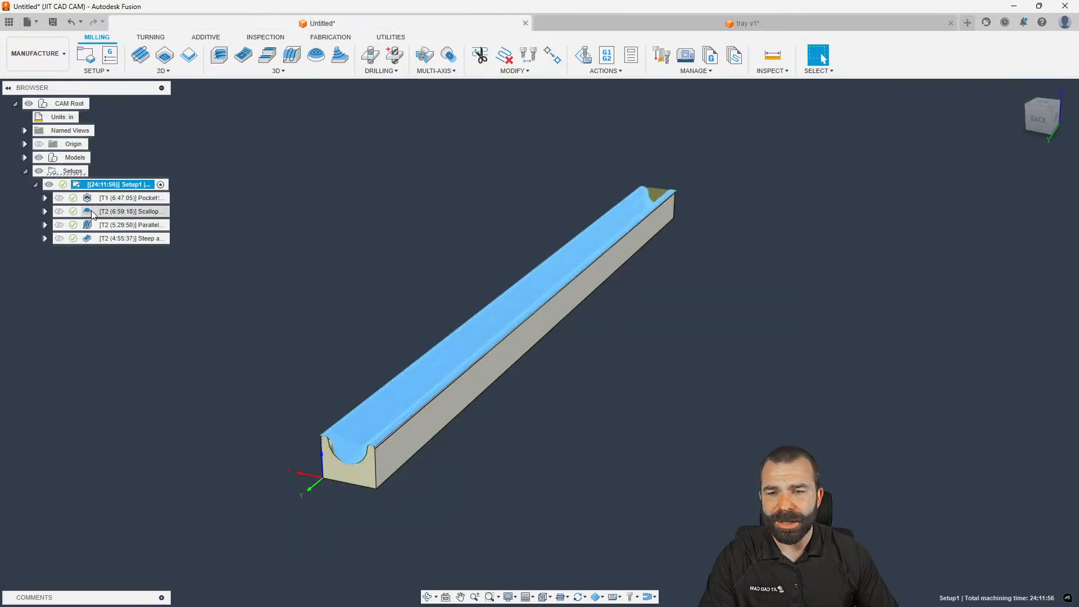
left_click(112, 211)
scroll(275, 460, "up", 5)
scroll(350, 450, "up", 3)
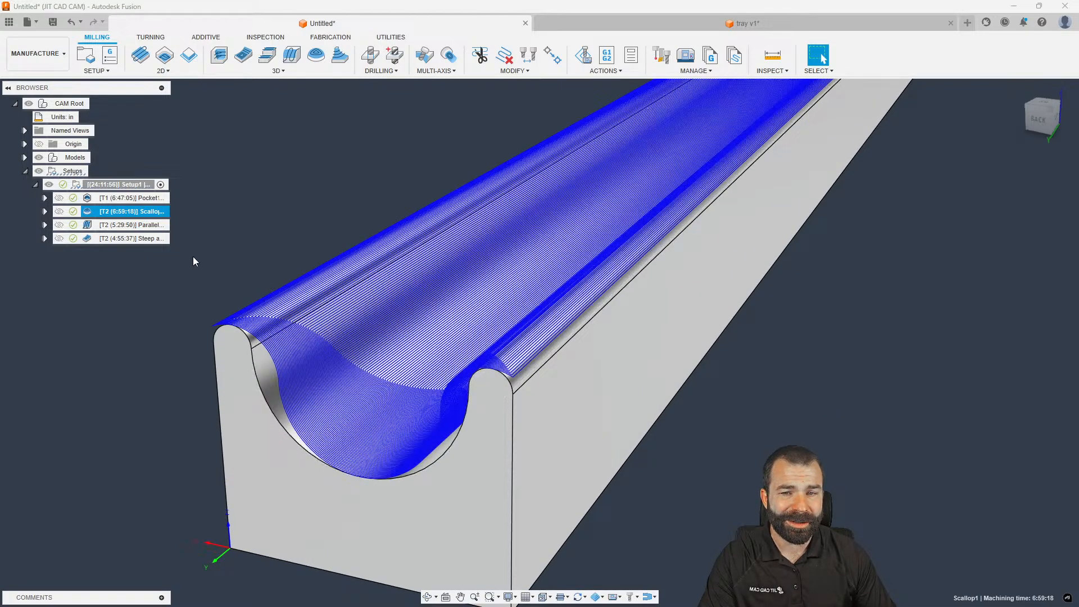
left_click(129, 224)
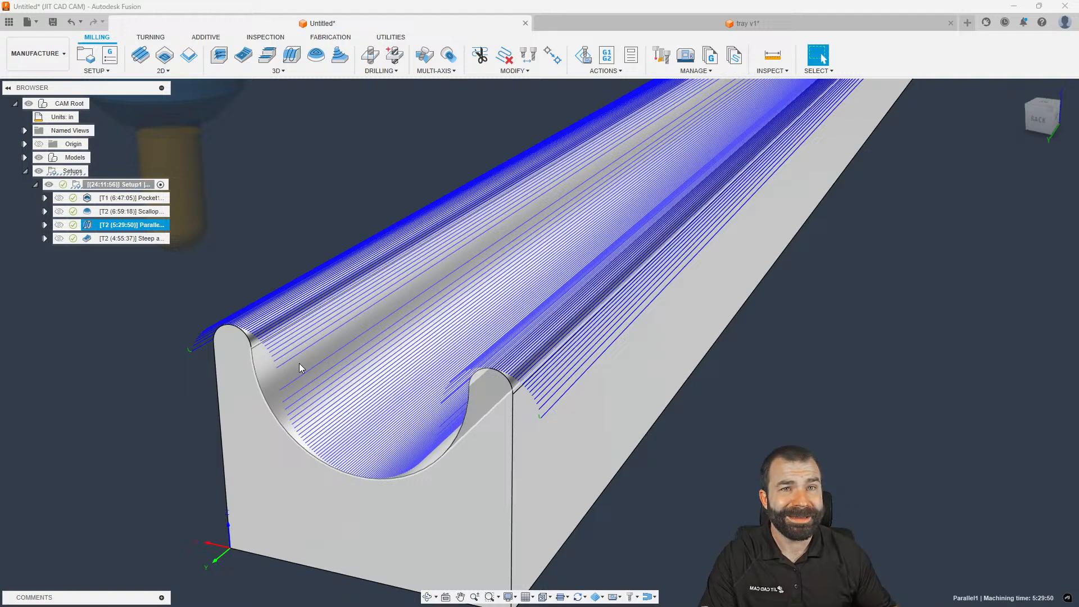
left_click(619, 20)
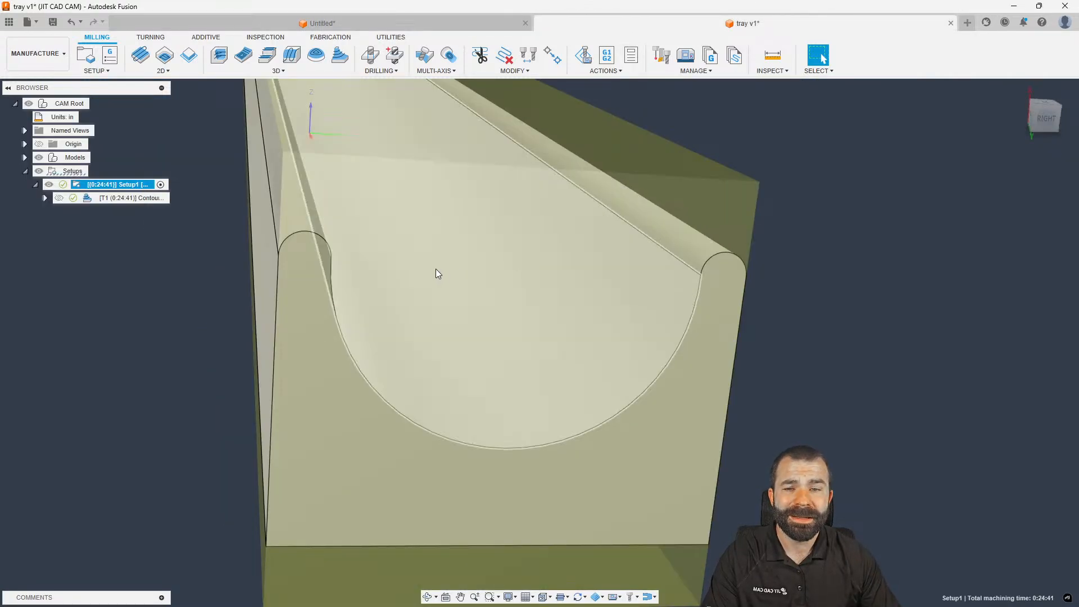
Enable Machine Shallow Areas on Contour1 with a 0.01 in maximum shallow stepover
left_click(114, 199)
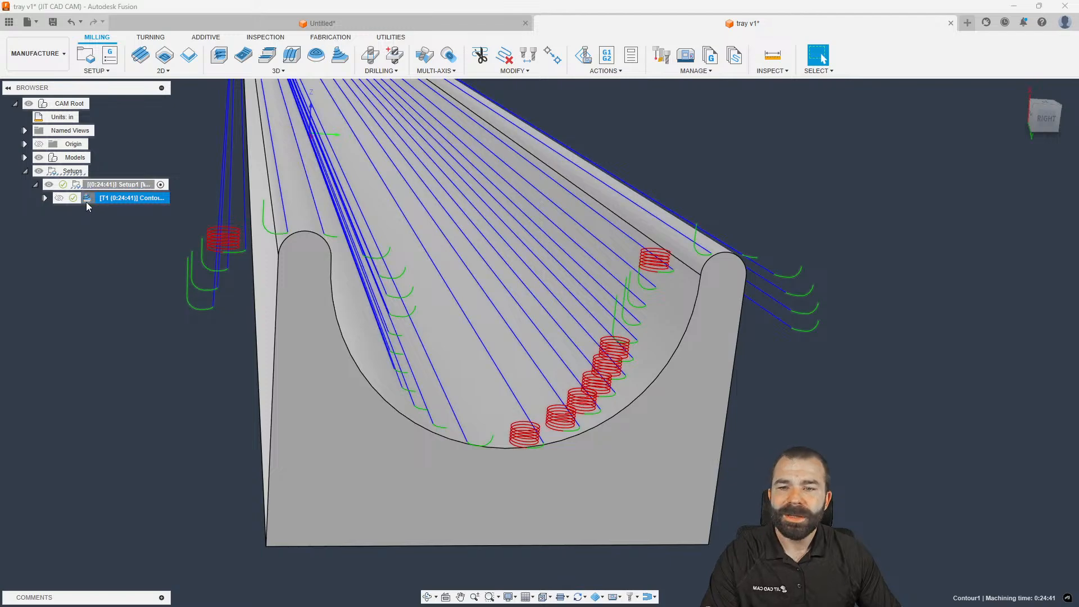
double_click(86, 199)
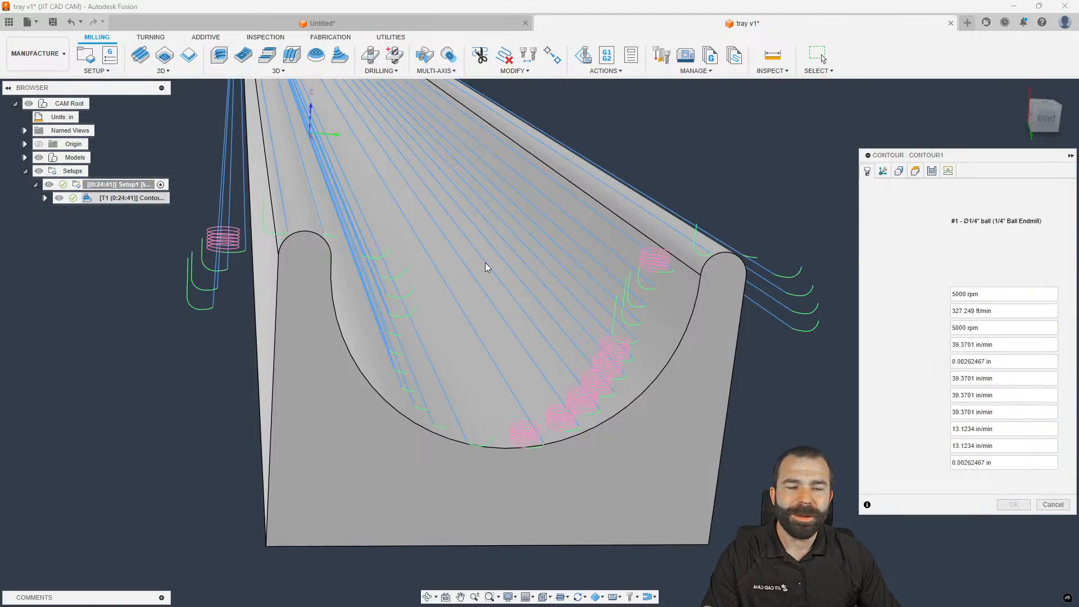
left_click(930, 173)
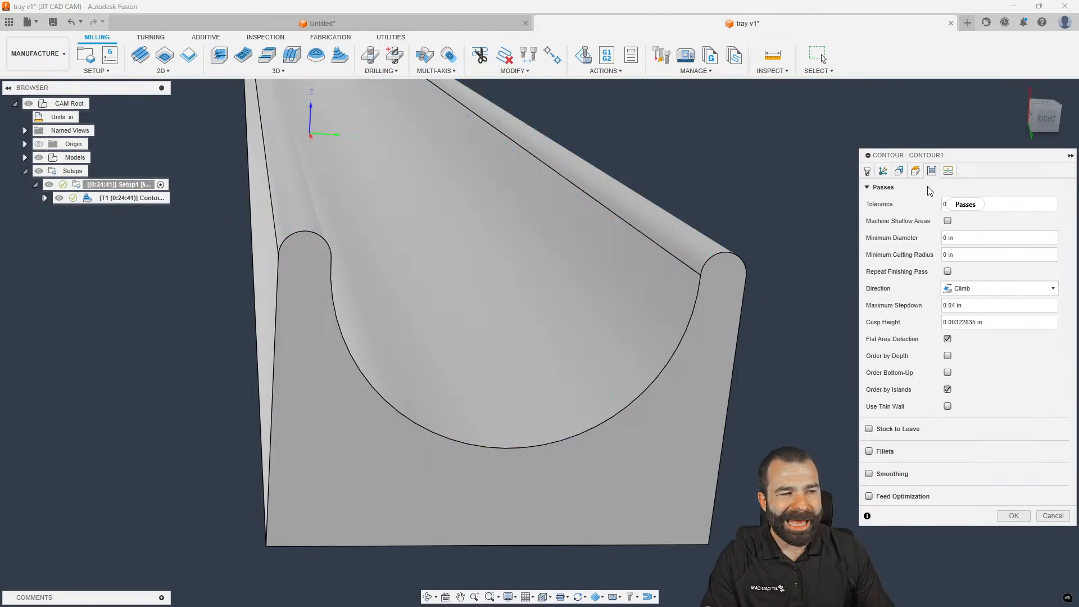
left_click(947, 221)
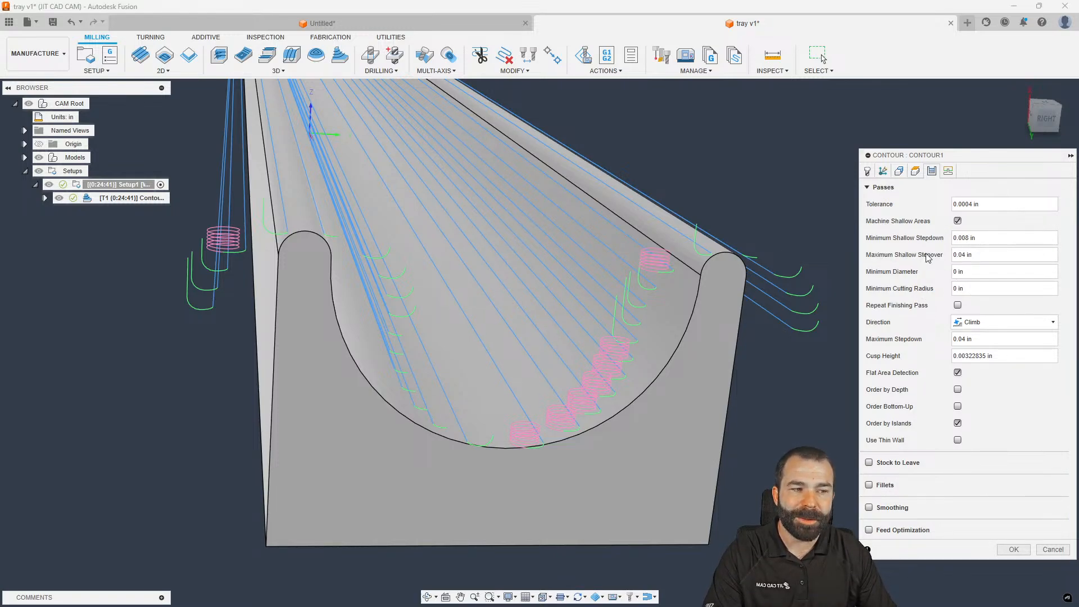
left_click(965, 256)
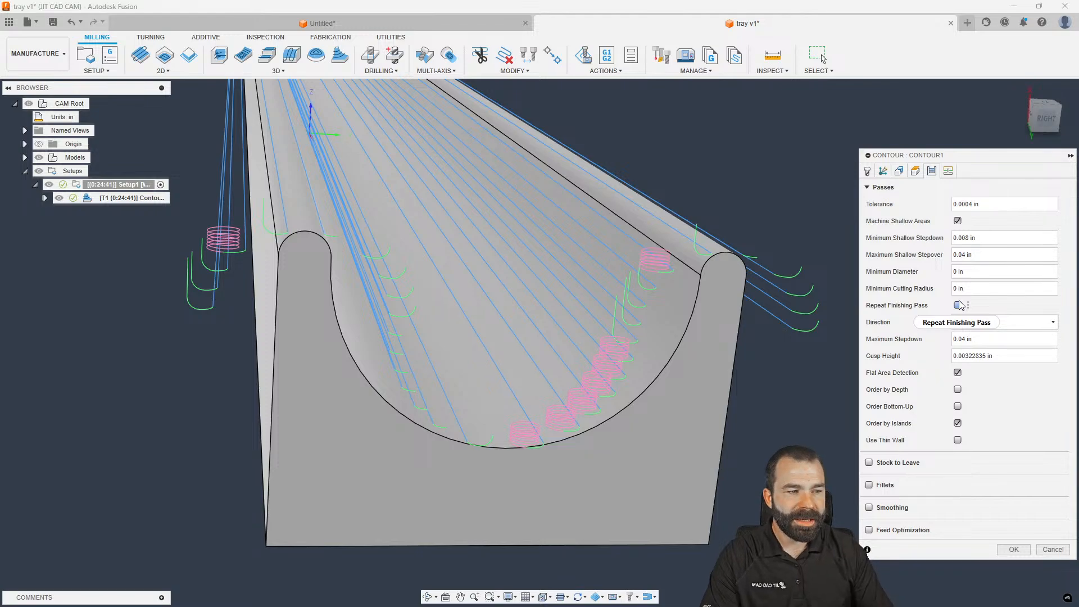
key("BackSpace")
type("1")
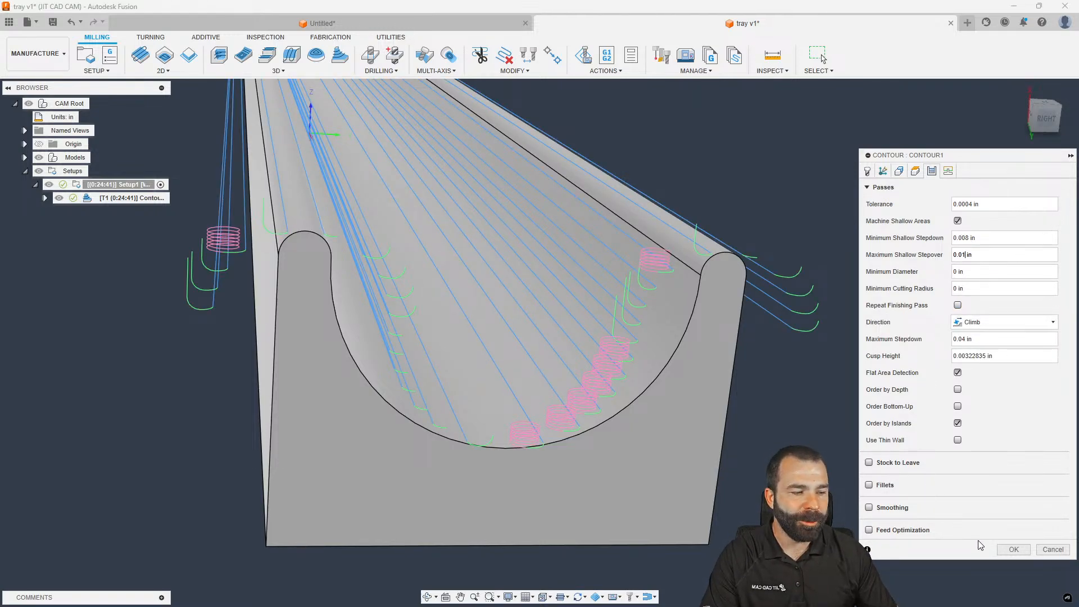
left_click(1014, 550)
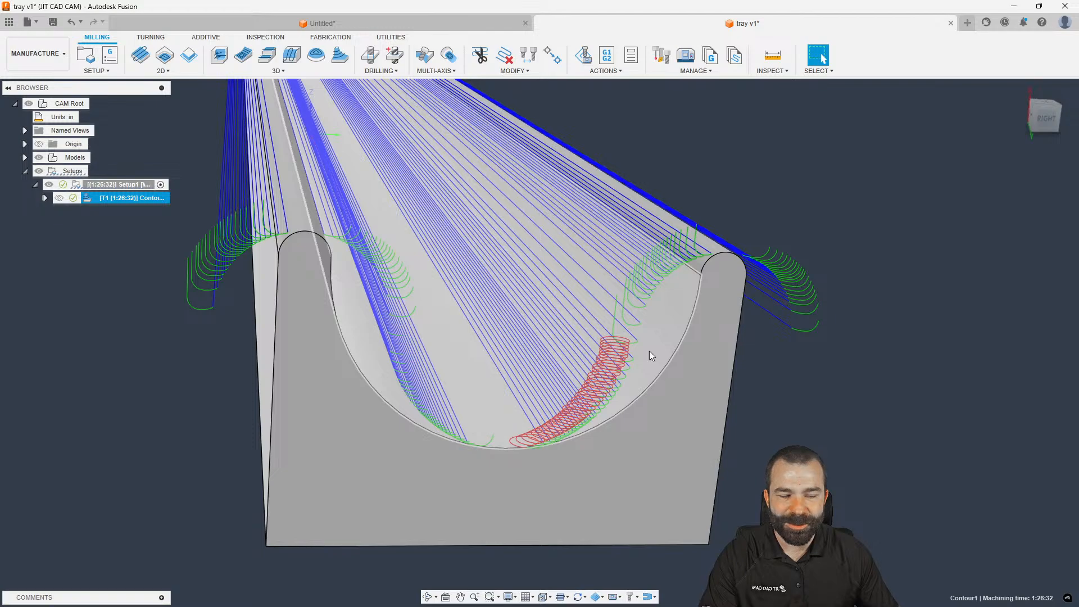
Inspect the contour toolpath from the Right view, then zoom and orbit over the tray
left_click(1044, 118)
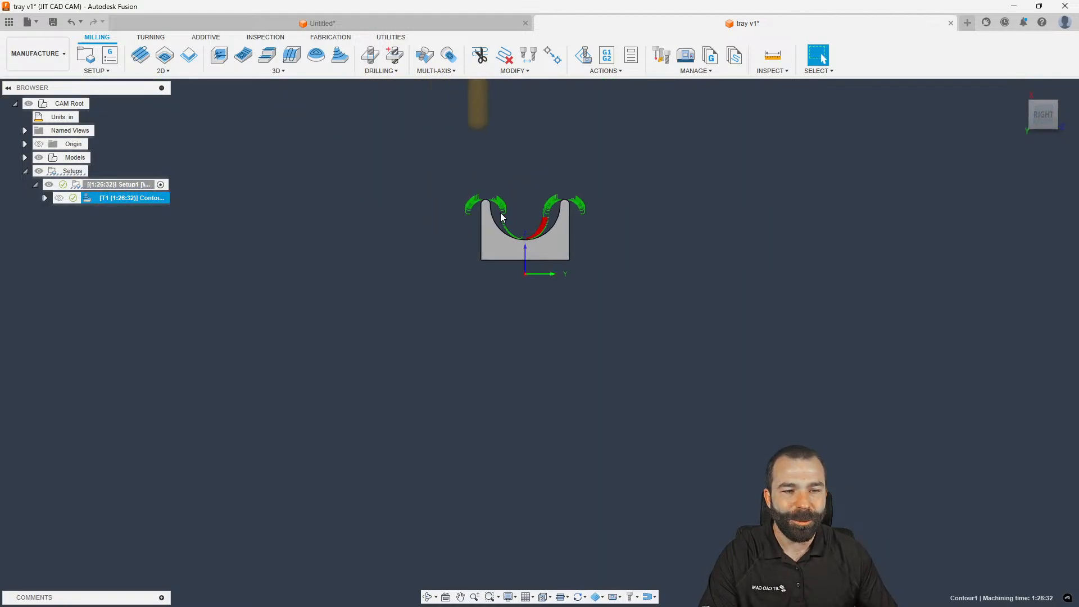
scroll(532, 251, "up", 6)
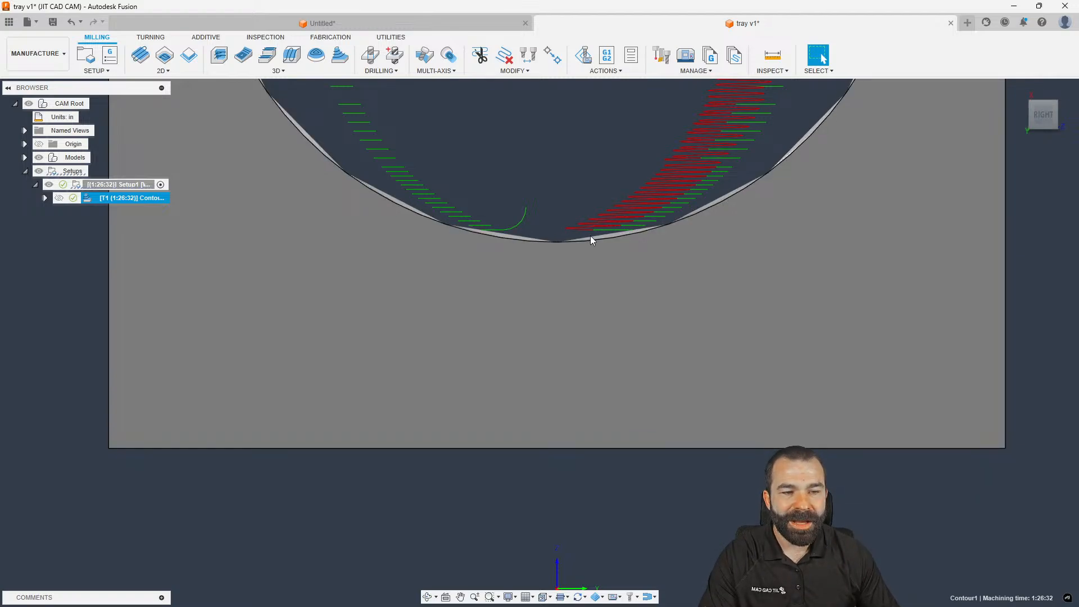
scroll(468, 253, "down", 8)
mouse_move(407, 301)
middle_mouse_down("shift")
mouse_move(421, 310)
mouse_move(411, 312)
middle_mouse_up("shift")
scroll(289, 294, "down", 8)
middle_click_drag(279, 271, 188, 271, "shift")
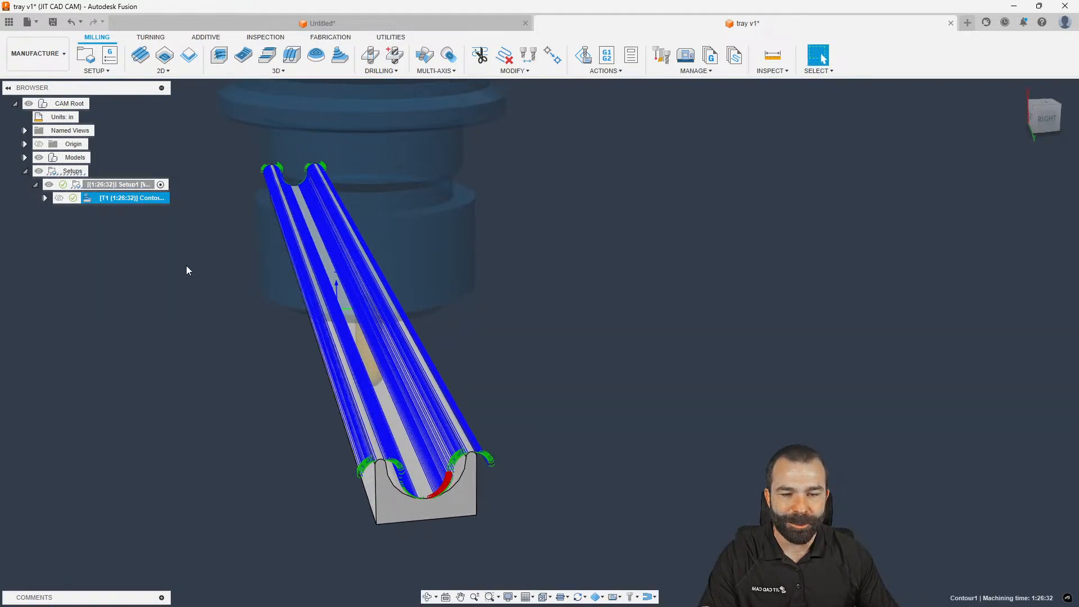
Set Contour1's minimum shallow stepdown and maximum shallow stepover to 0.001 in and regenerate
double_click(91, 199)
left_click(931, 170)
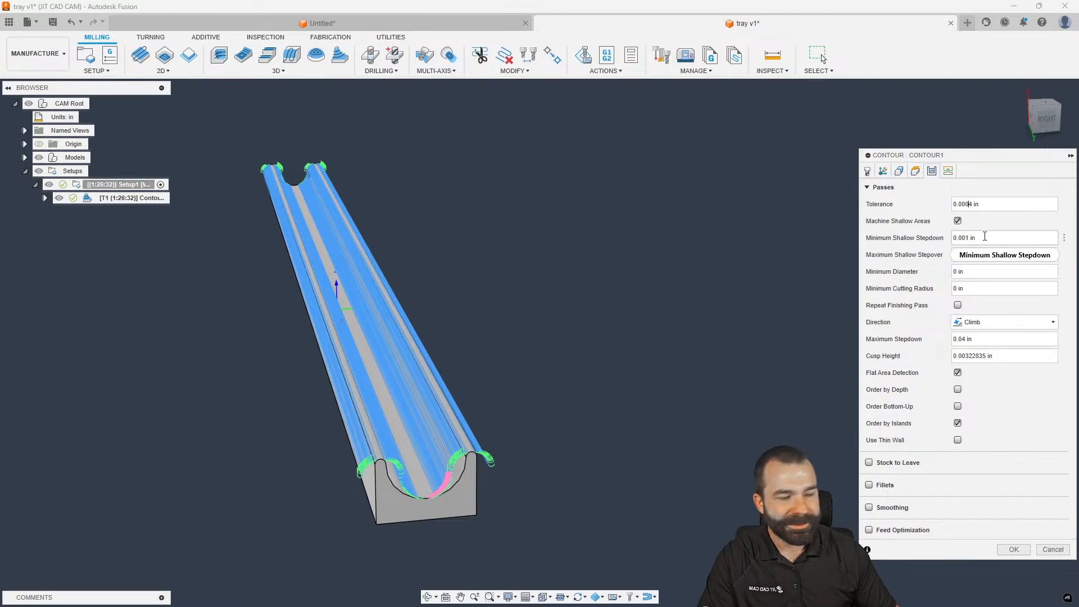
key("BackSpace")
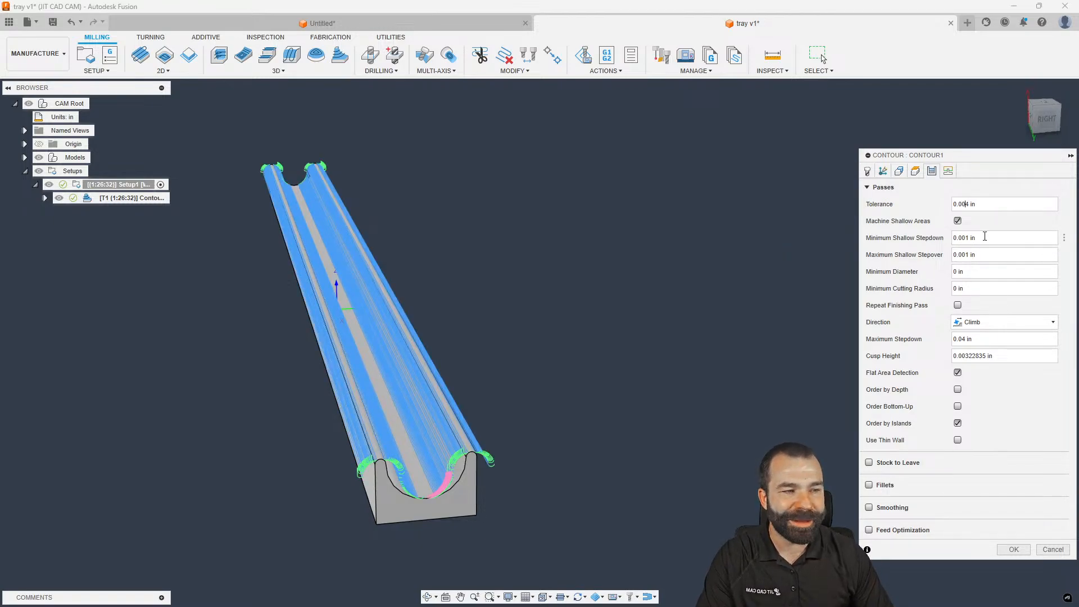
key("Return")
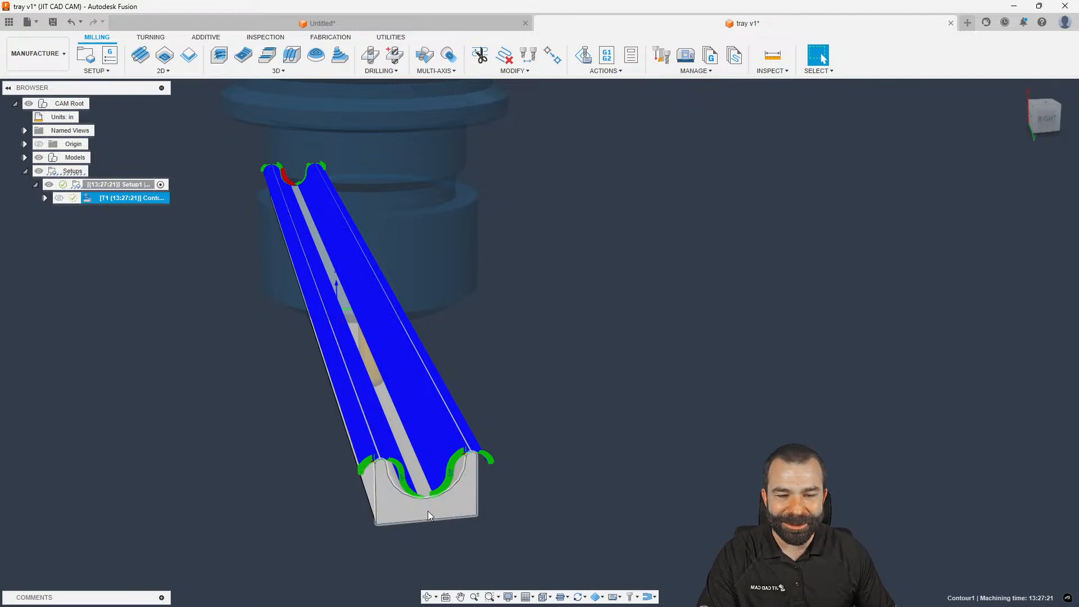
Undo the finer shallow-area settings so Contour1 drops from 13:27:21 back to 1:26:32
scroll(428, 508, "up", 5)
scroll(426, 499, "up", 3)
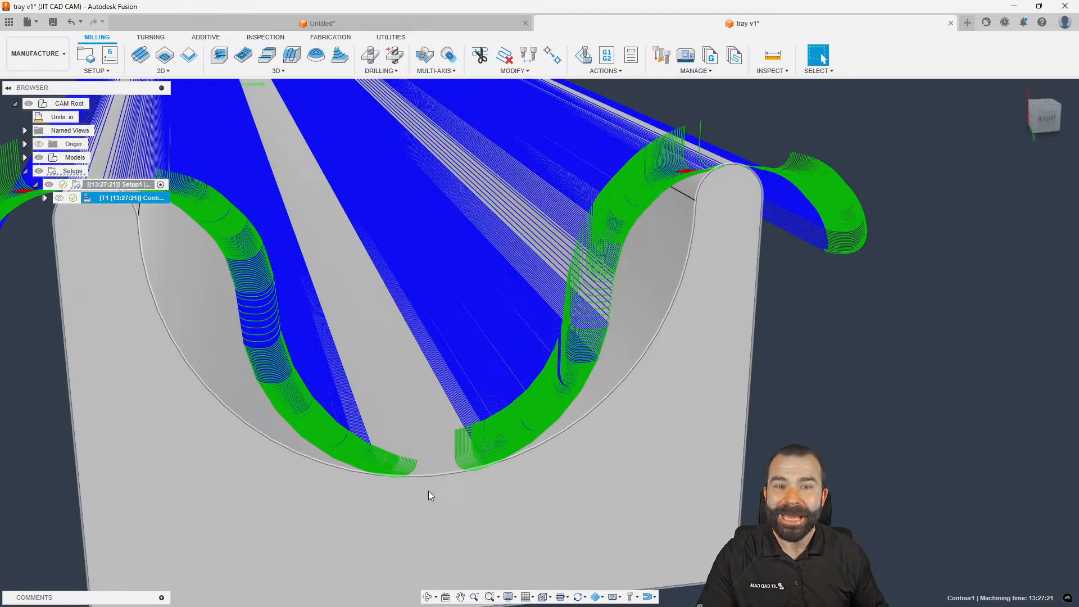
scroll(444, 434, "down", 3)
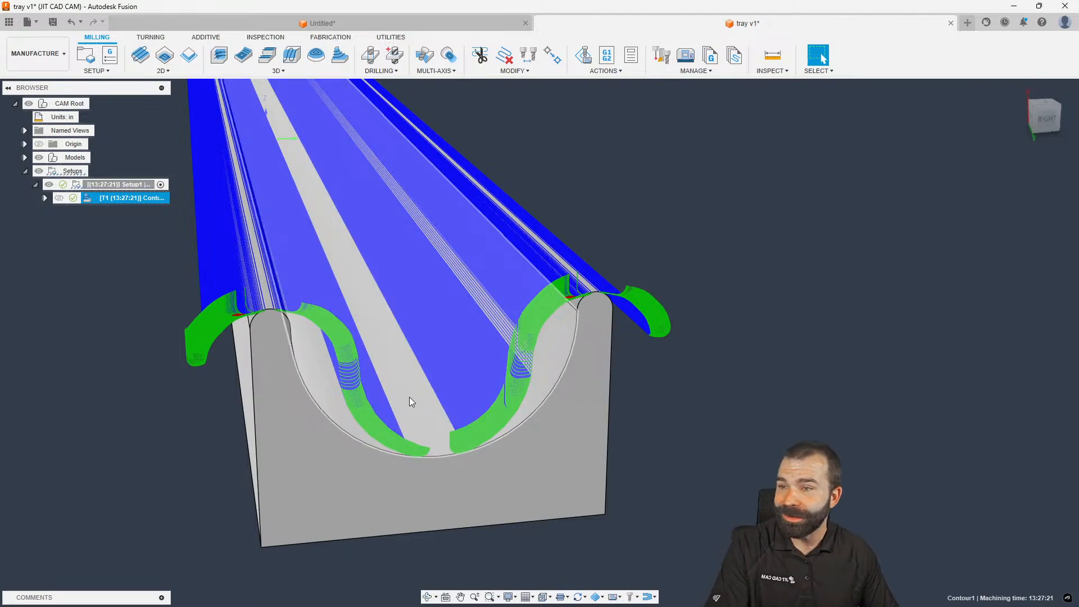
scroll(487, 406, "down", 3)
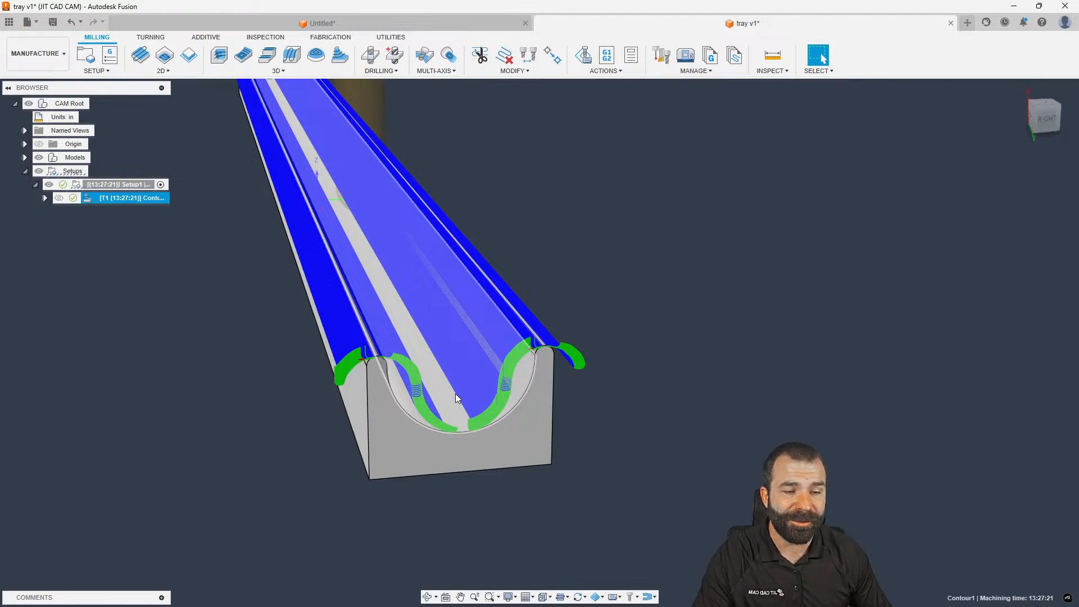
left_click(261, 370)
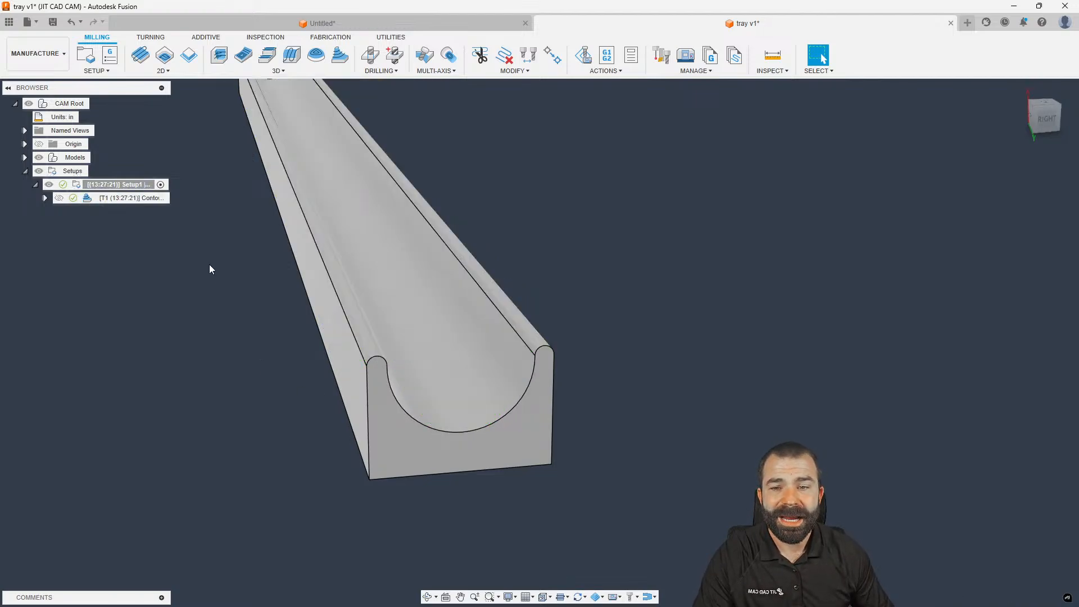
left_click(93, 198)
middle_click_drag(237, 242, 294, 268, "shift")
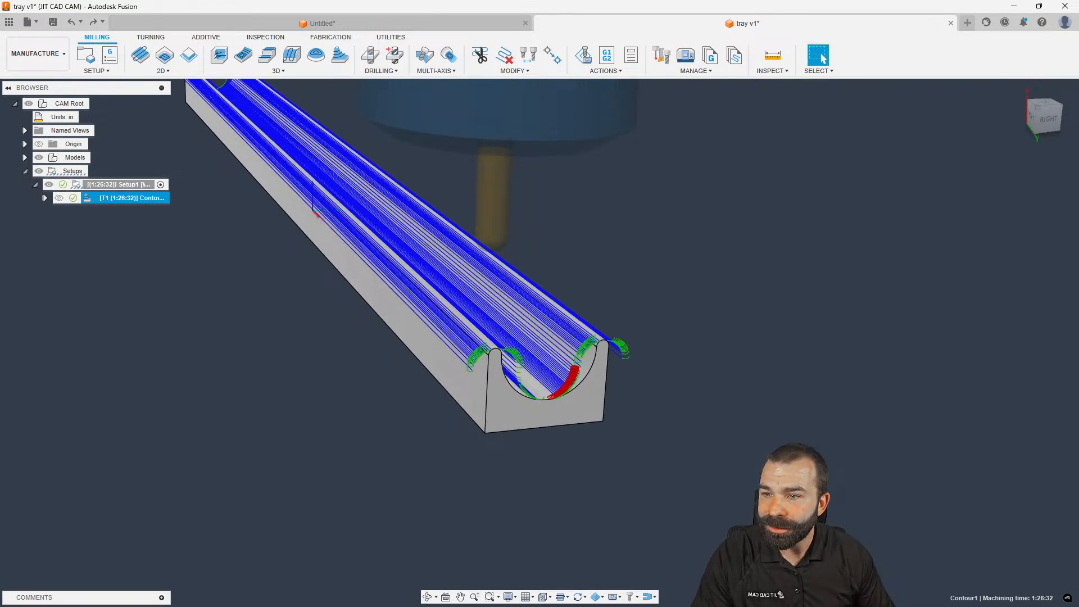
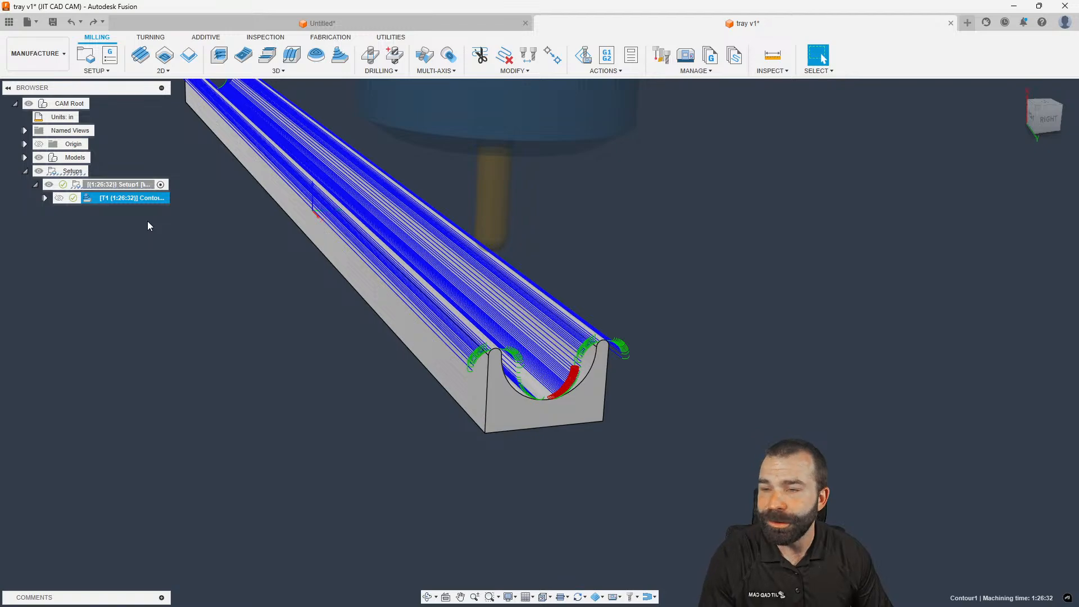
Deselect Contour1 so its toolpath lines disappear, leaving only the bare tray model
scroll(270, 222, "down", 2)
scroll(278, 231, "up", 5)
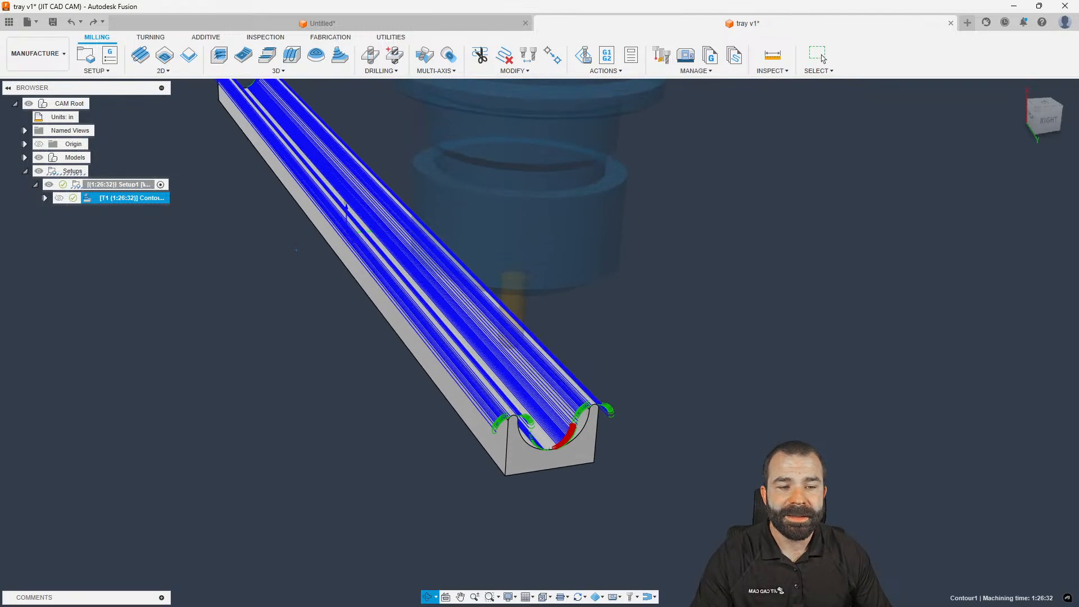
scroll(496, 434, "up", 2)
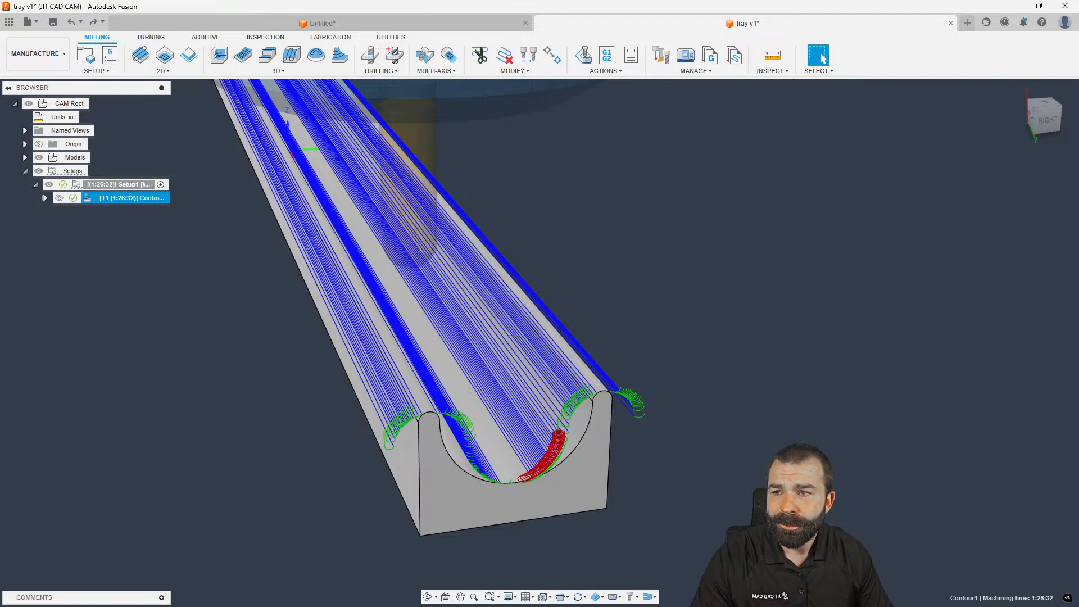
scroll(626, 471, "down", 4)
left_click(265, 378)
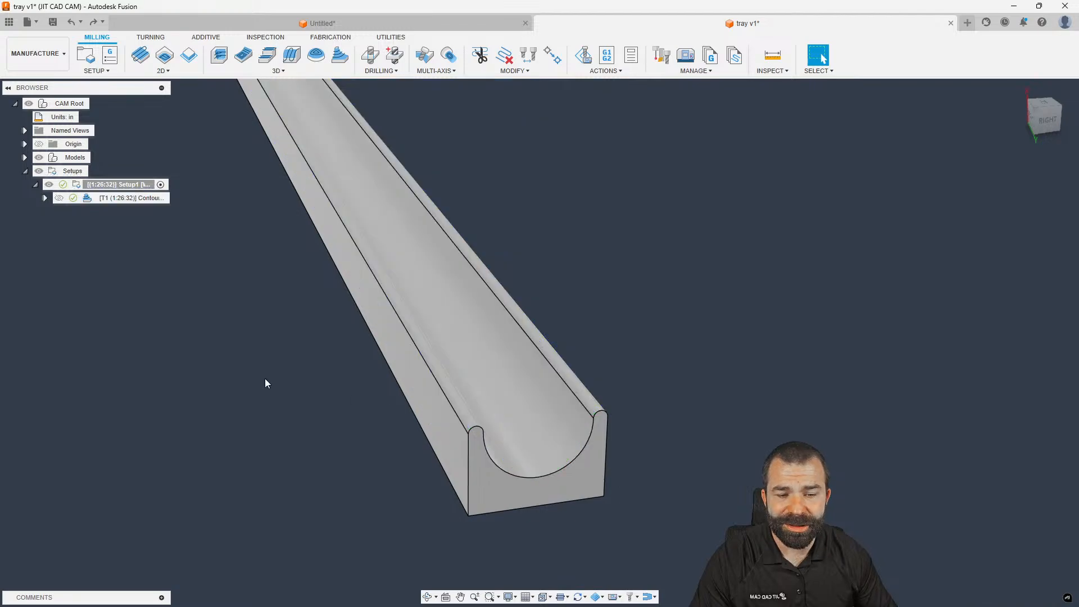
Switch from the Manufacture workspace to the Design workspace
scroll(507, 415, "down", 4)
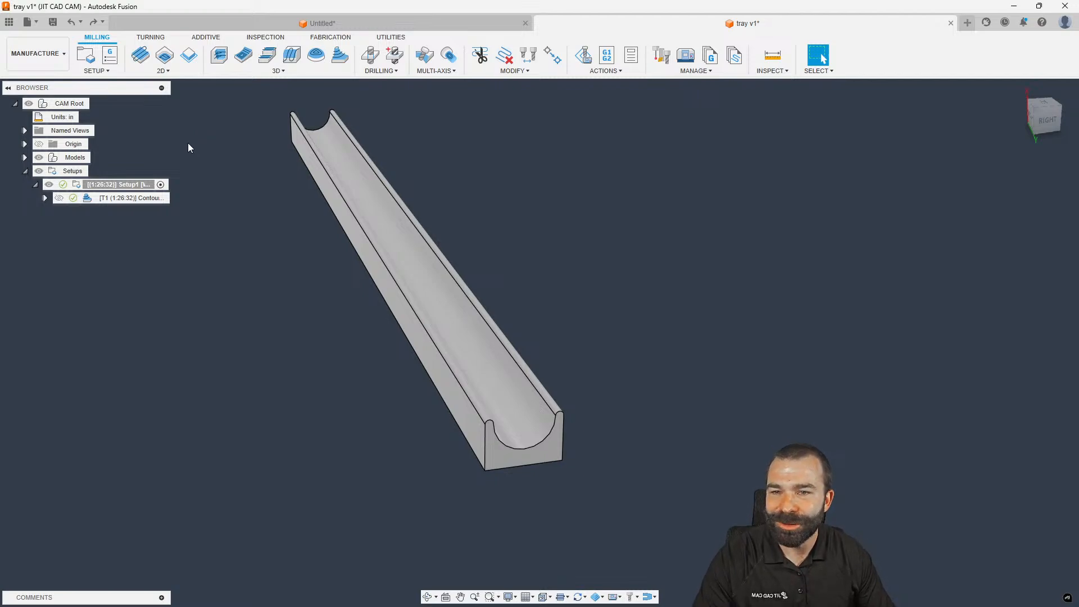
left_click(36, 53)
left_click(25, 81)
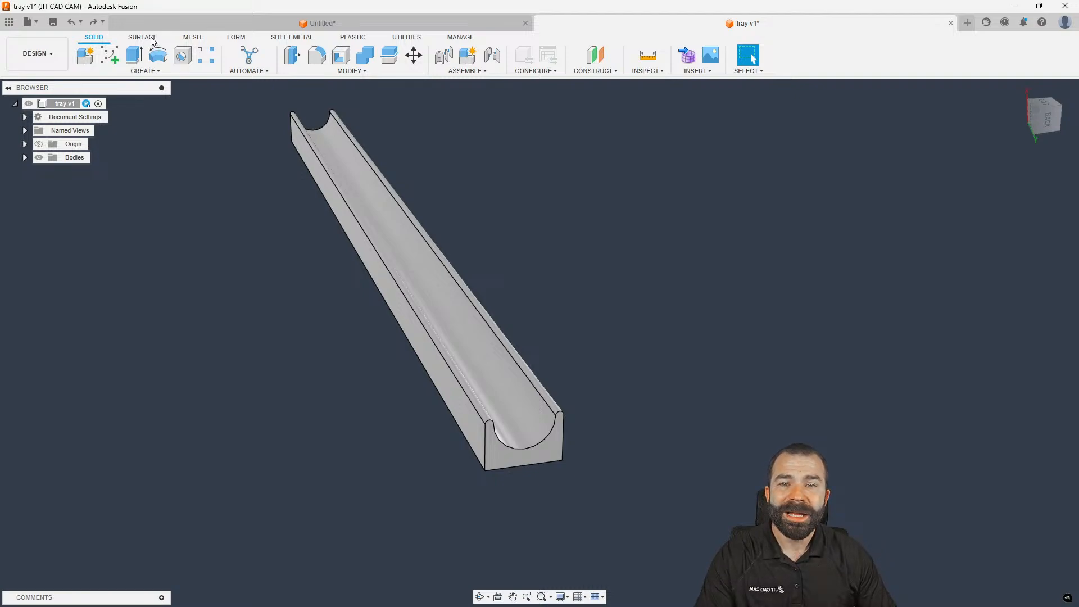
Offset the tray's curved inner channel face by 0.00 in to create SurfaceOffset1
middle_click_drag(241, 164, 254, 163, "shift")
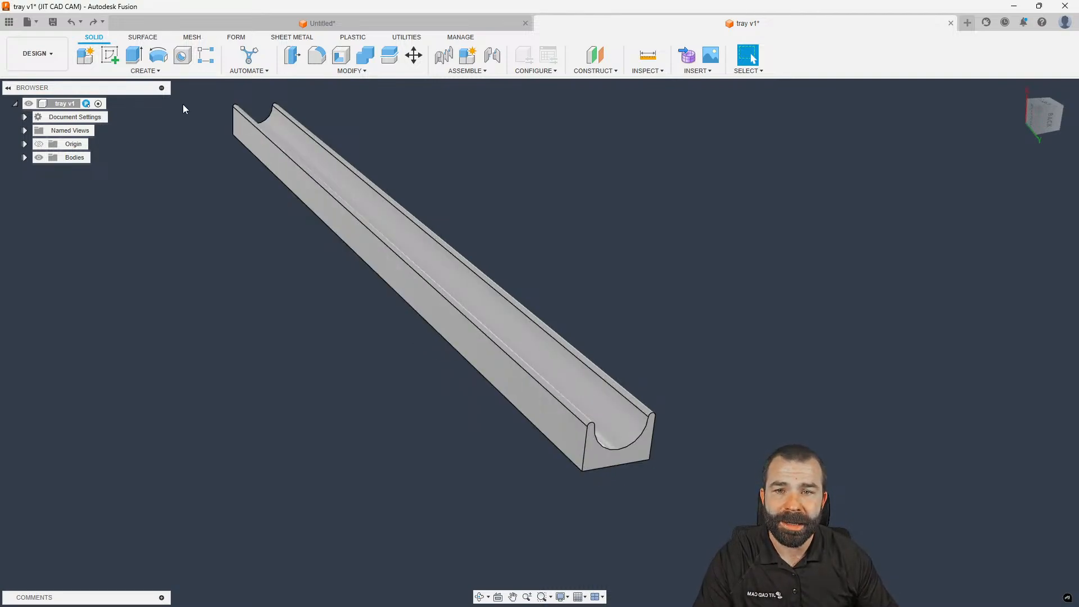
left_click(143, 38)
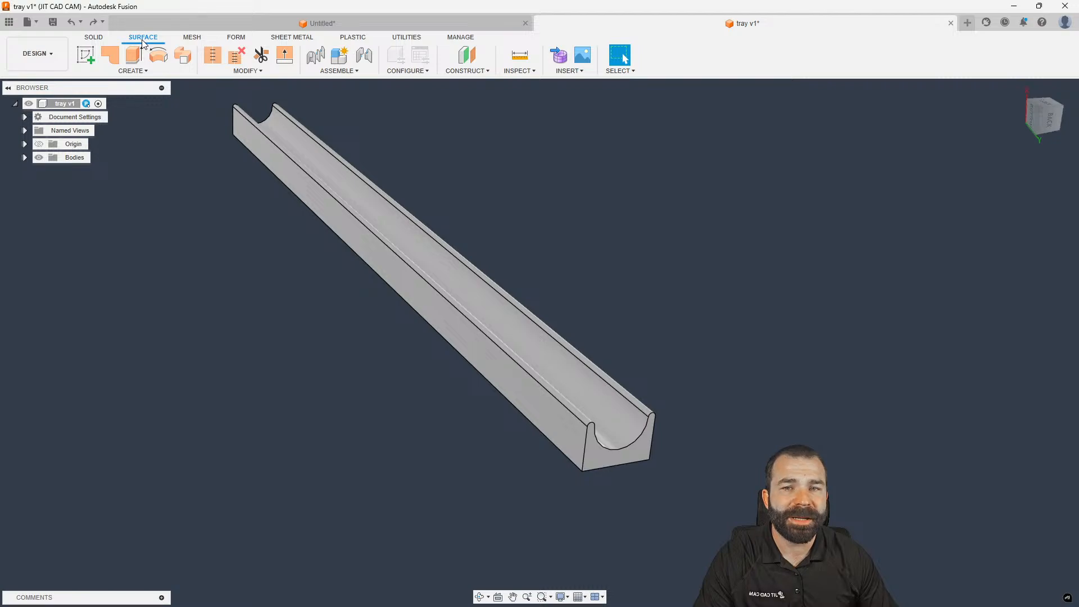
left_click(132, 71)
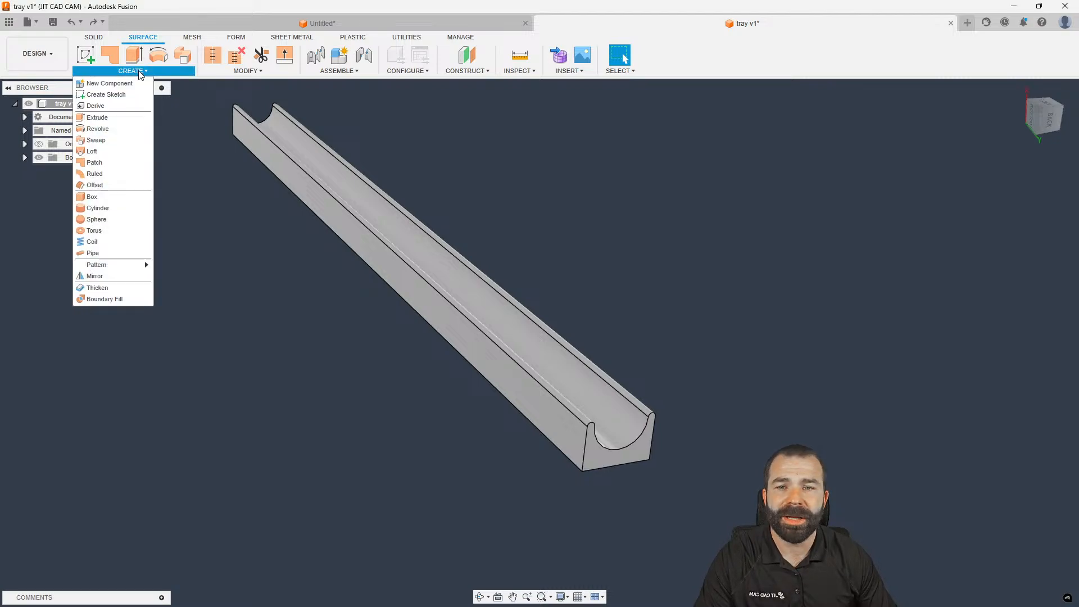
left_click(106, 186)
scroll(610, 443, "up", 3)
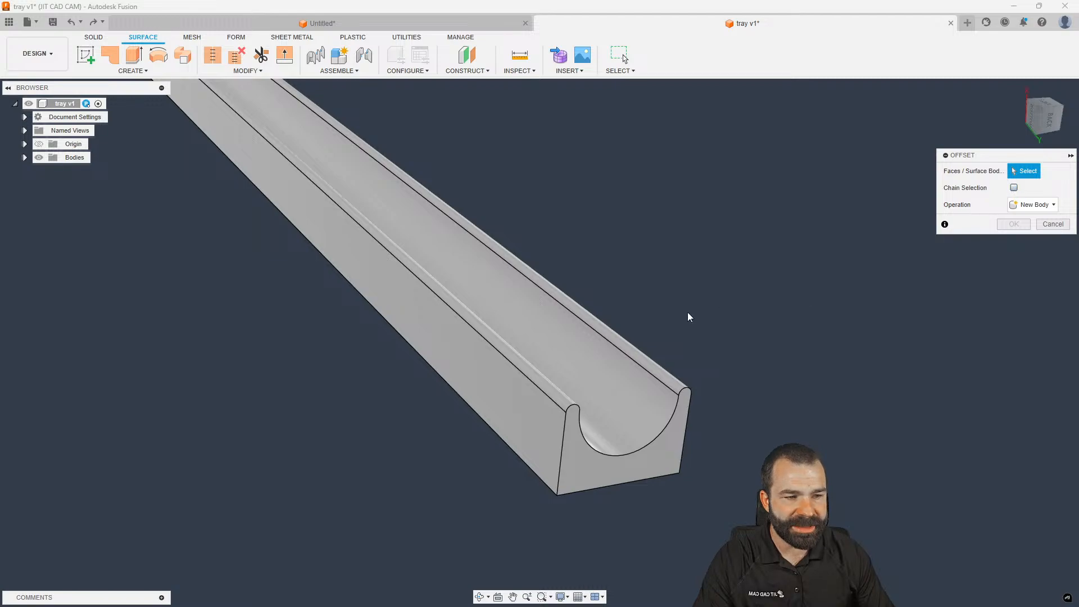
left_click(622, 372)
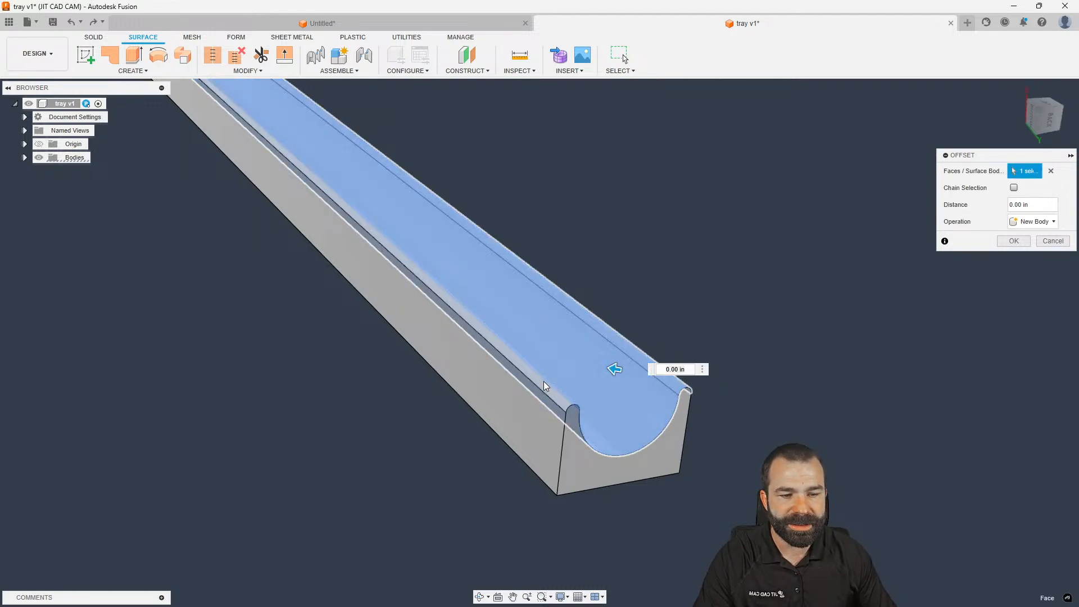
left_click(1014, 240)
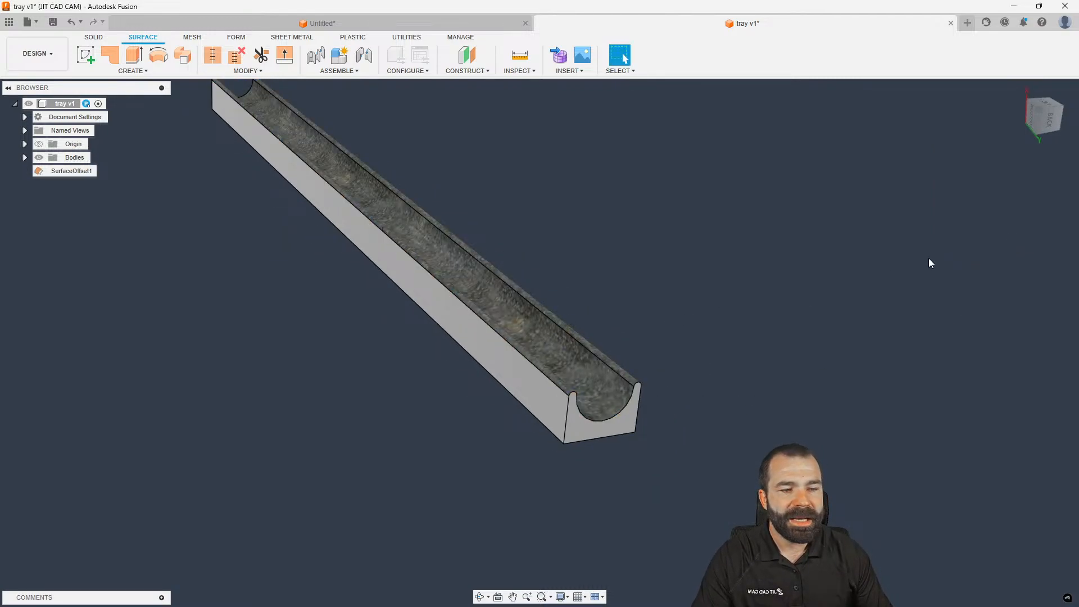
scroll(724, 282, "down", 2)
middle_click_drag(258, 163, 277, 260, "shift")
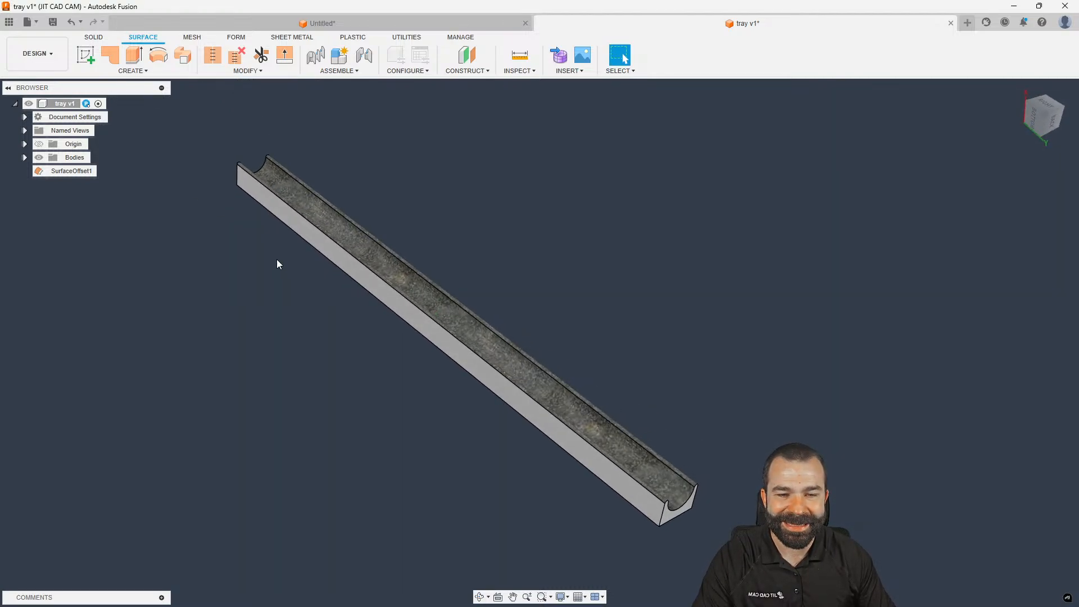
Hide Body1 and extend both end edges of the offset surface by 0.5 in
left_click(25, 158)
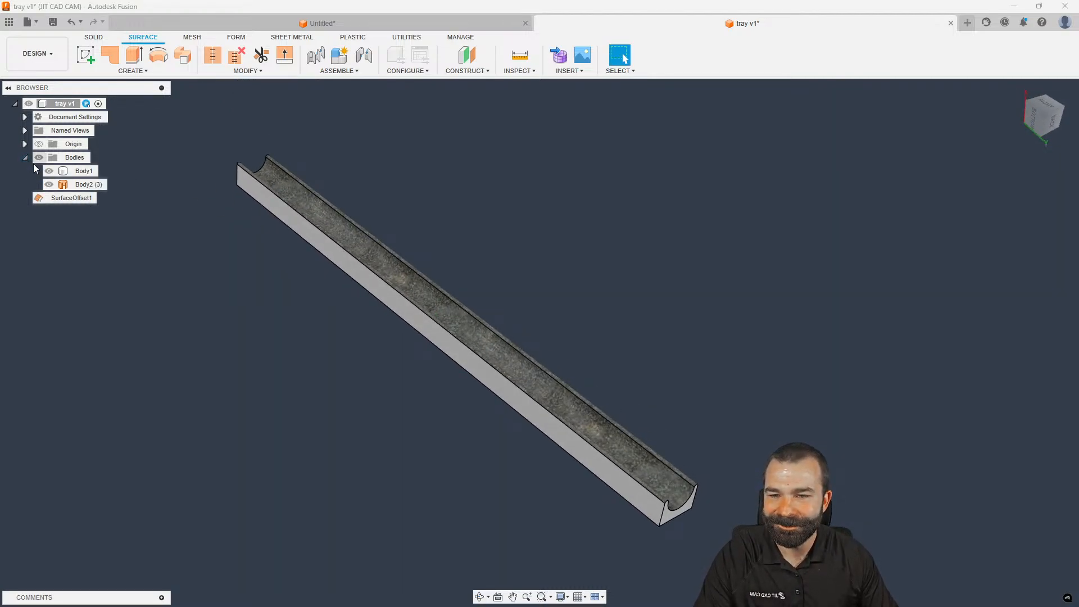
left_click(49, 170)
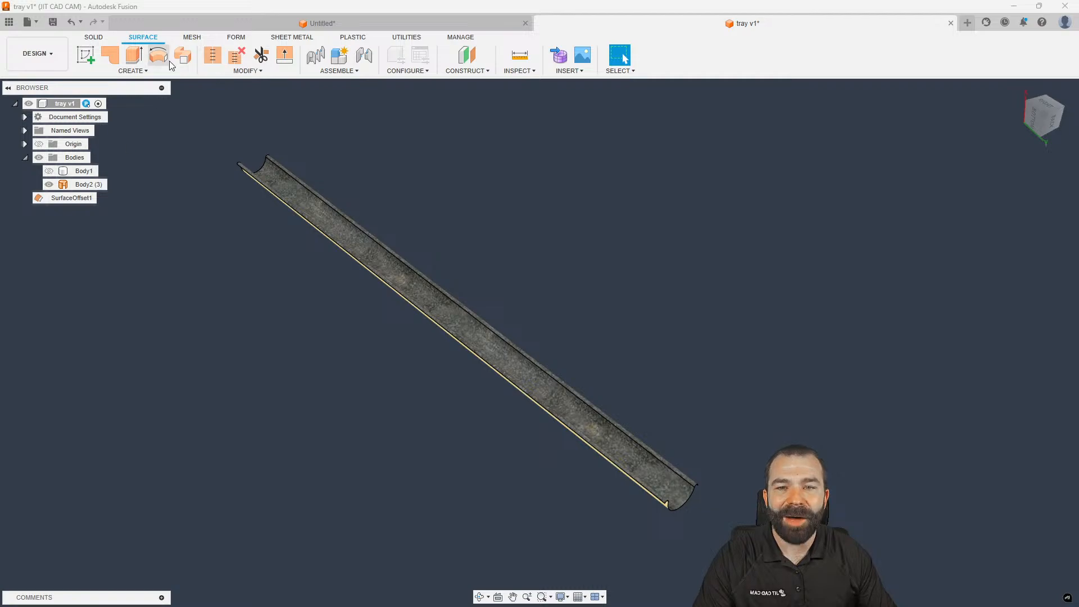
left_click(285, 54)
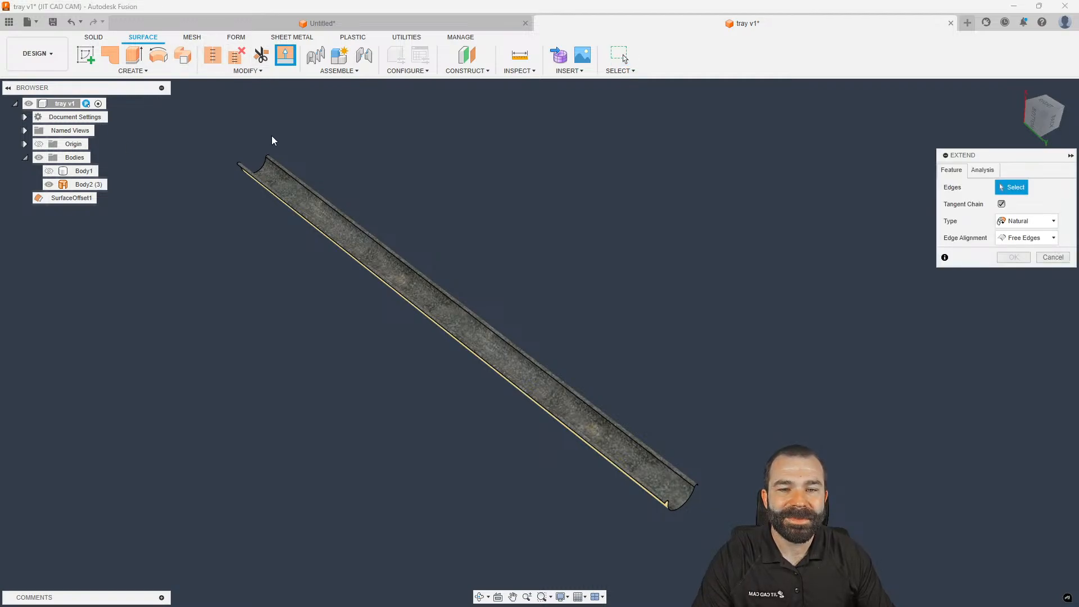
left_click(266, 167)
left_click(683, 501)
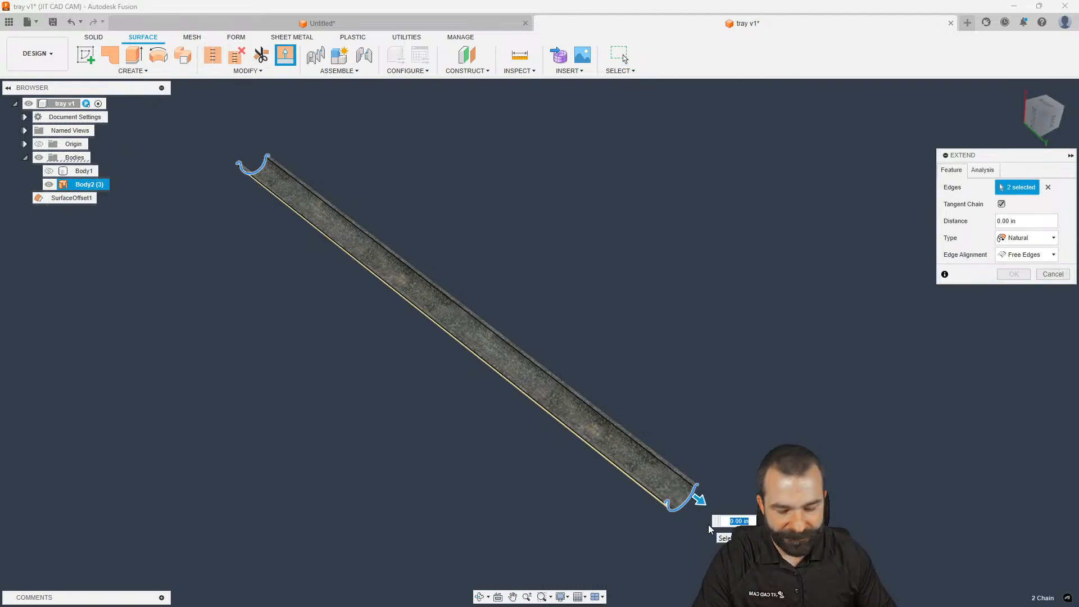
type("0.5")
key("Return")
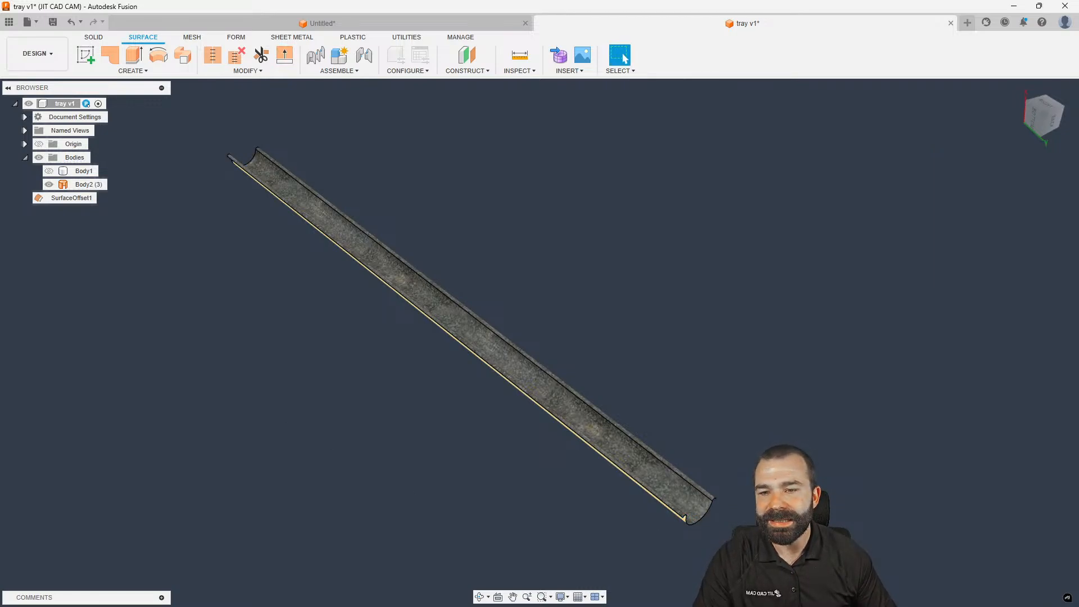
Show Body1 again and return to the Manufacture workspace
left_click(49, 170)
mouse_move(195, 228)
middle_mouse_down("shift")
mouse_move(259, 197)
mouse_move(228, 233)
mouse_move(195, 225)
mouse_move(216, 234)
middle_mouse_up("shift")
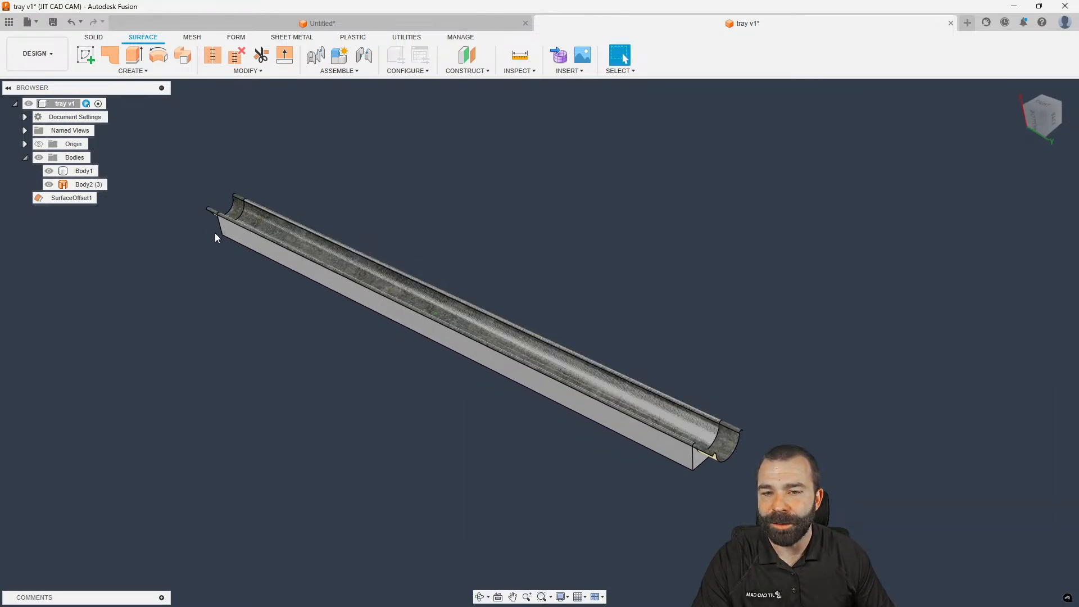
left_click(37, 53)
left_click(48, 179)
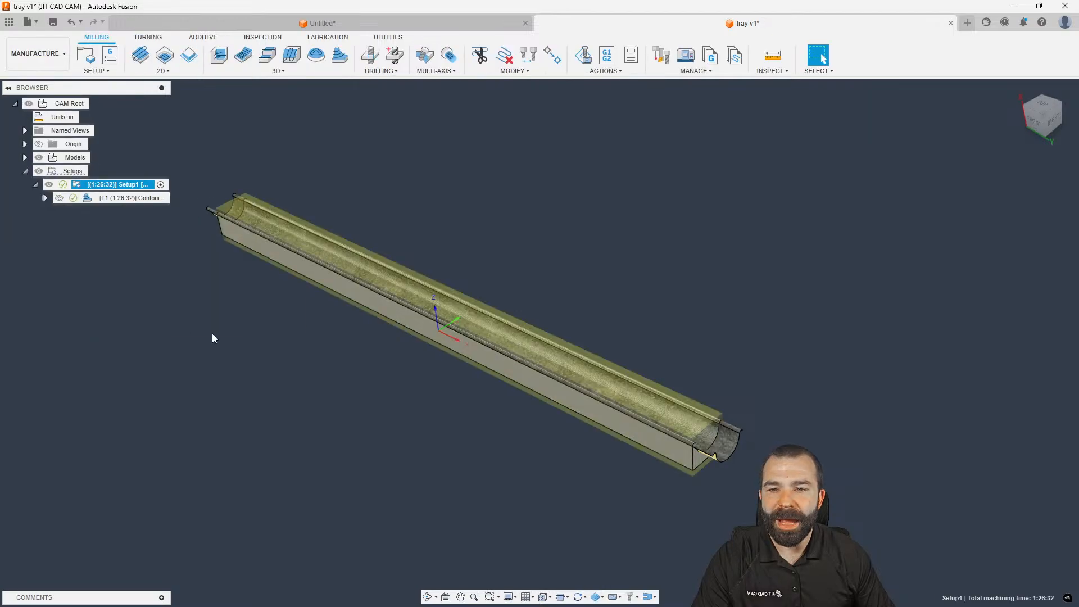
Edit Contour1's geometry to enable Model Surfaces and select the tray's faces
left_click(96, 201)
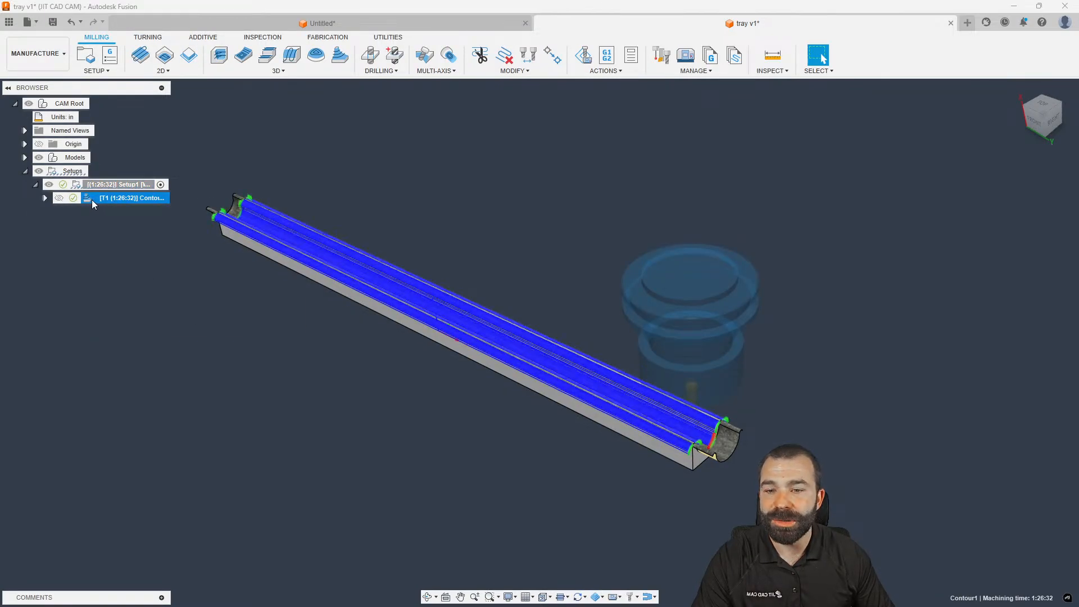
double_click(92, 199)
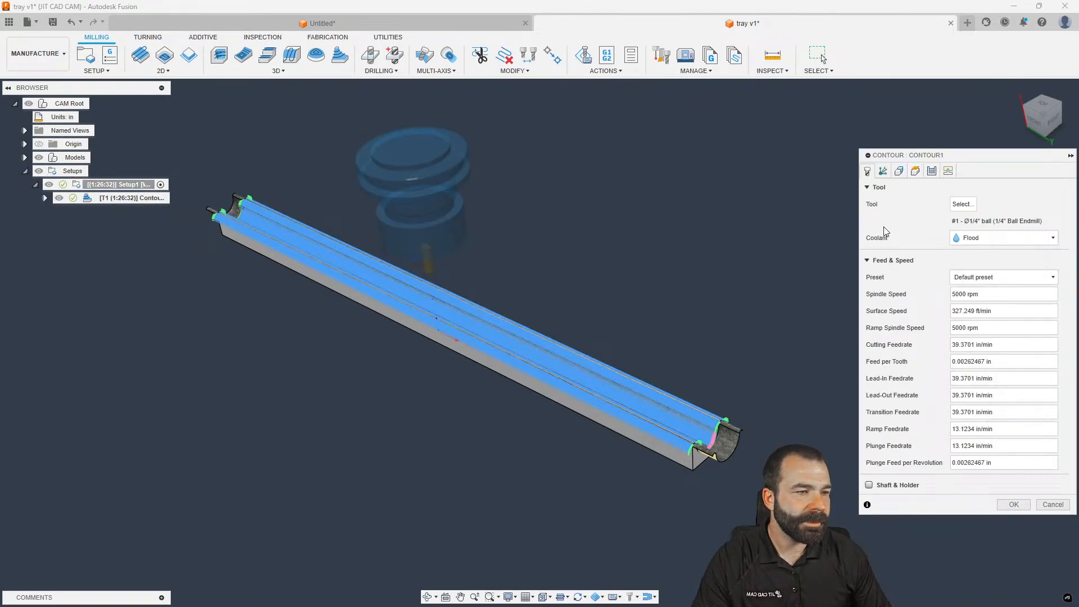
left_click(899, 171)
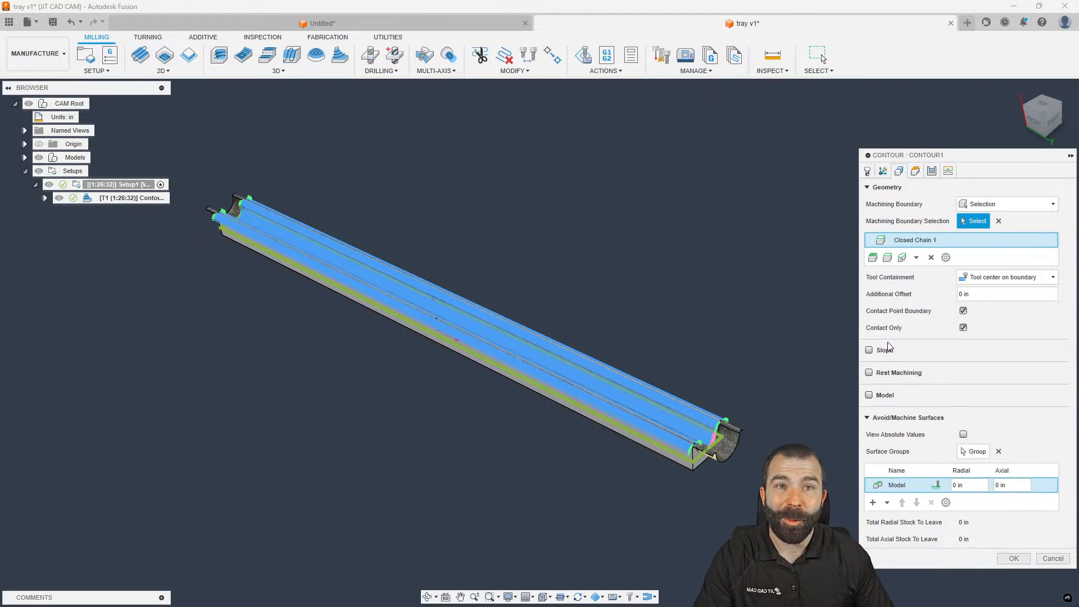
left_click(869, 395)
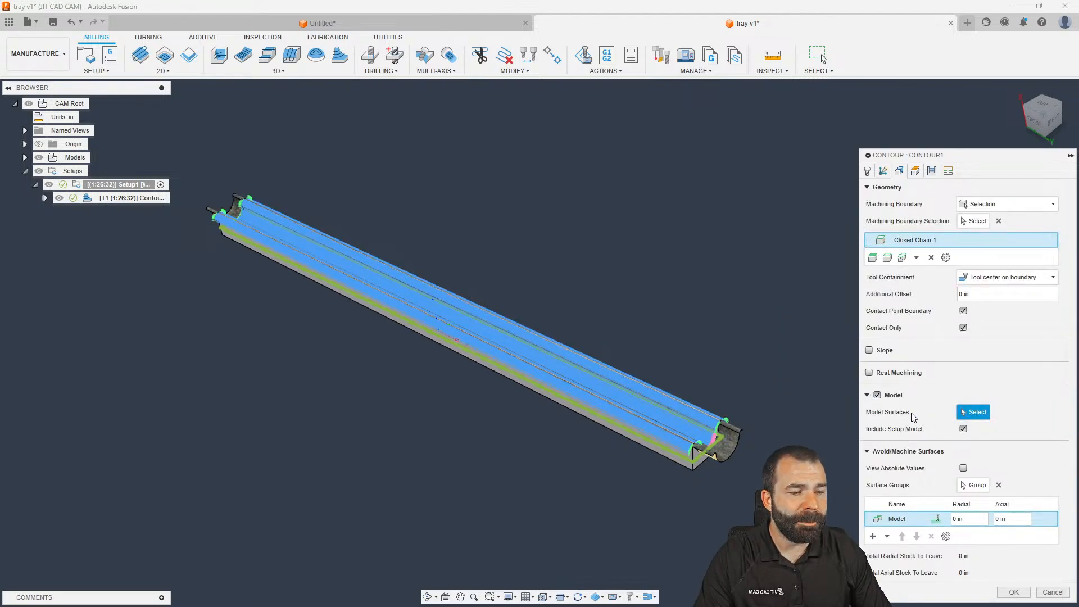
scroll(733, 450, "up", 3)
scroll(733, 444, "down", 3)
left_click(731, 447)
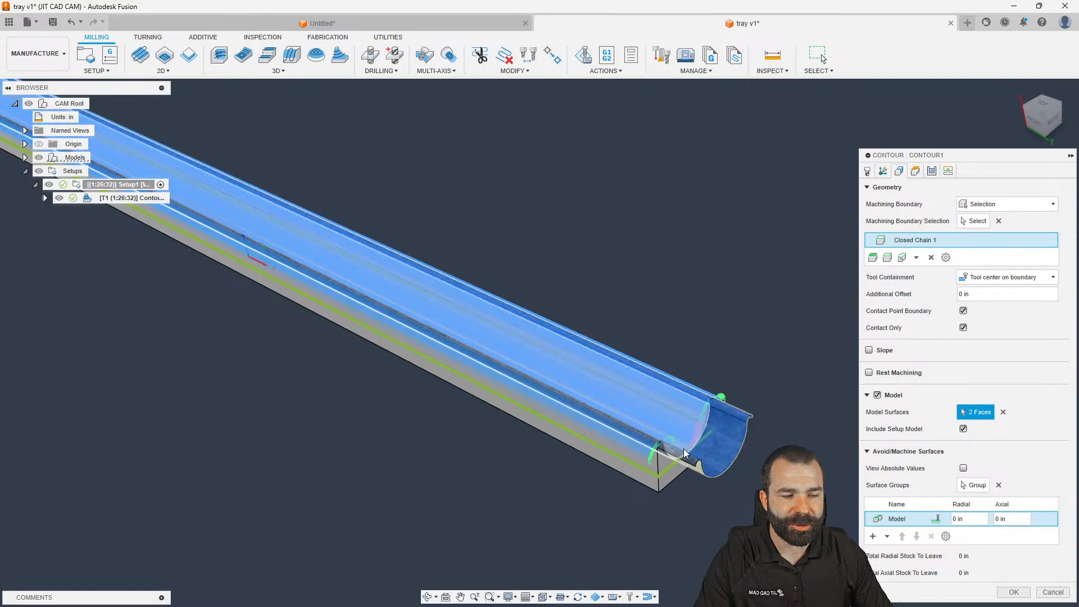
Rebuild the boundary chain including the lip edge, keep 3 model faces, and regenerate Contour1
left_click(980, 222)
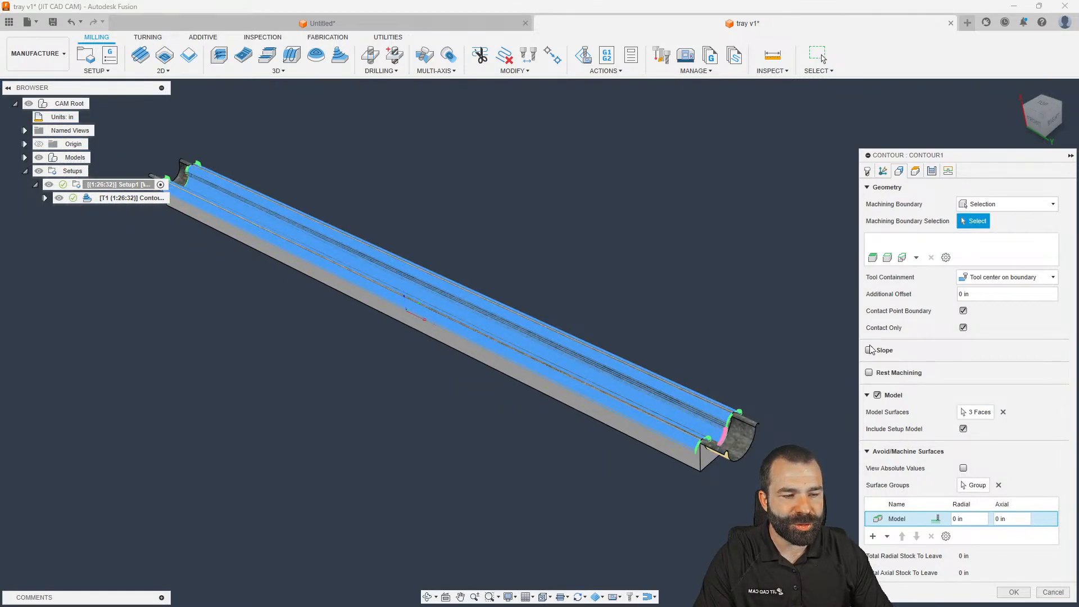
left_click(754, 441)
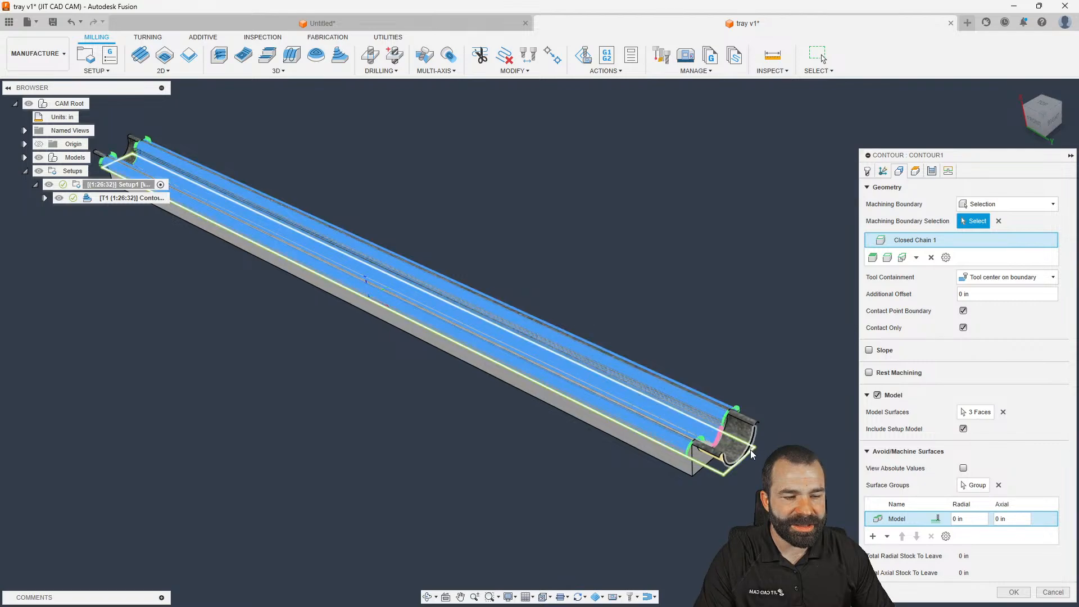
scroll(755, 452, "up", 5)
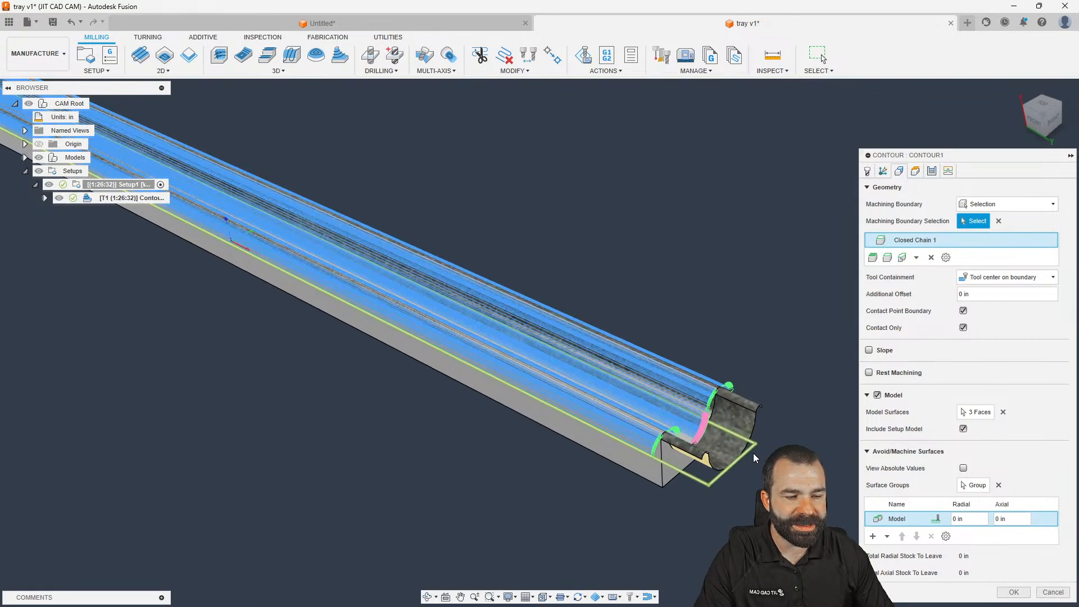
left_click(755, 442)
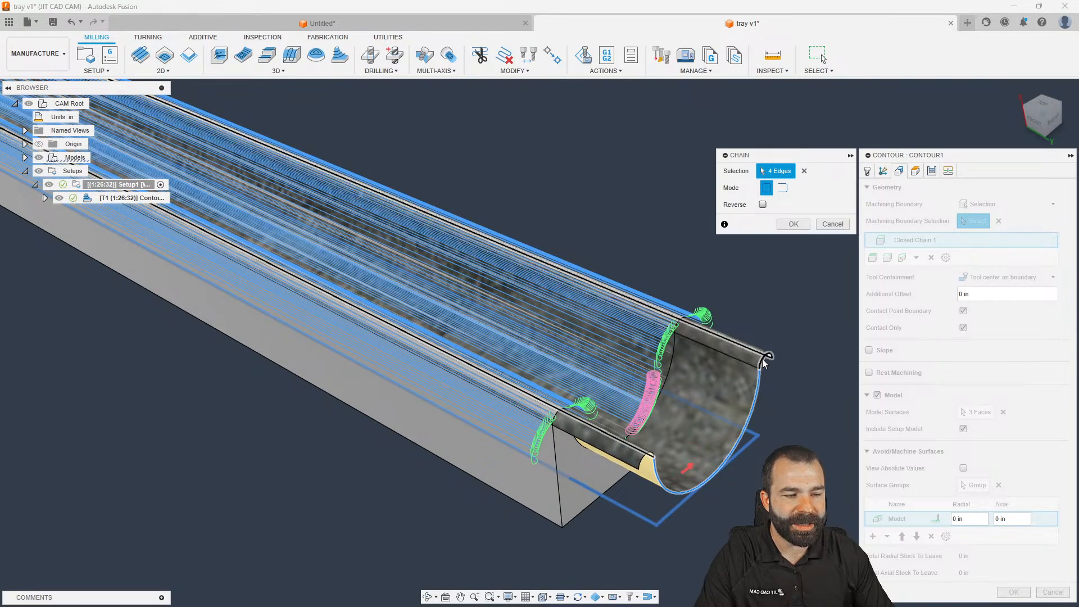
left_click(648, 457)
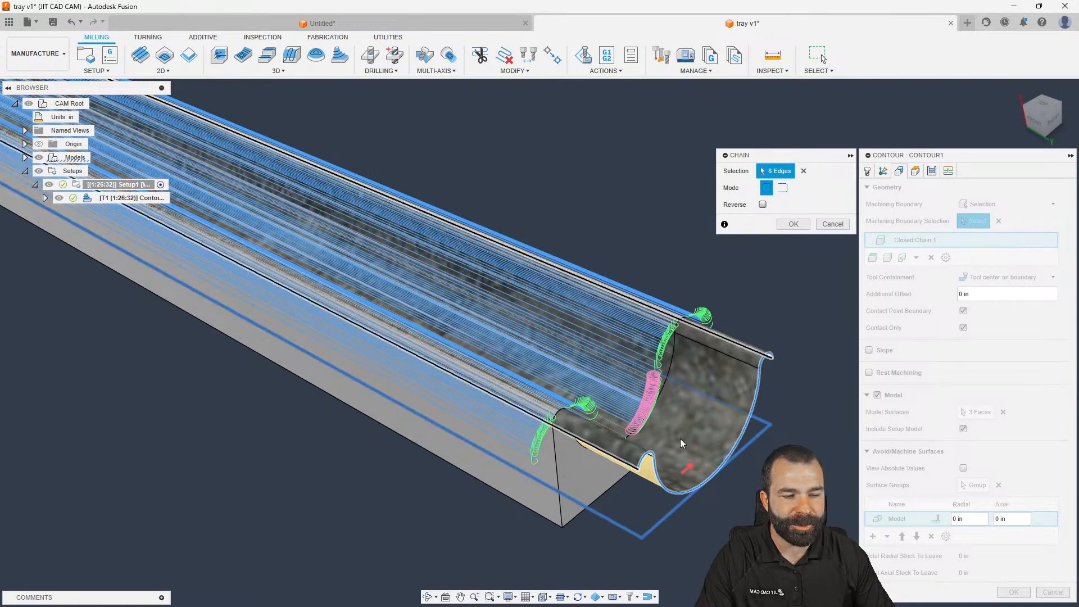
left_click(793, 224)
scroll(639, 453, "down", 3)
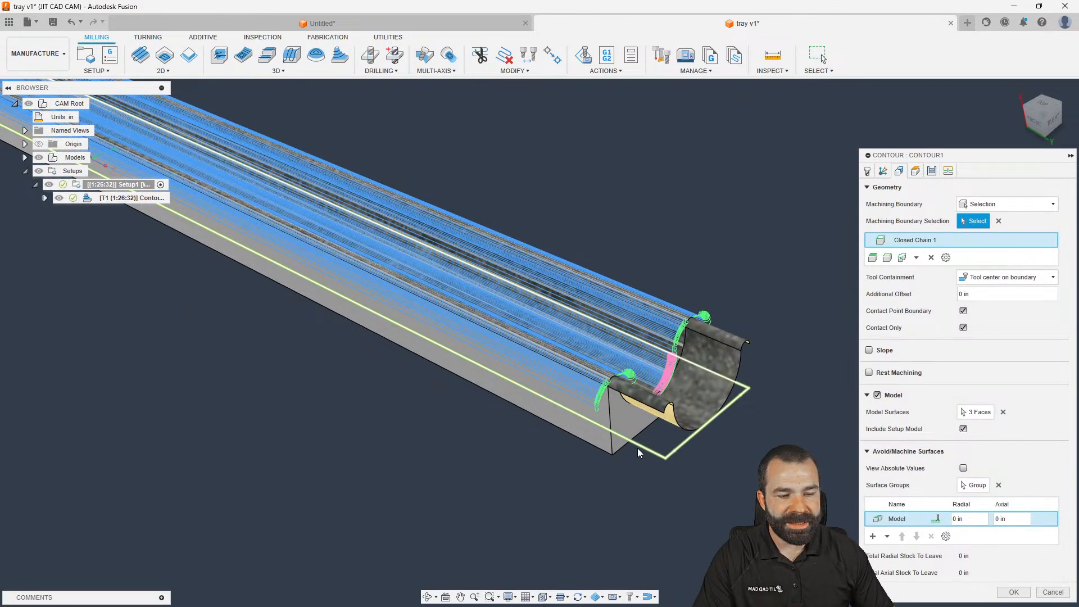
scroll(672, 457, "down", 3)
left_click(976, 412)
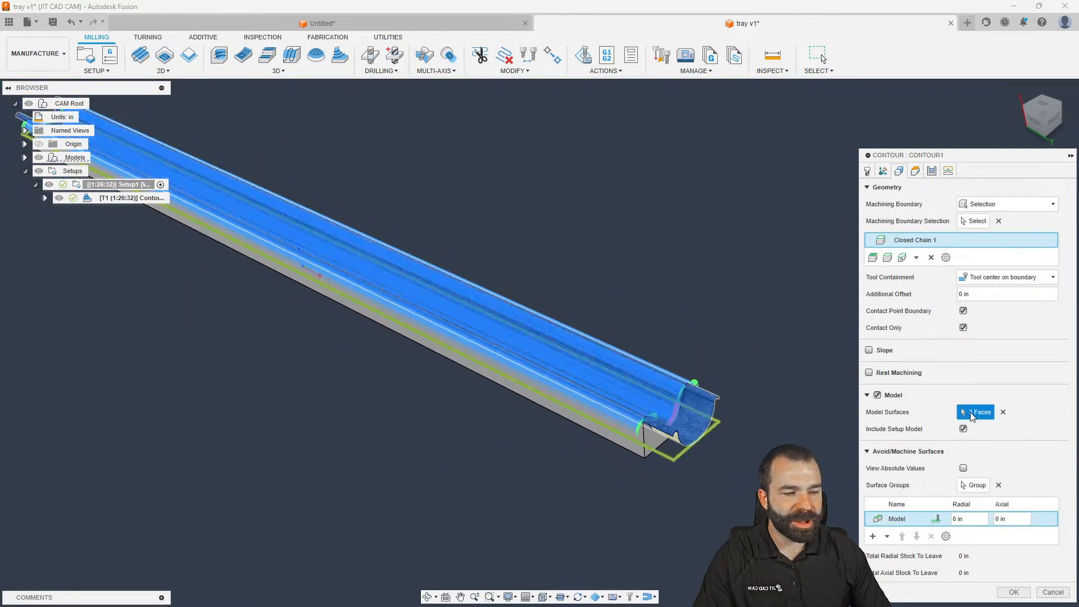
scroll(748, 447, "down", 1)
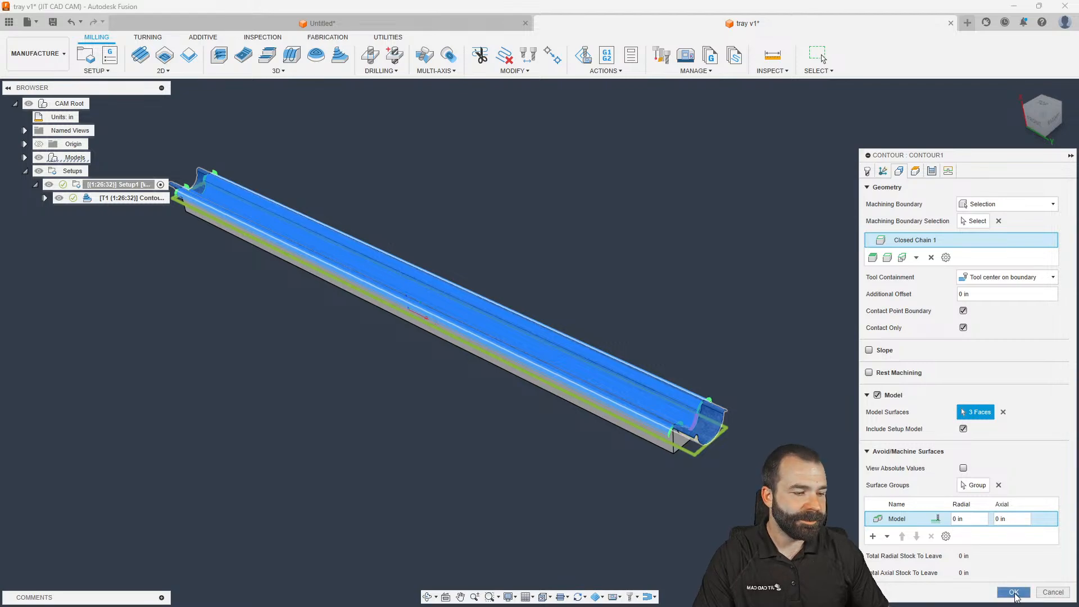
left_click(1013, 592)
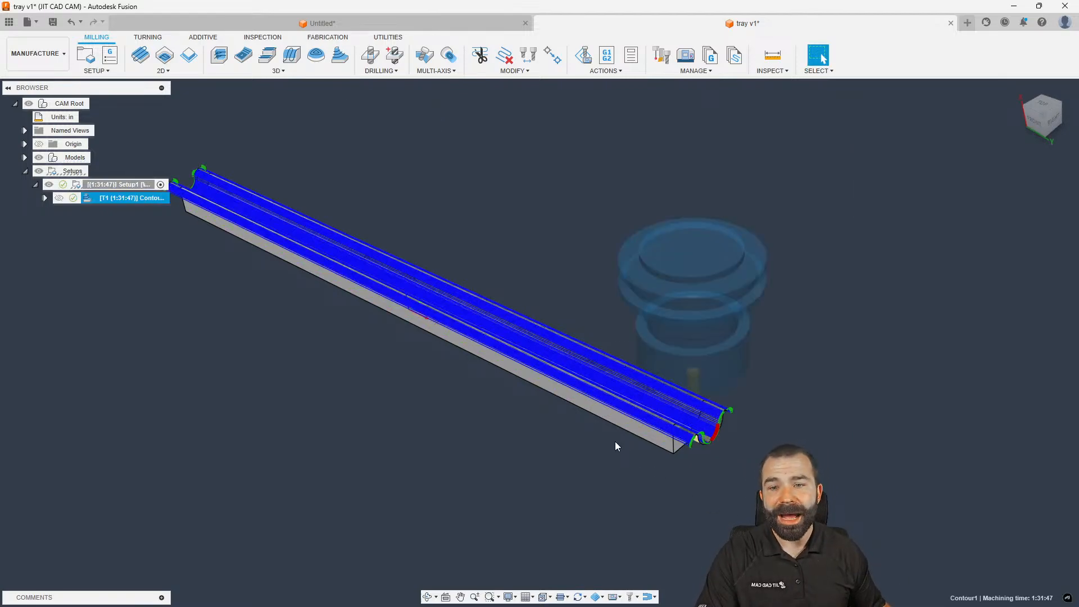
Zoom over the regenerated Contour1 toolpath (1:31:47), then hide it to show only the tray
scroll(706, 428, "up", 5)
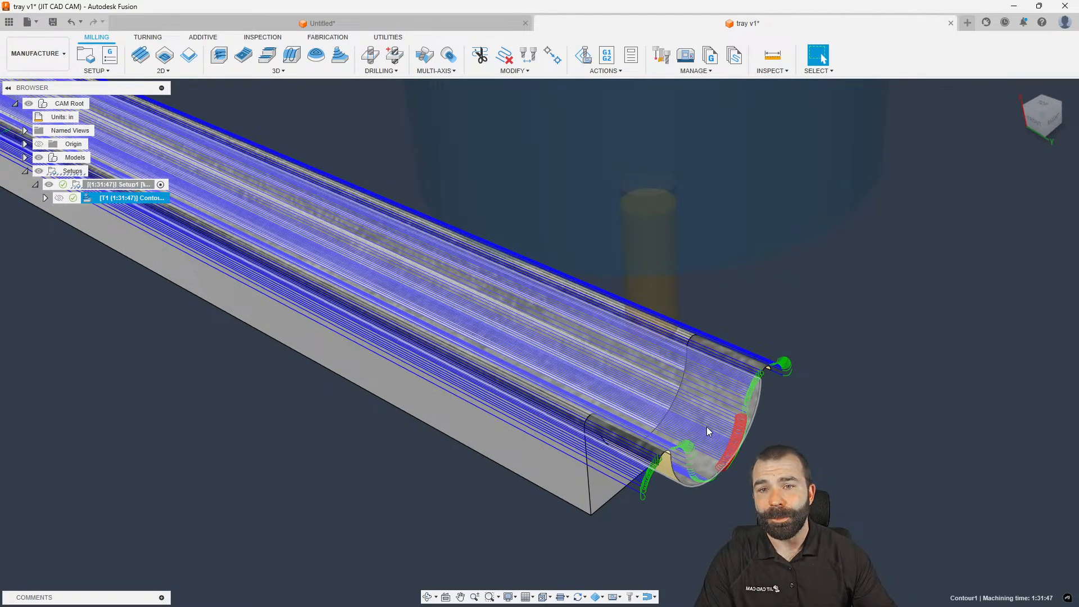
scroll(707, 430, "down", 8)
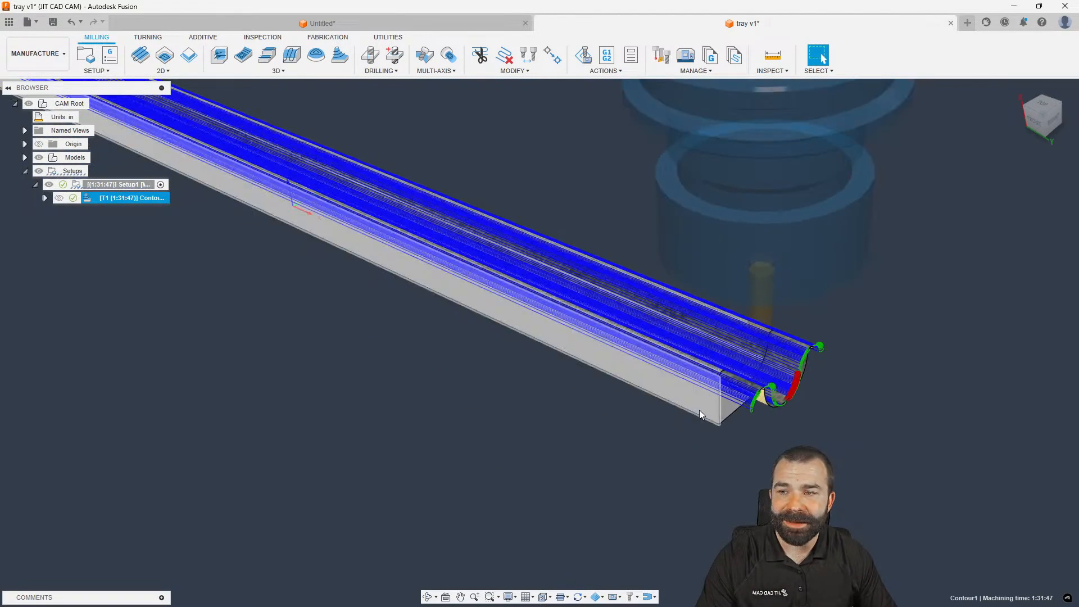
scroll(253, 163, "up", 3)
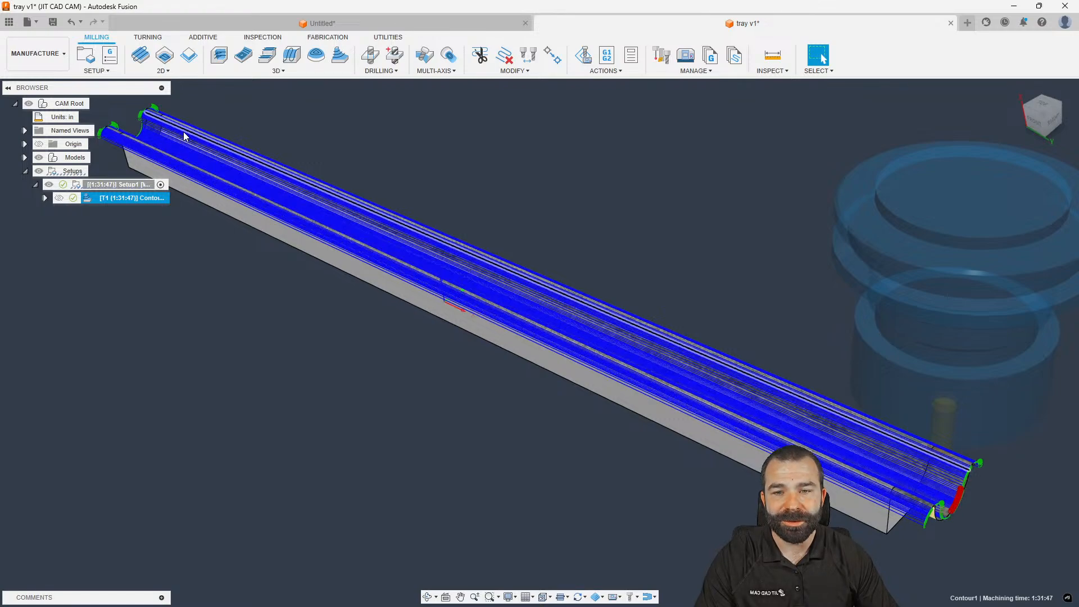
left_click(336, 166)
left_click(85, 201)
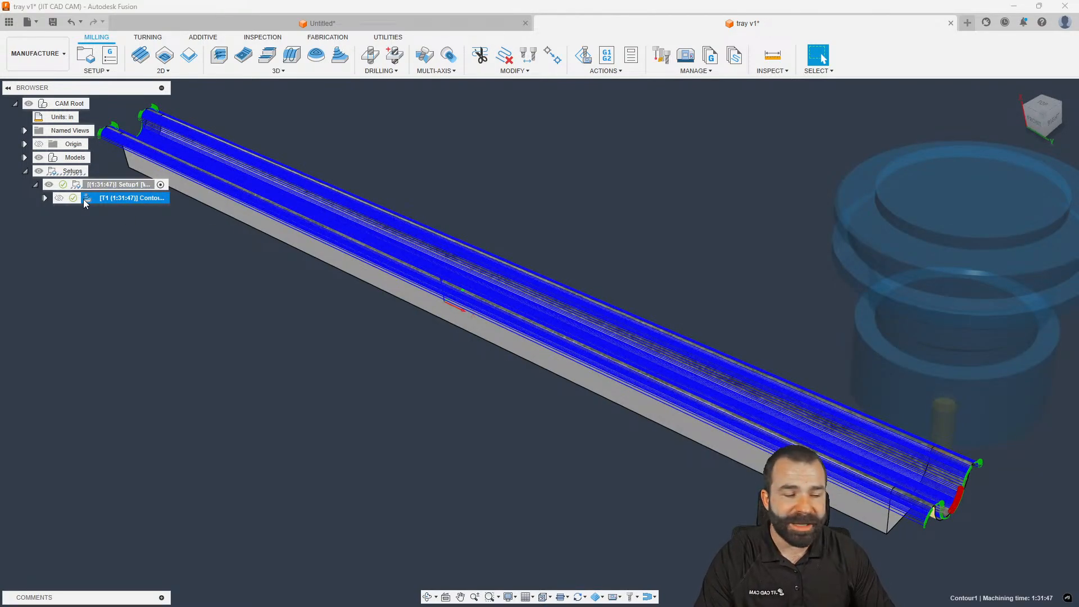
left_click(160, 231)
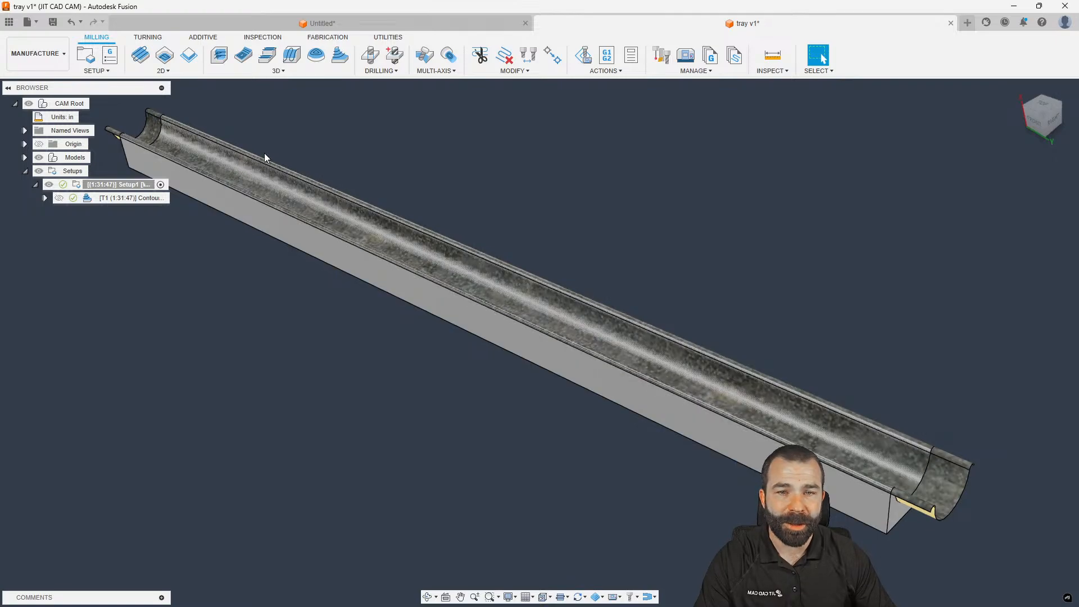
Start a Parallel finishing operation with its pass direction reference set to the Z axis
left_click(277, 70)
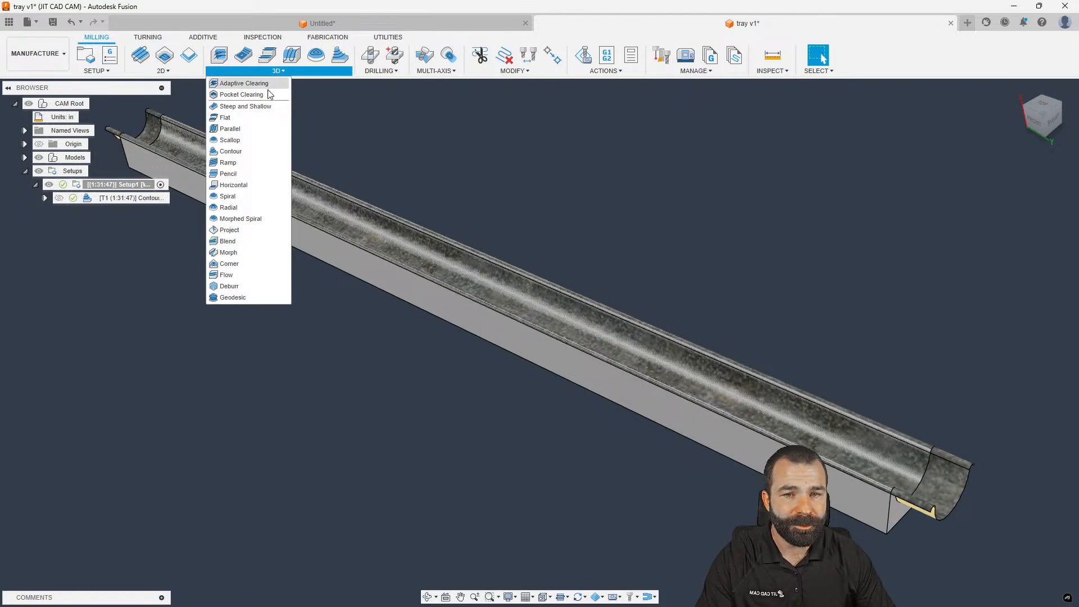
left_click(230, 128)
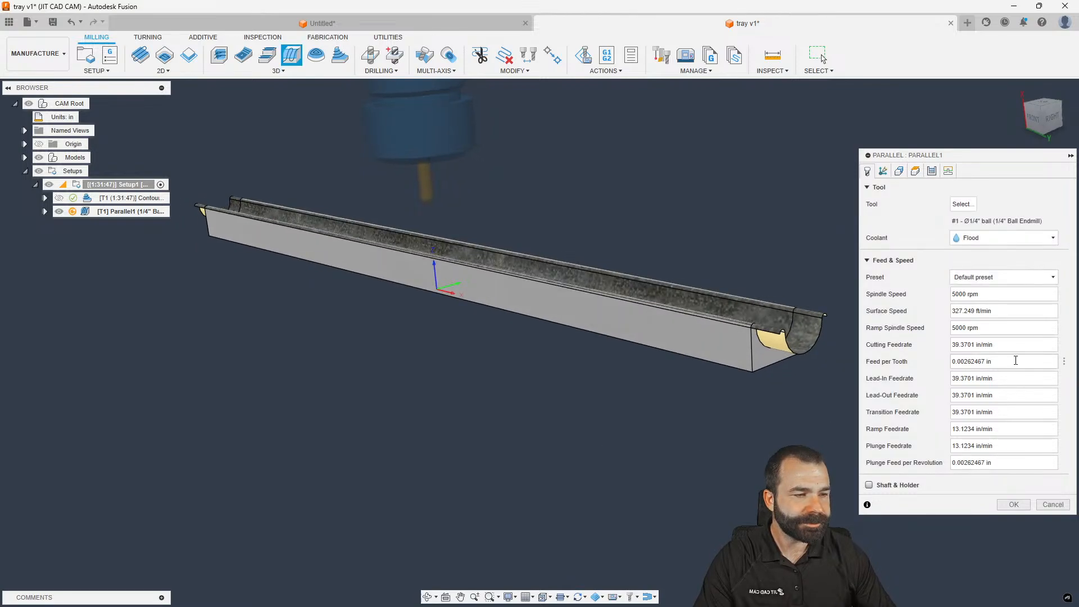
left_click(920, 174)
left_click(931, 174)
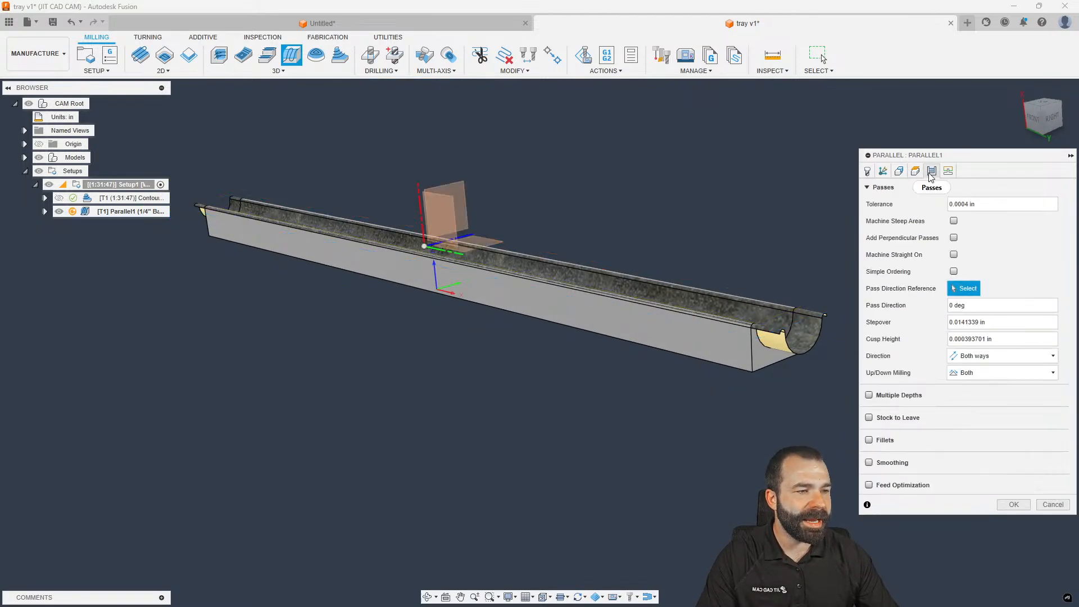
left_click(769, 366)
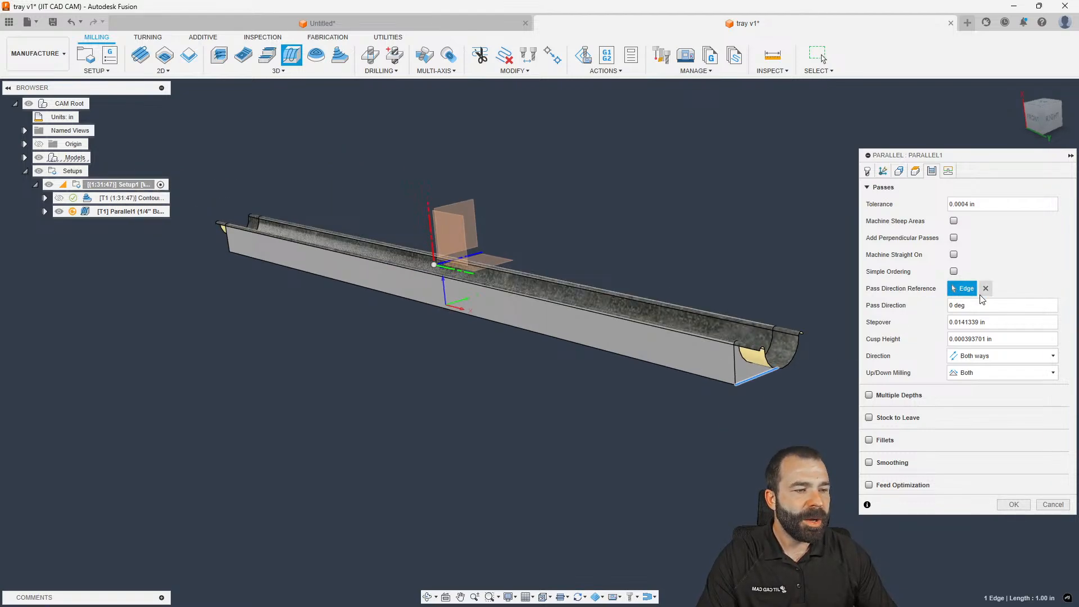
left_click(475, 256)
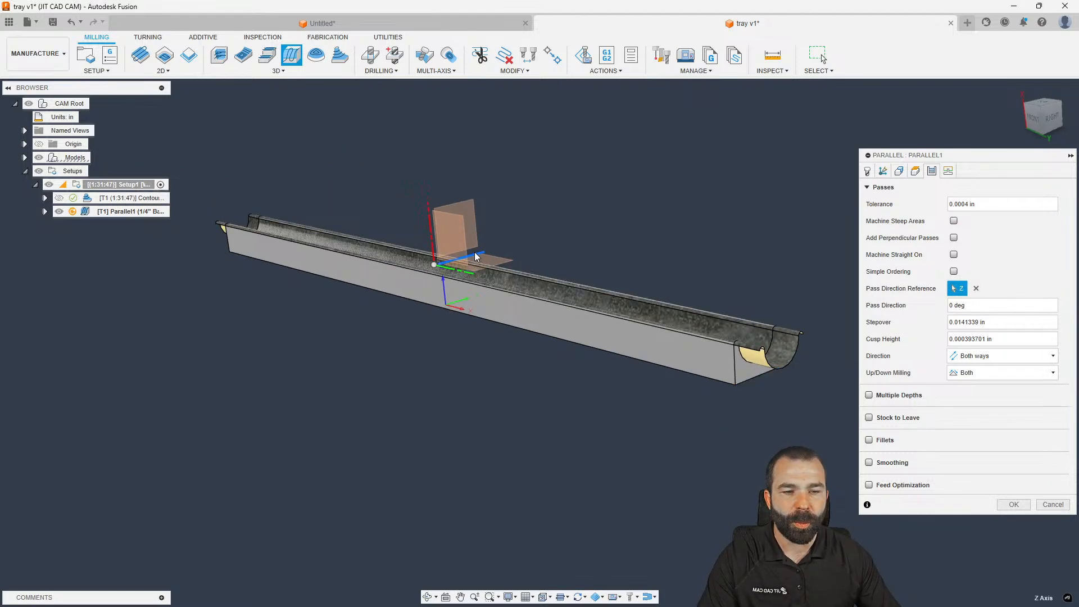
scroll(376, 394, "down", 2)
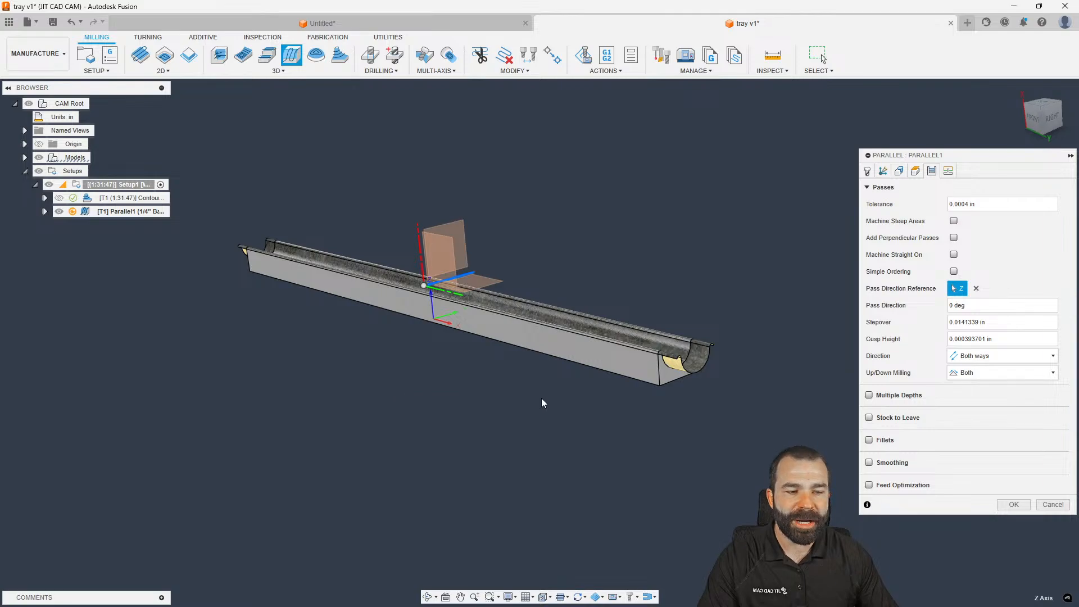
Bound Parallel1 by the tray's top edge chain with contact point boundary, then compute it
left_click(899, 172)
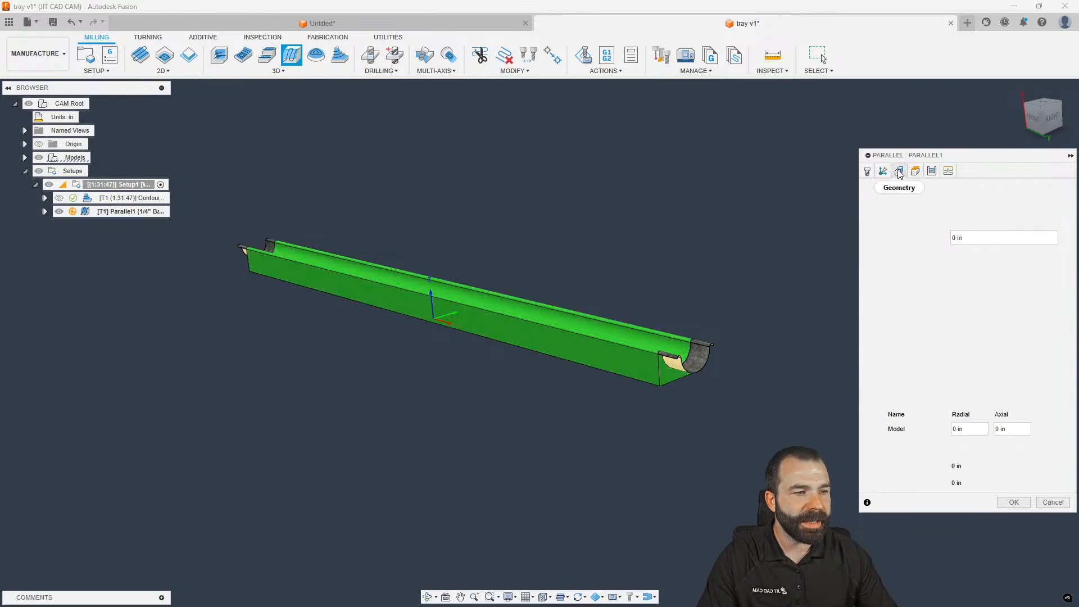
left_click(988, 204)
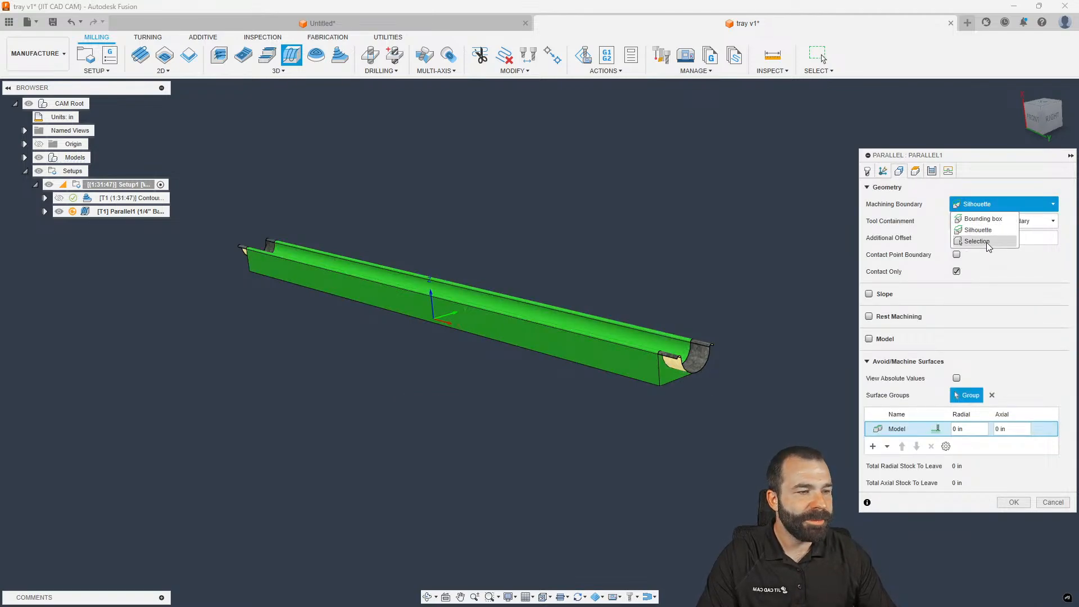
left_click(922, 241)
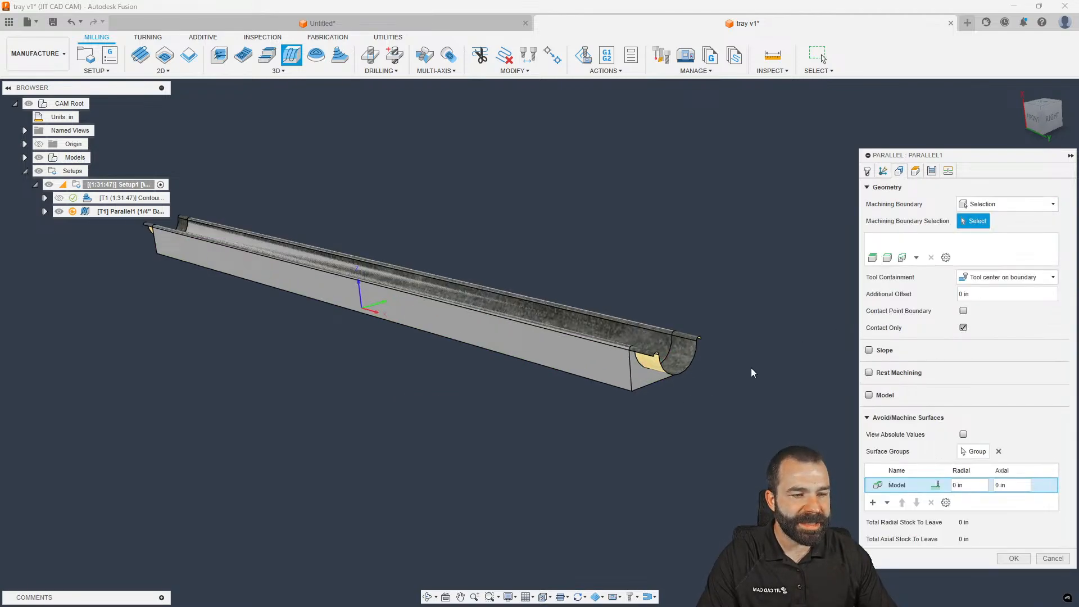
left_click(25, 158)
left_click(36, 172)
left_click(98, 225)
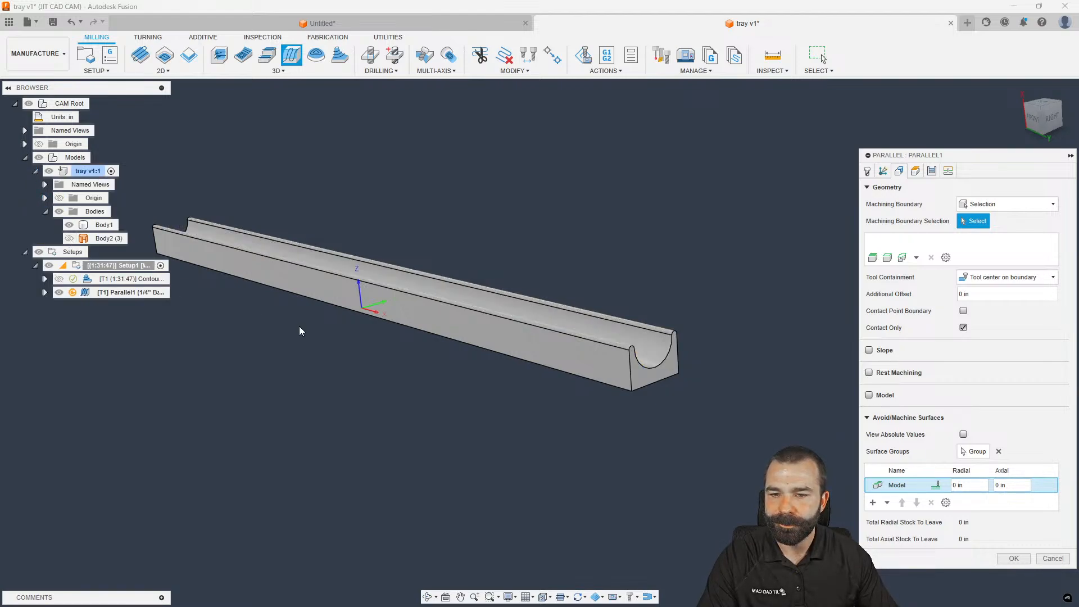
scroll(684, 366, "up", 4)
scroll(683, 365, "down", 2)
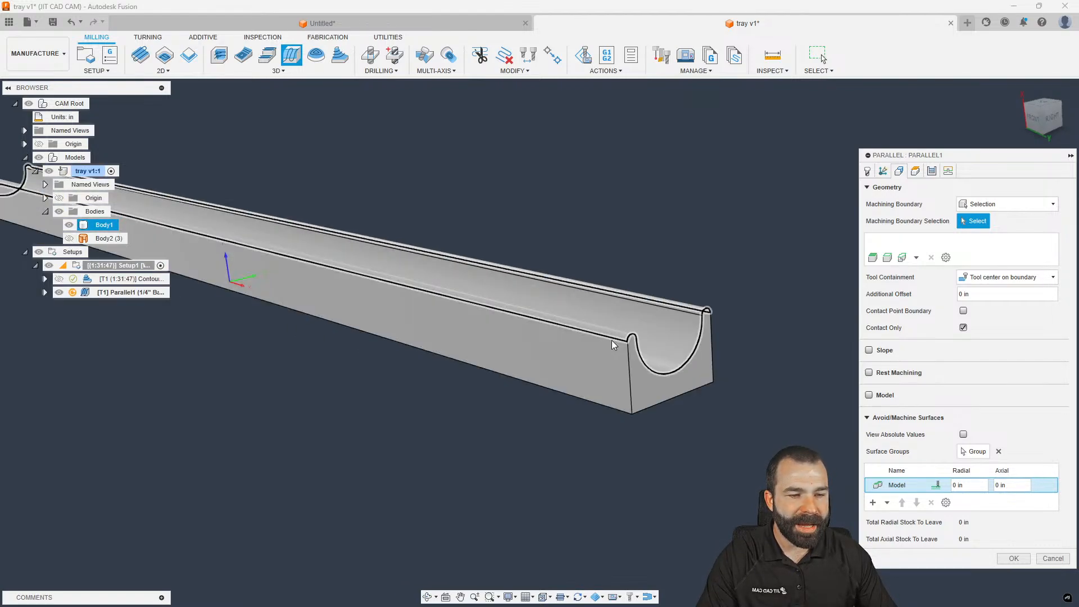
left_click(612, 339)
scroll(738, 407, "down", 3)
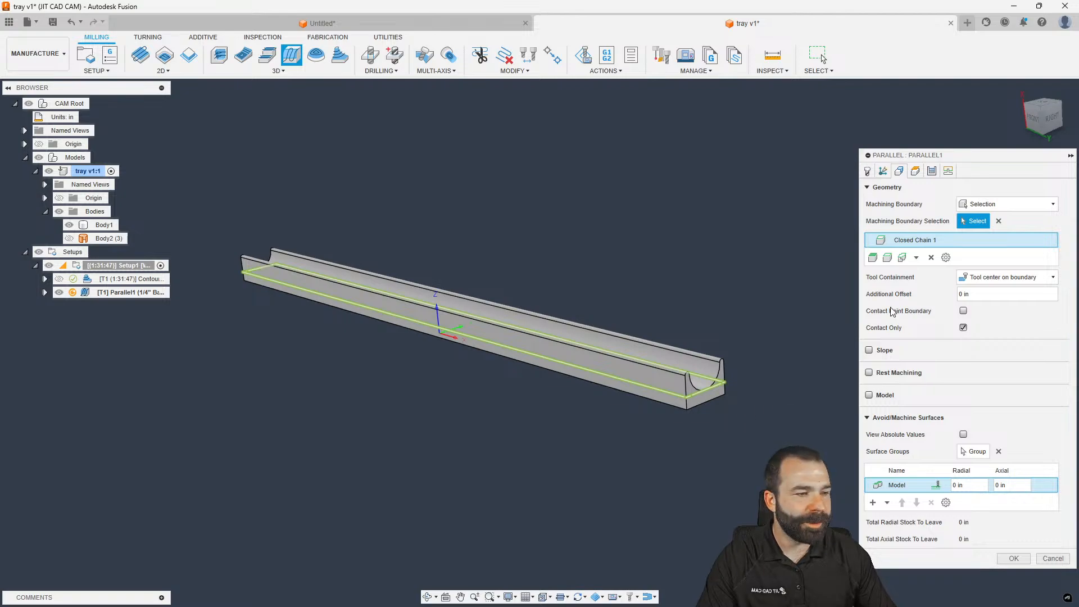
left_click(963, 310)
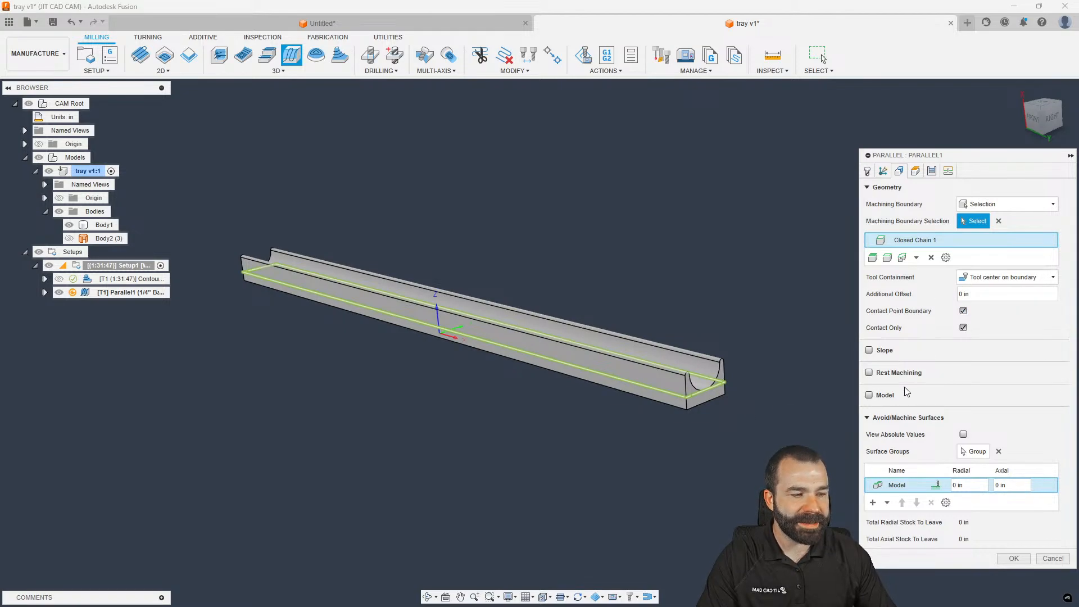
left_click(1006, 556)
middle_click_drag(633, 344, 650, 363, "shift")
Reopen Parallel1's Passes settings to turn on Add Perpendicular Passes
scroll(719, 471, "up", 8)
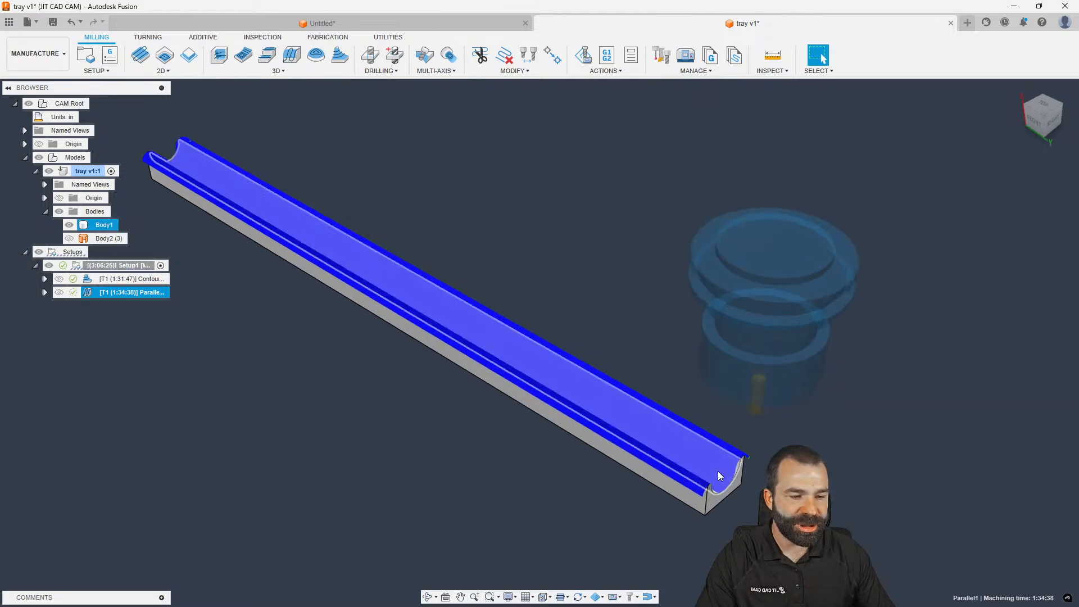
scroll(873, 414, "down", 5)
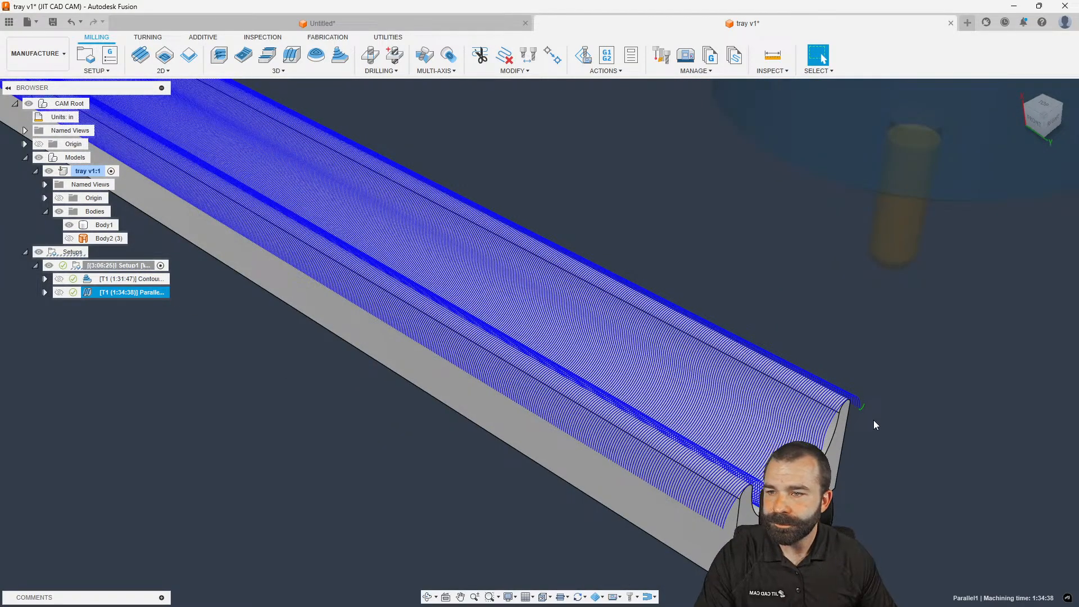
scroll(728, 368, "down", 3)
double_click(89, 291)
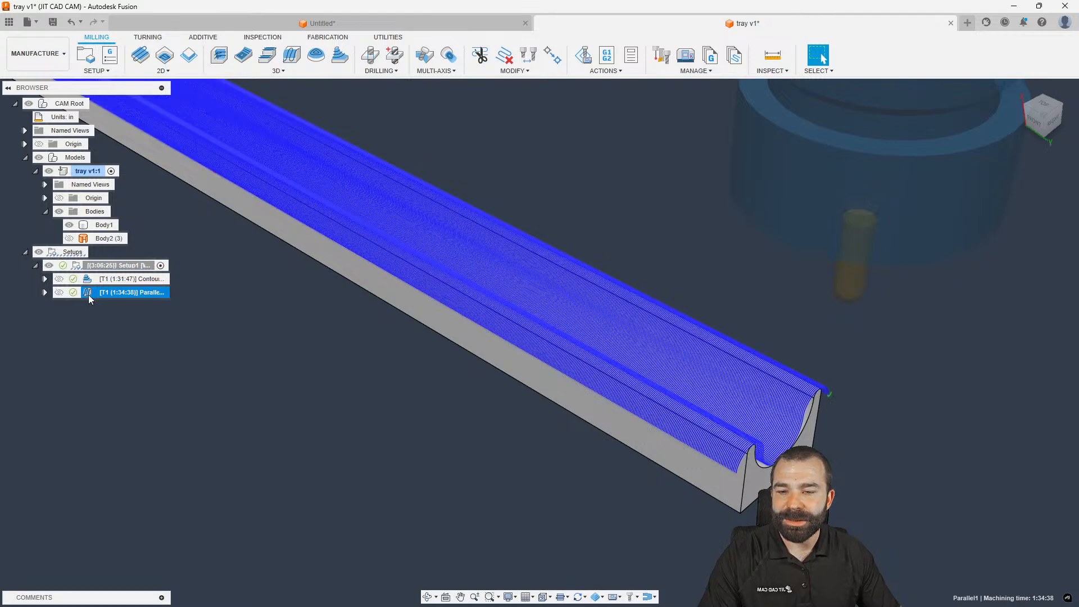
left_click(931, 172)
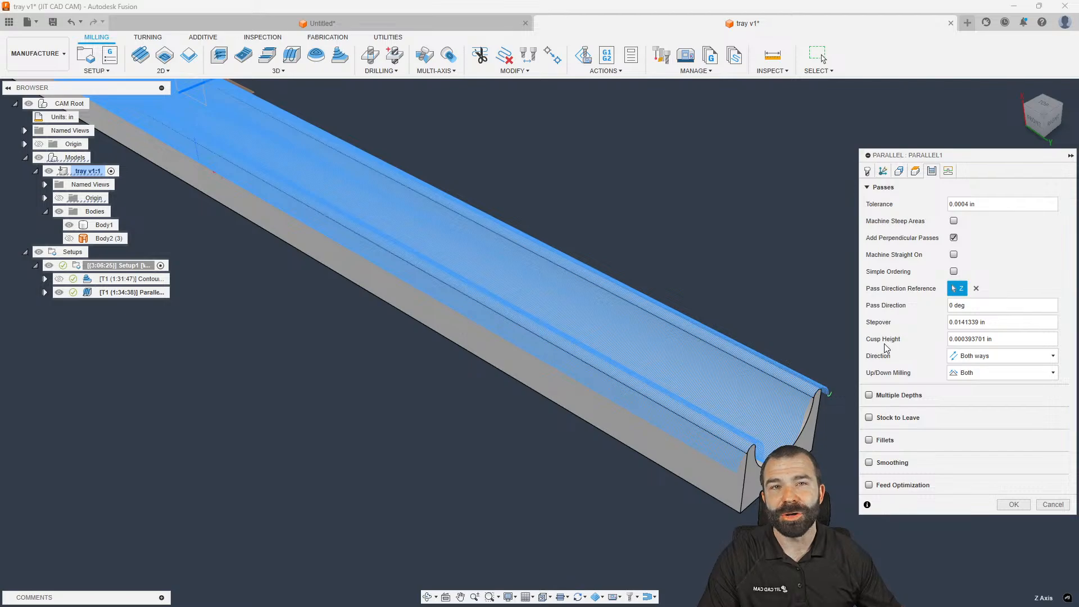
left_click(1013, 505)
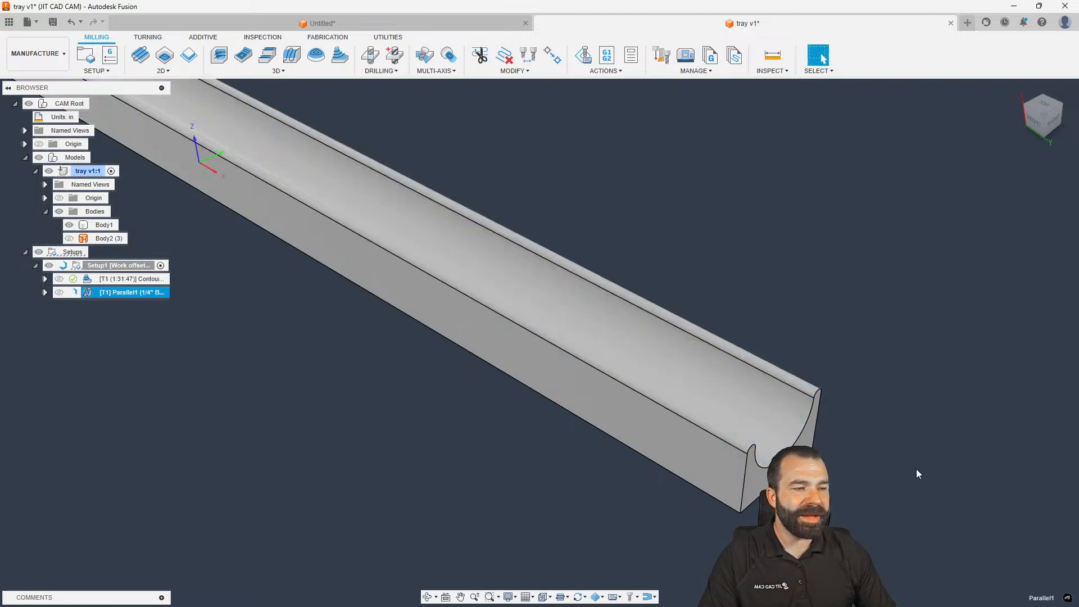
scroll(798, 427, "up", 5)
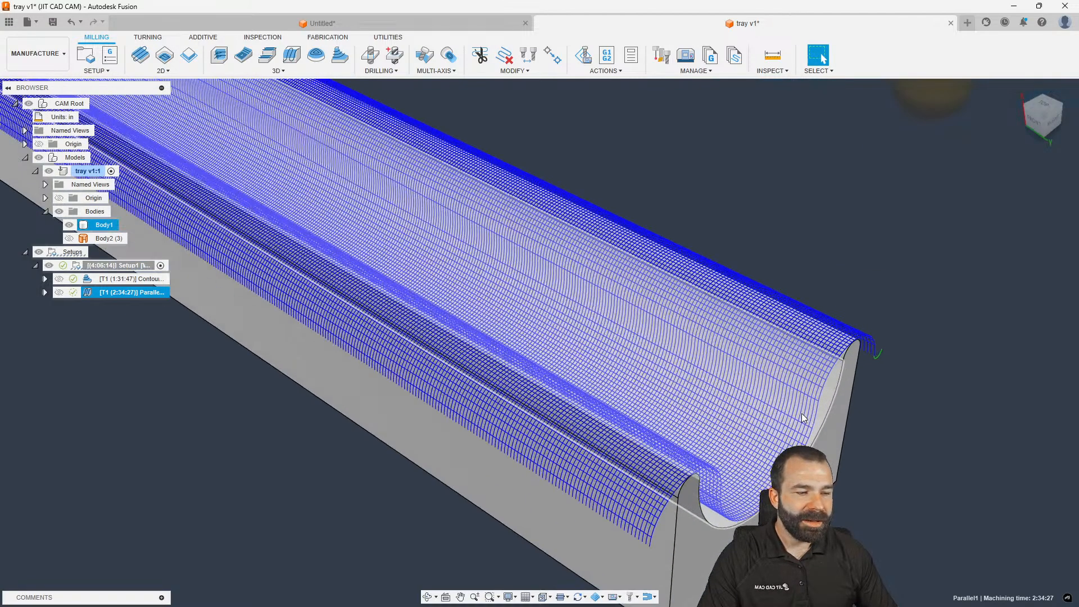
scroll(801, 413, "up", 2)
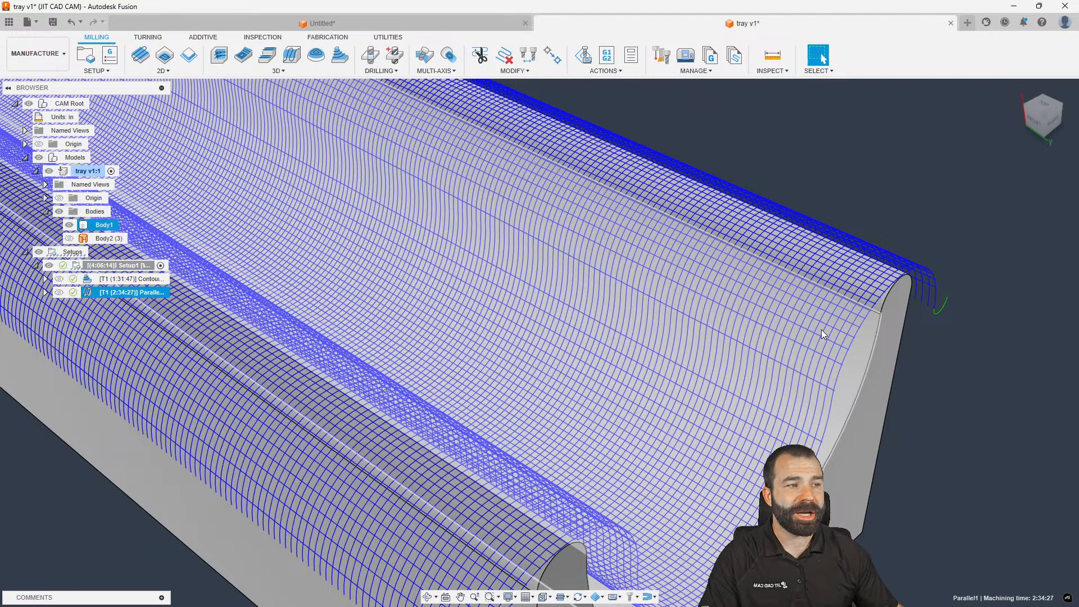
scroll(938, 191, "down", 3)
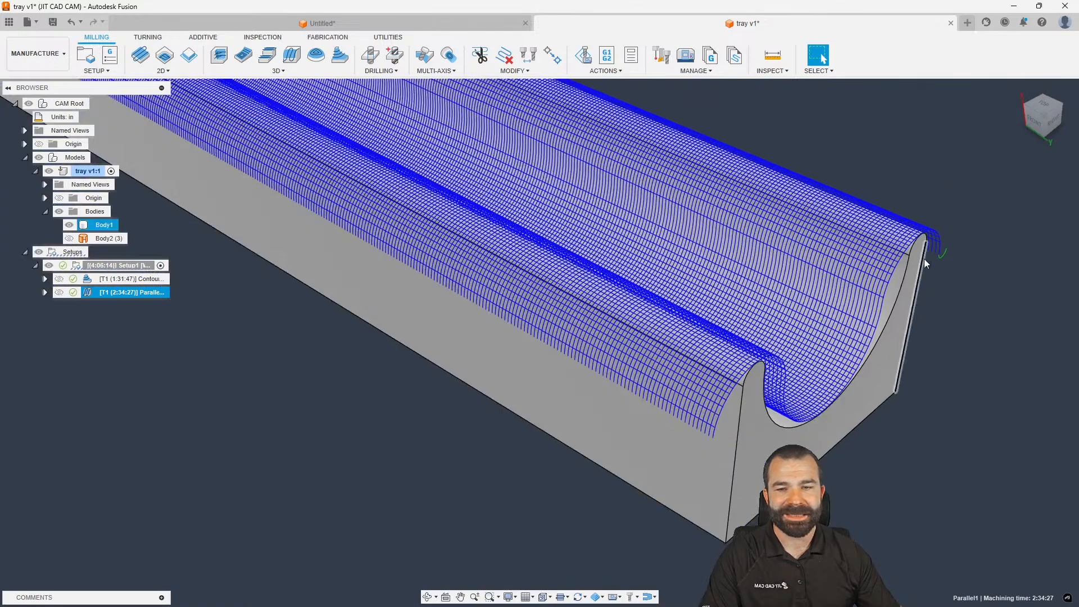
scroll(900, 292, "down", 5)
scroll(422, 248, "up", 6)
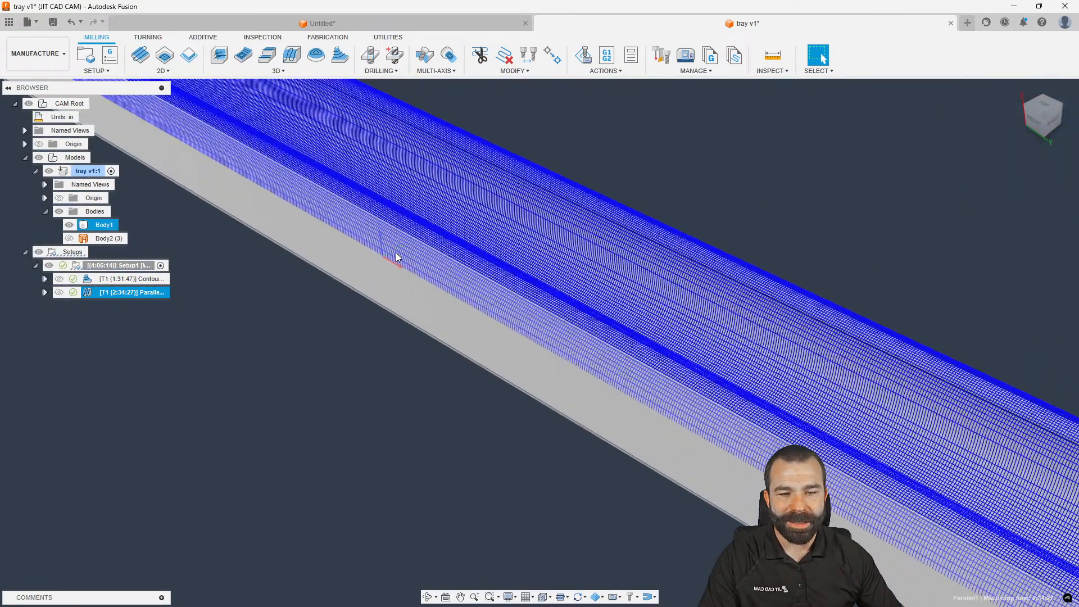
middle_click_drag(396, 256, 403, 243, "shift")
middle_click_drag(372, 279, 325, 362, "shift")
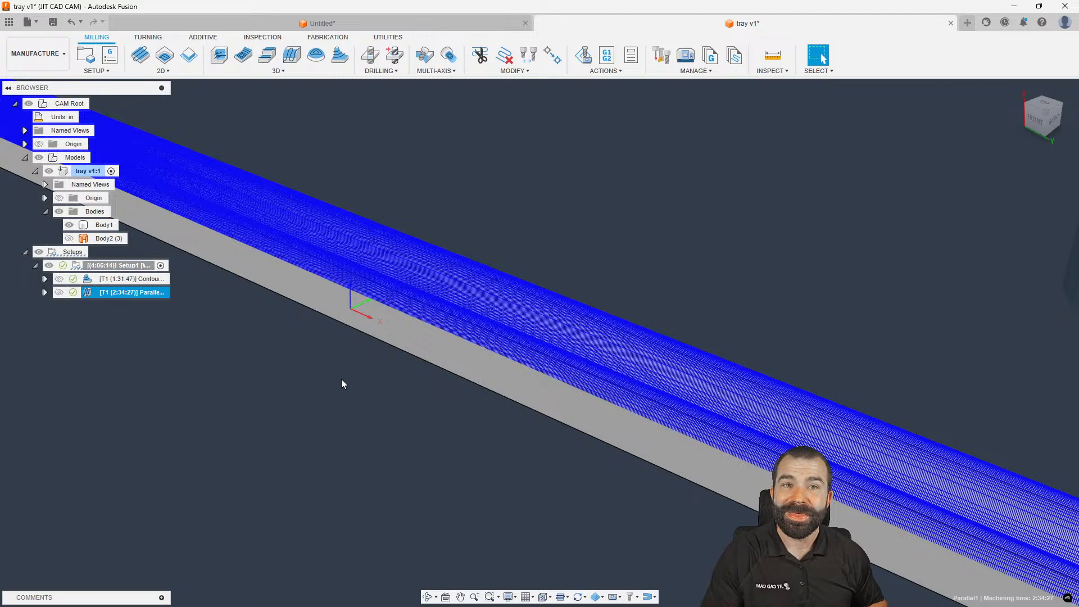
middle_click_drag(482, 310, 521, 324, "shift")
scroll(521, 328, "up", 5)
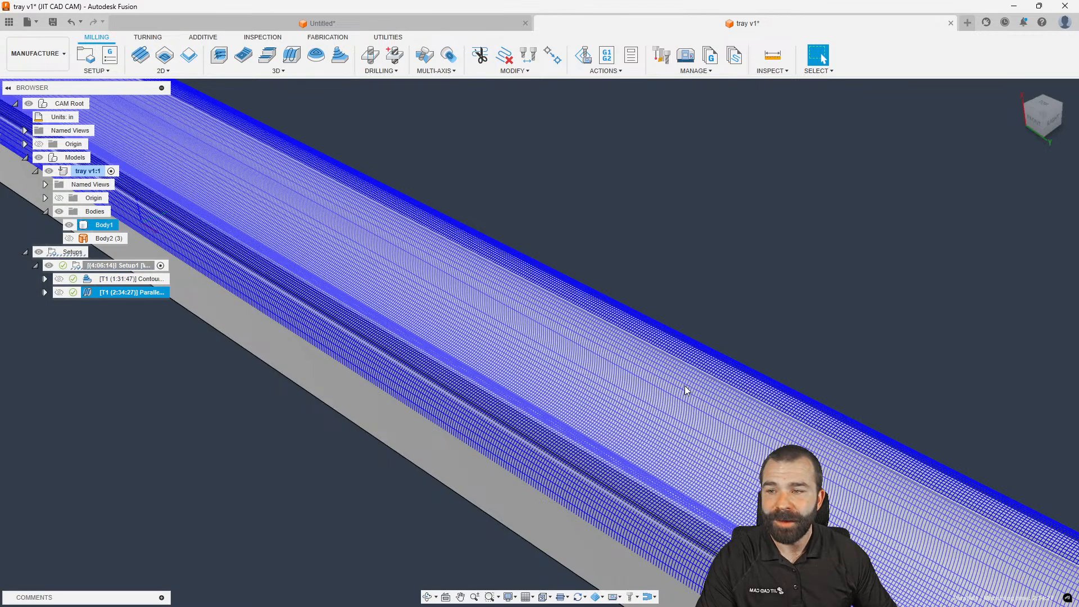
scroll(687, 396, "down", 10)
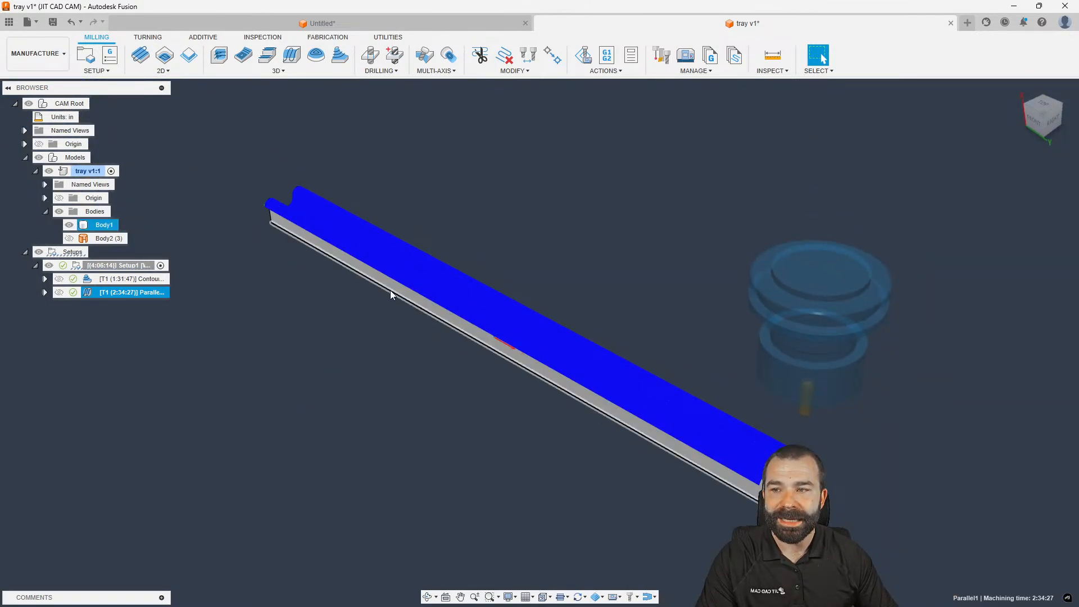
scroll(262, 262, "up", 2)
In the Design workspace, start a new sketch on the tray's side face
left_click(37, 53)
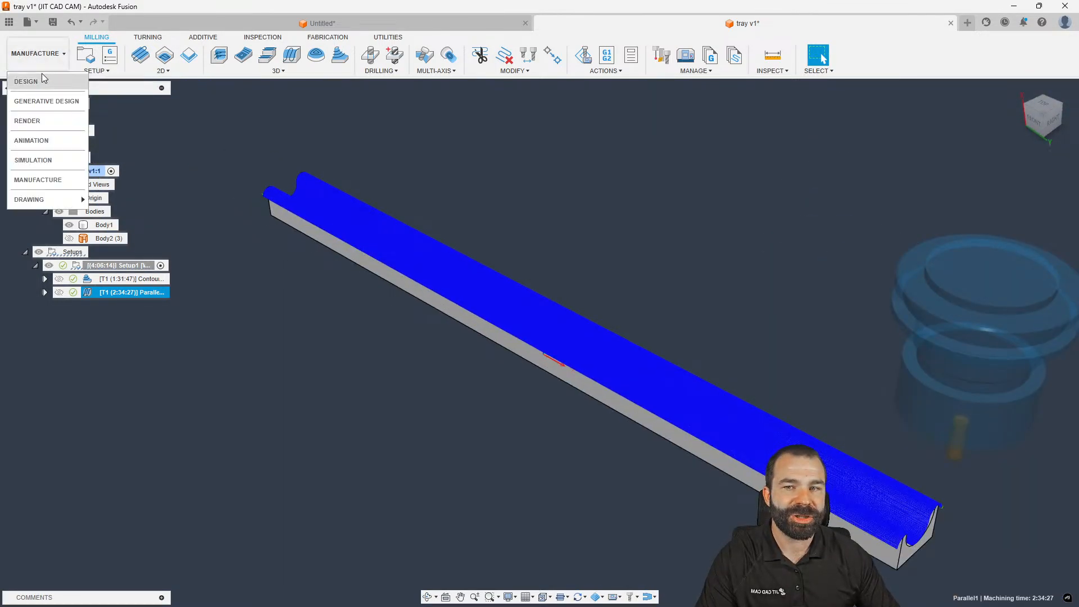
left_click(33, 82)
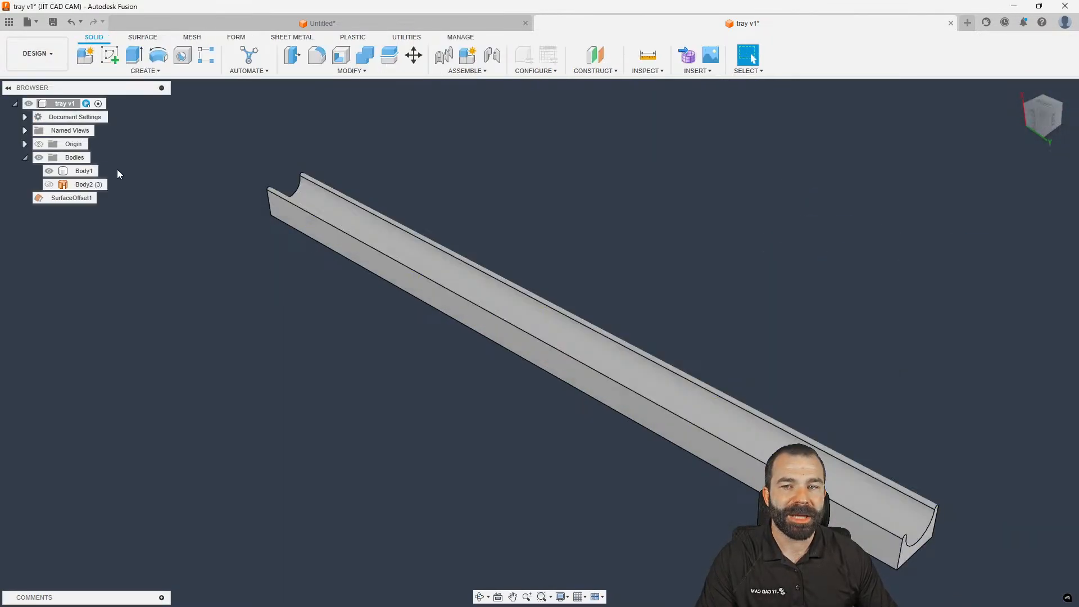
left_click(110, 60)
mouse_move(238, 297)
middle_mouse_down("shift")
mouse_move(247, 257)
mouse_move(313, 410)
middle_mouse_up("shift")
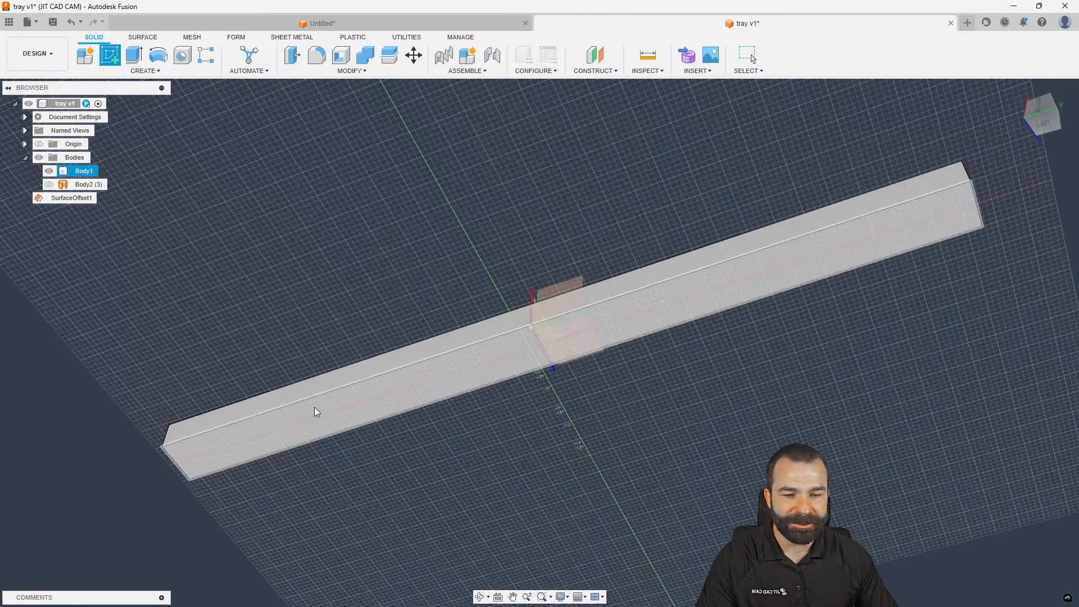
left_click(318, 414)
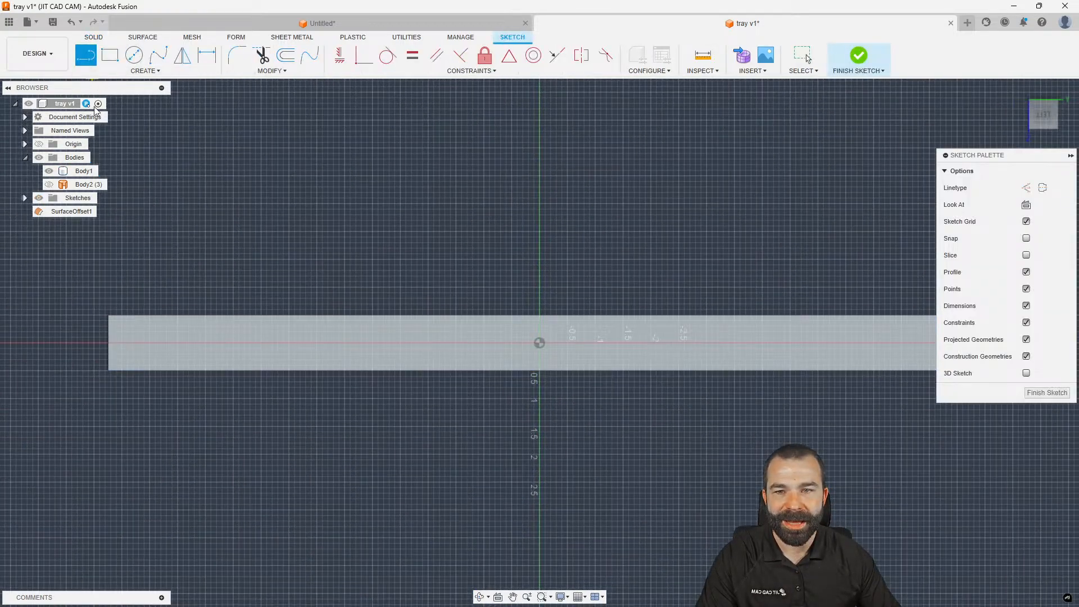
Draw a line from the top corner to the centreline, dimension it 45° to the top edge, and finish
left_click(109, 319)
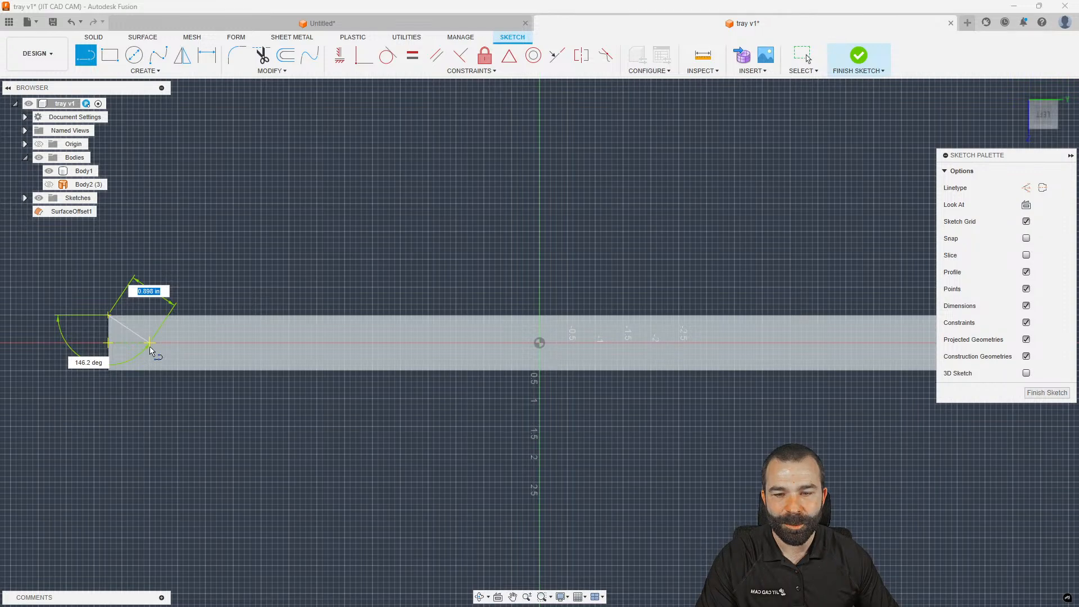
left_click(151, 346)
scroll(150, 347, "up", 4)
key("Escape")
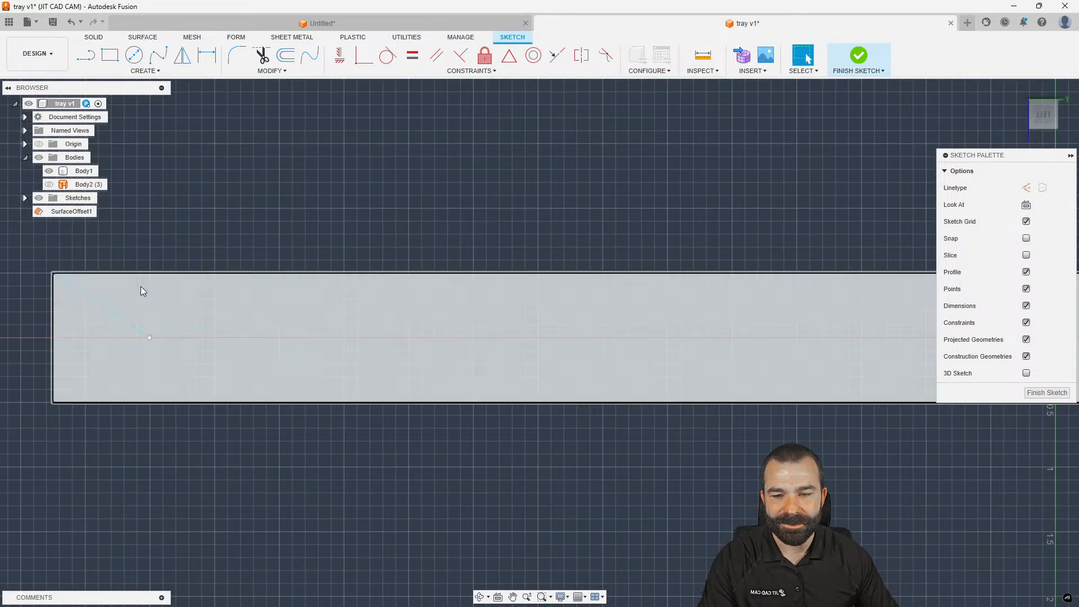
key("d")
left_click(120, 318)
left_click(140, 274)
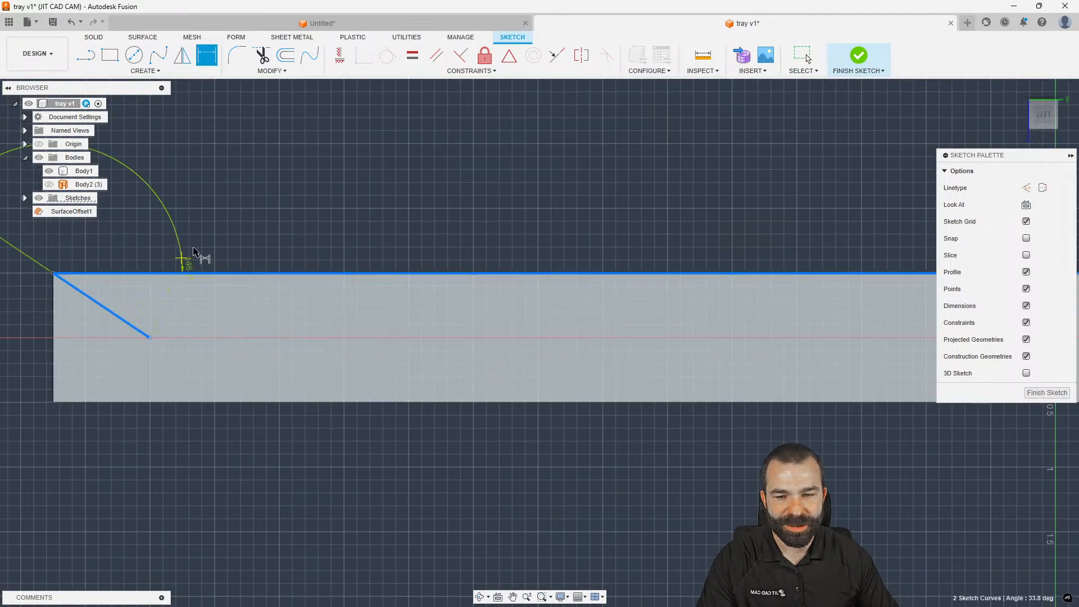
left_click(186, 313)
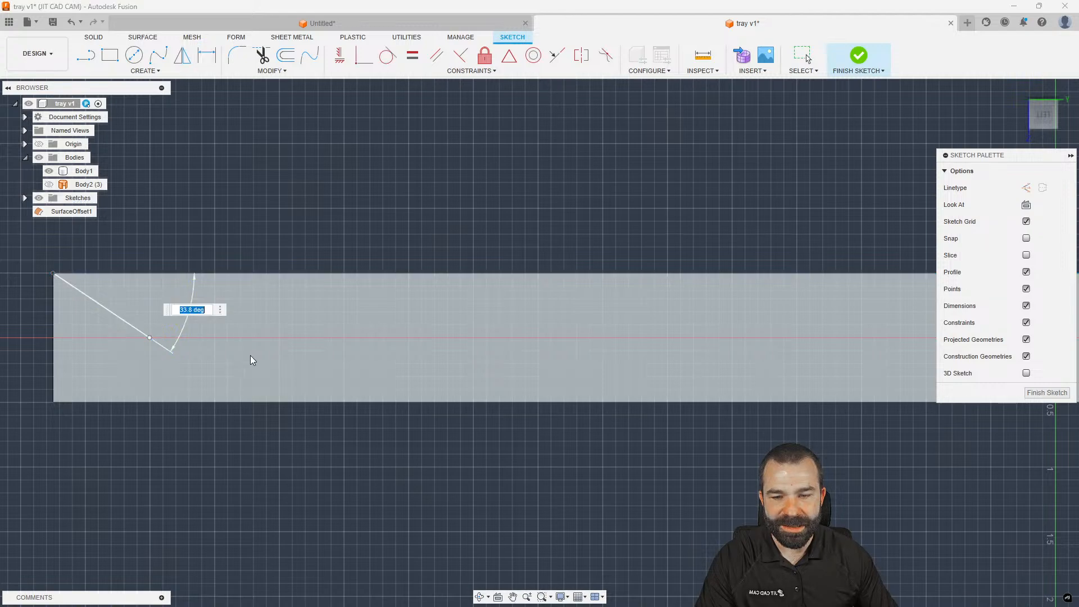
key("Return")
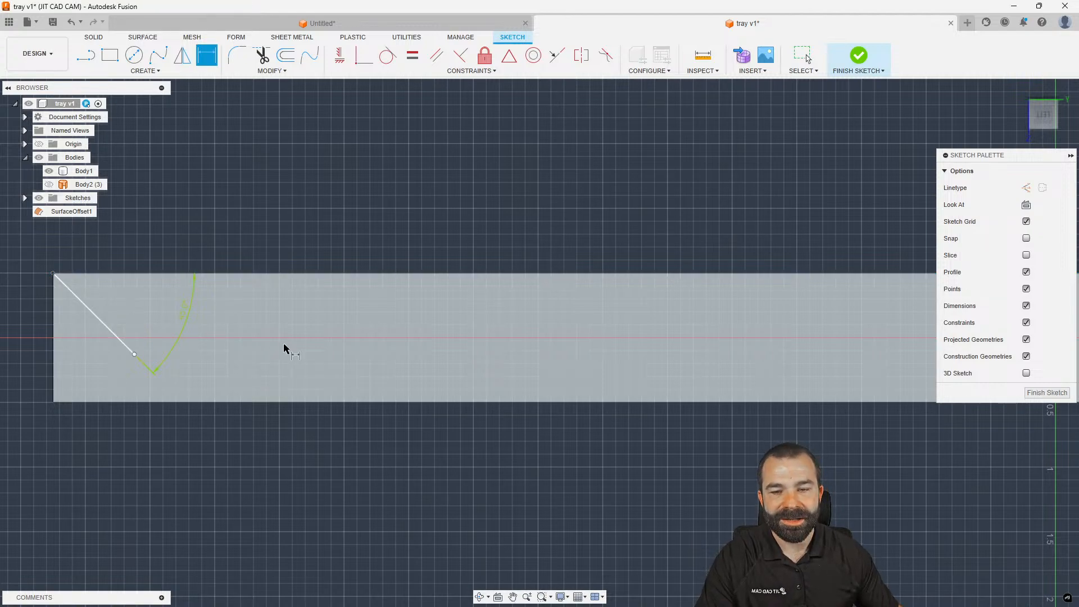
left_click(1053, 391)
Switch back to the Manufacture workspace
key("s")
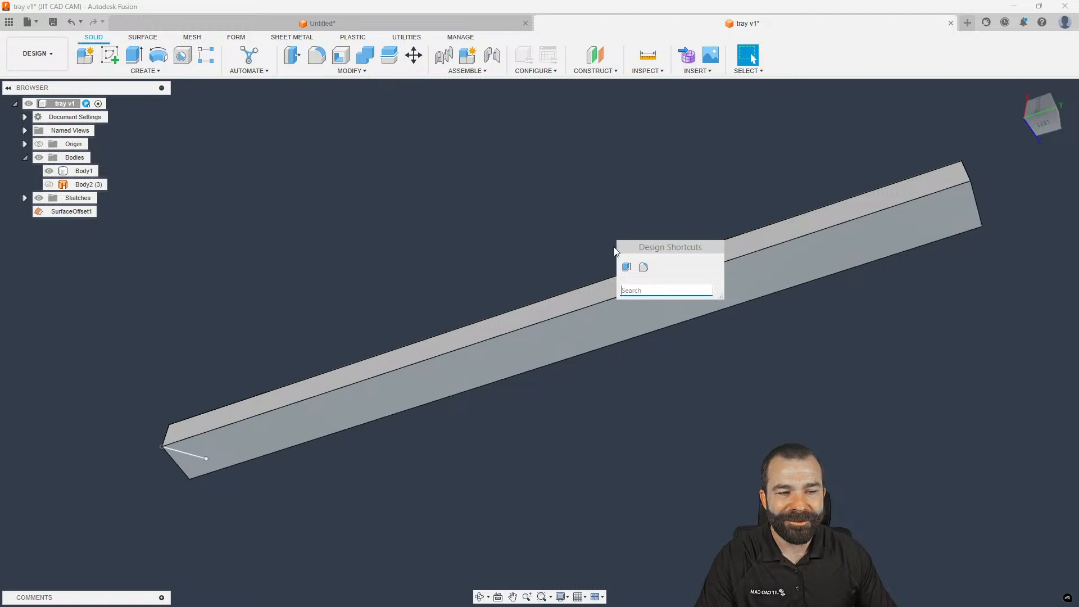
left_click_drag(659, 251, 349, 200)
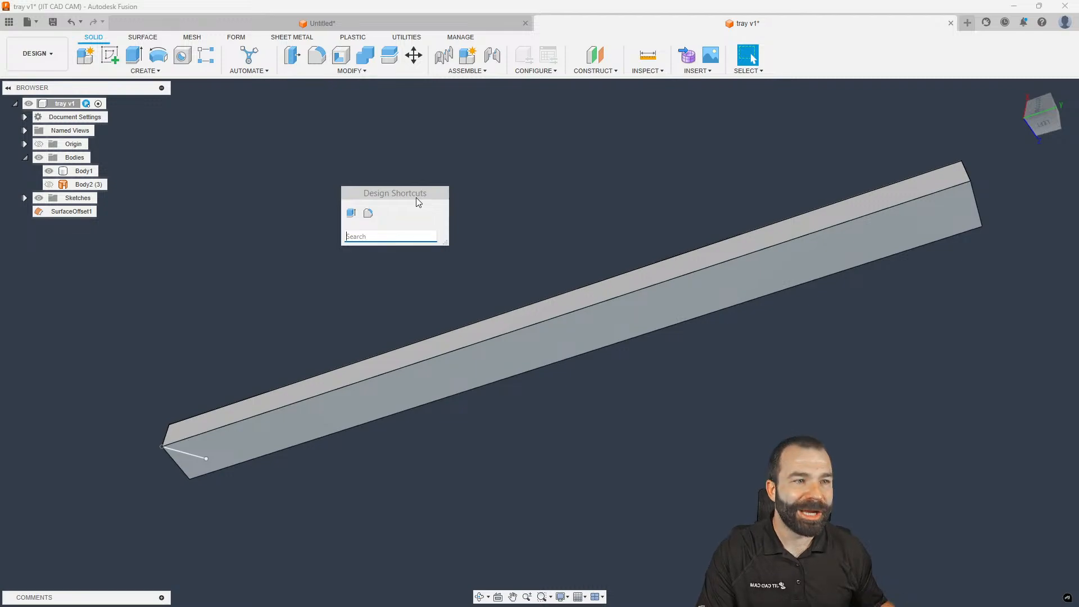
left_click(37, 53)
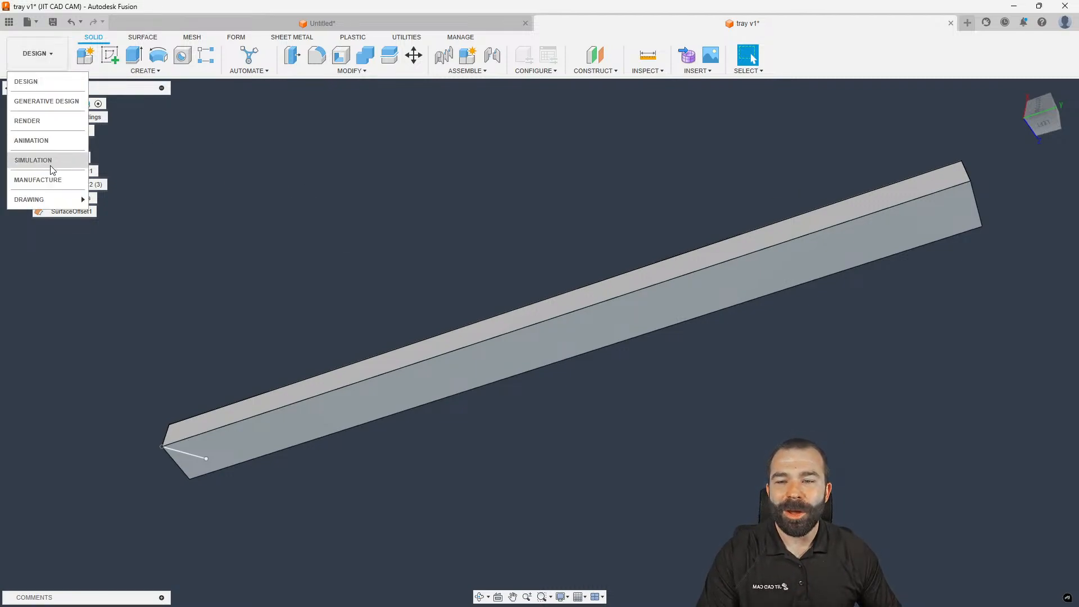
left_click(49, 180)
key("s")
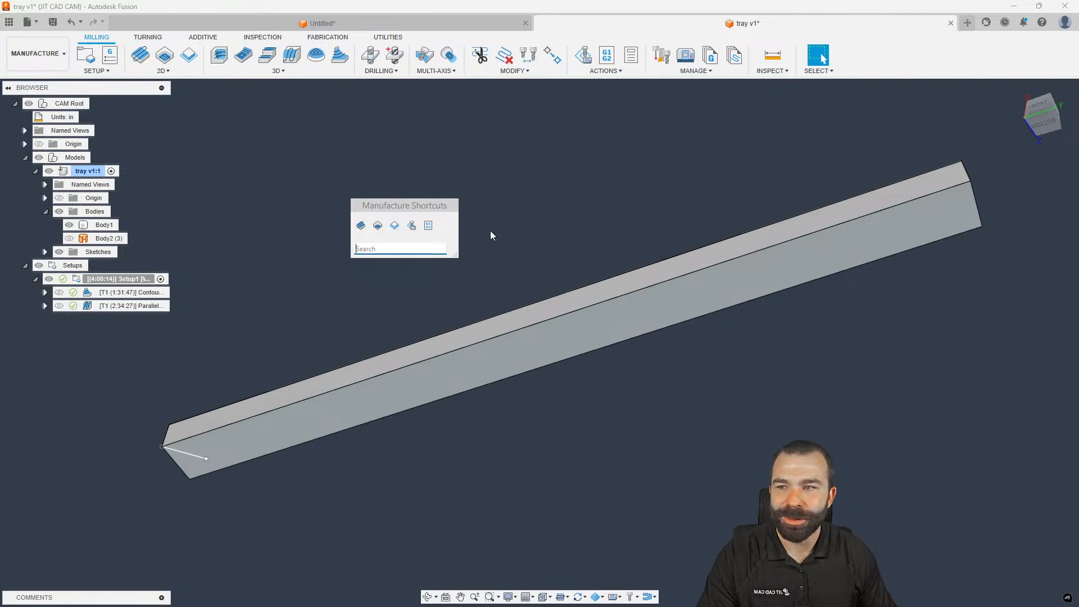
Replace Parallel1's Z pass direction reference with the sketched 45° line and regenerate
double_click(132, 305)
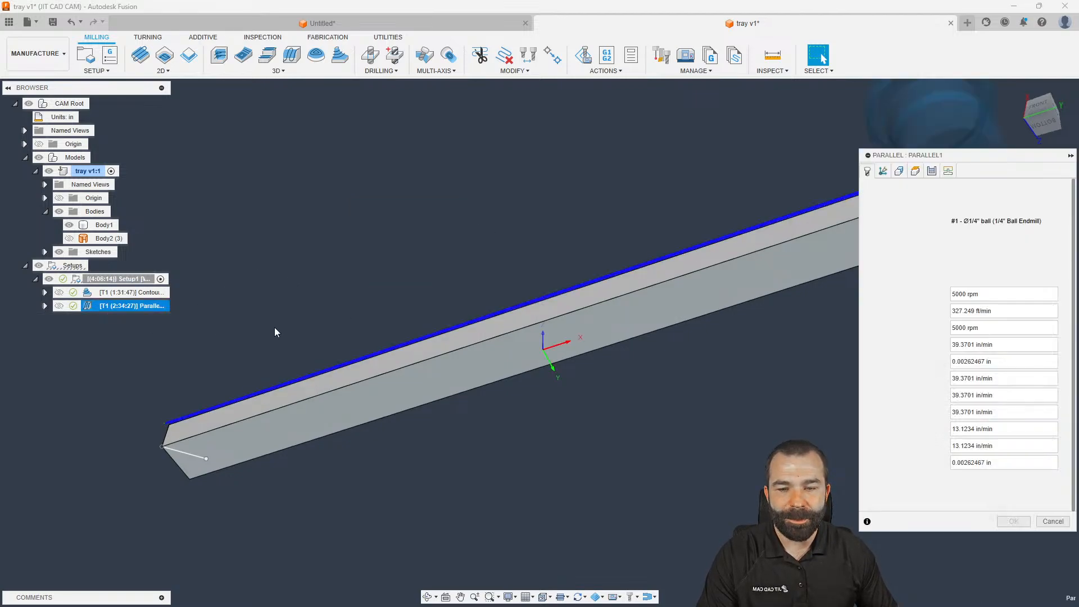
left_click(931, 171)
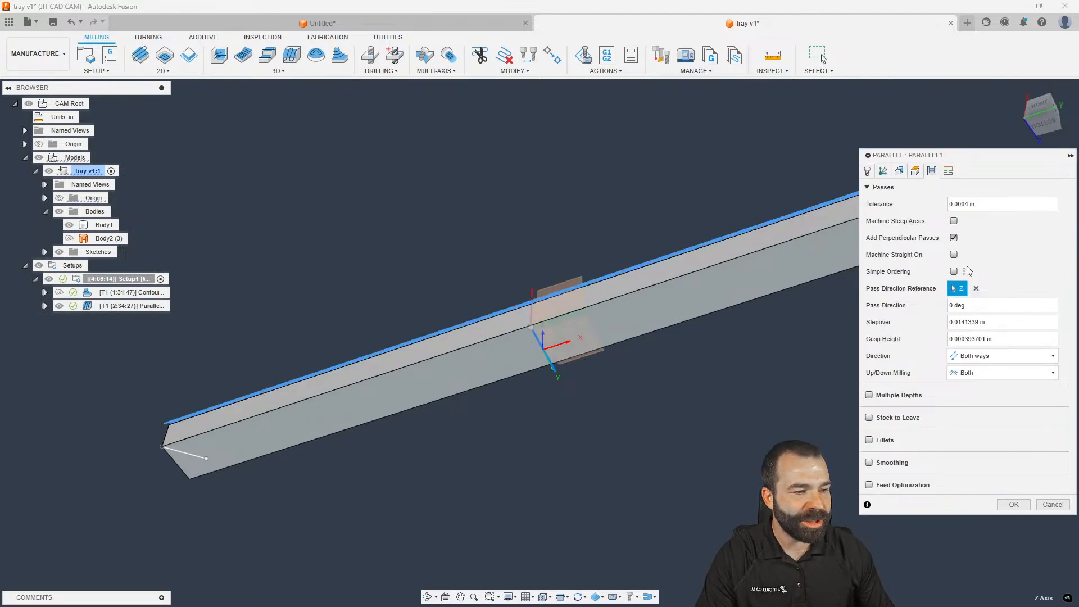
left_click(976, 289)
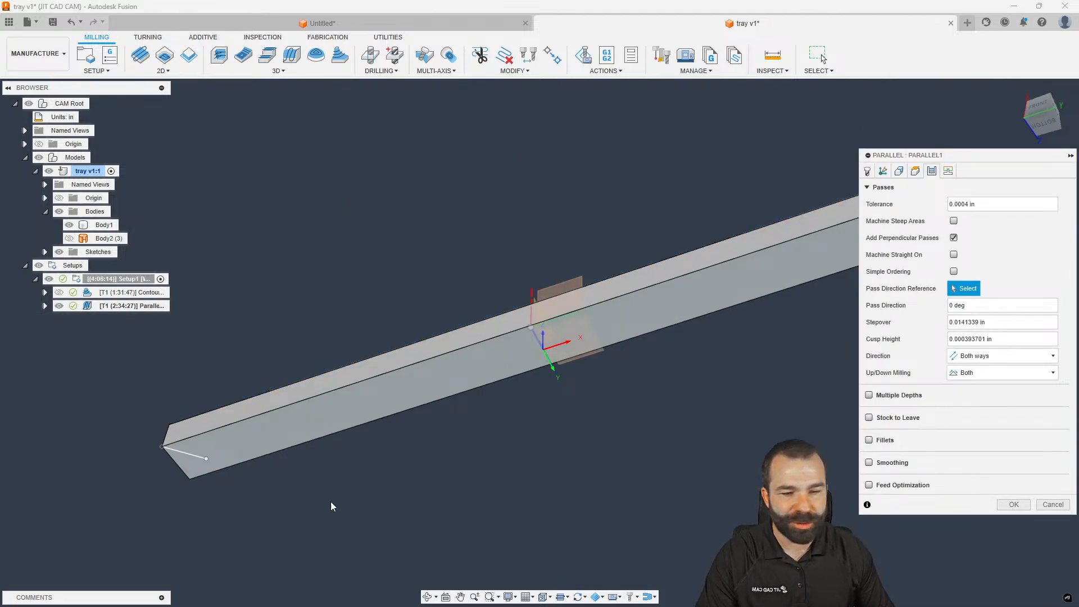
left_click(183, 458)
left_click(1014, 504)
Orbit and zoom over the regenerated Parallel toolpath, now 2:43:27 with Setup1 at 4:15:14
middle_click_drag(838, 240, 833, 400, "shift")
scroll(835, 401, "up", 8)
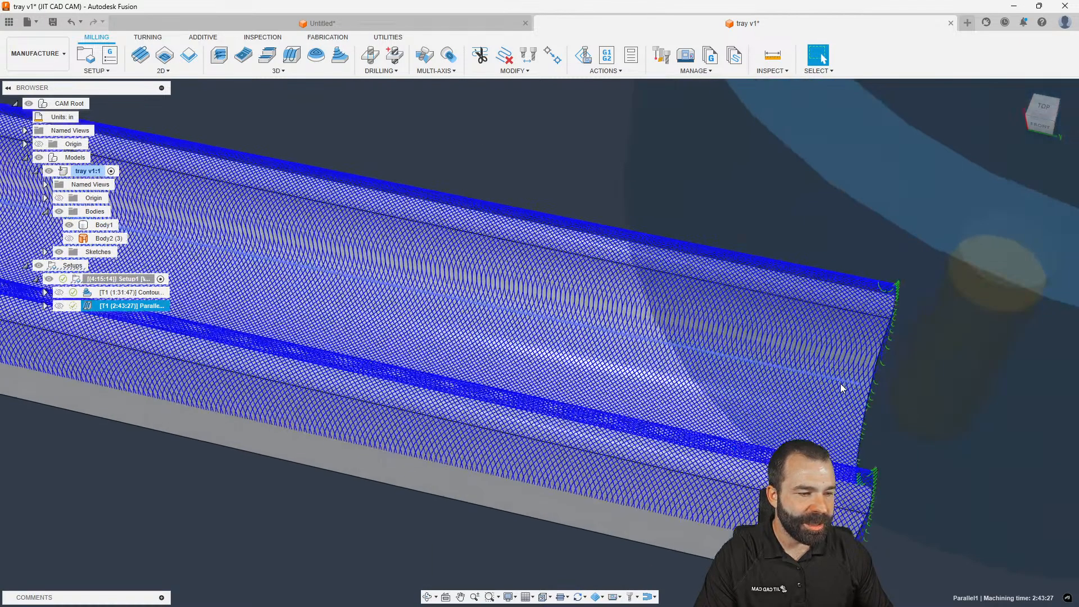
scroll(840, 383, "up", 2)
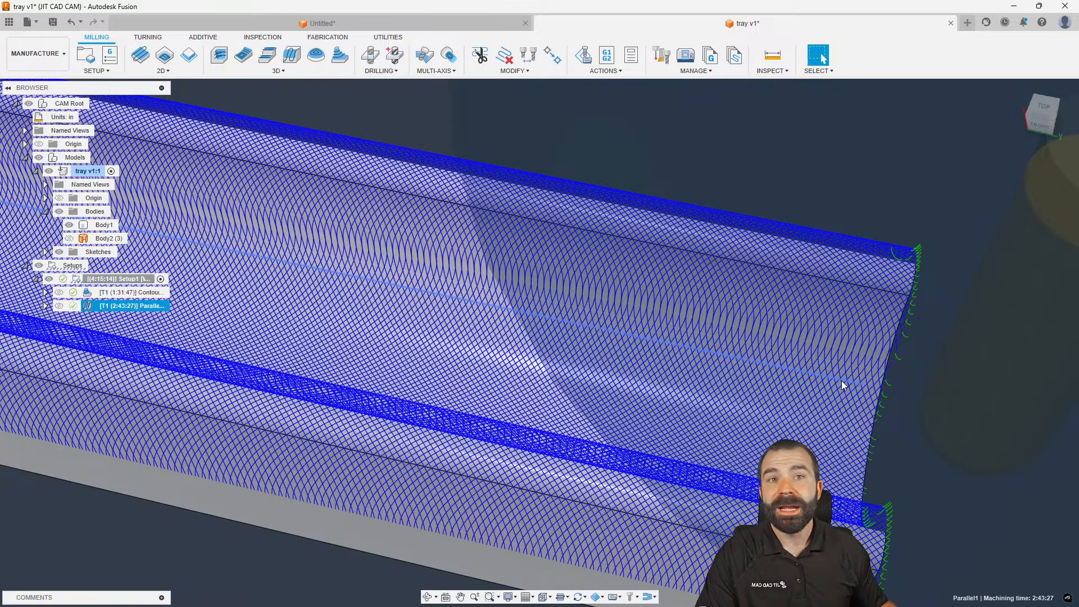
scroll(841, 383, "up", 2)
scroll(368, 254, "up", 3)
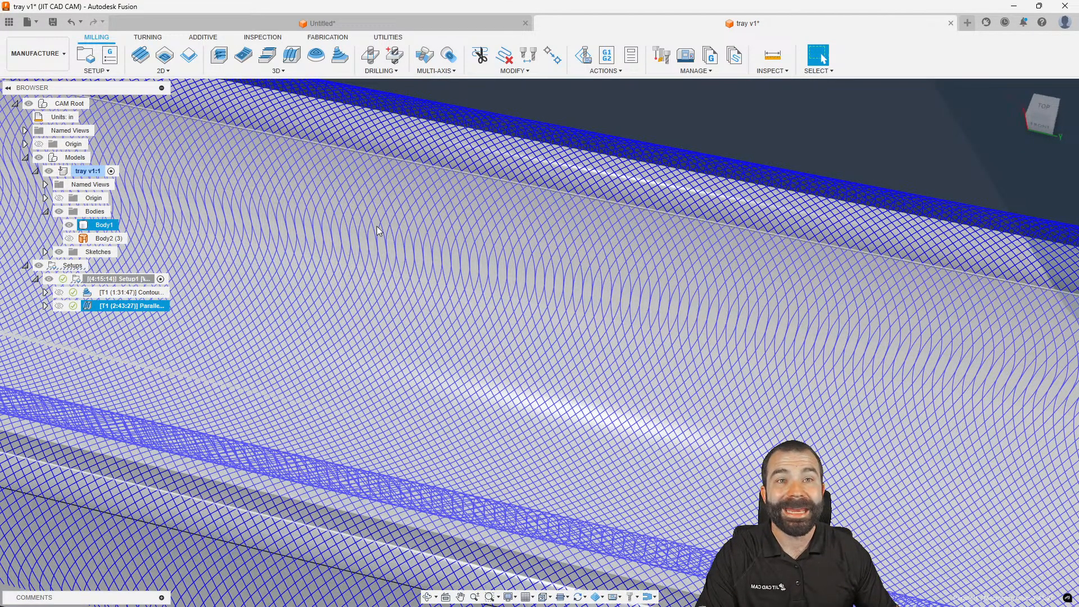
scroll(379, 227, "down", 5)
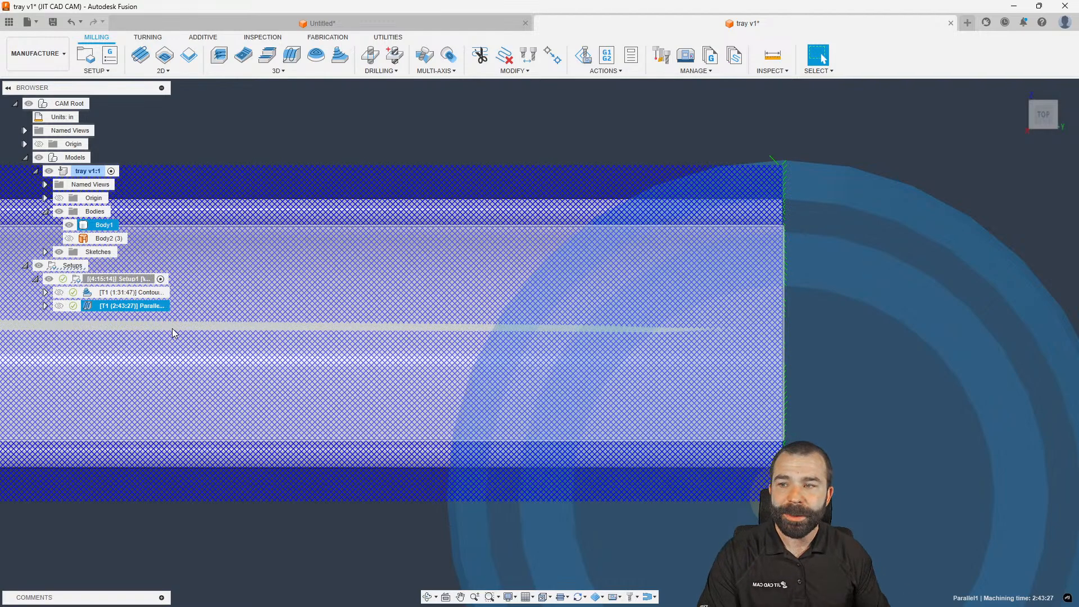
scroll(337, 166, "down", 4)
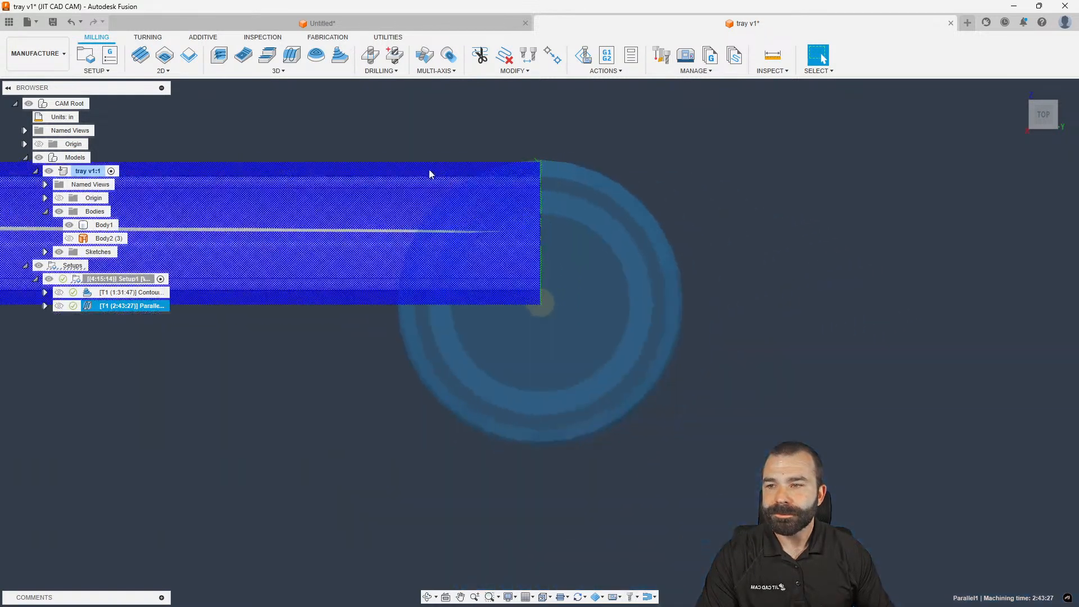
scroll(541, 308, "down", 3)
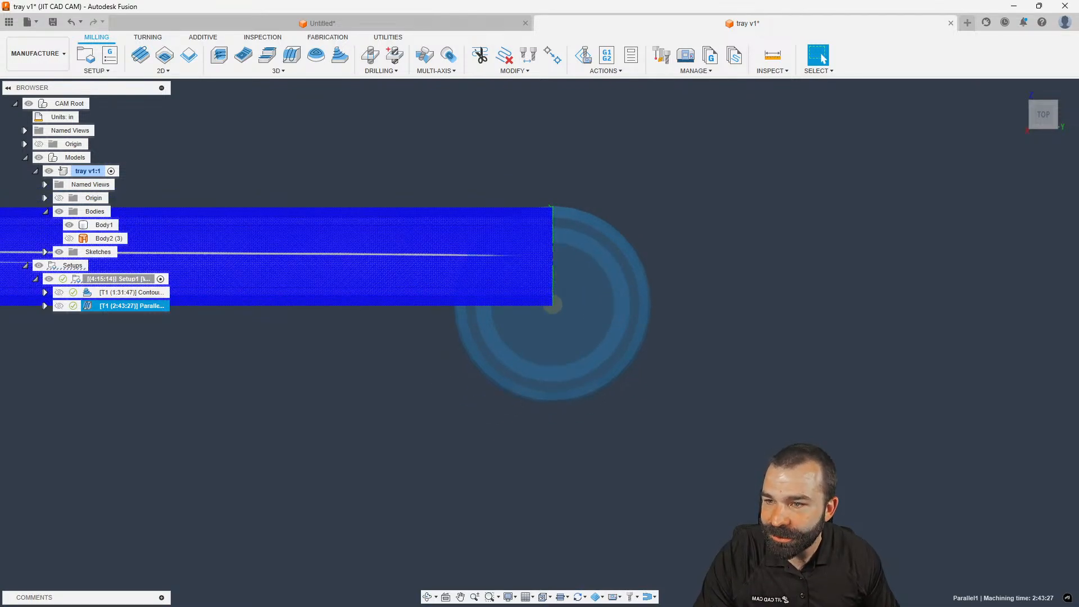
scroll(565, 346, "down", 3)
scroll(563, 326, "down", 3)
scroll(565, 345, "down", 4)
scroll(238, 331, "up", 4)
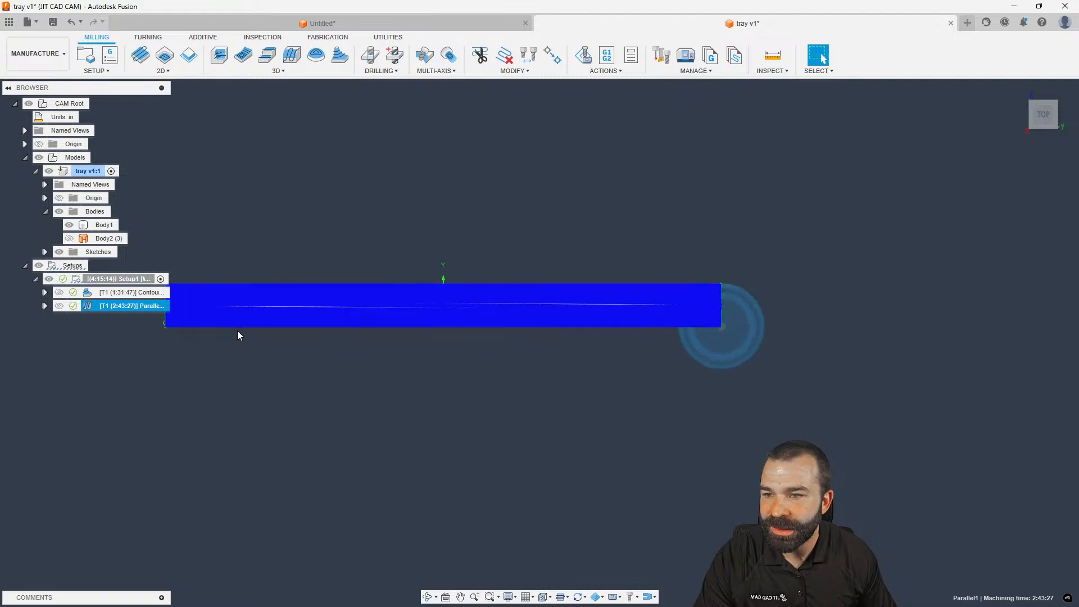
scroll(237, 336, "up", 1)
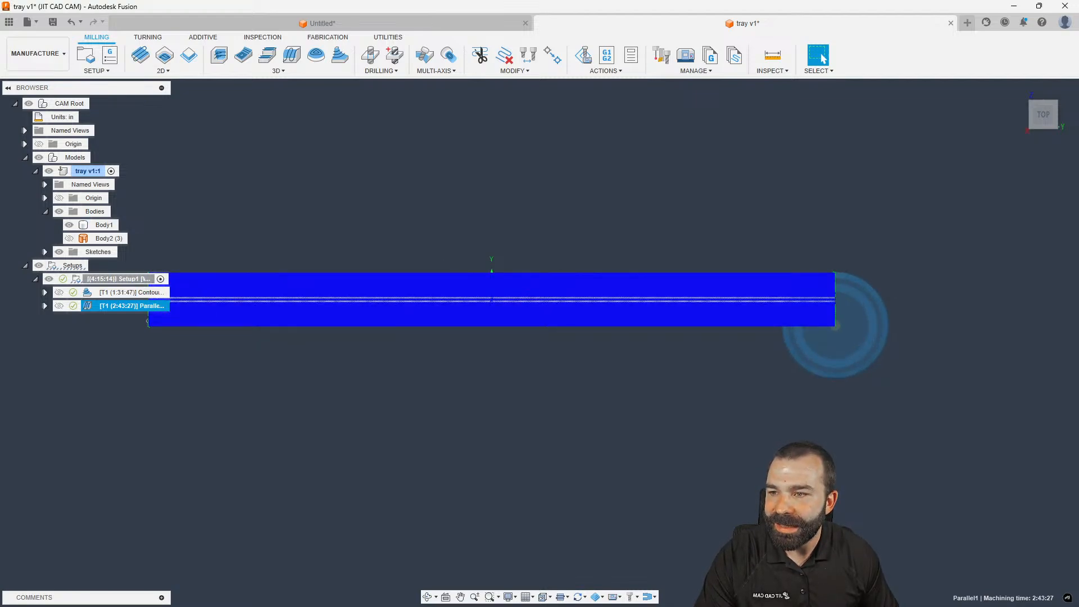
Try Tool outside boundary containment on Parallel1 with Contact Point Boundary off, and regenerate
middle_click_drag(248, 304, 312, 223, "shift")
left_click(312, 223)
left_click(90, 293)
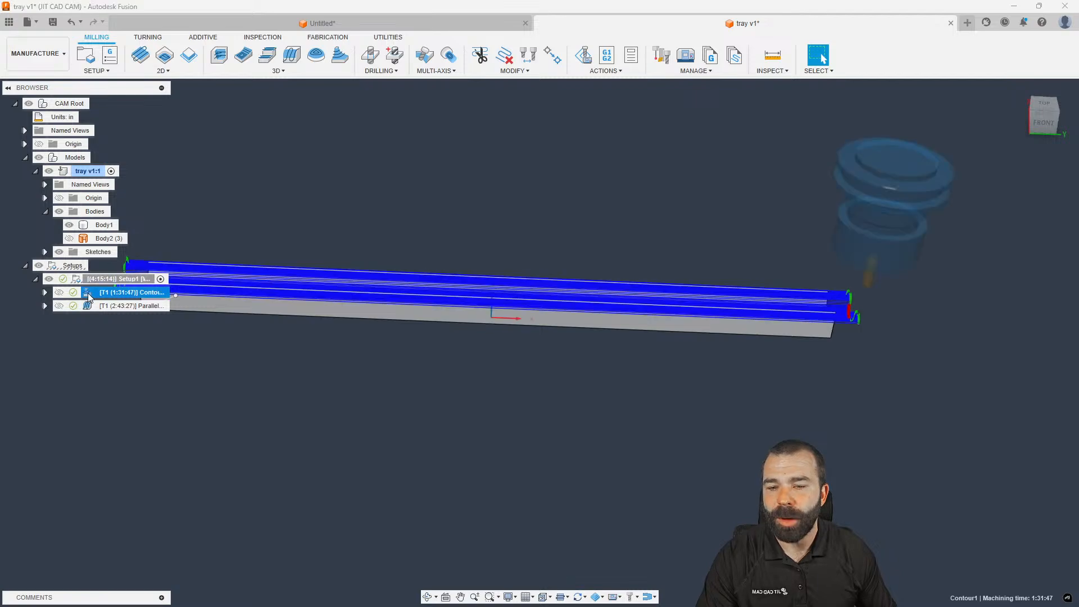
double_click(89, 304)
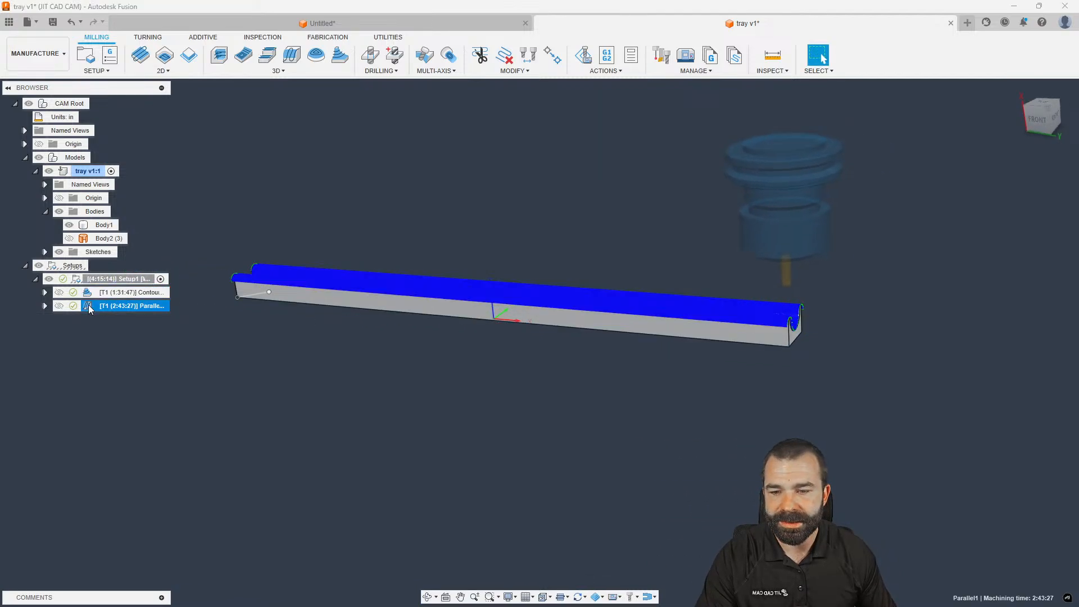
scroll(800, 304, "up", 3)
left_click(898, 171)
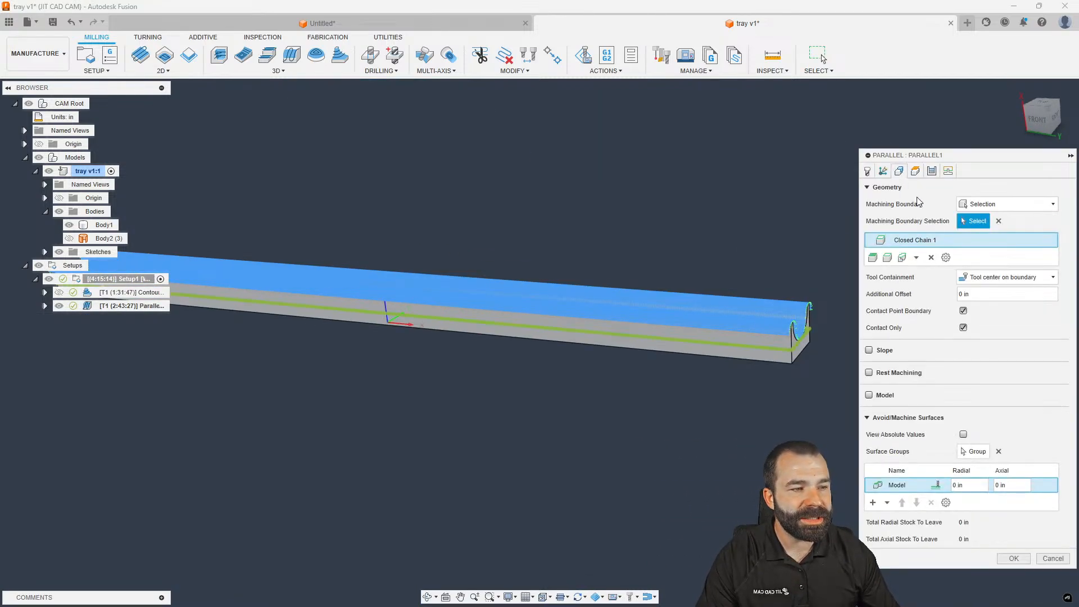
left_click(998, 279)
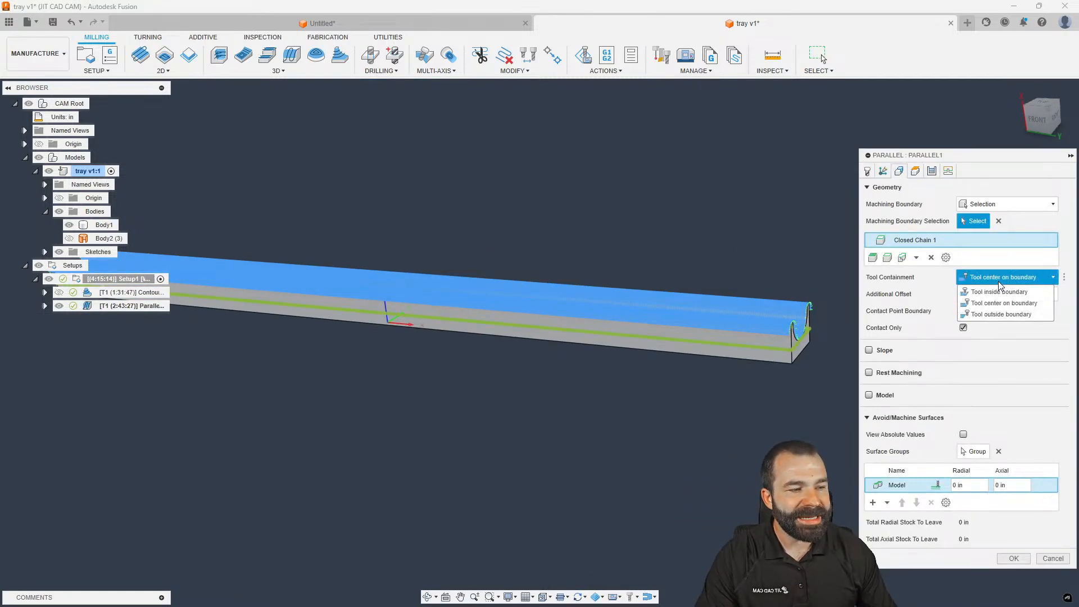
left_click(1003, 315)
left_click(963, 310)
left_click(963, 312)
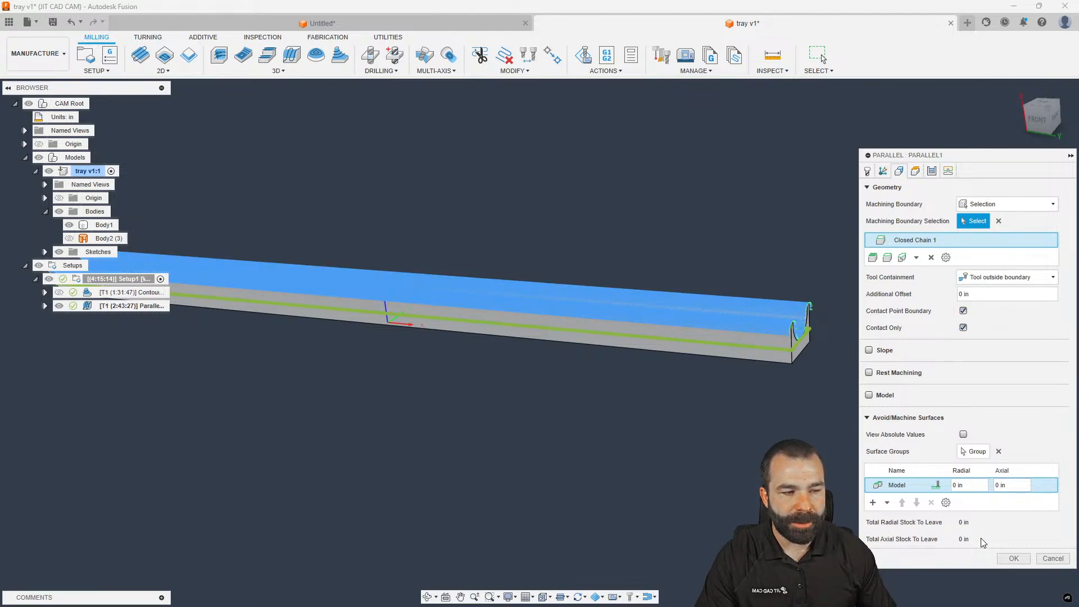
left_click(963, 312)
left_click(1013, 558)
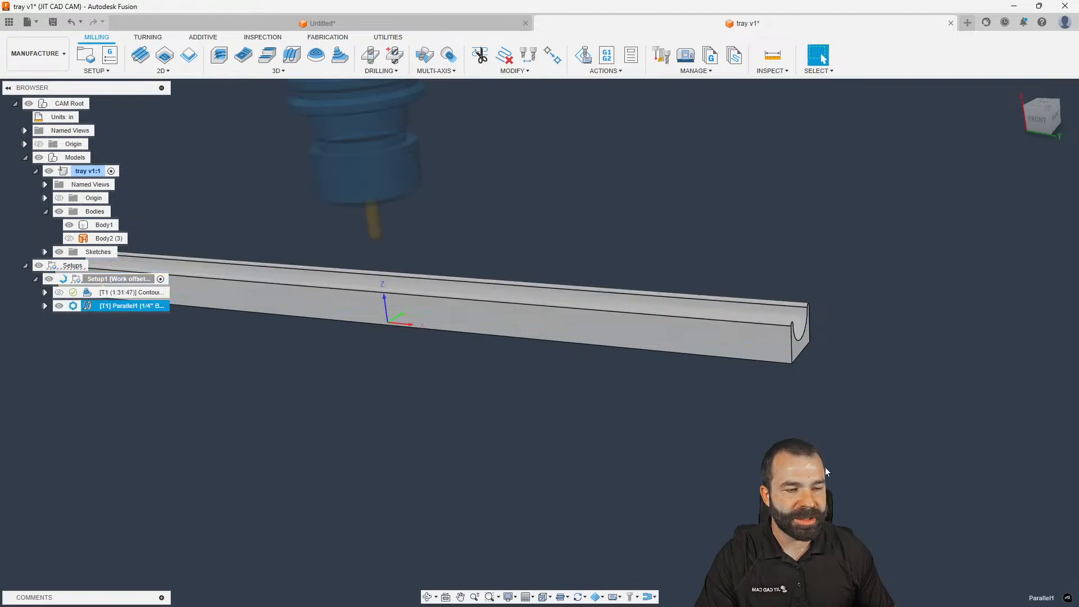
scroll(784, 297, "up", 5)
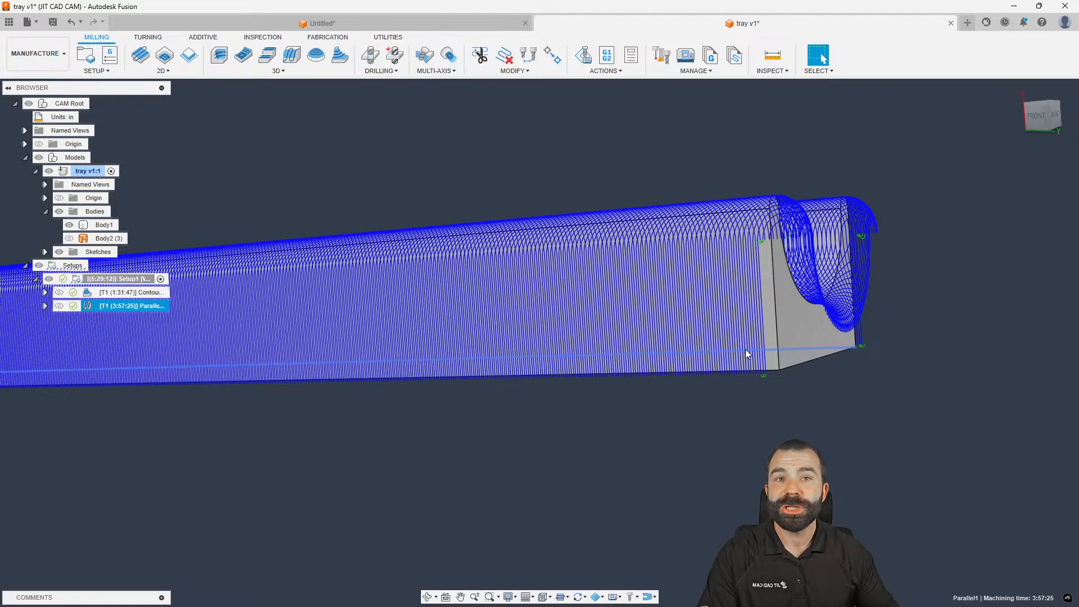
Turn Contact Point Boundary back on for Parallel1 and recalculate the toolpath
double_click(89, 307)
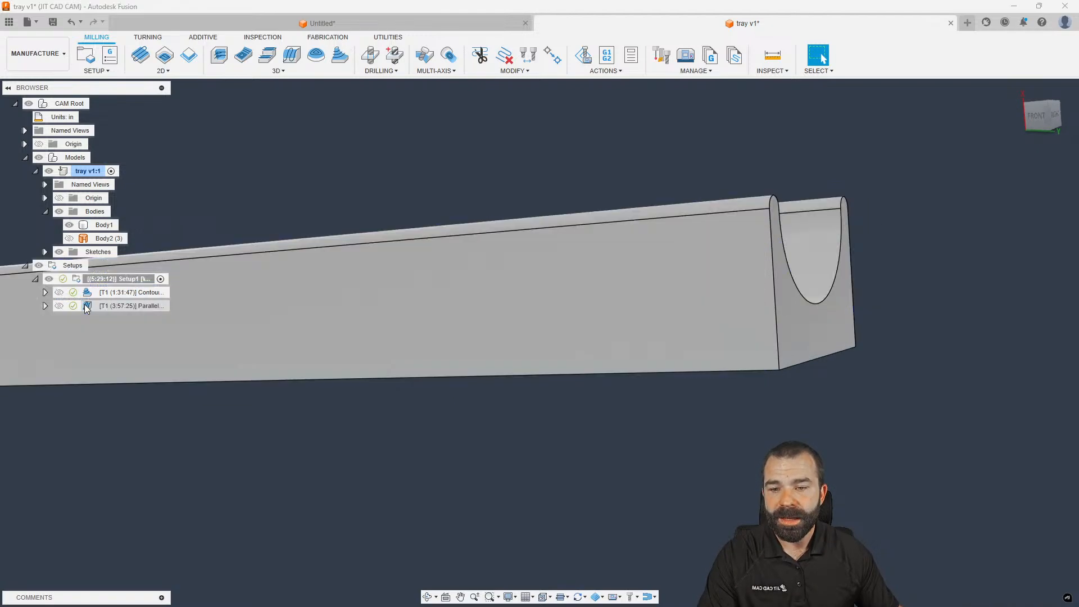
left_click(899, 172)
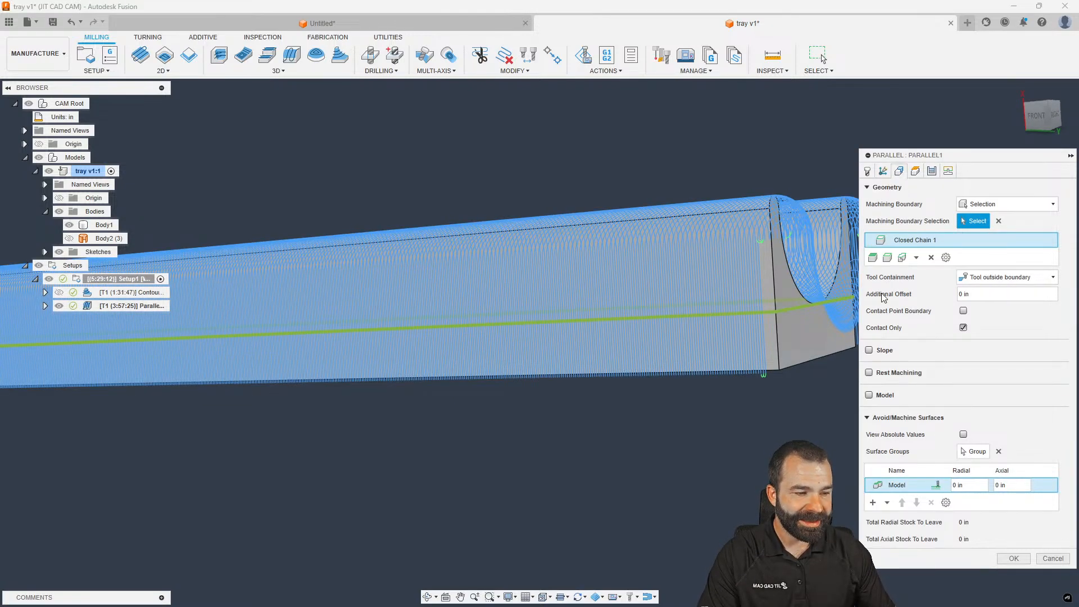
left_click(963, 311)
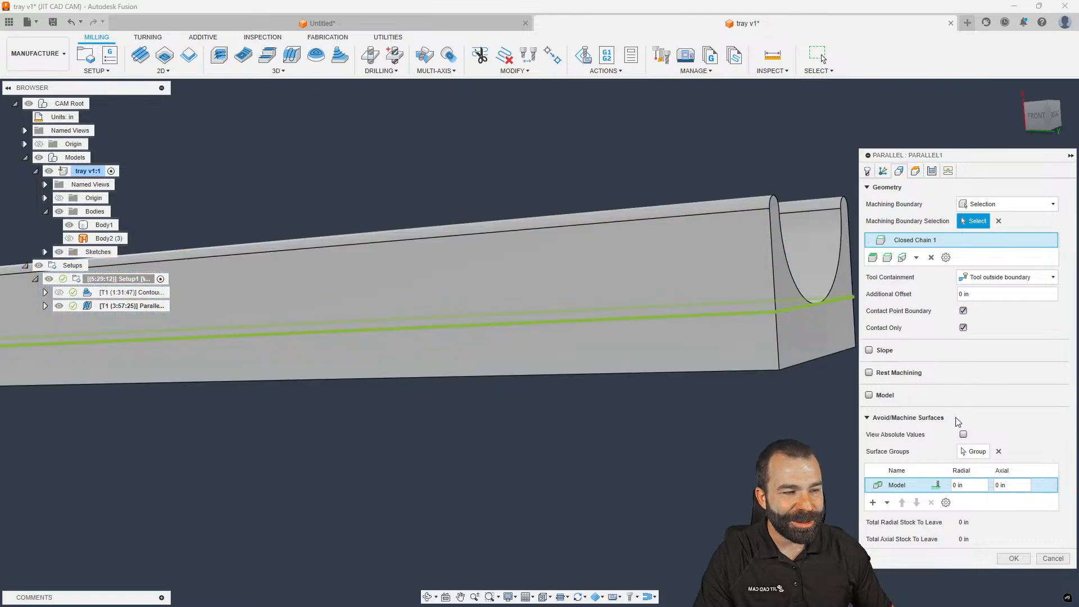
left_click(1014, 558)
scroll(661, 382, "down", 4)
middle_click_drag(661, 383, 721, 368, "shift")
scroll(721, 366, "up", 4)
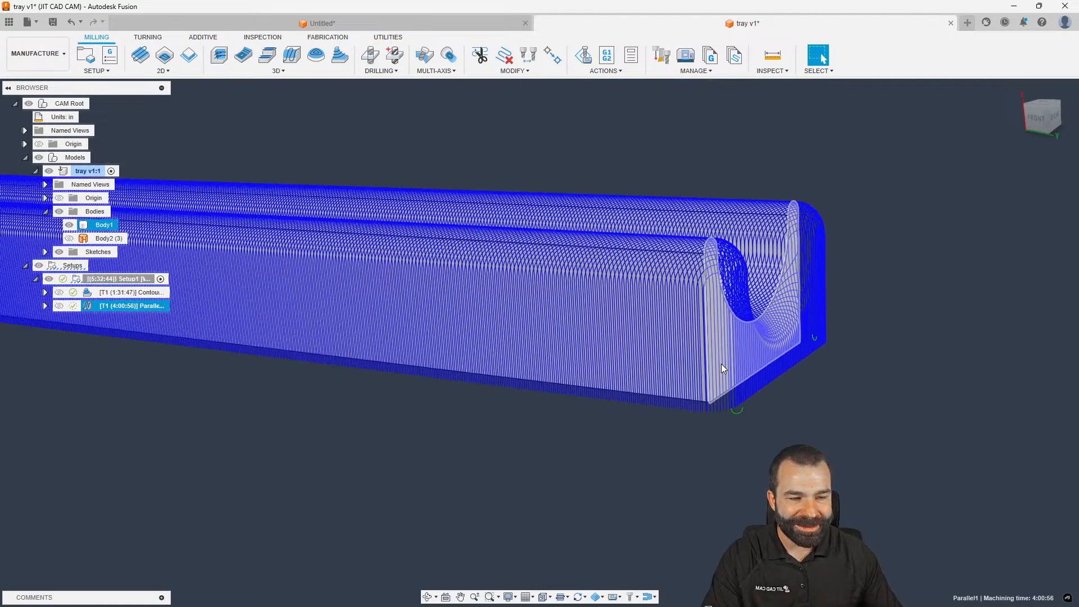
scroll(722, 367, "up", 2)
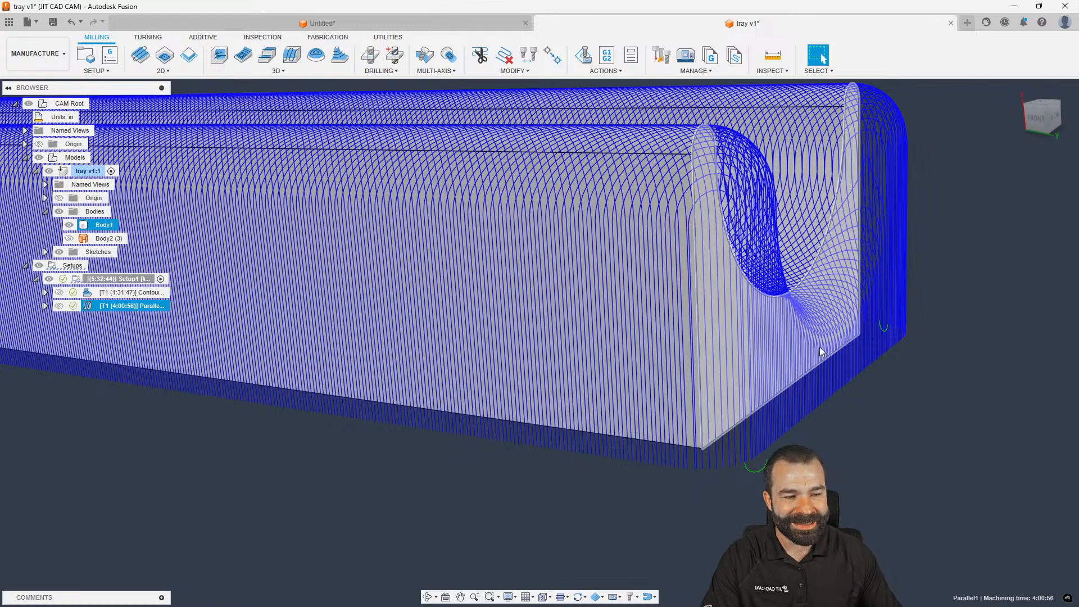
scroll(801, 414, "down", 1)
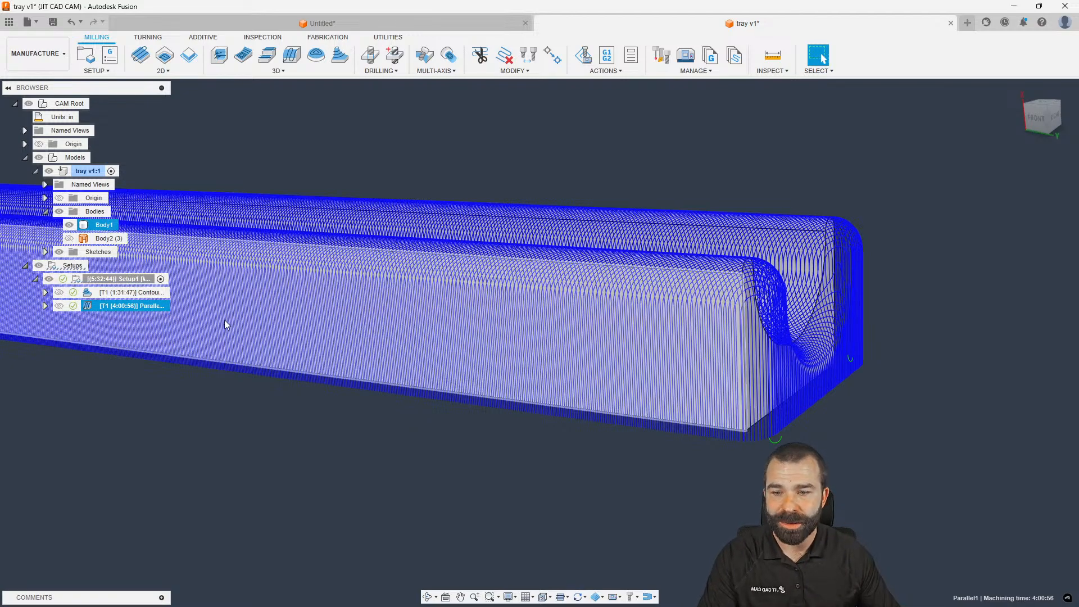
Set Parallel1's containment back to Tool center on boundary and regenerate
double_click(92, 307)
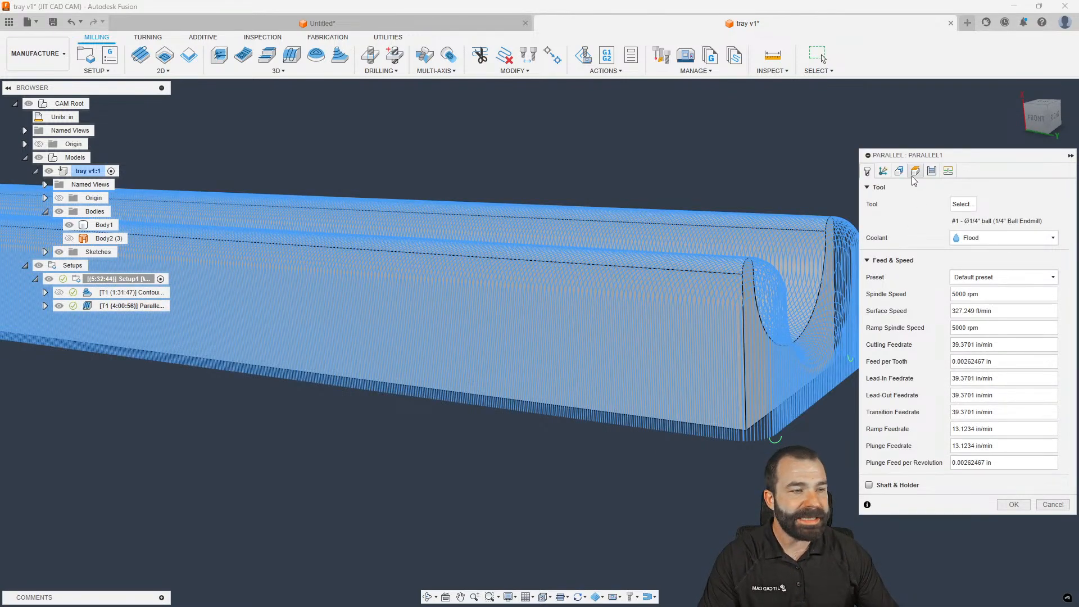
left_click(900, 172)
left_click(1006, 277)
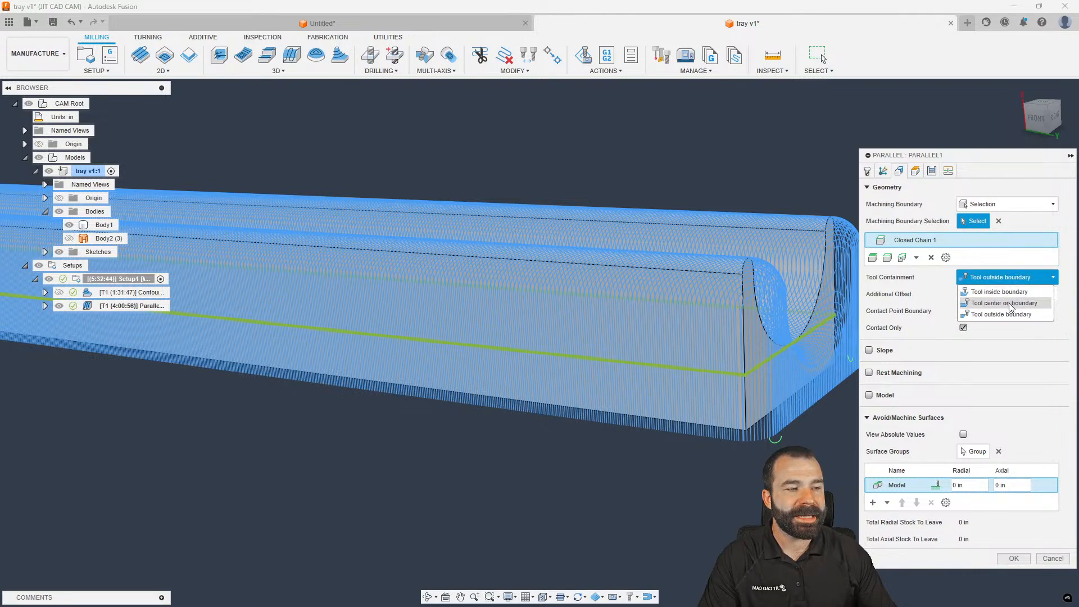
left_click(994, 289)
left_click(1013, 559)
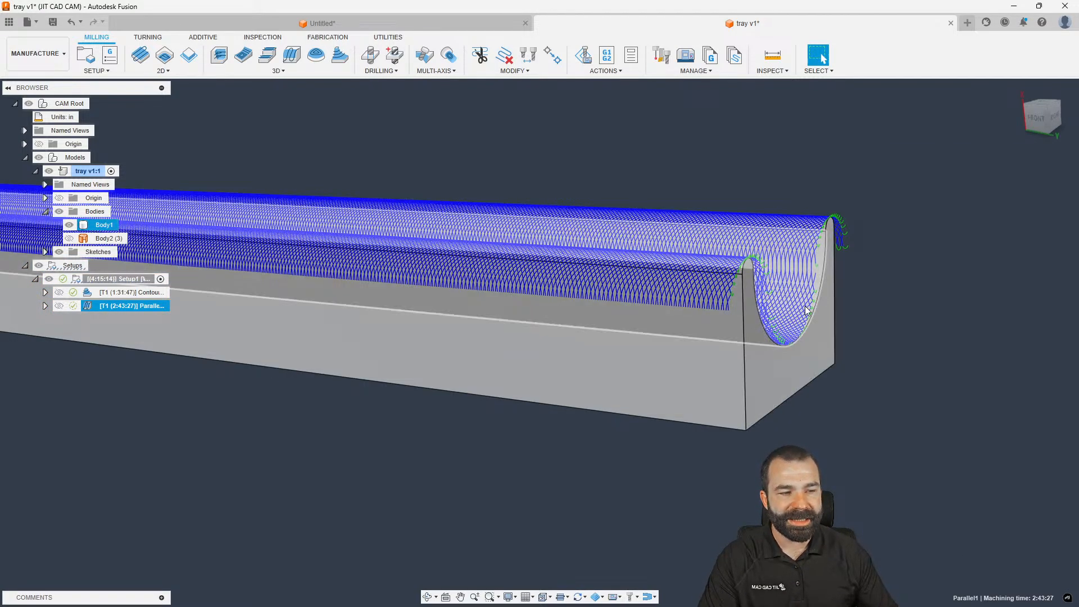
Start a new 3D Scallop finishing operation on the tray body
left_click(816, 350)
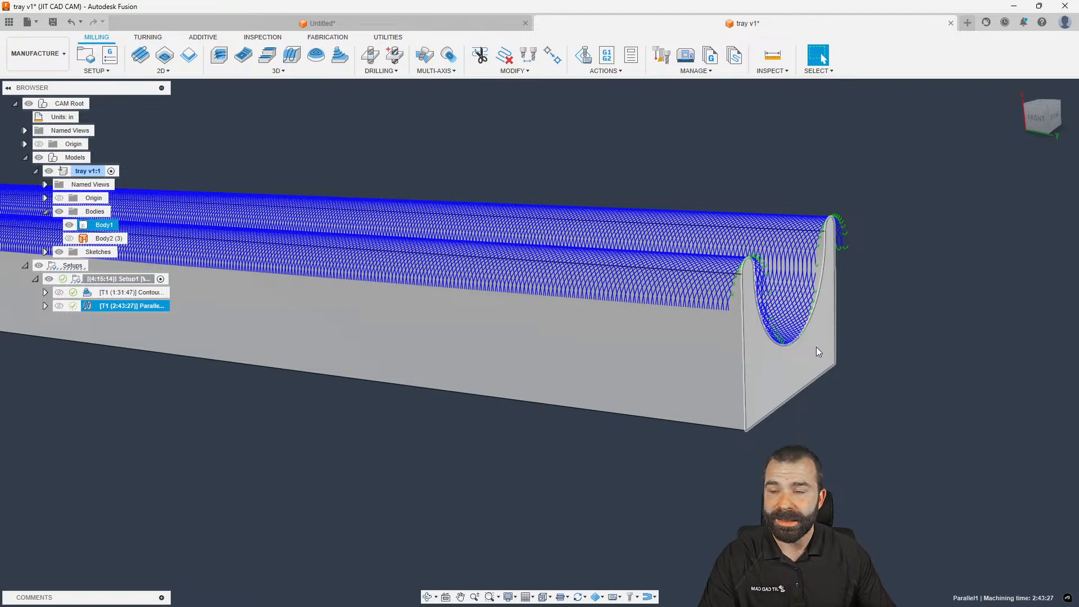
scroll(818, 349, "up", 3)
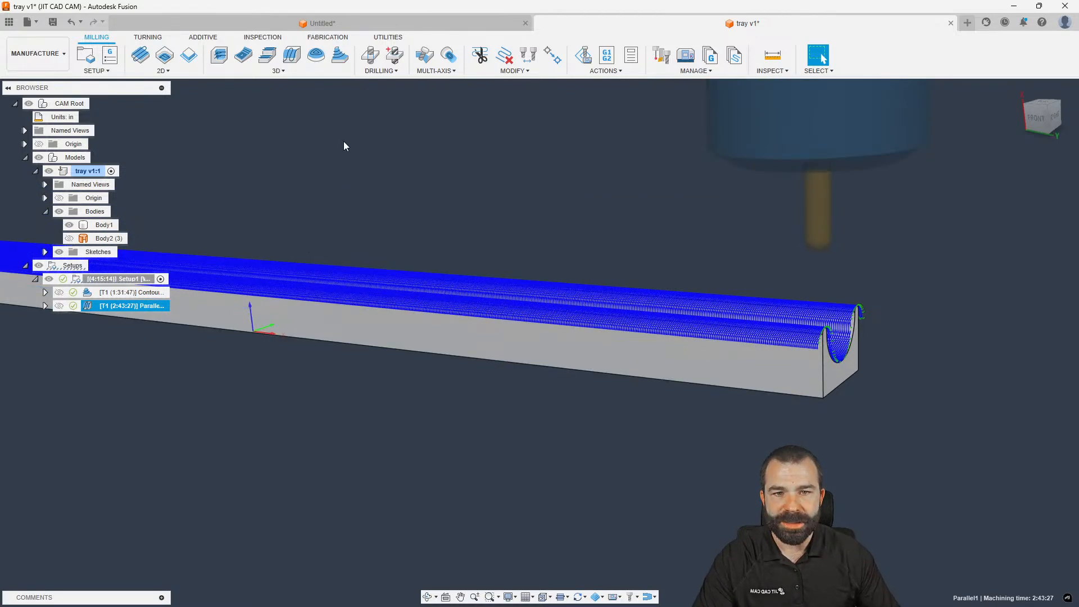
left_click(316, 54)
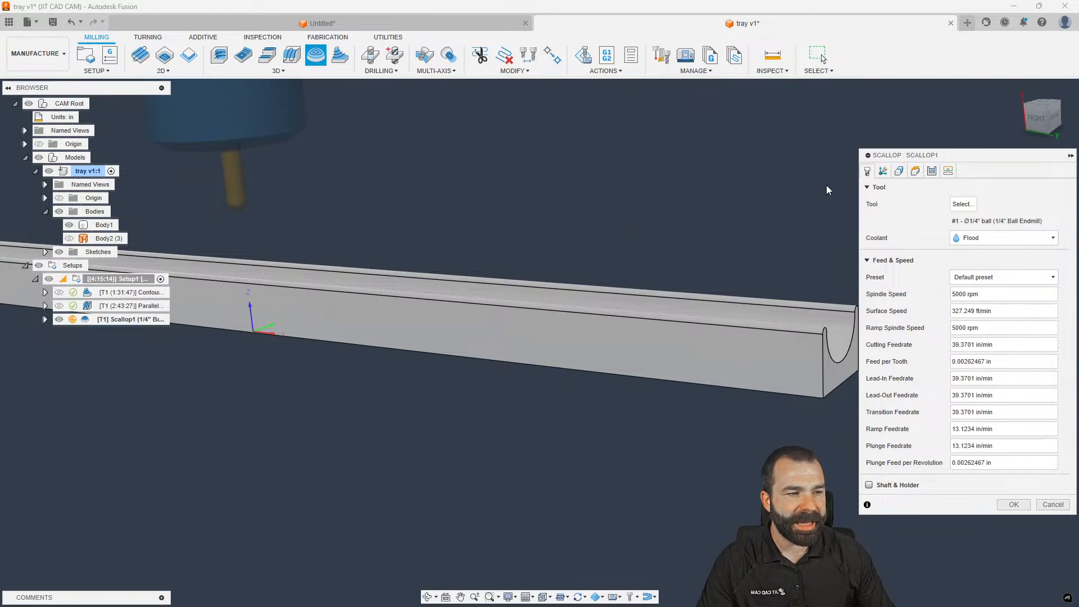
Add a new surface group to Scallop1 with the Avoid surface action
left_click(899, 171)
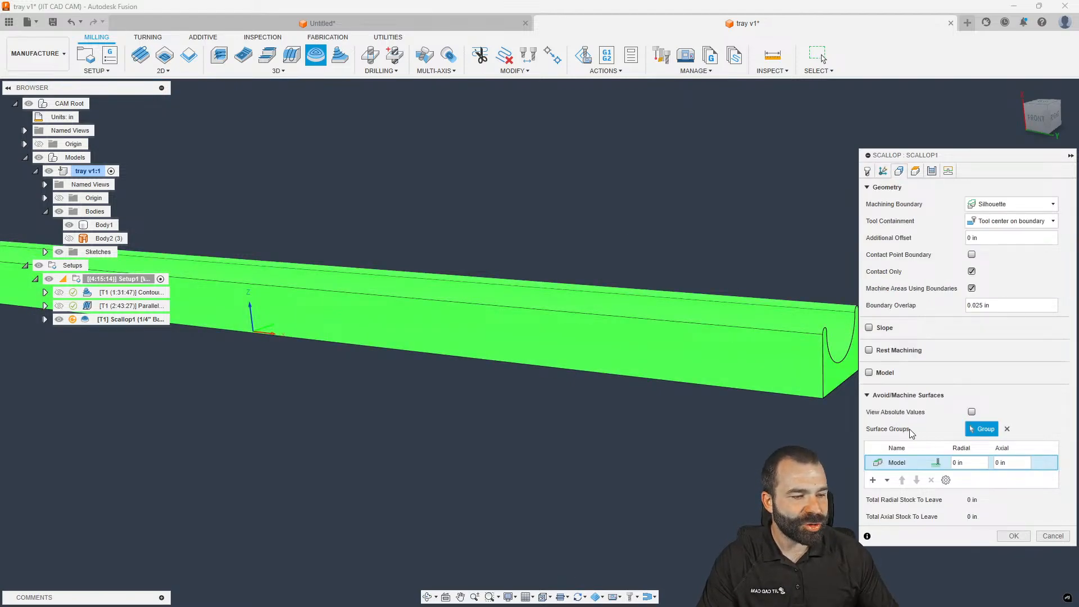
scroll(701, 428, "up", 1)
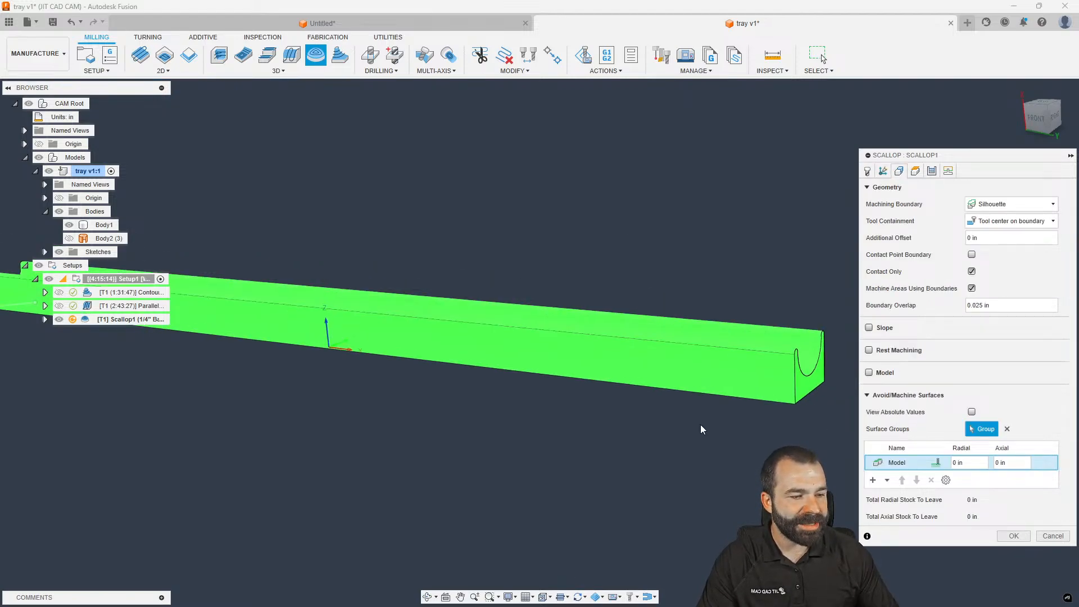
left_click(873, 480)
left_click(802, 187)
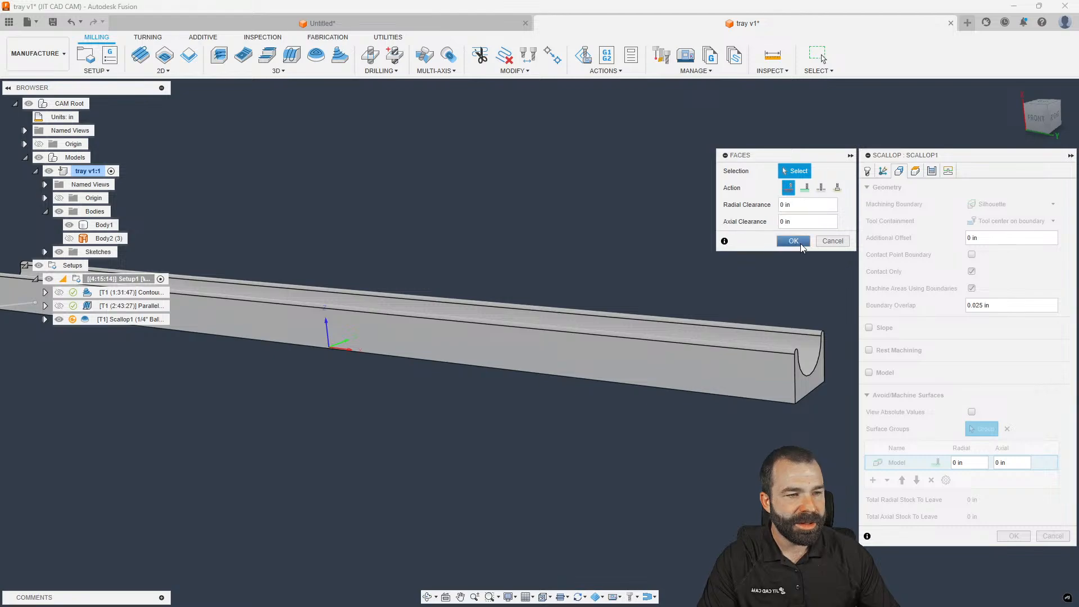
left_click(766, 384)
Select the tray's outer long side faces and end faces for the avoid group
middle_click_drag(813, 394, 784, 386, "shift")
left_click(831, 171)
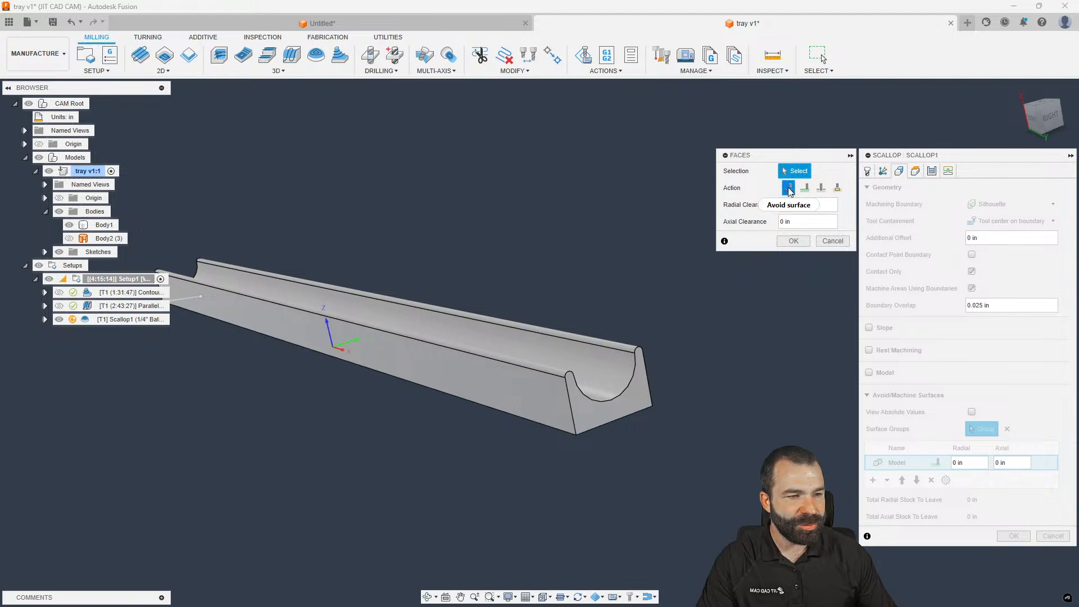
left_click(561, 404)
left_click(594, 423)
middle_click_drag(594, 427, 347, 355, "shift")
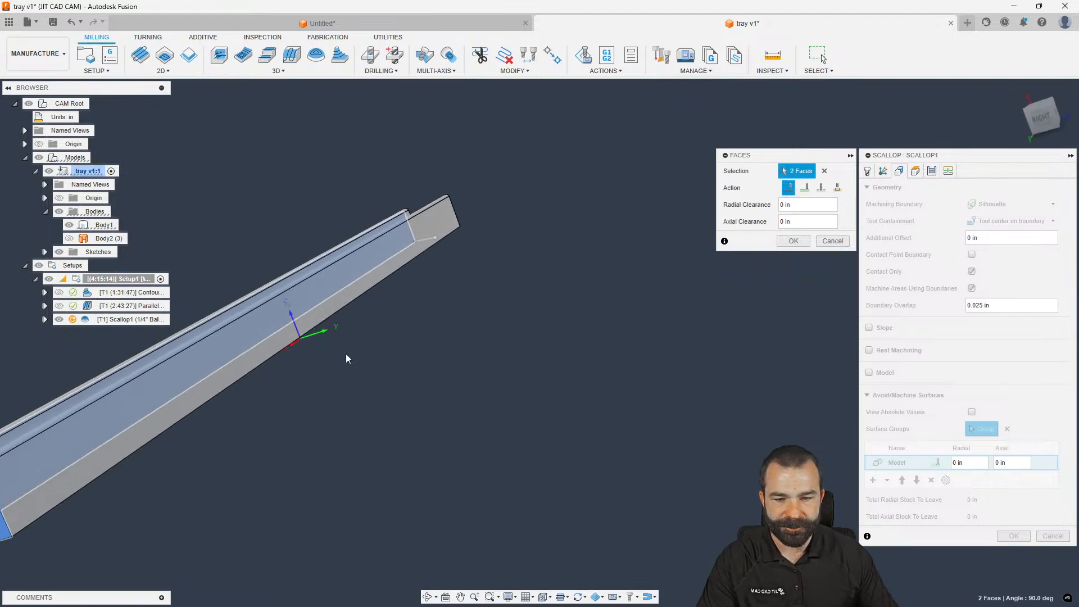
left_click(453, 220)
middle_click_drag(453, 220, 475, 449, "shift")
scroll(477, 479, "down", 5)
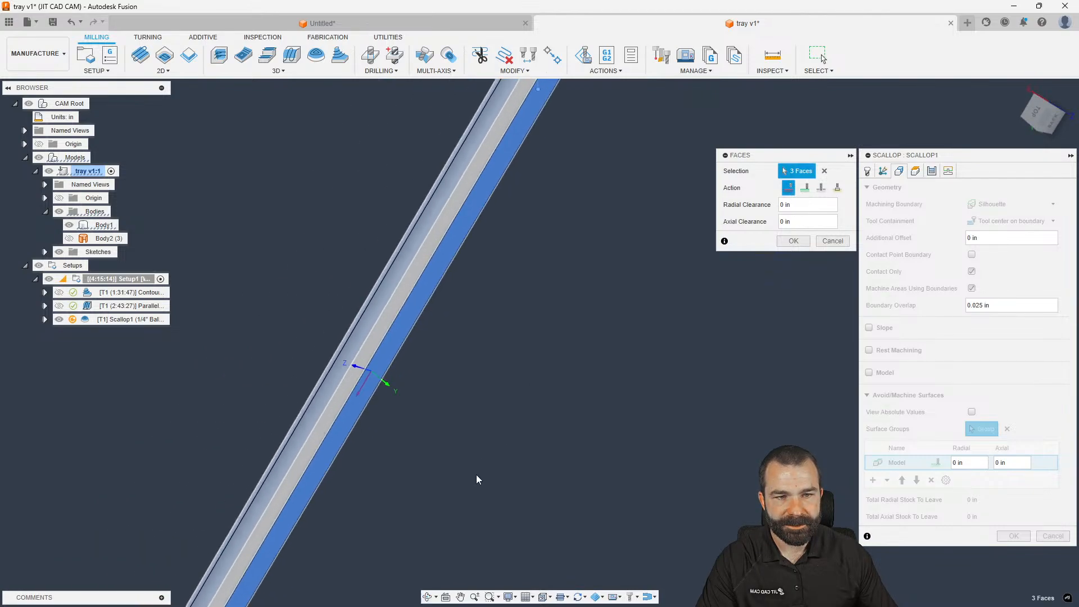
mouse_move(526, 304)
middle_mouse_down("shift")
mouse_move(518, 328)
mouse_move(513, 286)
middle_mouse_up("shift")
scroll(510, 233, "up", 3)
left_click(506, 250)
middle_click_drag(505, 250, 641, 247, "shift")
Confirm the avoid surface group and generate the Scallop toolpath
left_click(789, 244)
scroll(581, 276, "down", 3)
scroll(642, 247, "down", 3)
scroll(496, 462, "up", 2)
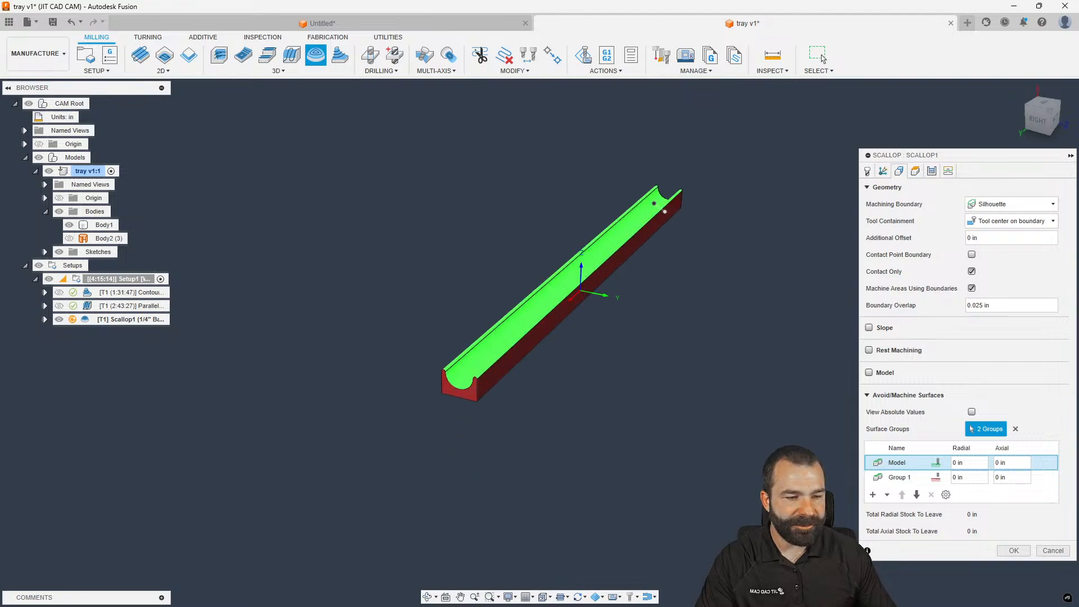
left_click(1013, 550)
scroll(517, 324, "up", 2)
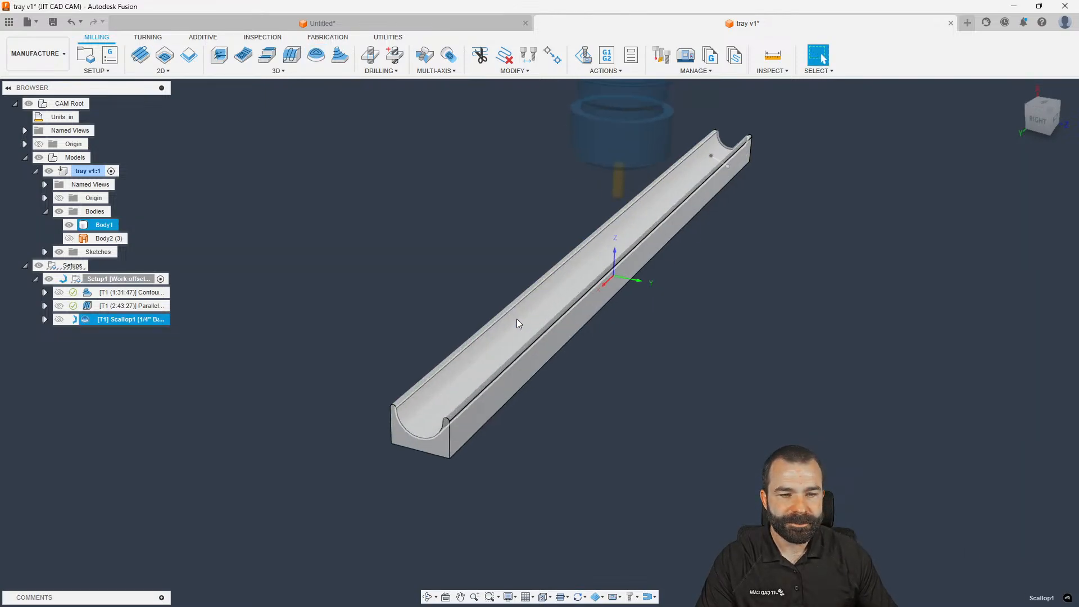
Switch to the ViewCube RIGHT view, zoom in, and reopen Scallop1's Geometry settings
scroll(517, 323, "up", 2)
middle_click_drag(513, 313, 385, 439, "shift")
scroll(382, 440, "up", 5)
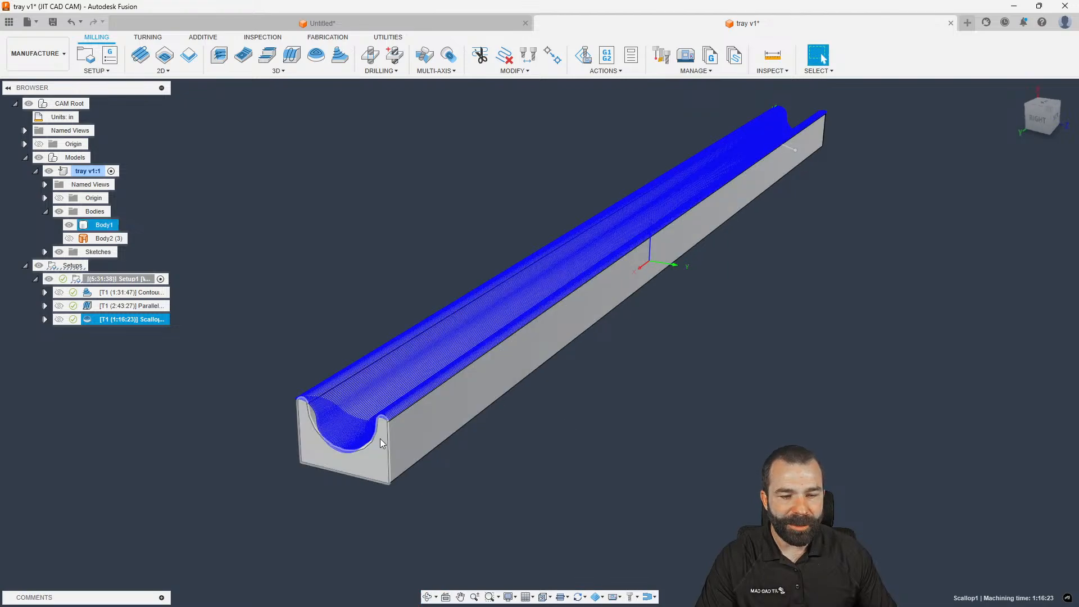
scroll(371, 436, "down", 6)
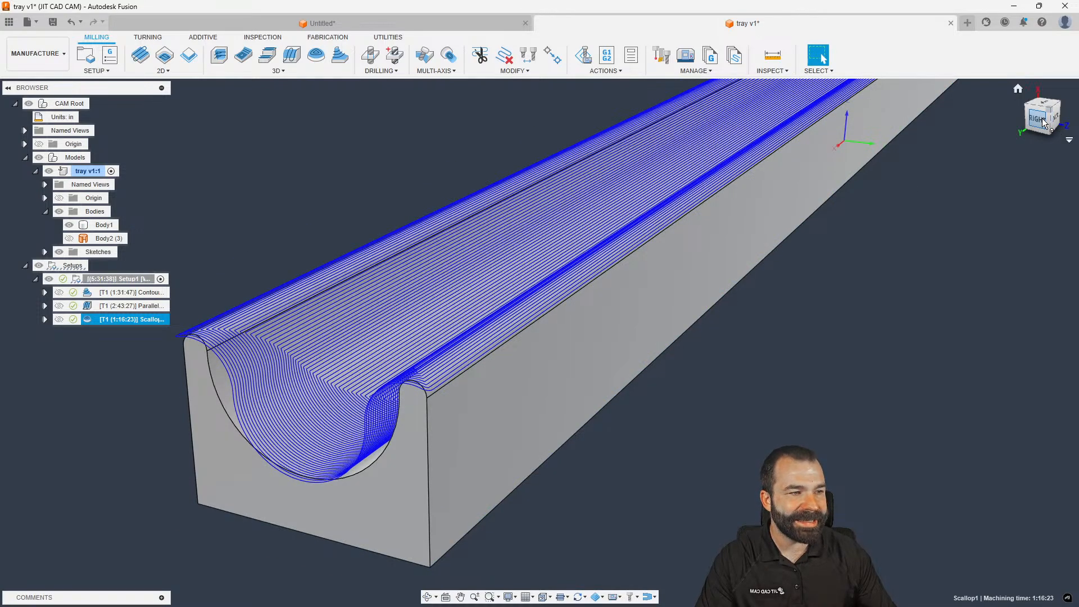
left_click(1038, 117)
scroll(702, 191, "up", 6)
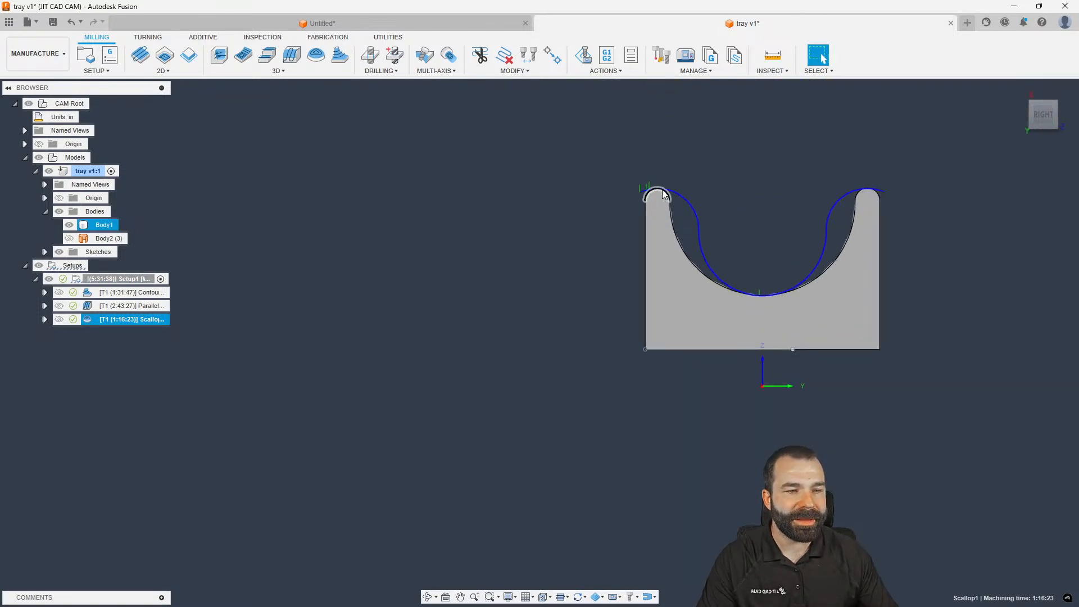
scroll(644, 195, "up", 3)
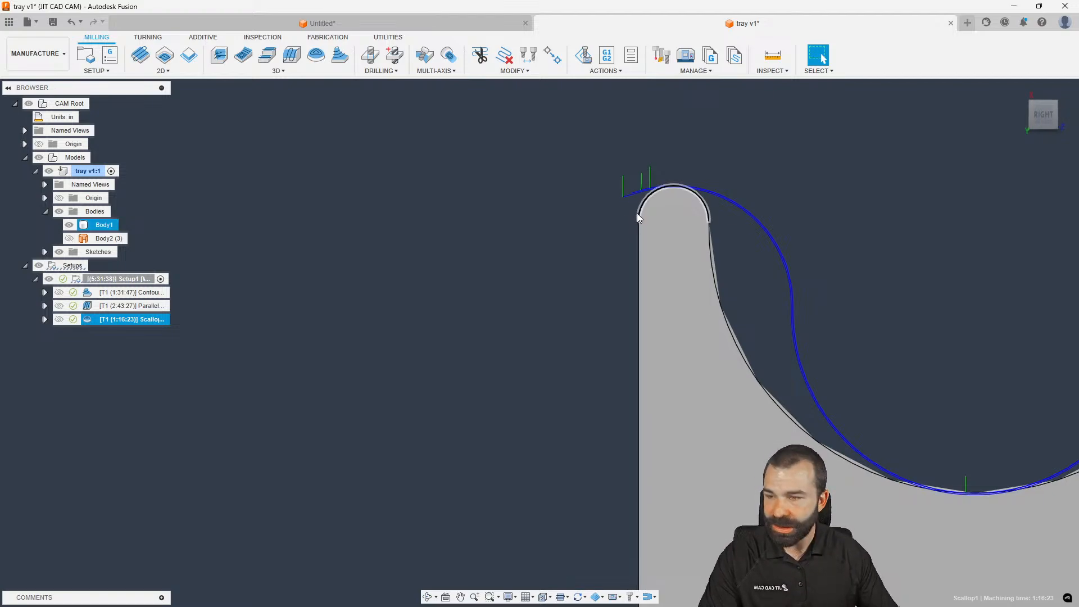
double_click(132, 319)
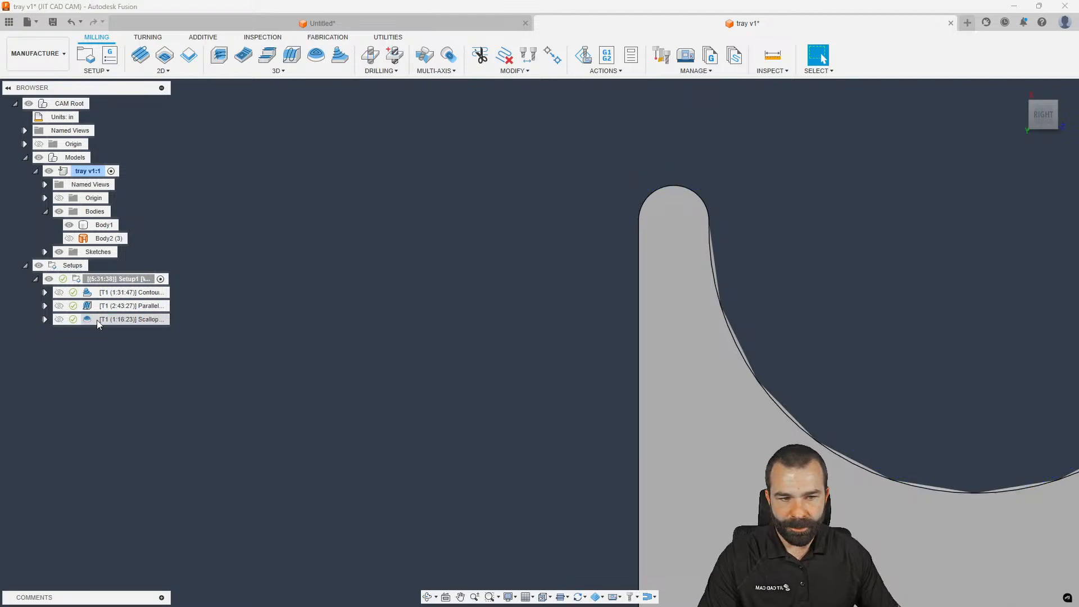
left_click(899, 172)
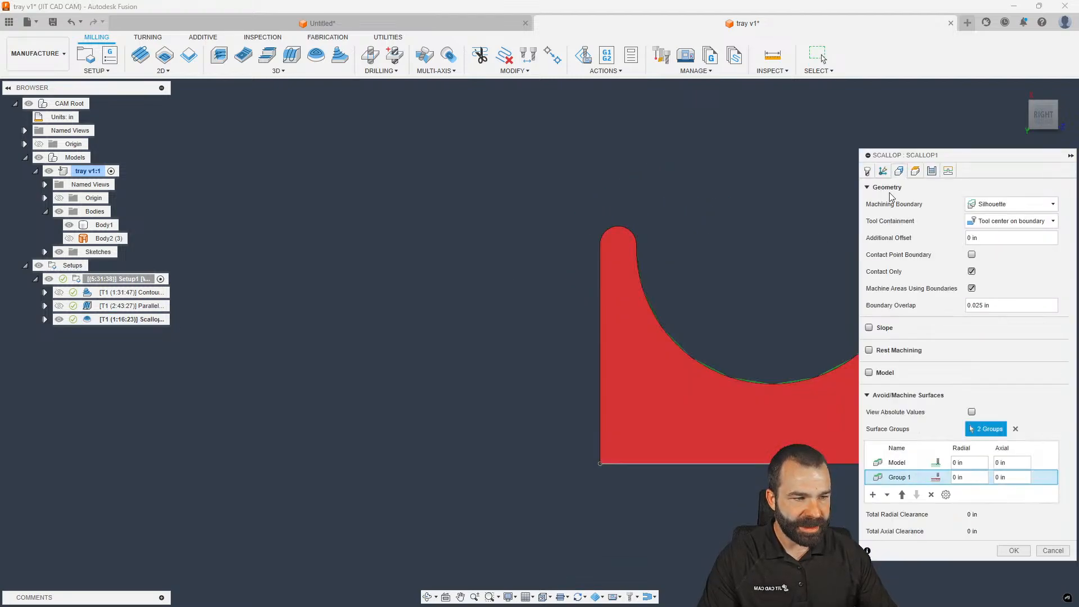
Inspect the Scallop toolpath in 3D and cancel its dialog without changes
scroll(547, 334, "down", 2)
middle_click_drag(547, 334, 502, 328, "shift")
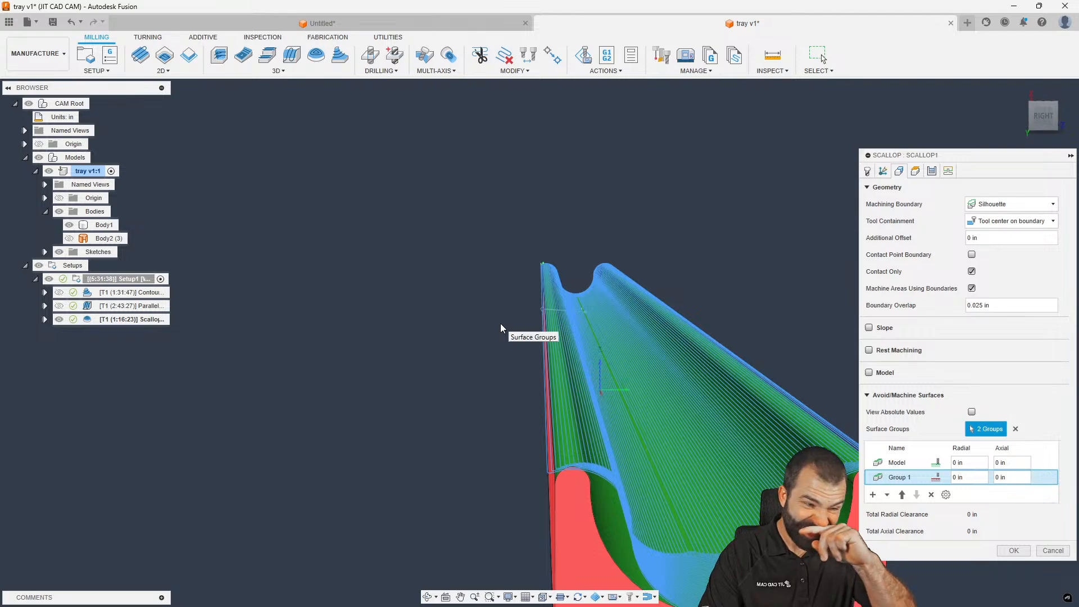
scroll(501, 322, "down", 2)
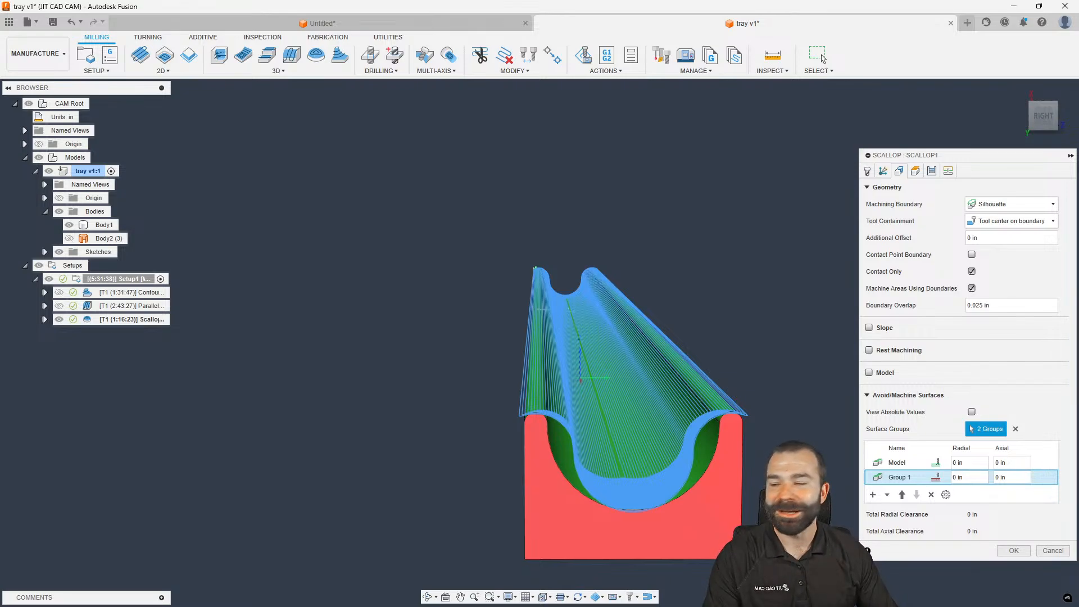
left_click(1053, 551)
Review the three machining operations together, then switch to the Untitled document
middle_click_drag(360, 379, 408, 383, "shift")
scroll(391, 383, "up", 1)
scroll(392, 382, "down", 1)
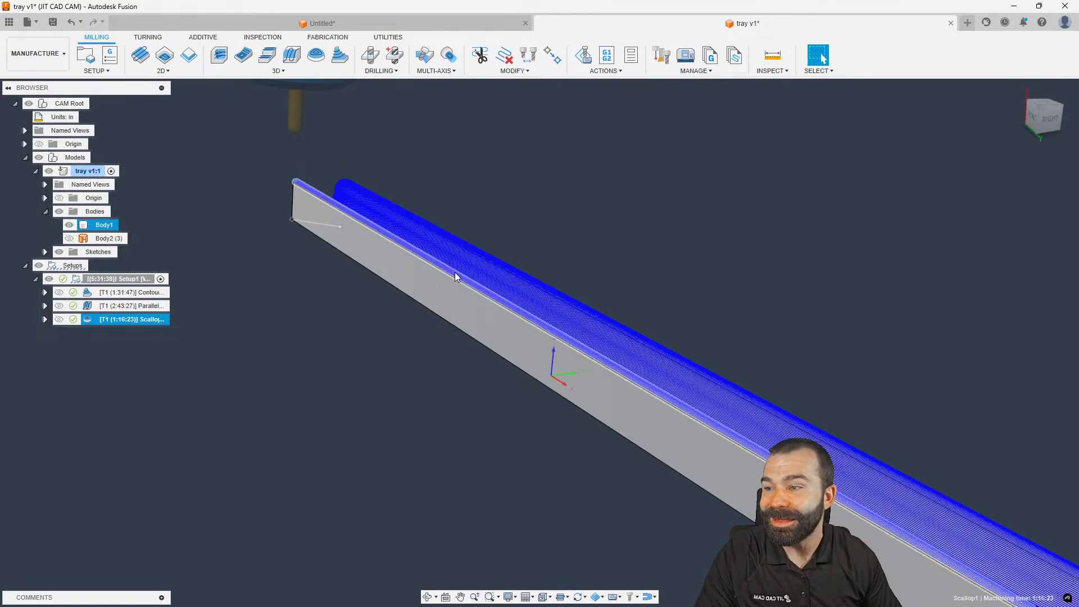
middle_click_drag(457, 272, 348, 247, "shift")
left_click(257, 278)
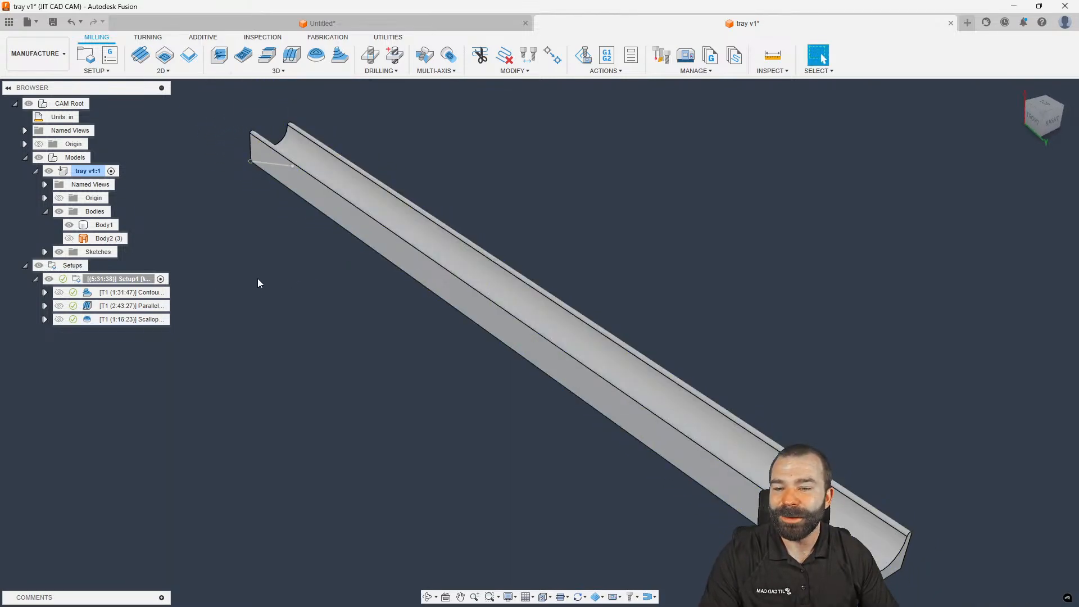
left_click(163, 293)
left_click(140, 318, "shift")
left_click(211, 315)
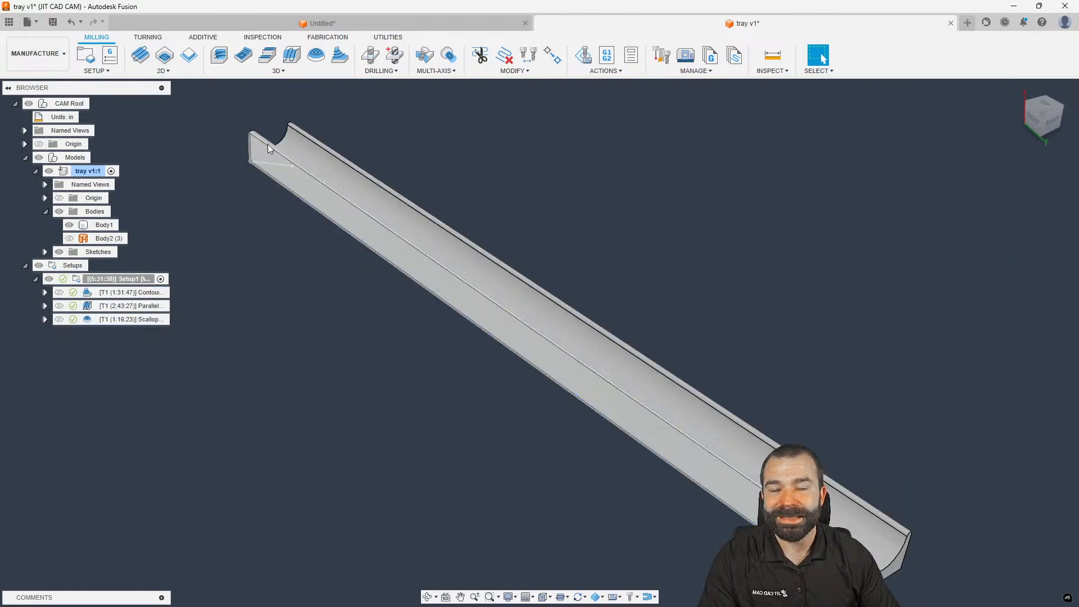
left_click(318, 23)
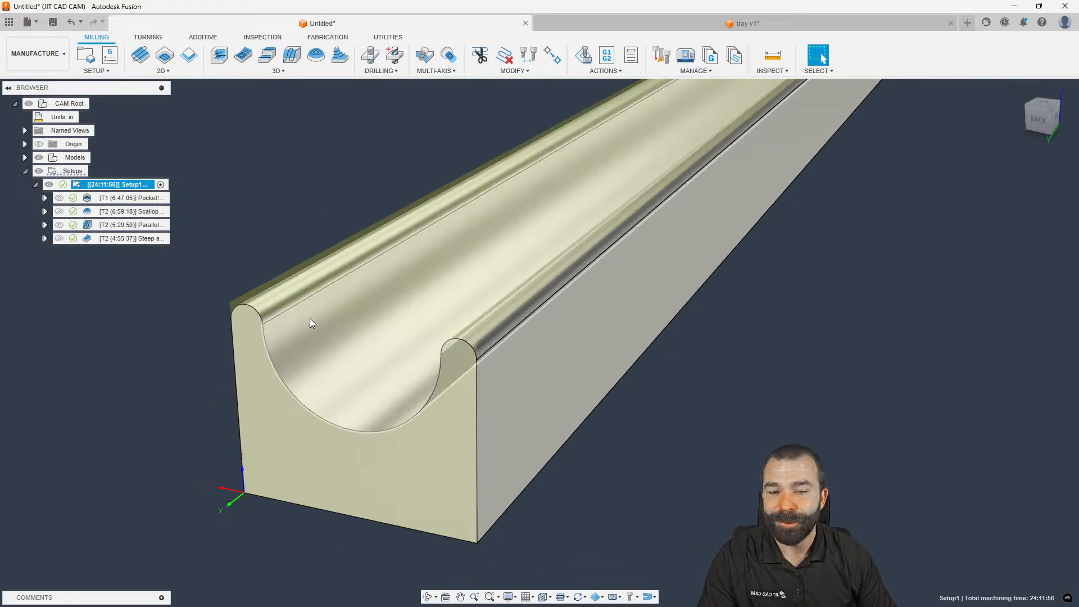
scroll(319, 431, "down", 6)
scroll(326, 452, "down", 3)
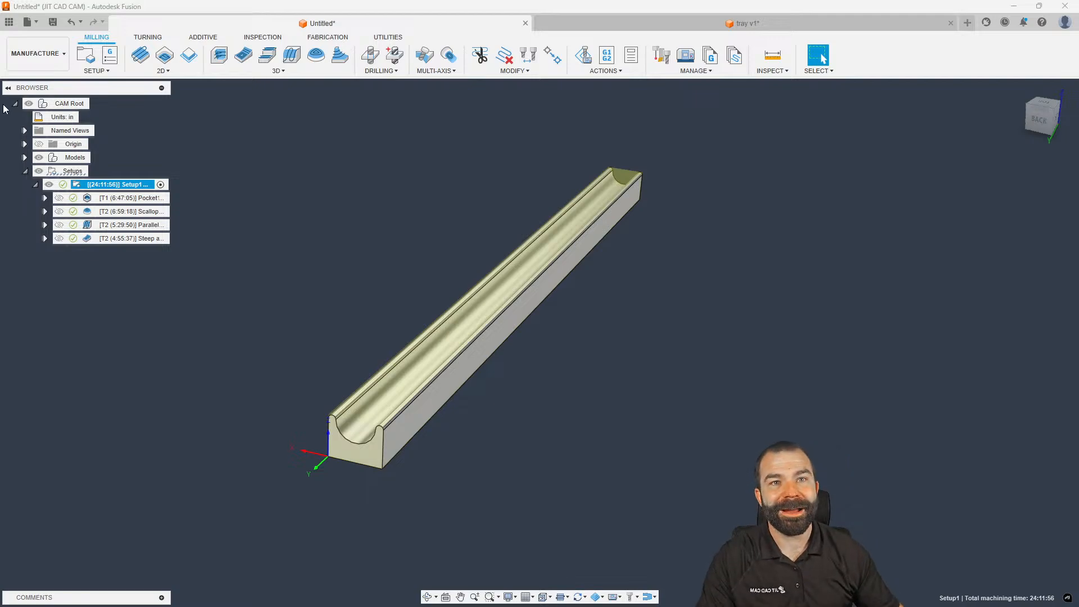
In a new design, sketch a 4.884 in circle centred on the origin on the XY plane
left_click(969, 24)
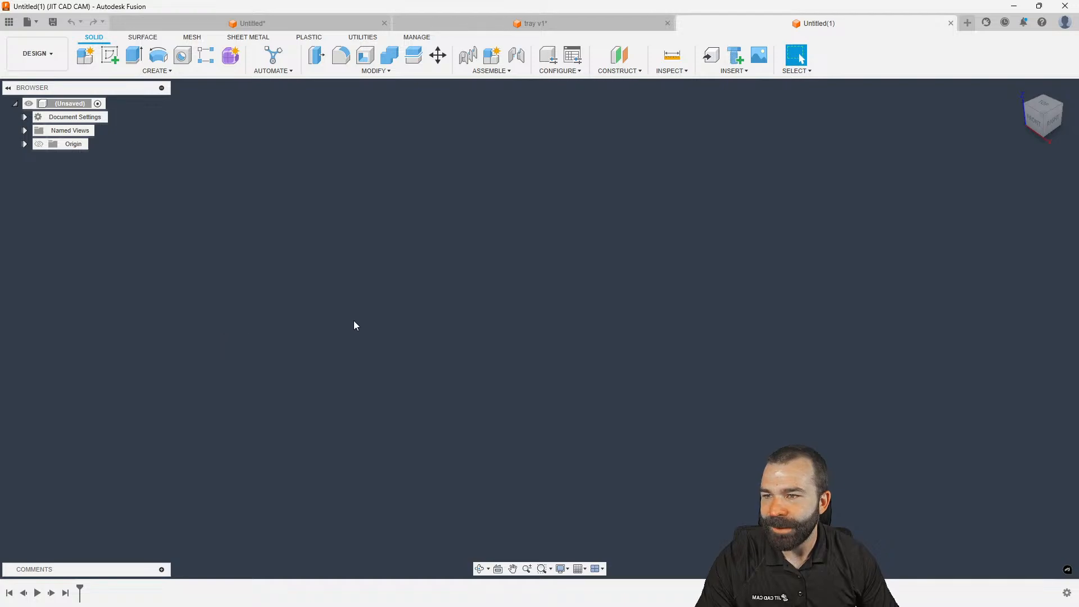
left_click(152, 71)
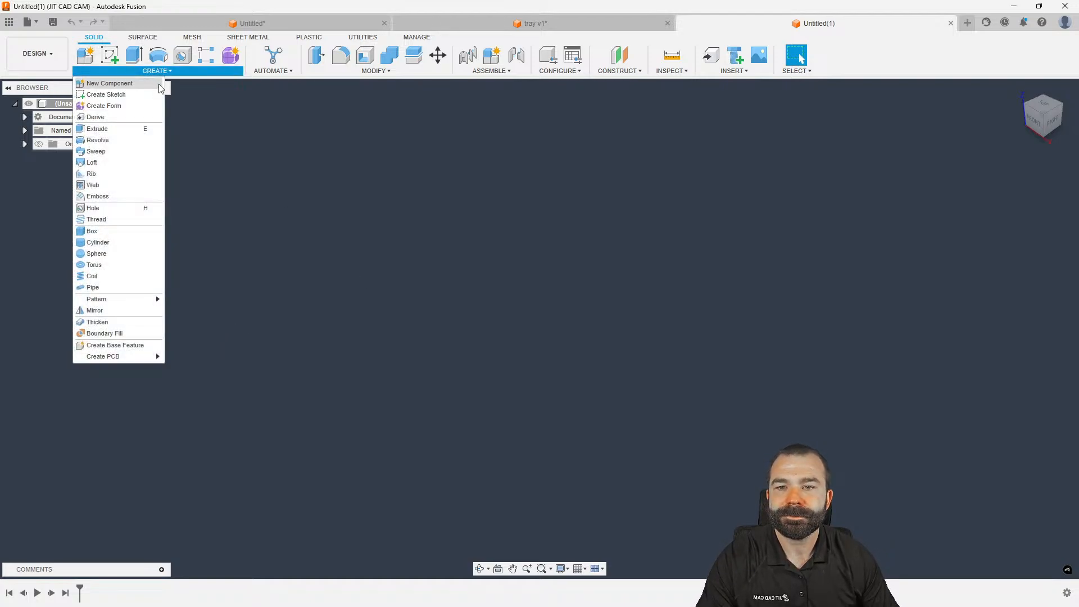
left_click(106, 94)
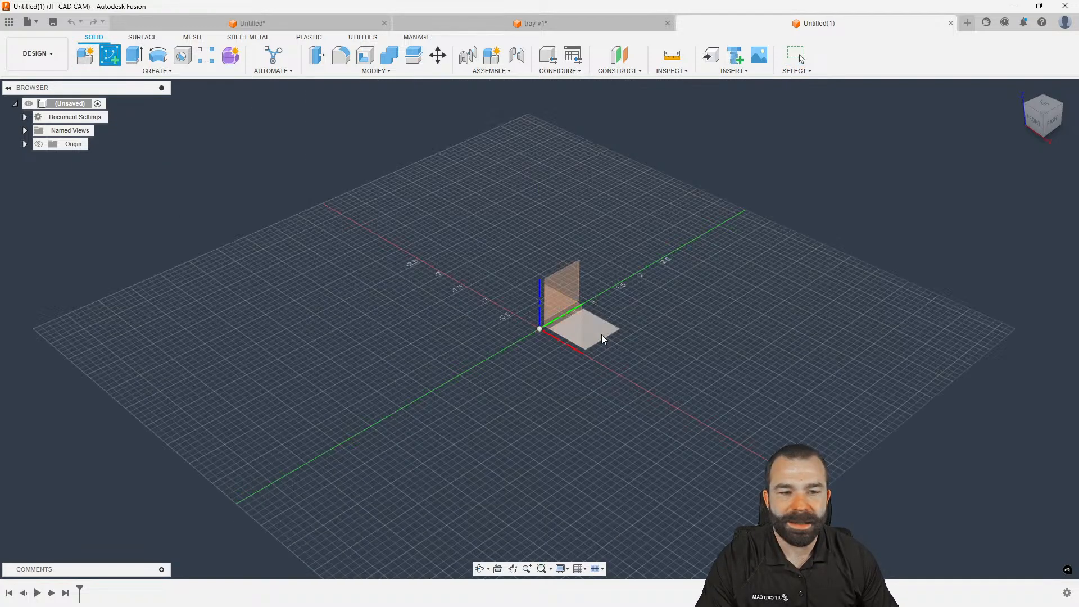
left_click(579, 325)
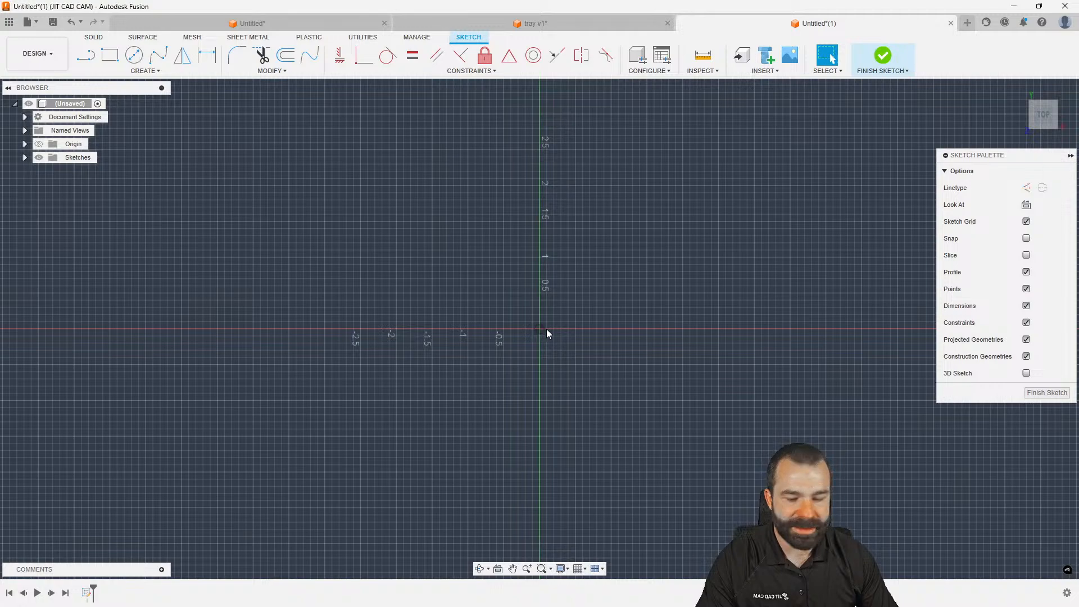
key("c")
left_click(541, 328)
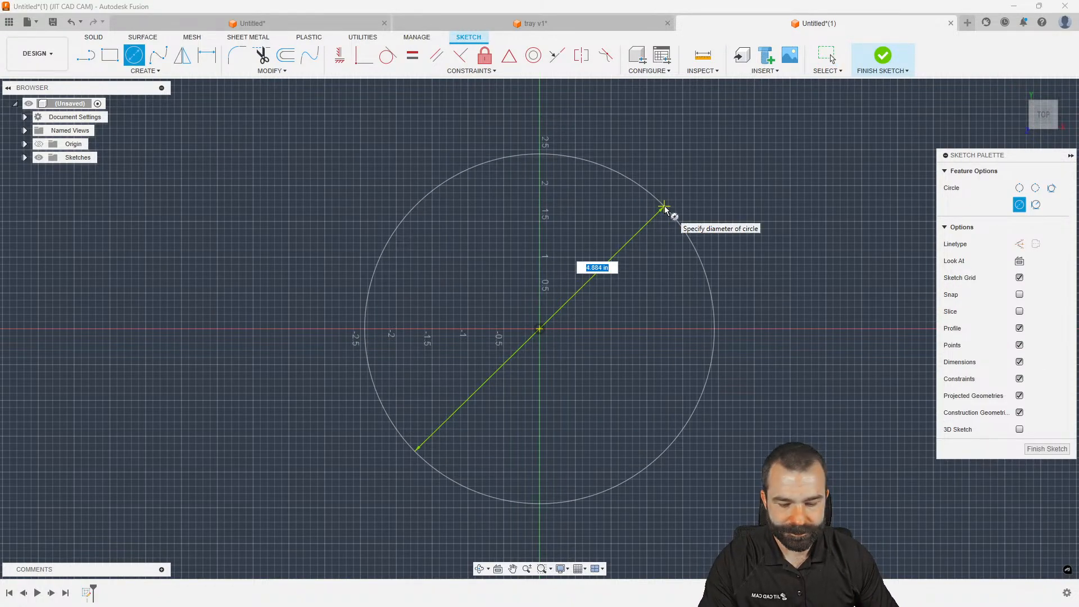
left_click(664, 209)
left_click(1047, 395)
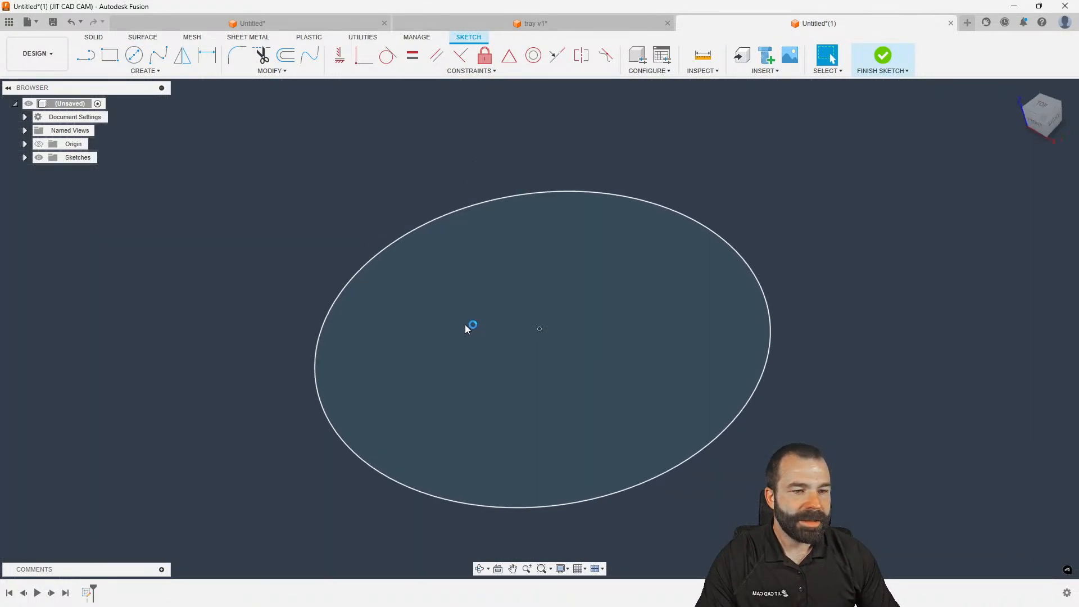
Create an offset construction plane 2.90 in above the ground plane
left_click(612, 57)
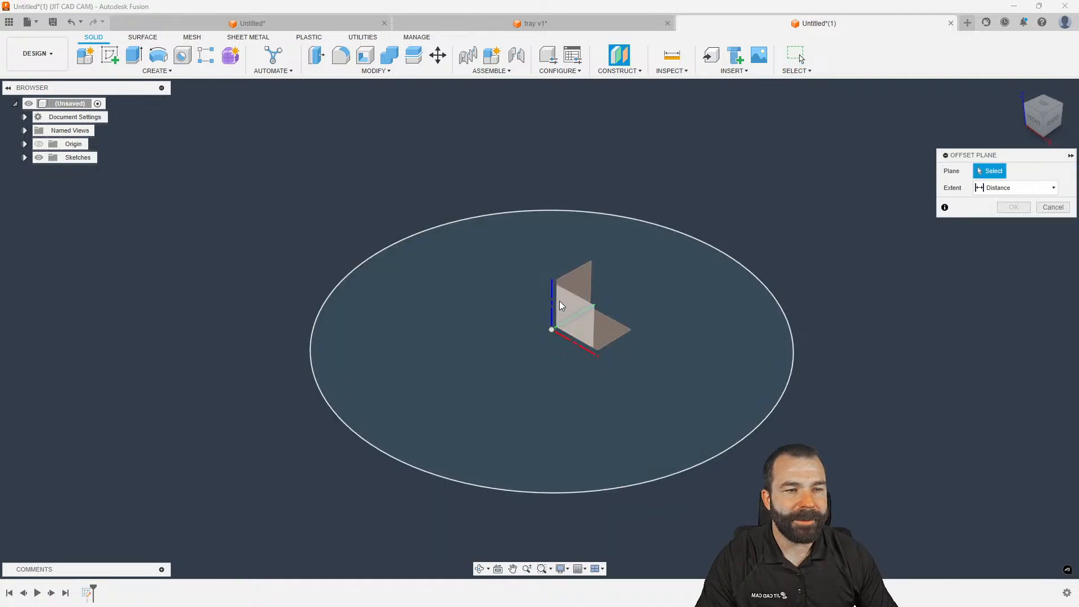
left_click(598, 329)
left_click_drag(619, 305, 646, 130)
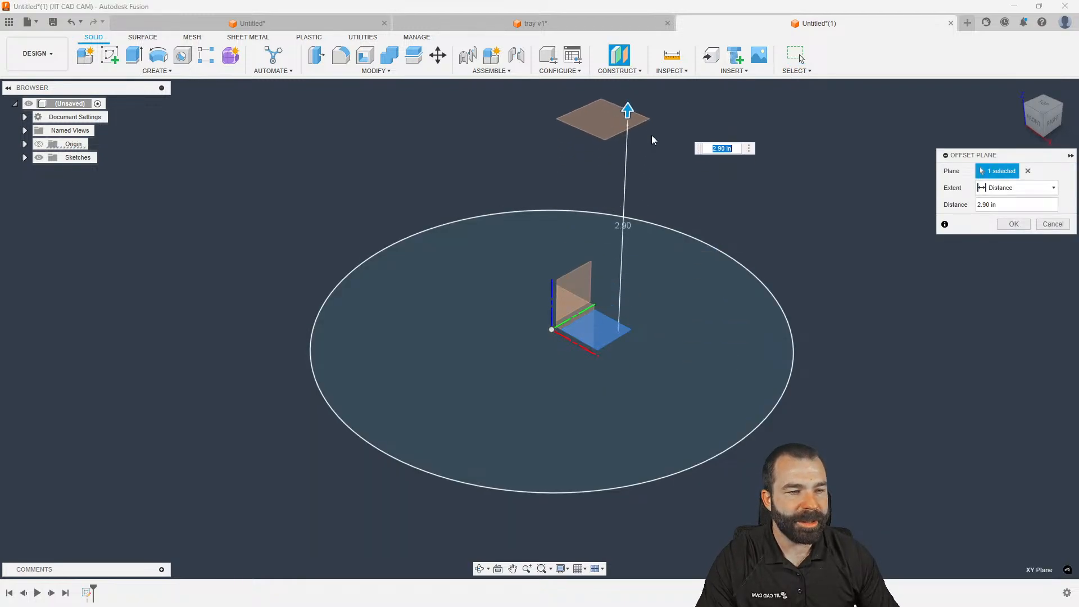
key("Return")
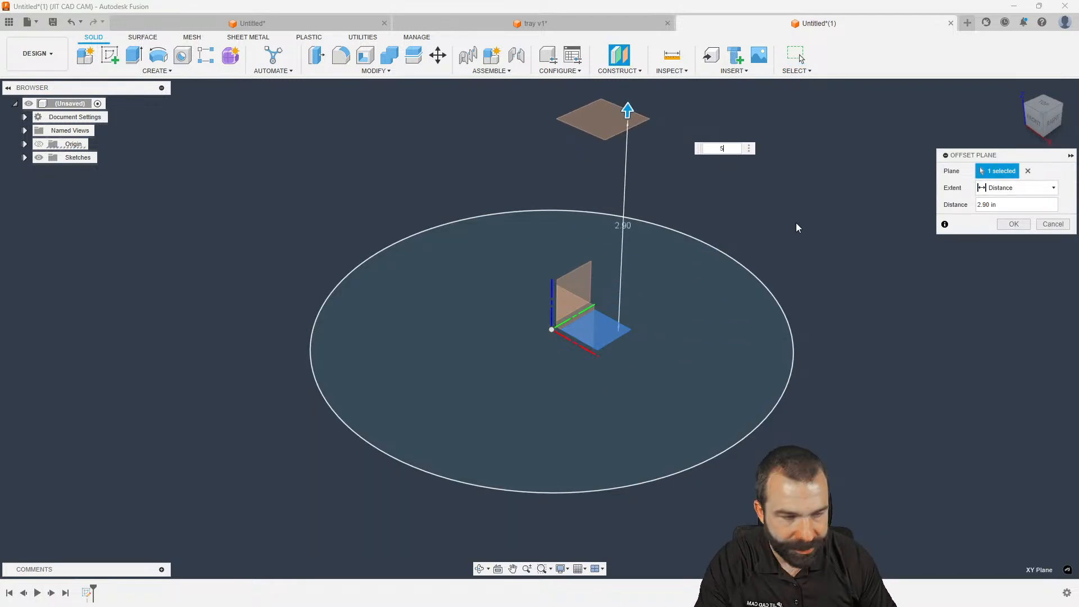
scroll(524, 446, "down", 3)
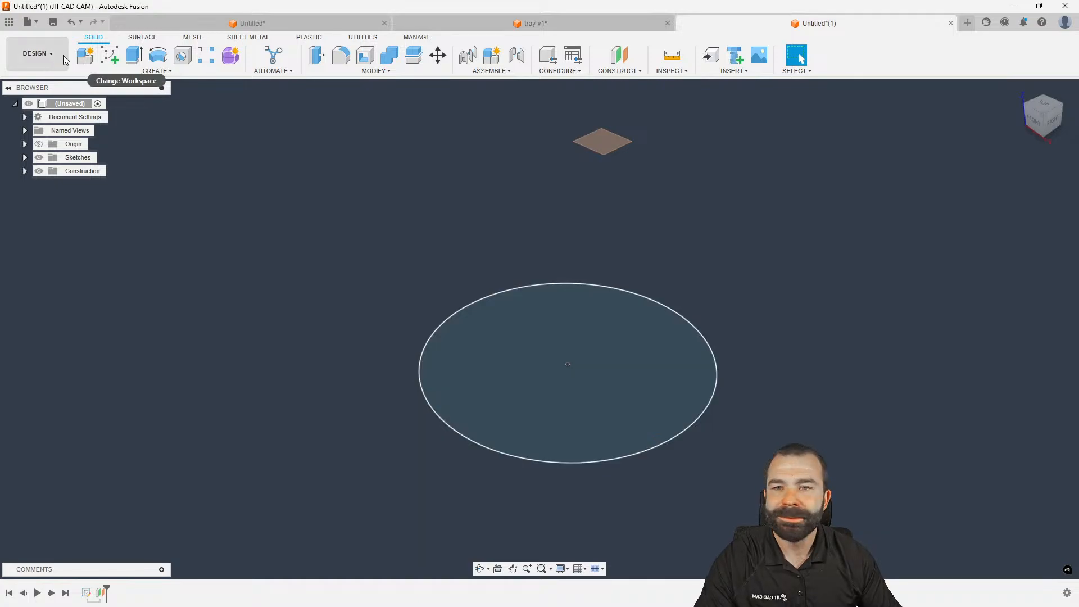
Sketch a 1.5 in diameter circle centred on the origin on the offset plane
left_click(110, 55)
left_click(603, 141)
key("c")
left_click(540, 329)
left_click(580, 284)
key("d")
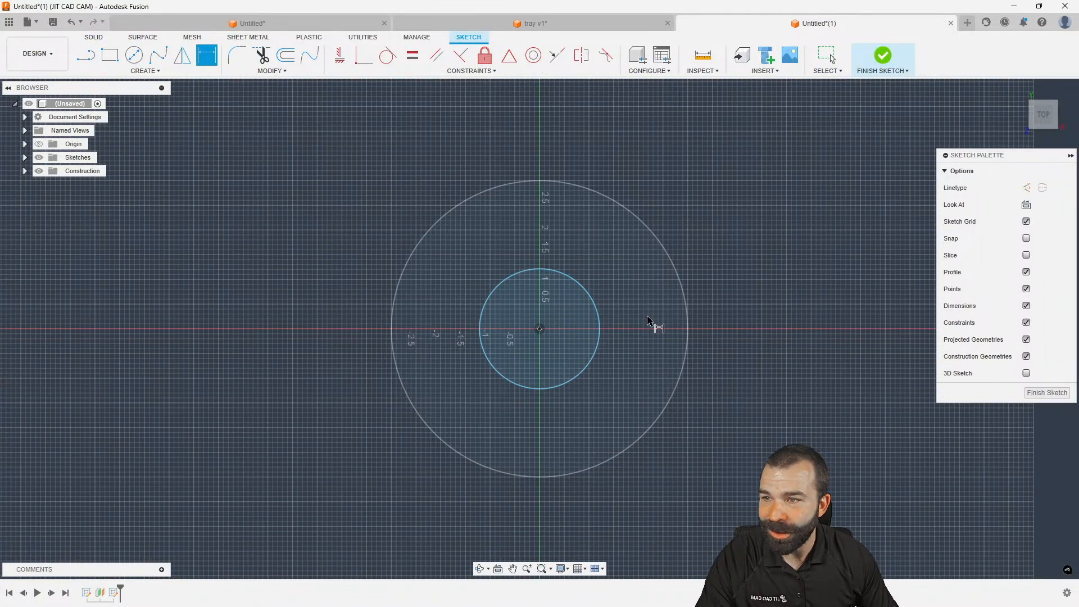
left_click(596, 313)
left_click(734, 204)
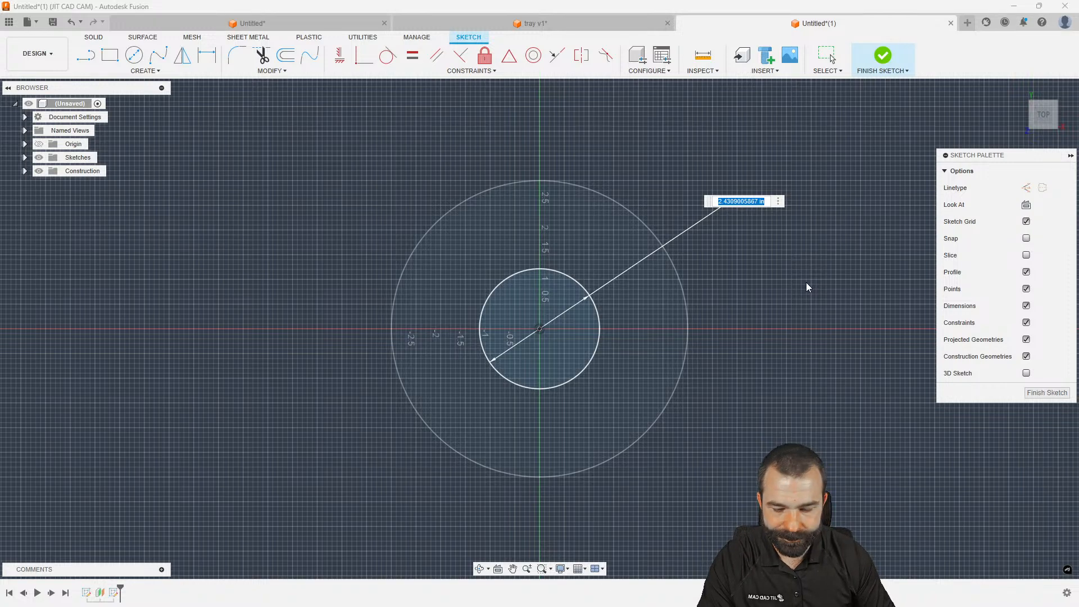
type("1.5")
key("Return")
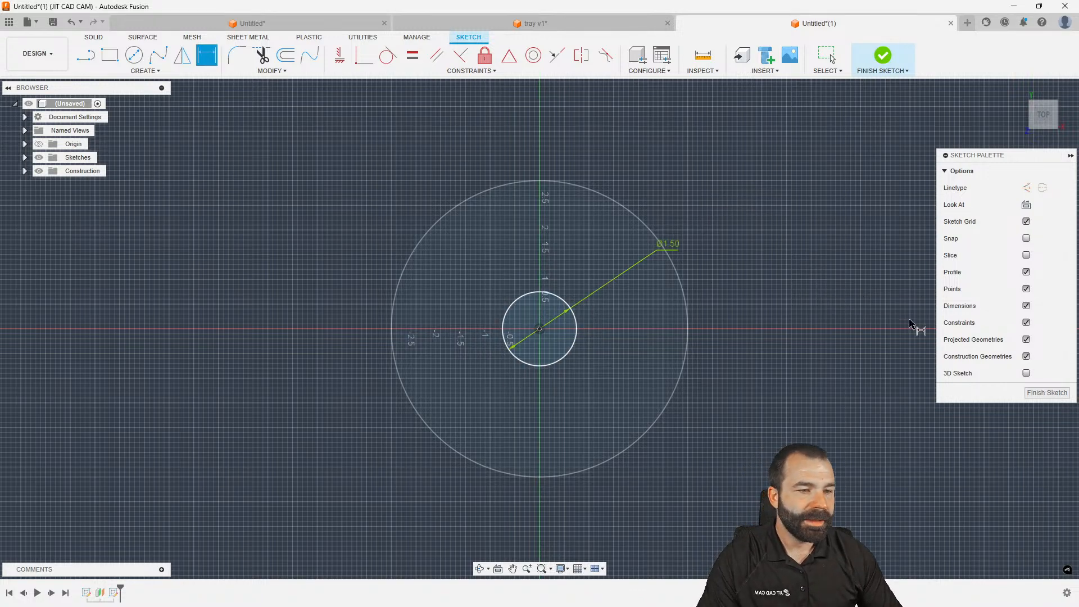
left_click(1046, 392)
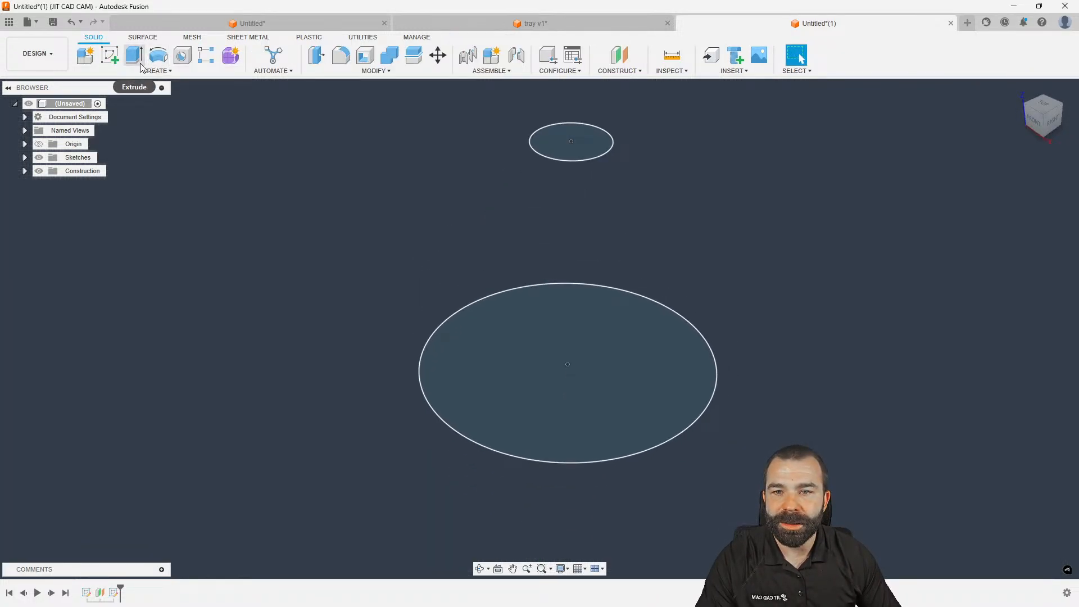
Loft the Ø1.50 and base circles into a truncated cone, then show the sketches and hide the cone
left_click(156, 71)
left_click(91, 162)
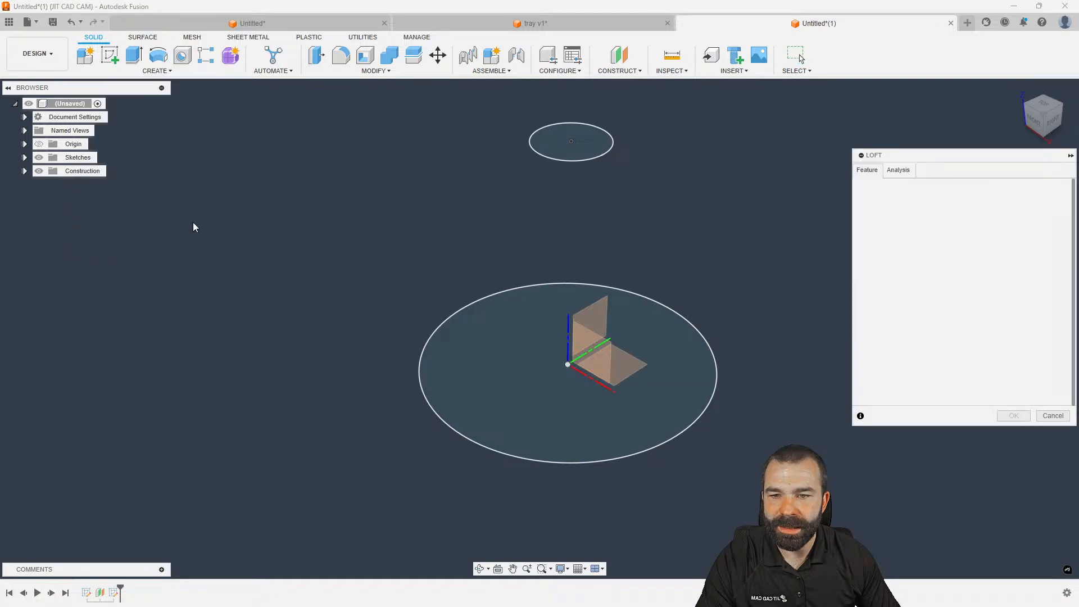
left_click(556, 146)
left_click(520, 344)
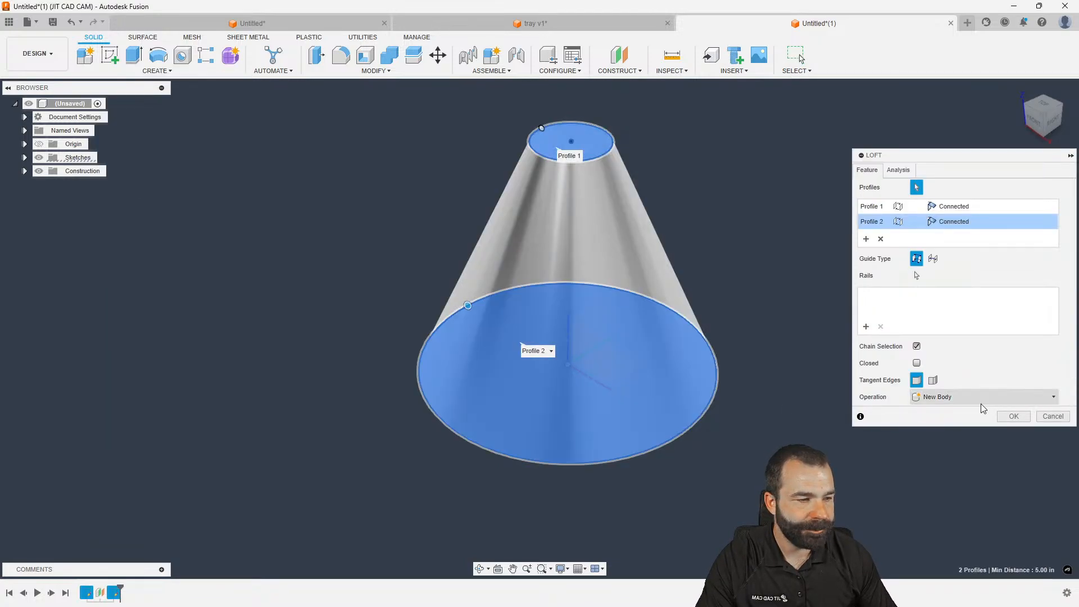
left_click(1014, 415)
scroll(346, 157, "up", 2)
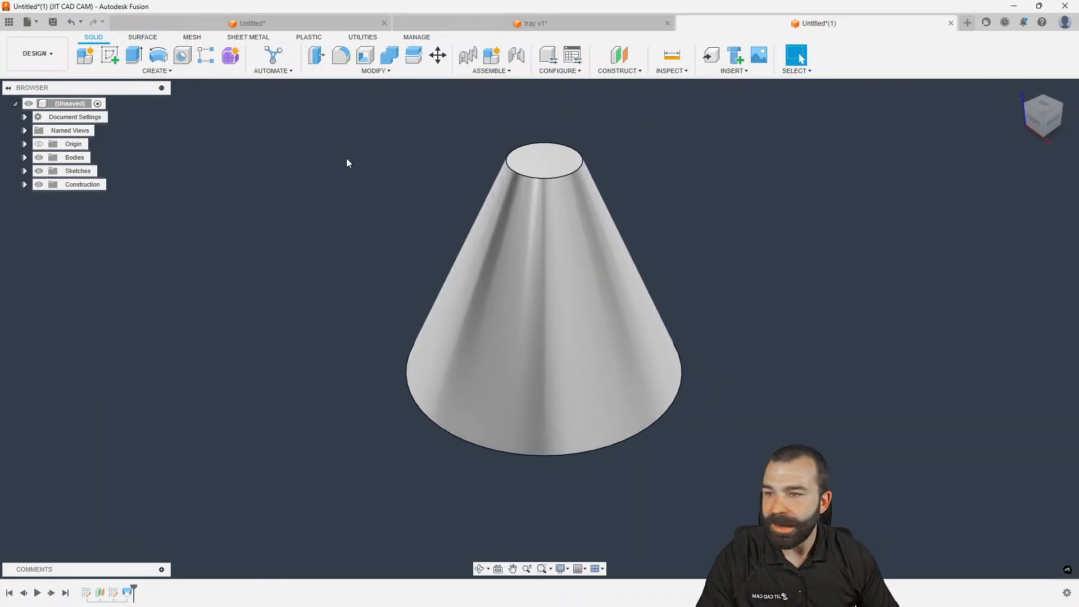
scroll(351, 166, "up", 1)
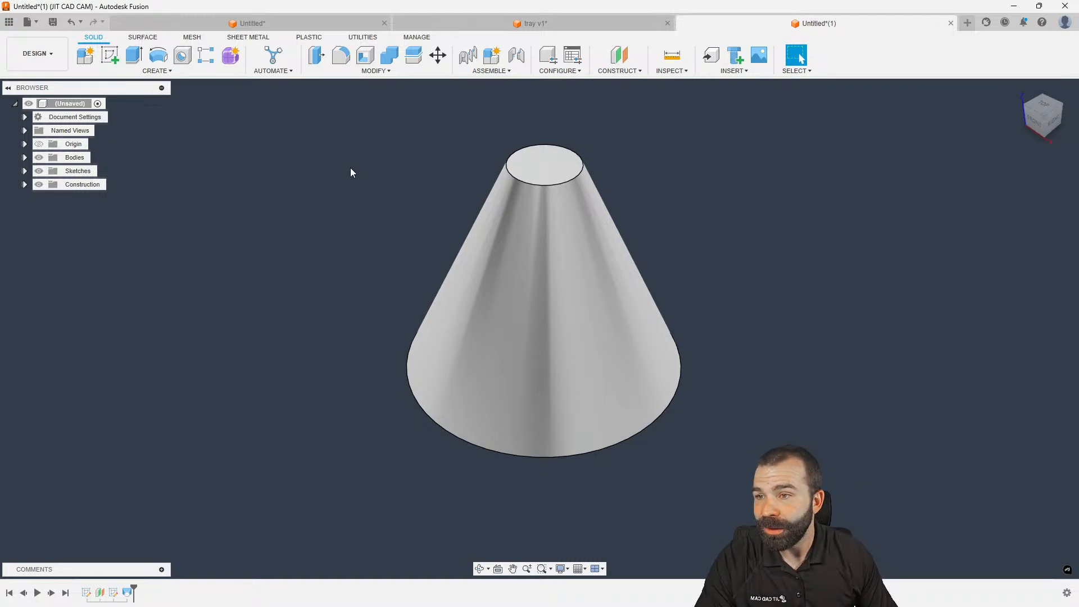
left_click(25, 171)
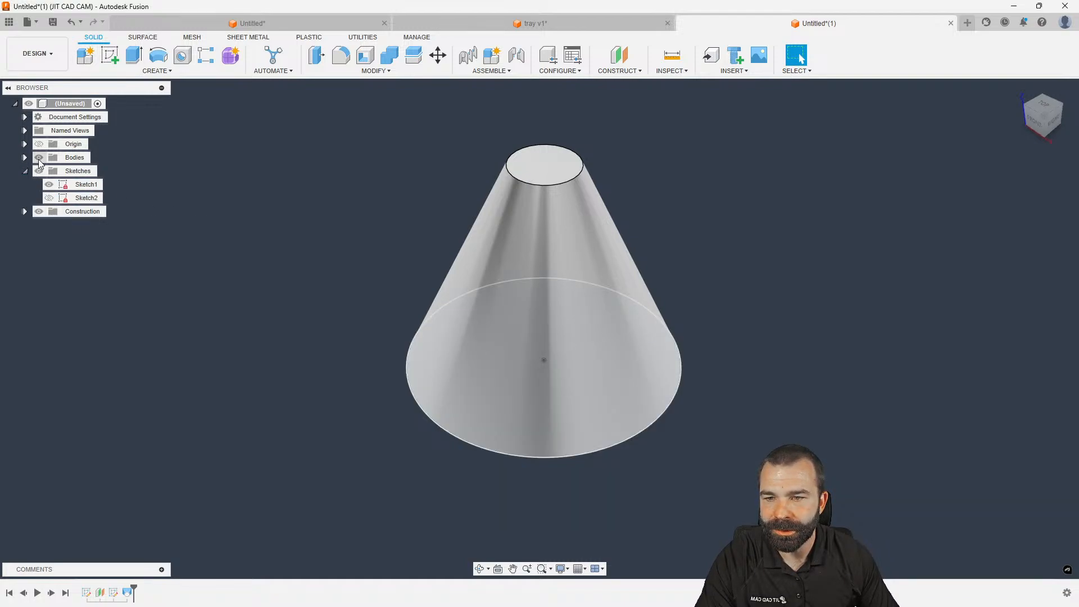
left_click(38, 160)
Extrude the base circle 3.20 in as new Body2, toggling Body1's visibility to check it
key("e")
left_click(507, 353)
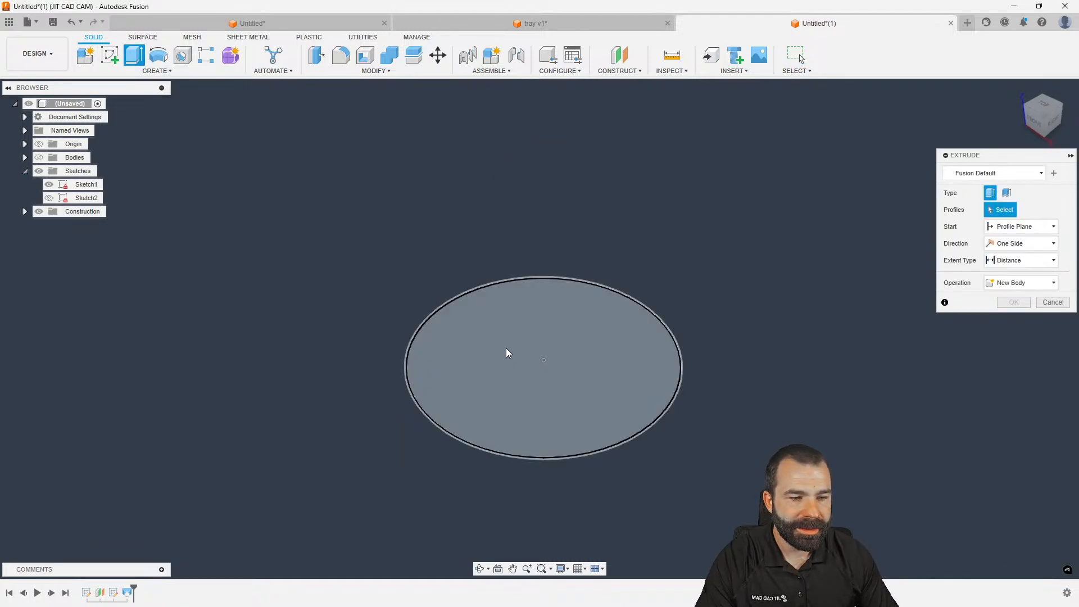
left_click(508, 352)
left_click_drag(542, 351, 557, 235)
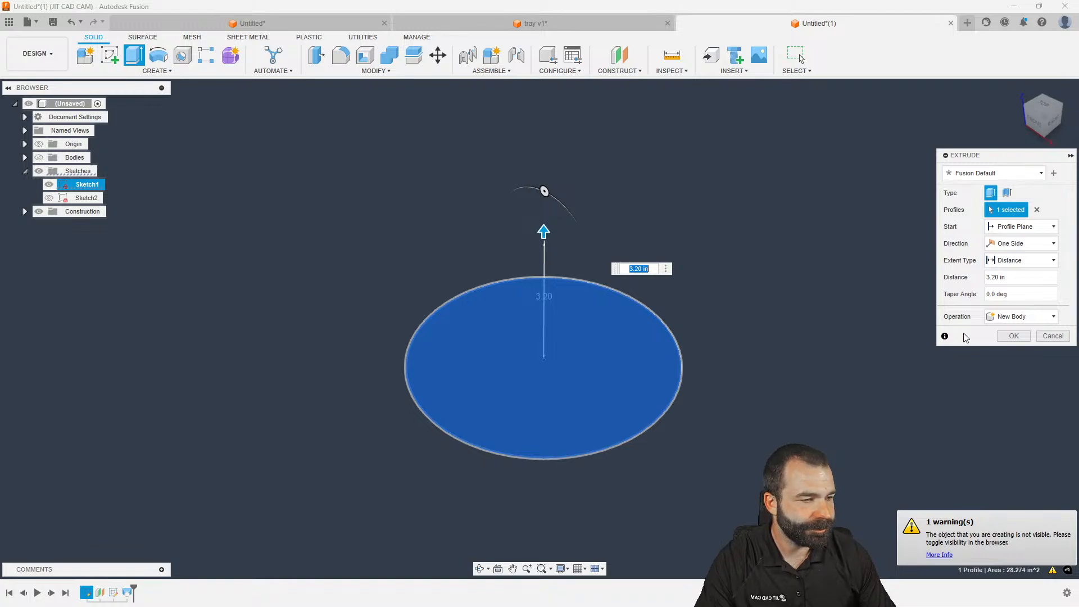
left_click(1007, 336)
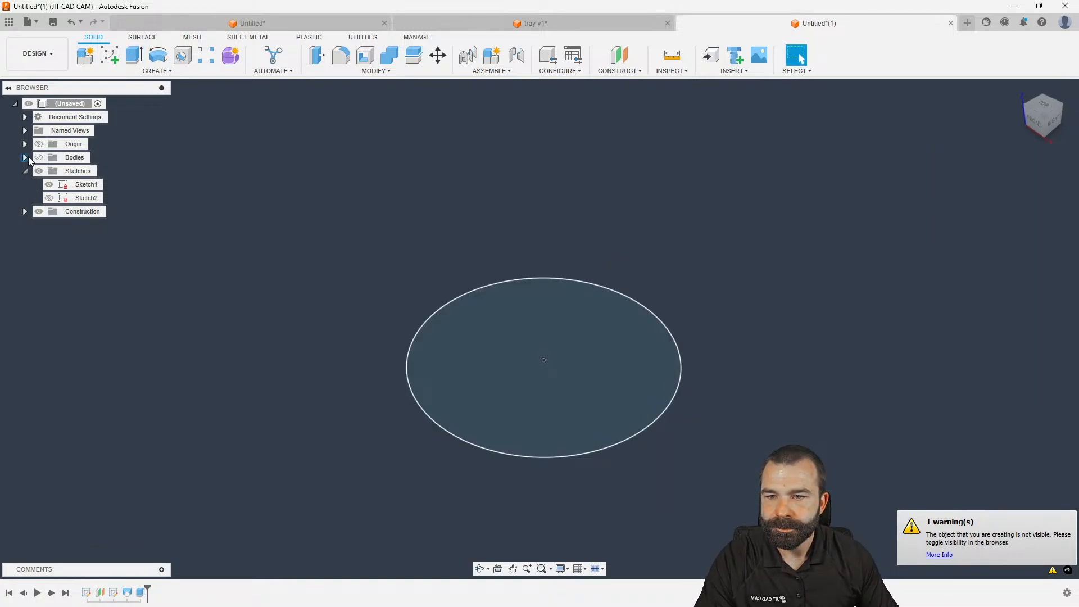
left_click(25, 158)
left_click(39, 158)
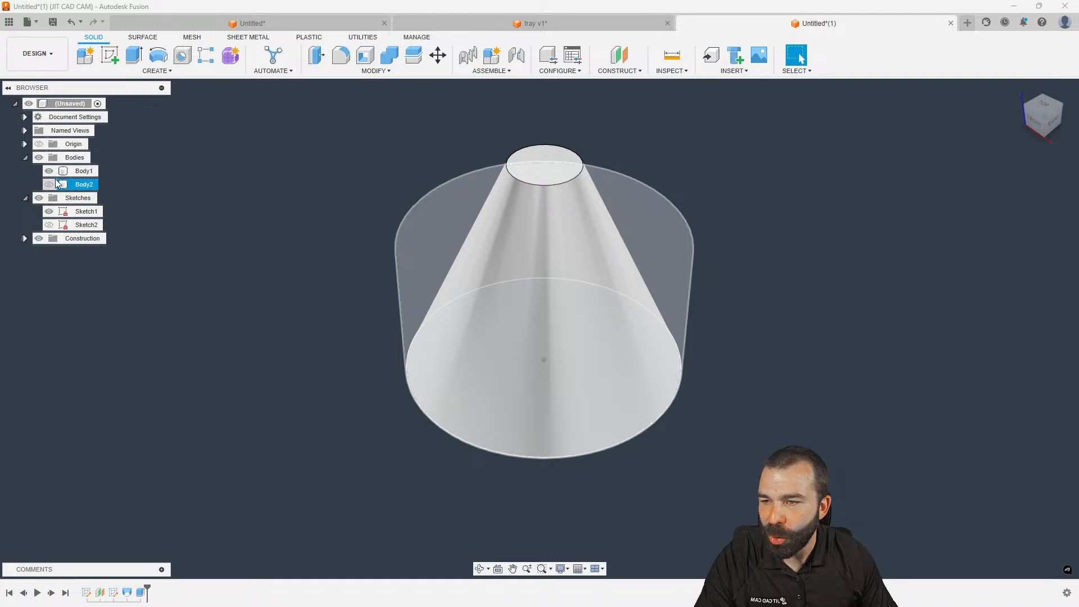
left_click(49, 171)
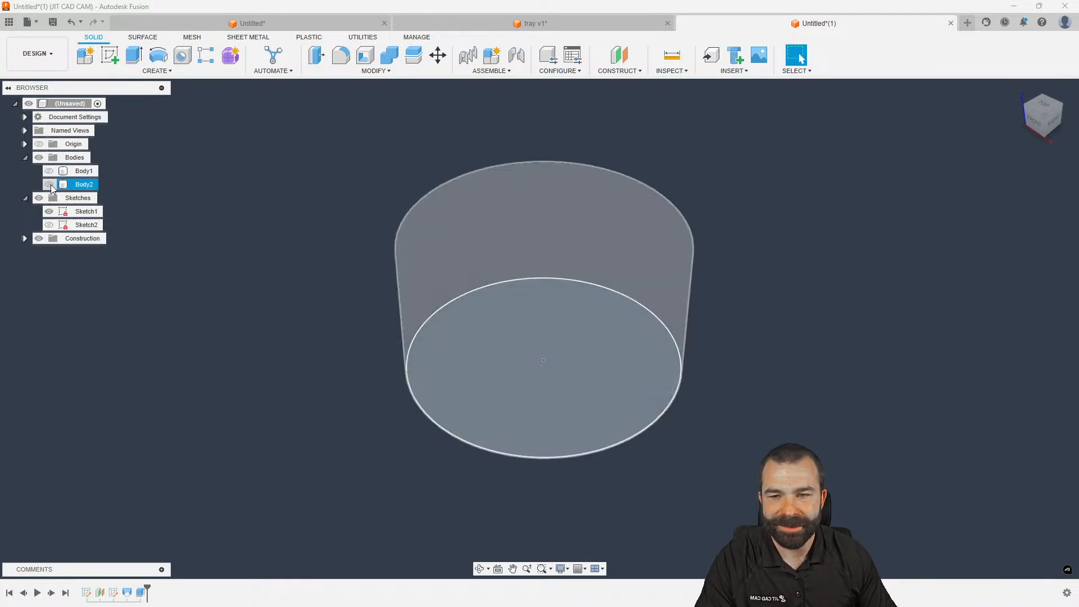
left_click(49, 171)
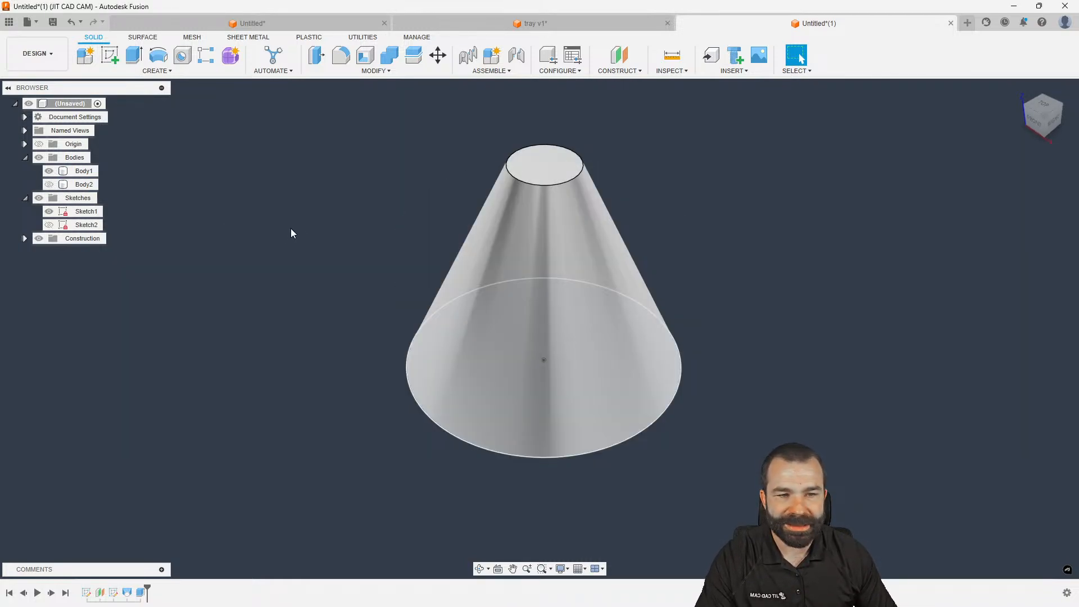
In Manufacture, create Setup1 with stock mode From solid, then open the 3D strategies list
left_click(37, 54)
left_click(35, 178)
left_click(86, 55)
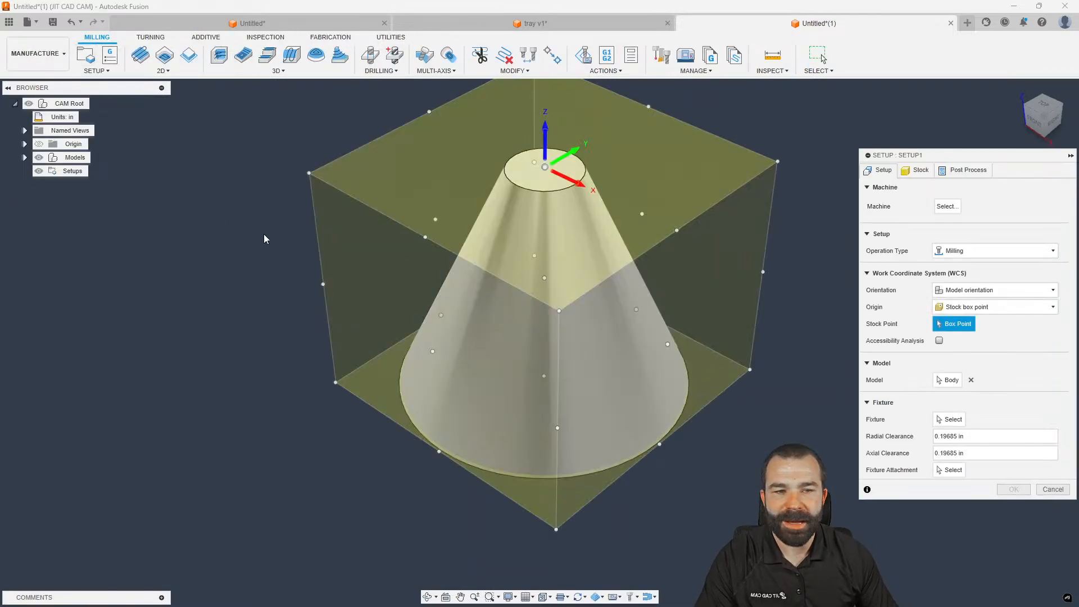
scroll(368, 478, "down", 2)
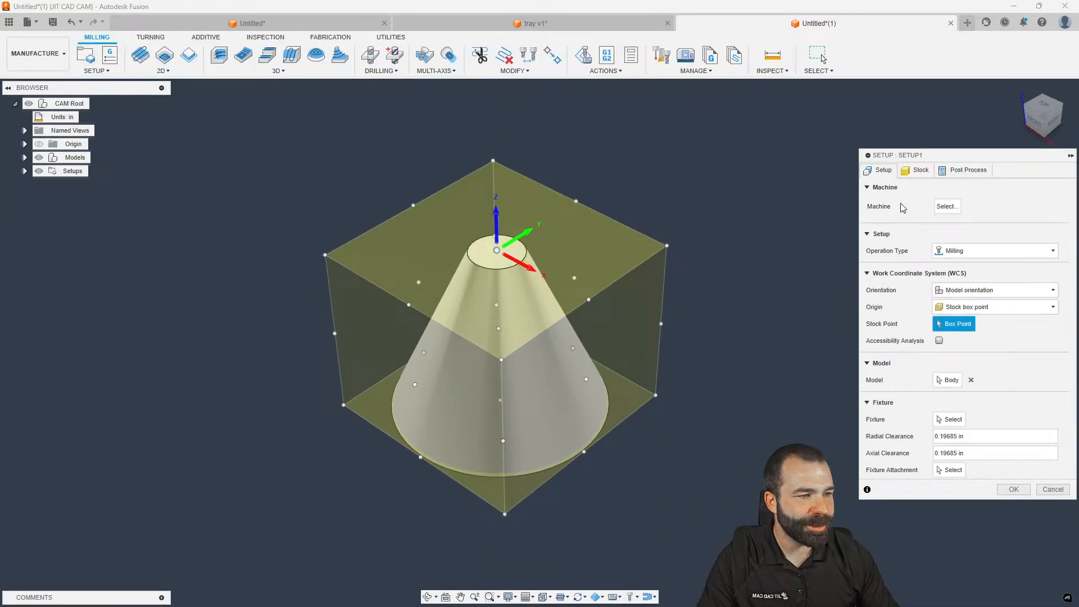
left_click(916, 170)
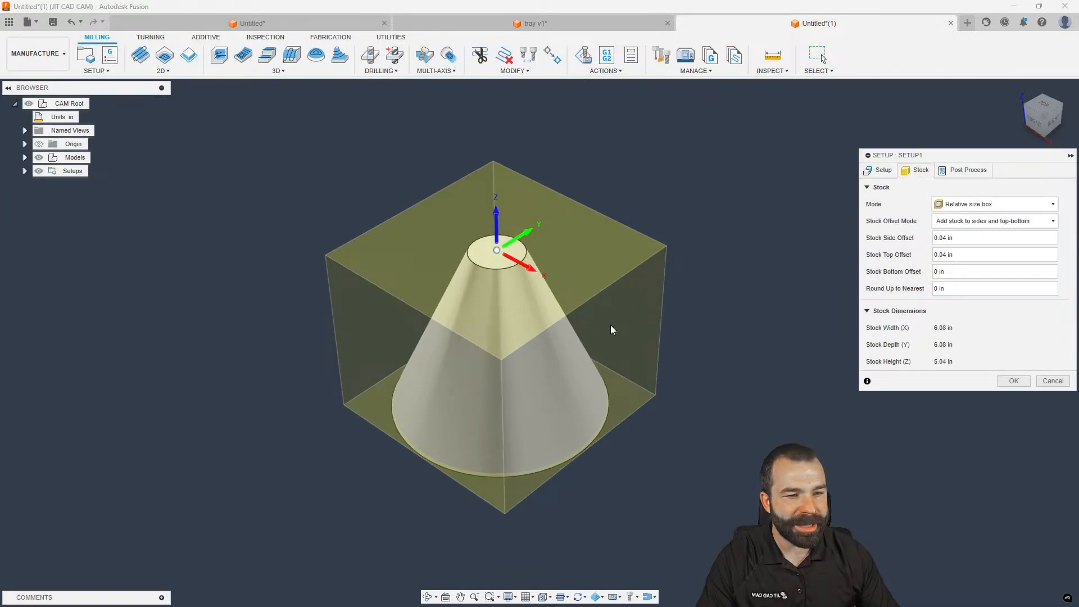
left_click(980, 203)
left_click(955, 287)
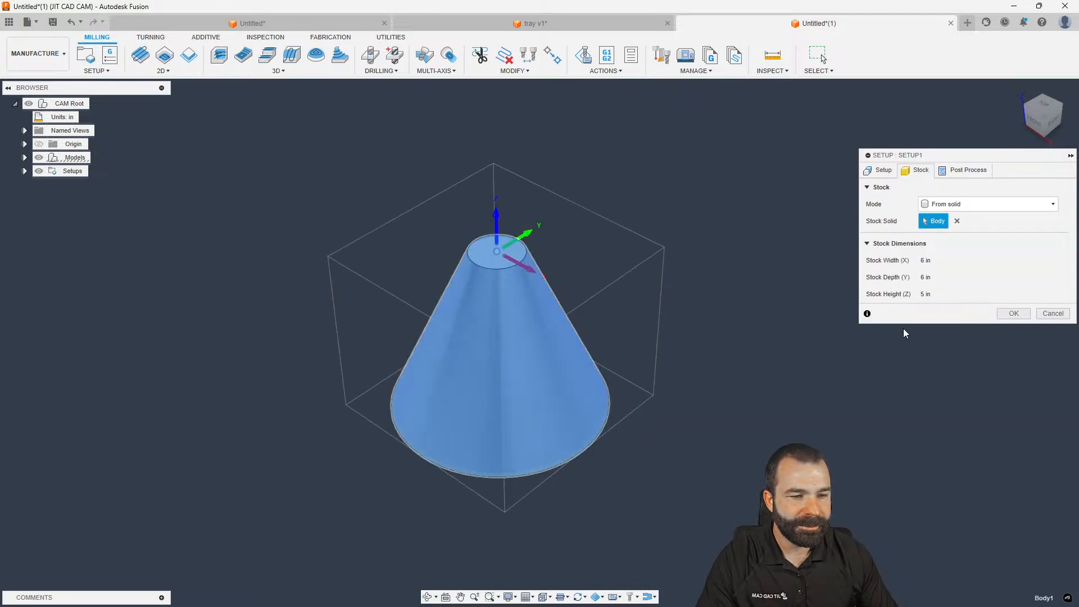
left_click(1013, 313)
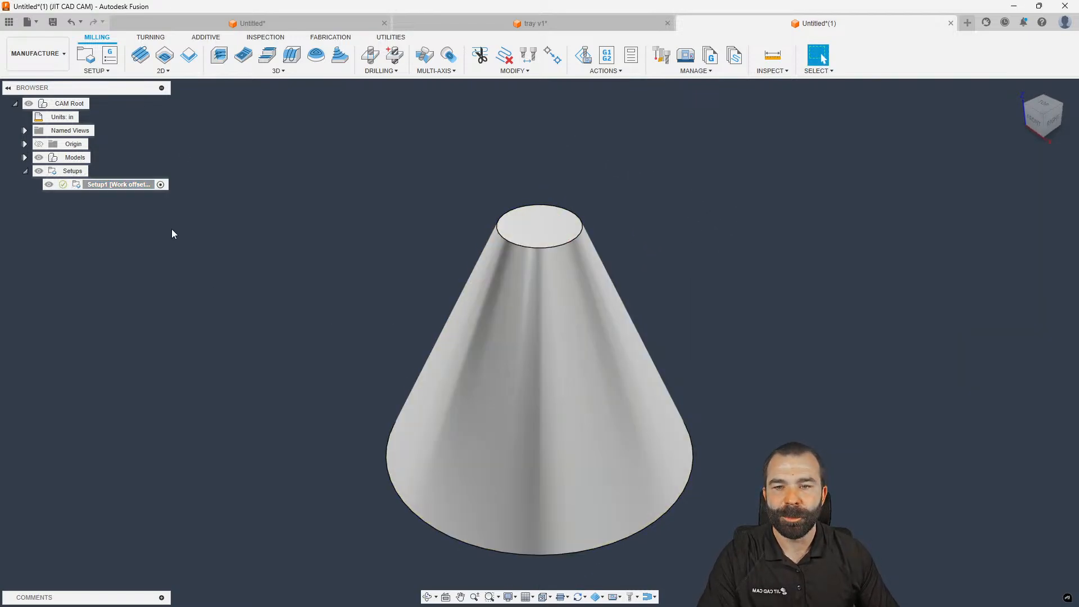
left_click(237, 72)
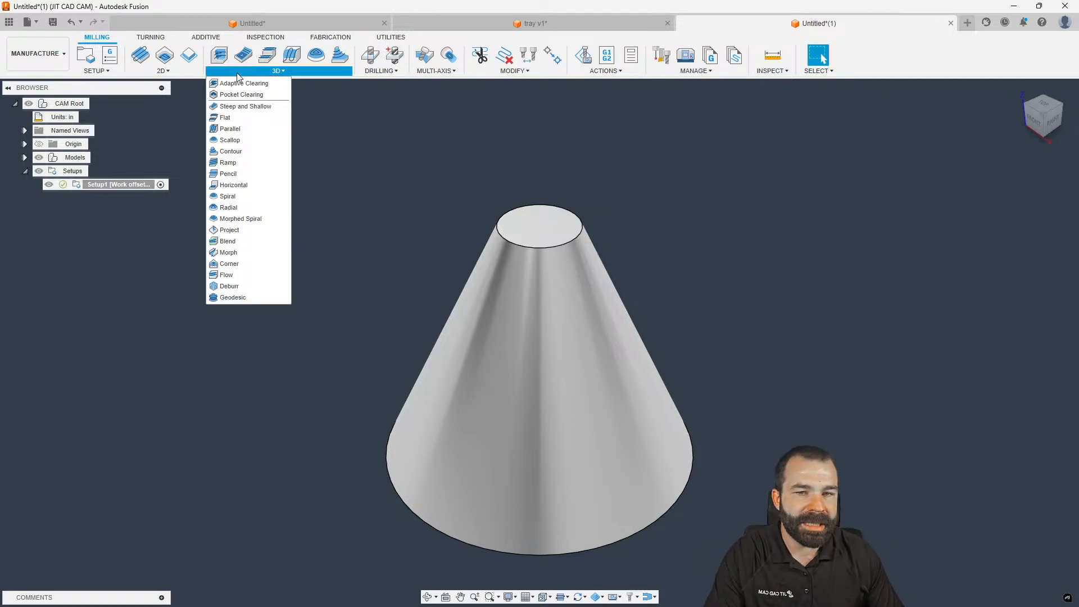
Create a Ramp finishing operation with passes ordered Bottom-Up
left_click(229, 163)
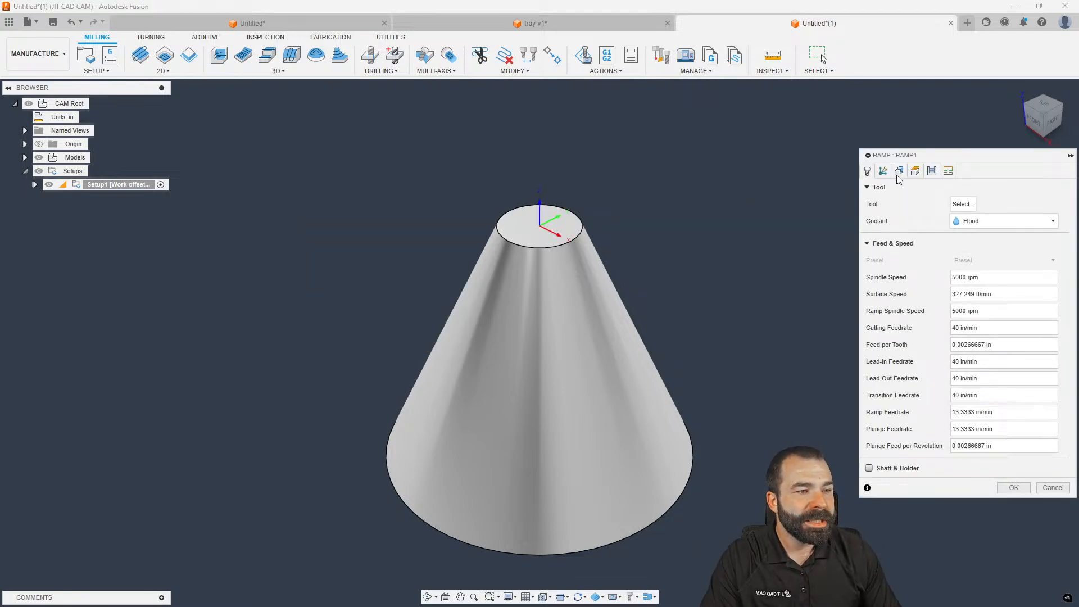
left_click(898, 172)
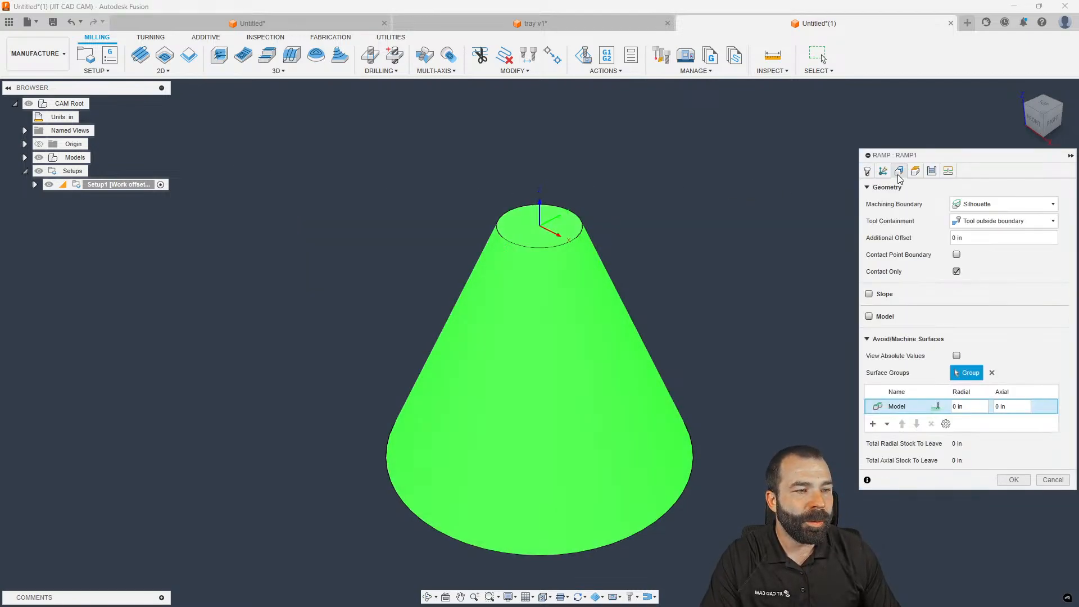
left_click(963, 208)
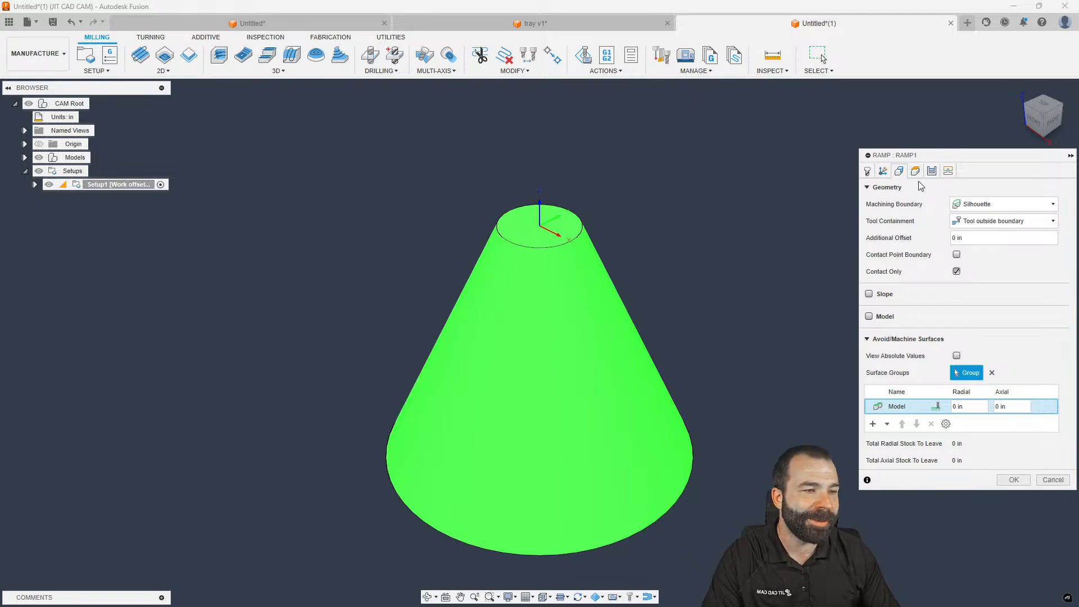
left_click(931, 171)
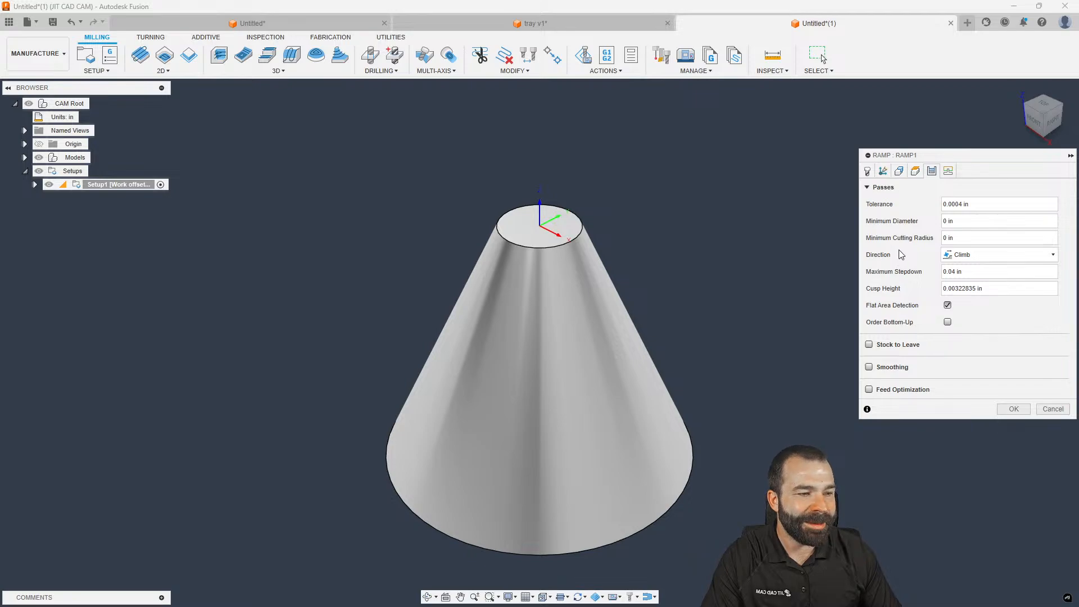
left_click(975, 272)
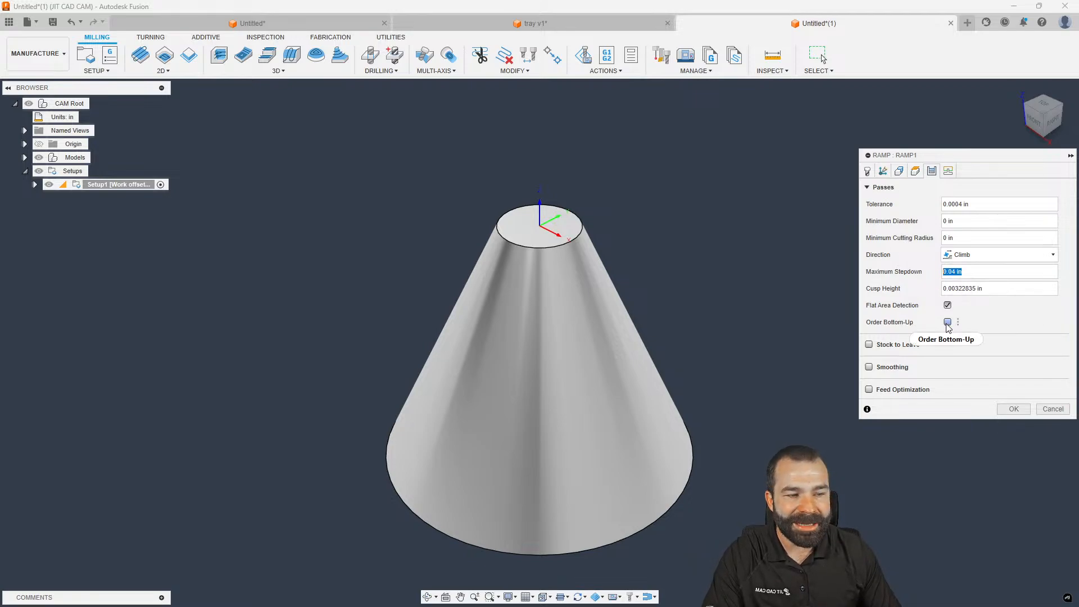
mouse_move(948, 326)
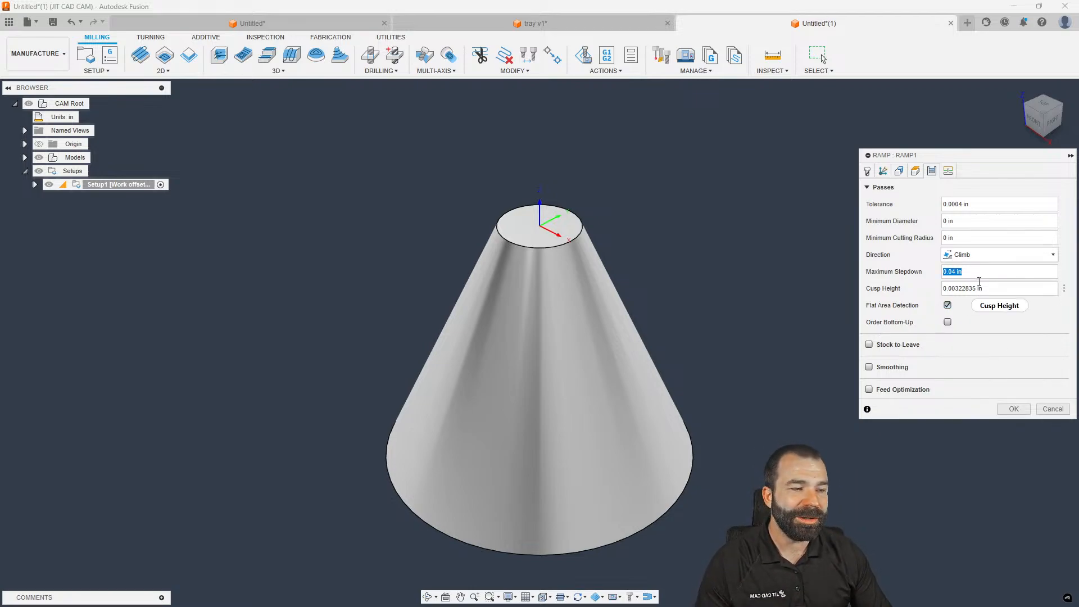
mouse_move(975, 273)
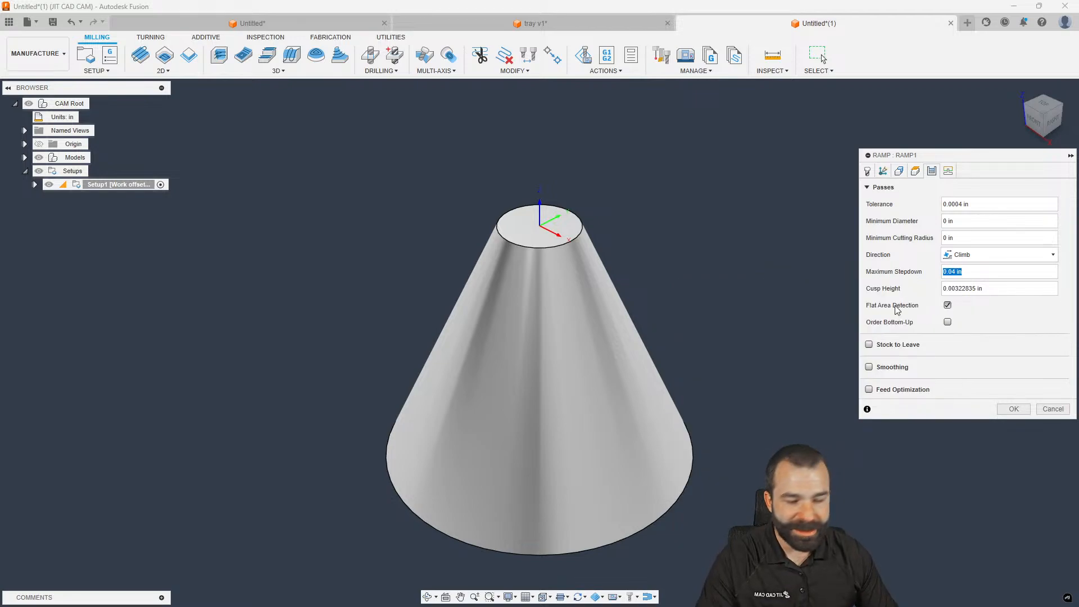
left_click(947, 321)
left_click(1027, 409)
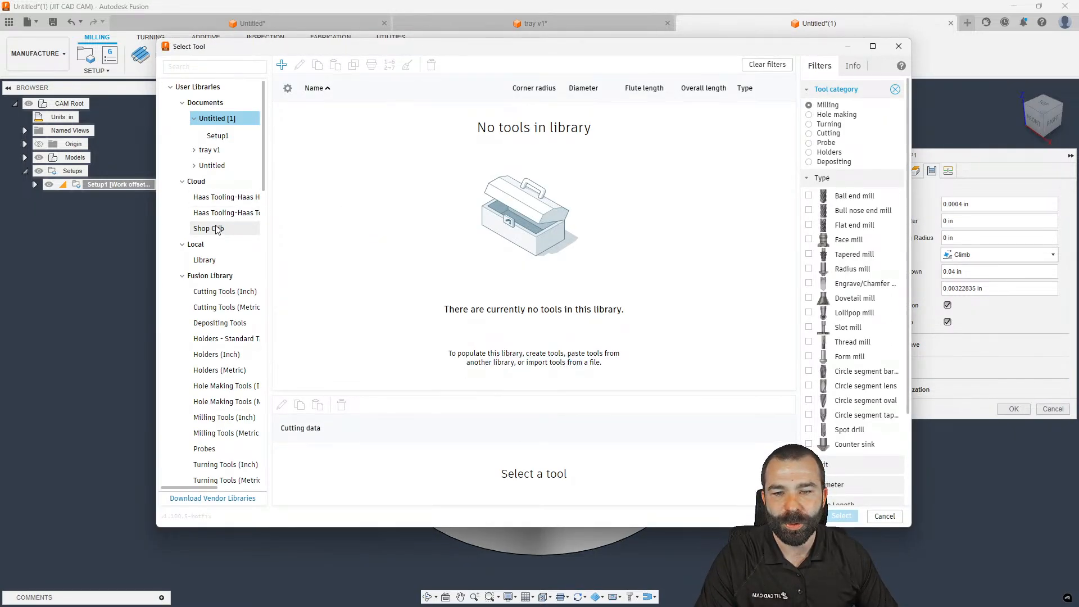
Choose the 1/2" Ball Endmill from the Shop Crib library and generate the Ramp toolpath
left_click(217, 216)
left_click(214, 228)
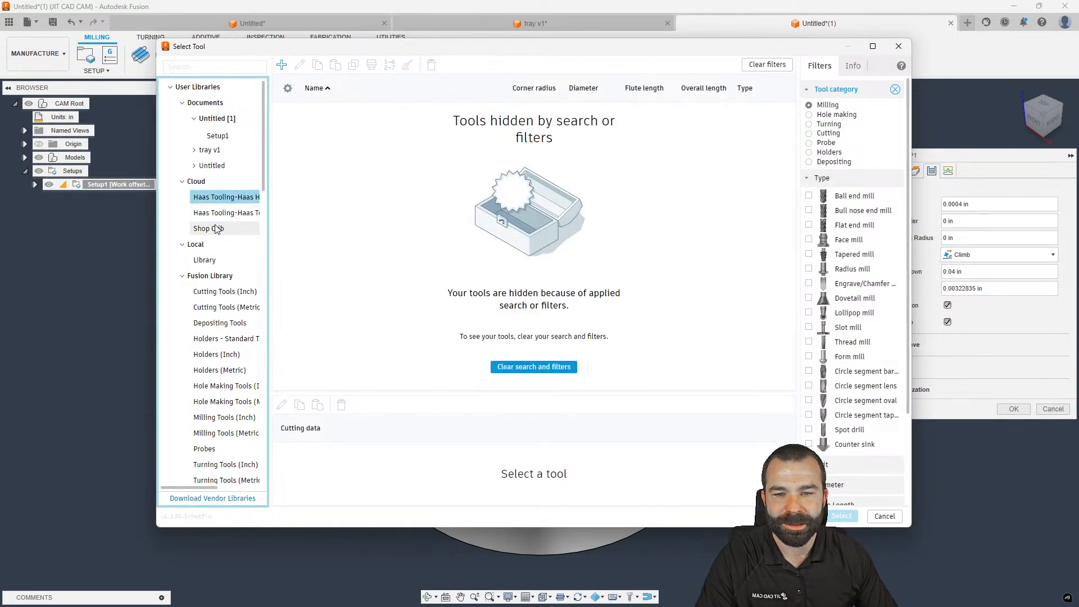
left_click(377, 157)
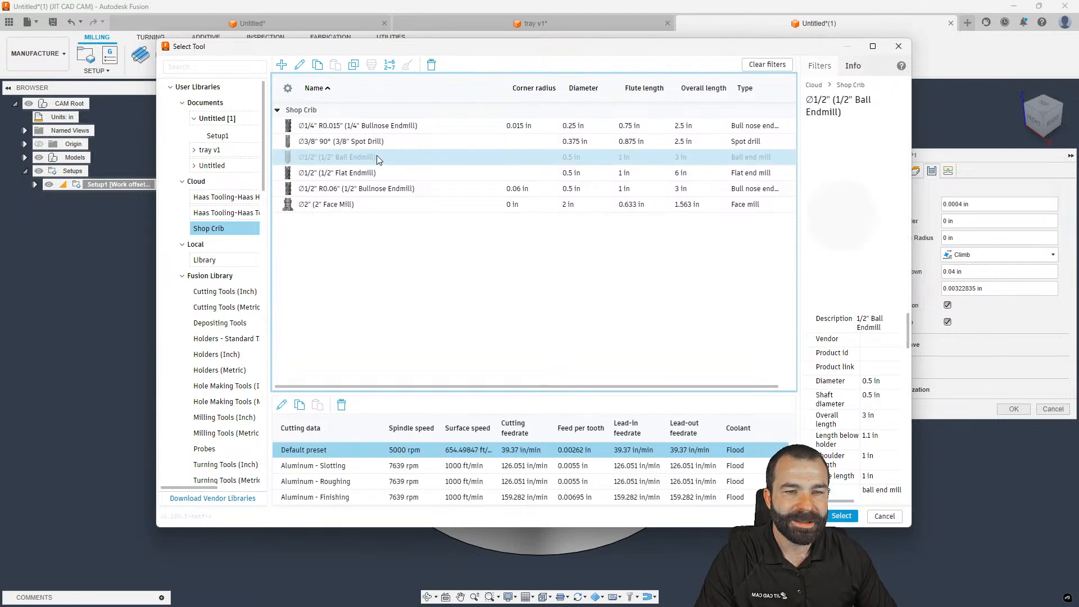
left_click(842, 467)
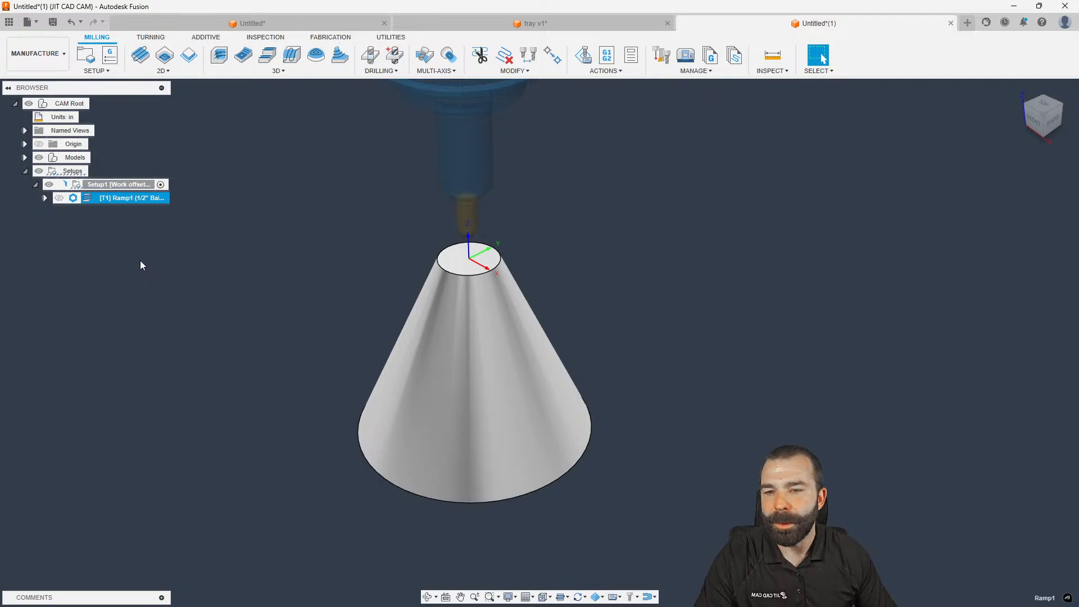
Orbit to inspect the Ramp1 toolpath on the cone, then bring up the 2D strategies list
scroll(344, 402, "up", 2)
middle_click_drag(345, 406, 414, 397, "shift")
scroll(378, 473, "up", 6)
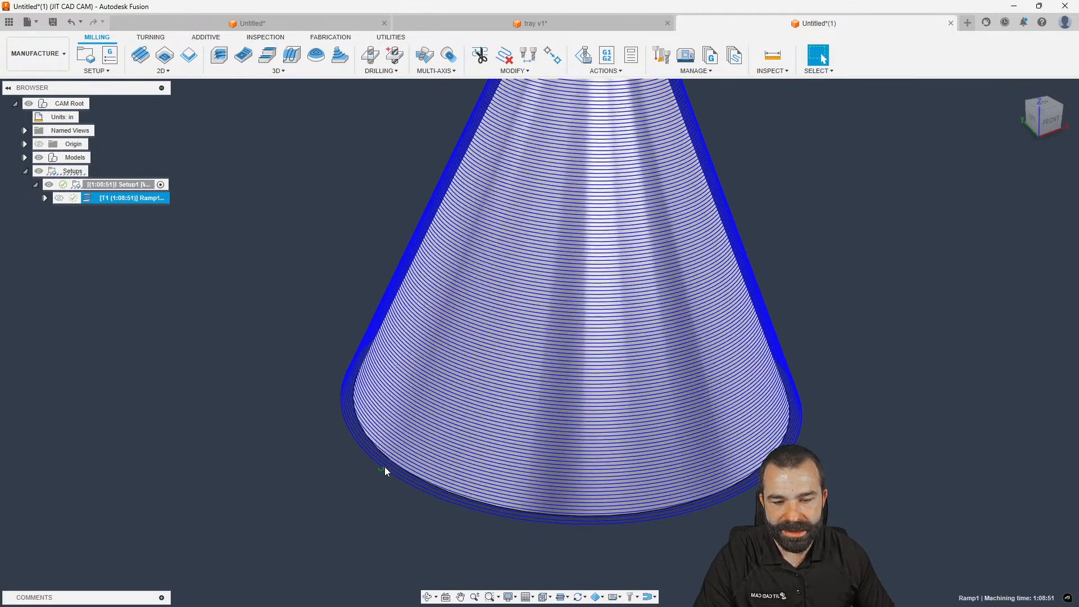
scroll(386, 470, "down", 8)
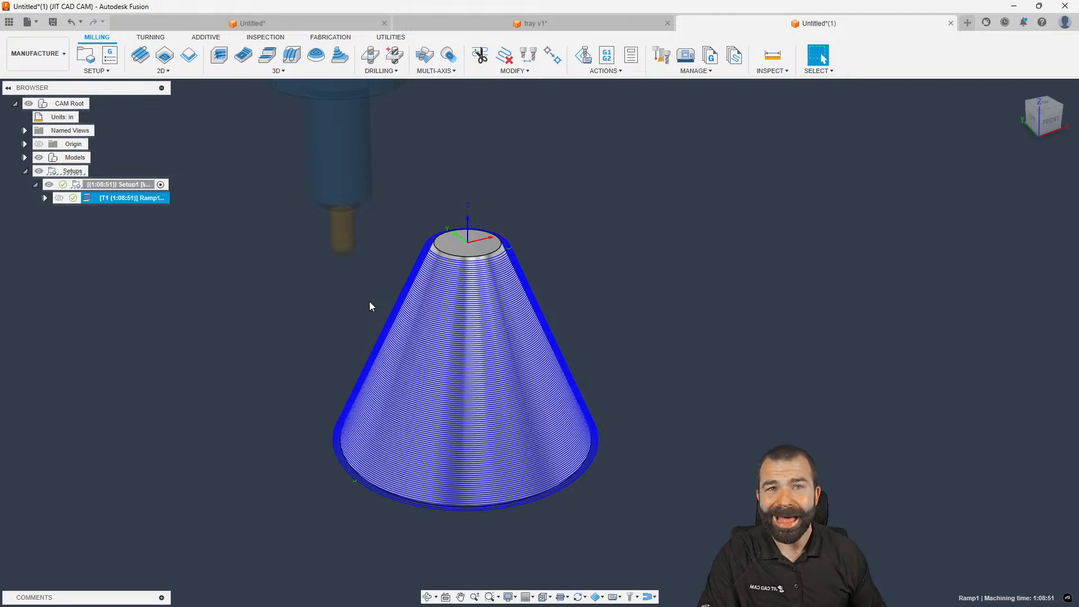
left_click(162, 71)
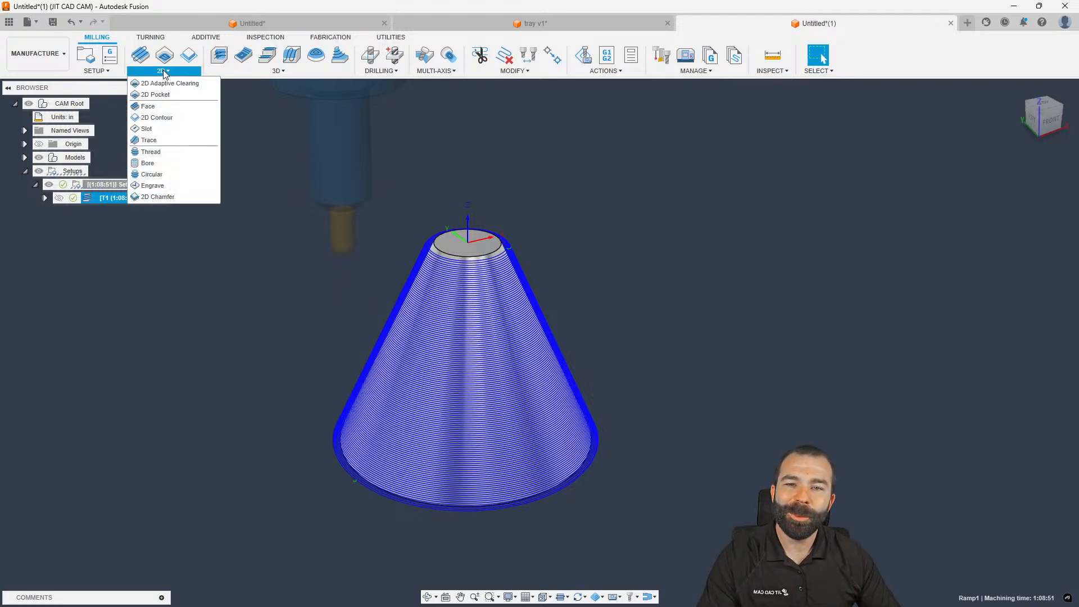
Create a Bore operation on the cone face, leaving Reverse Order off, and generate it
left_click(155, 163)
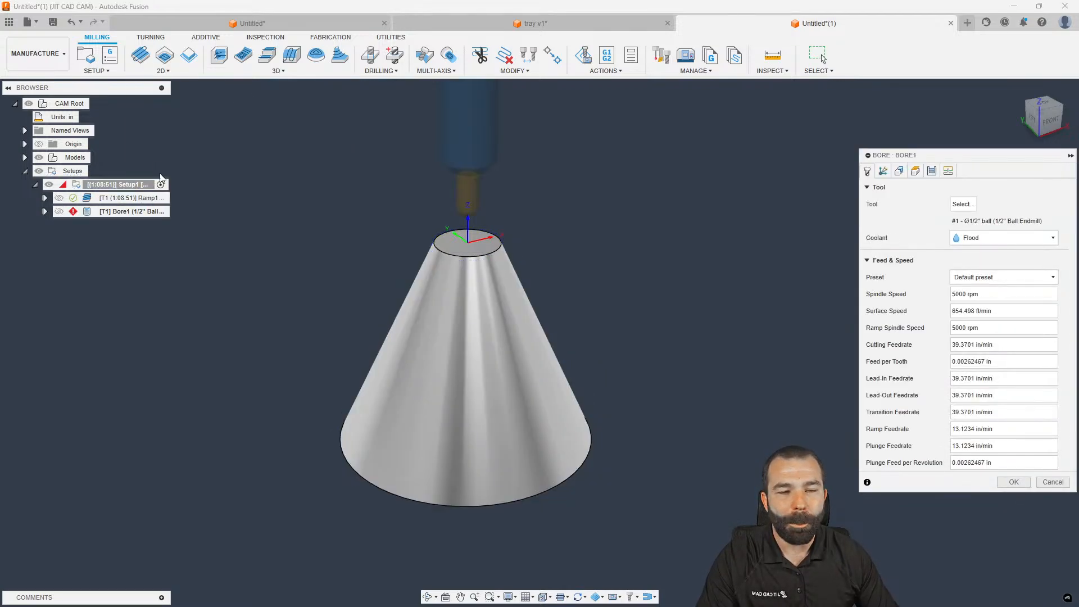
left_click(430, 337)
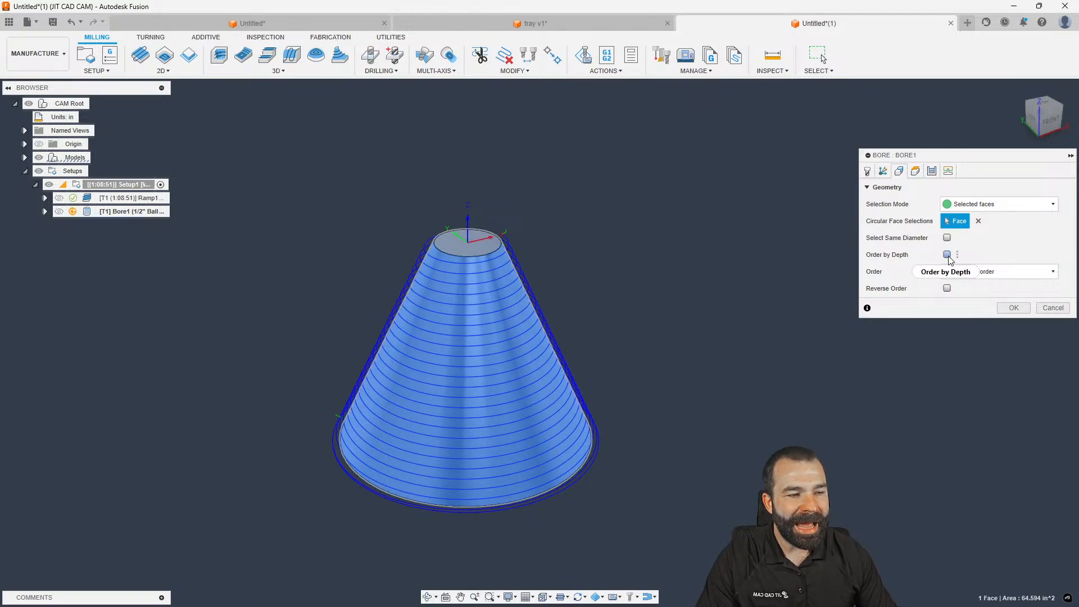
left_click(947, 288)
left_click(948, 288)
left_click(1010, 307)
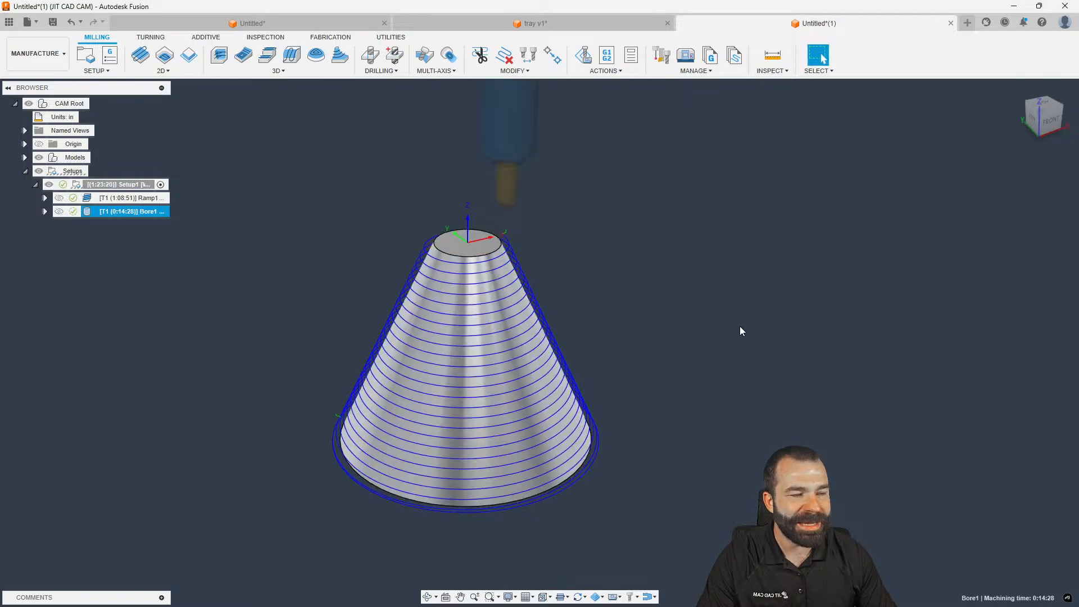
middle_click_drag(698, 334, 638, 344, "shift")
Review Bore1's passes and heights, keeping Climb cut direction, and cancel without changes
double_click(86, 213)
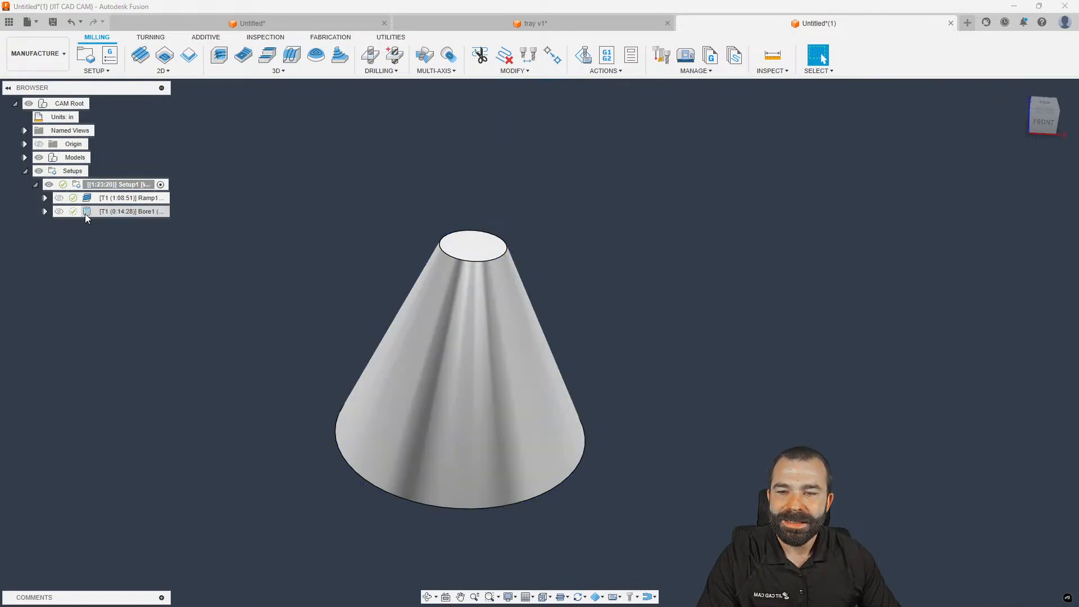
left_click(932, 170)
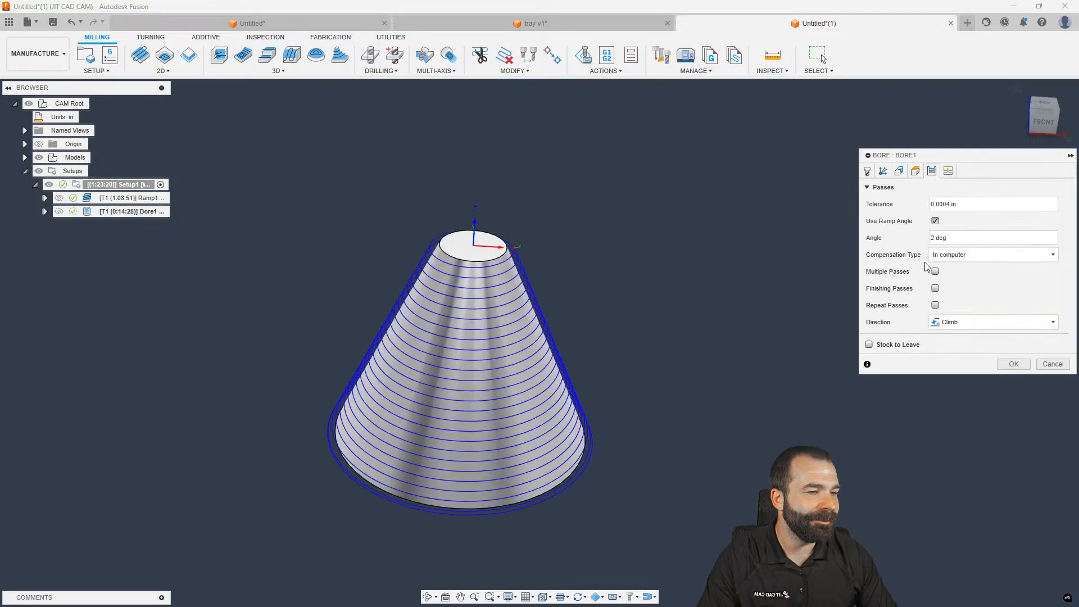
left_click(936, 305)
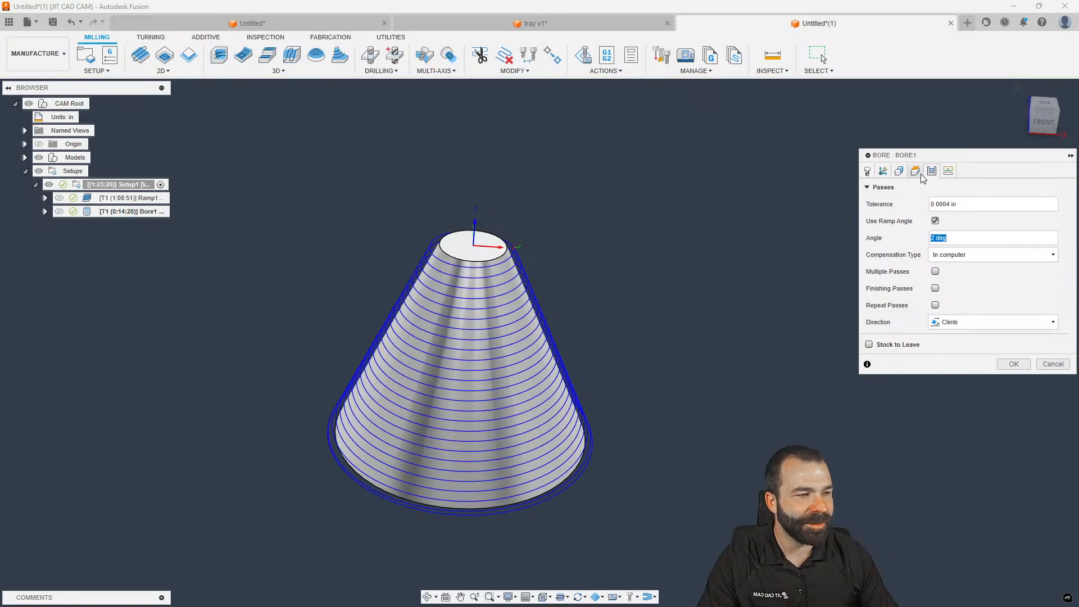
left_click(916, 172)
left_click(933, 172)
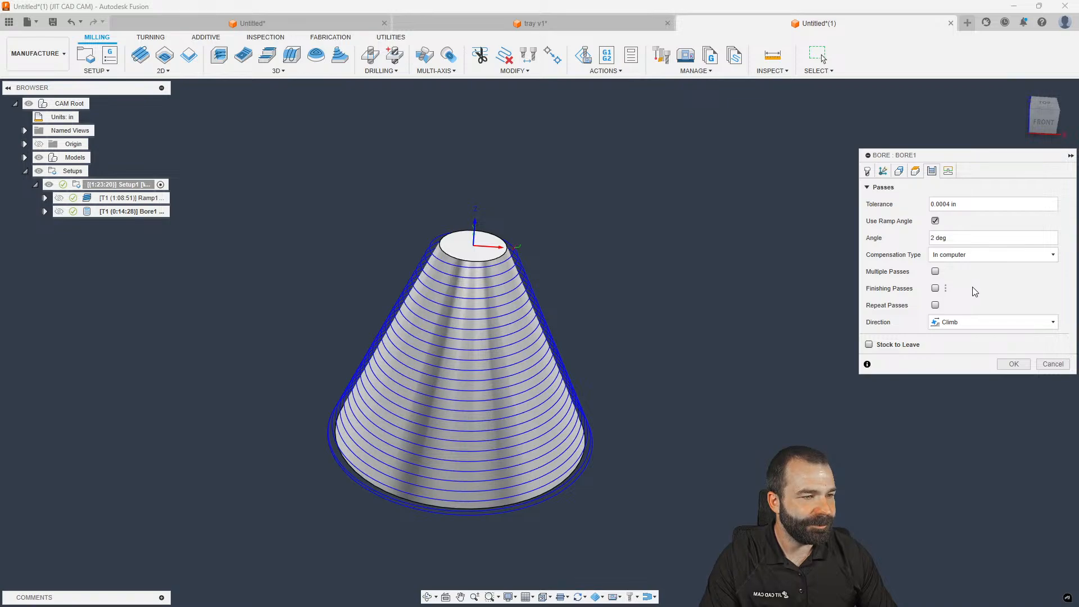
left_click(963, 322)
left_click(962, 334)
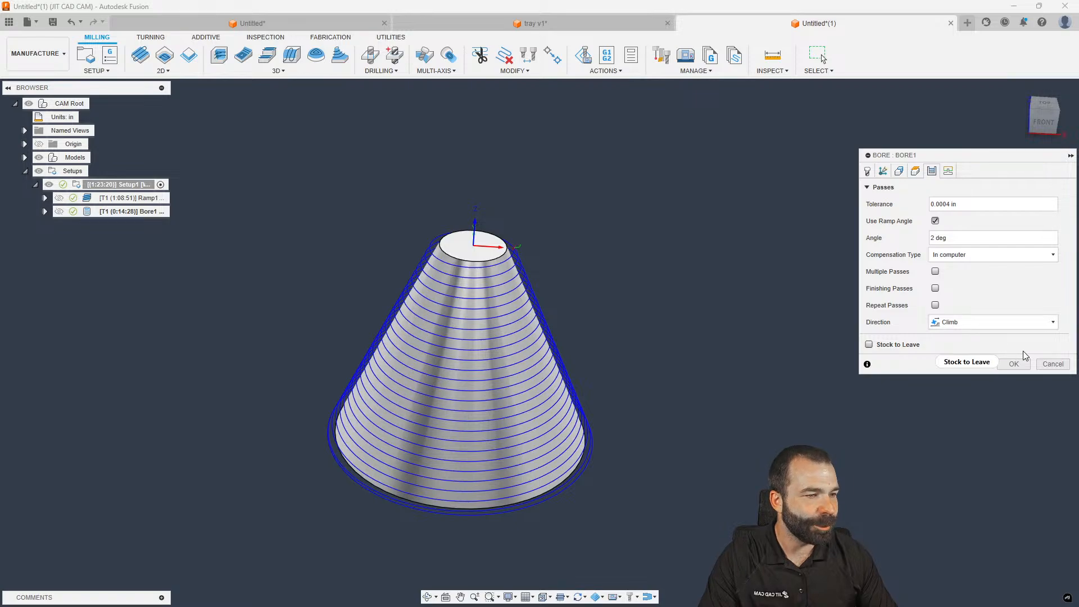
left_click(1045, 364)
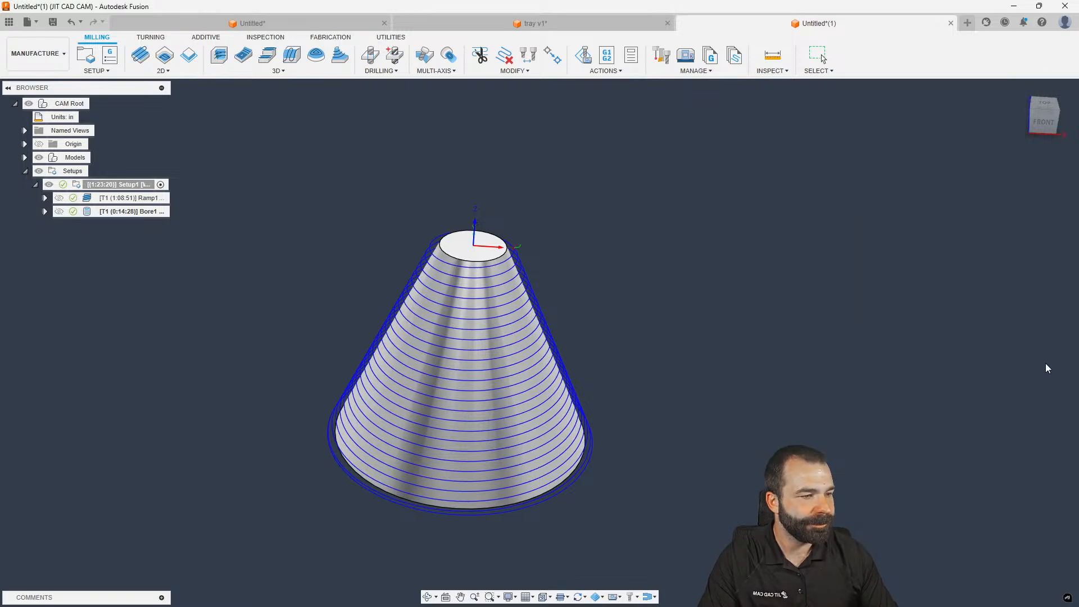
Open and close the 2D strategy list, then select Ramp1 to show its toolpath
left_click(311, 211)
left_click(163, 70)
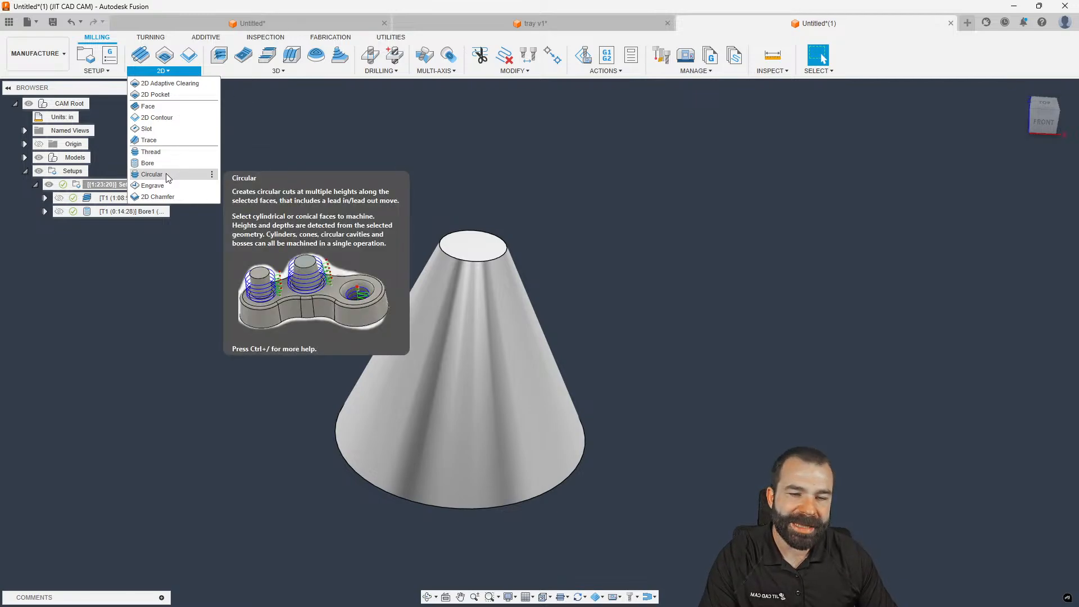
left_click(302, 197)
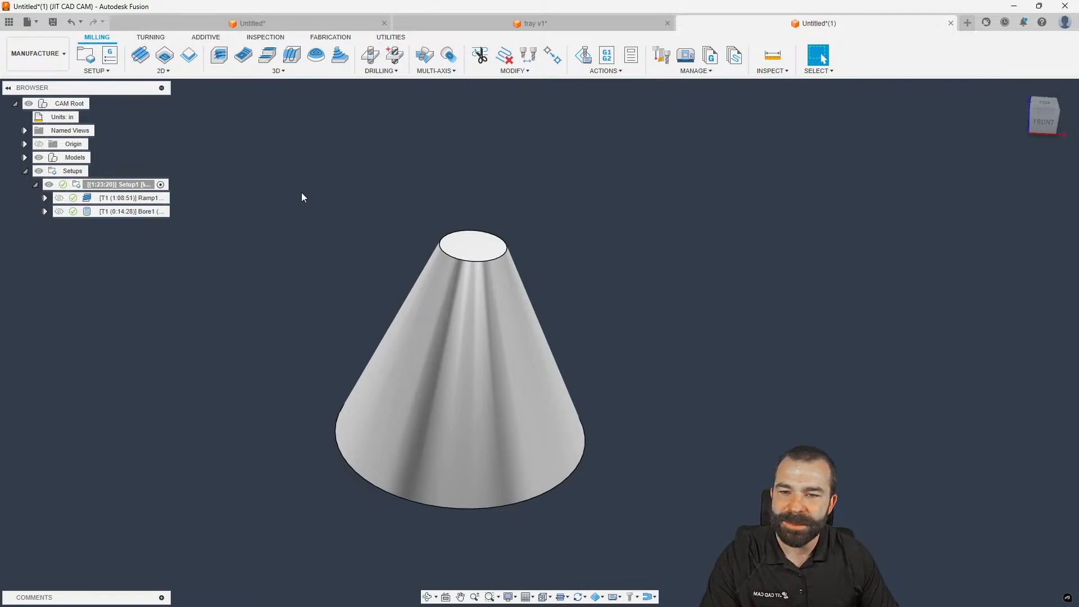
left_click(135, 199)
middle_click_drag(297, 223, 332, 215, "shift")
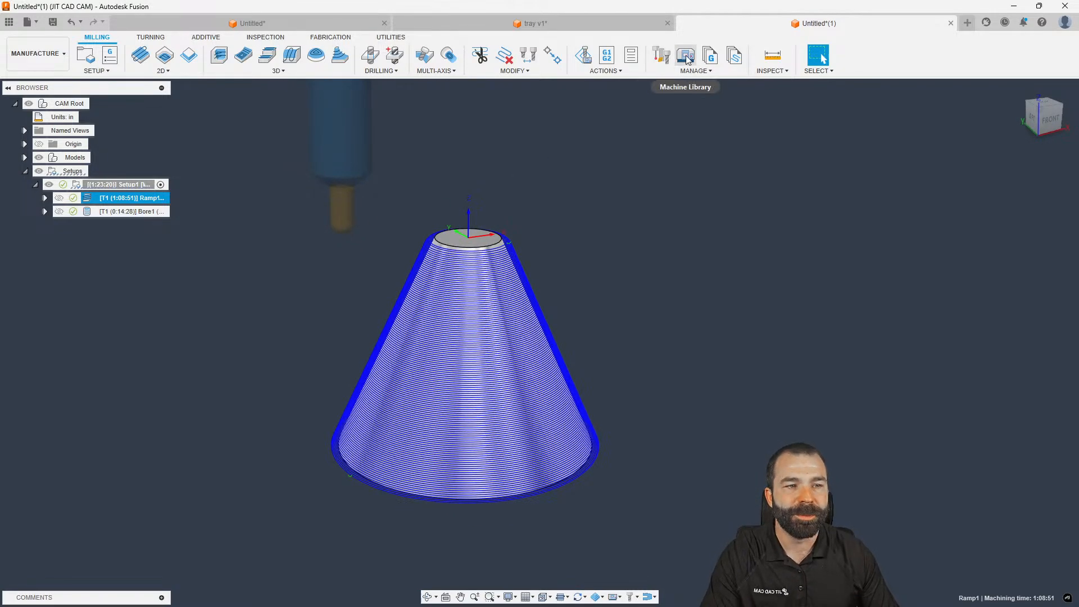
Simulate Ramp1 with the machine, play it at faster speed, and view it from FRONT
key("s")
left_click(651, 226)
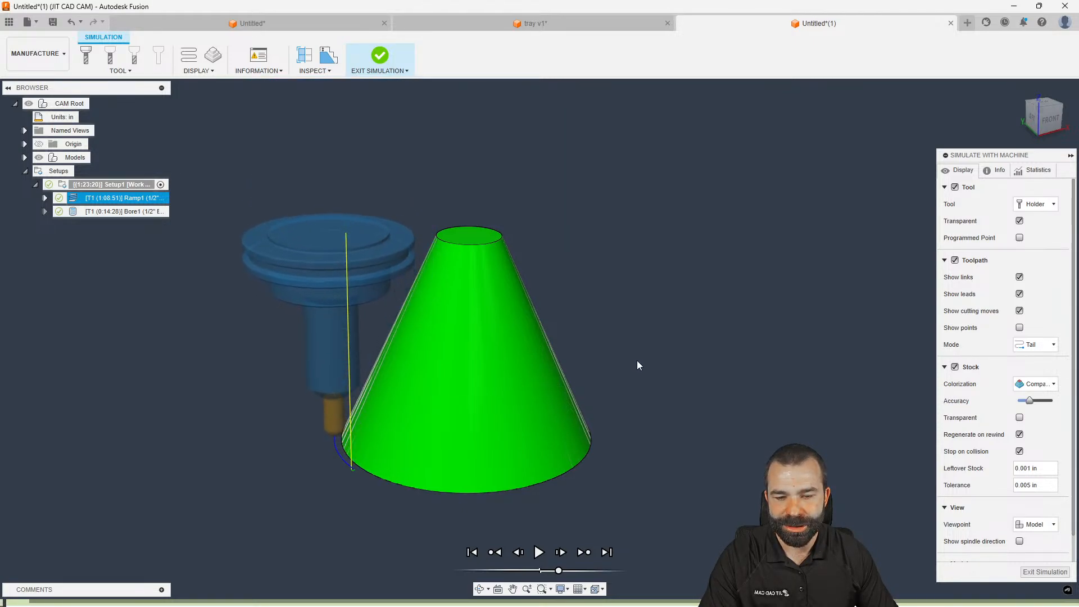
left_click(540, 552)
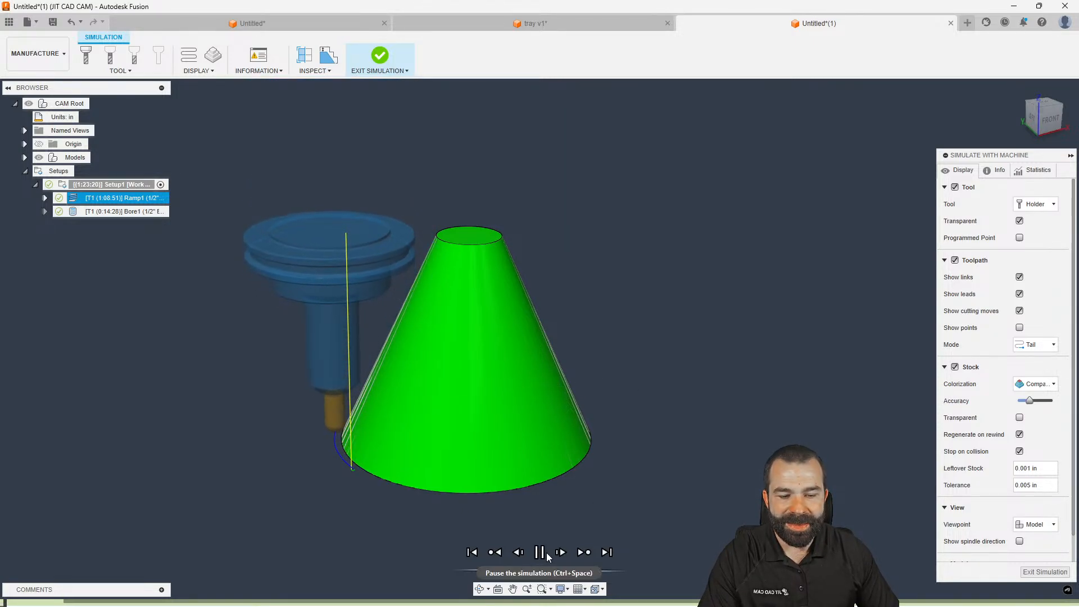
left_click_drag(558, 570, 585, 569)
scroll(574, 487, "down", 1)
middle_click_drag(574, 487, 575, 483, "shift")
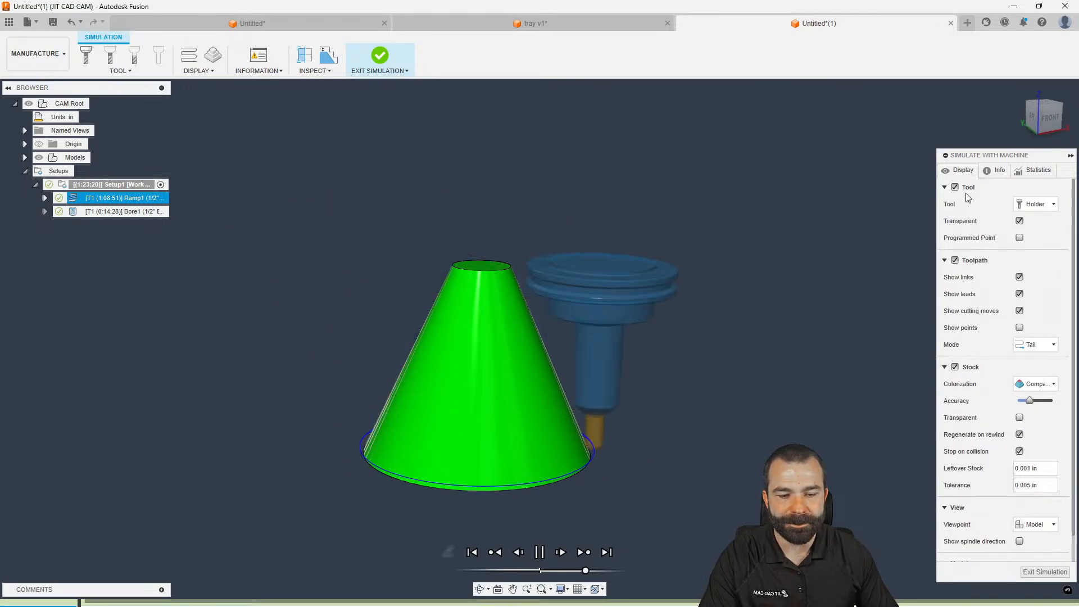
left_click(1048, 119)
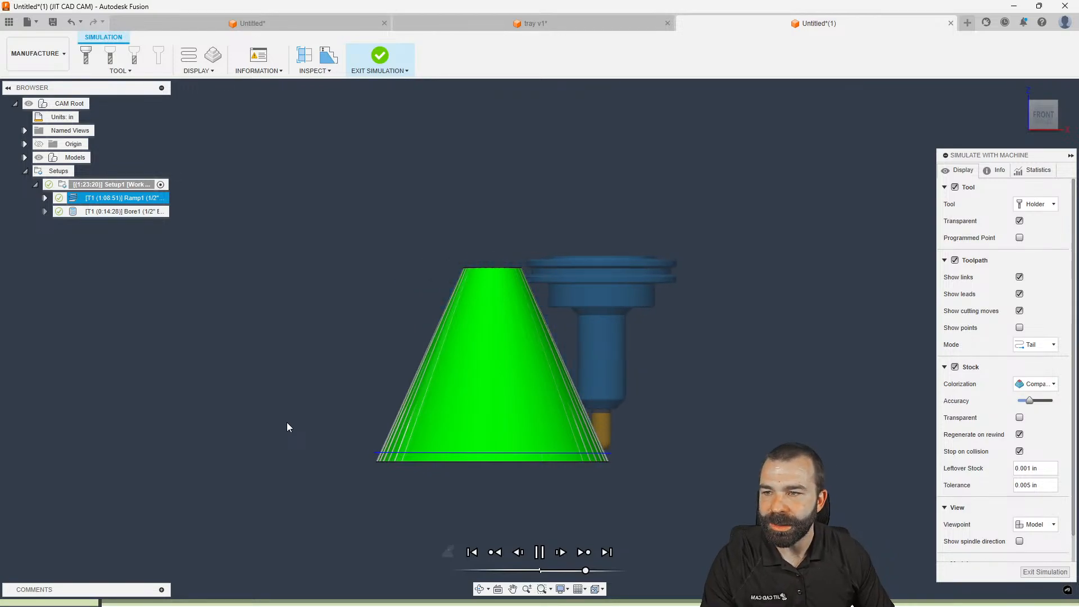
Exit the simulation and start a new 3D Blend finishing operation
left_click(1032, 574)
left_click(247, 71)
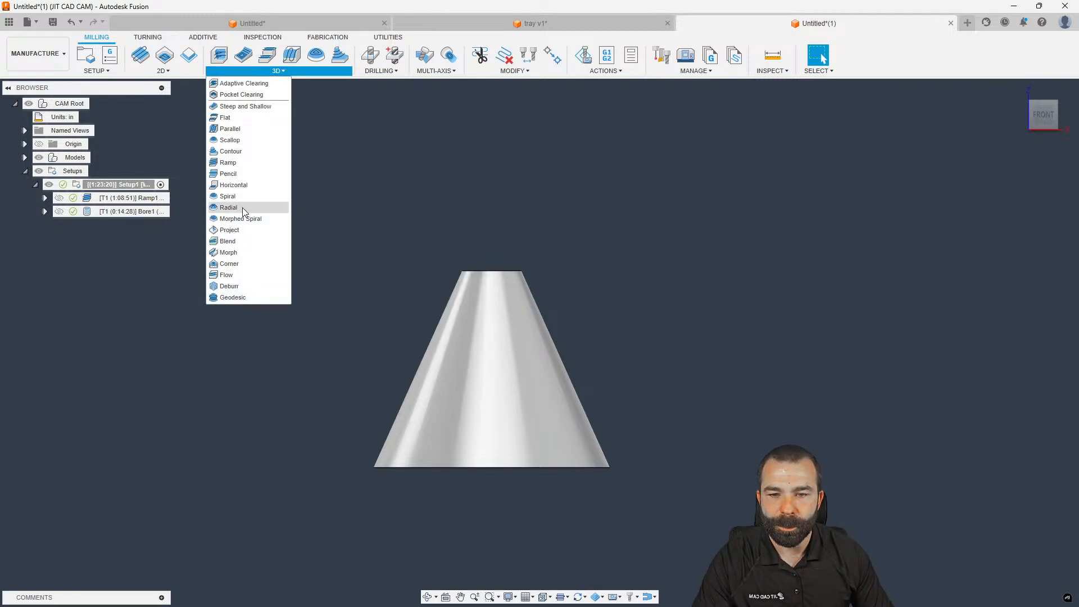
left_click(228, 241)
left_click(883, 172)
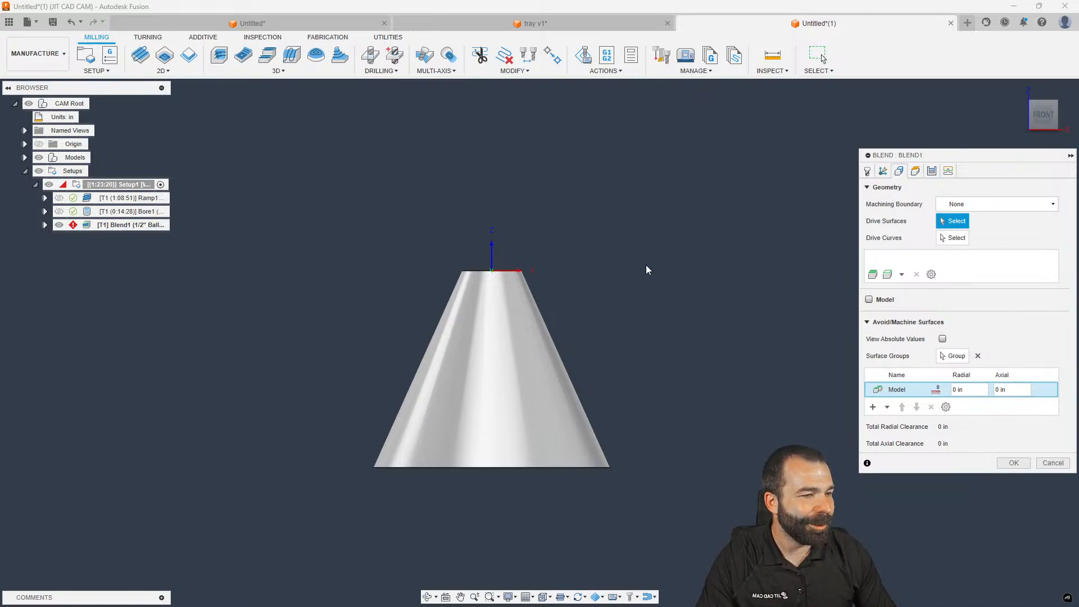
Select the cone face as drive surface and its top and bottom edges as drive curves
middle_click_drag(641, 268, 632, 269, "shift")
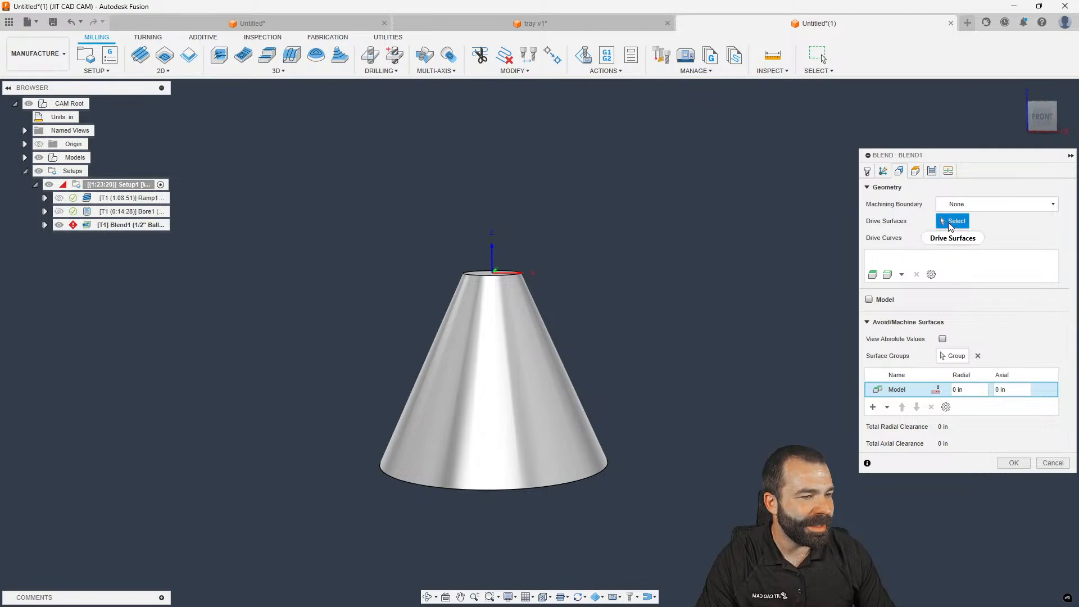
left_click(548, 368)
left_click(953, 238)
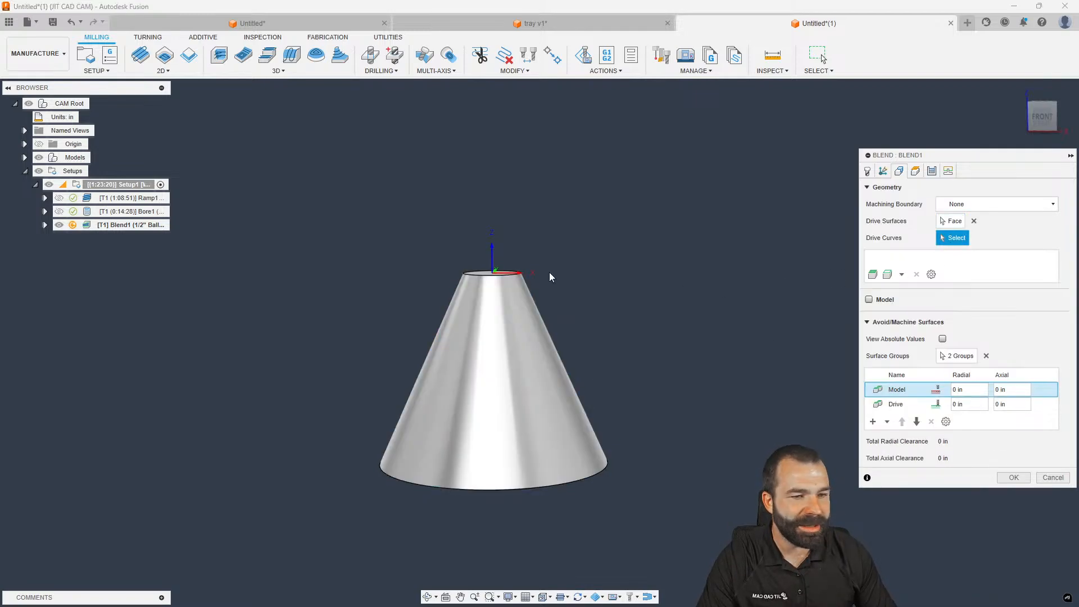
left_click(510, 275)
left_click(602, 475)
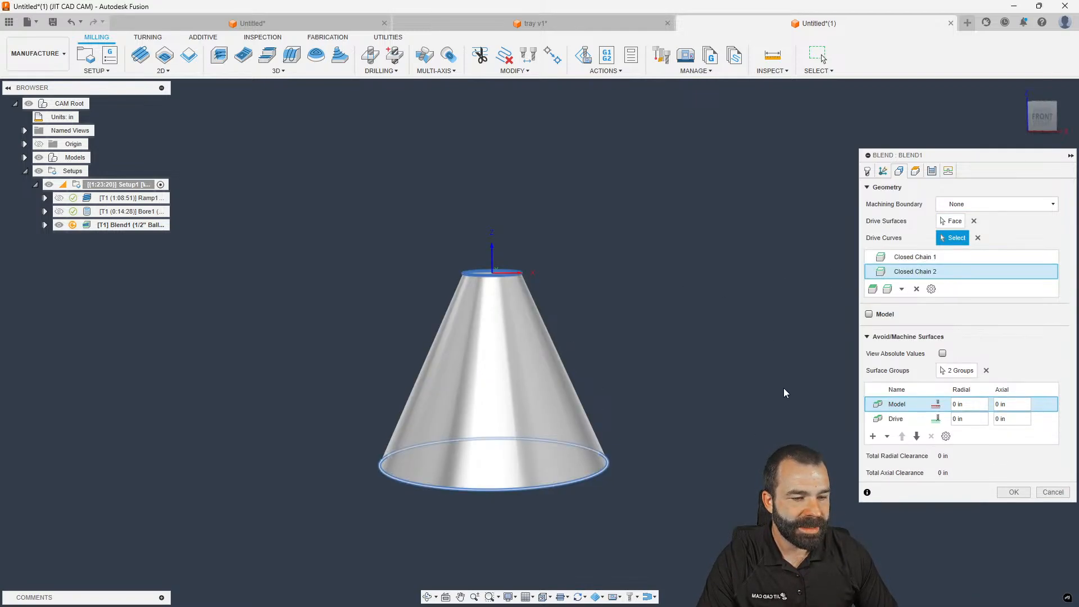
left_click(915, 172)
left_click(931, 172)
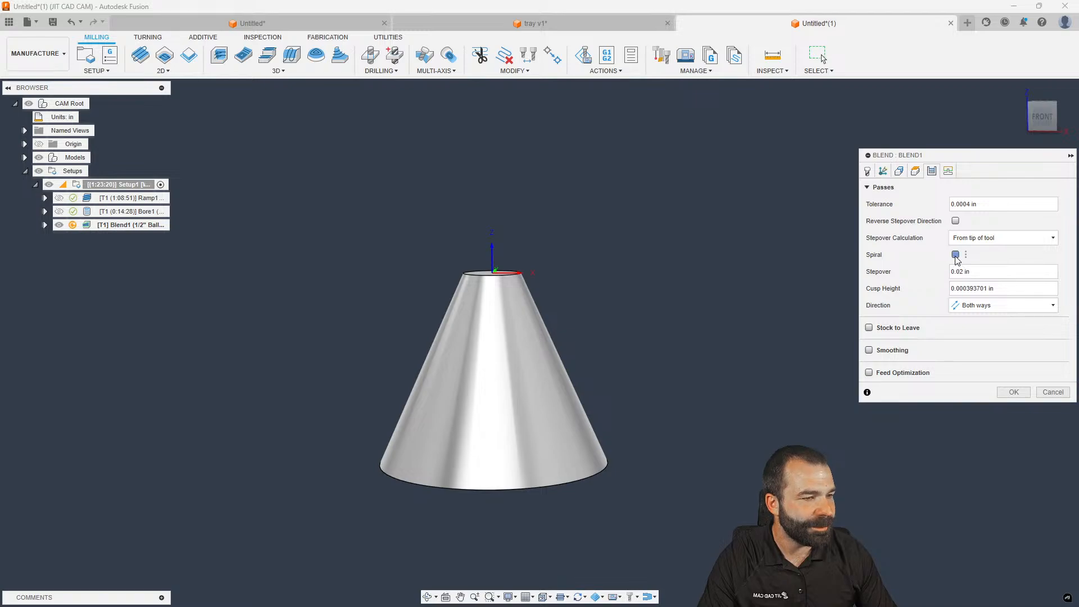
Accept the Blend dialog to create and compute the Blend1 toolpath
left_click(1015, 395)
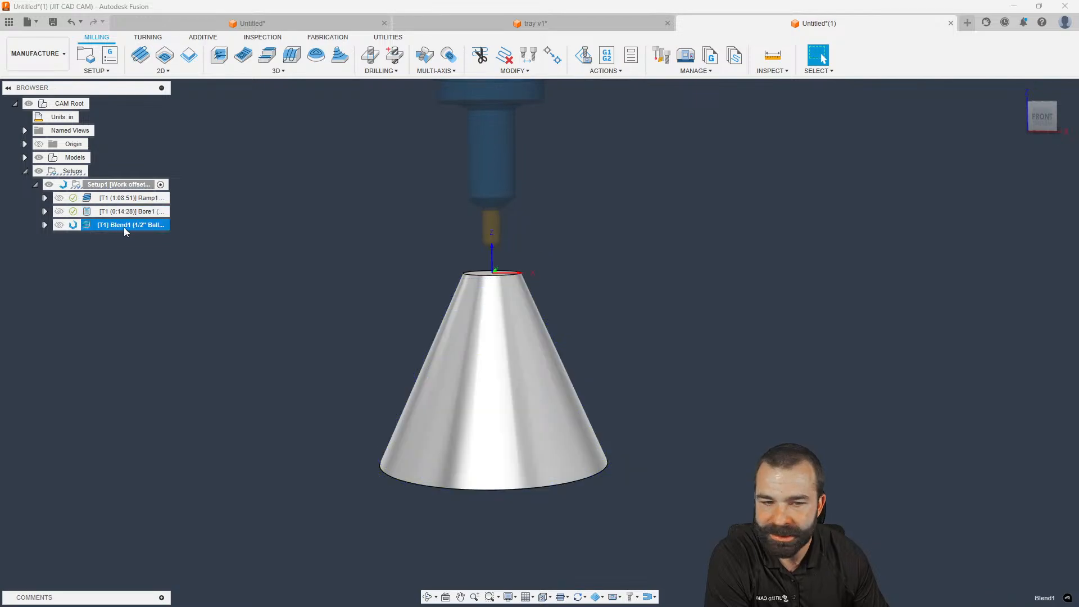
Reopen Blend1, review its heights and passes, and regenerate it unchanged
double_click(96, 226)
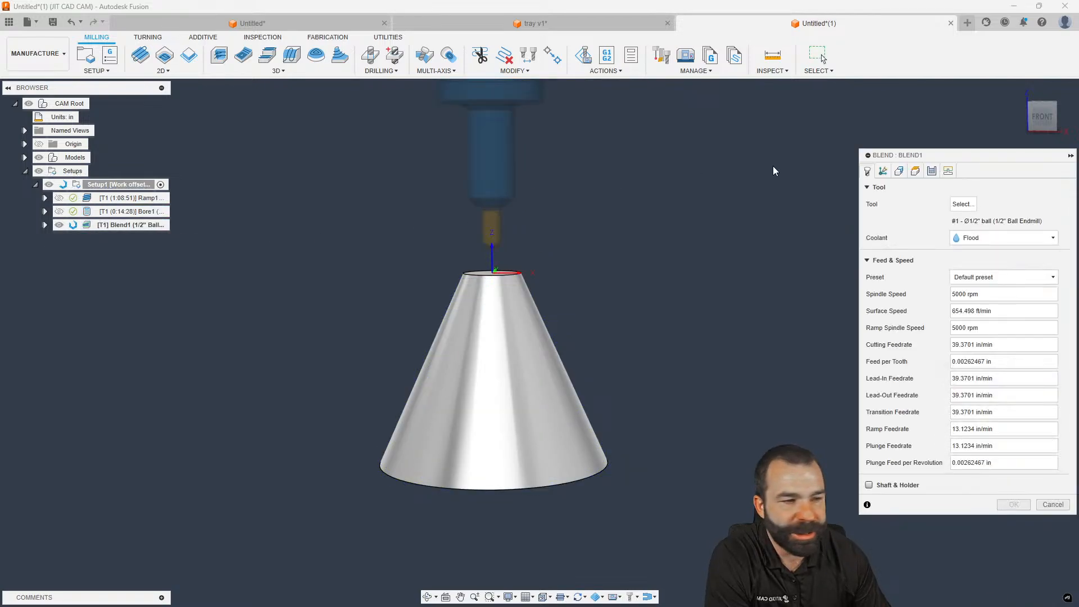
left_click(915, 171)
left_click(931, 170)
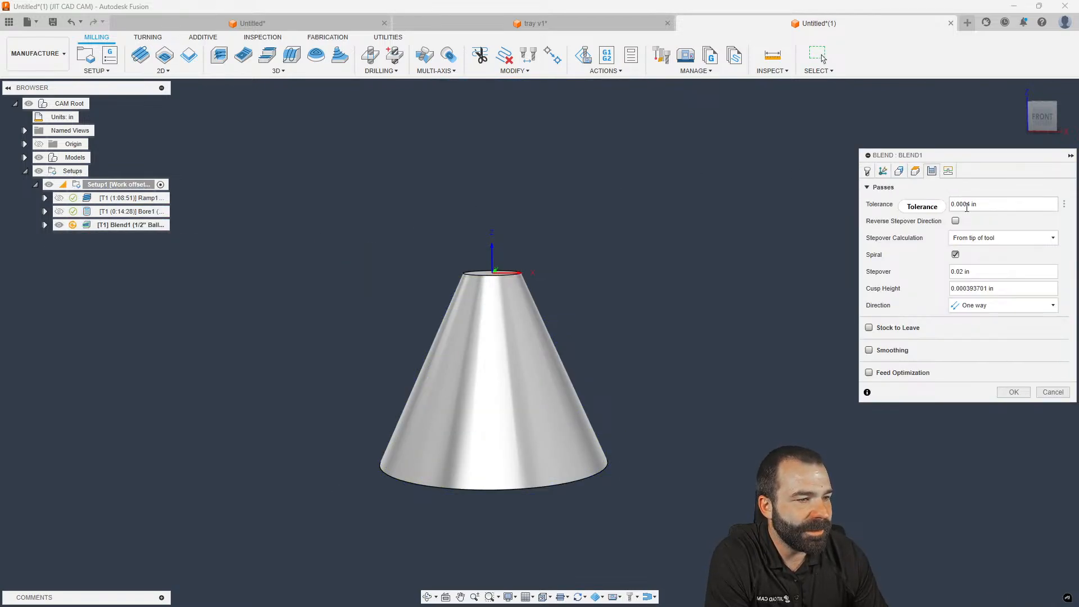
key("Return")
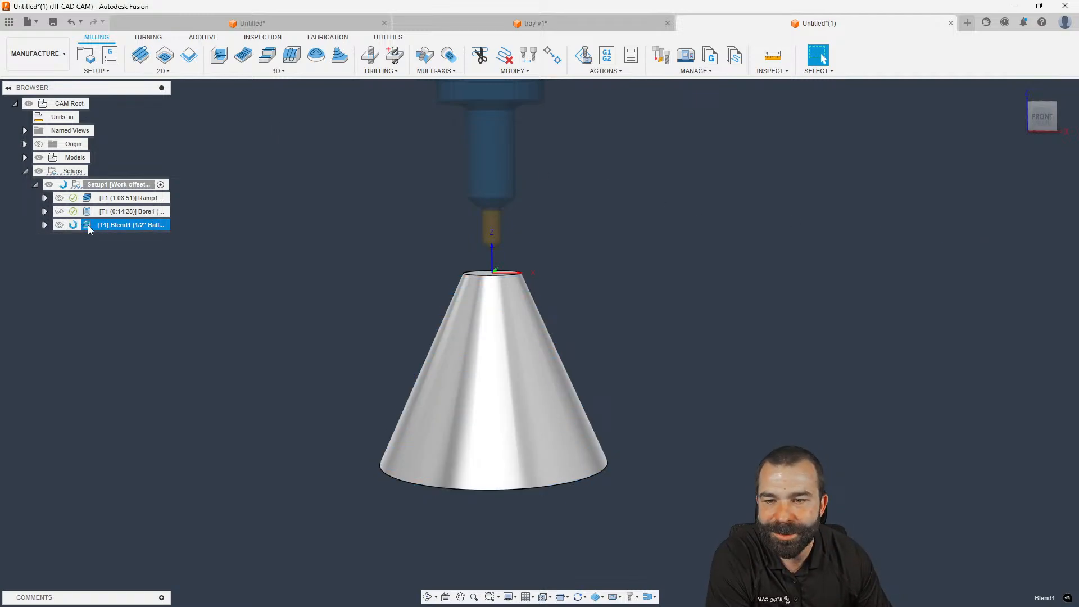
Bound Blend1 by the cone's top and bottom edges with Contact Point Boundary on, and regenerate
middle_click_drag(150, 241, 153, 267, "shift")
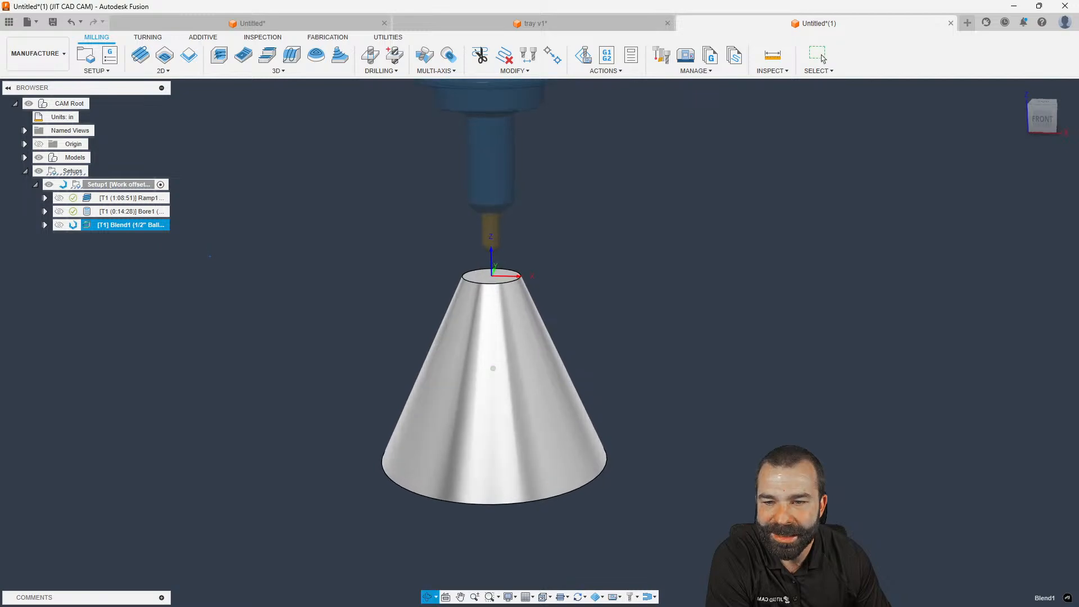
double_click(86, 224)
left_click(899, 171)
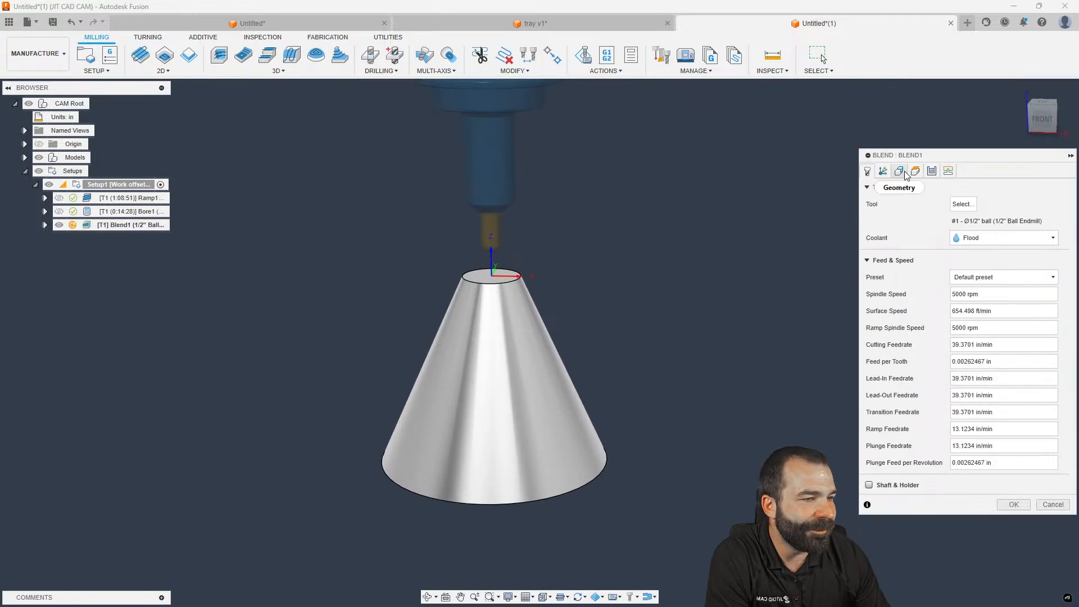
left_click(992, 204)
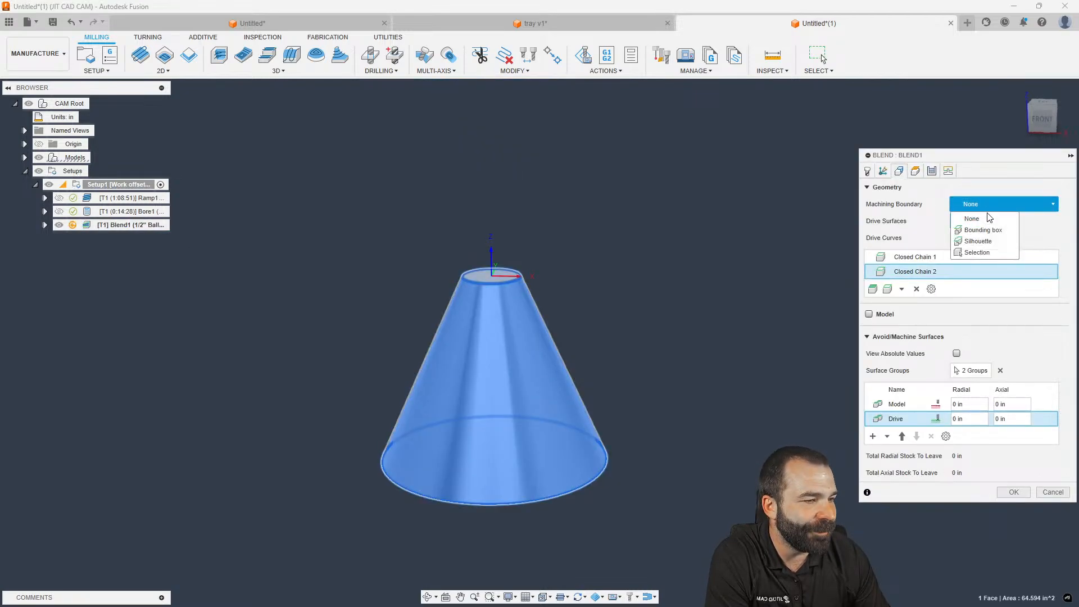
left_click(977, 252)
left_click(518, 279)
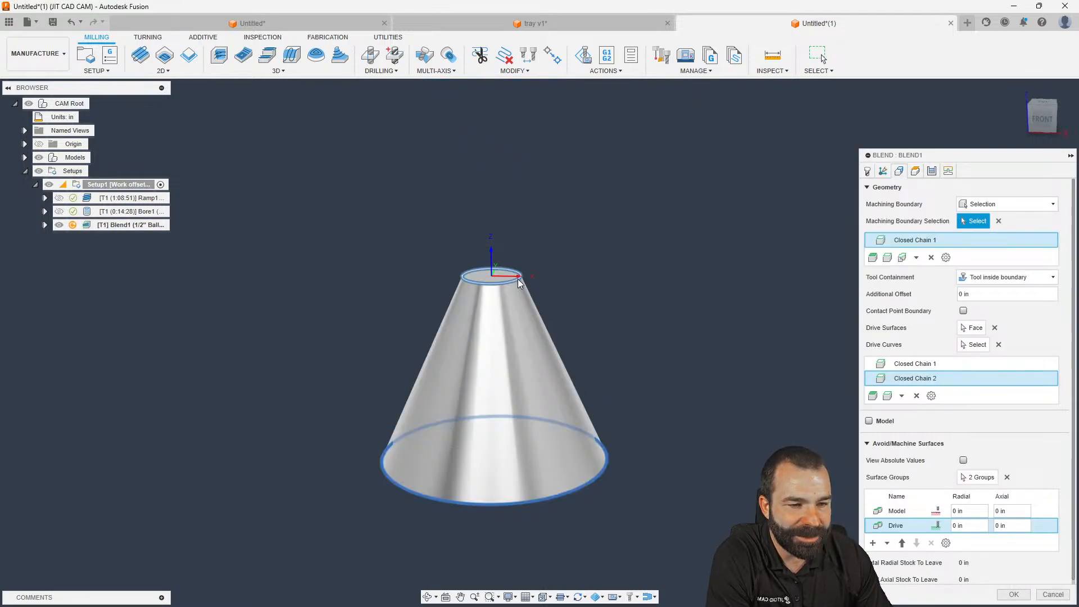
left_click(609, 464)
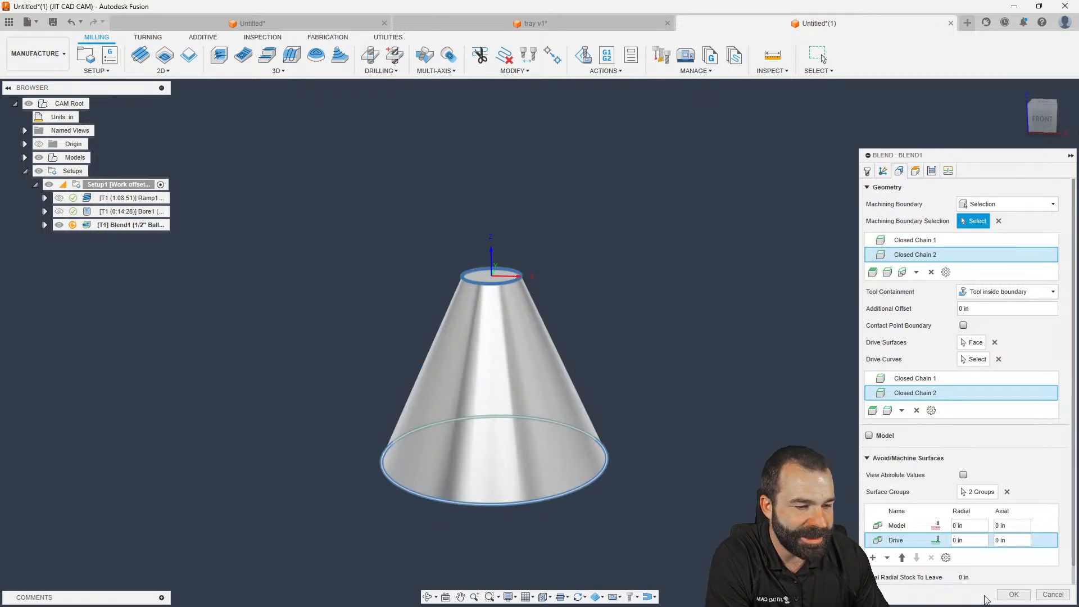
left_click(964, 326)
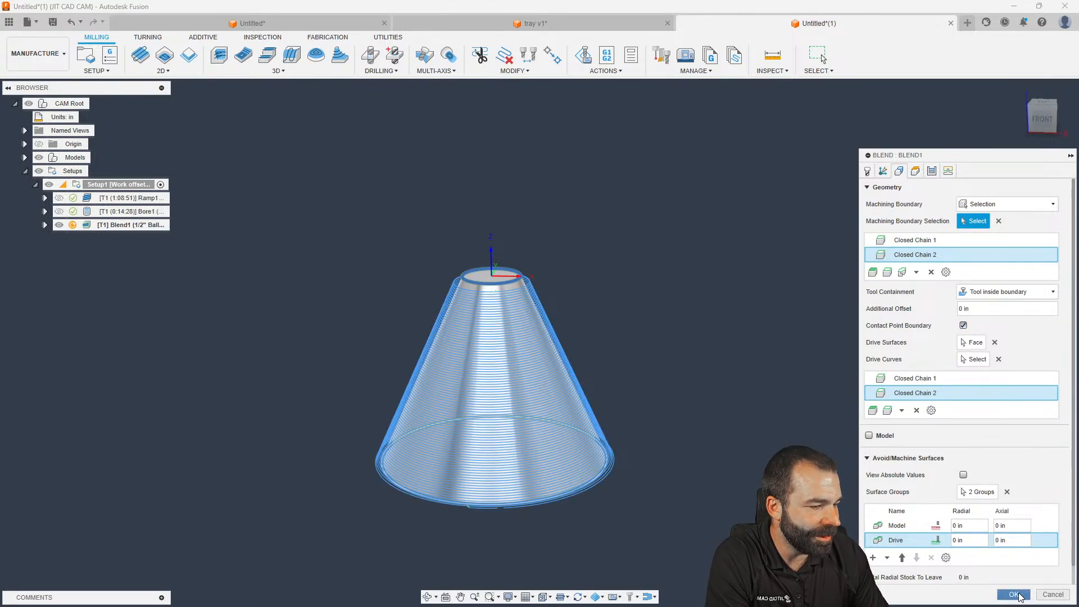
left_click(1013, 594)
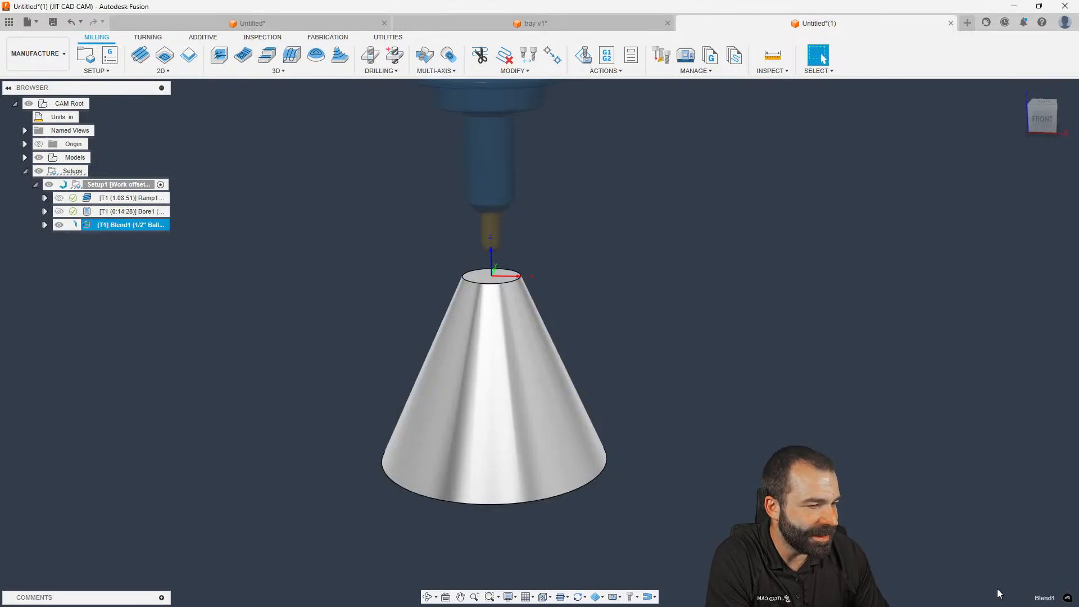
Clear Blend1's drive curves, re-pick the cone's top and bottom edges, and regenerate
double_click(89, 226)
left_click(898, 171)
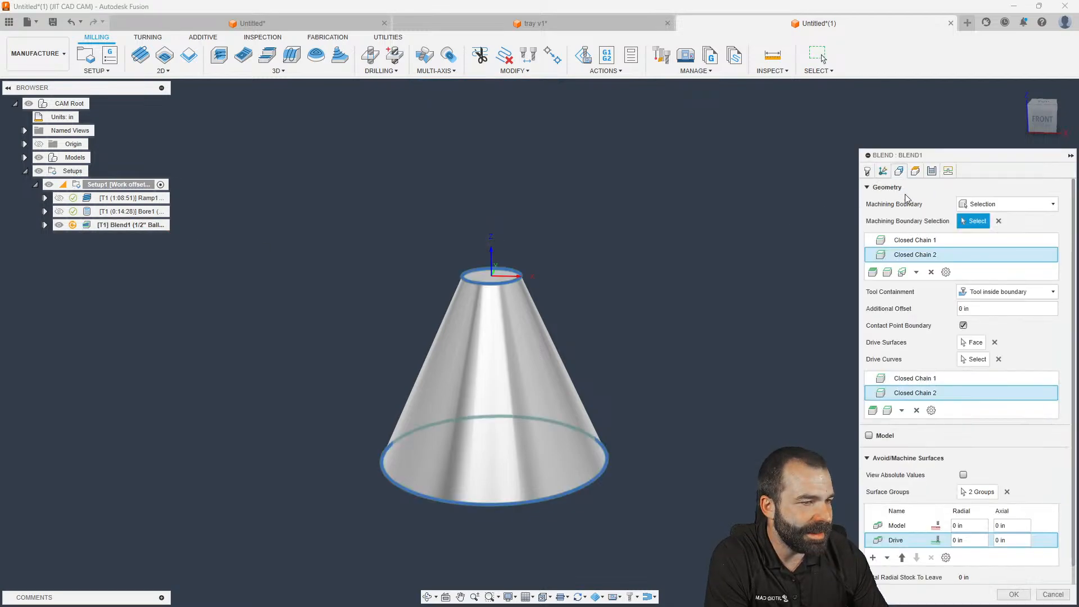
left_click(977, 359)
left_click(999, 359)
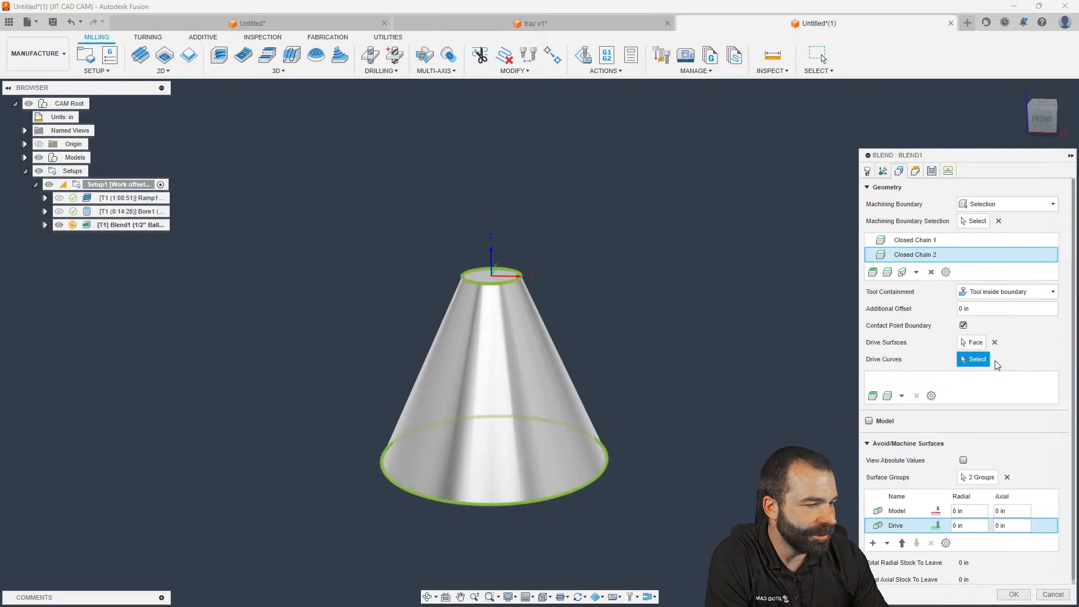
left_click(503, 285)
left_click(603, 474)
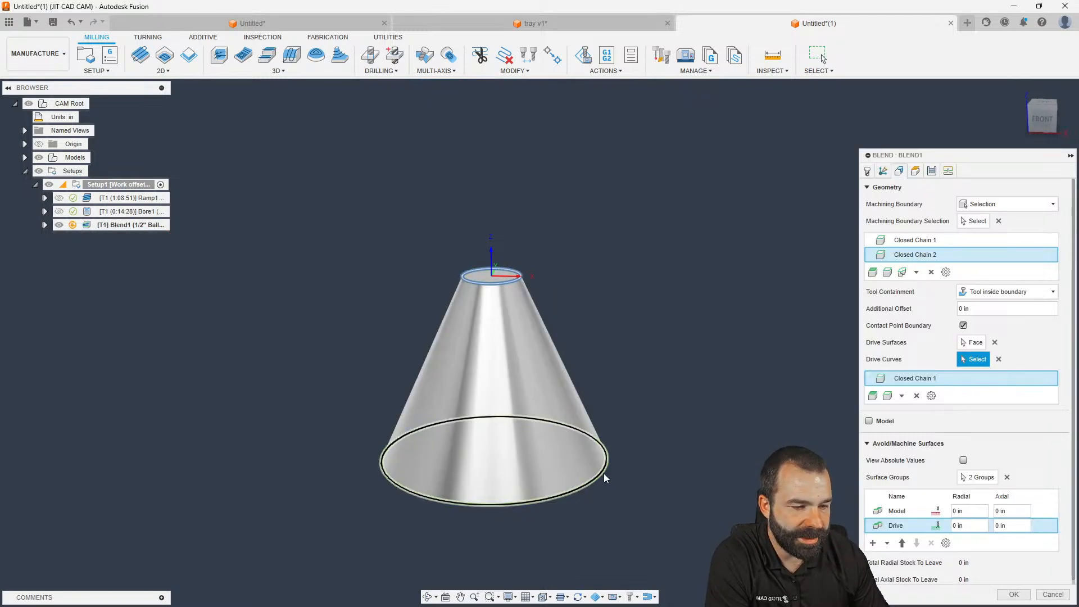
left_click(1013, 594)
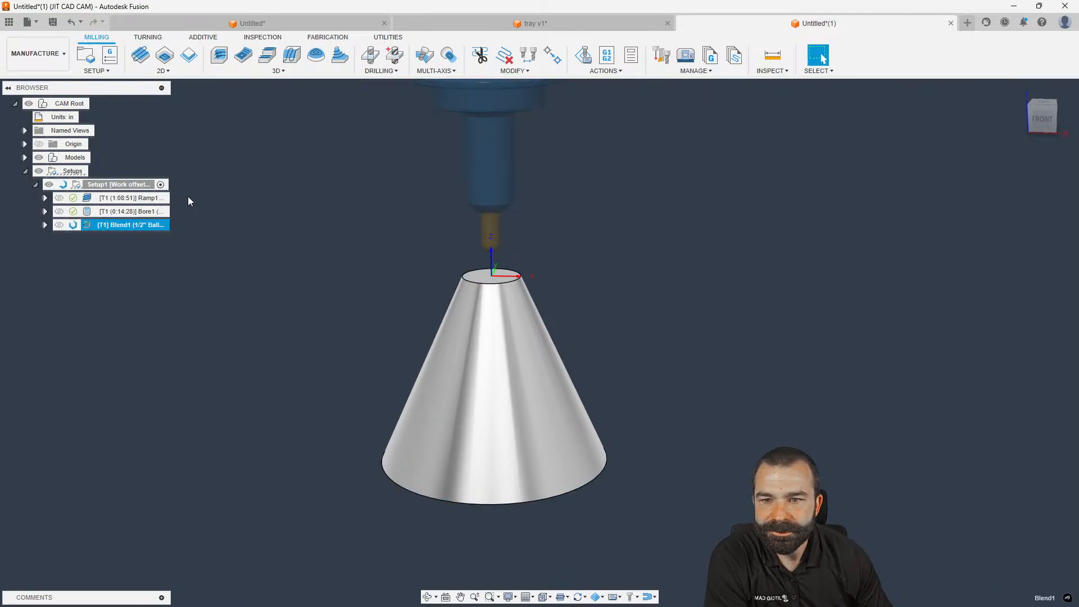
left_click(271, 71)
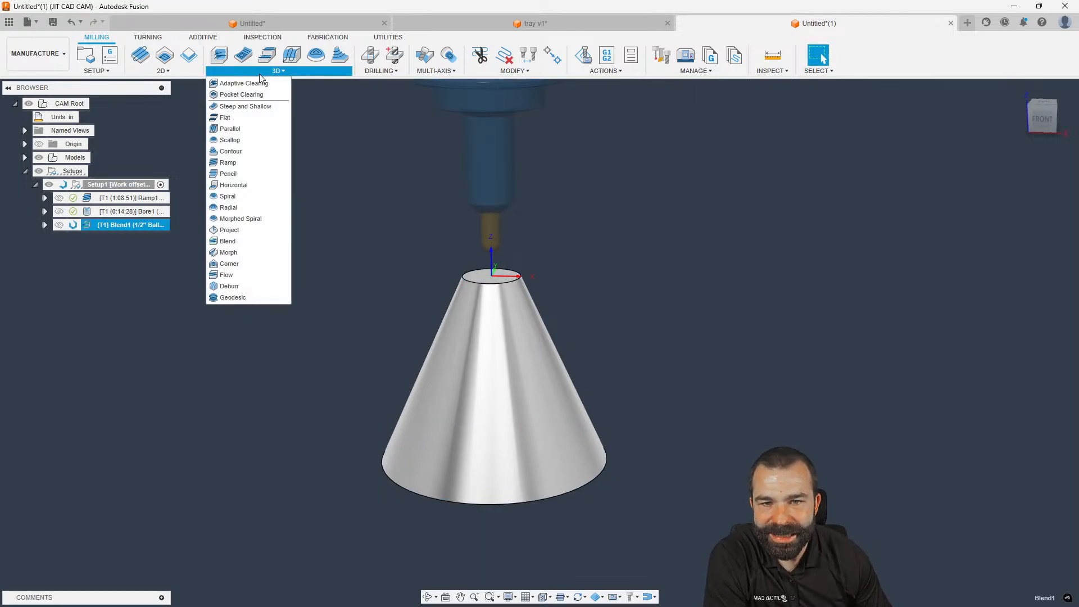
left_click(248, 107)
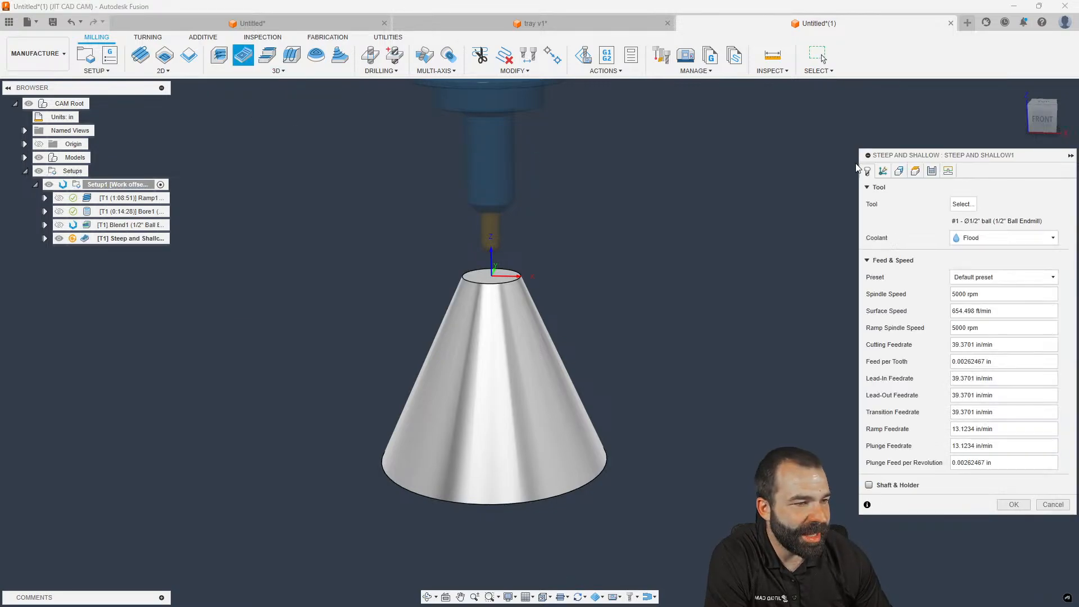
left_click(900, 171)
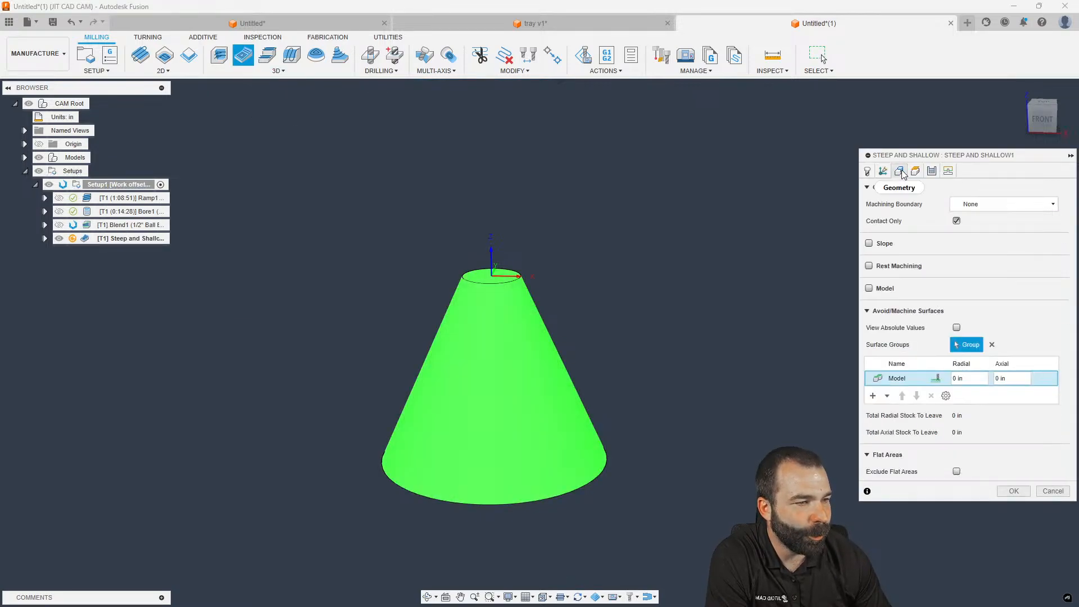
left_click(915, 172)
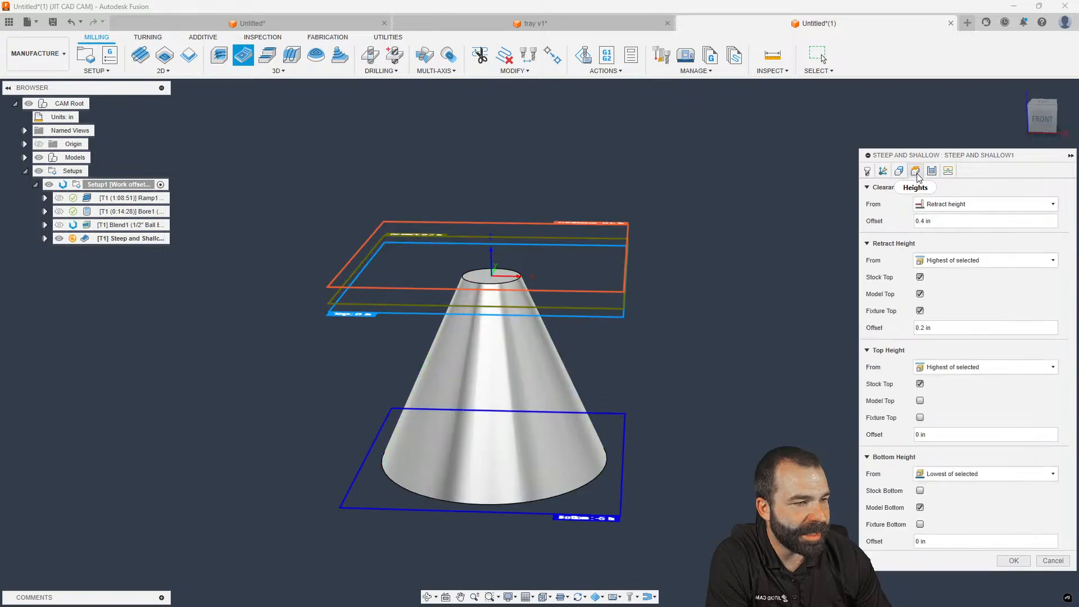
left_click(931, 172)
left_click(985, 221)
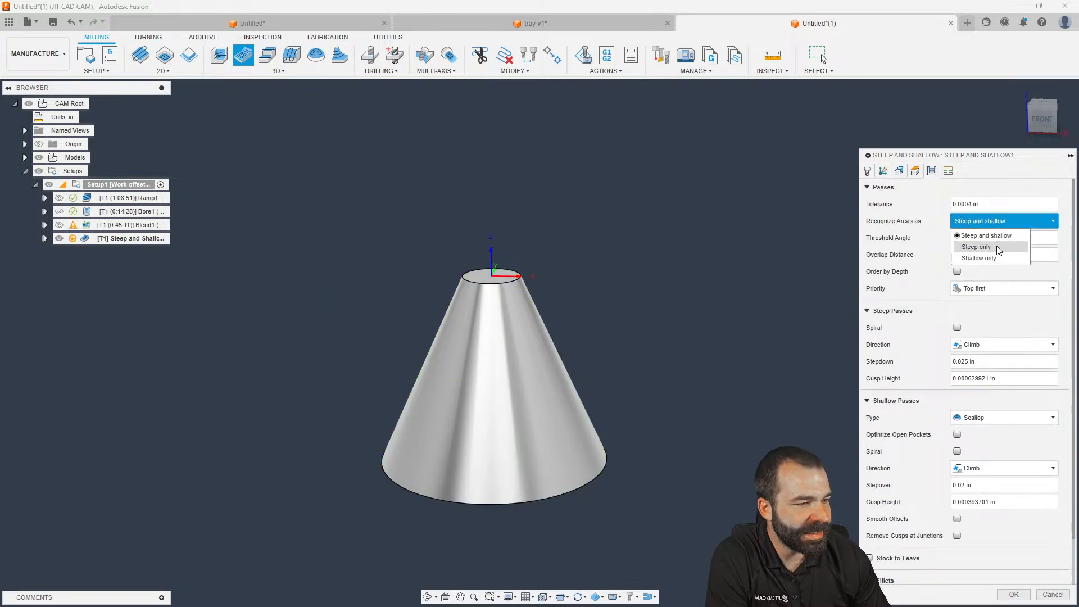
left_click(997, 249)
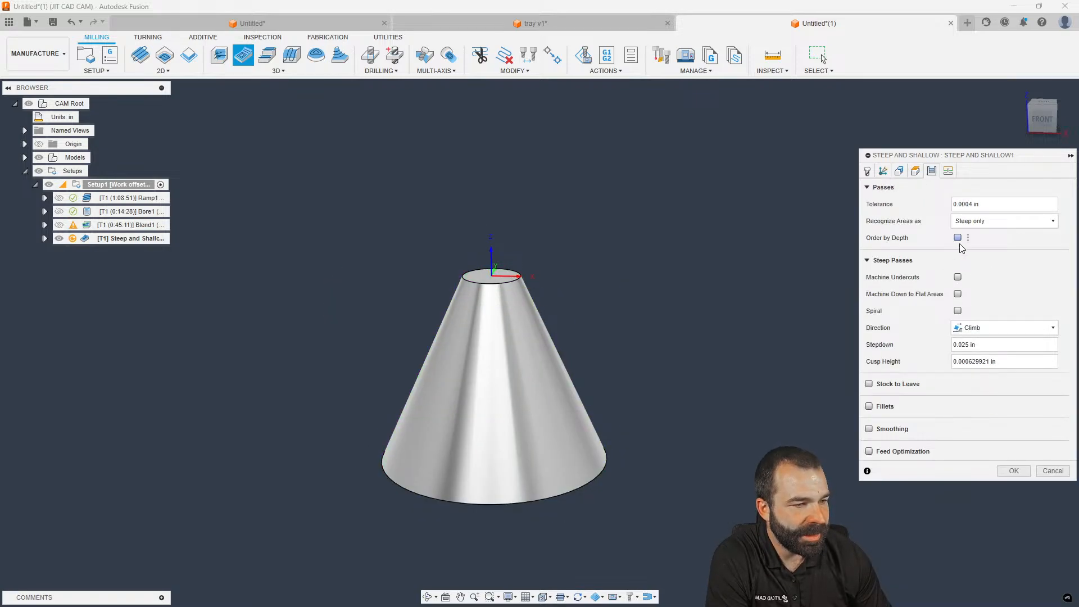
left_click(958, 311)
left_click(973, 328)
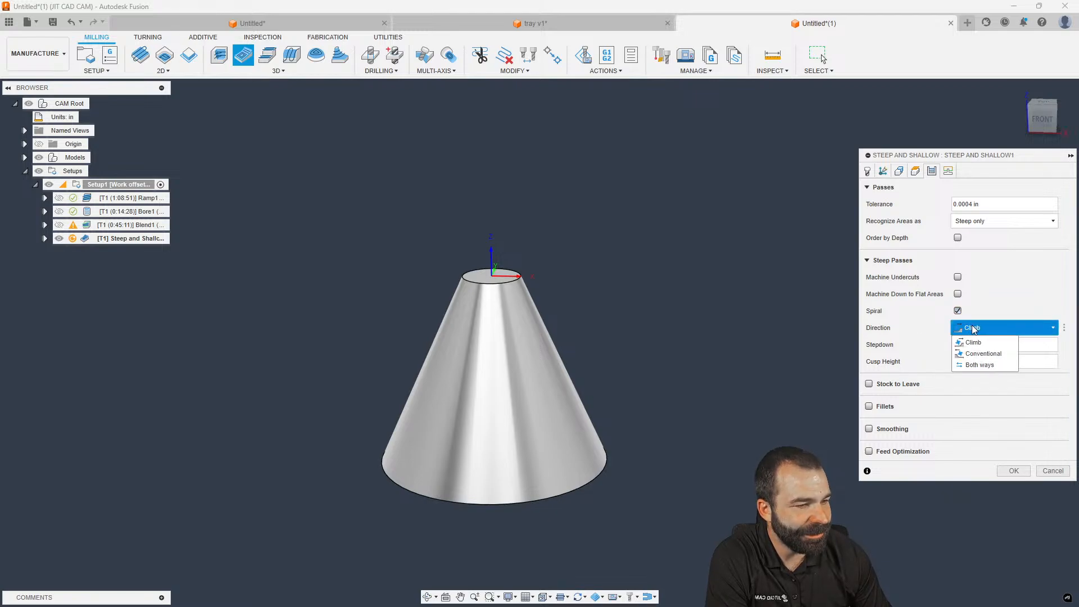
left_click(974, 329)
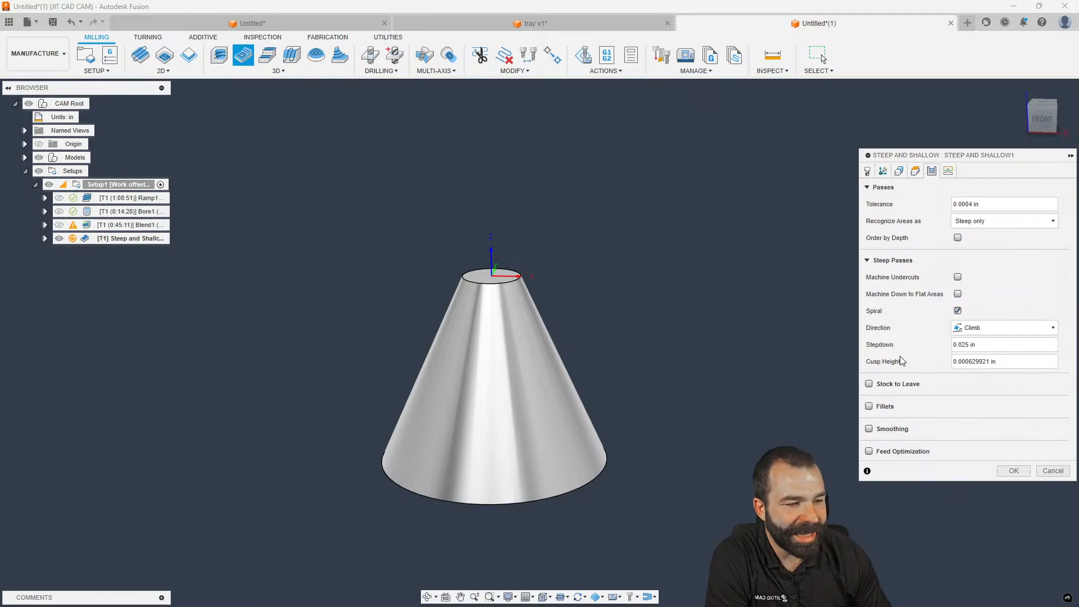
left_click(1052, 471)
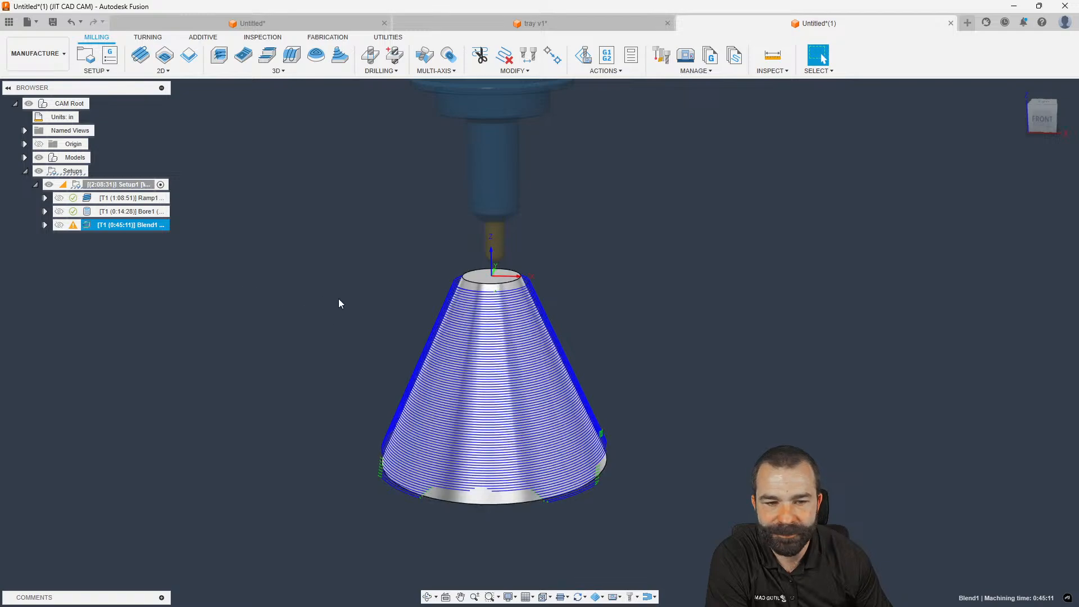
Turn on Reverse Stepover Direction for Blend1 and regenerate the toolpath
middle_click_drag(473, 313, 465, 287, "shift")
scroll(459, 285, "up", 3)
scroll(460, 285, "down", 3)
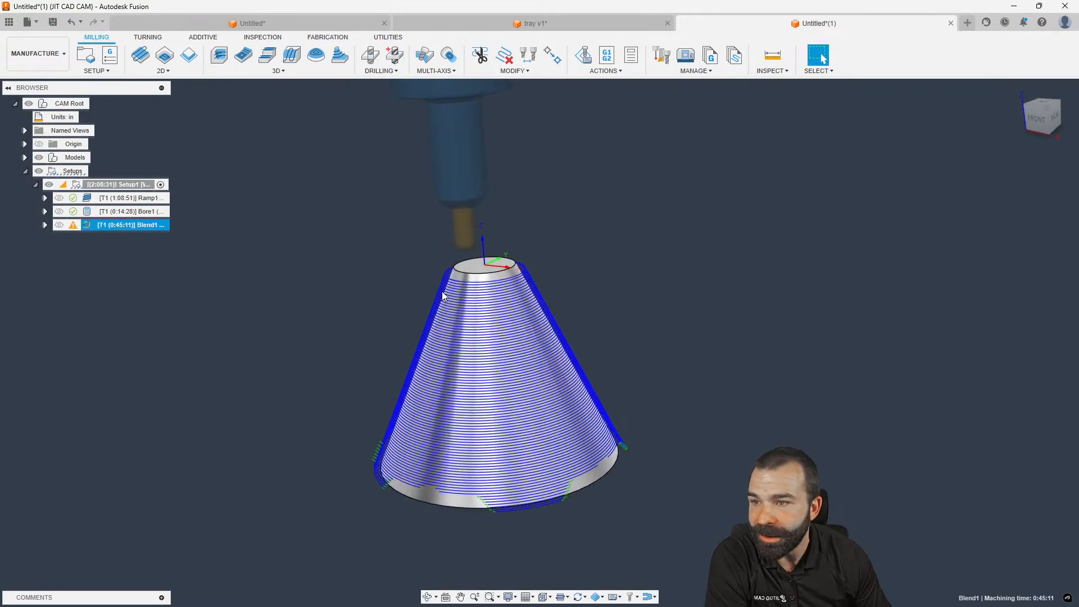
double_click(104, 225)
left_click(931, 171)
left_click(955, 221)
left_click(1014, 392)
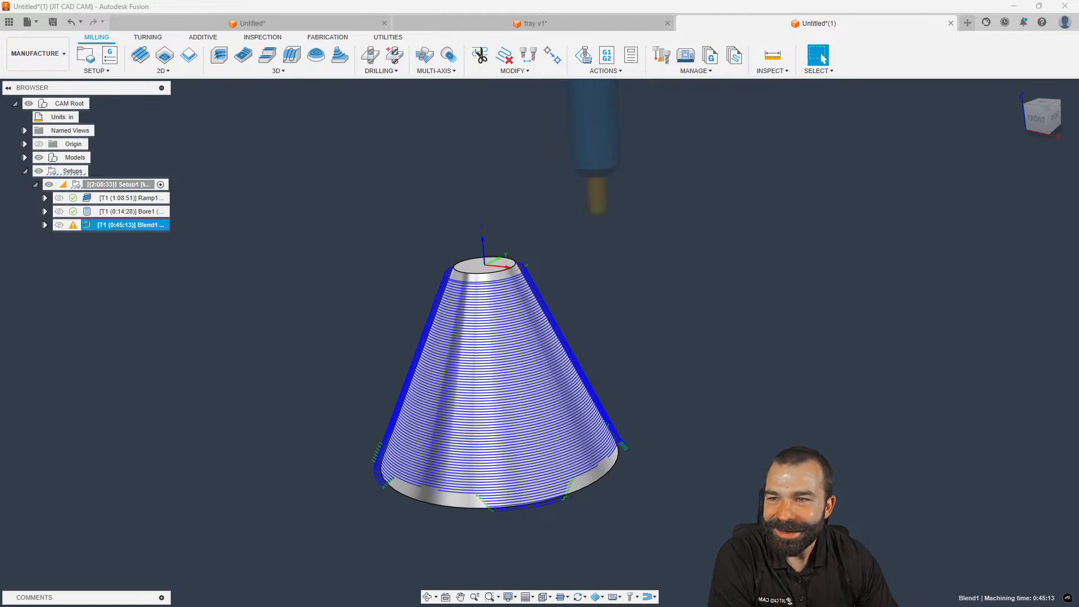
Orbit to inspect the cone top, then launch Simulate with Machine
scroll(97, 374, "down", 1)
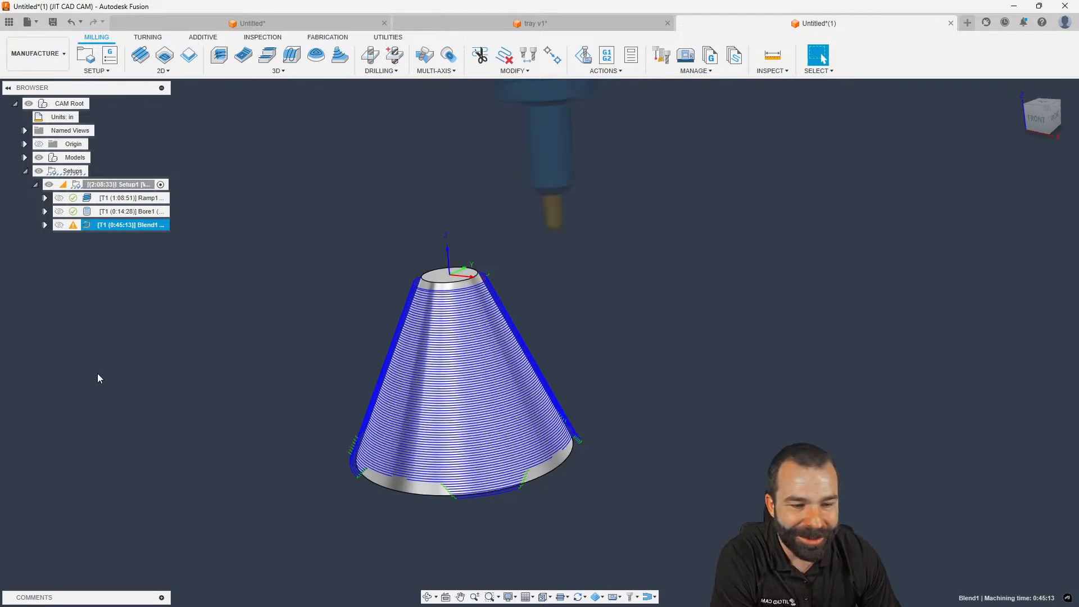
mouse_move(192, 401)
middle_mouse_down("shift")
mouse_move(196, 454)
mouse_move(187, 388)
middle_mouse_up("shift")
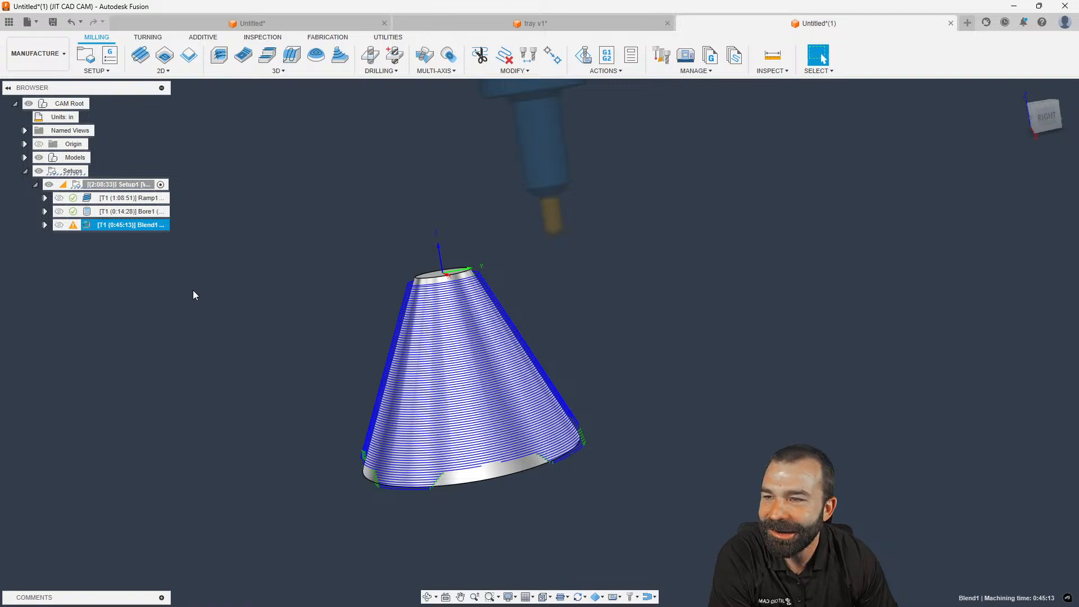
mouse_move(378, 222)
middle_mouse_down("shift")
mouse_move(383, 250)
mouse_move(385, 239)
middle_mouse_up("shift")
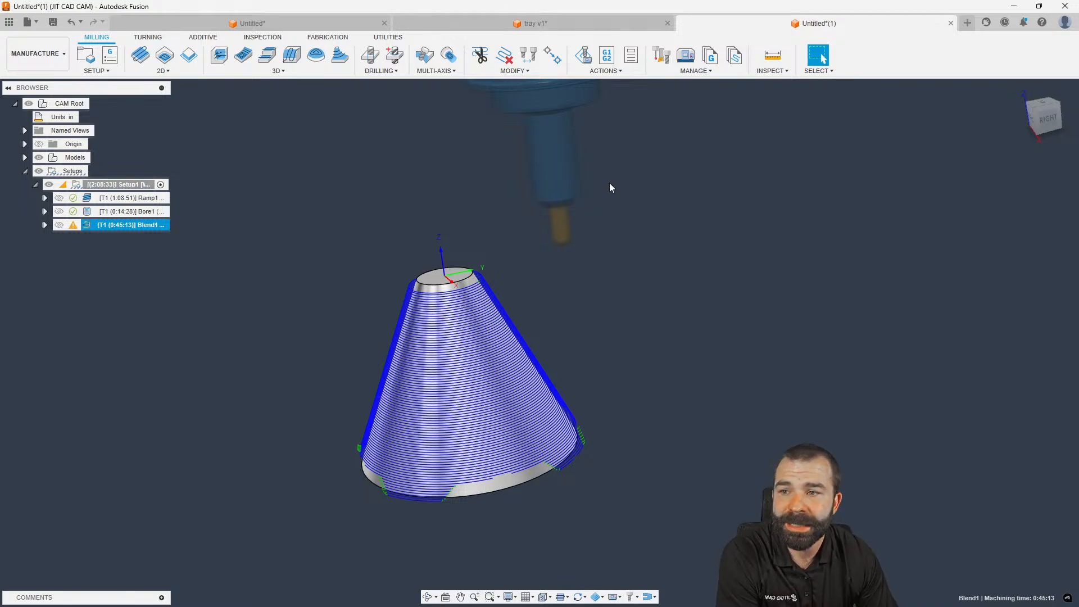
left_click(585, 64)
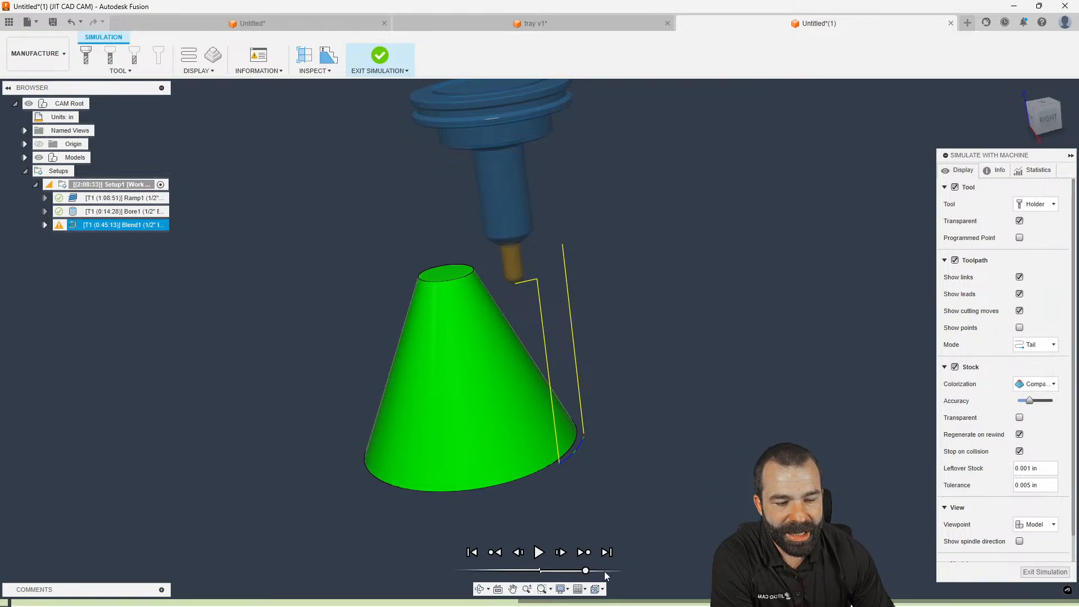
Play the Blend1 machine simulation, orbit and replay it, then exit back to milling
left_click(538, 553)
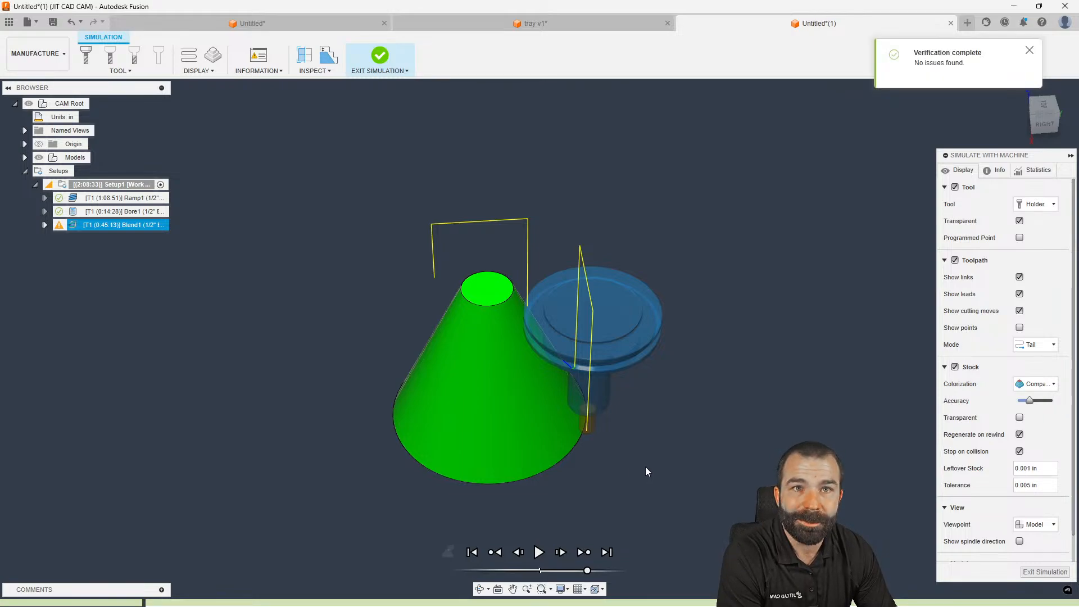
middle_click_drag(656, 423, 645, 405, "shift")
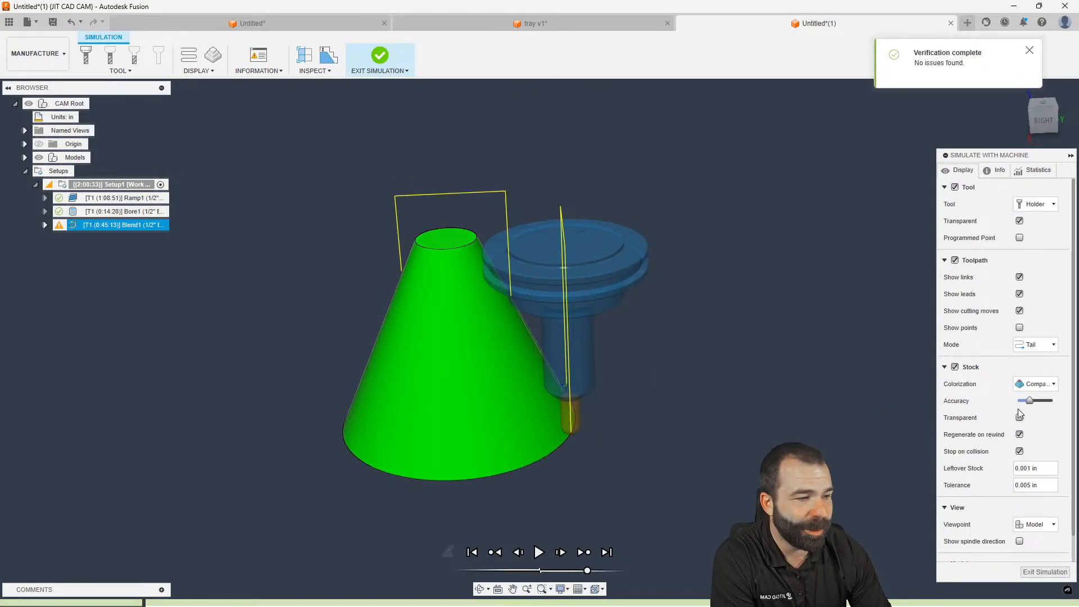
left_click(538, 553)
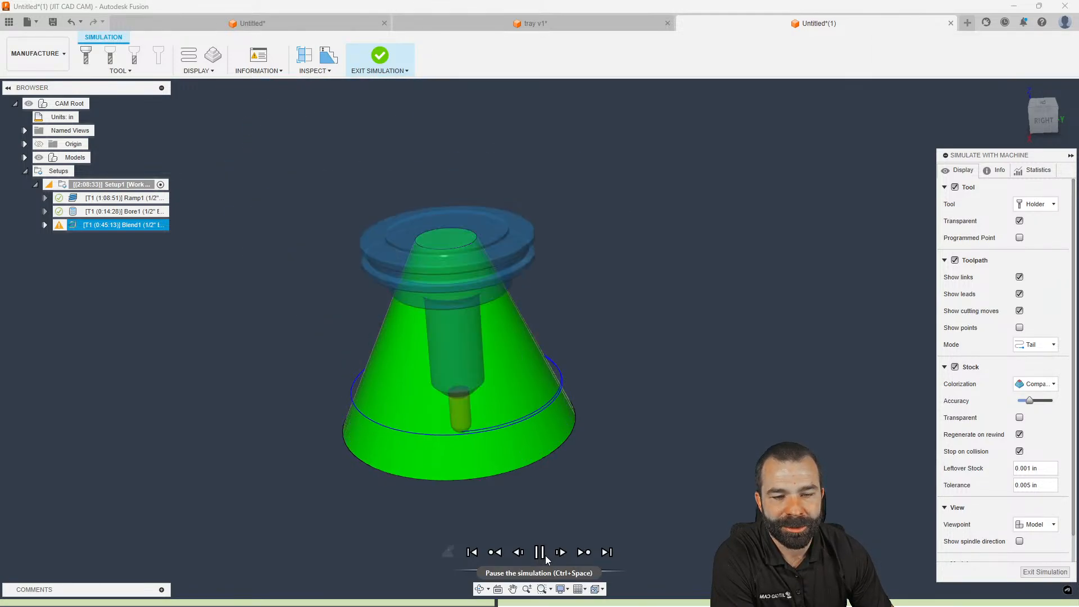
left_click(1052, 574)
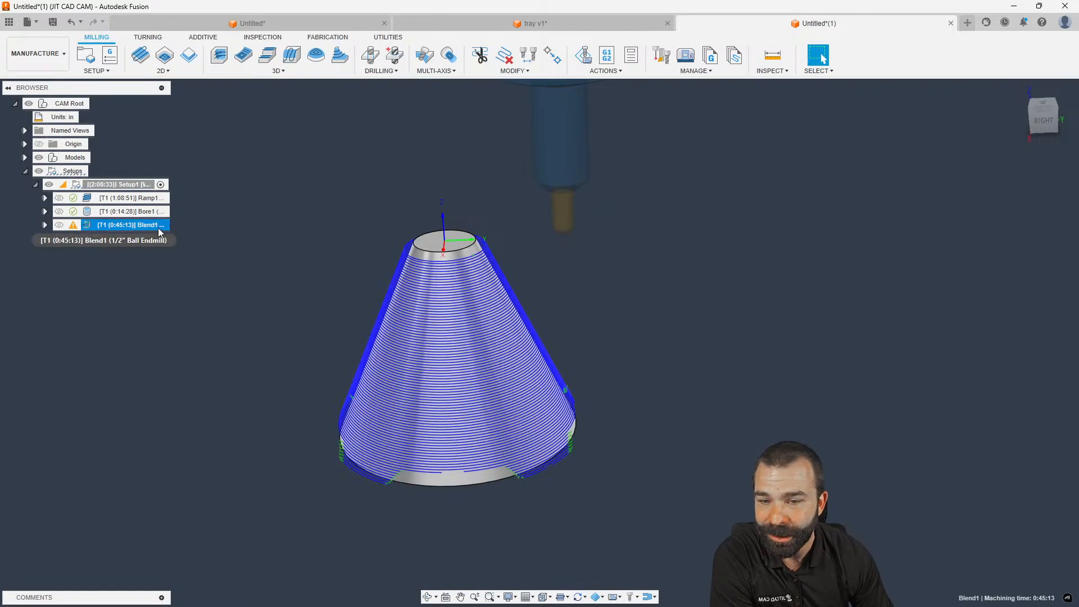
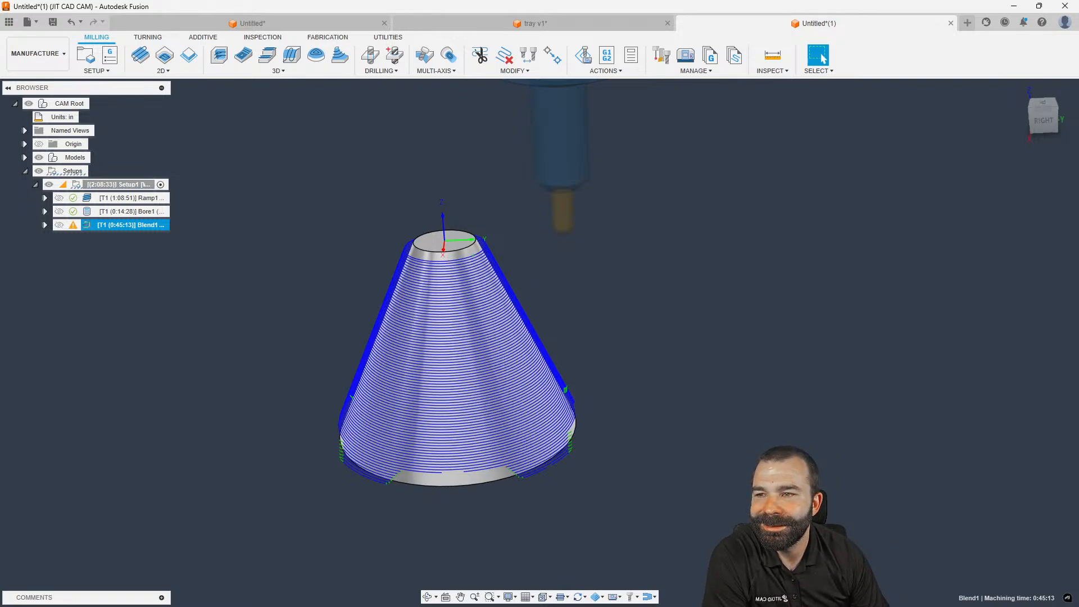
Deselect Blend1 to hide its toolpath, then orbit around the plain cone
left_click(309, 274)
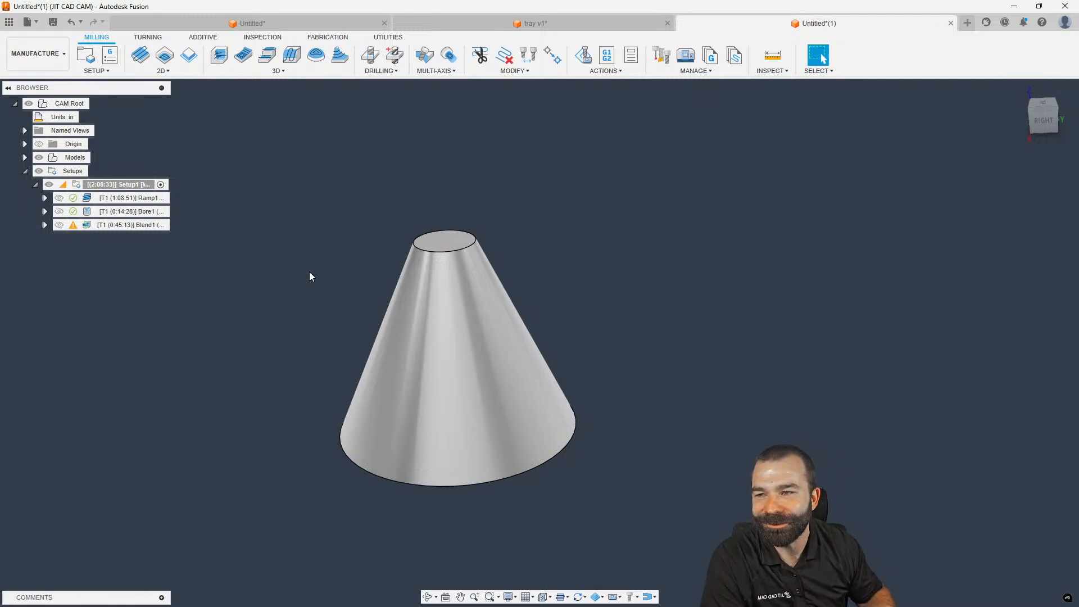
mouse_move(494, 224)
middle_mouse_down("shift")
mouse_move(490, 204)
mouse_move(502, 239)
middle_mouse_up("shift")
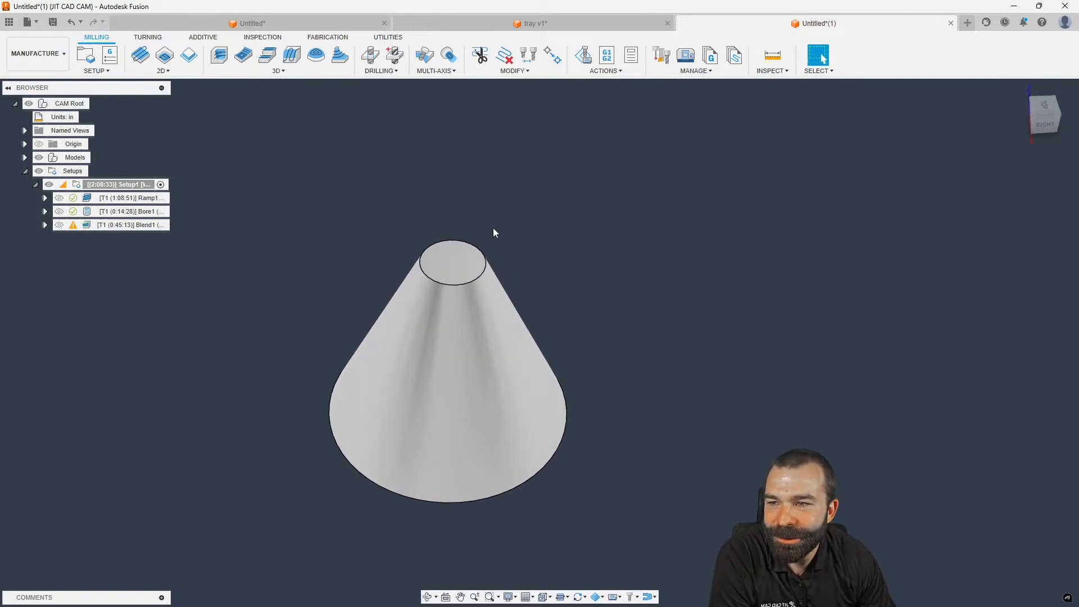
mouse_move(488, 222)
middle_mouse_down("shift")
mouse_move(475, 211)
mouse_move(460, 221)
middle_mouse_up("shift")
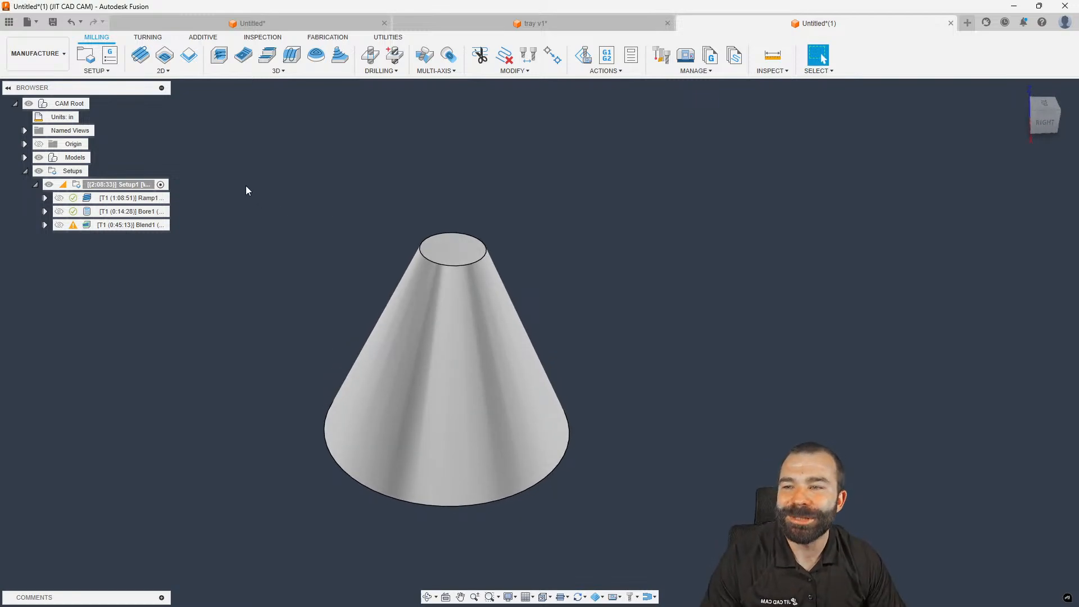
Switch to Design and sketch a 0.878 in circle on the cone's axis in the front plane
left_click(37, 53)
left_click(26, 82)
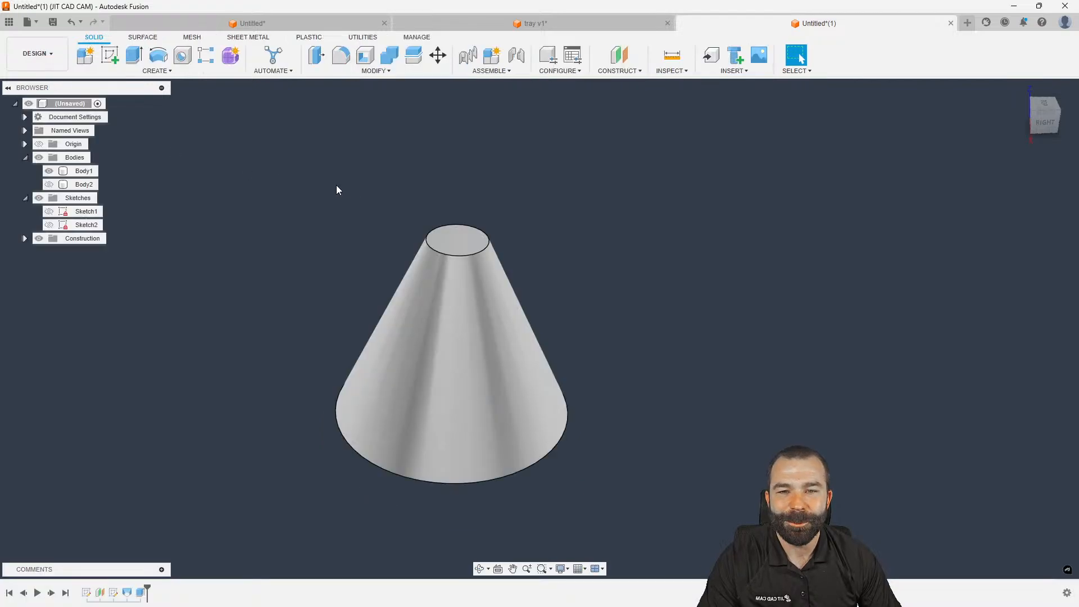
left_click(110, 54)
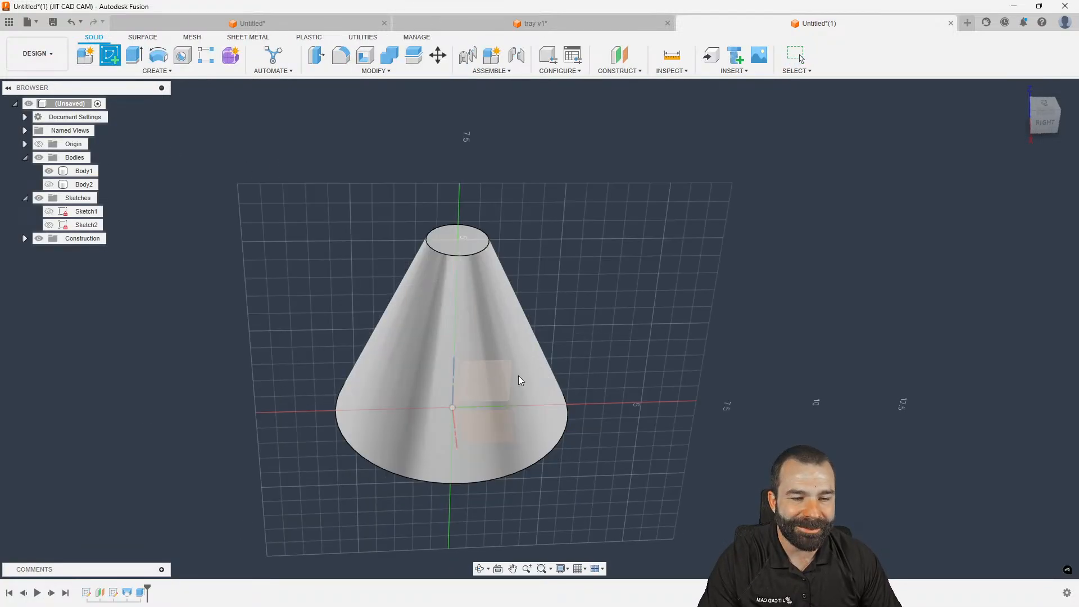
left_click(548, 230)
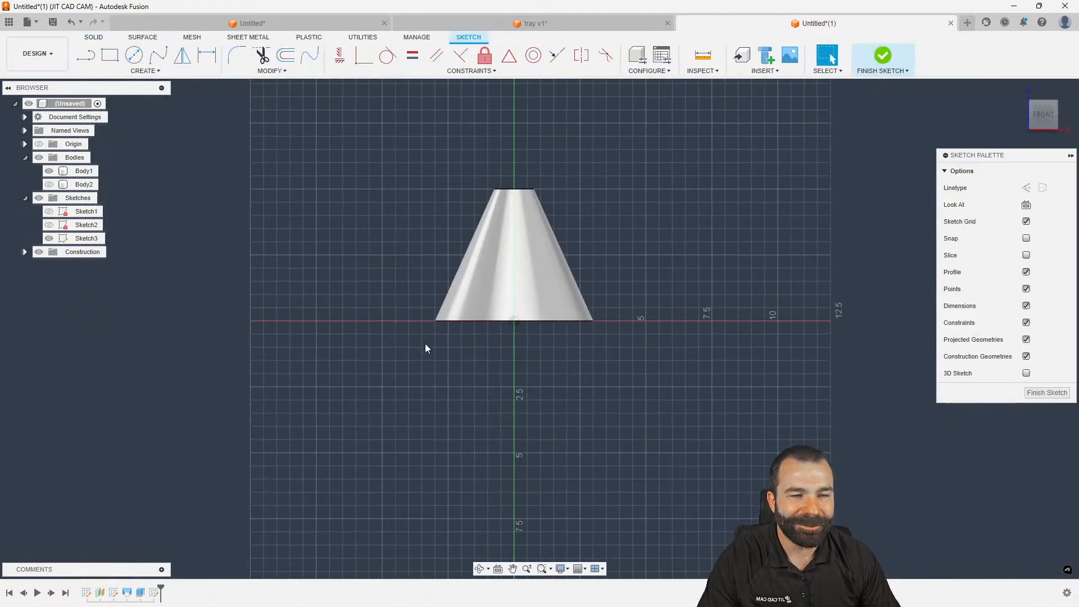
key("c")
scroll(514, 259, "up", 5)
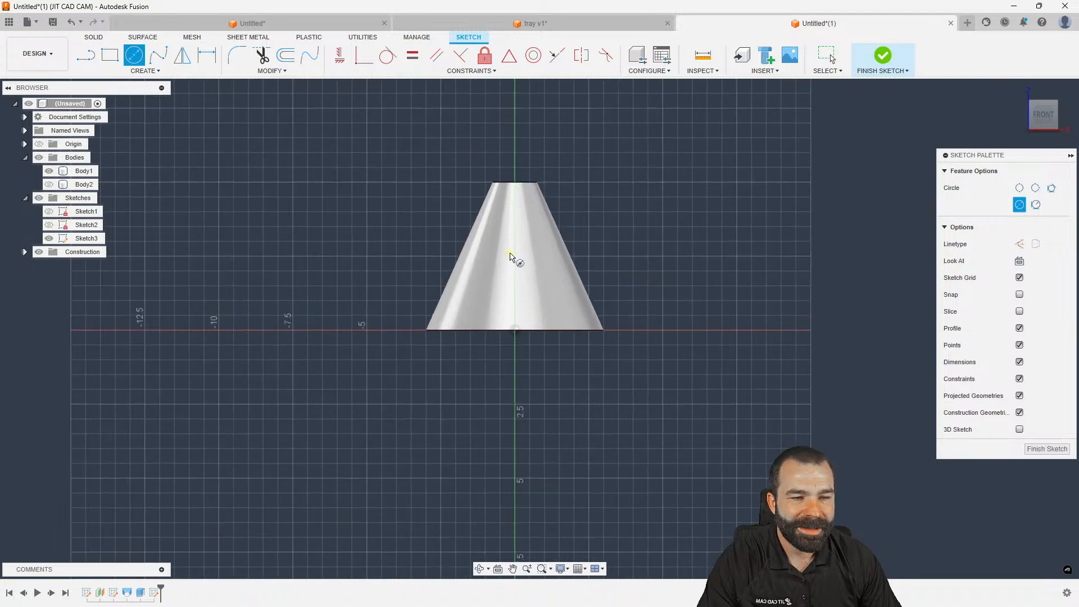
left_click(514, 251)
left_click(498, 265)
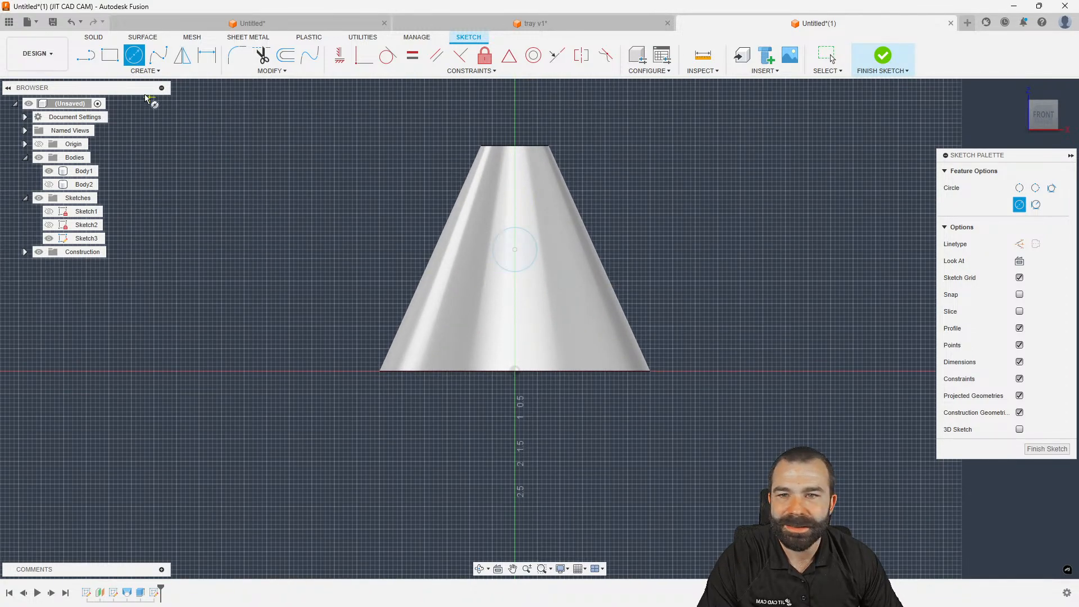
Draw a closed fit-point spline loop below the circle and finish Sketch3
left_click(159, 56)
left_click(473, 325)
left_click(530, 336)
left_click(570, 325)
left_click(573, 275)
left_click(529, 299)
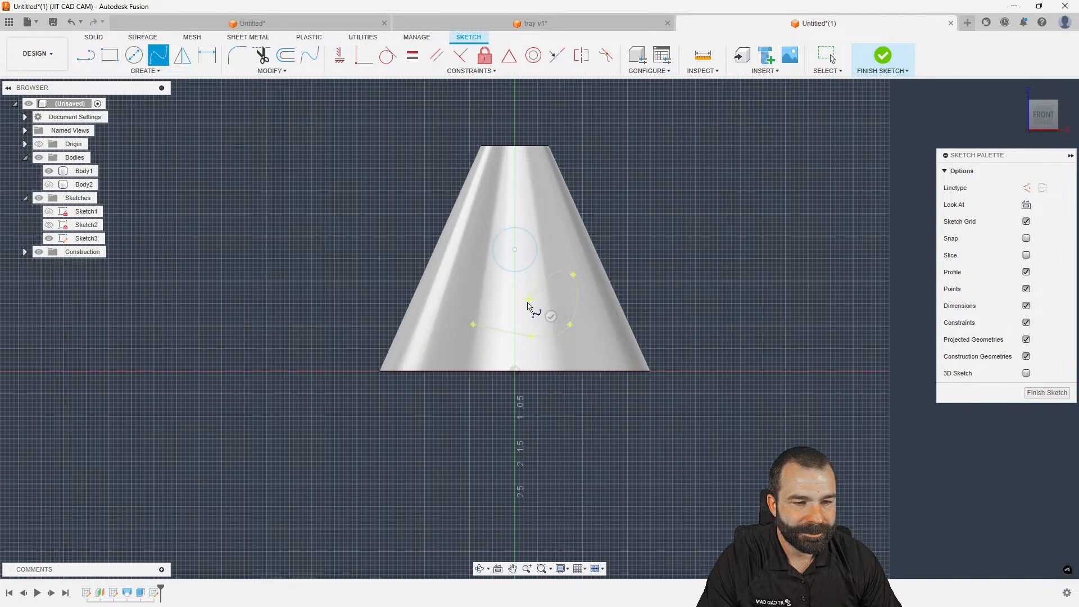
left_click(484, 295)
left_click(466, 313)
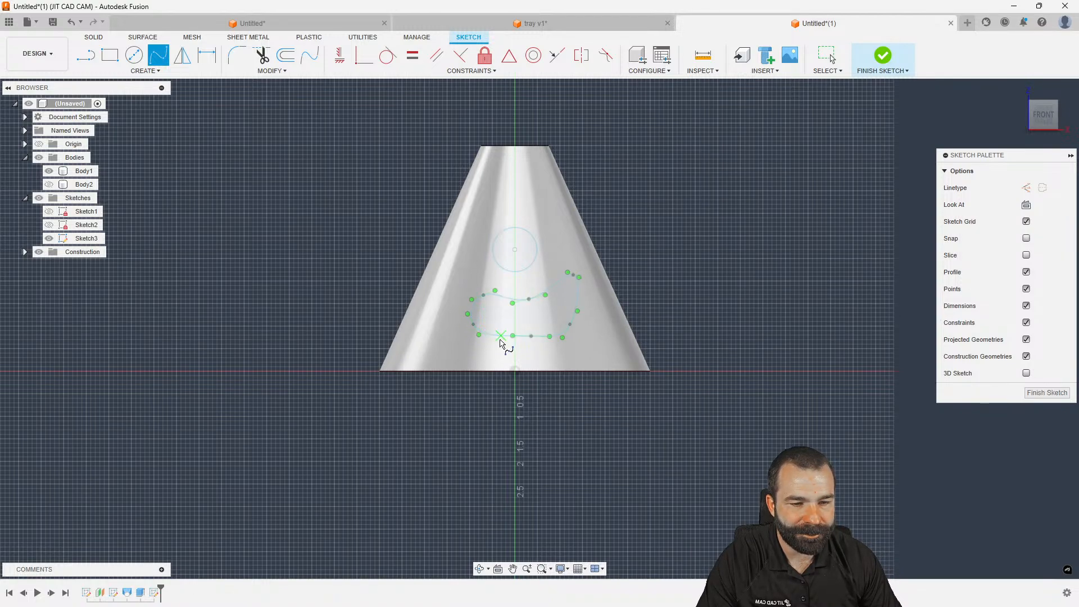
scroll(497, 331, "up", 2)
scroll(480, 330, "up", 3)
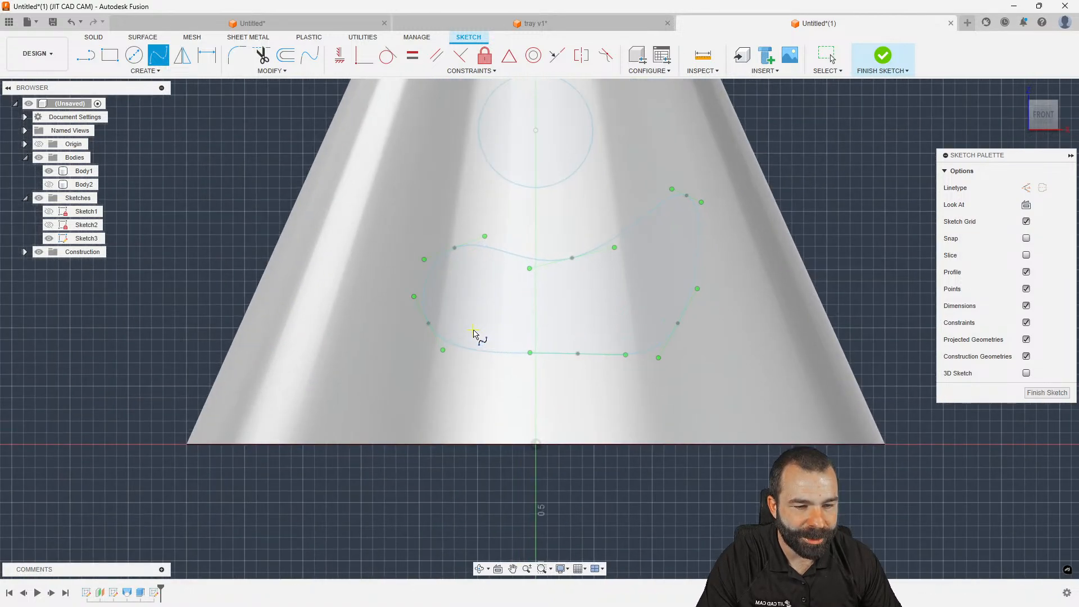
left_click(1031, 393)
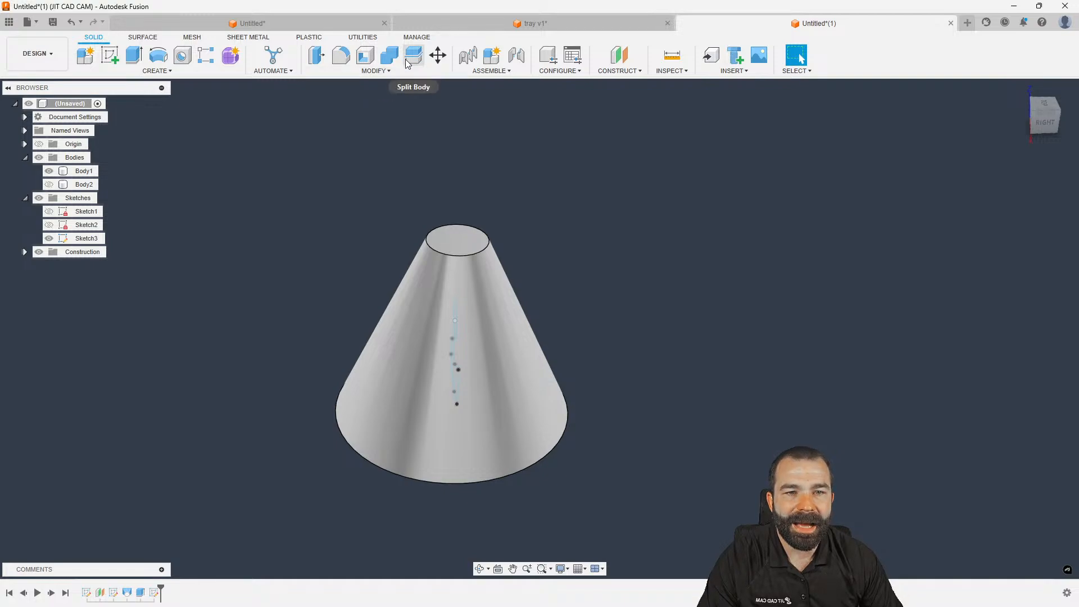
Try Offset Face on the cone's side face, cancel it, and reopen the Modify menu
left_click(388, 71)
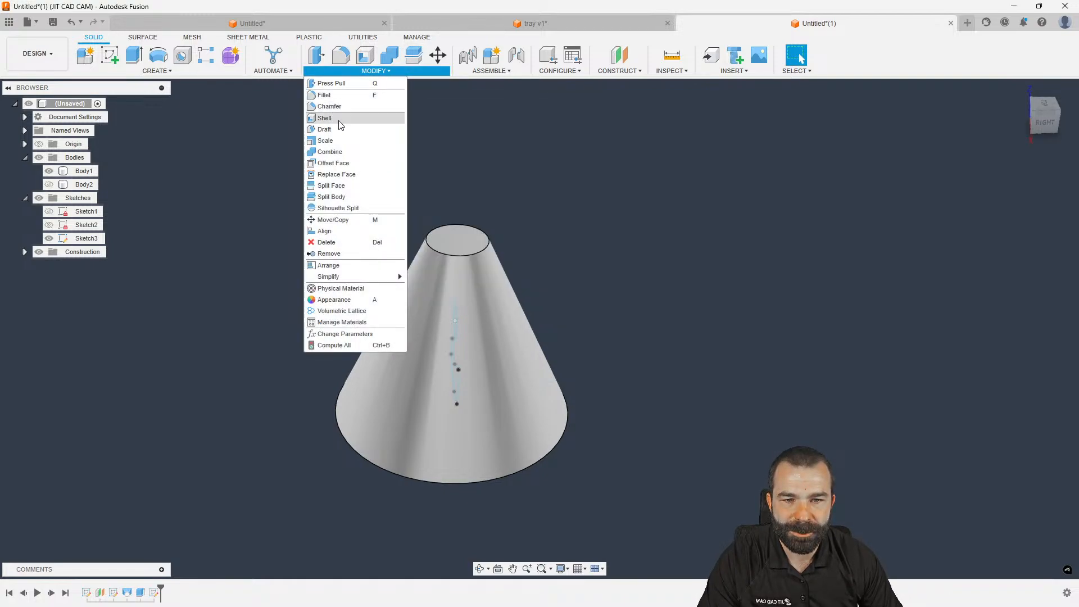
left_click(333, 163)
left_click(543, 387)
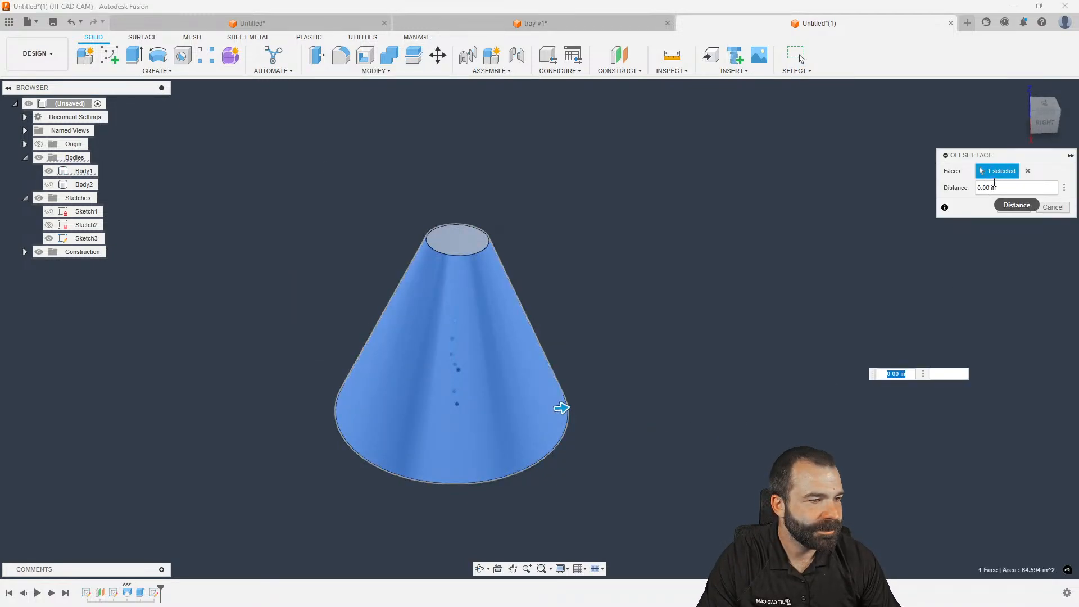
middle_click_drag(739, 277, 764, 269, "shift")
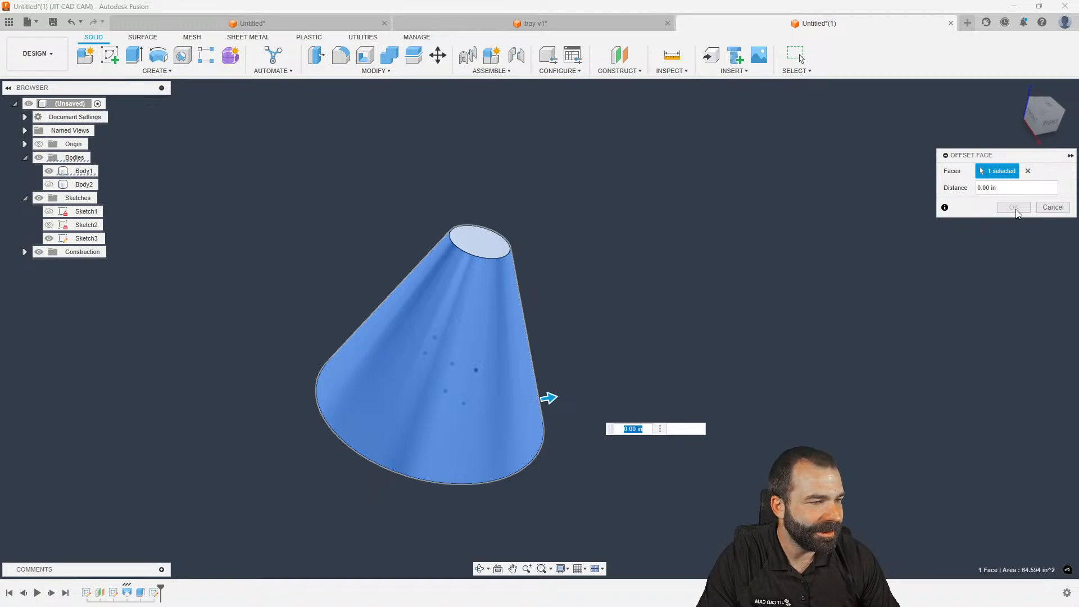
scroll(462, 349, "up", 3)
scroll(462, 350, "down", 3)
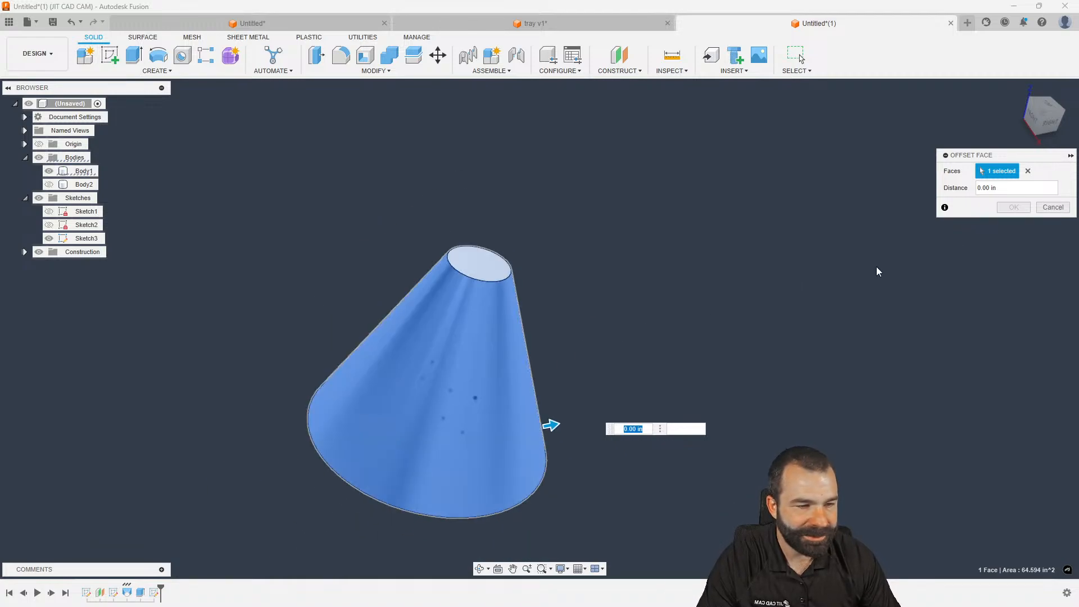
left_click(1052, 206)
left_click(375, 71)
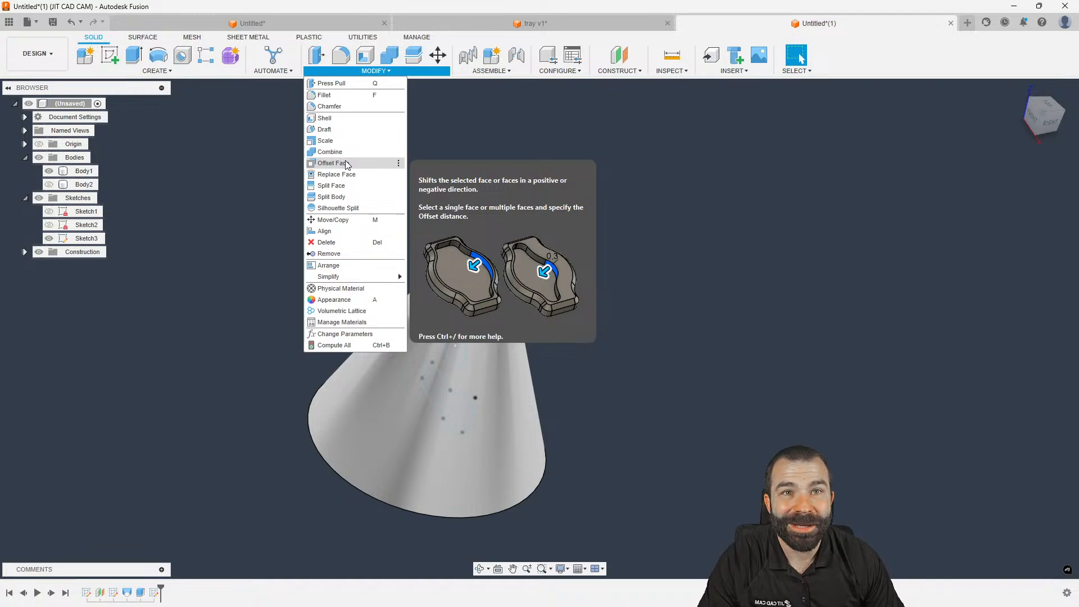
Split the cone's side face using the Sketch3 curve as the splitting tool
left_click(329, 186)
left_click(456, 298)
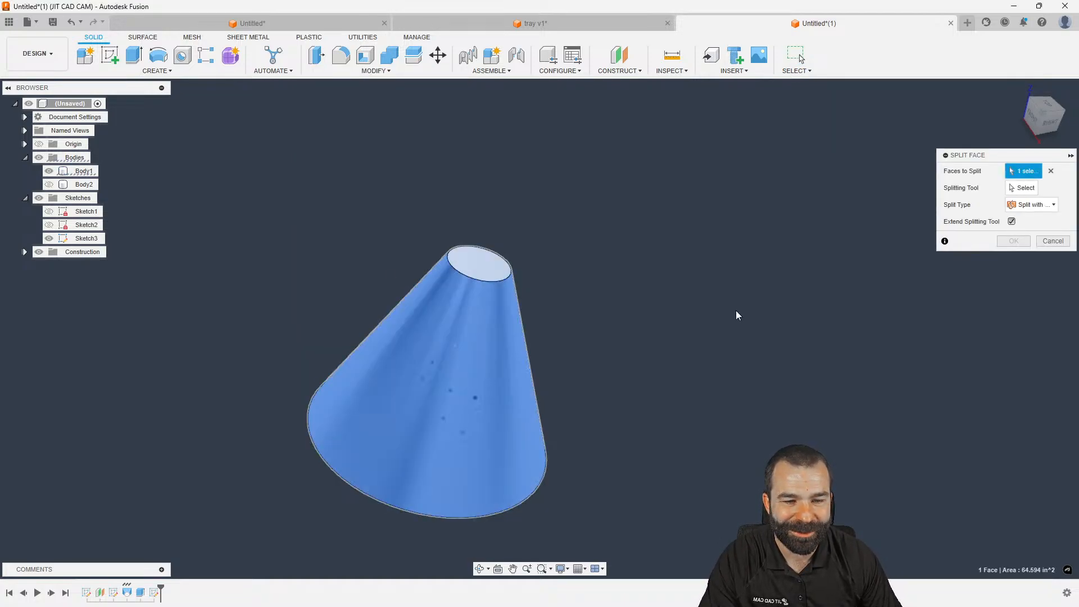
left_click(1021, 188)
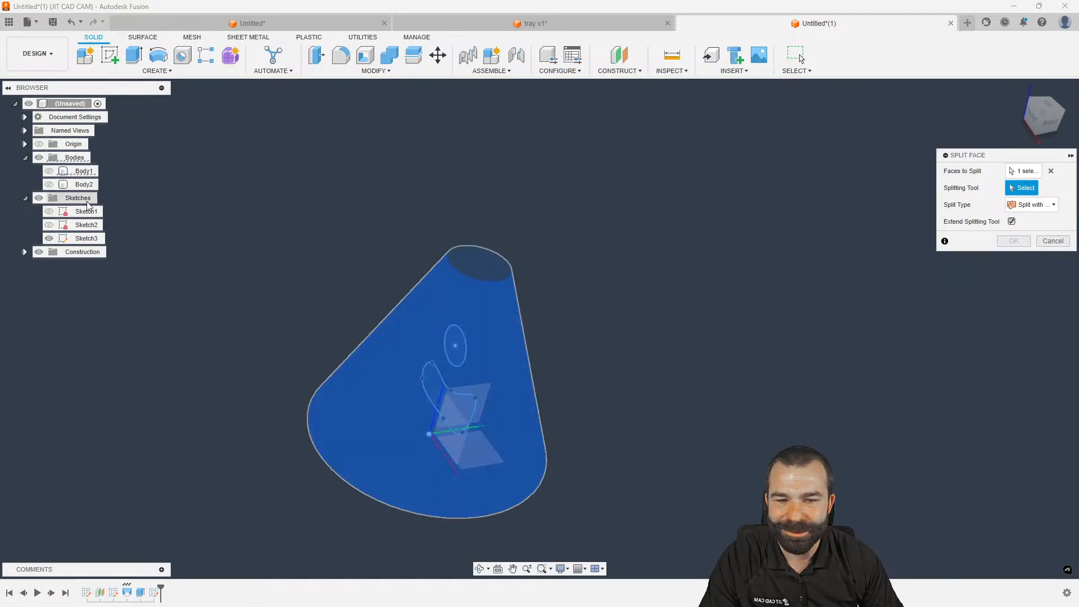
left_click(438, 372)
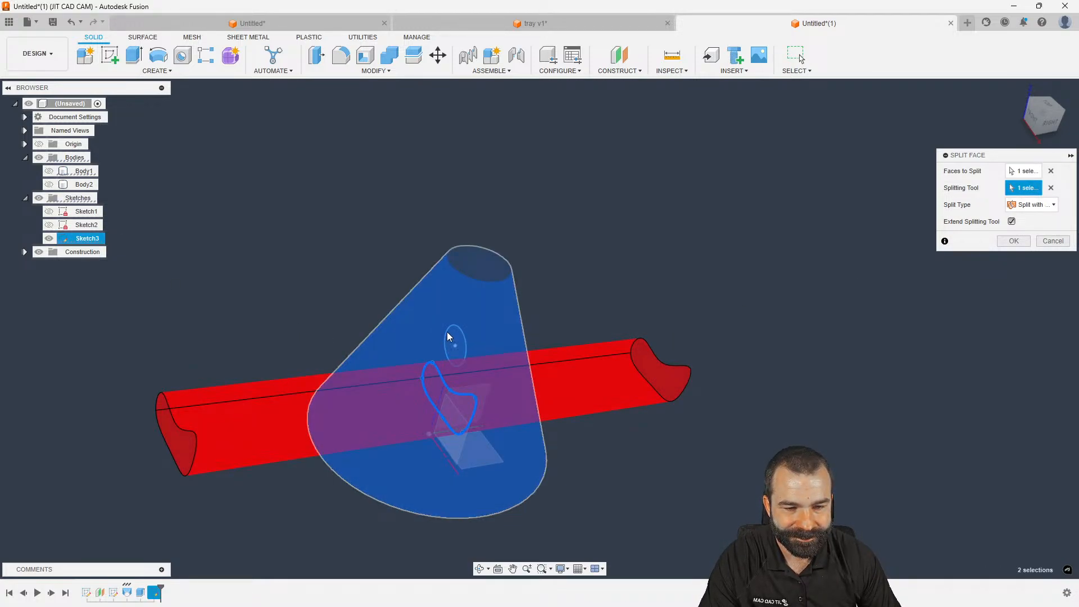
left_click(1026, 238)
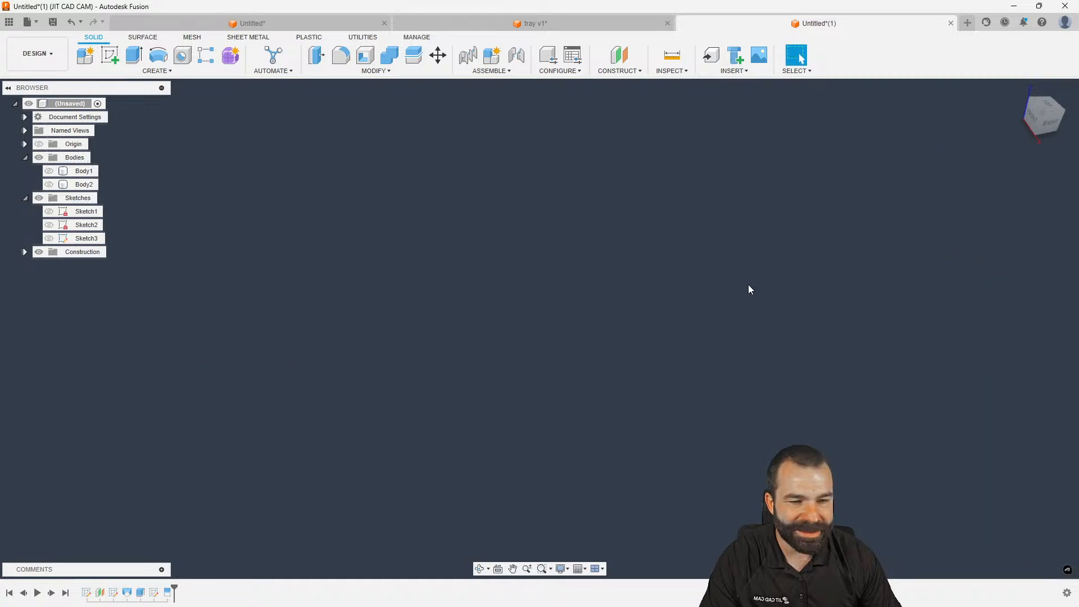
Repeat Split Face with Sketch3 for the circle and make Body1 visible again
right_click(221, 247)
left_click(213, 213)
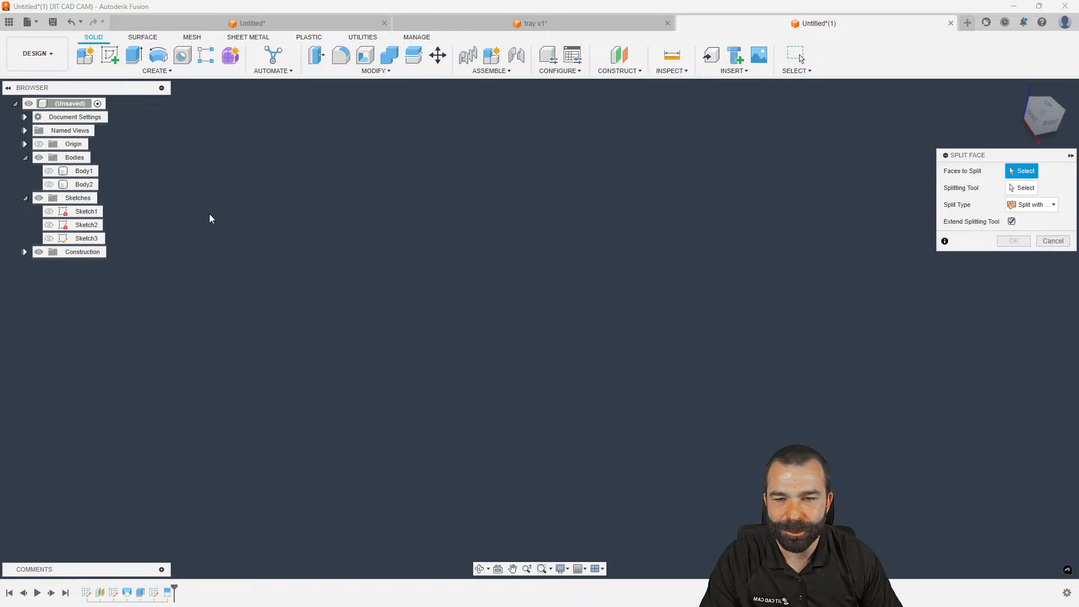
left_click(49, 171)
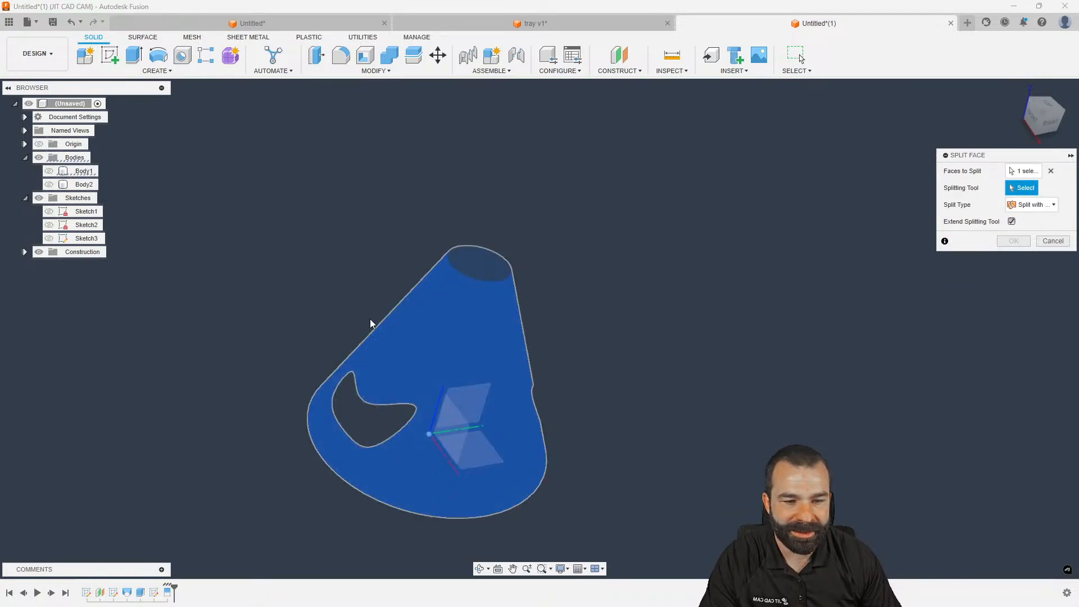
left_click(84, 238)
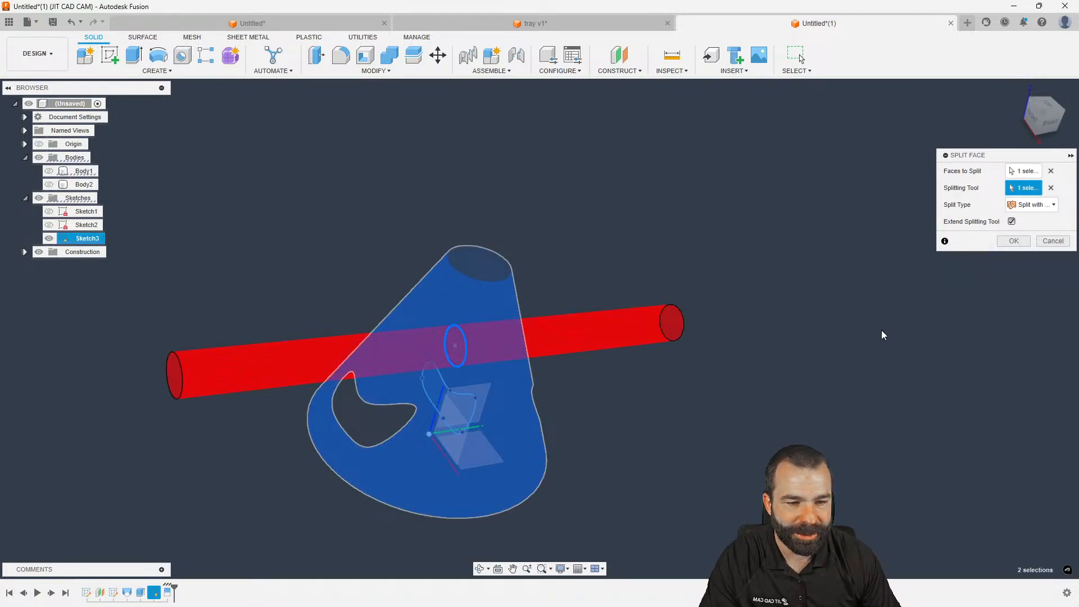
left_click(1006, 243)
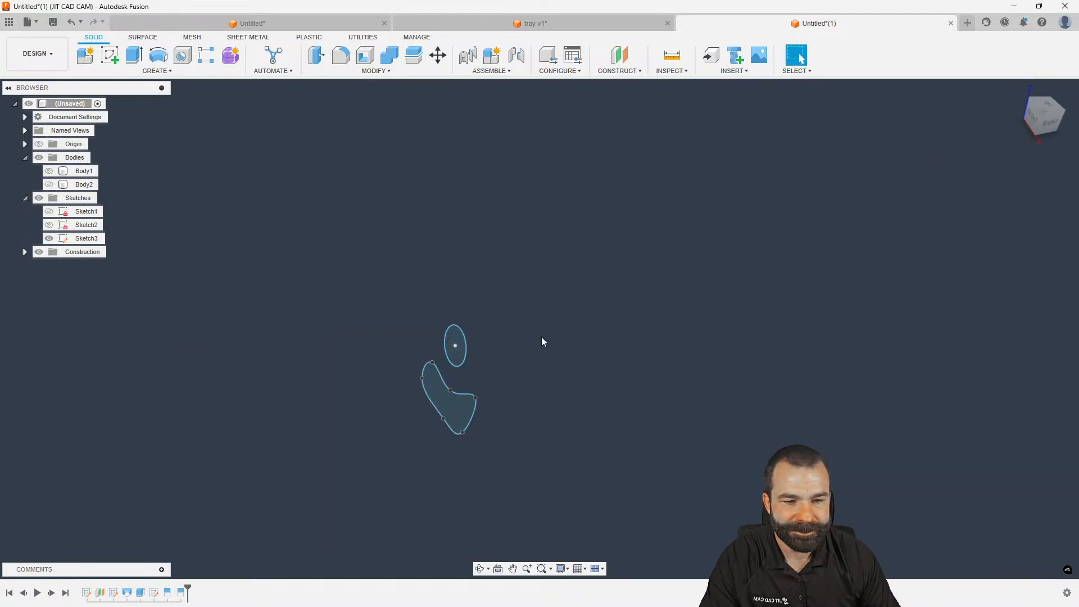
left_click(49, 171)
Hide Sketch3 and orbit to check the split outlines on the cone
middle_click_drag(253, 252, 306, 305, "shift")
scroll(395, 378, "up", 4)
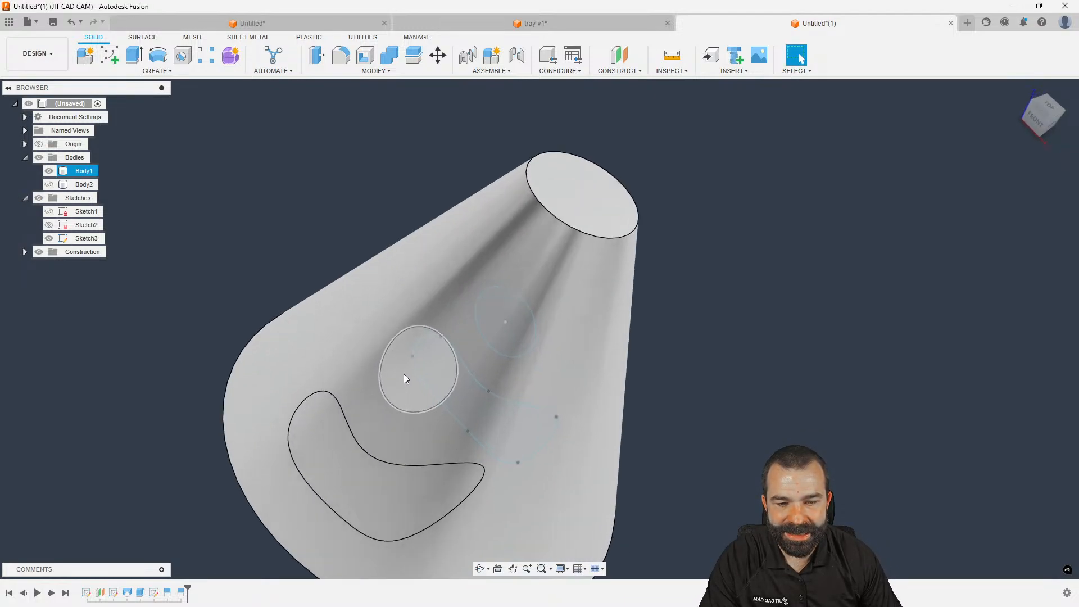
scroll(365, 368, "down", 3)
middle_click_drag(370, 365, 277, 314, "shift")
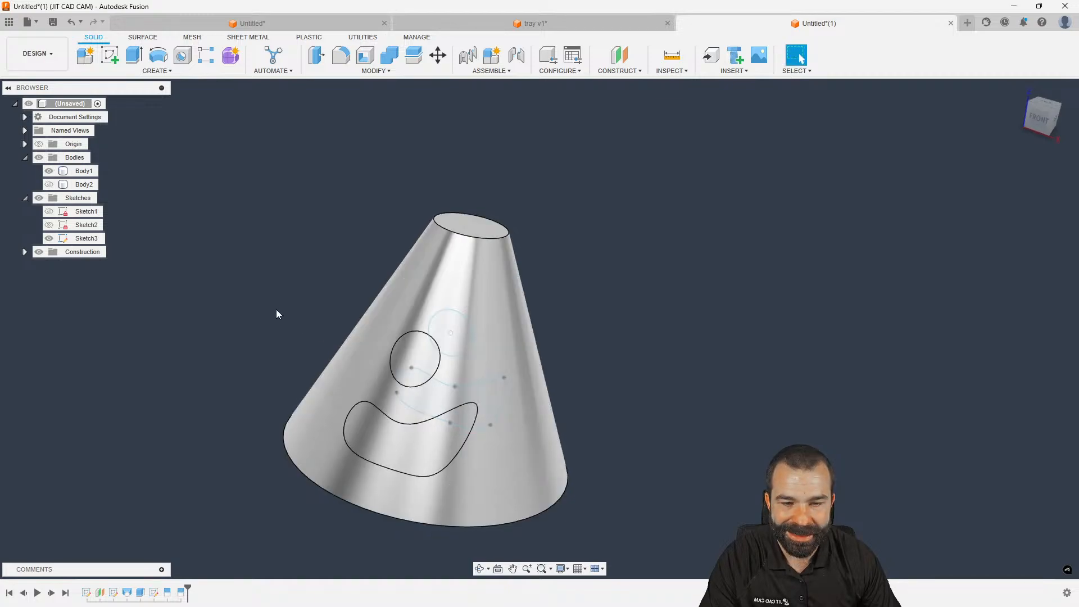
left_click(49, 238)
middle_click_drag(283, 261, 281, 275, "shift")
scroll(276, 331, "up", 3)
scroll(268, 266, "down", 2)
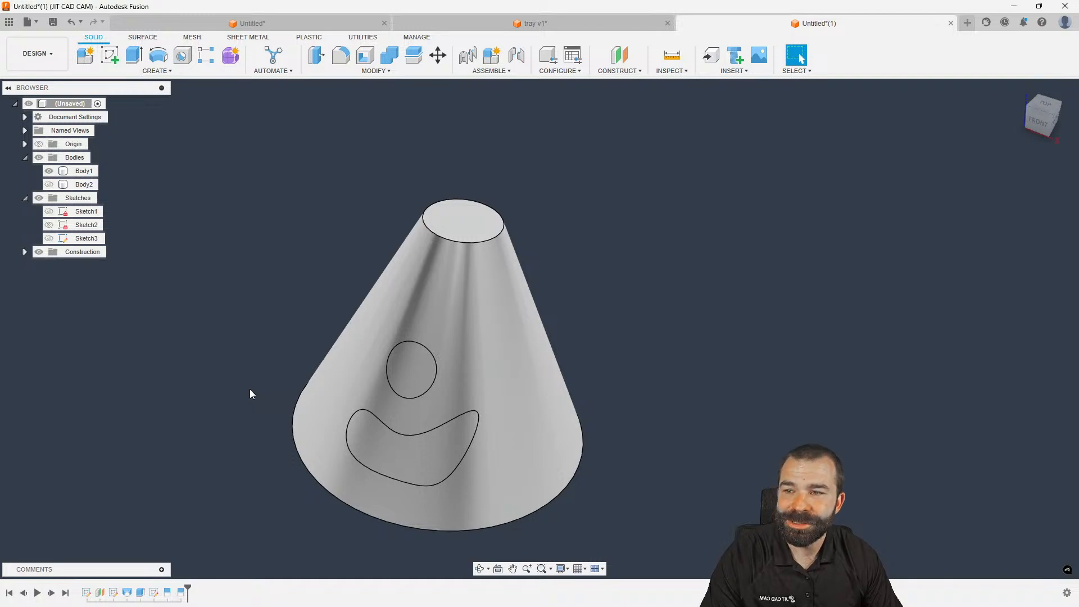
scroll(313, 296, "down", 1)
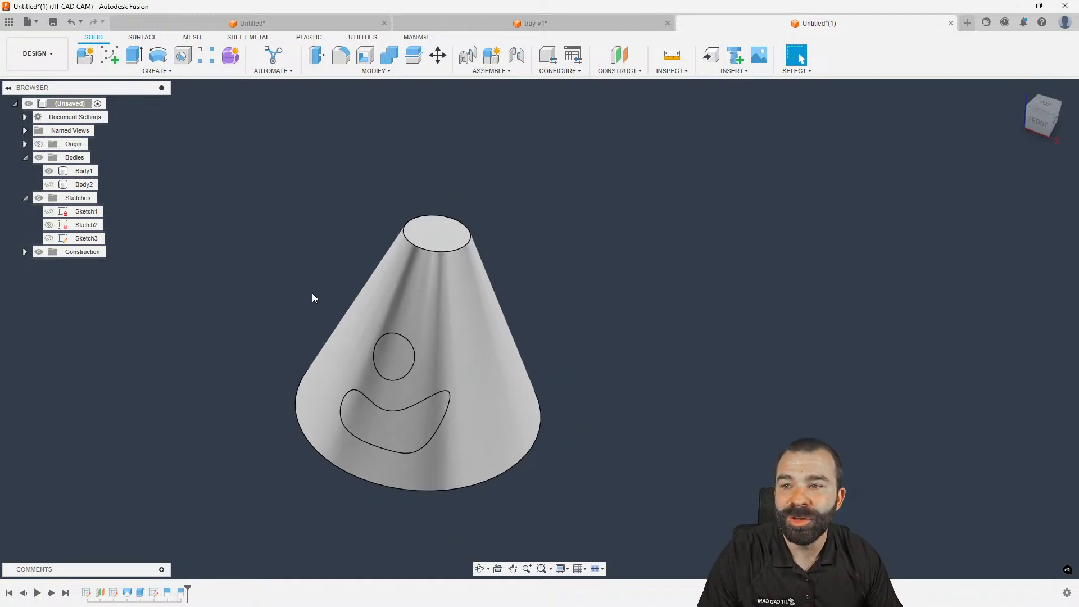
scroll(268, 416, "up", 3)
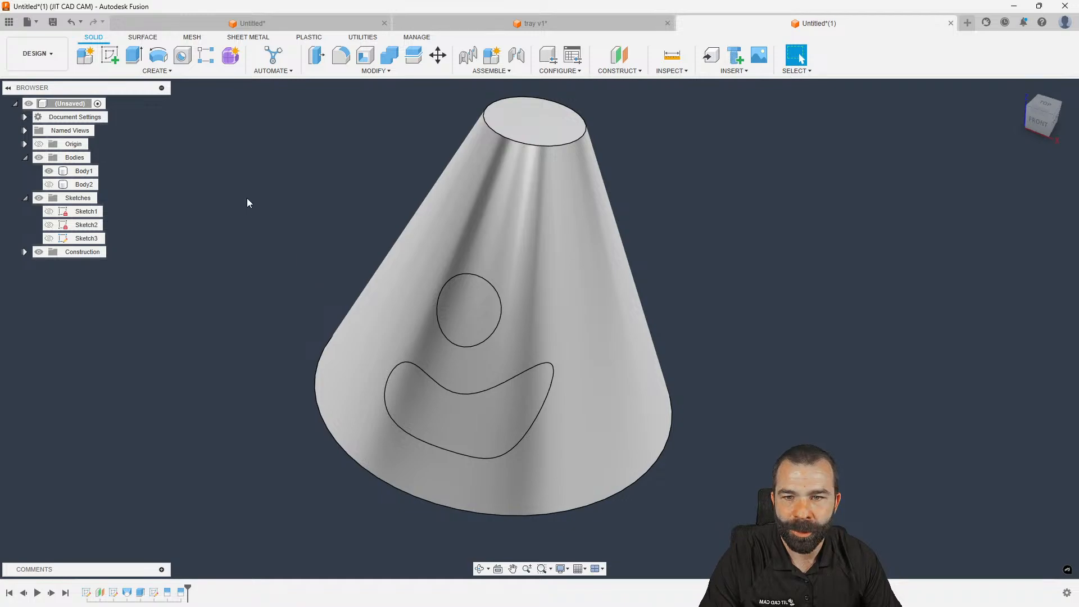
Switch to the Manufacture workspace and check Setup1's work coordinates
left_click(37, 54)
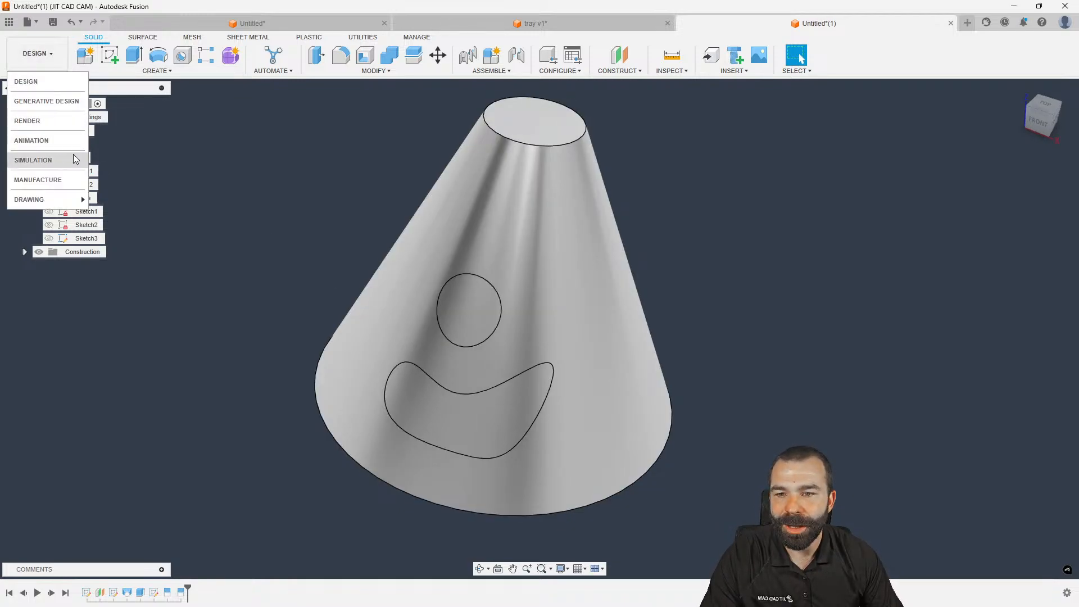
left_click(35, 180)
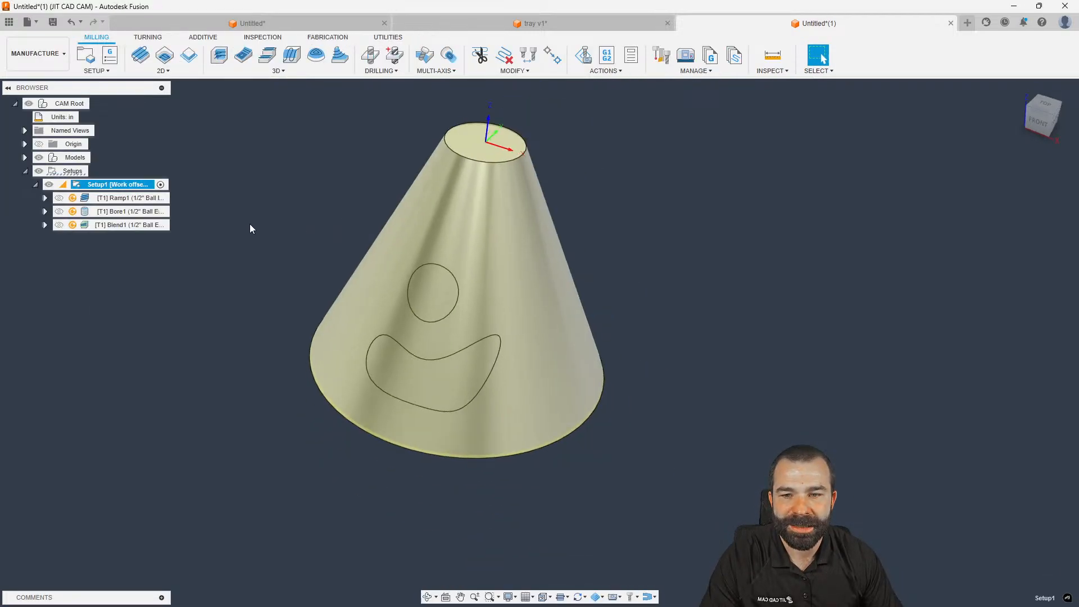
left_click(121, 184)
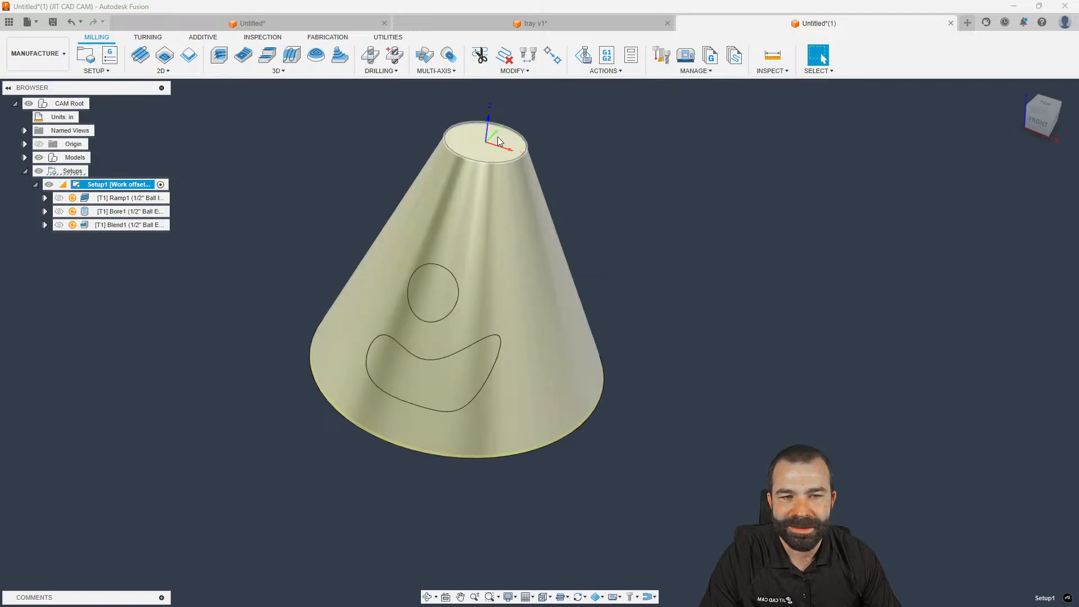
left_click(286, 186)
Create Multi-Axis Contour1 following the circle on the cone, reviewing tool axis, heights and passes
left_click(437, 70)
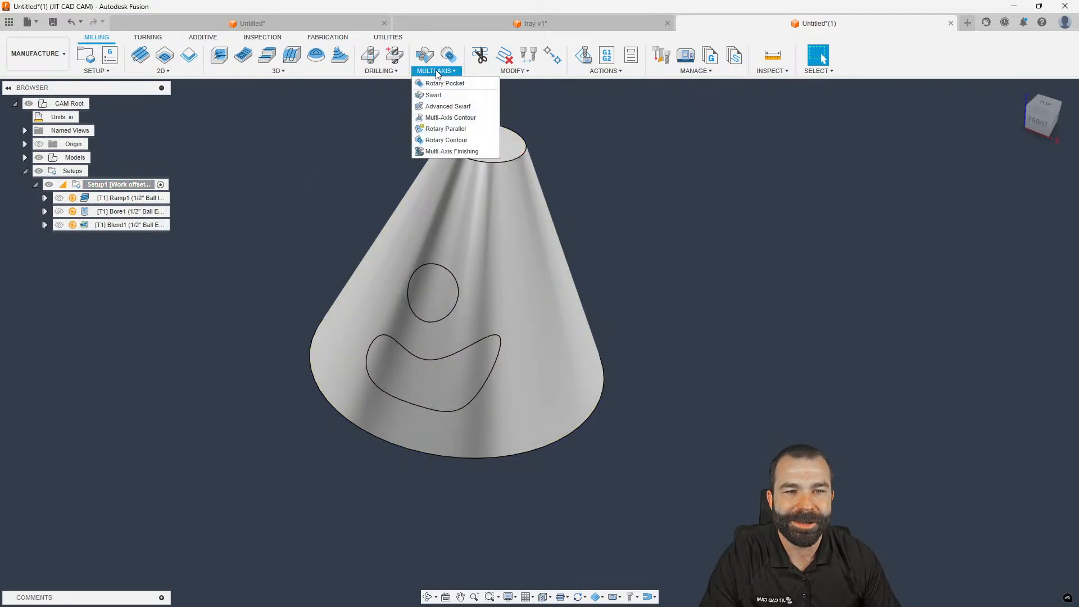
left_click(441, 119)
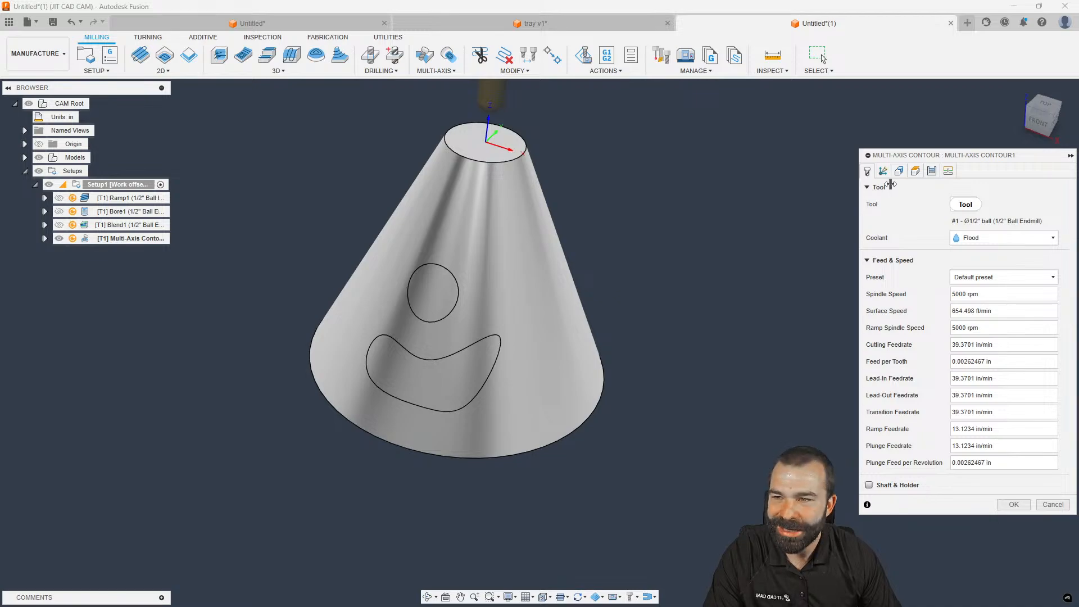
left_click(899, 171)
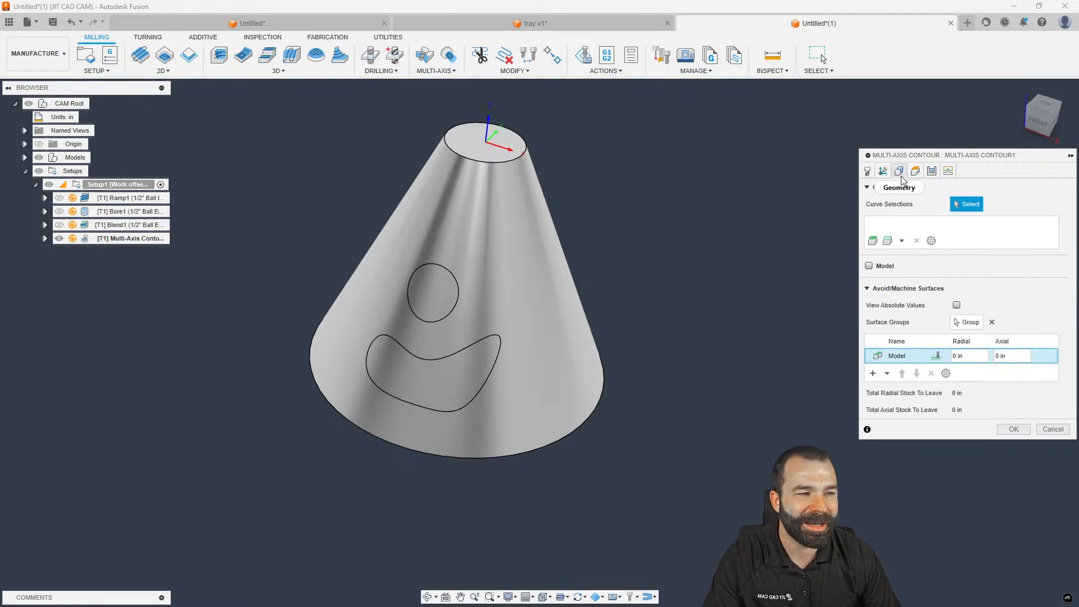
left_click(456, 273)
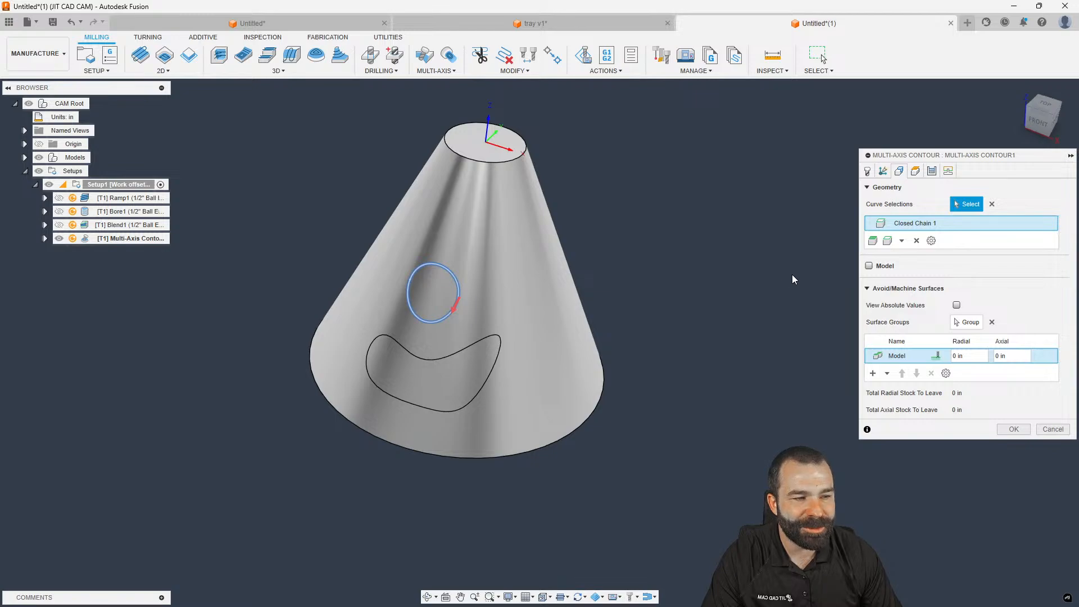
left_click(883, 172)
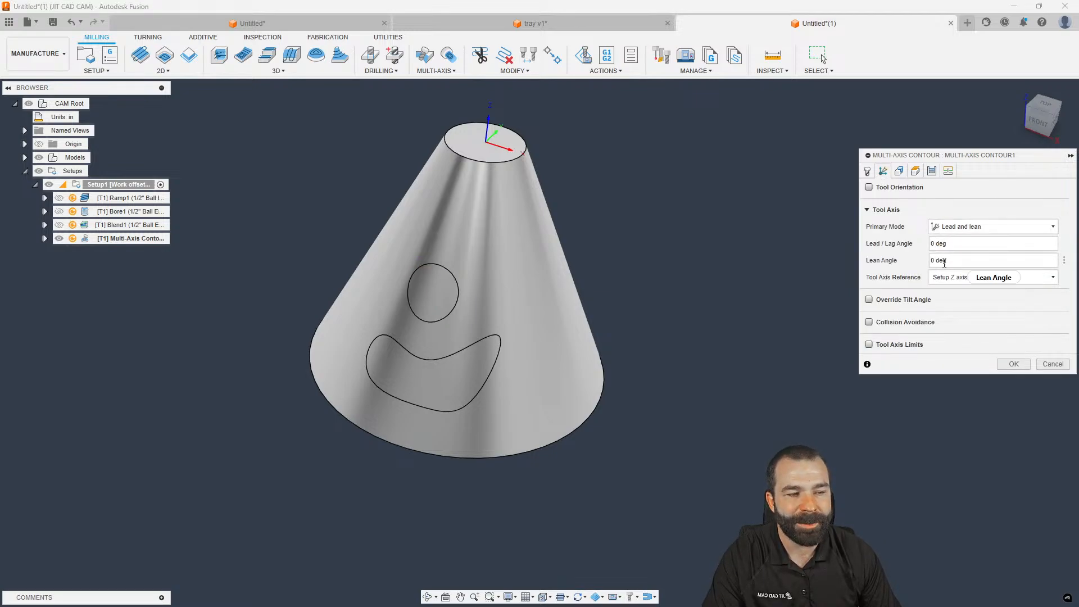
left_click(915, 171)
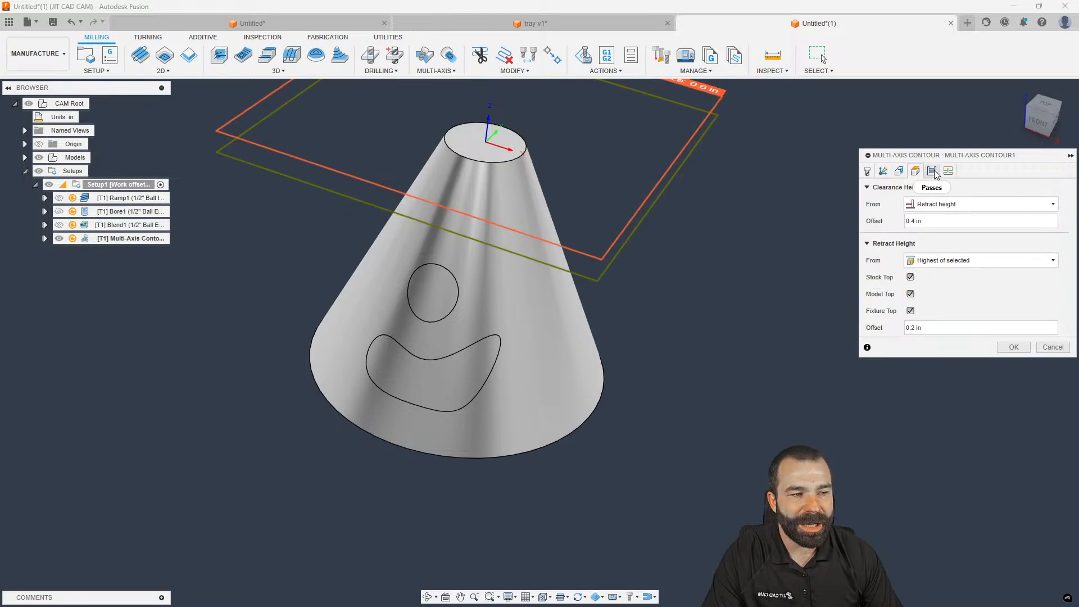
left_click(933, 171)
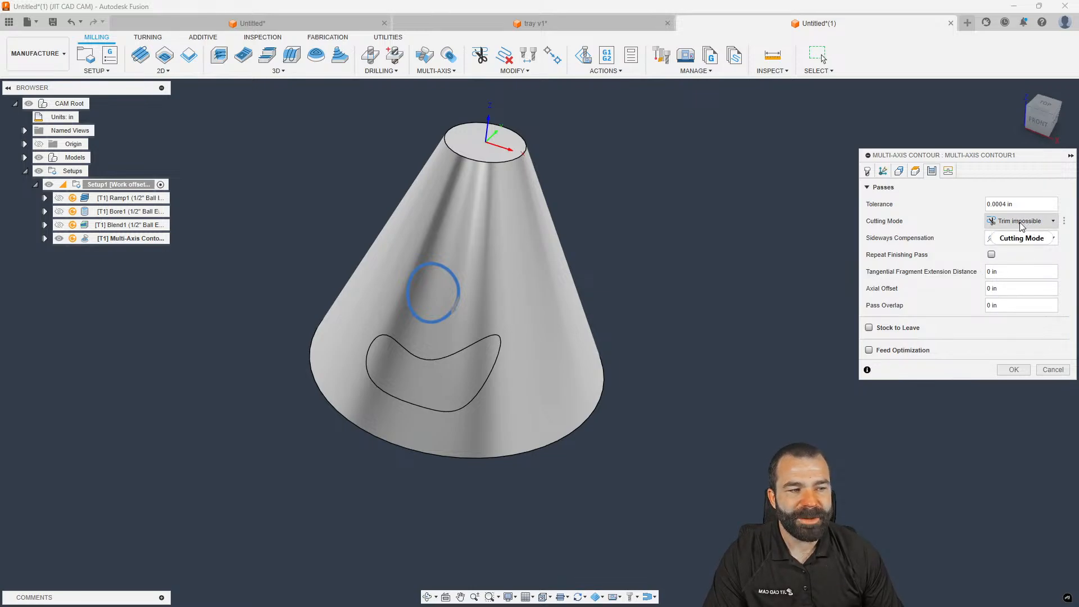
left_click(1011, 371)
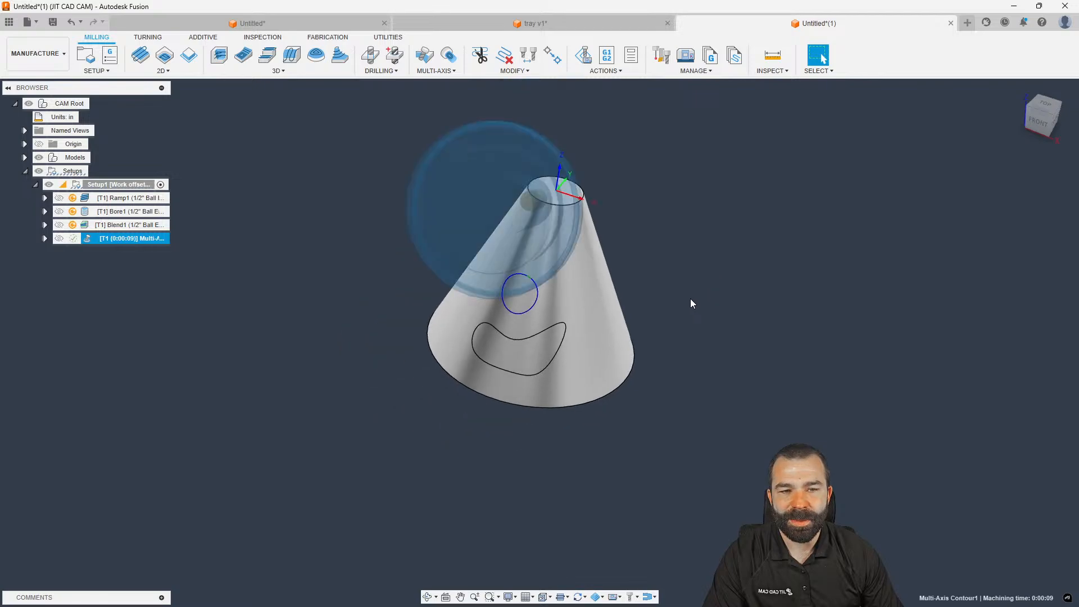
middle_click_drag(649, 295, 501, 274, "shift")
scroll(501, 274, "up", 3)
scroll(501, 274, "up", 5)
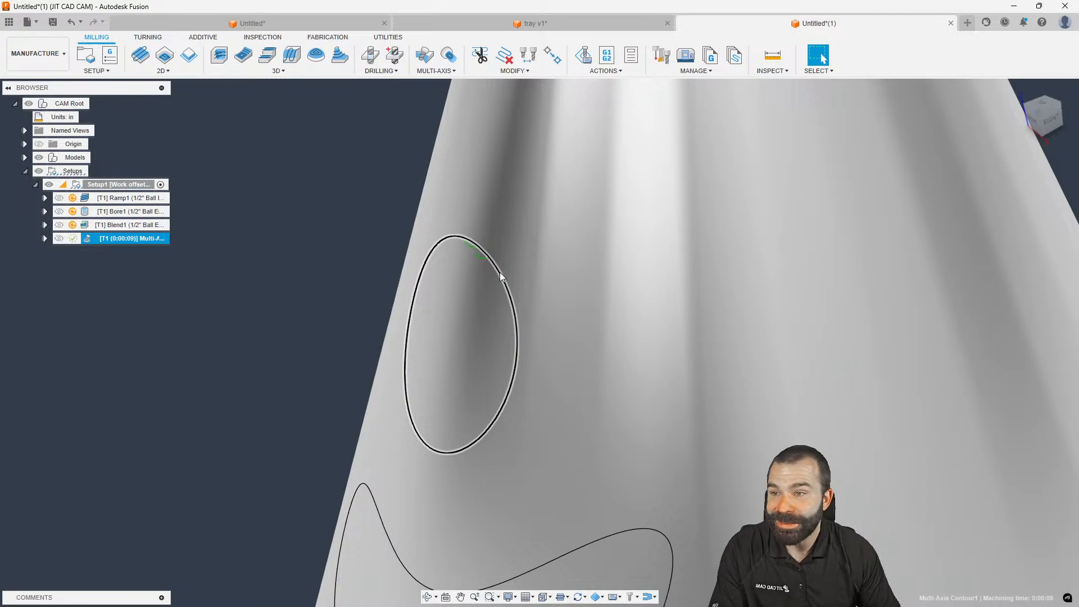
scroll(427, 224, "down", 8)
left_click(584, 57)
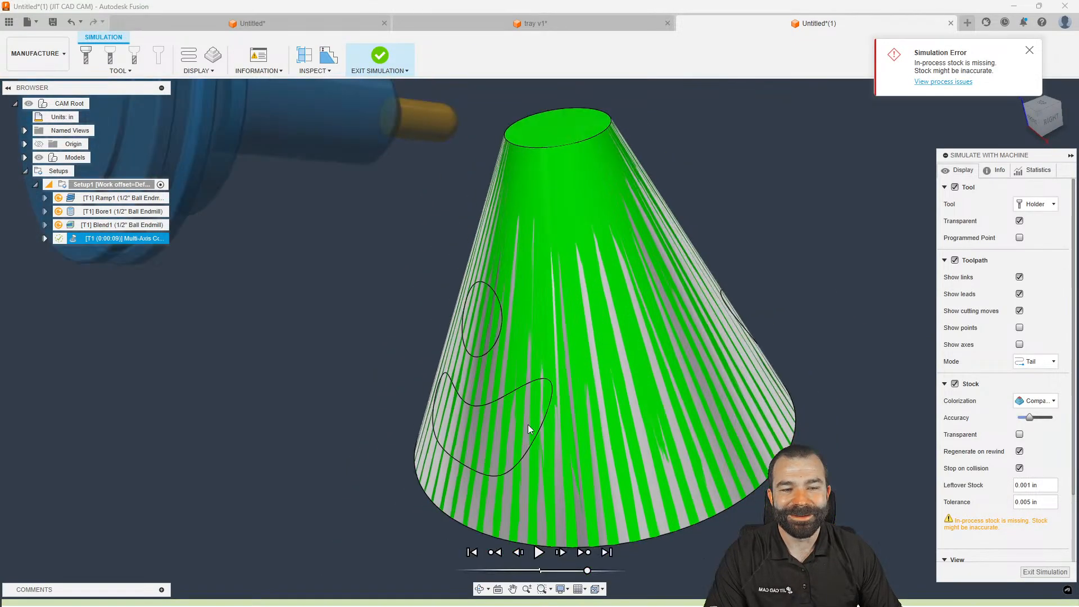
scroll(528, 428, "up", 2)
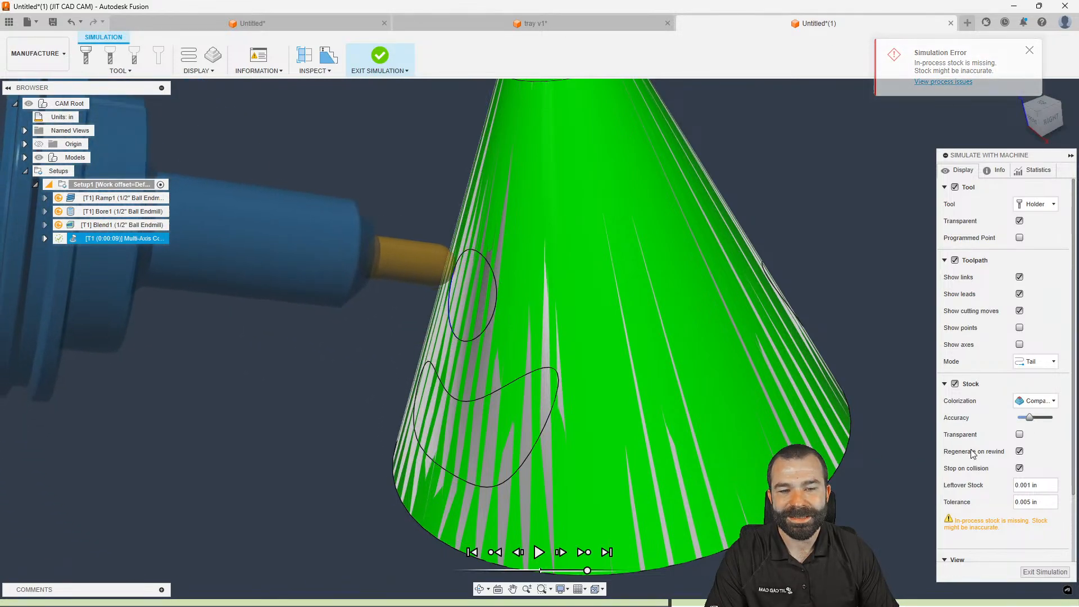
scroll(756, 430, "down", 3)
middle_click_drag(635, 406, 640, 426, "shift")
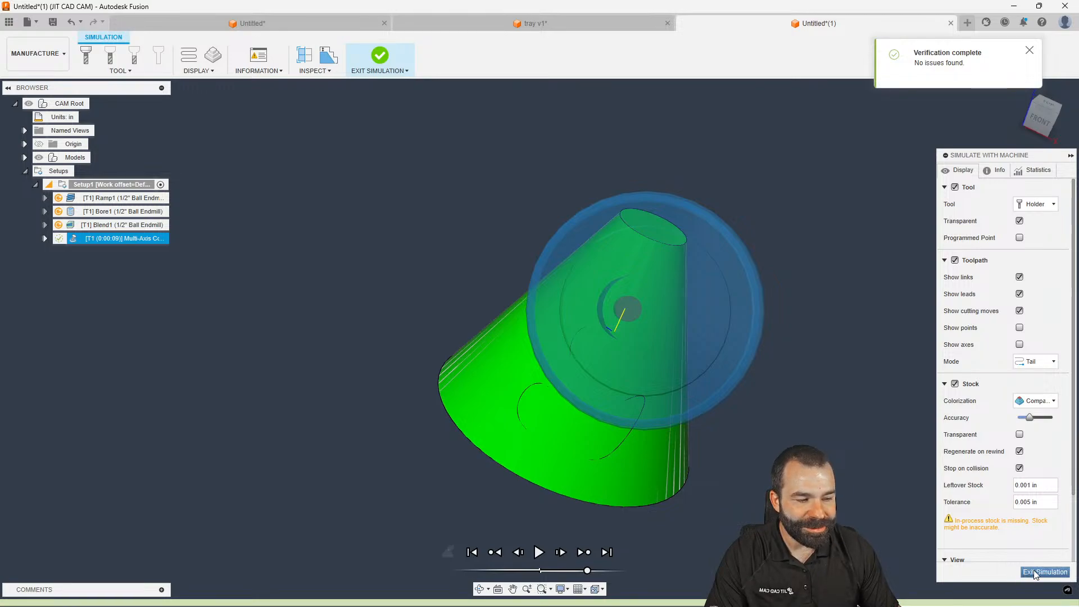
middle_click_drag(799, 450, 711, 441, "shift")
scroll(390, 403, "down", 3)
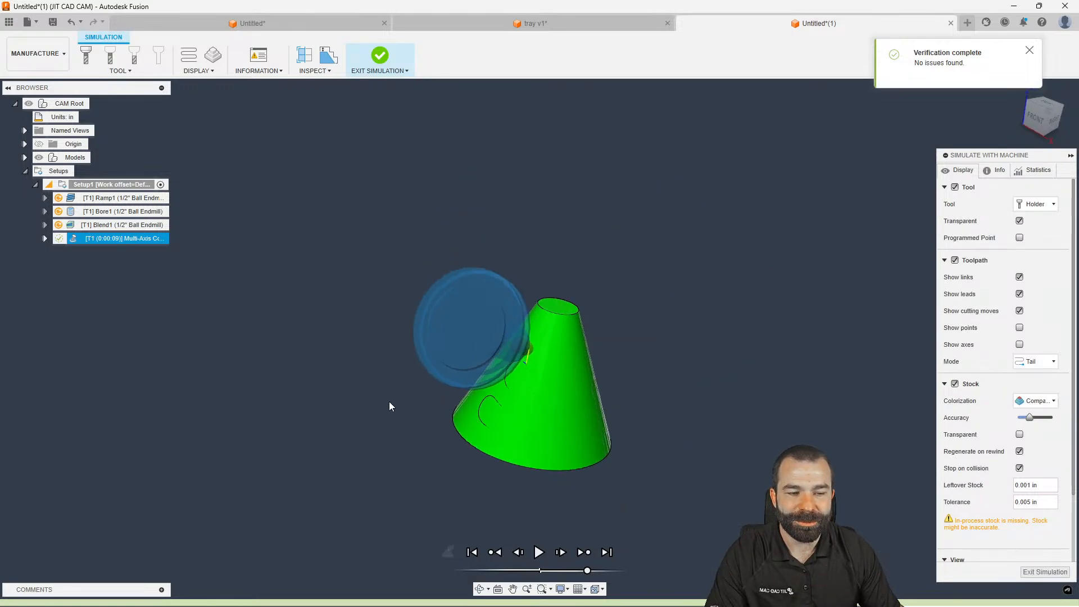
scroll(667, 436, "up", 3)
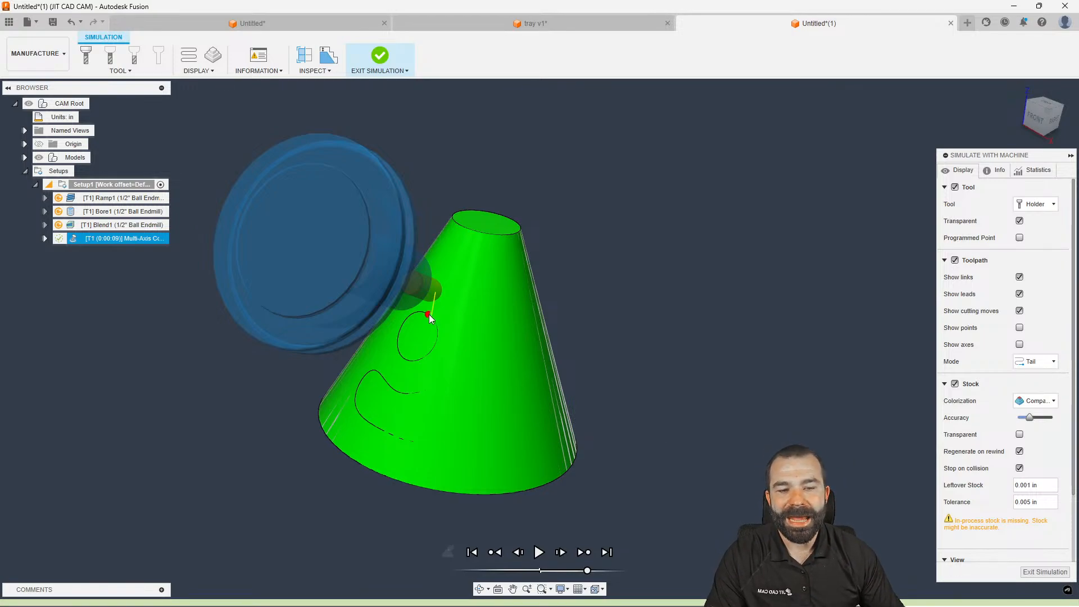
left_click(1043, 571)
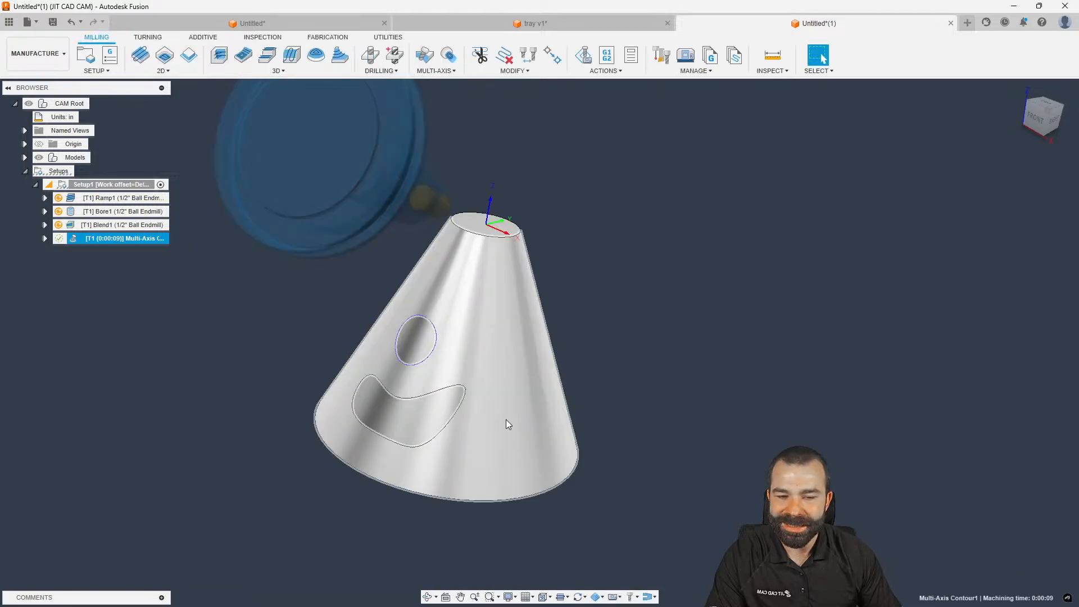
double_click(88, 240)
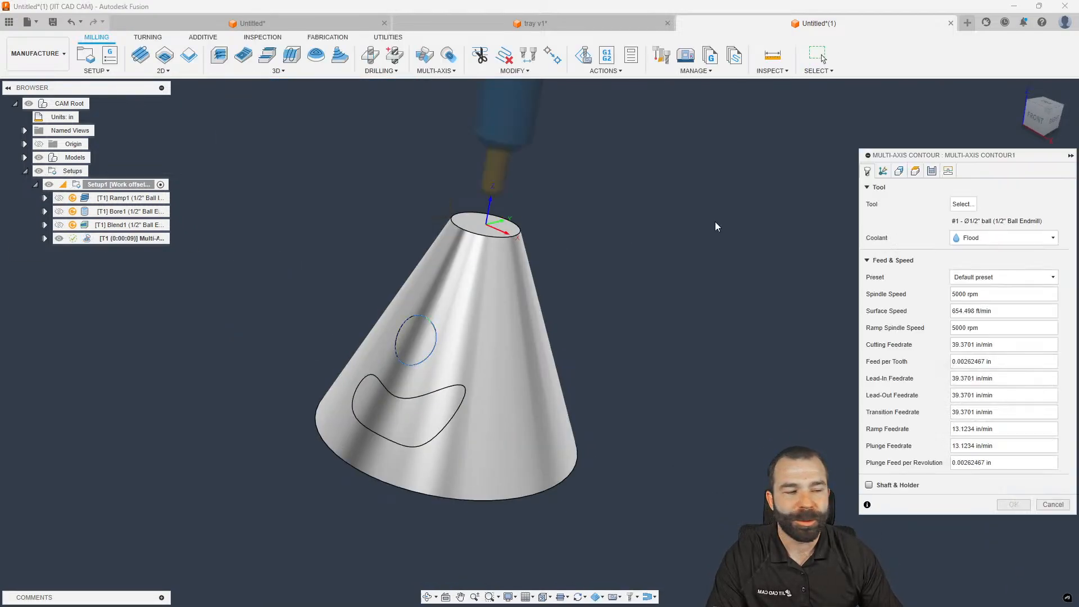
left_click(882, 171)
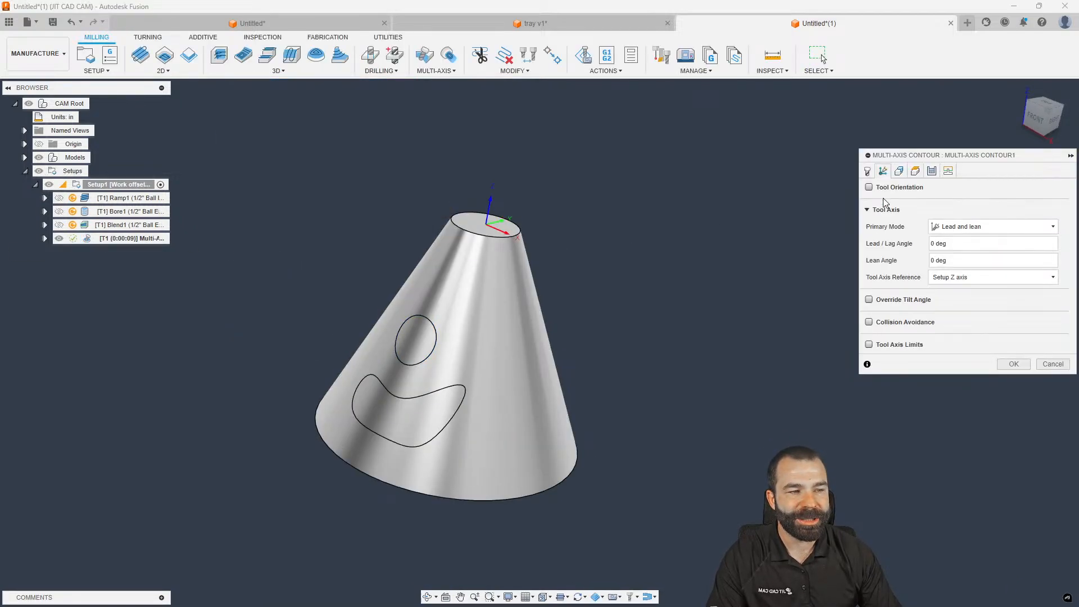
left_click(950, 229)
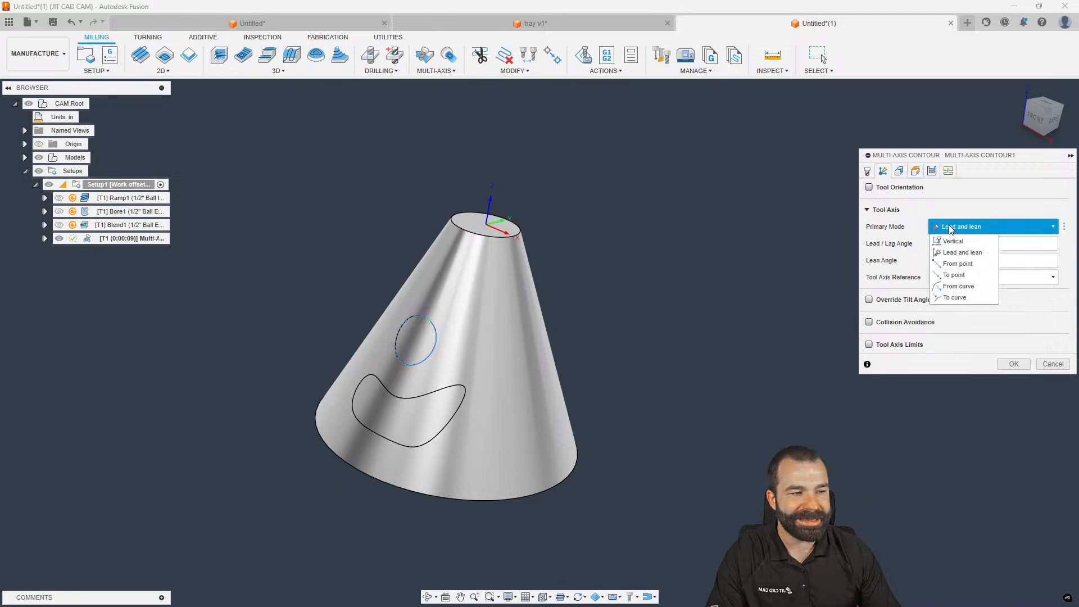
left_click(913, 227)
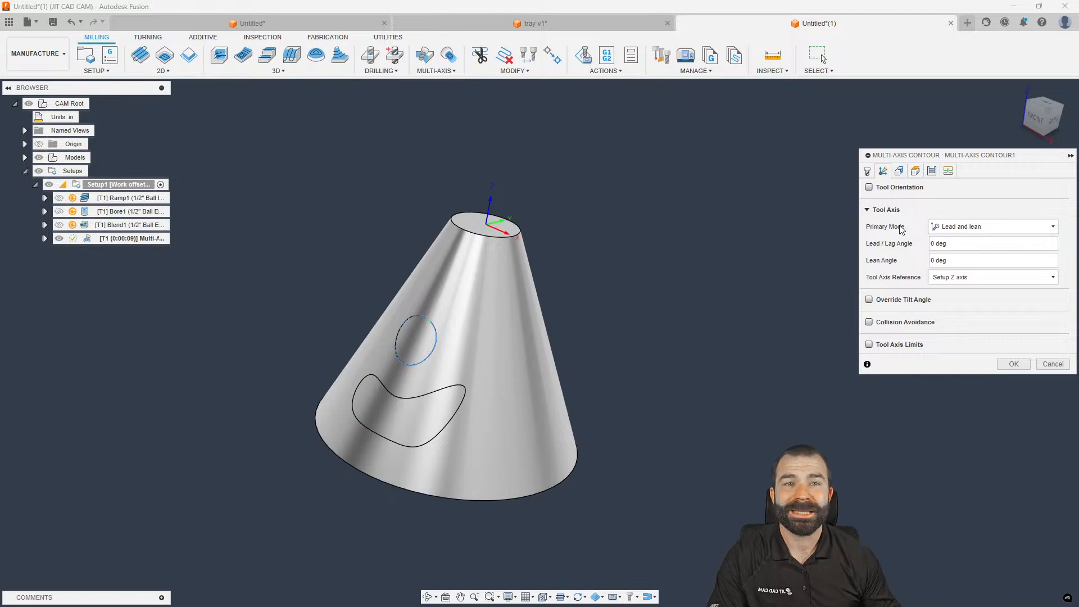
left_click(1052, 364)
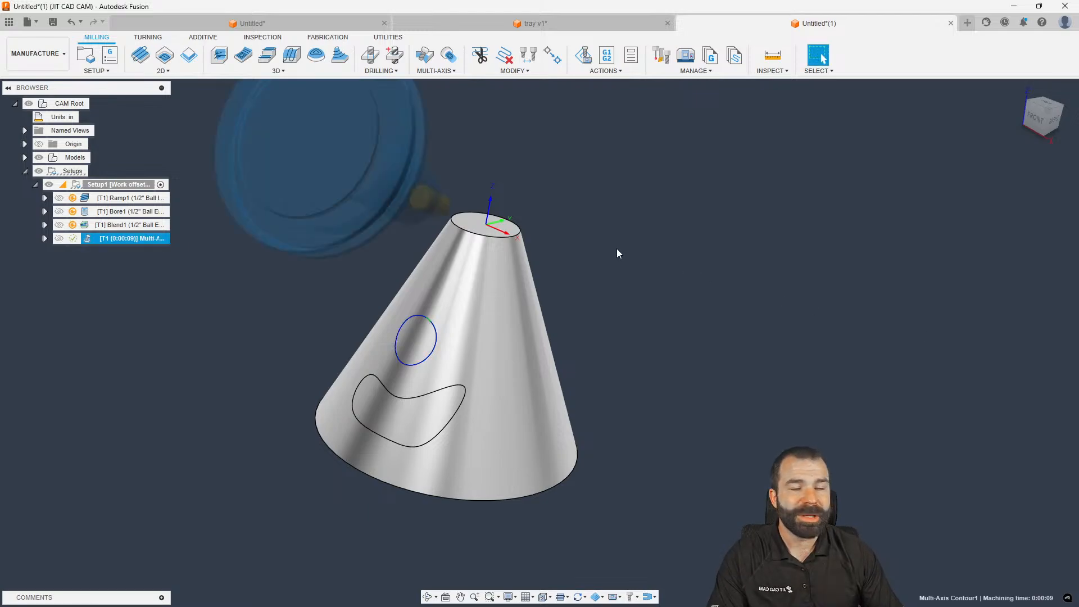
Create Trace1 around the circle with the tool axis tilted 50° and turned -110°
left_click(163, 71)
left_click(157, 140)
left_click(882, 172)
left_click(870, 187)
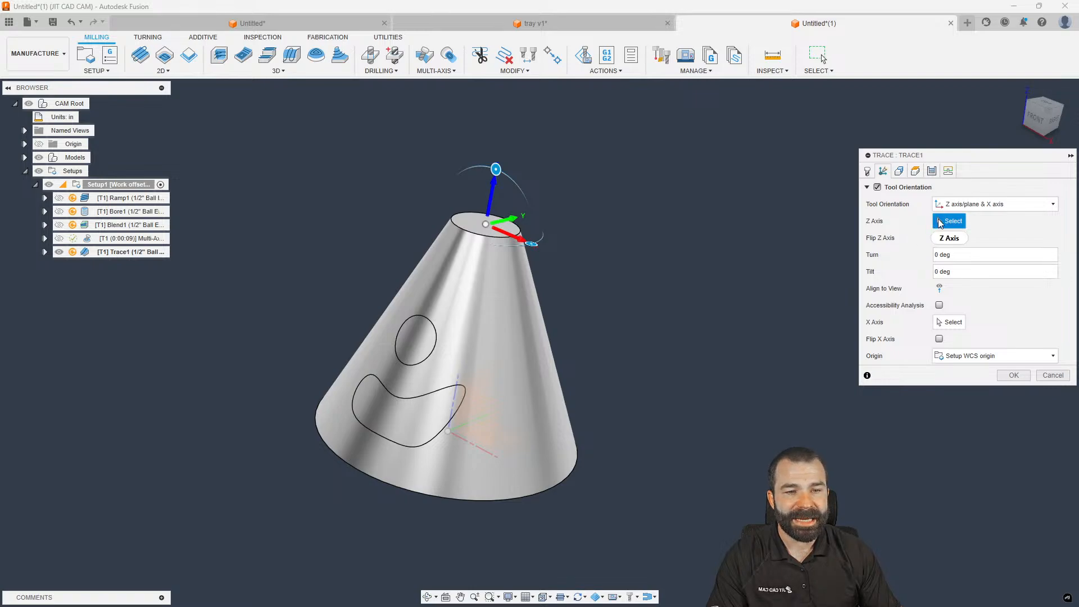
left_click_drag(496, 168, 369, 226)
mouse_move(629, 264)
middle_mouse_down("shift")
mouse_move(582, 260)
mouse_move(611, 258)
middle_mouse_up("shift")
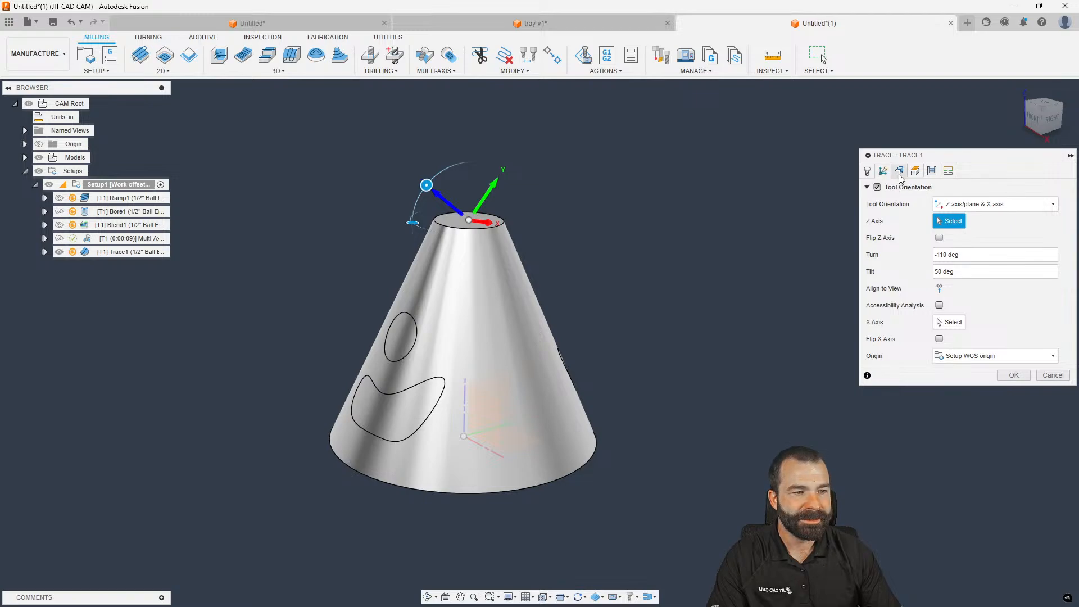
left_click(898, 172)
left_click(415, 340)
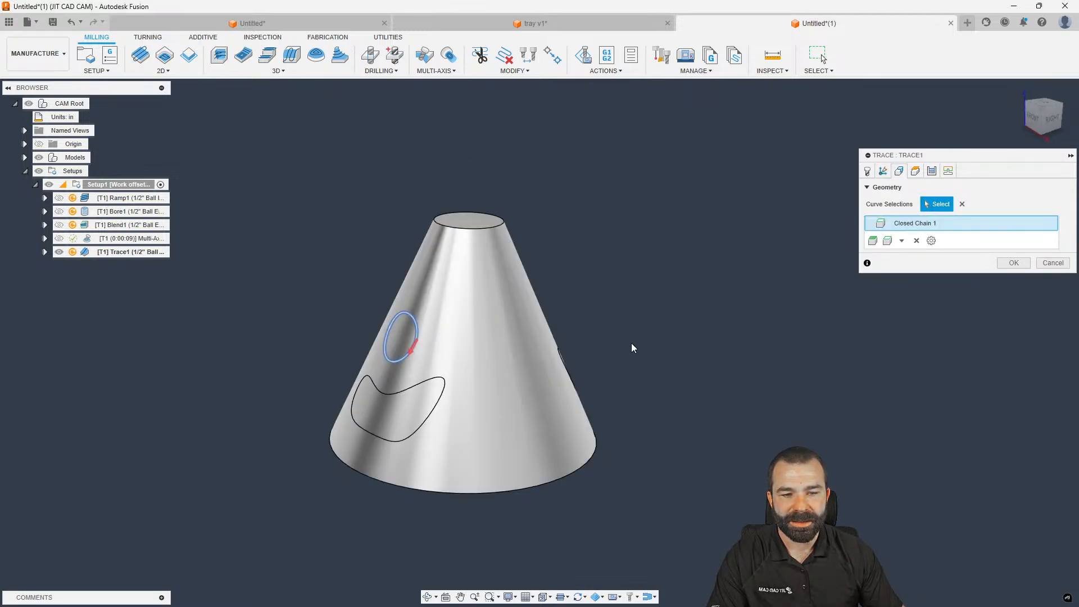
left_click(1014, 262)
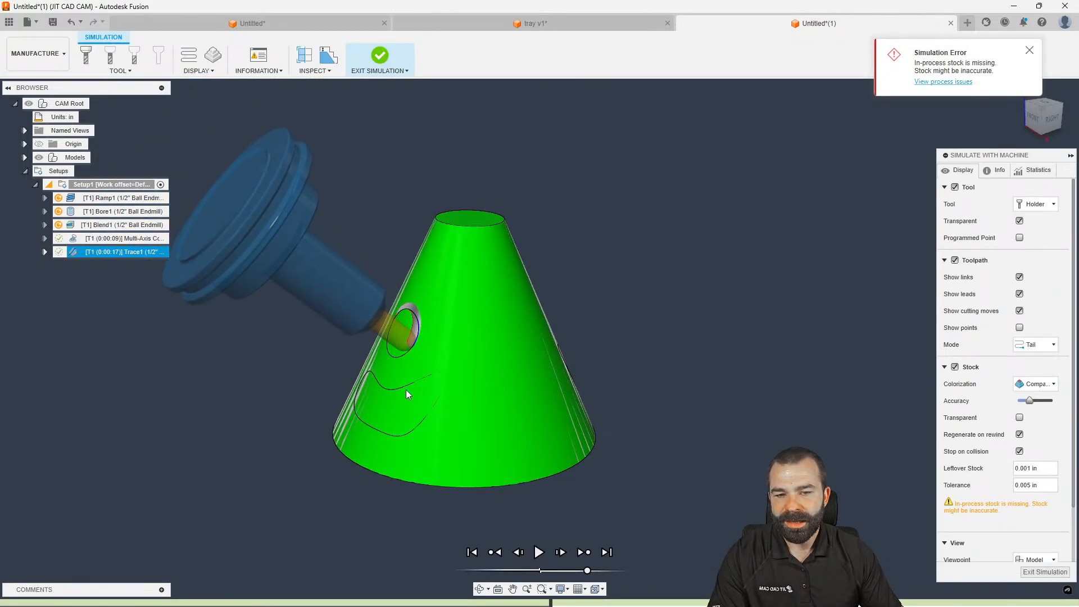
Orbit the cone, play the Trace1 simulation, and exit it
middle_click_drag(437, 342, 366, 336, "shift")
scroll(447, 317, "up", 2)
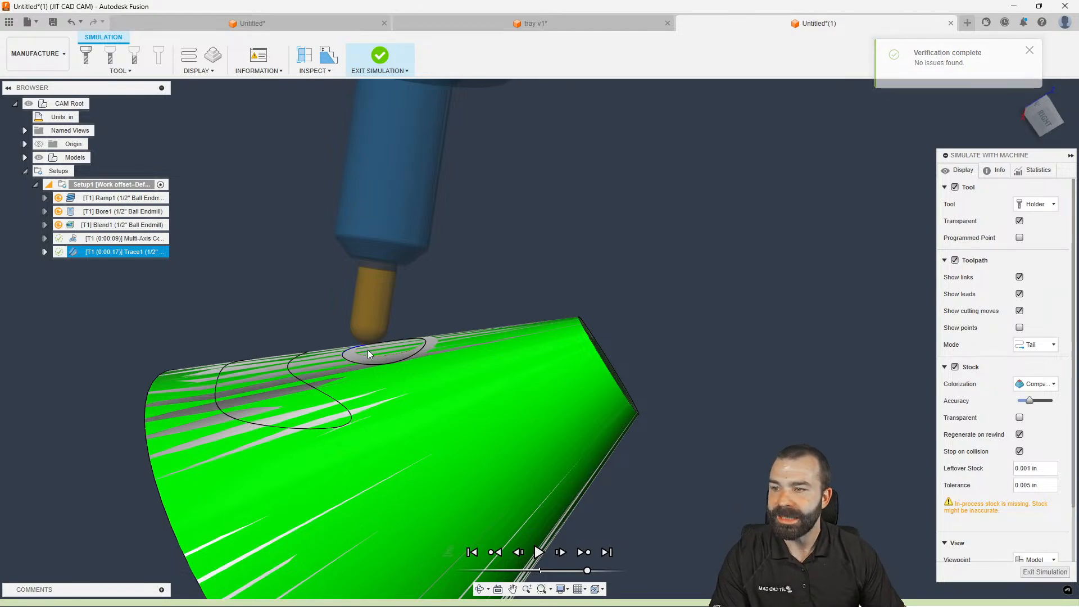
key("space")
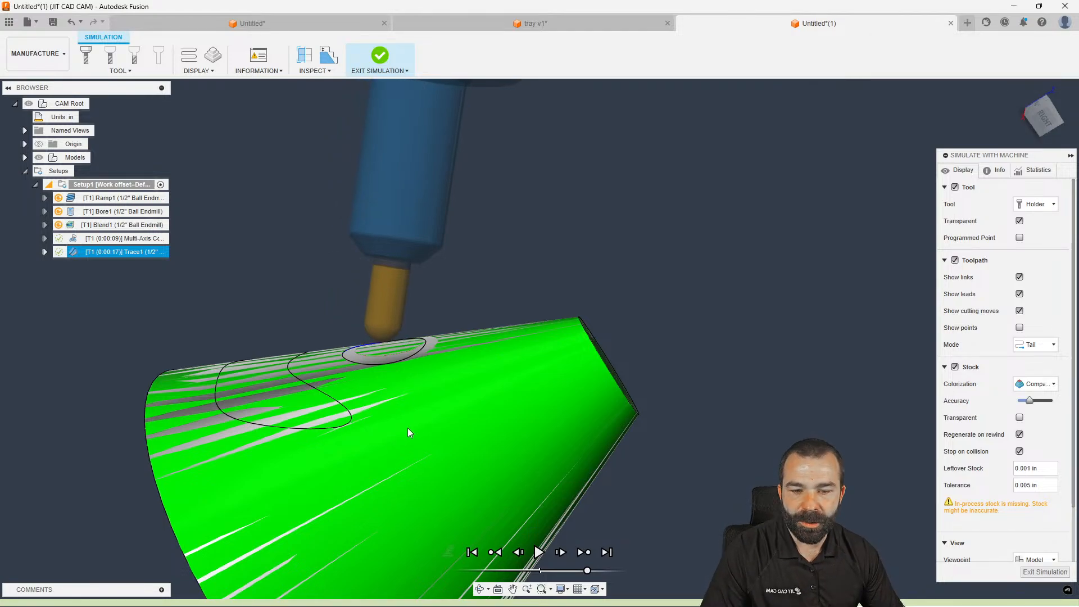
left_click(1044, 572)
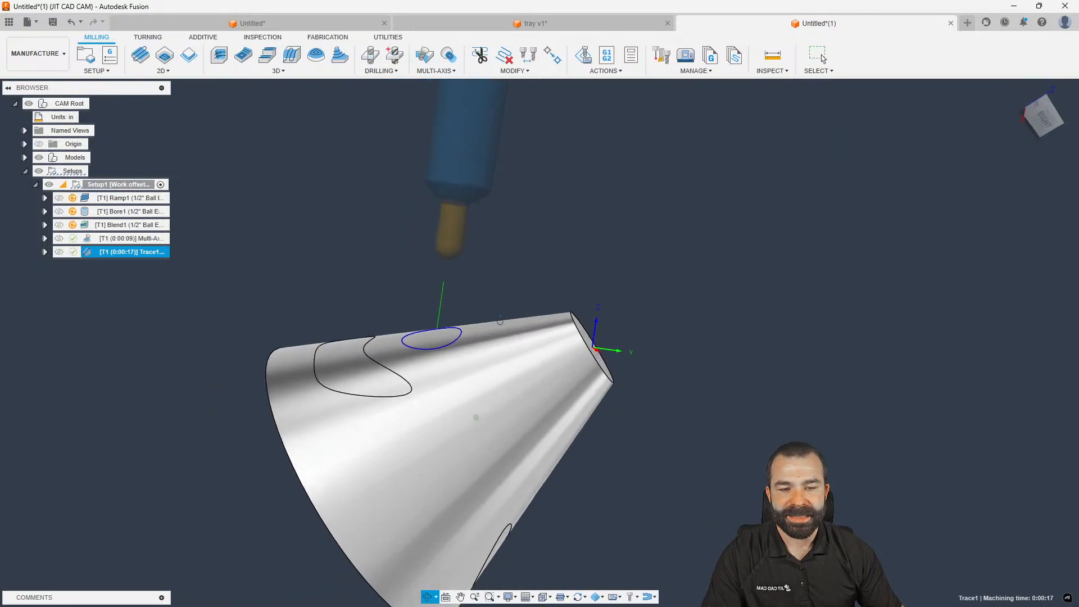
Reselect the contour curves as the bean-shaped loop plus the oval, regenerate, and simulate
double_click(105, 241)
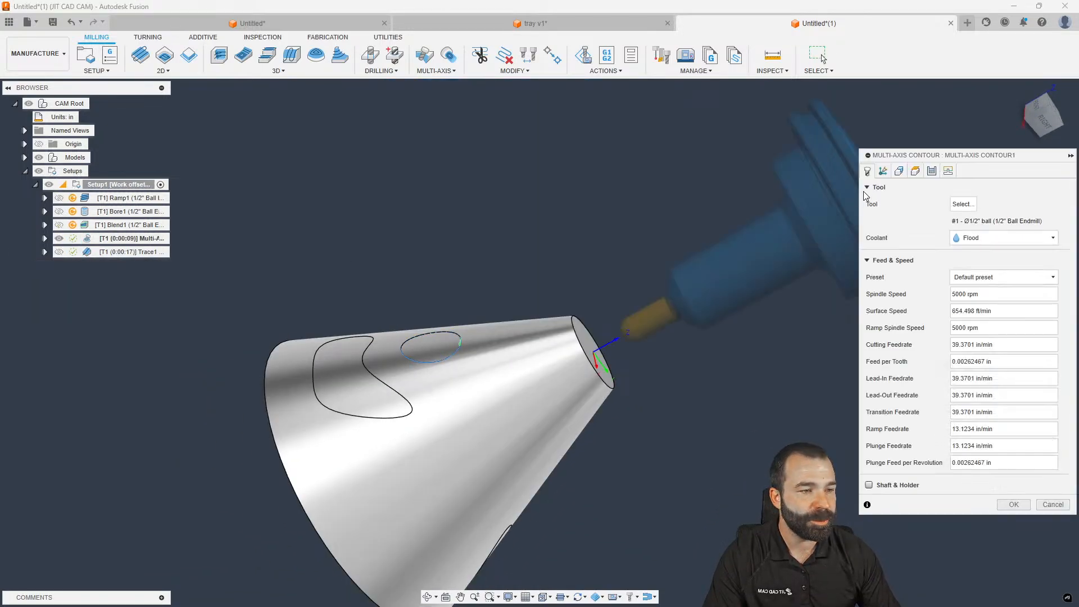
left_click(883, 171)
left_click(917, 241)
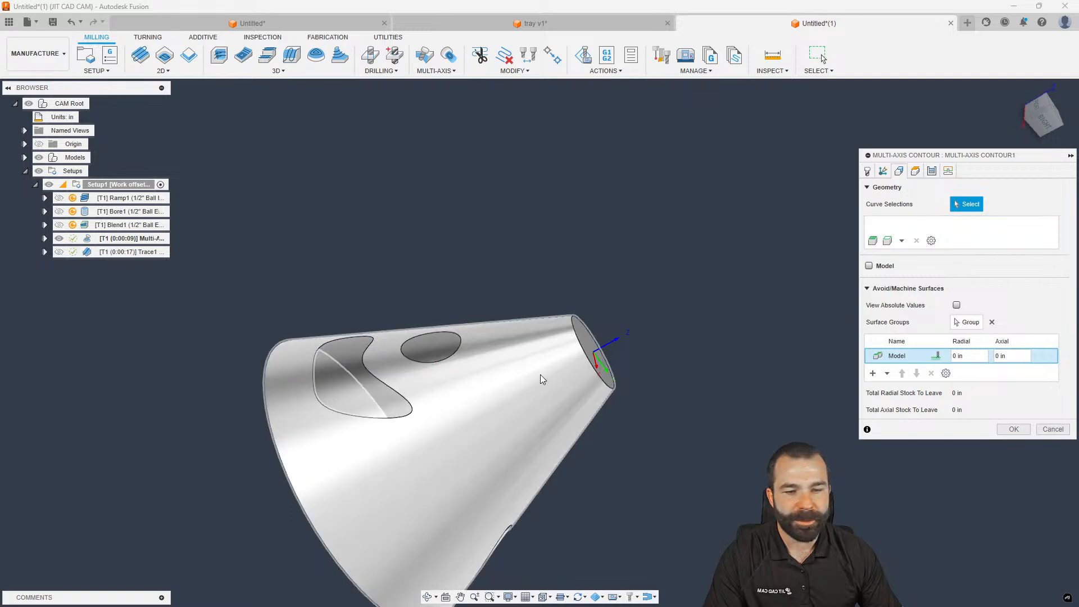
left_click(366, 367)
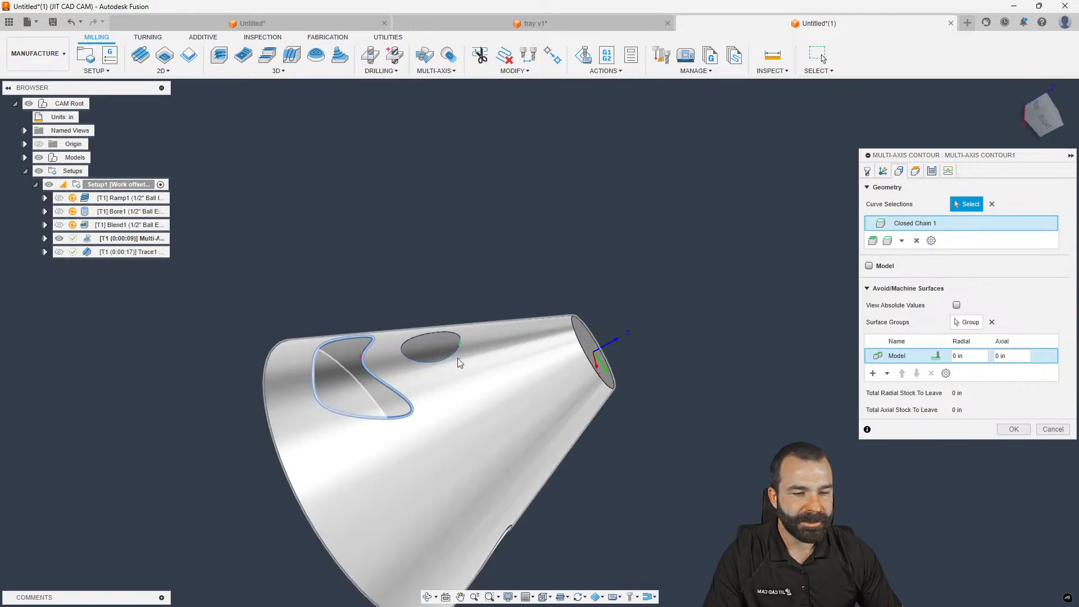
left_click(430, 361)
left_click(1014, 444)
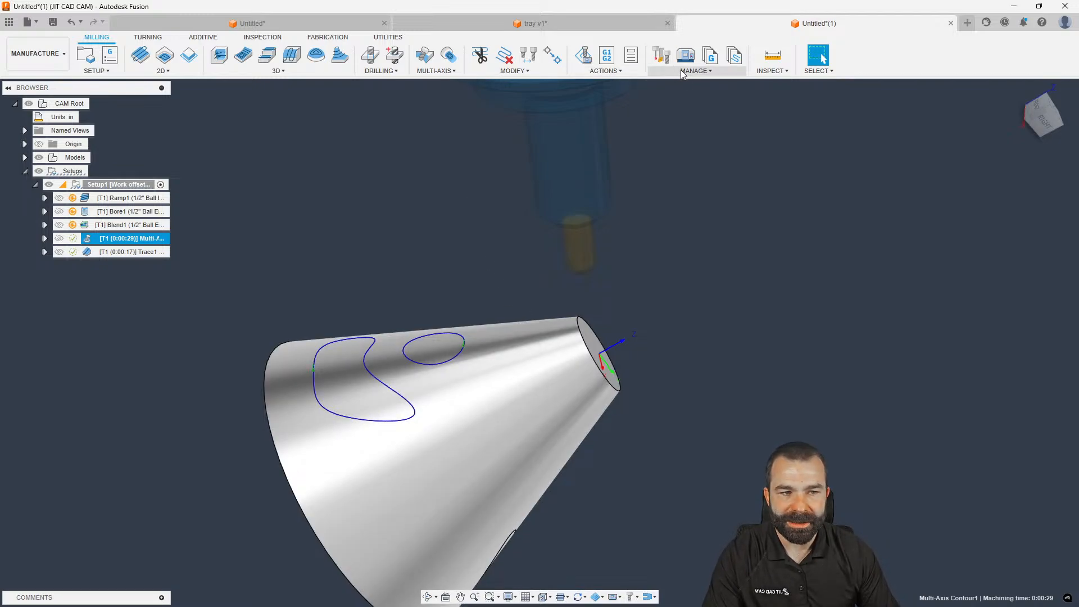
left_click(584, 55)
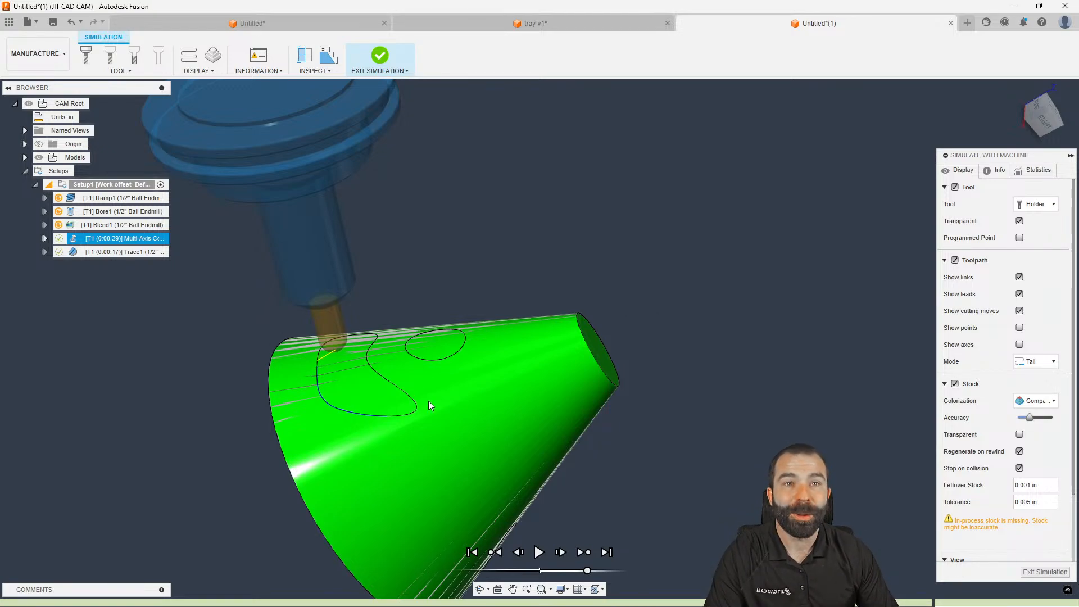
Exit the simulation and briefly browse the multi-axis strategies
left_click(1044, 572)
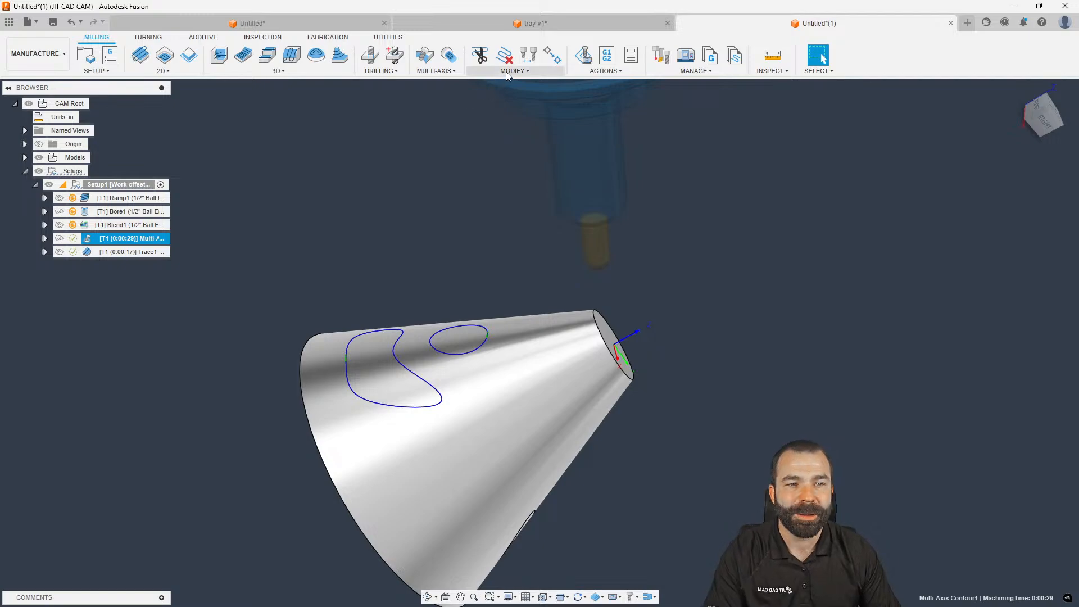
left_click(446, 71)
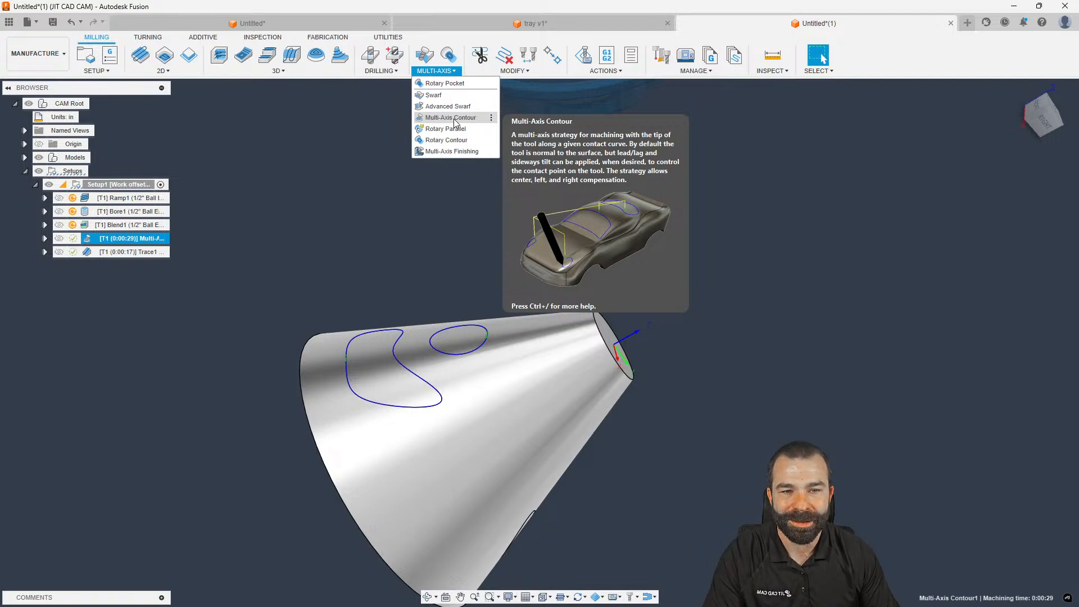
left_click(459, 251)
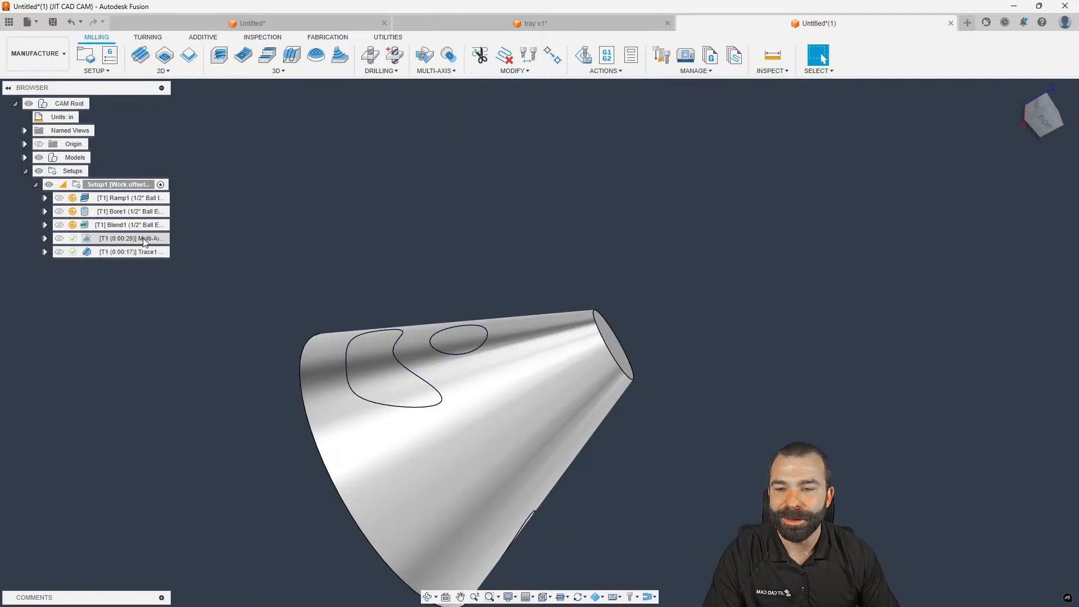
Toggle Repeat Finishing Pass on and back off in Multi-Axis Contour1, leaving passes unchanged
left_click(112, 239)
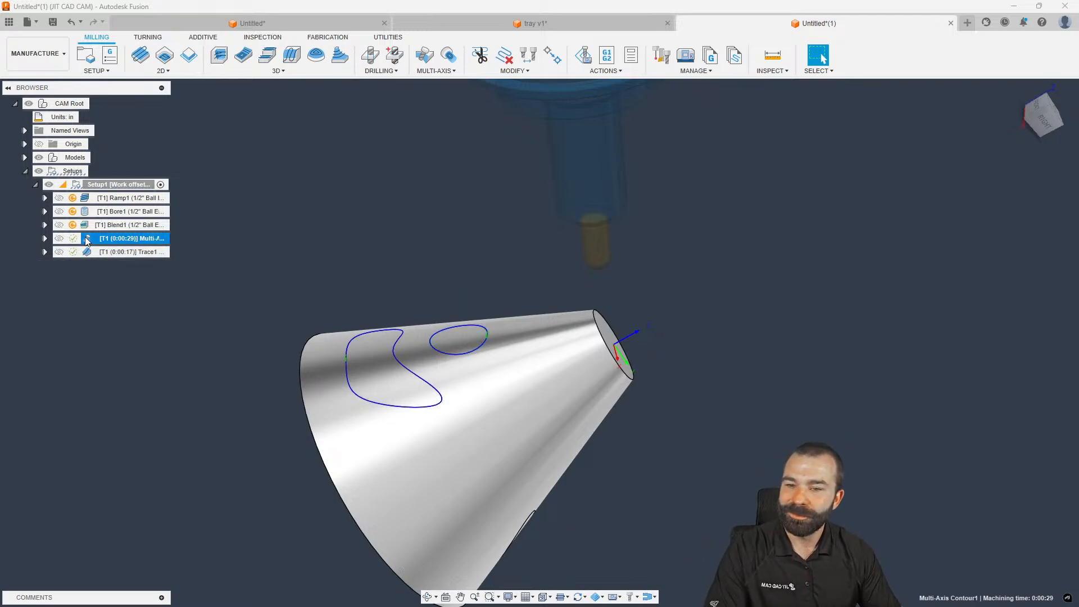
double_click(118, 242)
left_click(932, 171)
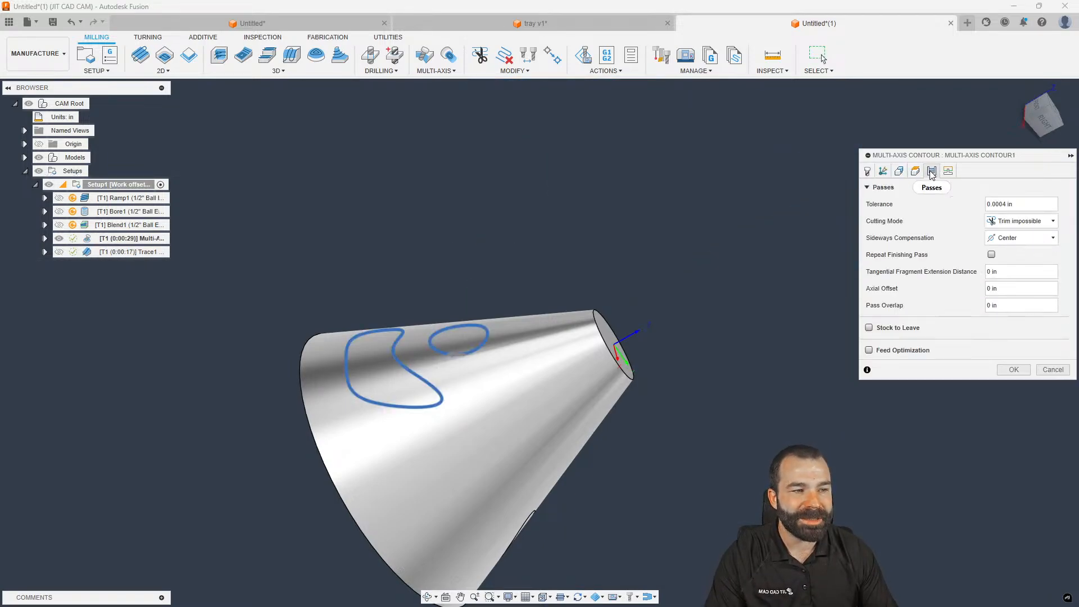
left_click_drag(1009, 289, 958, 307)
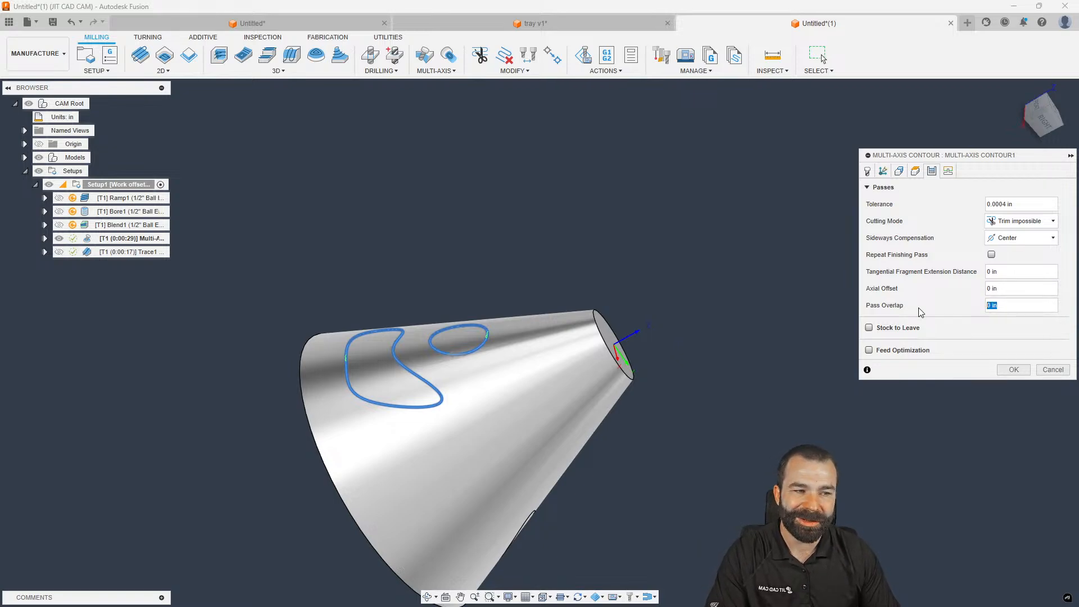
left_click(991, 255)
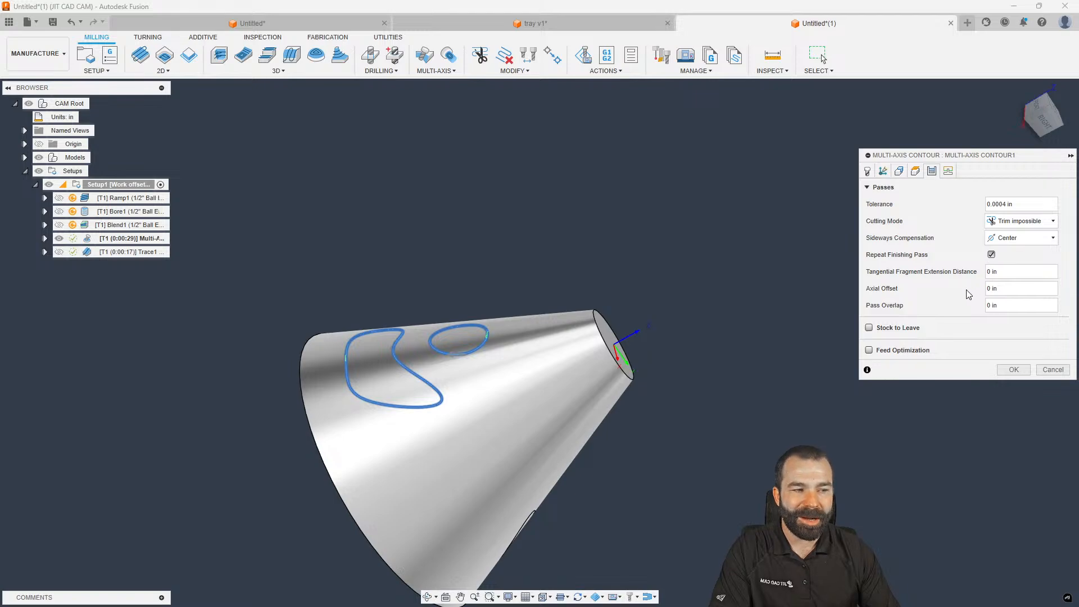
left_click(991, 254)
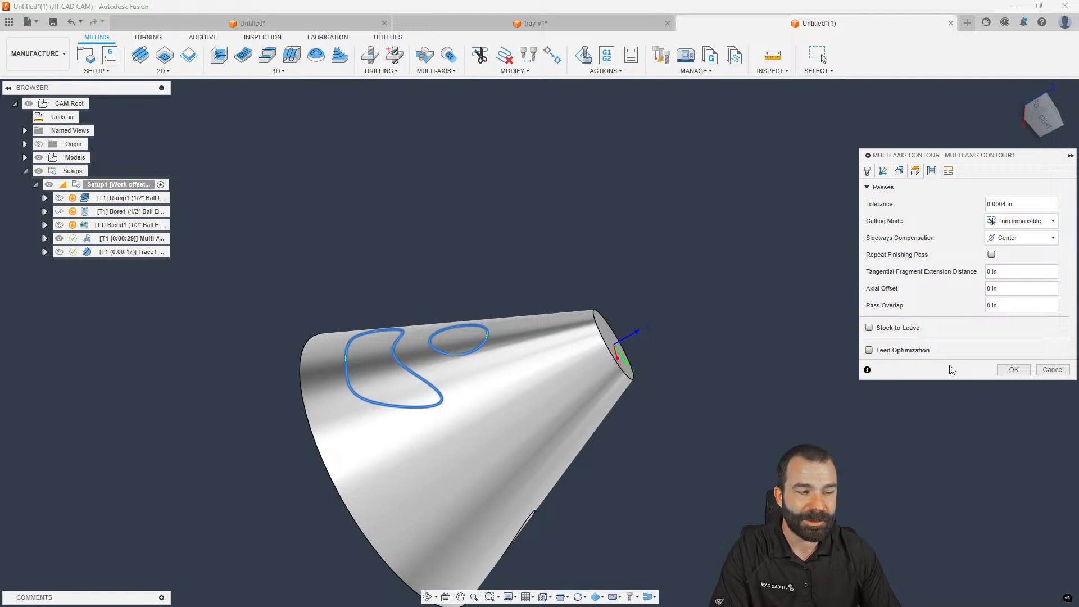
left_click(1052, 370)
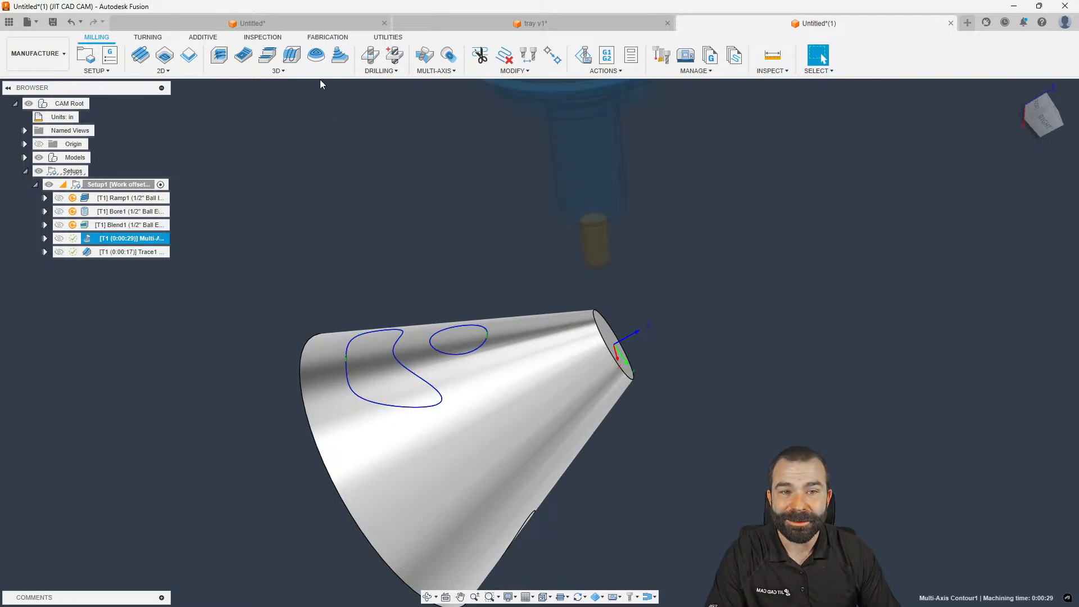
left_click(437, 71)
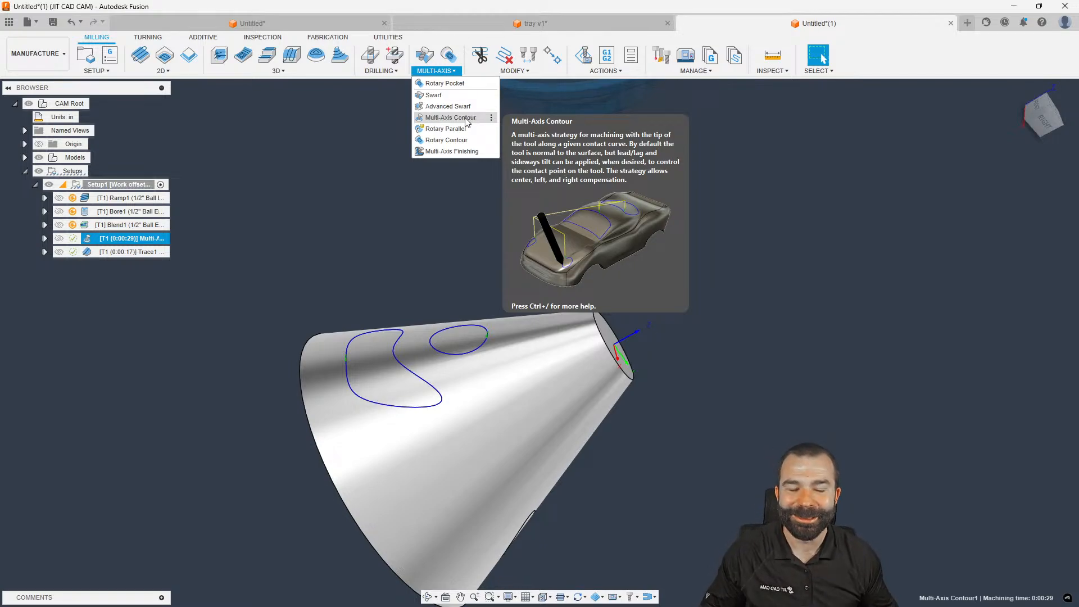
Close the multi-axis list, browse the 3D milling strategies, then bring up the workspace list
left_click(347, 166)
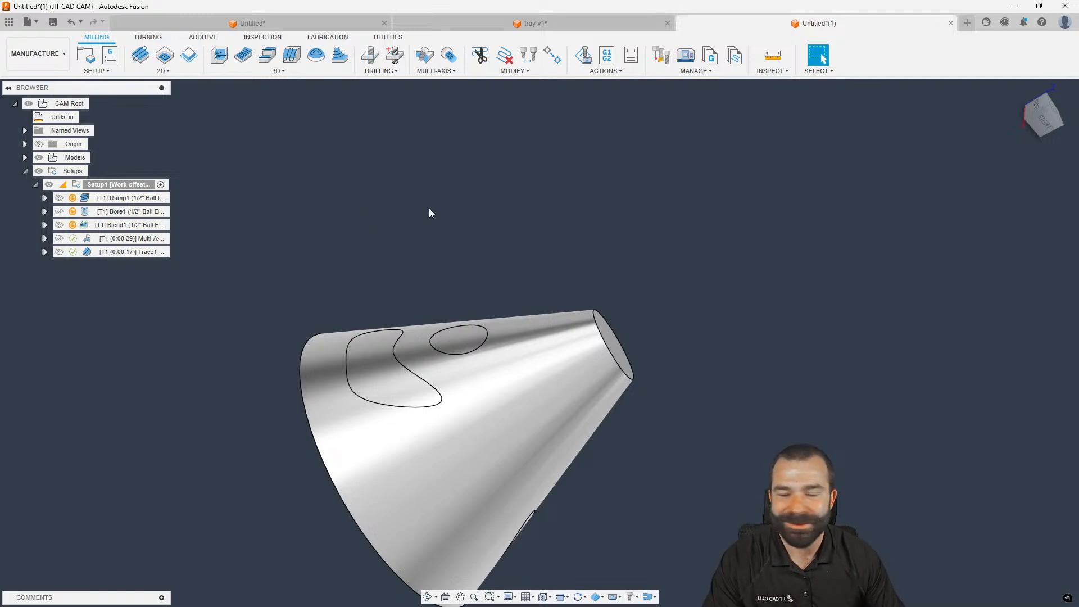
left_click(302, 69)
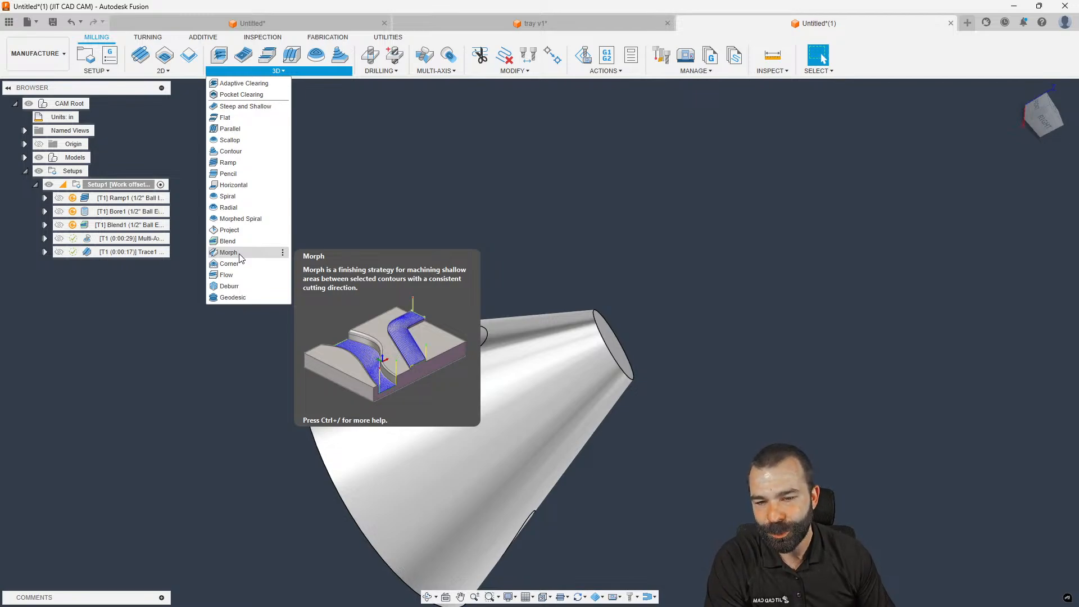
left_click(36, 54)
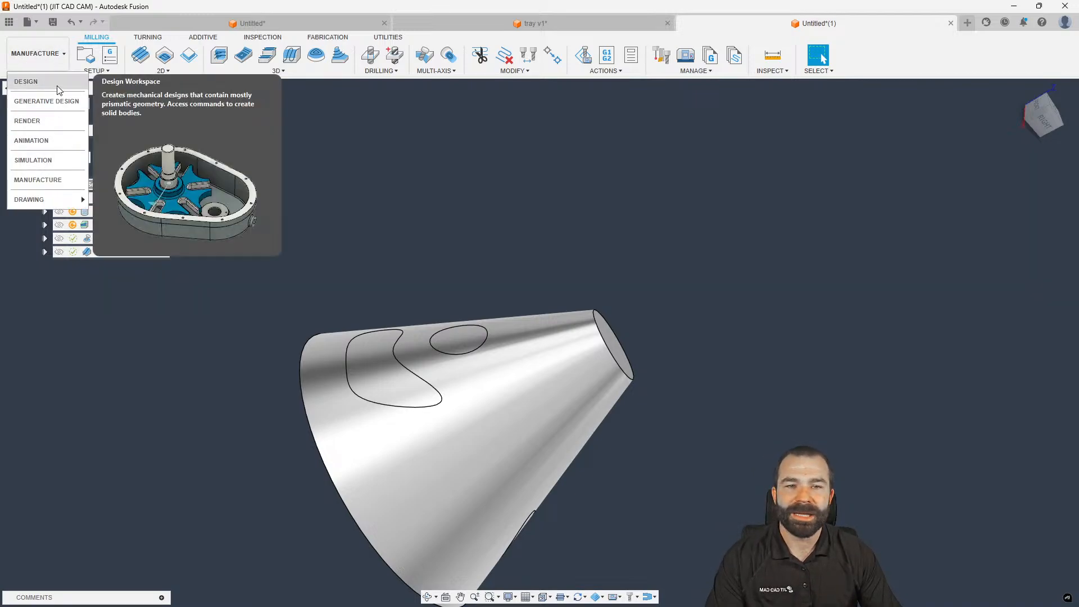
Close the cone document without saving and begin a sketch in a new empty design
left_click(951, 24)
left_click(589, 319)
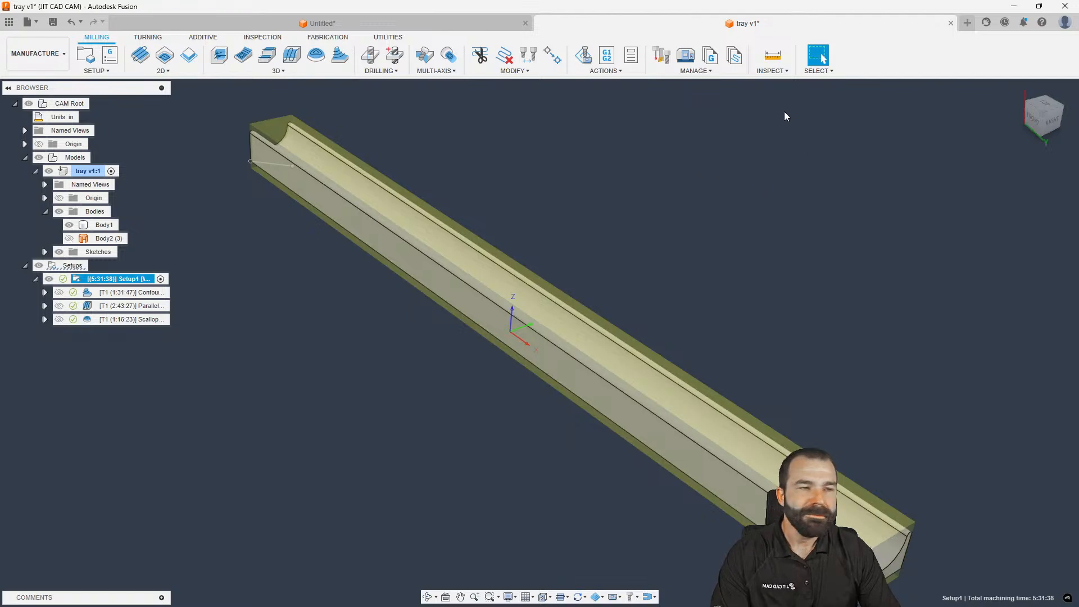
left_click(968, 23)
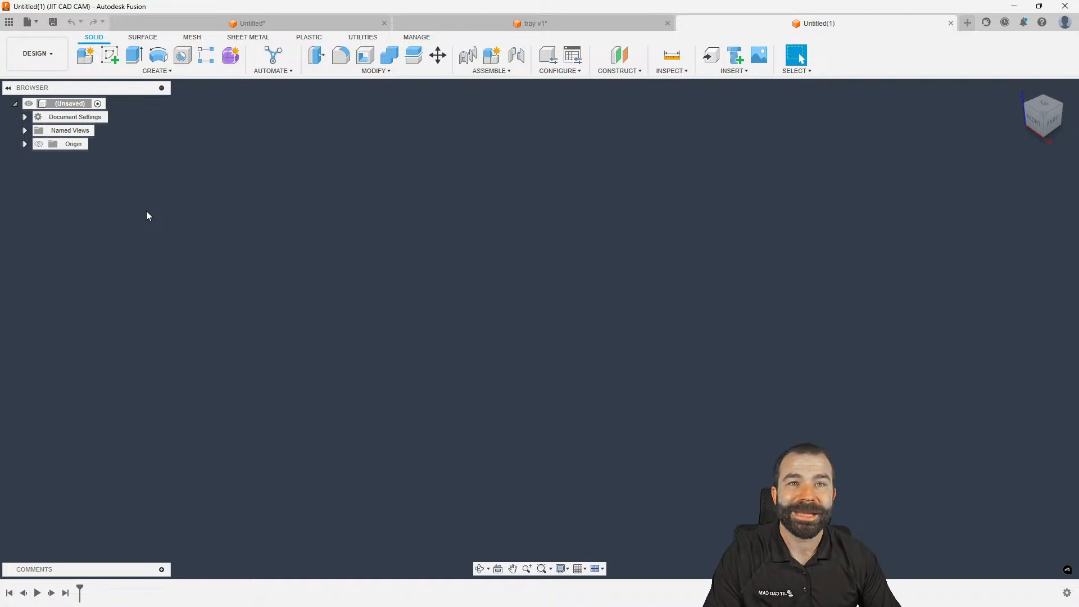
left_click(110, 57)
Start a sketch on the front plane and draw an S-shaped fit-point spline from the origin
left_click(571, 329)
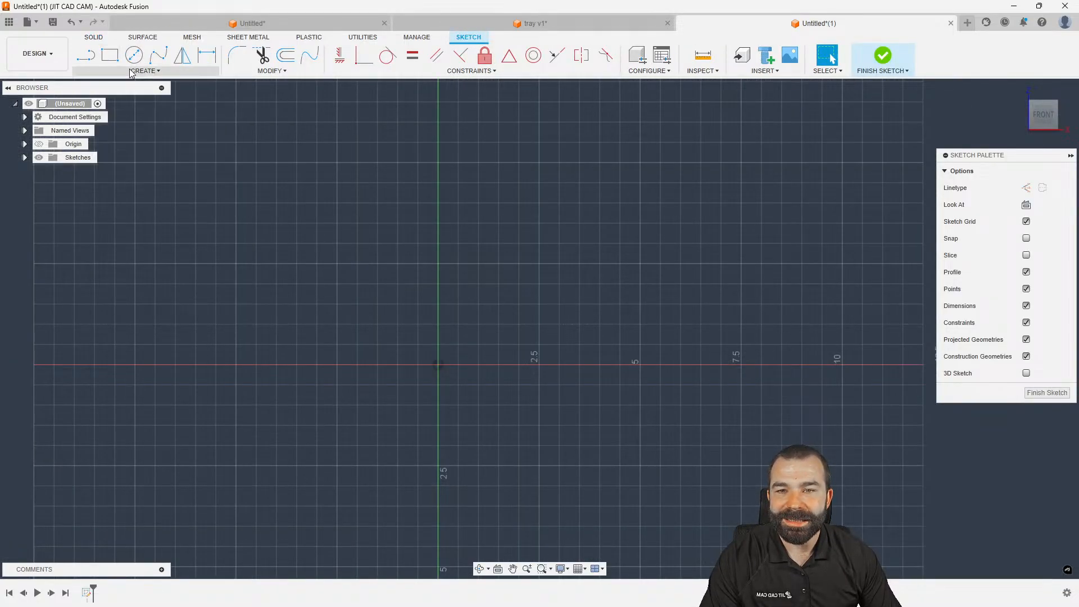
left_click(167, 72)
left_click(158, 56)
scroll(365, 404, "down", 2)
left_click(414, 377)
left_click(436, 236)
left_click(568, 105)
scroll(570, 138, "down", 5)
left_click(541, 171)
left_click(513, 181)
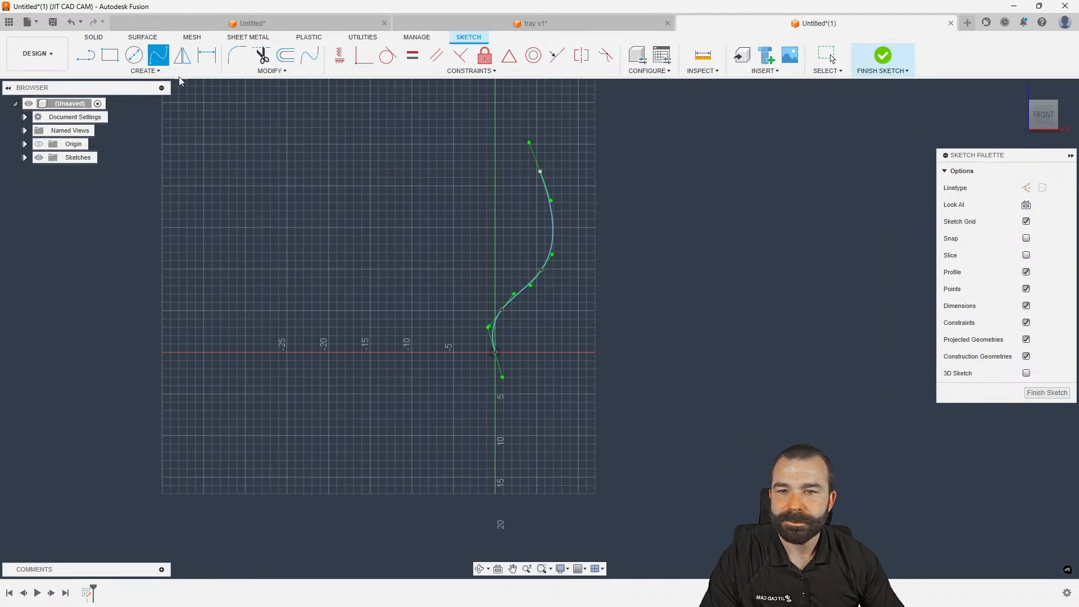
Draw a second S-curve right of the spline from a line and tangent arc, then reshape it
left_click(607, 165)
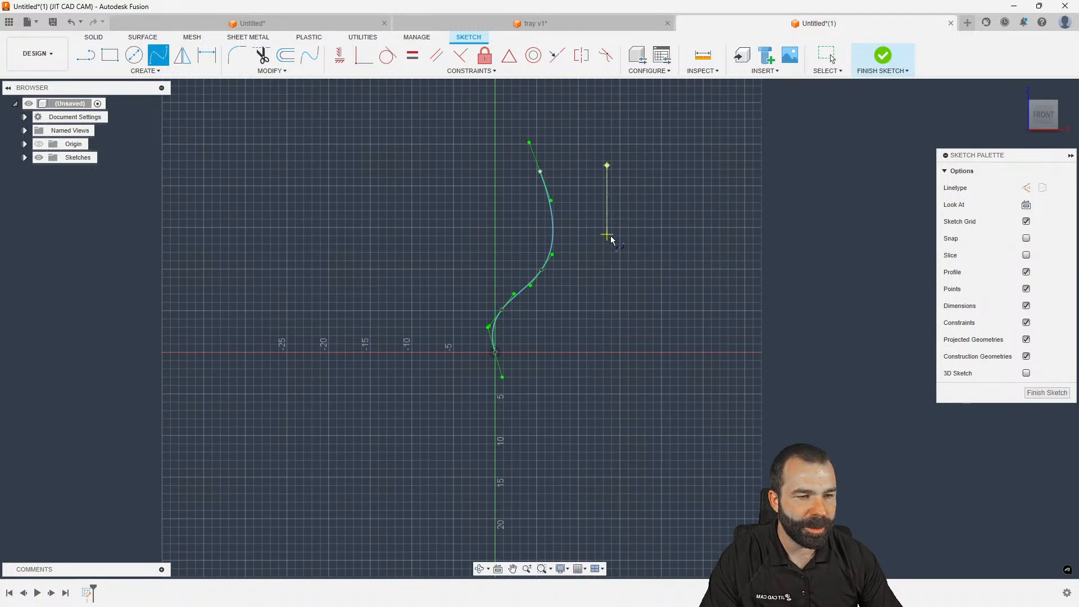
left_click_drag(617, 282, 567, 386)
key("Escape")
left_click_drag(572, 322, 559, 313)
mouse_move(616, 282)
left_mouse_down()
mouse_move(608, 288)
mouse_move(609, 275)
left_mouse_up()
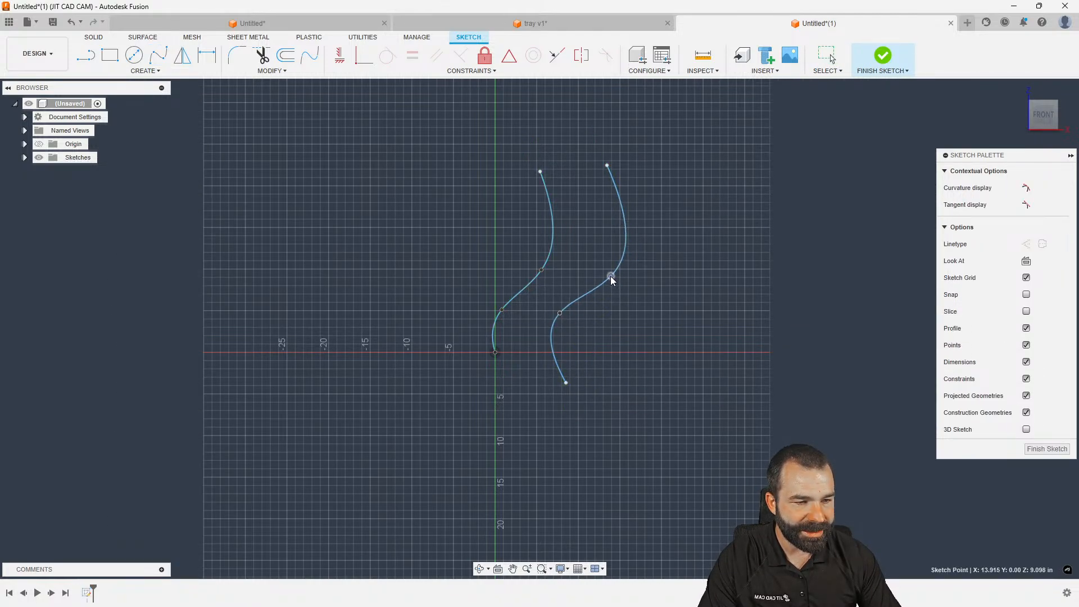
left_click_drag(566, 383, 554, 379)
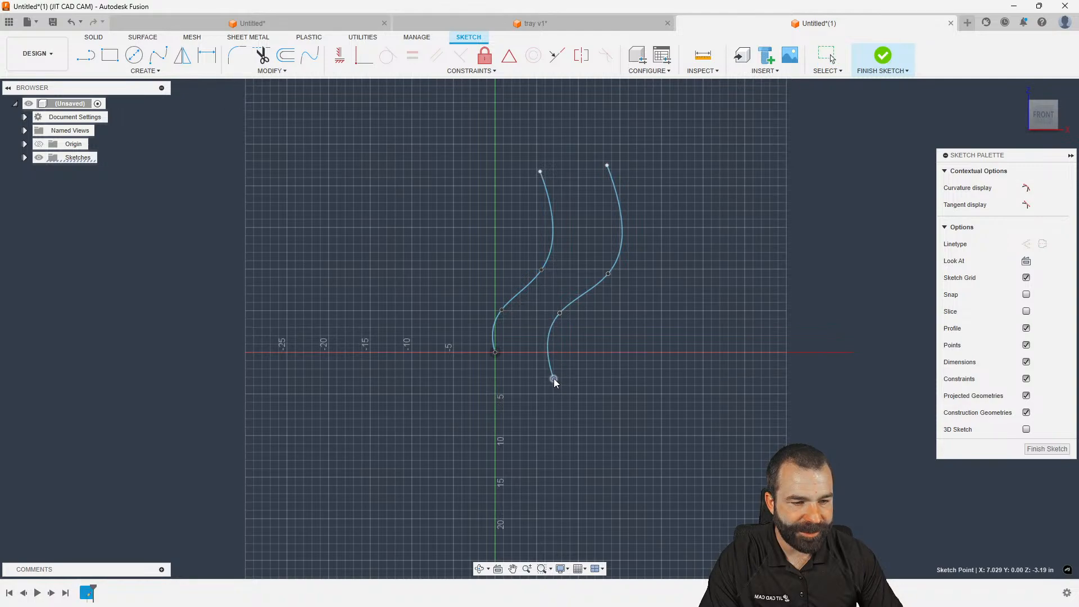
Draw a closed rectangular line outline around both curves, starting at the origin
key("l")
left_click(495, 352)
left_click(689, 352)
left_click_drag(689, 352, 476, 175)
left_click(475, 172)
left_click(475, 353)
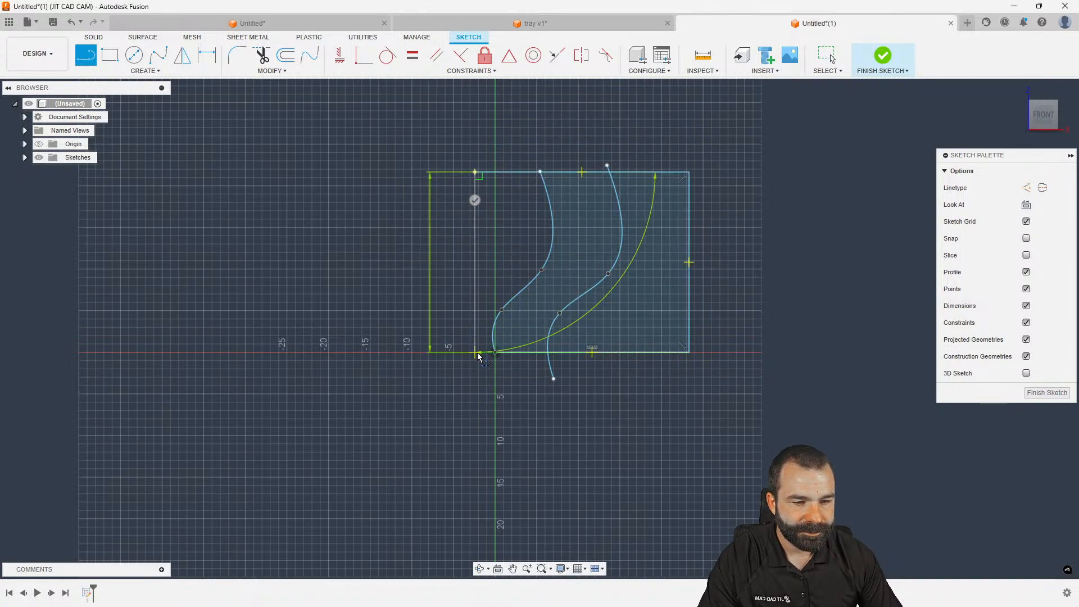
left_click(497, 353)
scroll(495, 351, "up", 5)
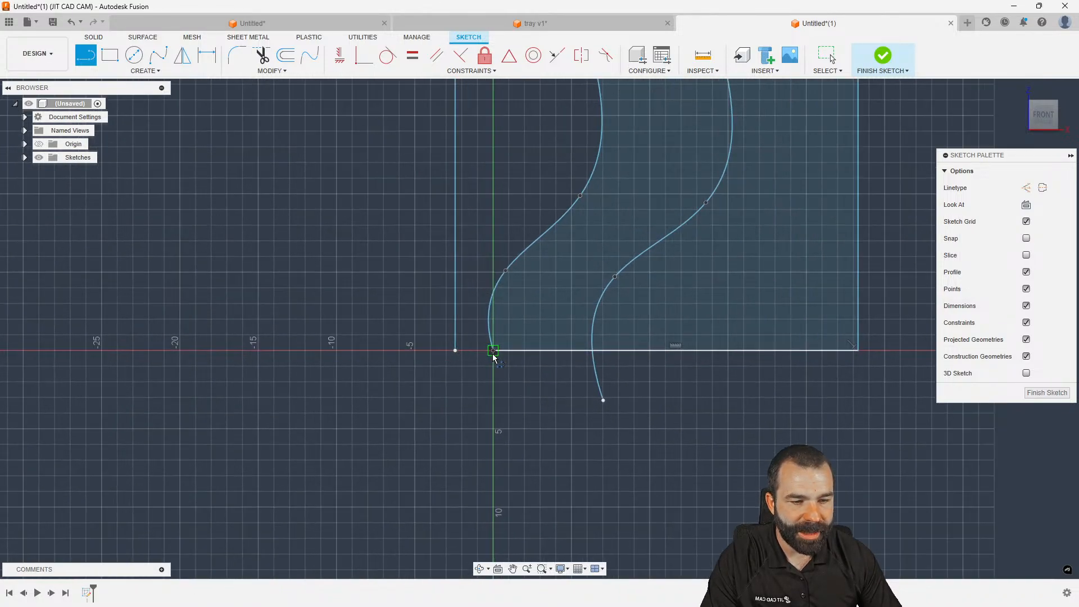
left_click(495, 349)
left_click(436, 349)
scroll(469, 438, "down", 5)
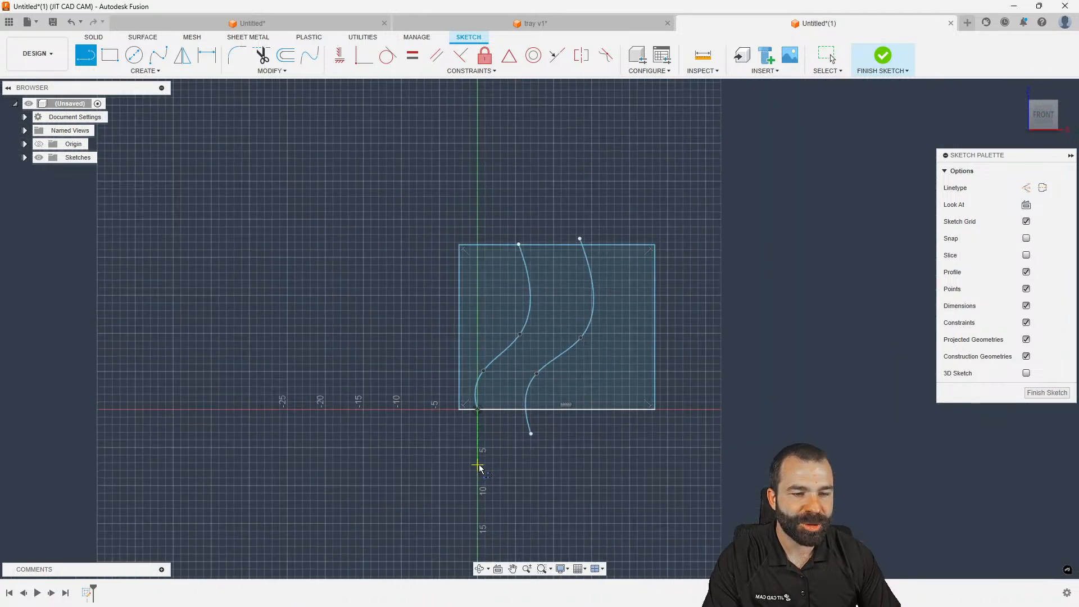
key("Escape")
Finish the sketch and begin an extrusion of two of its profiles
key("e")
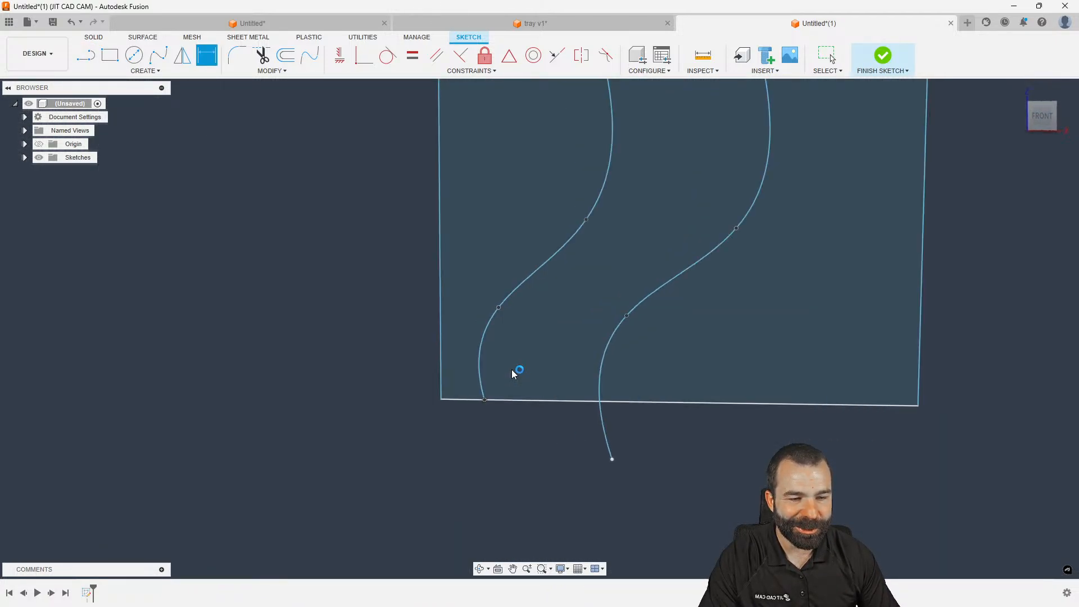
scroll(430, 439, "down", 4)
left_click(450, 341)
left_click(515, 321)
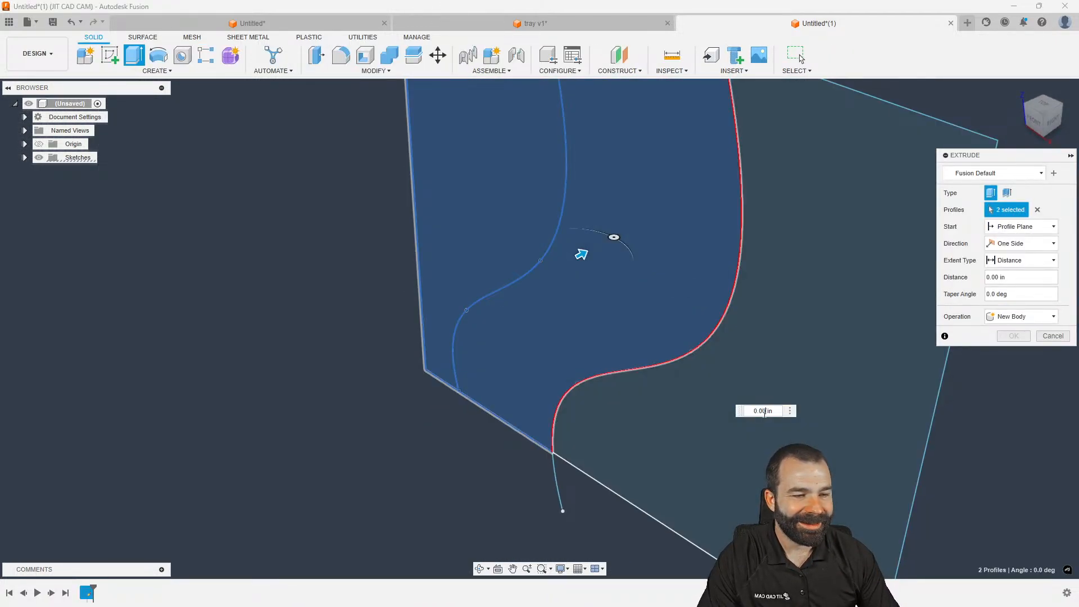
Extrude three sketch profiles 5.00 in to form a solid block
scroll(469, 405, "down", 3)
scroll(435, 403, "down", 3)
left_click_drag(509, 347, 544, 324)
left_click(578, 371)
left_click(1014, 336)
With Sketch1 shown, extrude the left and right outer regions -2.00 in, joined to the block
right_click(822, 337)
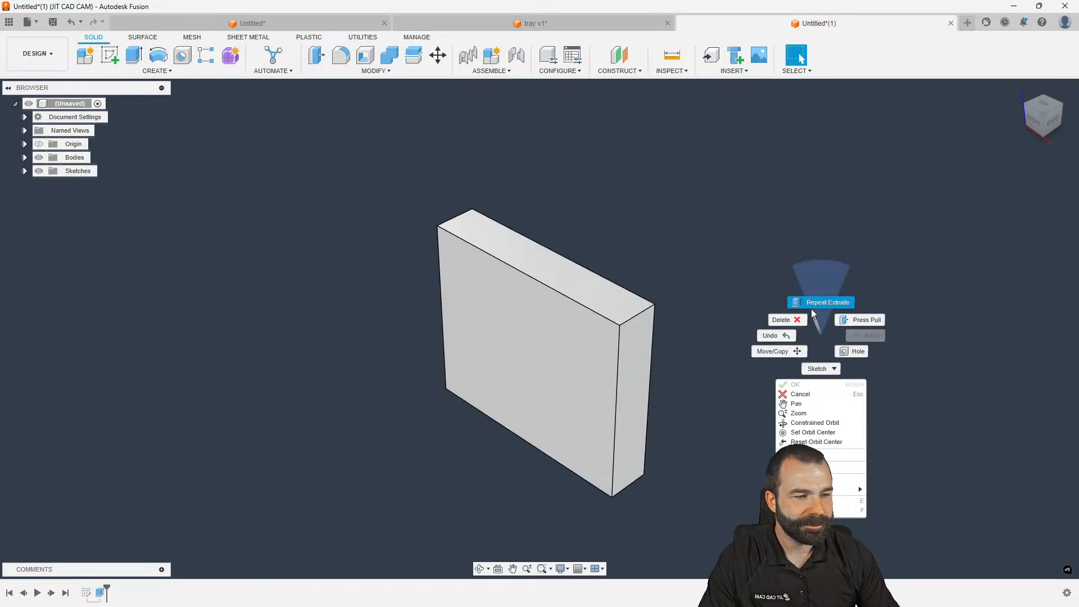
left_click(821, 302)
left_click(25, 171)
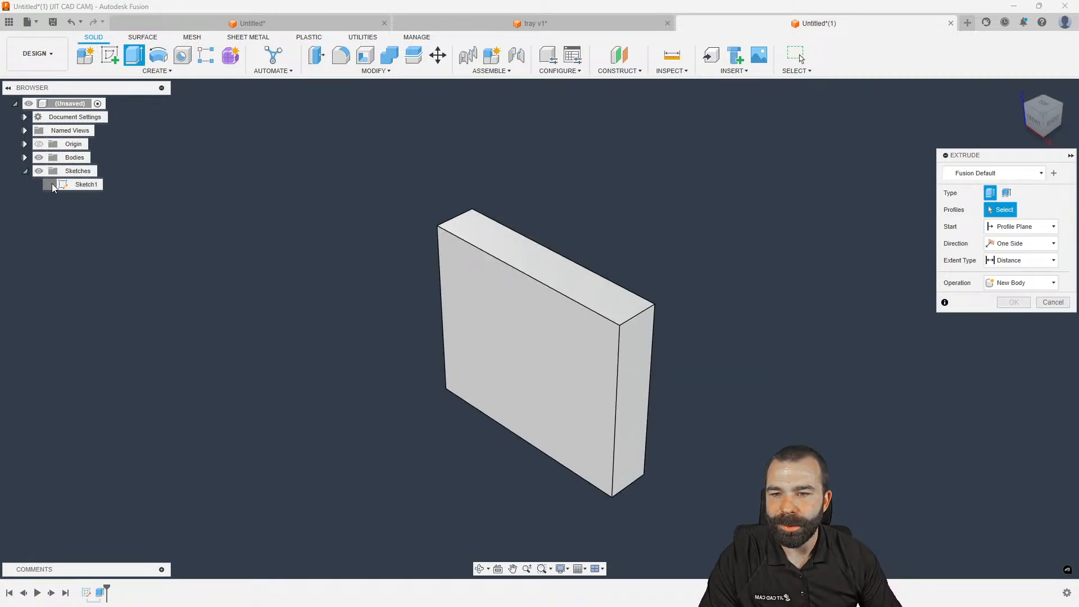
left_click(48, 184)
left_click(476, 316)
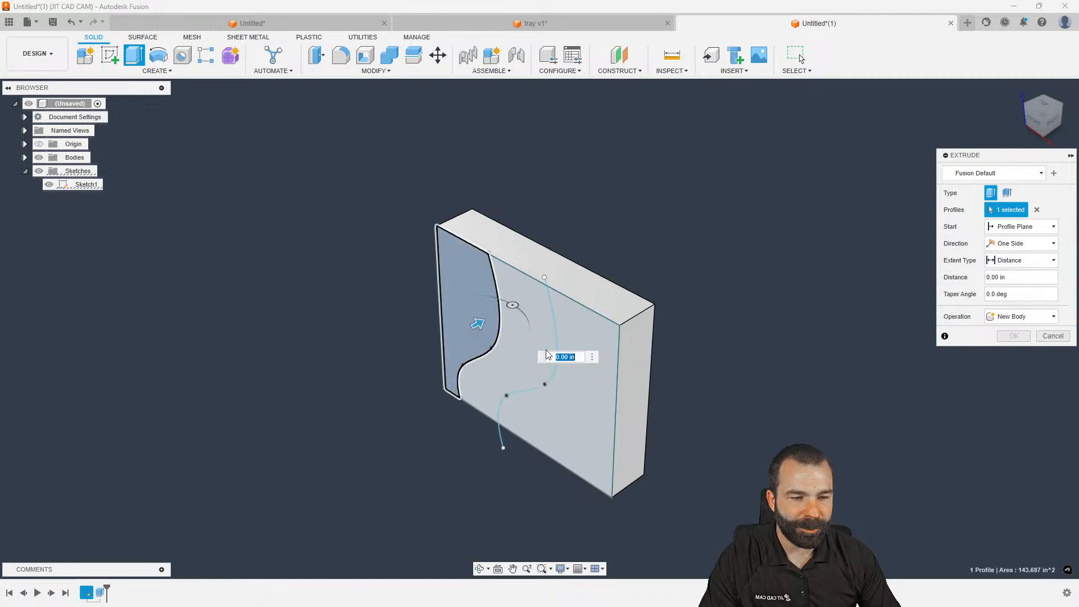
left_click(514, 312)
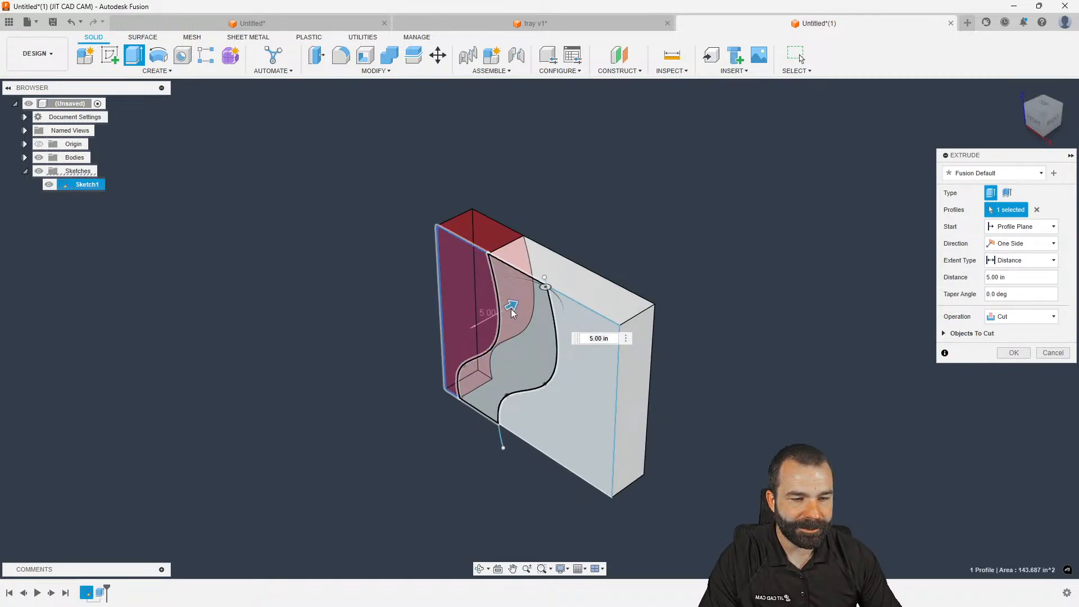
left_click(508, 340)
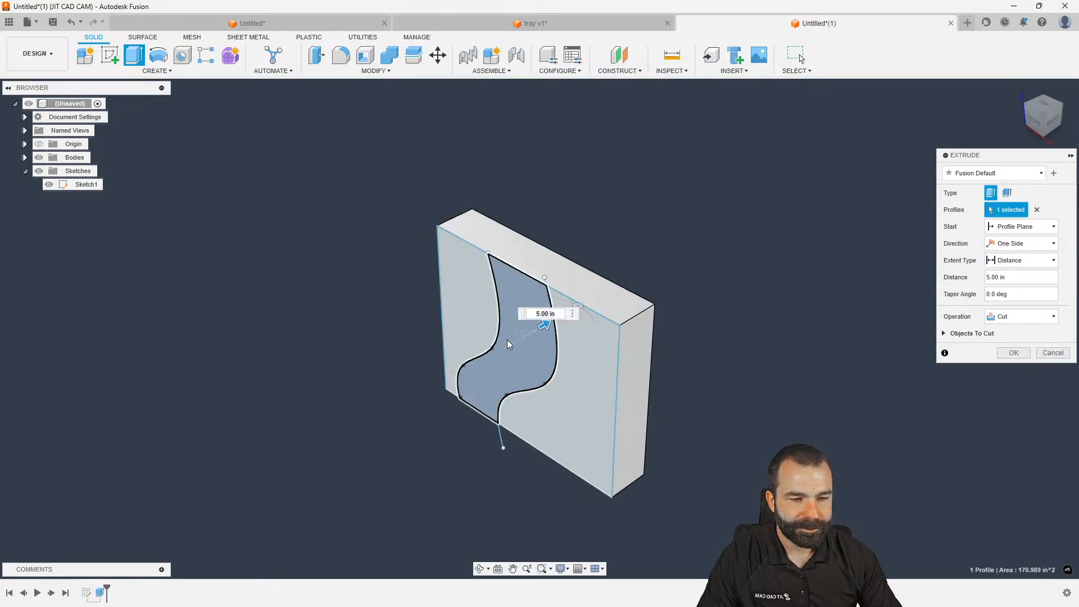
left_click(487, 333)
left_click(591, 388)
left_click_drag(593, 353, 571, 395)
left_click(1013, 337)
middle_click_drag(677, 370, 759, 303, "shift")
left_click(36, 55)
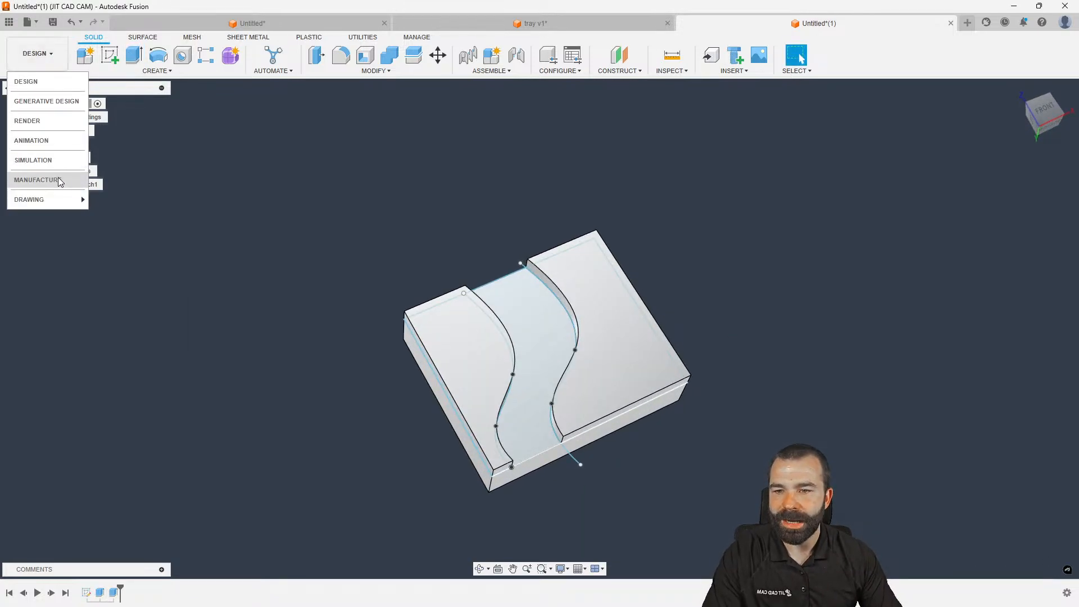
In Manufacture, create Setup1 oriented by Z axis/plane & X axis from the block's top face
left_click(48, 178)
left_click(85, 54)
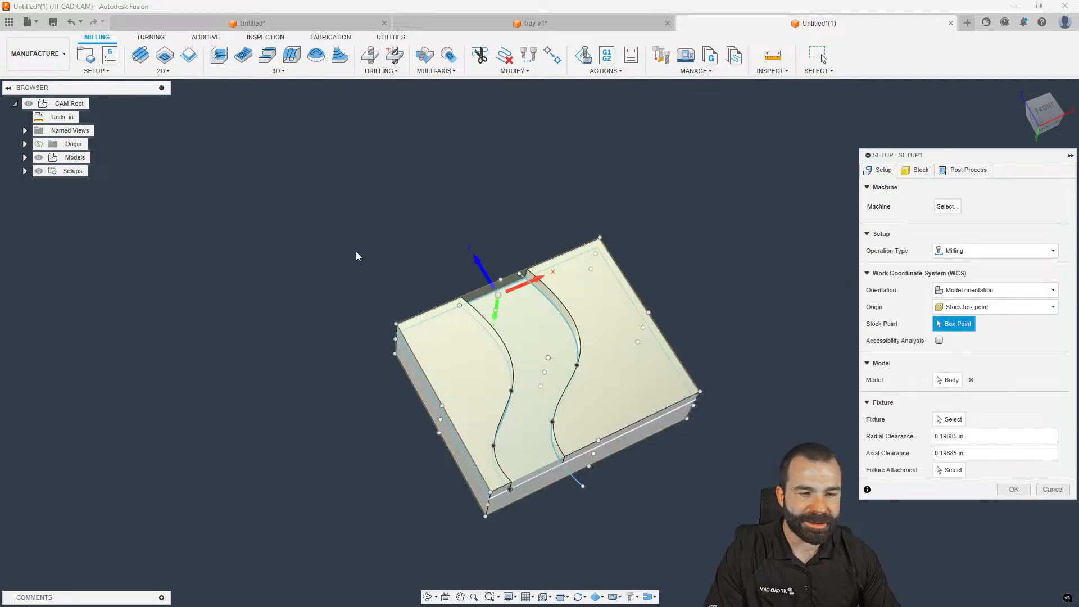
left_click(981, 290)
left_click(975, 316)
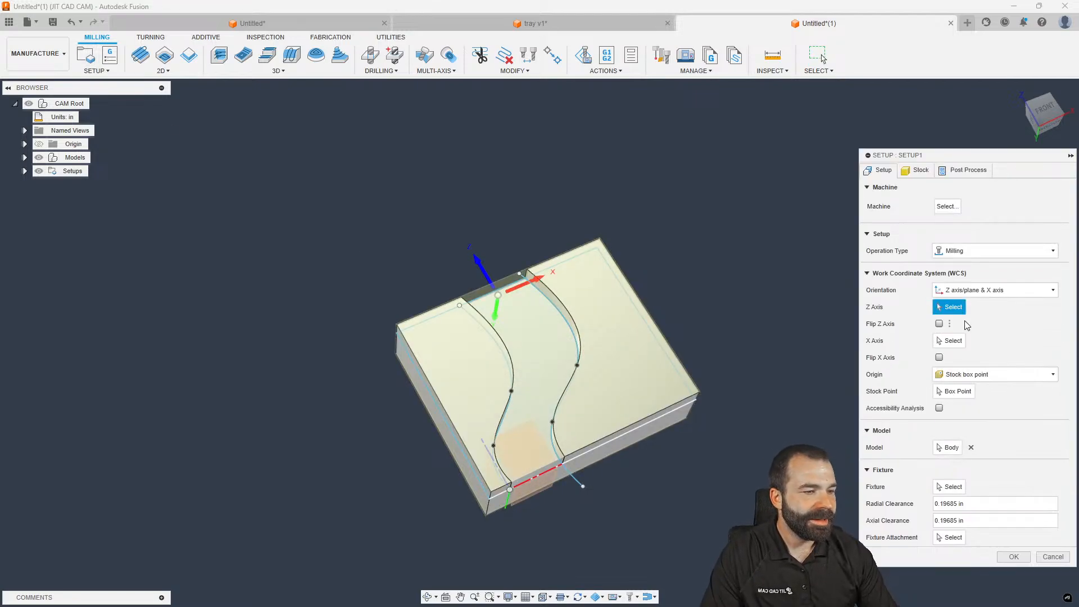
left_click(630, 366)
left_click(1013, 556)
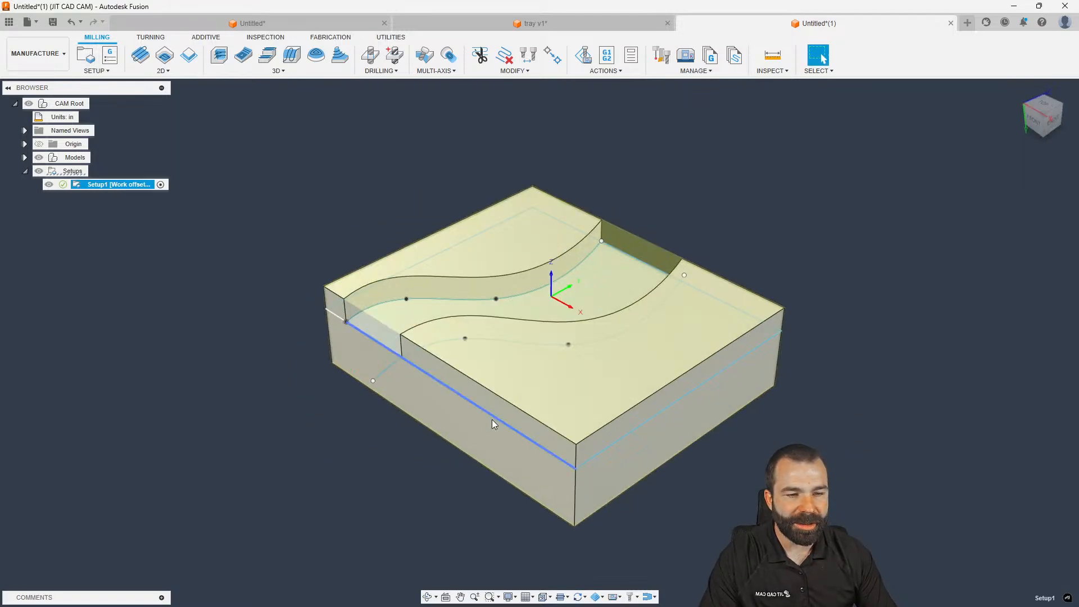
left_click(244, 214)
left_click(257, 70)
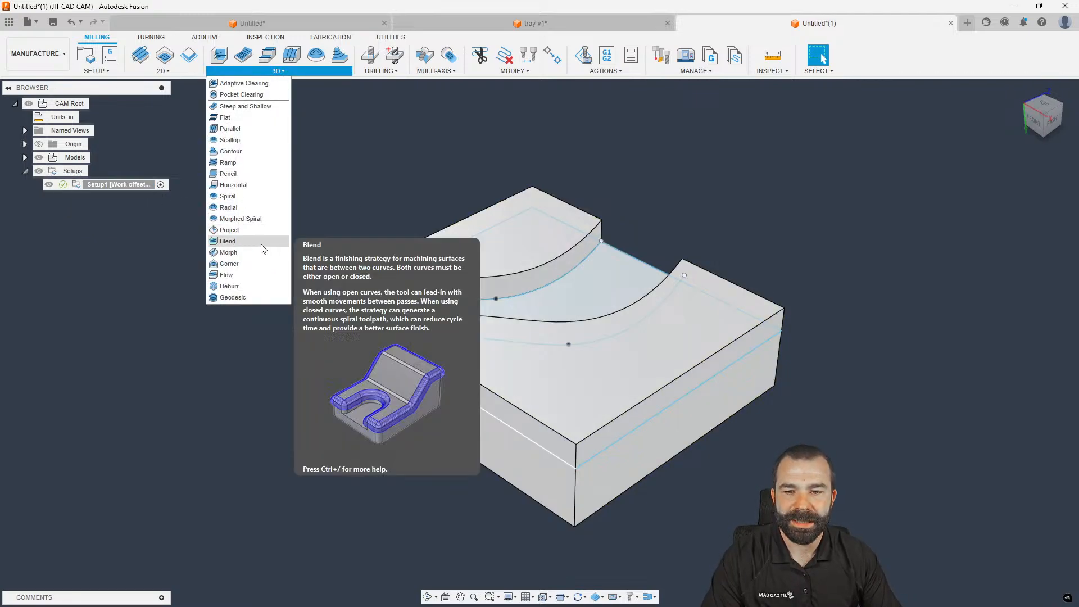
Create a Morph toolpath using the Shop Crib 1/4" bullnose endmill, accepting the no-curves warning
scroll(211, 343, "down", 1)
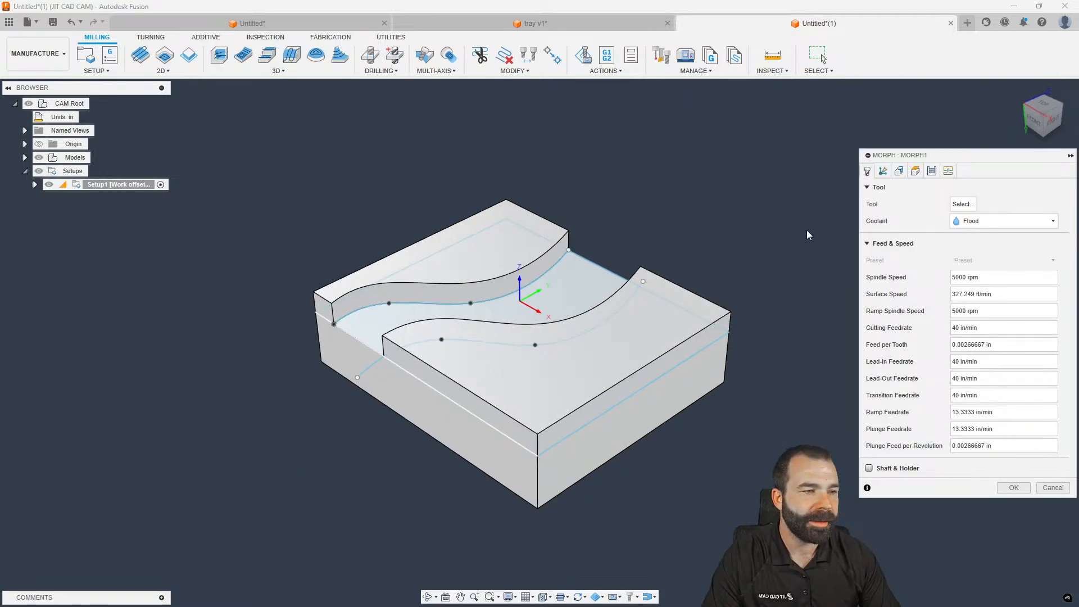
left_click(899, 170)
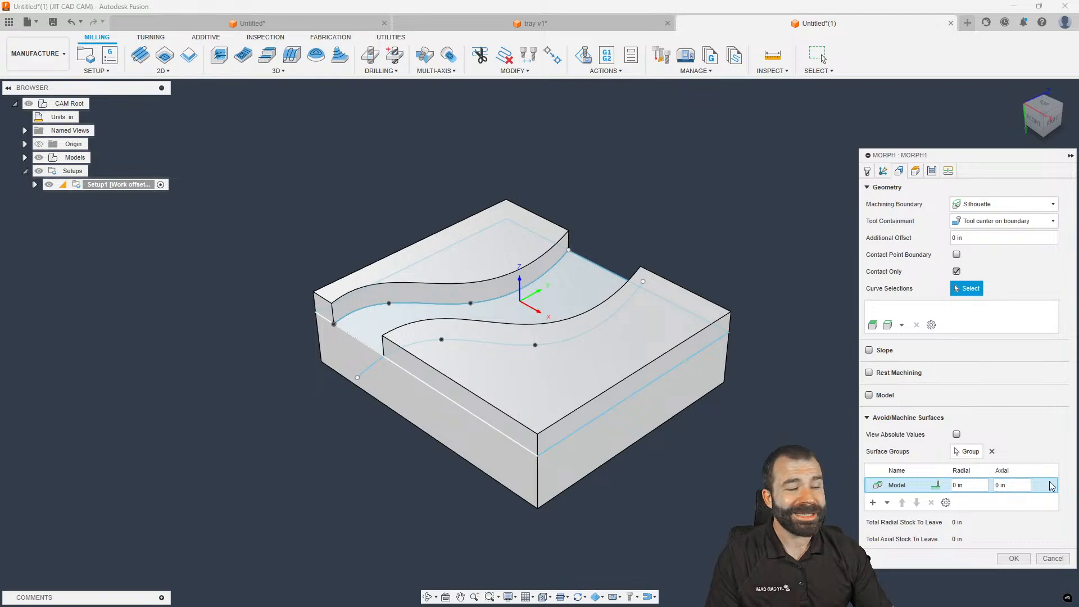
left_click(1015, 558)
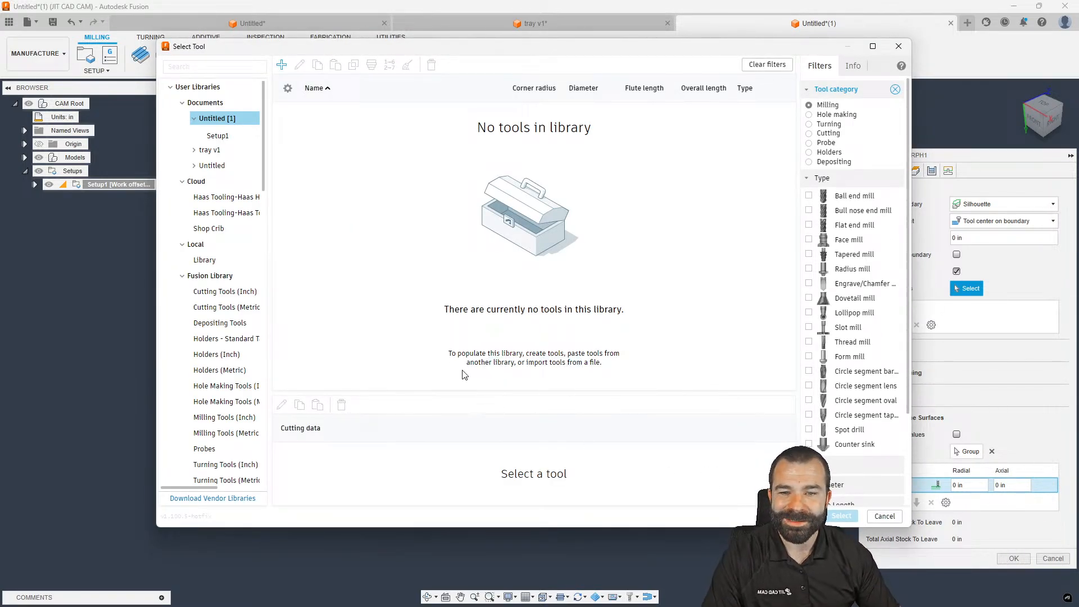
left_click(222, 228)
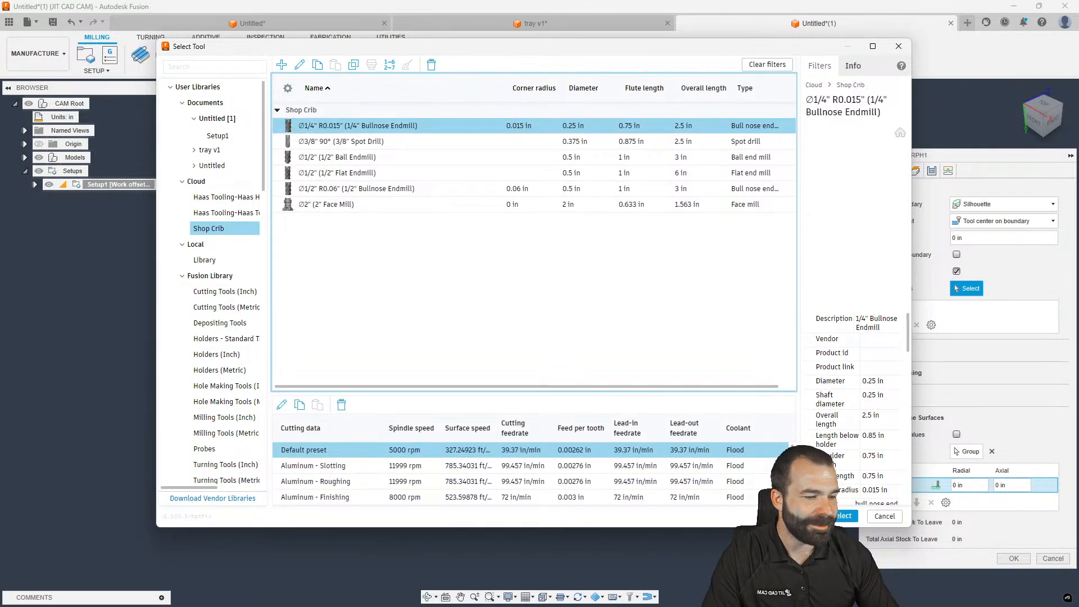
left_click(843, 515)
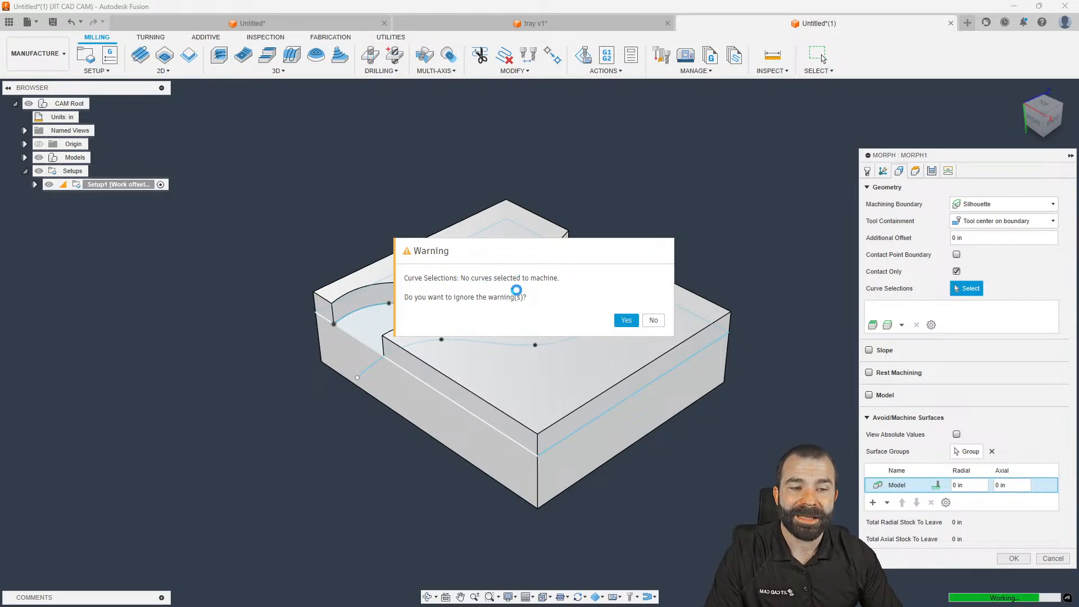
left_click(625, 321)
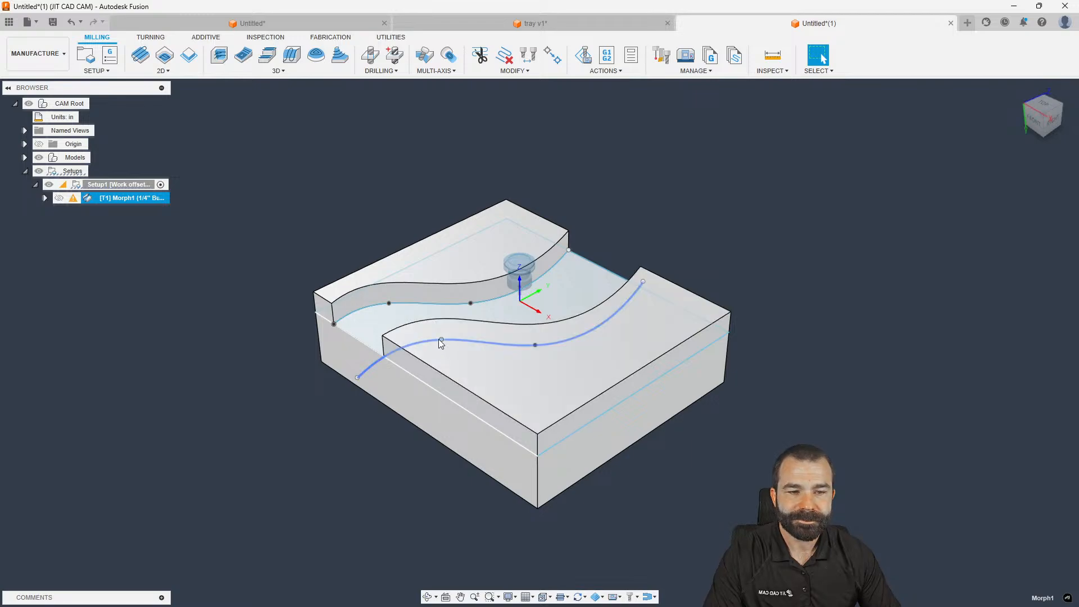
Reopen Morph1 and switch its cutter to the Shop Crib 2" Face Mill
scroll(506, 315, "up", 3)
scroll(528, 308, "down", 3)
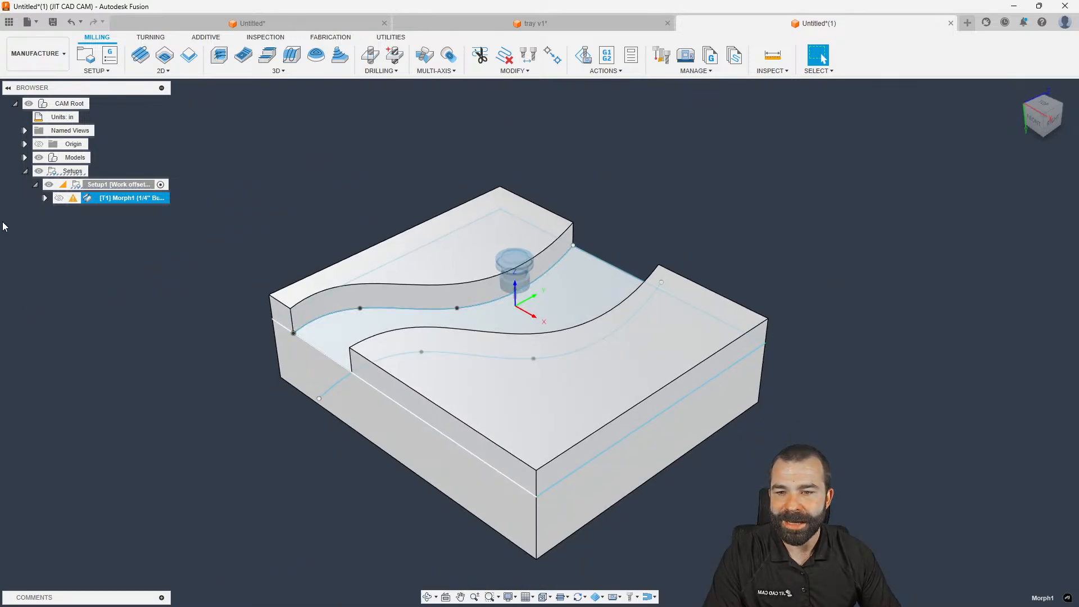
double_click(88, 201)
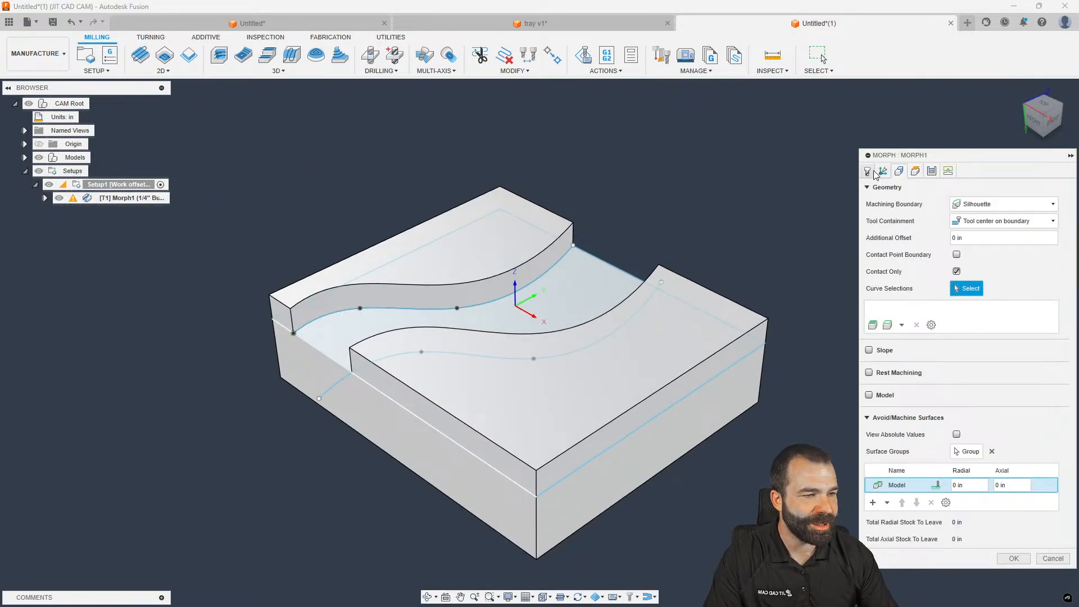
left_click(875, 173)
left_click(963, 204)
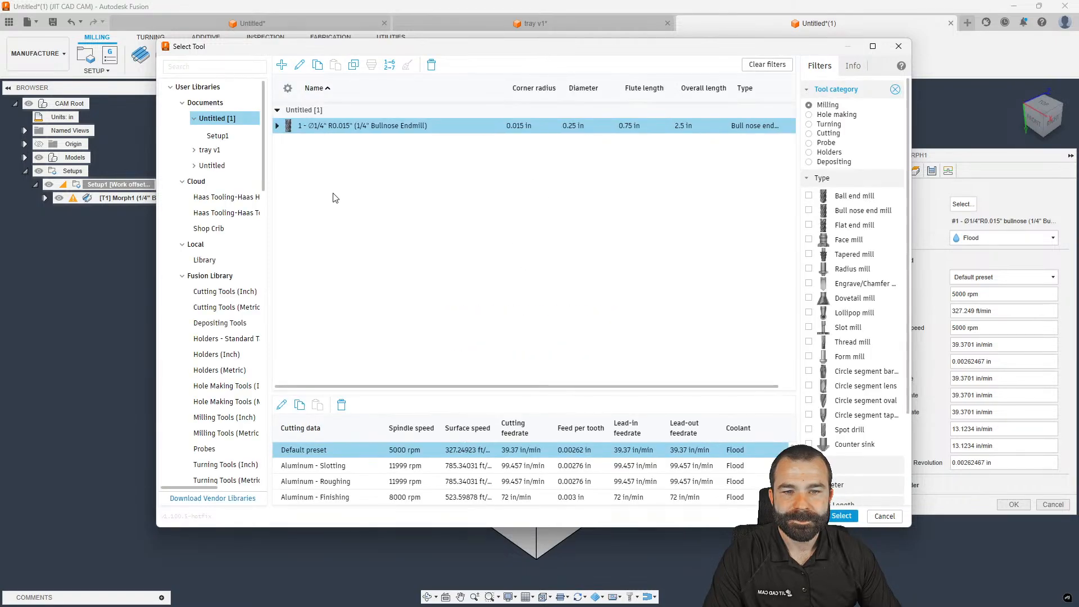
left_click(210, 228)
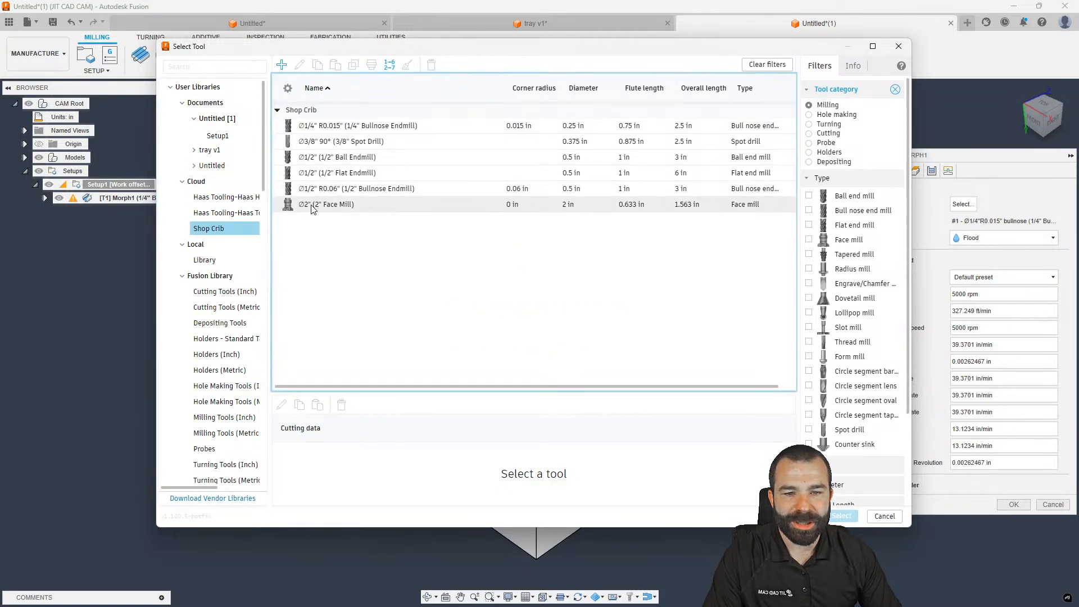
left_click(326, 204)
left_click(846, 516)
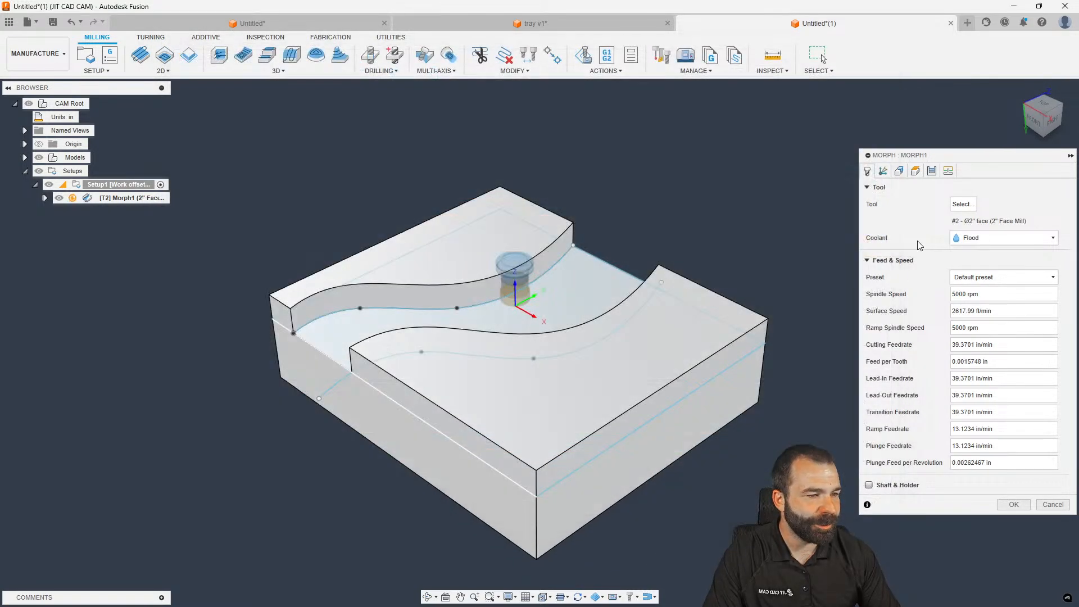
Hide Sketch1, pick the channel's two lower curved edges as curves, and generate Morph1
left_click(901, 173)
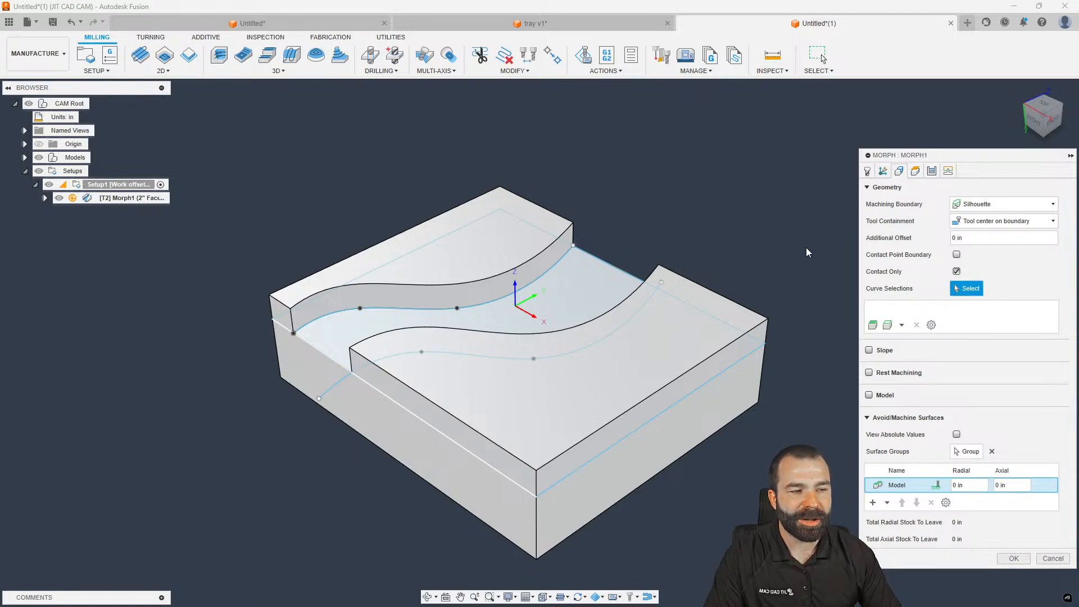
left_click(25, 158)
left_click(34, 172)
left_click(69, 238)
left_click(477, 306)
middle_click_drag(493, 310, 559, 317, "shift")
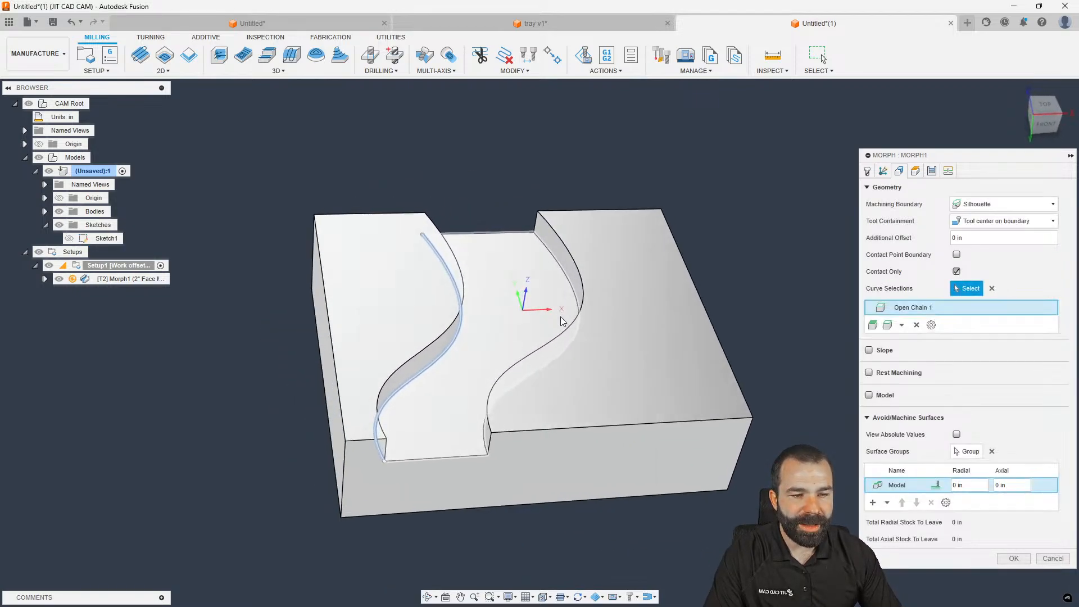
left_click(570, 288)
middle_click_drag(758, 395, 726, 398, "shift")
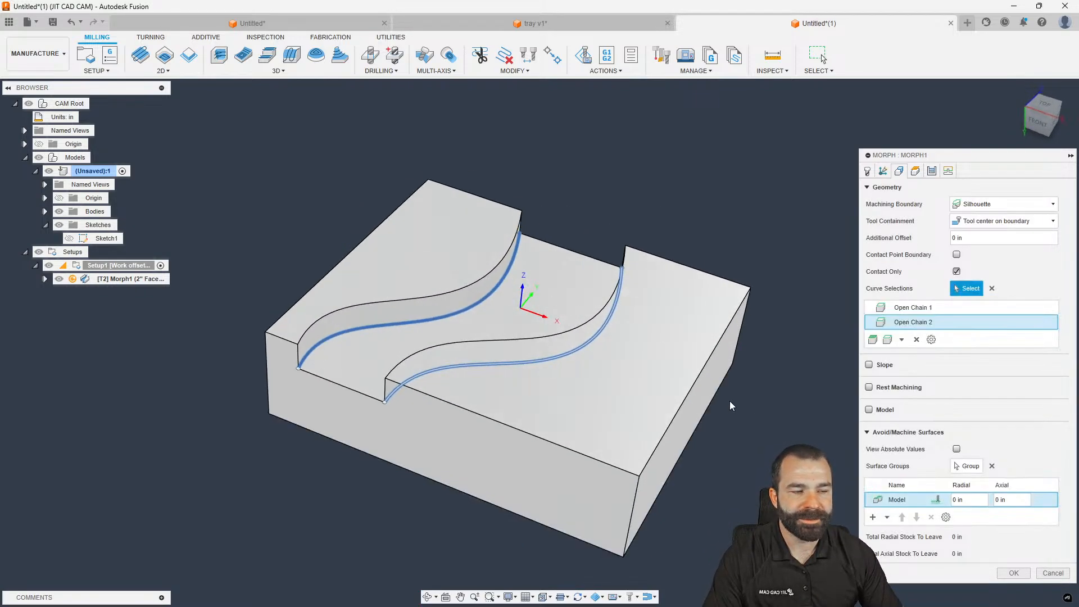
left_click(1012, 573)
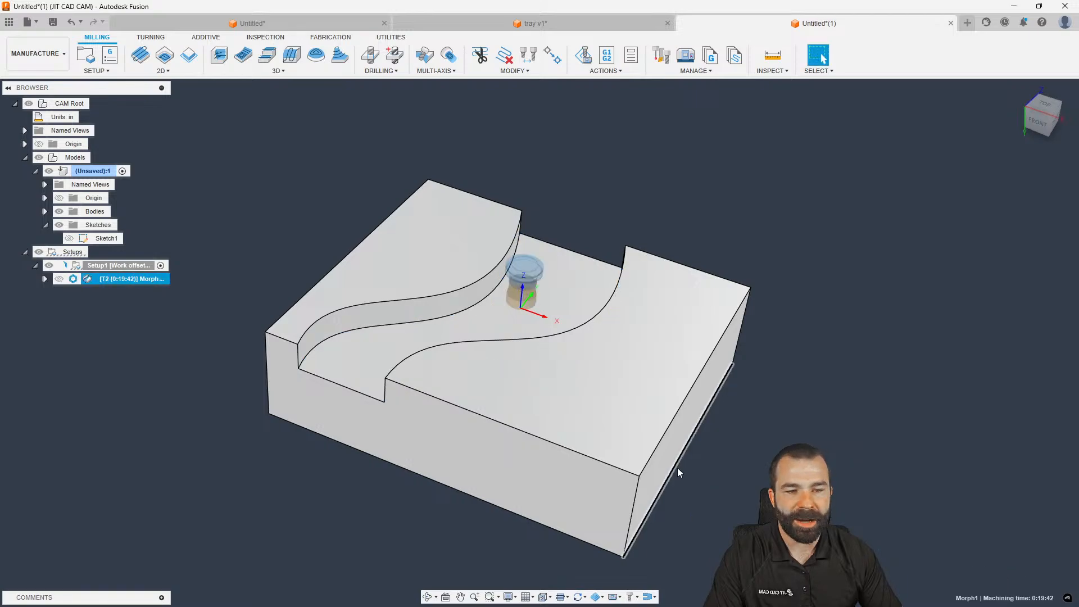
Reopen Morph1, confirm Morph Mode stays Simple, and begin defining a surface group
mouse_move(583, 436)
middle_mouse_down("shift")
mouse_move(453, 416)
mouse_move(581, 438)
middle_mouse_up("shift")
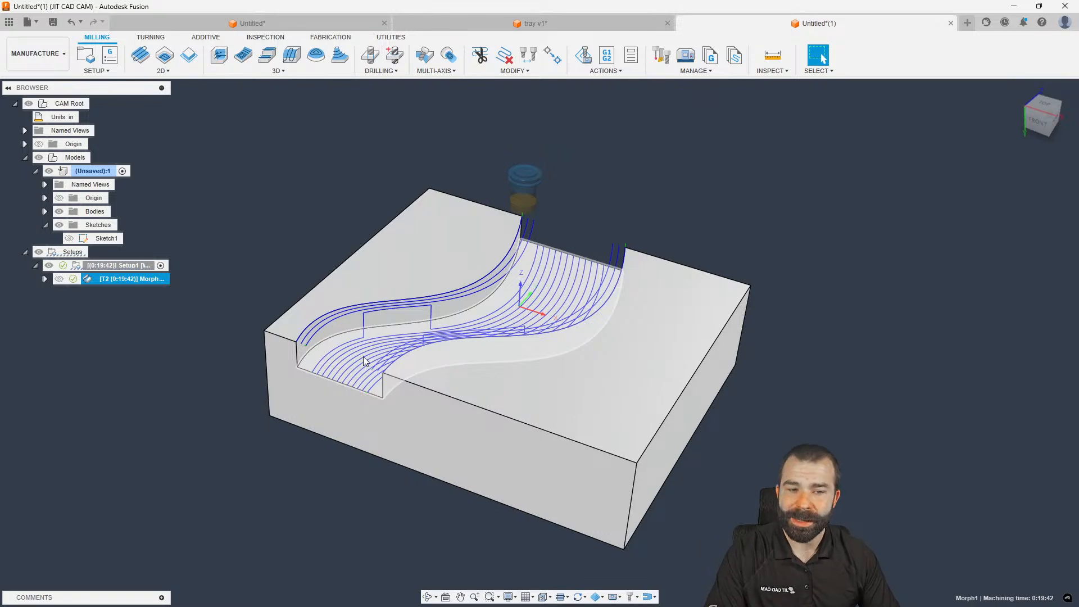
double_click(89, 281)
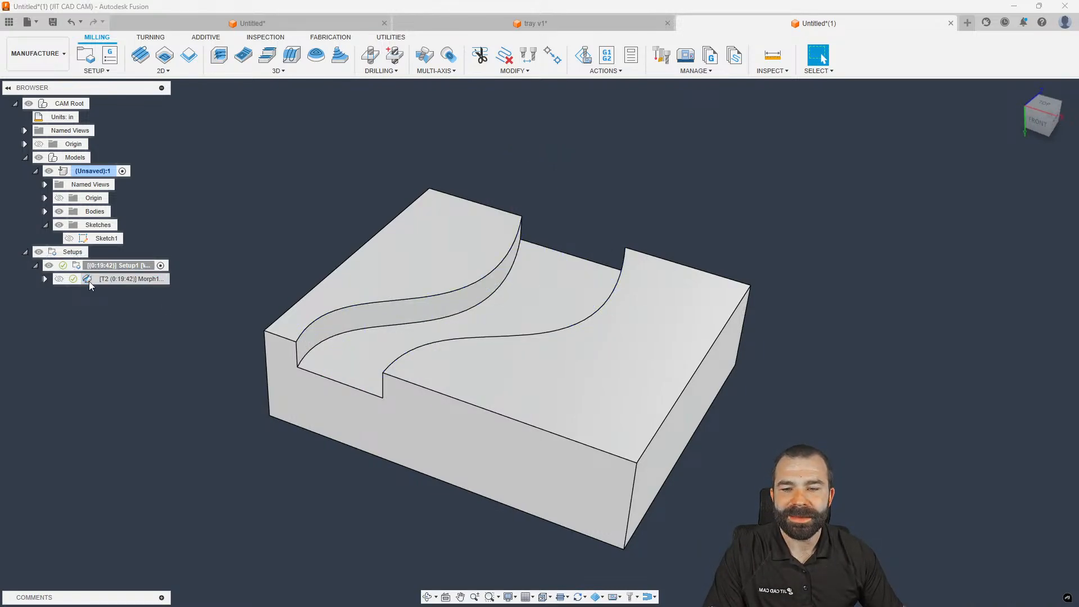
left_click(931, 171)
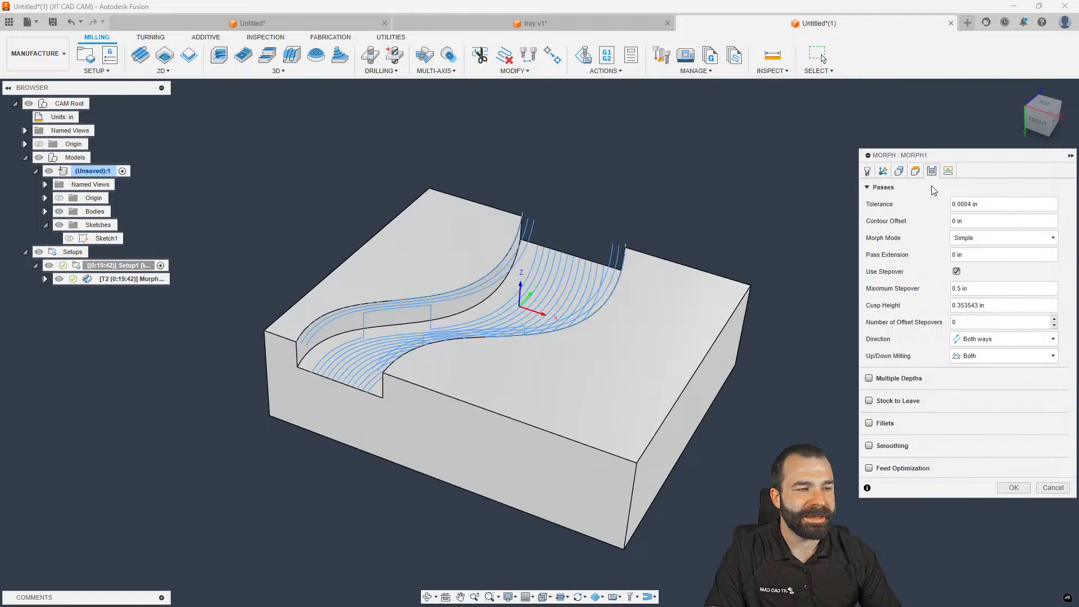
left_click(962, 241)
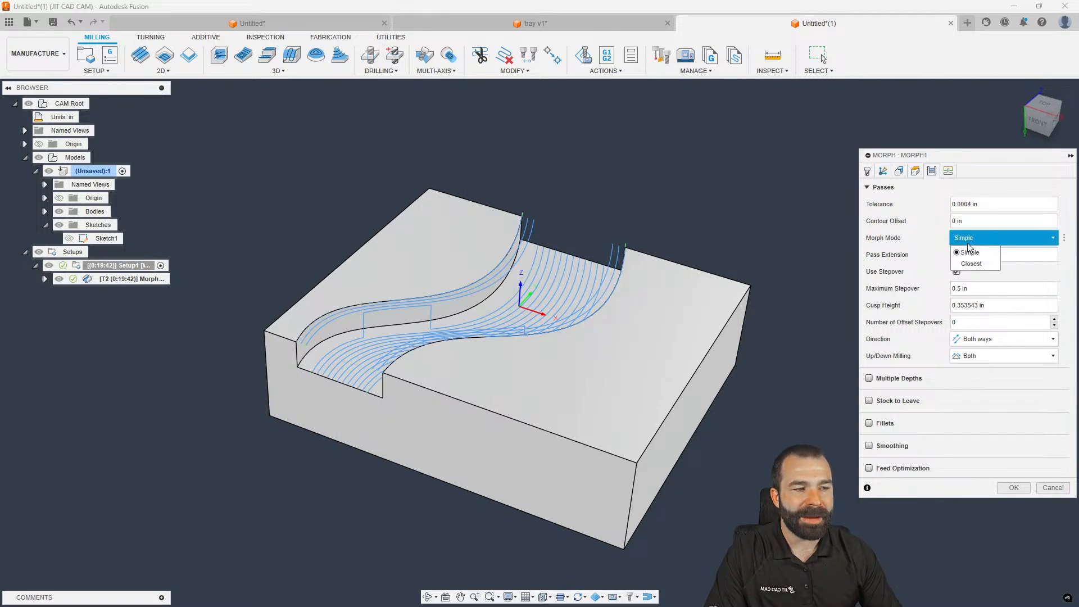
left_click(917, 264)
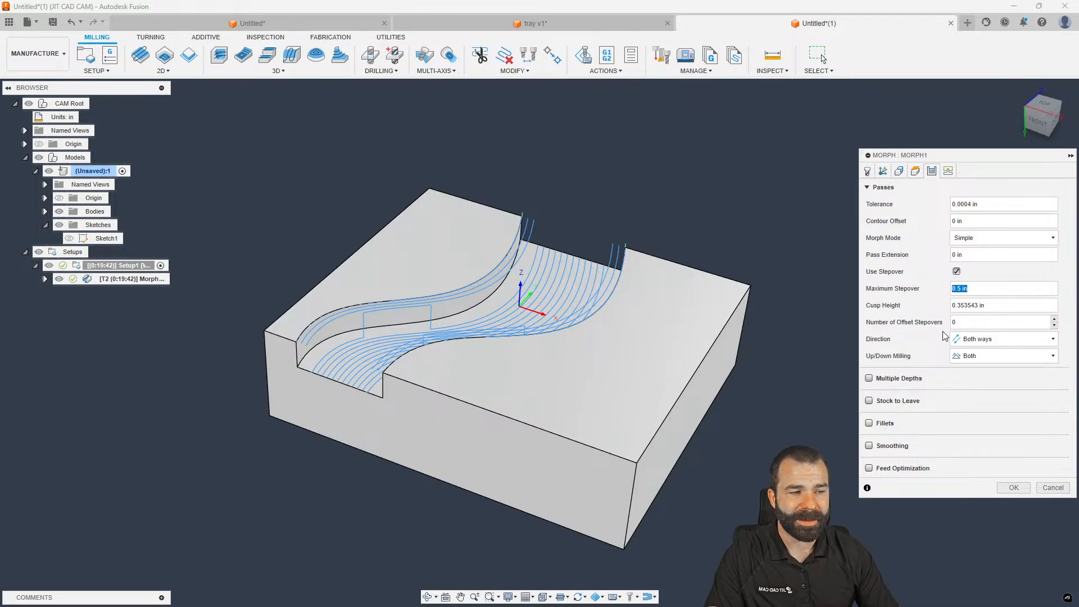
left_click(900, 171)
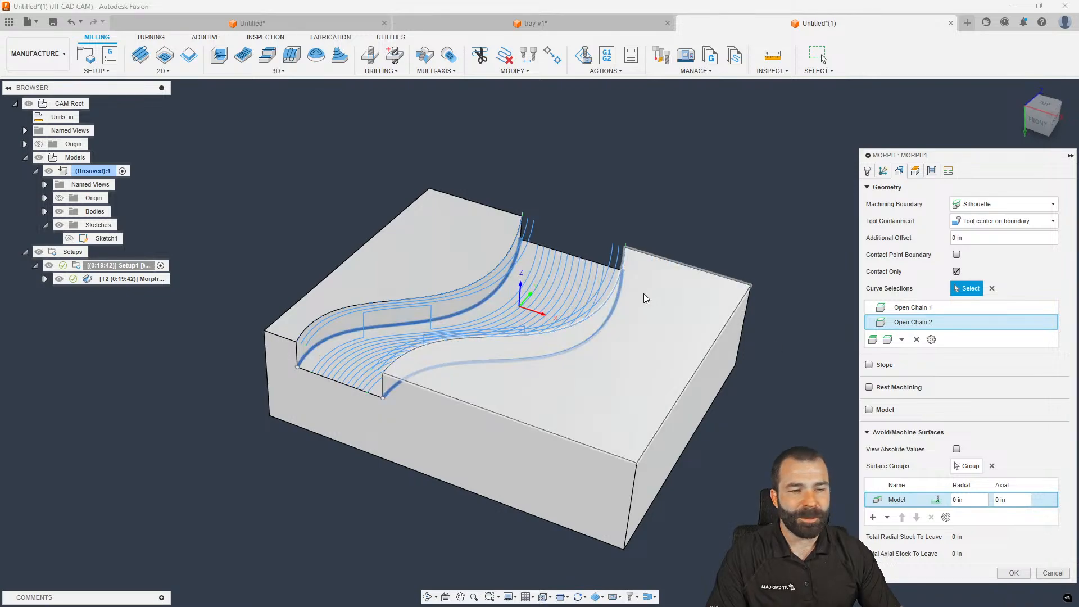
left_click(970, 467)
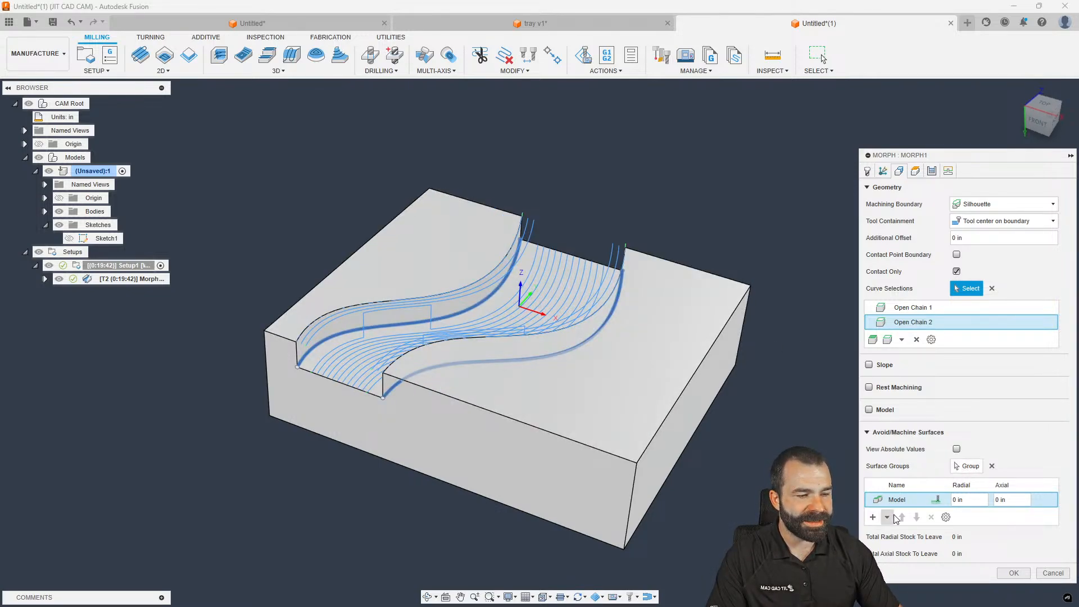
Add an avoided surface group of the left and right top faces and regenerate Morph1
left_click(802, 189)
left_click(669, 327)
left_click(451, 245)
left_click(792, 241)
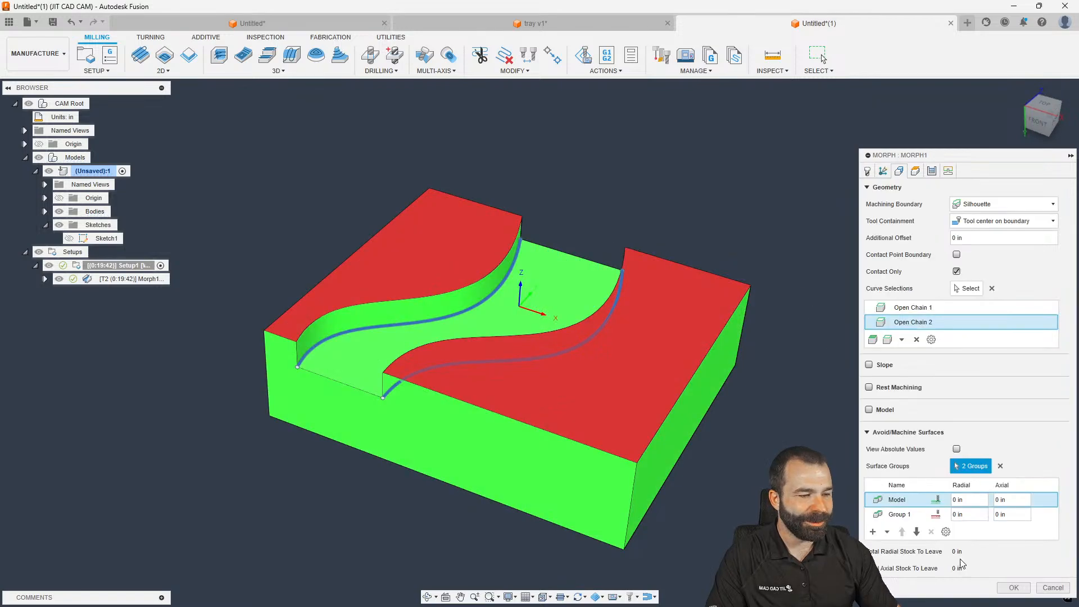
left_click(1014, 573)
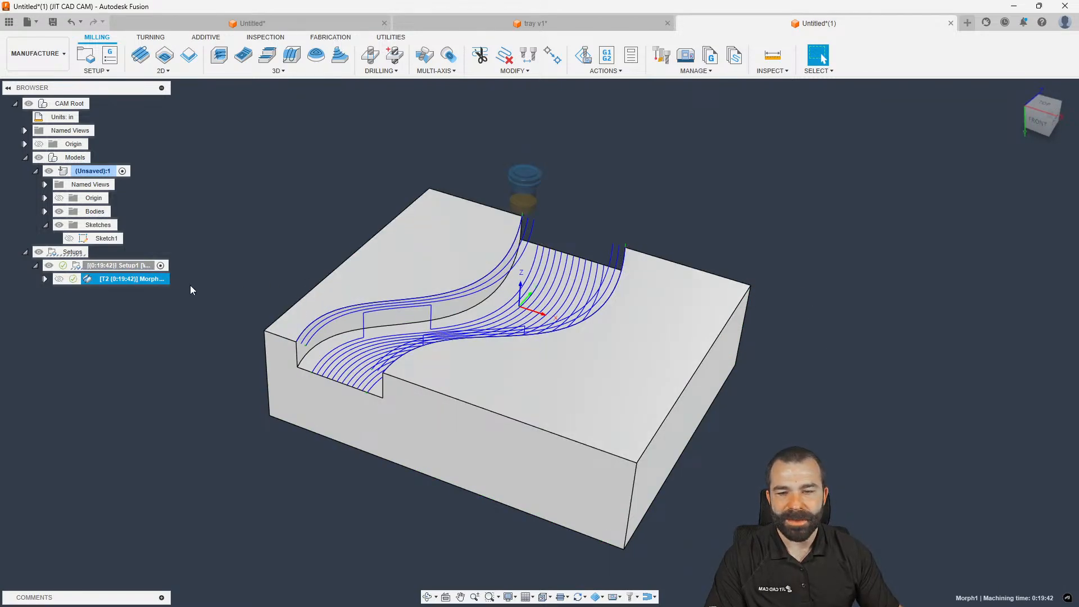
Review Group 1's faces in Morph1 and regenerate the toolpath
double_click(92, 278)
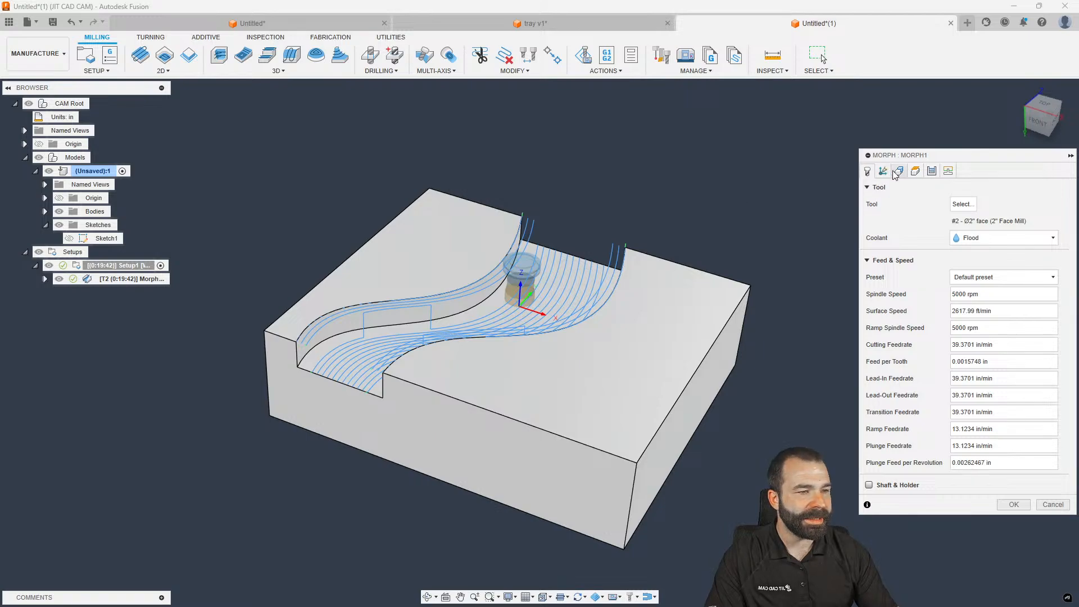
left_click(897, 172)
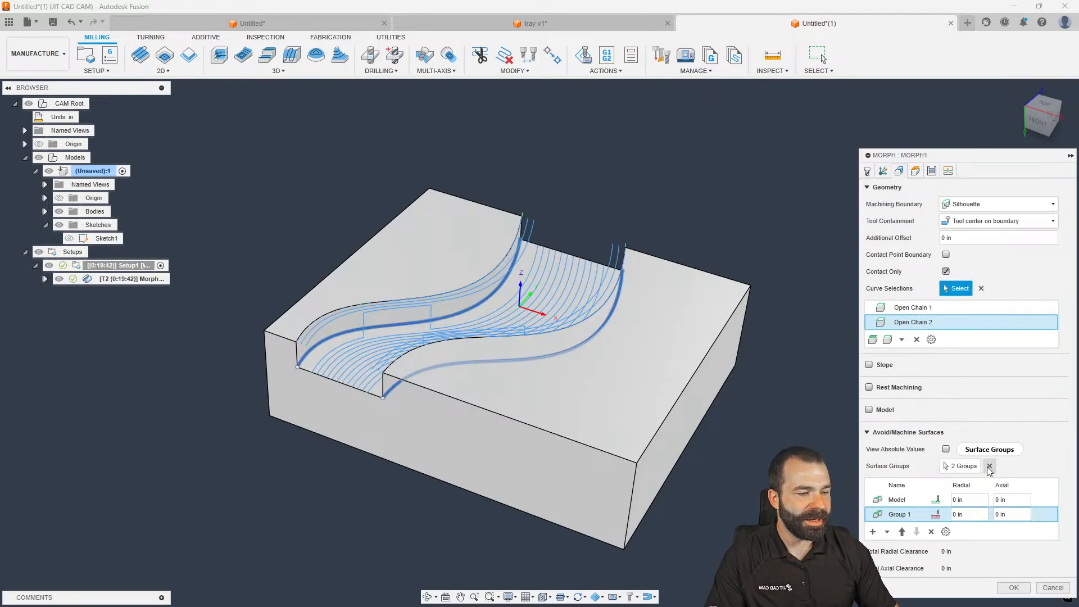
double_click(897, 514)
middle_click_drag(500, 269, 631, 305, "shift")
left_click(793, 241)
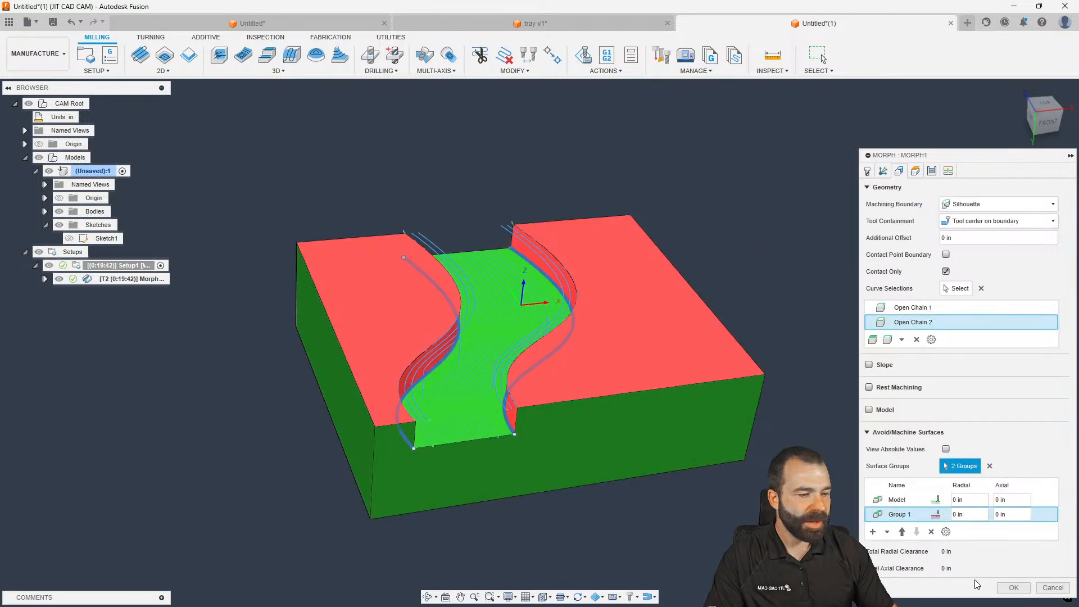
left_click(1013, 587)
middle_click_drag(685, 433, 625, 399, "shift")
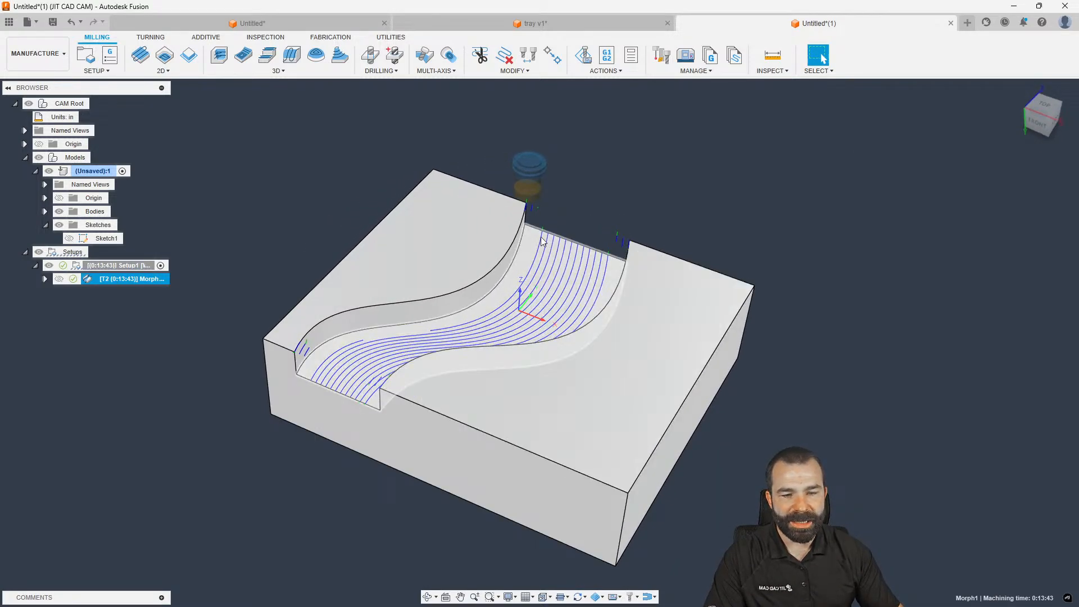
Add the block's front and back faces to Group 1 (6 faces) and regenerate Morph1
double_click(126, 278)
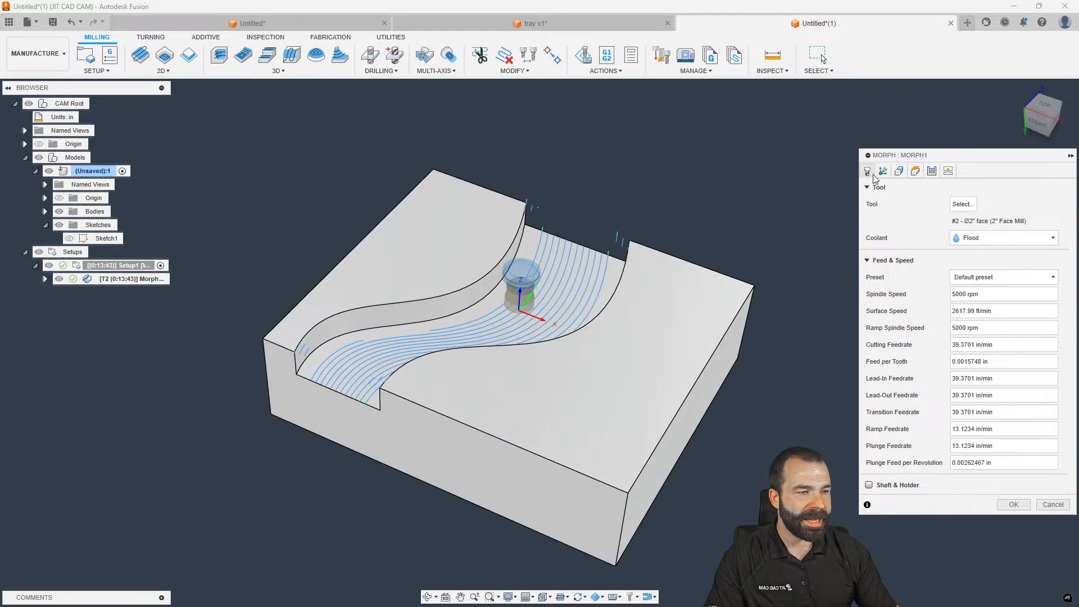
left_click(899, 172)
double_click(900, 515)
left_click(490, 500)
middle_click_drag(562, 458, 433, 444, "shift")
left_click(581, 478)
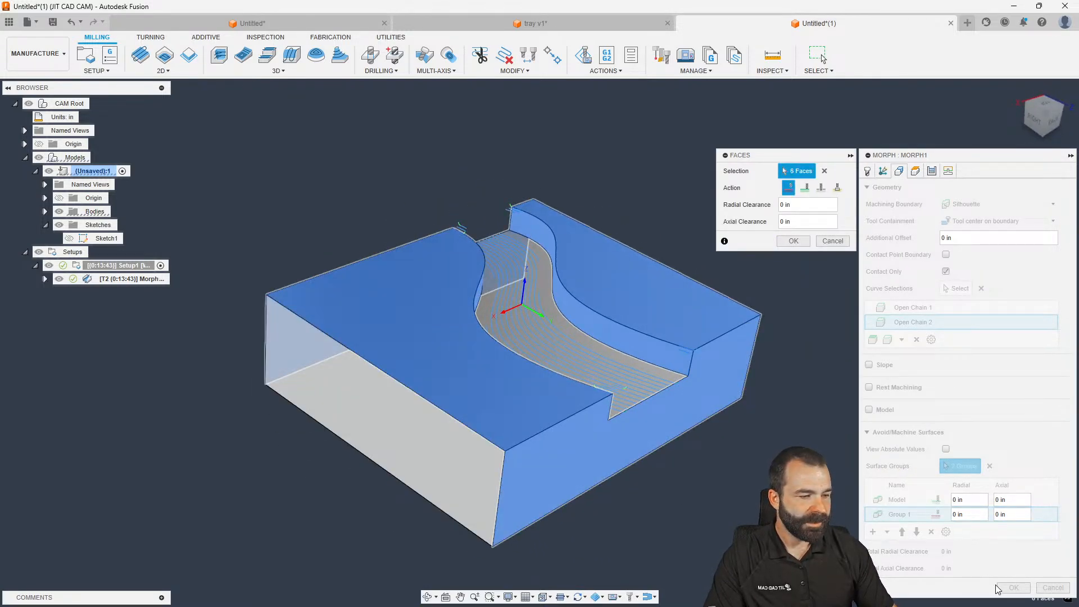
left_click(792, 240)
left_click(1013, 588)
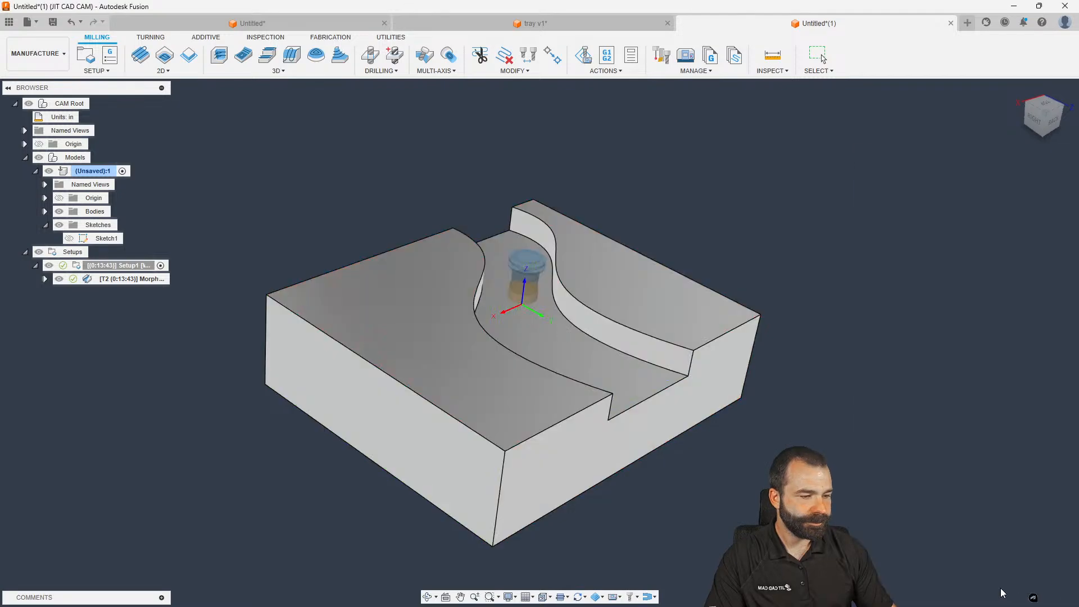
middle_click_drag(742, 487, 702, 475, "shift")
middle_click_drag(218, 416, 281, 407, "shift")
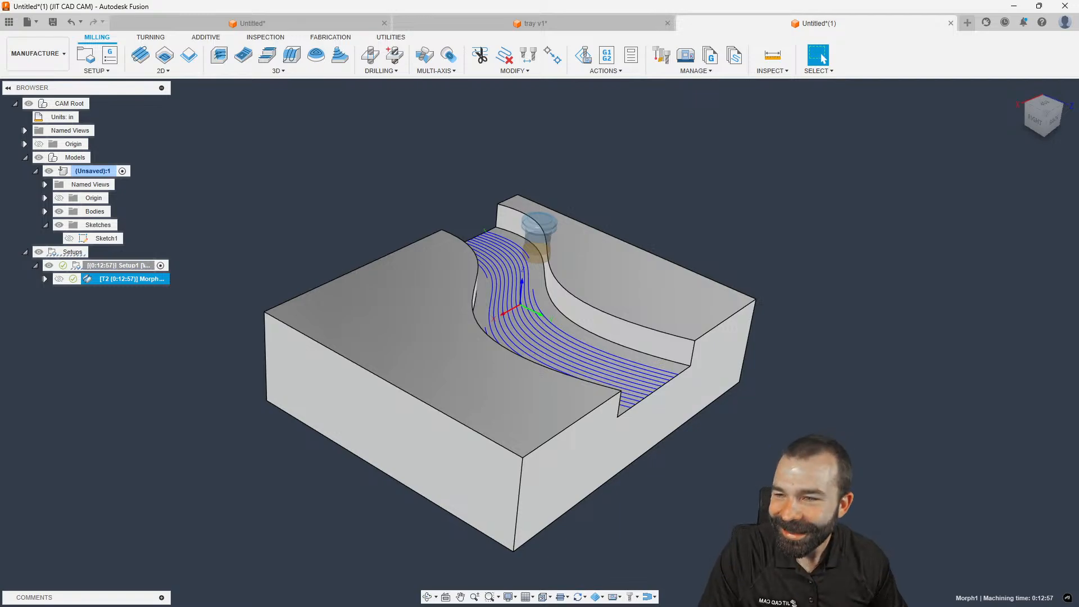
middle_click_drag(264, 402, 298, 405, "shift")
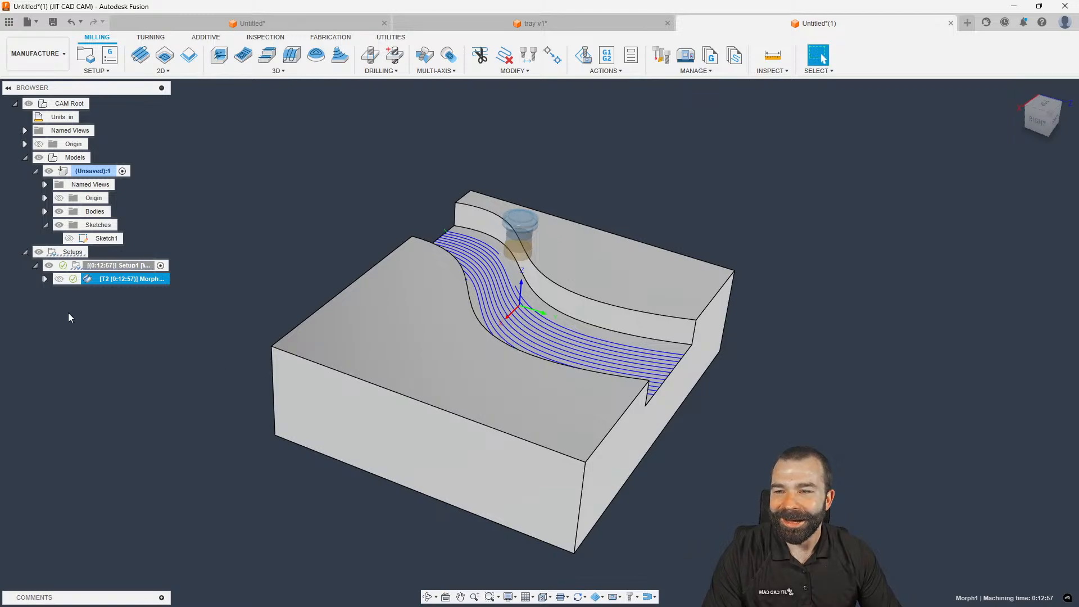
double_click(85, 280)
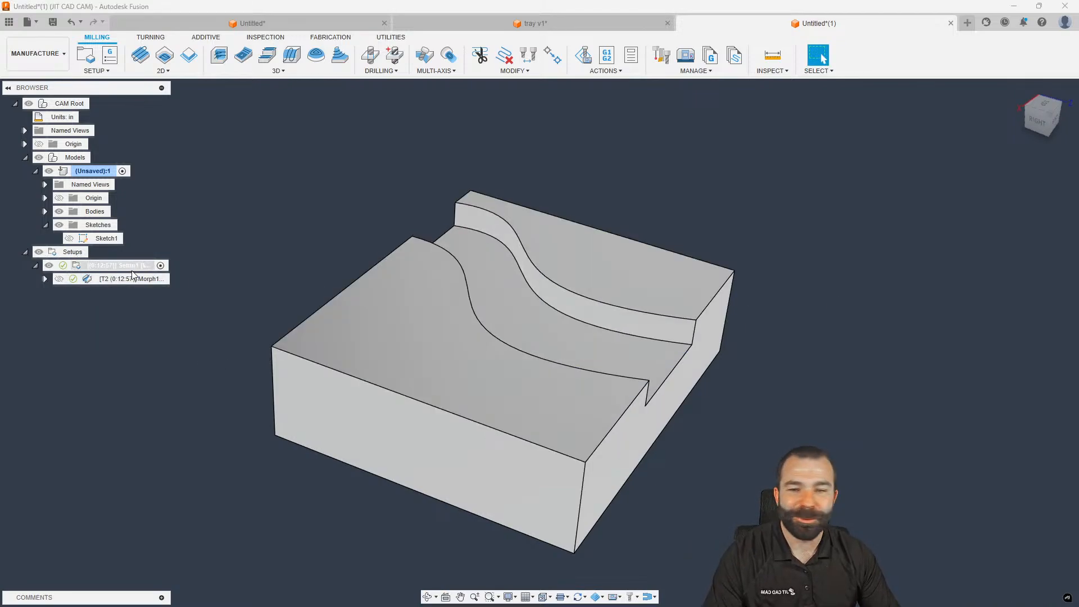
Clear Morph1's avoided surface groups and regenerate the toolpath
left_click(899, 171)
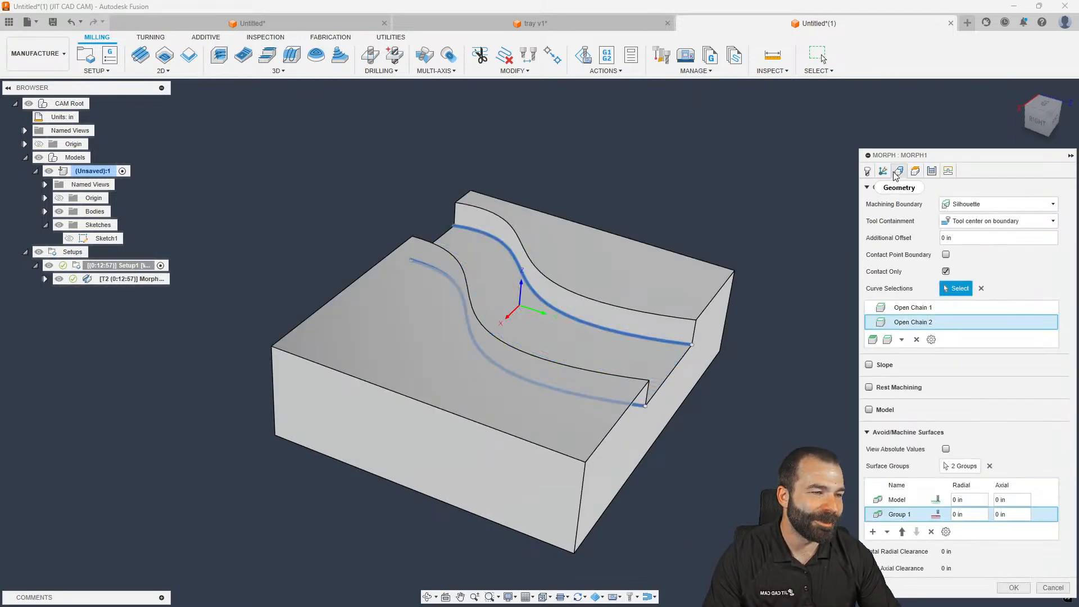
left_click(957, 466)
left_click(1015, 572)
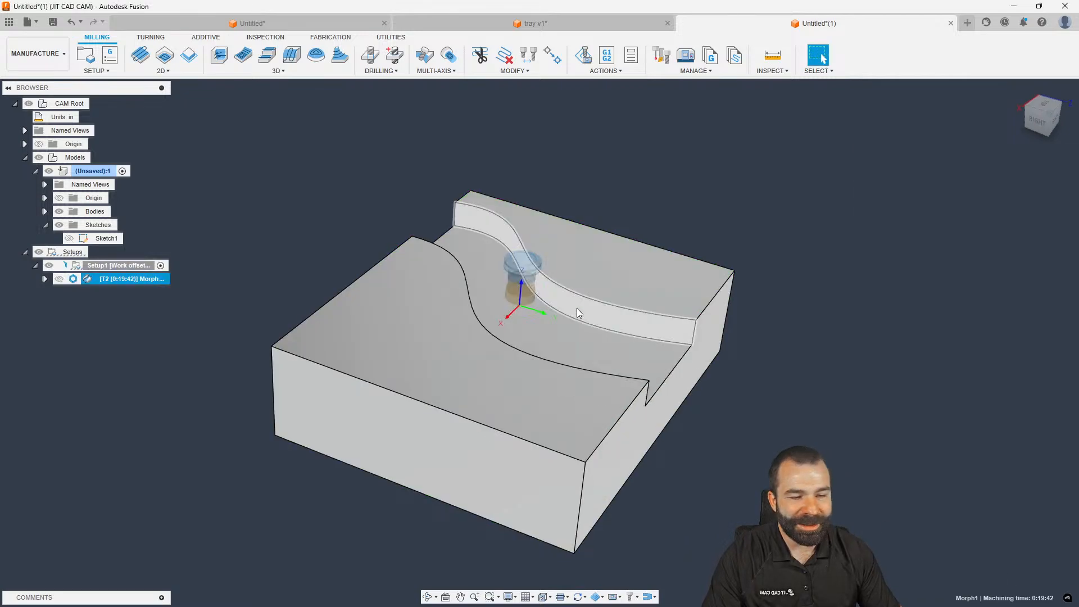
Set Morph1's Top Height to Model Top with a -0.03 in offset
double_click(87, 280)
left_click(914, 171)
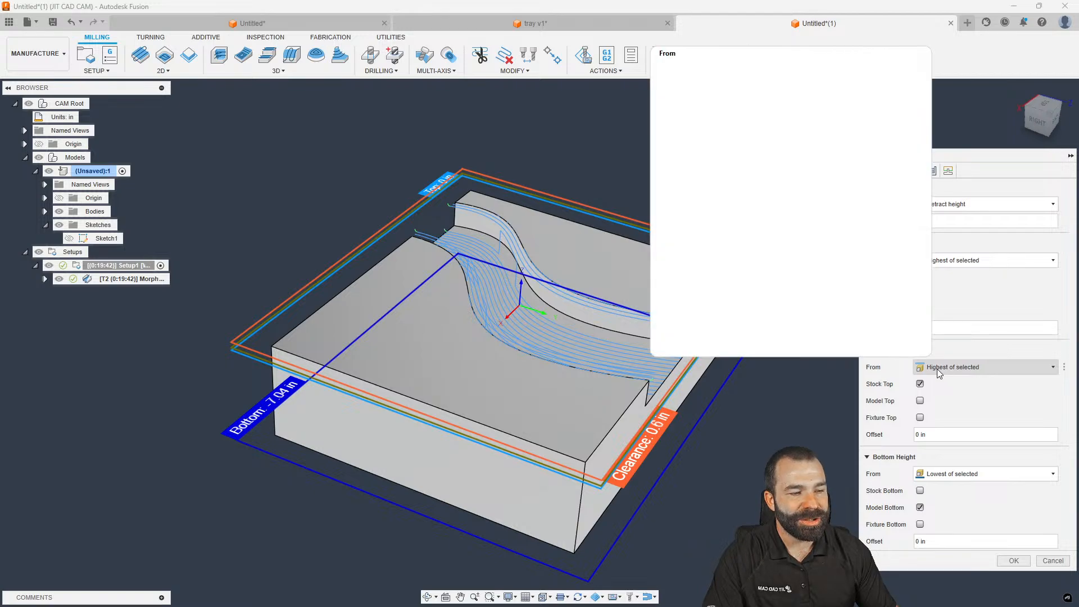
left_click(920, 401)
left_click_drag(933, 435, 869, 432)
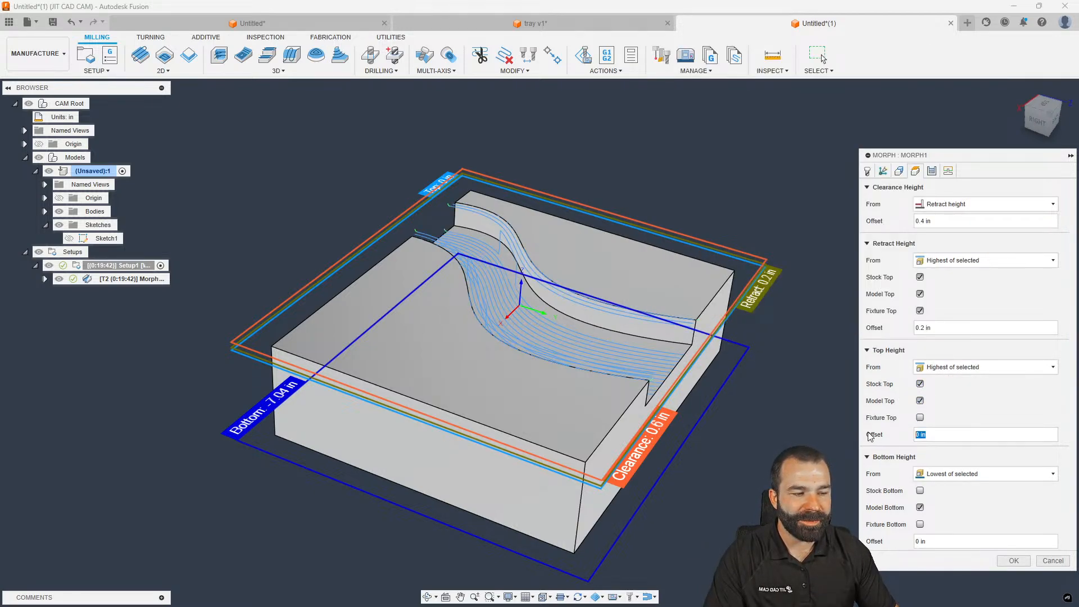
type("-0.03")
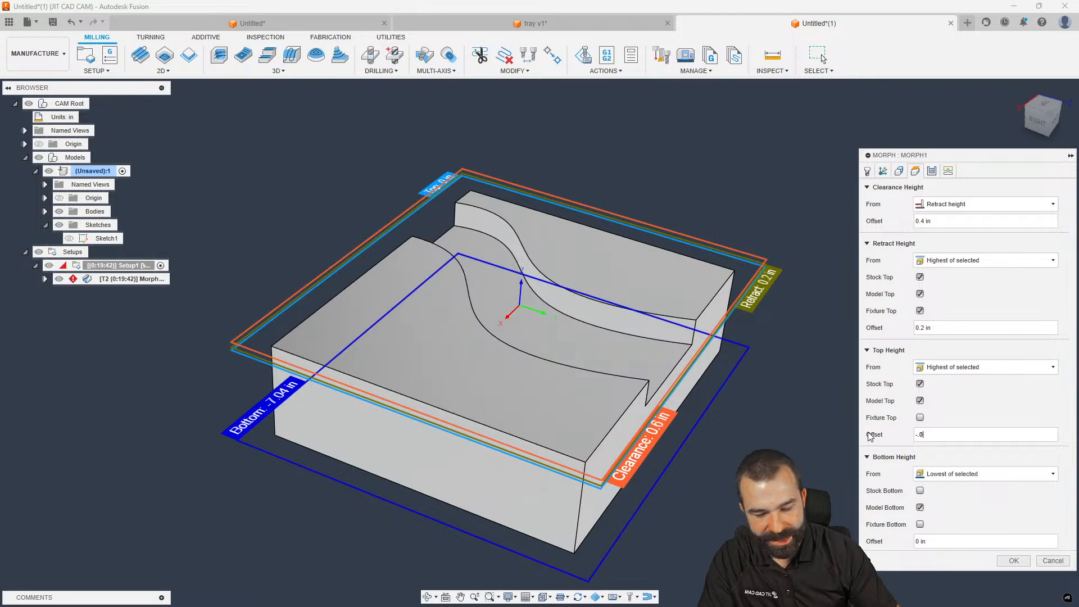
key("Return")
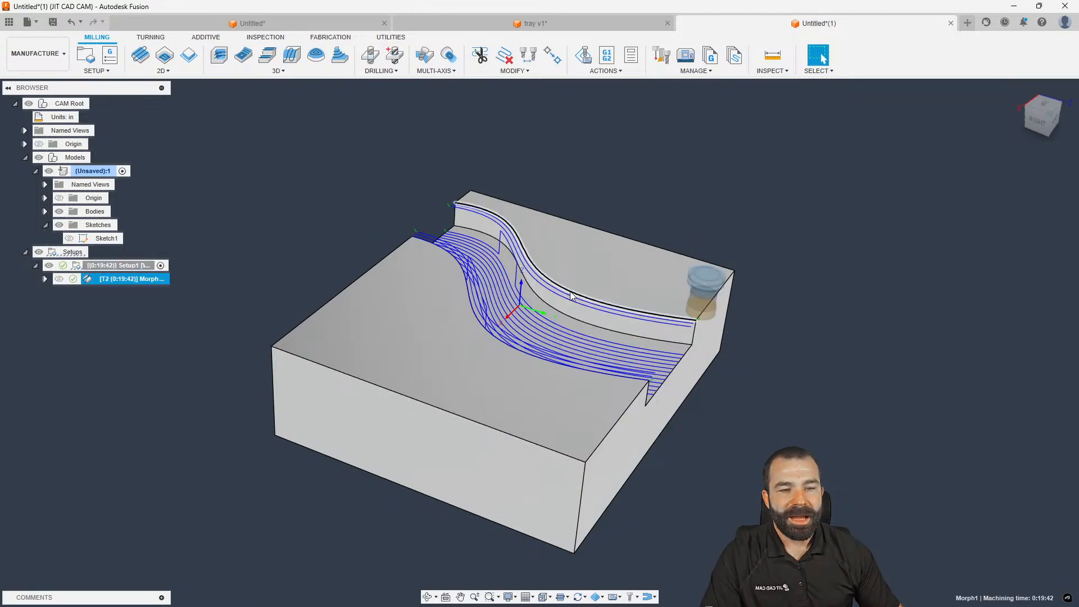
scroll(534, 250, "up", 5)
middle_click_drag(533, 248, 507, 209, "shift")
scroll(559, 244, "down", 2)
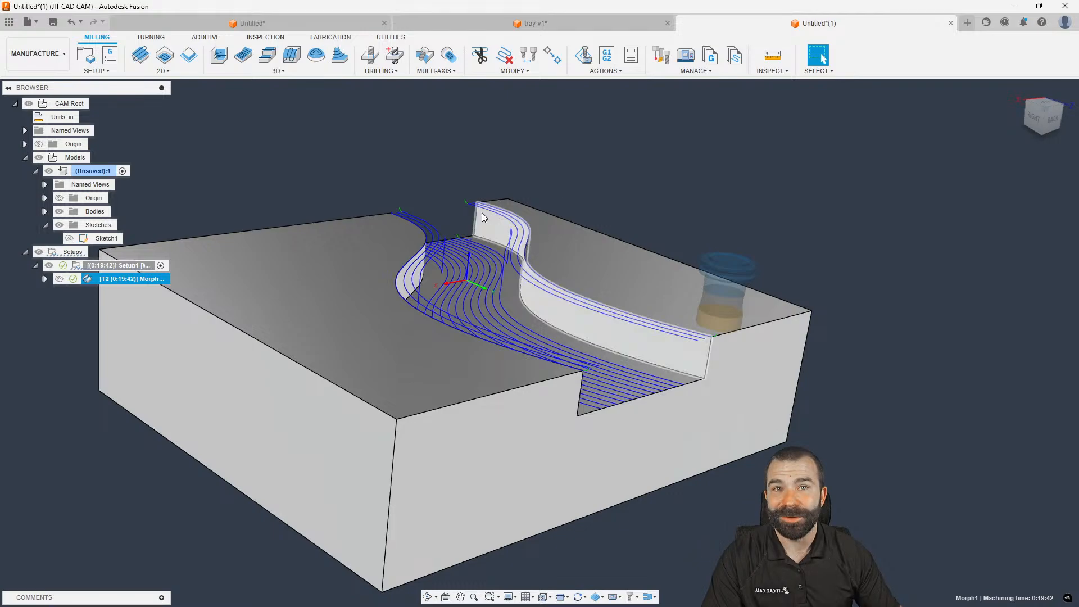
Regenerate Morph1 with the new heights and view the toolpath from the top
double_click(88, 278)
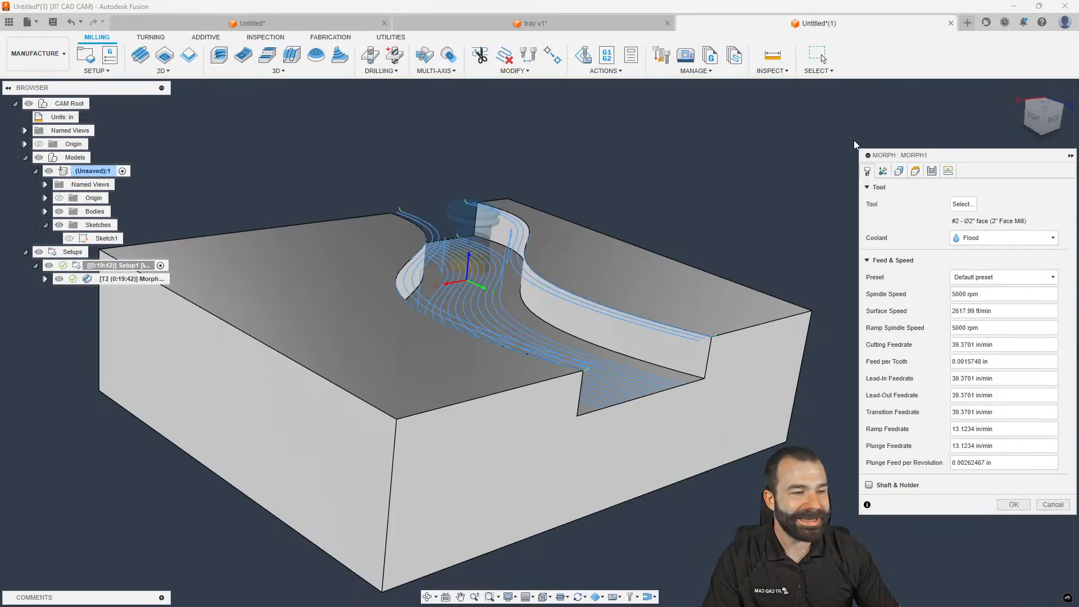
left_click(910, 172)
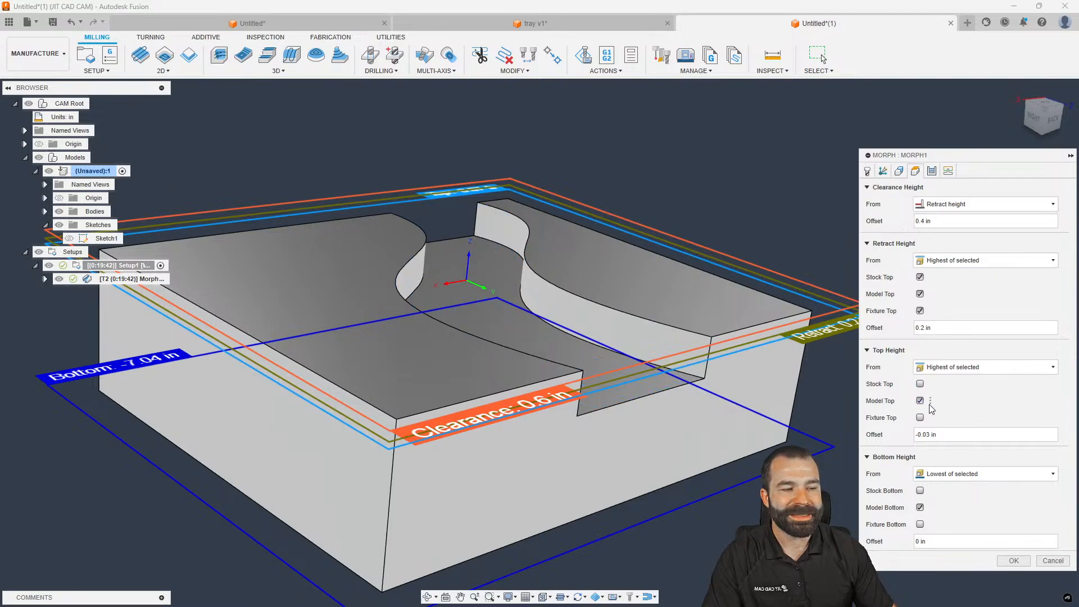
left_click(1008, 561)
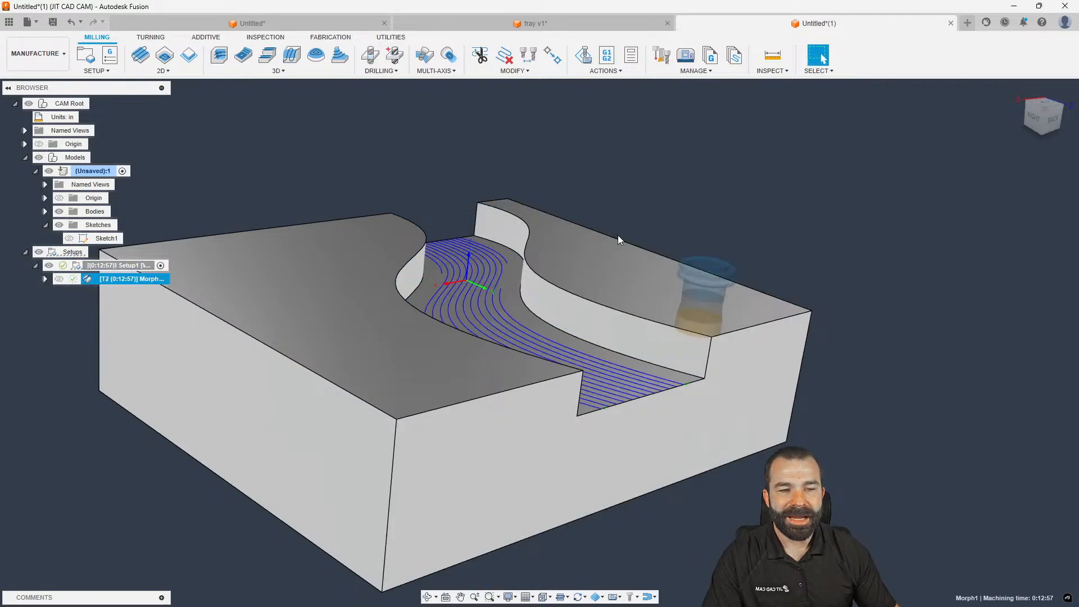
mouse_move(523, 288)
middle_mouse_down("shift")
mouse_move(492, 289)
mouse_move(482, 261)
mouse_move(470, 270)
mouse_move(514, 293)
mouse_move(610, 423)
mouse_move(623, 403)
middle_mouse_up("shift")
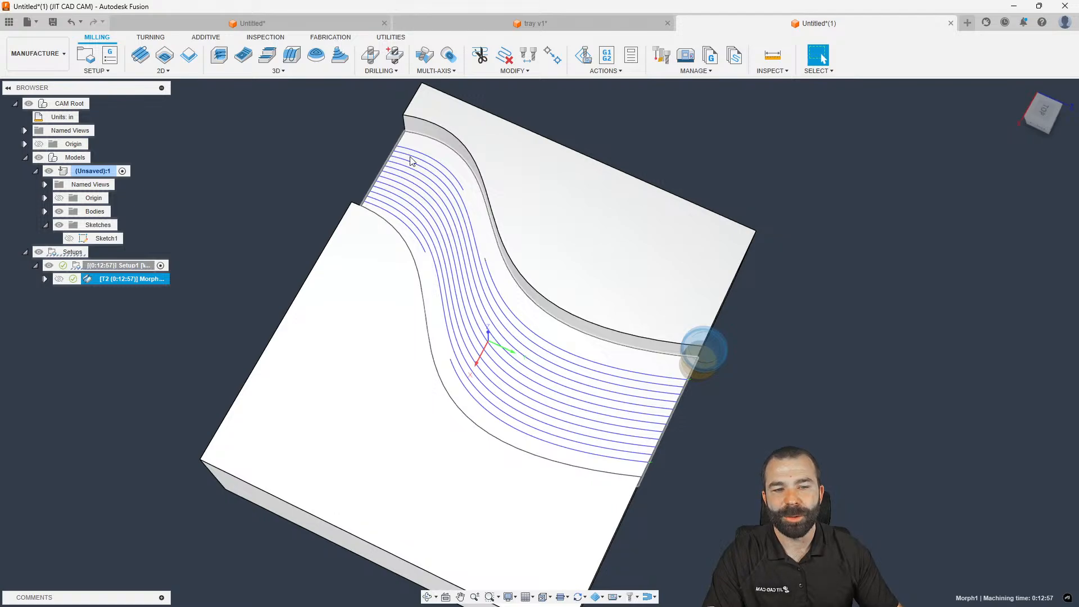
left_click(1043, 109)
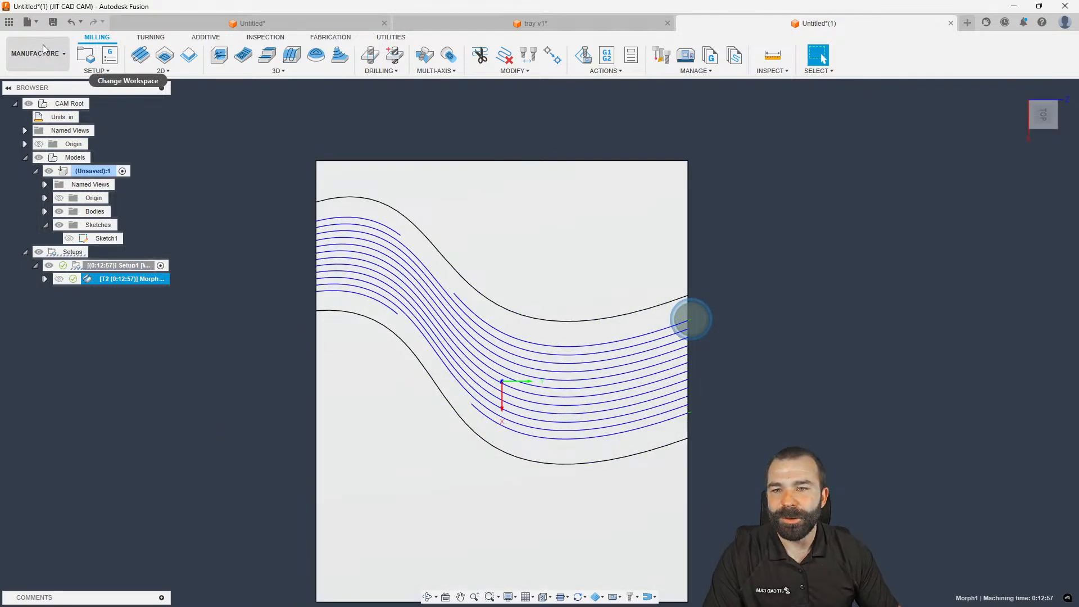
Return to the Design workspace and make Sketch1 visible
left_click(42, 51)
left_click(28, 84)
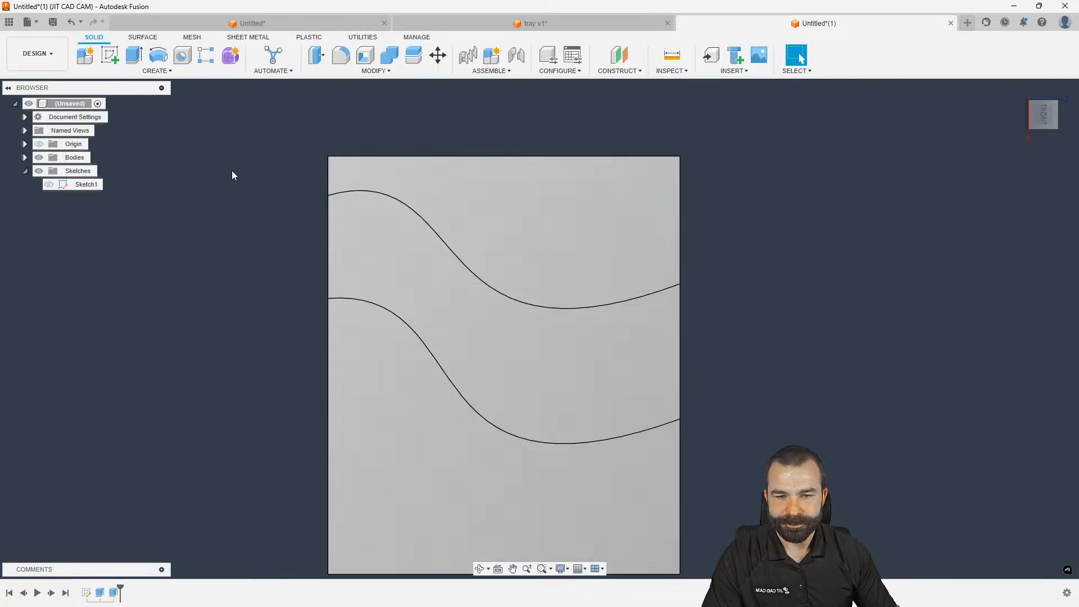
left_click(48, 185)
scroll(326, 193, "up", 3)
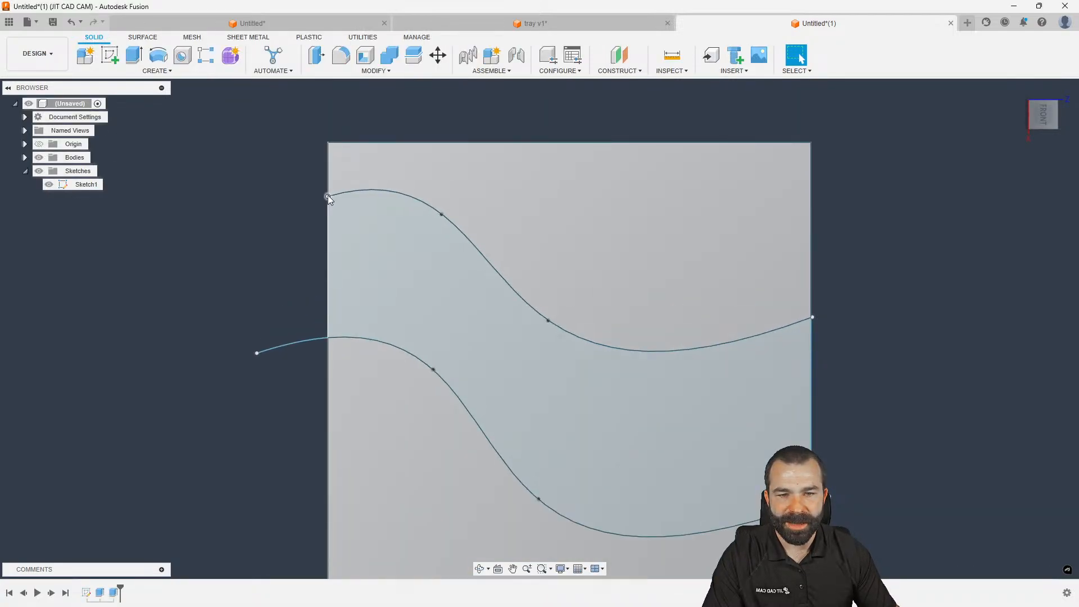
Reshape the top spline, lifting its right end point well above the block
left_click(328, 195)
left_click_drag(441, 214, 439, 234)
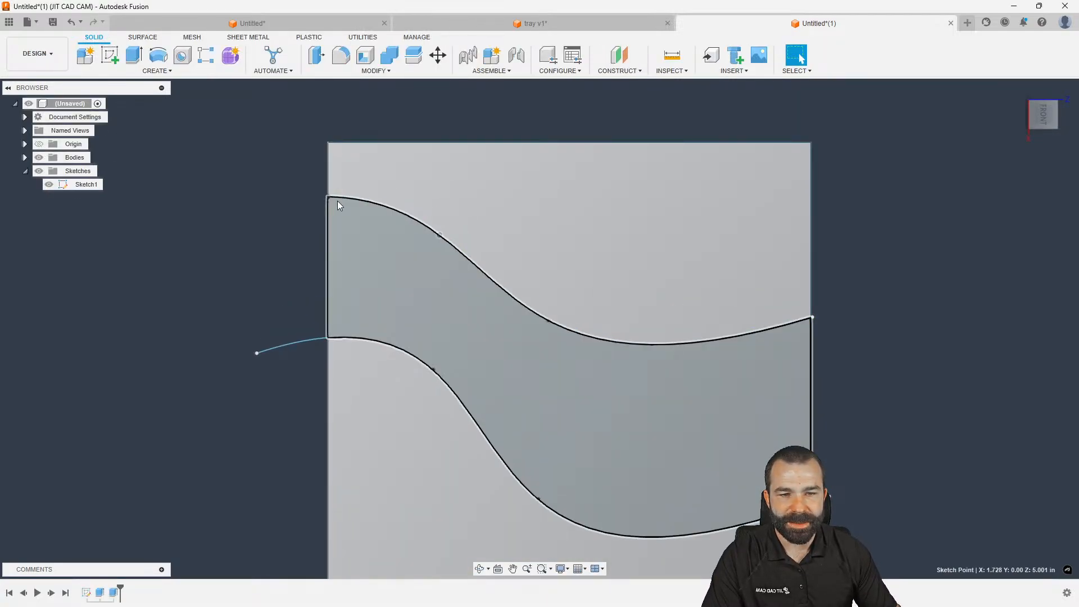
left_click(328, 197)
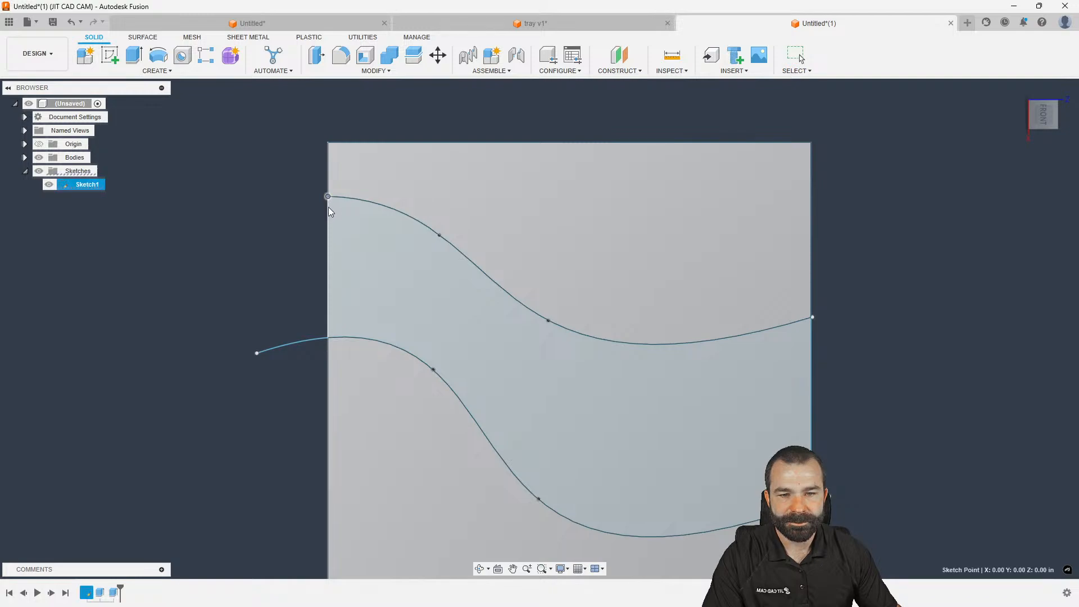
left_click_drag(357, 199, 365, 200)
left_click_drag(811, 321, 835, 305)
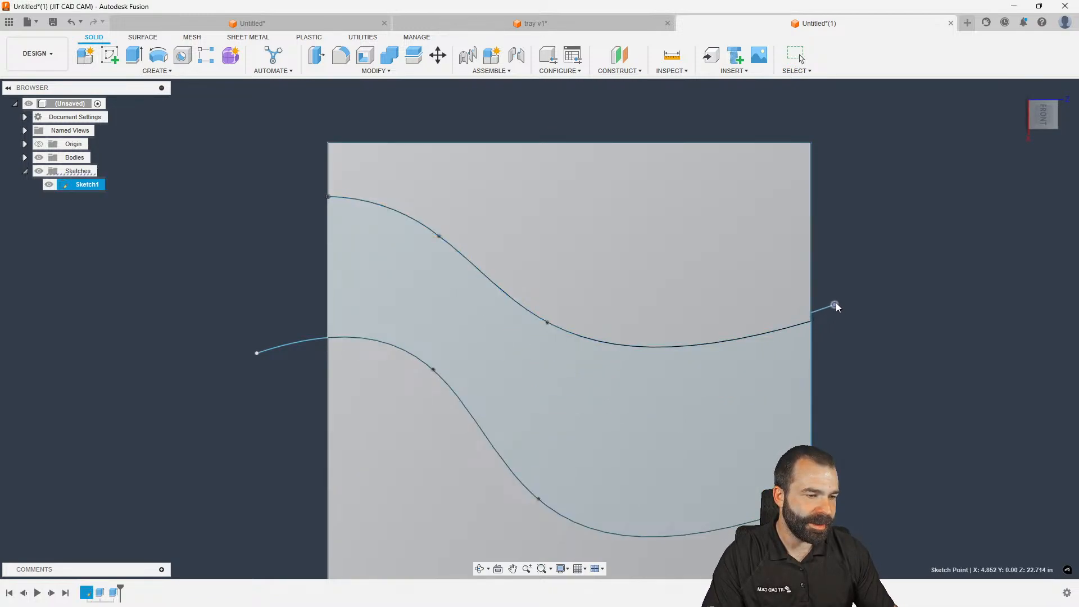
left_click_drag(855, 226, 857, 214)
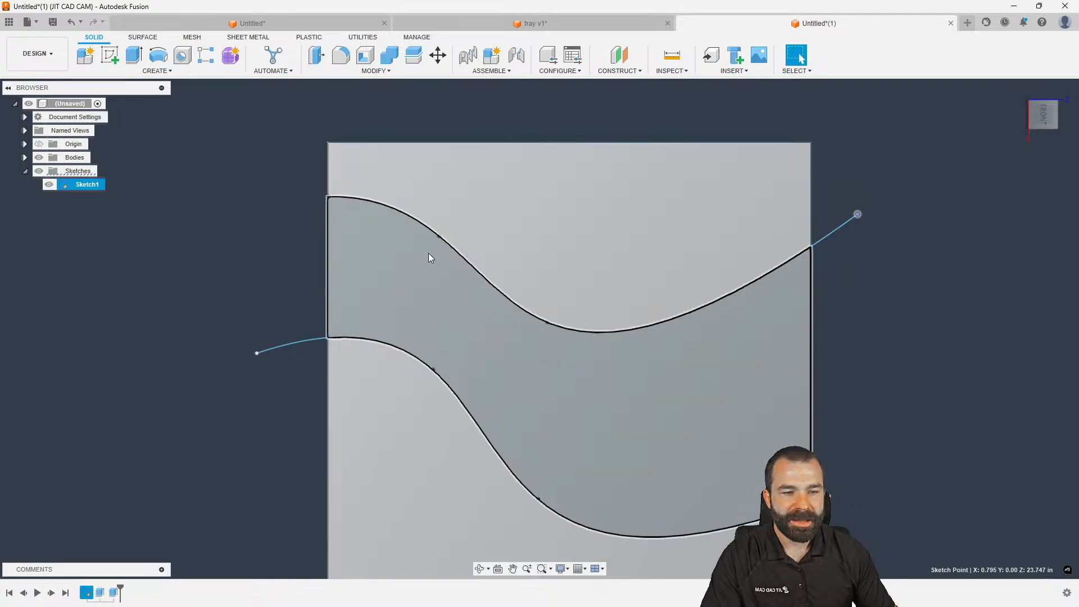
Raise the lower spline and its left end point to reshape the channel
middle_click_drag(334, 197, 368, 211, "shift")
scroll(327, 193, "up", 2)
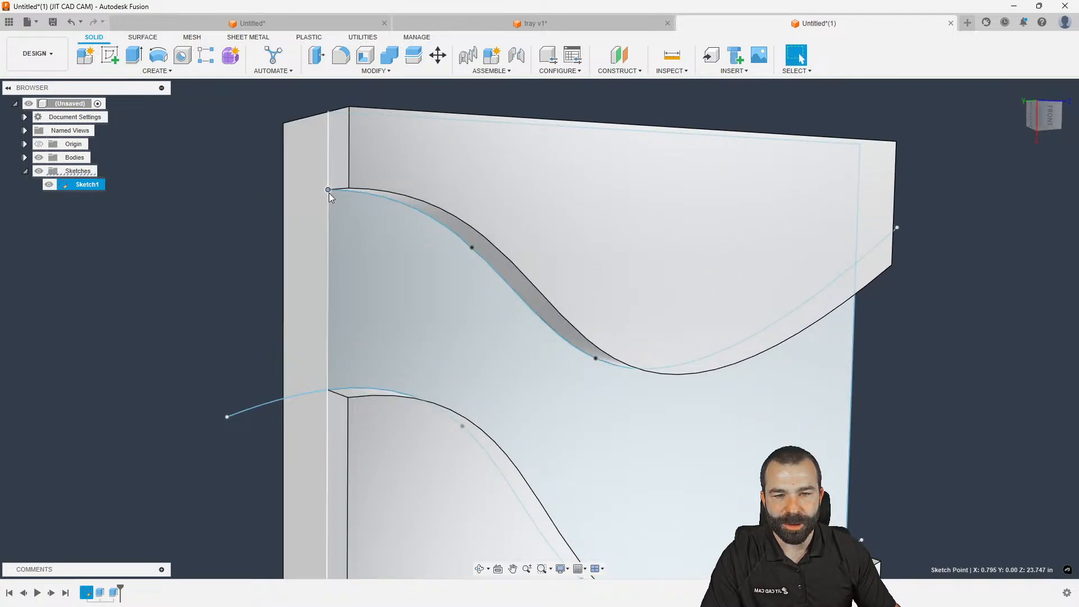
left_click_drag(329, 192, 340, 307)
left_click_drag(312, 391, 315, 357)
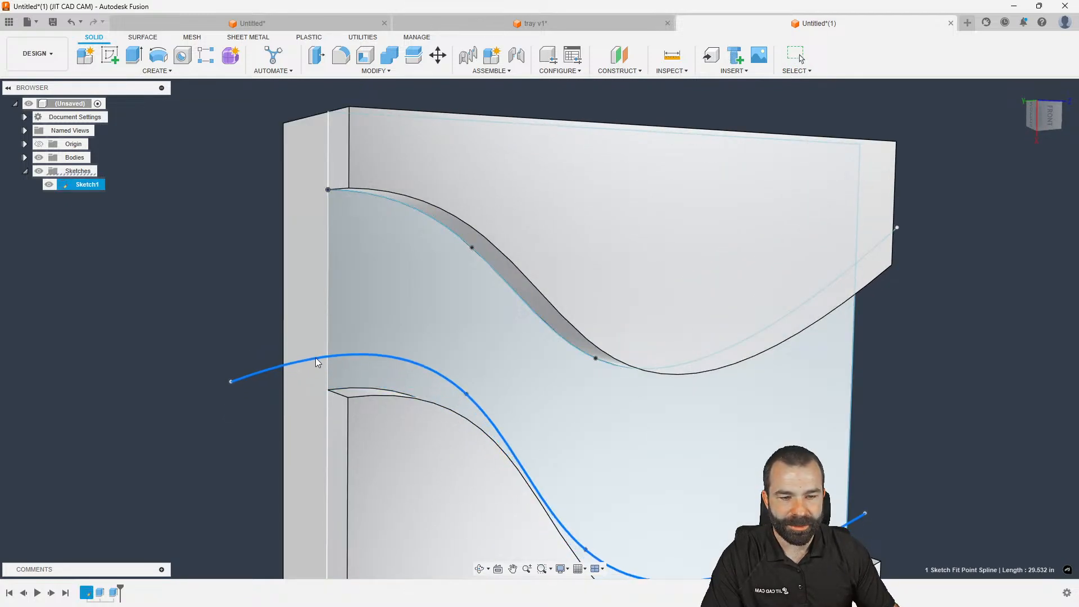
left_click_drag(230, 382, 231, 366)
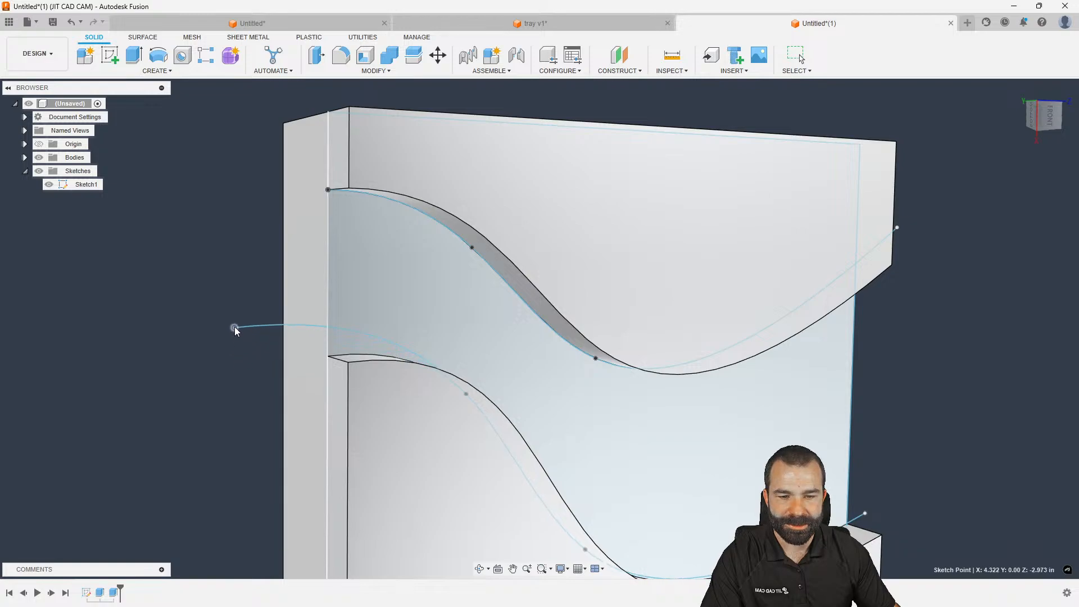
Zoom out to a front view of the recomputed part and bring up the workspace list
left_click_drag(235, 304, 235, 302)
scroll(238, 299, "down", 2)
middle_click_drag(337, 323, 283, 303, "shift")
scroll(217, 248, "down", 2)
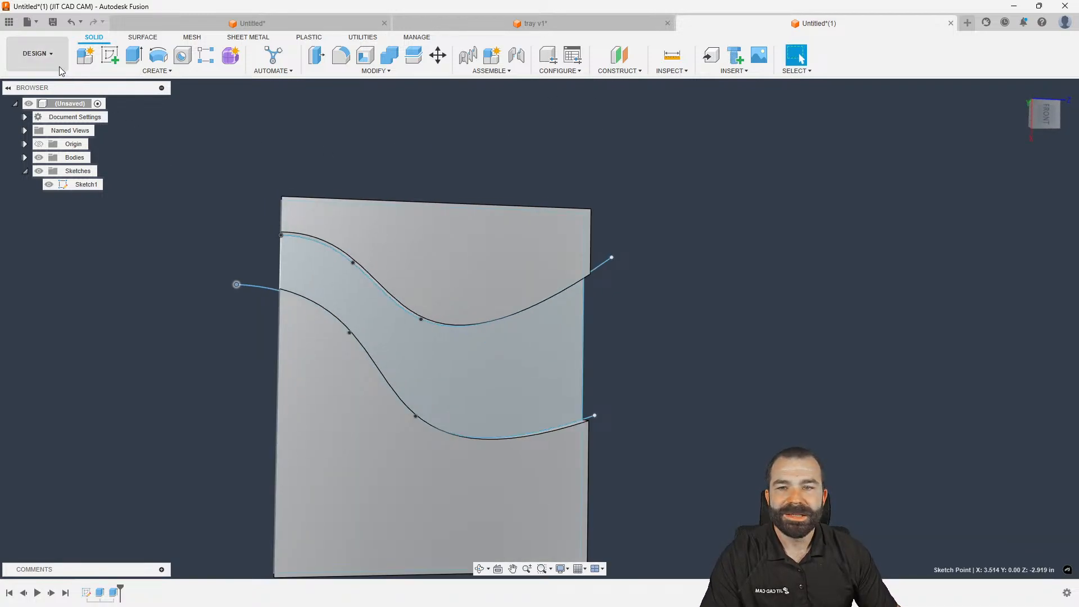
left_click(37, 54)
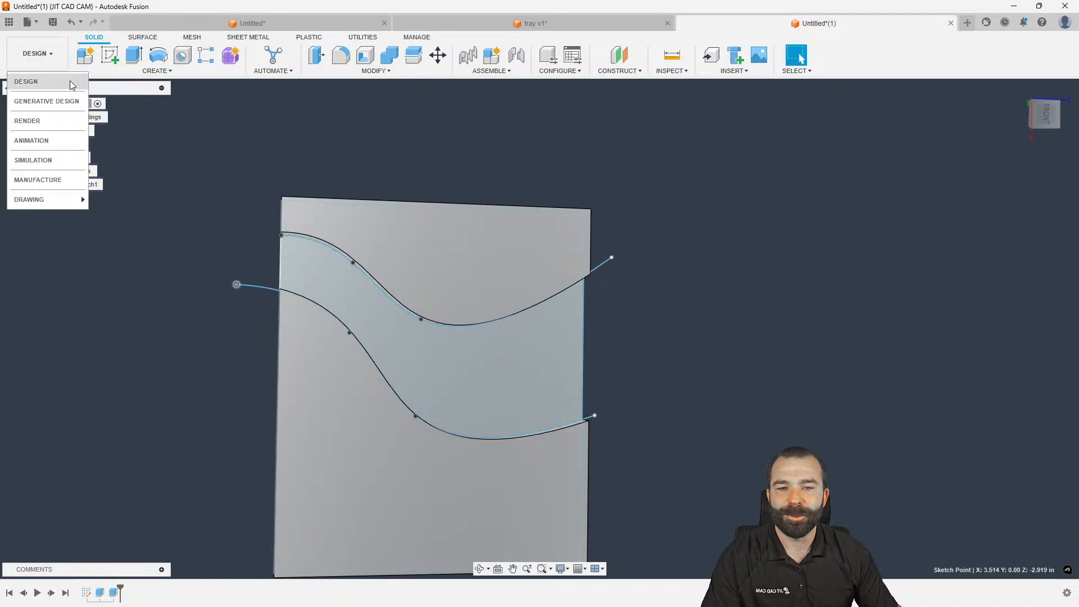
In Manufacture, display the Morph1 toolpath, orbit around it, and check its settings without changes
left_click(39, 180)
left_click(132, 278)
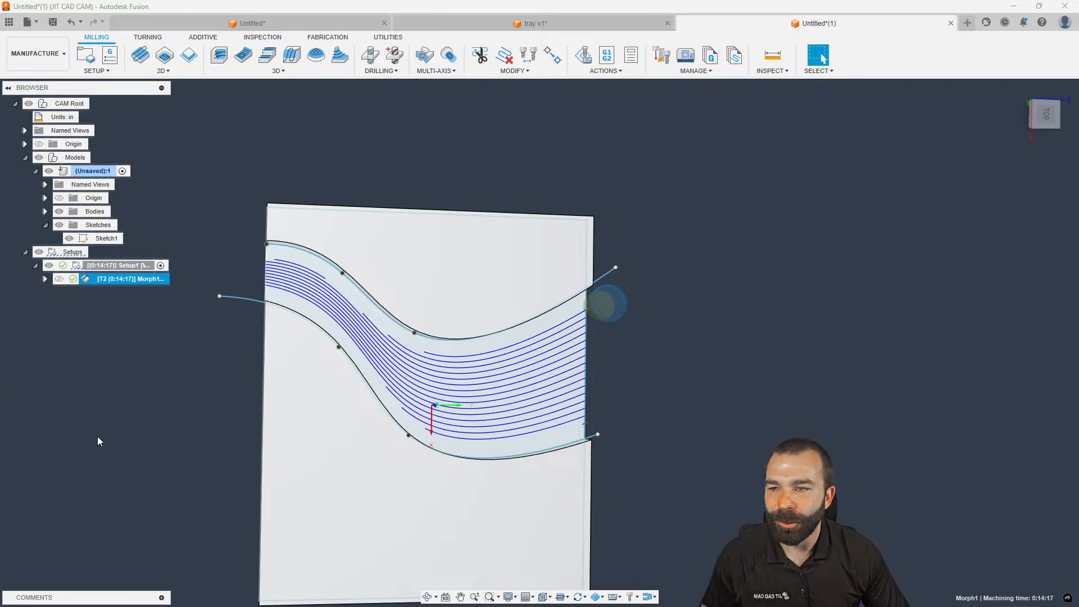
middle_click_drag(164, 458, 147, 436, "shift")
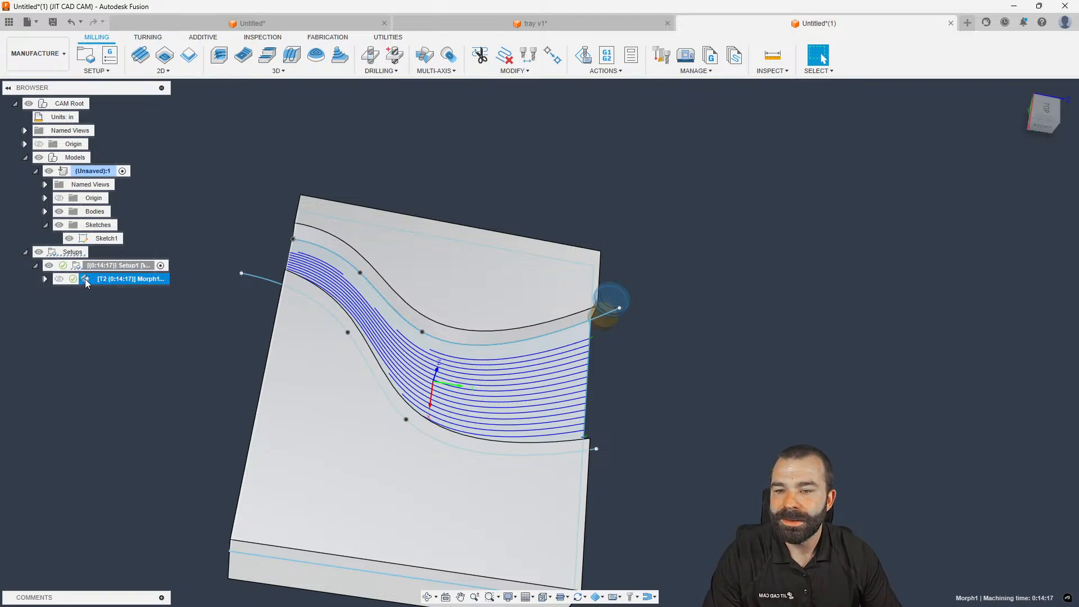
double_click(158, 279)
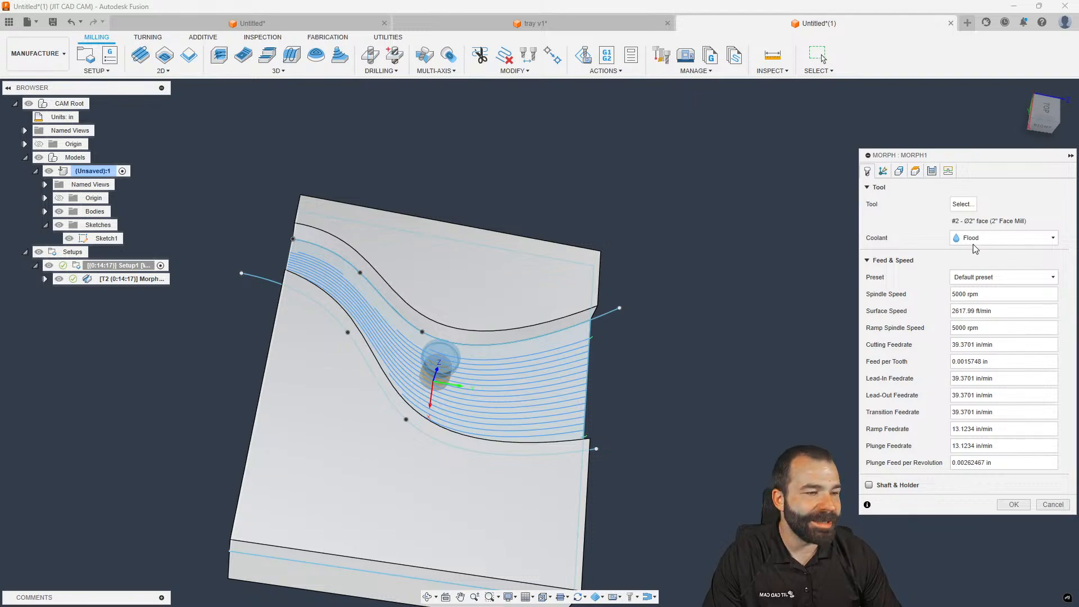
left_click(1052, 504)
left_click(56, 65)
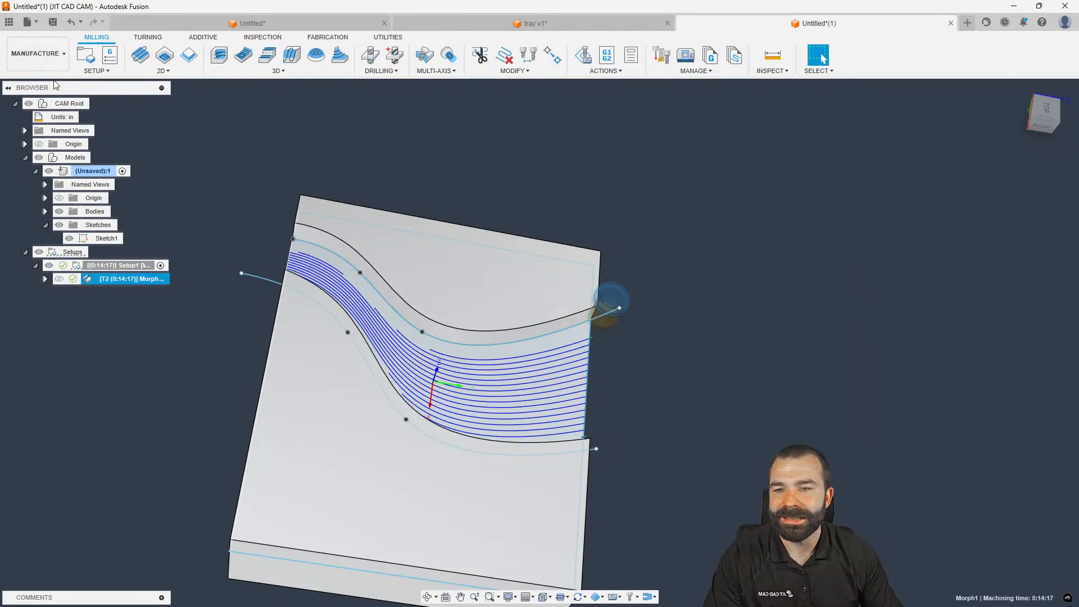
In Design, edit the extrusion so it keeps only one sketch profile
left_click(28, 81)
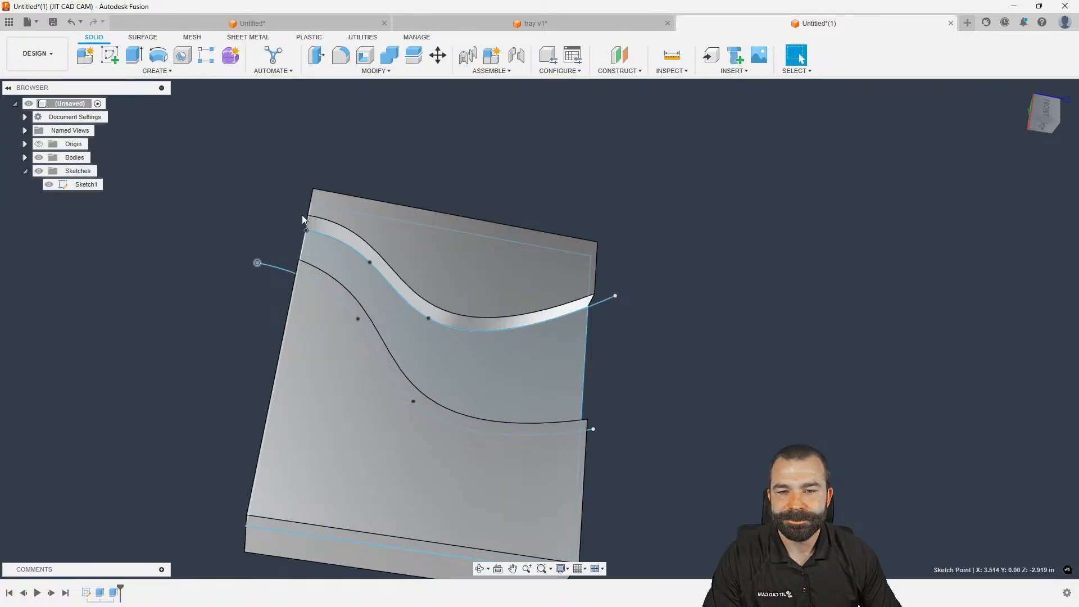
double_click(113, 592)
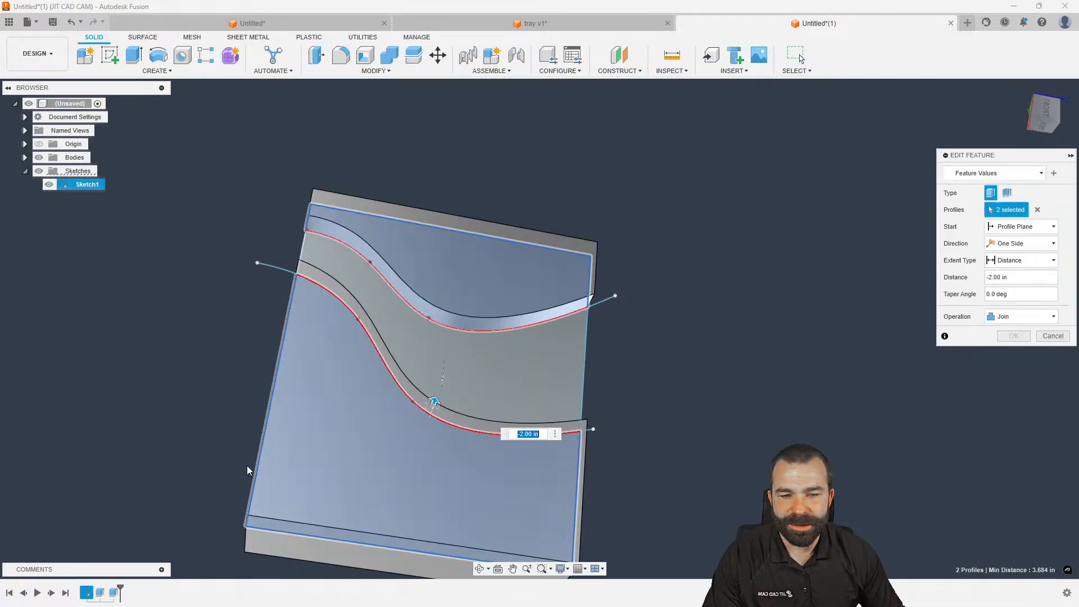
left_click(443, 281)
left_click(1014, 337)
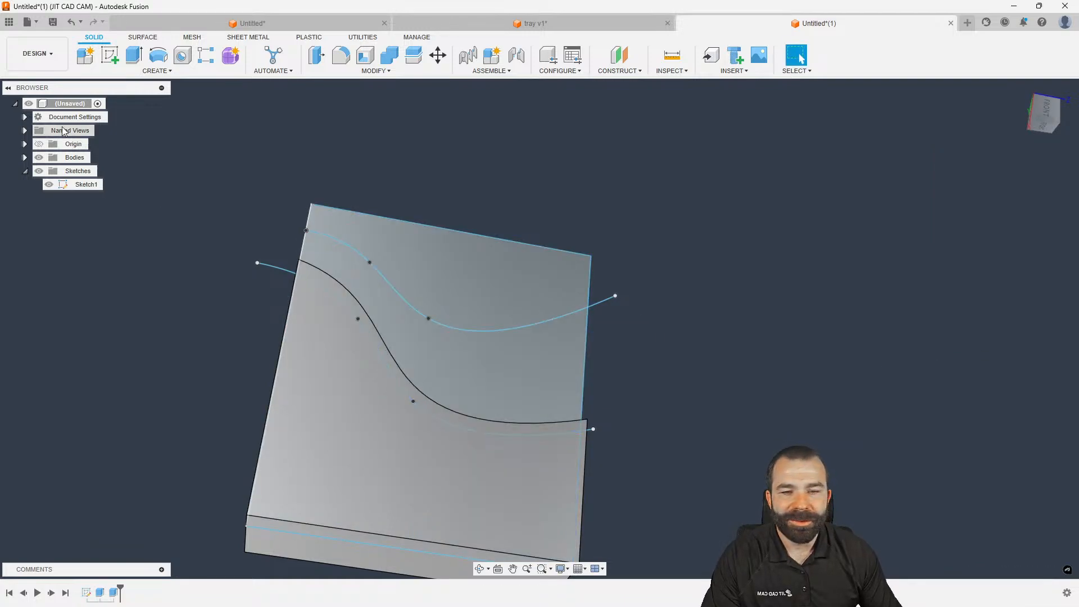
Back in Manufacture, remove the broken Open Chain 1 from Morph1 and regenerate
left_click(37, 53)
left_click(34, 178)
mouse_move(361, 307)
middle_mouse_down("shift")
mouse_move(337, 277)
mouse_move(382, 337)
mouse_move(348, 308)
middle_mouse_up("shift")
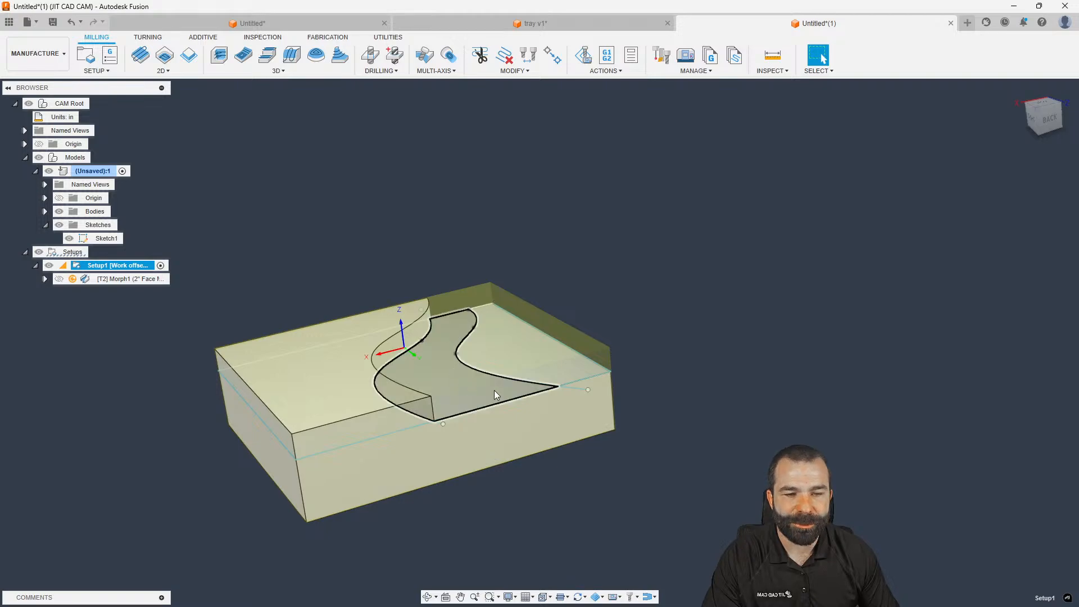
double_click(98, 279)
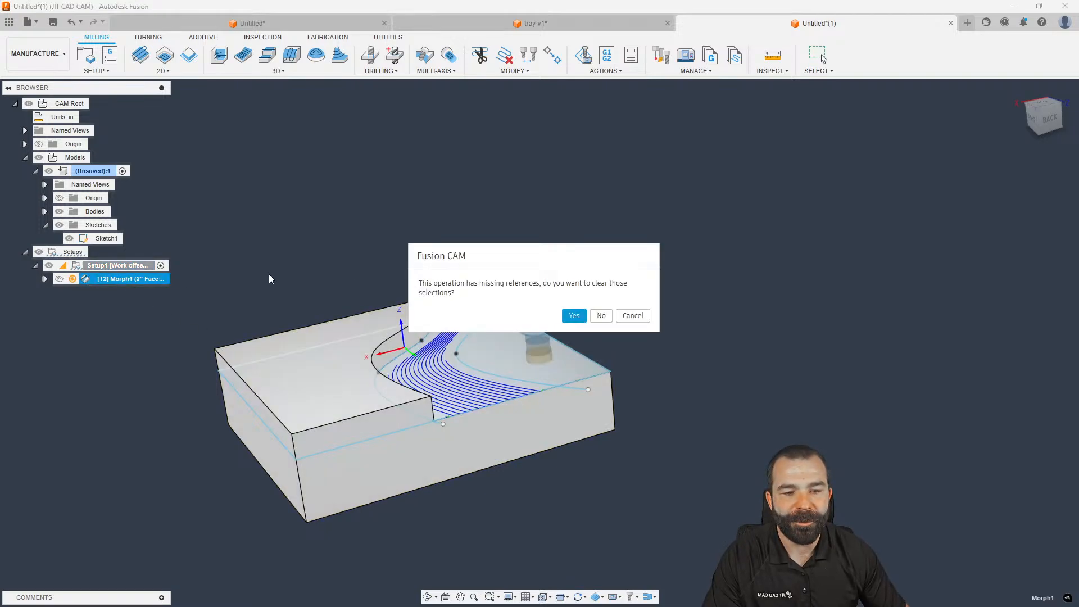
left_click(574, 315)
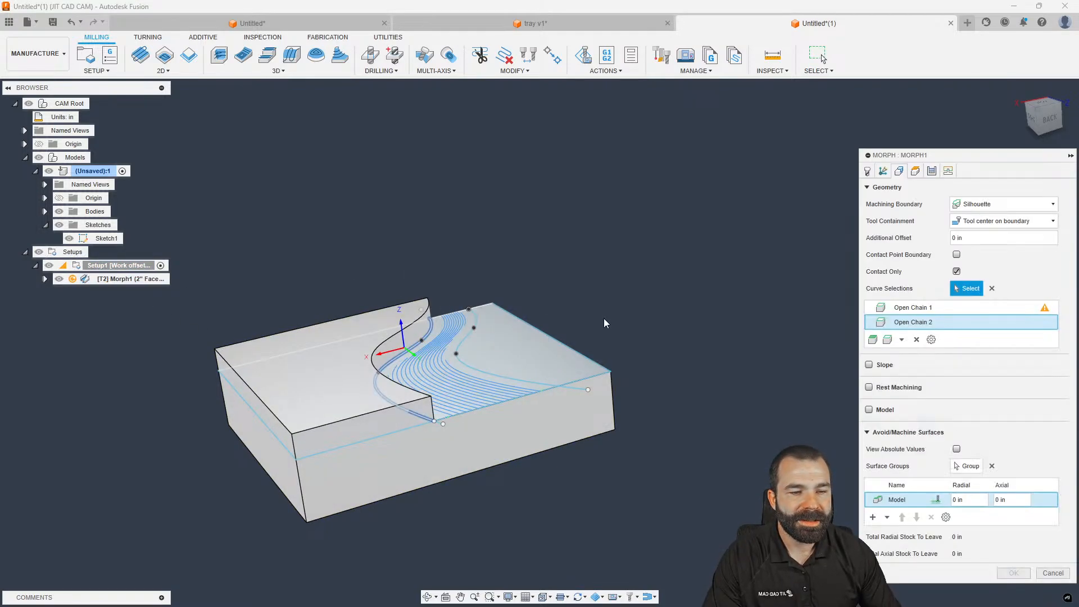
left_click(921, 312)
left_click(916, 340)
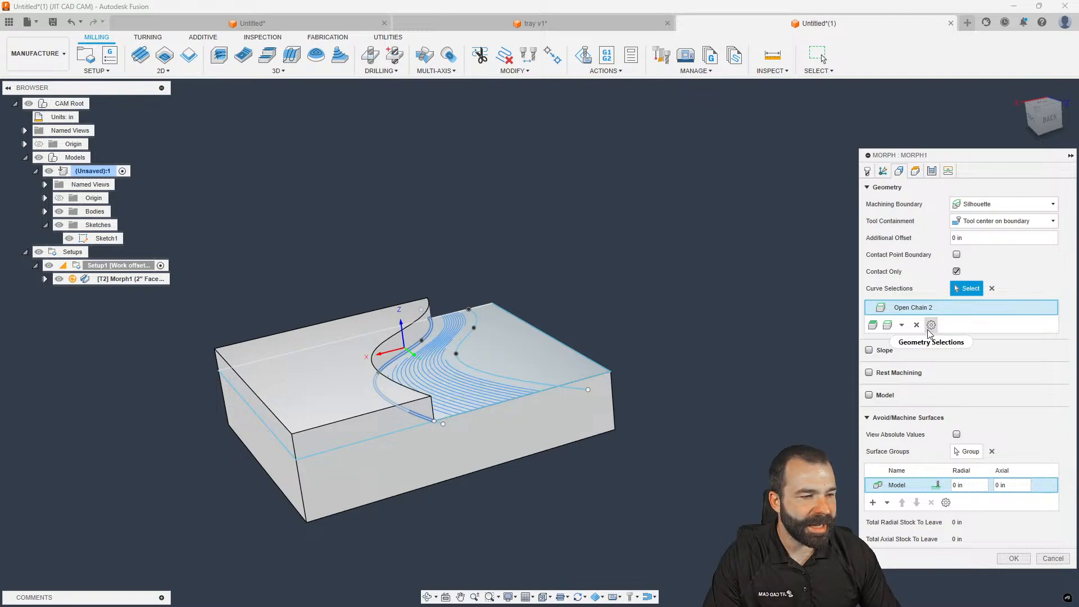
middle_click_drag(617, 334, 649, 354, "shift")
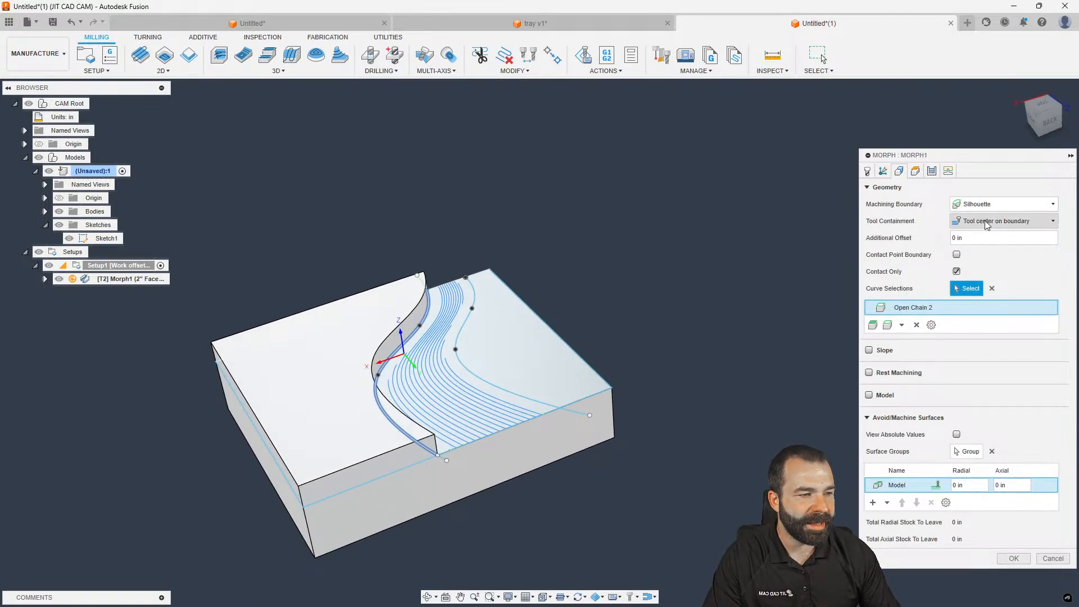
left_click(1014, 558)
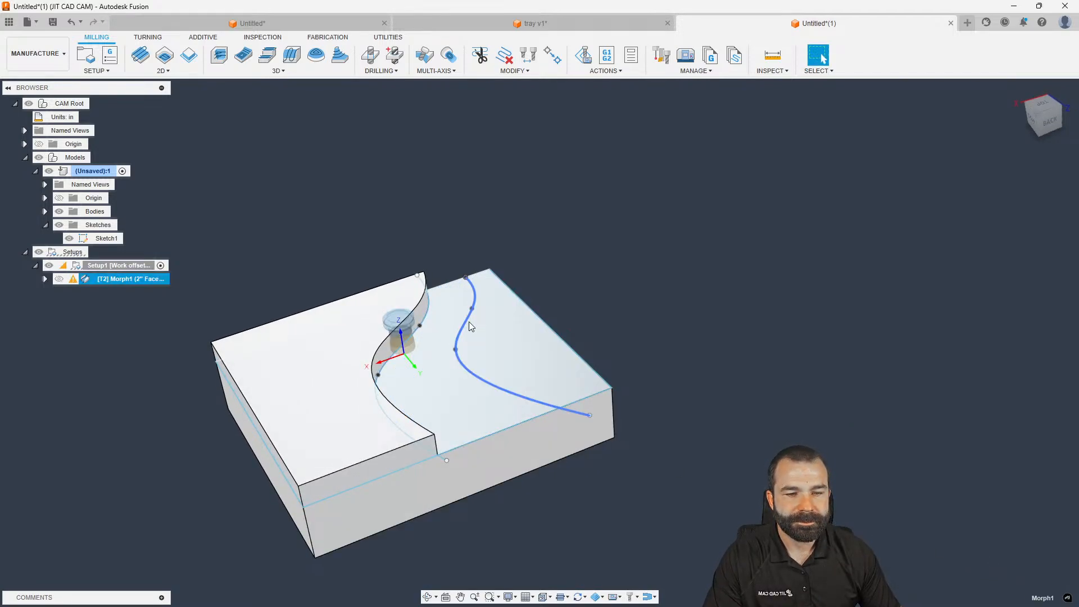
Reopen Morph1, add the part's right top edge as a curve, and regenerate the toolpath
mouse_move(74, 280)
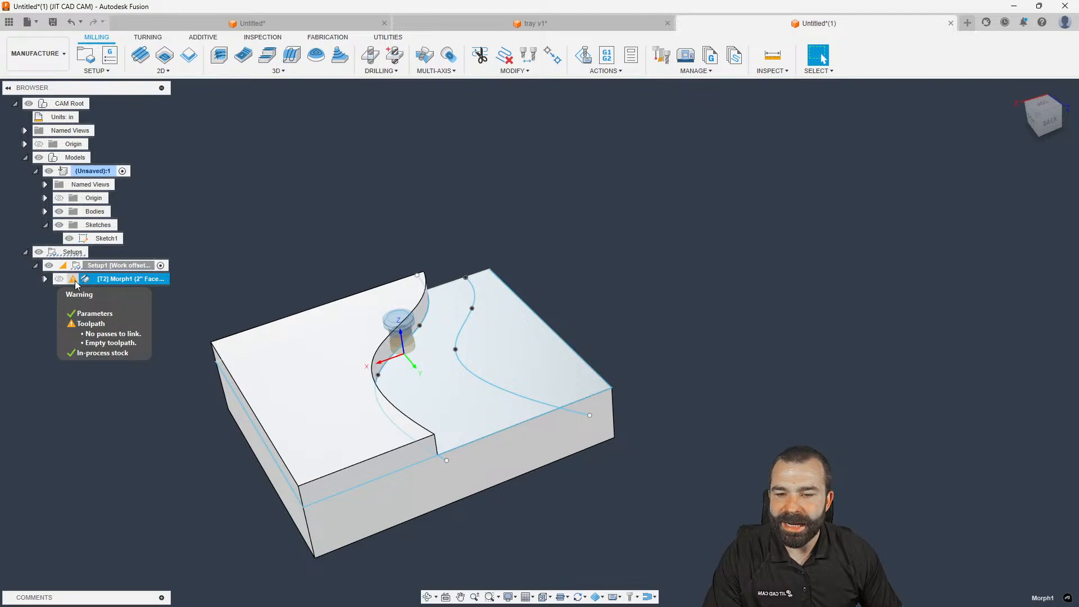
left_click(167, 302)
double_click(129, 278)
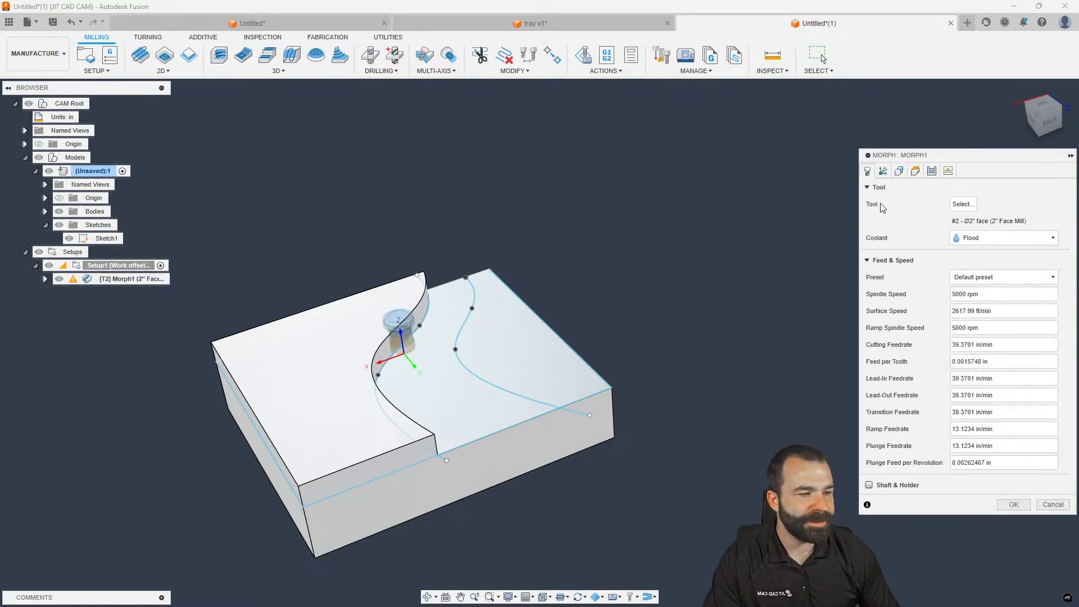
left_click(883, 171)
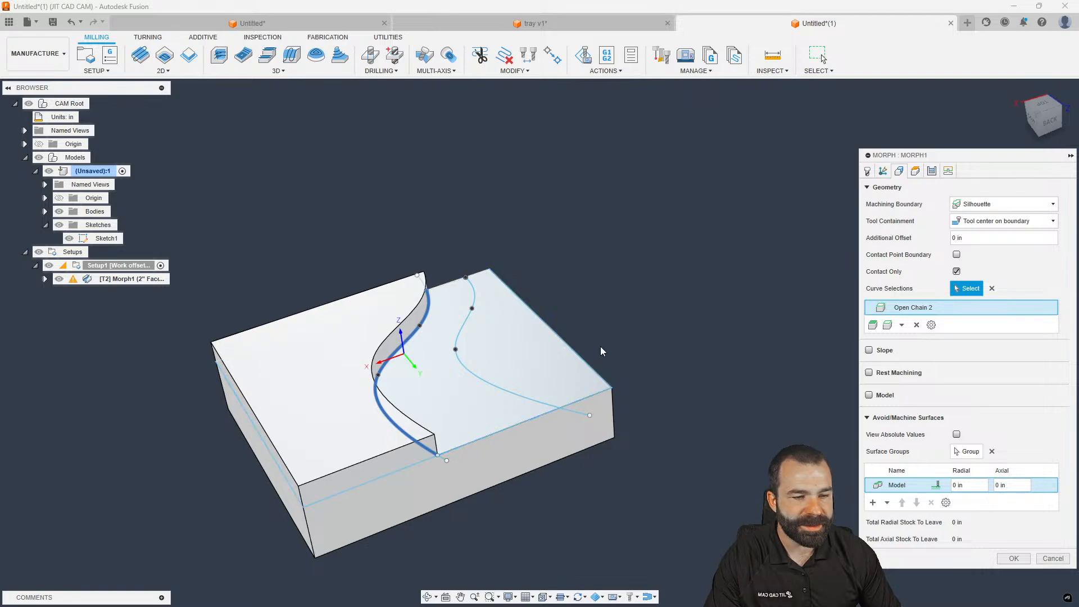
left_click(569, 346)
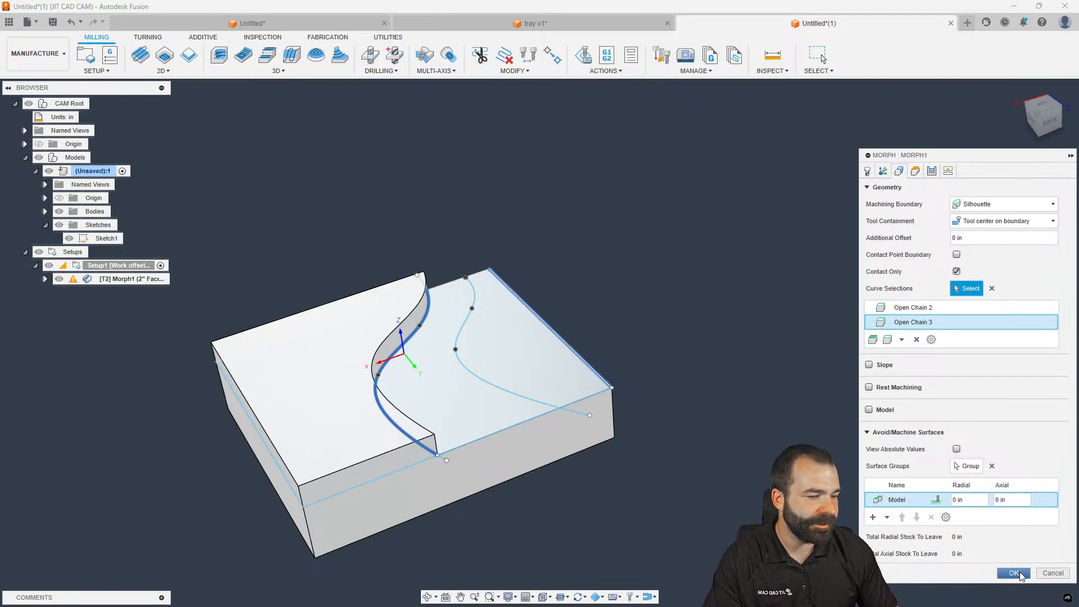
left_click(1014, 573)
middle_click_drag(493, 314, 473, 309, "shift")
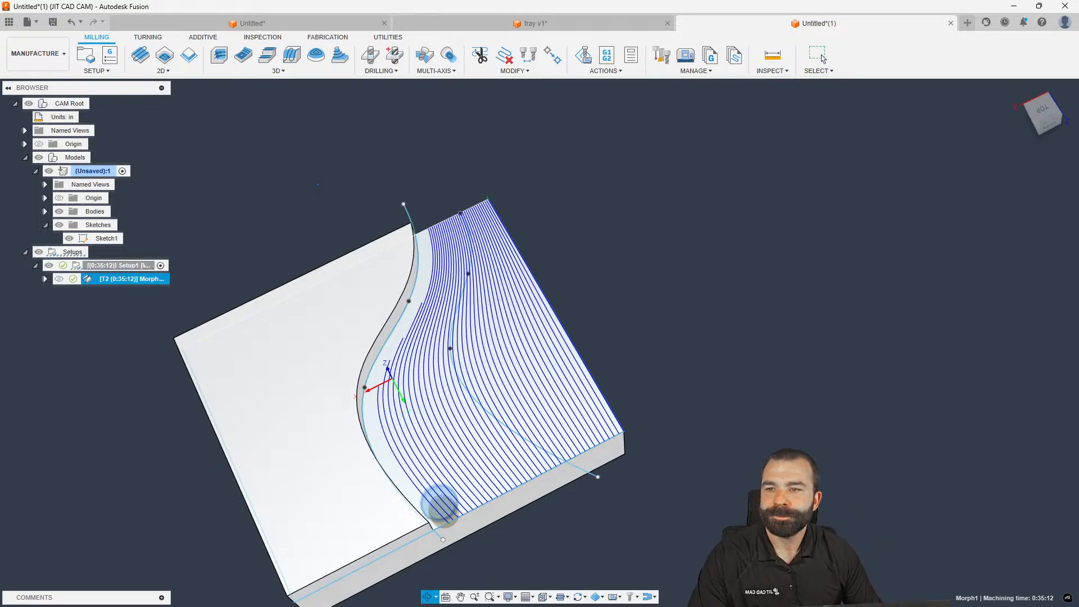
Tilt the view to inspect the Morph1 passes on the front face, then show the 3D strategies list
middle_click_drag(316, 203, 322, 180, "shift")
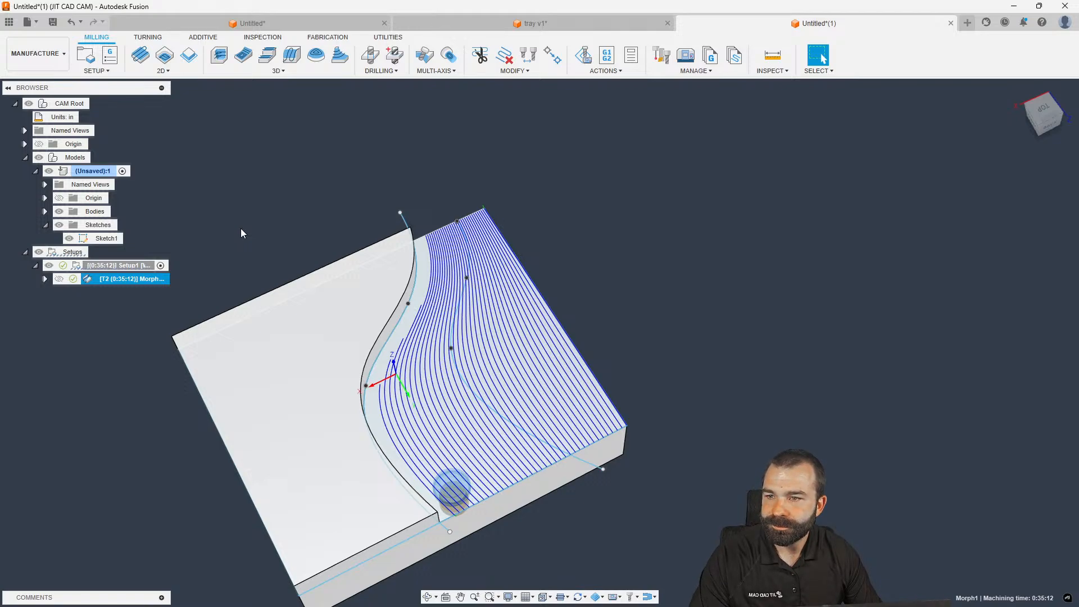
middle_click_drag(256, 227, 262, 205, "shift")
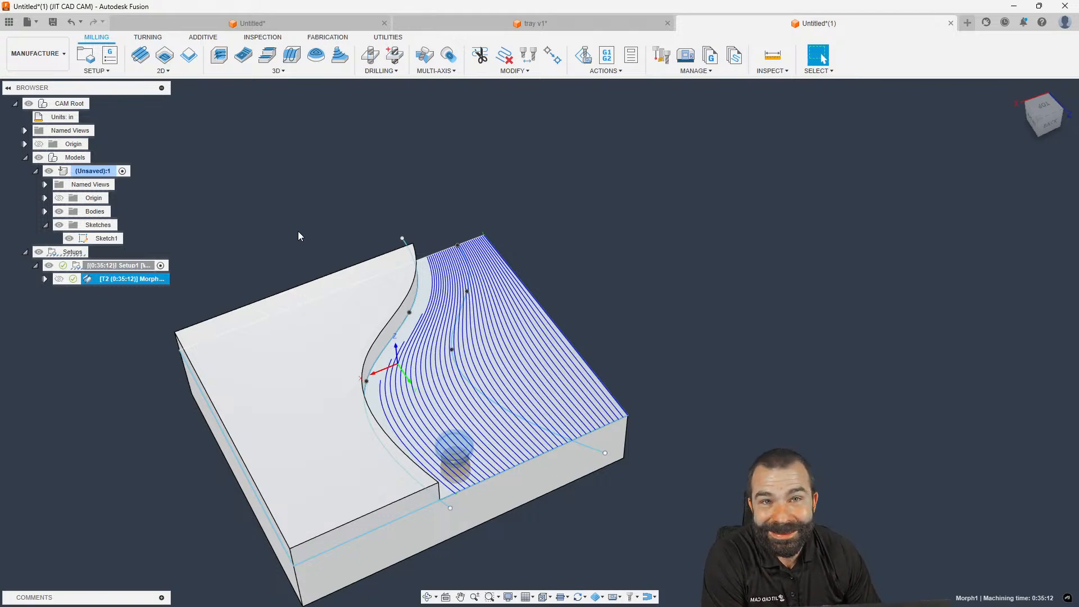
left_click(298, 73)
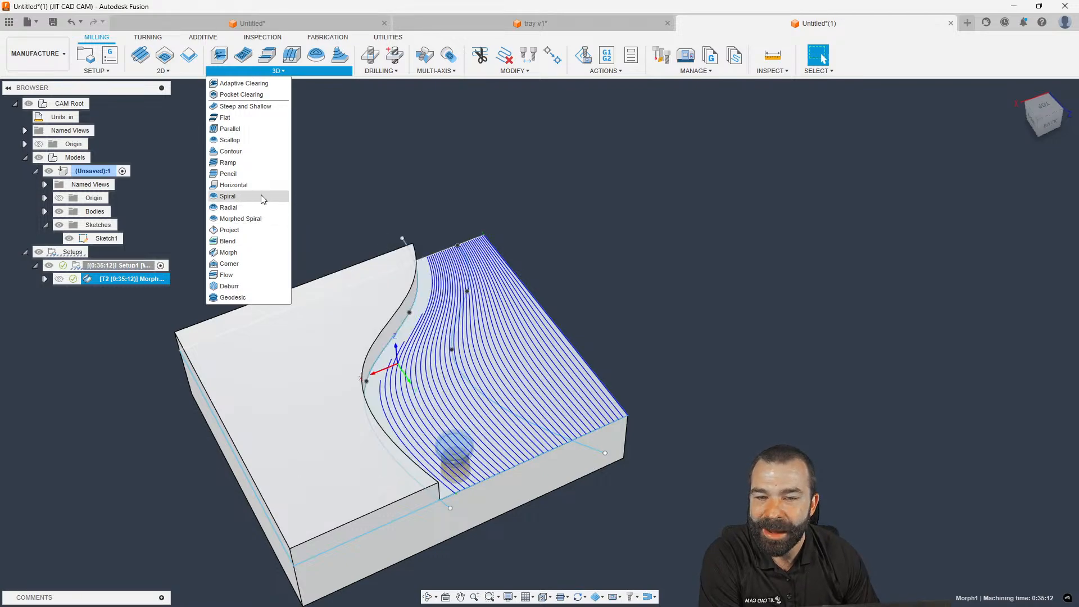
Dismiss the strategy list and open a blank Untitled(2) design tab
left_click(369, 211)
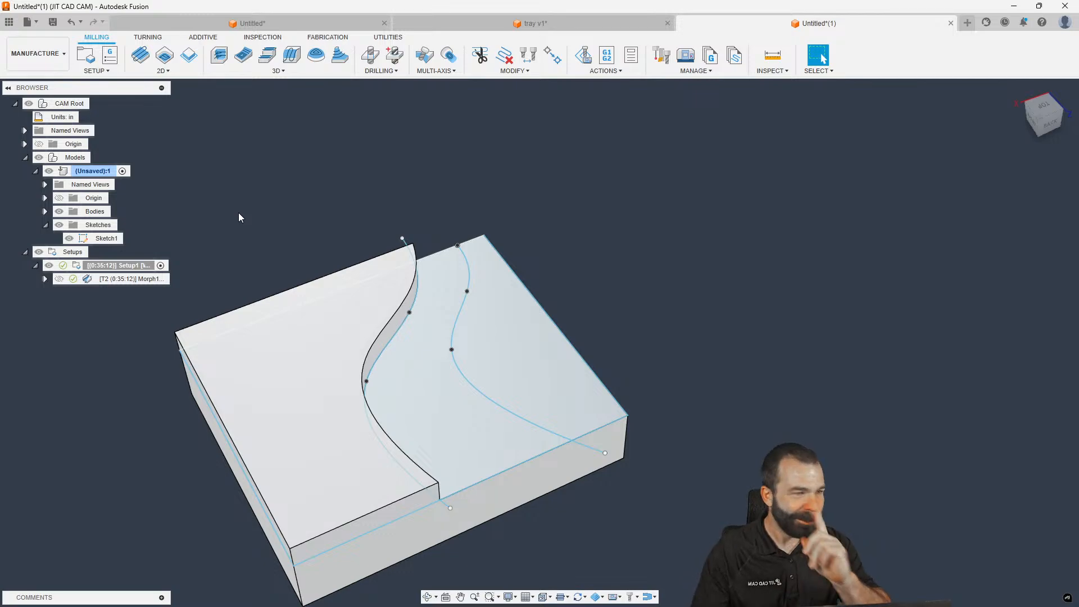
left_click(968, 22)
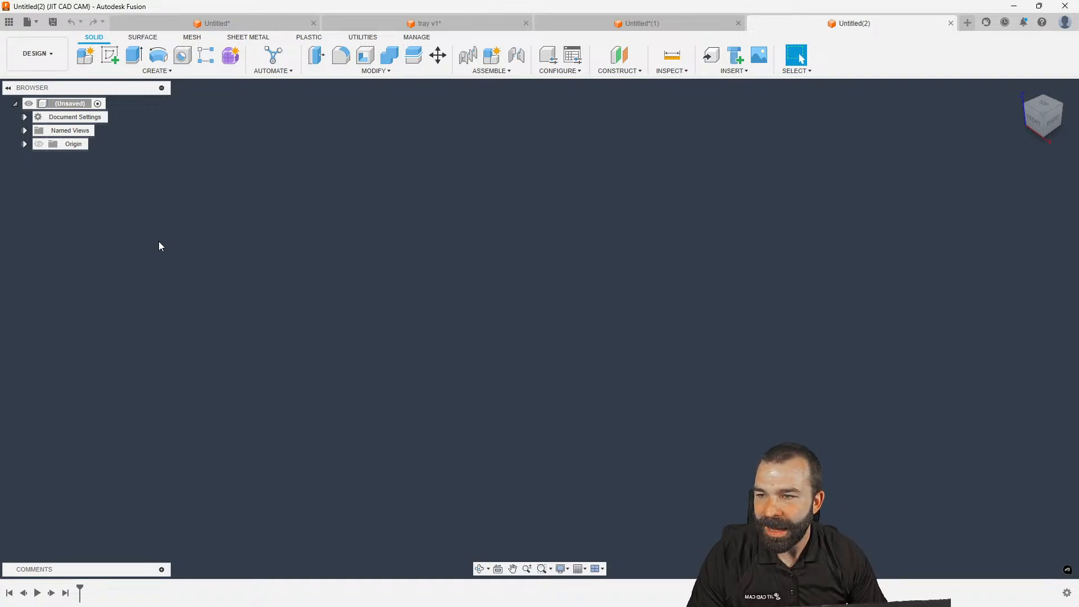
Sketch a 2.00 in diameter circle centred on the origin of the XY plane
left_click(110, 55)
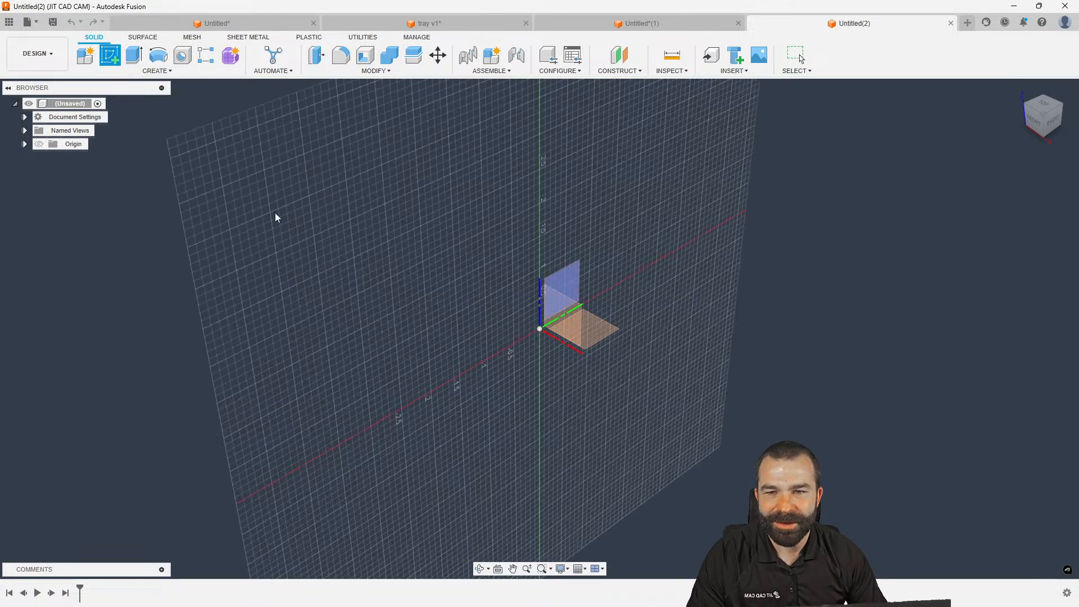
left_click(597, 328)
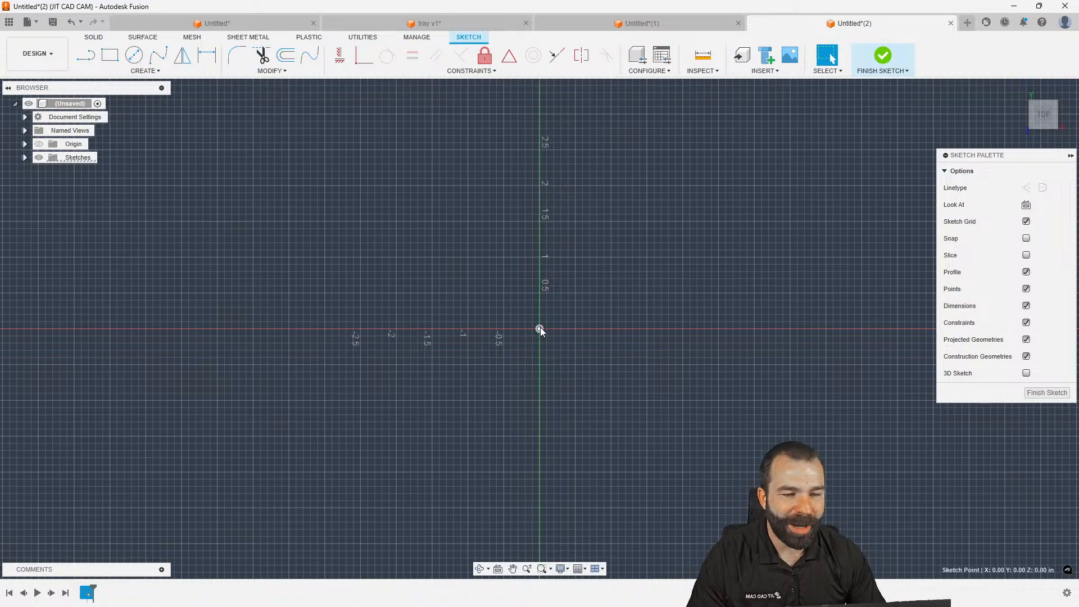
key("c")
left_click(539, 329)
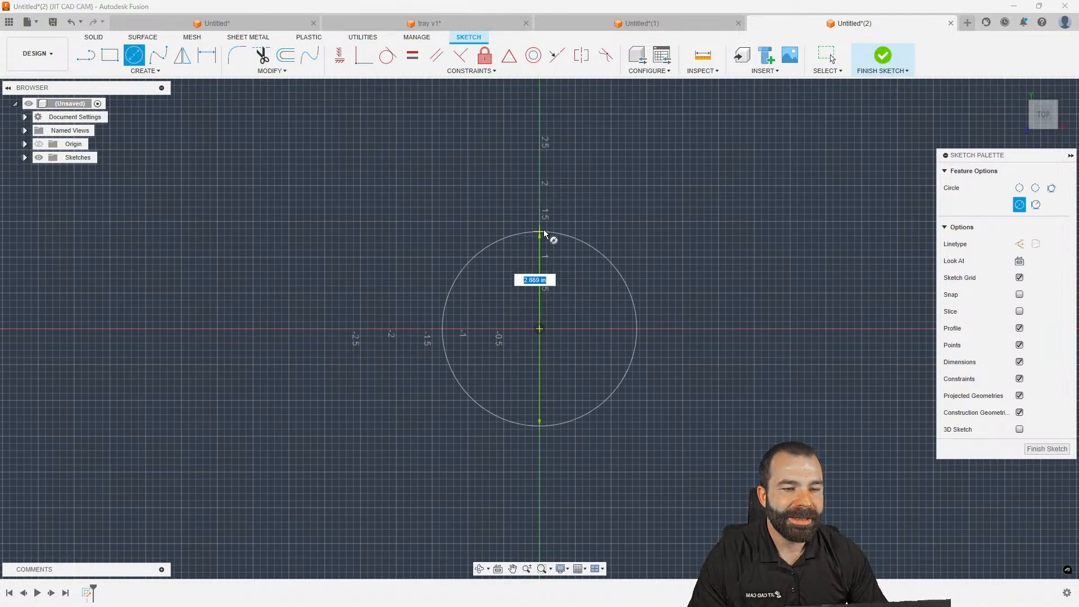
left_click(542, 198)
key("d")
left_click(608, 217)
left_click(719, 161)
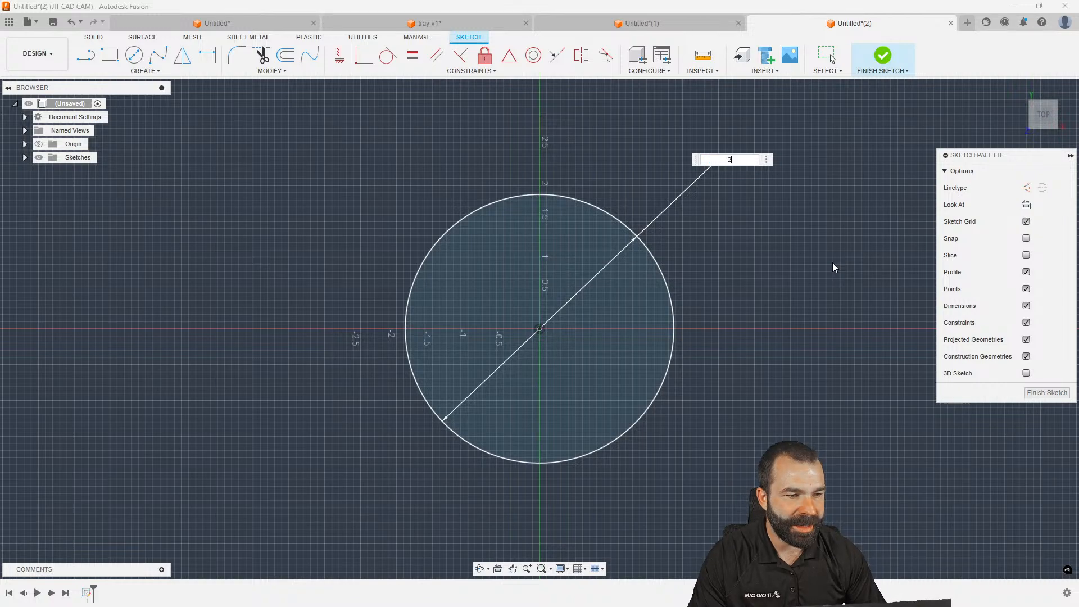
type("2")
key("Return")
scroll(772, 284, "up", 3)
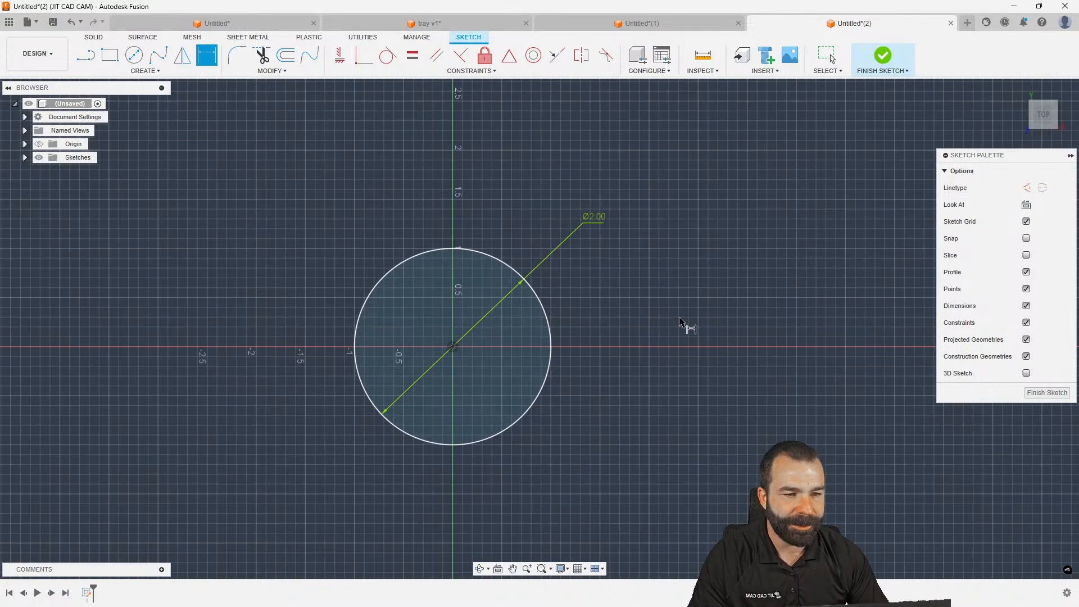
Draw radial lines from the circle centre to its top, upper-left and lower-left edges
left_click(90, 59)
scroll(380, 298, "up", 2)
left_click(482, 368)
left_click(481, 232)
key("Escape")
mouse_move(489, 308)
middle_mouse_down("shift")
mouse_move(502, 335)
mouse_move(490, 279)
mouse_move(500, 304)
middle_mouse_up("shift")
scroll(503, 313, "up", 2)
scroll(540, 345, "down", 3)
left_click(495, 369)
left_click(405, 308)
left_click(495, 371)
left_click(370, 405)
Dimension both wedge angles to 60°, finish the sketch, and begin an offset plane
left_click(425, 345)
left_click(420, 394)
left_click(383, 381)
key("Return")
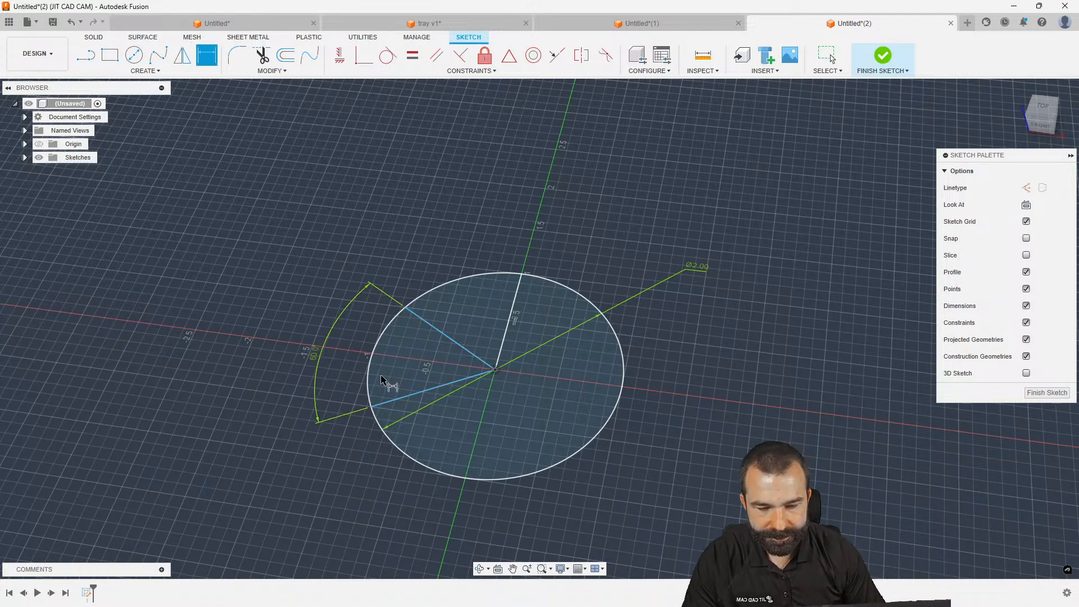
left_click(444, 336)
left_click(512, 313)
left_click(498, 267)
key("Return")
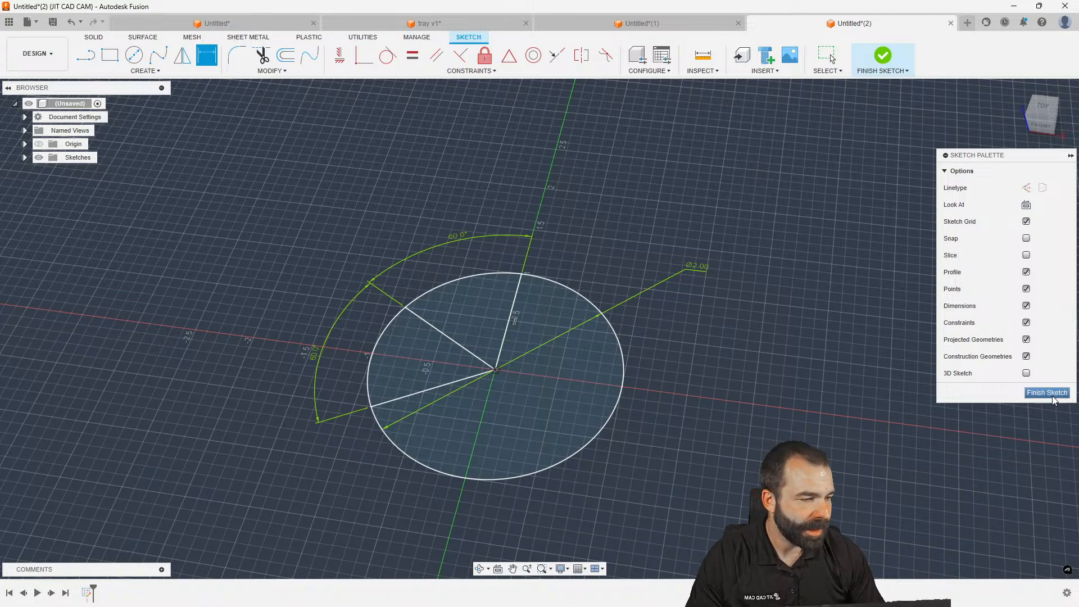
left_click(1054, 396)
left_click(619, 55)
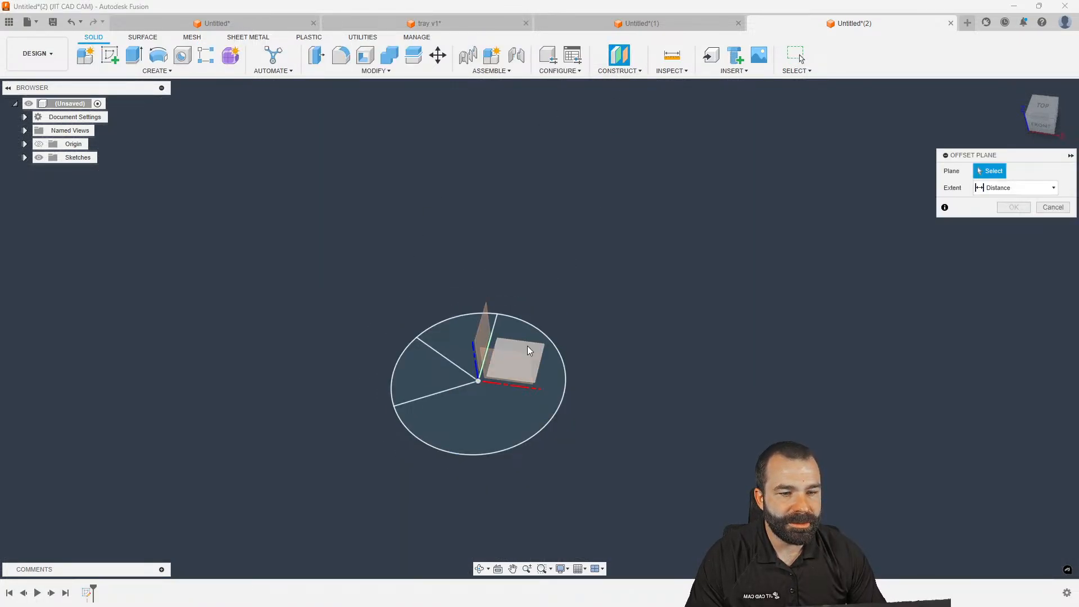
Create a construction plane offset 4 in from the wedge profile
left_click(557, 393)
left_click_drag(494, 387, 466, 236)
type("4")
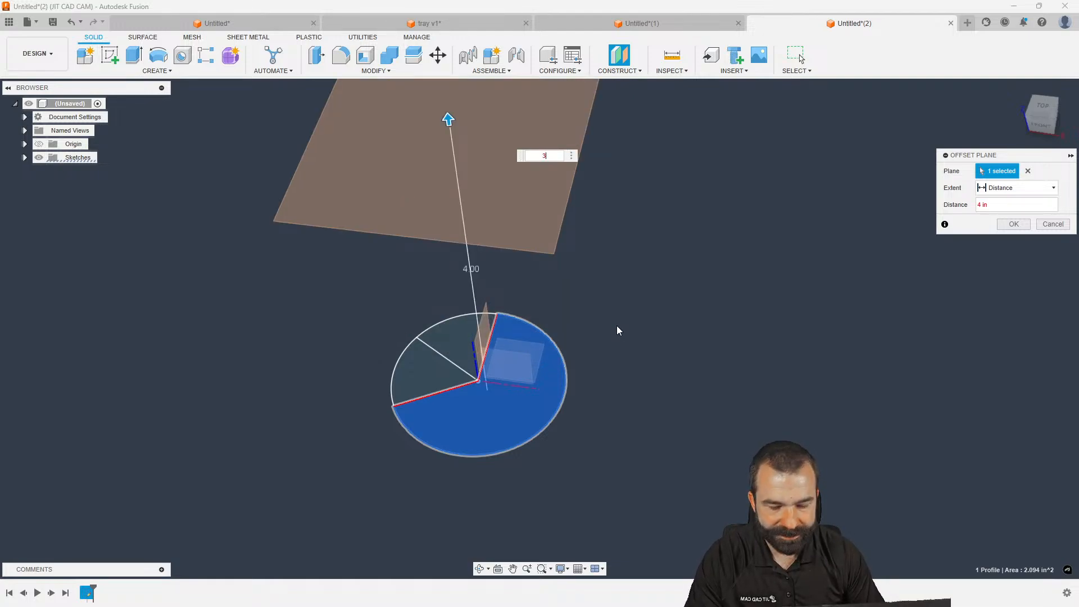
key("Return")
Add a second plane offset 3 in from the 4 in plane
left_click(619, 58)
left_click(487, 204)
type("3")
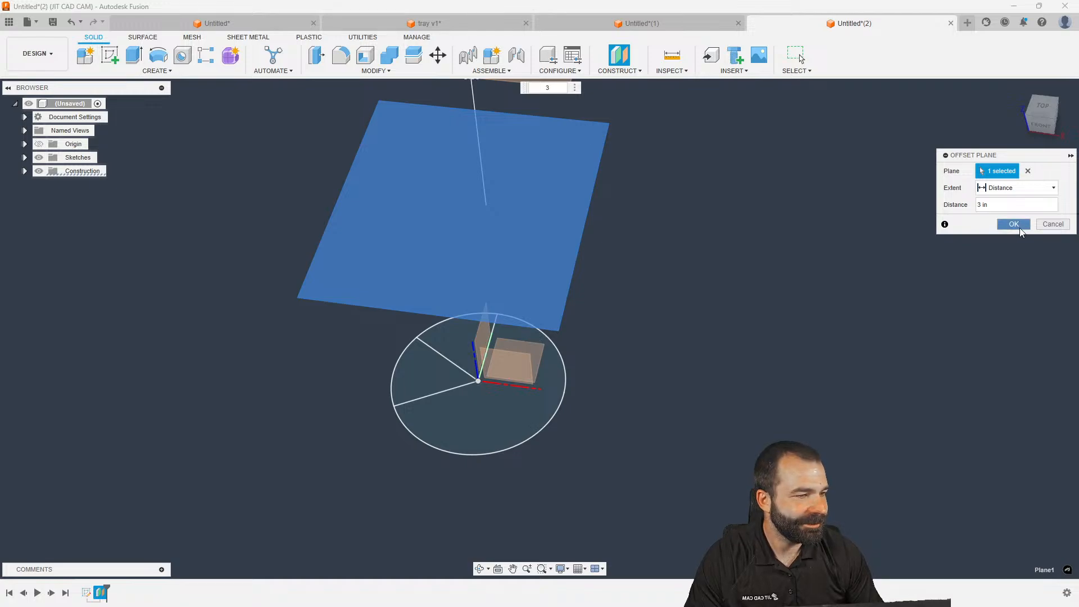
key("Return")
scroll(369, 450, "down", 2)
Sketch on the 4 in plane, projecting the wedge line's upper endpoint, and finish it
left_click(111, 58)
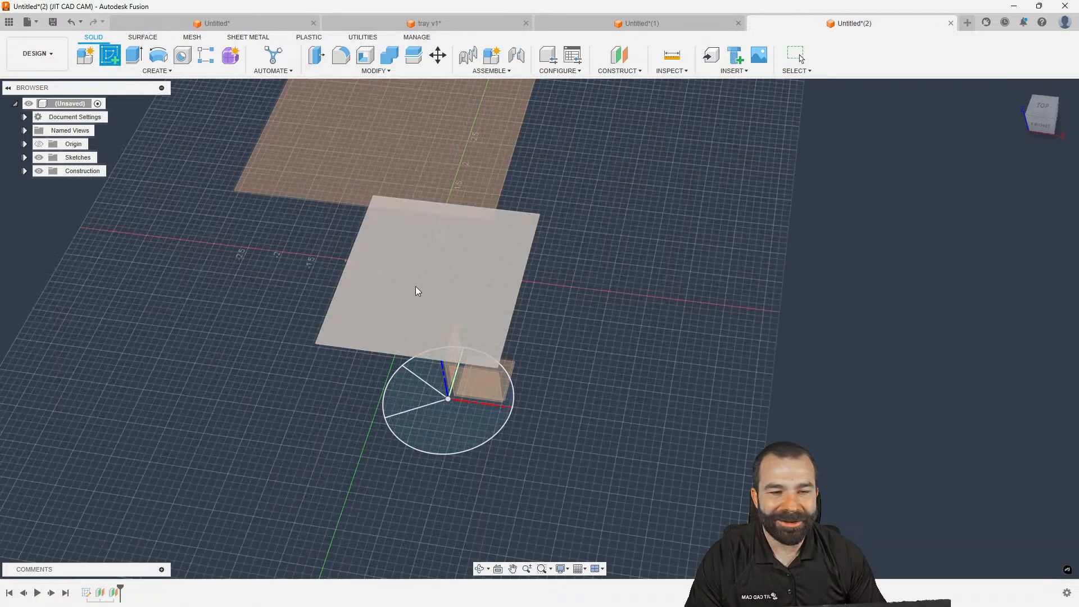
left_click(416, 286)
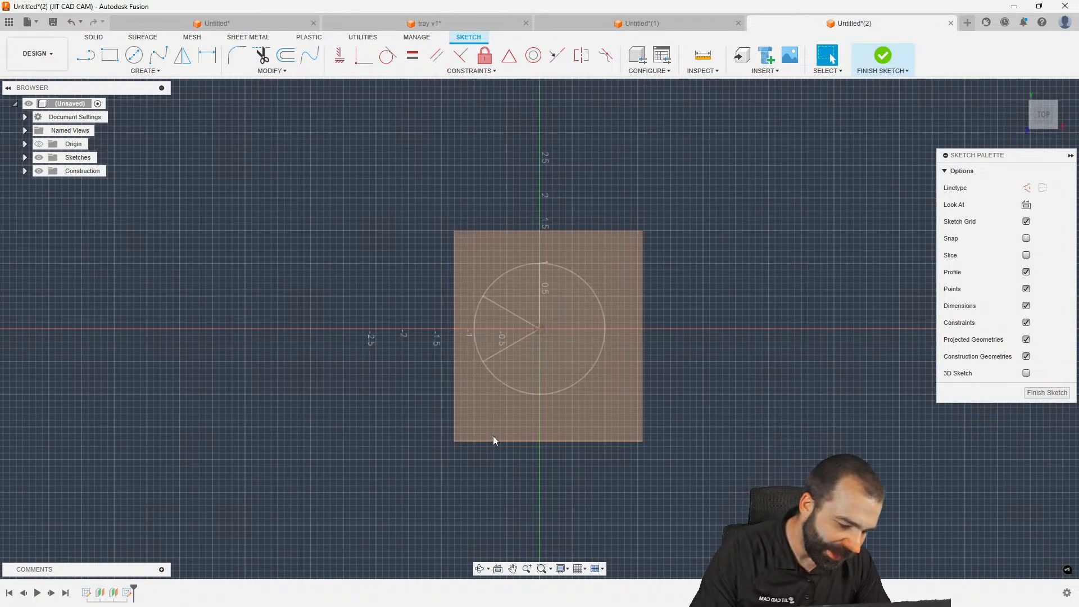
key("p")
scroll(494, 436, "up", 2)
left_click(475, 241)
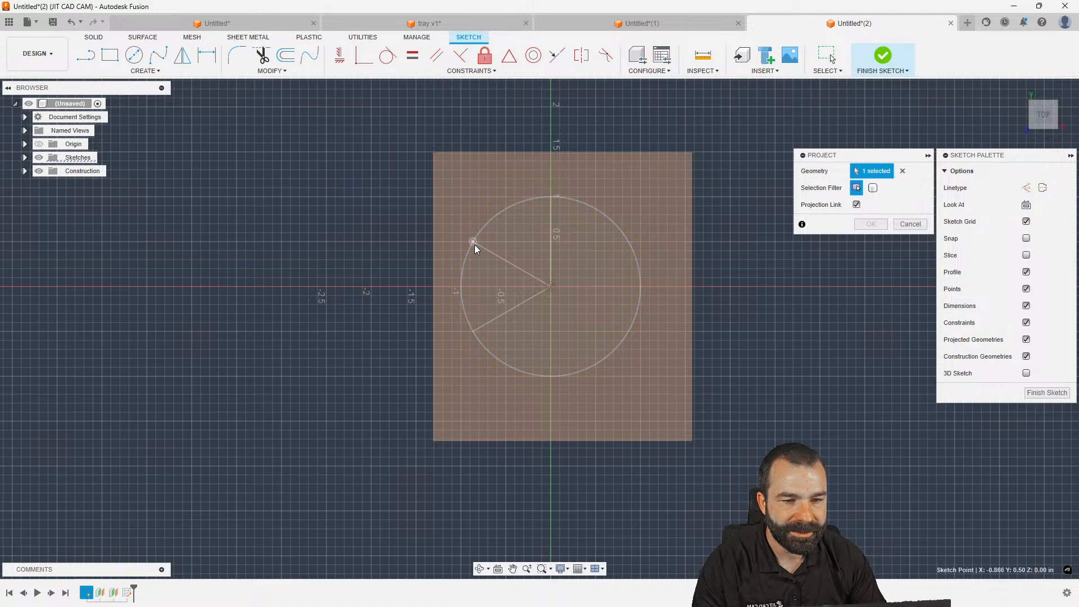
left_click(874, 225)
middle_click_drag(761, 372, 766, 342, "shift")
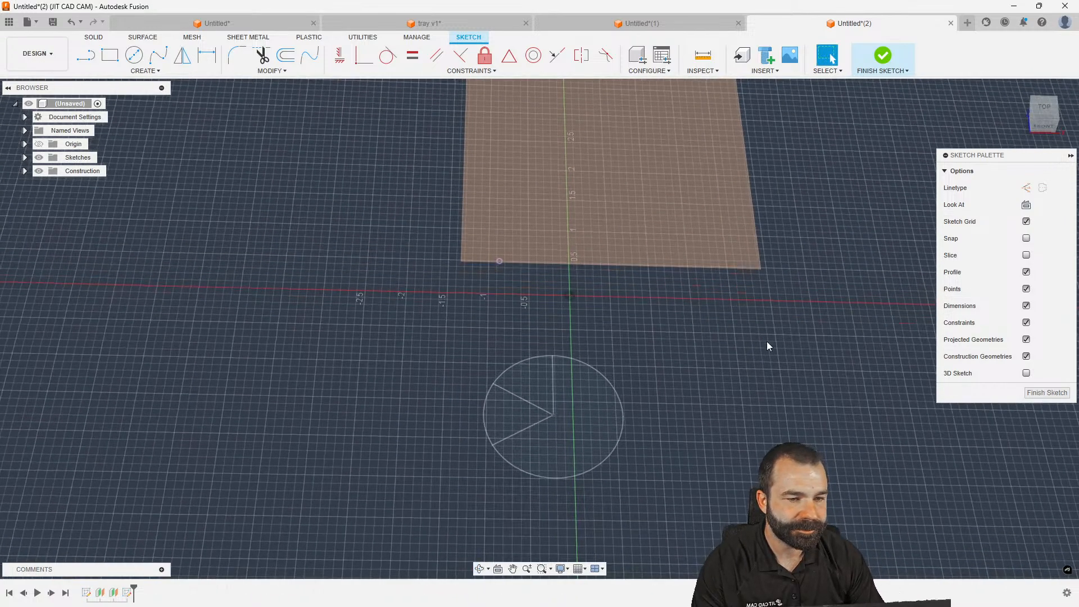
left_click(1037, 393)
Select Plane2 and start a new sketch on it
right_click(802, 413)
left_click(817, 324)
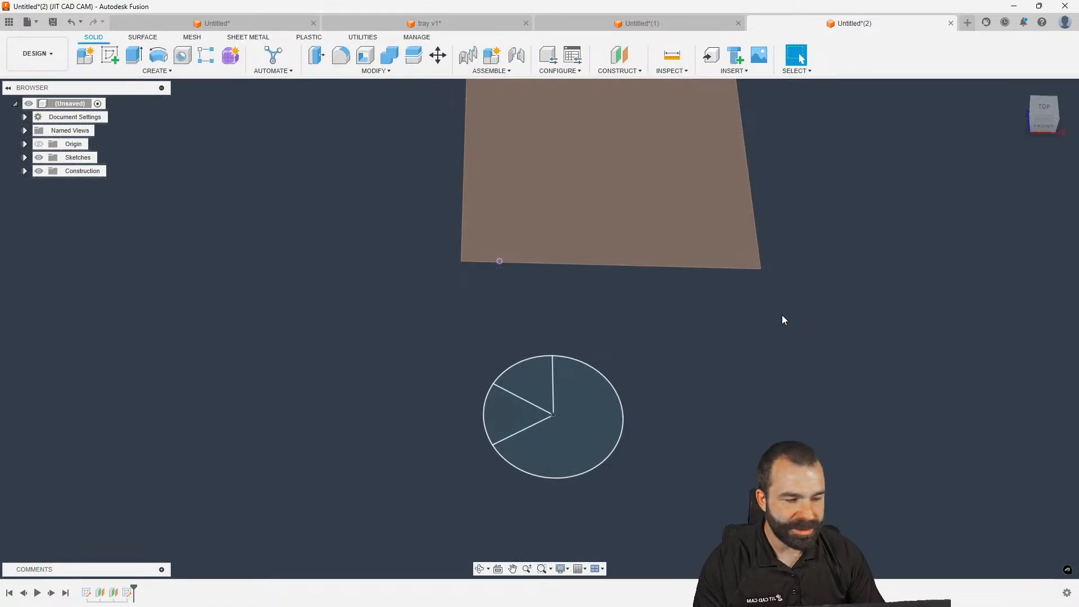
left_click(629, 236)
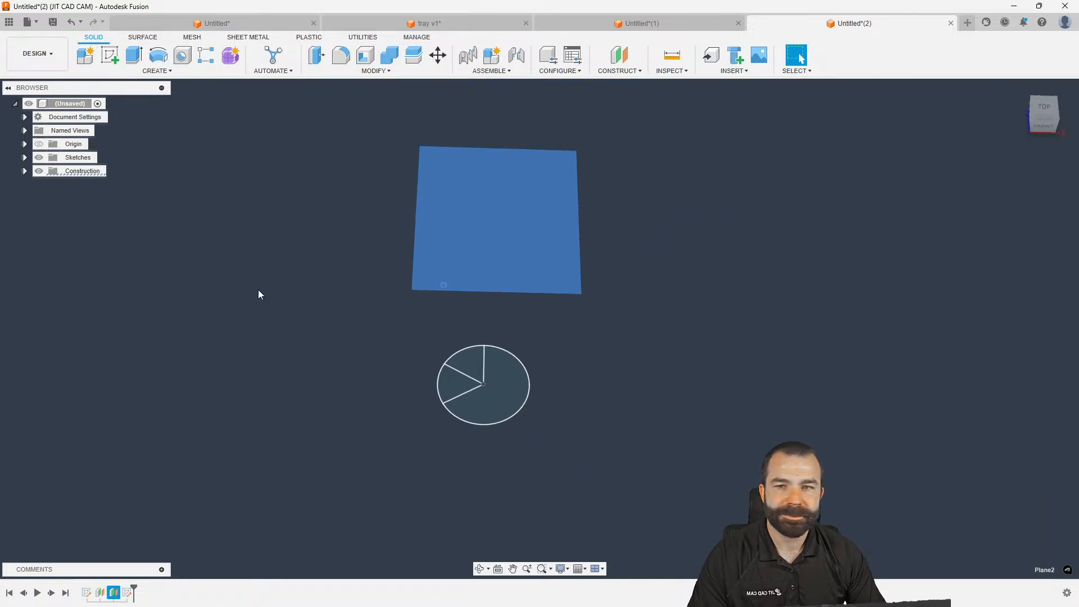
left_click(110, 54)
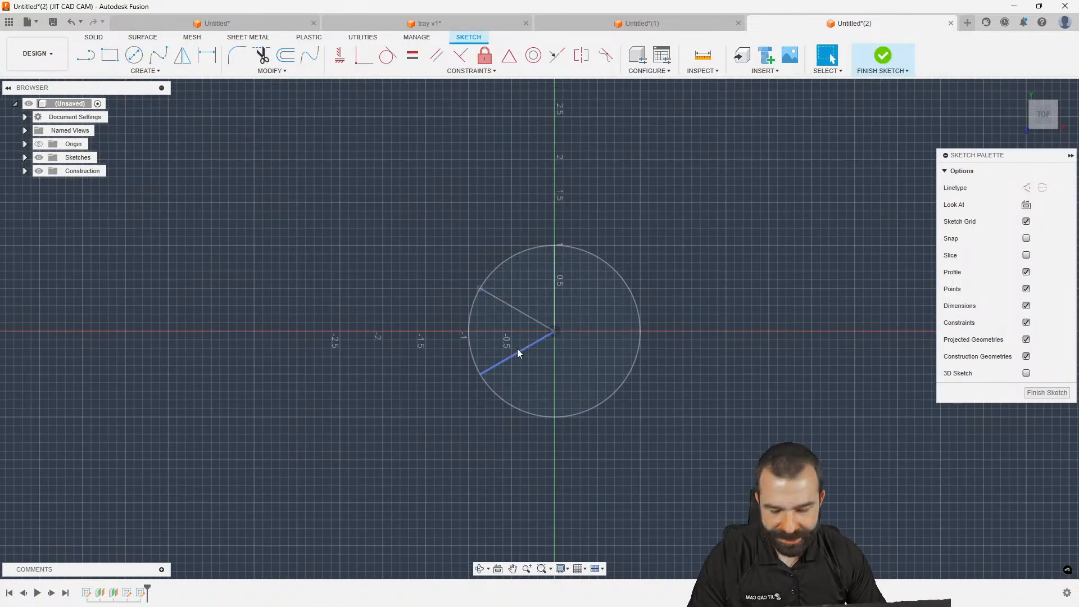
Browse the sketch creation tools, briefly picking and cancelling the Point tool
left_click(147, 71)
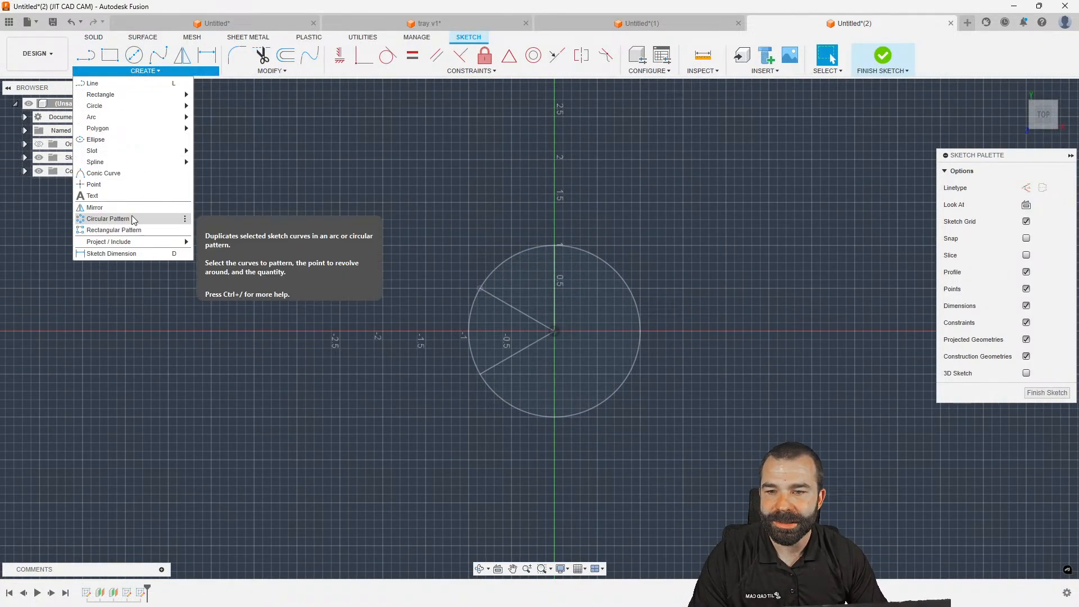
left_click(119, 184)
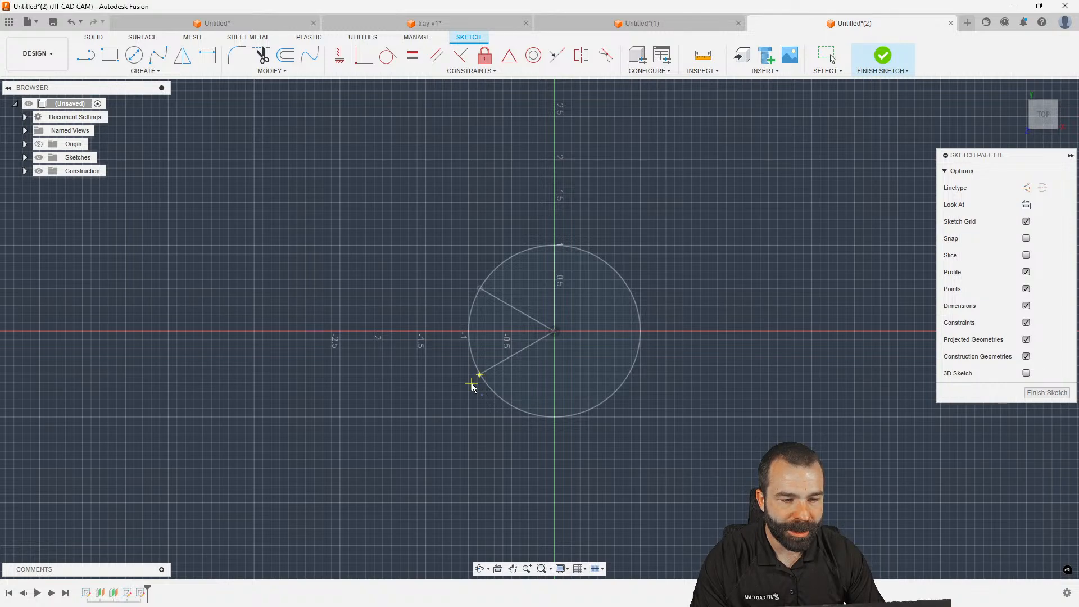
key("Escape")
scroll(475, 384, "up", 5)
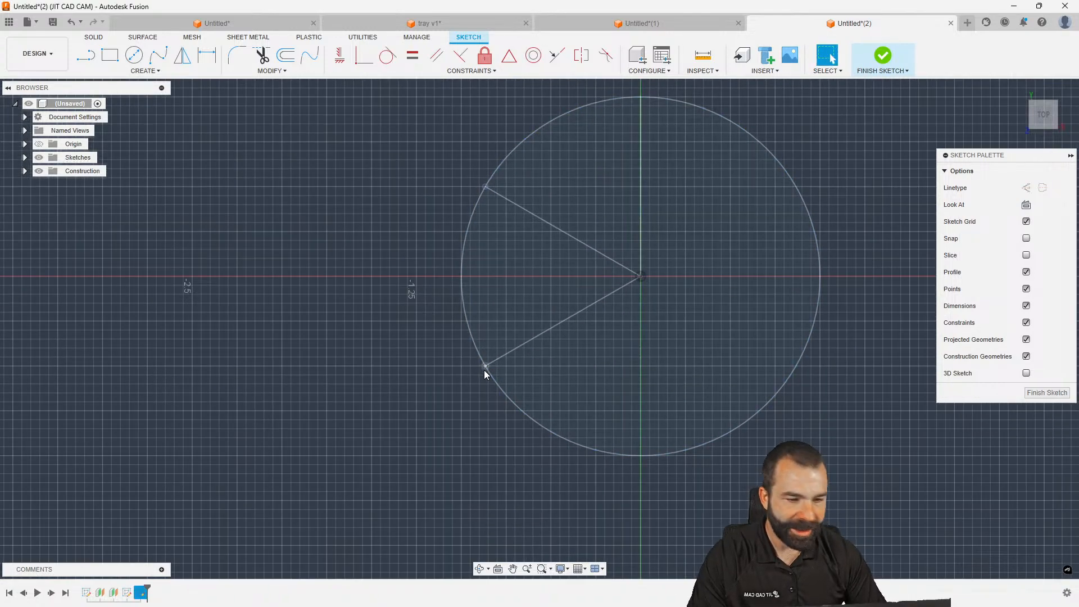
scroll(298, 297, "down", 3)
left_click(143, 72)
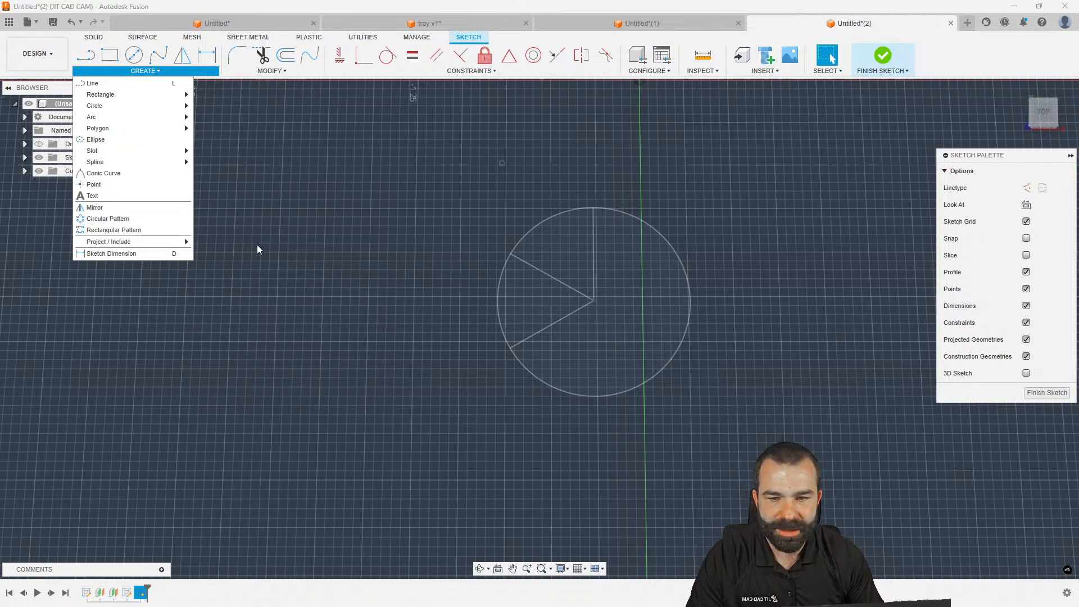
left_click(180, 241)
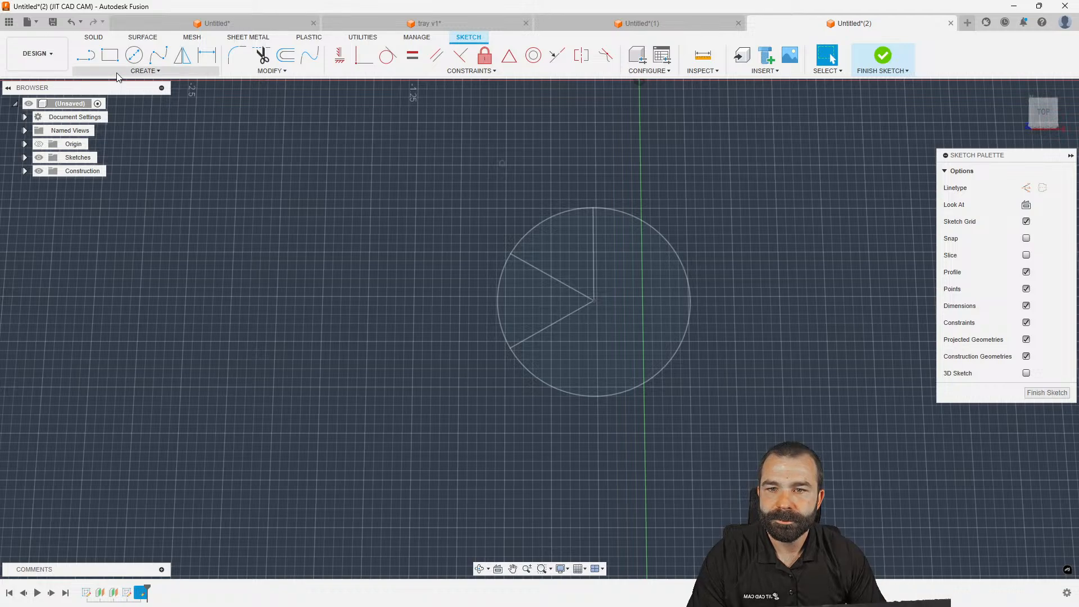
Project the wedge line's lower-left endpoint into the Plane2 sketch and finish it
left_click(146, 71)
mouse_move(166, 241)
left_click(214, 242)
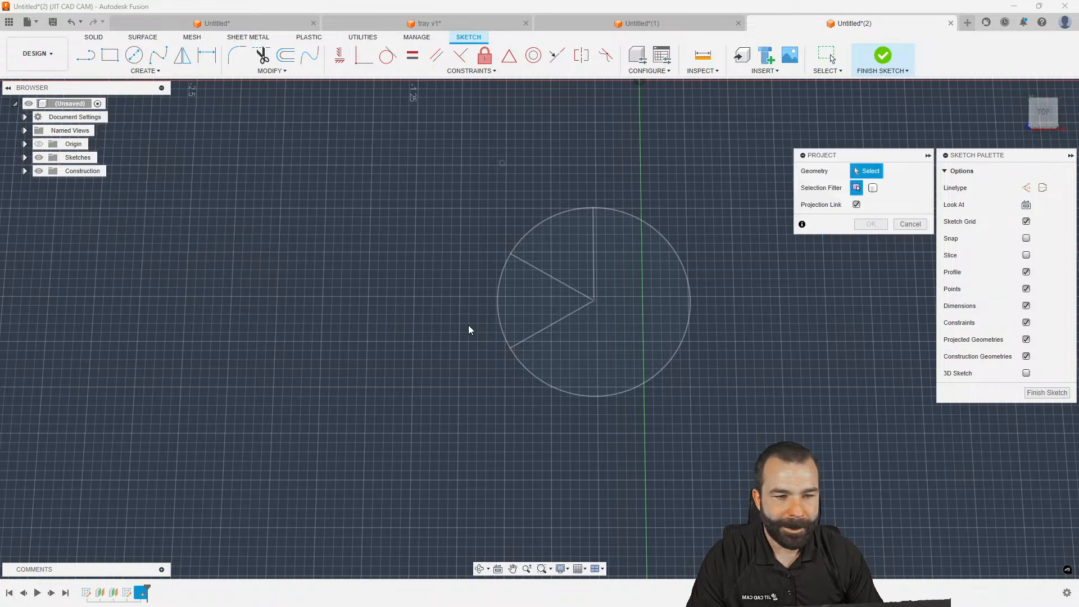
left_click(510, 349)
left_click(856, 225)
mouse_move(734, 305)
middle_mouse_down("shift")
mouse_move(518, 390)
mouse_move(512, 368)
middle_mouse_up("shift")
left_click(1047, 393)
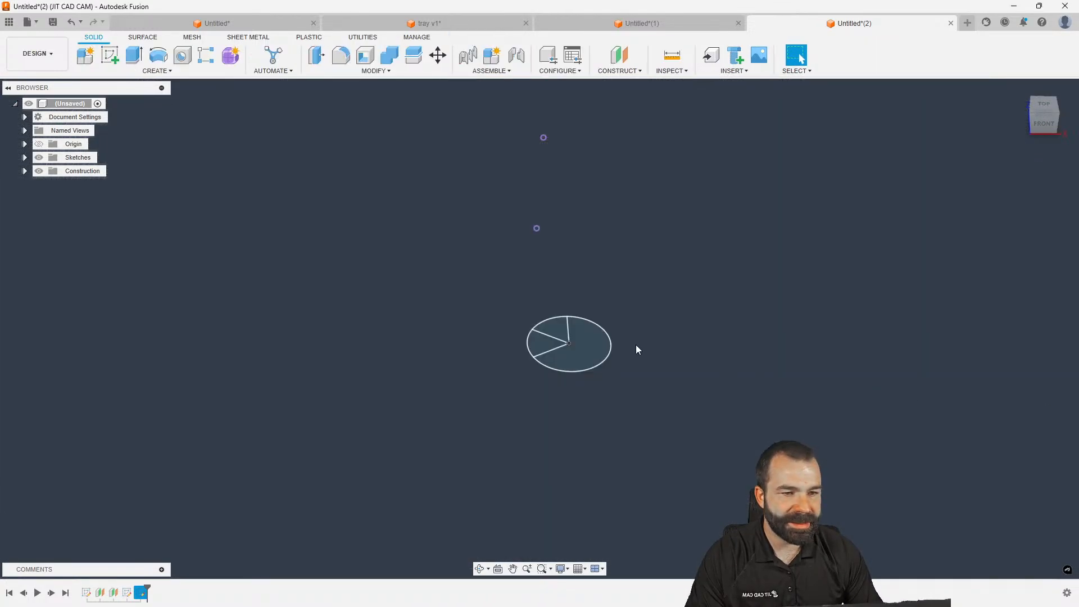
Create a sketch on a vertical origin plane, abandon the spline, and finish it empty
left_click(111, 57)
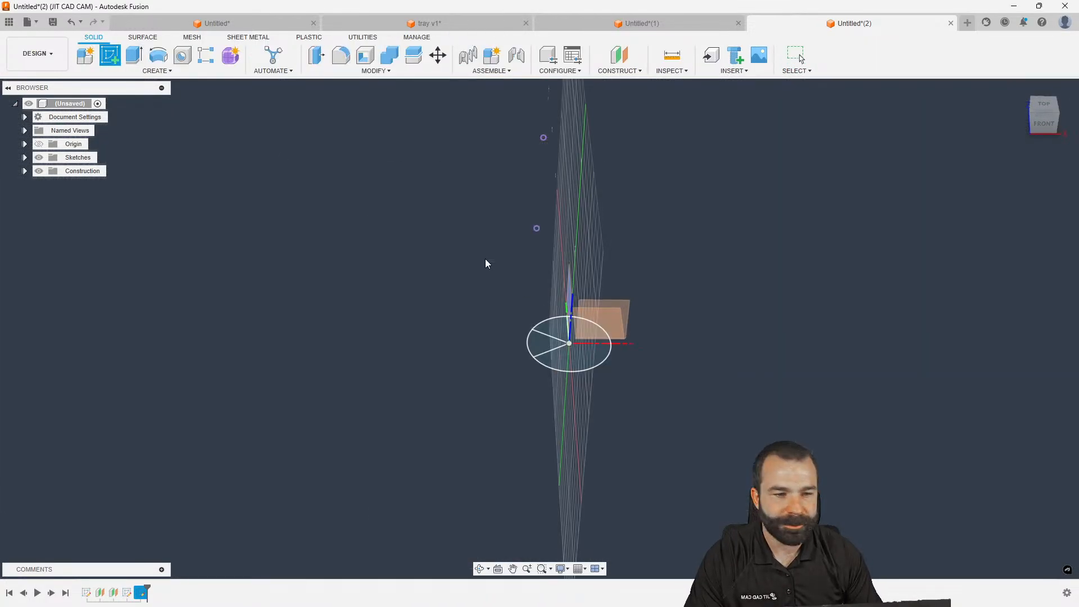
left_click(569, 294)
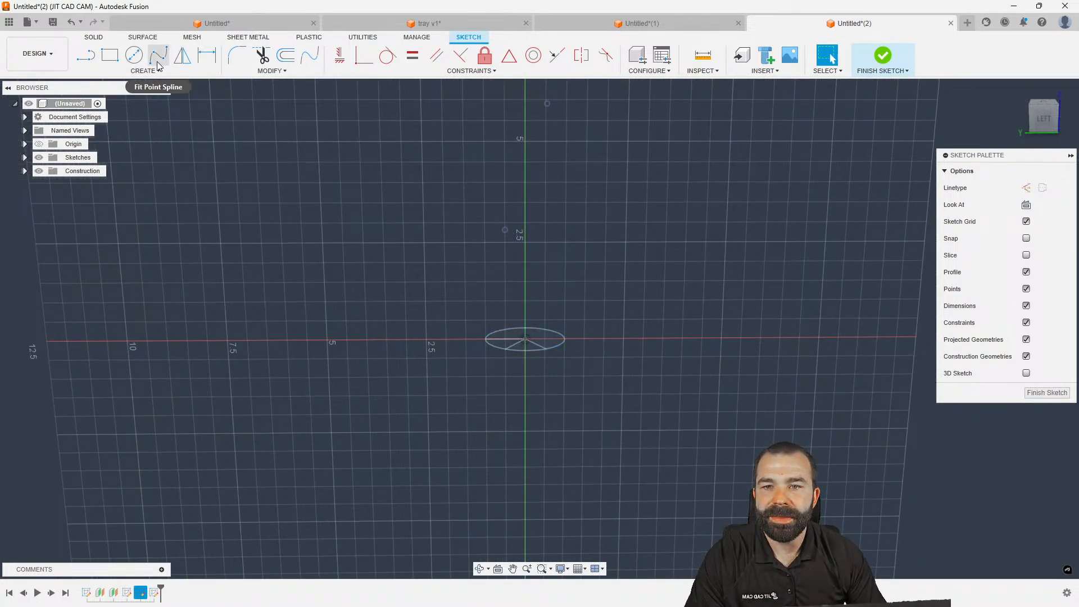
left_click(158, 56)
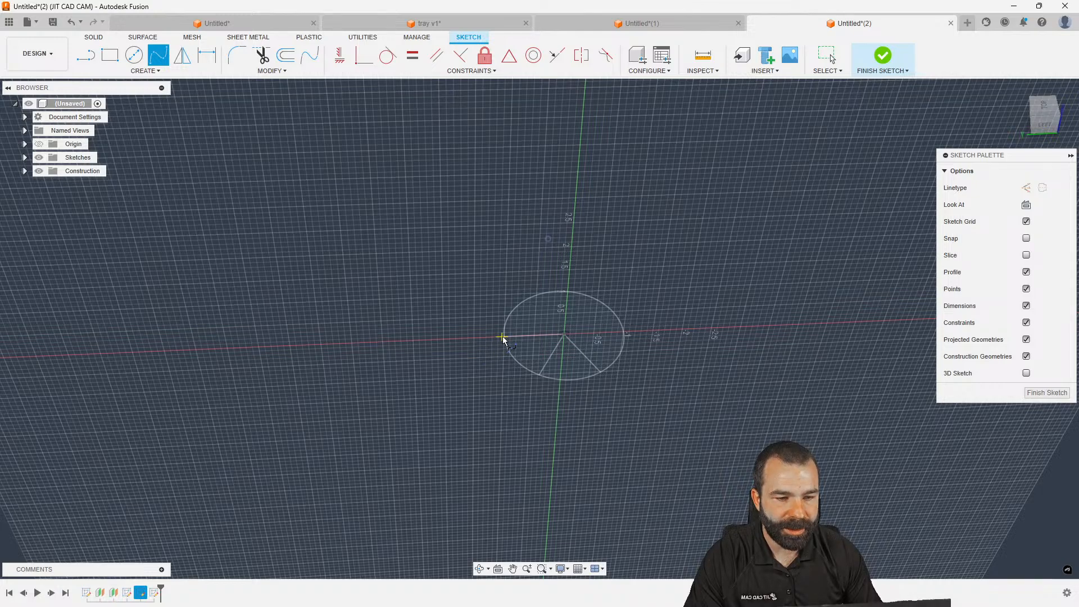
scroll(527, 342, "up", 3)
middle_click_drag(511, 364, 580, 340, "shift")
scroll(483, 359, "down", 3)
key("Escape")
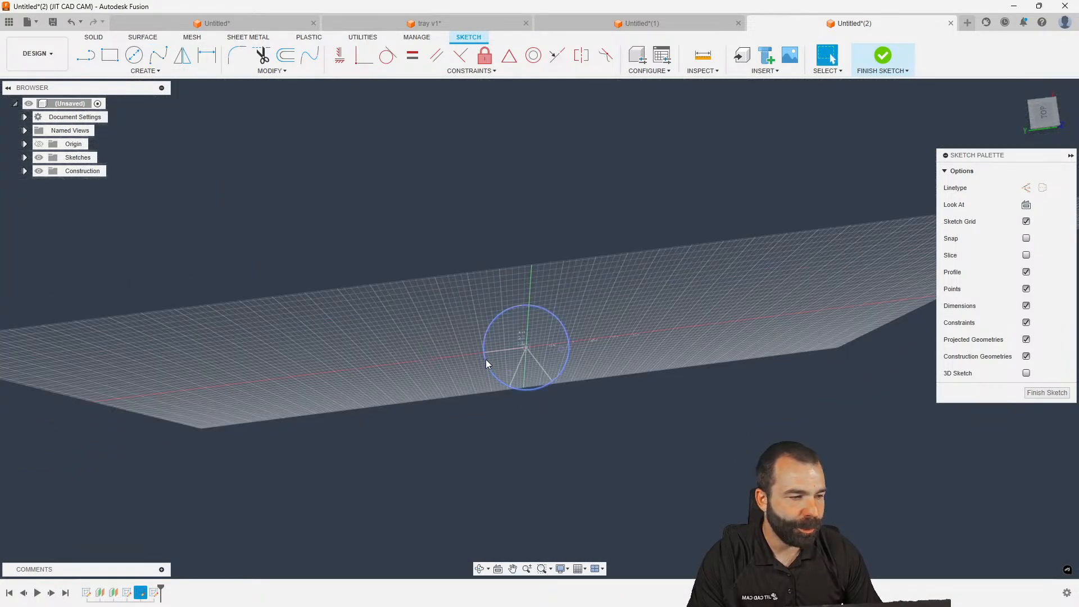
left_click(1028, 393)
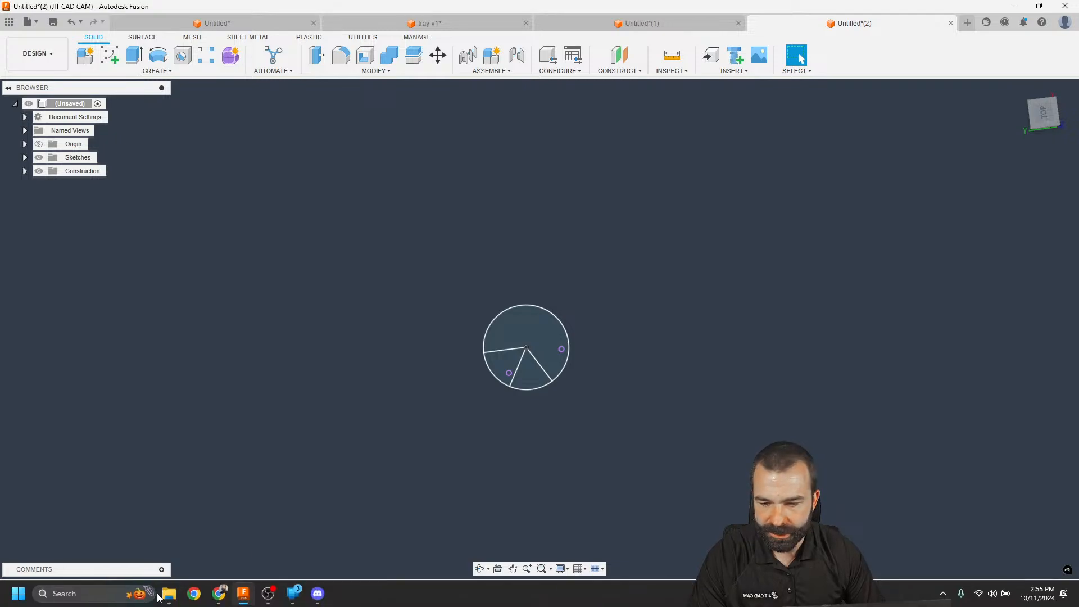
Reopen the existing sketches, try the point and text tools, and finish them unchanged
double_click(129, 590)
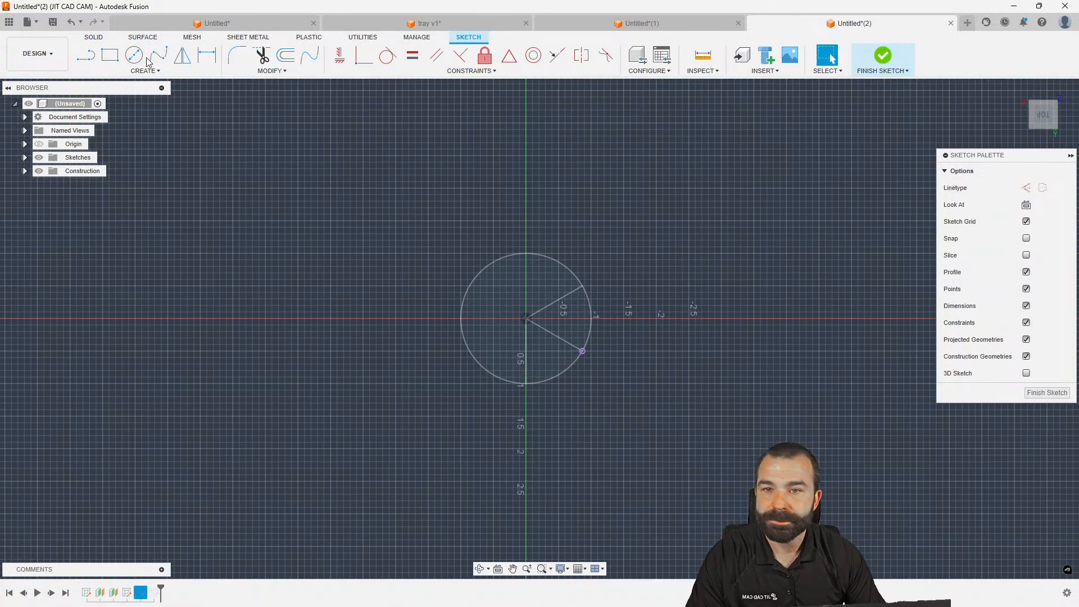
left_click(122, 72)
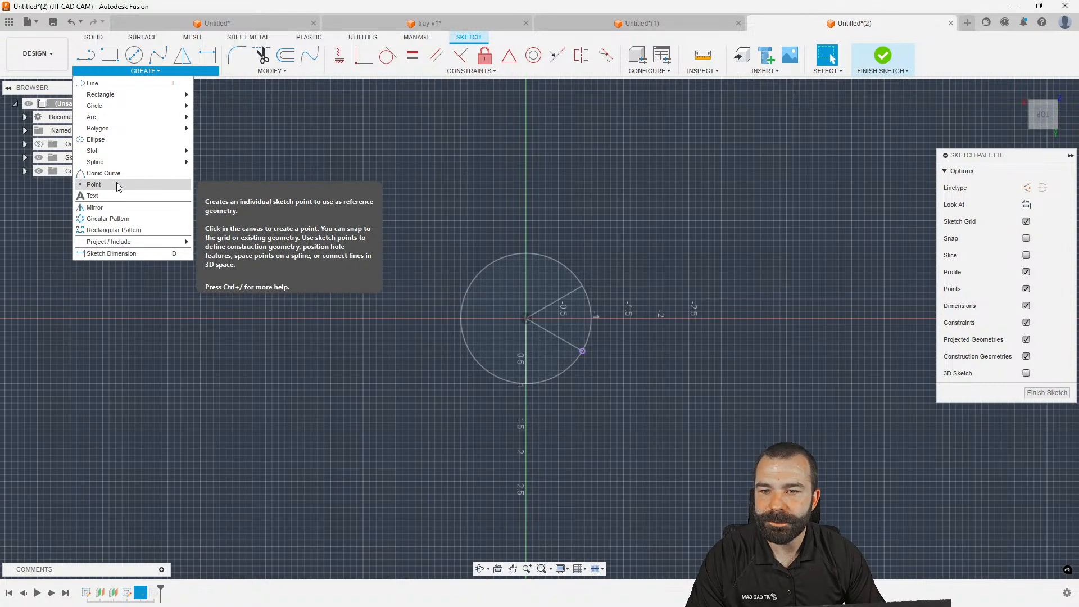
left_click(118, 182)
mouse_move(529, 388)
middle_mouse_down("shift")
mouse_move(518, 362)
mouse_move(511, 367)
middle_mouse_up("shift")
key("Escape")
left_click(1057, 395)
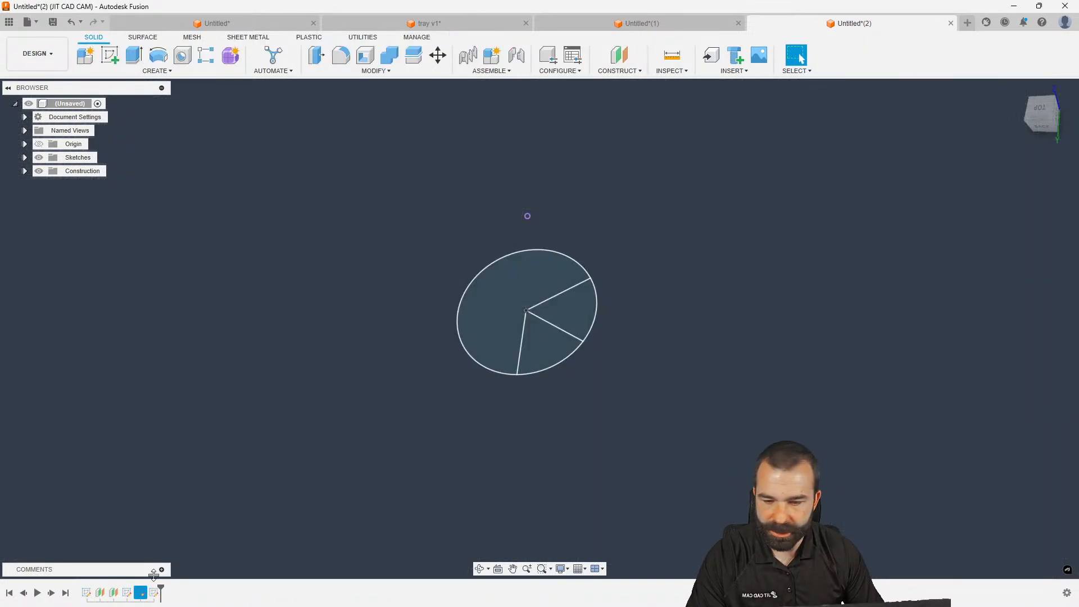
double_click(86, 593)
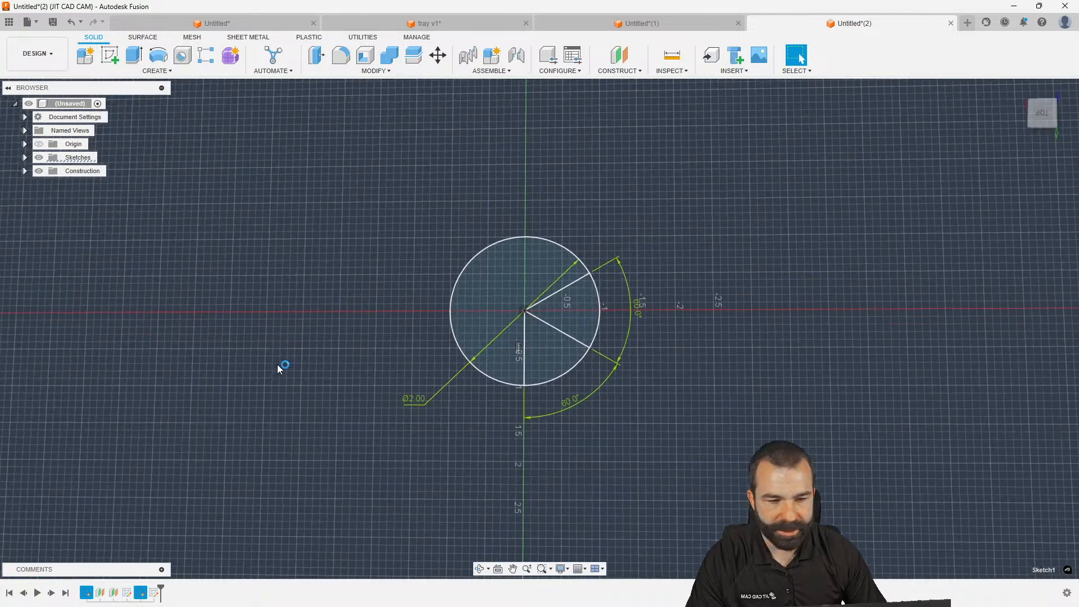
left_click(145, 71)
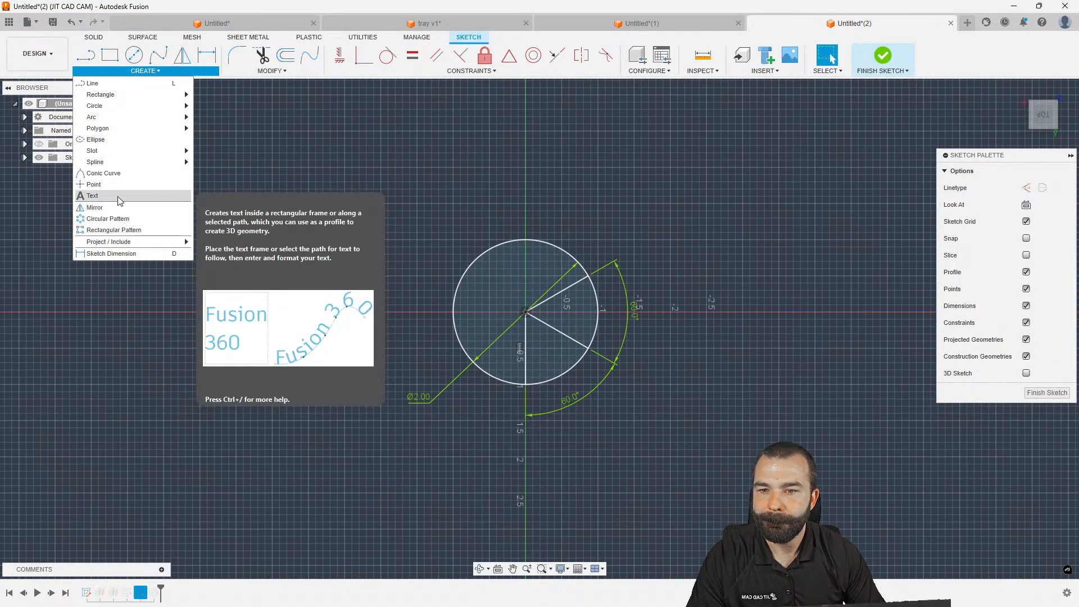
left_click(130, 195)
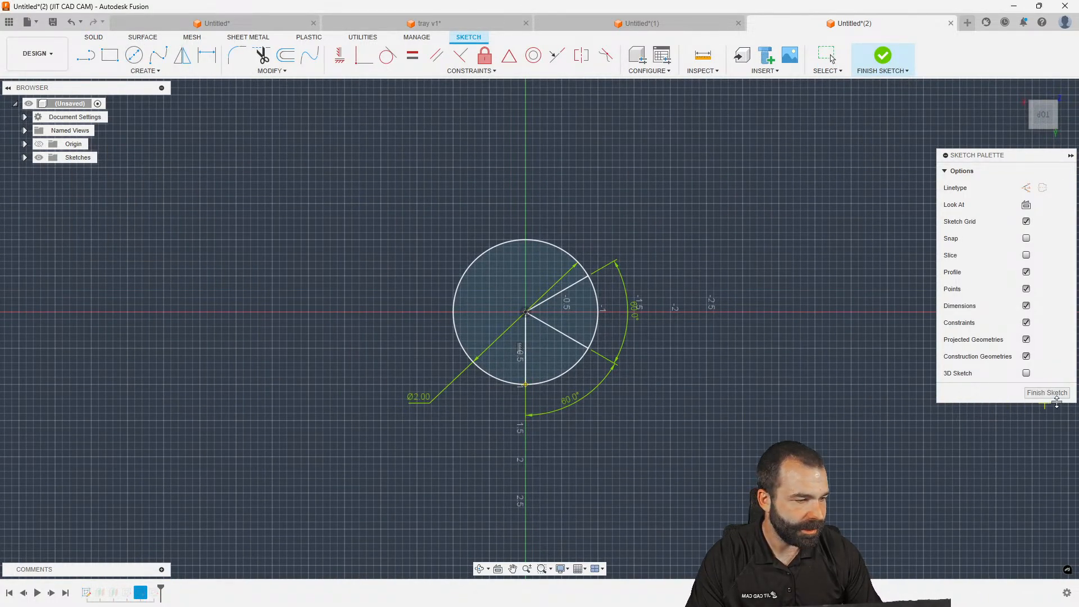
left_click(1046, 392)
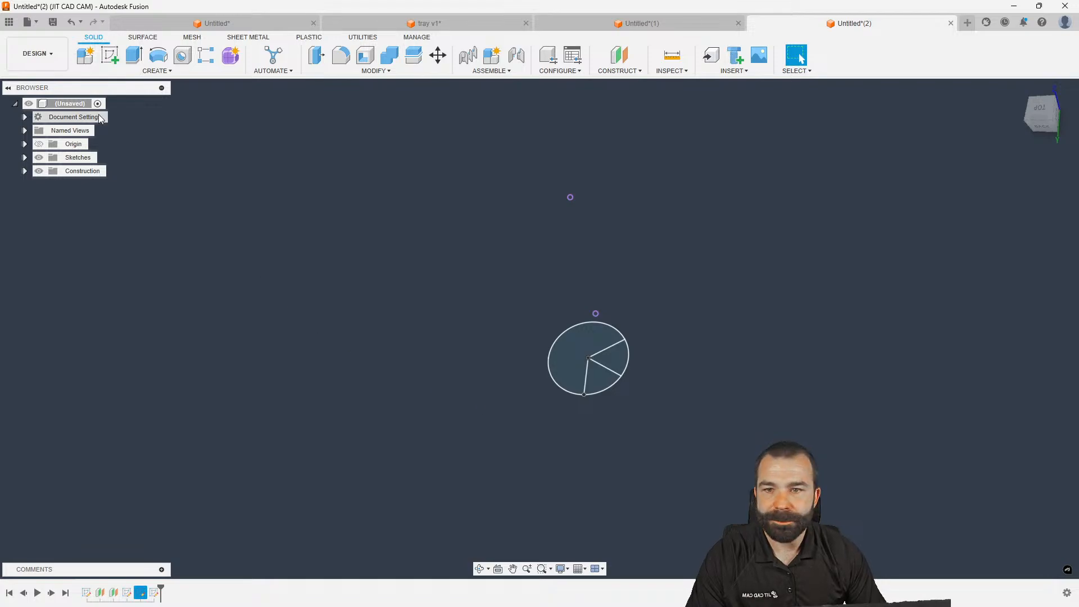
Reopen the last sketch with the line tool, tilt the view, and finish without drawing
double_click(156, 593)
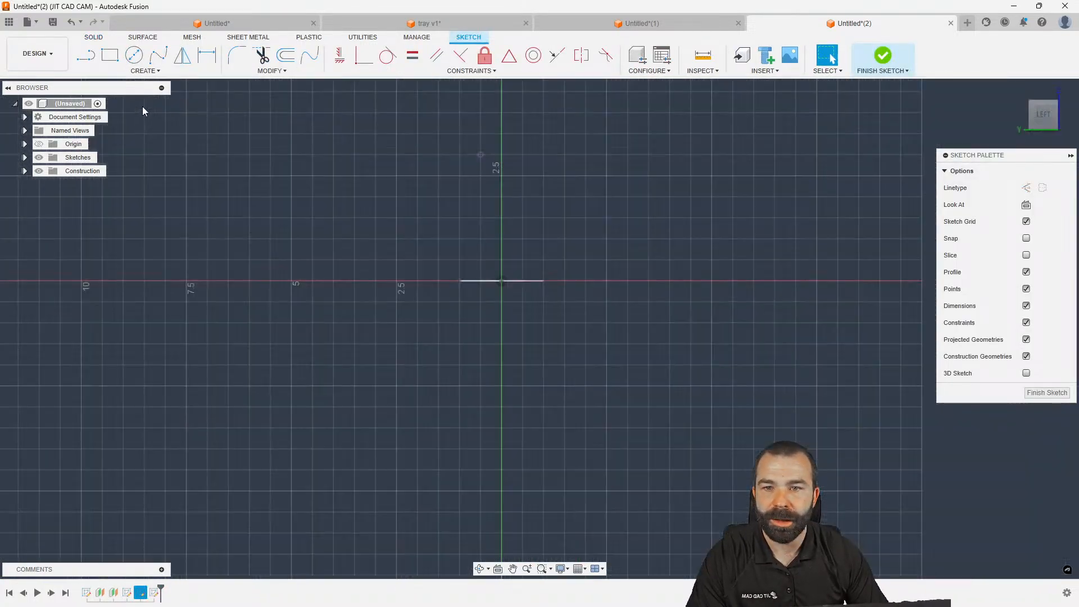
key("l")
middle_click_drag(445, 274, 437, 296, "shift")
scroll(434, 299, "down", 2)
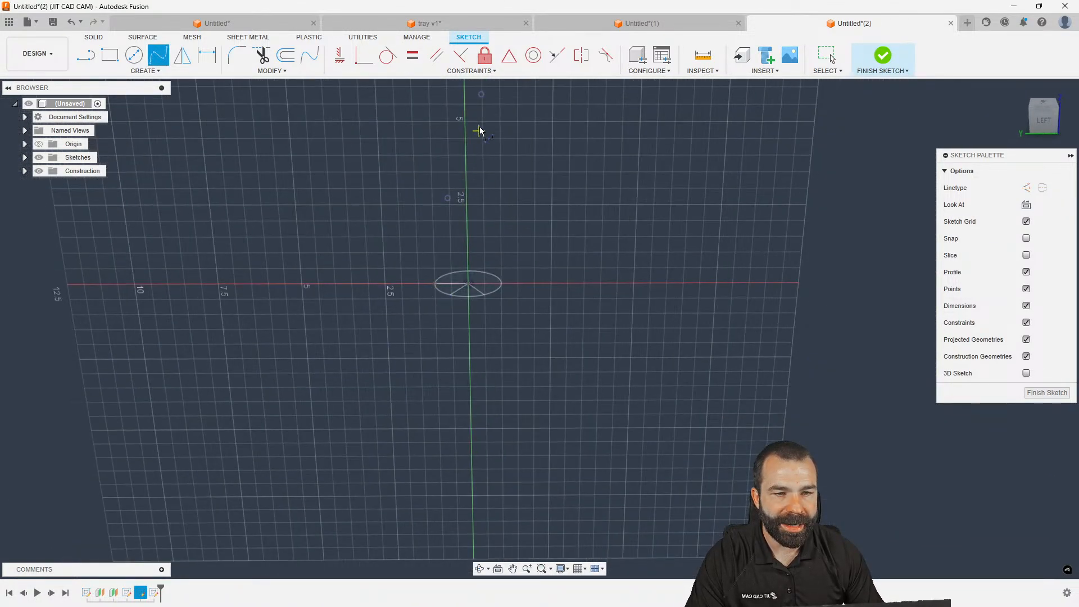
mouse_move(484, 97)
middle_mouse_down("shift")
mouse_move(506, 251)
mouse_move(701, 344)
mouse_move(1032, 385)
middle_mouse_up("shift")
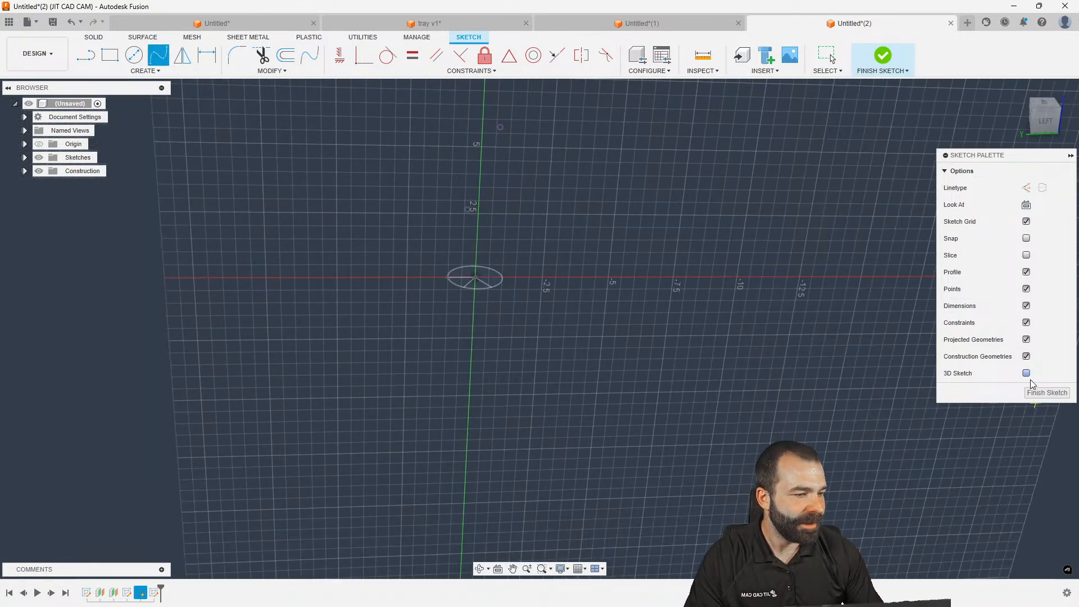
left_click(1047, 393)
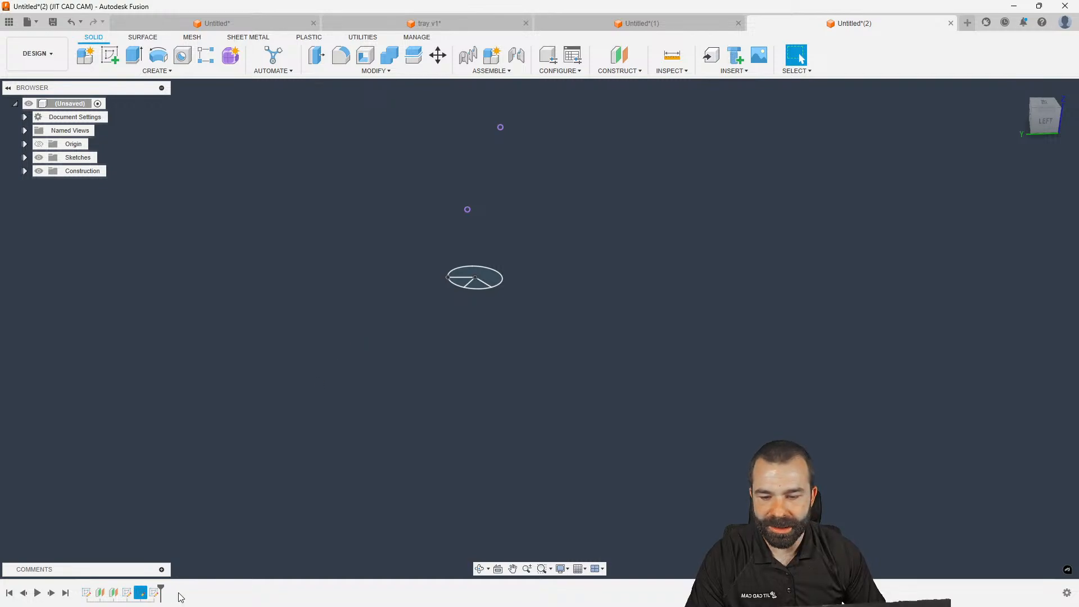
Draw a spline rising from the base circle up alongside the tube in 3D, and finish the sketch
double_click(154, 592)
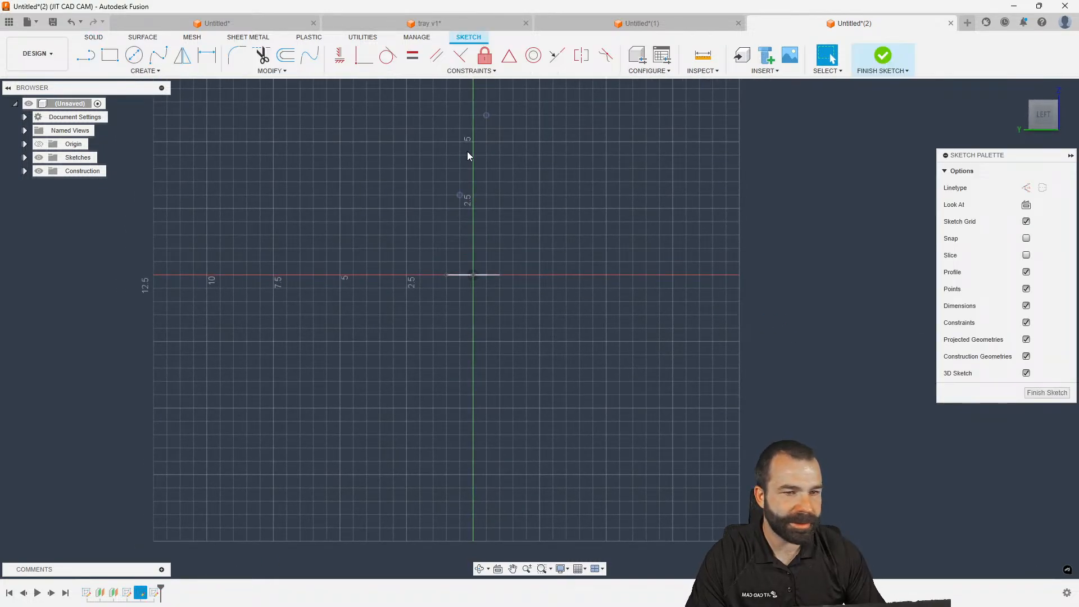
key("l")
middle_click_drag(484, 113, 518, 187, "shift")
left_click(517, 181)
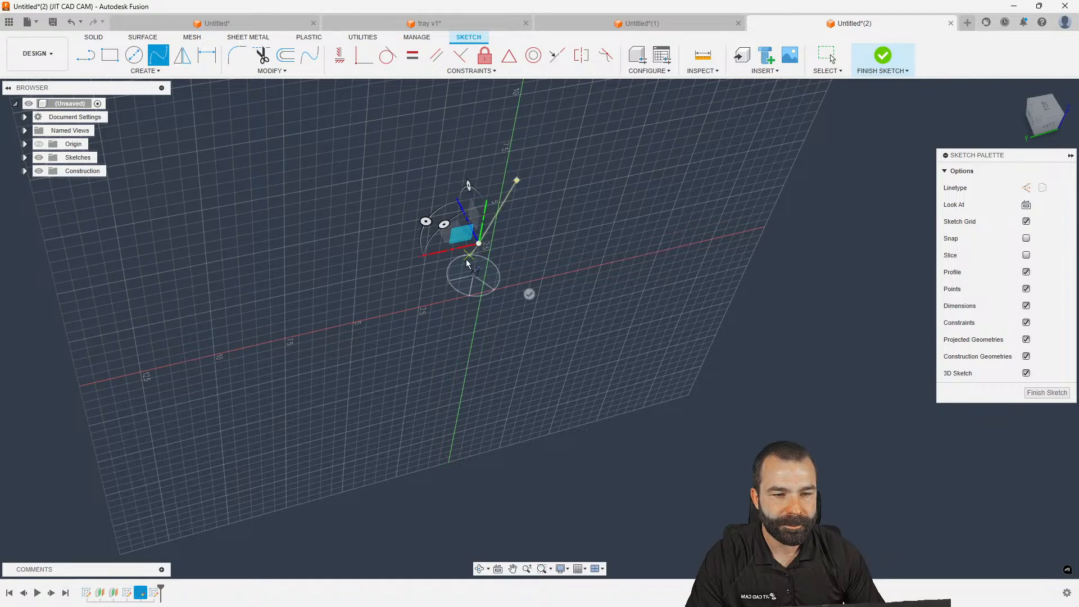
mouse_move(451, 284)
middle_mouse_down("shift")
mouse_move(486, 328)
mouse_move(476, 298)
mouse_move(484, 293)
mouse_move(453, 309)
mouse_move(475, 289)
mouse_move(557, 285)
middle_mouse_up("shift")
left_click(496, 331)
left_click(1046, 392)
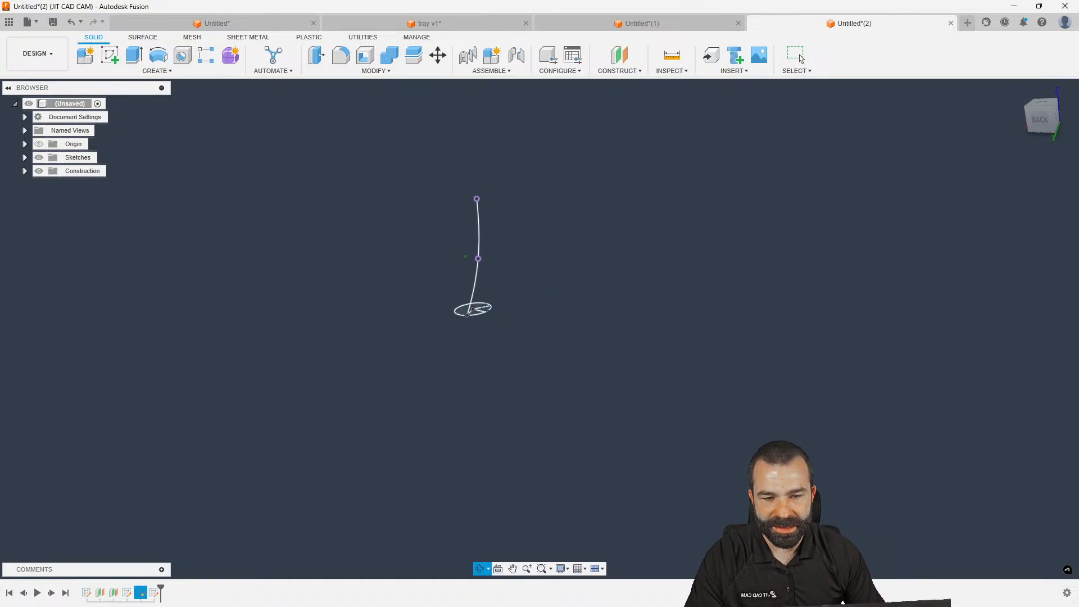
Sketch a small circle centred at the origin on a new sketch plane
scroll(474, 314, "up", 6)
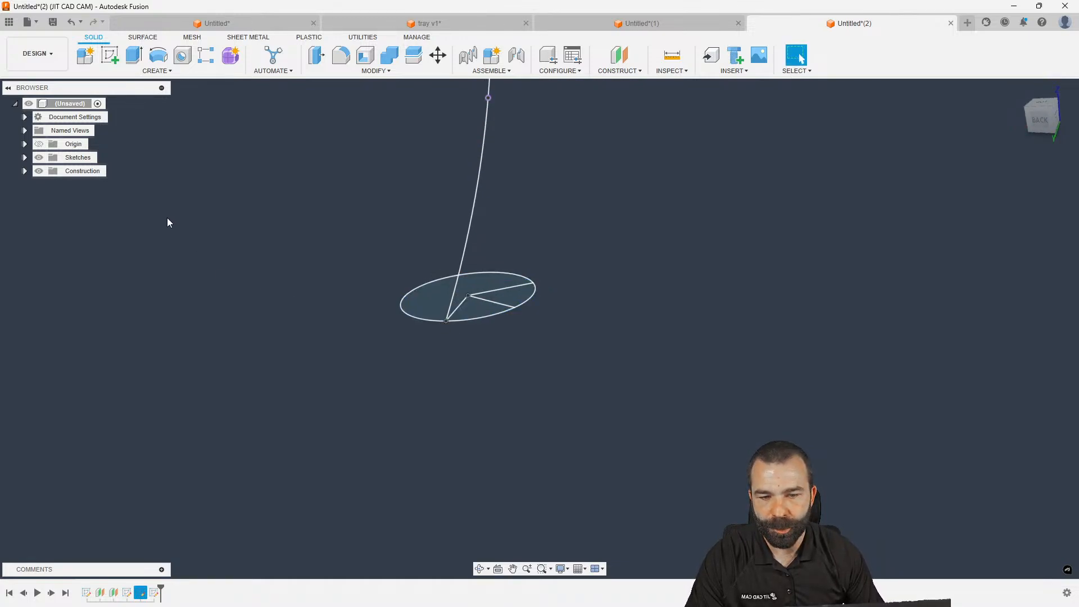
left_click(108, 56)
left_click(437, 267)
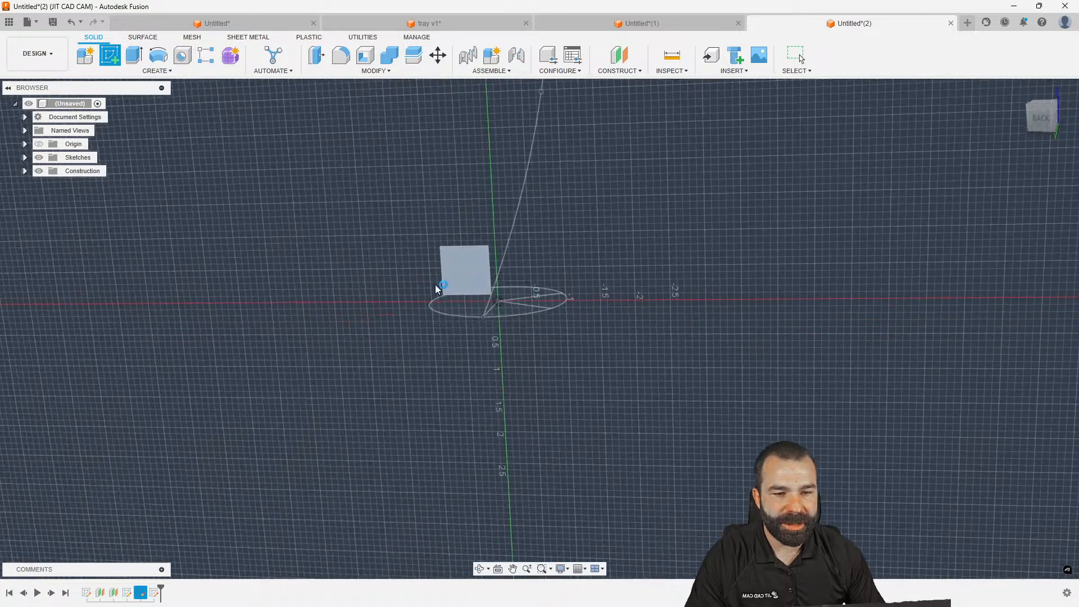
key("c")
scroll(540, 334, "up", 2)
left_click(540, 328)
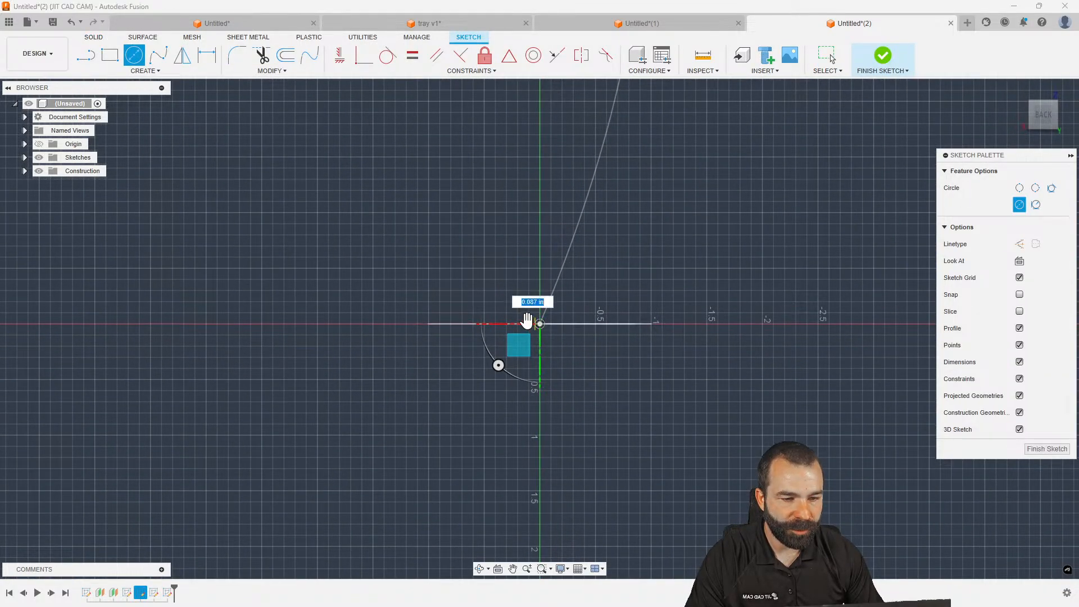
left_click(535, 317)
key("Escape")
middle_click_drag(560, 351, 905, 414, "shift")
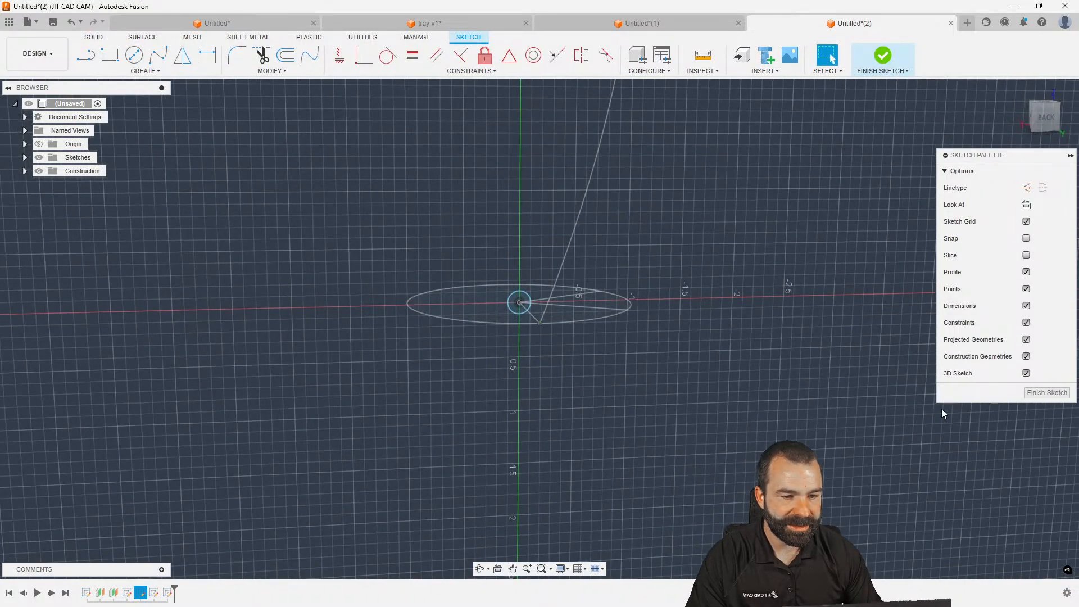
left_click(1049, 393)
Extrude all three base-circle profiles two-sided, 7.00 in up and 0.50 in down
key("e")
left_click(489, 308)
left_click(577, 313)
left_click(577, 313)
scroll(530, 421, "up", 2)
scroll(515, 458, "down", 6)
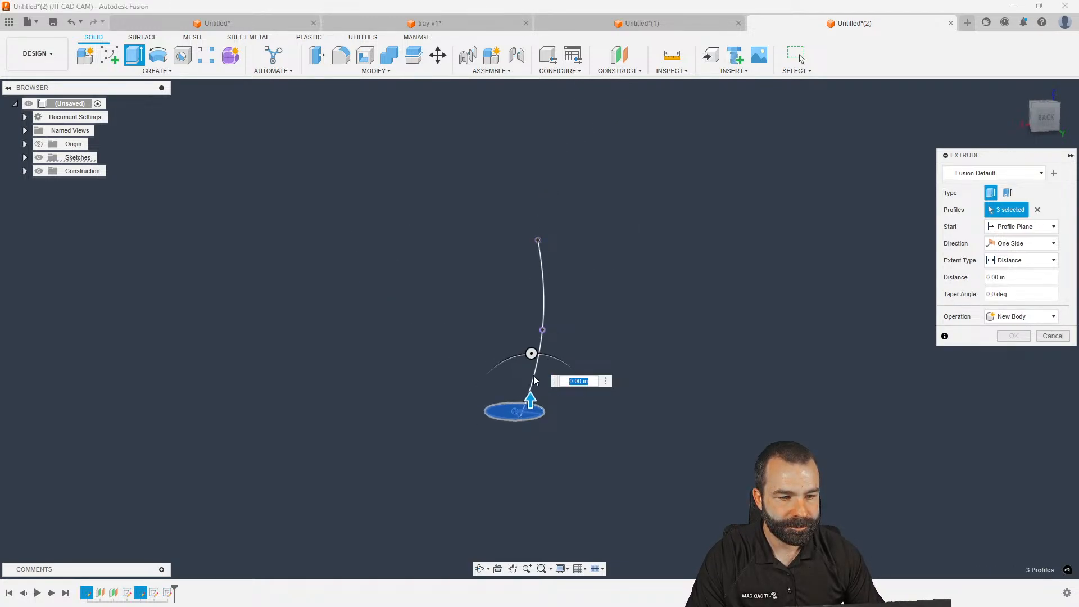
left_click_drag(530, 396, 532, 204)
left_click(1020, 243)
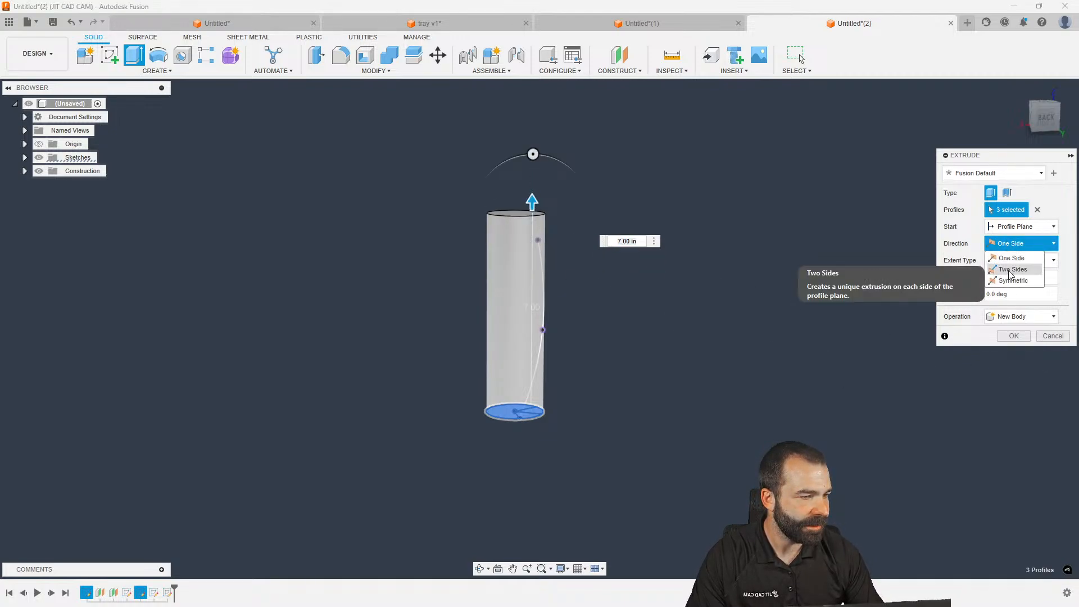
left_click(1012, 260)
left_click_drag(531, 421, 530, 436)
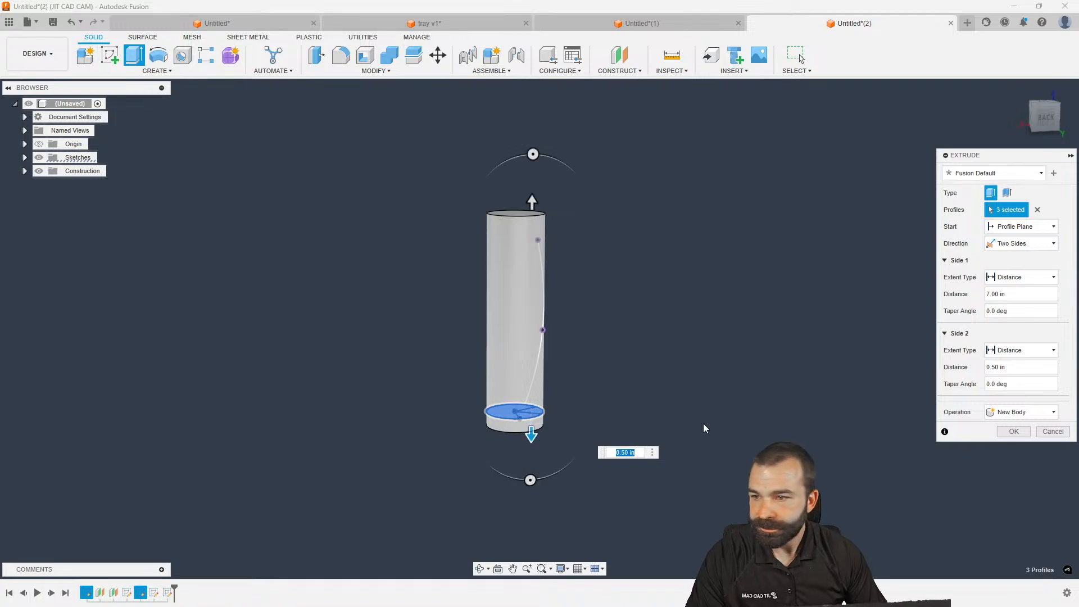
left_click(1029, 428)
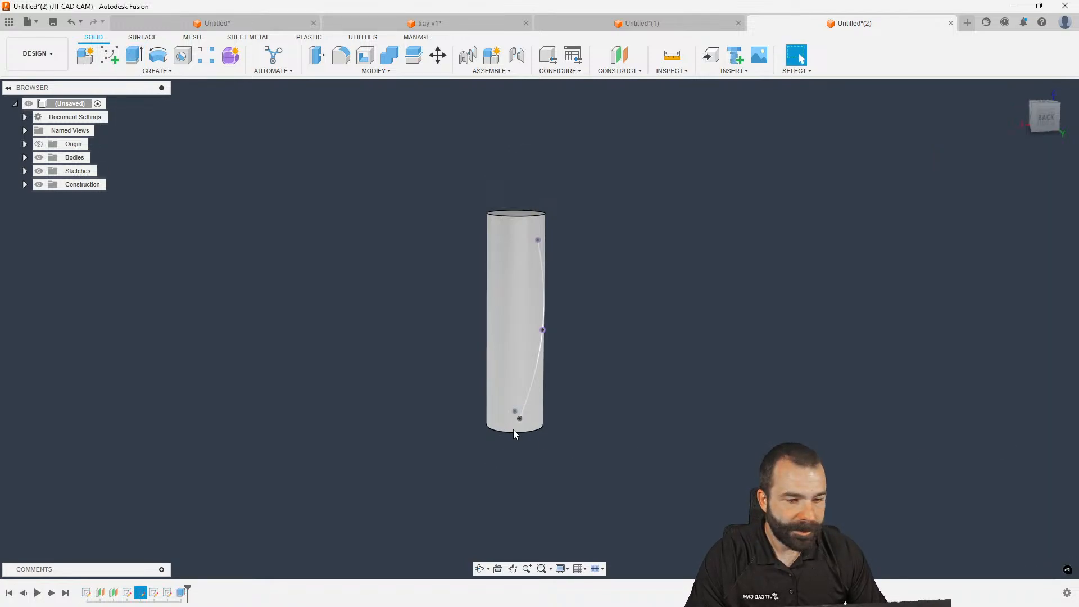
Cut-extrude the small circle profile 2.60 in symmetrically through the cylinder's lower end
key("e")
scroll(484, 420, "up", 5)
middle_click_drag(487, 421, 579, 446, "shift")
left_click_drag(524, 391, 628, 483)
left_click(1010, 314)
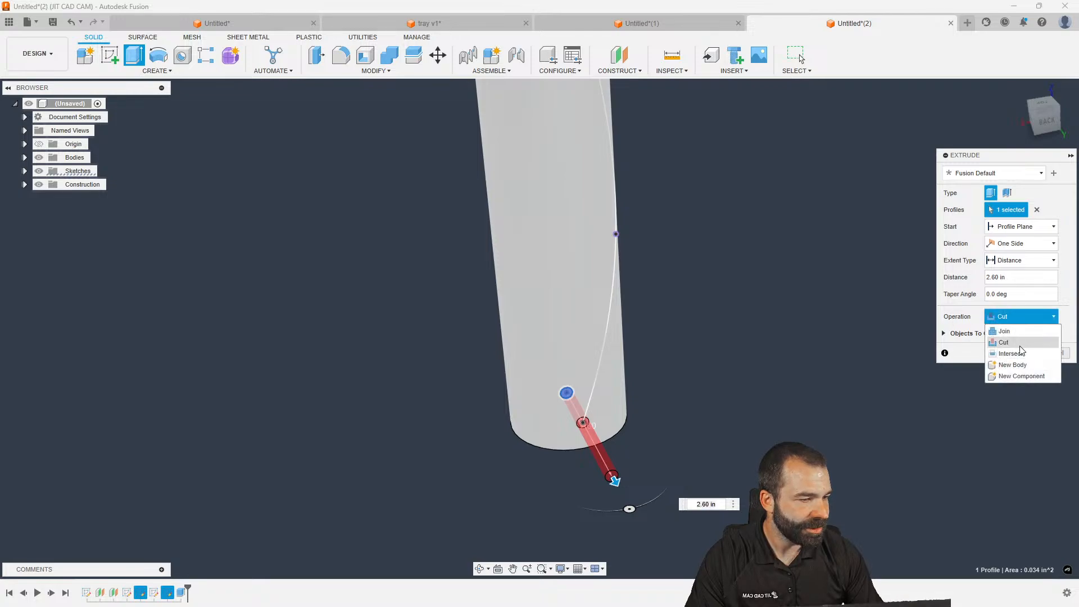
left_click(978, 307)
left_click(1010, 241)
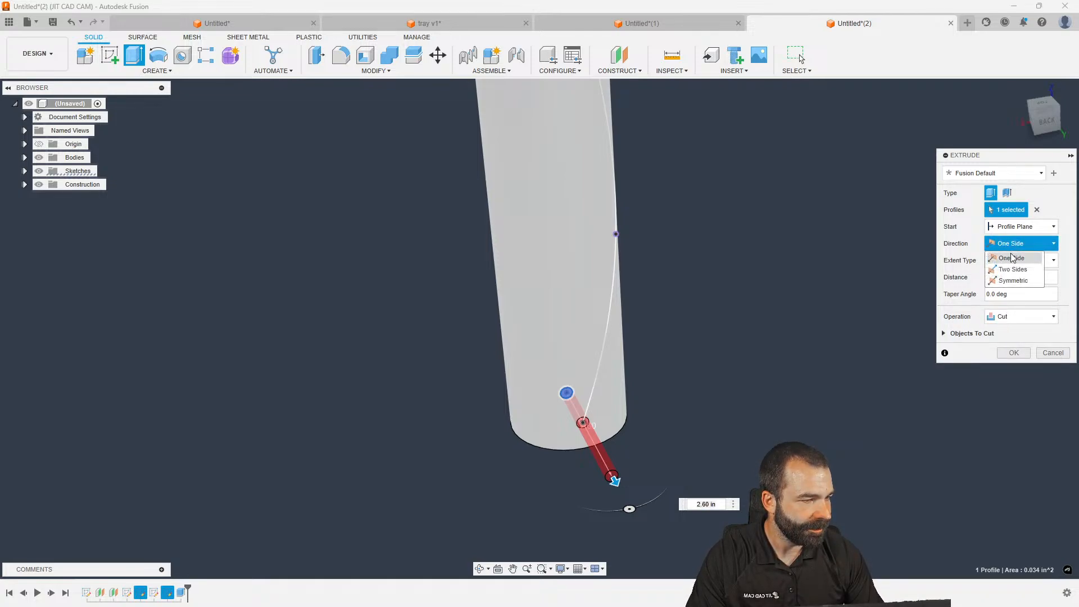
left_click(1010, 272)
left_click(1015, 369)
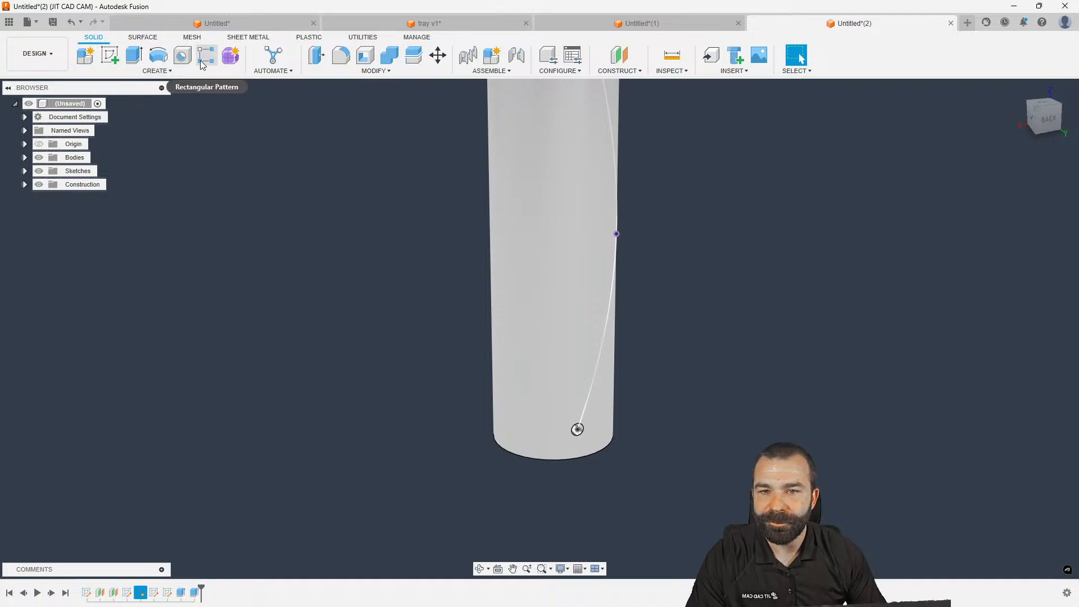
left_click(157, 71)
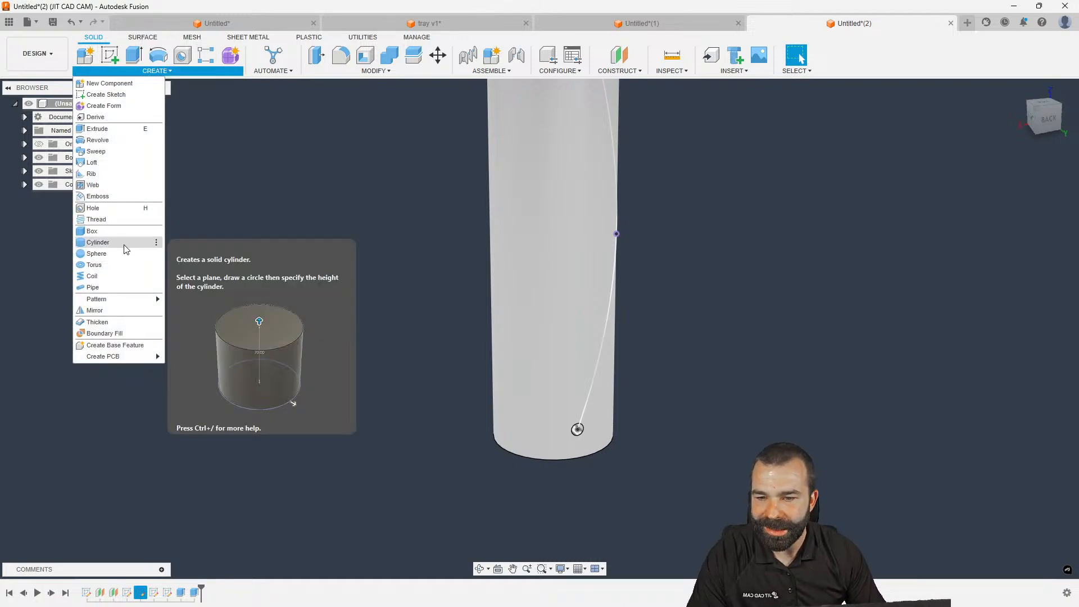
mouse_move(125, 304)
left_click(203, 322)
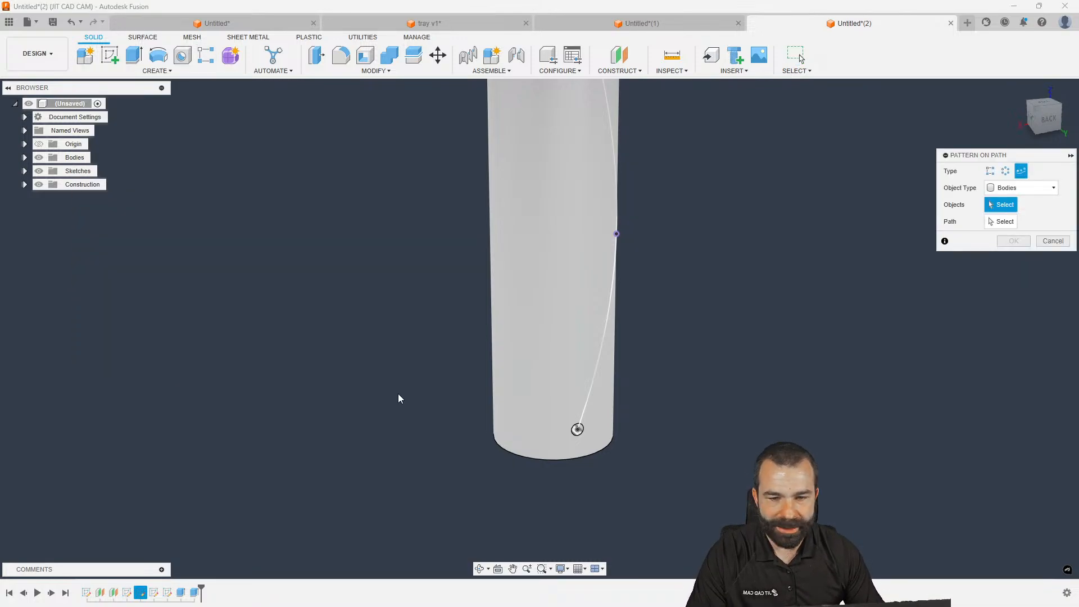
left_click(1017, 187)
left_click(1016, 188)
left_click(1010, 224)
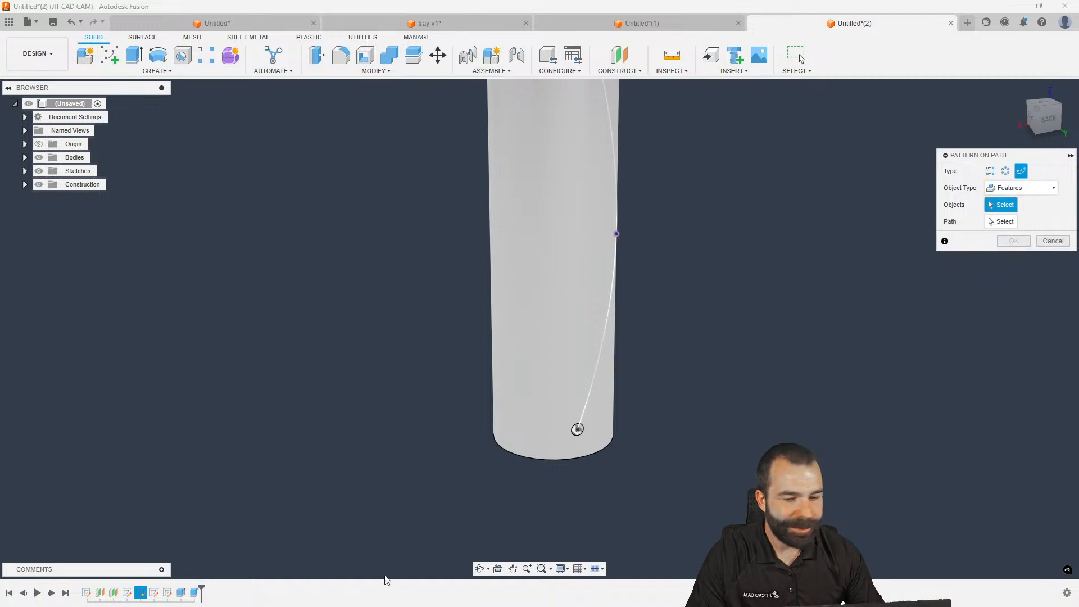
left_click(192, 593)
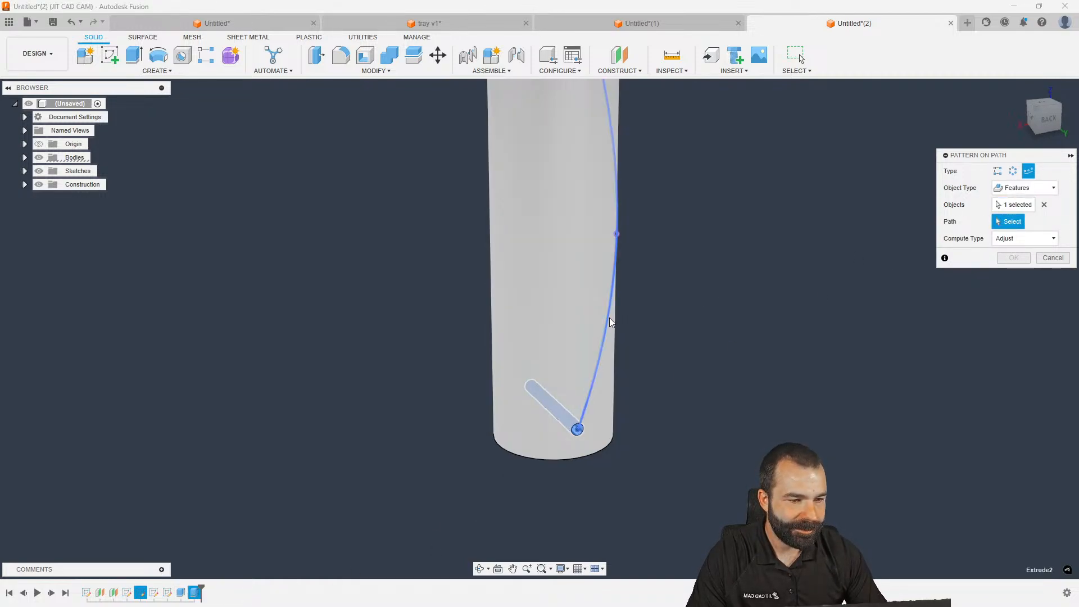
left_click(617, 265)
scroll(634, 365, "down", 2)
middle_click_drag(622, 396, 508, 417, "shift")
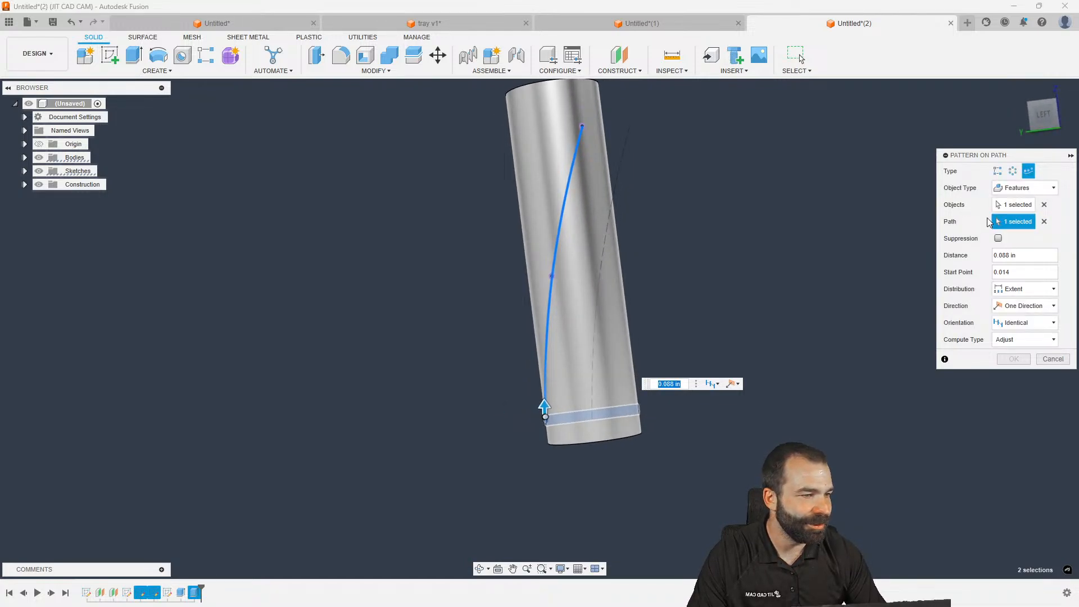
middle_click_drag(856, 254, 988, 343, "shift")
left_click(1027, 324)
left_click(1016, 348)
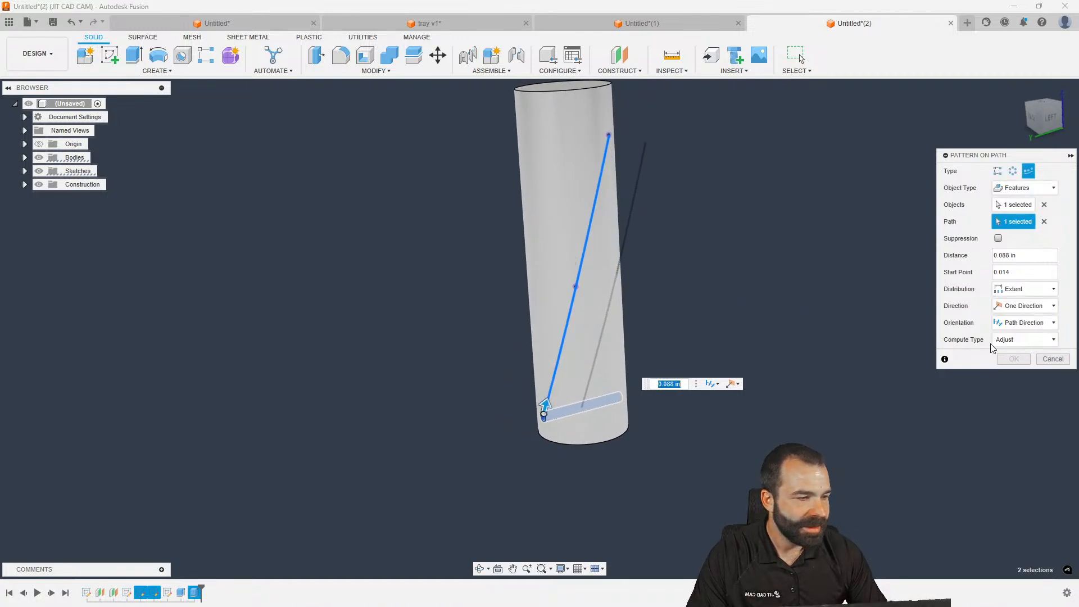
left_click(1047, 358)
middle_click_drag(541, 260, 580, 267, "shift")
scroll(589, 397, "up", 8)
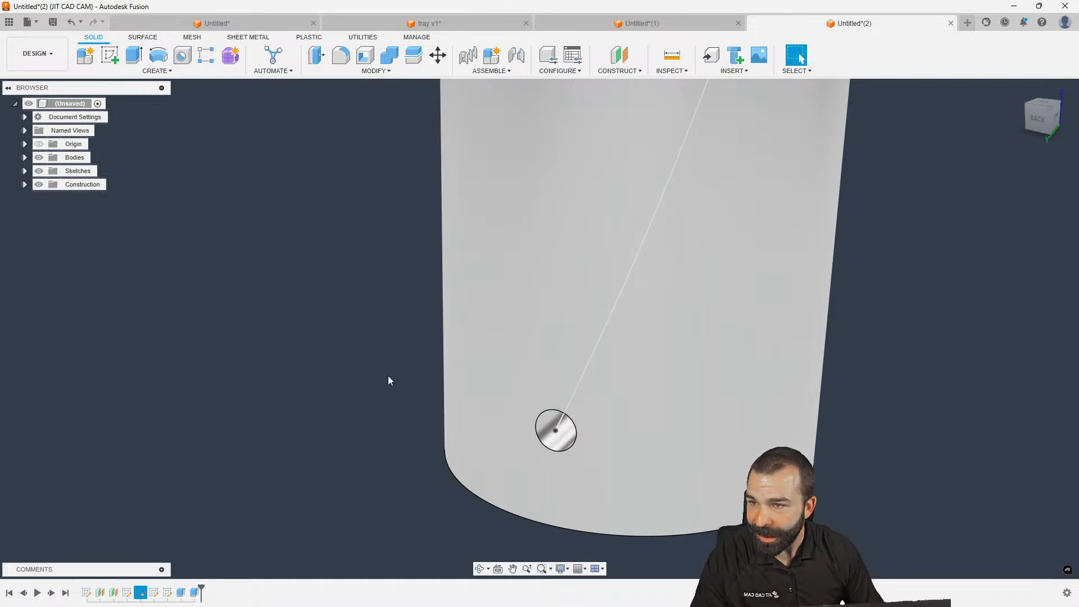
Try a face move on the hole's cylindrical face with a new pivot, then cancel it
left_click(438, 54)
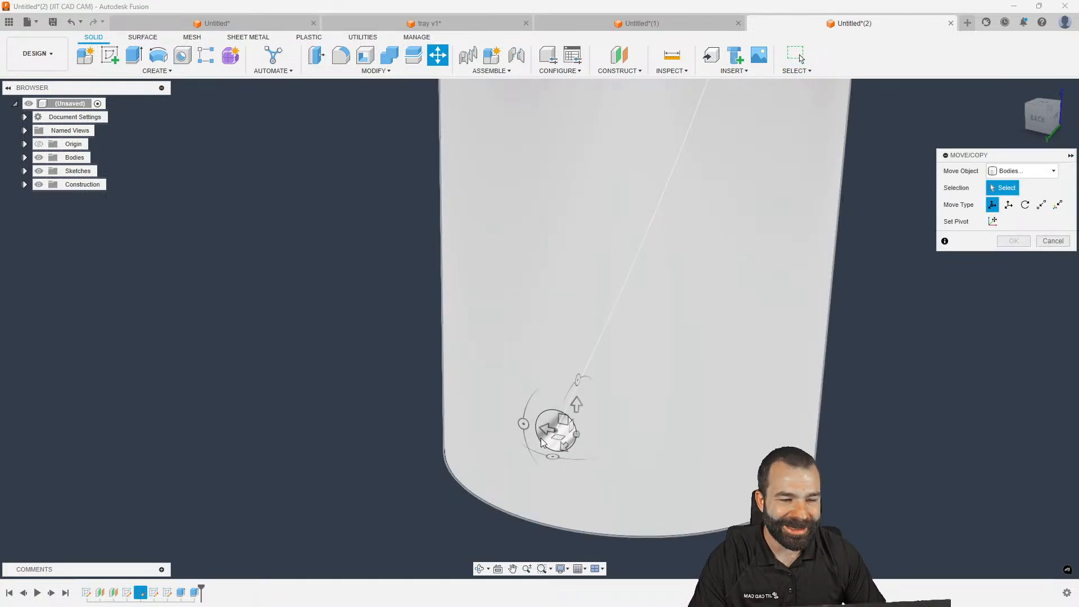
scroll(548, 438, "down", 2)
left_click(1023, 171)
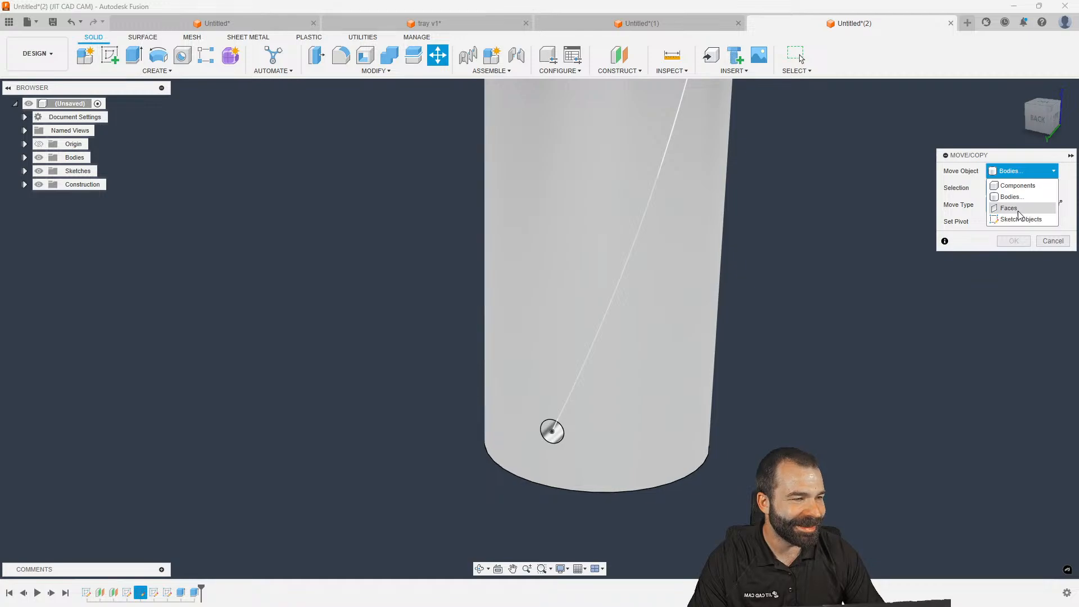
left_click(1012, 212)
scroll(597, 426, "up", 4)
left_click(519, 430)
scroll(544, 456, "down", 4)
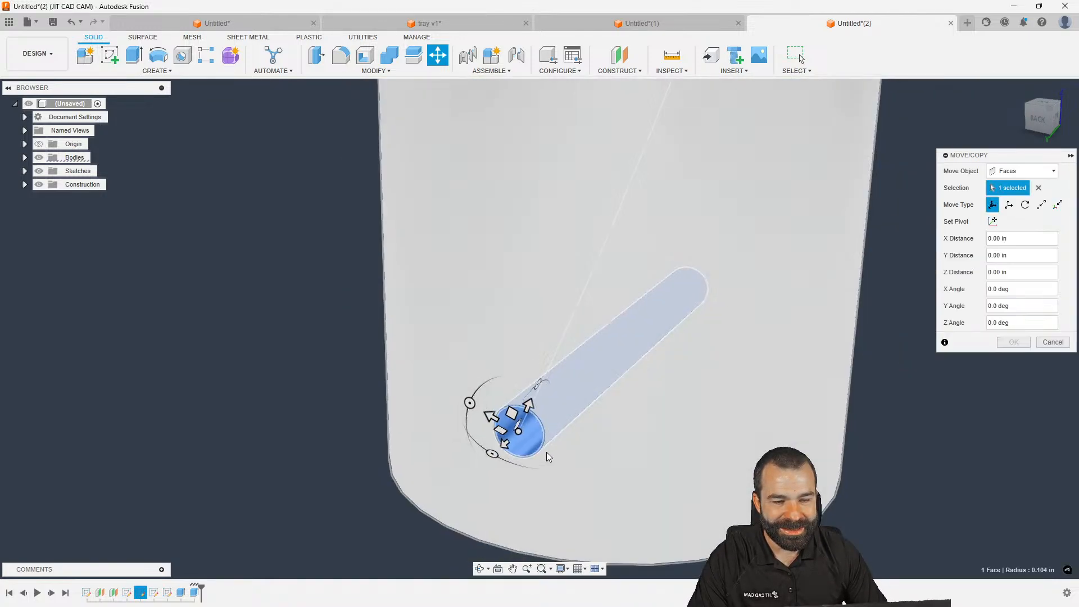
left_click(992, 221)
middle_click_drag(576, 467, 574, 416, "shift")
key("Escape")
Move the hole's face 0.40 in along X to lengthen the slot
scroll(578, 386, "up", 2)
scroll(570, 344, "up", 2)
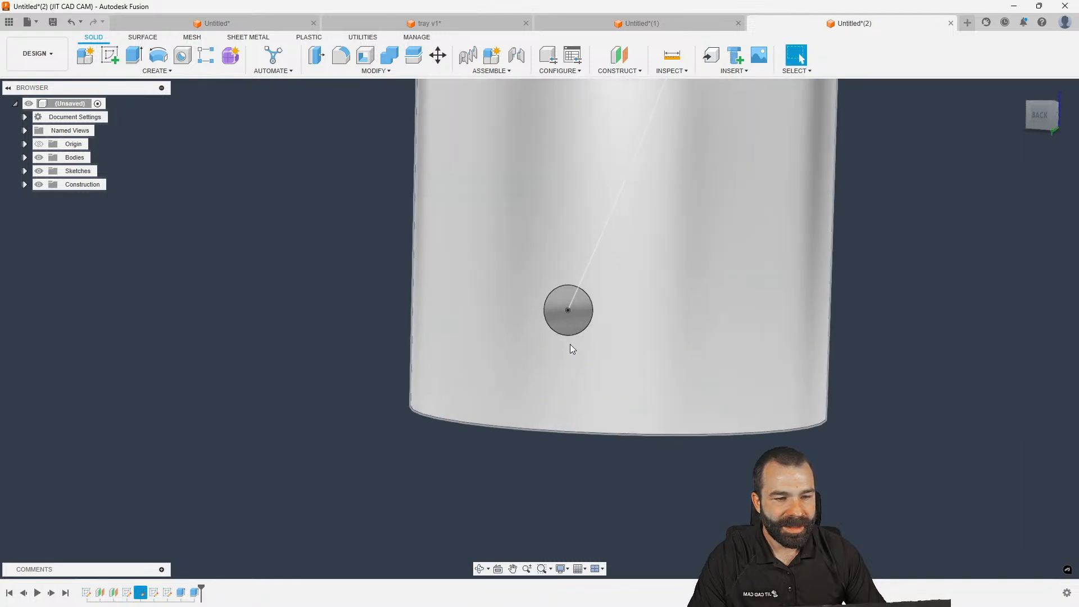
left_click(567, 331)
middle_click_drag(568, 339, 570, 350, "shift")
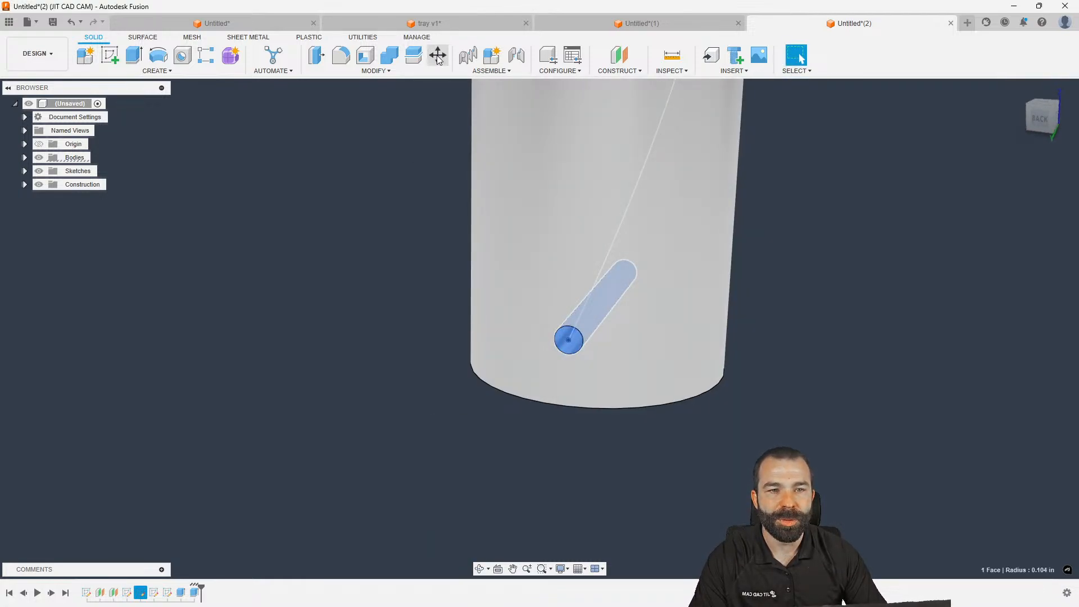
left_click(438, 56)
left_click_drag(622, 283, 657, 245)
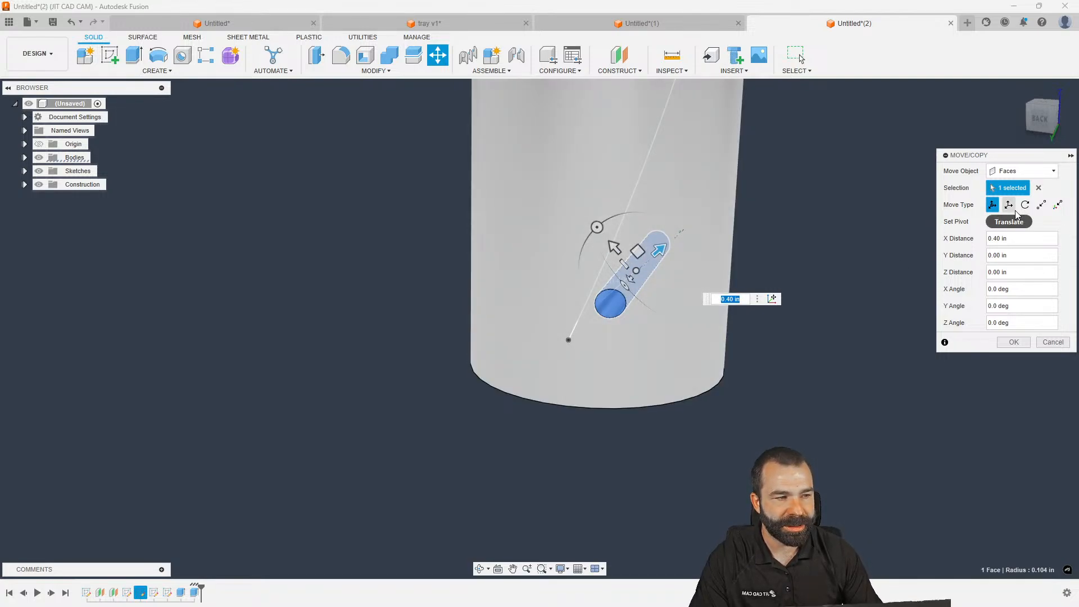
left_click(1013, 343)
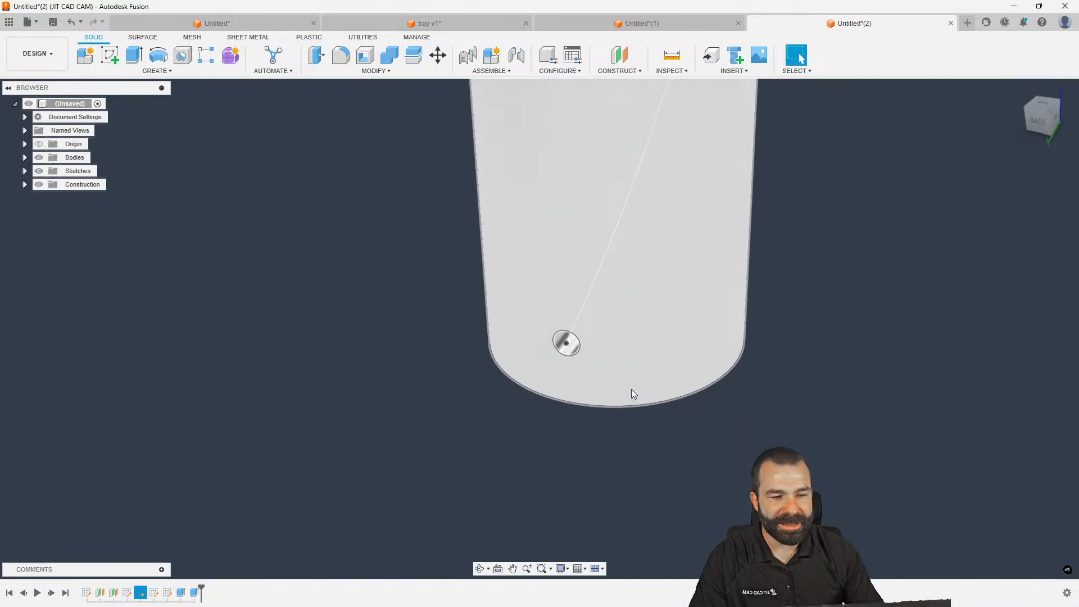
scroll(564, 343, "up", 3)
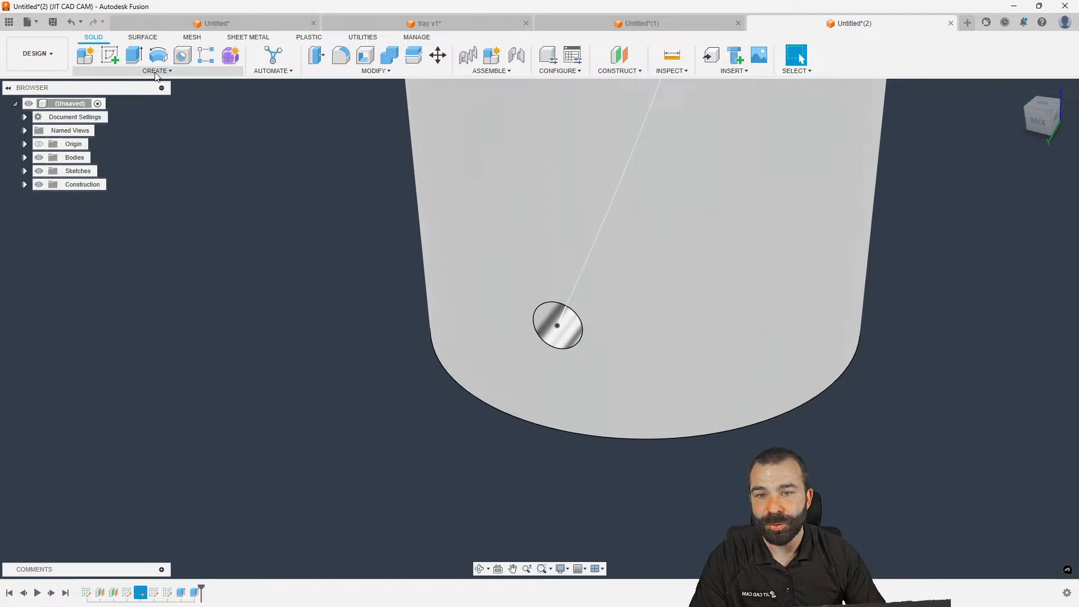
Offset the hole's face into a new surface body
left_click(143, 37)
left_click(145, 71)
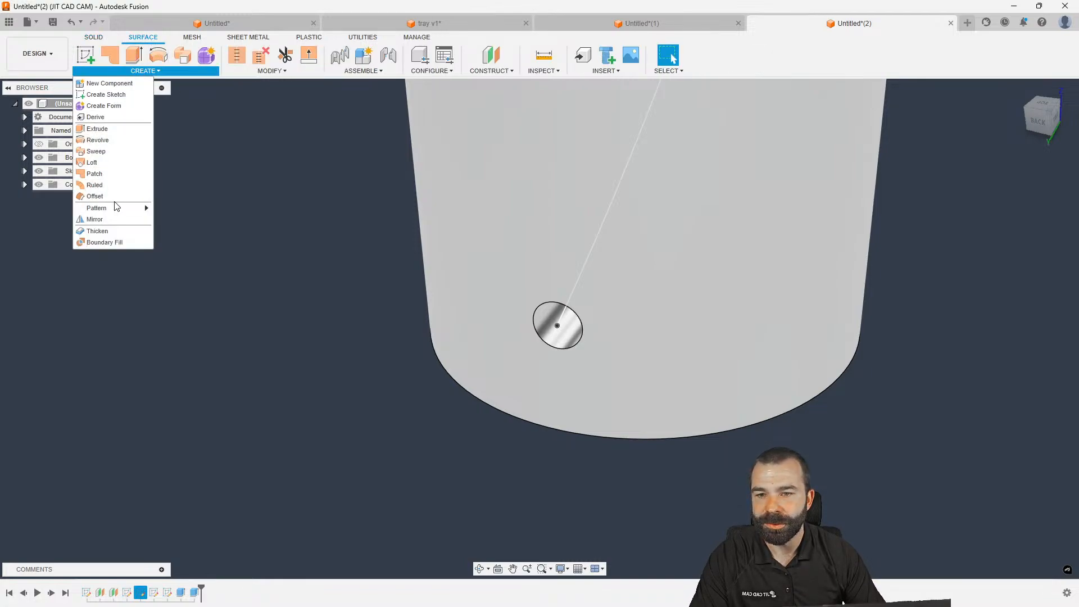
left_click(112, 193)
left_click(544, 341)
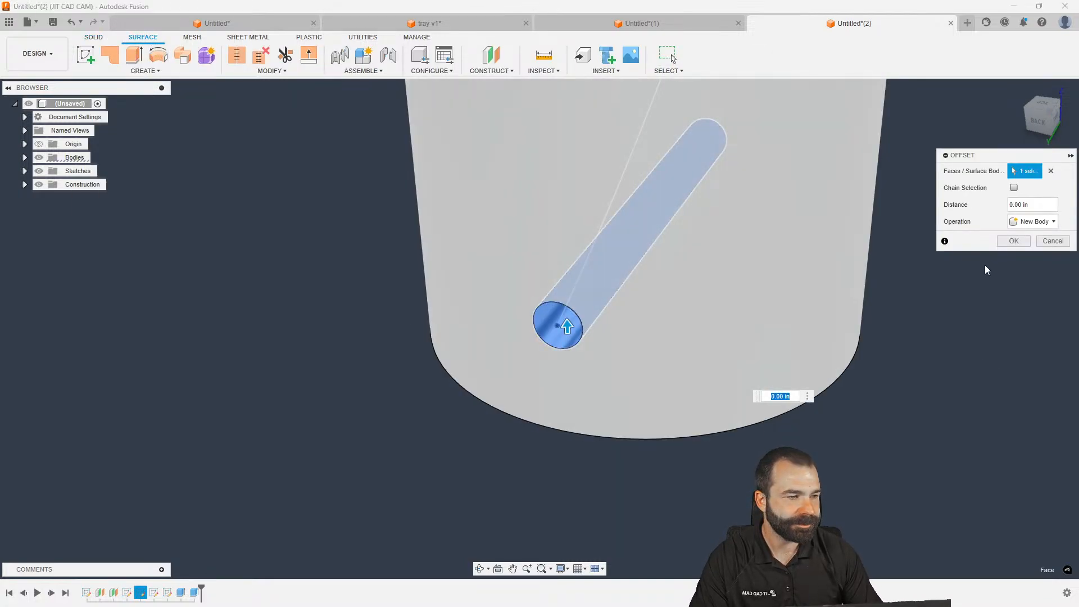
left_click(1013, 240)
Select Body2 (1) for moving, with the pivot at the tube's bottom face centre
left_click(25, 171)
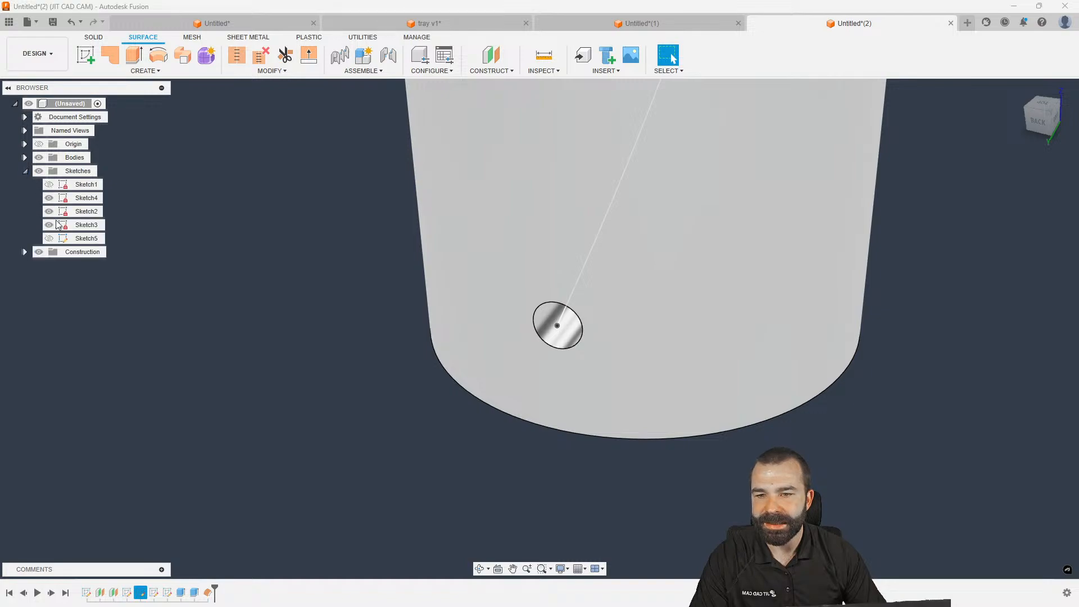
left_click(25, 252)
left_click(25, 157)
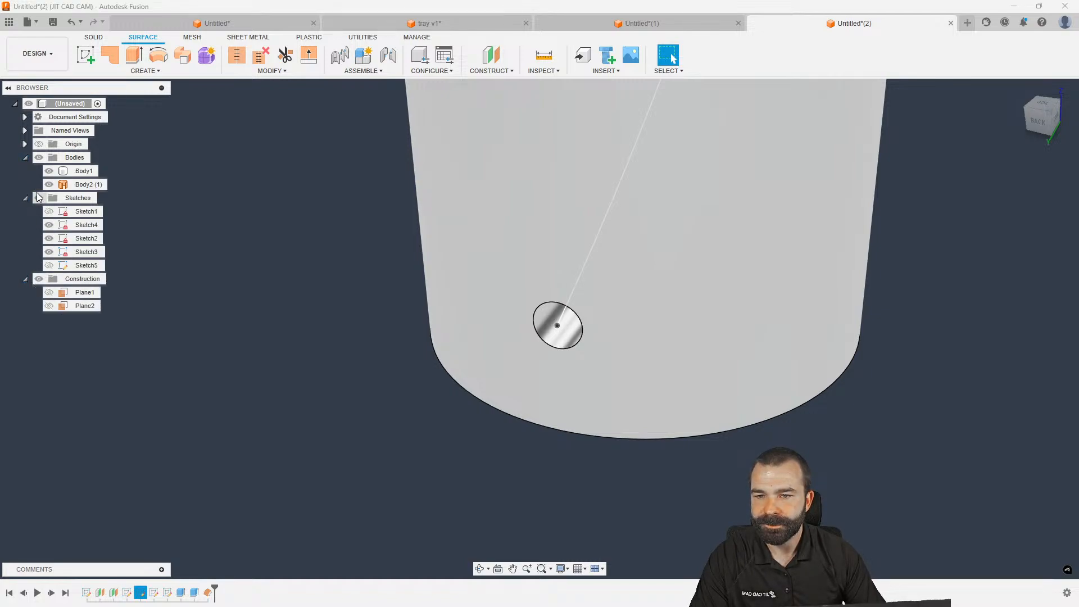
left_click(84, 185)
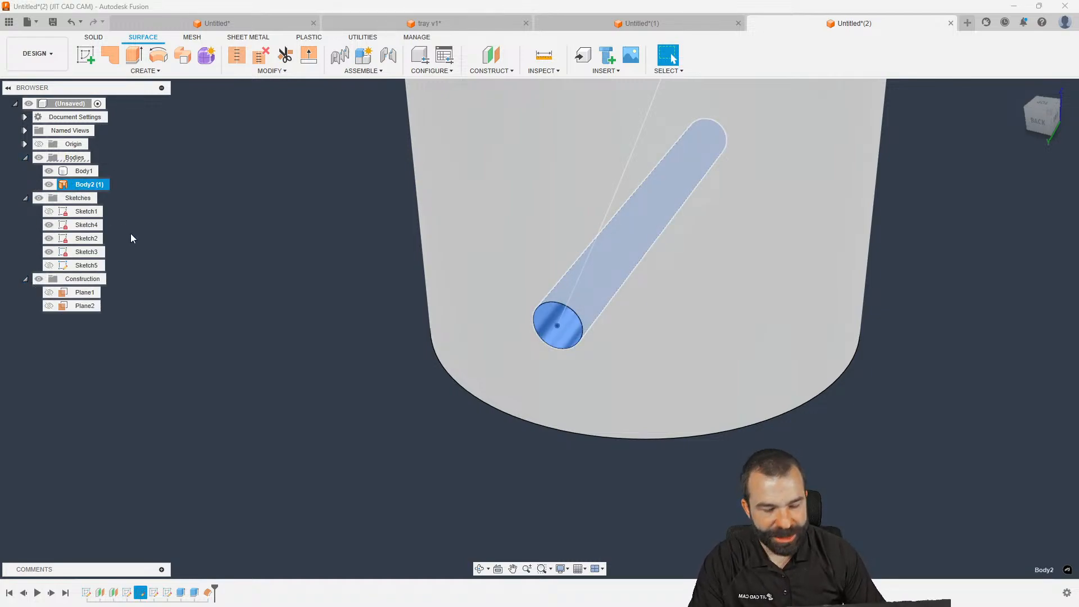
key("m")
scroll(311, 369, "down", 2)
scroll(310, 369, "down", 1)
left_click(993, 222)
middle_click_drag(667, 419, 668, 312, "shift")
left_click(499, 371)
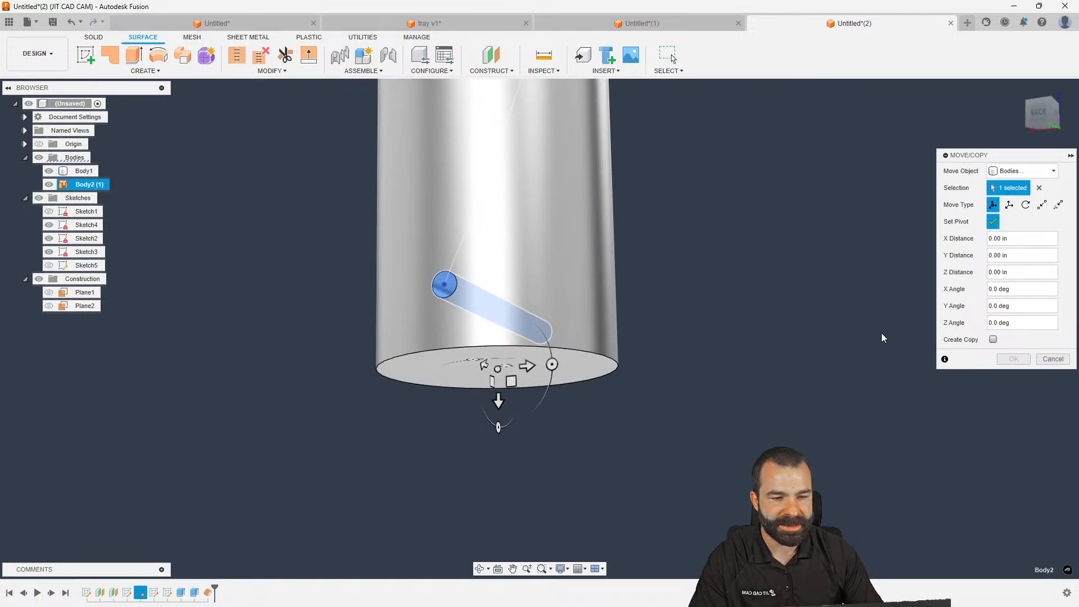
left_click(993, 221)
Move Body2 (1) -1.40 in along Z and rotate it -30° onto the spiral line
left_click_drag(499, 402, 501, 241)
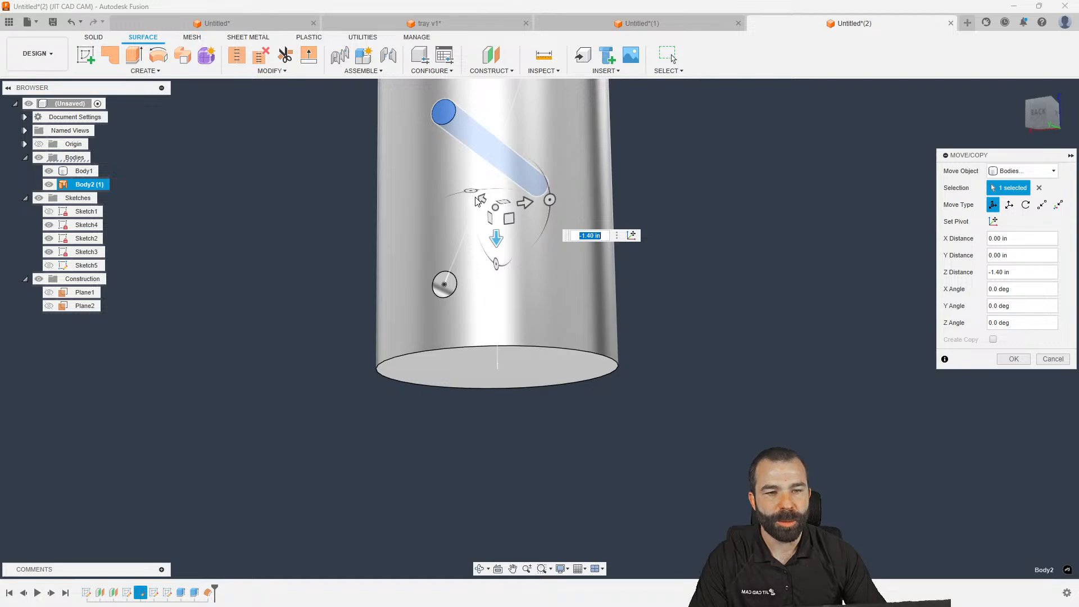
left_click_drag(477, 201, 501, 192)
middle_click_drag(522, 302, 497, 419, "shift")
left_click(1015, 359)
middle_click_drag(490, 213, 518, 255, "shift")
scroll(519, 254, "up", 2)
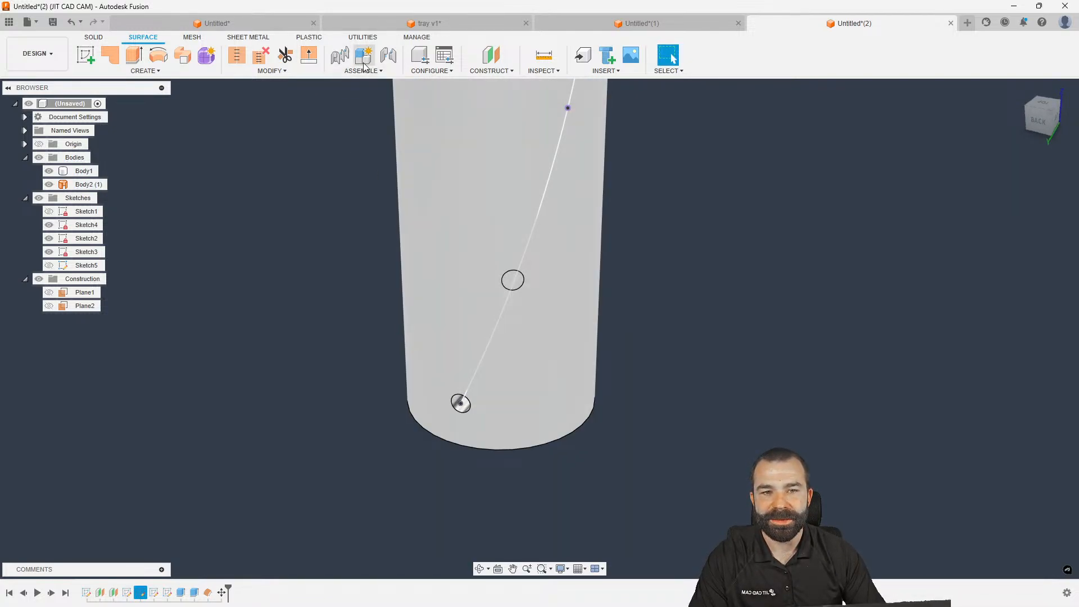
scroll(441, 470, "down", 3)
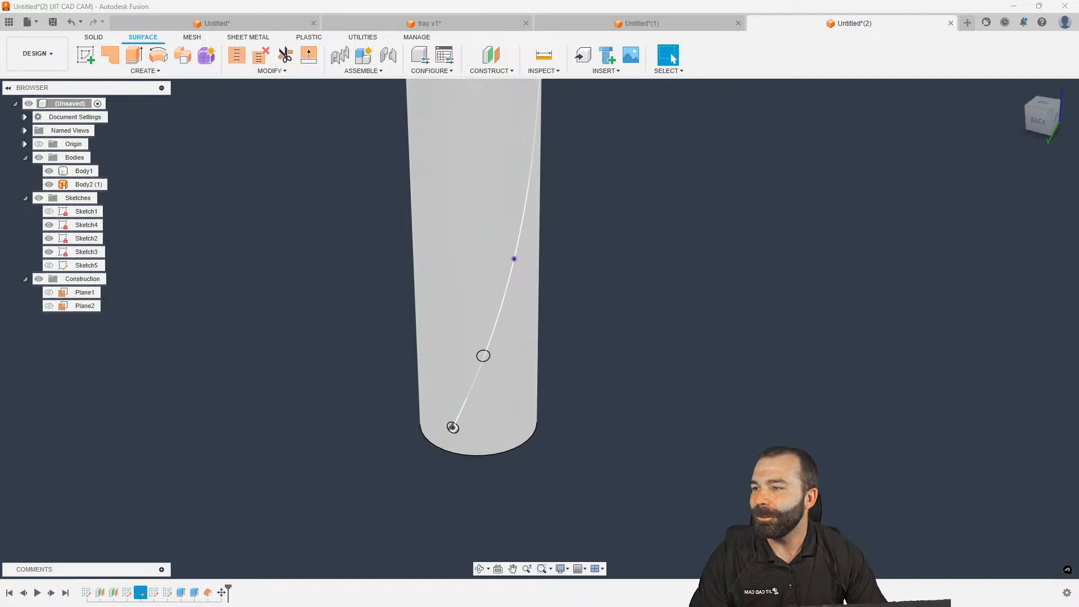
left_click(323, 157)
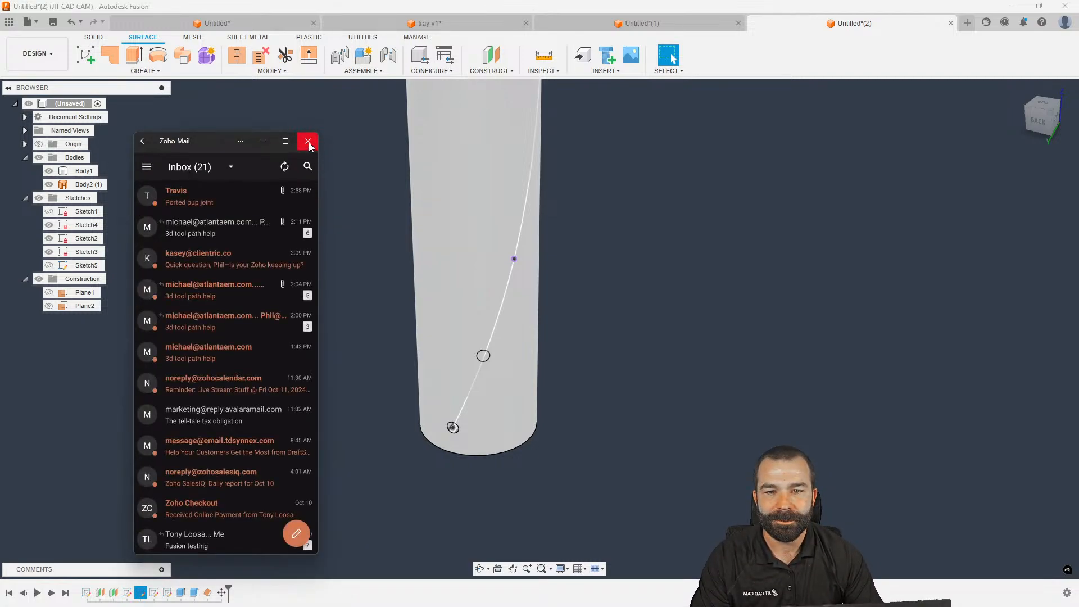
left_click(308, 143)
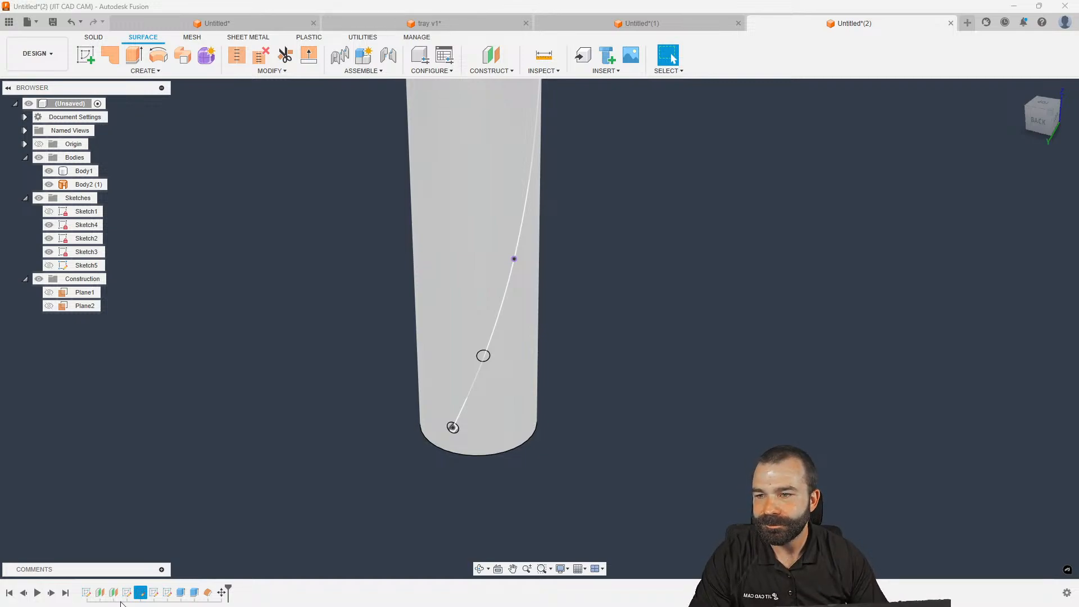
Upload PORTED PUP JOINT v2 to the Youtube Content folder from the Data Panel
left_click(8, 21)
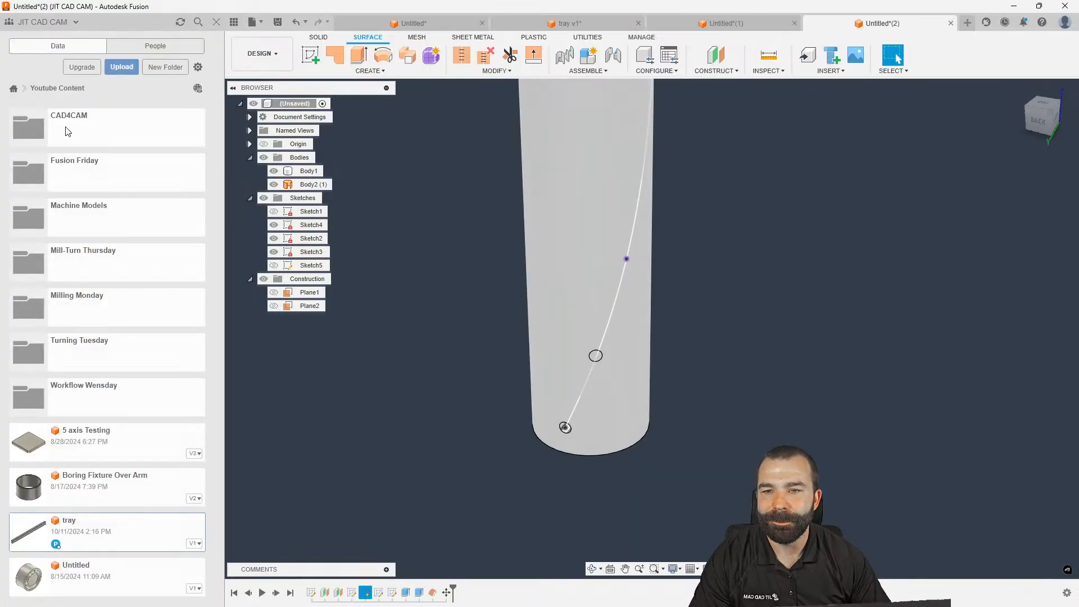
left_click(122, 66)
left_click(373, 316)
double_click(150, 119)
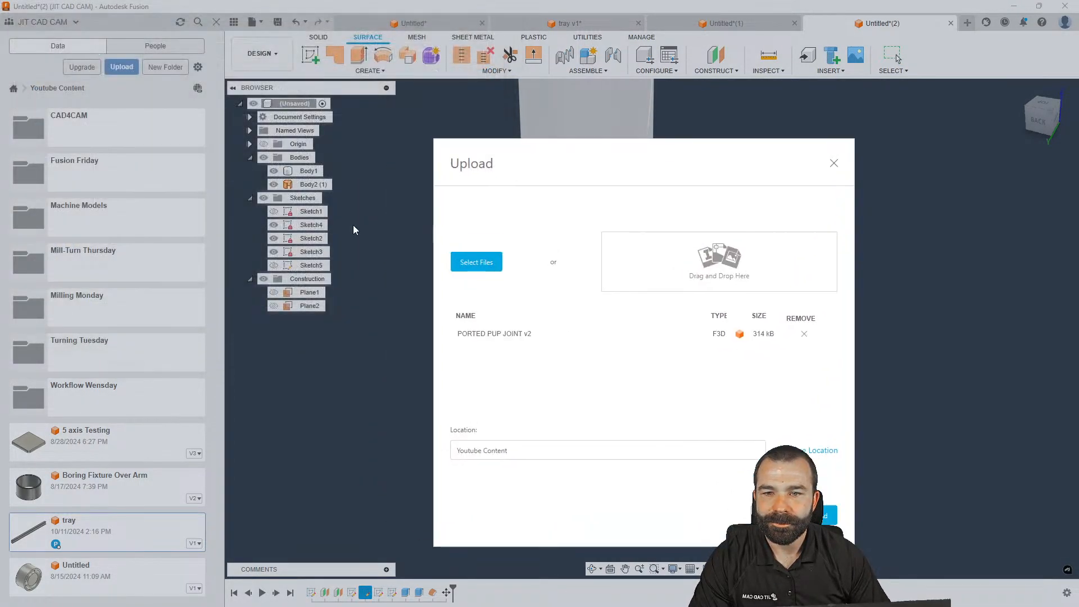
left_click(826, 514)
scroll(563, 447, "down", 3)
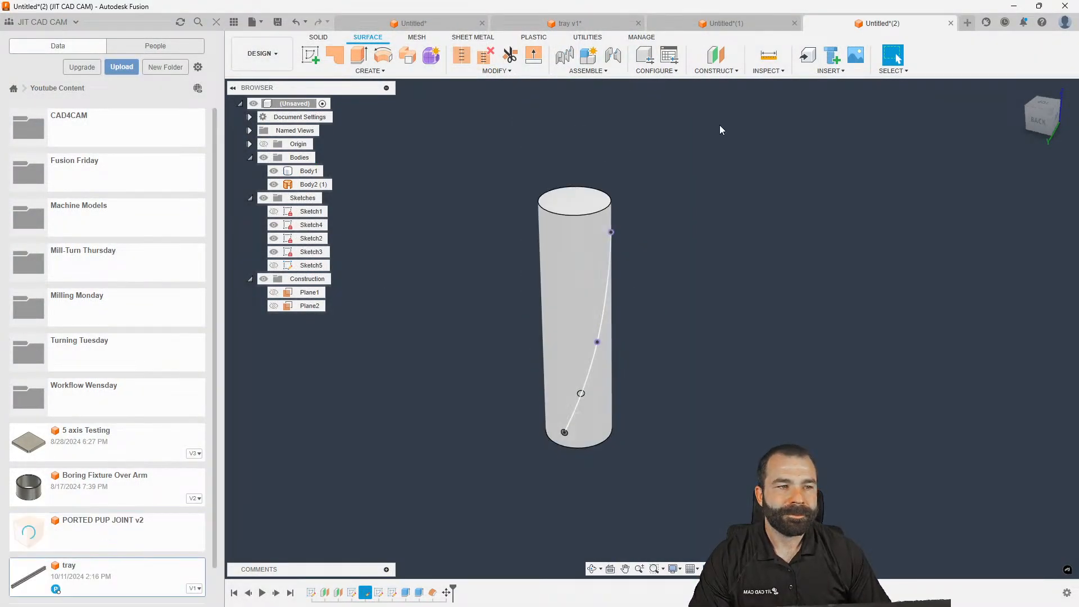
Close the Untitled(2) hole test design without saving, then the next open design
left_click(951, 24)
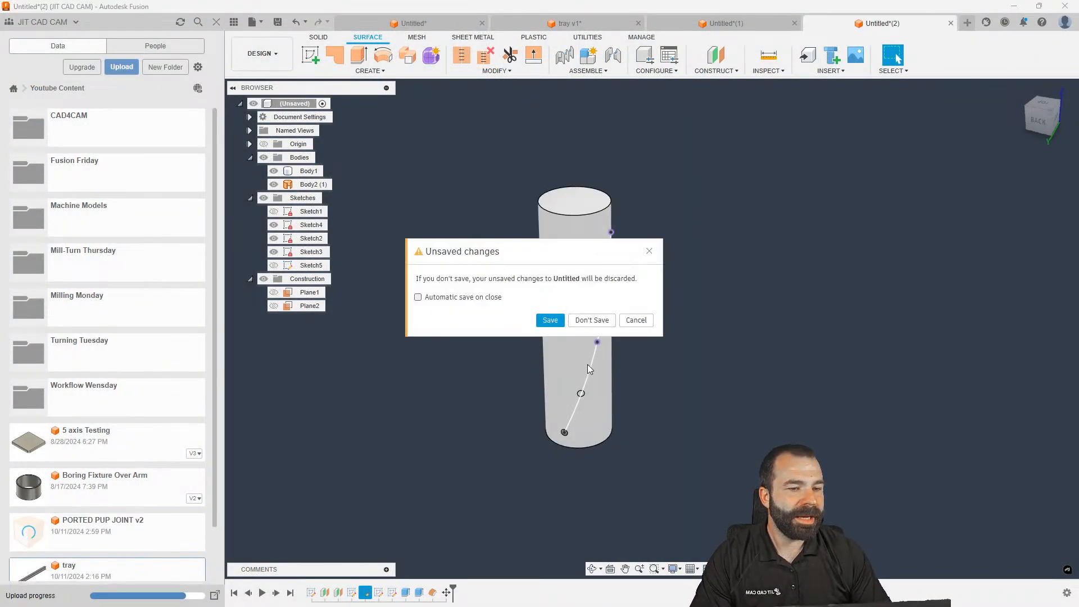
left_click(591, 319)
left_click(951, 24)
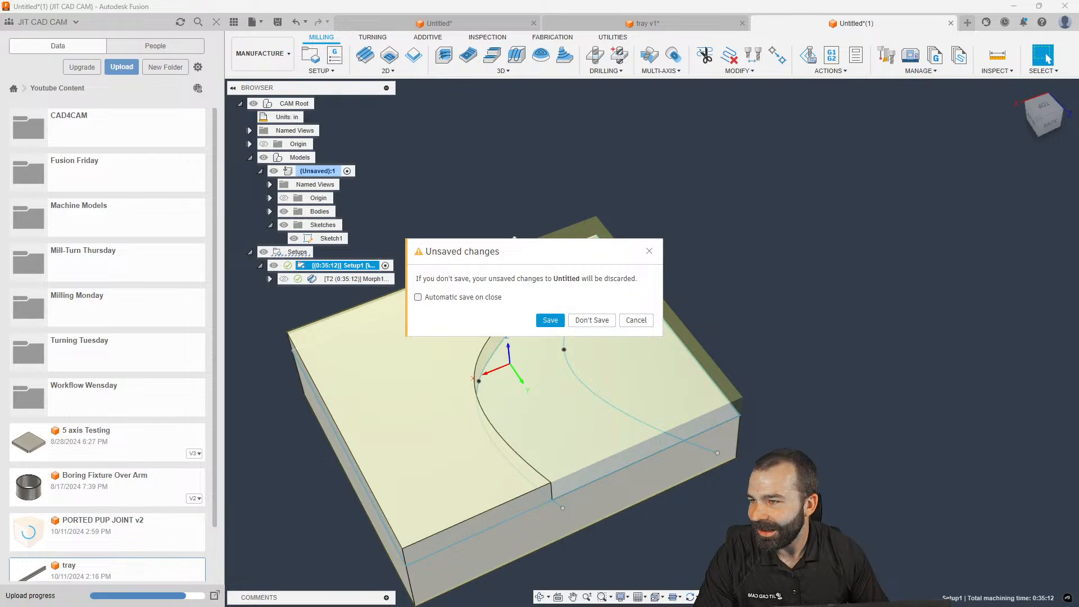
Close the machining, tray v1 and Untitled designs with Don't Save, and dismiss the upload notice
left_click(592, 320)
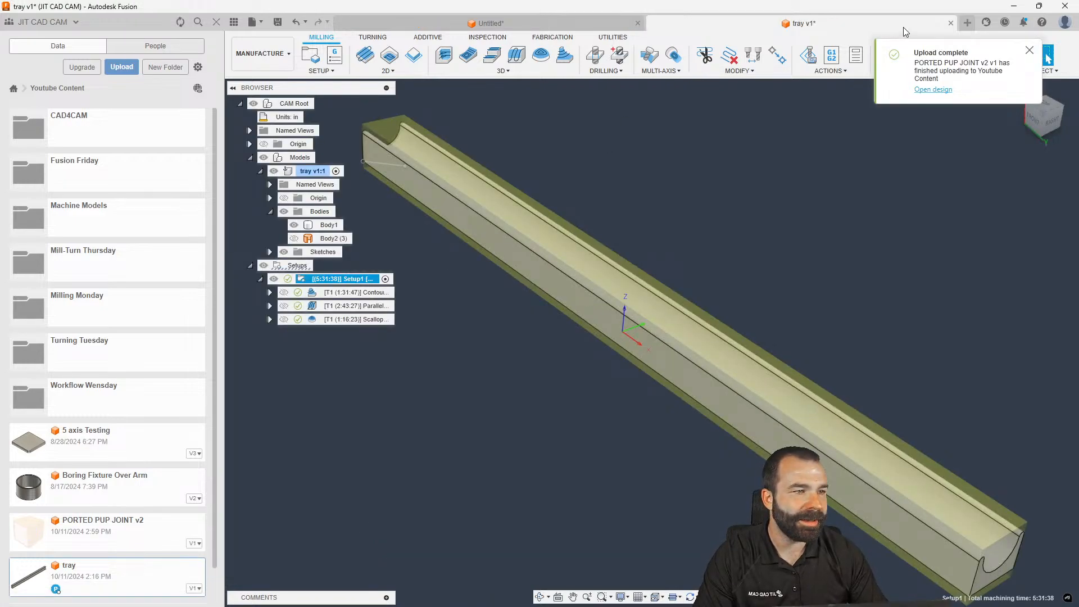
left_click(951, 23)
left_click(591, 319)
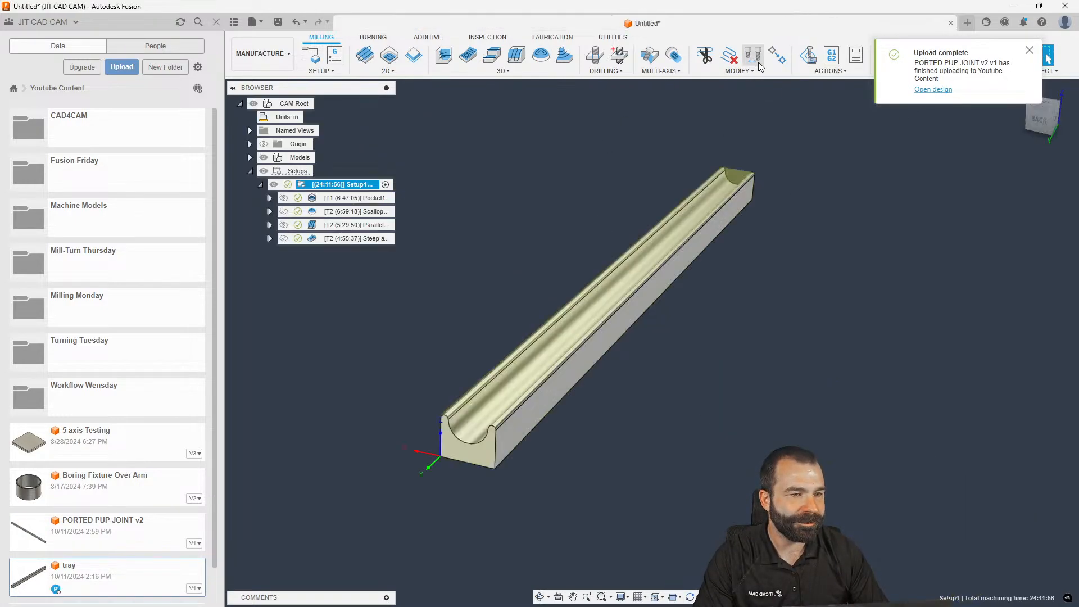
left_click(950, 23)
left_click(582, 325)
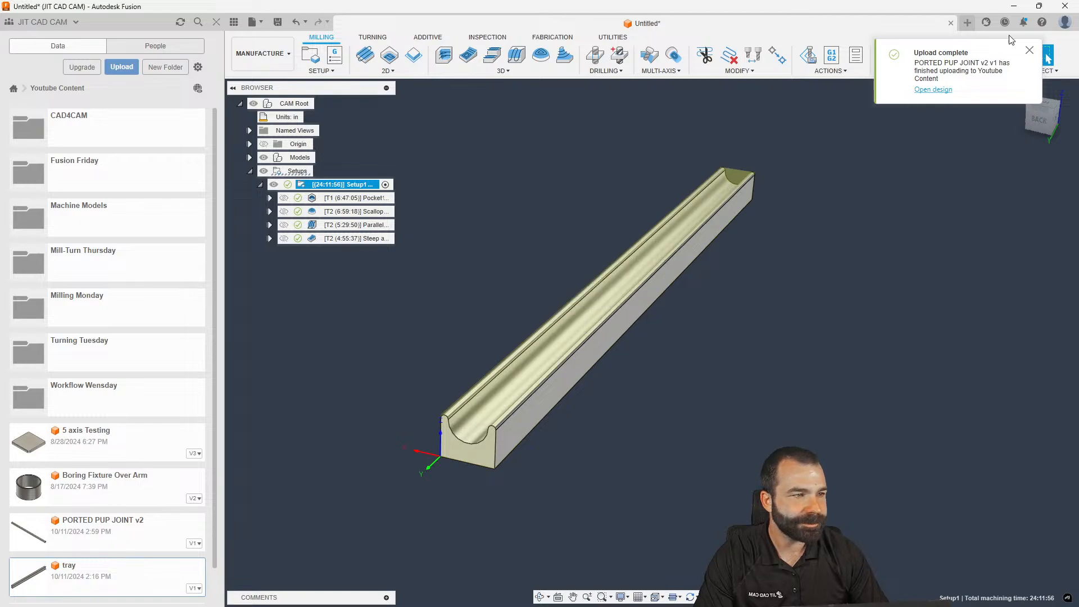
left_click(1032, 50)
Open PORTED PUP JOINT v2 from the Data Panel and orbit around the ported tube
scroll(140, 405, "down", 2)
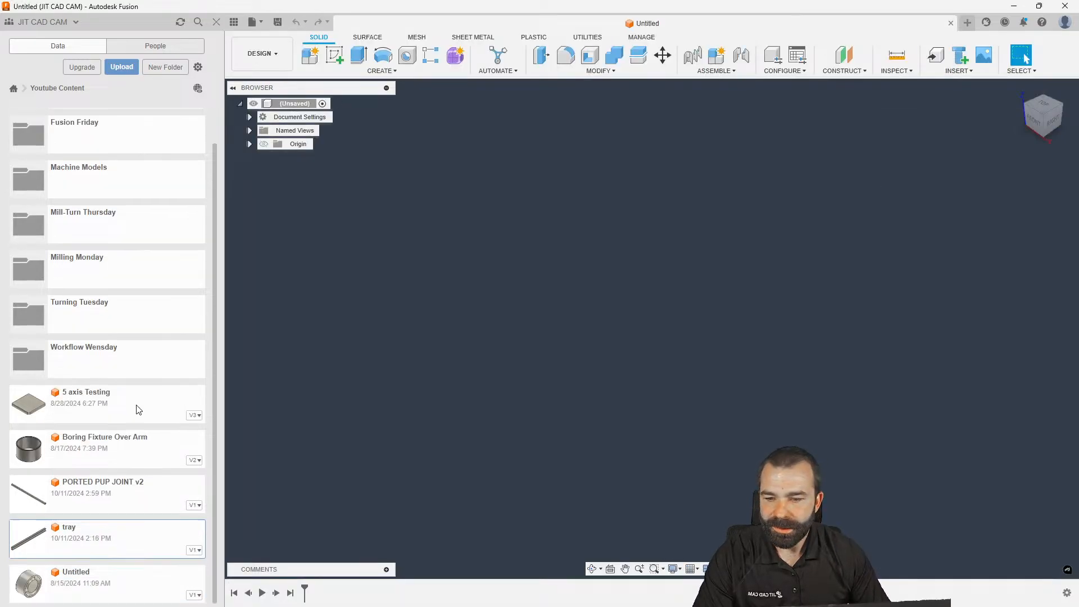
left_click(91, 509)
double_click(89, 513)
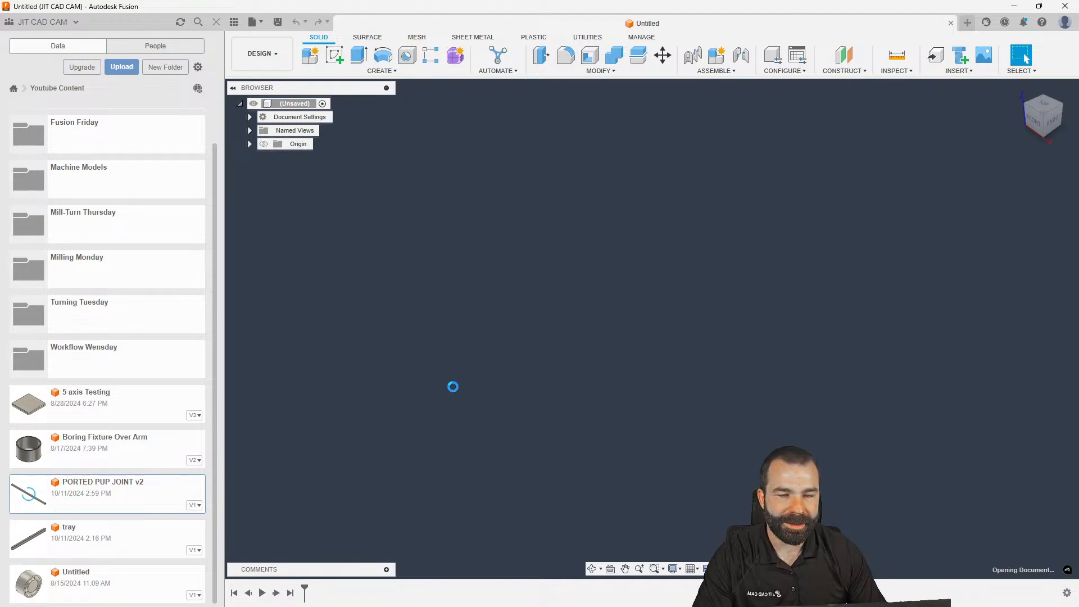
scroll(488, 238, "down", 3)
mouse_move(514, 265)
middle_mouse_down("shift")
mouse_move(516, 338)
mouse_move(524, 262)
middle_mouse_up("shift")
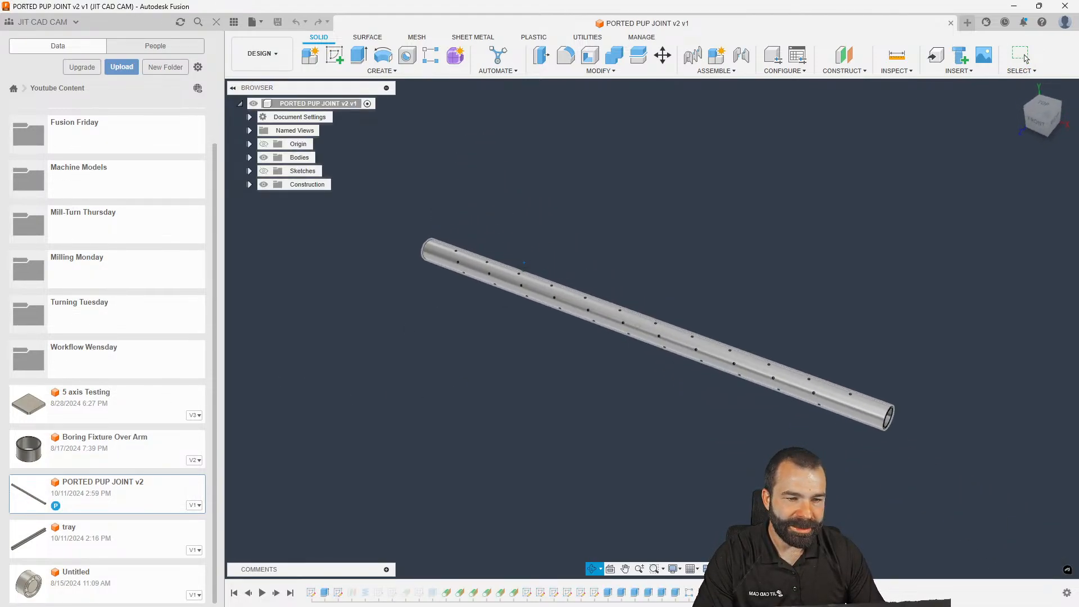
scroll(512, 284, "up", 5)
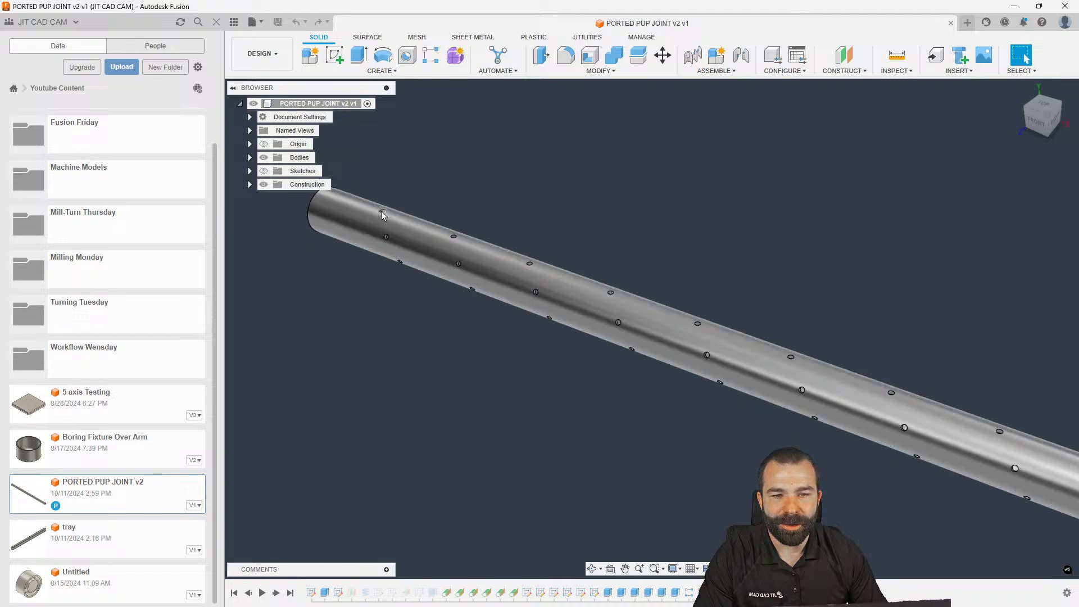
scroll(449, 255, "down", 3)
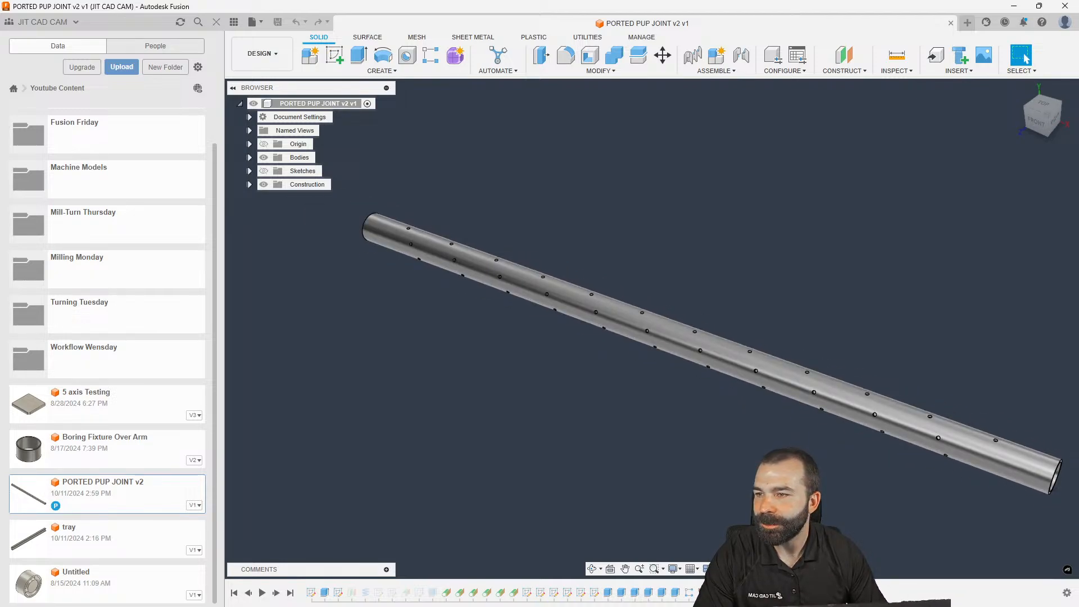
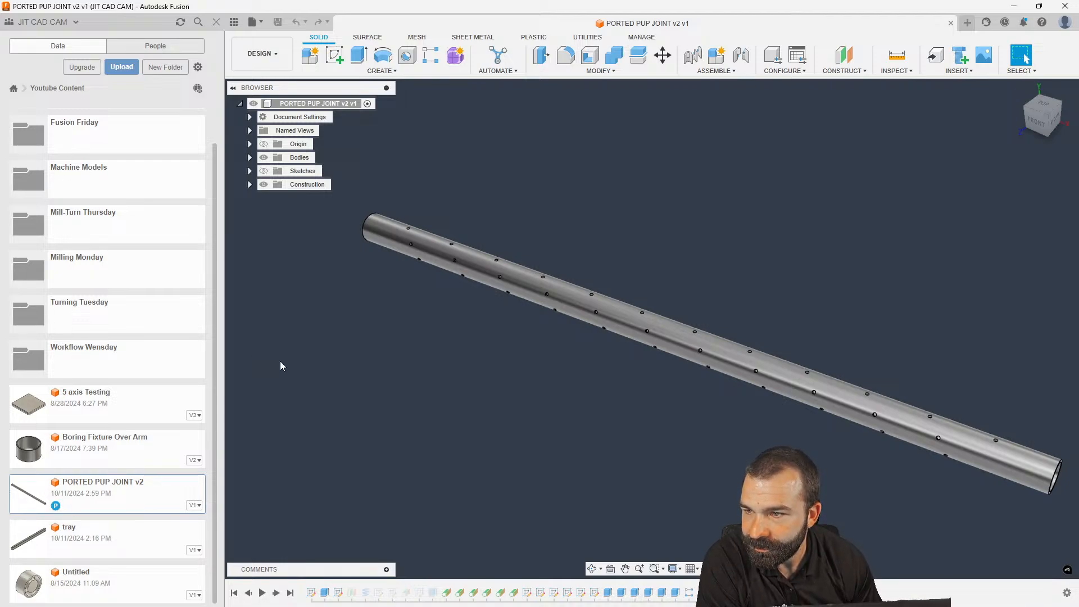
Make the Sketches folder visible, expand it, and orbit toward the tube's end
left_click(263, 171)
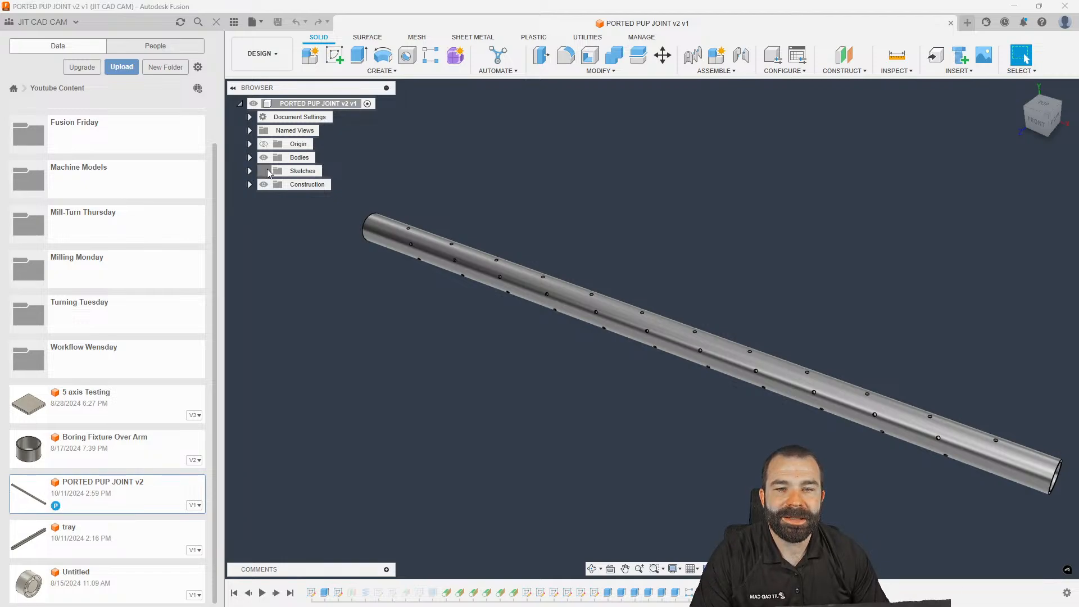
left_click(250, 171)
scroll(458, 368, "down", 3)
scroll(793, 489, "up", 4)
middle_click_drag(792, 489, 753, 466, "shift")
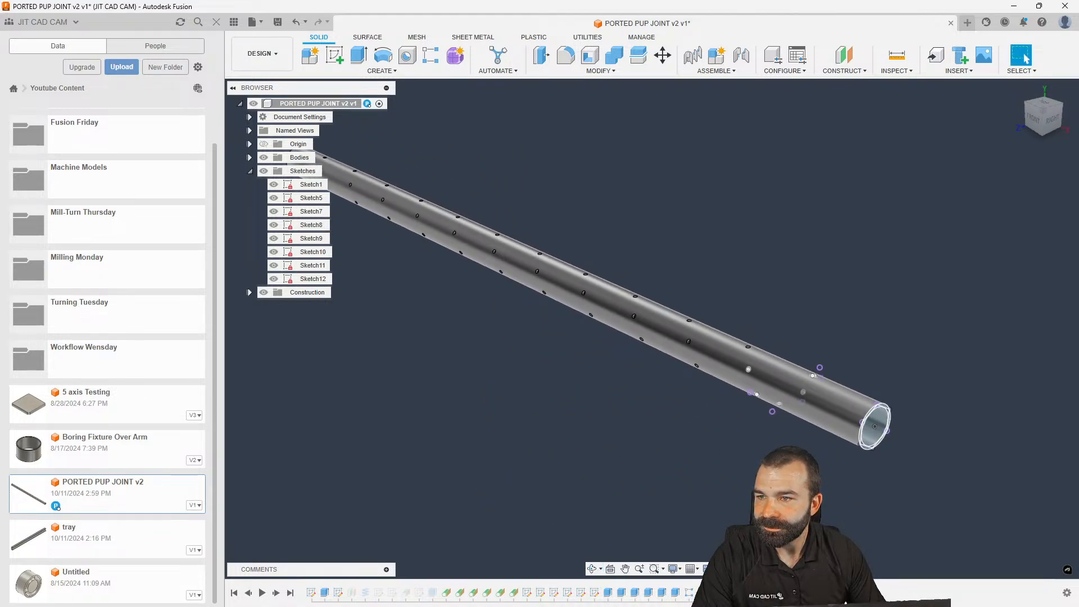
scroll(773, 414, "up", 5)
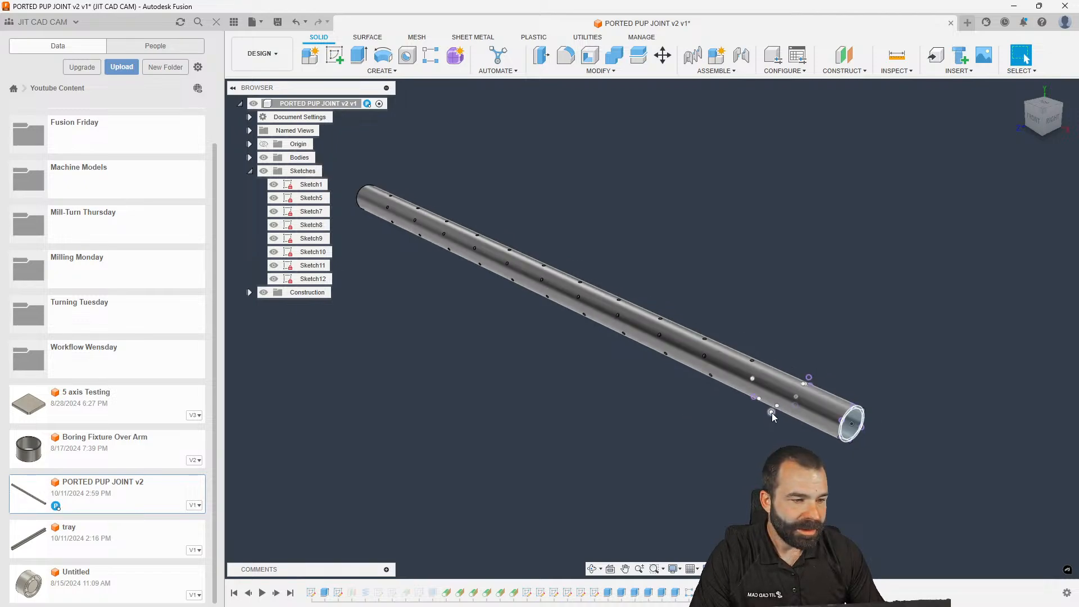
middle_click_drag(771, 412, 798, 407, "shift")
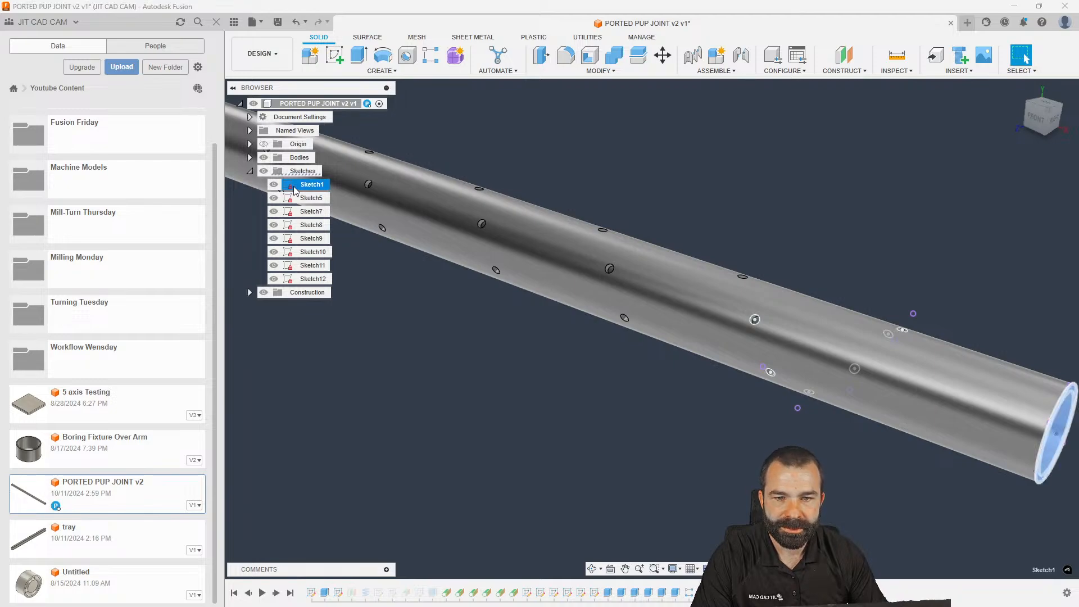
left_click(446, 592)
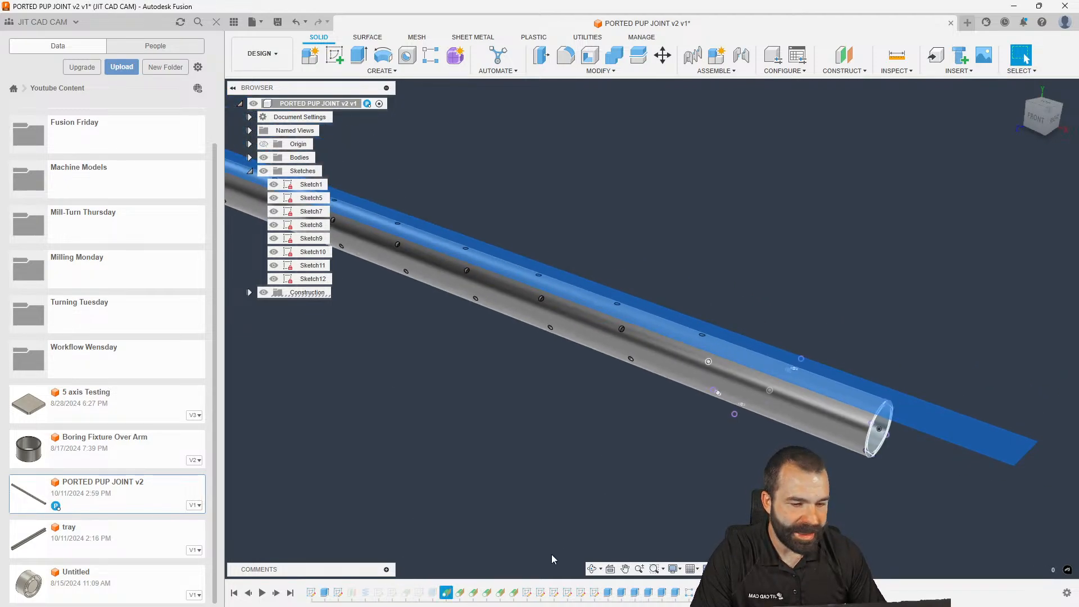
left_click(460, 592)
left_click(474, 593)
left_click(487, 593)
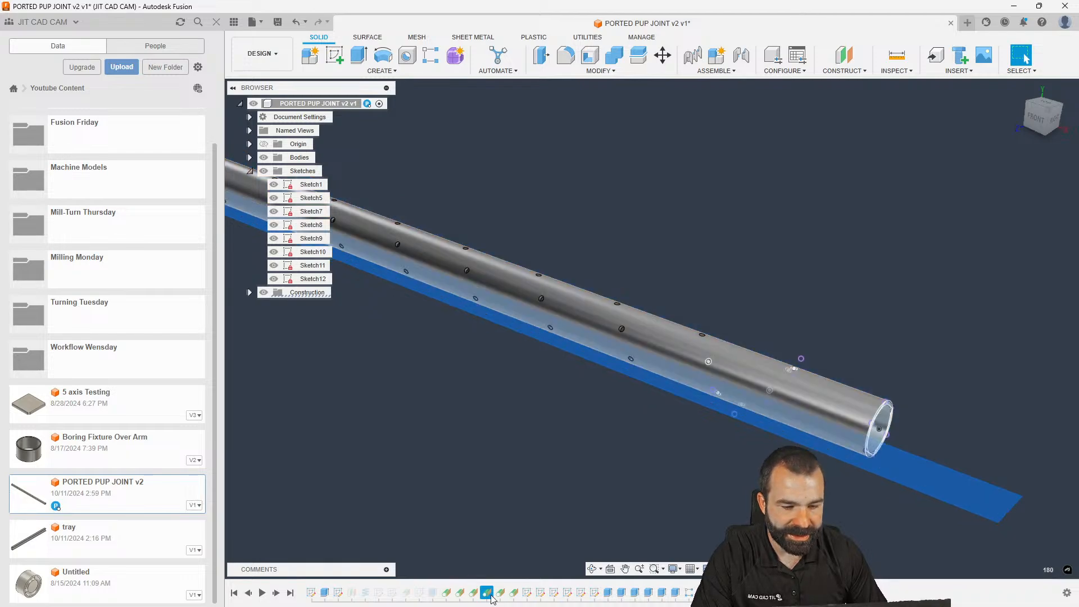
left_click(500, 593)
left_click(514, 593)
scroll(604, 450, "down", 3)
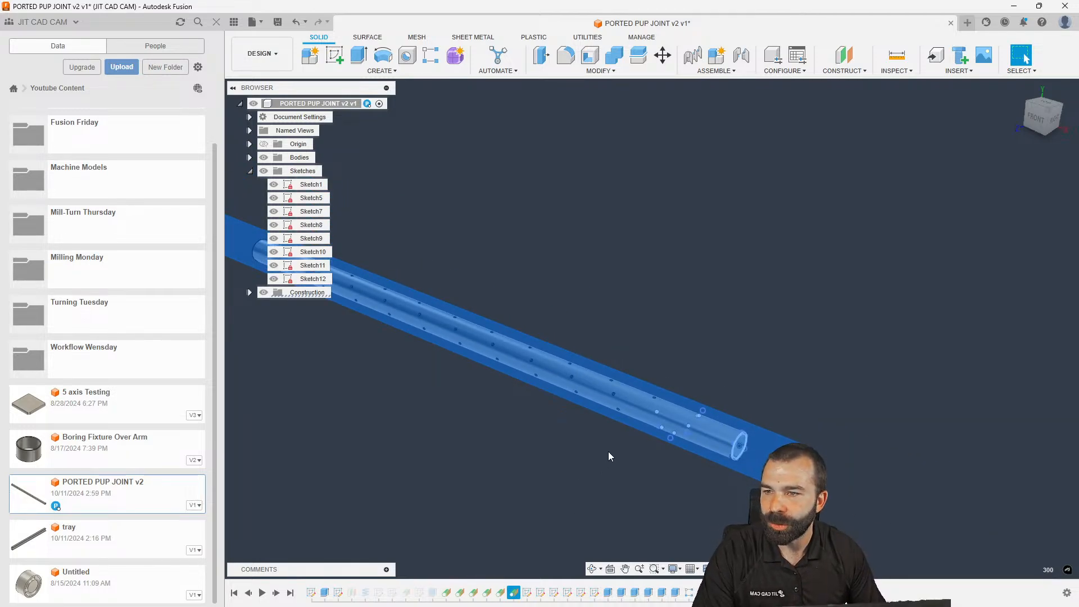
scroll(733, 260, "down", 2)
middle_click_drag(737, 274, 669, 277, "shift")
scroll(578, 363, "up", 5)
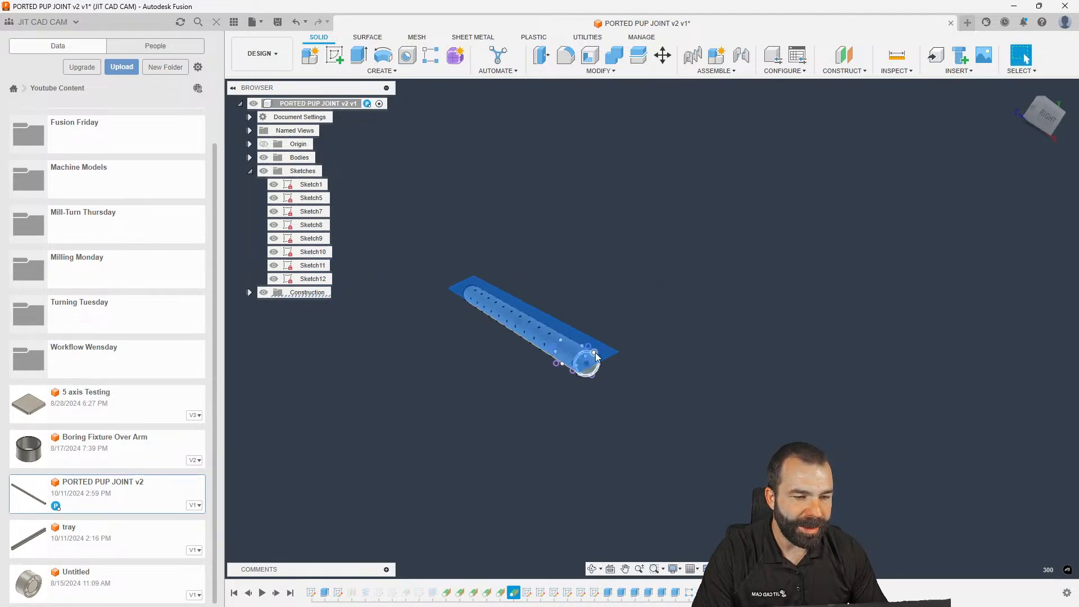
middle_click_drag(578, 353, 668, 366, "shift")
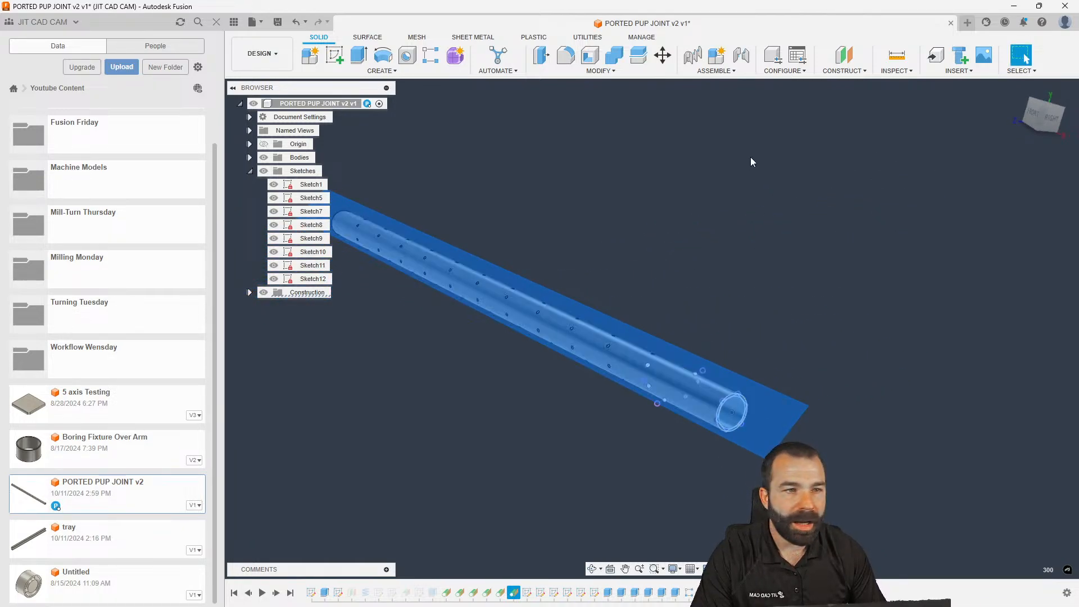
Clear the selection and orbit around the full length of the tube
left_click(632, 236)
middle_click_drag(700, 343, 683, 378, "shift")
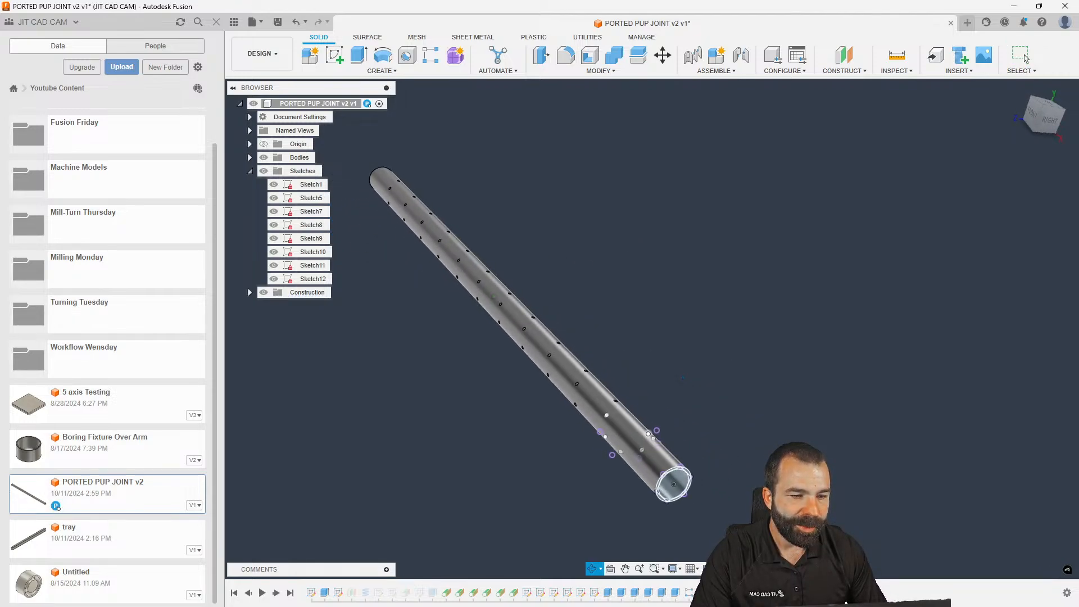
scroll(608, 427, "up", 5)
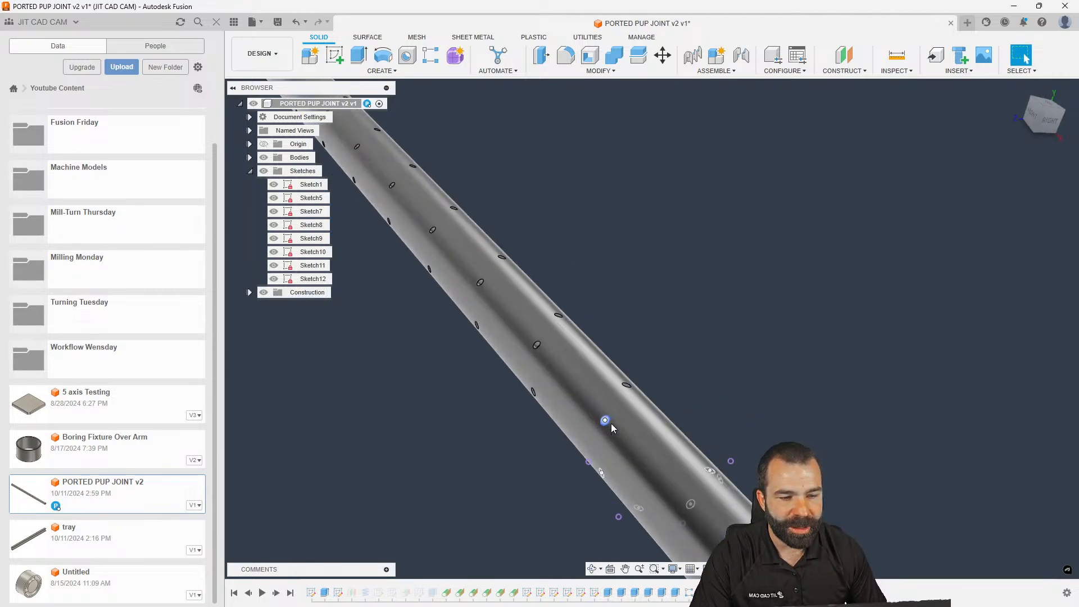
scroll(611, 423, "down", 2)
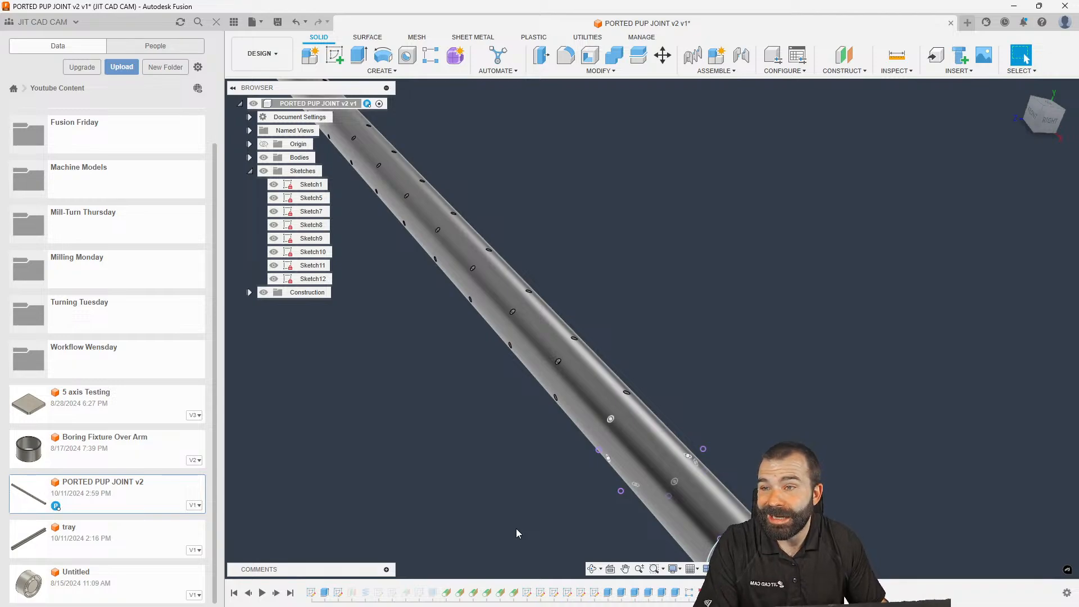
scroll(638, 342, "down", 5)
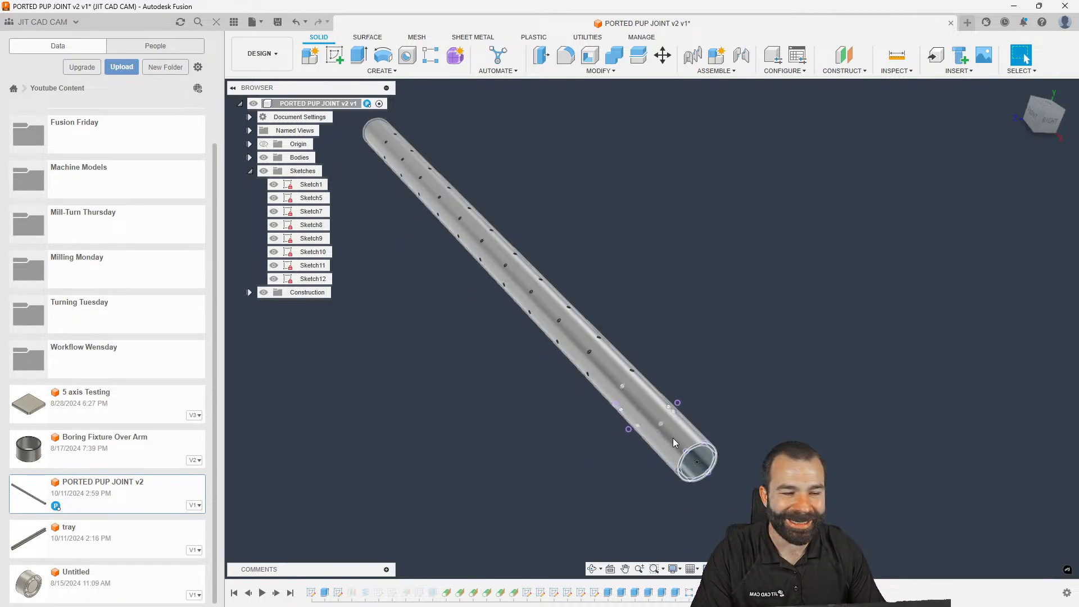
Inspect the R-Pattern1 hole pattern, then open the workspace dropdown
left_click(689, 593)
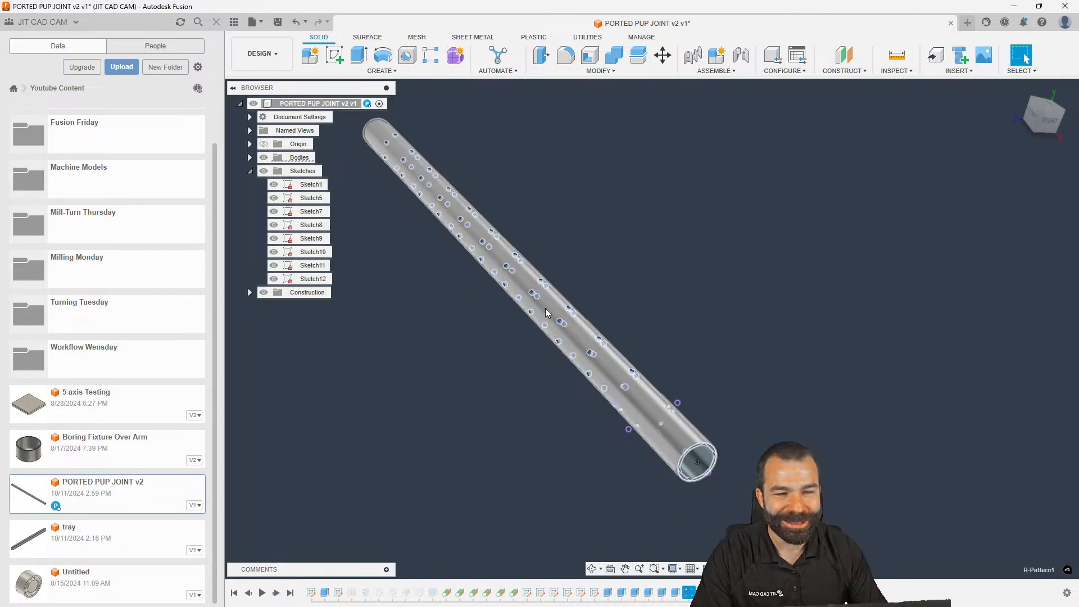
middle_click_drag(388, 268, 432, 281, "shift")
scroll(432, 281, "up", 2)
left_click(432, 285)
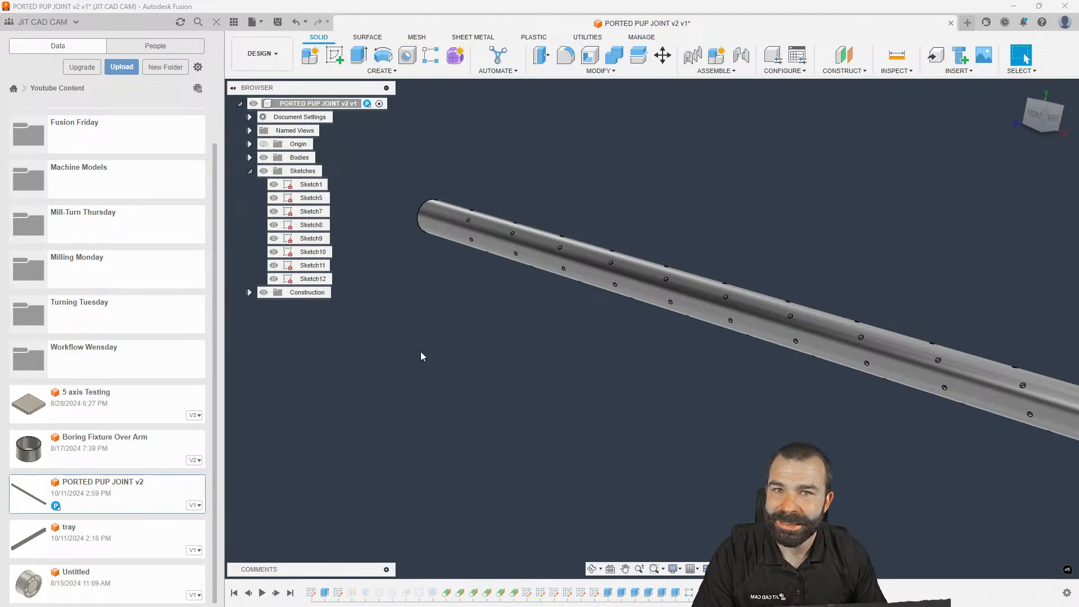
scroll(414, 341, "down", 1)
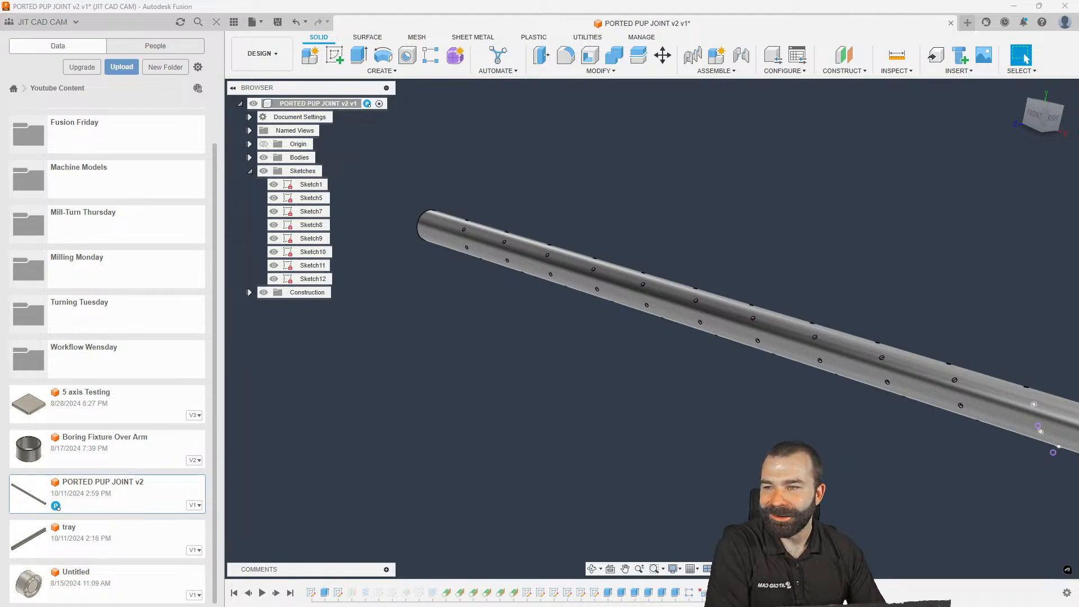
scroll(409, 258, "down", 2)
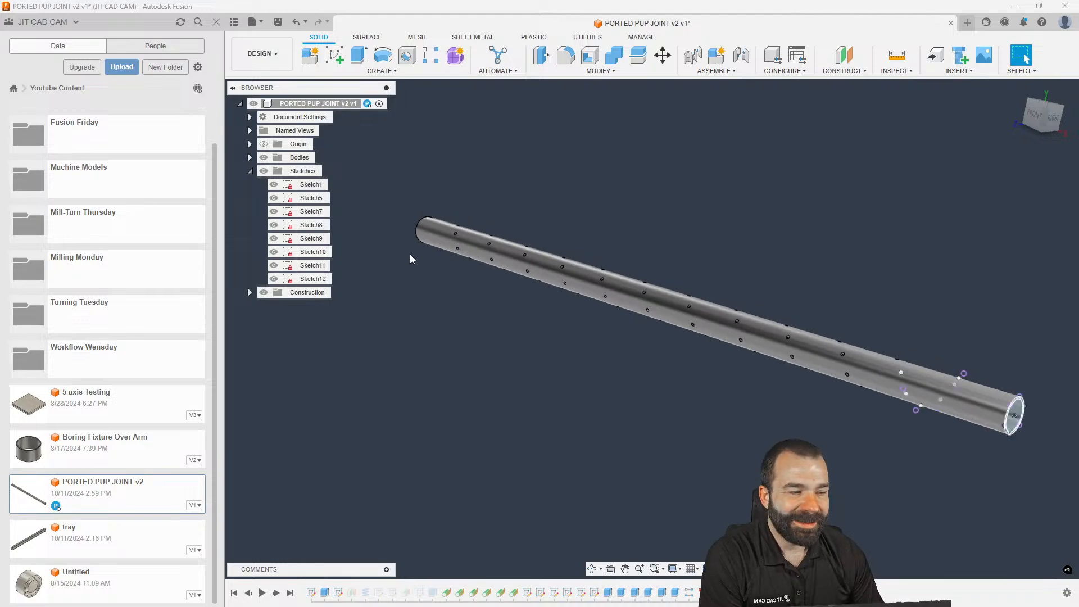
left_click(261, 53)
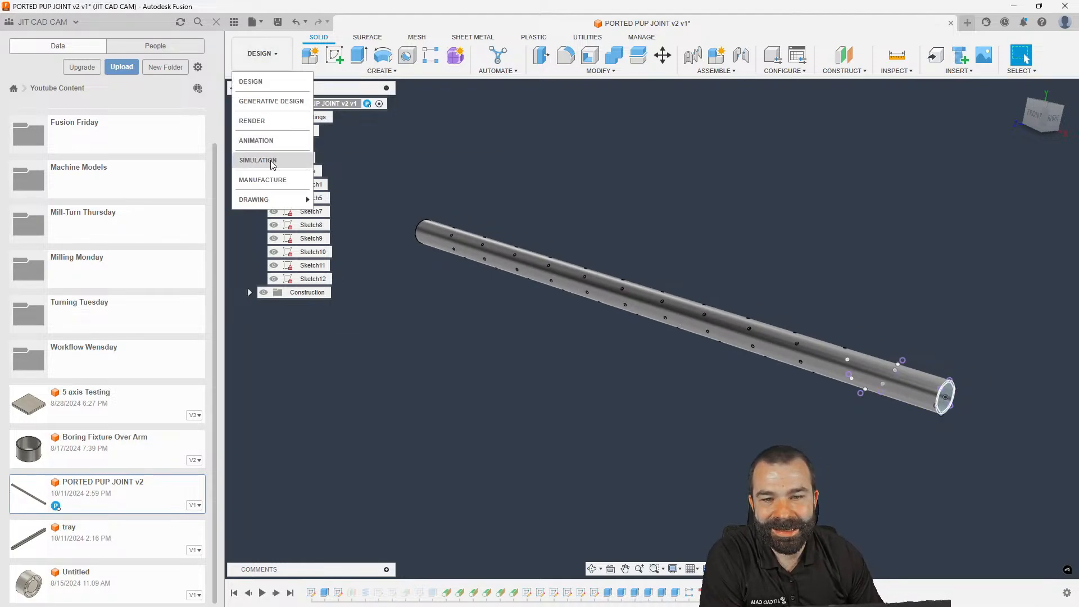
Switch to the Manufacture workspace and hide the design's sketches
left_click(253, 179)
middle_click_drag(540, 285, 536, 318, "shift")
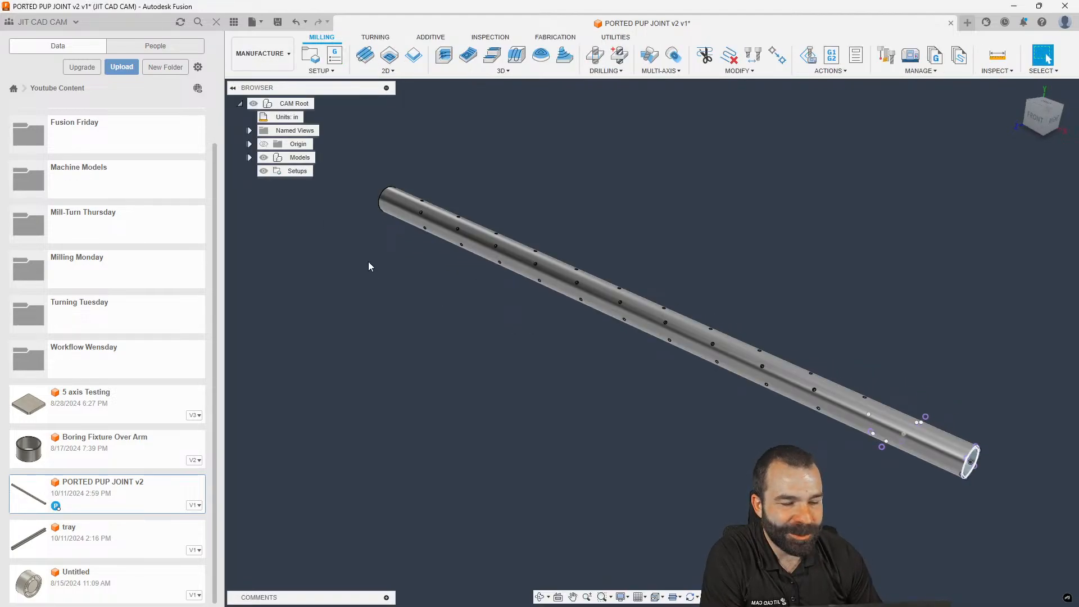
left_click(249, 157)
left_click(260, 171)
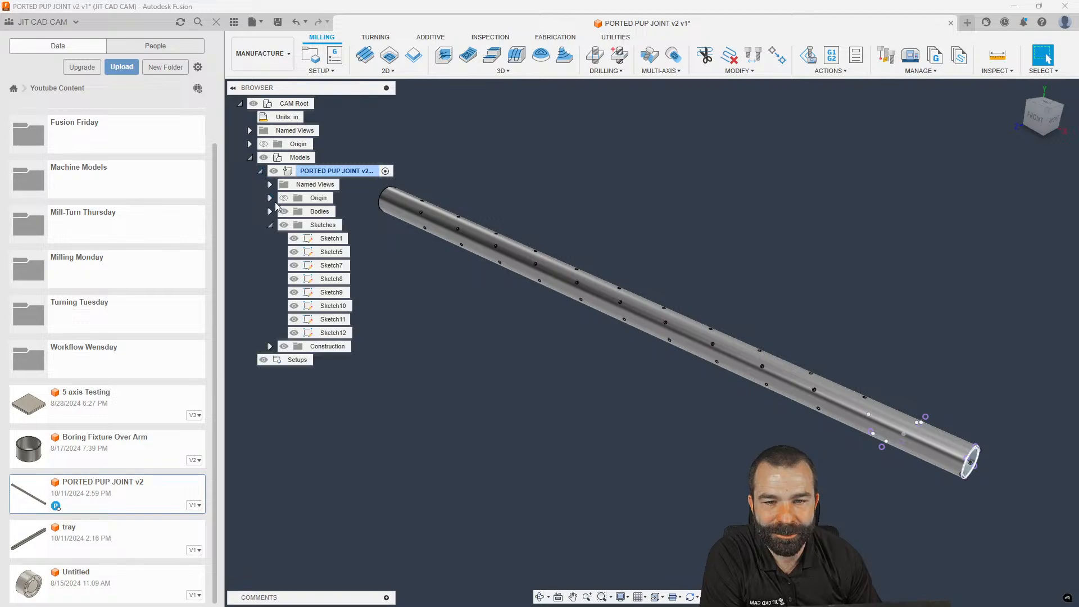
left_click(284, 225)
left_click(260, 170)
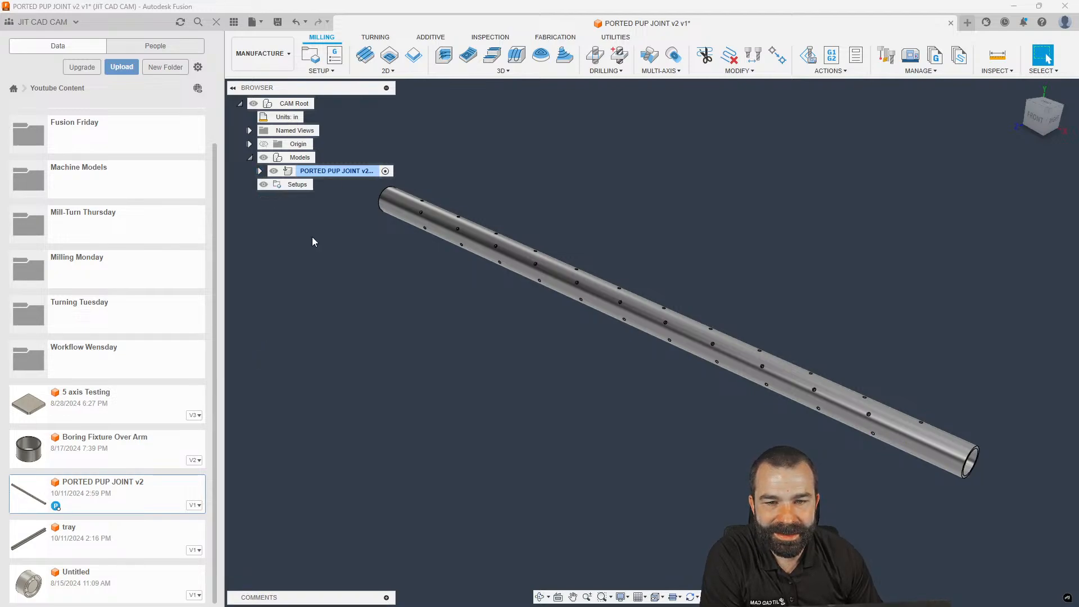
scroll(421, 217, "up", 5)
scroll(419, 214, "down", 3)
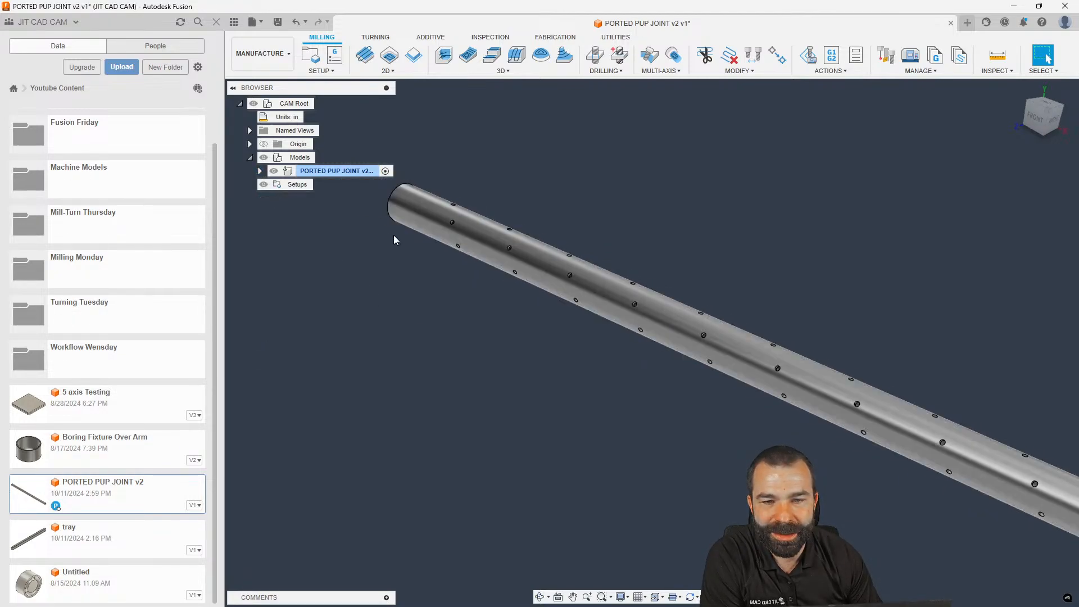
Create a setup oriented by Z axis/plane & X axis on XZ, origin at the tube-end box point
left_click(310, 54)
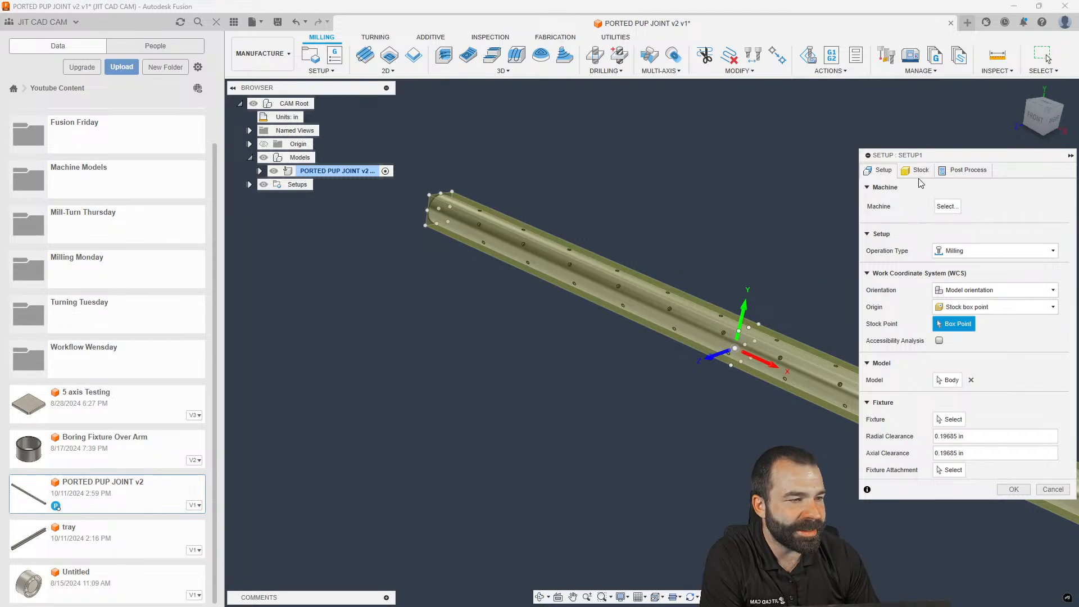
left_click(995, 290)
left_click(973, 301)
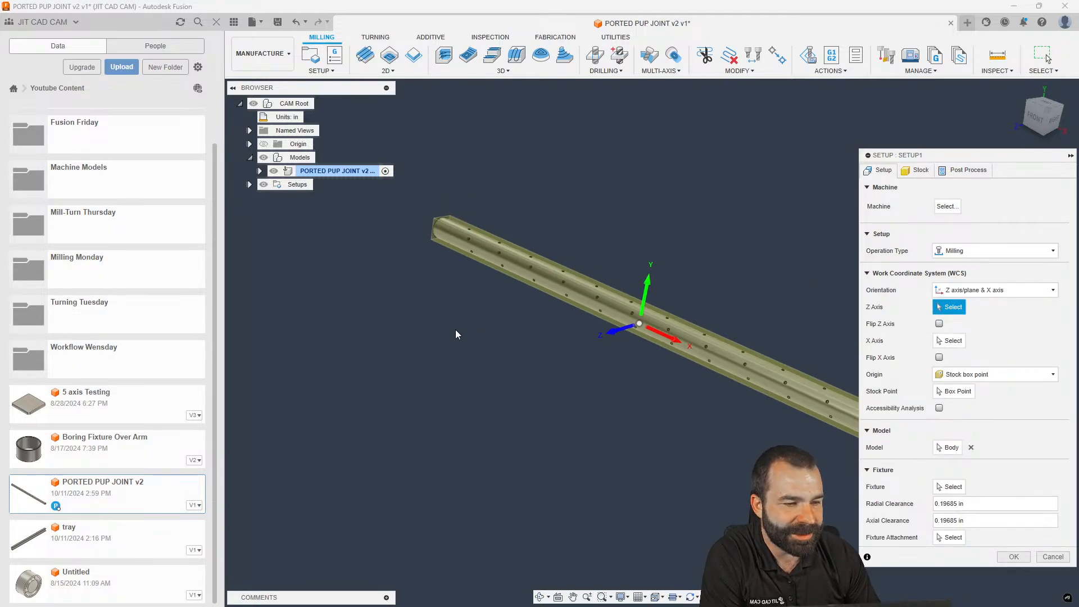
scroll(479, 351, "down", 4)
scroll(683, 389, "up", 3)
left_click(688, 394)
mouse_move(538, 351)
middle_mouse_down("shift")
mouse_move(517, 365)
mouse_move(528, 357)
middle_mouse_up("shift")
left_click(953, 392)
middle_click_drag(393, 317, 272, 337, "shift")
scroll(315, 321, "up", 5)
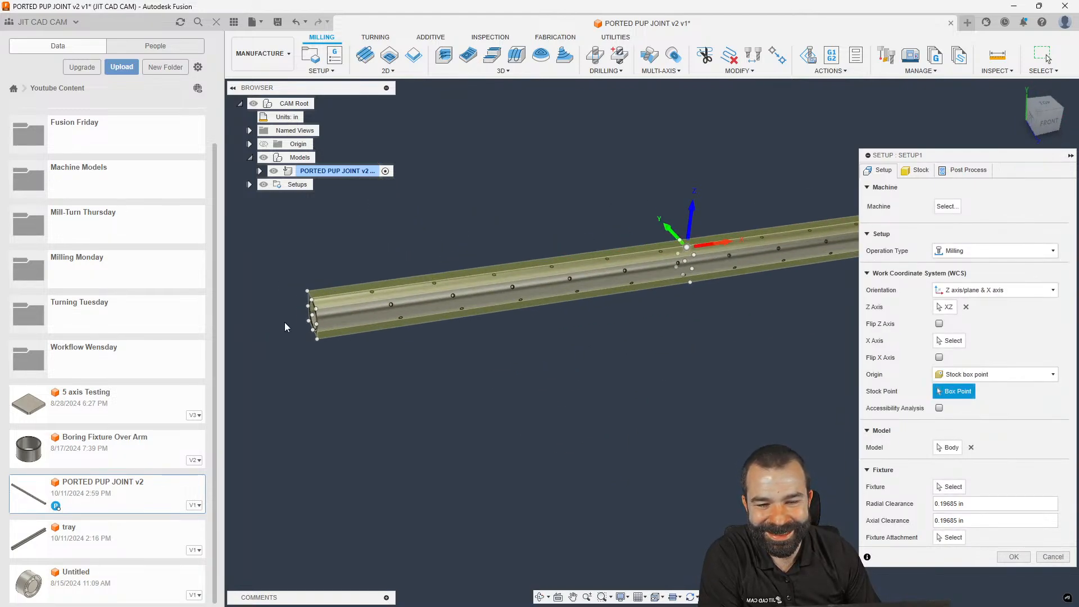
left_click(319, 316)
Hide the Data Panel, confirm Setup1, and start a Drill operation
left_click(217, 22)
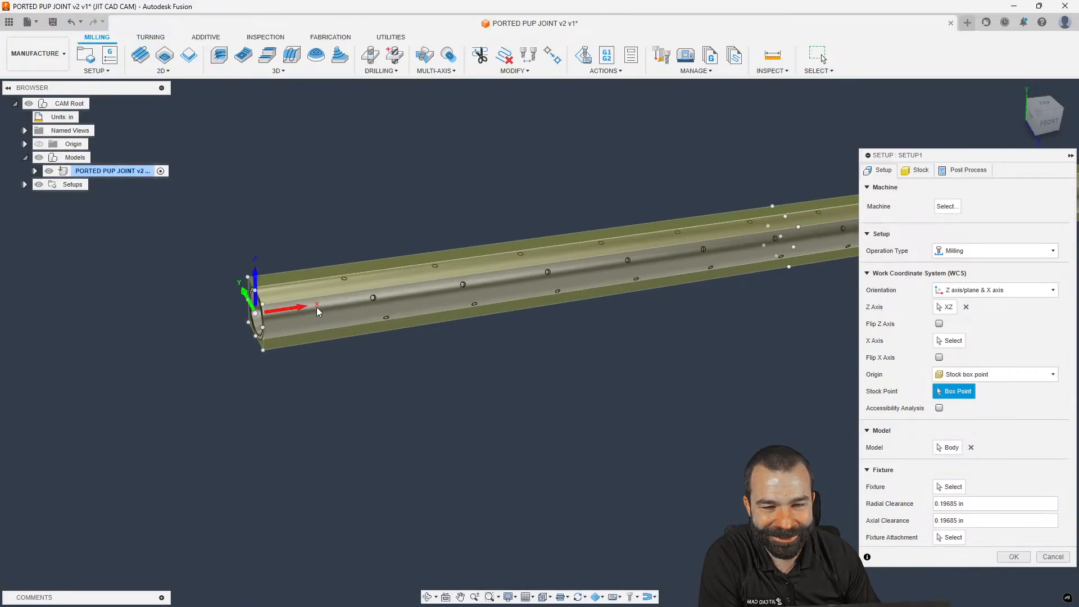
middle_click_drag(317, 308, 257, 316, "shift")
scroll(258, 318, "down", 3)
left_click(1022, 561)
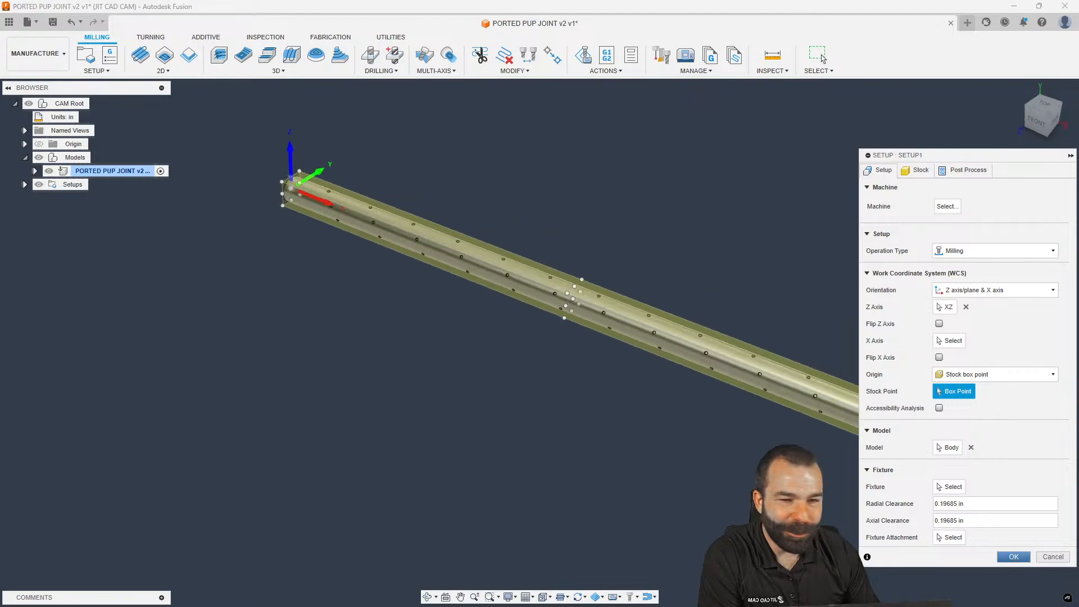
middle_click_drag(450, 231, 403, 230, "shift")
scroll(401, 230, "up", 2)
left_click(369, 55)
Choose the 3/8" spot drill from the Shop Crib library as the drill tool
left_click(961, 208)
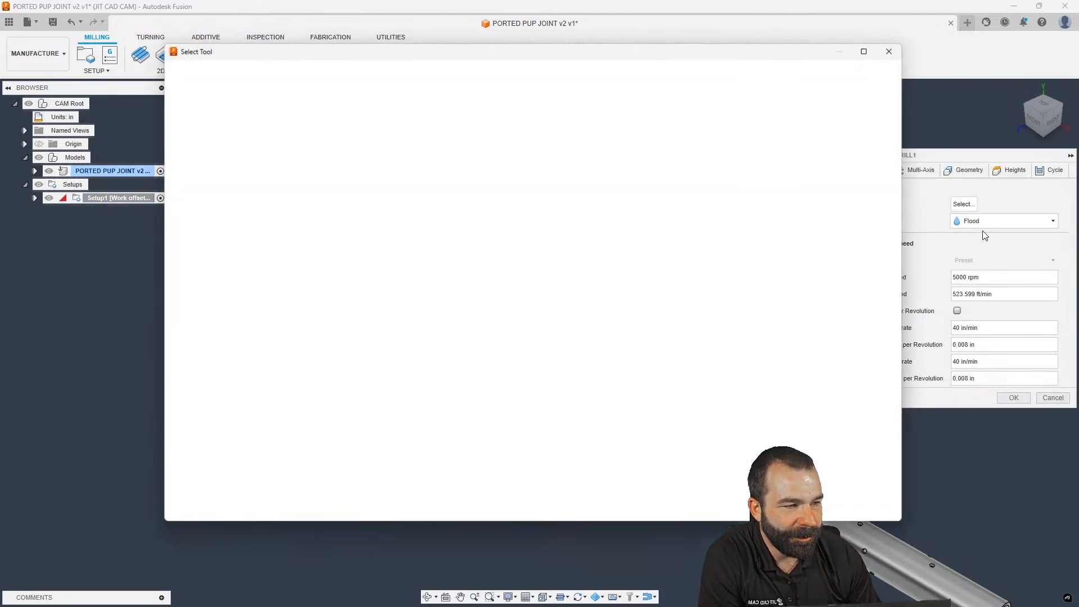
left_click(214, 234)
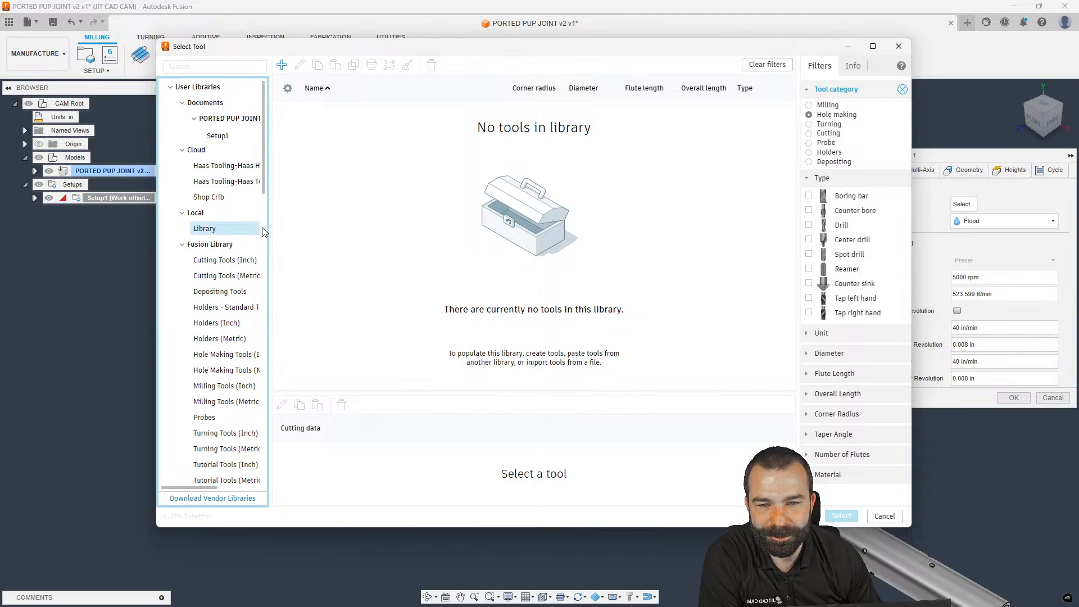
left_click(209, 197)
left_click(348, 125)
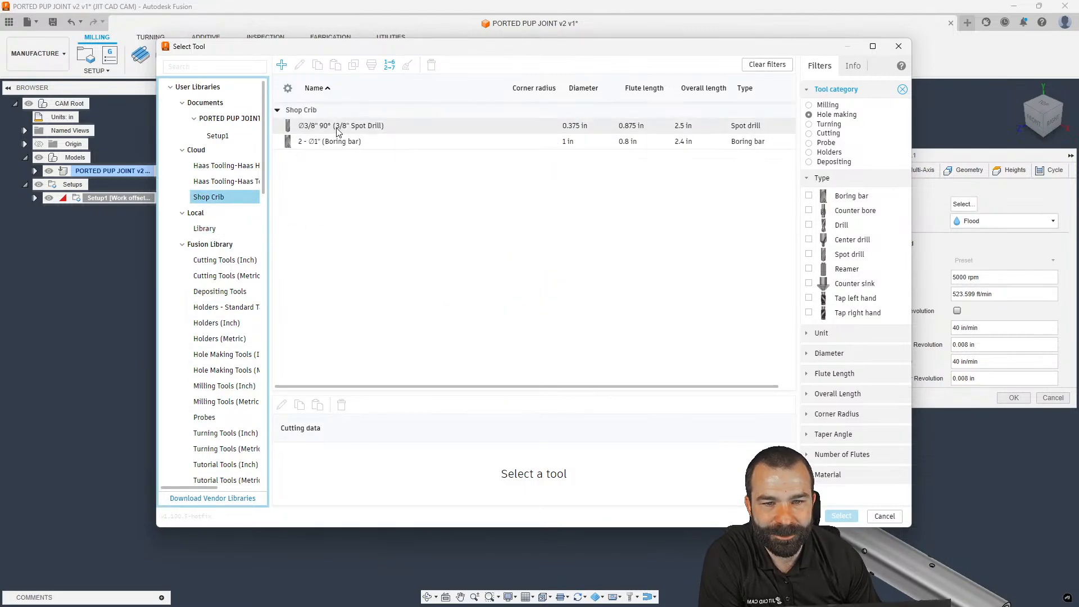
left_click(841, 515)
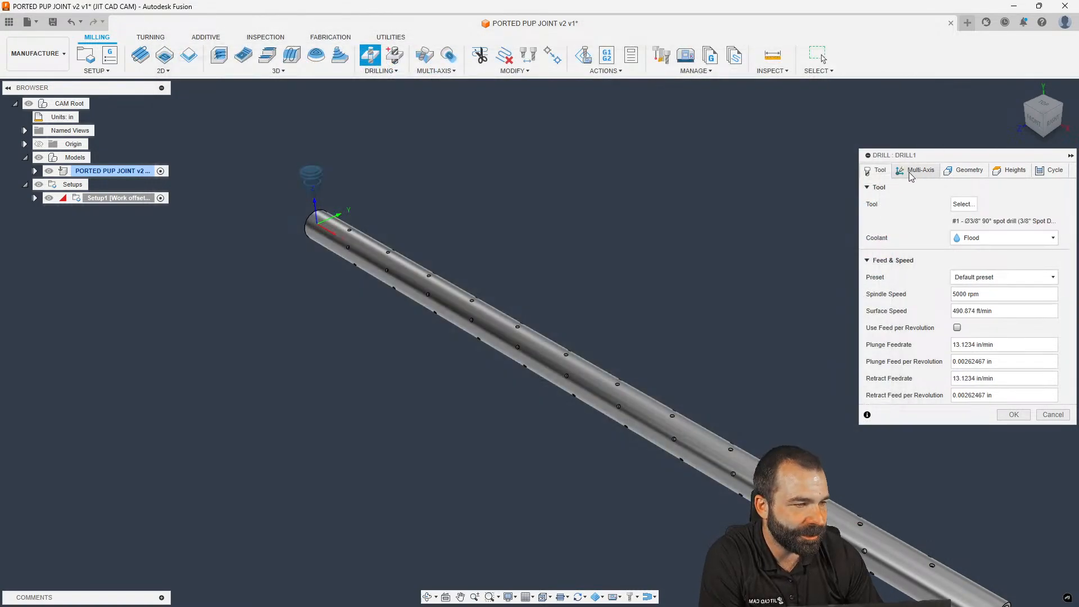
Select a top hole plus all same-diameter holes and create Drill1
left_click(917, 172)
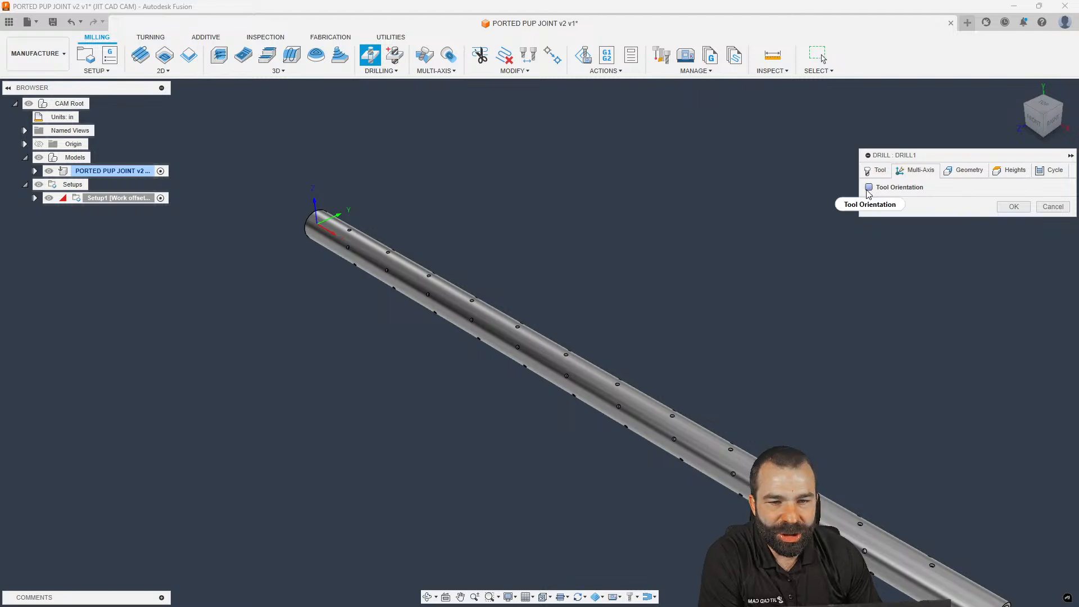
left_click(964, 170)
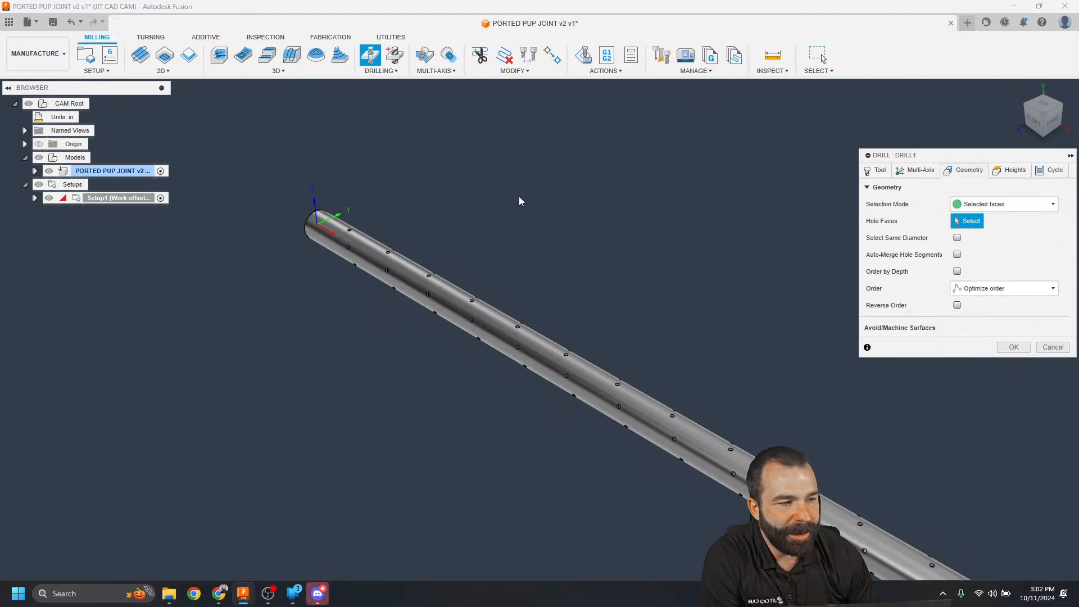
scroll(505, 199, "up", 2)
scroll(308, 256, "up", 3)
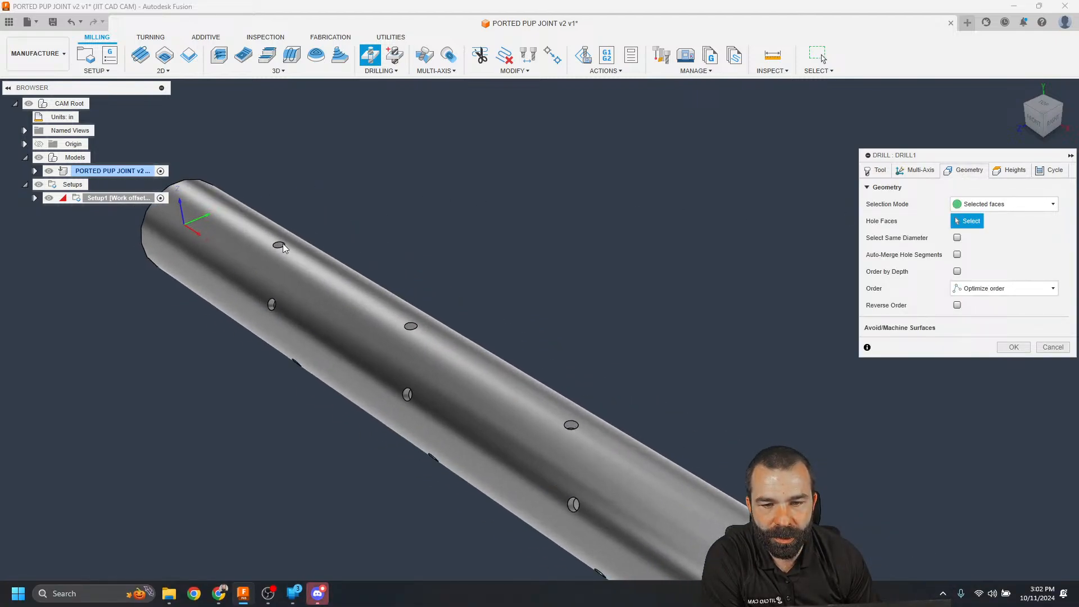
left_click(278, 248)
left_click(957, 238)
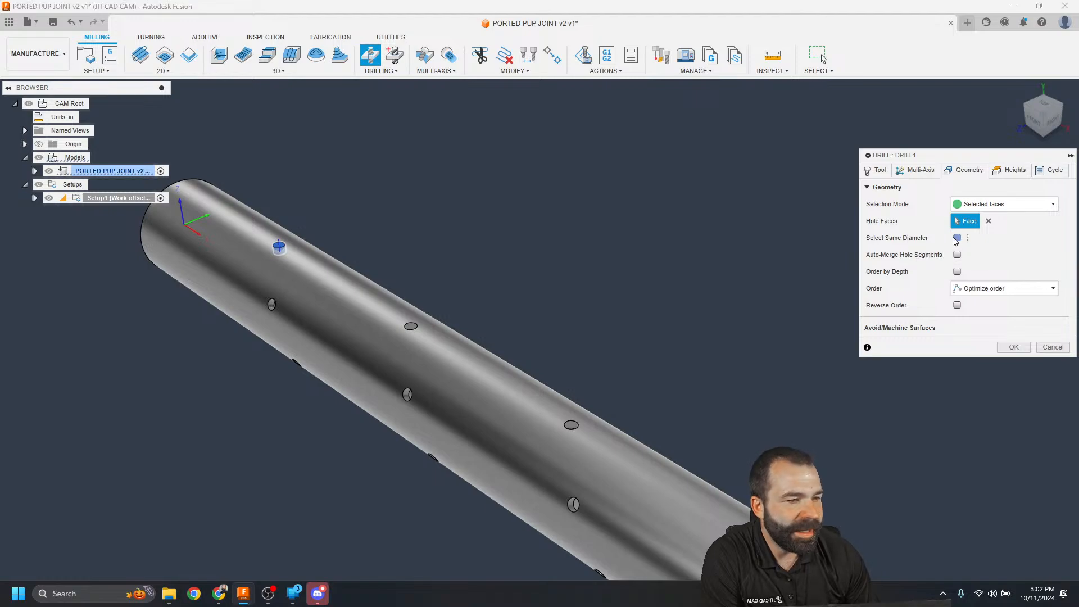
scroll(351, 218, "down", 4)
scroll(347, 295, "up", 4)
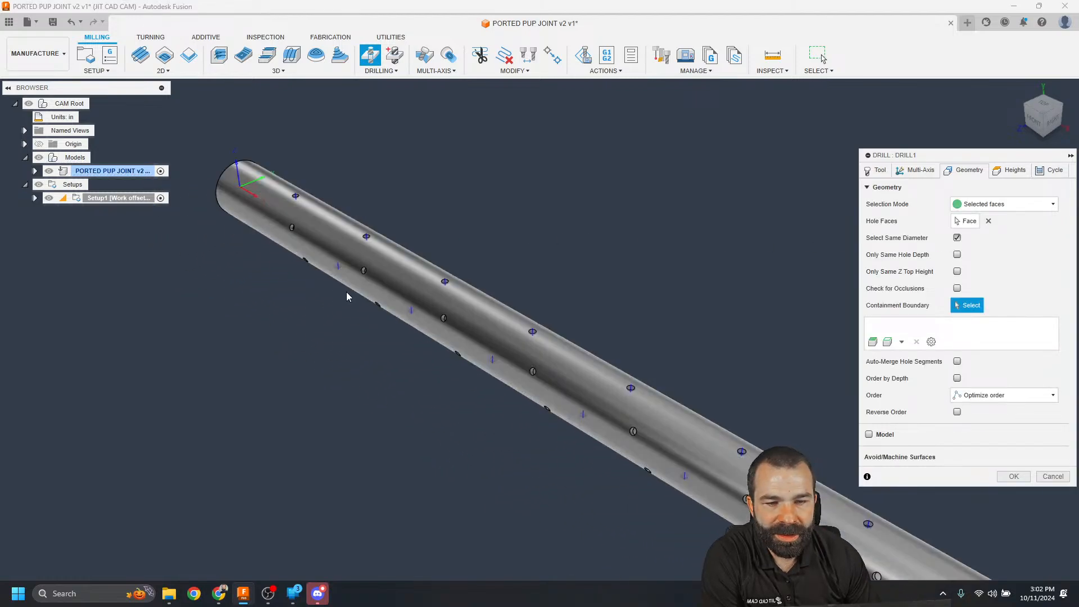
scroll(339, 272, "up", 2)
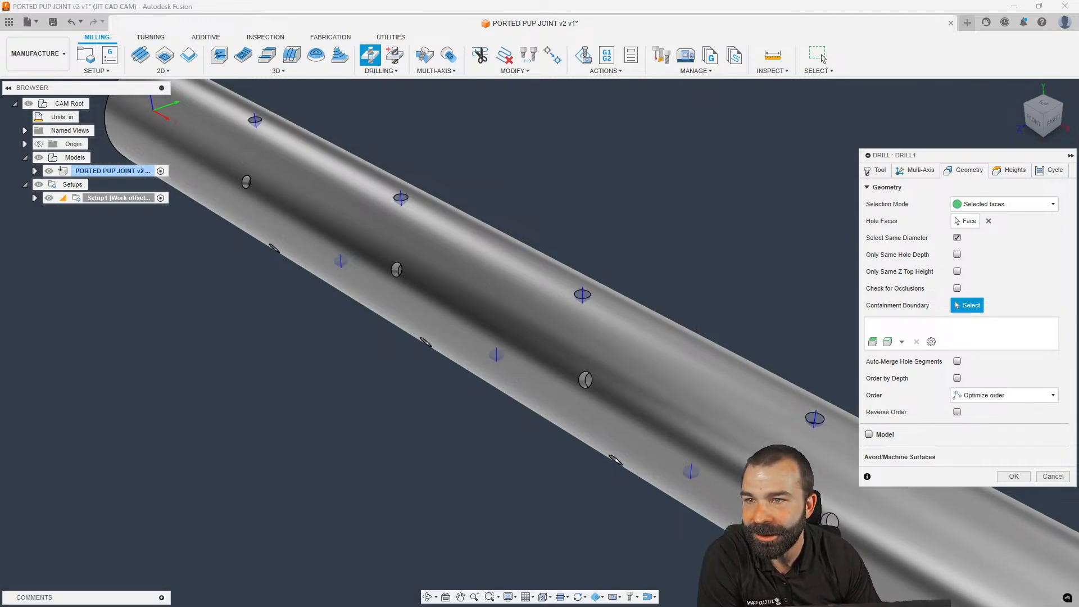
scroll(368, 250, "down", 5)
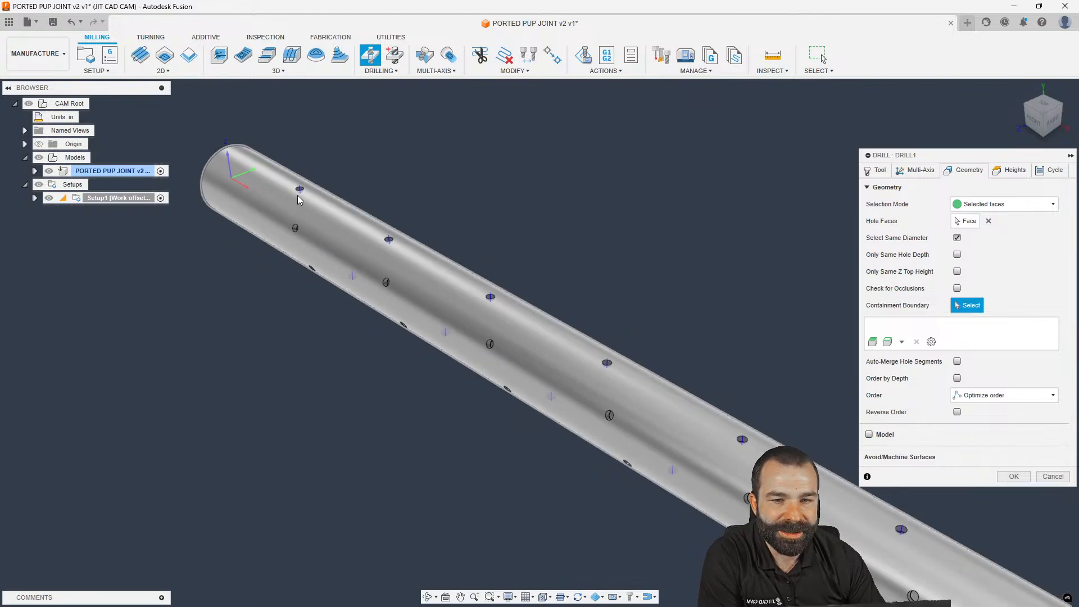
scroll(235, 257, "down", 2)
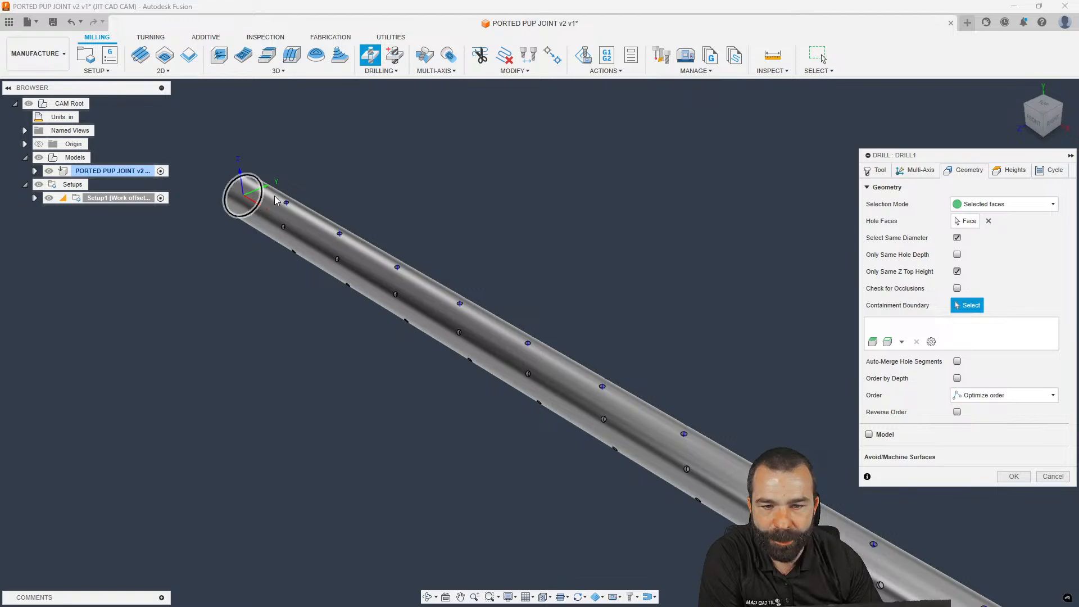
scroll(313, 277, "down", 2)
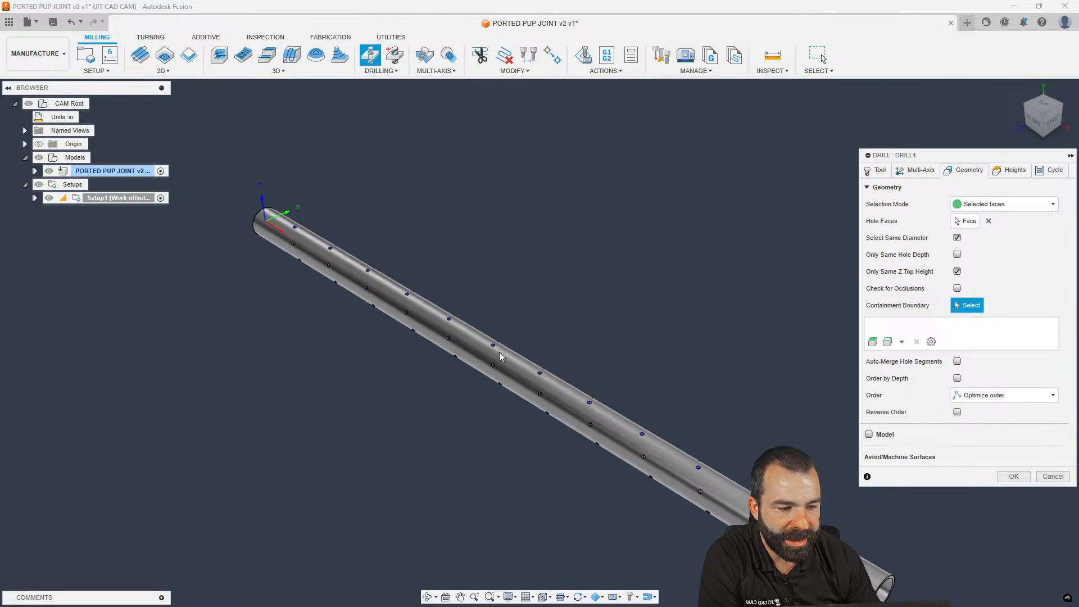
left_click(1012, 476)
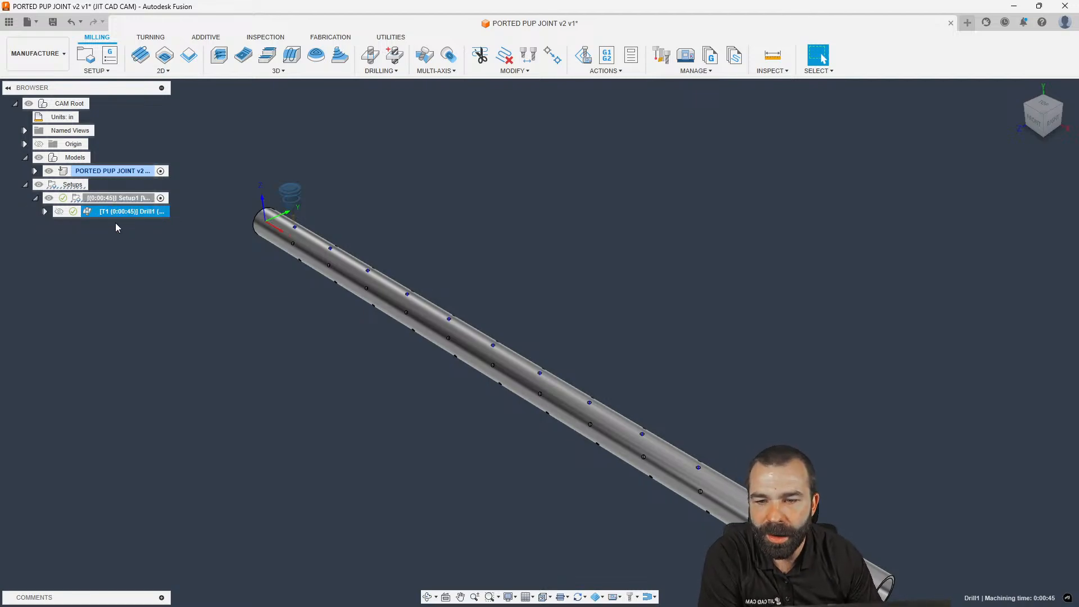
Duplicate Drill1 and orient its tool axis to a side hole's face, flipped
key("ctrl+d")
double_click(88, 226)
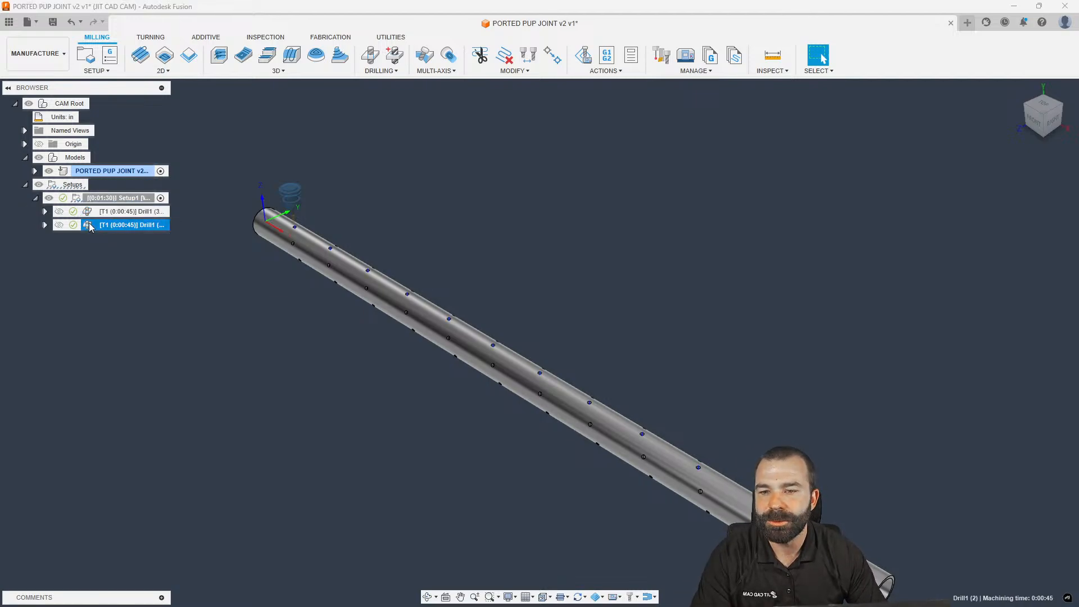
left_click(916, 169)
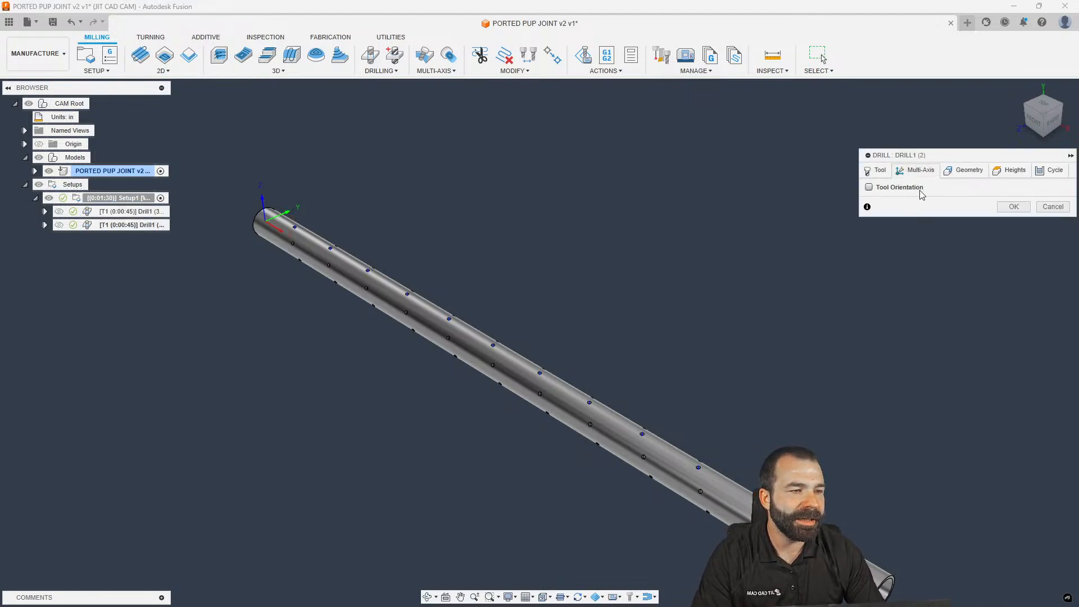
left_click(877, 187)
scroll(290, 243, "up", 7)
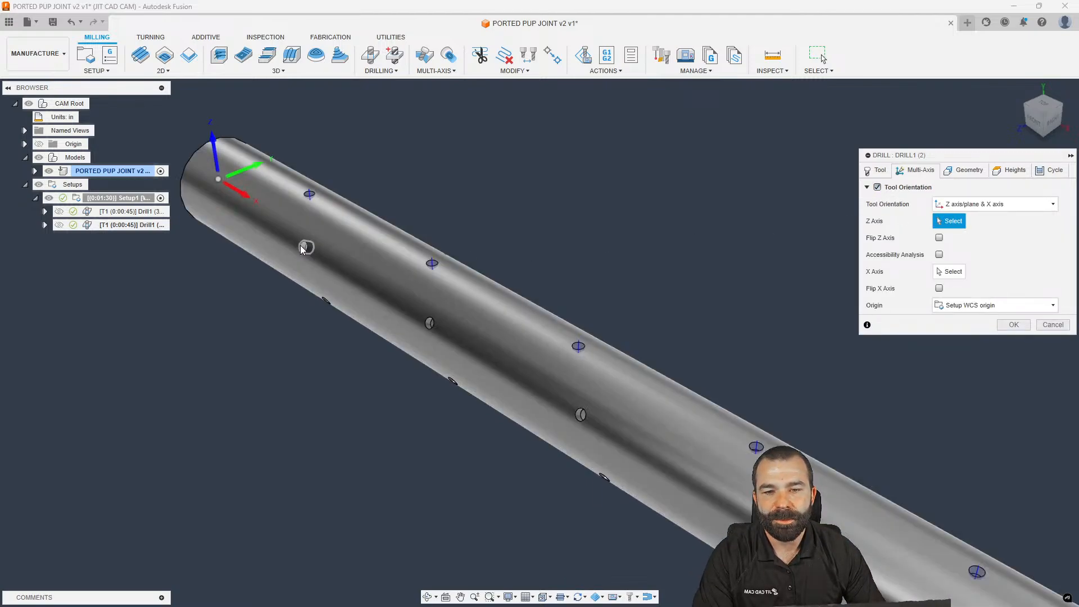
left_click(305, 247)
left_click(971, 221)
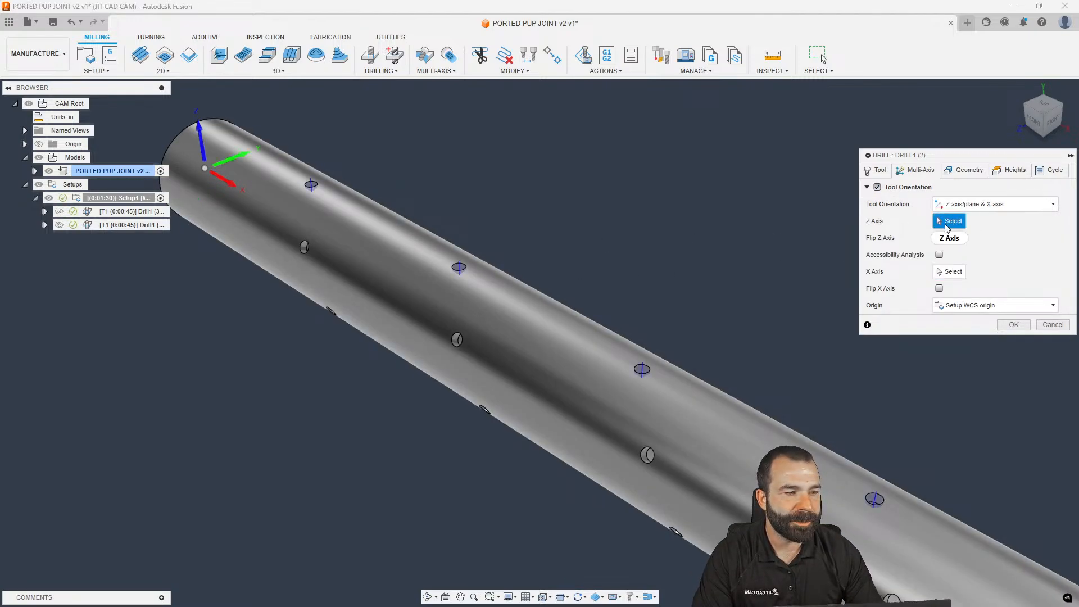
left_click(304, 247)
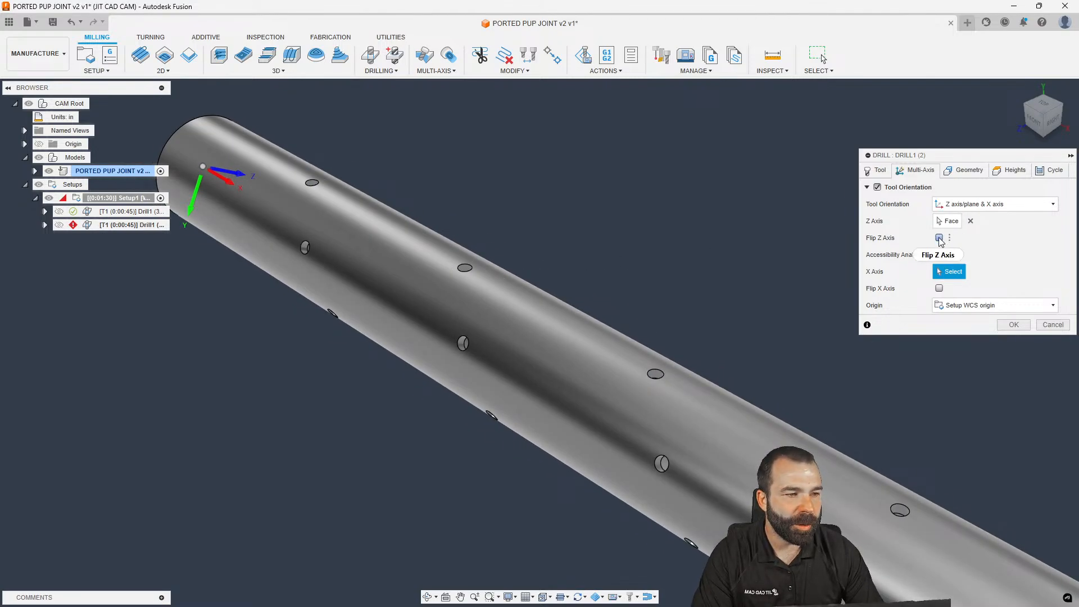
left_click(939, 238)
left_click(949, 221)
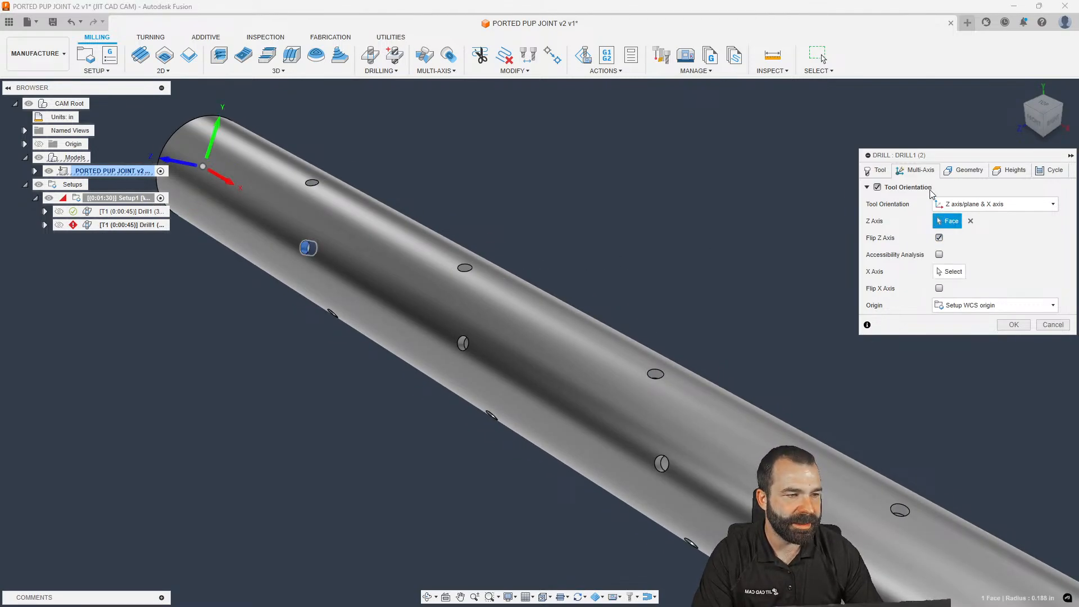
Select the side hole and its matching holes, then finish the second drill operation
left_click(963, 170)
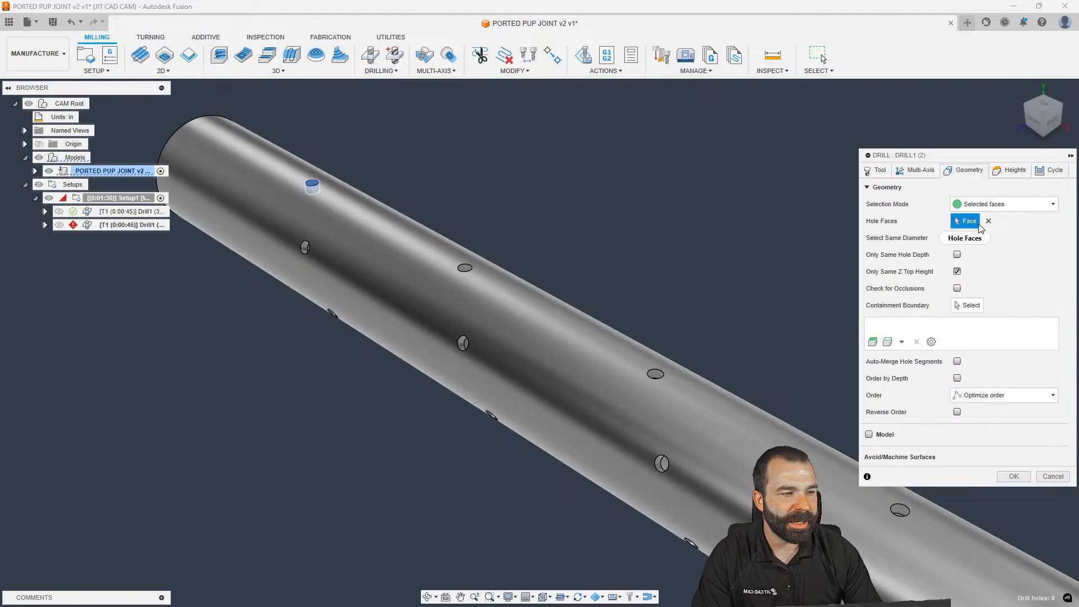
left_click(305, 248)
scroll(304, 239, "down", 1)
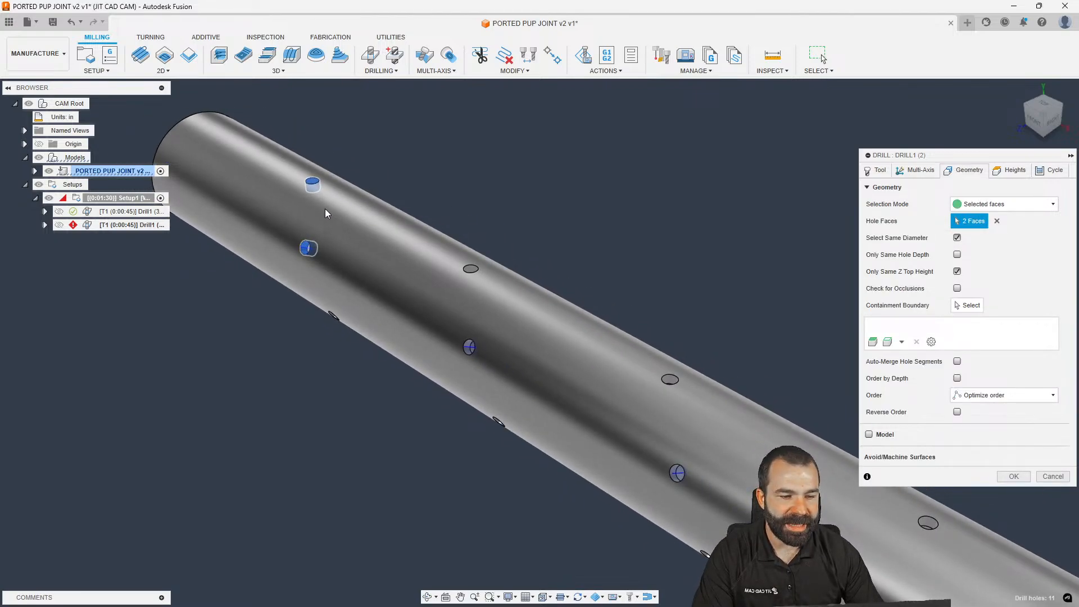
scroll(326, 213, "down", 2)
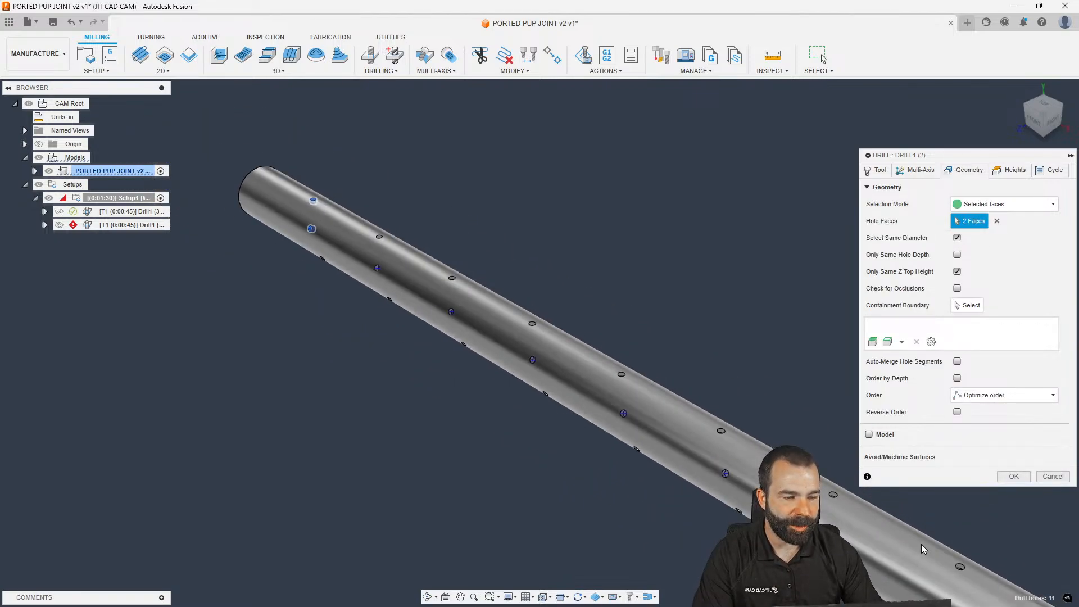
left_click(1013, 476)
scroll(238, 237, "down", 1)
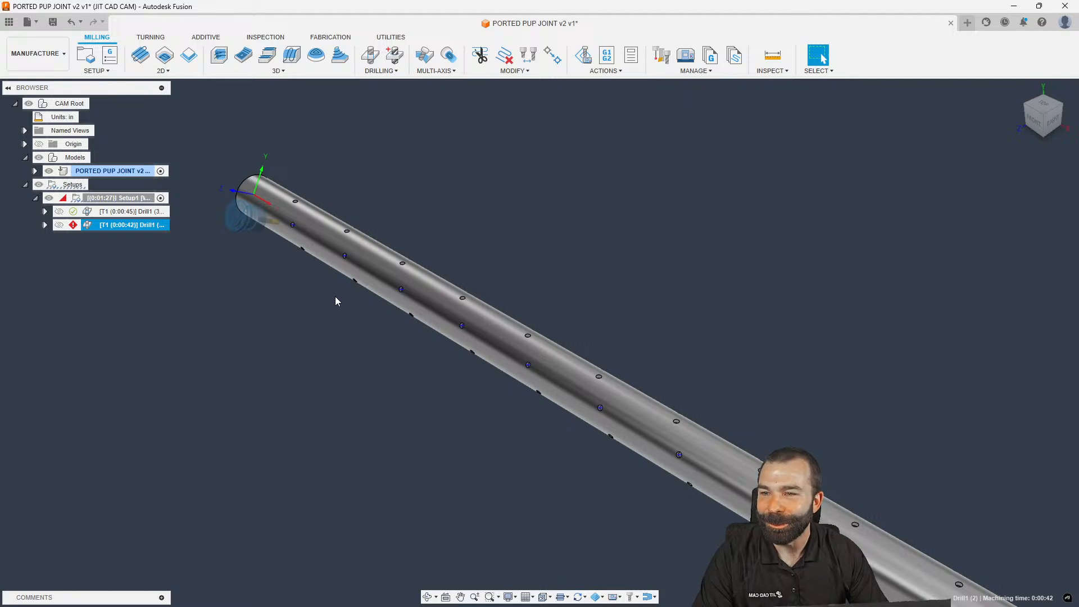
Select both Drill1 operations under Setup1 and delete them
middle_click_drag(338, 243, 309, 233, "shift")
scroll(309, 233, "down", 3)
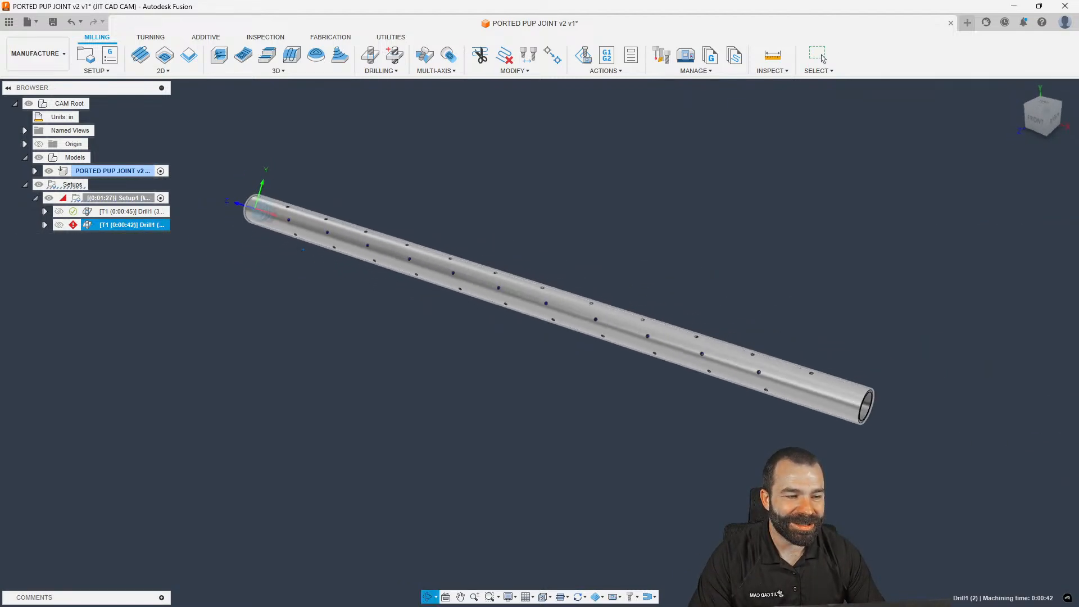
scroll(292, 208, "up", 5)
left_click(132, 212, "ctrl")
key("Delete")
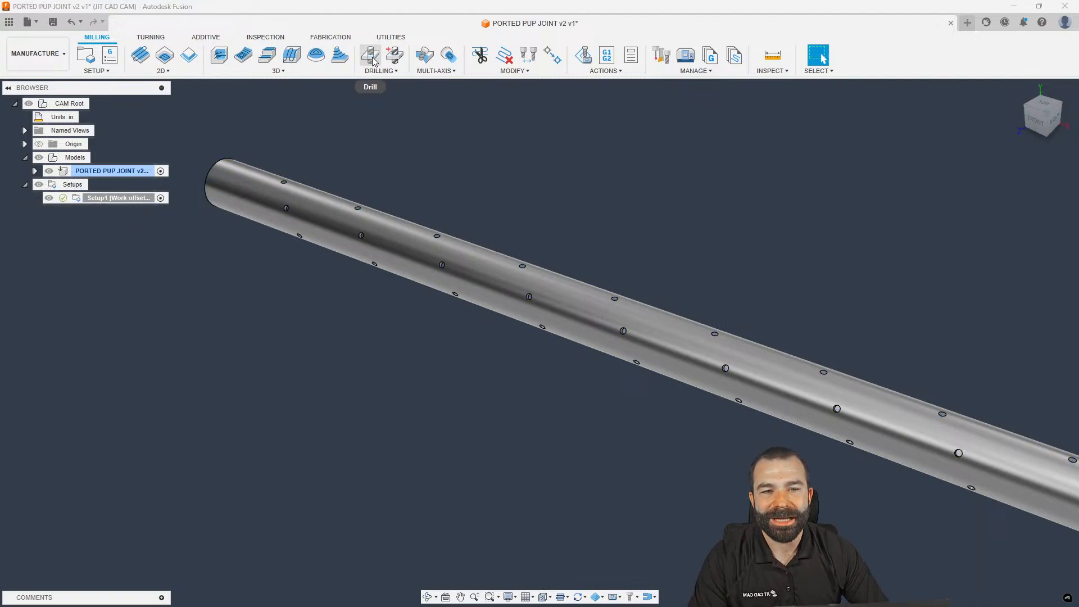
Start Hole Recognition with multi-axis machining enabled
left_click(395, 56)
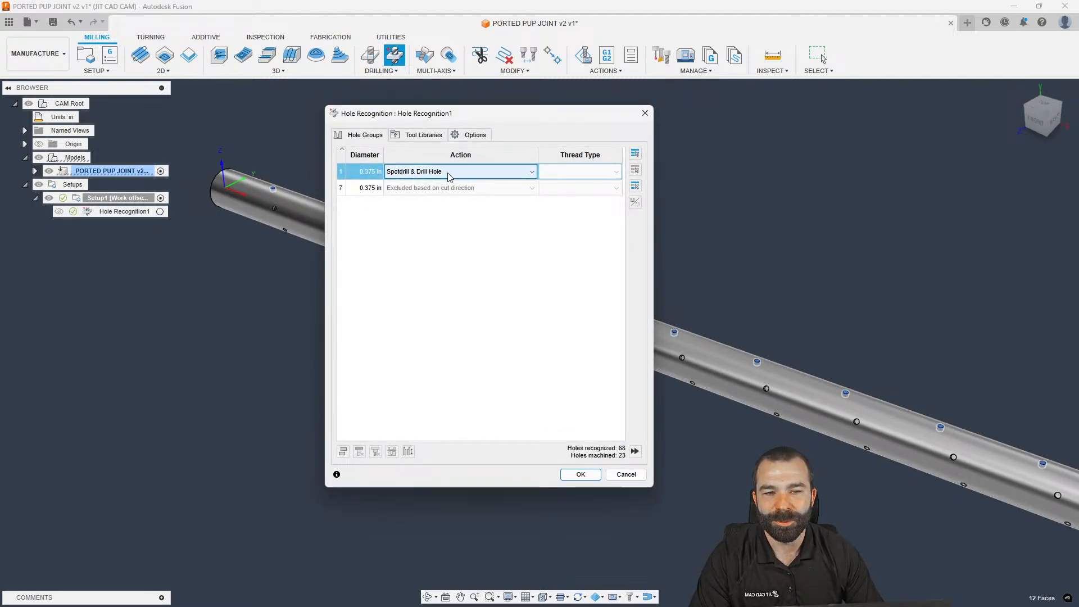
left_click(471, 135)
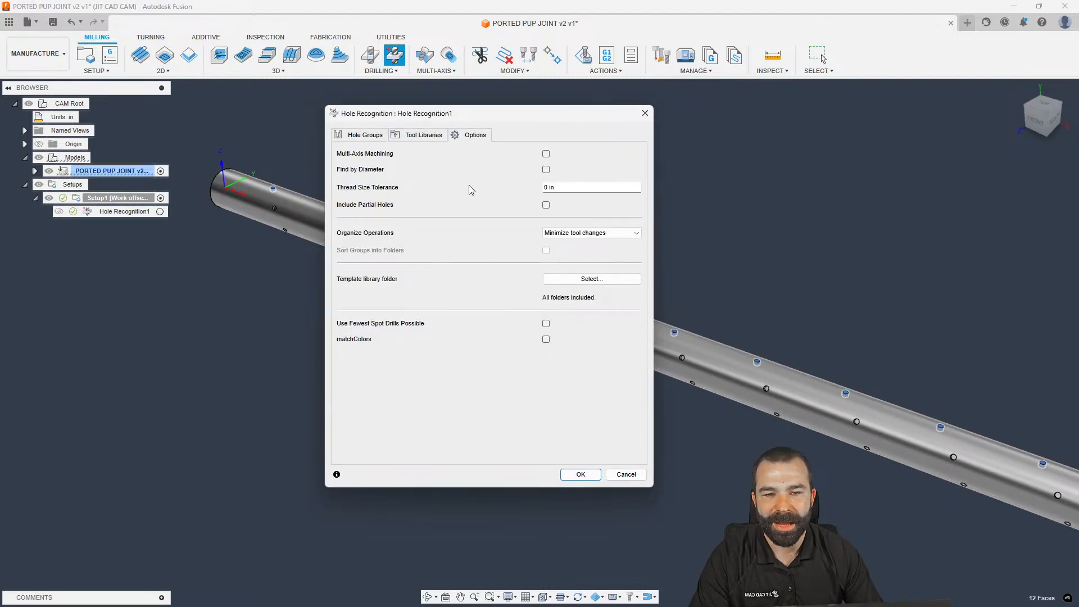
left_click(546, 154)
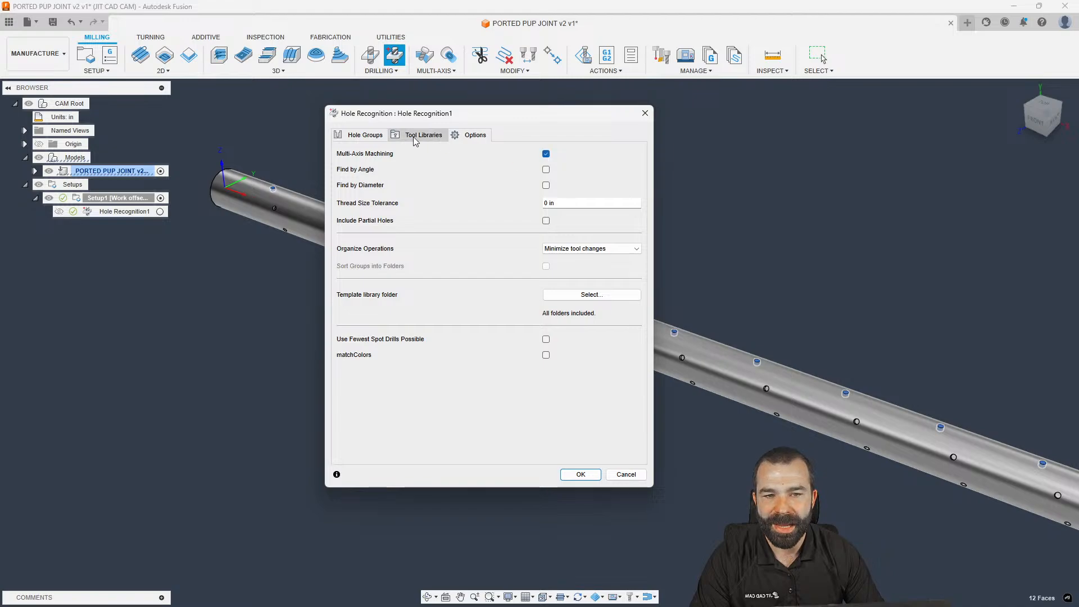
left_click(368, 135)
Review where each recognized hole group, including the 2.99 in bore, sits on the tube
left_click_drag(473, 124, 156, 192)
left_click(44, 262)
left_click(47, 271)
left_click(49, 288)
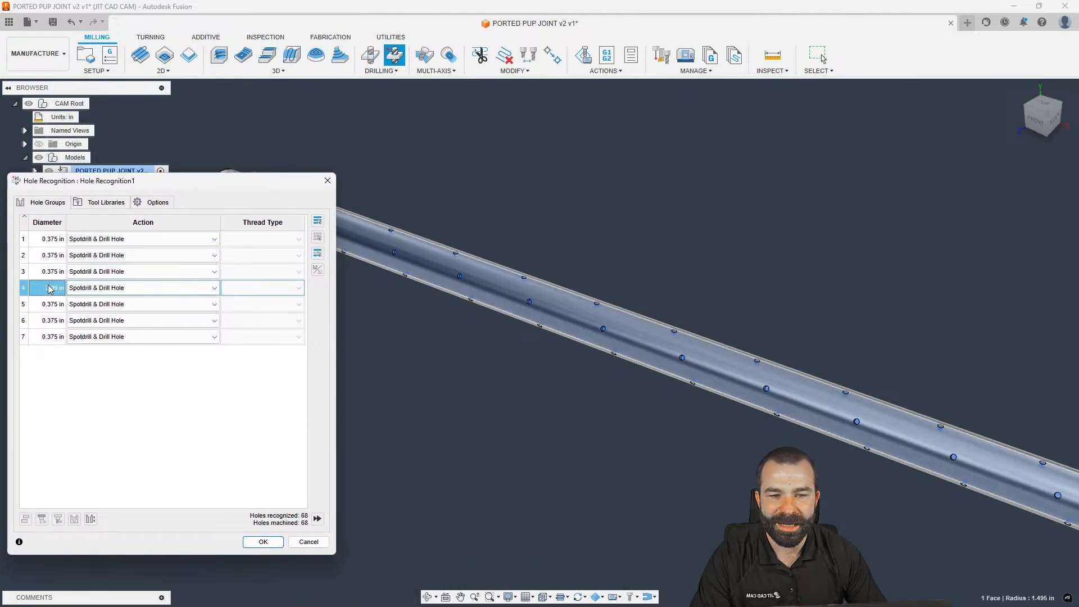
left_click(53, 304)
left_click(54, 322)
left_click(54, 337)
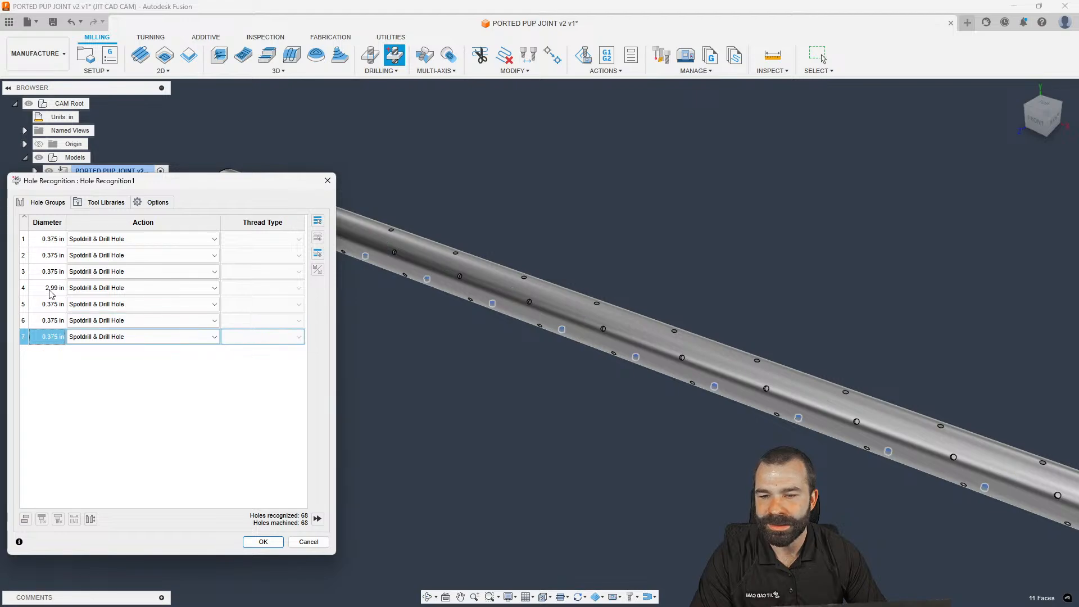
left_click(51, 289)
left_click_drag(281, 182, 628, 174)
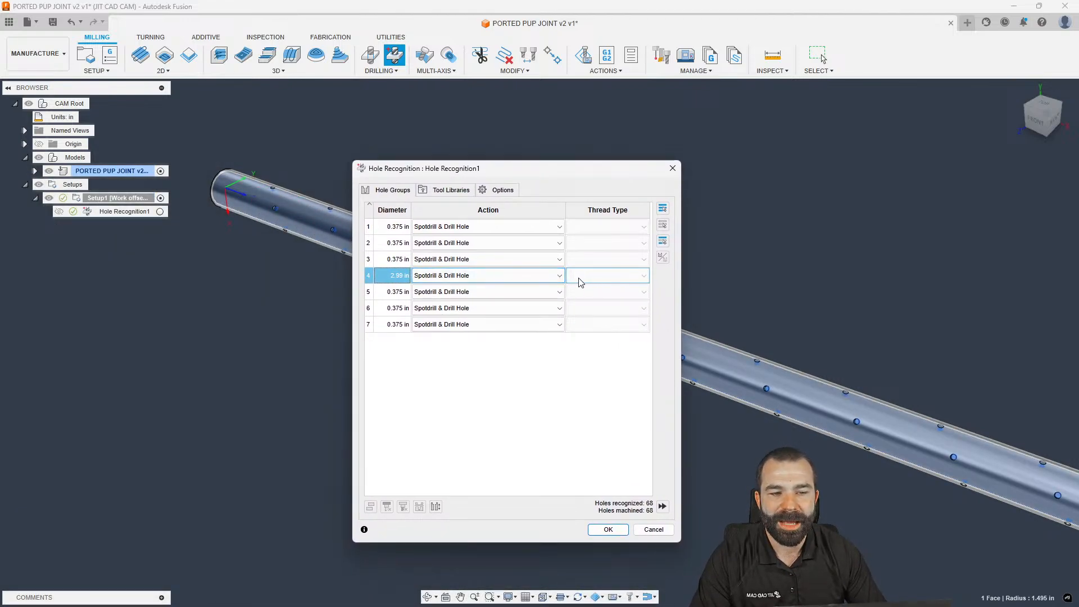
Set the 2.99 in hole group to Ignore, review the tool libraries, and generate the operations
left_click(559, 276)
left_click(475, 330)
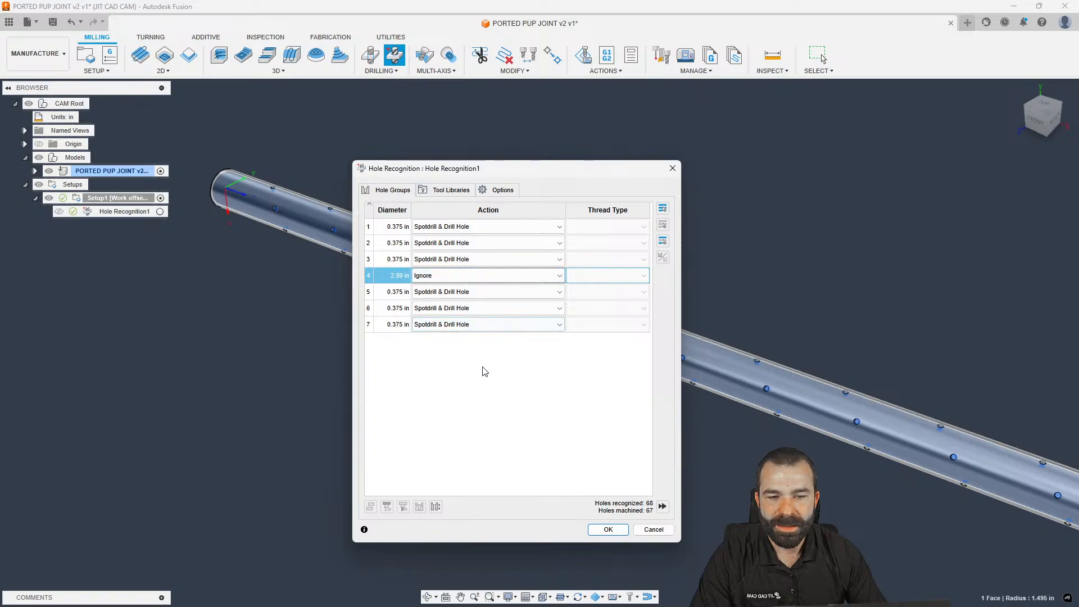
left_click(401, 231)
left_click(393, 263)
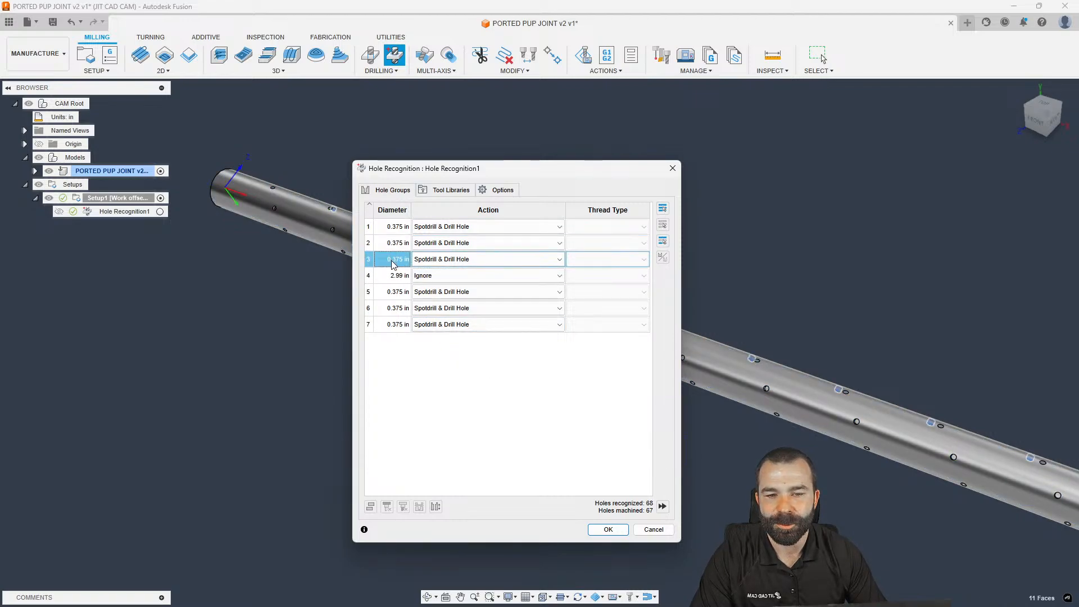
left_click(395, 289)
left_click(395, 308)
left_click(396, 324)
left_click(418, 372)
left_click(454, 190)
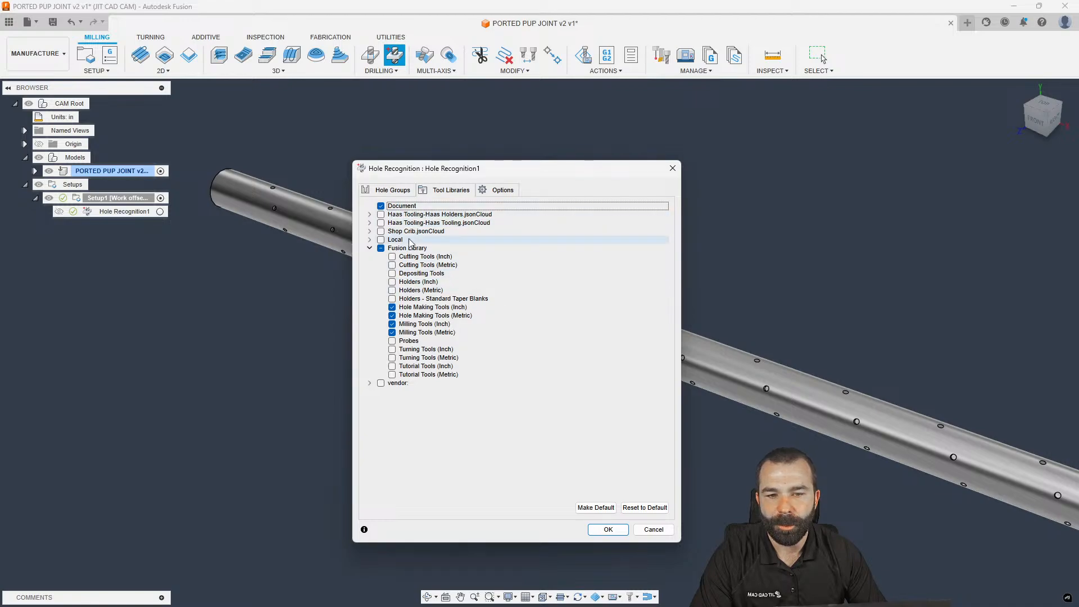
left_click(604, 531)
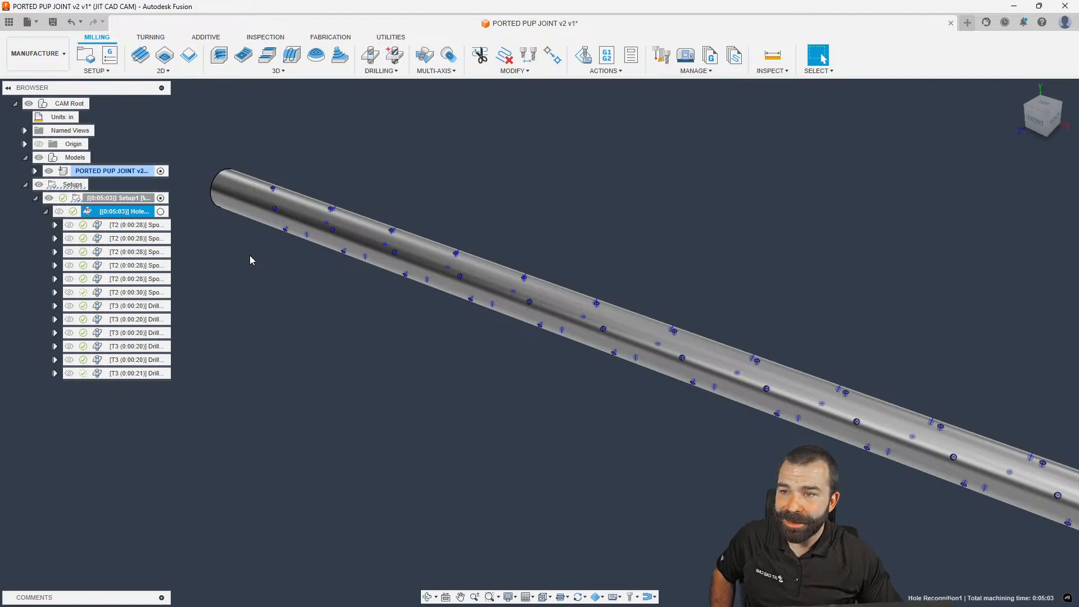
Preview the toolpath of each generated spotdrill and drill operation
left_click(218, 248)
left_click(111, 226)
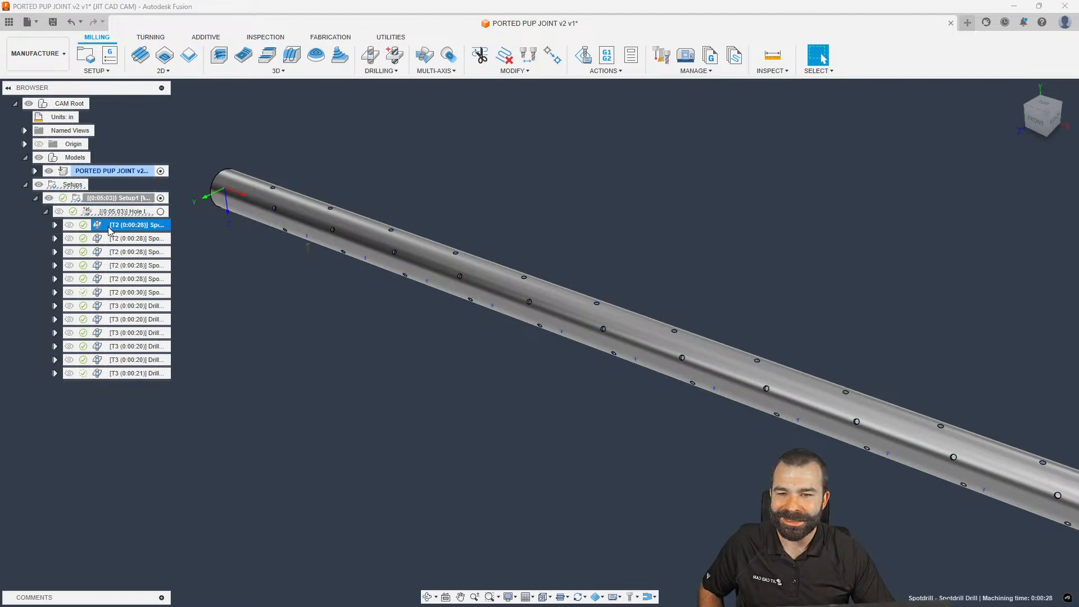
left_click(109, 239)
left_click(106, 252)
left_click(103, 266)
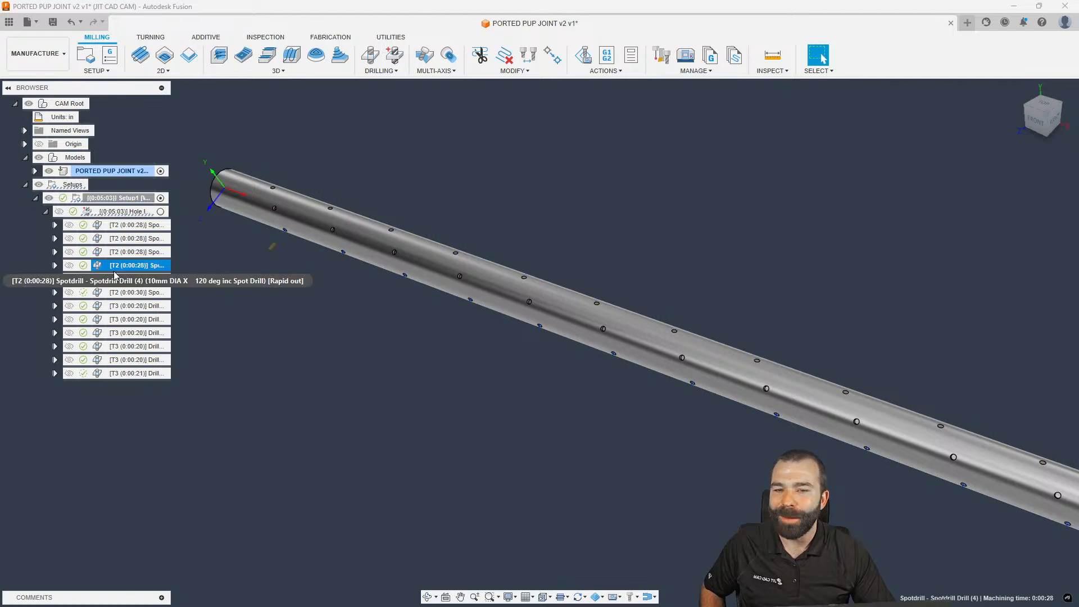
left_click(115, 292)
left_click(116, 305)
left_click(117, 319)
left_click(118, 334)
left_click(116, 346)
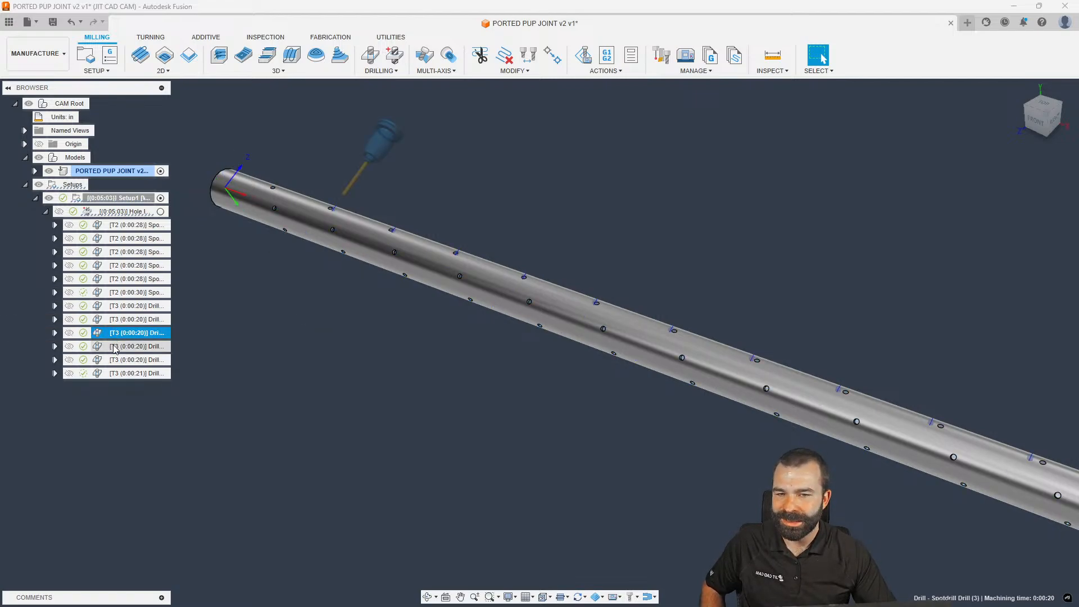
left_click(116, 359)
left_click(115, 375)
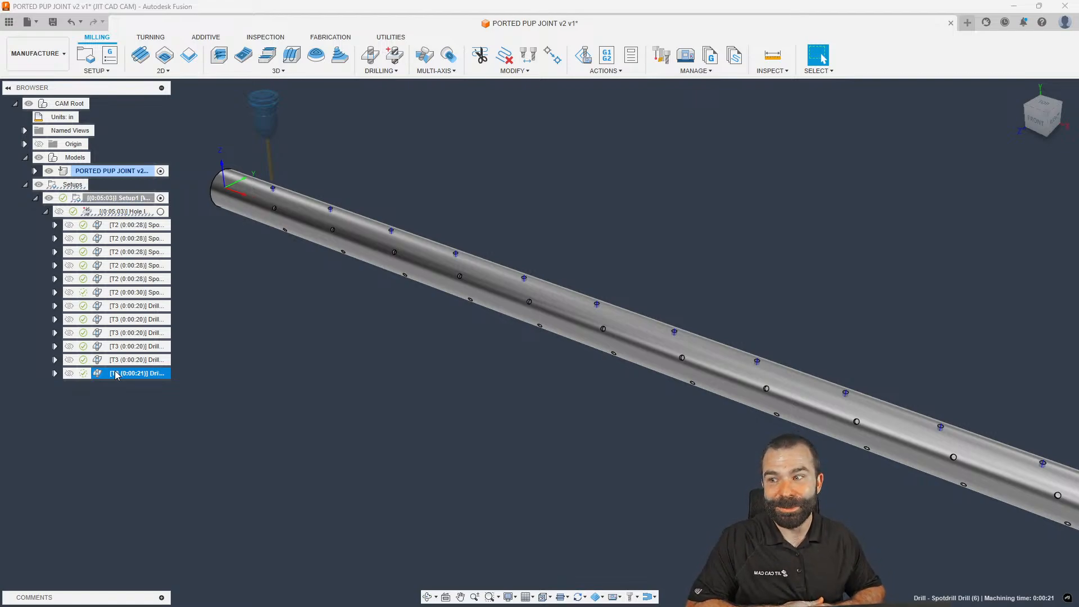
Start a new drill operation and view its multi-axis settings
left_click(269, 299)
left_click(371, 55)
left_click(916, 170)
left_click(877, 170)
left_click(916, 171)
Enable Tool Orientation on the Multi-Axis tab, aligned to a port hole face
left_click(870, 188)
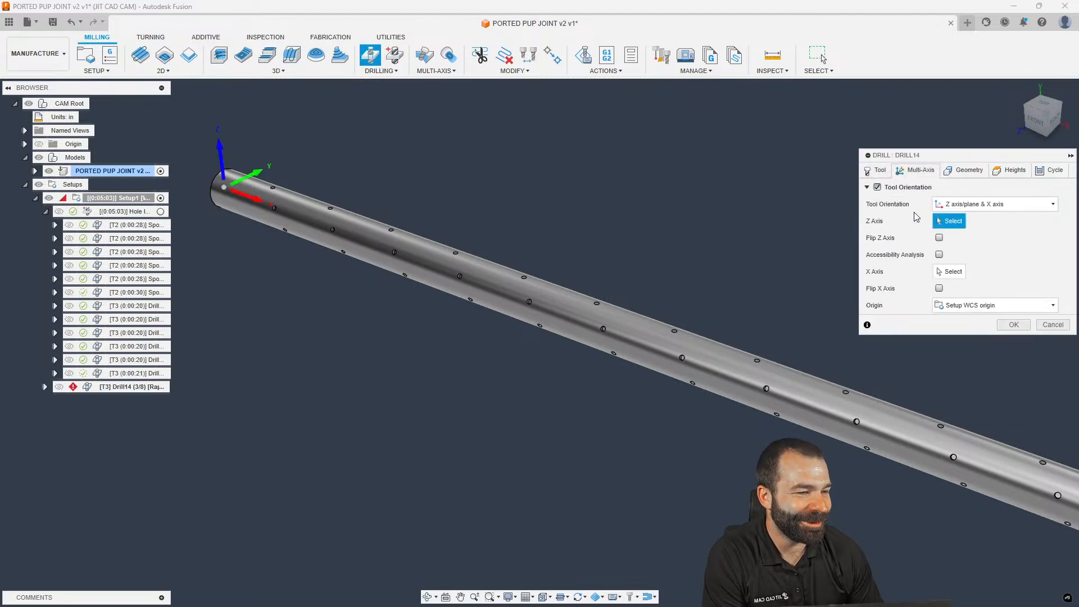
scroll(264, 212, "up", 8)
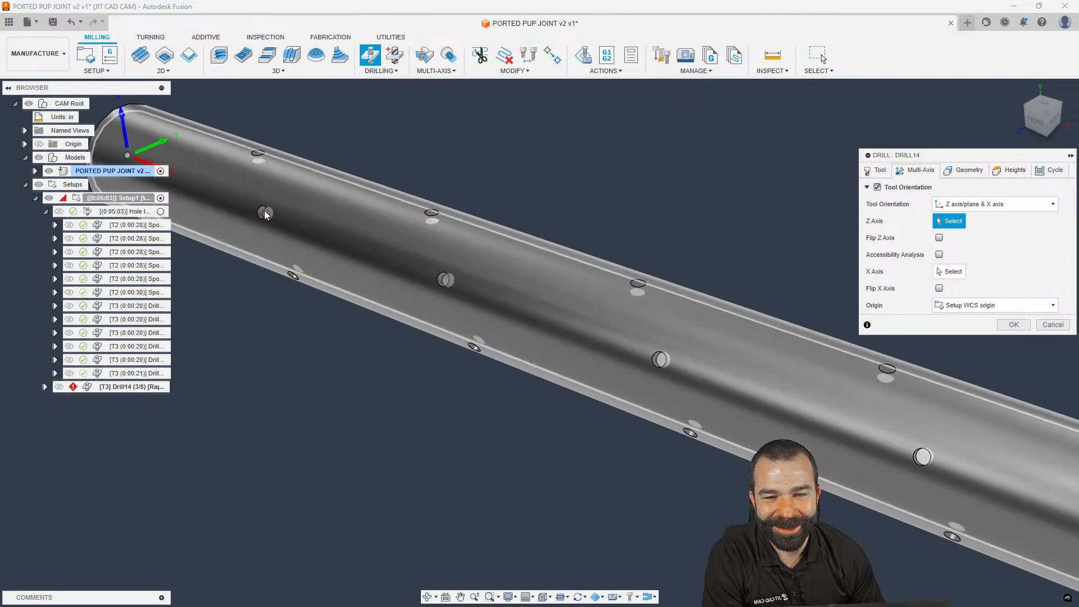
left_click(263, 213)
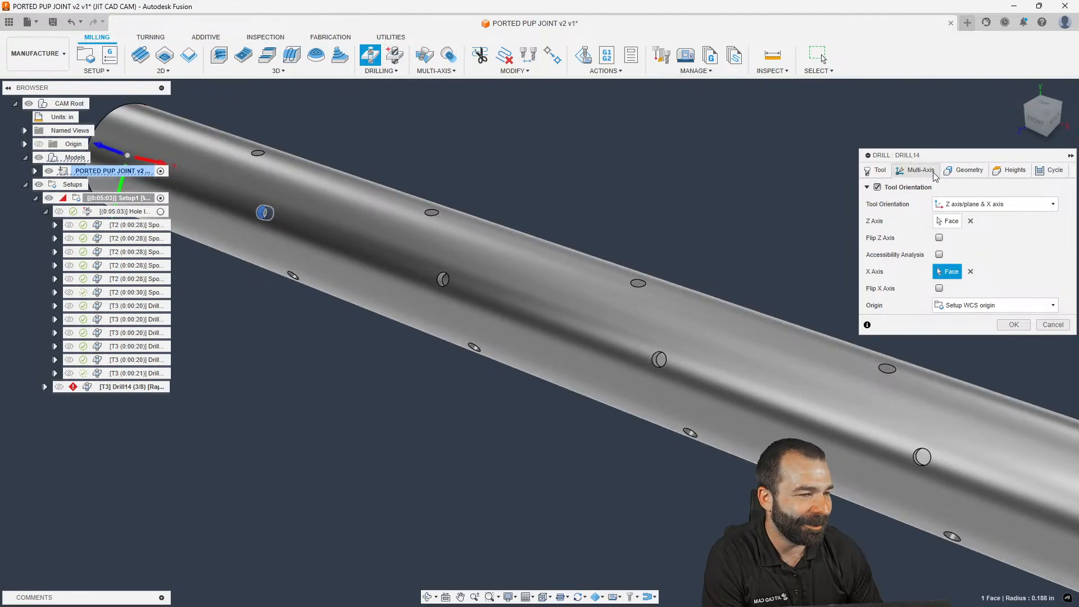
left_click(878, 170)
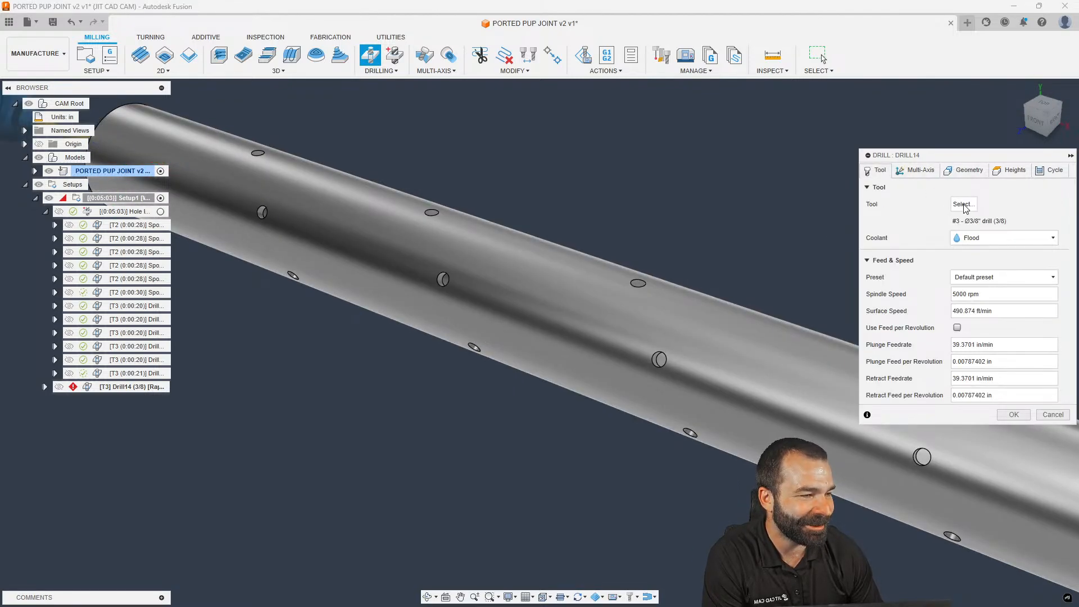
left_click(916, 170)
Pick a port hole as drill geometry, then clear it and recheck tool orientation
left_click(964, 170)
left_click(261, 212)
scroll(576, 253, "down", 1)
scroll(576, 253, "down", 2)
left_click(989, 221)
scroll(378, 225, "up", 3)
left_click(905, 172)
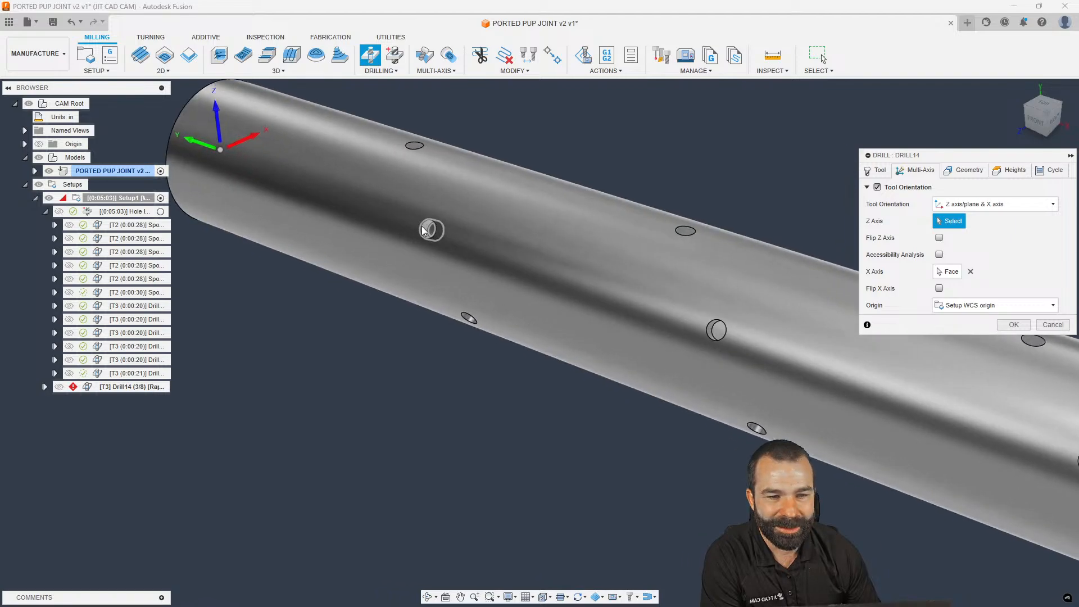
left_click(963, 170)
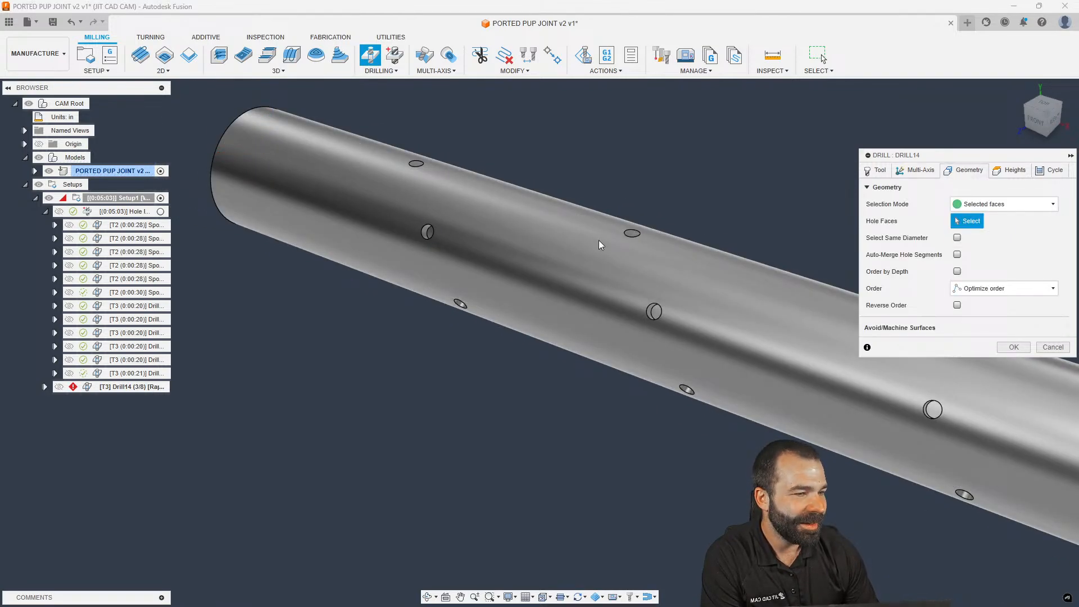
Select the port hole with Select Same Diameter and Only Same Z Top Height, then confirm Drill14
scroll(426, 234, "up", 2)
left_click(423, 233)
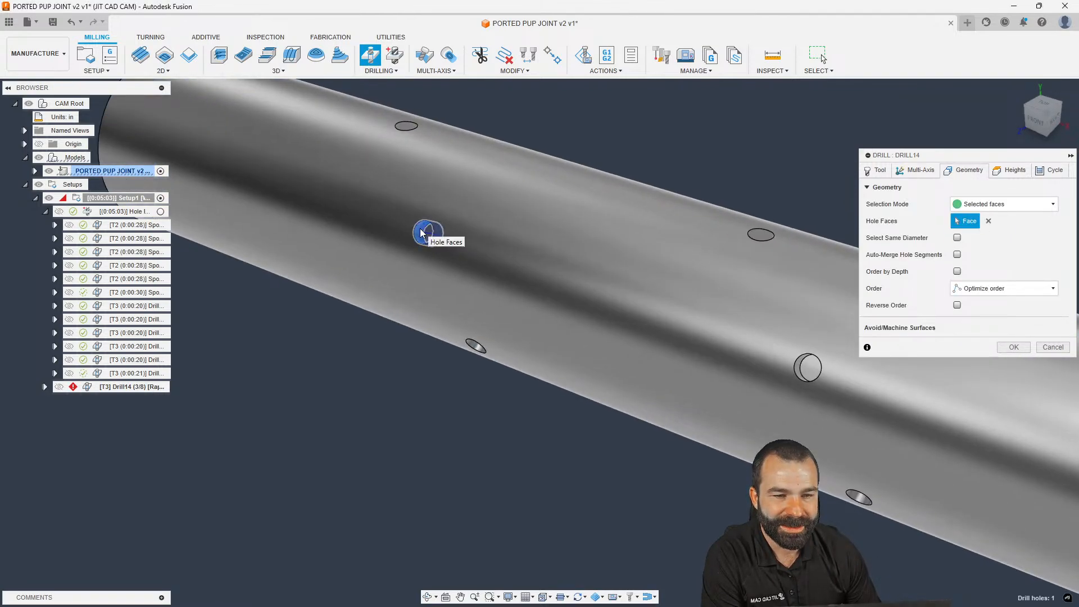
scroll(520, 231, "down", 1)
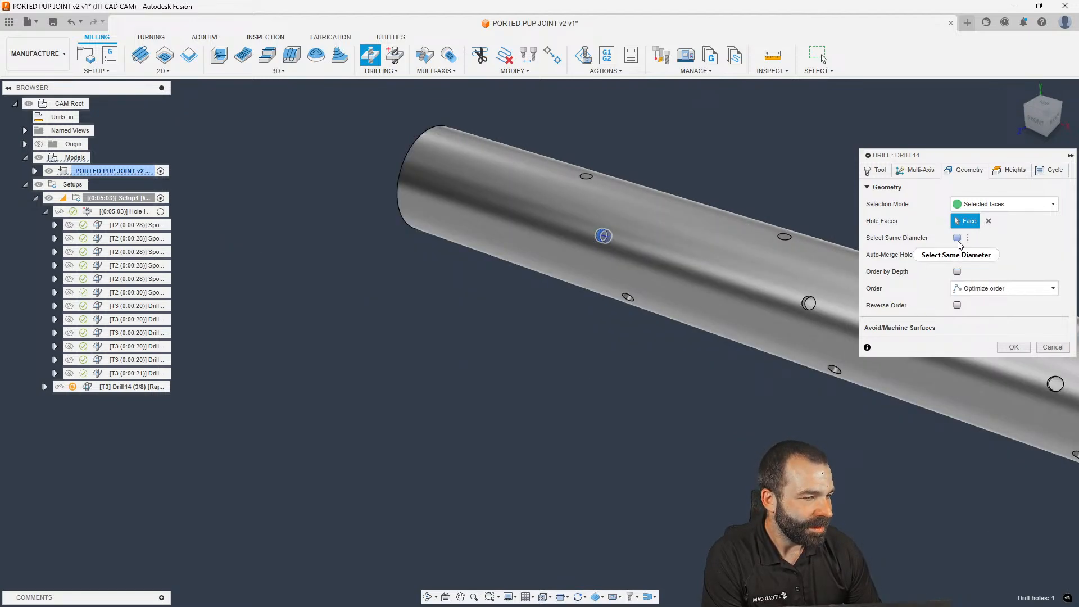
left_click(958, 237)
left_click(957, 272)
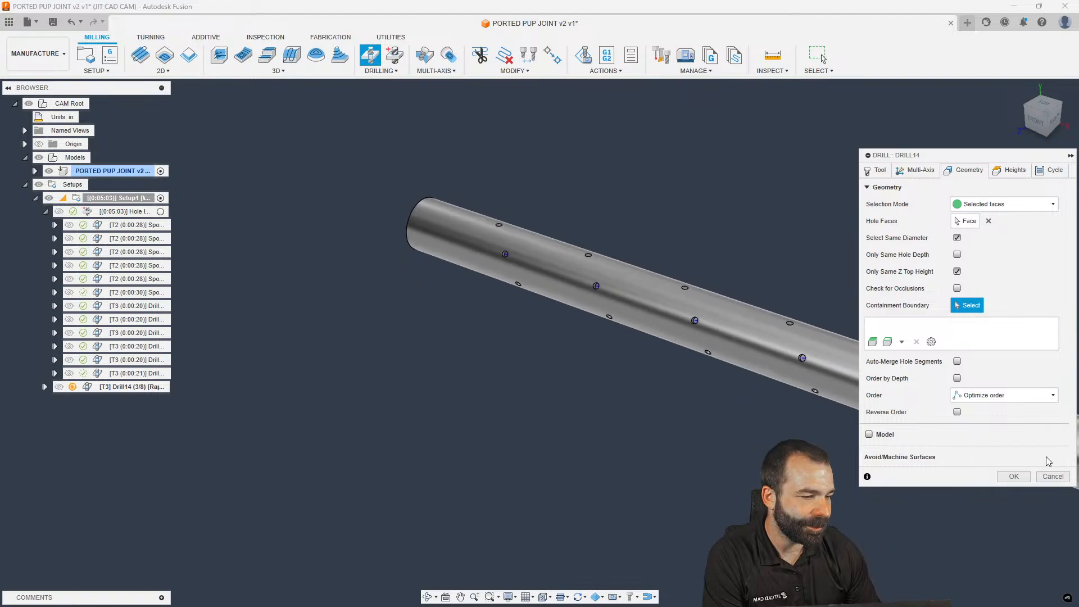
left_click(1014, 476)
Store the Drill14 operation as a template
right_click(113, 392)
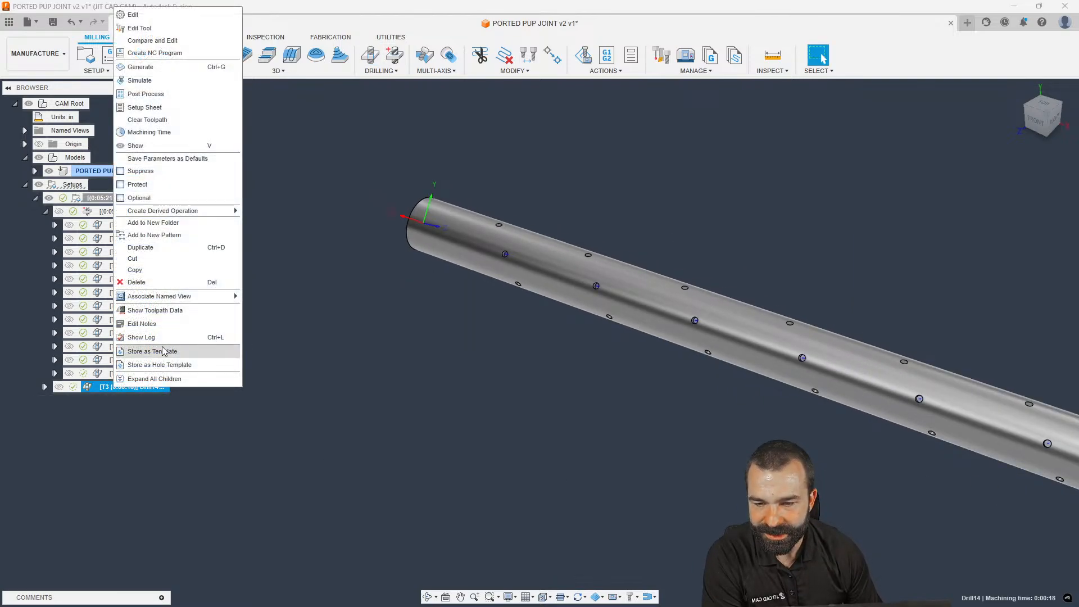
left_click(197, 351)
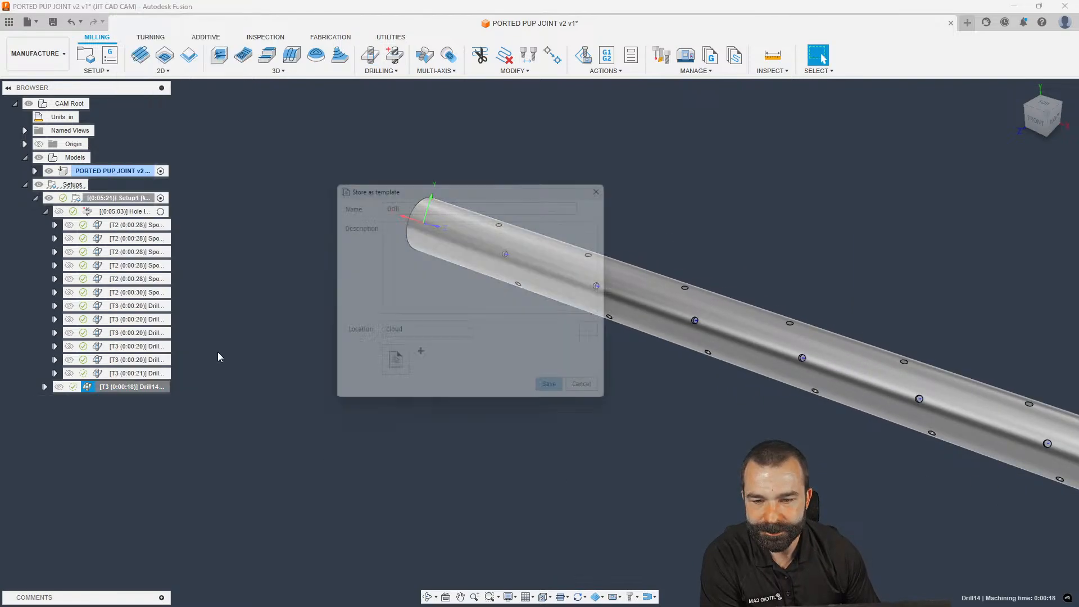
left_click(421, 202)
left_click(399, 298)
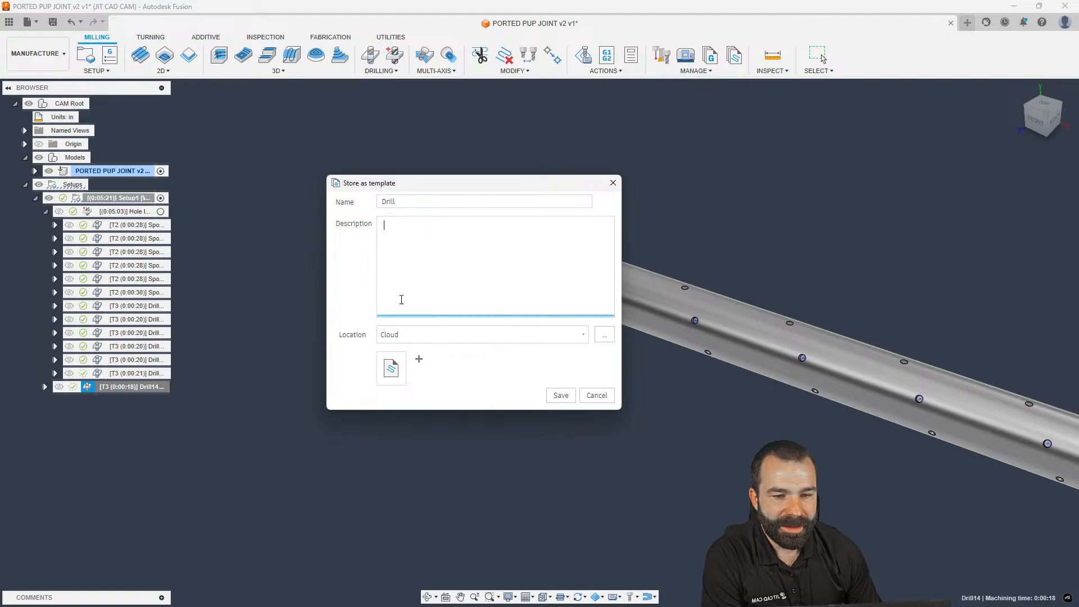
left_click(560, 395)
left_click(311, 343)
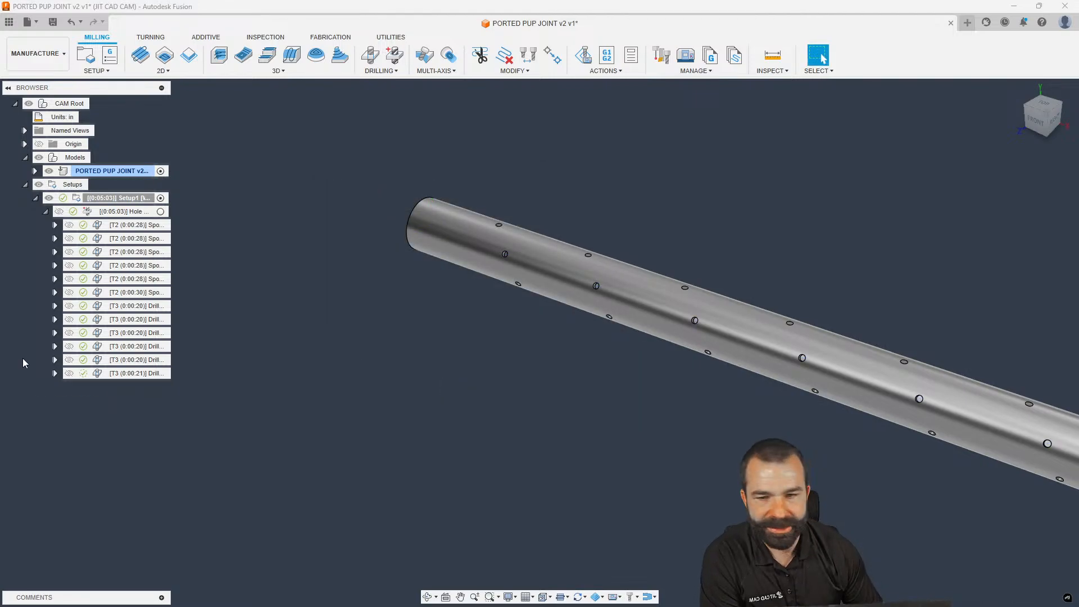
Add a Drill14 operation to Setup1 from the saved template, review its tabs, and cancel
right_click(93, 197)
mouse_move(181, 240)
left_click(250, 246)
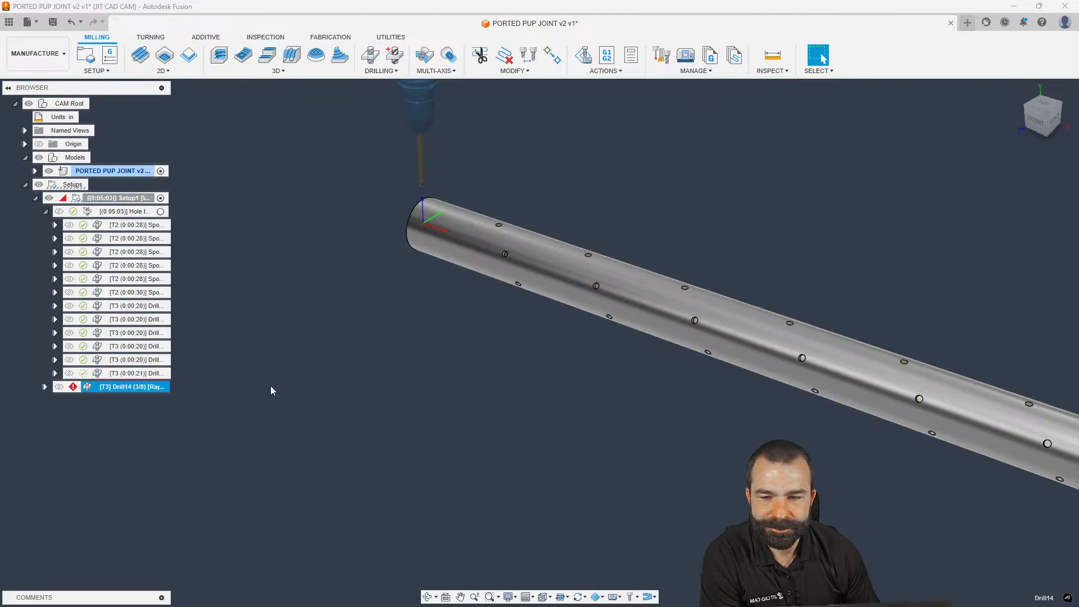
double_click(123, 387)
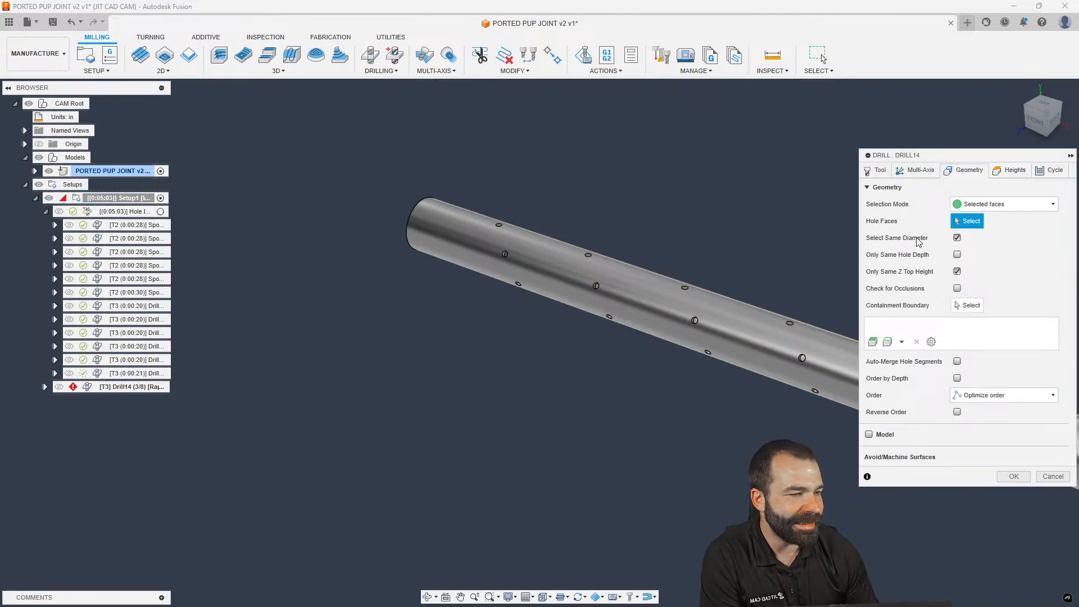
left_click(916, 170)
left_click(965, 169)
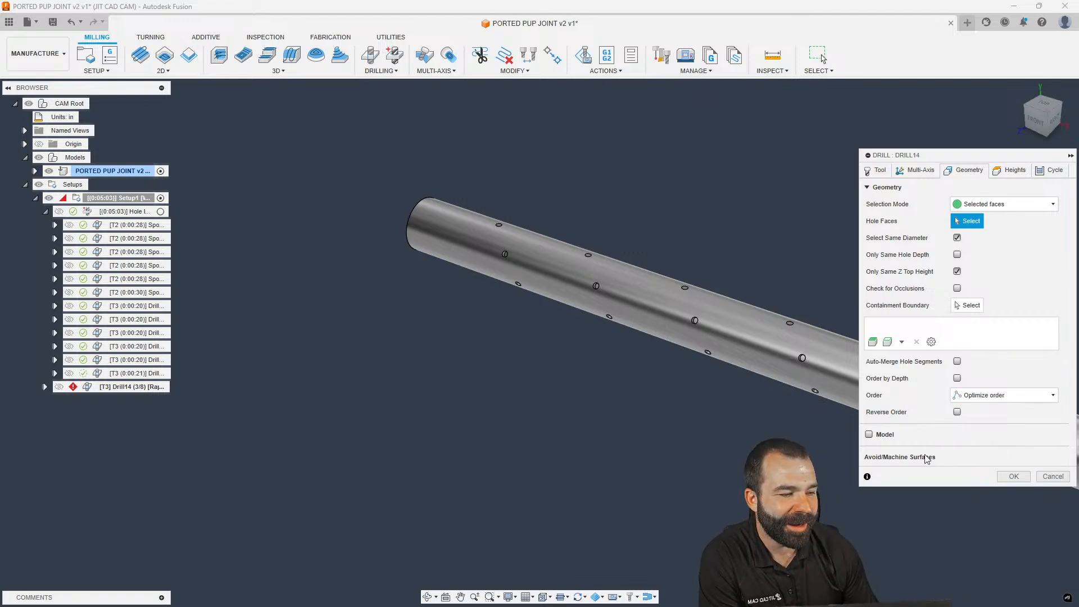
left_click(1053, 476)
left_click(683, 417)
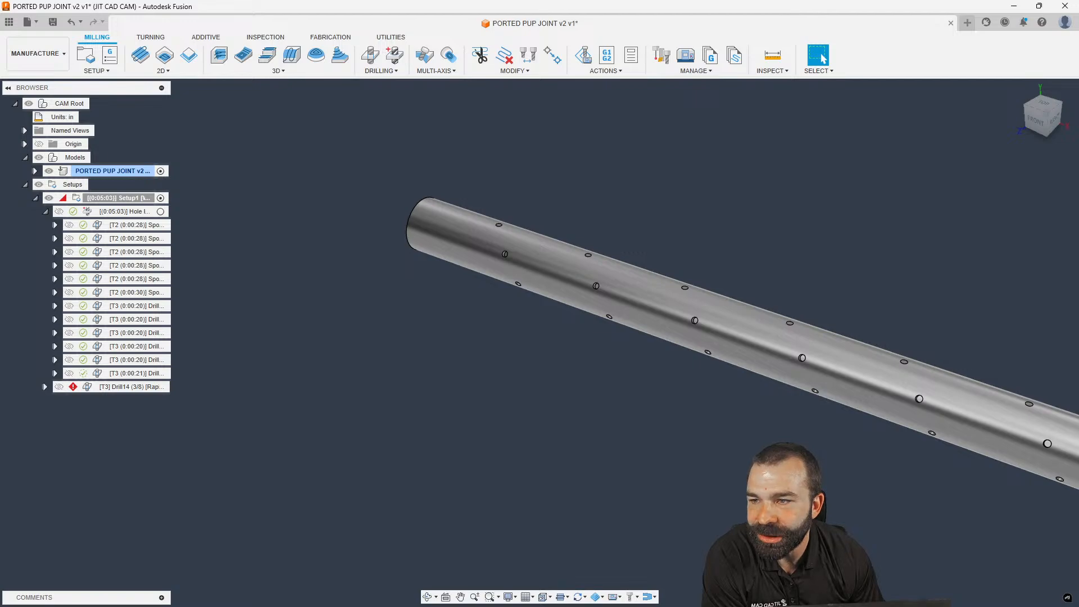
scroll(508, 244, "up", 6)
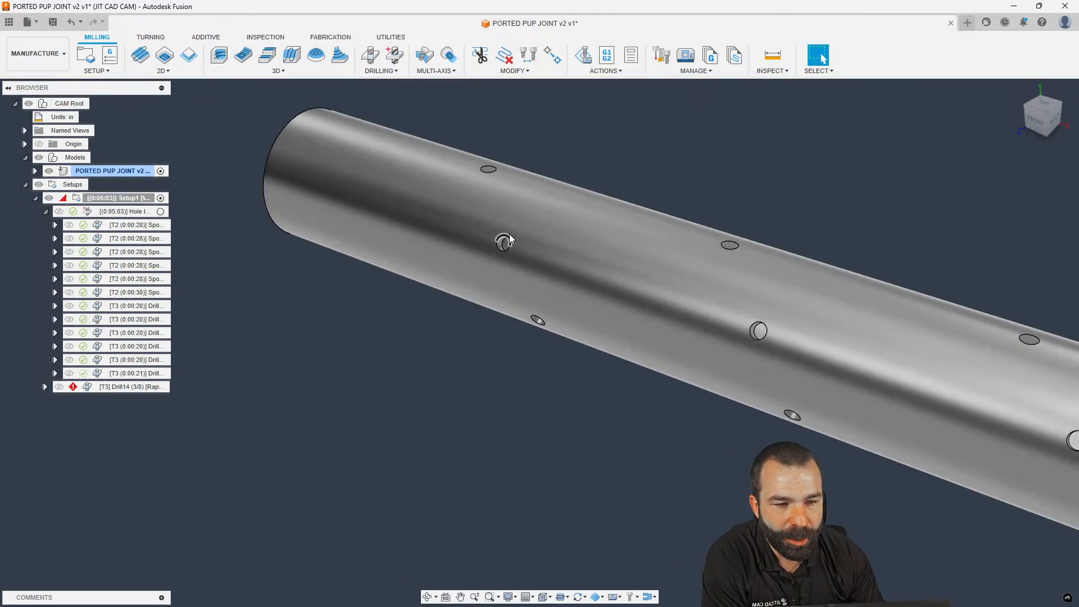
middle_click_drag(504, 244, 612, 216, "shift")
scroll(514, 240, "up", 4)
scroll(511, 242, "down", 1)
scroll(534, 253, "up", 5)
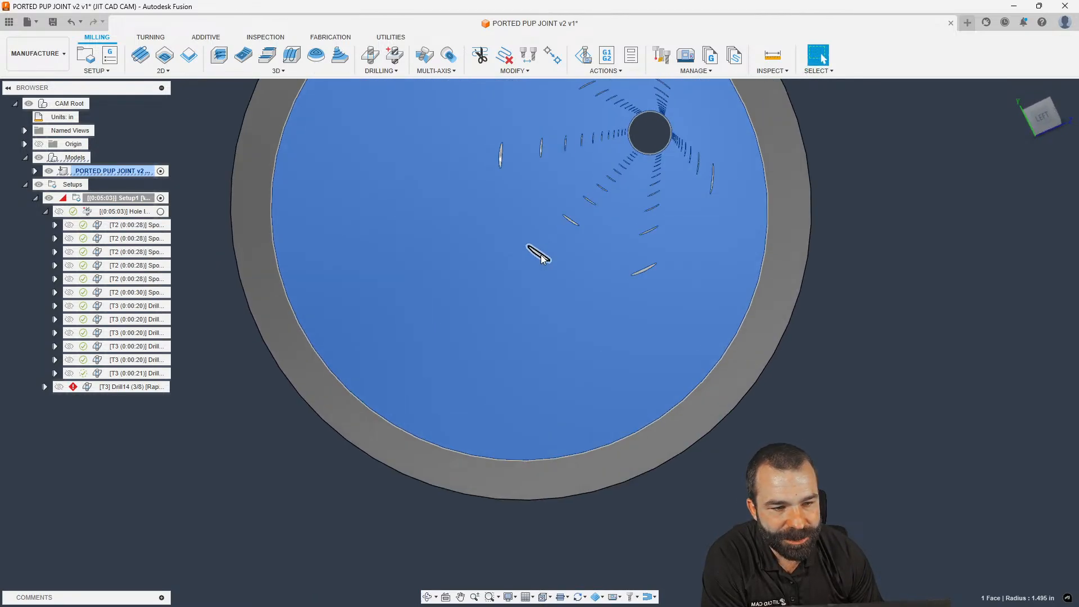
middle_click_drag(542, 259, 353, 430, "shift")
scroll(507, 302, "down", 4)
scroll(365, 412, "up", 3)
scroll(375, 408, "up", 4)
left_click(378, 408)
scroll(396, 387, "down", 1)
middle_click_drag(399, 383, 441, 351, "shift")
scroll(475, 347, "down", 3)
left_click(335, 282)
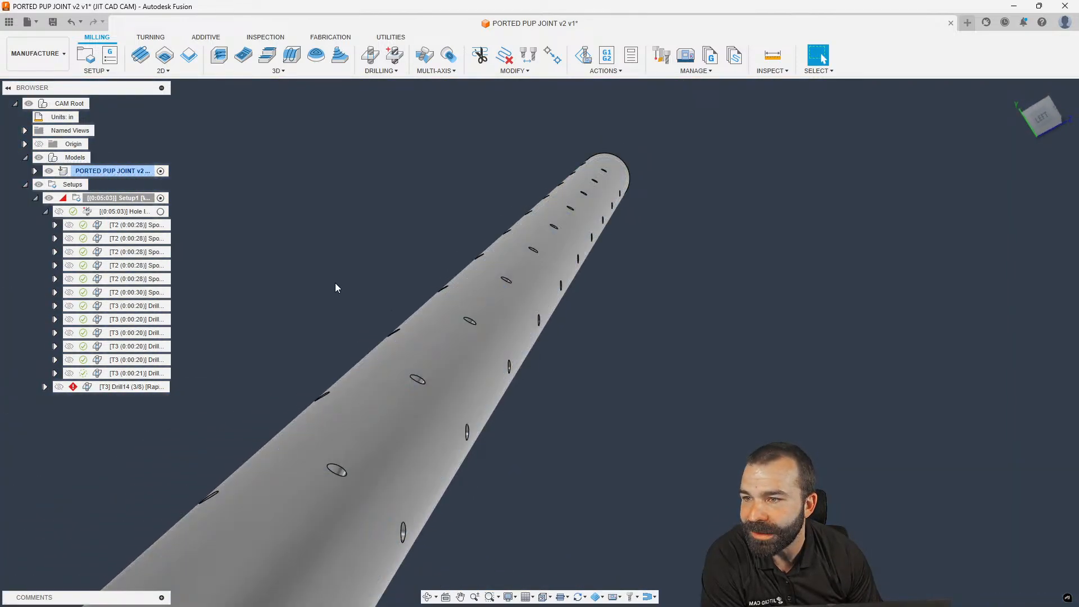
middle_click_drag(555, 269, 422, 282, "shift")
scroll(686, 301, "down", 3)
middle_click_drag(520, 318, 501, 303, "shift")
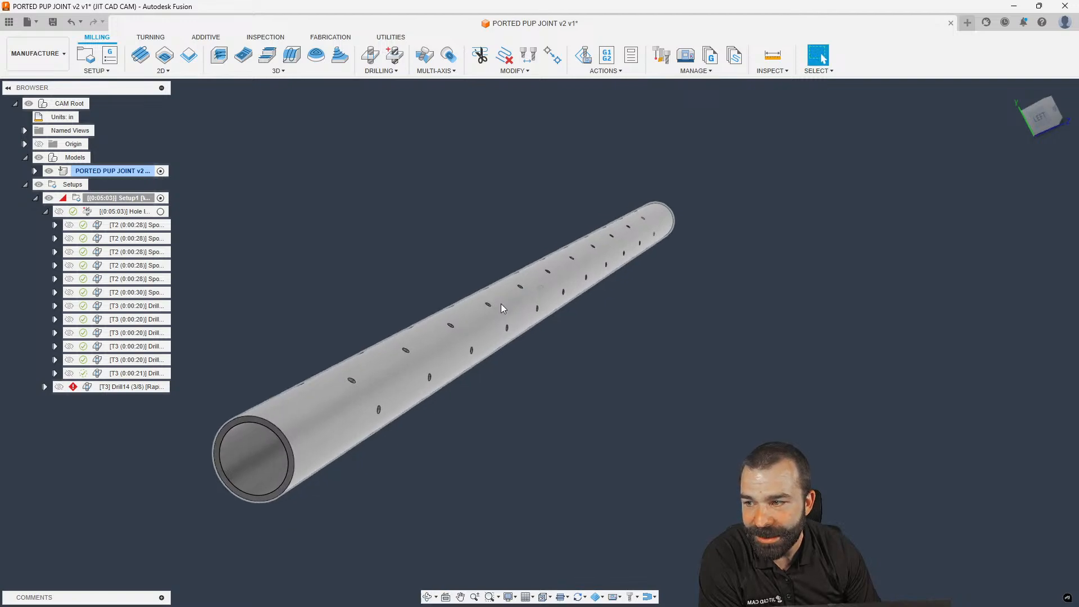
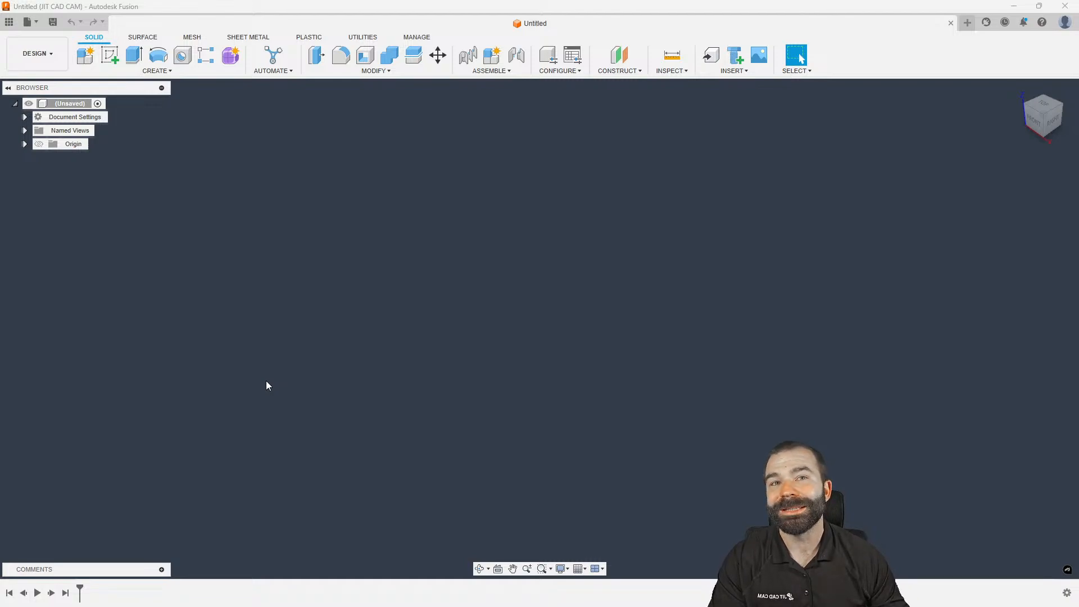
Open the Dummy Part Op1 design from Fusion Friday > Clearance Clearance via the Data Panel
left_click(9, 23)
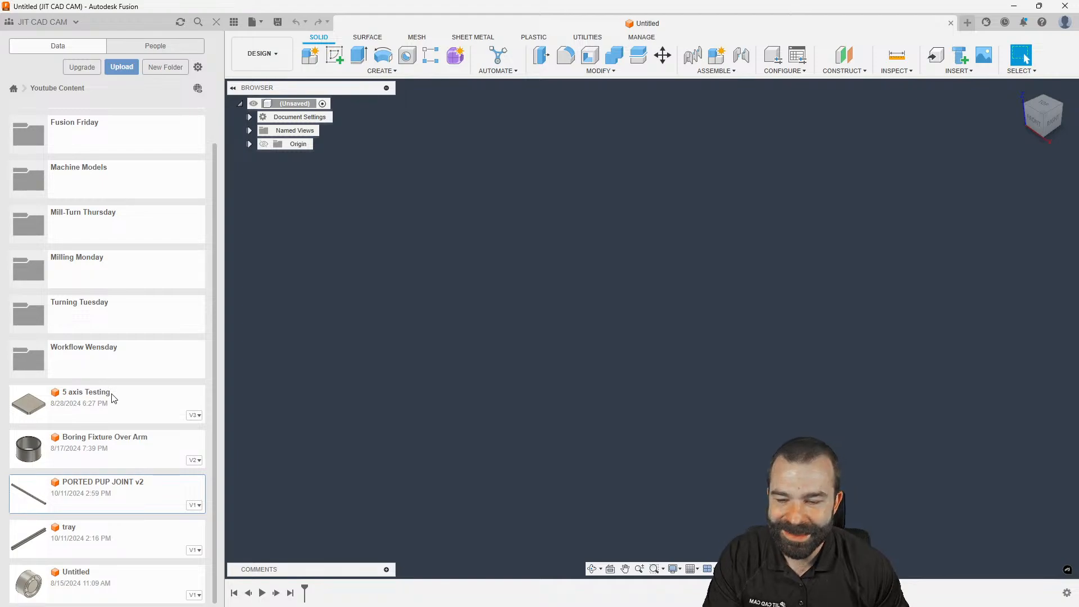
scroll(112, 354, "up", 2)
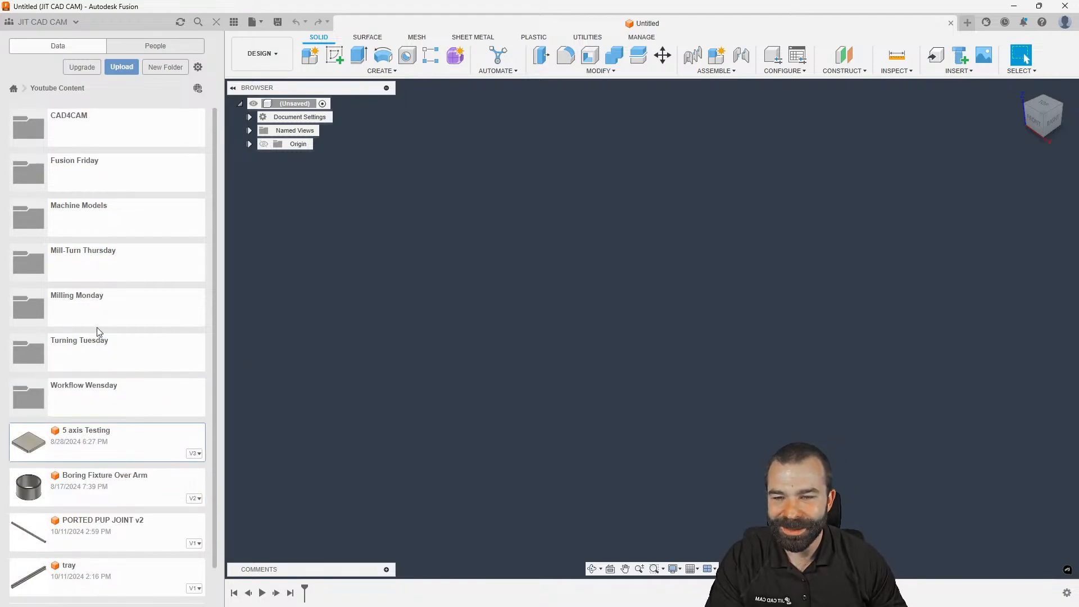
double_click(66, 180)
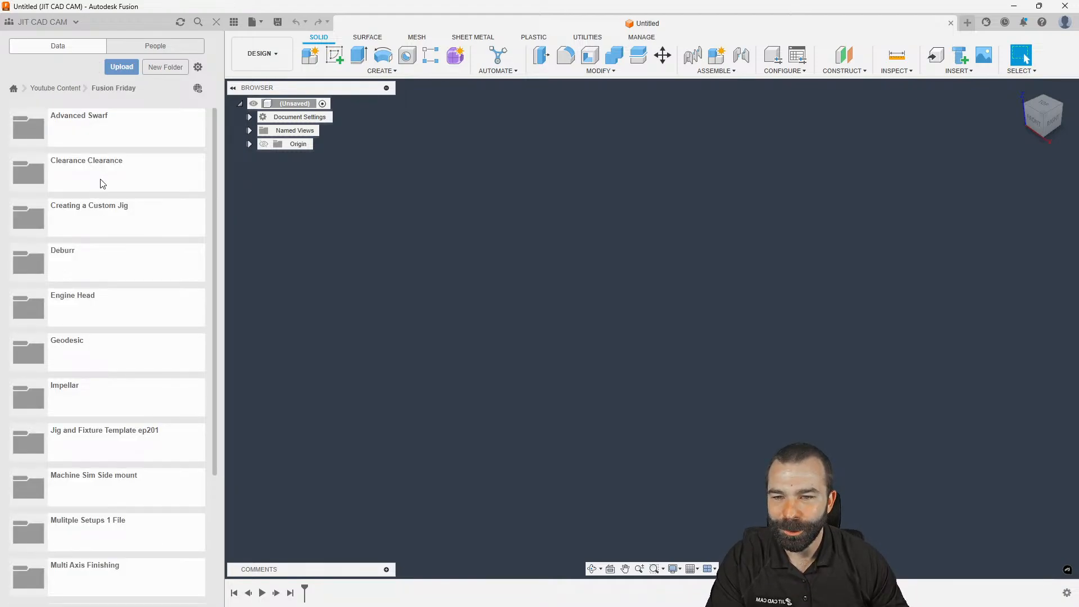
double_click(102, 184)
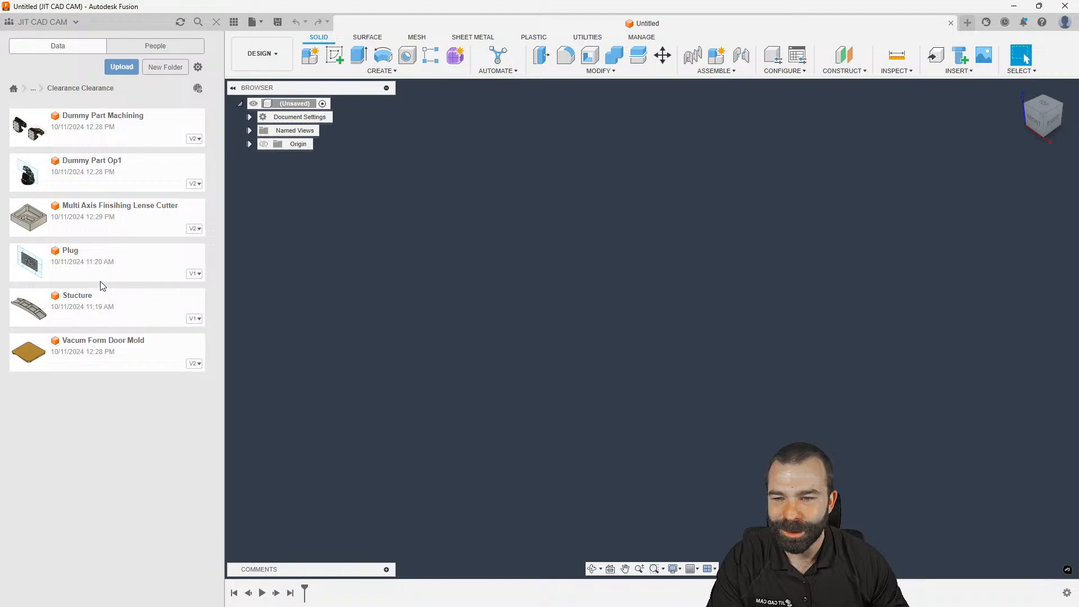
left_click(96, 184)
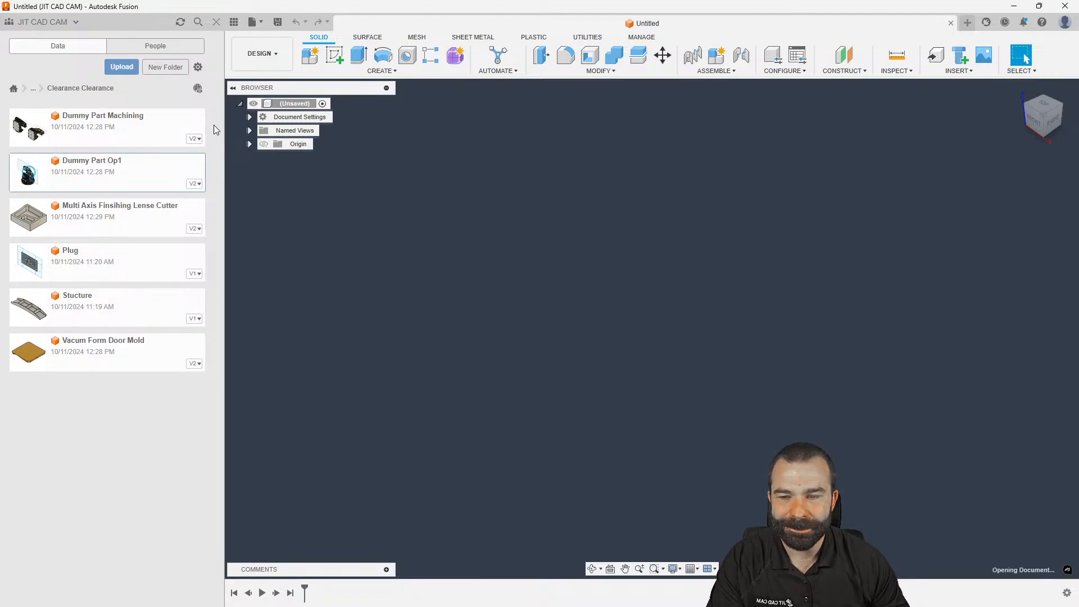
left_click(216, 21)
Show Setup5's T6 Adaptive toolpath and stock, expand the Models tree, and edit Setup5
left_click(135, 249)
left_click(112, 211)
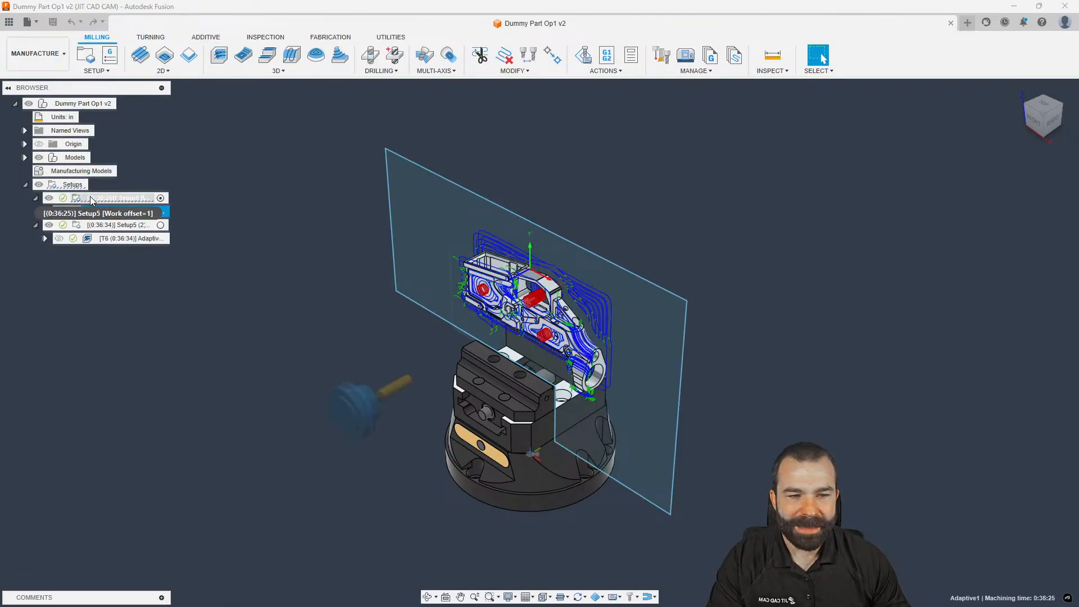
left_click(91, 200)
left_click(25, 158)
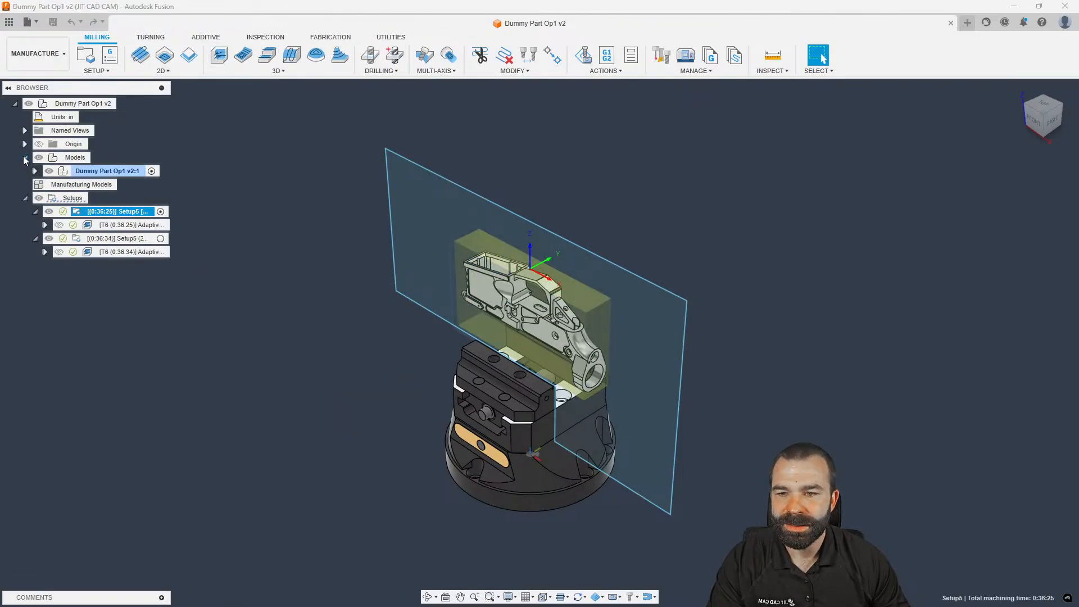
left_click(34, 171)
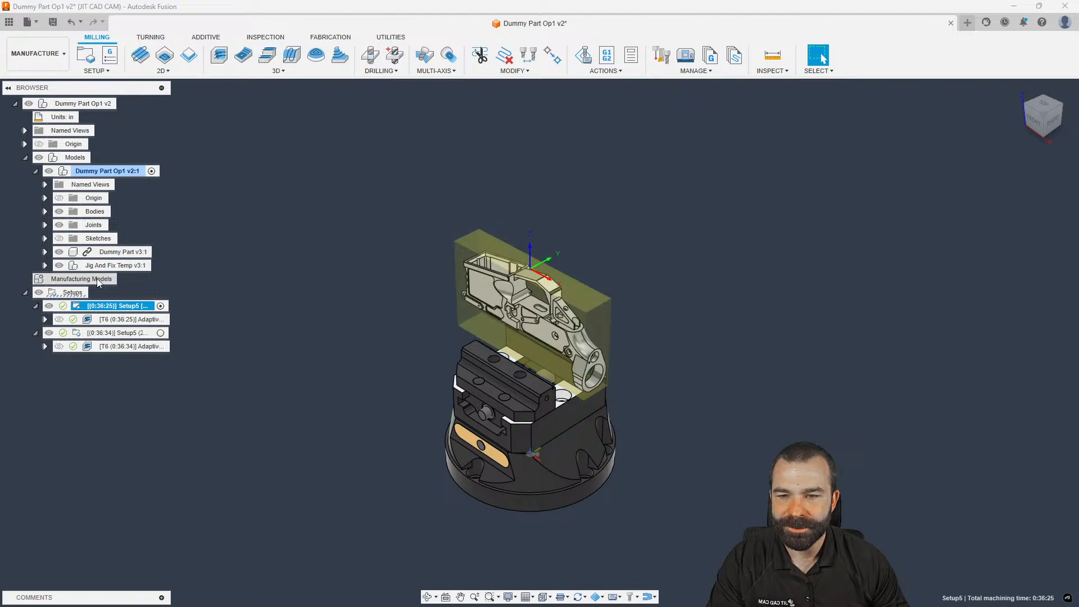
double_click(116, 305)
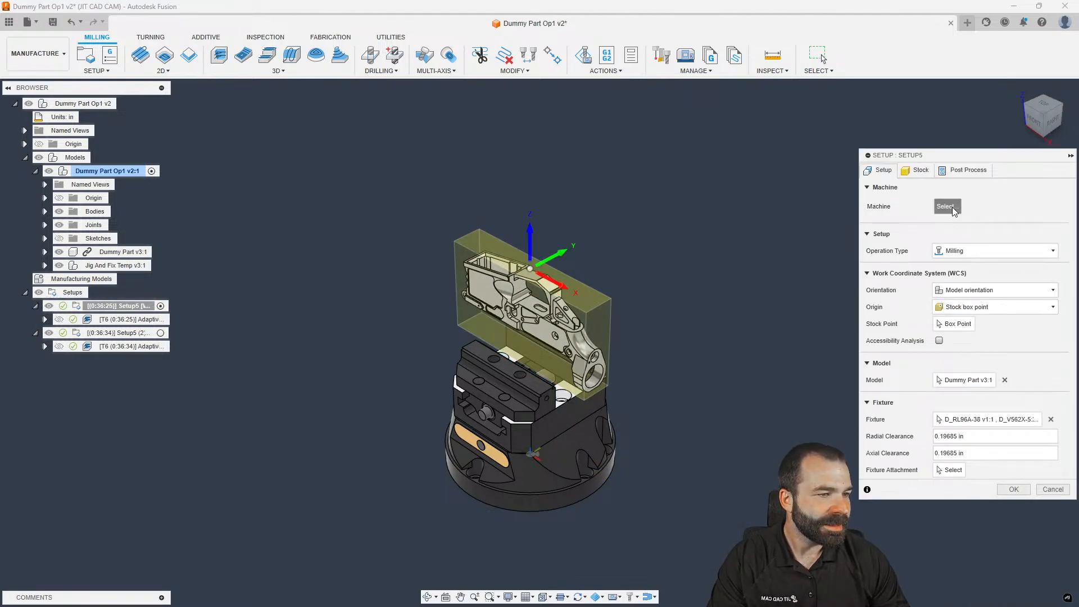
Browse the cloud, local, linked and Fusion machine libraries for Setup5's machine
left_click(947, 207)
left_click(291, 187)
left_click(287, 210)
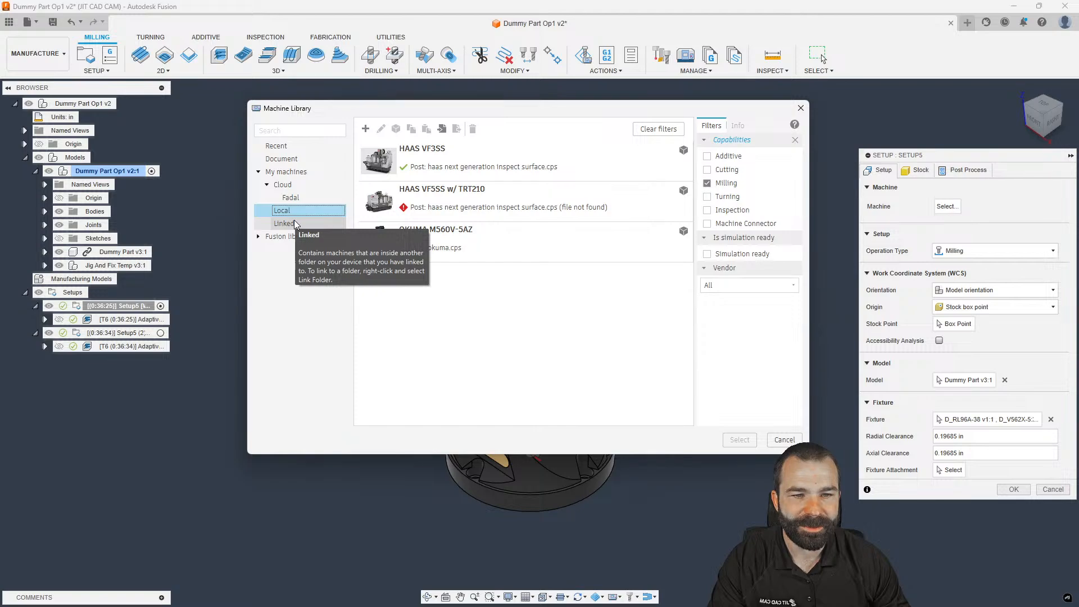
left_click(284, 223)
left_click(298, 211)
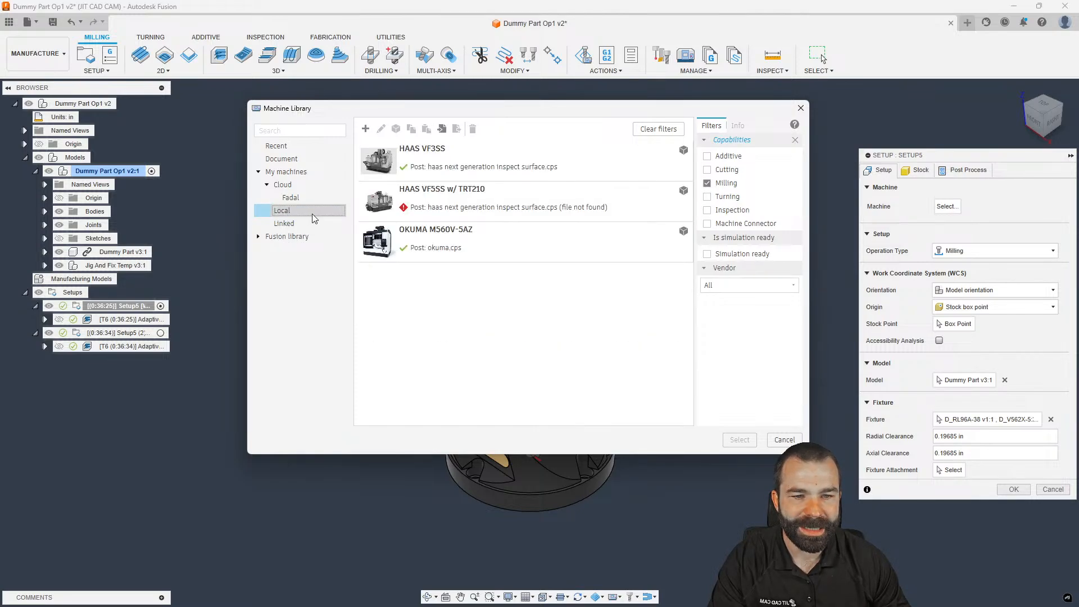
left_click(509, 169)
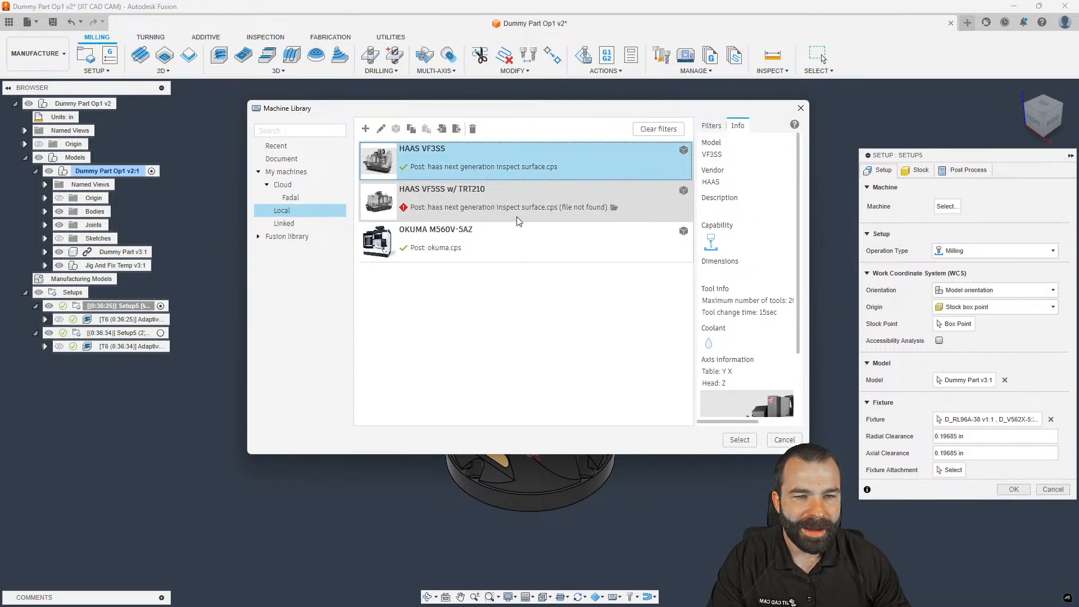
left_click(290, 198)
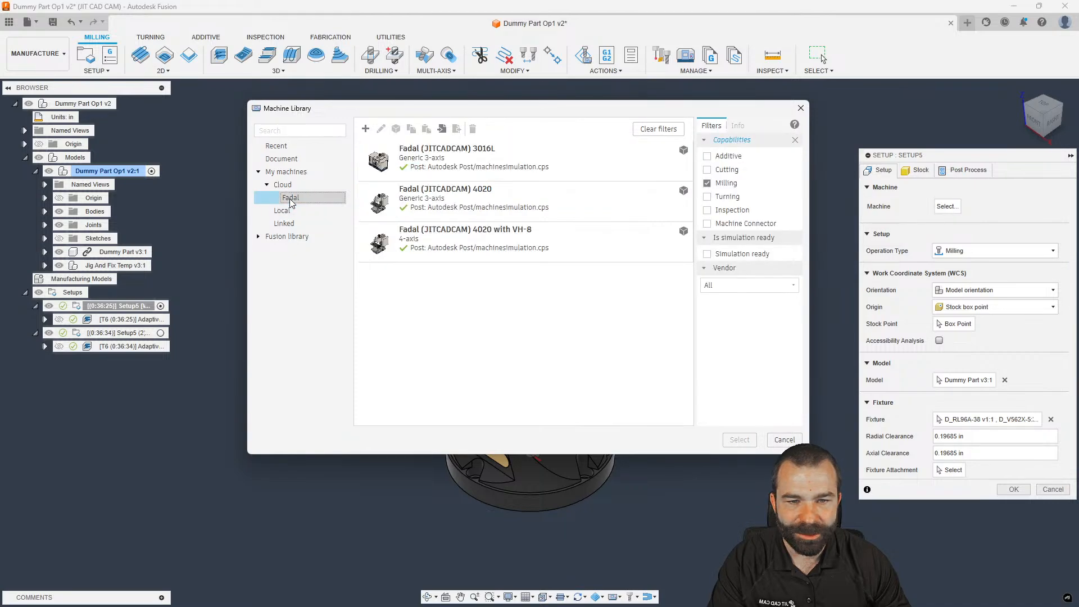
left_click(276, 240)
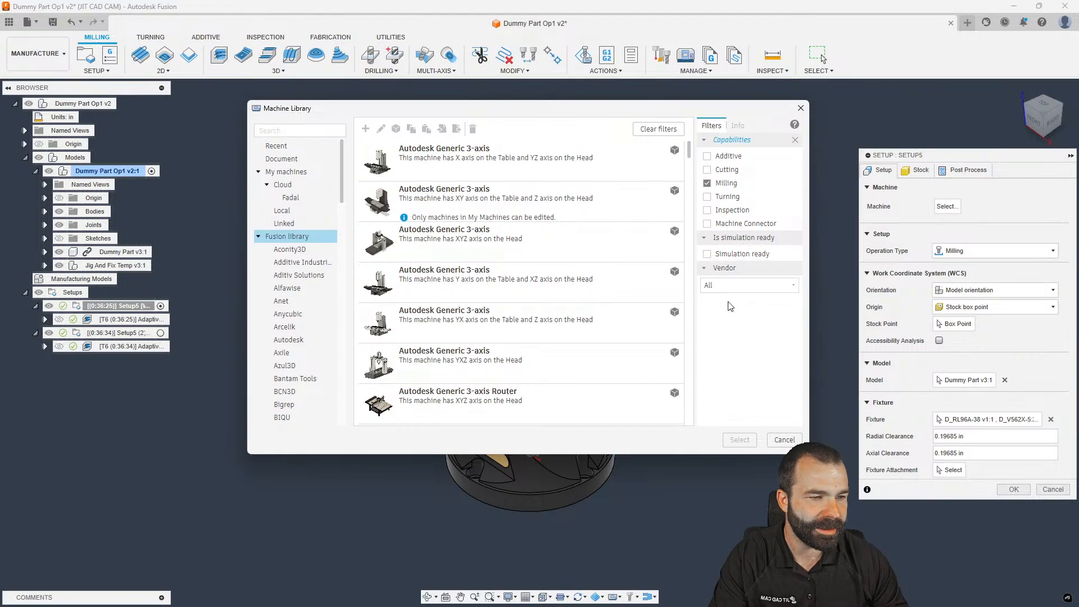
Filter the Fusion library to HAAS and assign the UMC-750 Reboot machine to Setup5
left_click(729, 285)
left_click(718, 322)
left_click(730, 285)
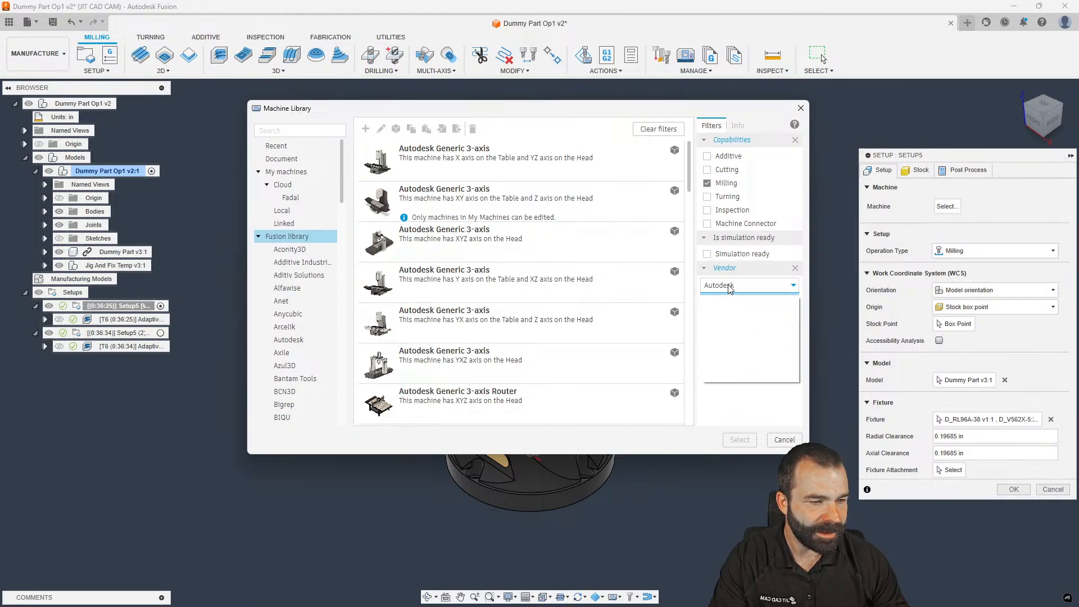
left_click(727, 312)
scroll(440, 313, "down", 10)
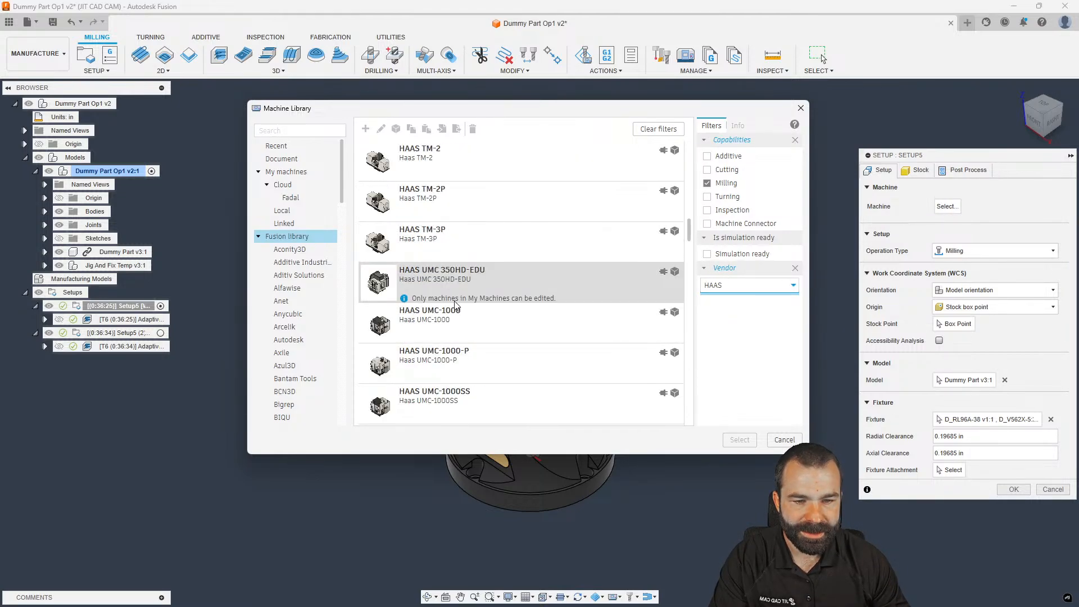
scroll(438, 303, "down", 3)
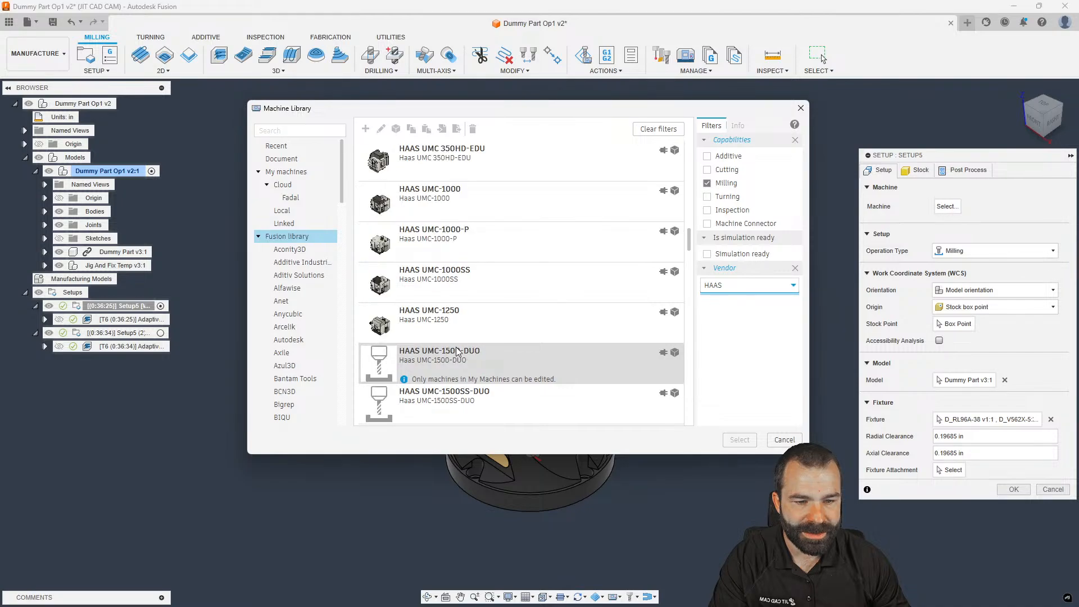
scroll(418, 326, "down", 6)
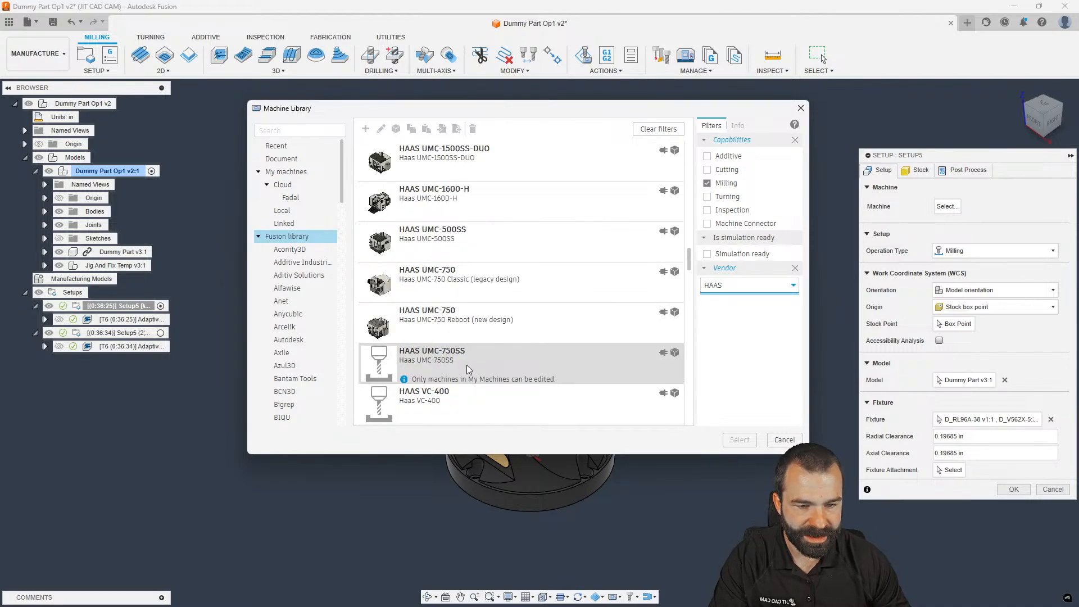
scroll(471, 329, "up", 3)
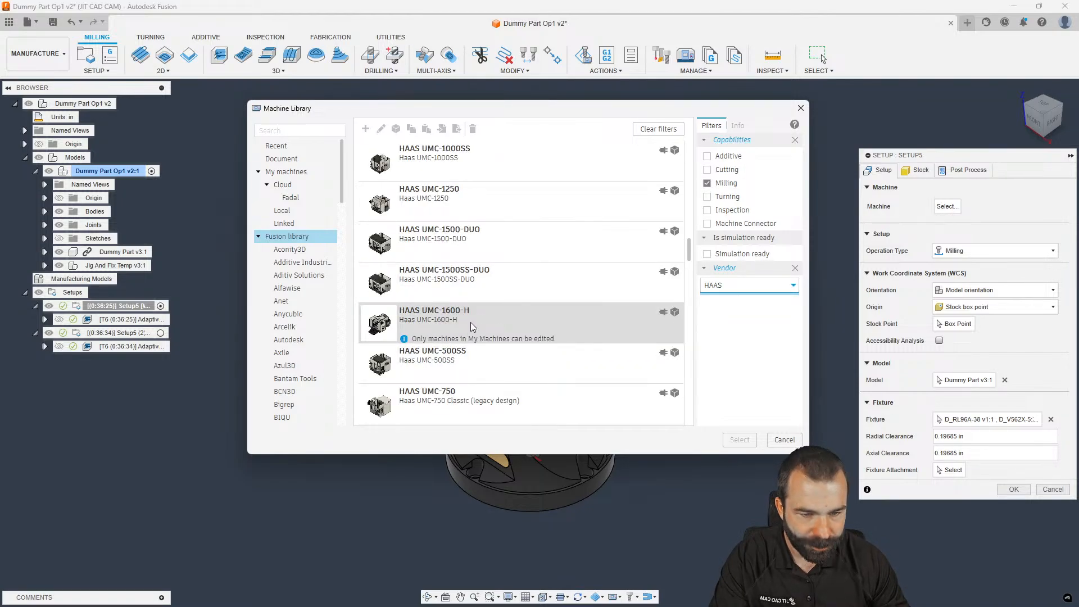
scroll(471, 327, "down", 3)
left_click(472, 334)
left_click(740, 440)
Download the machine model and save it in Youtube Content > Machine Models
left_click(563, 303)
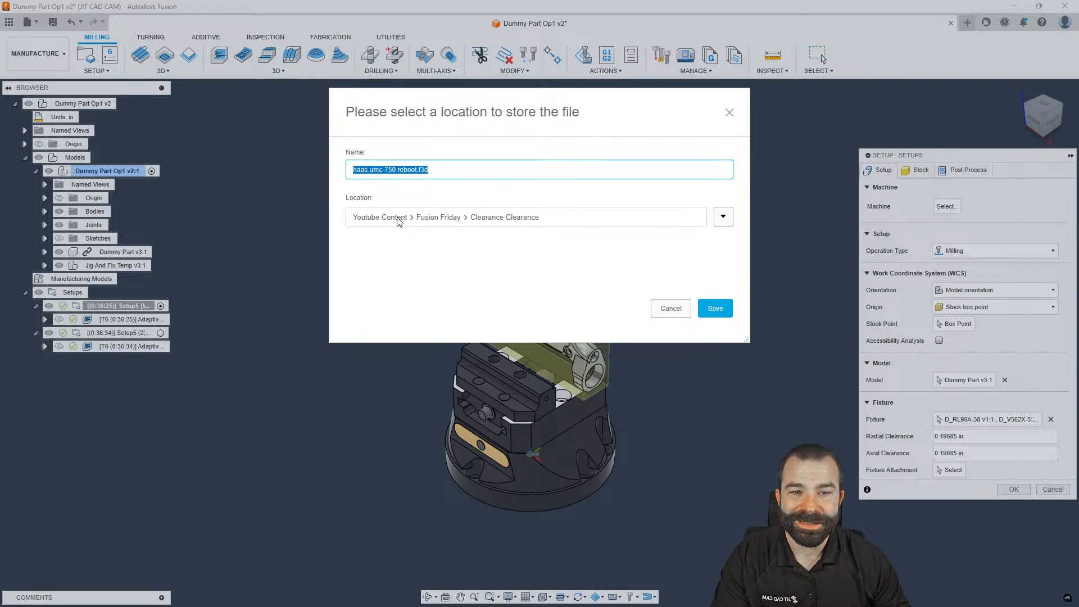
left_click(722, 217)
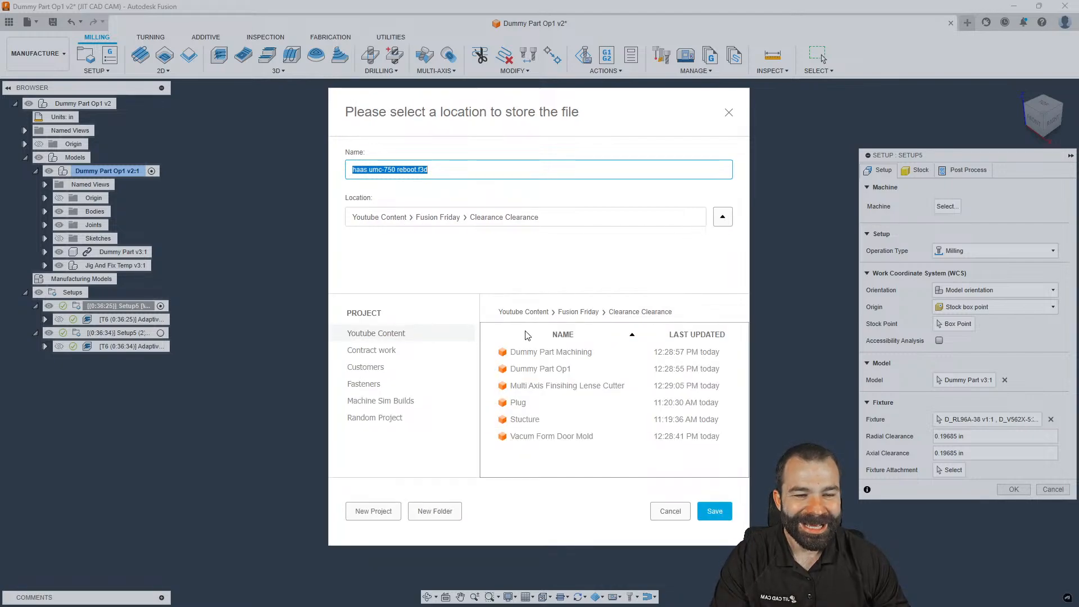
left_click(532, 314)
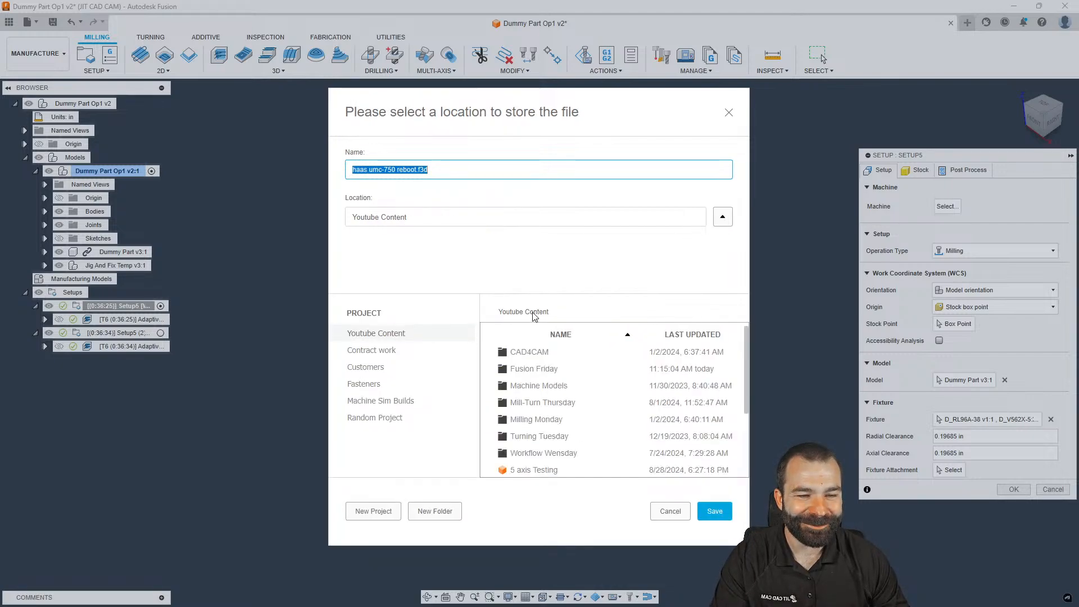
double_click(535, 388)
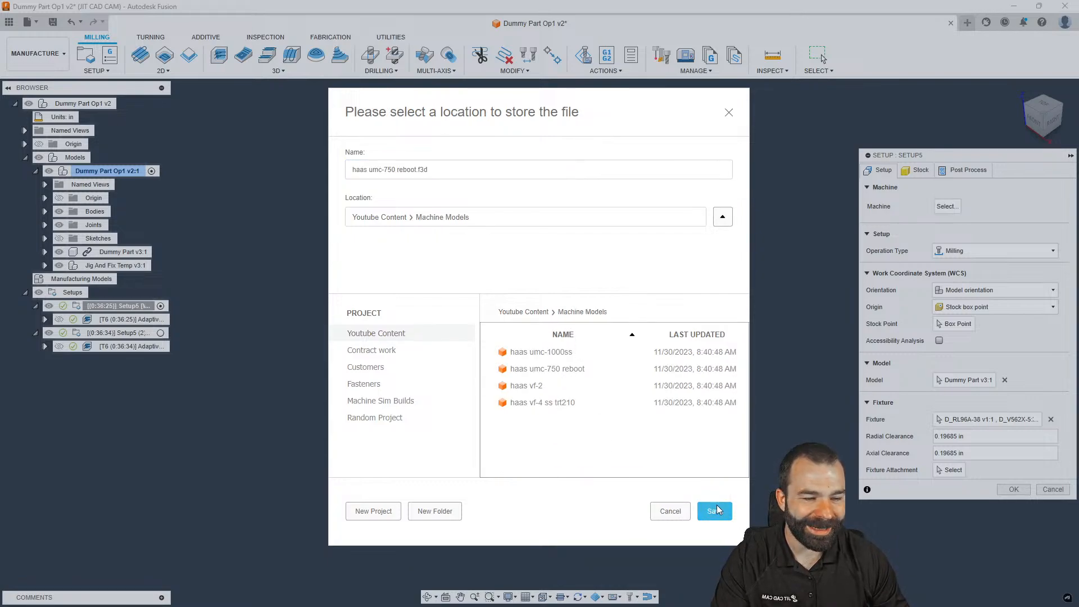
left_click(715, 511)
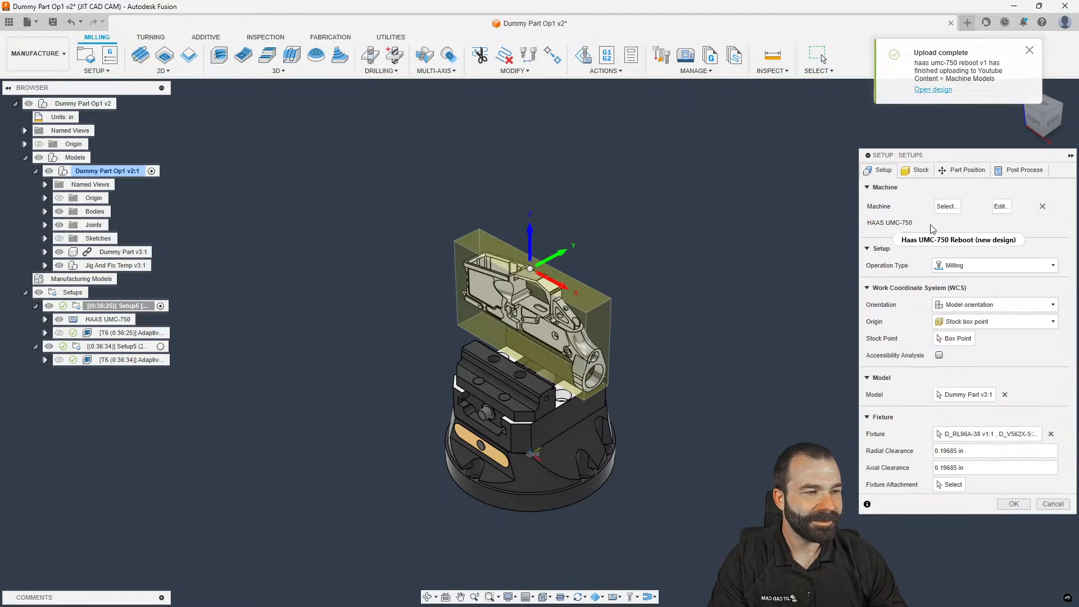
Inspect the part's position inside the HAAS UMC-750 and accept the Setup5 changes
left_click(966, 170)
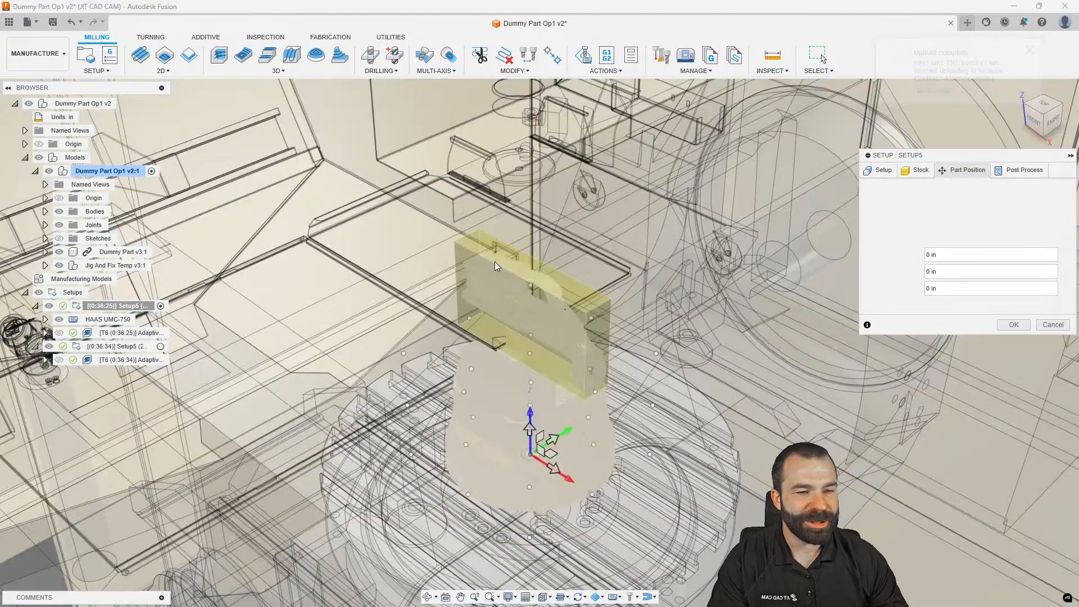
scroll(466, 280, "down", 2)
middle_click_drag(477, 292, 666, 295, "shift")
scroll(570, 305, "down", 4)
scroll(691, 294, "down", 4)
scroll(505, 320, "up", 5)
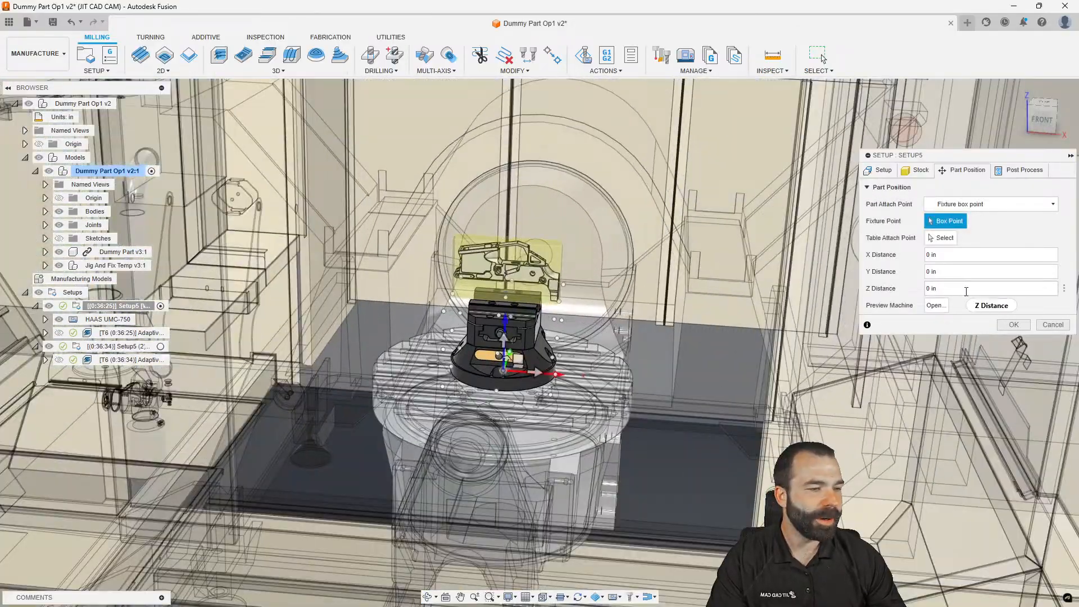
left_click(1013, 326)
Orbit to a front-left machine view and select the T6 Adaptive operation
scroll(517, 451, "up", 4)
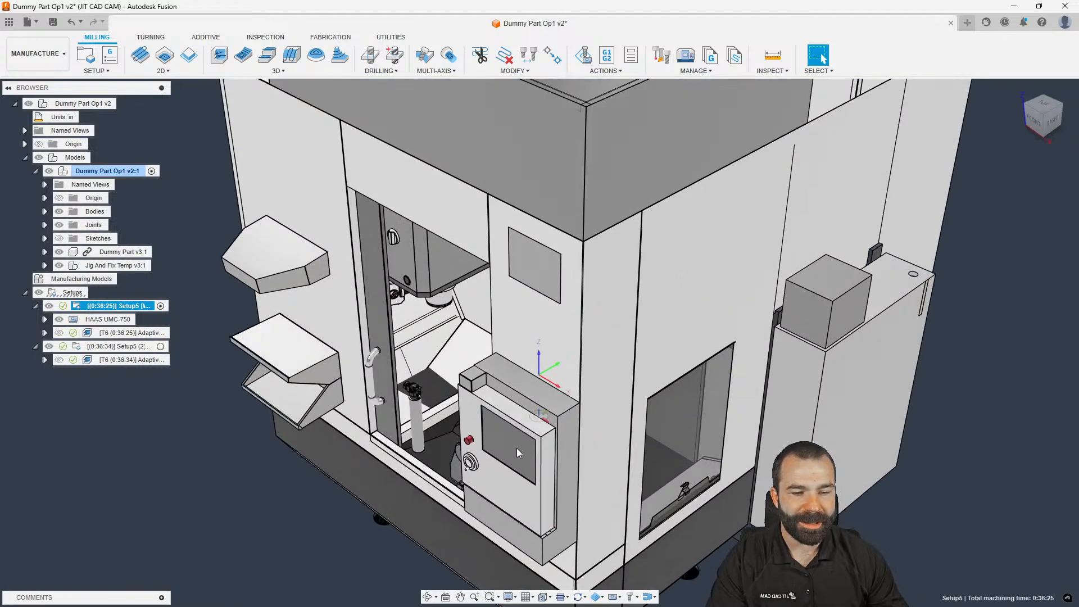
scroll(514, 390, "down", 5)
middle_click_drag(515, 390, 561, 373, "shift")
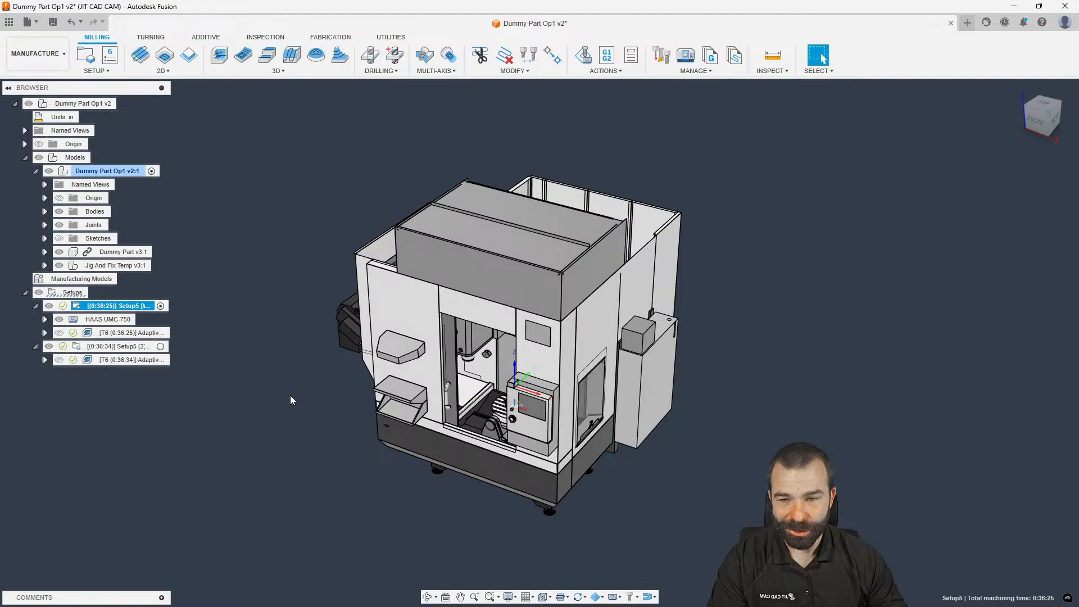
left_click(102, 333)
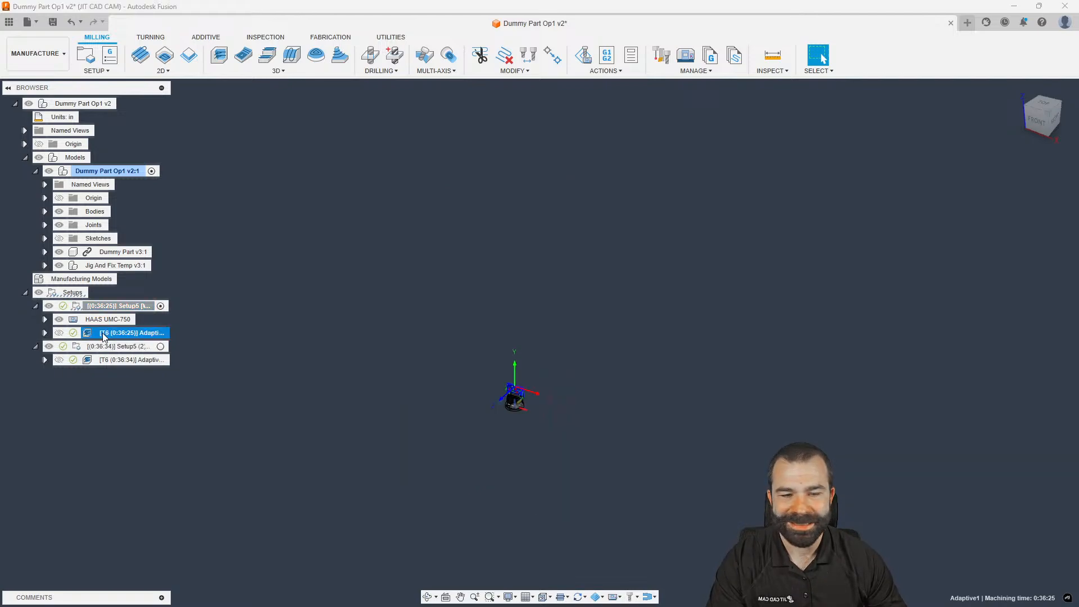
Start a machine simulation of the Adaptive toolpath with the machine base hidden
right_click(103, 332)
left_click(146, 90)
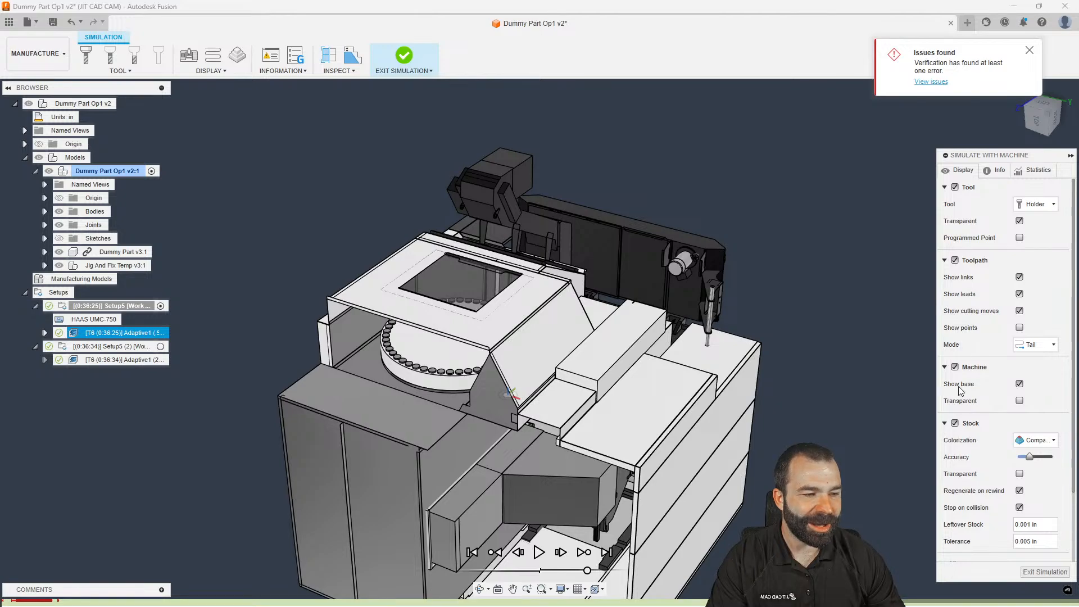
left_click(1020, 384)
middle_click_drag(663, 360, 481, 371, "shift")
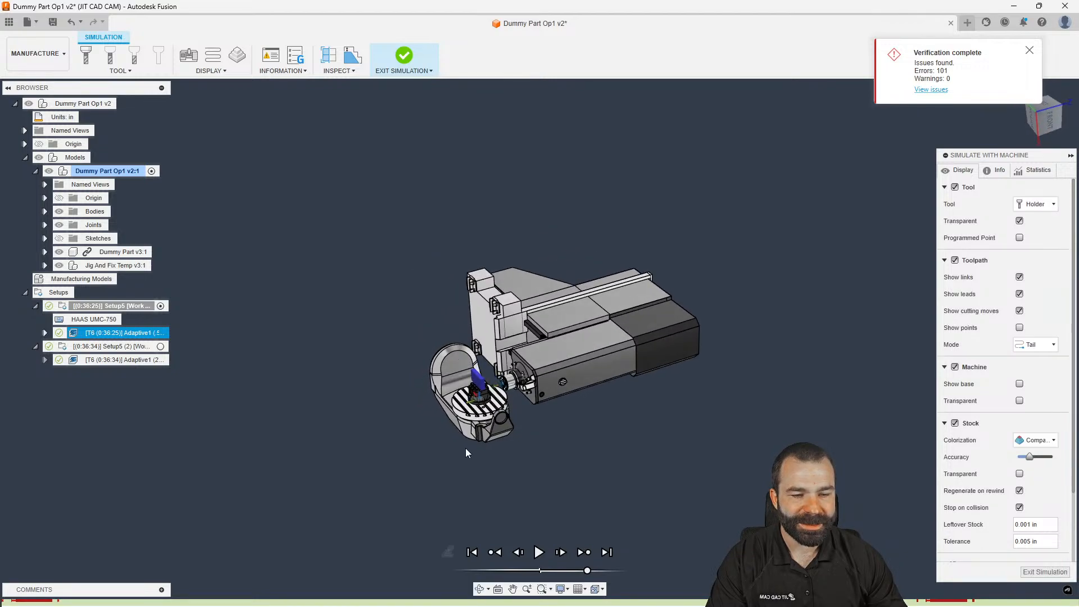
scroll(482, 440, "up", 5)
scroll(989, 487, "down", 3)
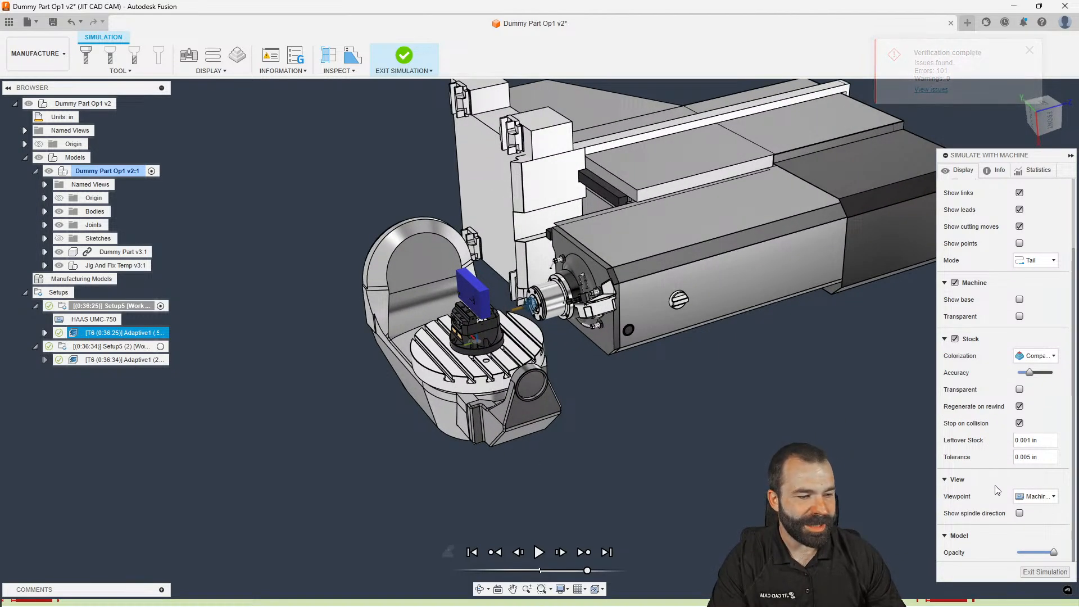
Set the viewpoint to the machine base, play the simulation, exit, and select Setup5
left_click(1035, 497)
left_click(1038, 513)
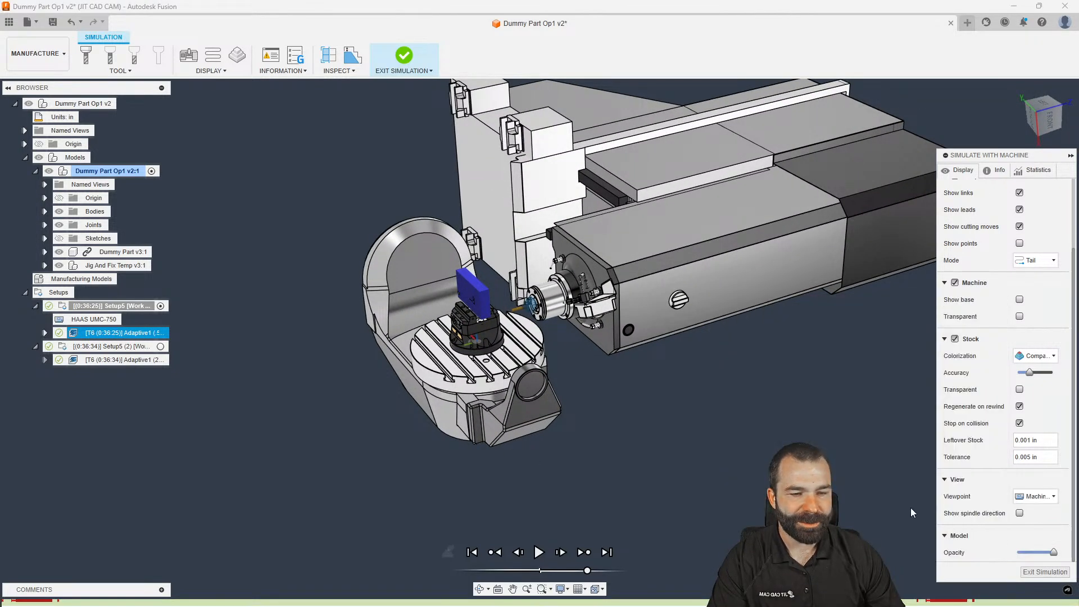
left_click(538, 552)
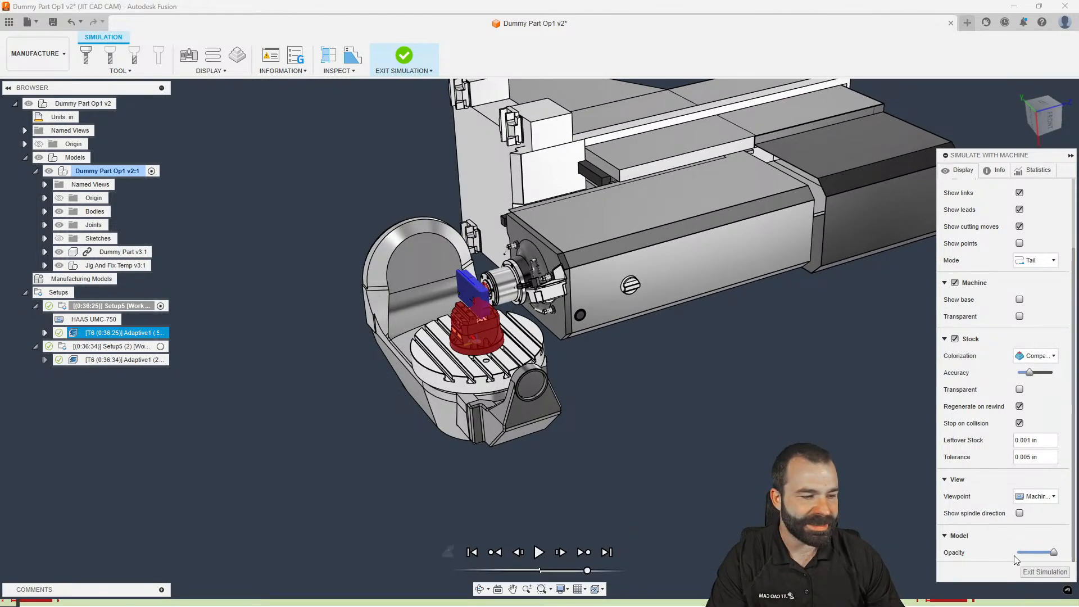
left_click(1044, 572)
left_click(100, 308)
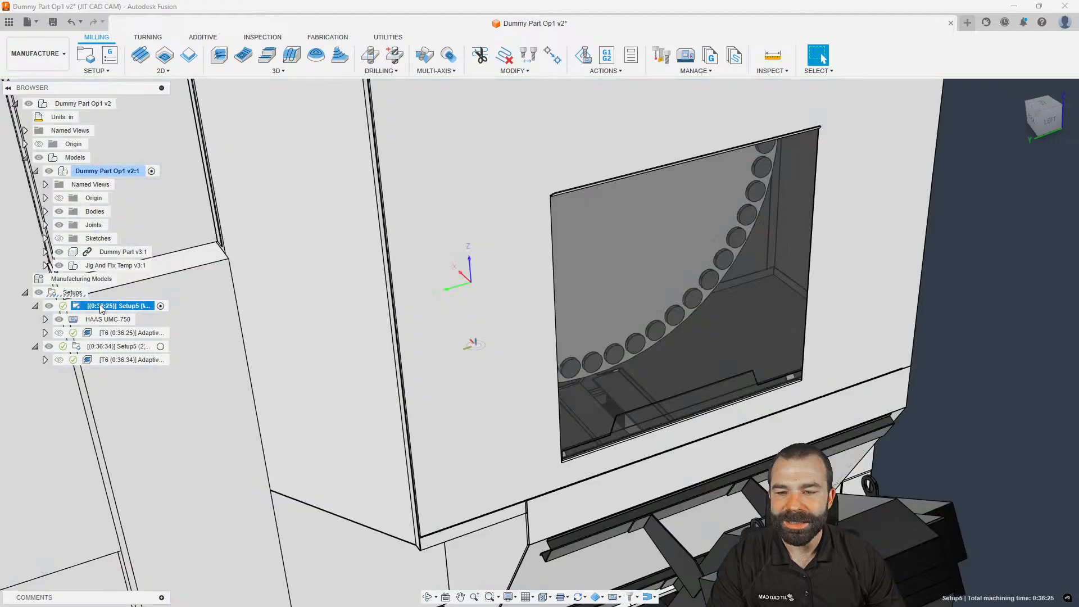
Orbit around the HAAS machine, deselect it, and reopen Setup5's Edit Setup dialog
scroll(568, 326, "down", 4)
scroll(564, 326, "up", 1)
middle_click_drag(532, 344, 478, 270, "shift")
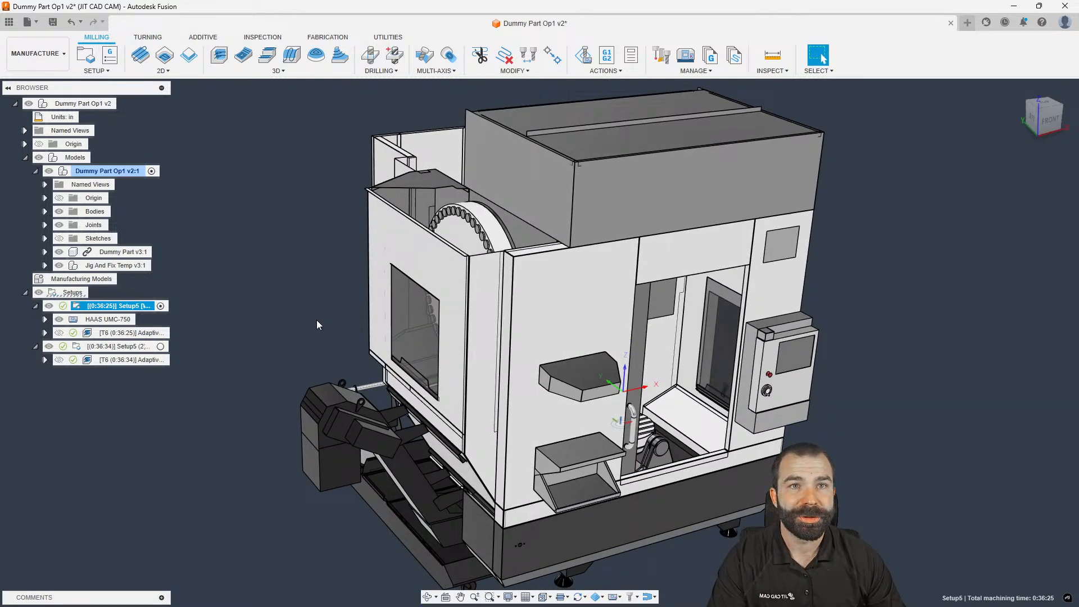
left_click(214, 326)
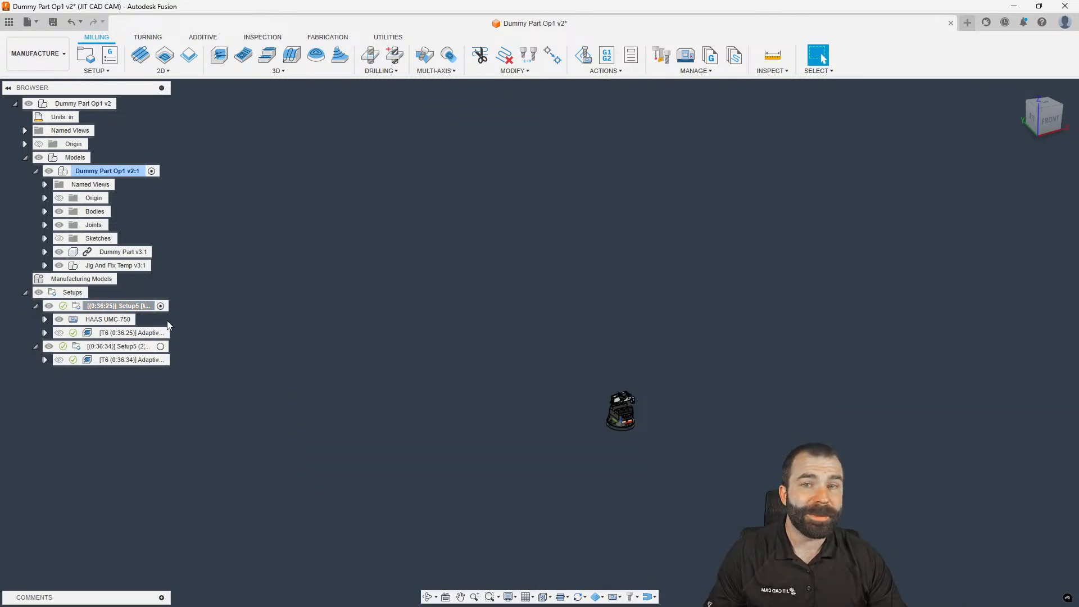
double_click(80, 310)
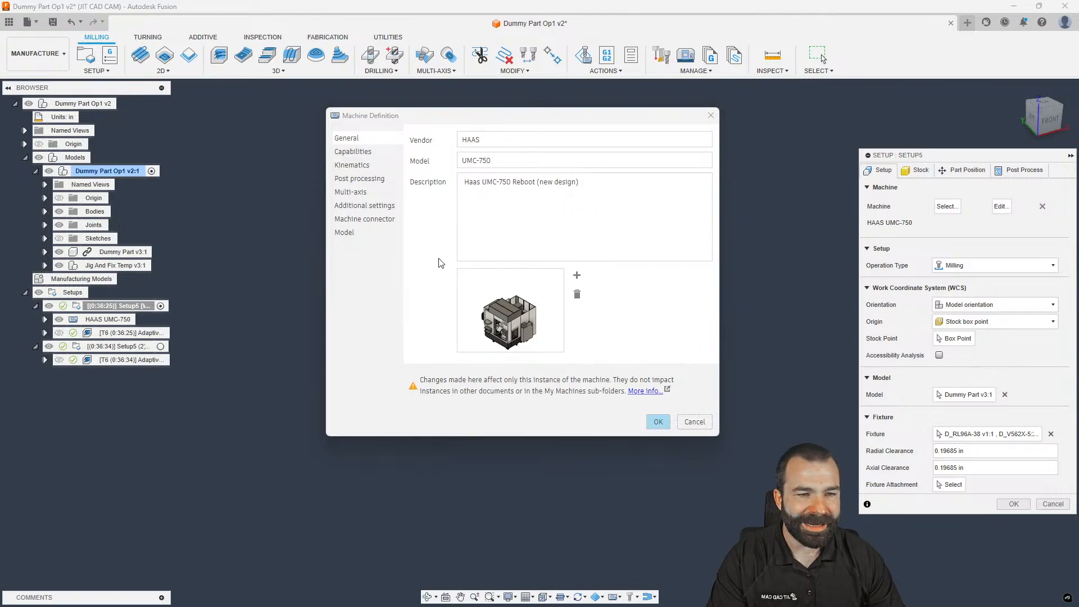
Review the machine's kinematics and model settings, then select the Z axis
left_click(371, 165)
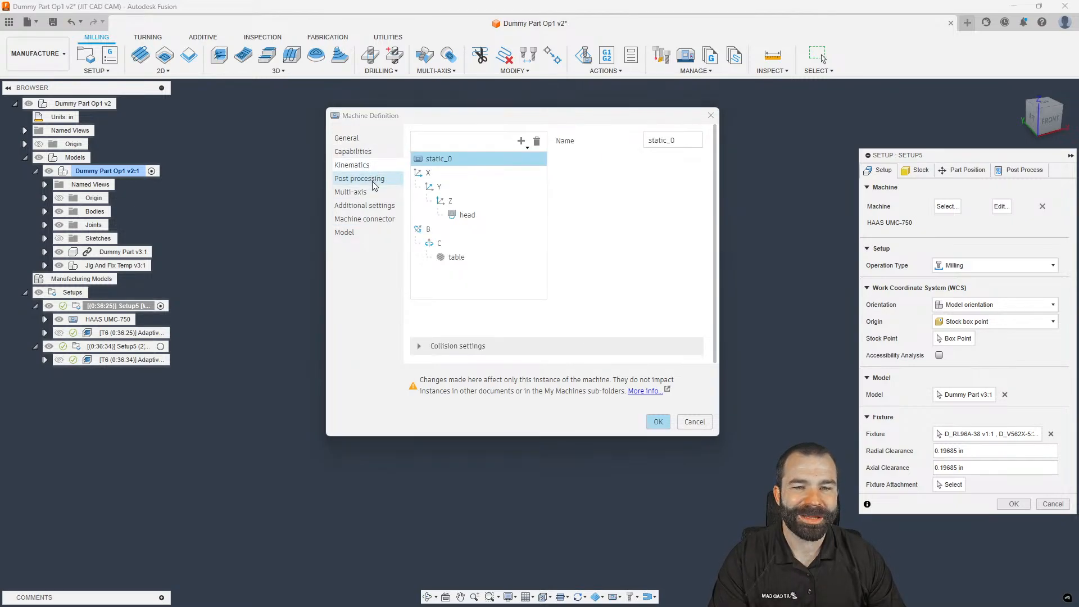
left_click(364, 233)
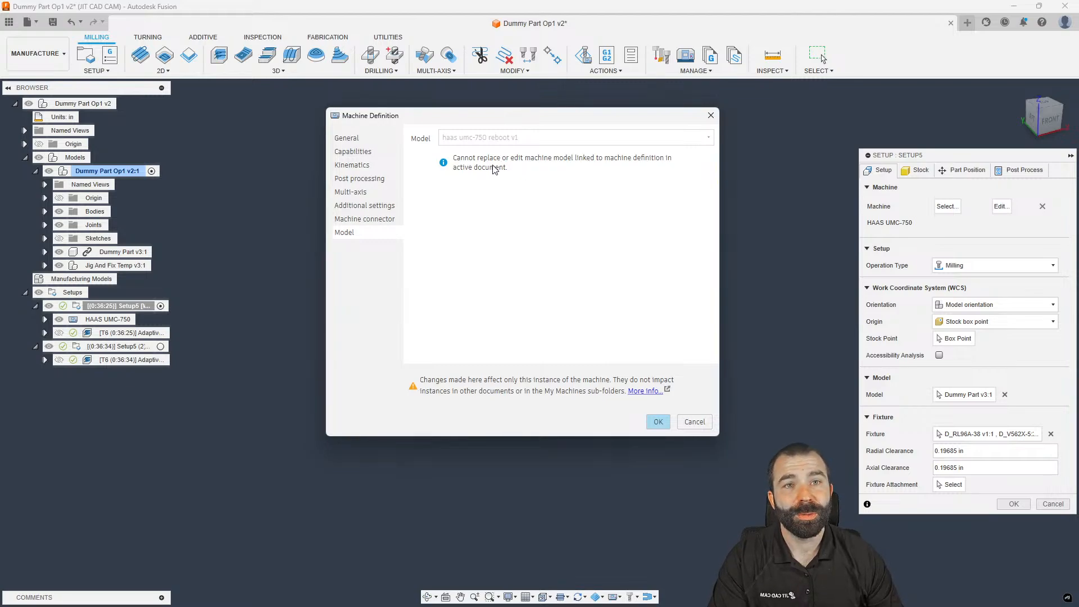
left_click(387, 168)
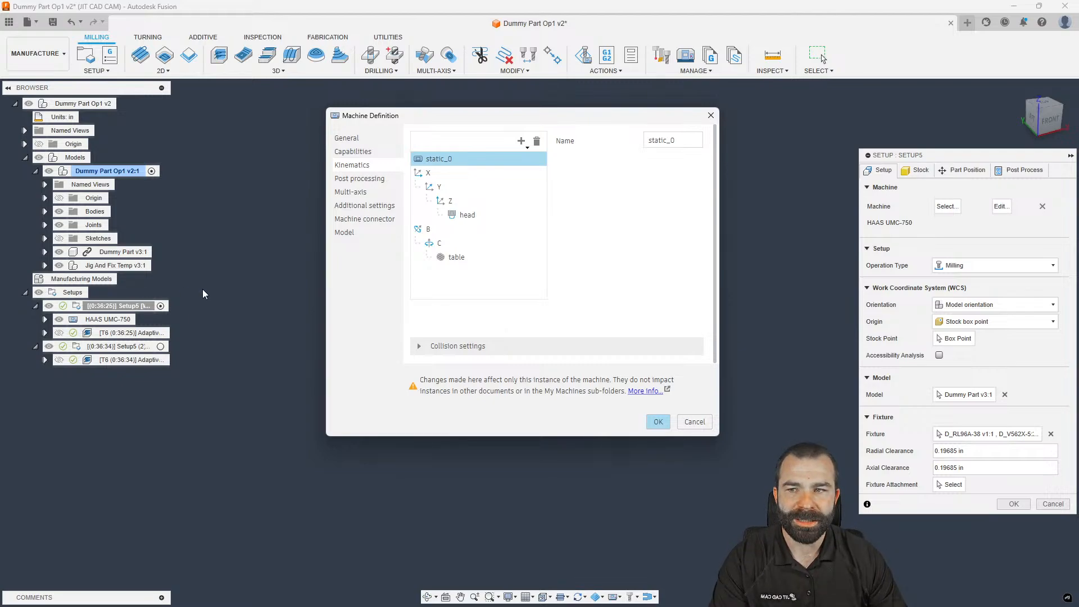
left_click(452, 201)
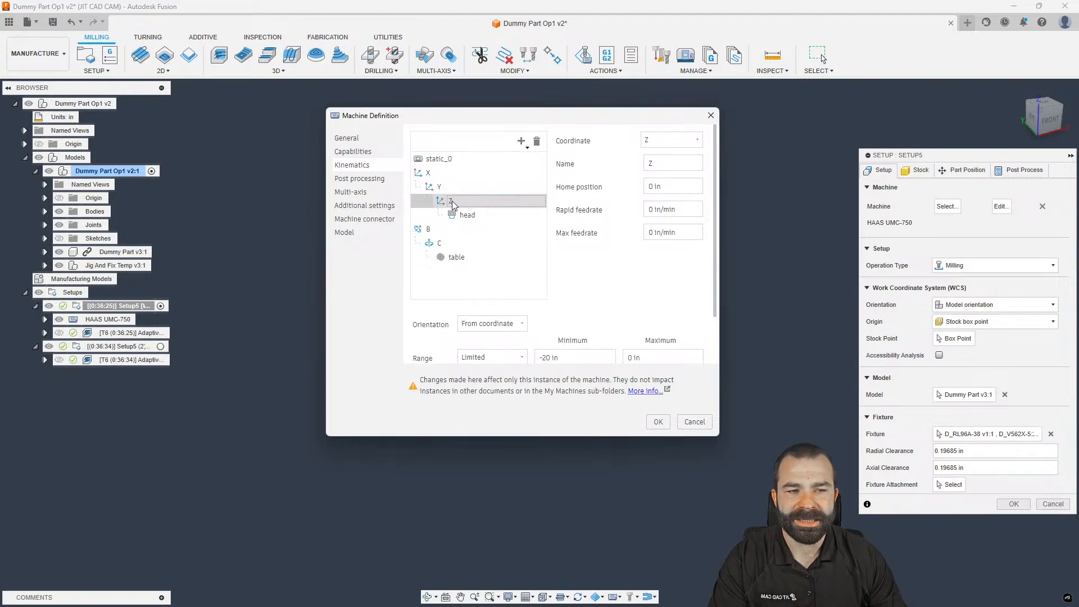
Set the Z axis home position and maximum to 3.2 in and accept the machine and setup
left_click(641, 187)
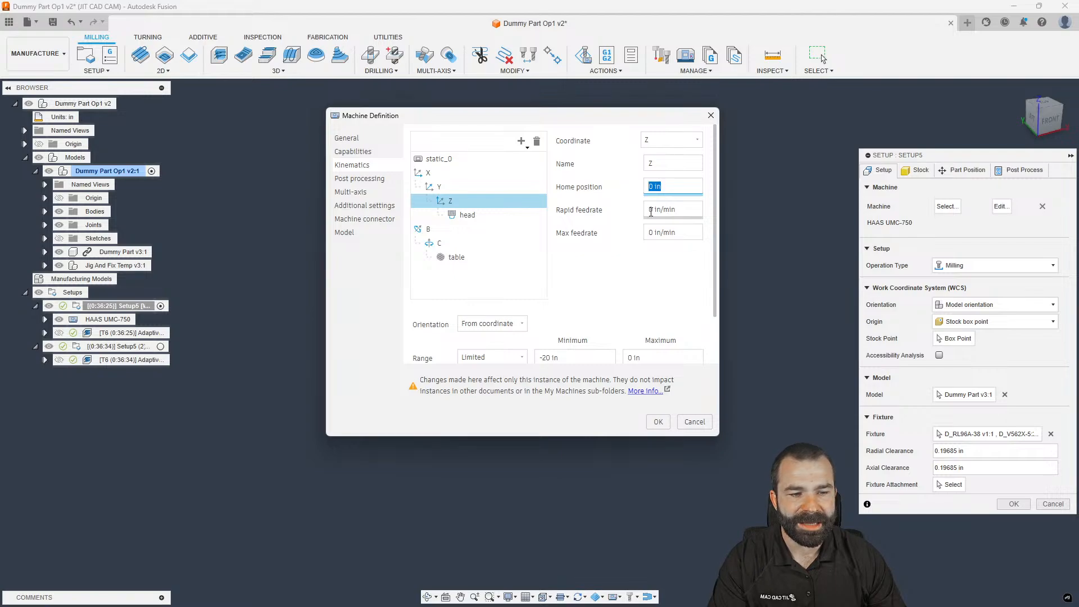
type("3.2")
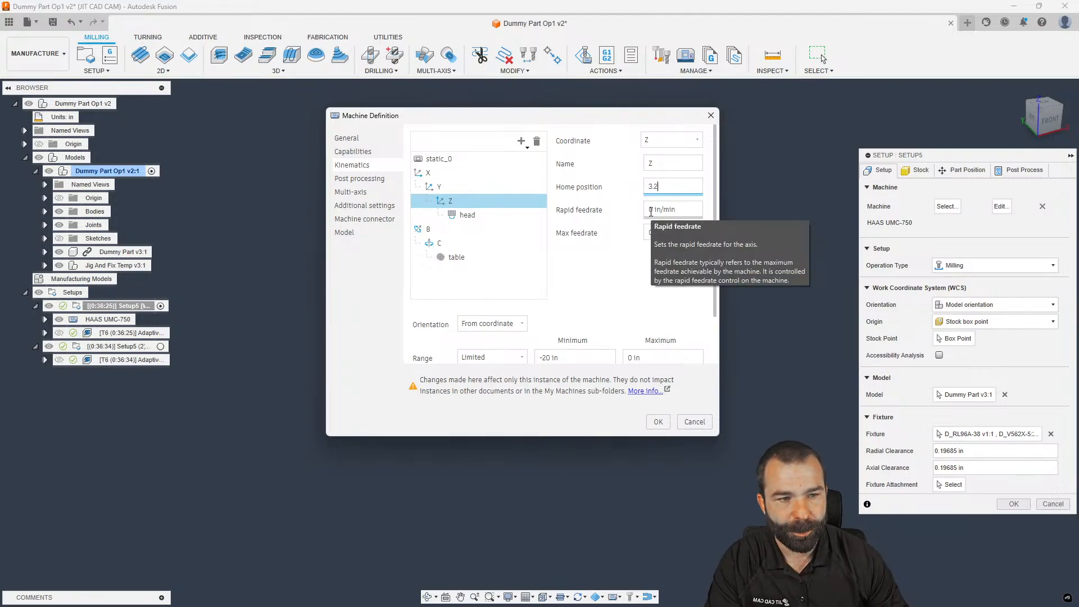
key("Return")
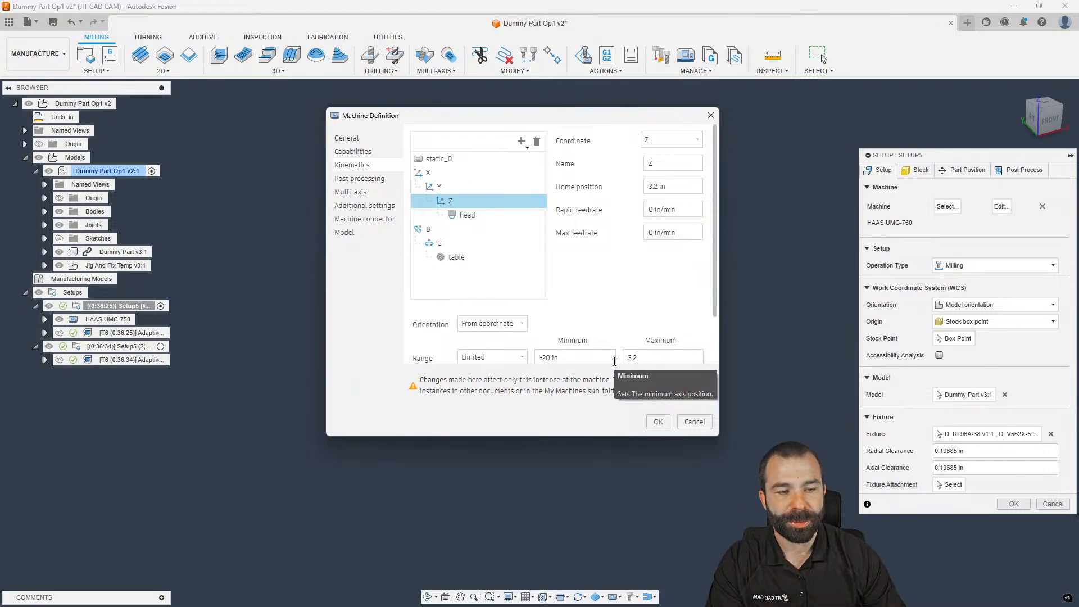
type("3.2")
key("Return")
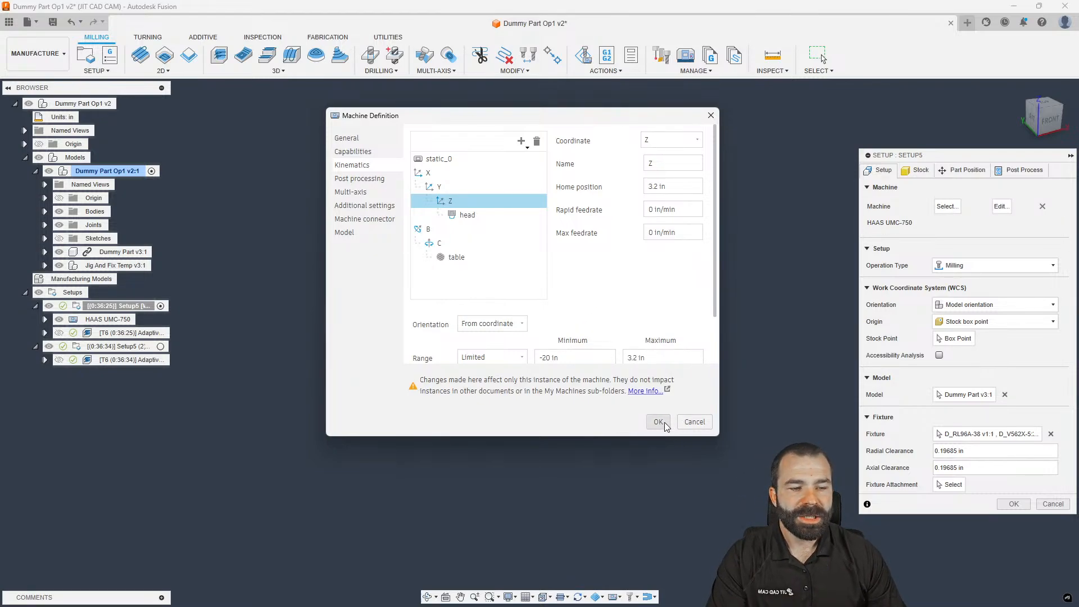
double_click(662, 186)
triple_click(662, 186)
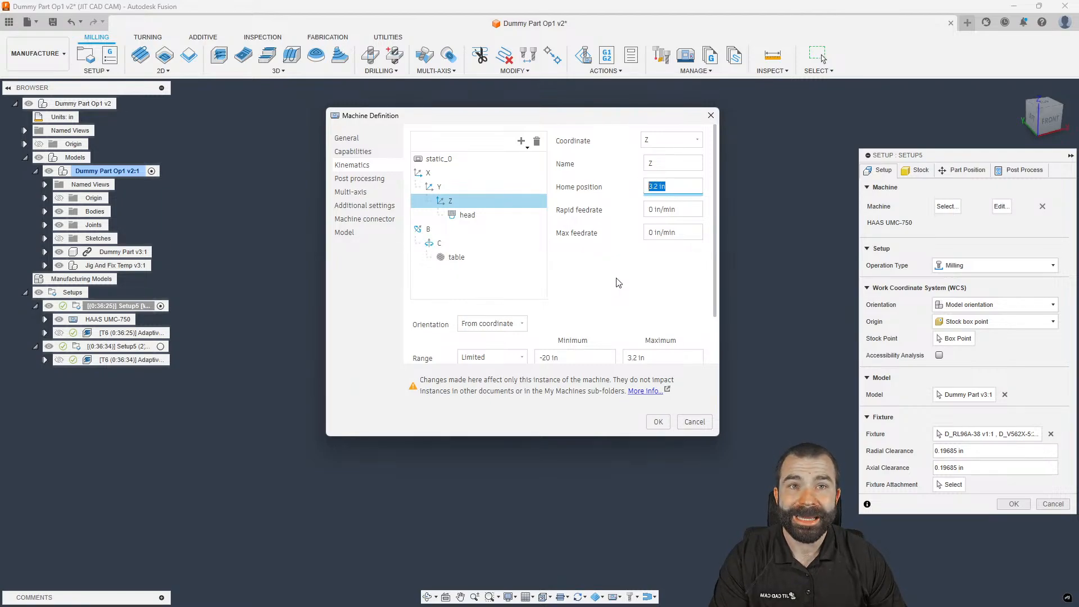
type("12")
left_click(657, 421)
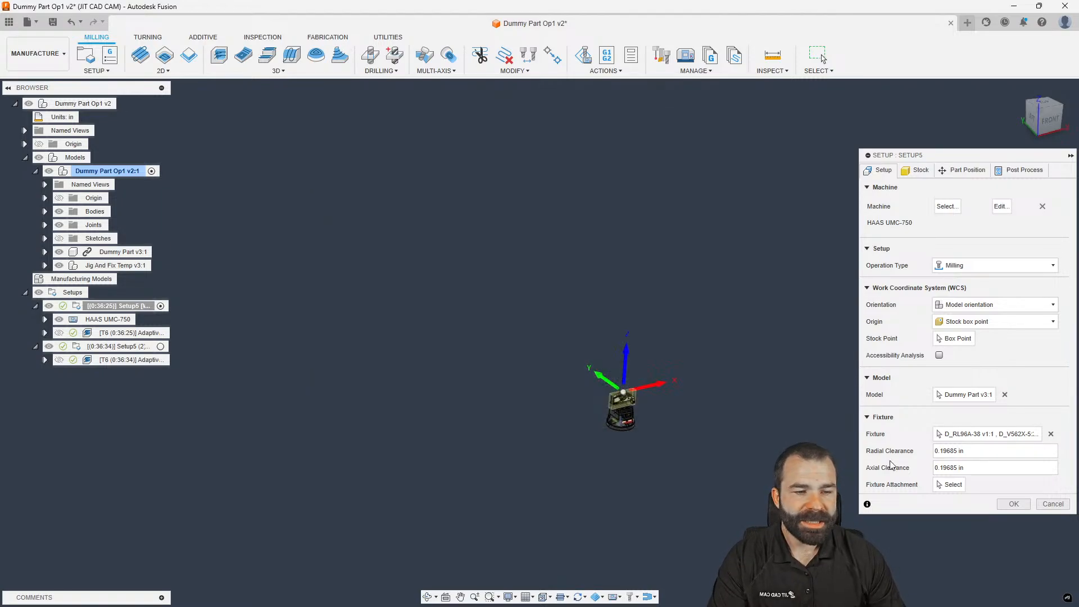
left_click(1013, 504)
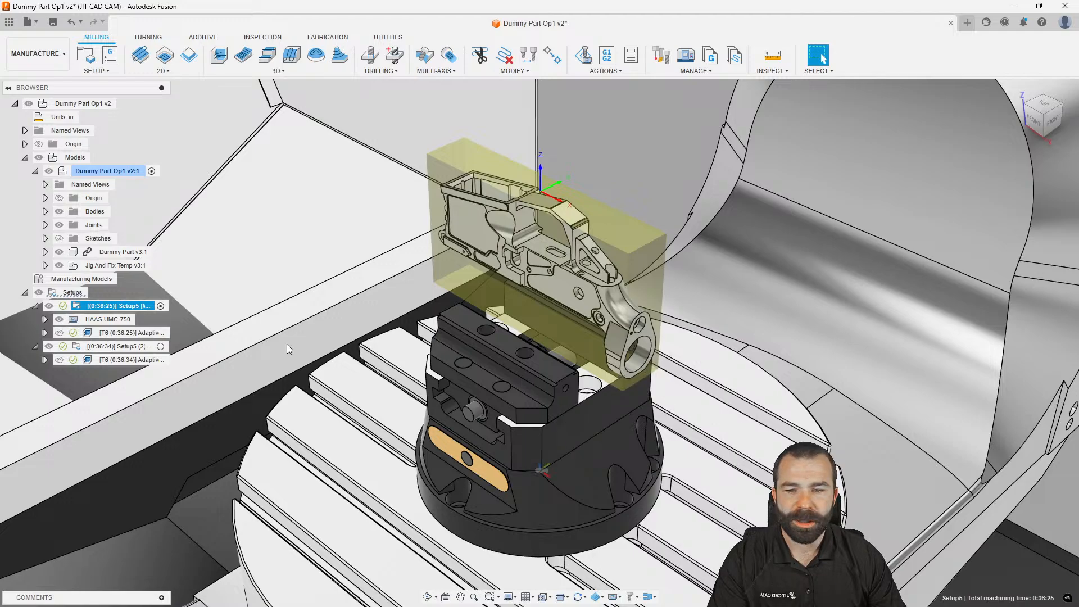
Post process Adaptive1 to 1001.nc, overwriting the existing file
right_click(104, 332)
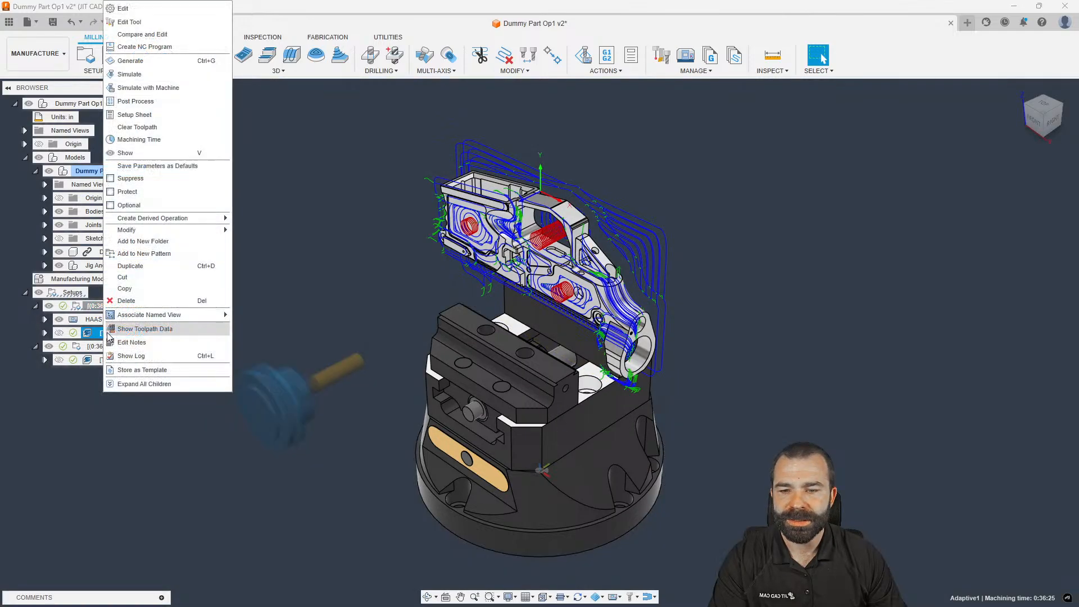
left_click(130, 102)
left_click(708, 476)
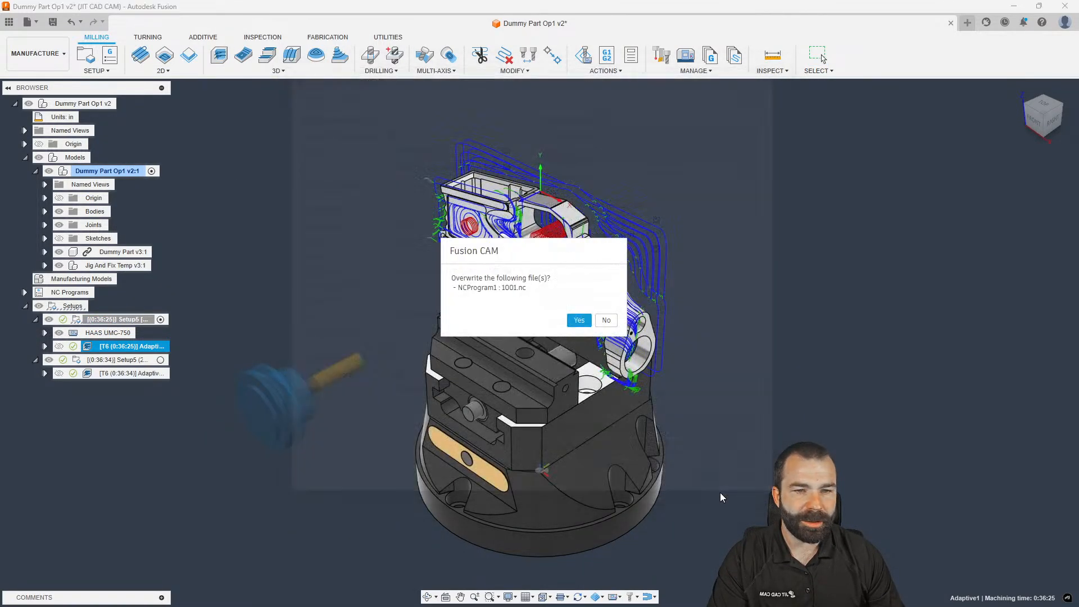
key("Return")
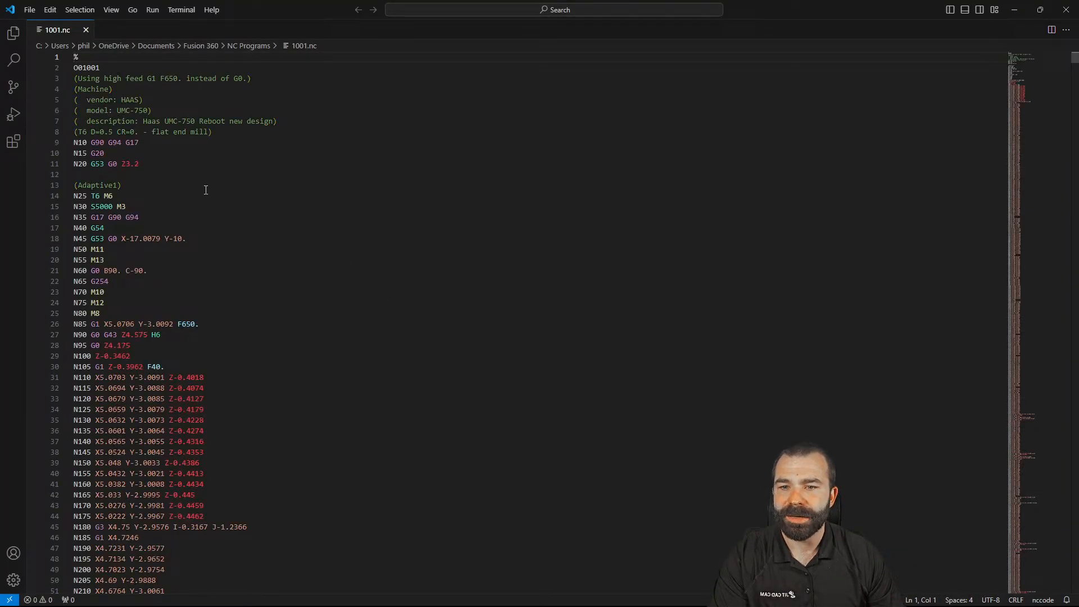
Check that line 11 reads N20 G53 G0 Z3.2 in 1001.nc
left_click_drag(143, 164, 72, 164)
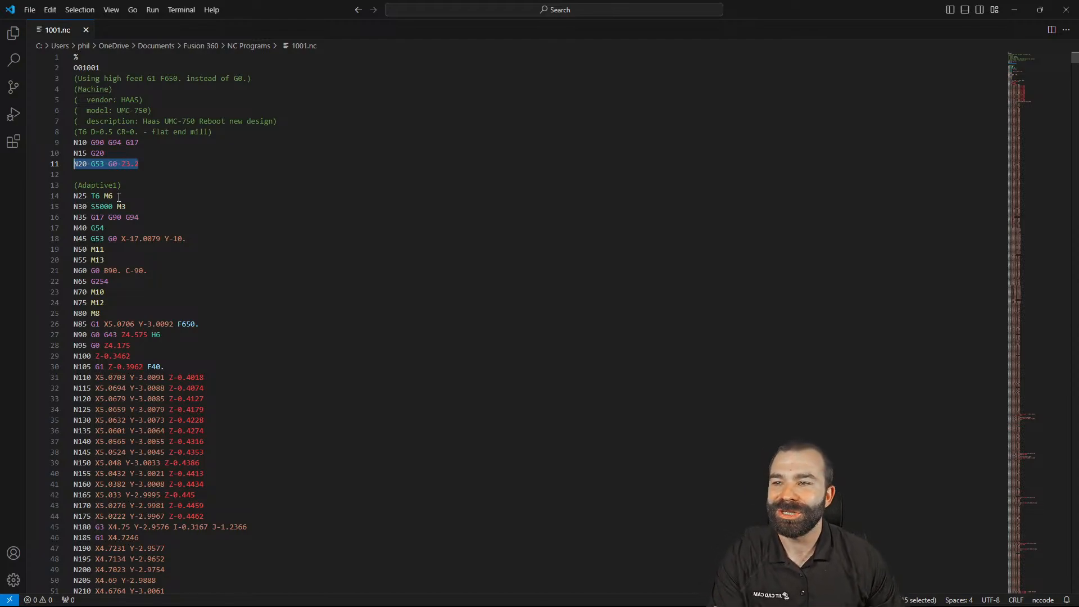
triple_click(132, 167)
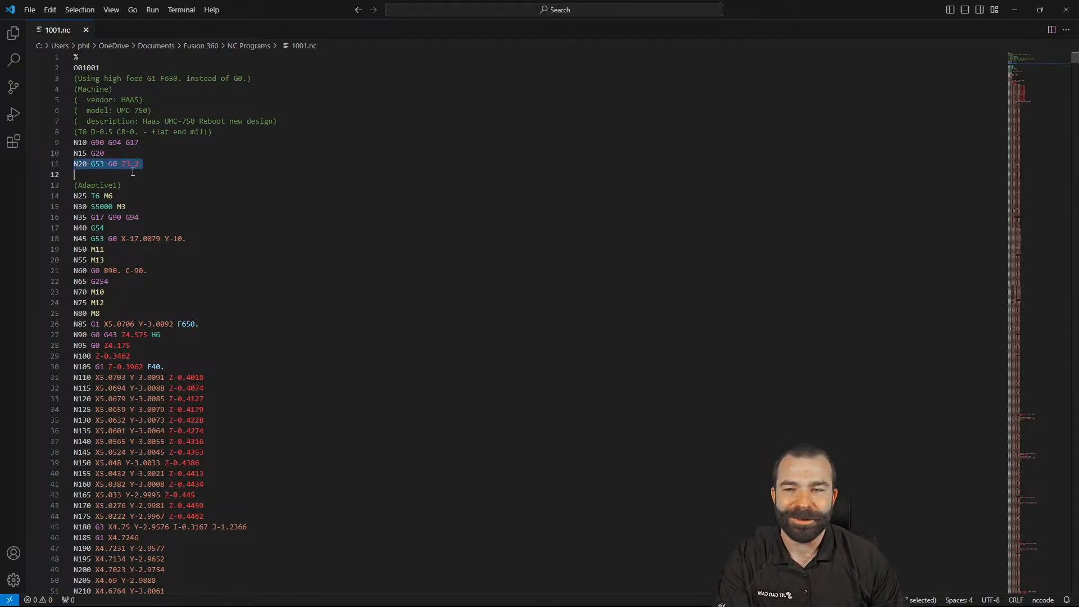
left_click(141, 171)
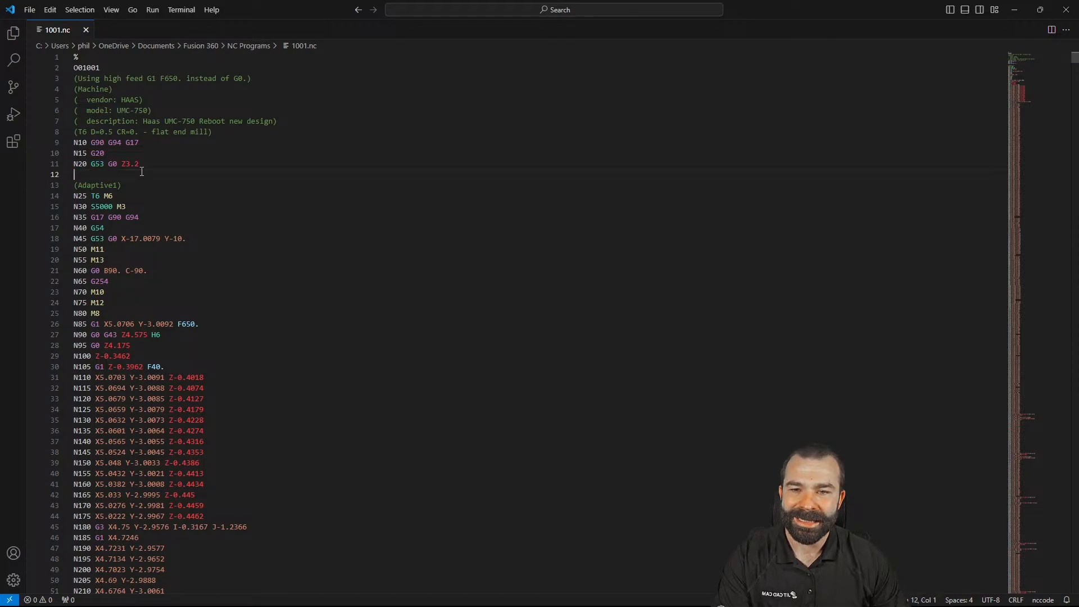
double_click(136, 163)
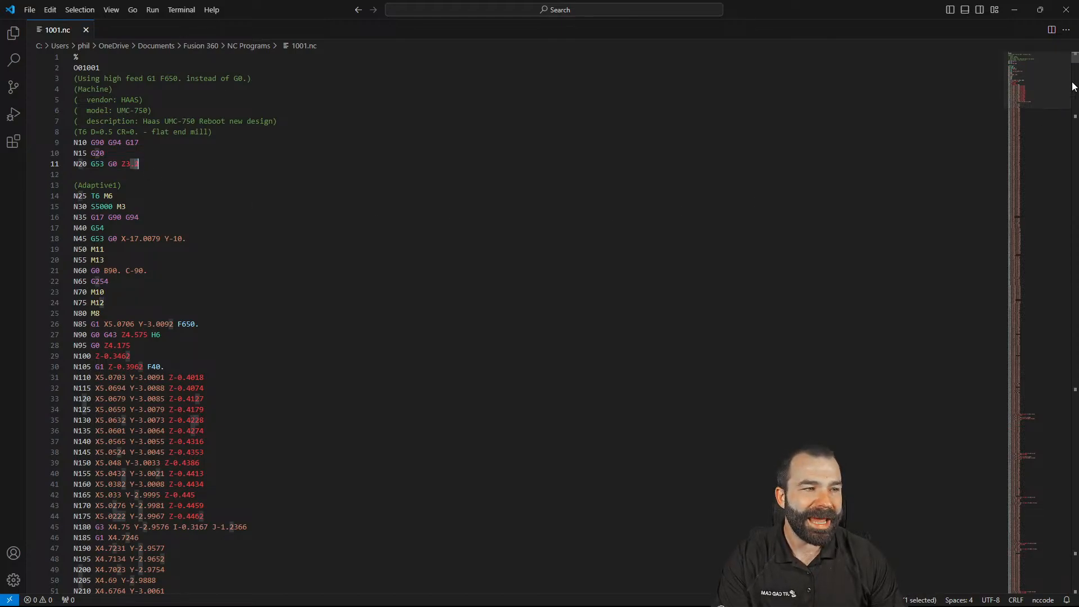
Verify the closing line N6980 G53 G0 Z3.2 at the file's end and close VS Code
left_click_drag(1075, 59, 1070, 600)
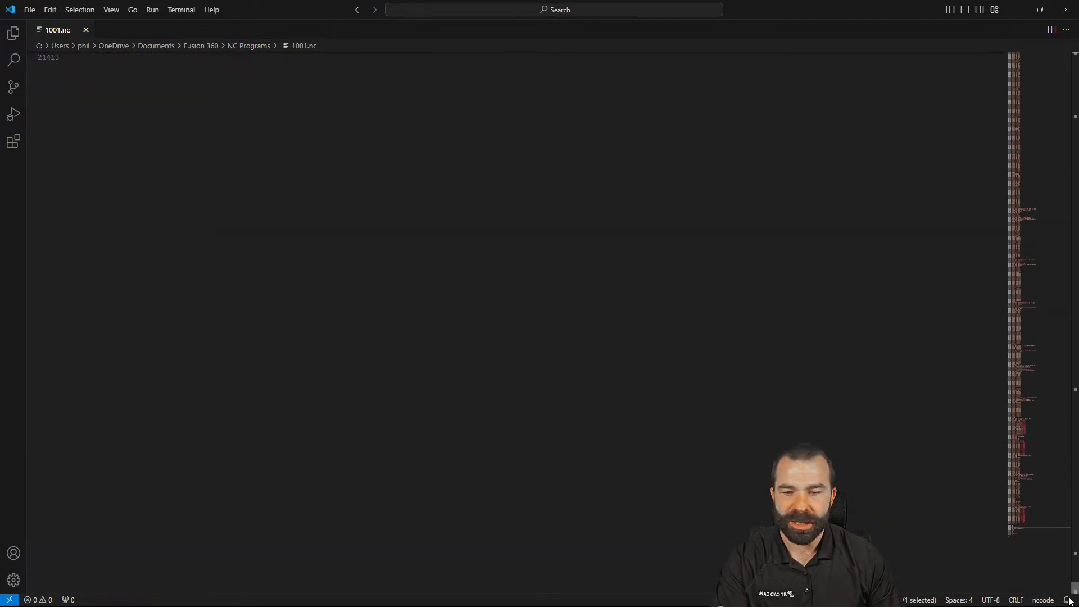
scroll(419, 410, "up", 10)
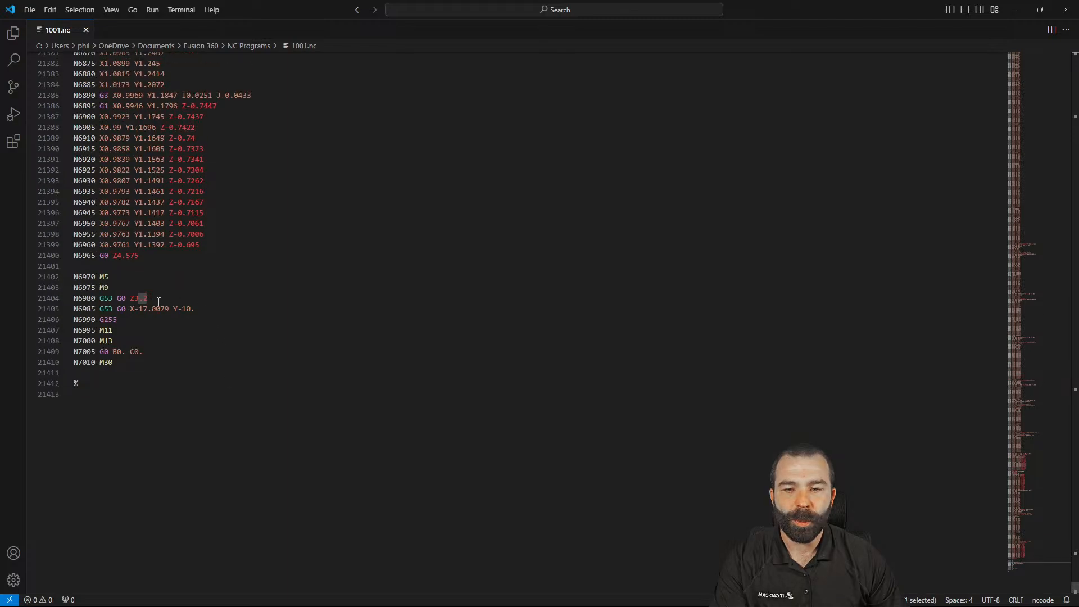
triple_click(151, 299)
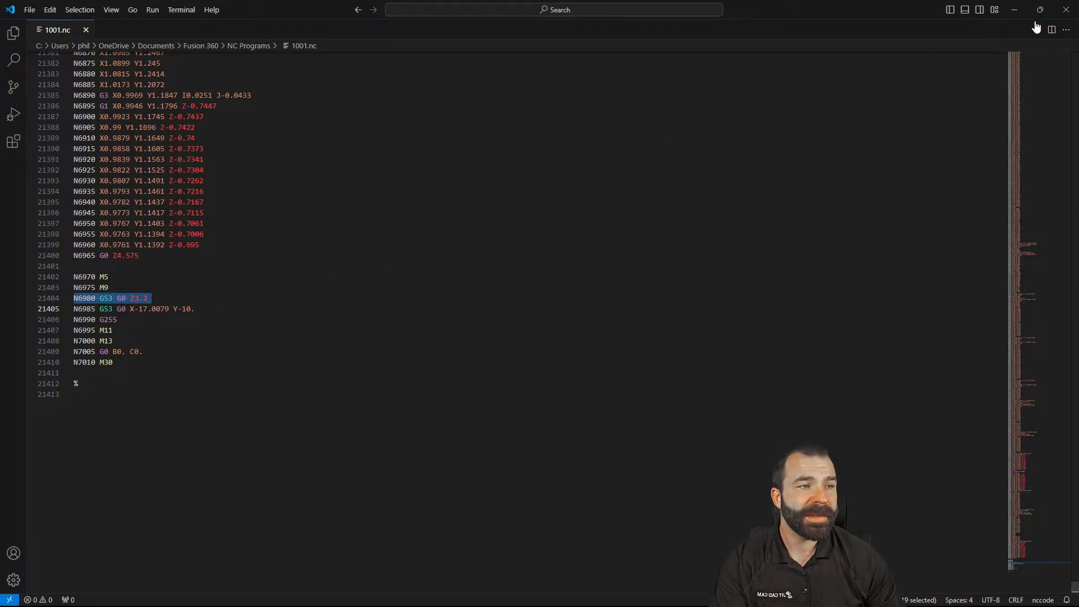
left_click(1067, 10)
right_click(145, 348)
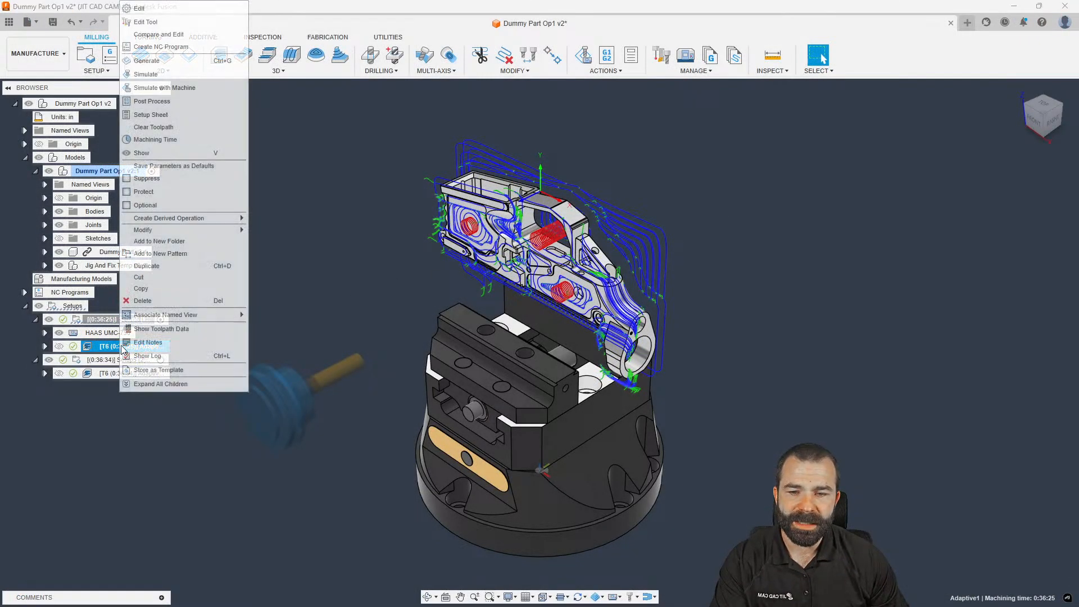
Create an NC program for Adaptive, uncheck Force XY home under Safe retracts, then cancel and deselect
left_click(149, 97)
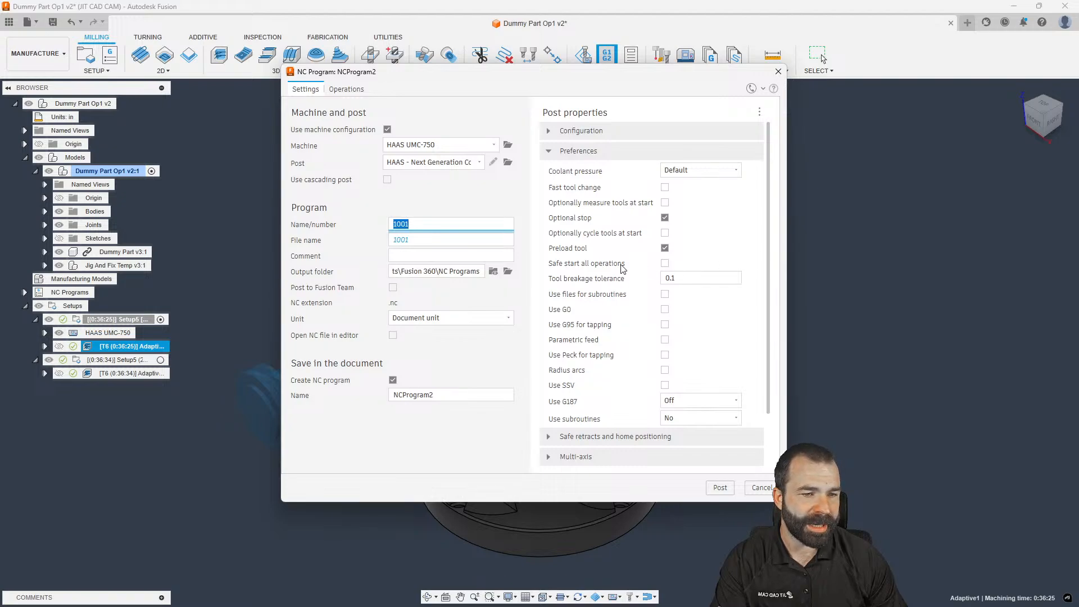
scroll(575, 251, "down", 2)
left_click(557, 376)
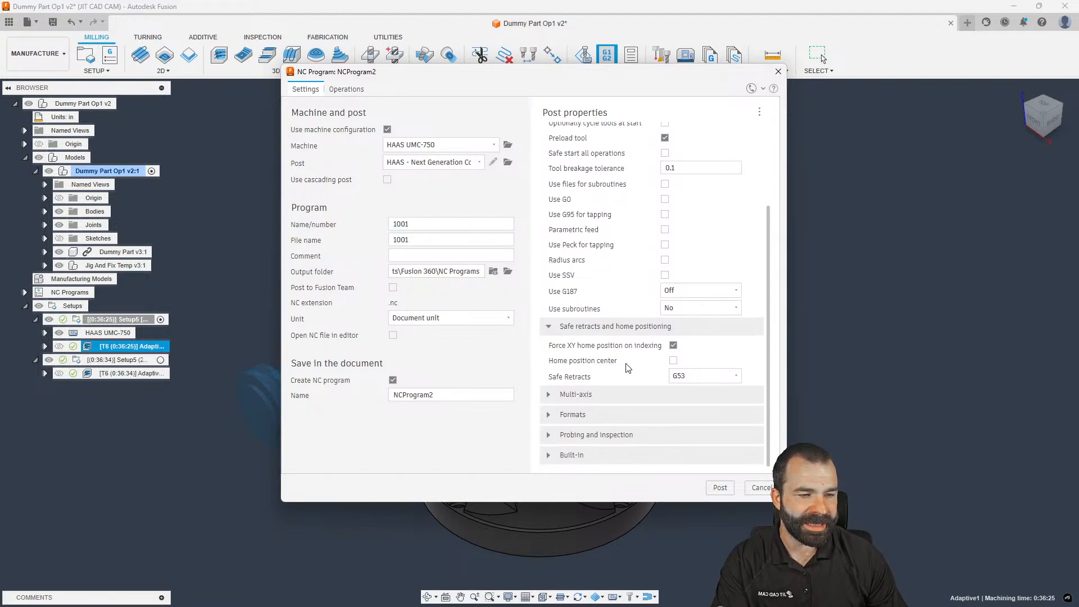
left_click(673, 346)
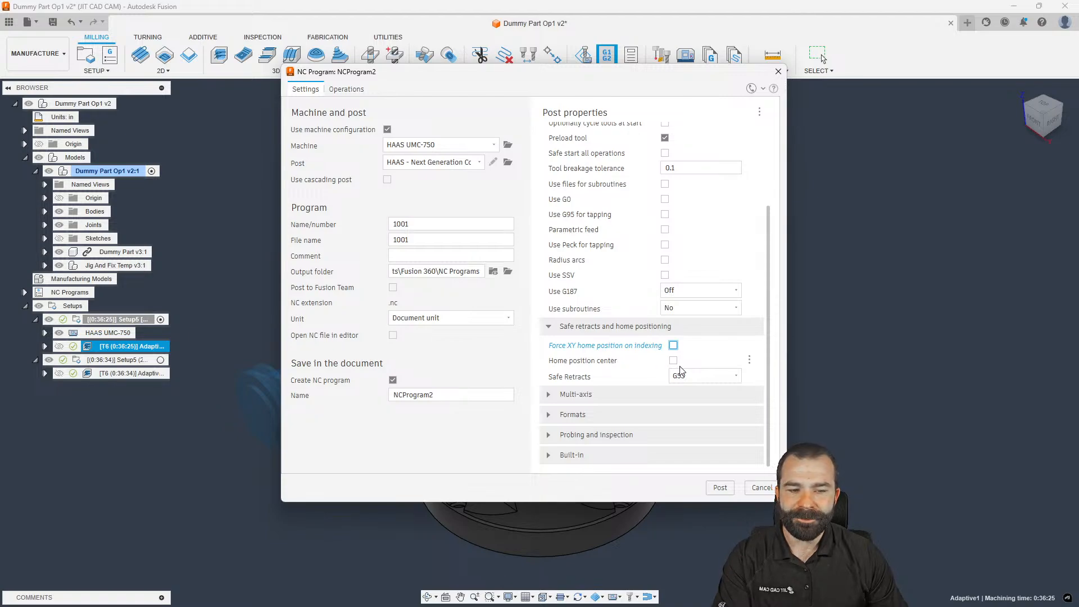
mouse_move(670, 366)
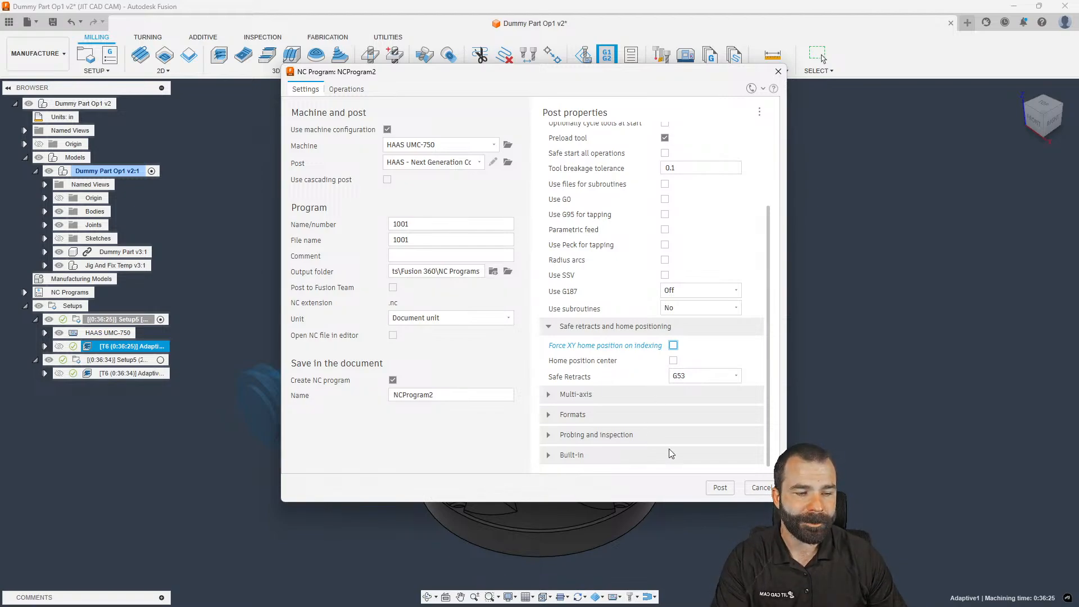
left_click(760, 488)
left_click(379, 287)
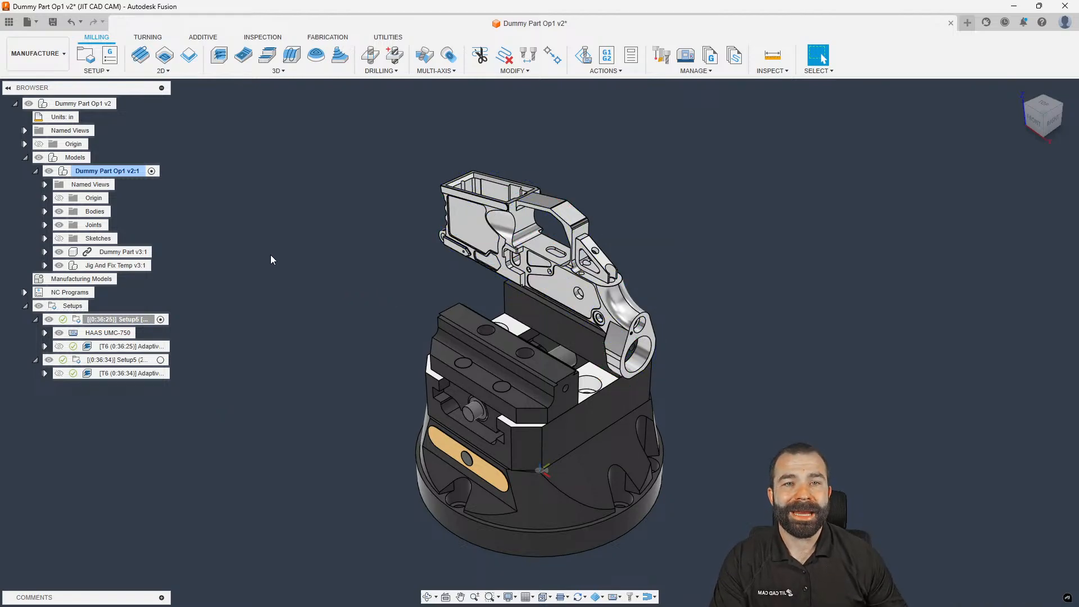
Start a new design in Manufacture and select the local HAAS UMC-750 in the Machine Library
left_click(964, 27)
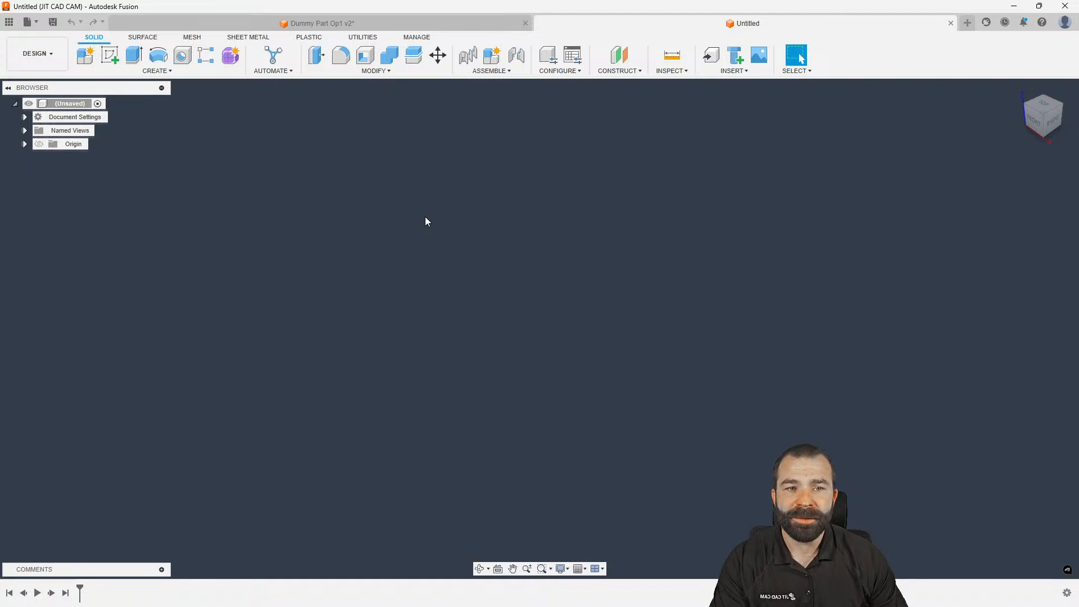
left_click(37, 54)
left_click(44, 178)
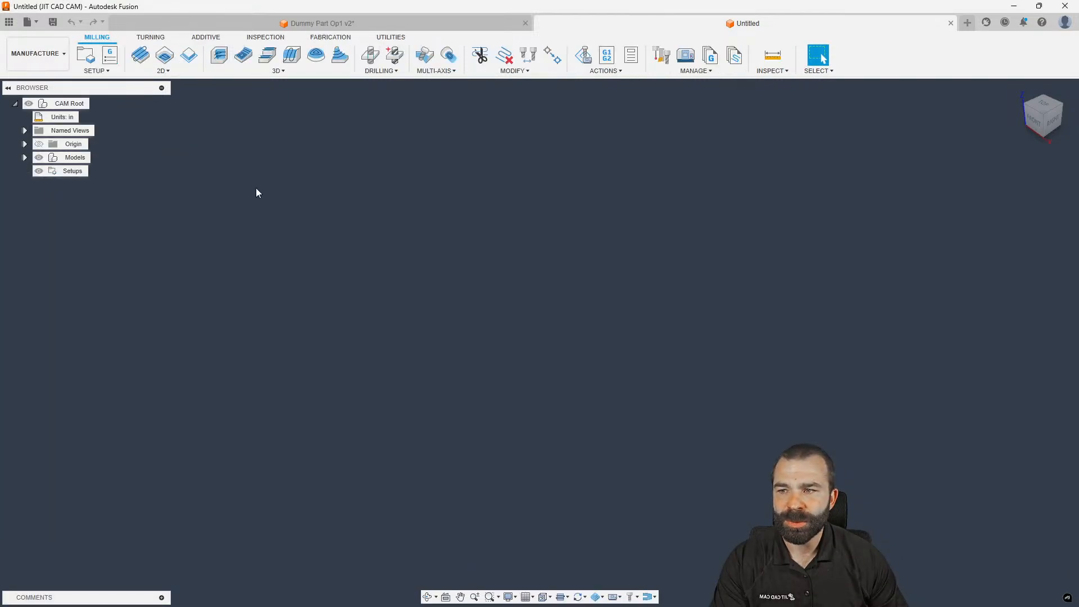
left_click(686, 54)
left_click(296, 211)
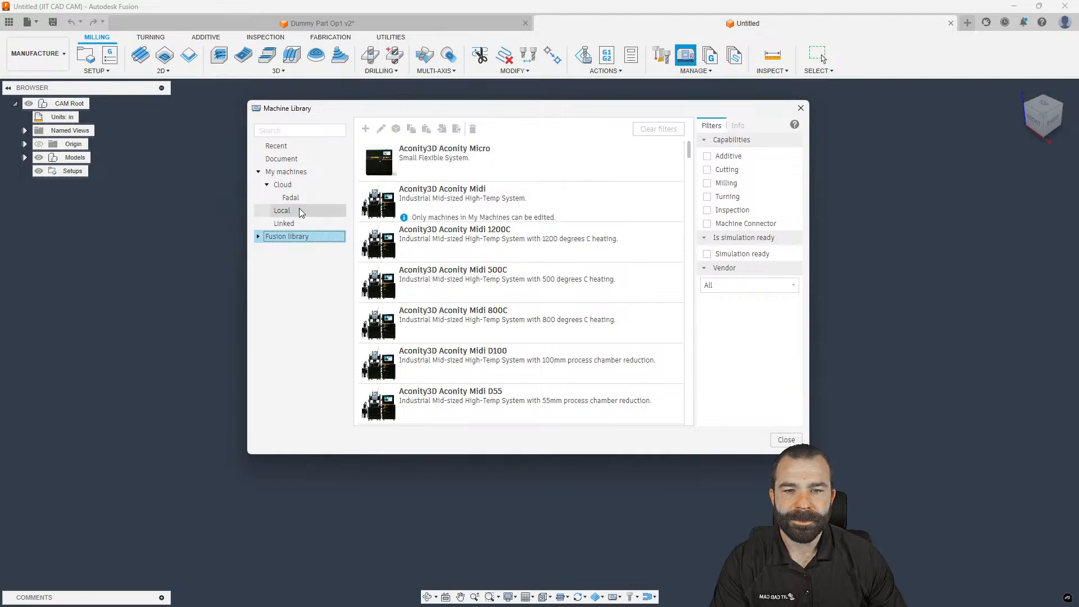
left_click(440, 163)
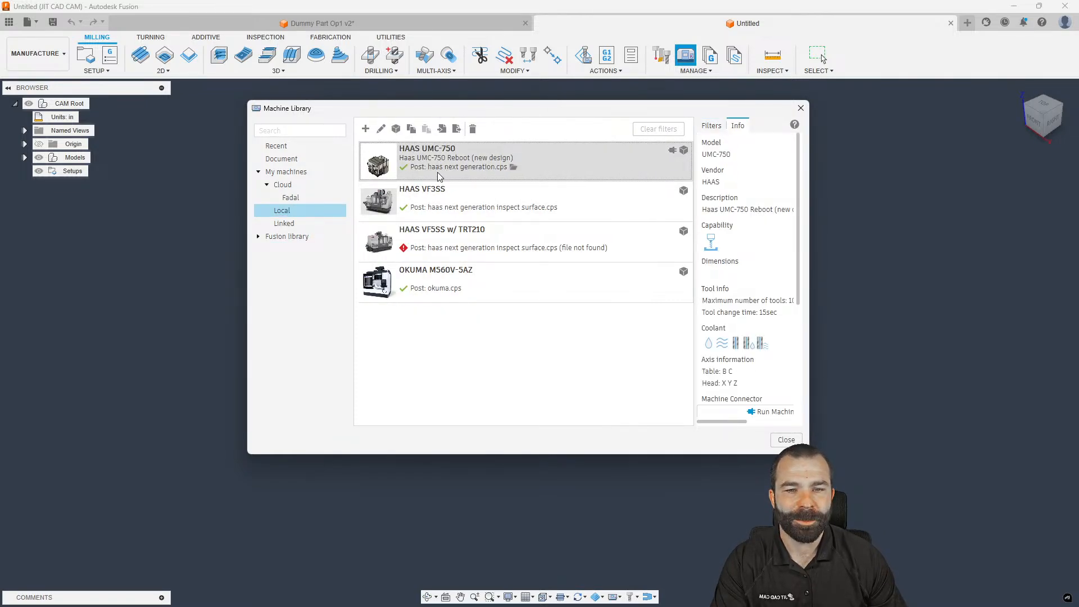
Edit the HAAS UMC-750, open its model in Machine Builder, and expand the reboot v1:1 component
right_click(470, 170)
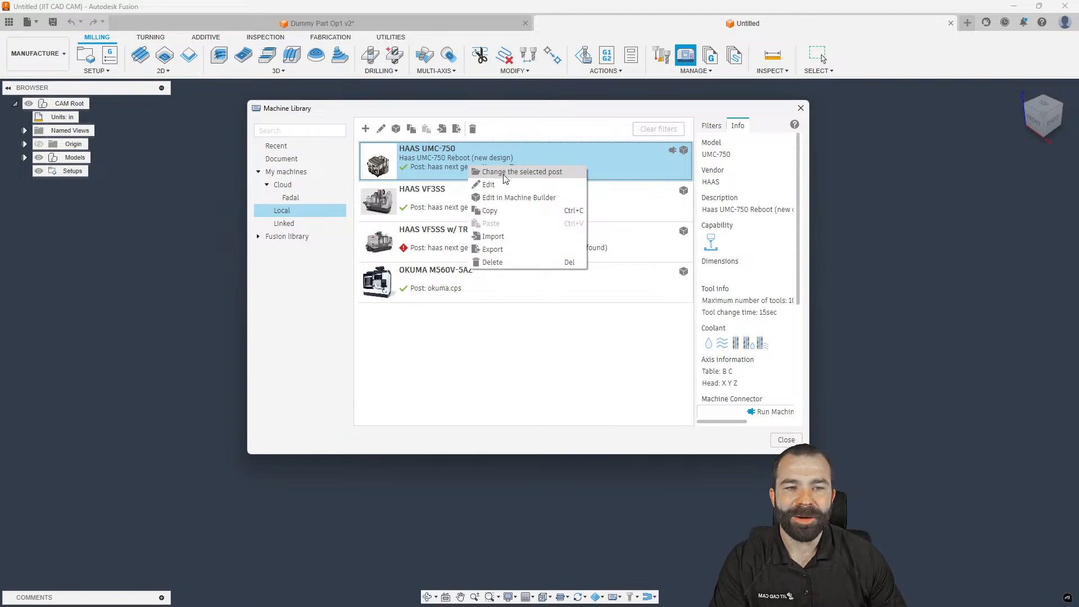
left_click(504, 186)
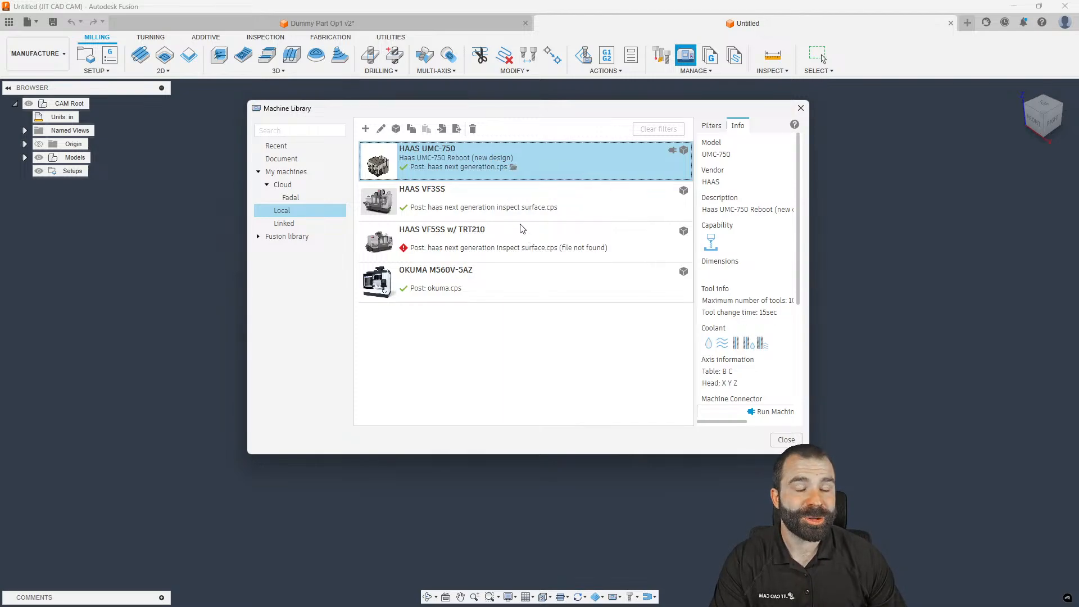
left_click(371, 233)
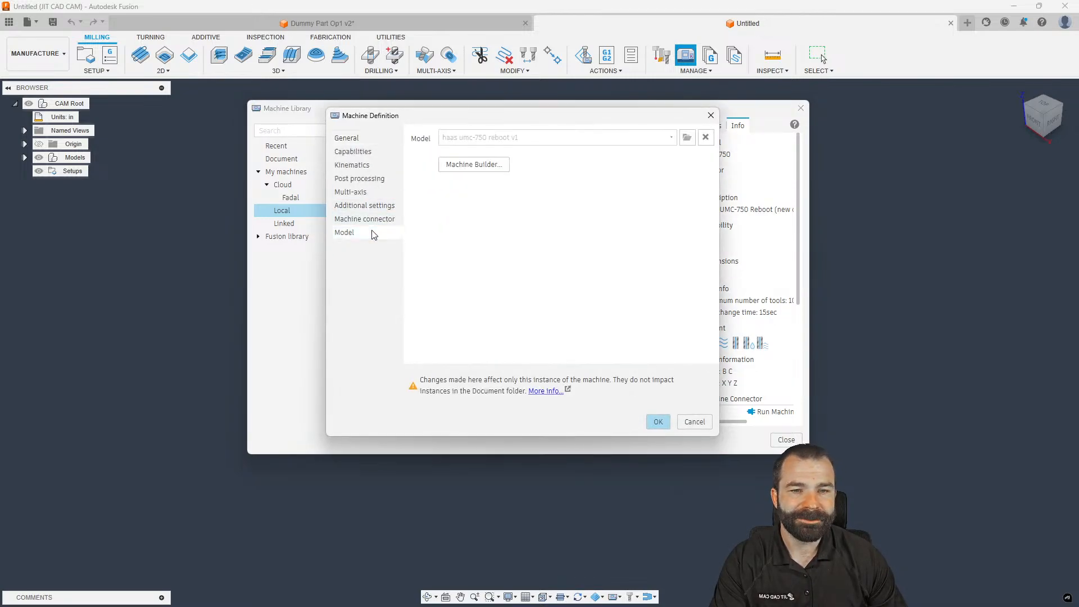
left_click(475, 166)
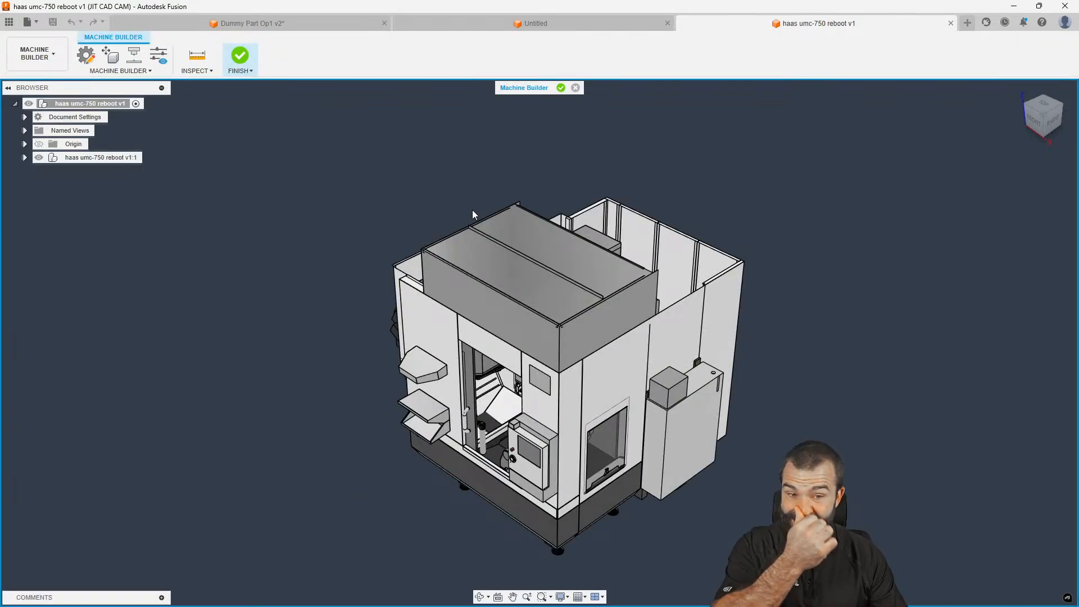
scroll(374, 227, "down", 2)
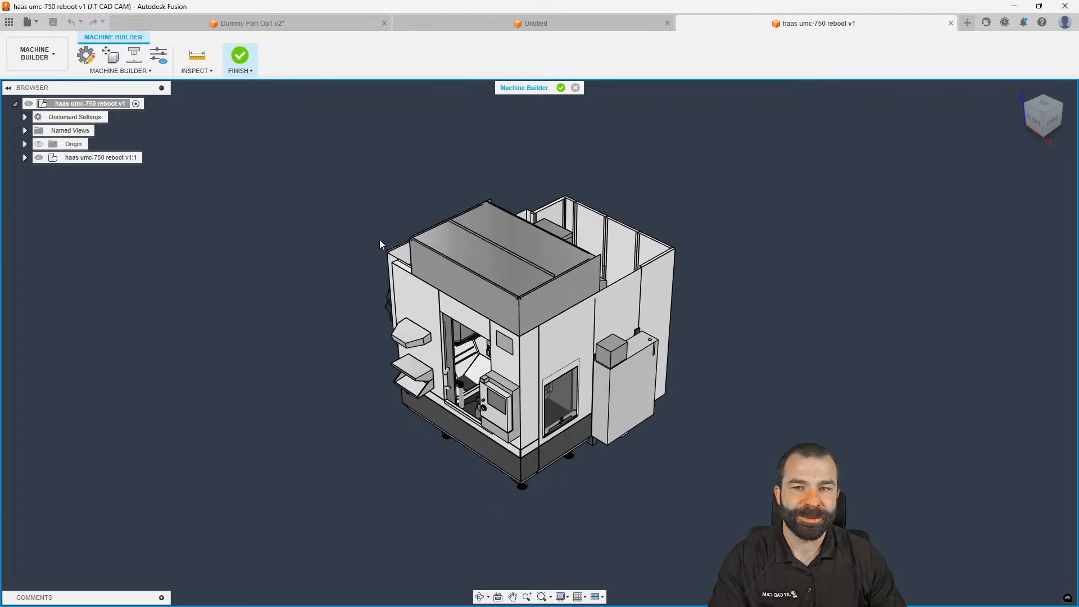
scroll(426, 330, "up", 3)
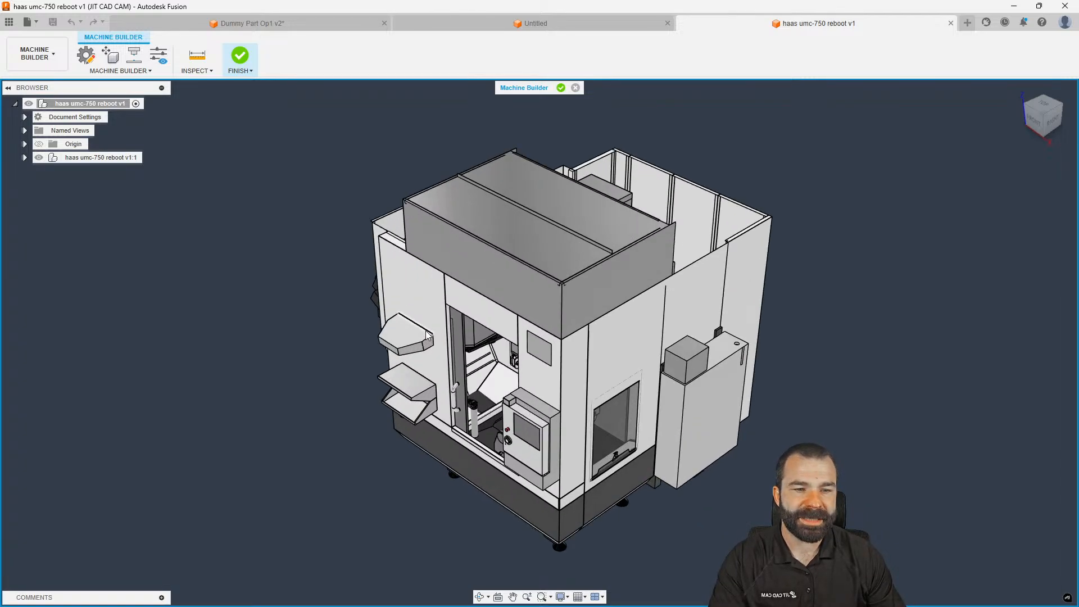
left_click(24, 158)
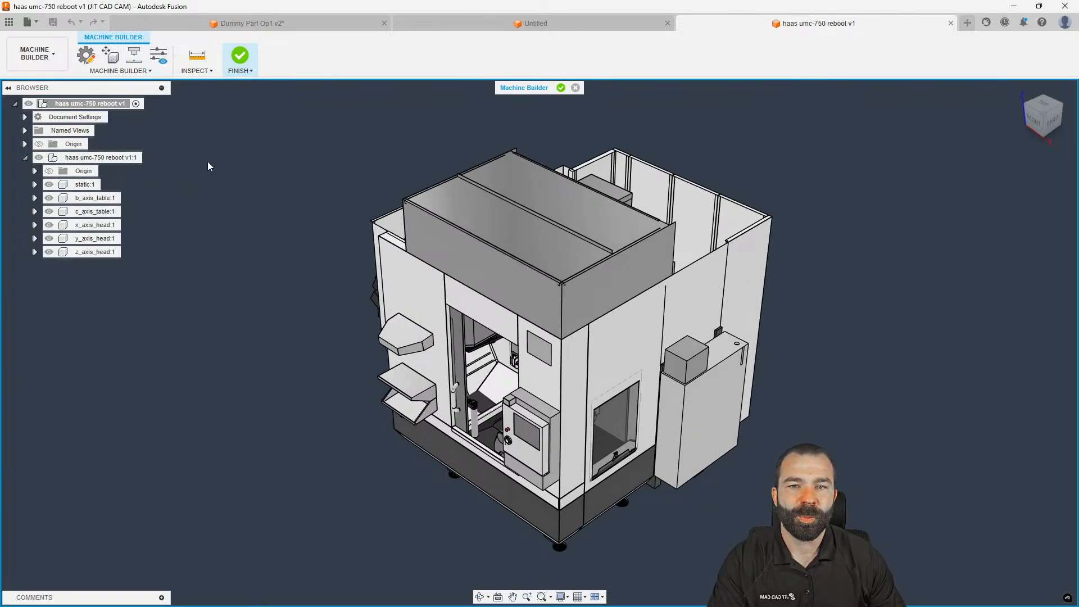
Start Set Up Machine Model, expand static:1's Bodies folder and clear the static_0 selection
left_click(133, 59)
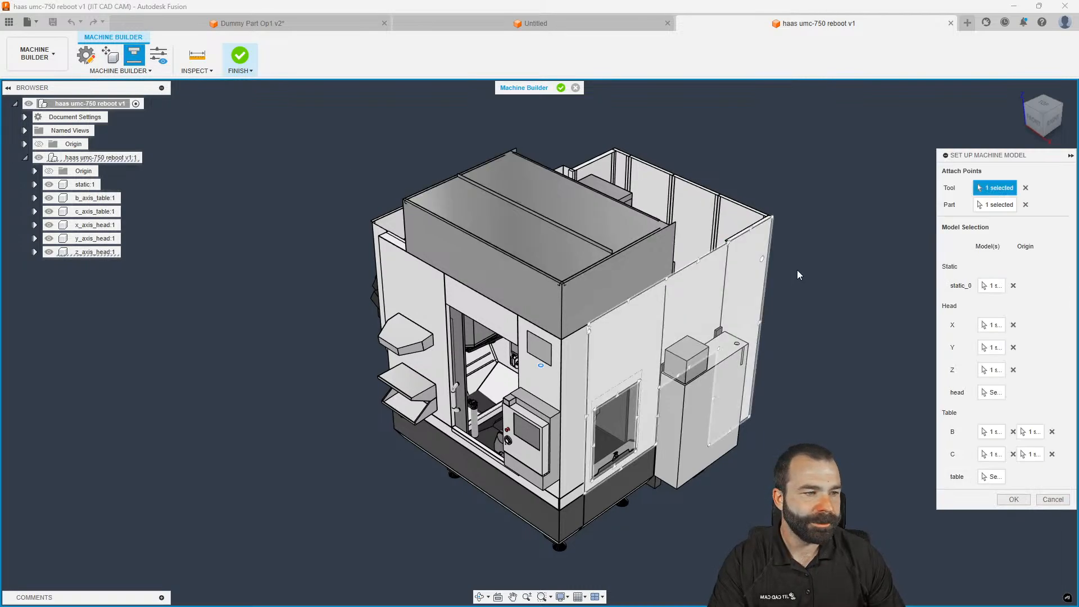
left_click(987, 286)
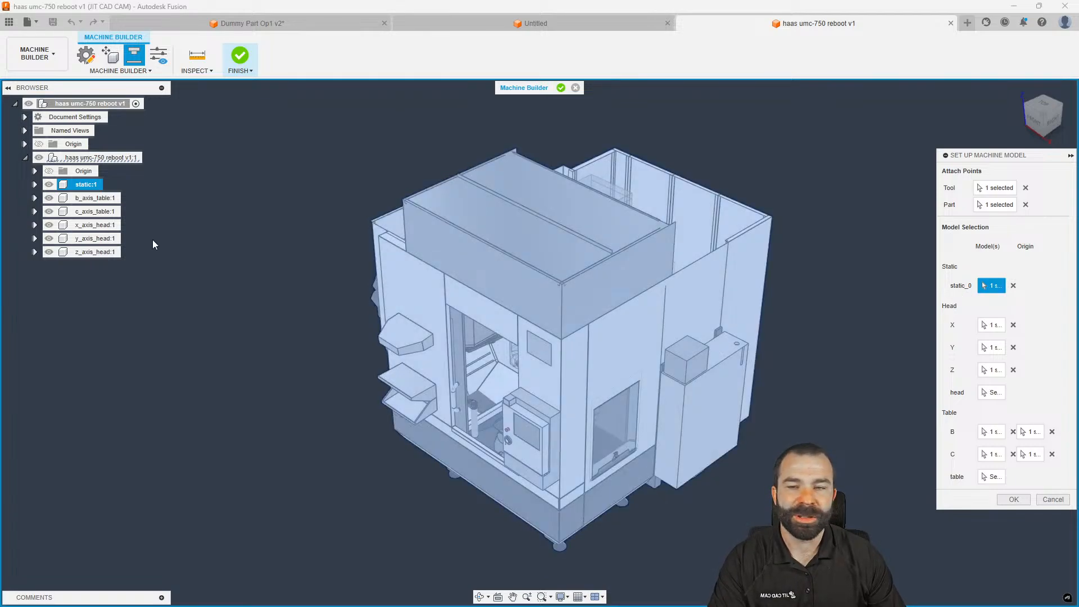
left_click(34, 185)
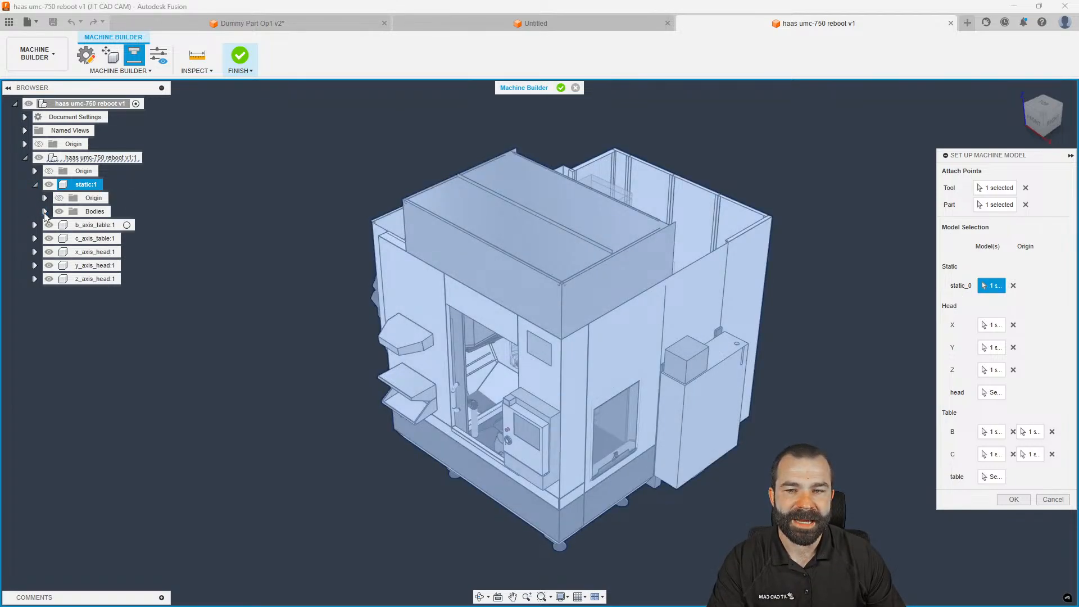
left_click(45, 211)
scroll(45, 214, "down", 2)
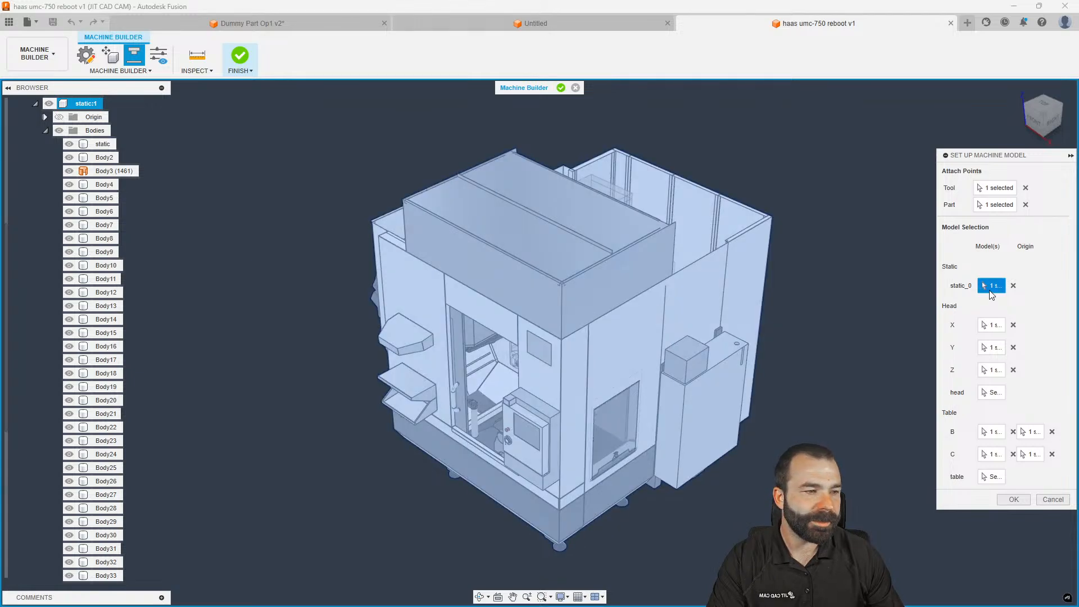
left_click(1014, 285)
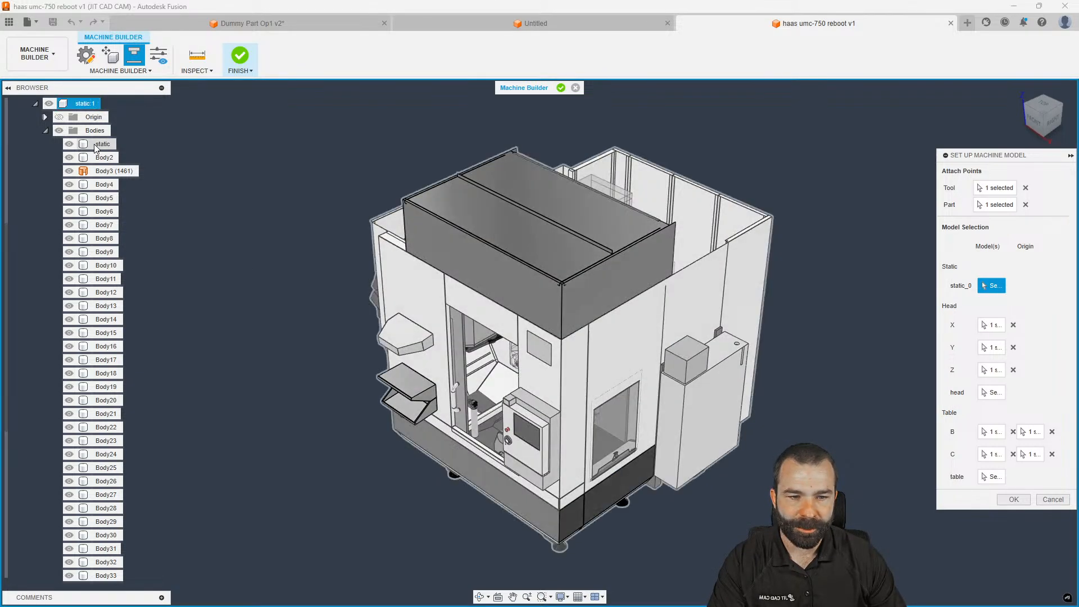
Hide the static body and Bodies 2 through 15 of static:1
left_click(70, 144)
left_click(69, 157)
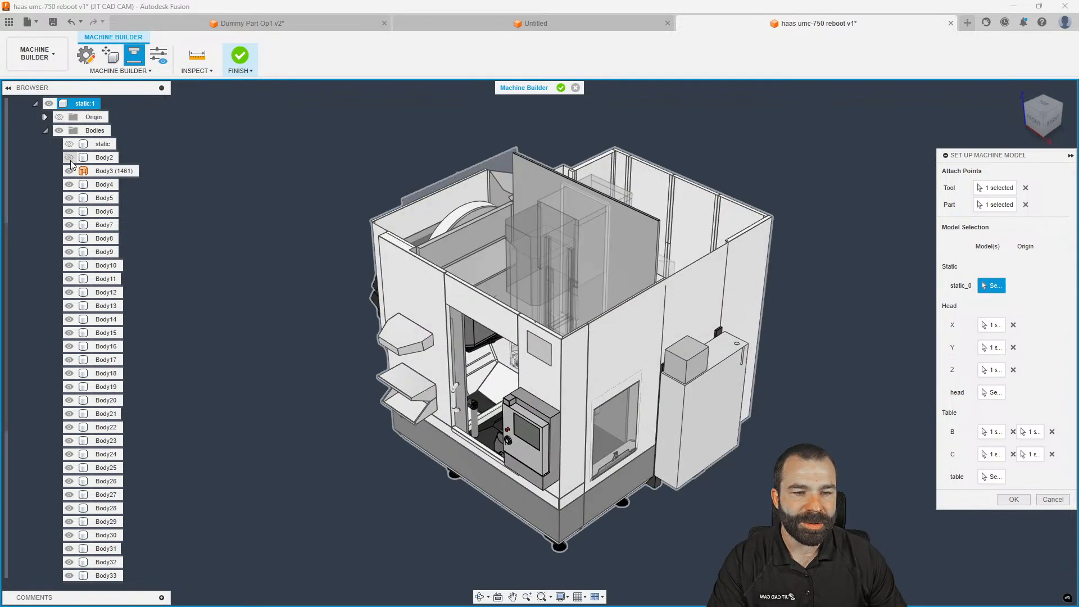
left_click(69, 171)
left_click(69, 185)
left_click(69, 211)
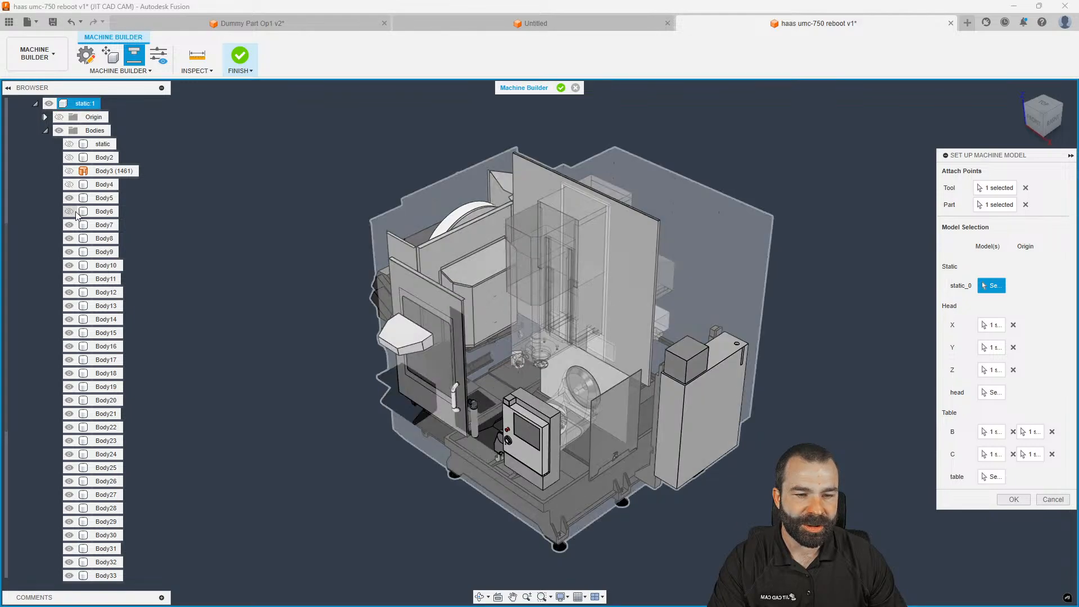
left_click(69, 225)
left_click(69, 238)
left_click(69, 265)
left_click(69, 279)
left_click(69, 252)
left_click(69, 306)
left_click(70, 293)
left_click(69, 319)
left_click(69, 332)
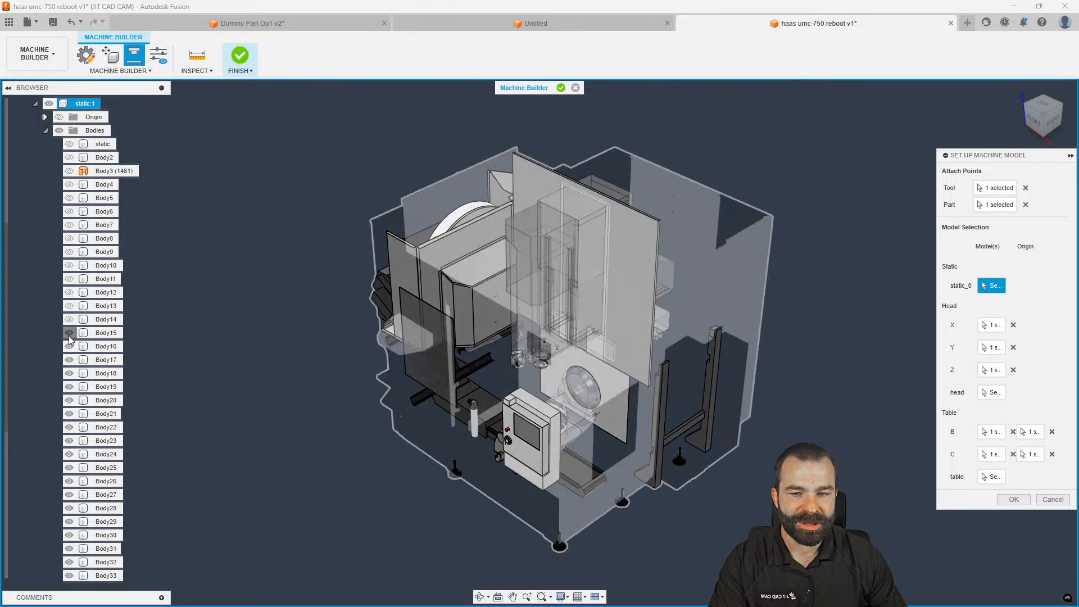
Hide Bodies 16 through 25 to expose more of the machine
middle_click_drag(663, 442, 620, 425, "shift")
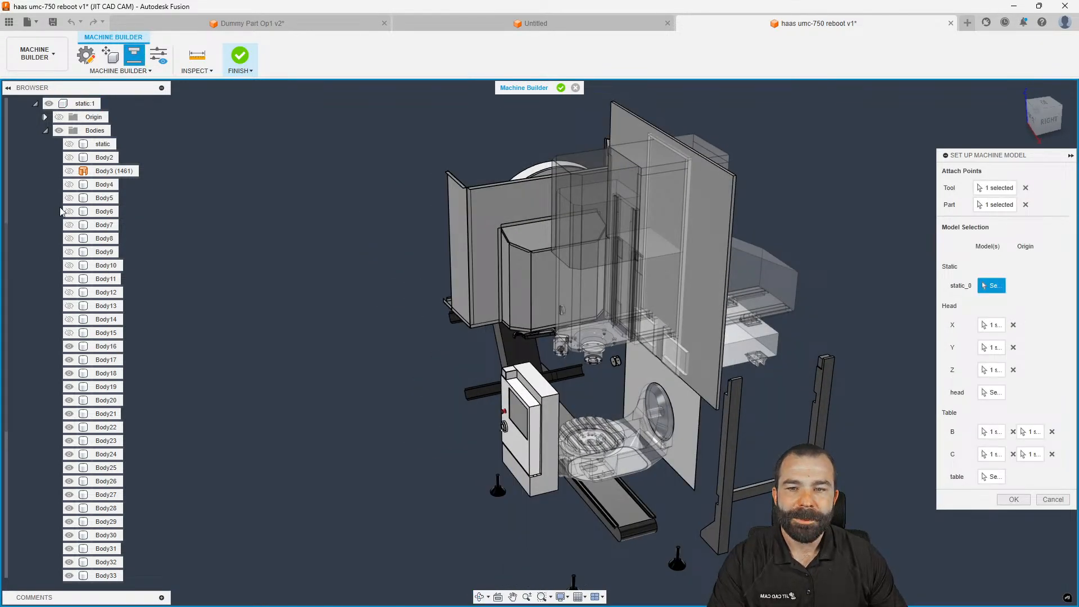
scroll(62, 211, "down", 5)
left_click(69, 265)
left_click(69, 279)
left_click(70, 292)
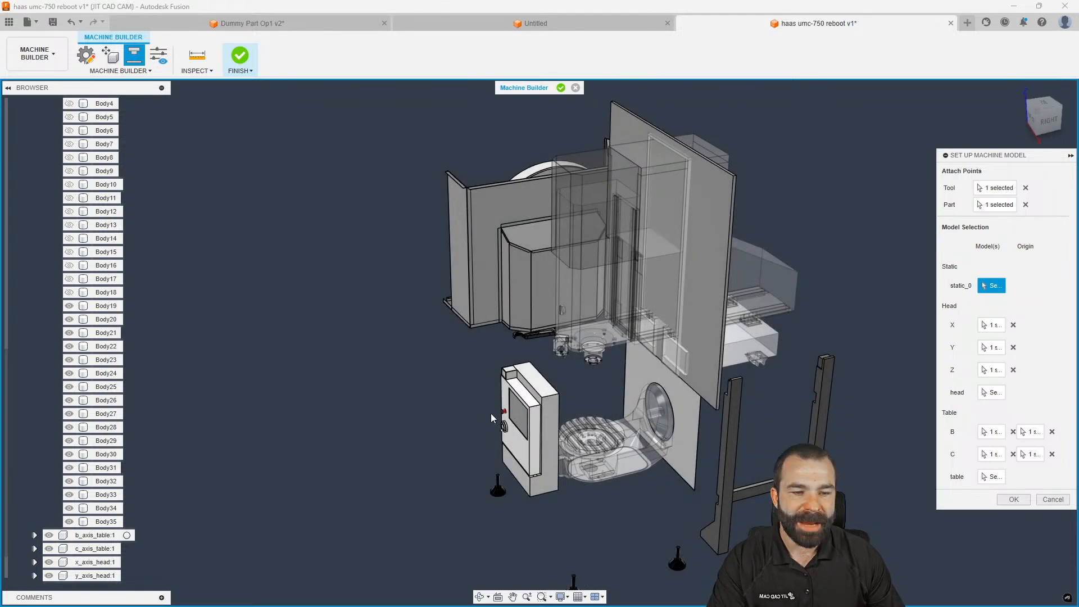
left_click(70, 305)
left_click(70, 319)
left_click(69, 332)
left_click(69, 347)
left_click(69, 359)
left_click(69, 373)
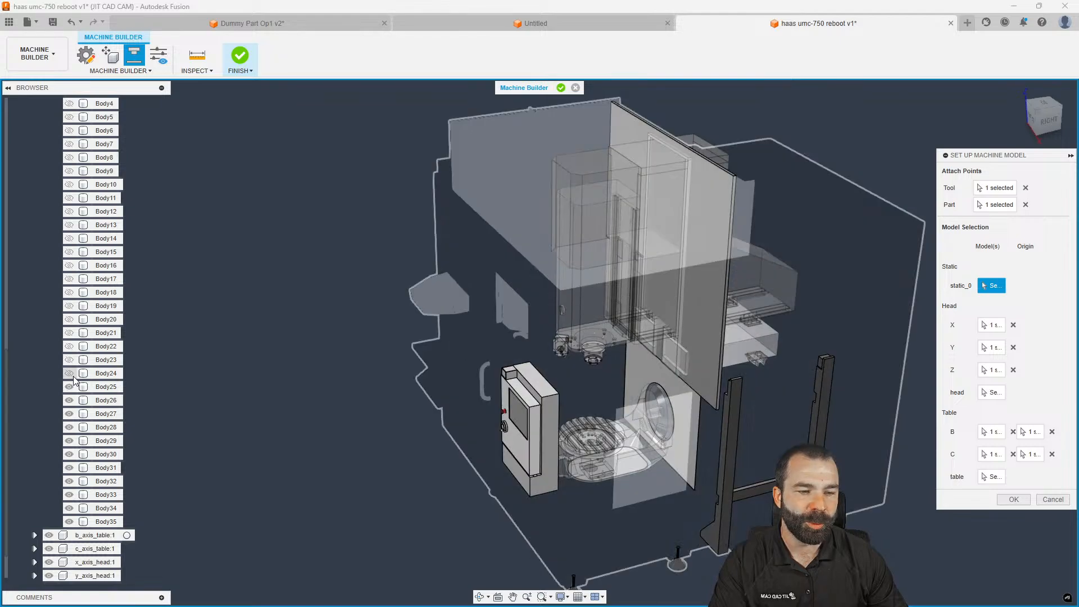
left_click(69, 386)
Keep the static body hidden and hide Bodies 26 through 35
scroll(77, 147, "up", 2)
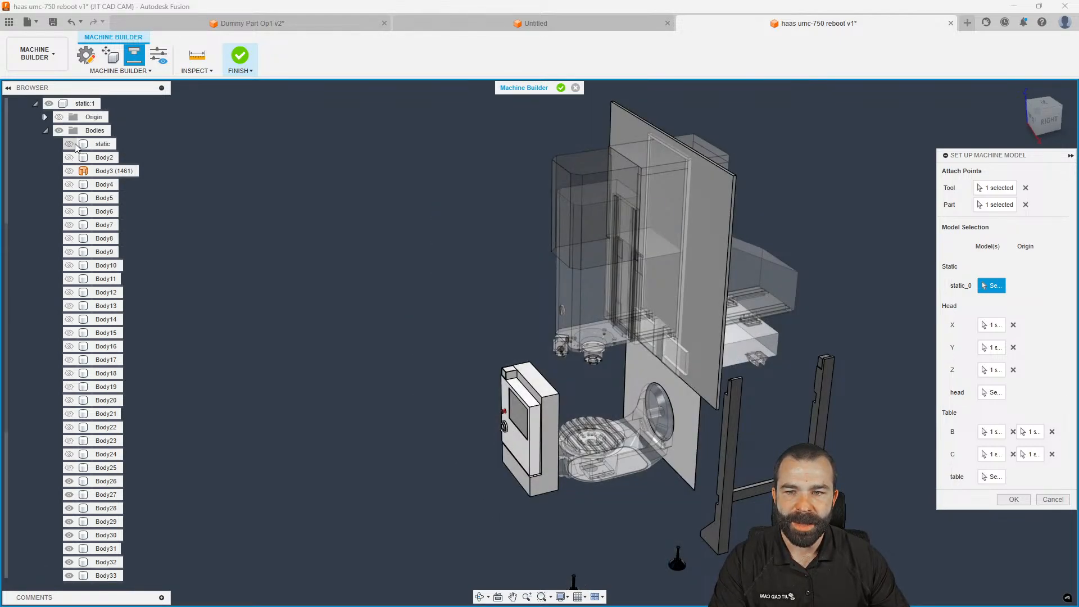
left_click(70, 144)
left_click(70, 144)
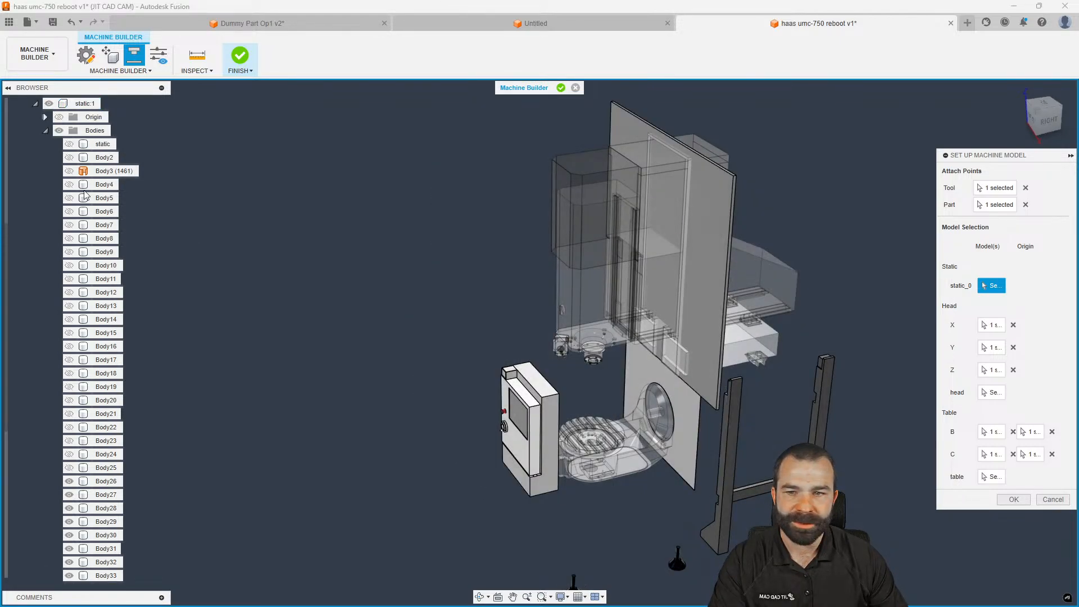
scroll(101, 305, "down", 3)
scroll(100, 305, "down", 1)
left_click(69, 387)
left_click(69, 400)
left_click(69, 414)
left_click(69, 427)
left_click(69, 440)
left_click(69, 454)
left_click(69, 468)
left_click(69, 482)
left_click(69, 495)
left_click(70, 508)
Show Body2, the enclosure shell, again and clear a trial static_0 assignment
middle_click_drag(375, 402, 430, 430, "shift")
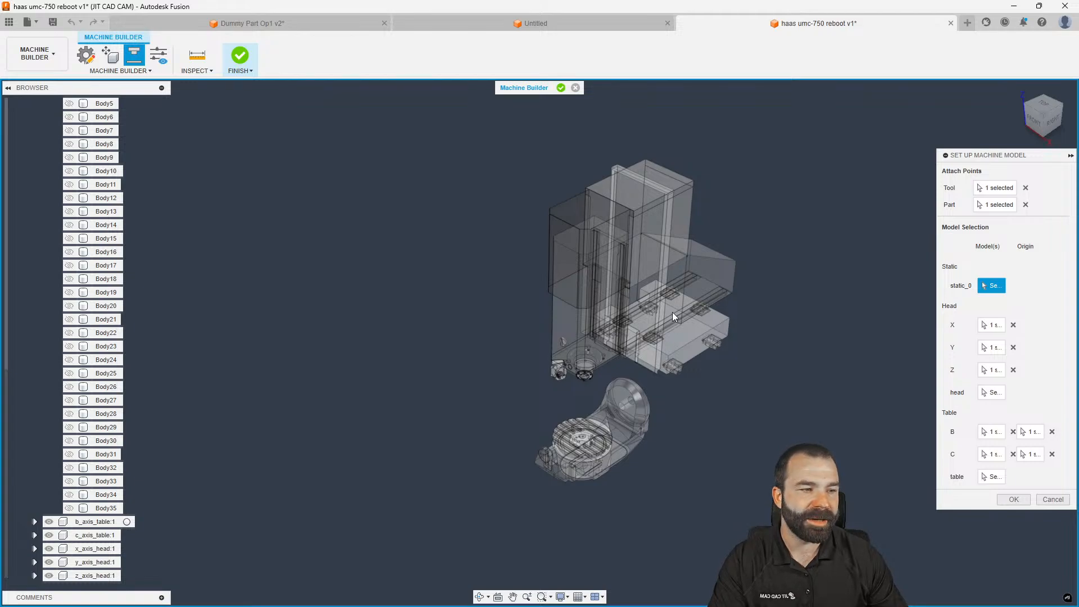
scroll(90, 281, "up", 3)
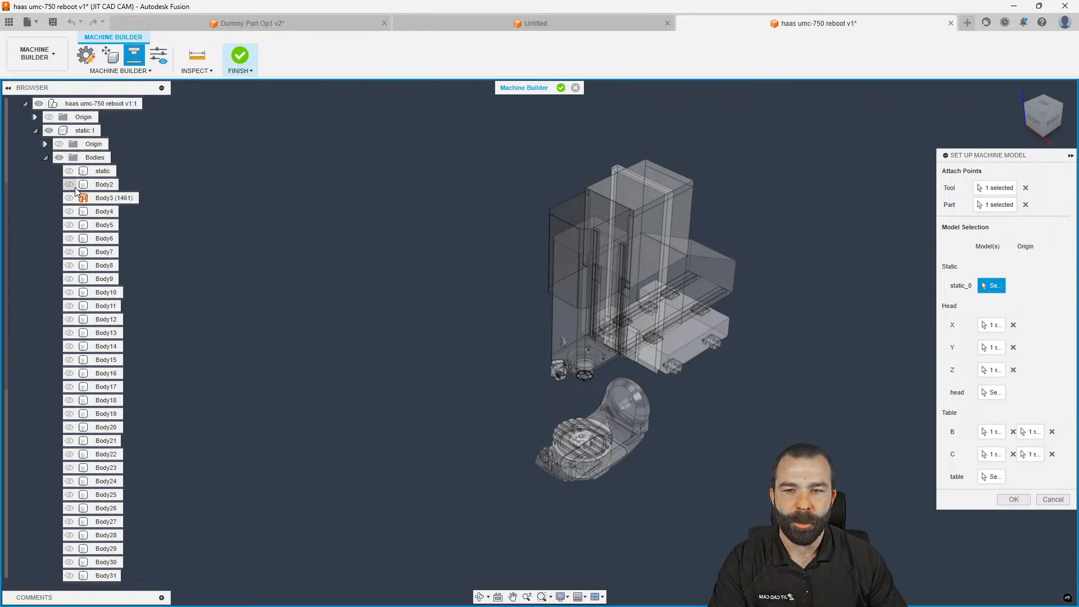
left_click(70, 185)
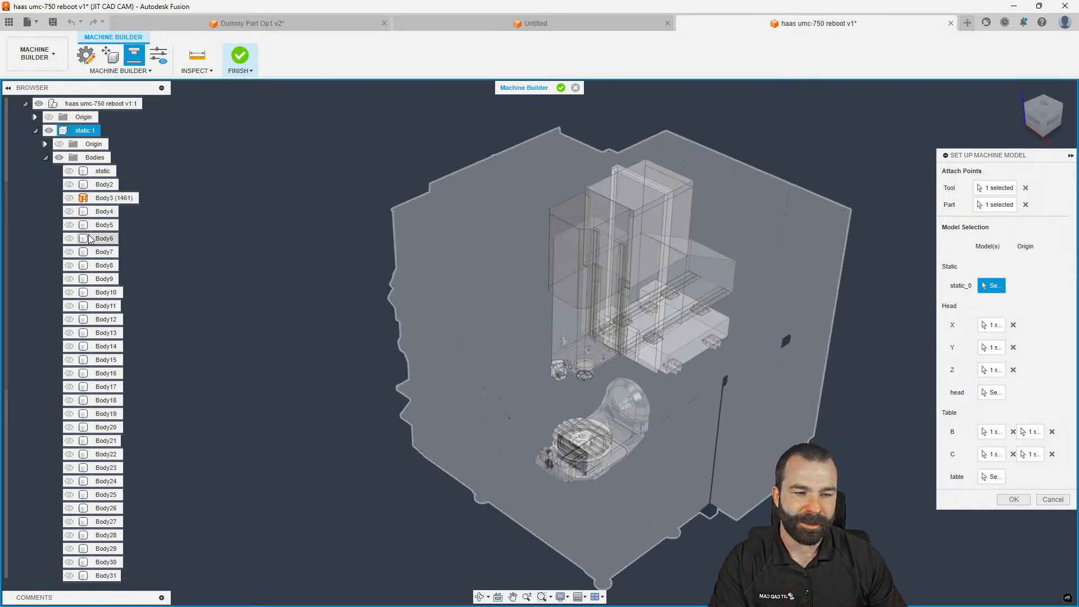
left_click(89, 279)
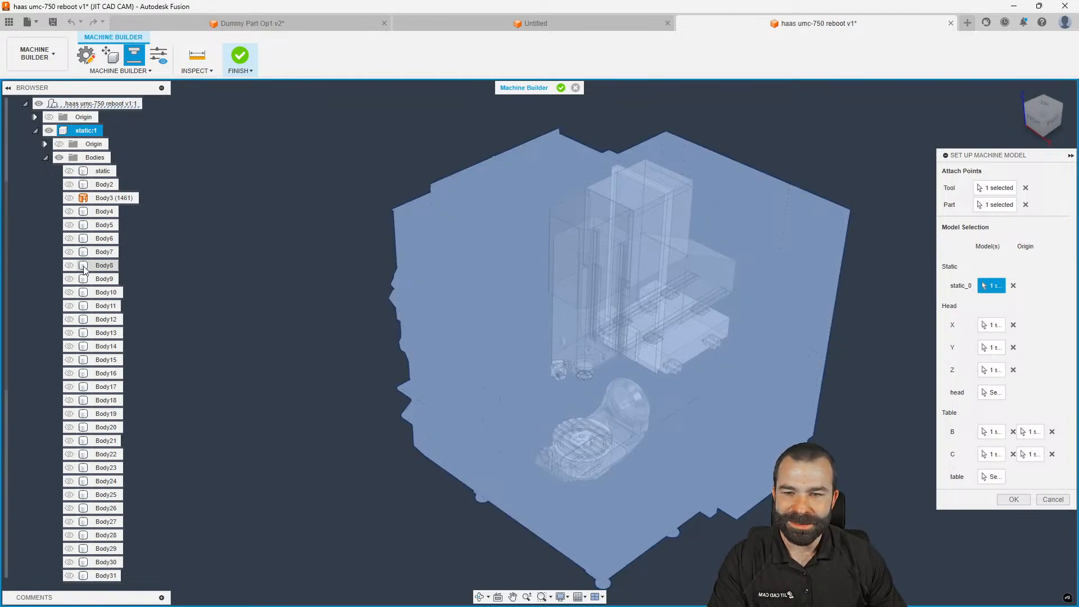
left_click(1013, 286)
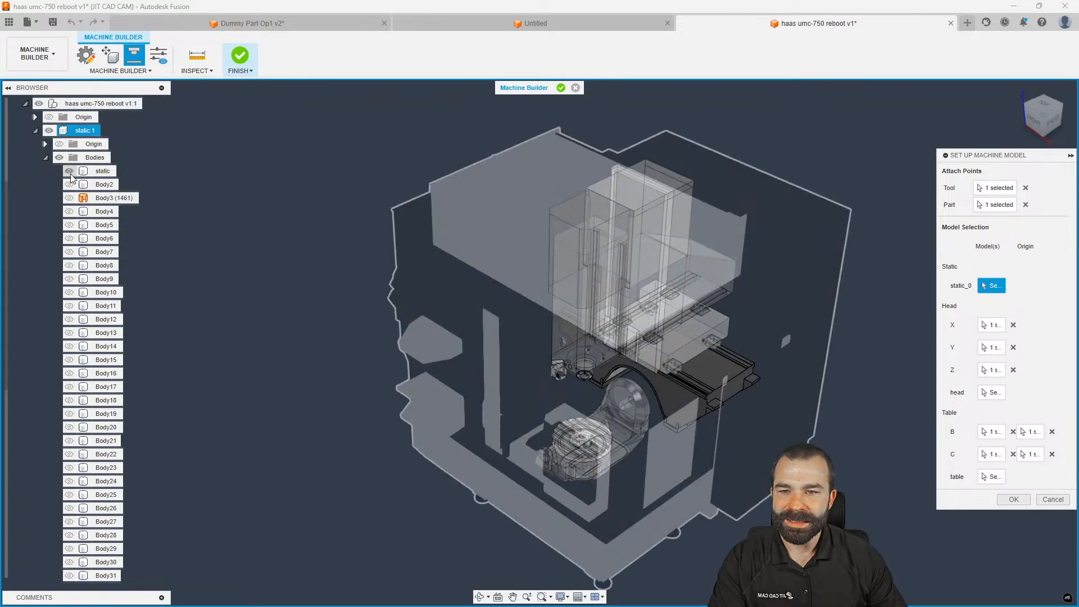
scroll(289, 238, "up", 1)
scroll(643, 397, "up", 3)
middle_click_drag(643, 397, 694, 376, "shift")
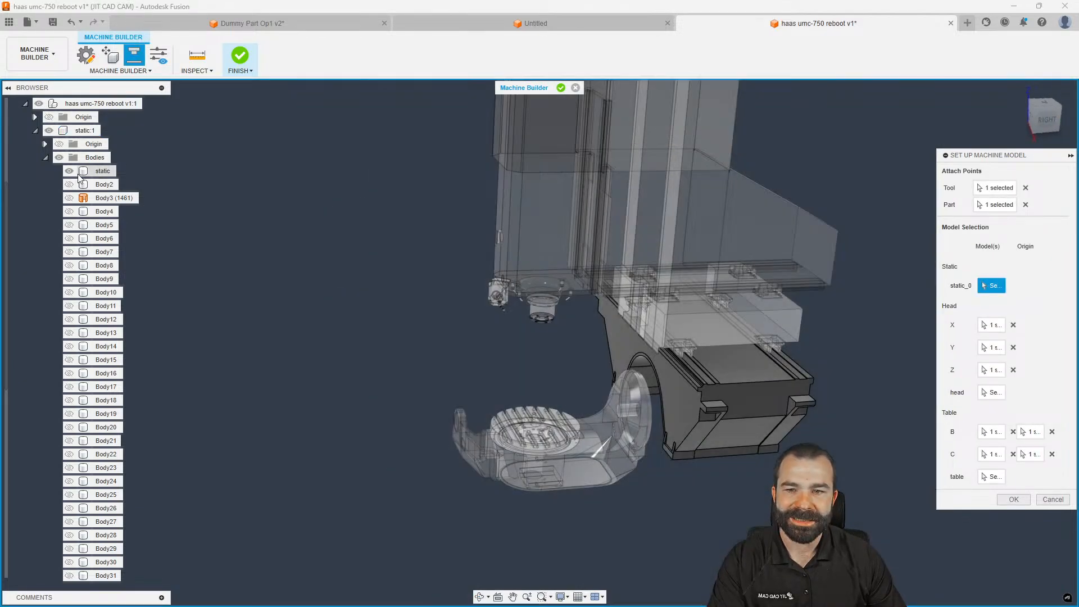
Assign static:1 to static_0, confirm the model setup and finish Machine Builder
left_click(85, 131)
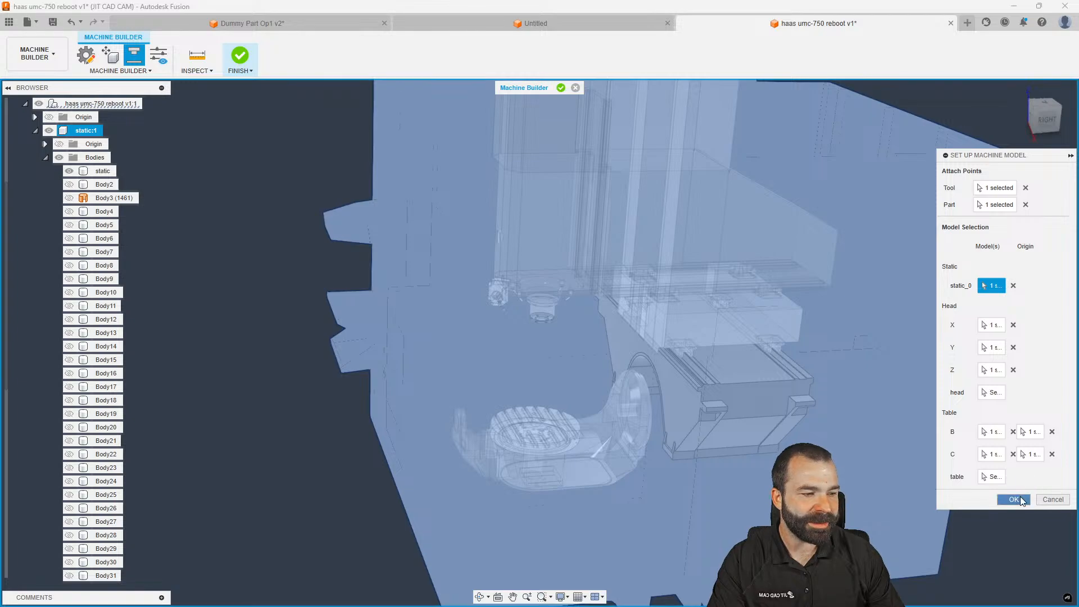
left_click(1015, 499)
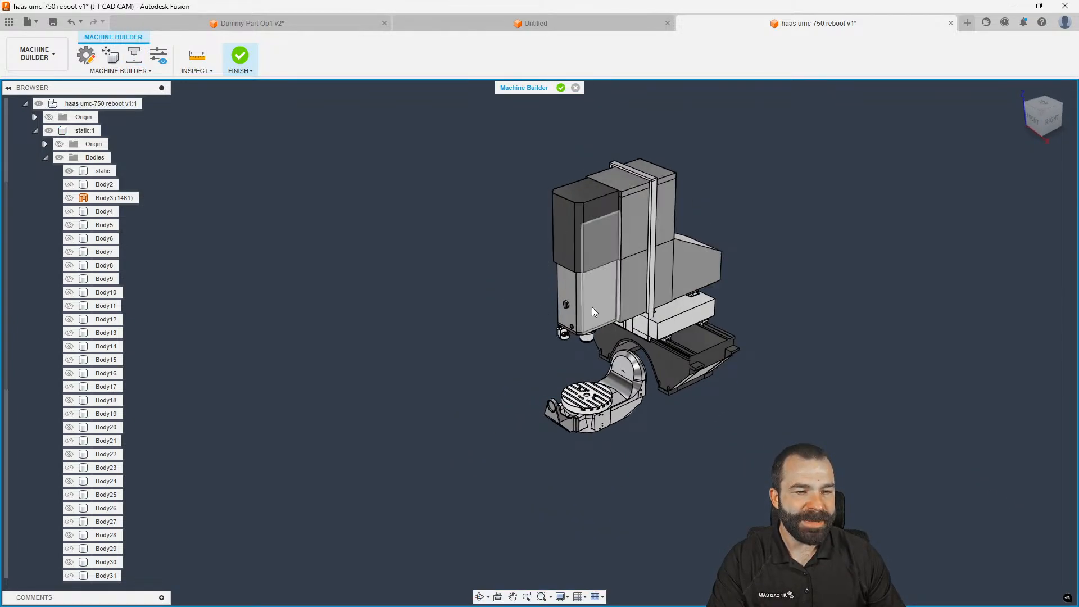
left_click(560, 87)
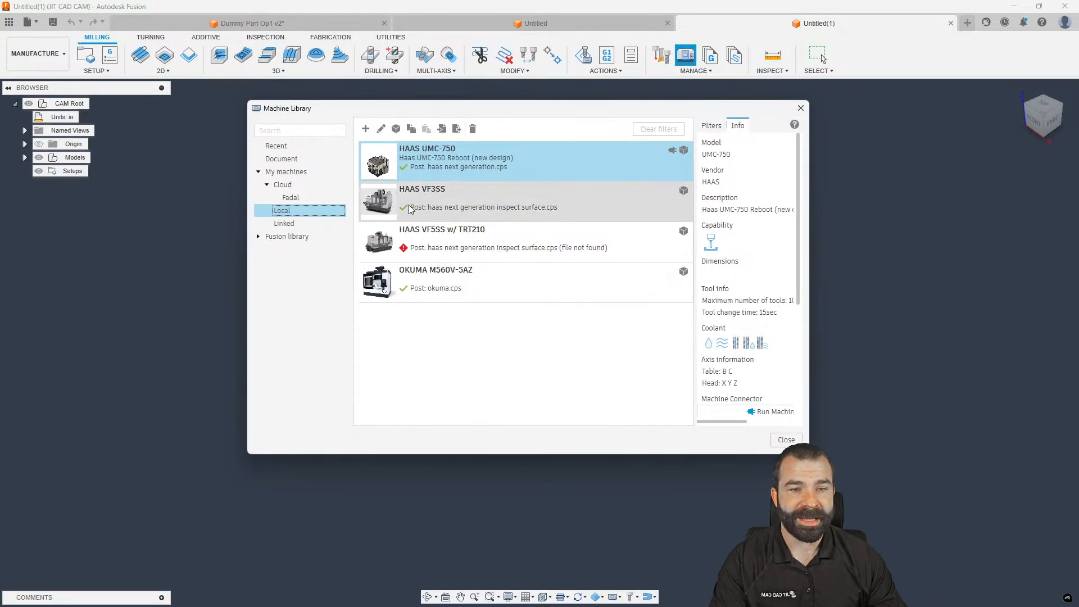
Close the Machine Library and update HAAS UMC-750's machine model in Dummy Part Op1 v2
left_click(793, 440)
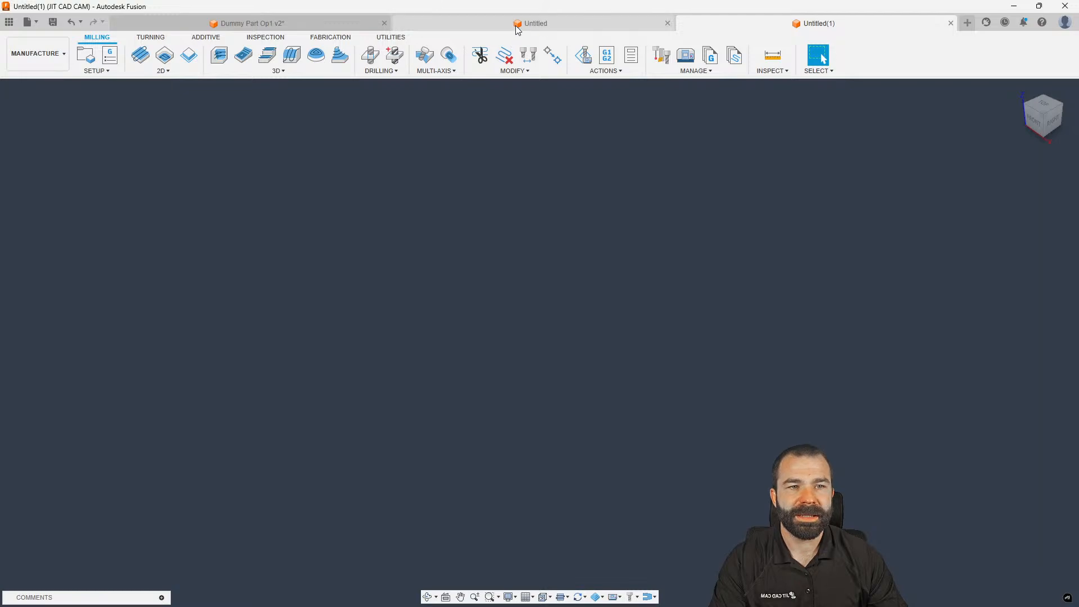
left_click(534, 23)
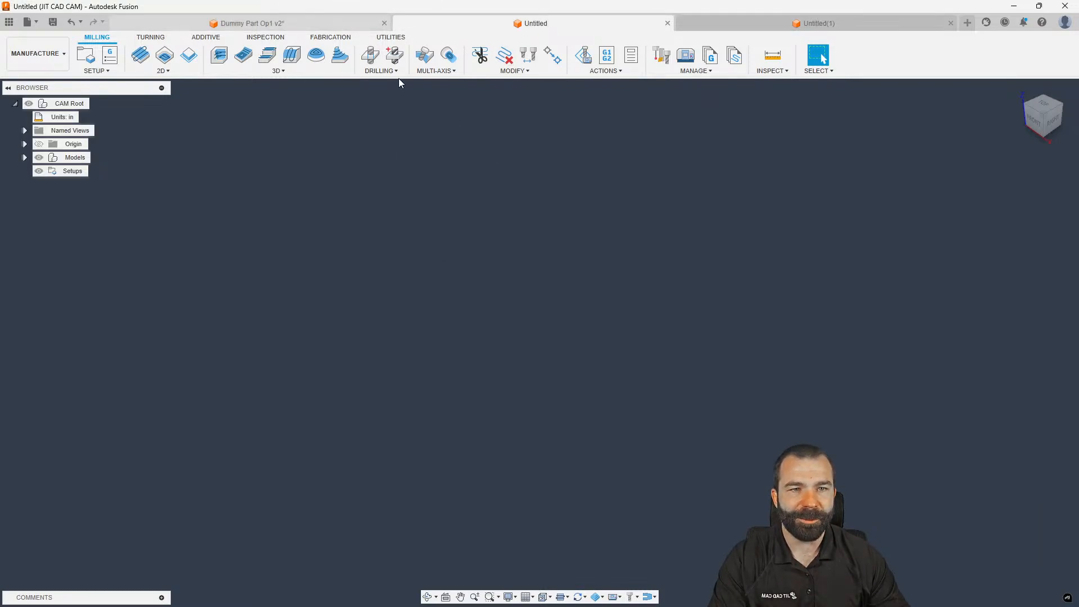
left_click(252, 23)
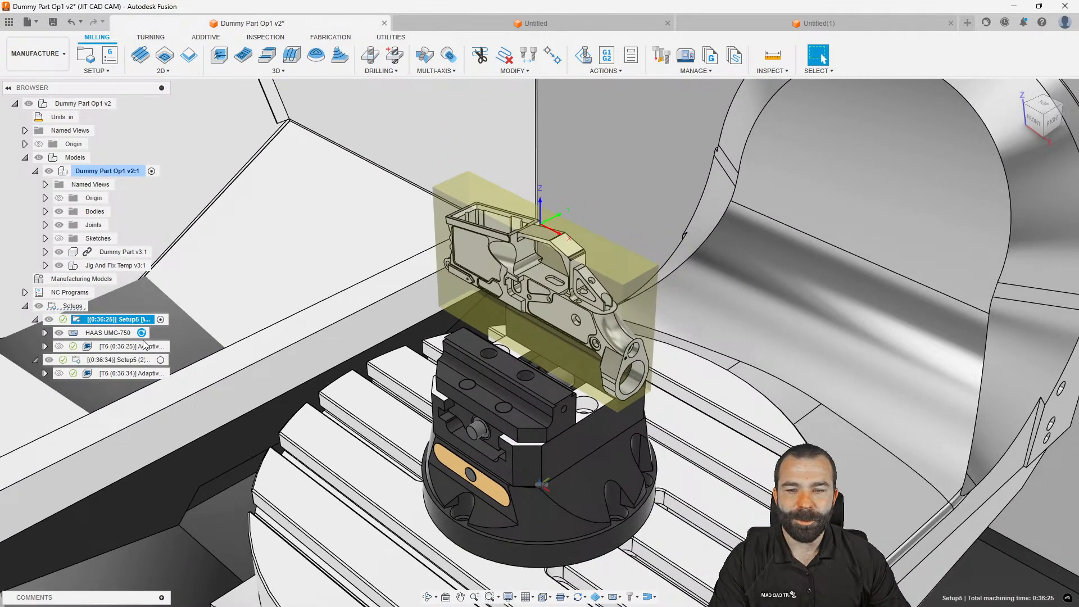
left_click(108, 333)
left_click(144, 333)
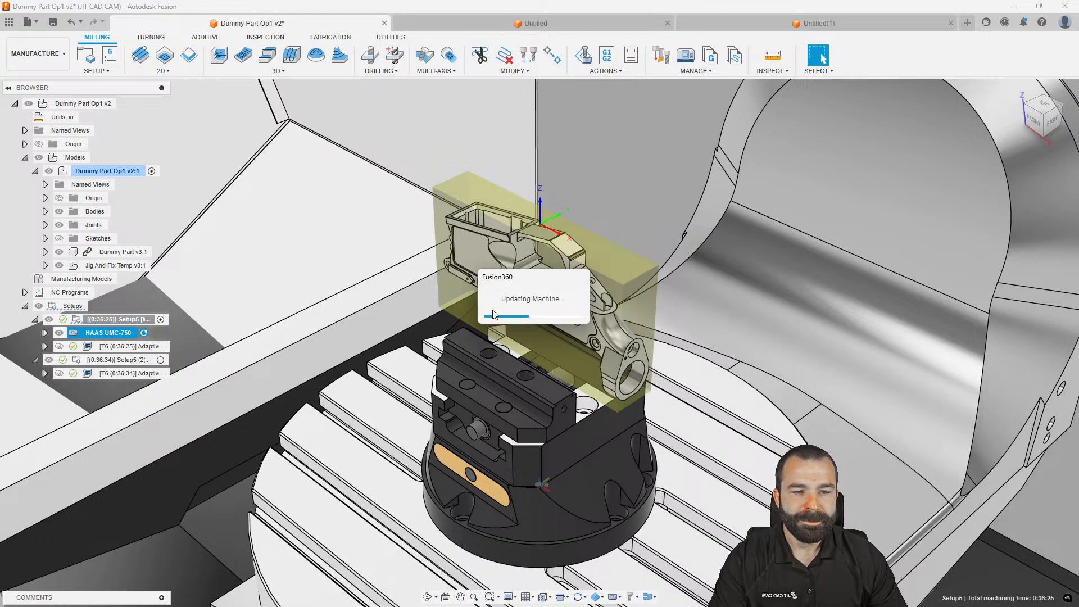
Activate Setup5, open the second setup Setup5 (2) for editing and browse machines
scroll(493, 314, "down", 6)
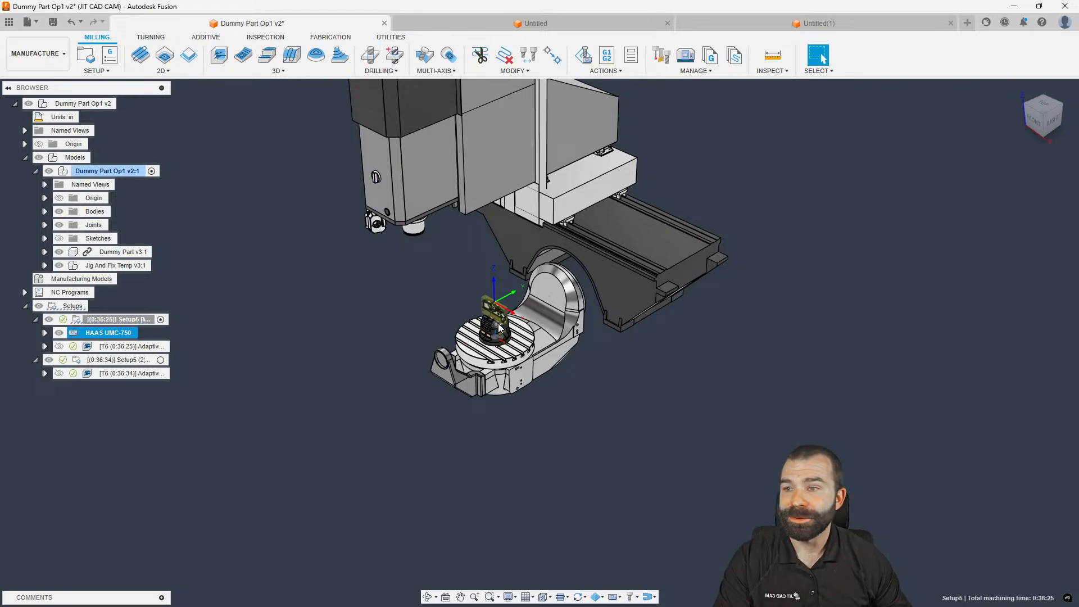
scroll(511, 352, "up", 6)
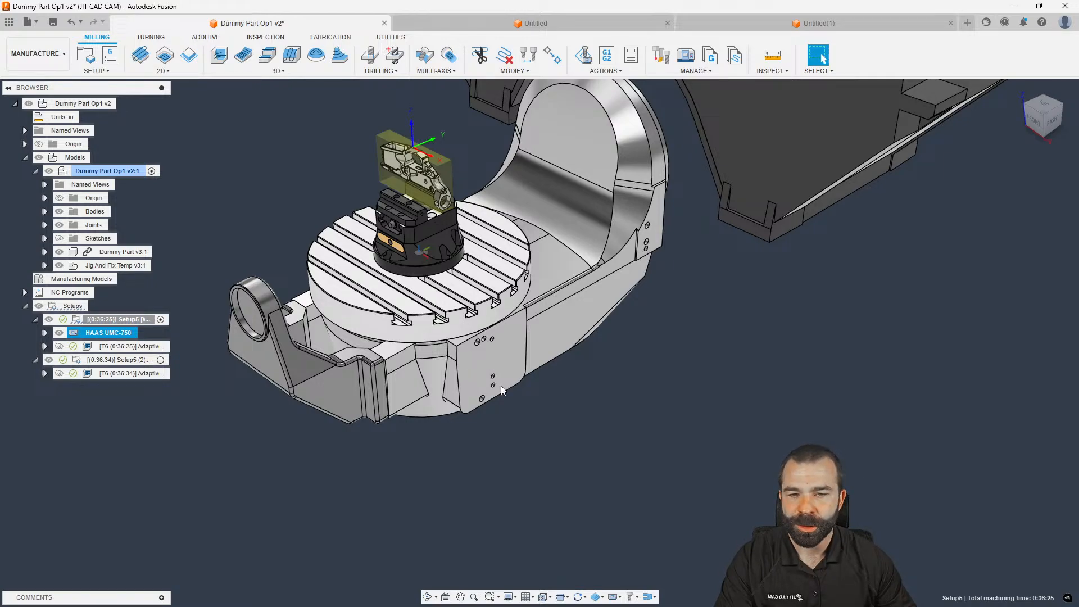
scroll(492, 372, "down", 4)
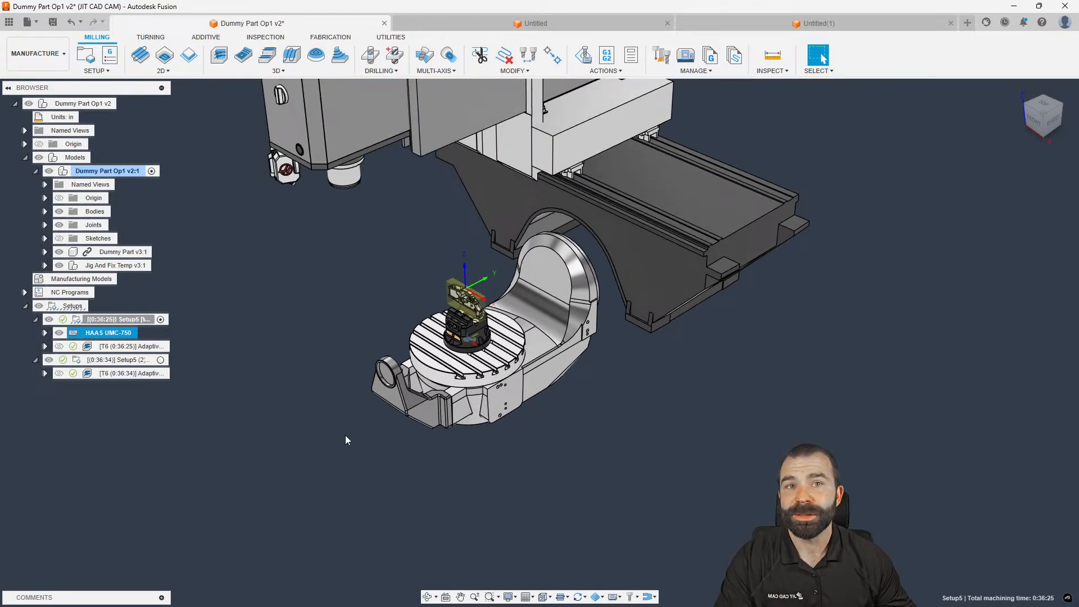
left_click(192, 330)
double_click(134, 318)
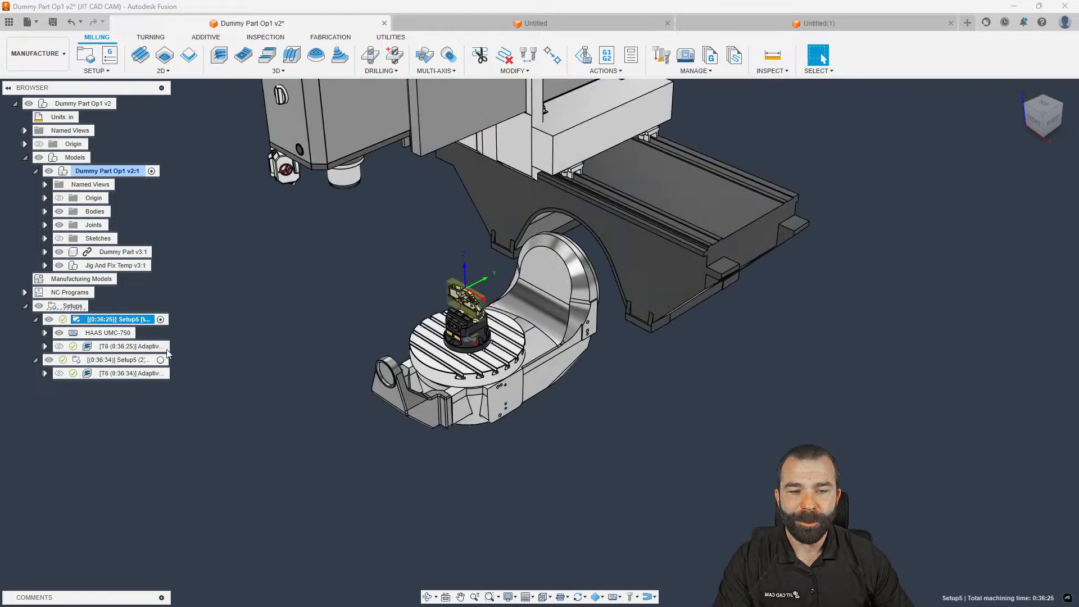
scroll(406, 503, "down", 3)
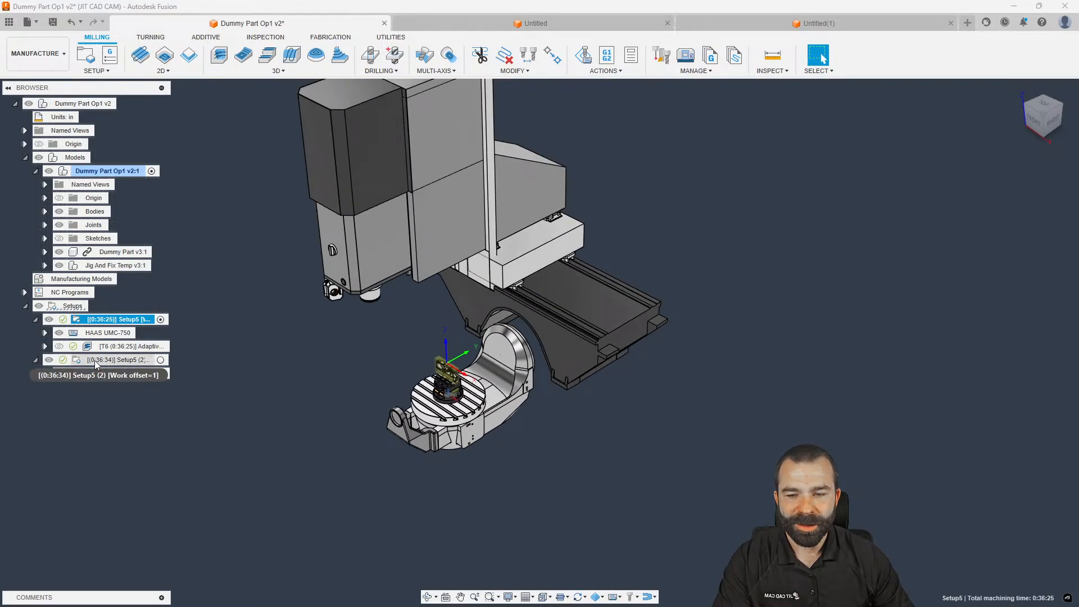
double_click(117, 360)
left_click(947, 207)
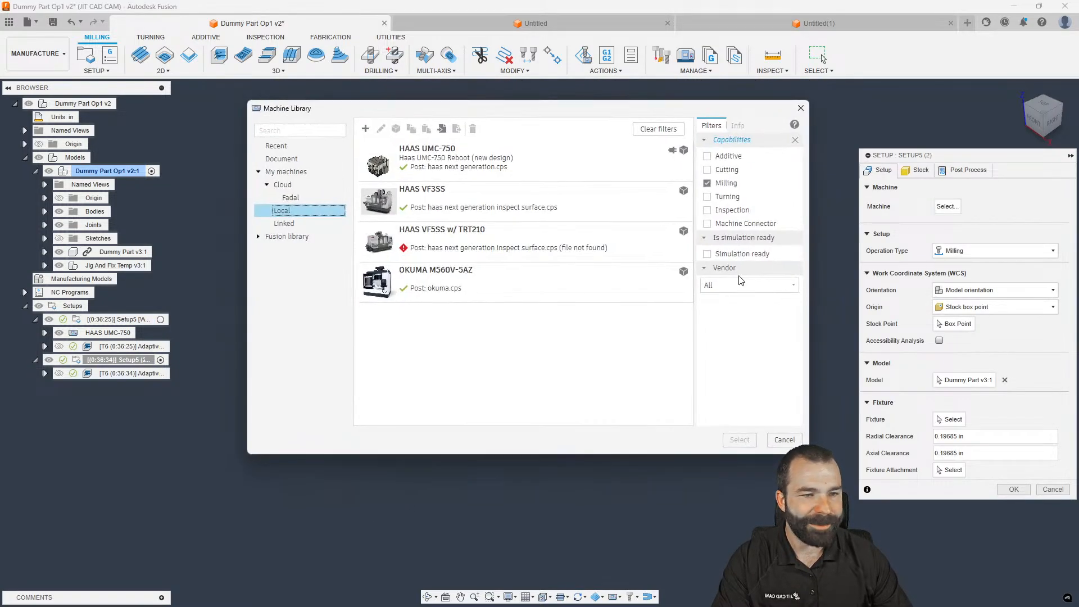
Choose HAAS UMC-750 for the second setup, check Part Position, and accept the setup
left_click(534, 163)
left_click(746, 441)
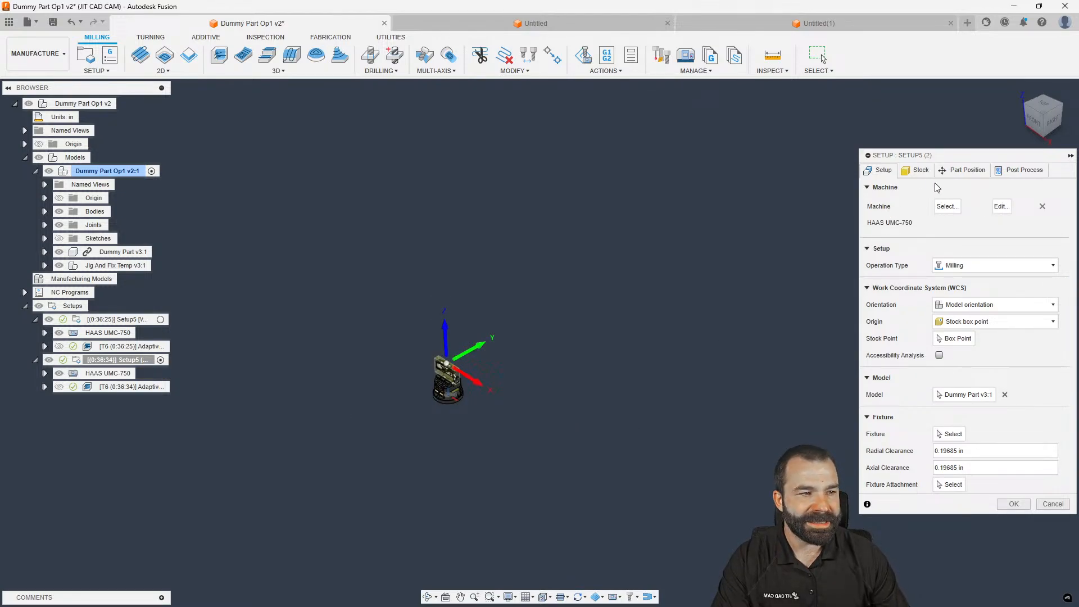
left_click(962, 170)
middle_click_drag(643, 264, 462, 231, "shift")
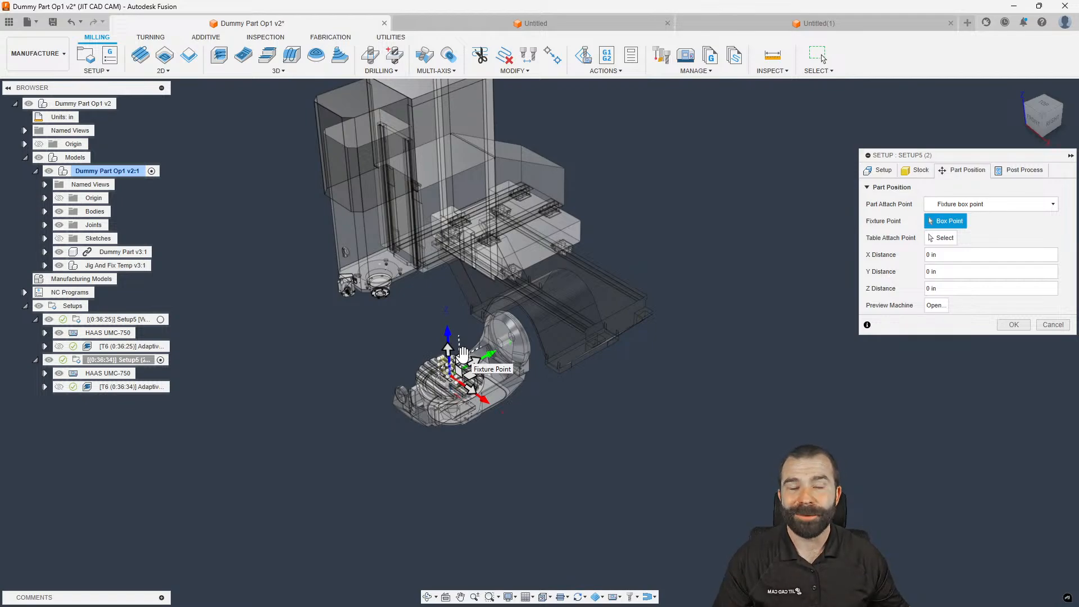
left_click(1013, 324)
scroll(517, 493, "up", 3)
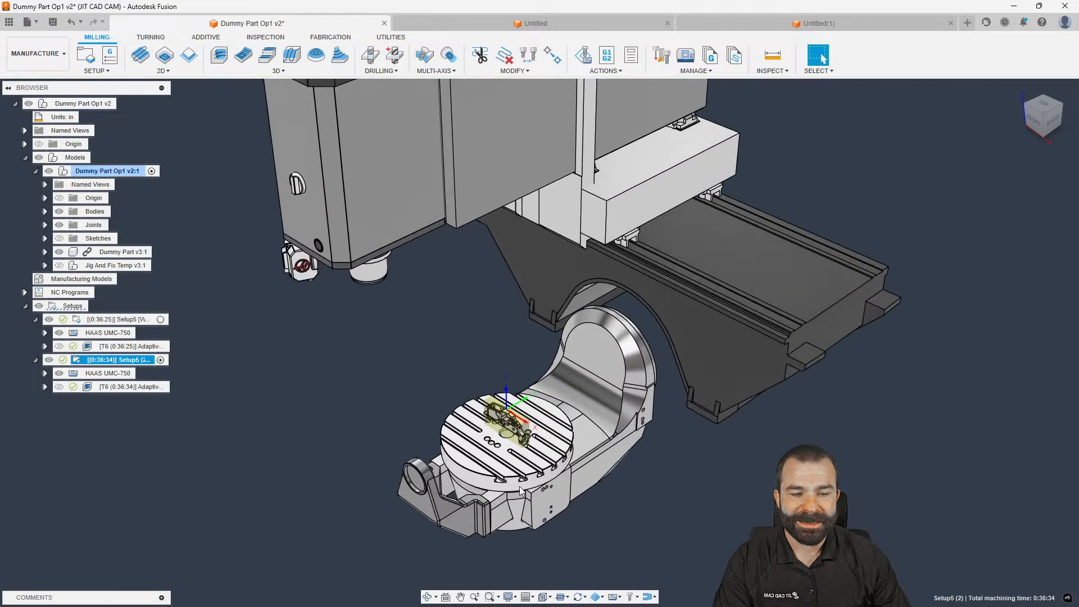
Set Setup5 (2)'s fixture to D_RL96A-38 plus D_V562X and its vise sub-parts
double_click(74, 360)
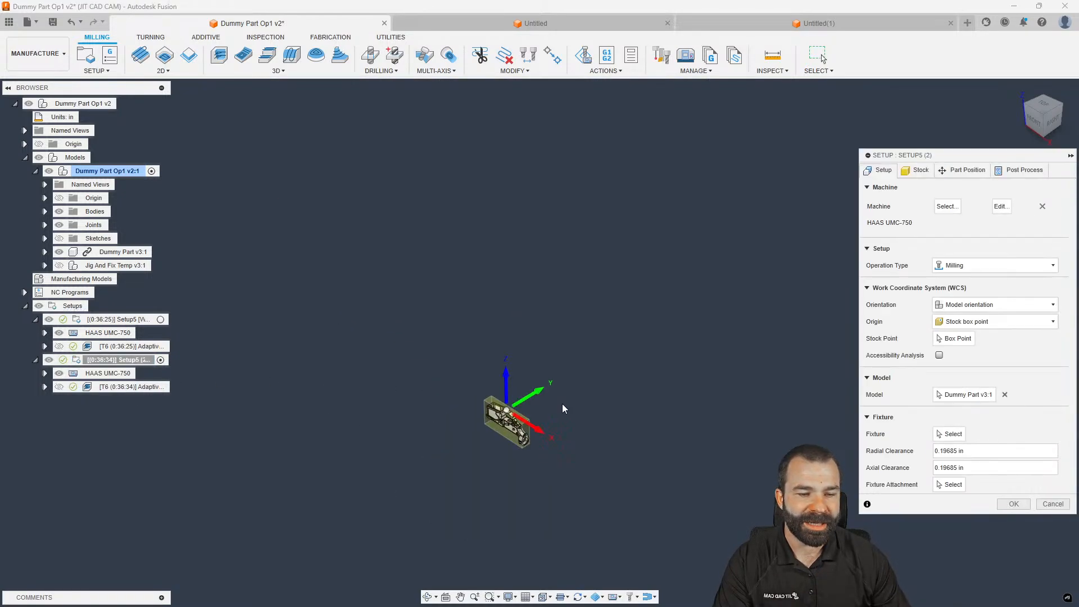
left_click(950, 434)
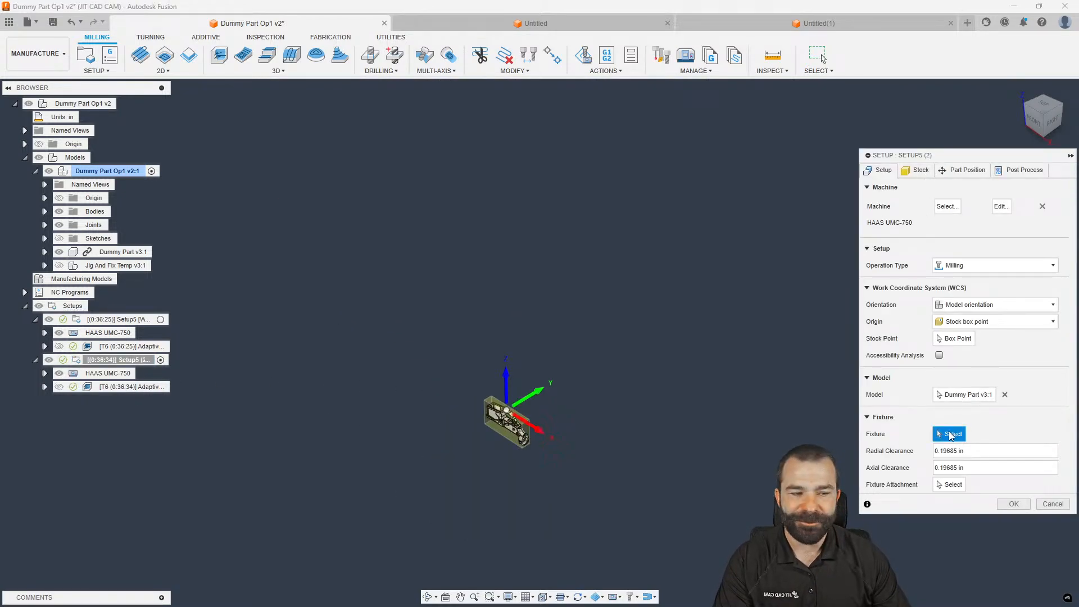
left_click(116, 265)
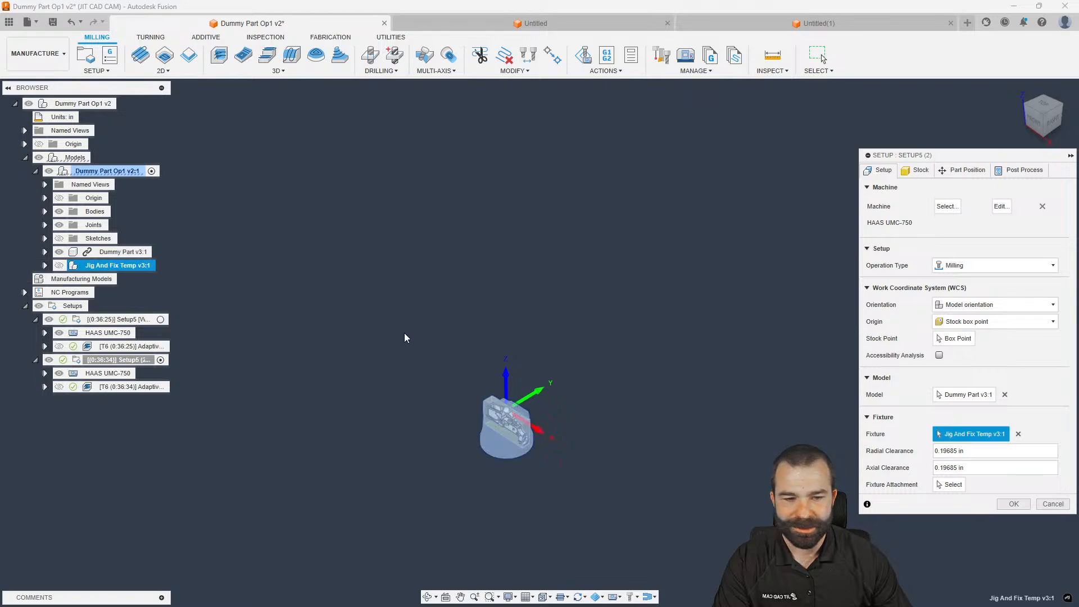
left_click(1018, 433)
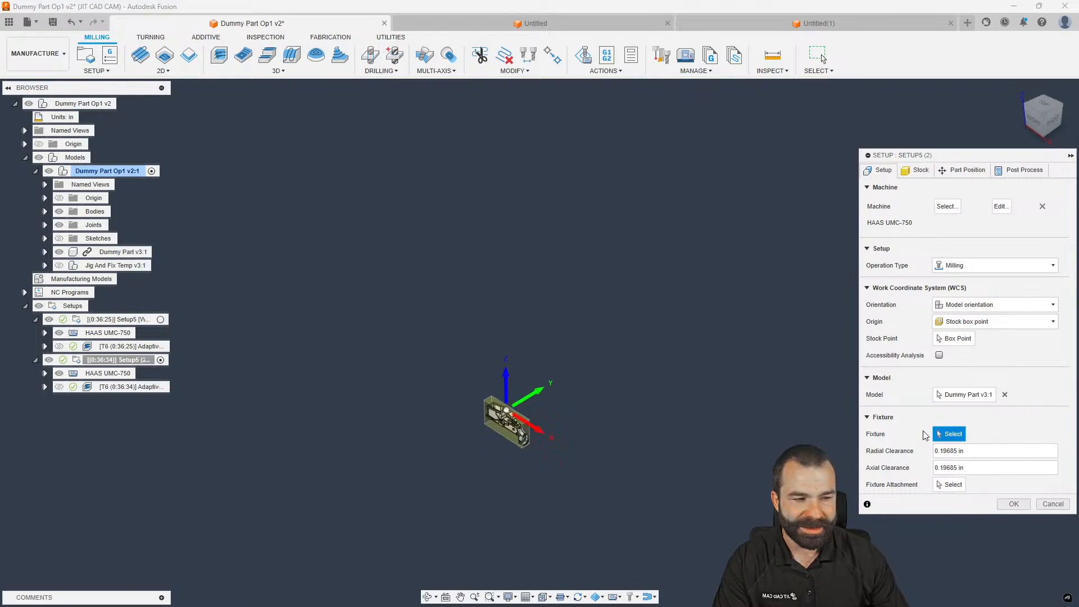
left_click(46, 265)
left_click(54, 306)
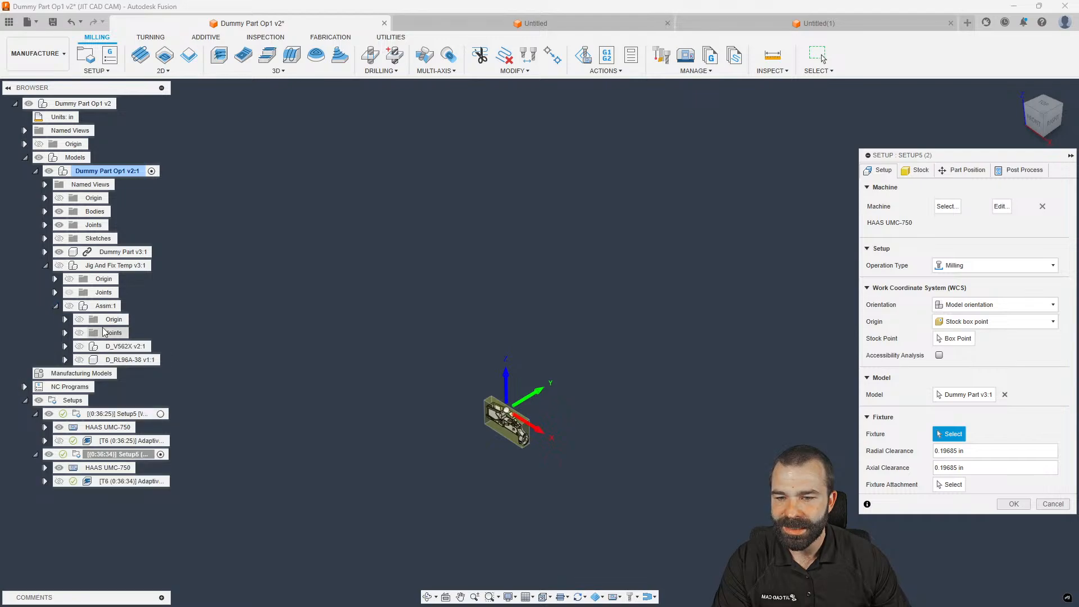
left_click(124, 346)
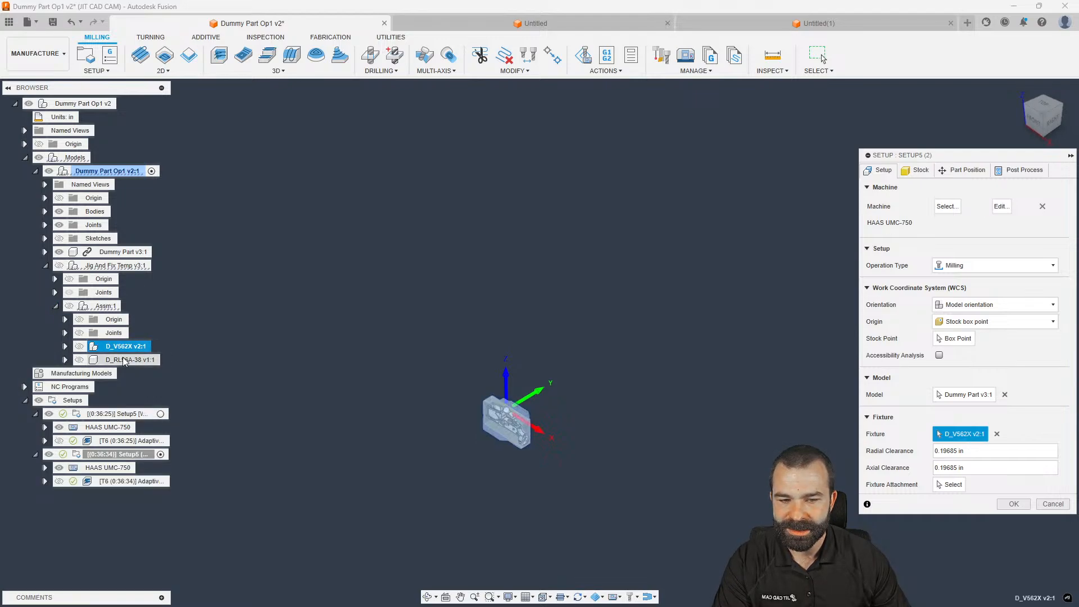
left_click(124, 360)
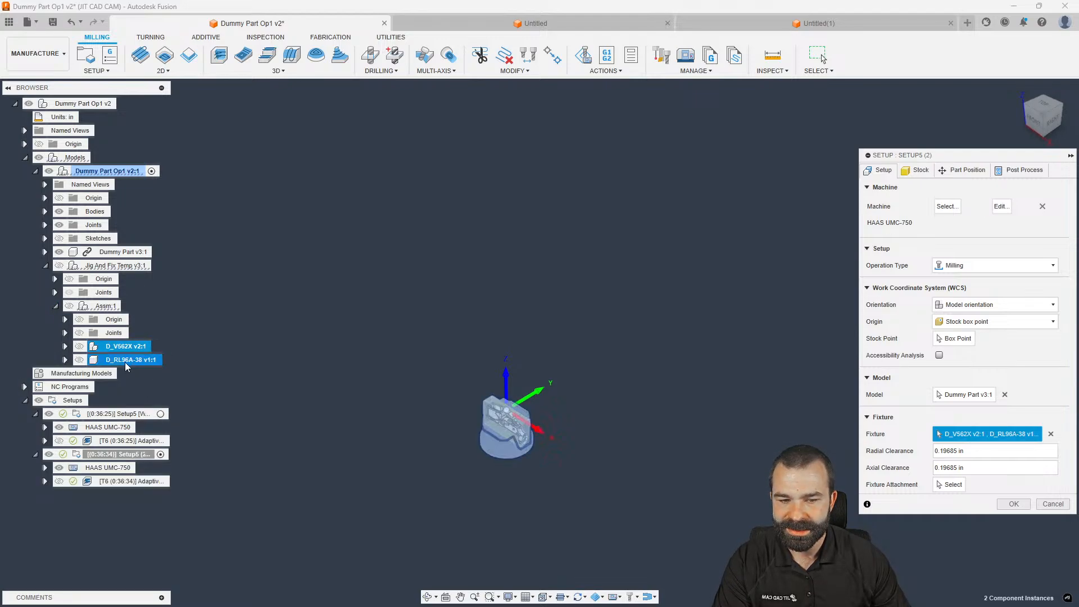
left_click(65, 346)
left_click(134, 373)
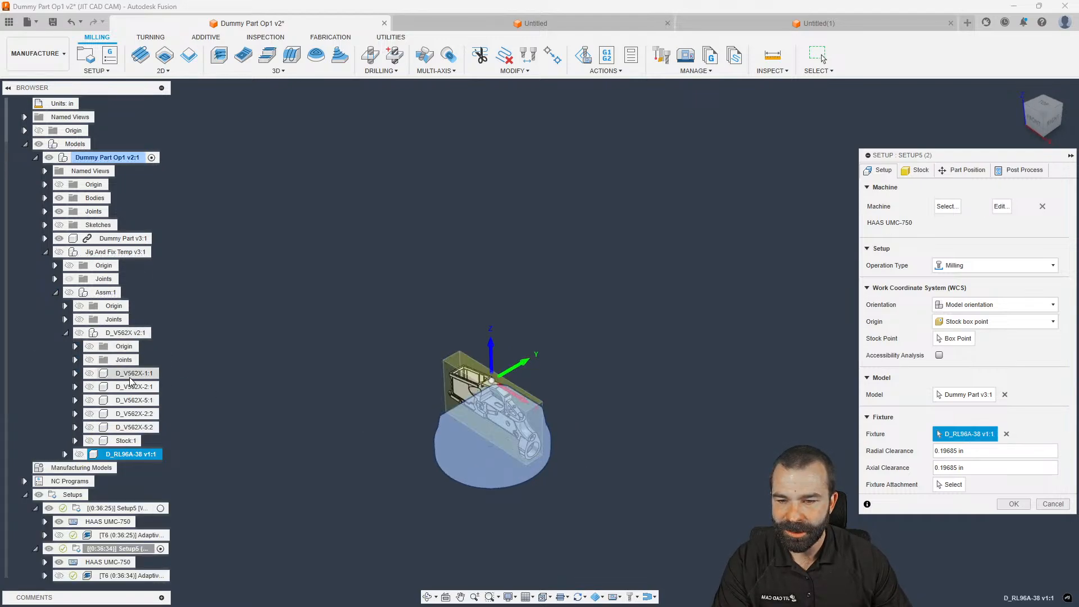
left_click(136, 428, "shift")
left_click(1013, 504)
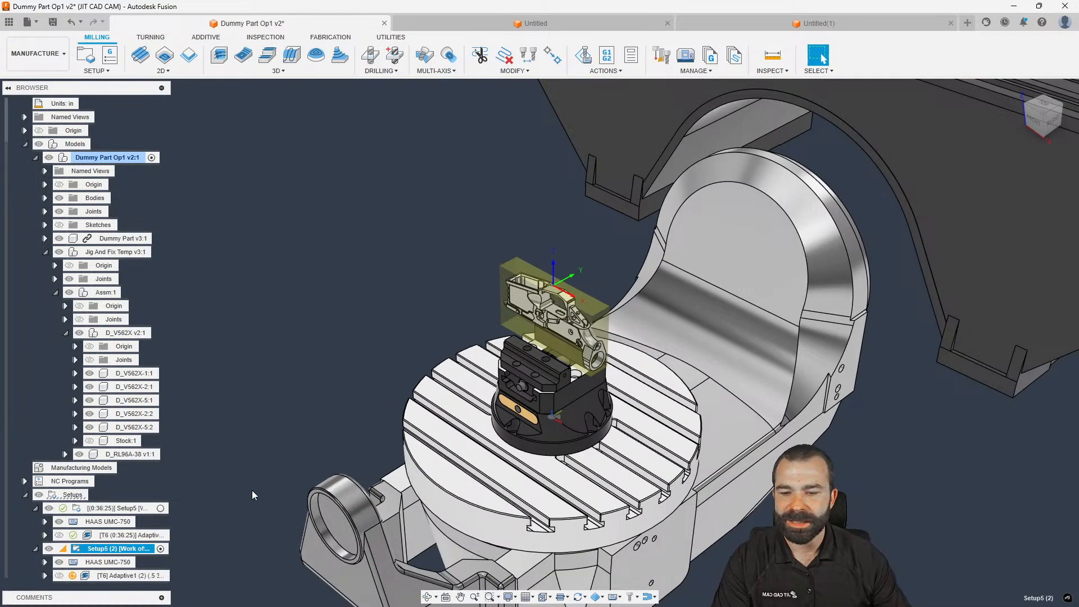
Regenerate [T6] Adaptive1 (2) with Ctrl+G, then compare it against the first setup
left_click(110, 575)
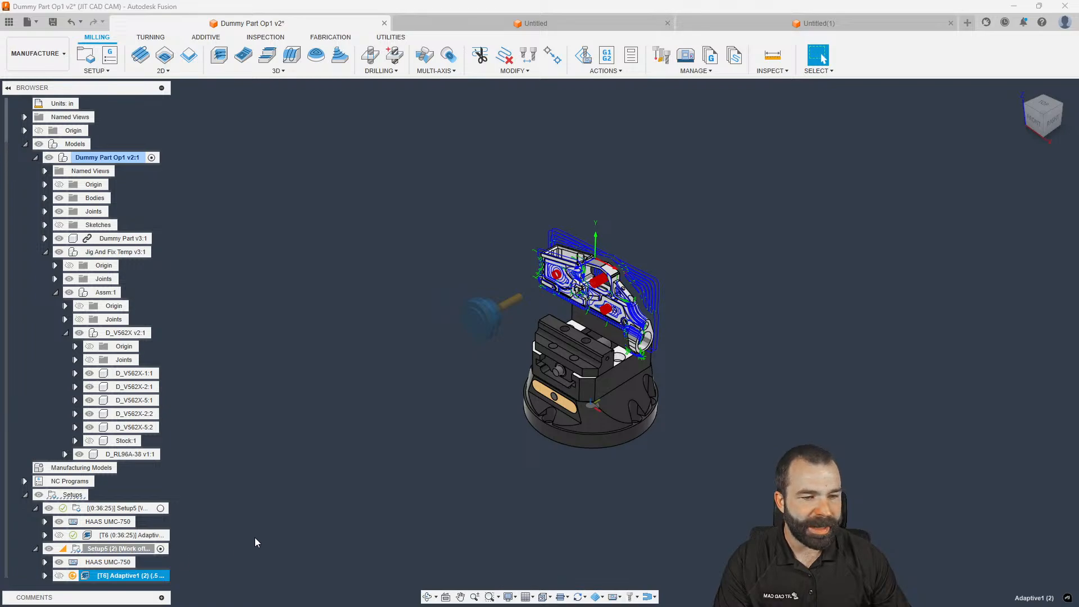
key("ctrl+g")
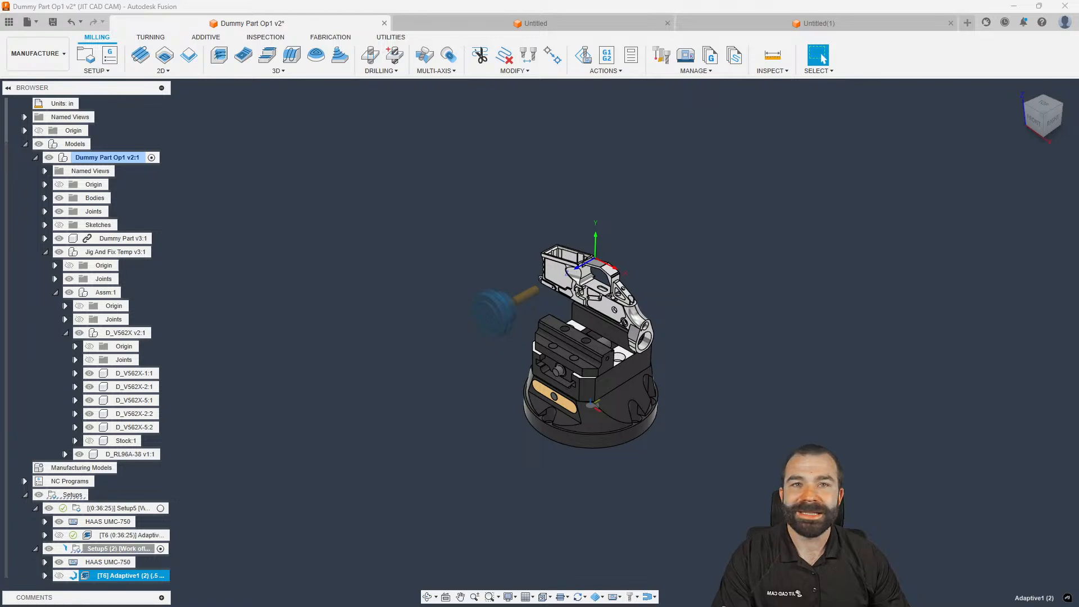
scroll(697, 521, "up", 3)
scroll(545, 506, "down", 2)
scroll(613, 343, "up", 1)
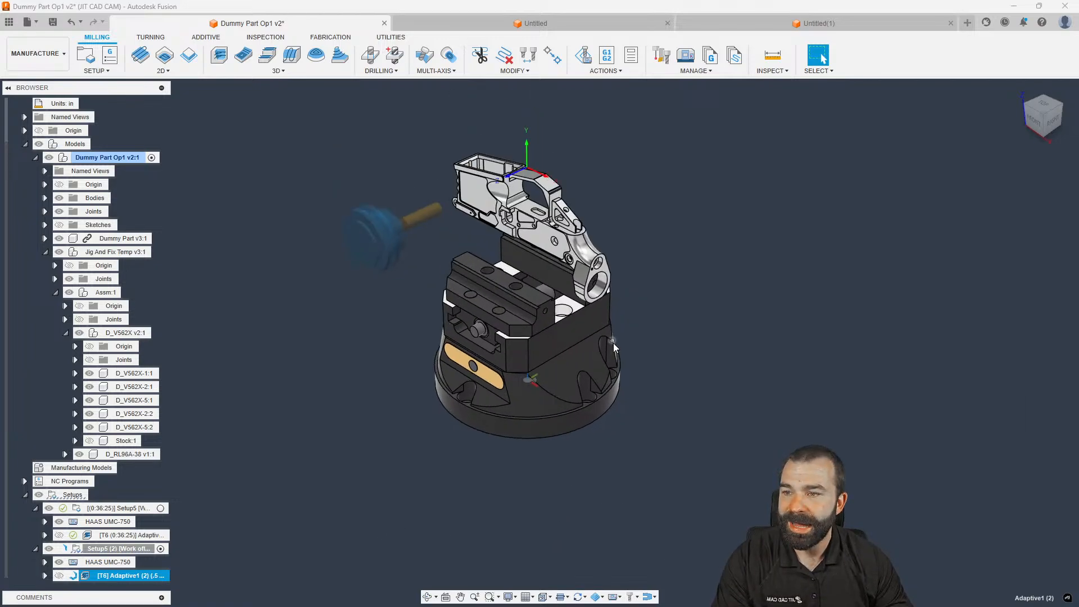
scroll(614, 344, "up", 1)
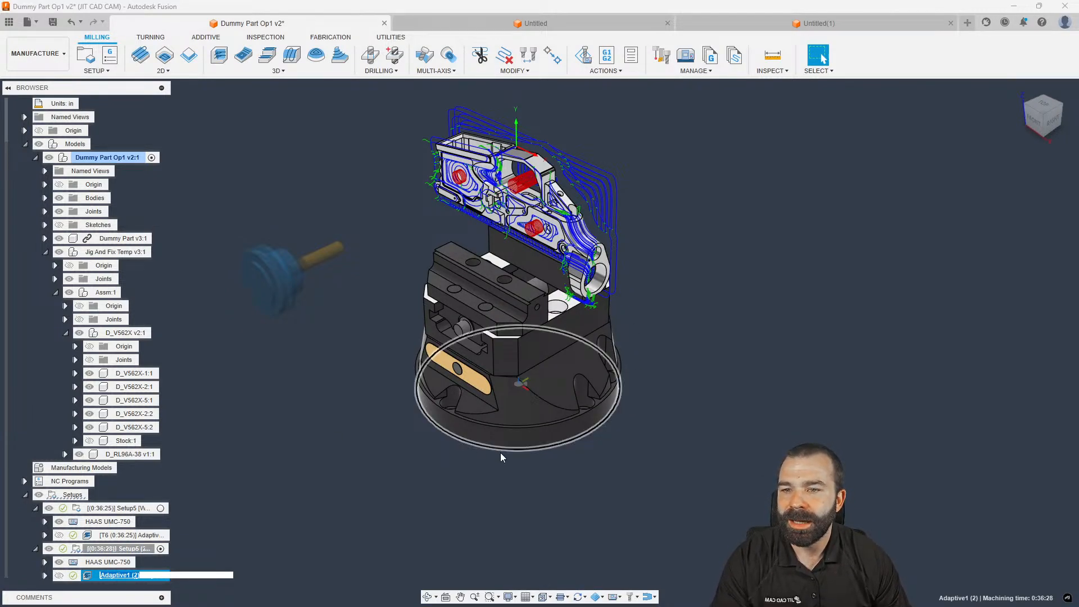
scroll(194, 483, "up", 2)
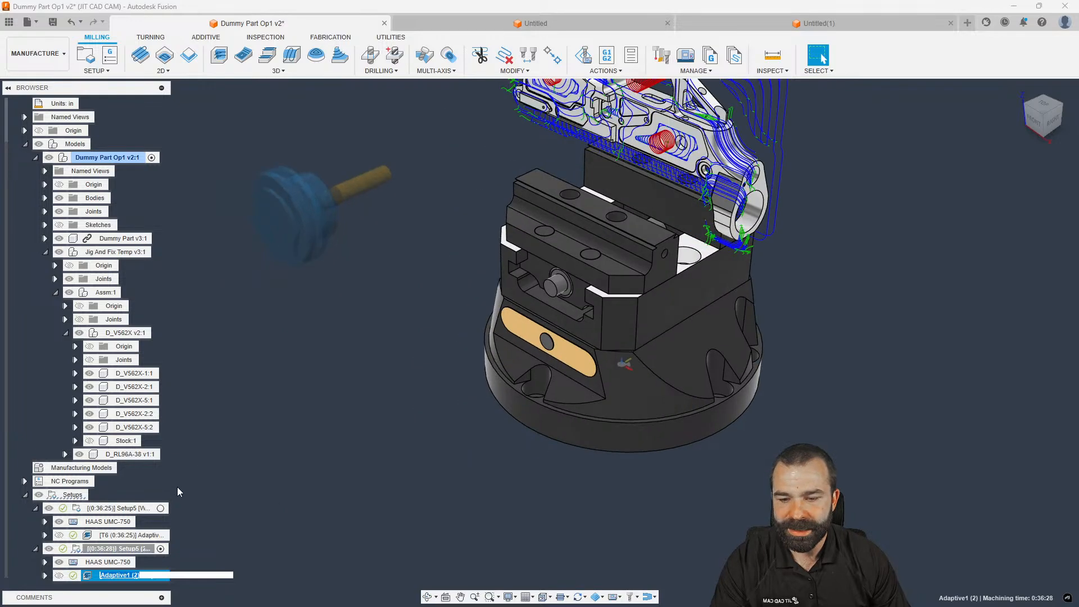
left_click(122, 510)
left_click(109, 548)
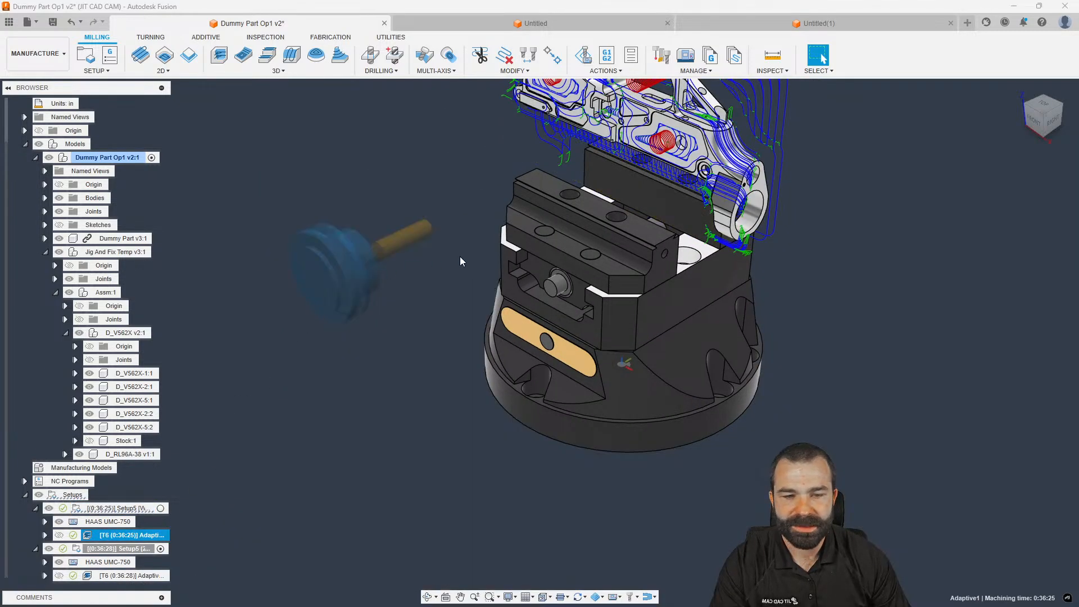
scroll(364, 366, "down", 2)
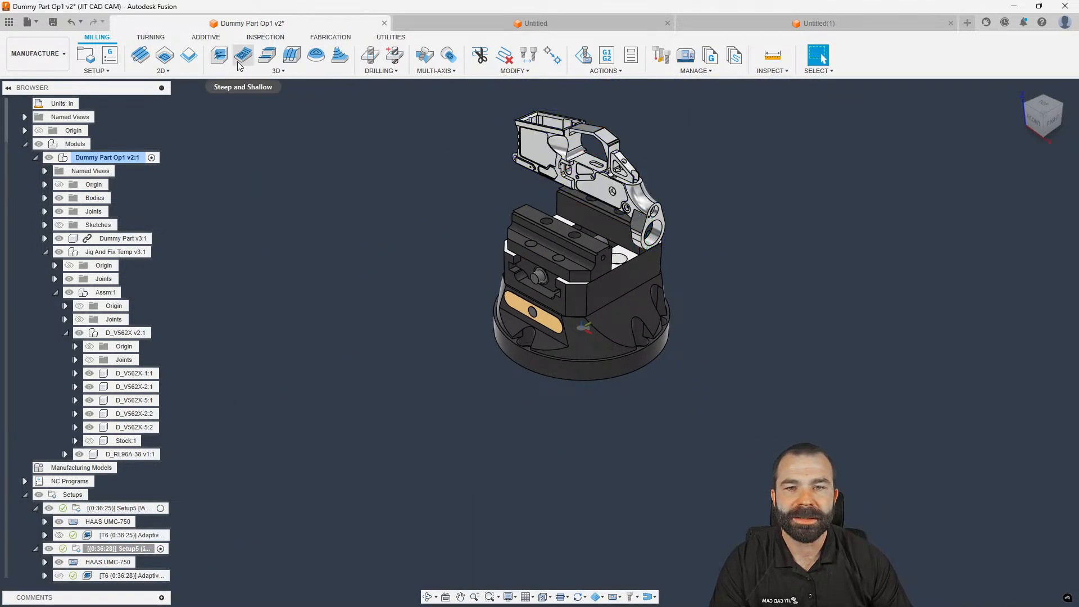
Create a Face1 facing operation using tool #18, the 0.5 in bull-nose mill
left_click(140, 55)
left_click(963, 204)
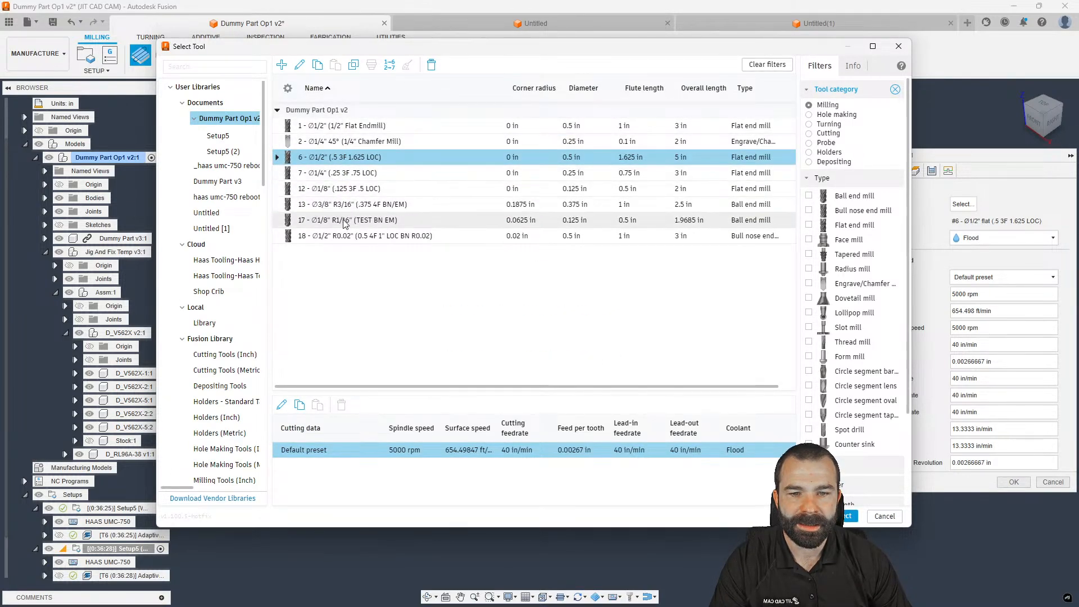
left_click(360, 236)
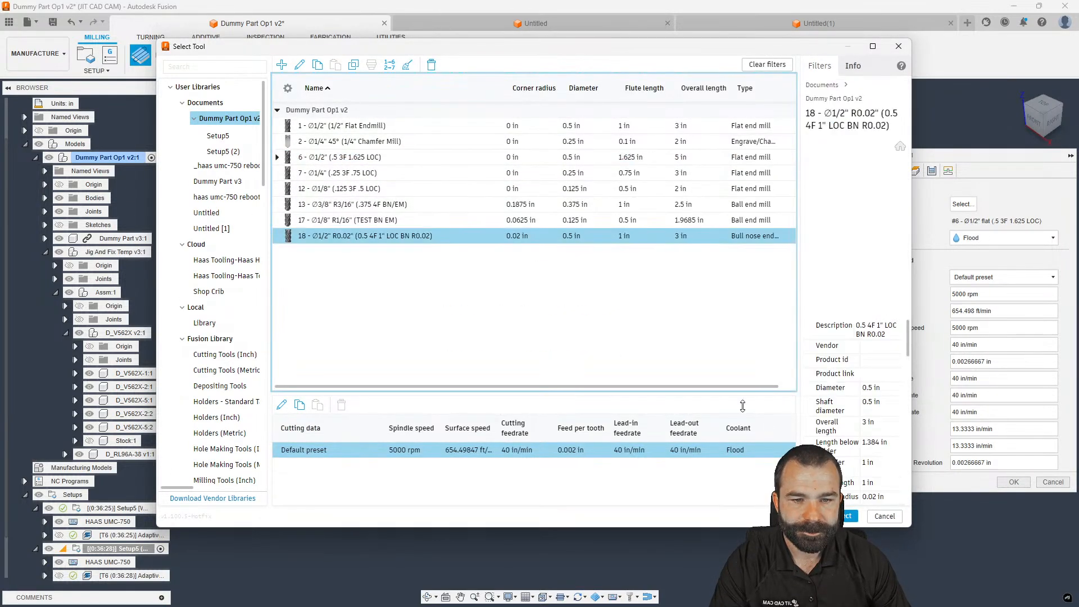
left_click(850, 516)
left_click(1014, 482)
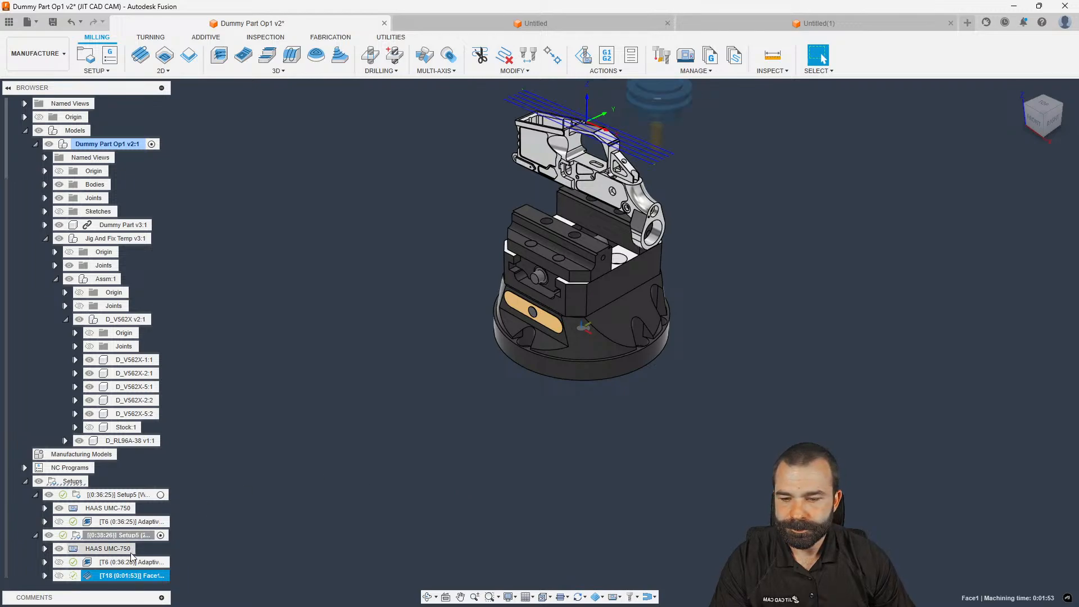
Move Face1 above Adaptive1 in Setup5 and regenerate both operations
left_click_drag(114, 575, 113, 517)
left_click(133, 522)
left_click(129, 537, "shift")
key("ctrl+g")
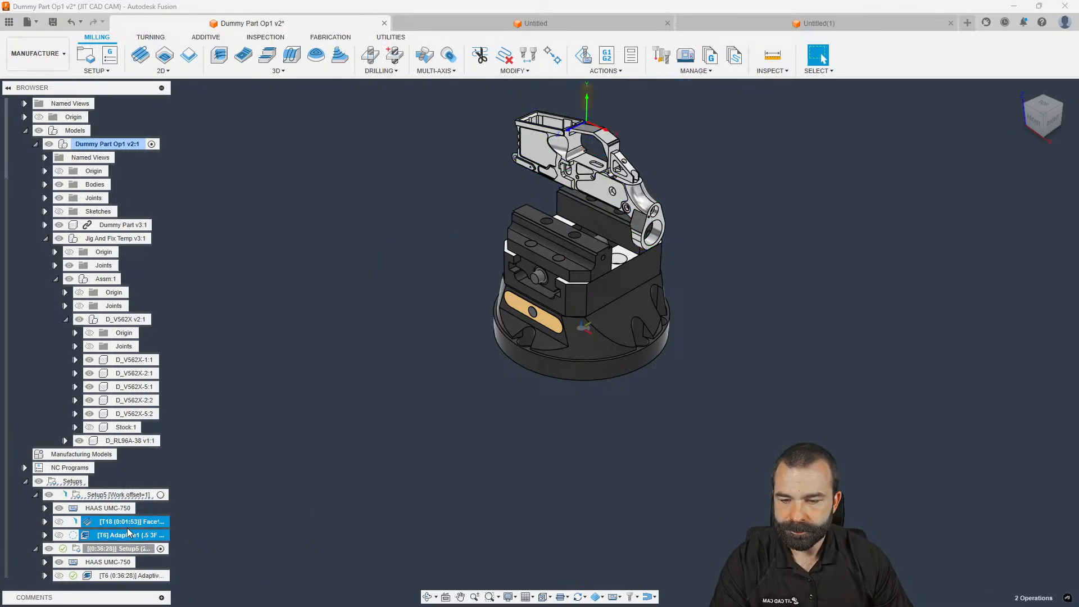
right_click(121, 496)
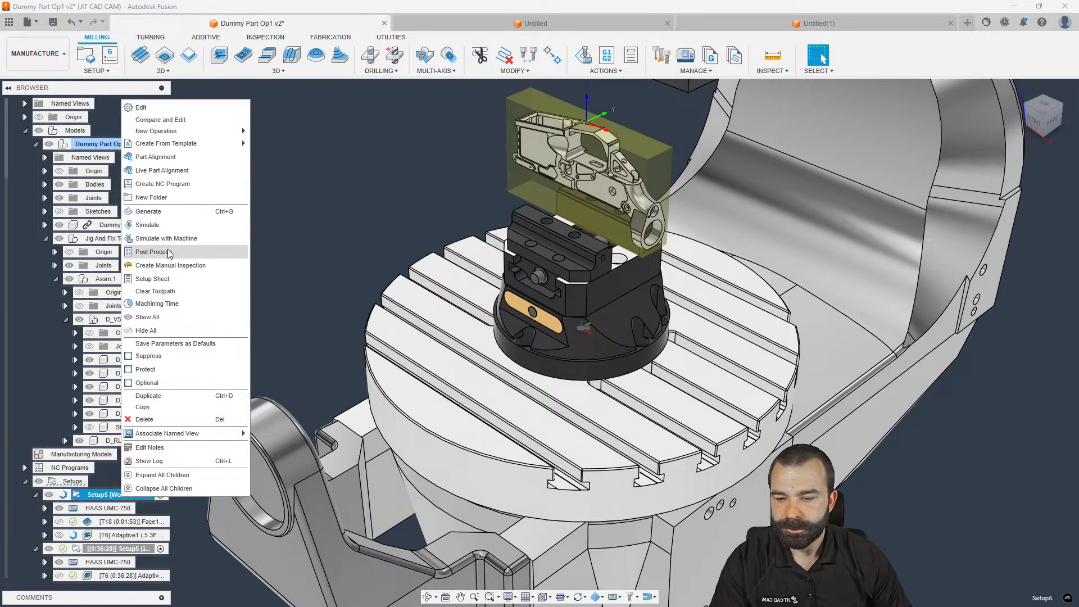
Select Adaptive1 in the first setup to review its toolpath
left_click(362, 253)
left_click(115, 532)
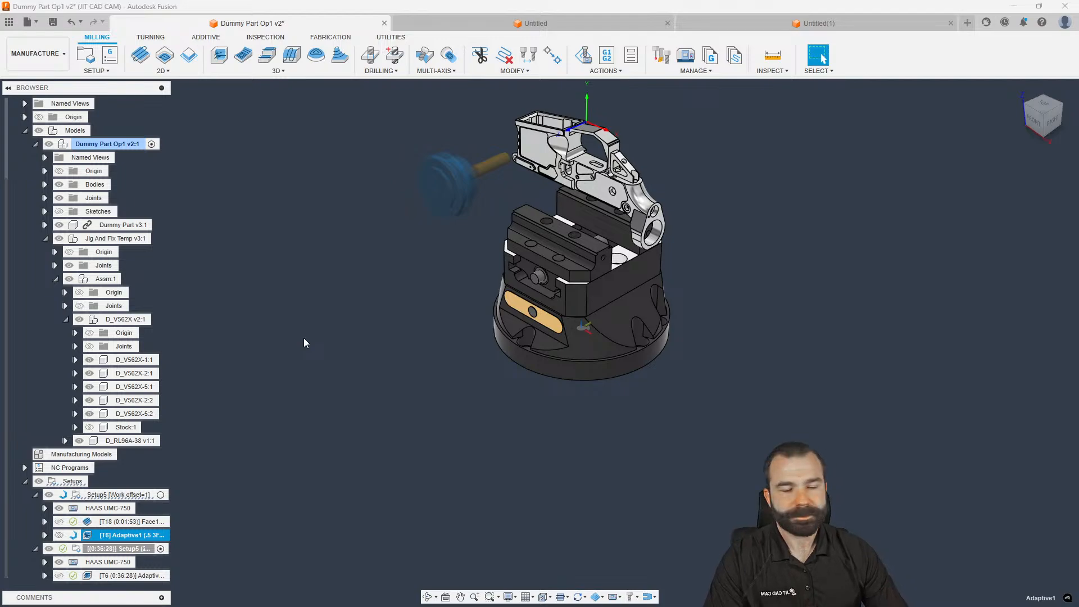
scroll(622, 108, "up", 4)
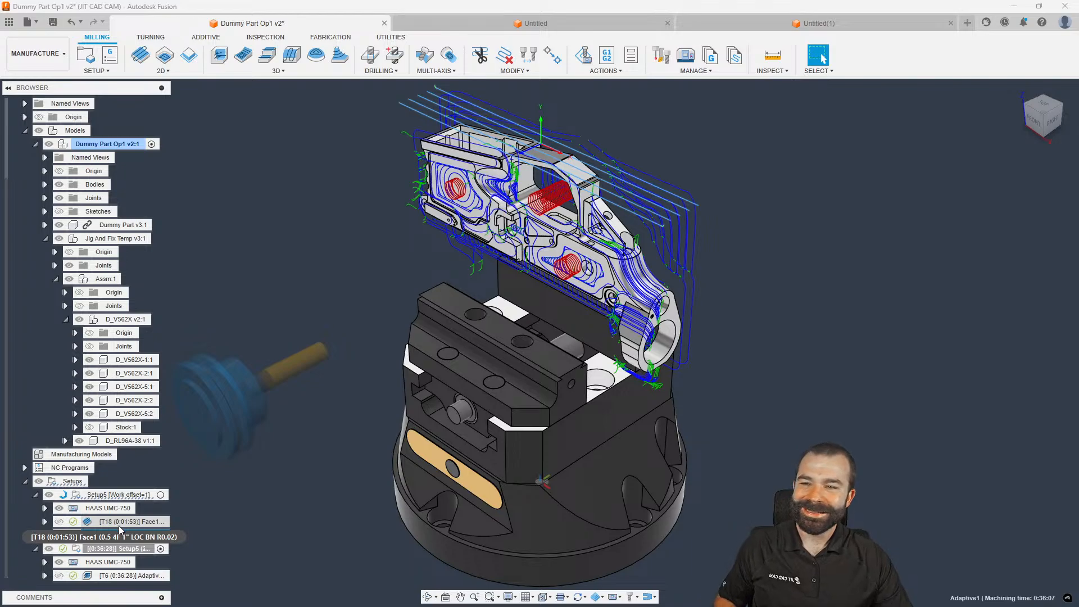
Post process the first setup to 1001.nc, overwriting the existing file, and view the code
right_click(114, 496)
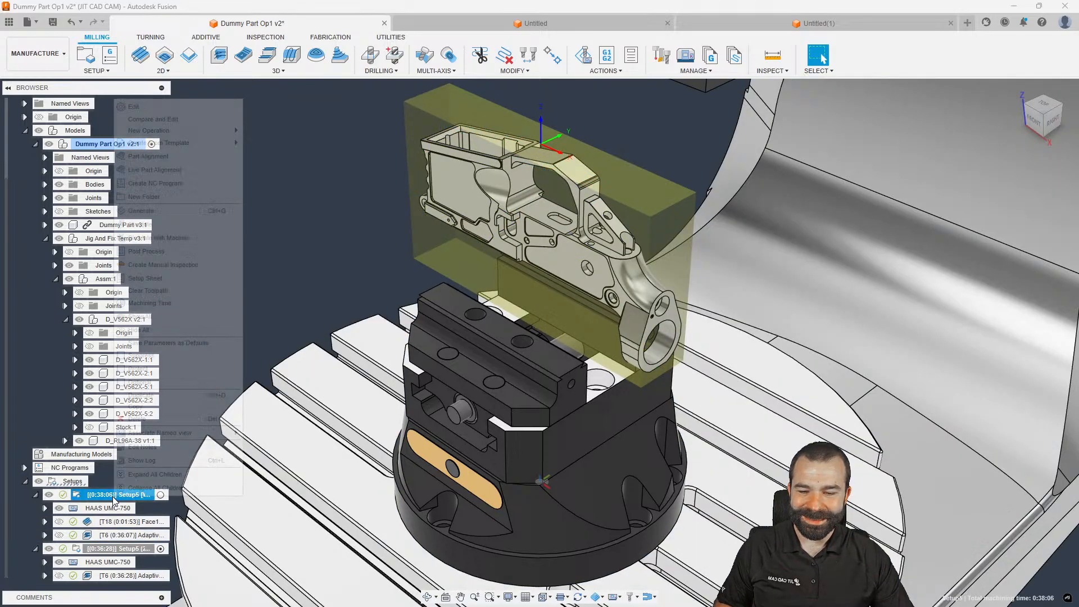
left_click(160, 254)
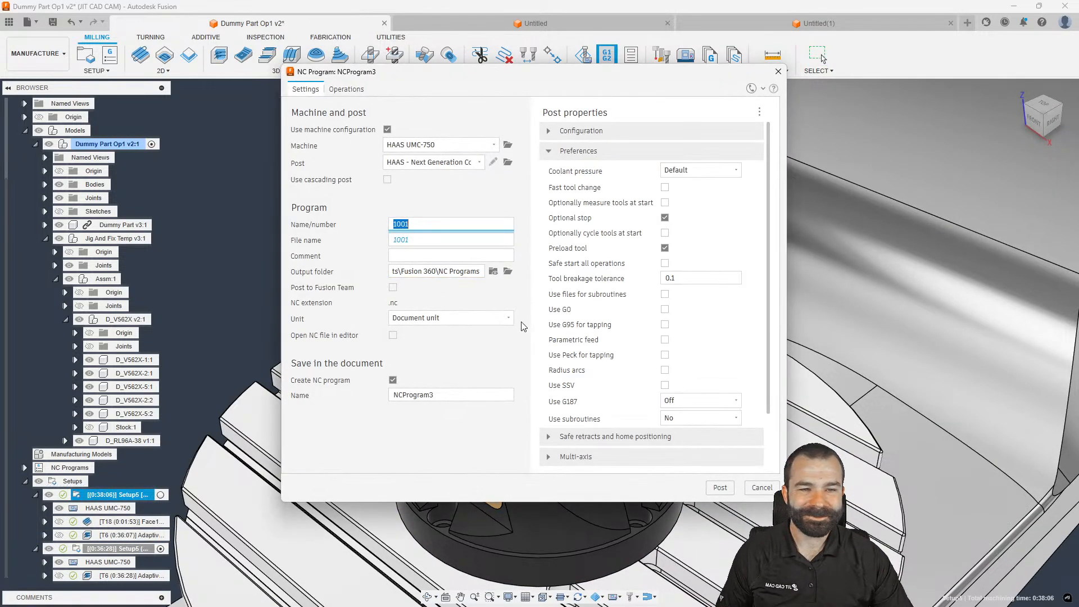
left_click(719, 487)
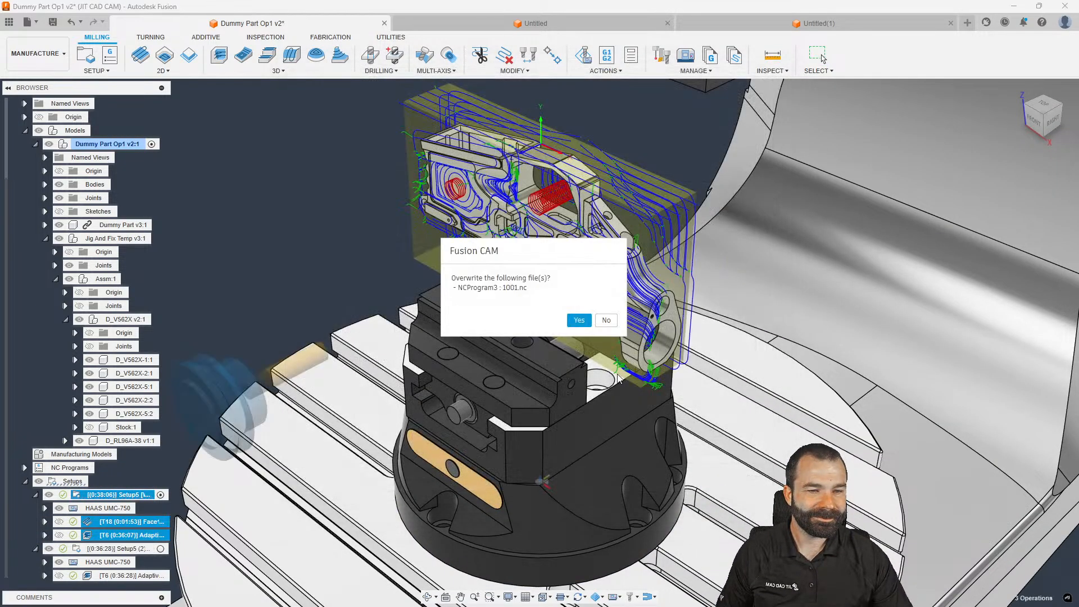
left_click(579, 319)
left_click(937, 581)
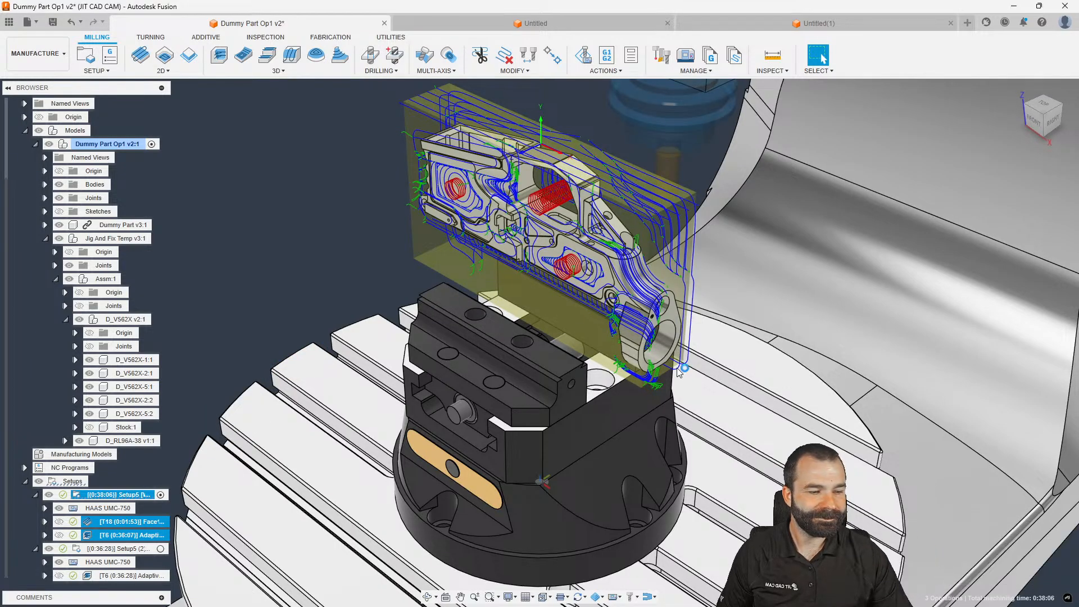
Highlight the G53 G0 Z3.2 retract on line 46 of the NC code
left_click_drag(92, 174, 140, 174)
scroll(113, 394, "down", 2)
left_click(101, 481)
left_click_drag(91, 481, 154, 497)
scroll(154, 505, "down", 3)
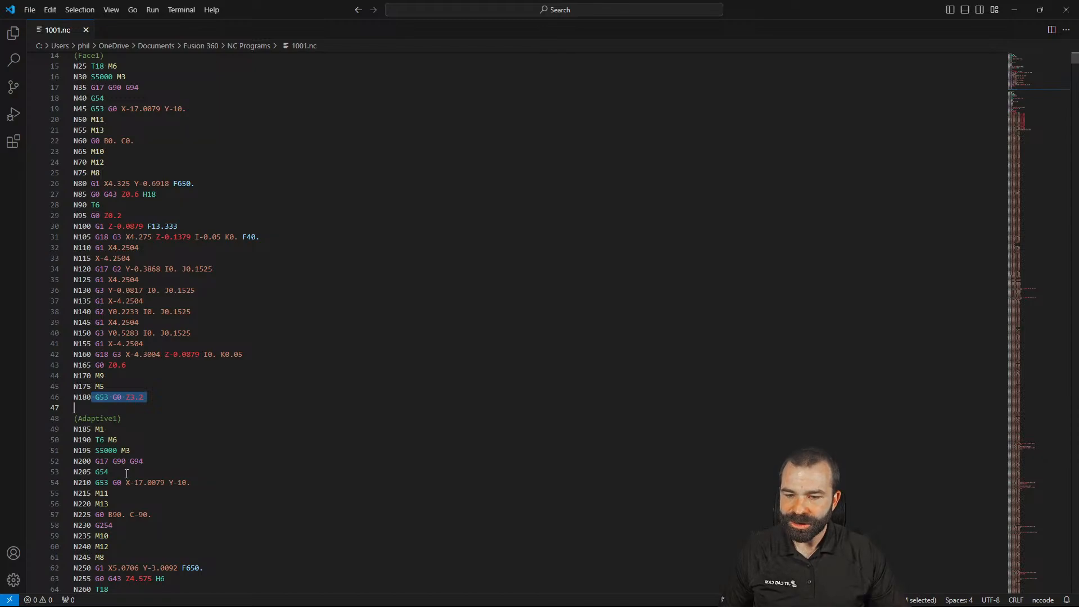
scroll(127, 474, "down", 1)
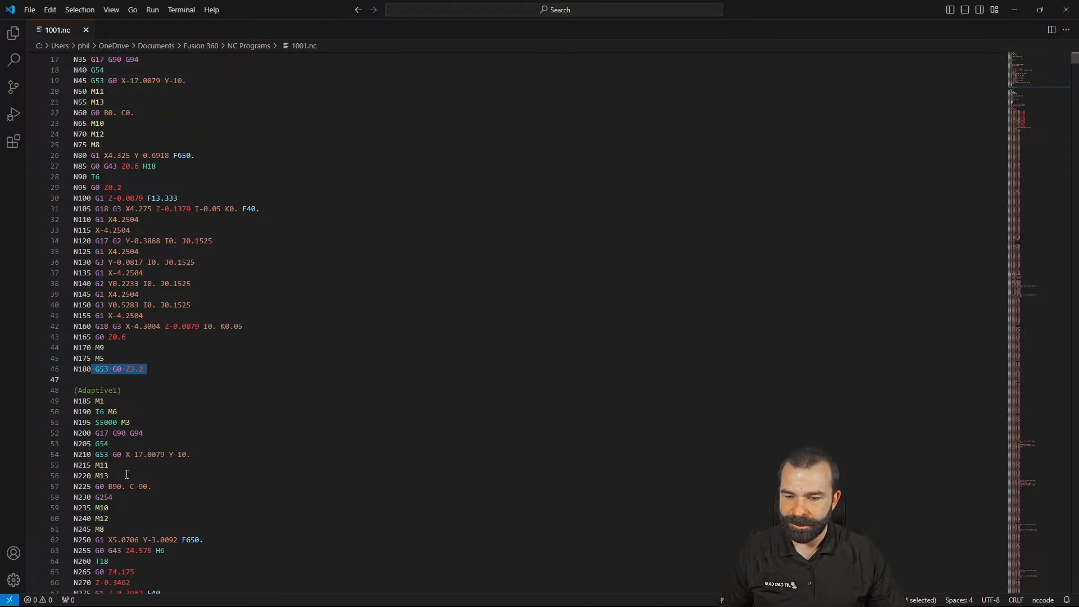
triple_click(104, 458)
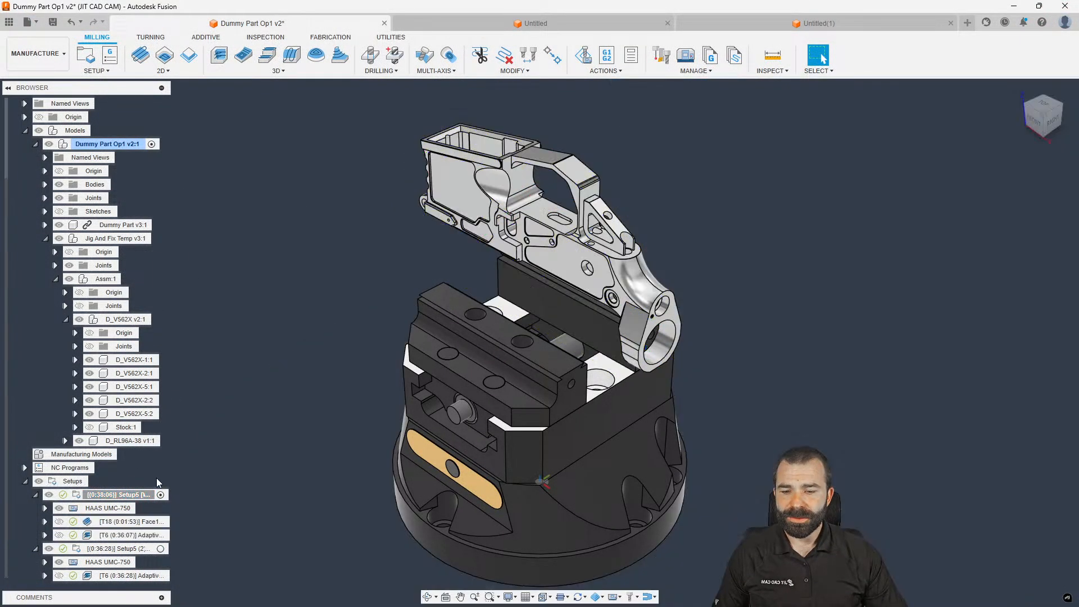
Start post processing the Face1 operation alone, keeping the HAAS post selected
left_click(113, 521)
right_click(112, 522)
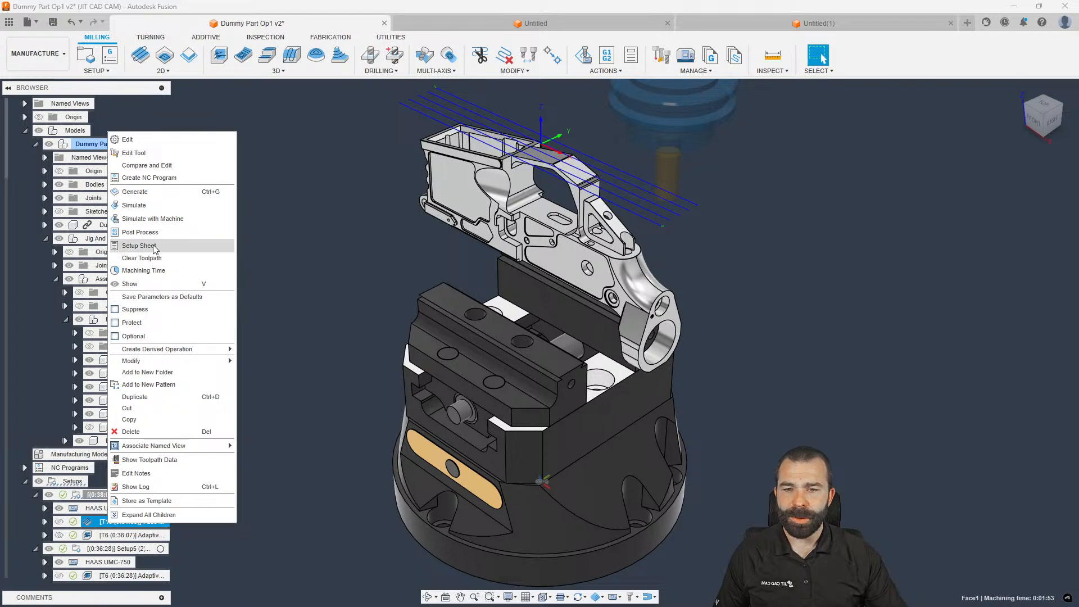
left_click(140, 232)
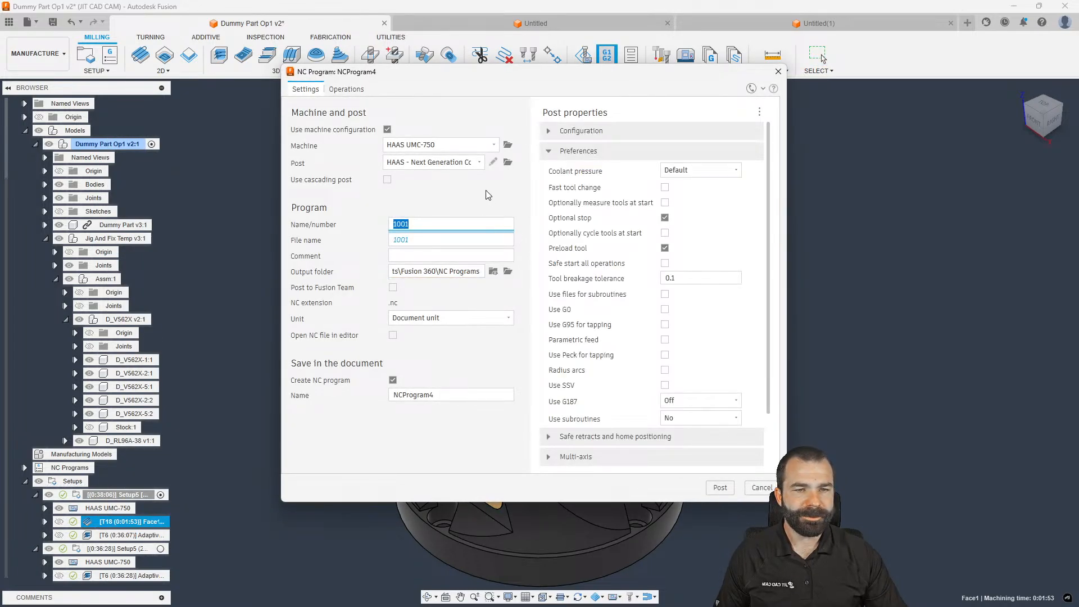
left_click(463, 164)
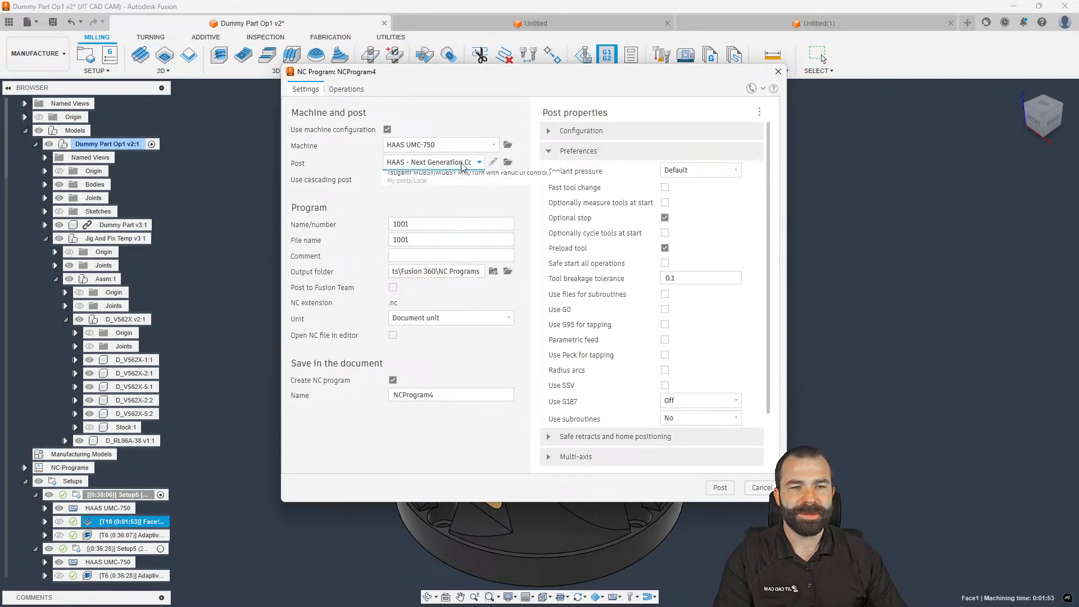
left_click(458, 191)
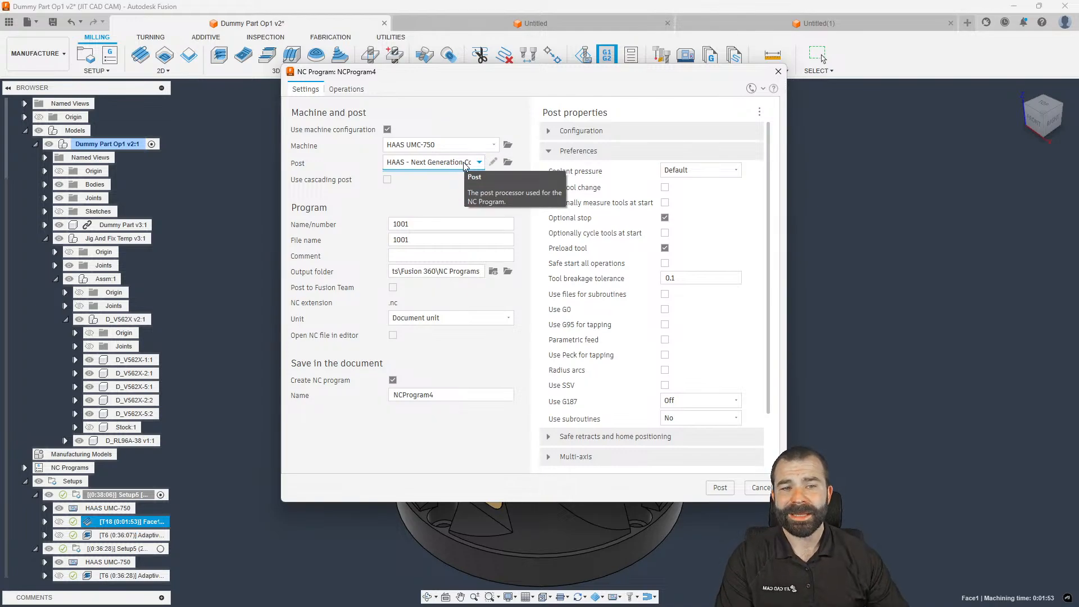
Open the local HAAS Next Generation Control Inspect Surface post in the editor
left_click(507, 162)
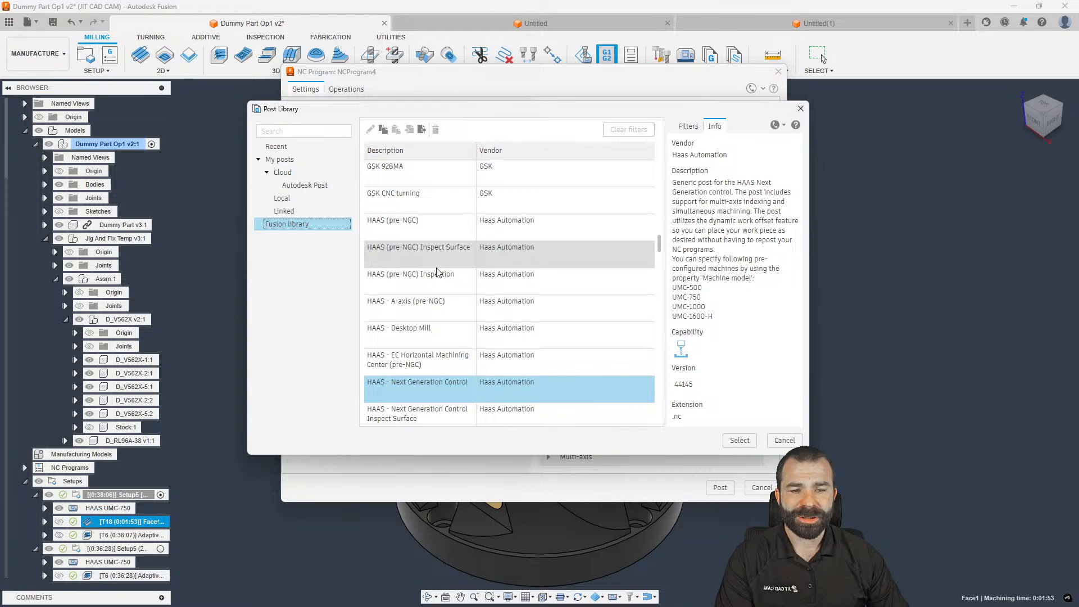
left_click(286, 200)
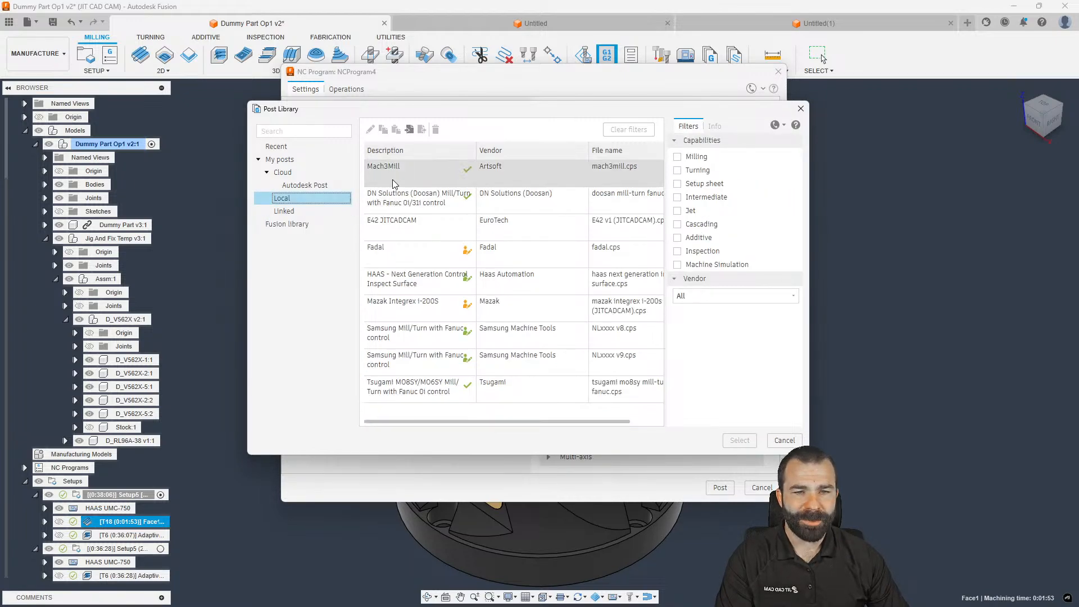
left_click(427, 288)
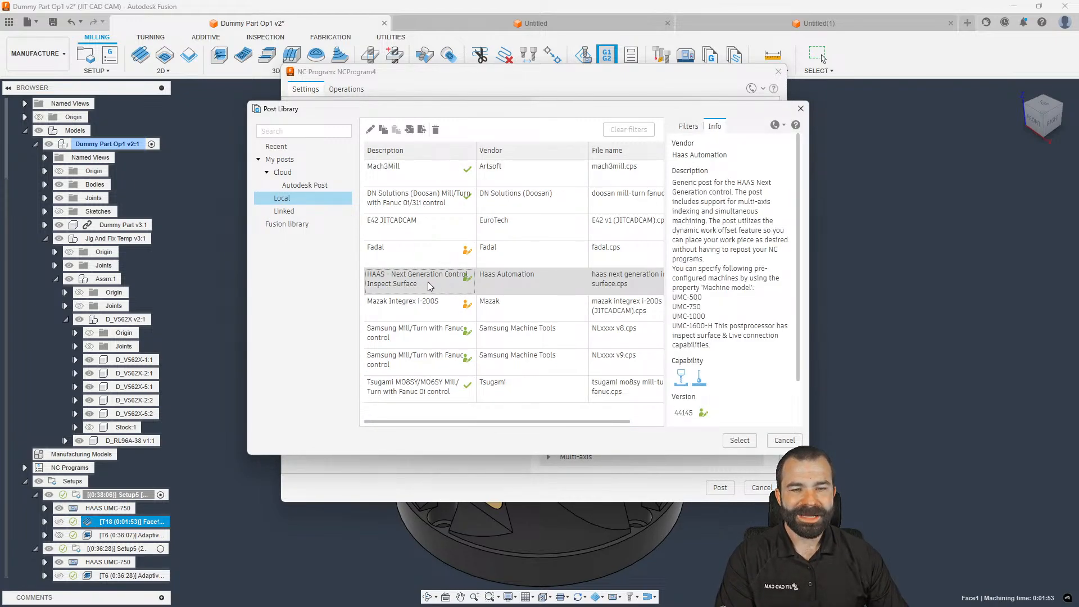
right_click(413, 284)
left_click(455, 288)
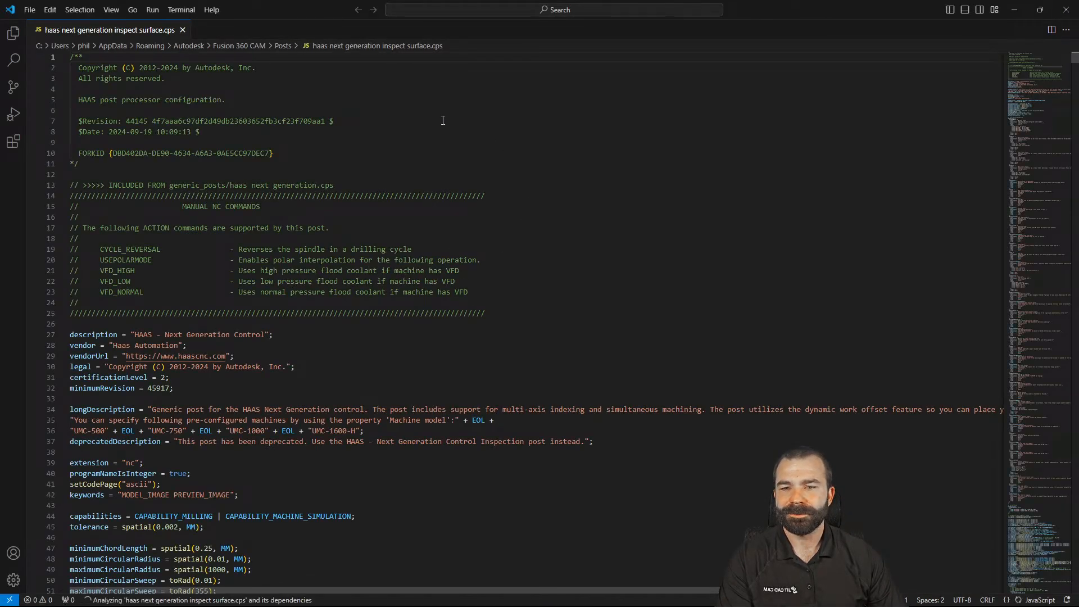
Check the Autodesk Fusion post utility extension, then post the Milling > 2D > bore.cnc sample
left_click(13, 141)
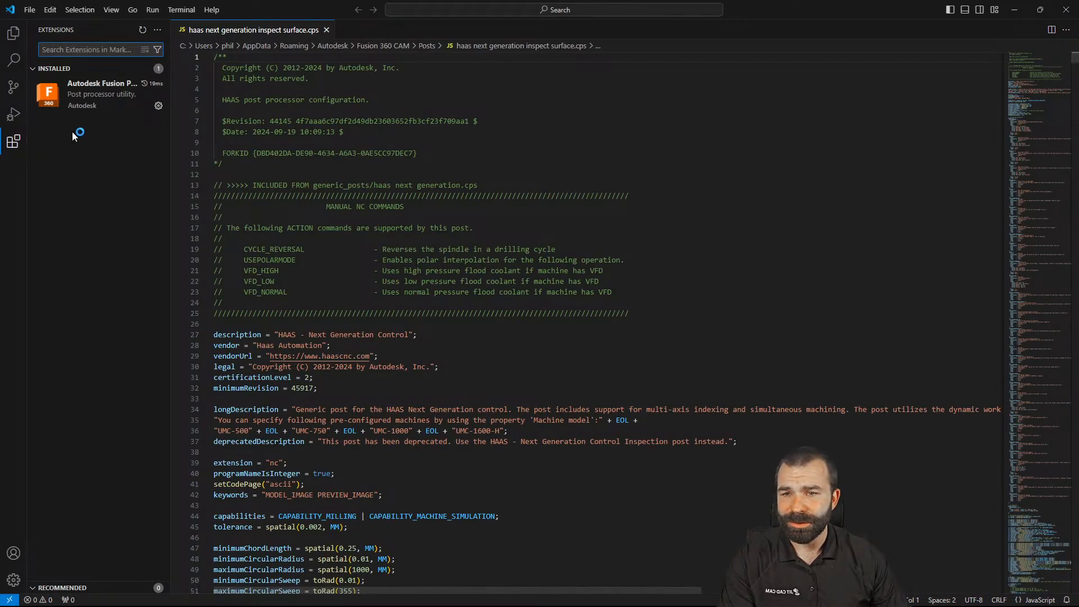
left_click(82, 98)
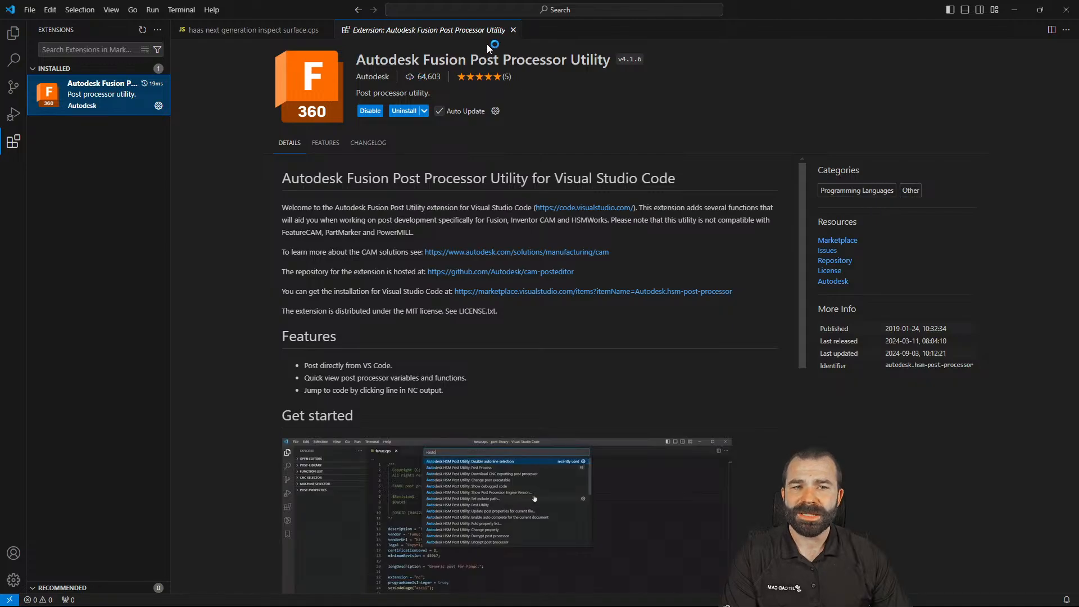
left_click(513, 31)
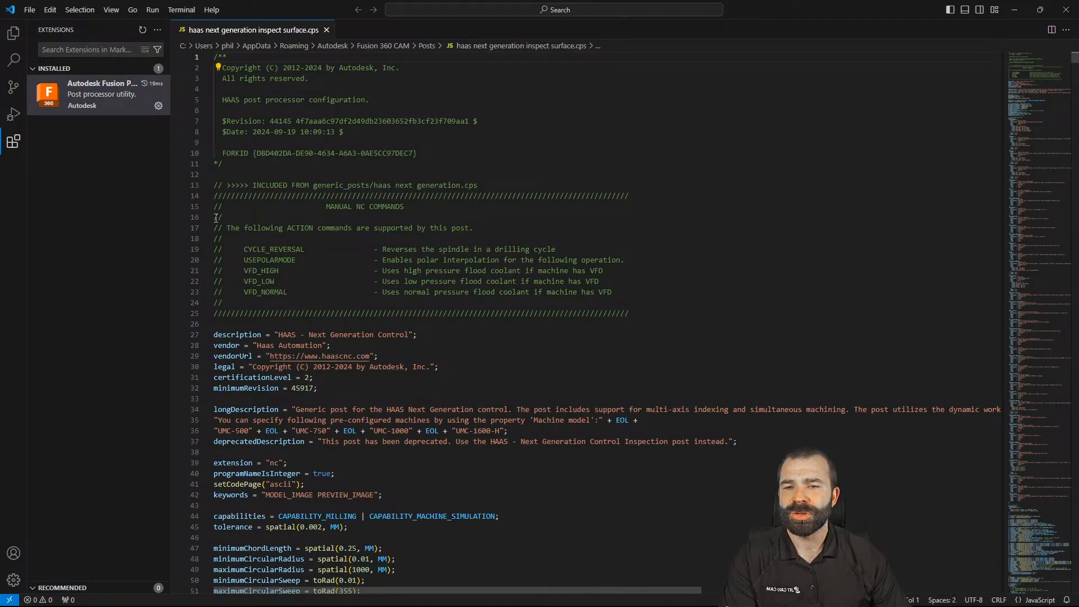
left_click(13, 35)
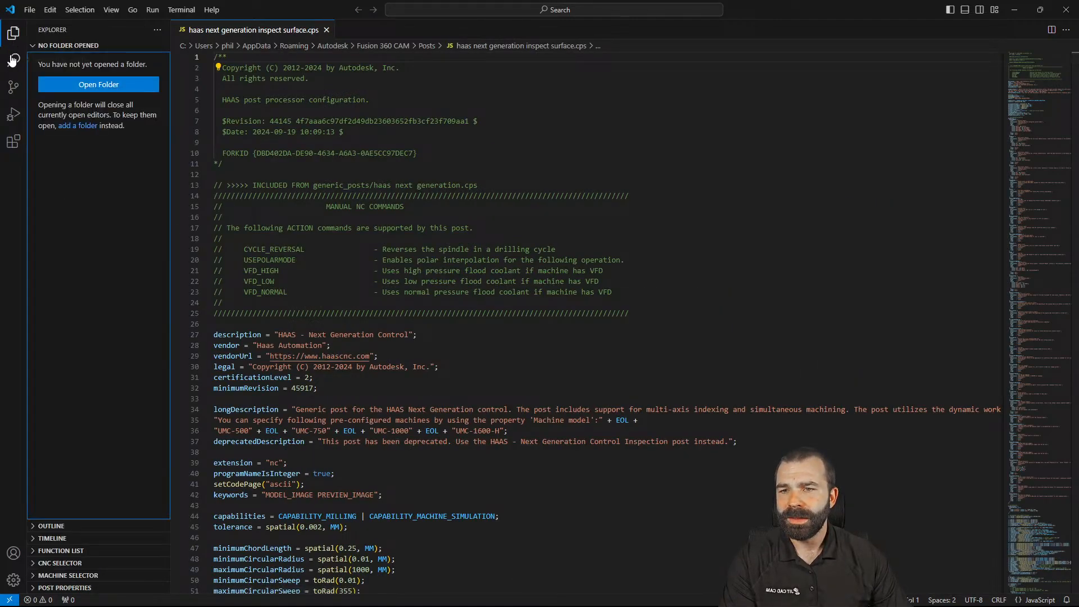
left_click(39, 563)
left_click(40, 540)
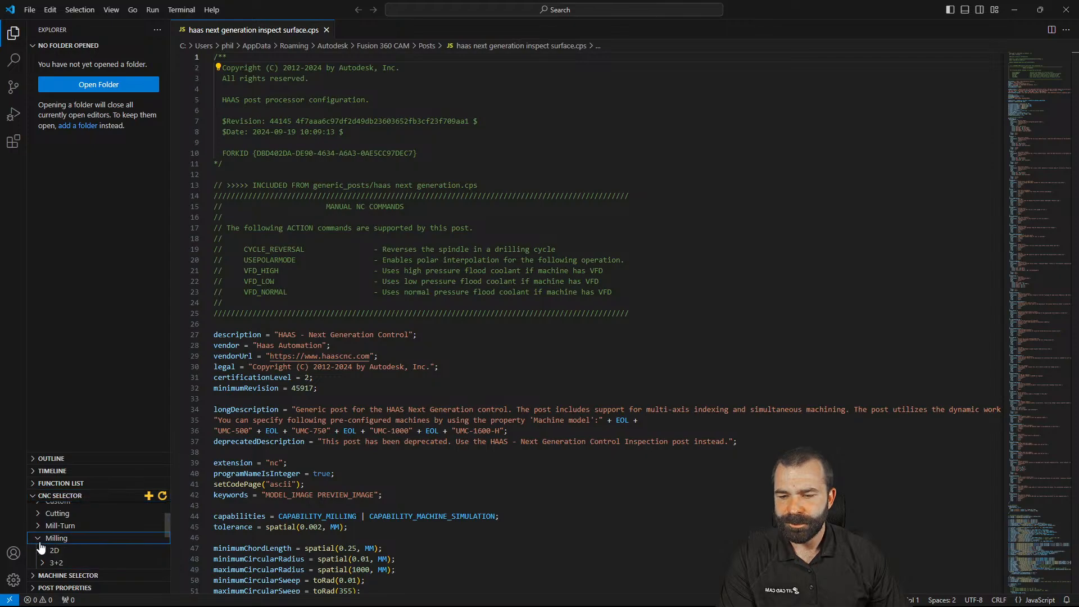
left_click(41, 550)
left_click(67, 535)
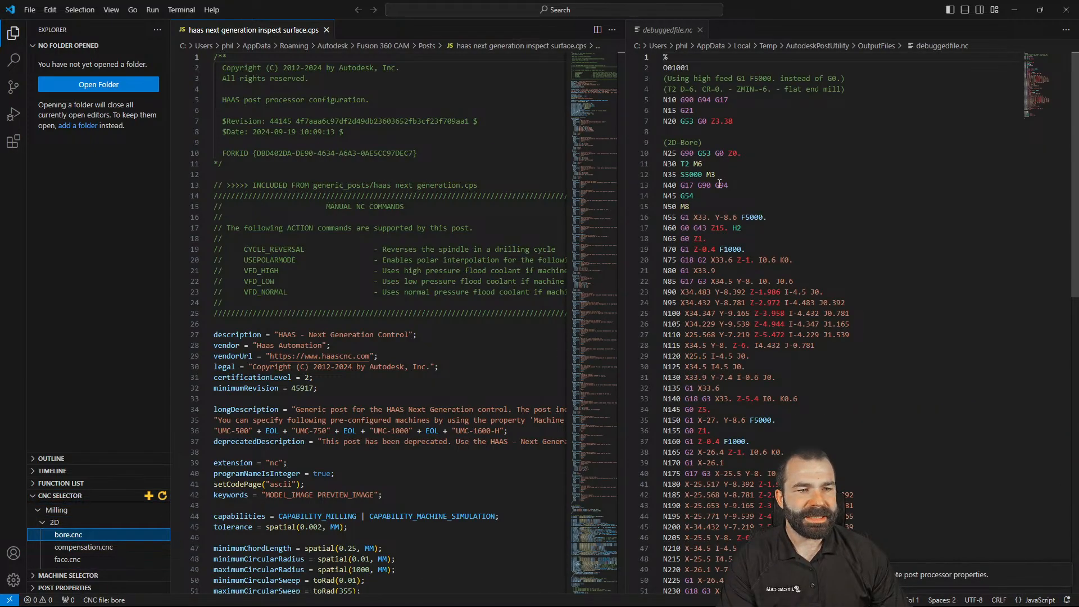
Trace the Z3.38 and N25 output lines back to their source code, then close VS Code
double_click(715, 121)
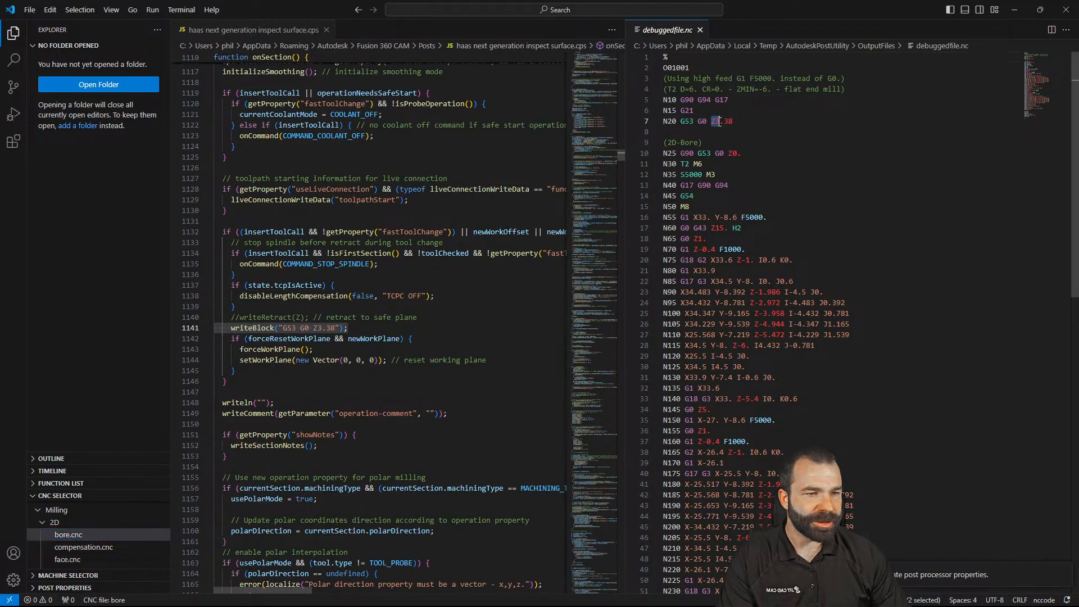
triple_click(730, 154)
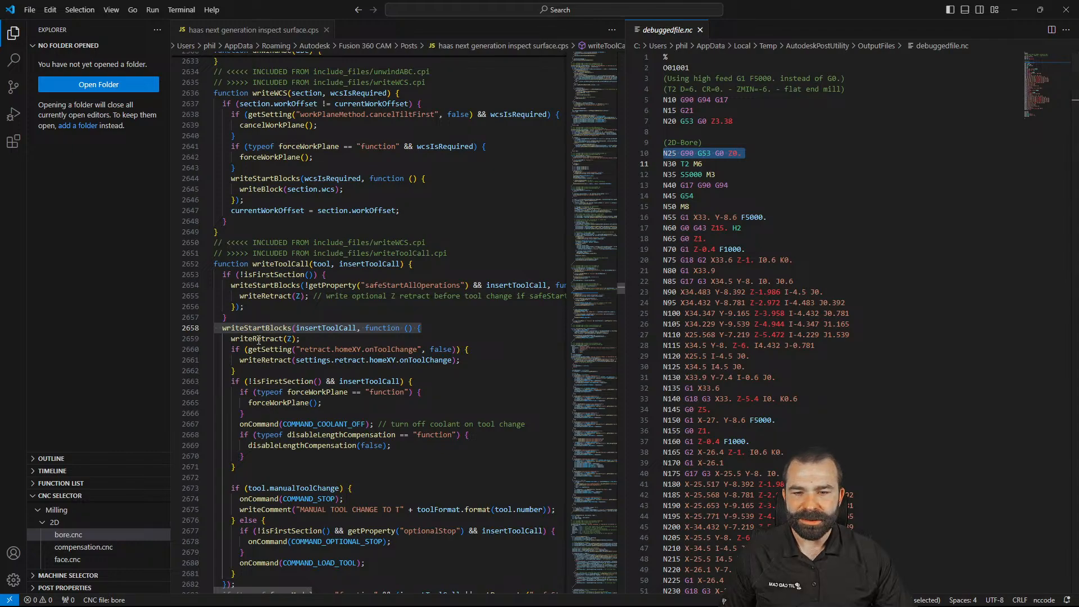
left_click(712, 122)
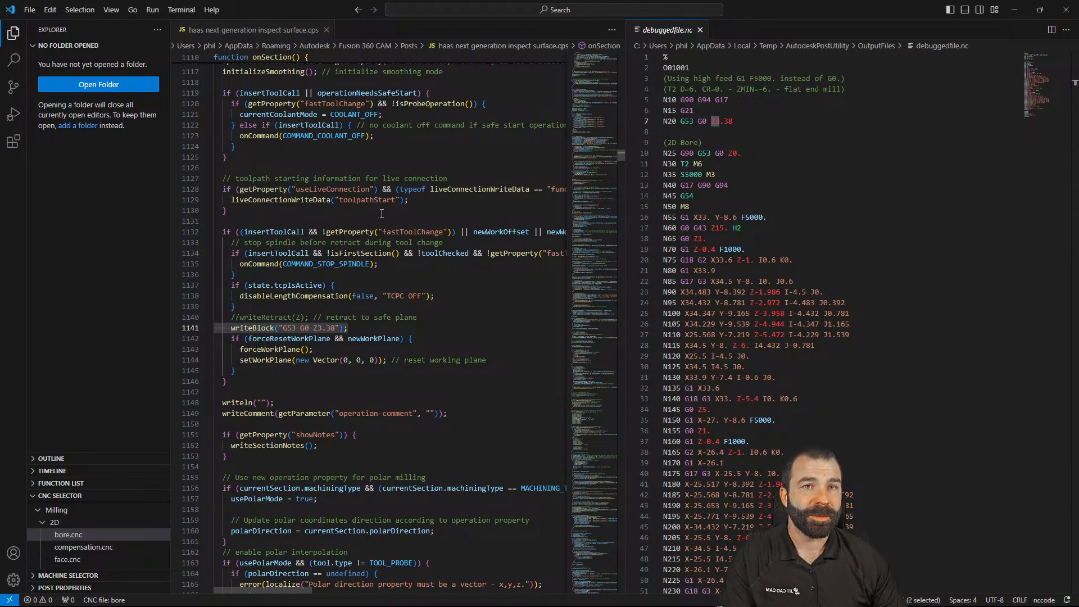
left_click(1066, 9)
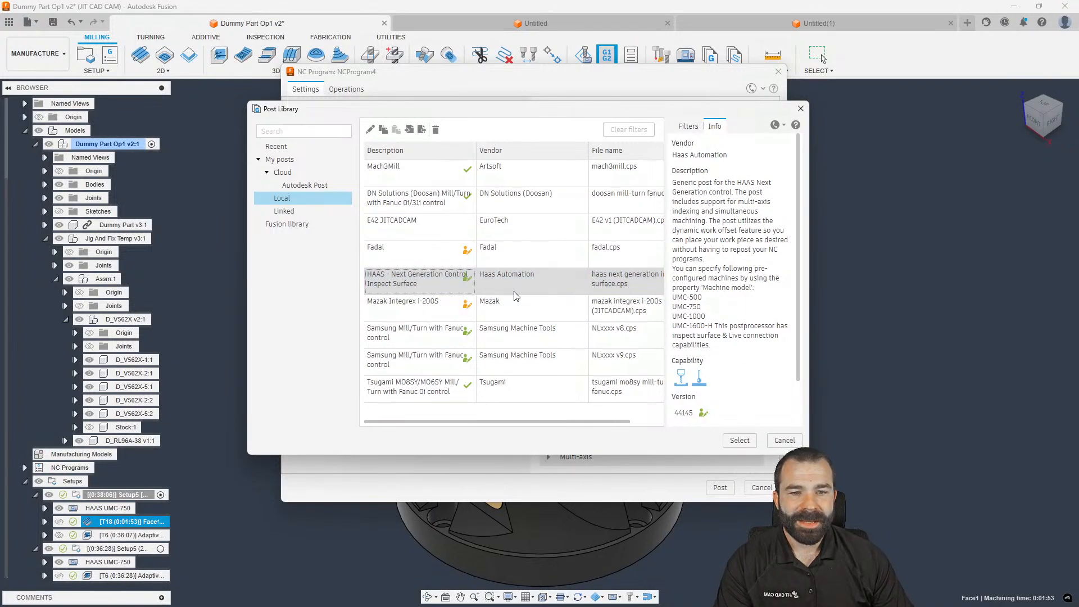
Post the face and adaptive operations without machine configuration using the Export CNC file to Visual Studio Code post
left_click(800, 109)
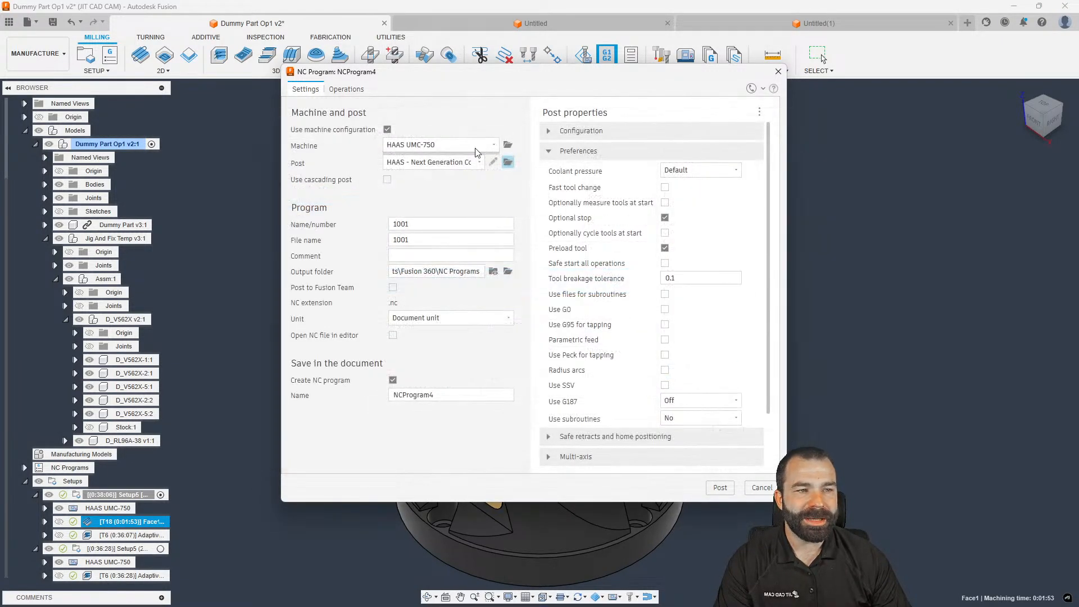
left_click(389, 130)
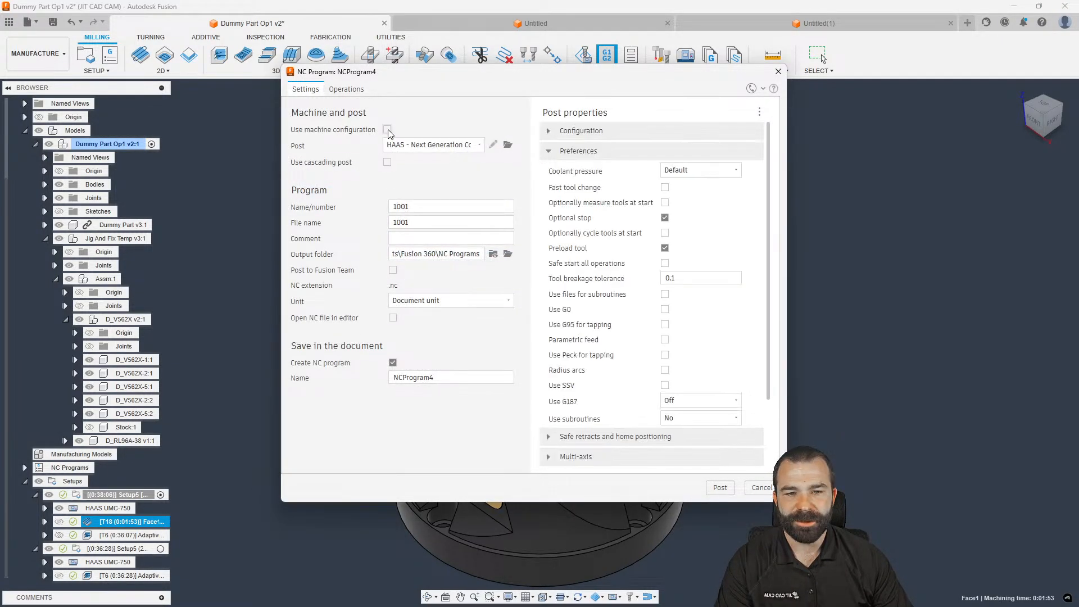
left_click(778, 72)
left_click(129, 535, "ctrl")
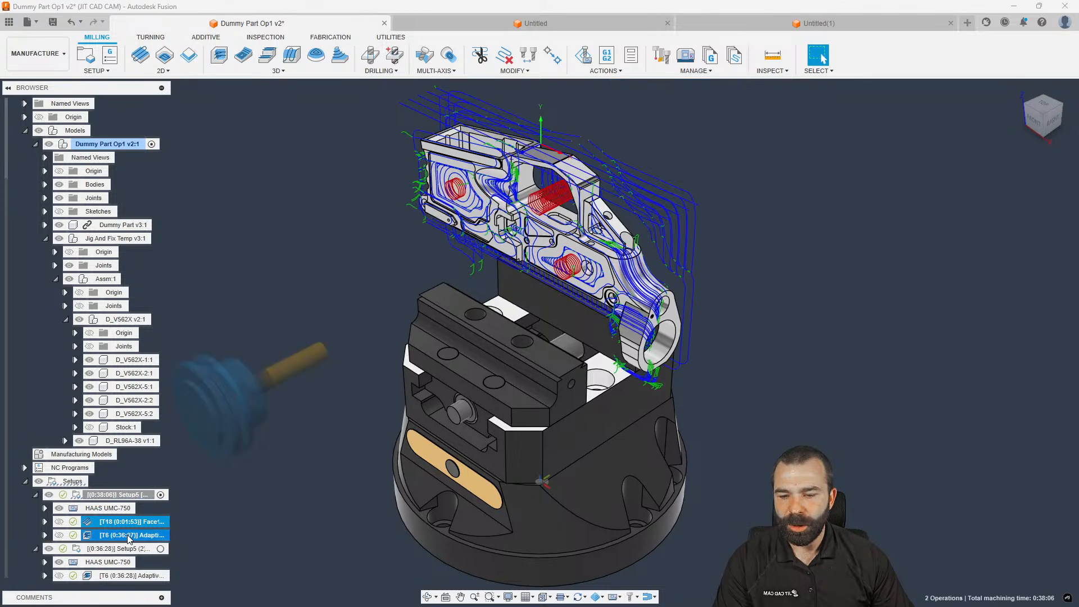
right_click(130, 535)
left_click(169, 279)
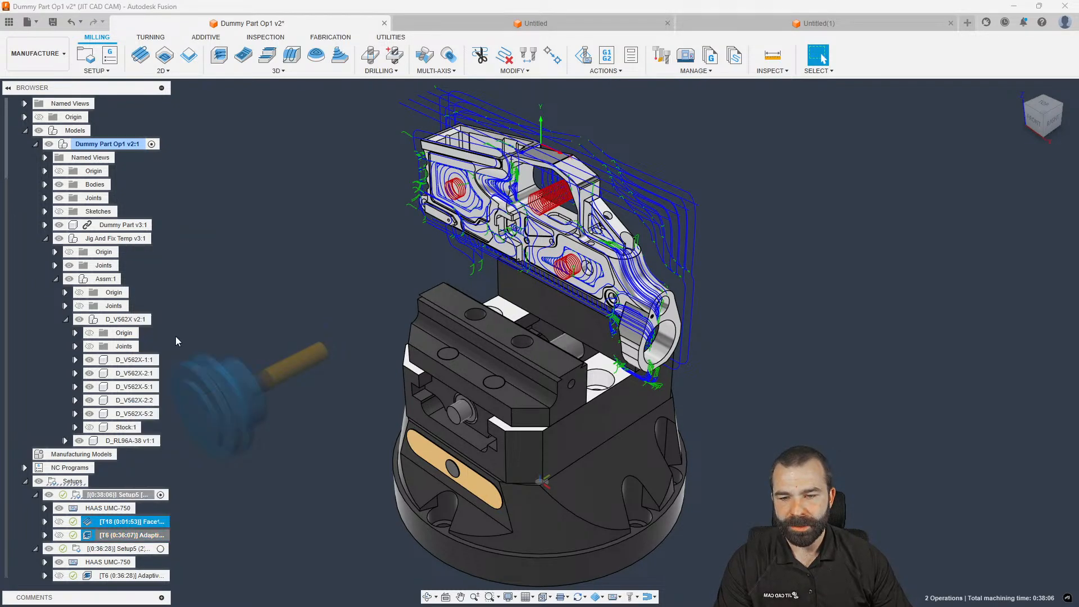
left_click(387, 130)
left_click(454, 146)
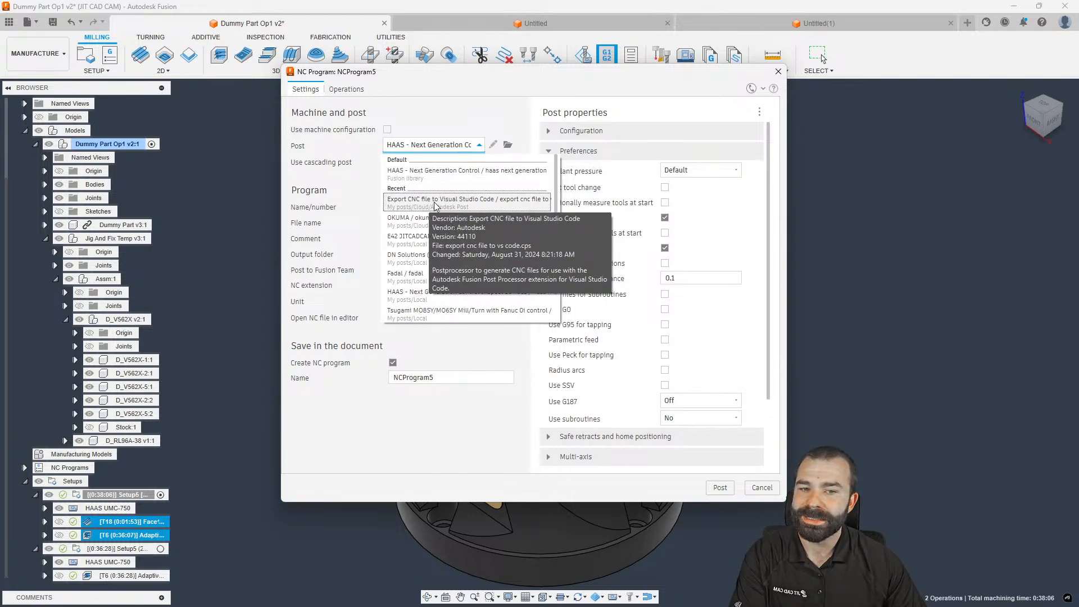
left_click(419, 204)
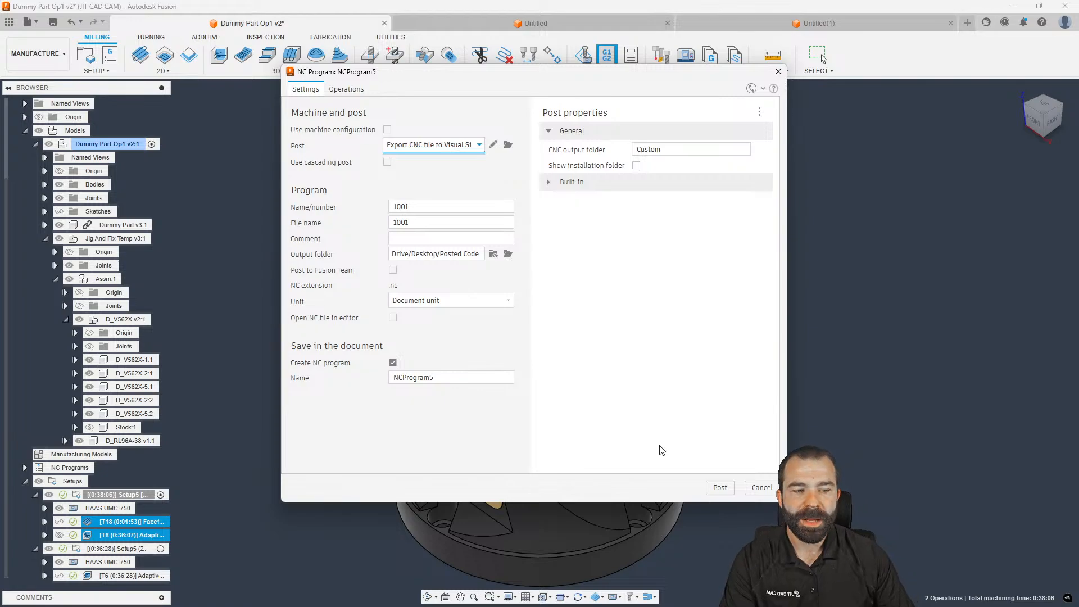
left_click(720, 486)
left_click(627, 334)
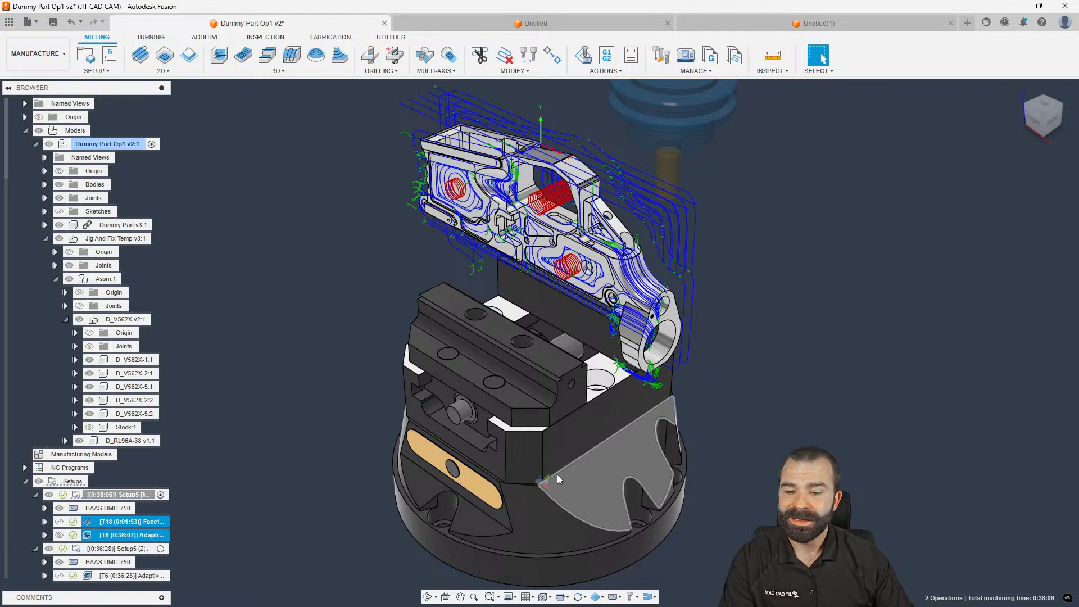
Post process Setup5 with the HAAS Next Generation Control Inspect Surface post
right_click(110, 496)
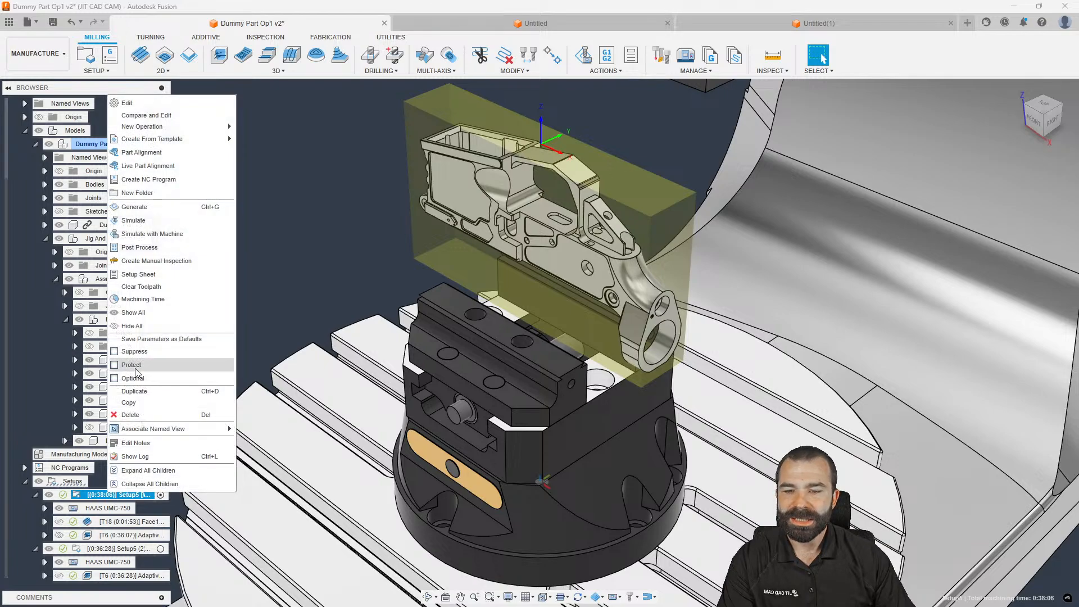
left_click(154, 247)
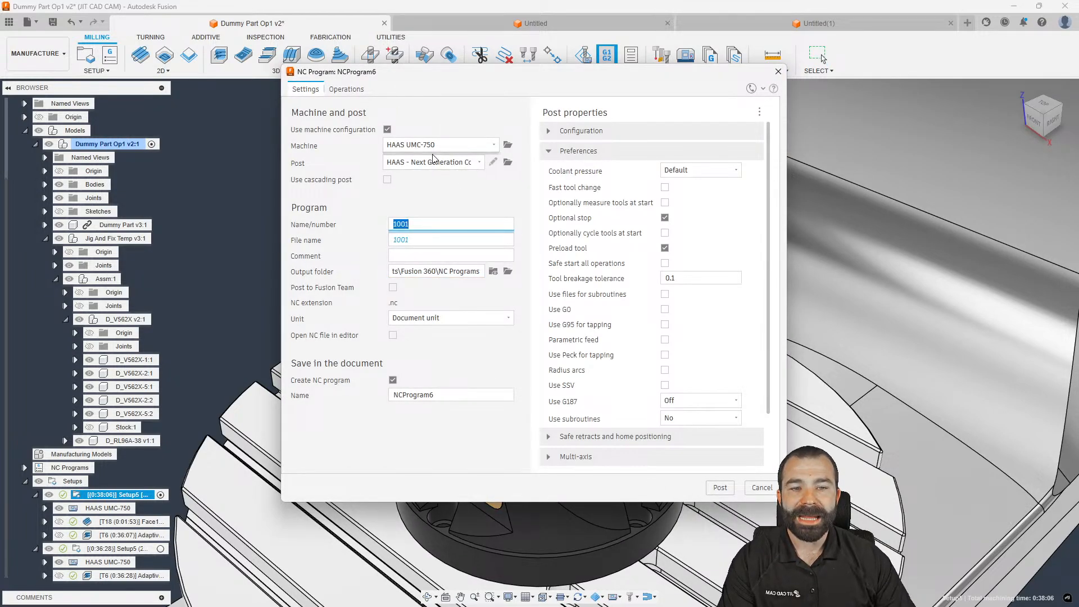
left_click(476, 163)
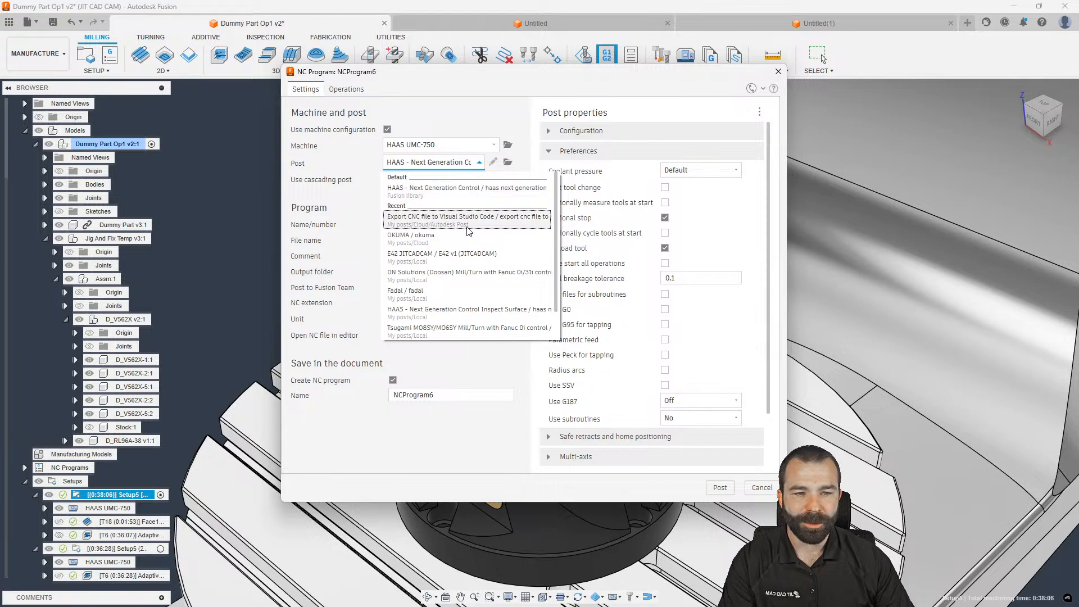
left_click(438, 317)
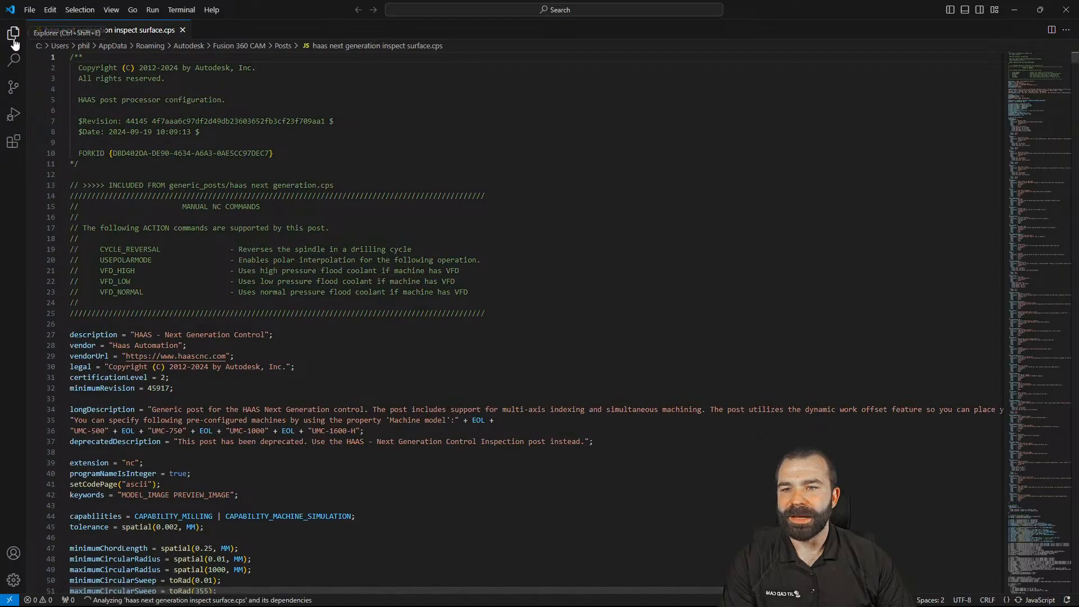
Post the custom 1001.cnc file and scroll the log to its Adaptive1 errors
left_click(13, 35)
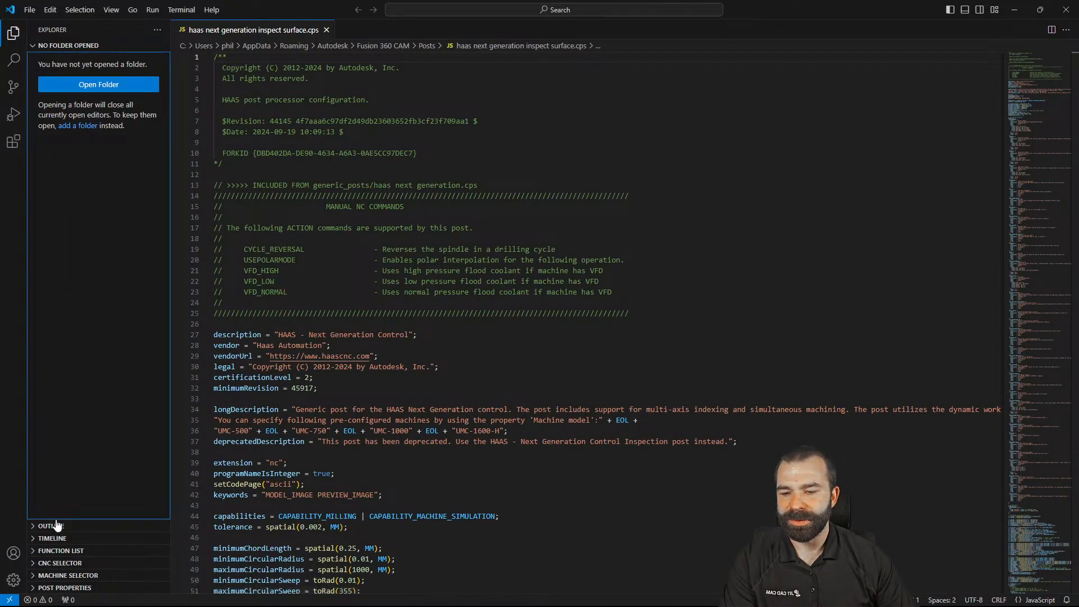
left_click(35, 563)
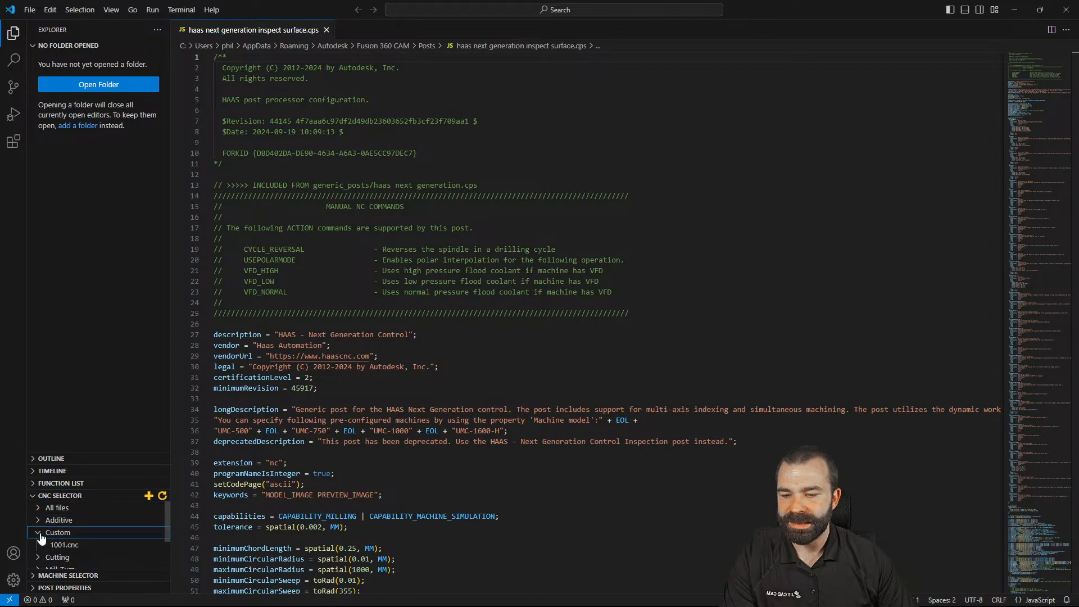
left_click(41, 534)
left_click(56, 545)
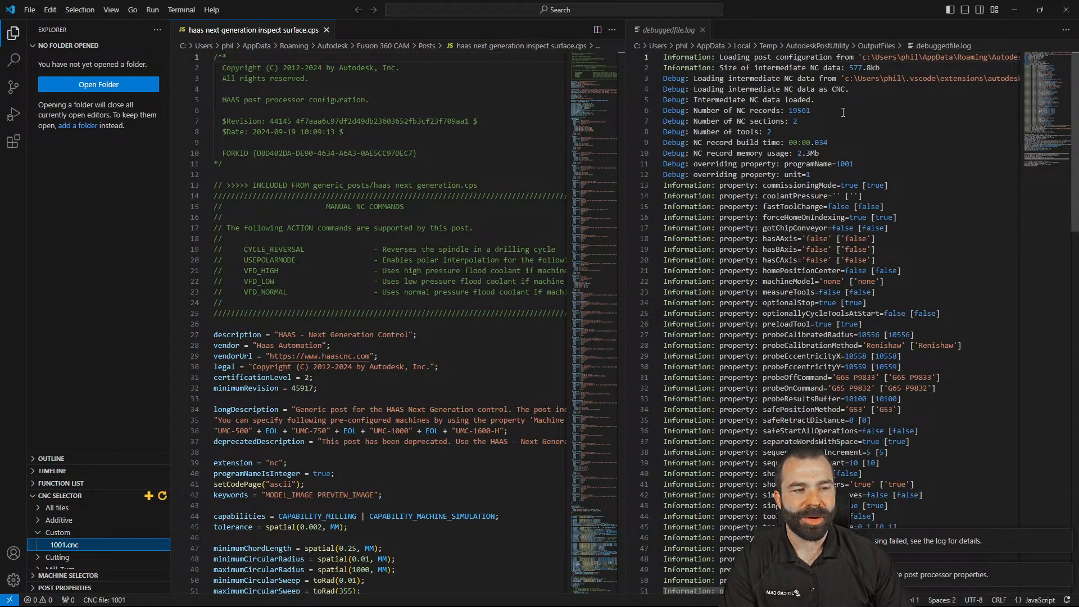
scroll(827, 115, "down", 20)
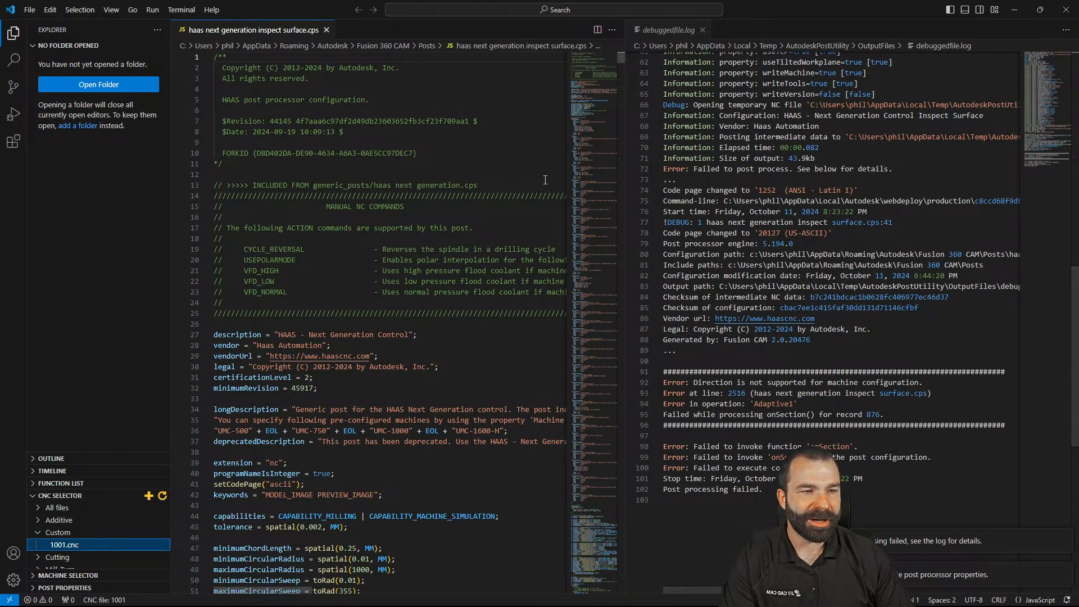
Close the .cps file and return to Fusion's post library
left_click(325, 30)
left_click(1014, 9)
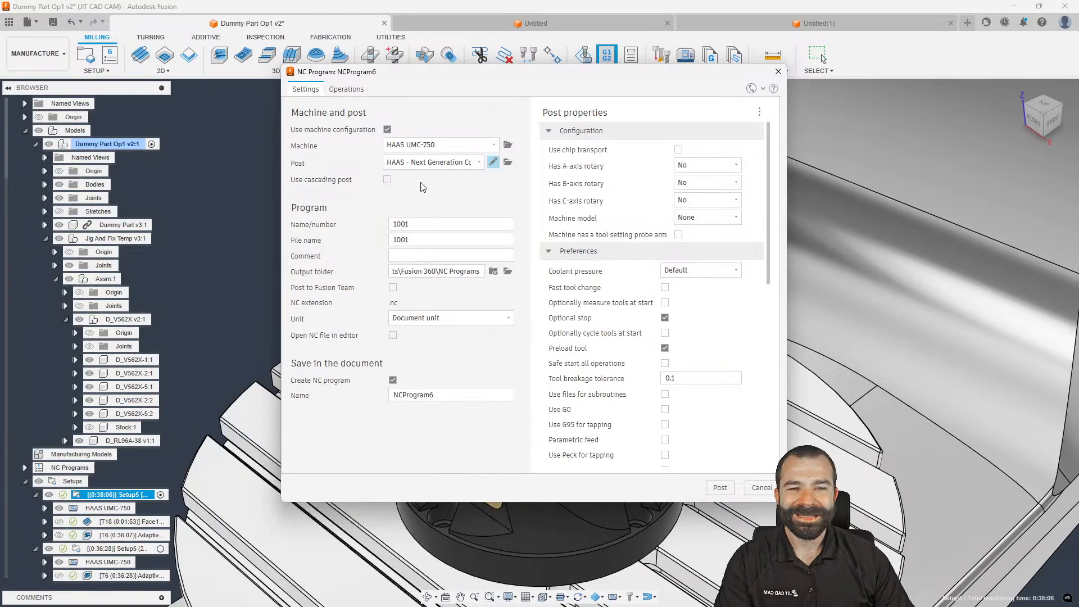
left_click(508, 162)
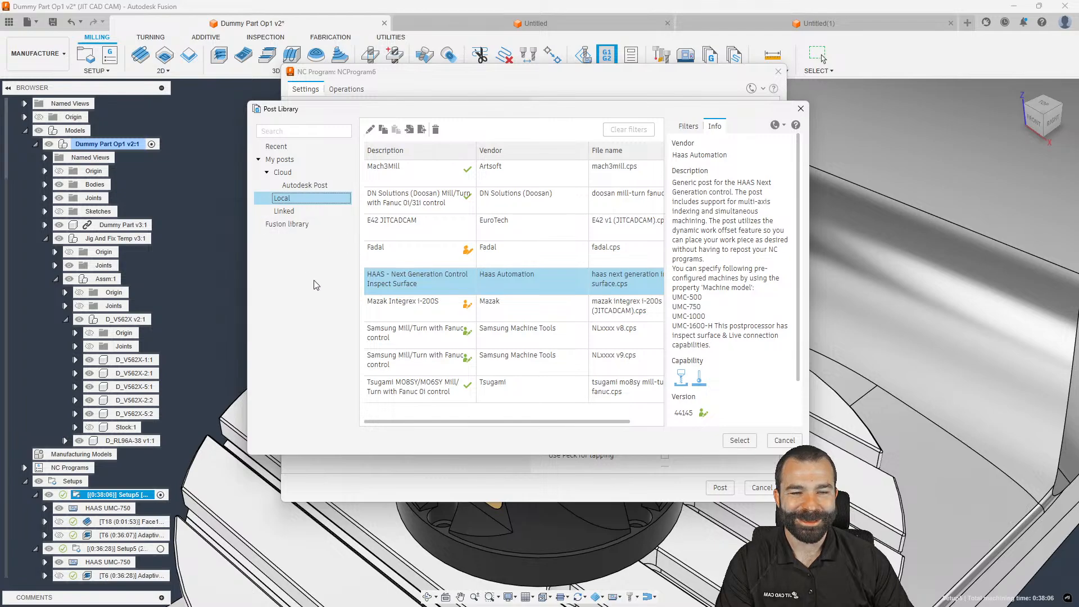
Filter the Fusion post library to Haas milling posts and copy HAAS Next Generation Control
left_click(286, 224)
left_click(696, 157)
left_click(714, 296)
left_click(704, 329)
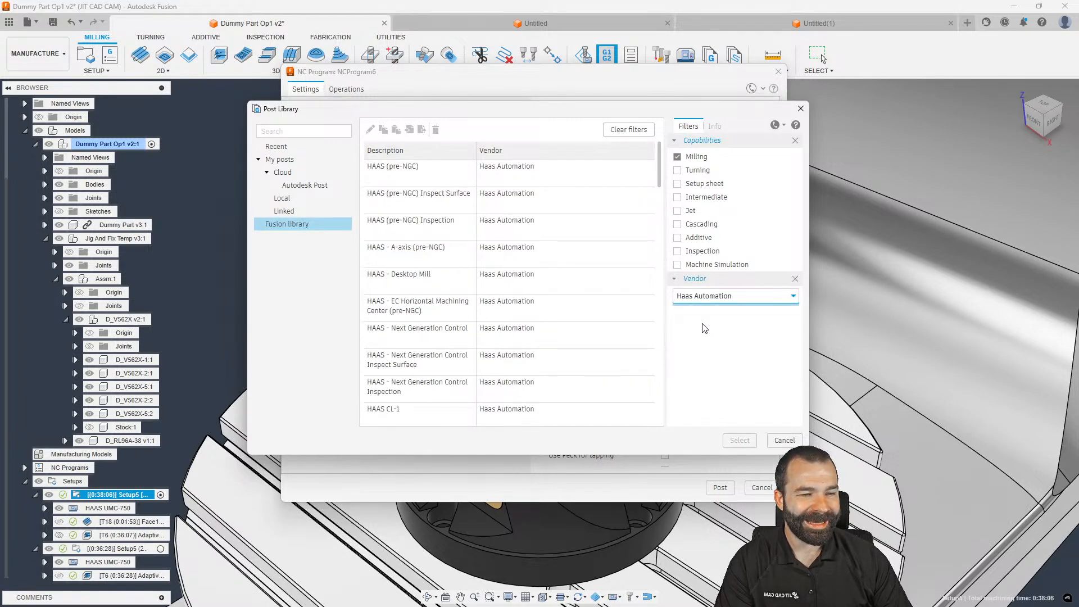
scroll(460, 281, "down", 1)
left_click(425, 288)
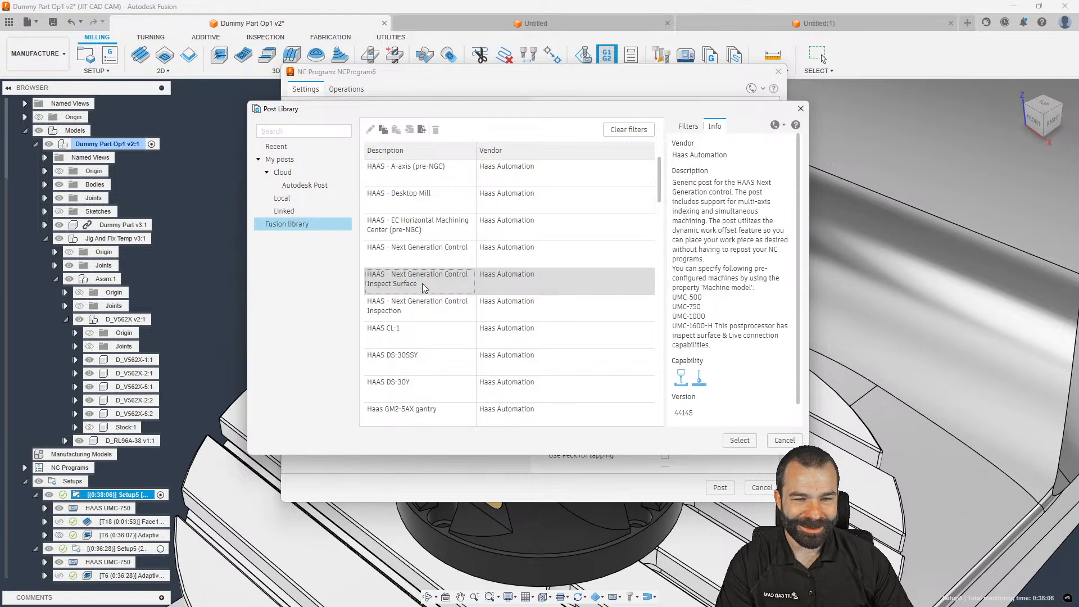
left_click(439, 253)
right_click(456, 252)
left_click(477, 270)
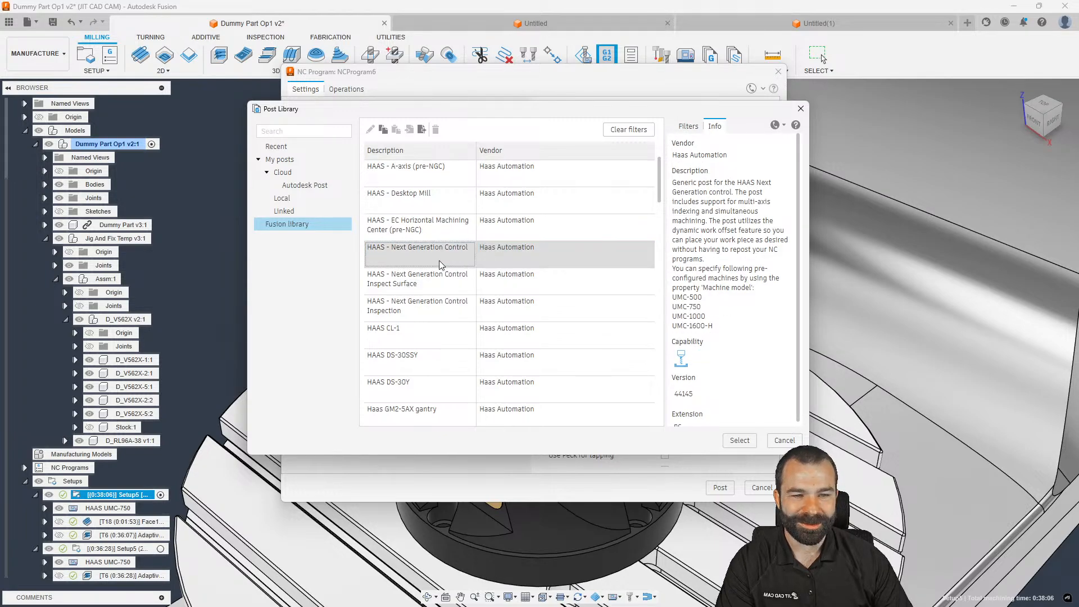
Paste the post into the local library and open it for editing in the code editor
left_click(293, 201)
right_click(480, 236)
left_click(510, 265)
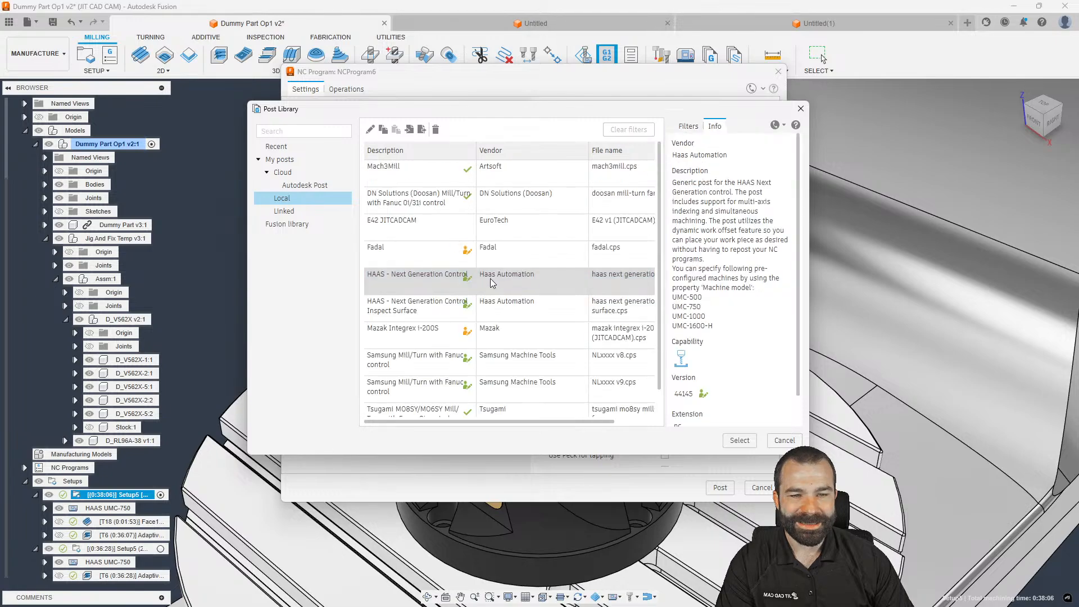
right_click(423, 283)
left_click(441, 286)
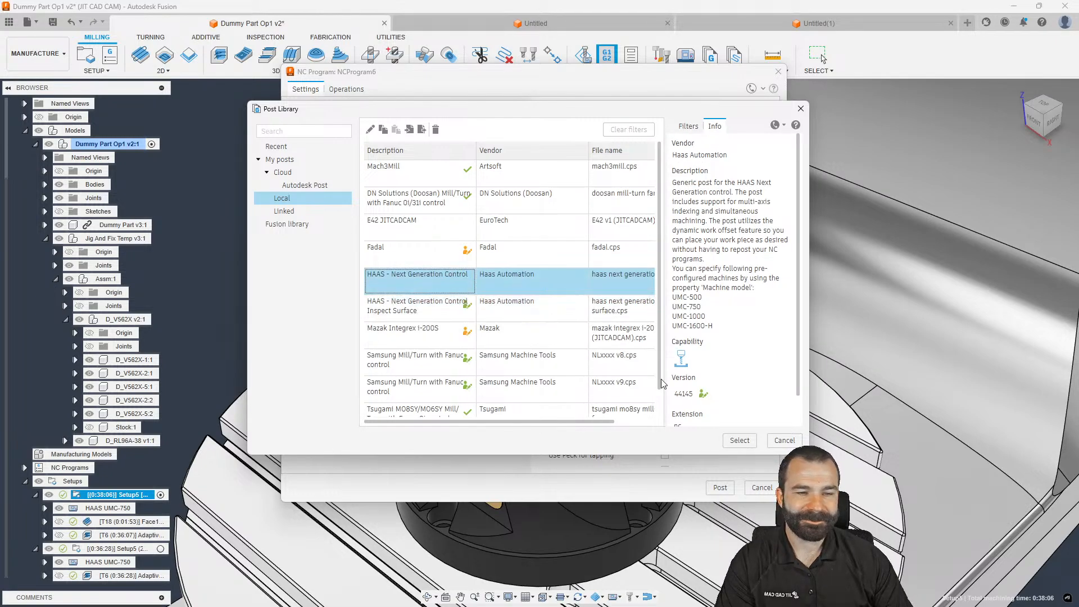
left_click(249, 30)
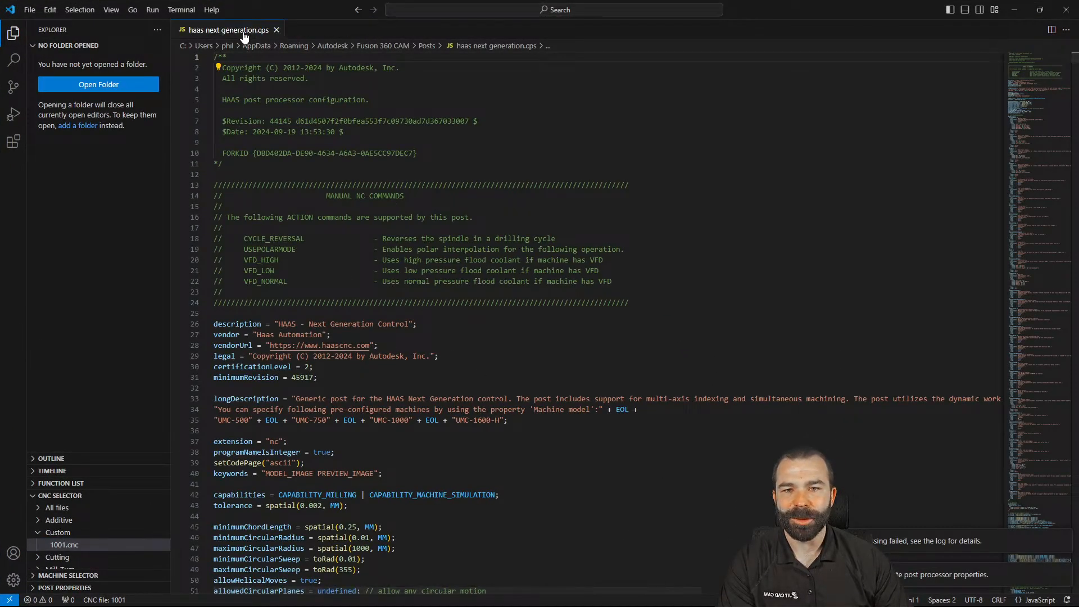
Repost 1001.cnc, review the log and source, and browse the available machine configurations
left_click(56, 544)
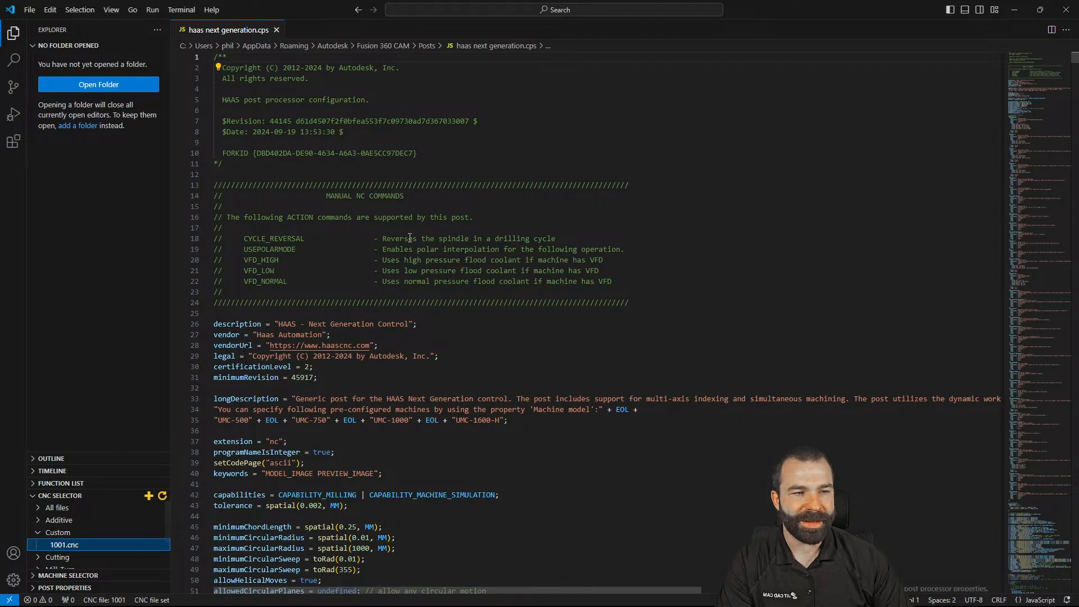
scroll(766, 178, "down", 14)
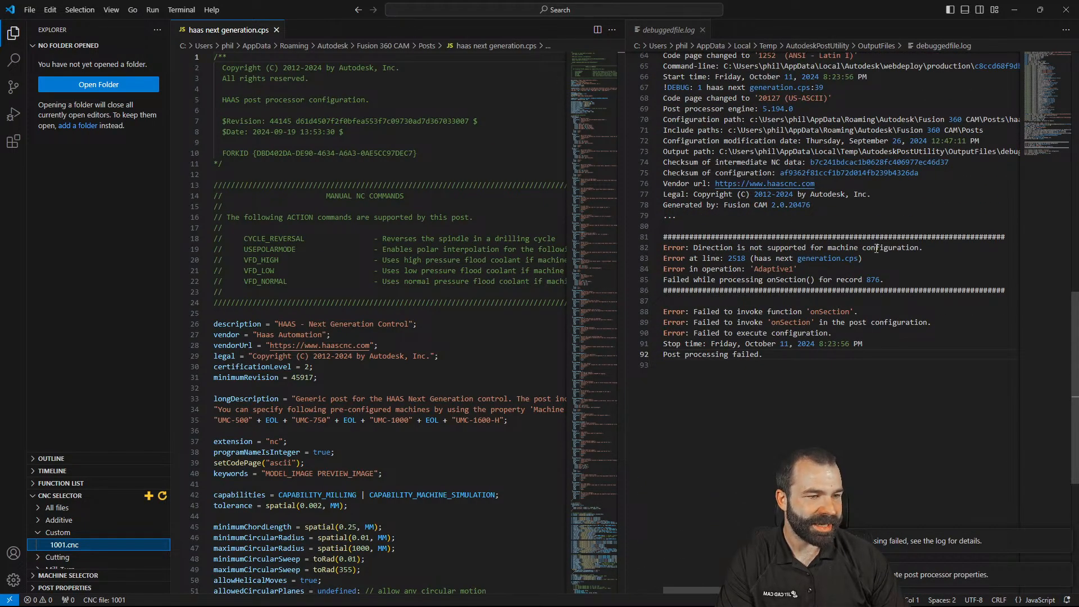
left_click(431, 366)
scroll(423, 386, "down", 4)
scroll(424, 386, "down", 5)
scroll(100, 524, "down", 2)
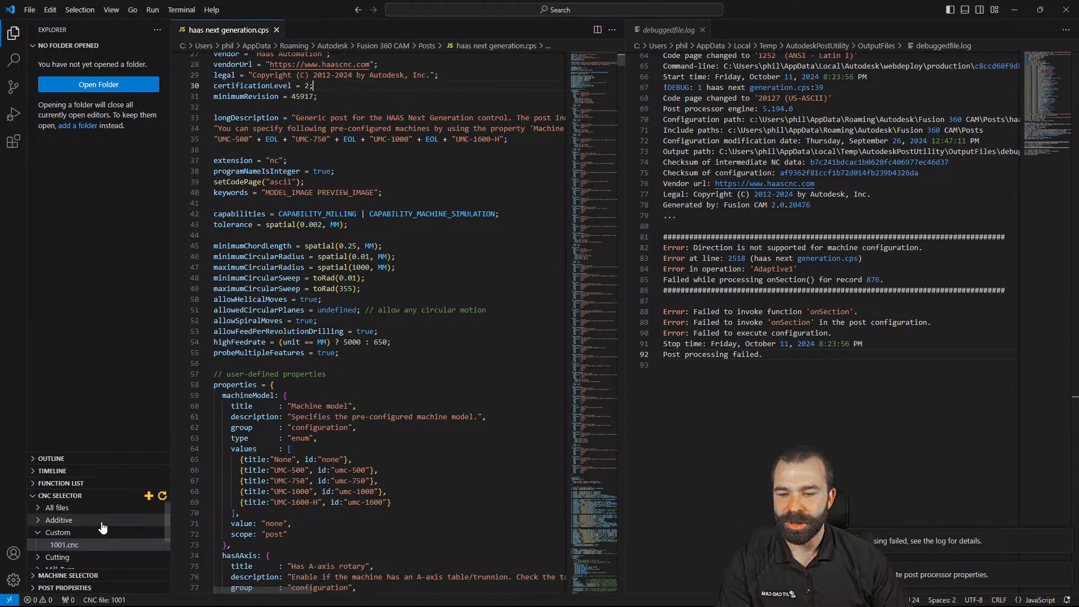
left_click(49, 575)
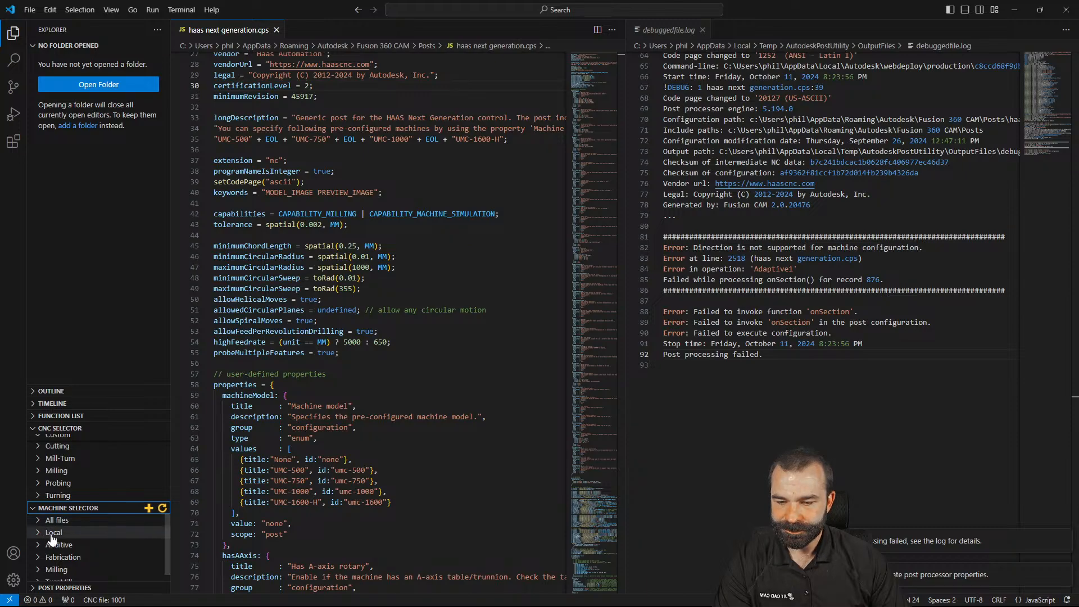
scroll(60, 554, "down", 1)
left_click(67, 508)
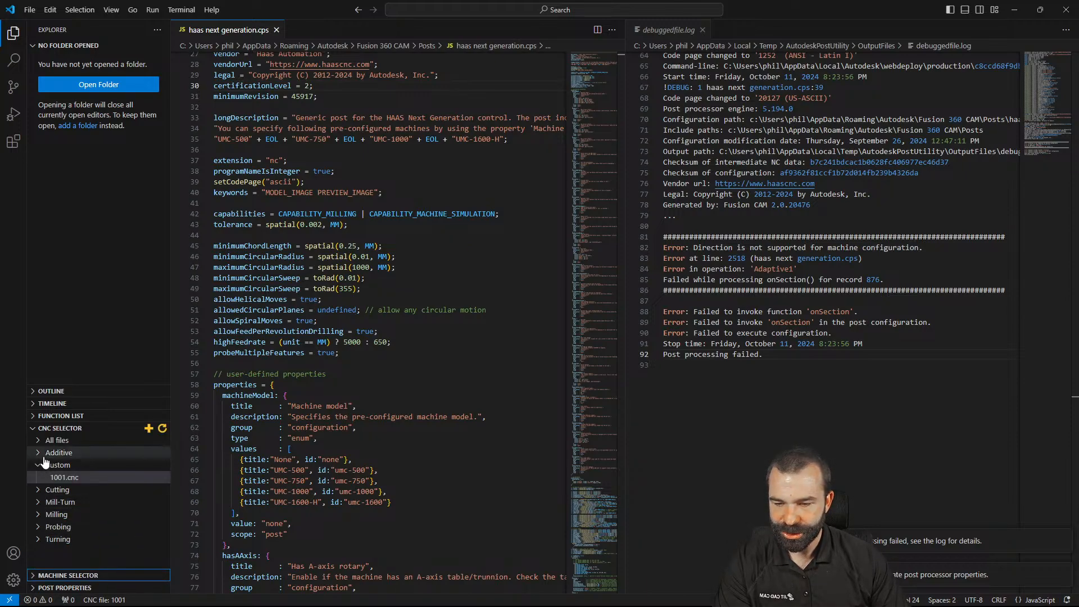
Set the machineModel post property to umc-750 under Post Properties
left_click(34, 417)
left_click(34, 417)
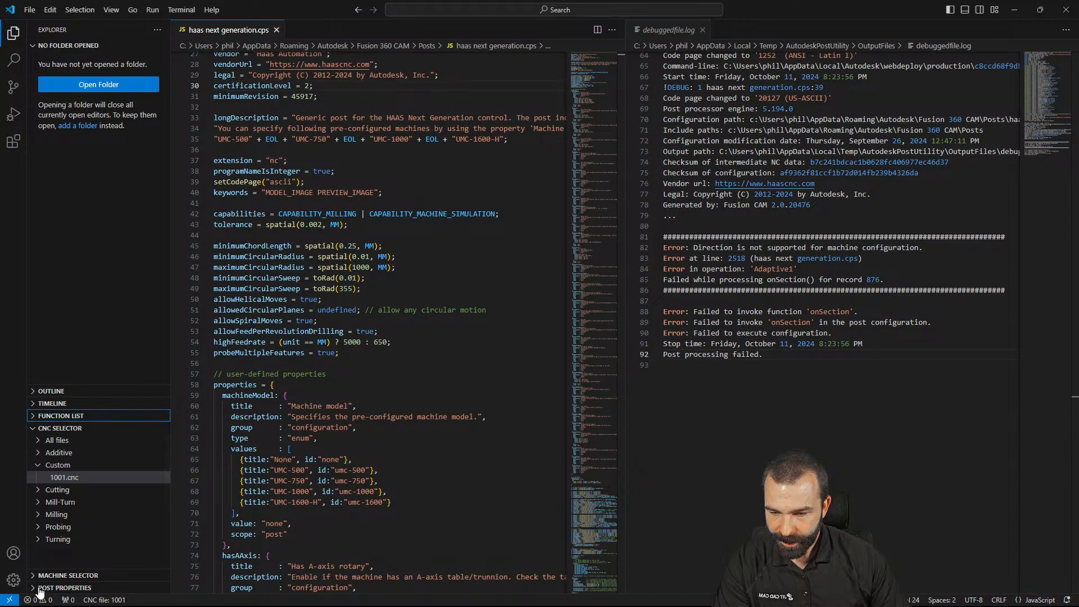
left_click(47, 587)
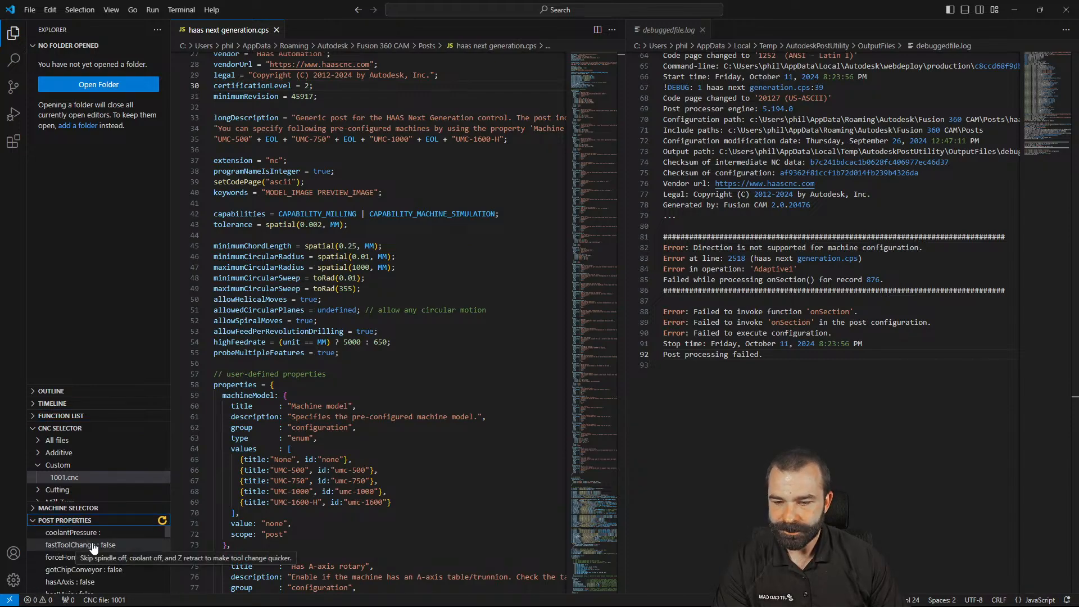
scroll(85, 559, "down", 2)
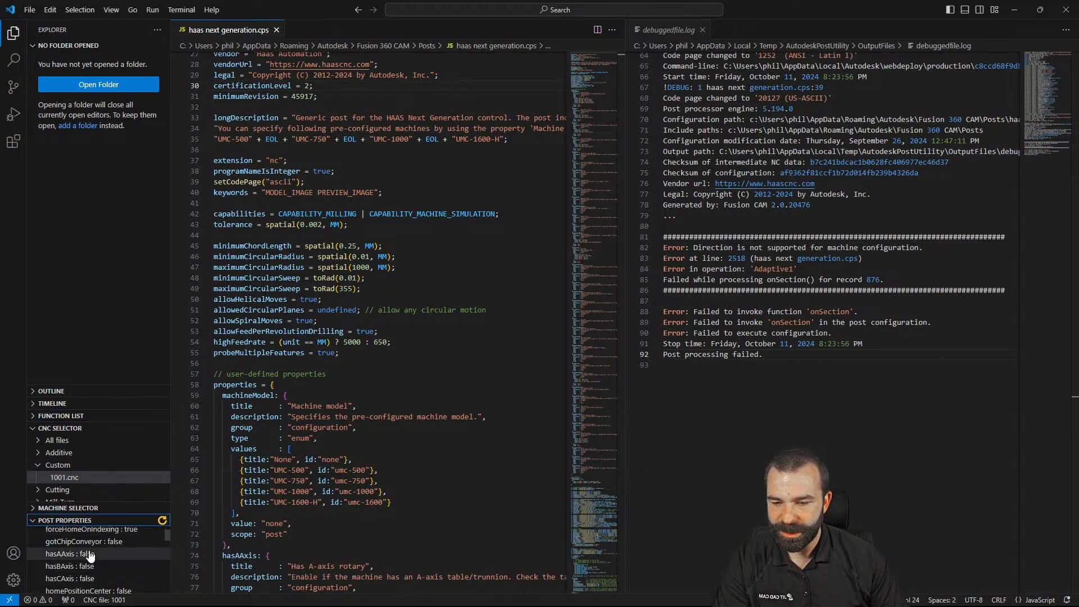
scroll(89, 563, "down", 2)
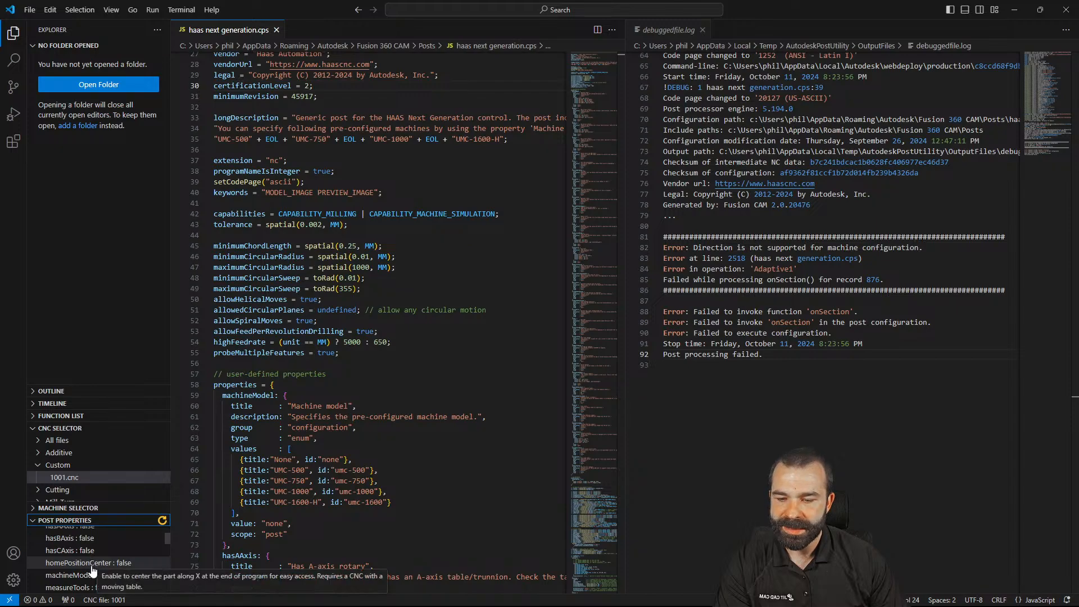
left_click(95, 575)
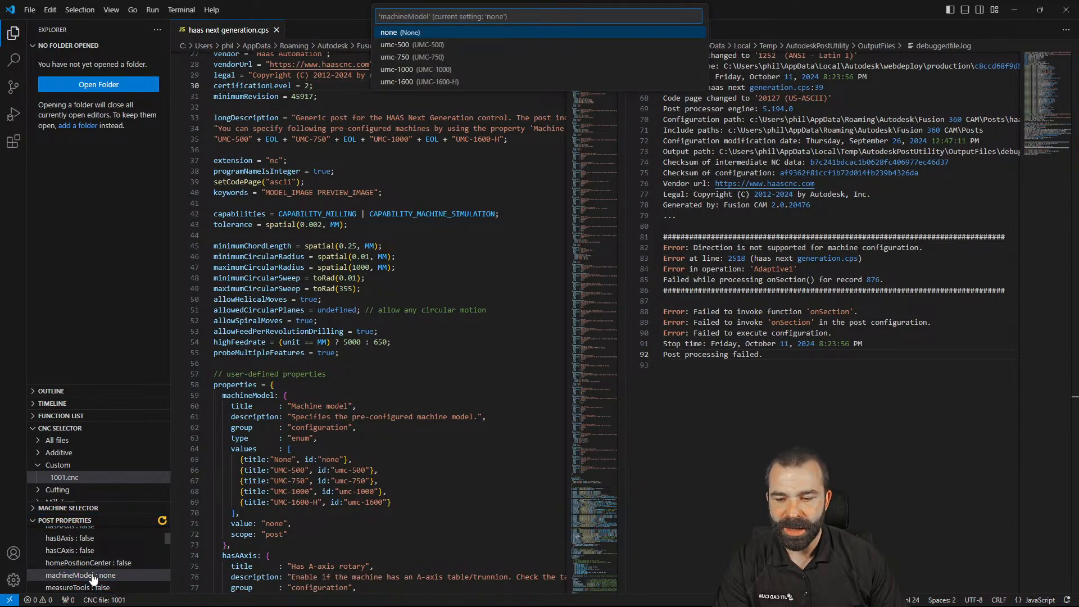
left_click(435, 57)
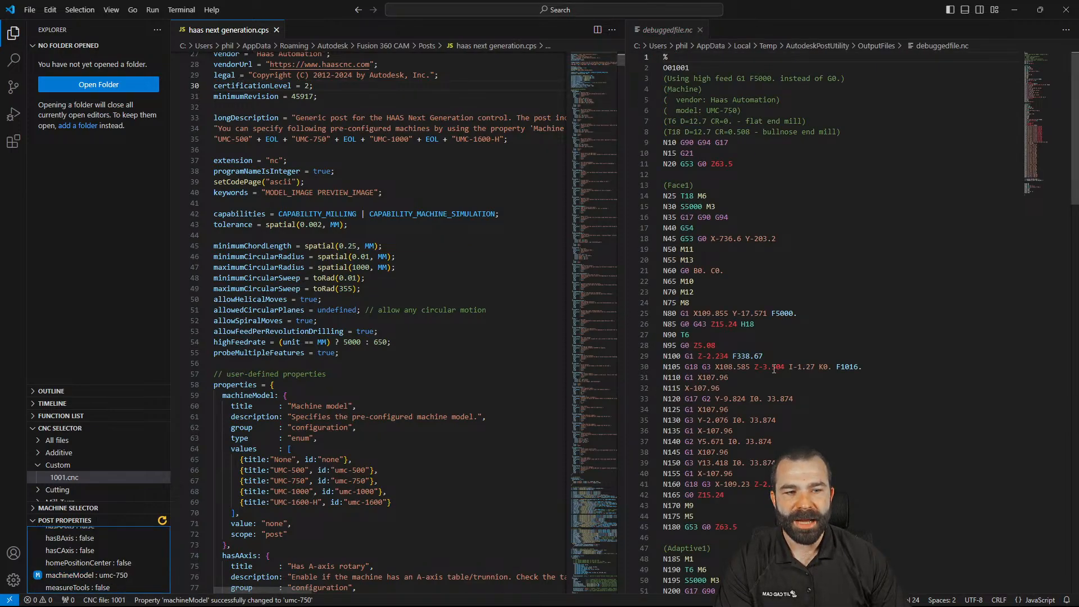
Trace the Z63.5, G0, G53 and G54 output to source, selecting the writeRetract(Z); statement
left_click(725, 166)
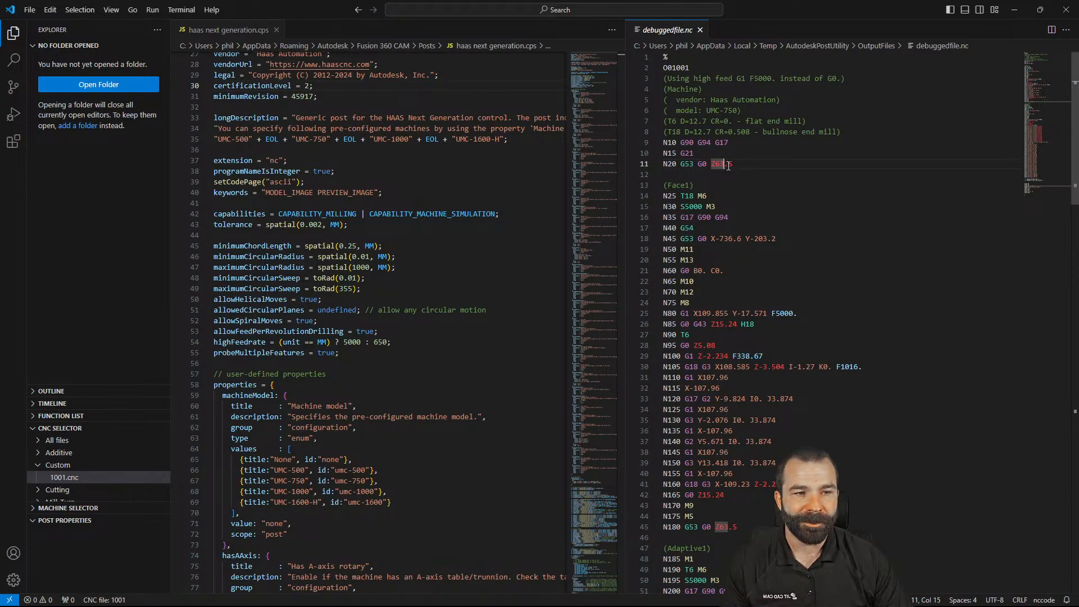
double_click(729, 165)
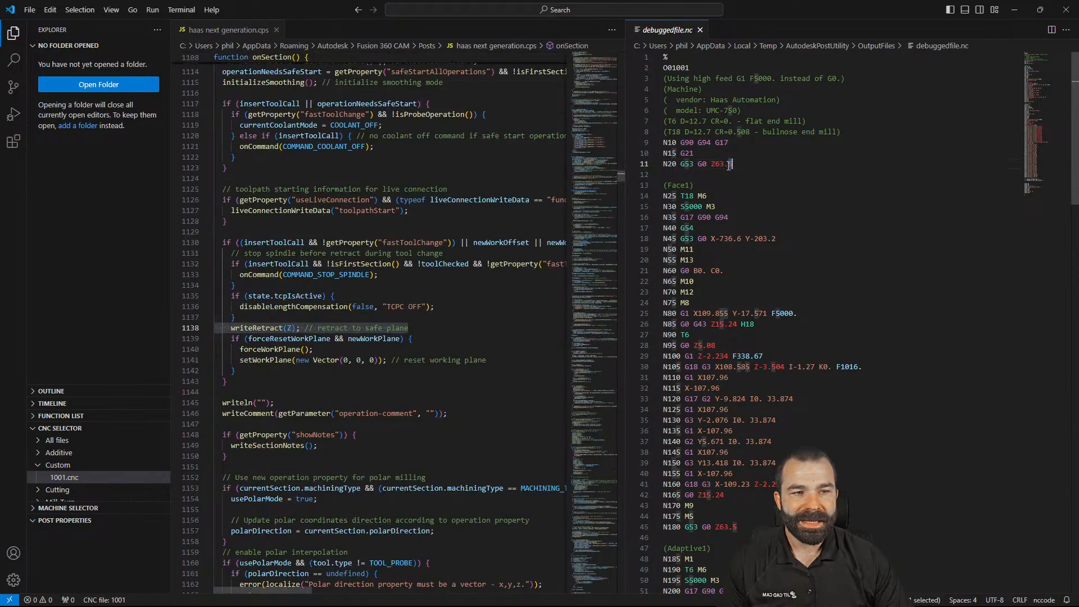
triple_click(297, 330)
left_click_drag(301, 329, 232, 332)
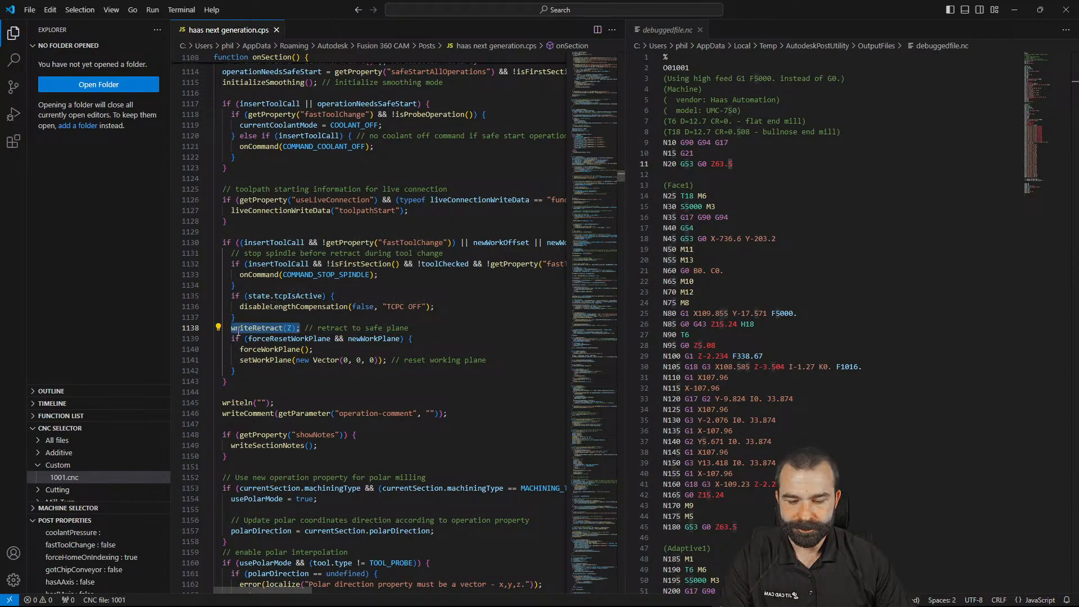
double_click(703, 238)
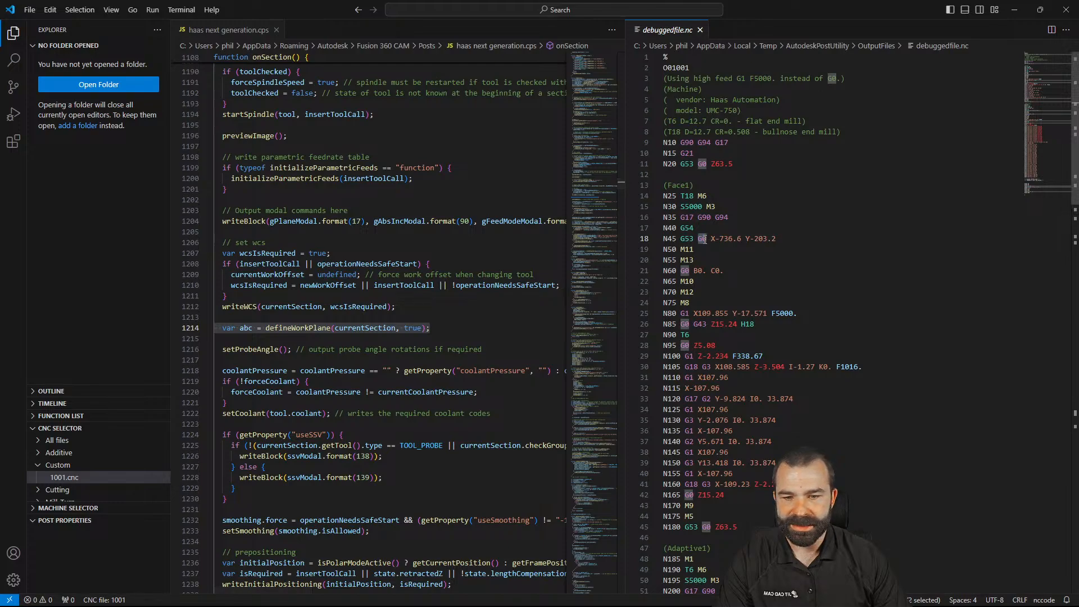
double_click(705, 239)
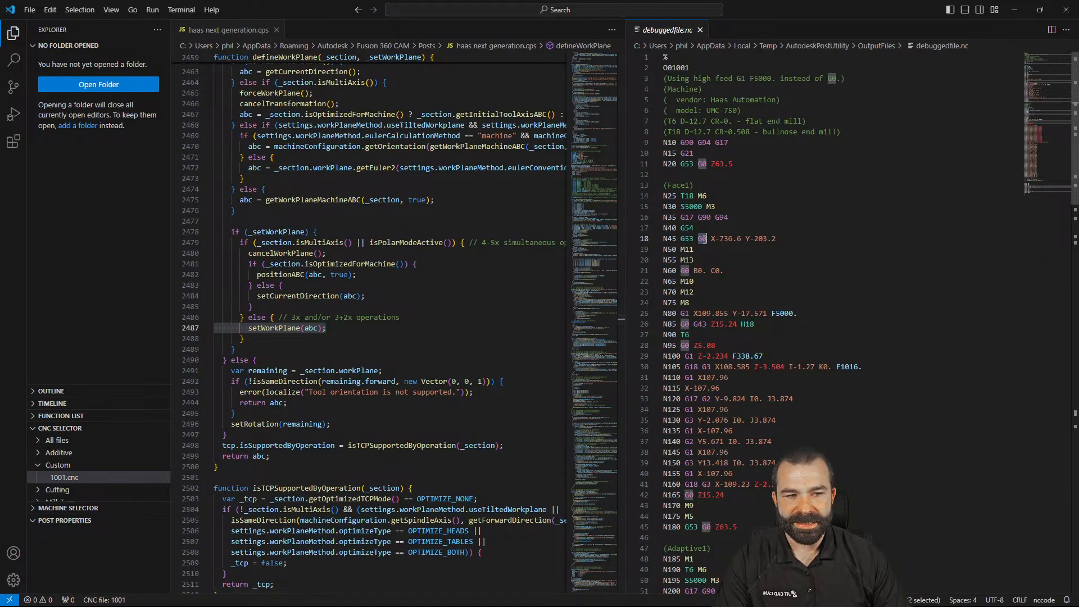
double_click(706, 239)
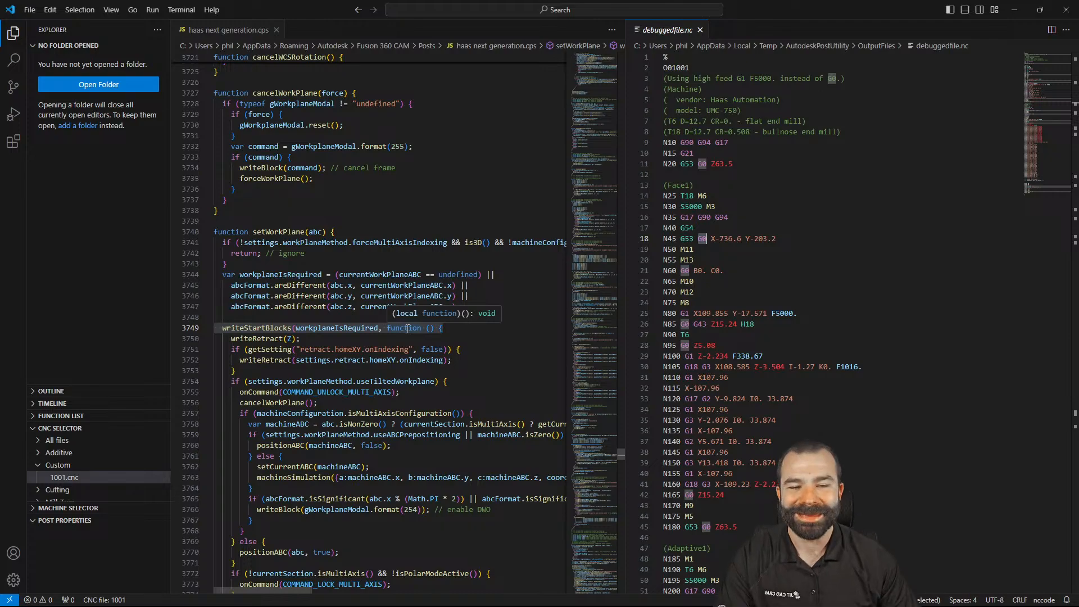
left_click(685, 239)
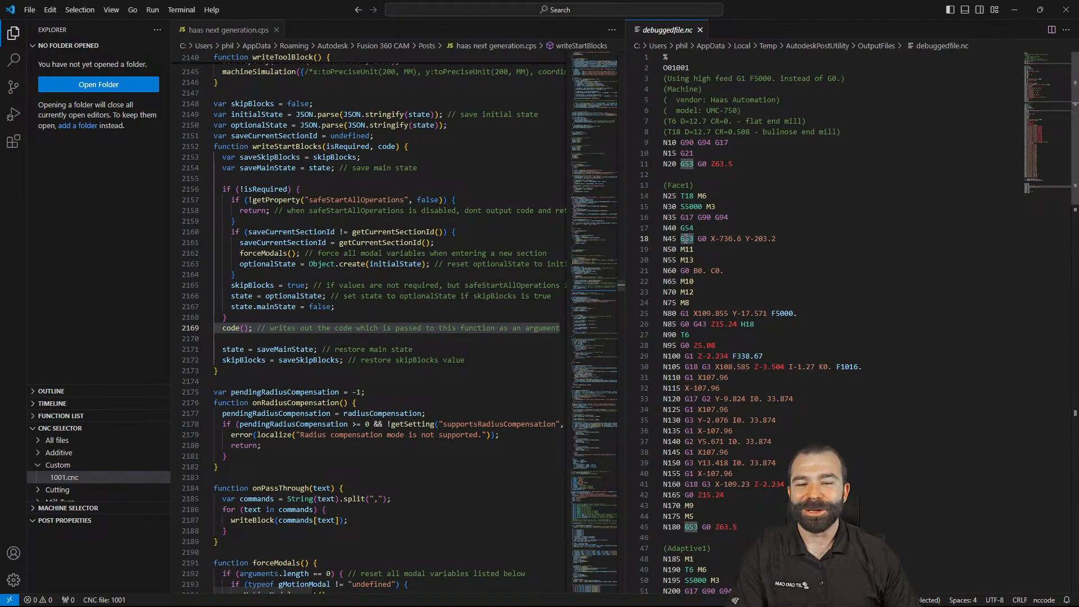
left_click(687, 238)
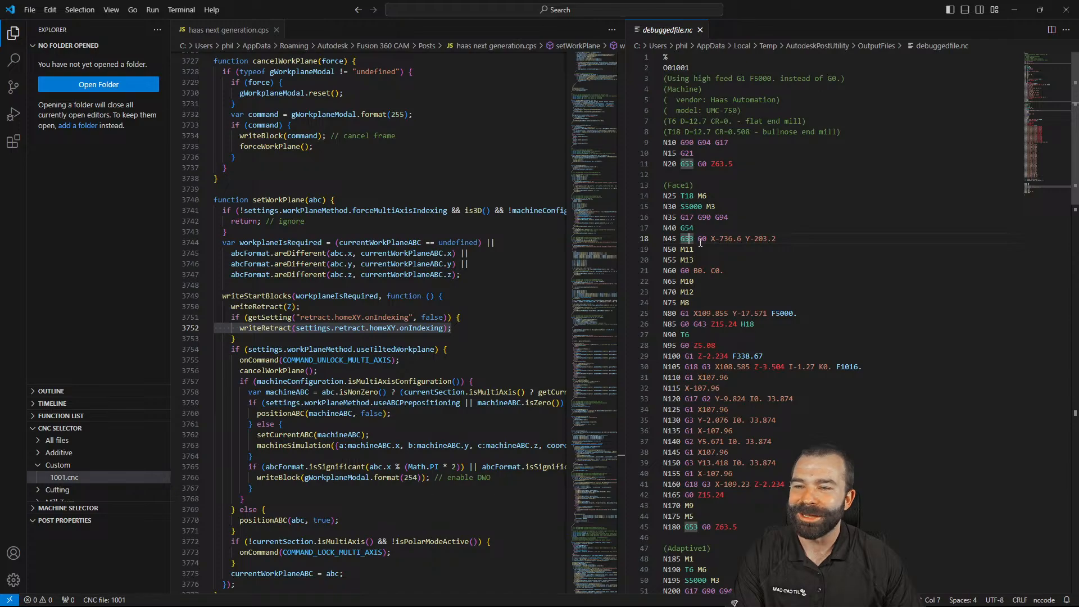
left_click(693, 227)
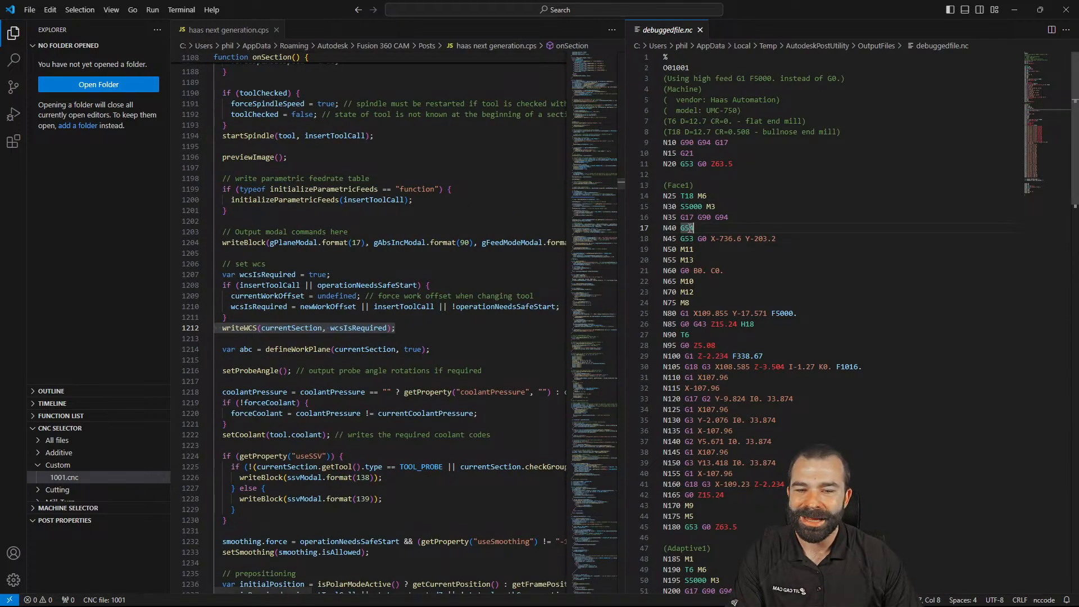
Test writeRetract(Z); pasted at line 1214, then undo it, resave the post and close VS Code
left_click(434, 338)
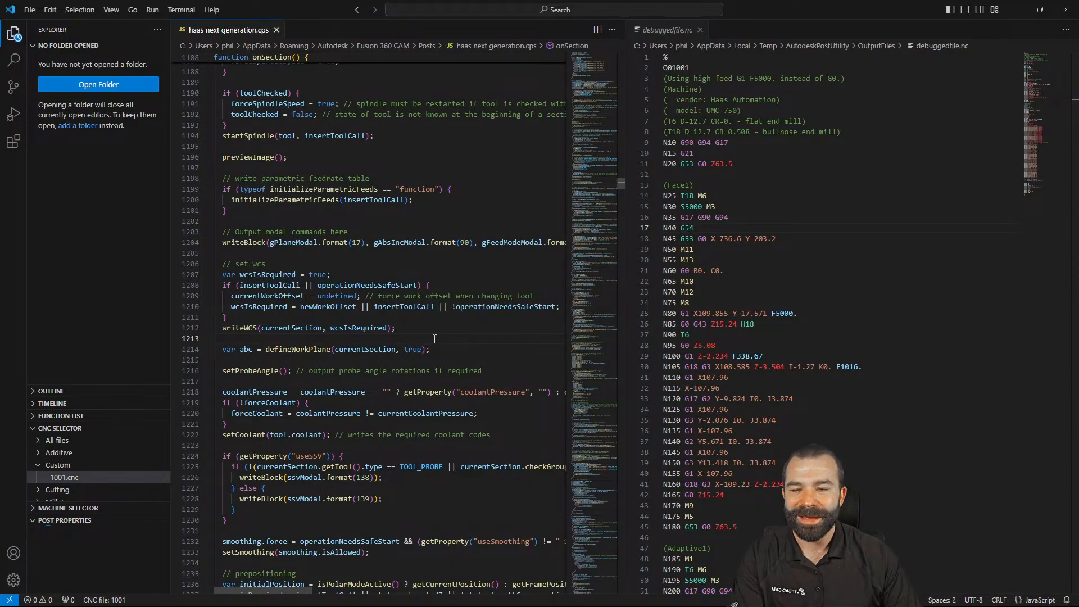
key("Return")
type("writeRetract(Z);")
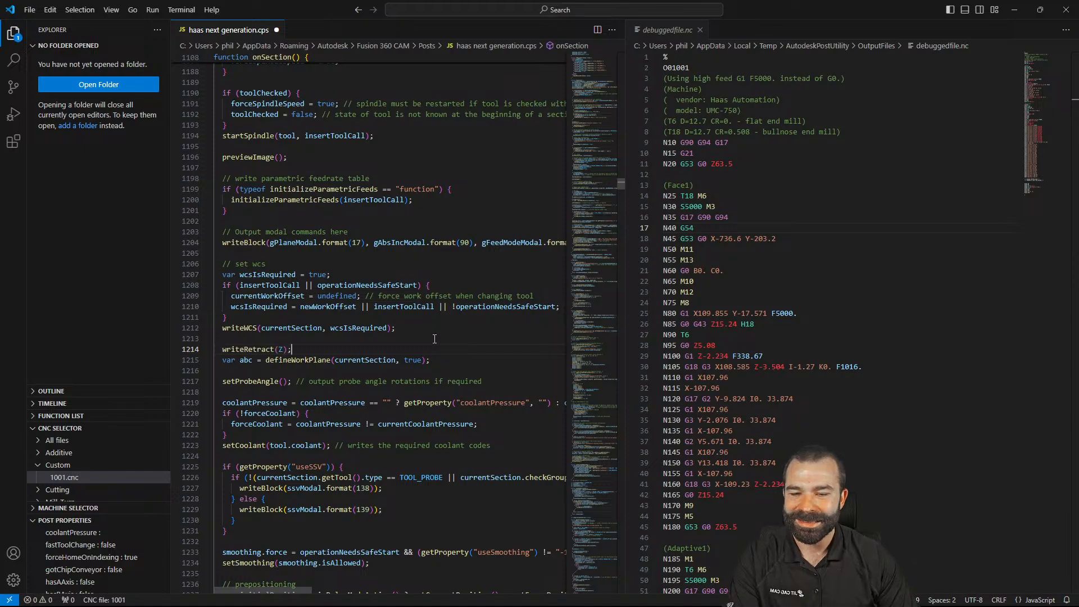
key("ctrl+s")
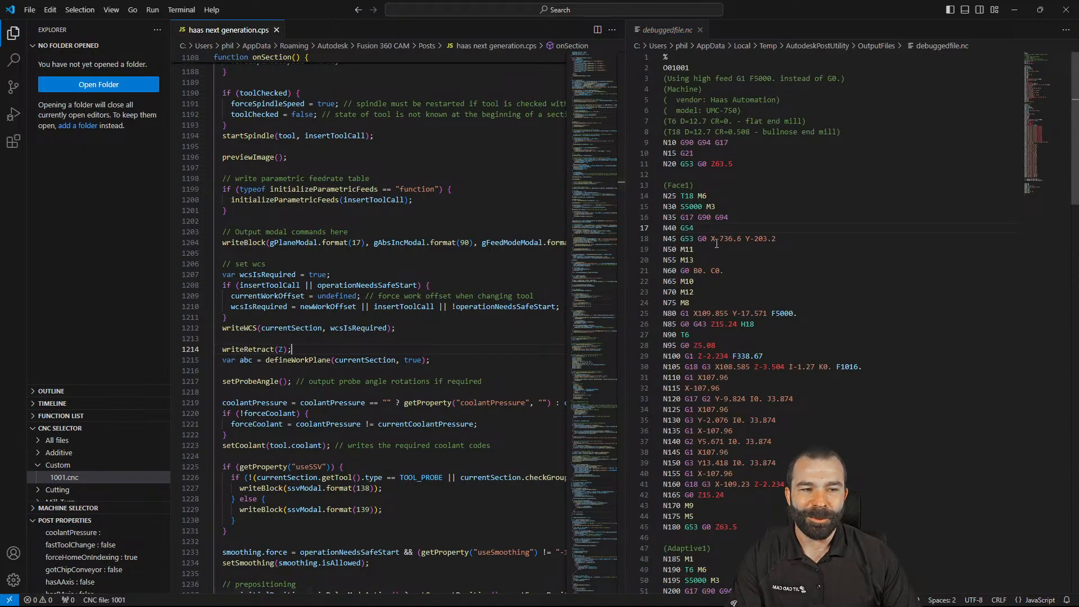
key("ctrl+z")
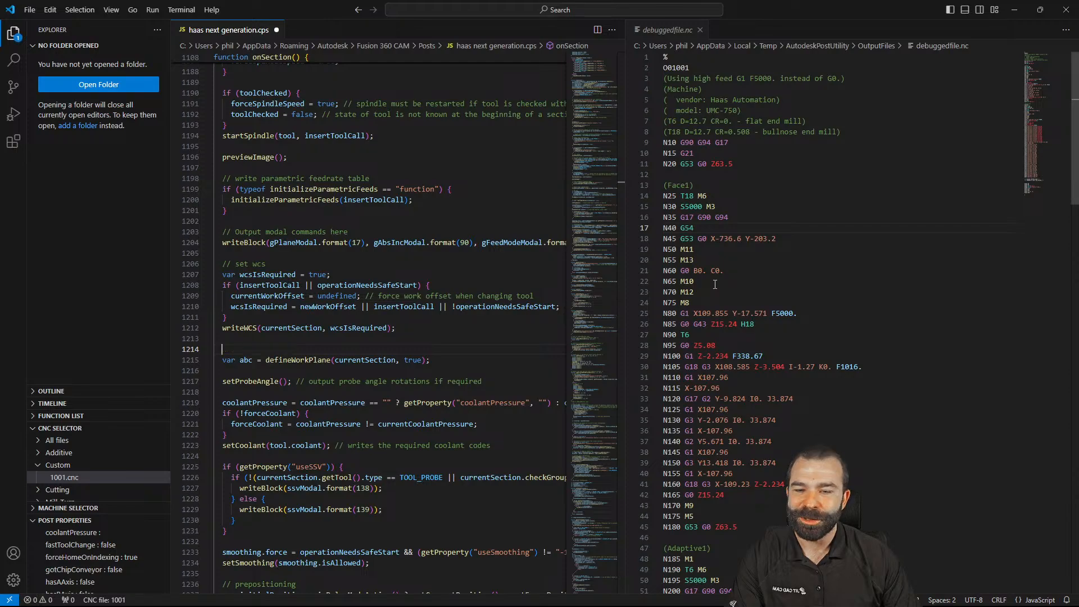
key("ctrl+z")
key("ctrl+s")
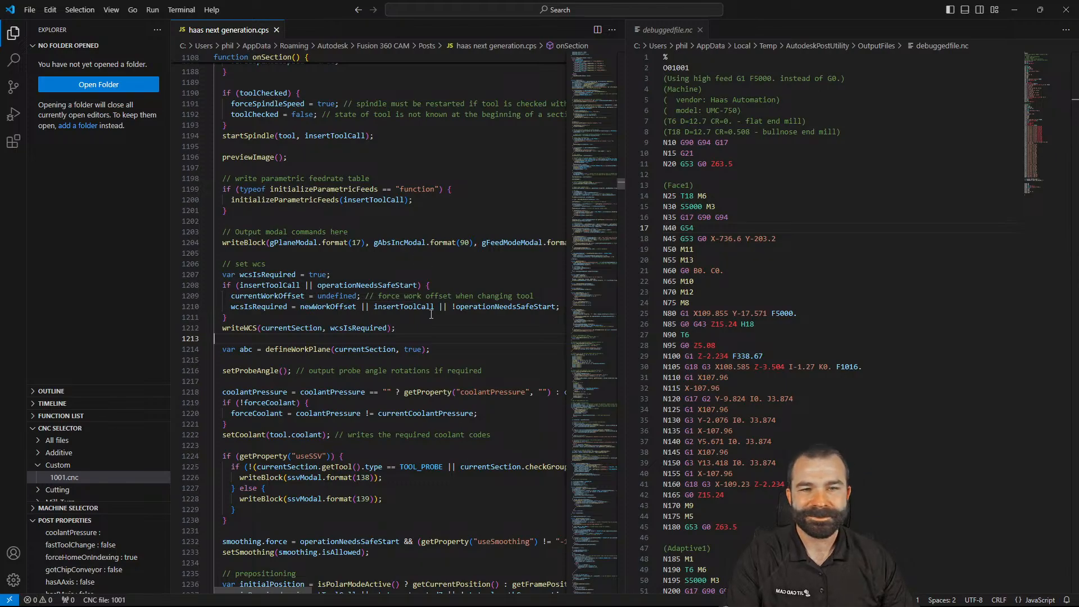
left_click(1068, 10)
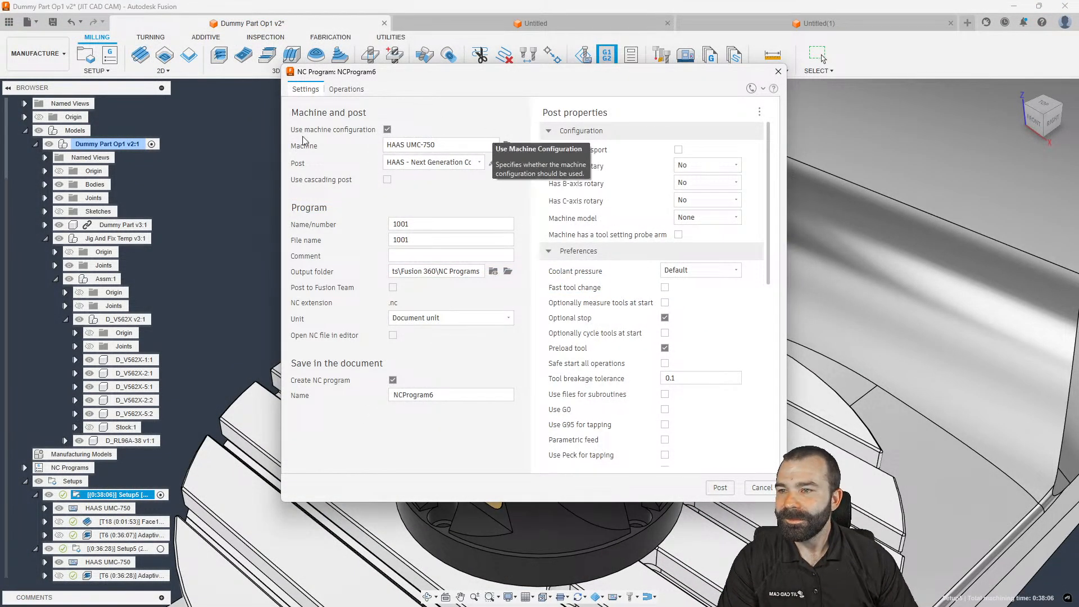
Close the NC program settings, zoom around the machine simulation, then clear the operation selection
left_click(778, 72)
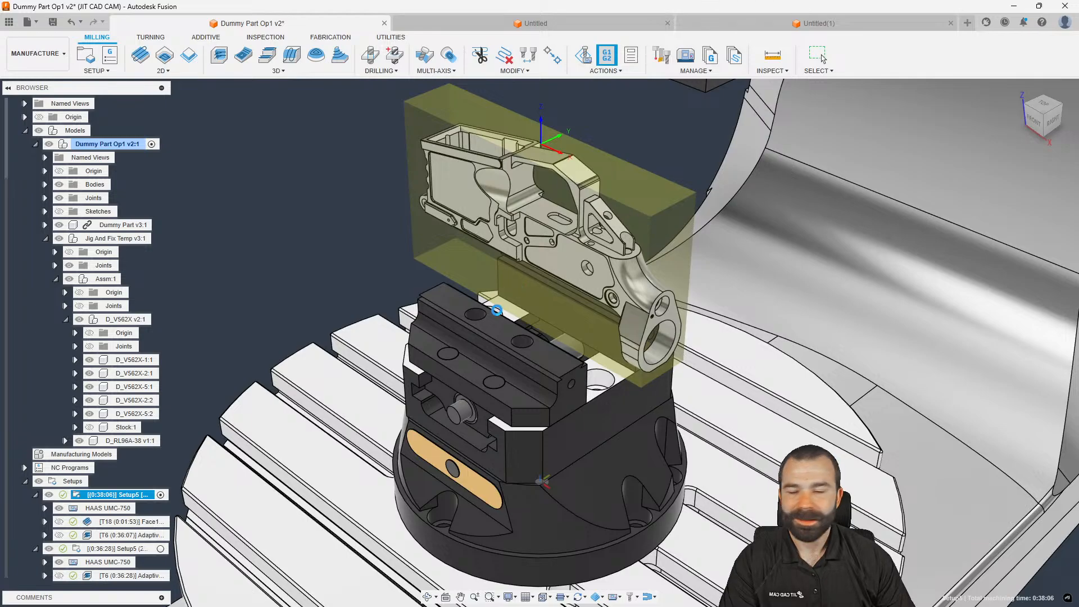
scroll(336, 271, "down", 5)
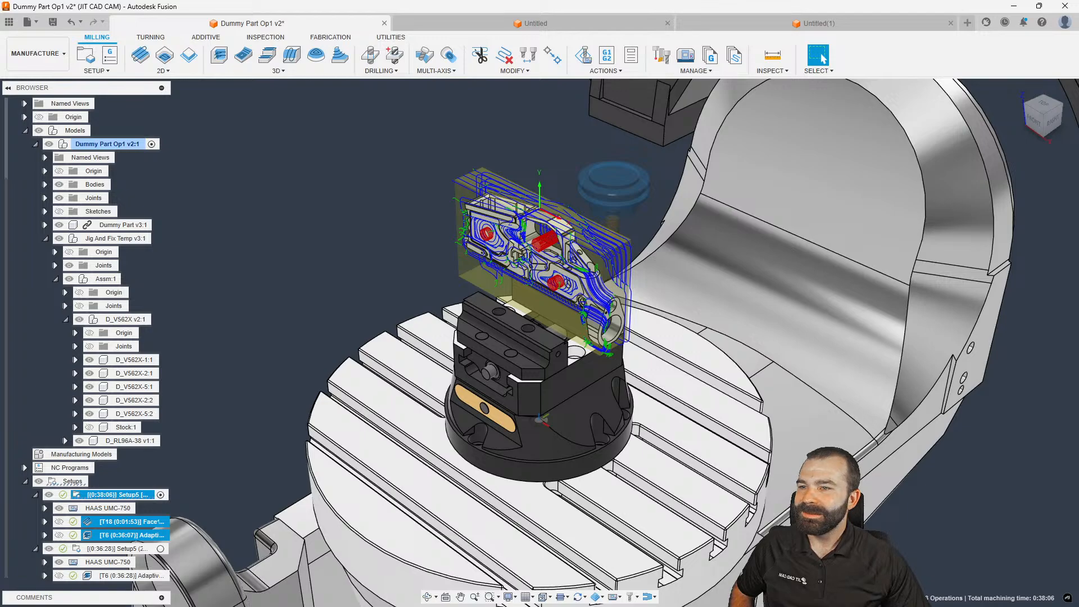
scroll(513, 386, "down", 5)
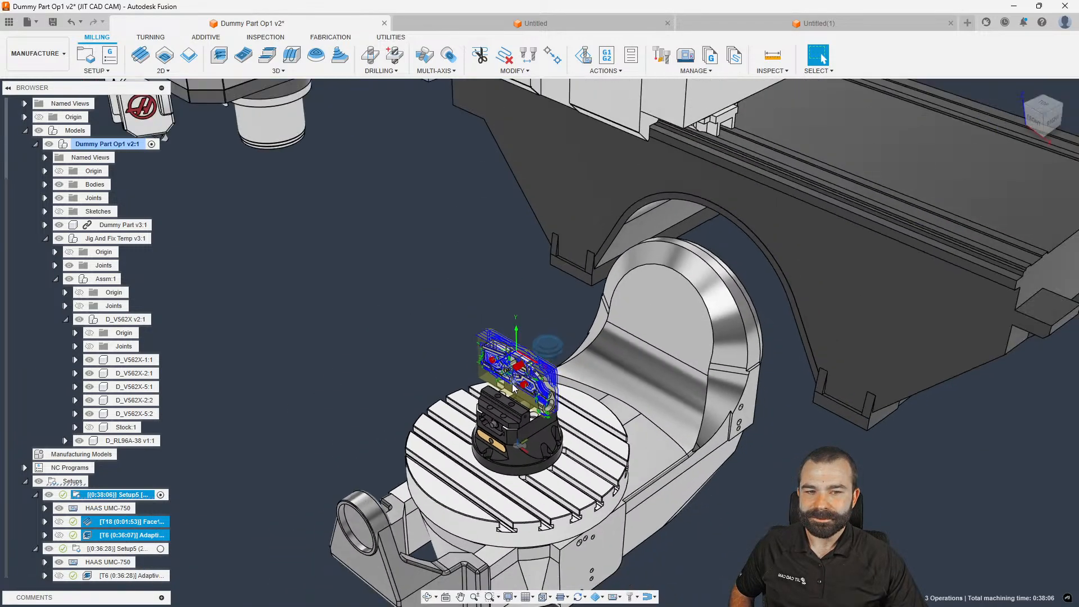
scroll(501, 449, "down", 2)
scroll(465, 543, "up", 1)
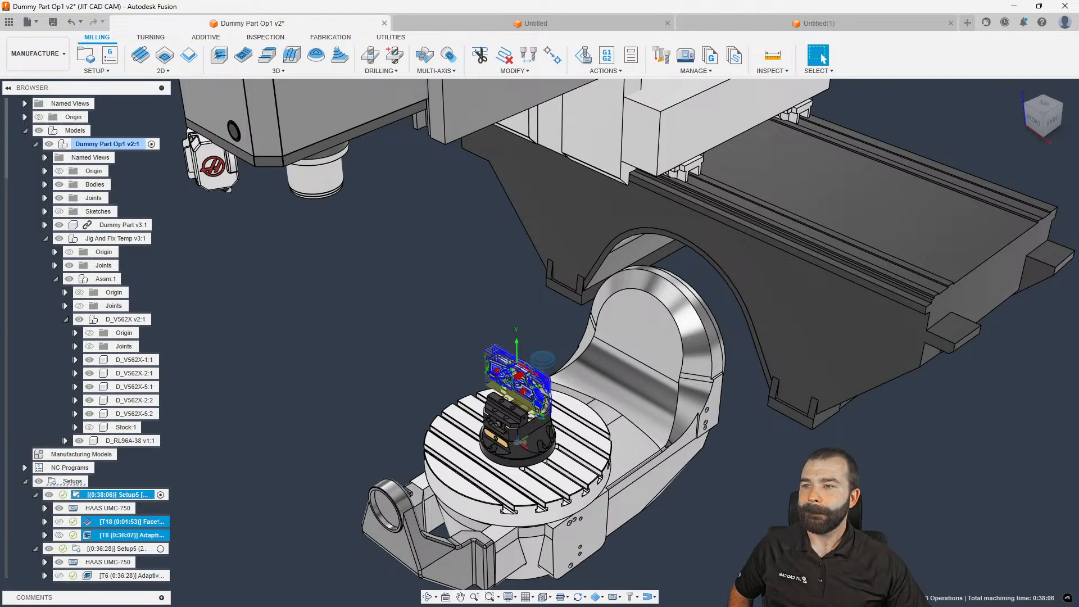
scroll(466, 457, "down", 4)
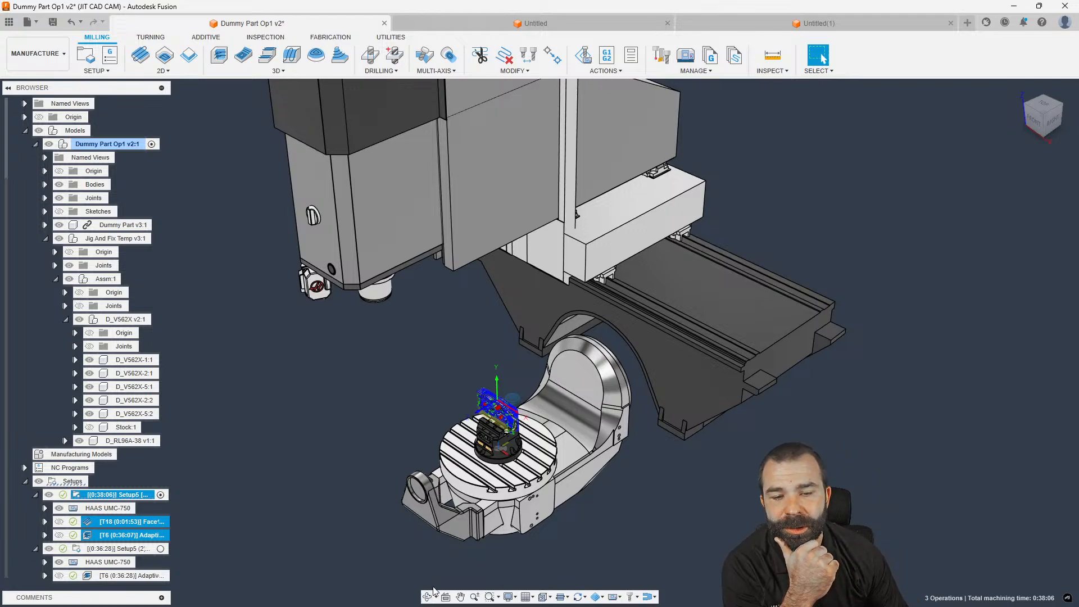
left_click(465, 471)
Create a 2D Adaptive Clearing with custom tool orientation taking its Z axis from a receiver face
scroll(487, 426, "up", 4)
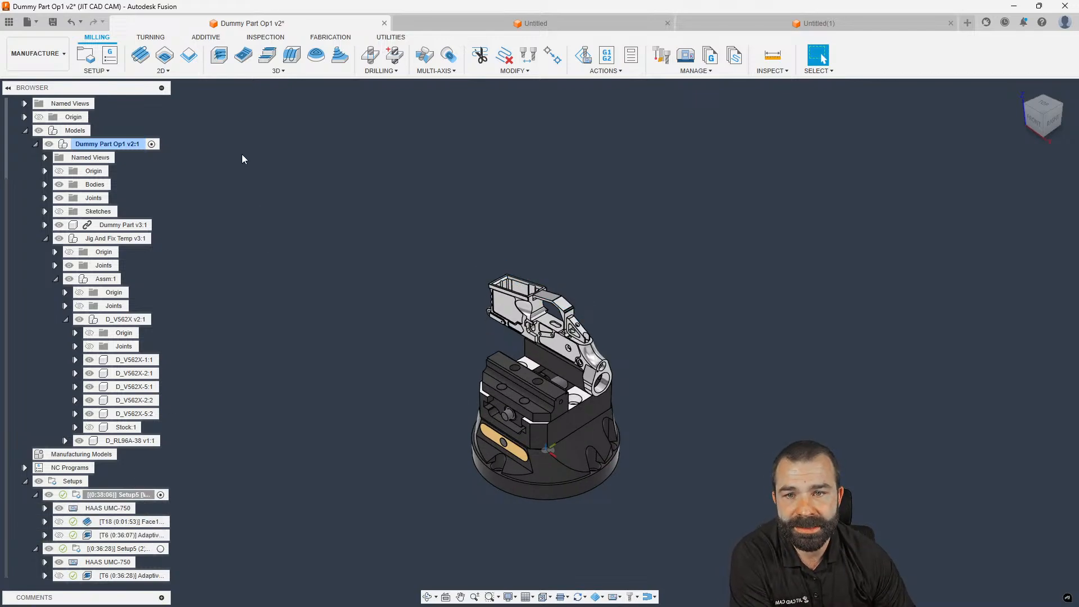
left_click(163, 58)
left_click(883, 171)
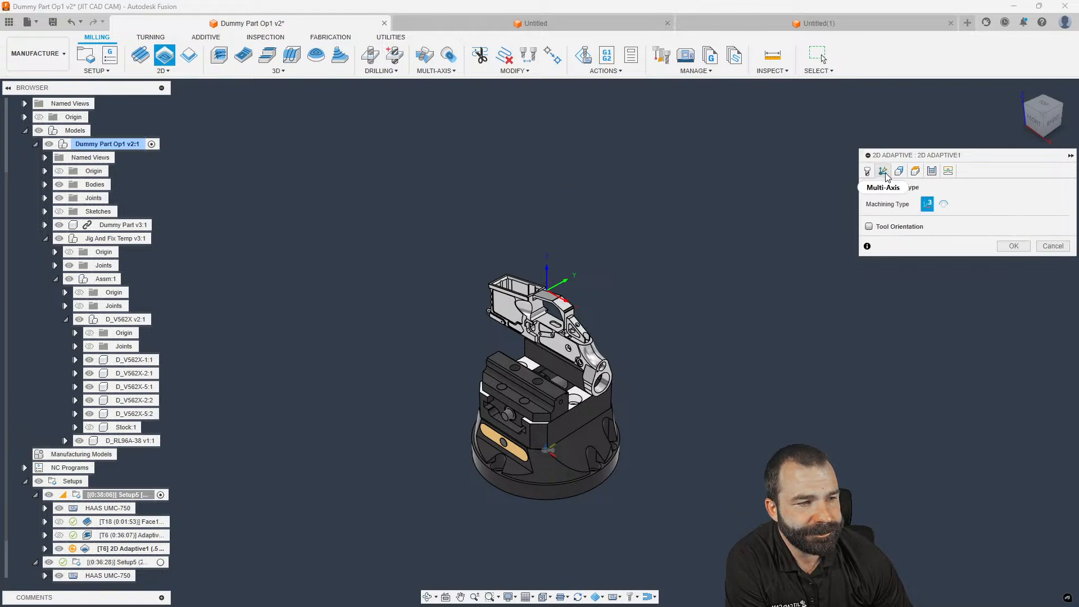
left_click(870, 227)
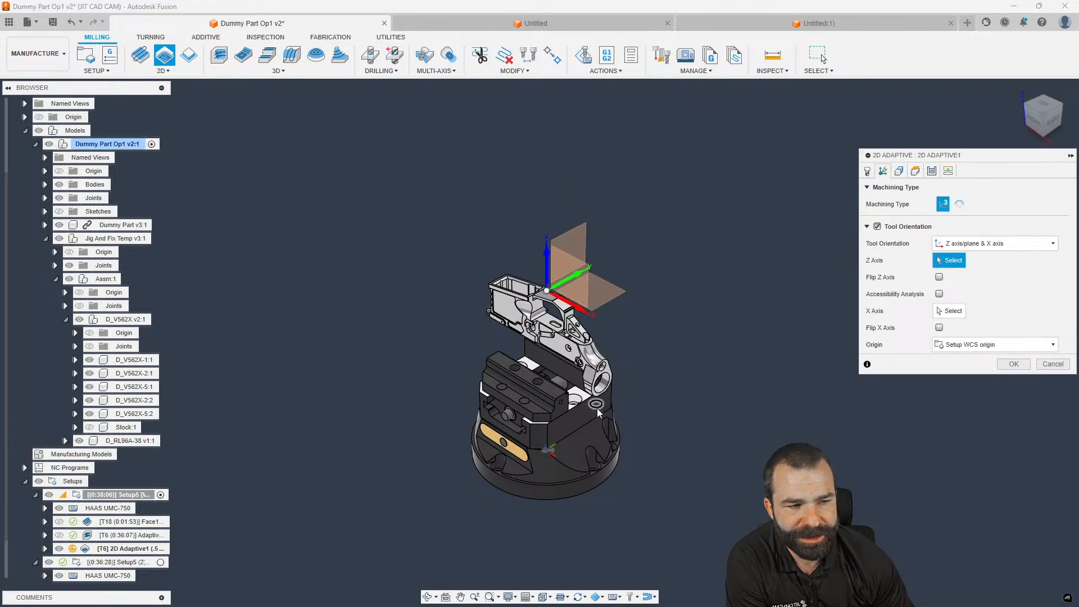
scroll(513, 393, "up", 3)
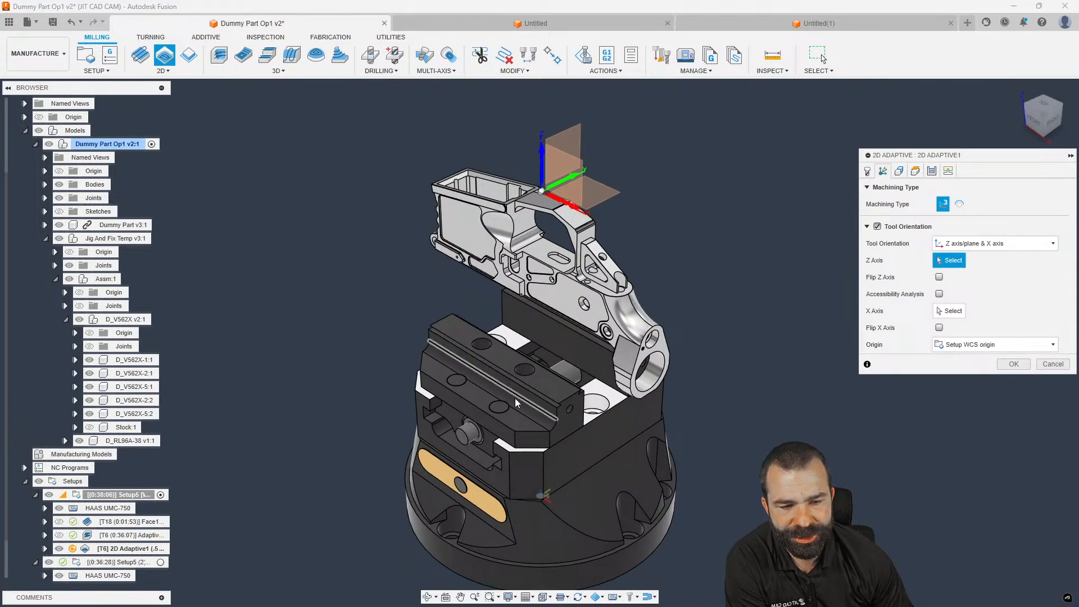
left_click(507, 473)
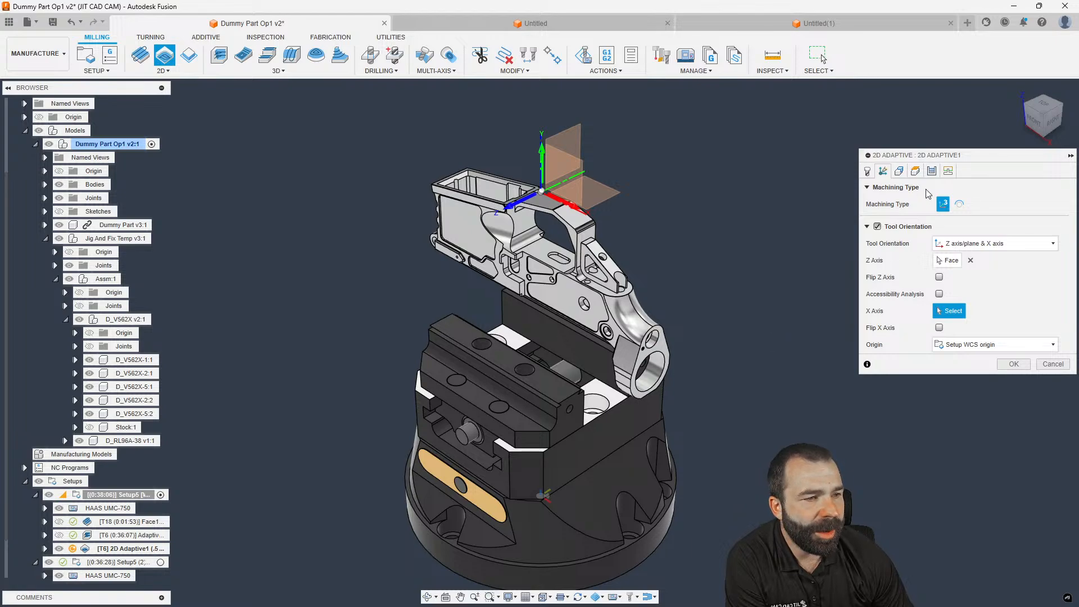
left_click(899, 171)
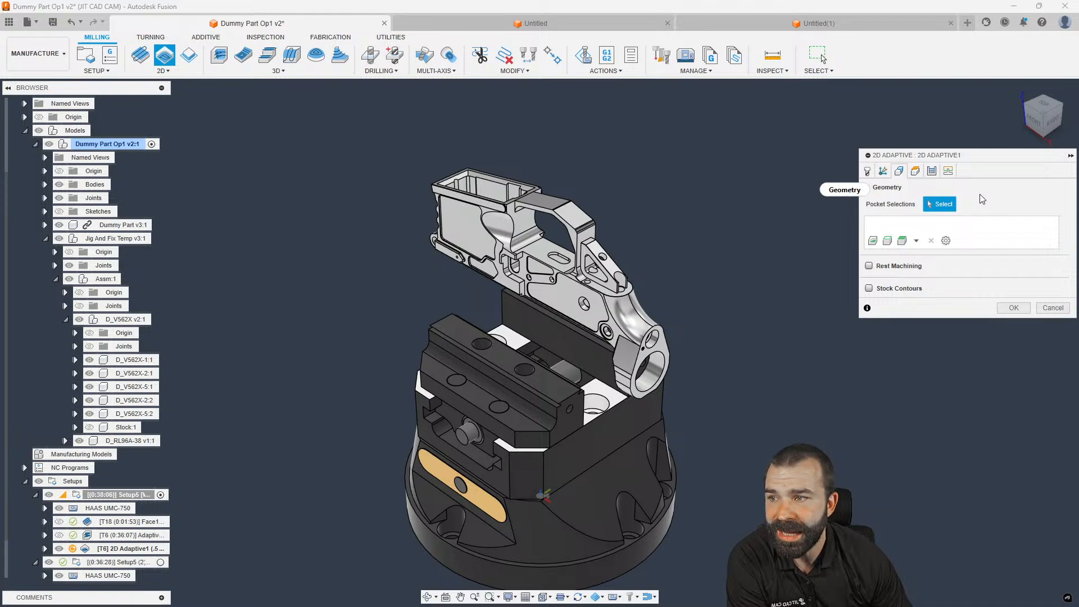
left_click(916, 240)
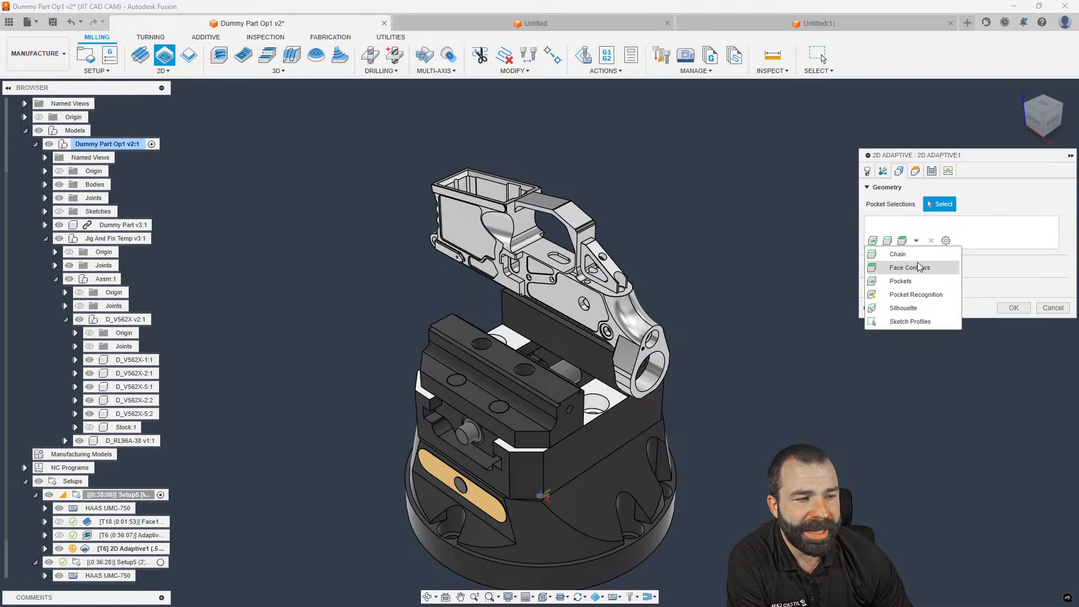
Use Pocket Recognition as the pocket geometry and generate the 2D Adaptive1 toolpath
left_click(909, 298)
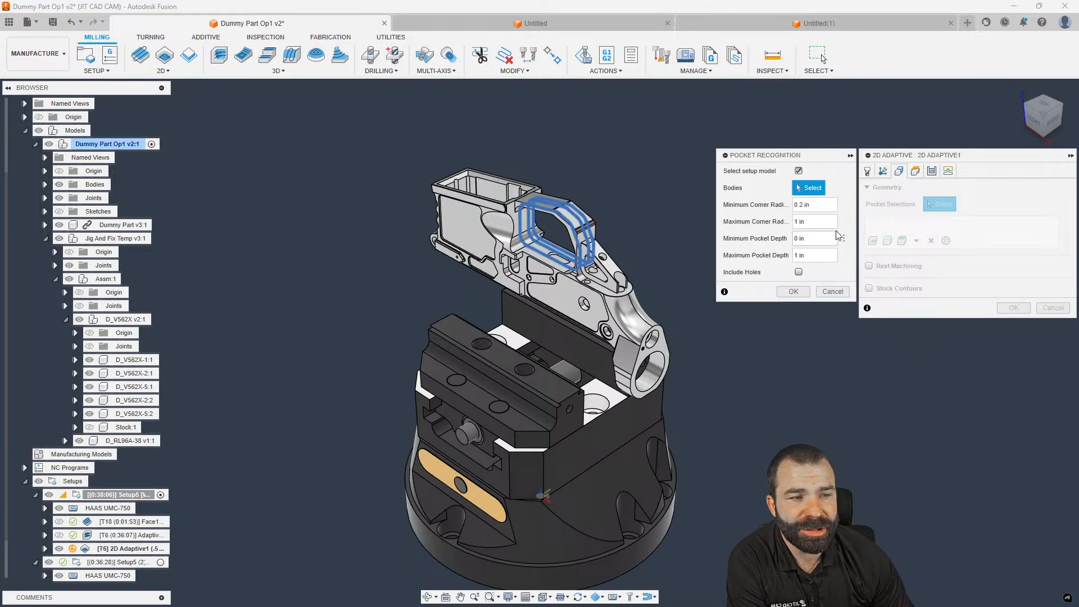
left_click_drag(821, 207, 786, 228)
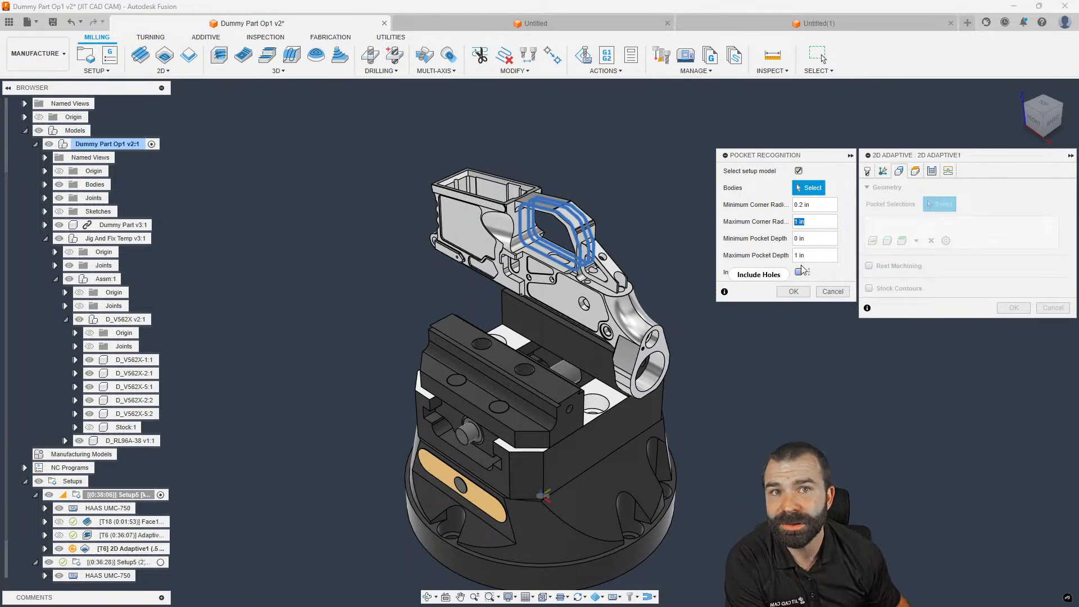
mouse_move(802, 270)
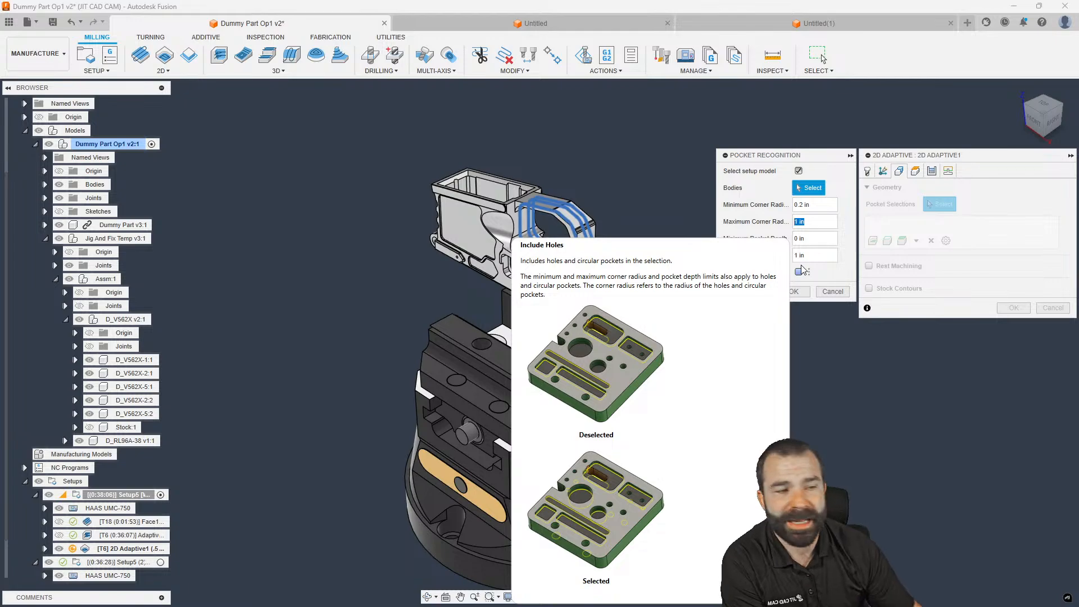
left_click(795, 291)
left_click(1015, 307)
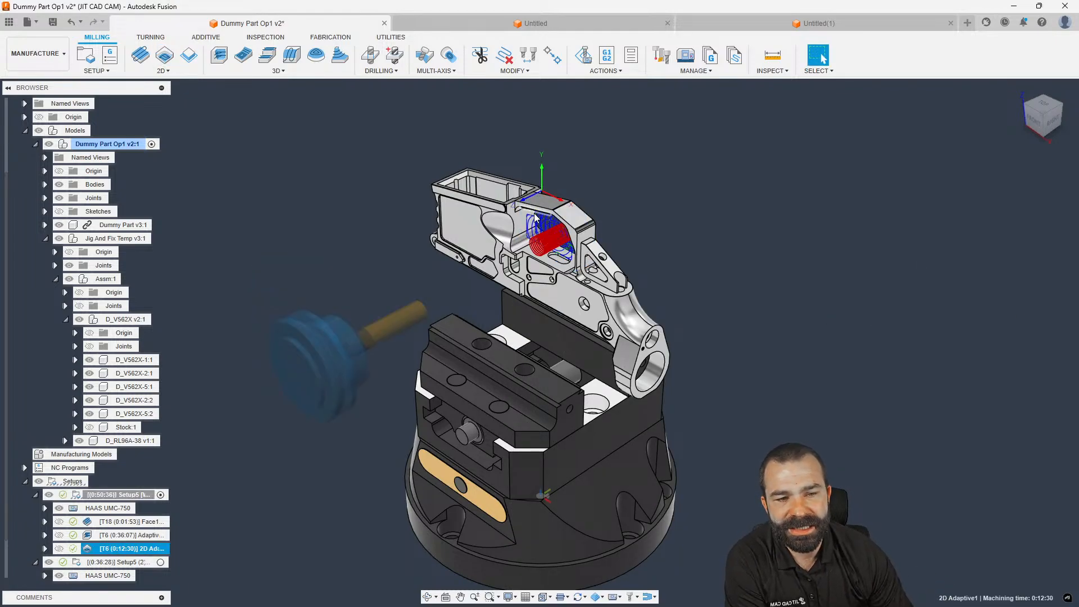
Reopen 2D Adaptive1 for editing on its Geometry settings
scroll(541, 222, "up", 4)
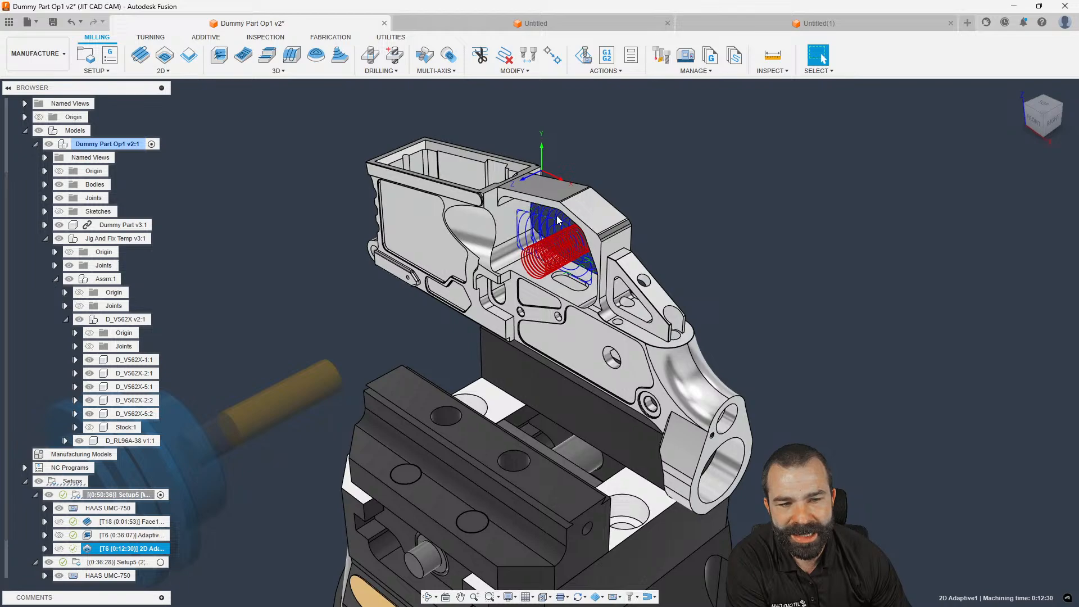
double_click(89, 547)
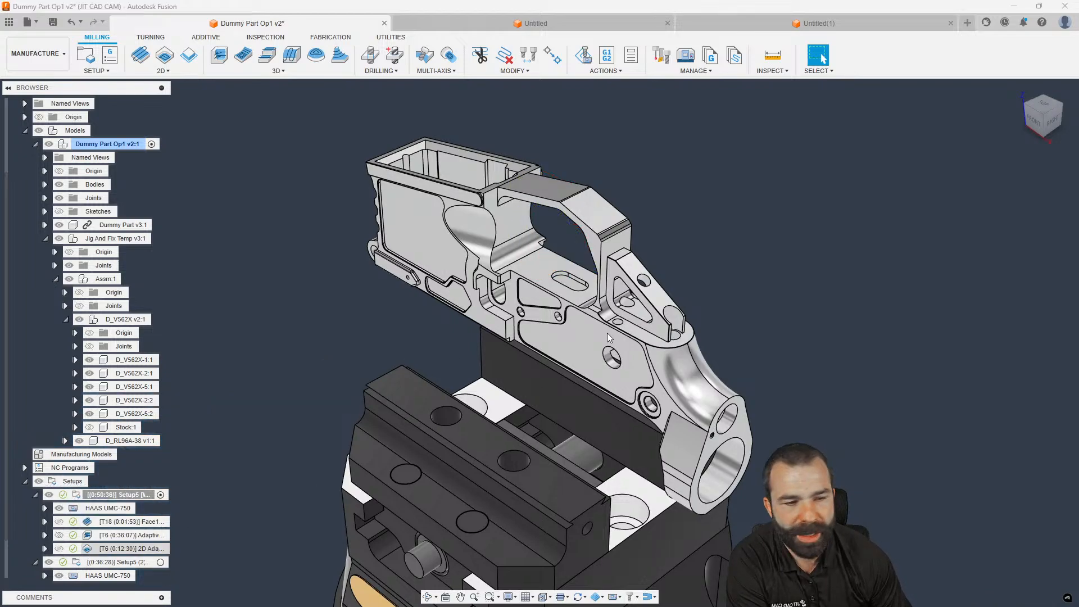
left_click(883, 170)
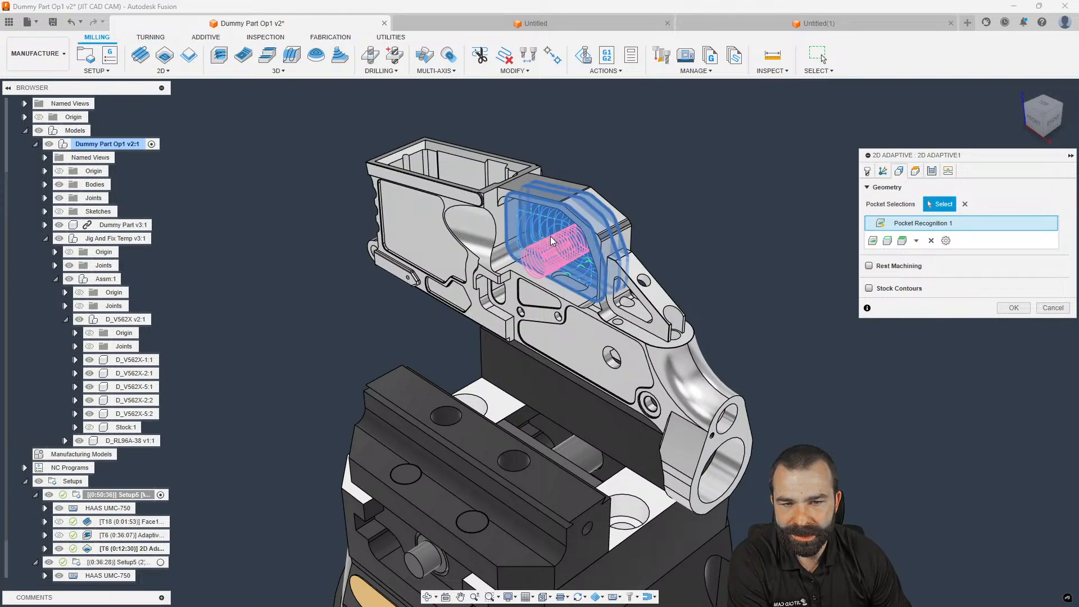
Set Pocket Recognition 1's minimum corner radius to 0 and regenerate 2D Adaptive1
double_click(926, 231)
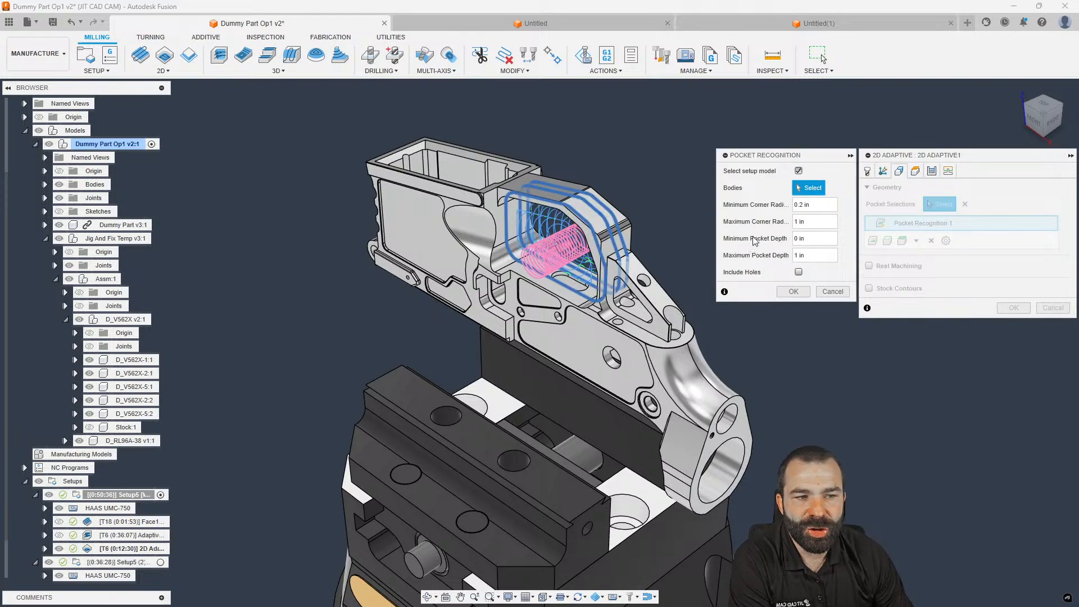
left_click(803, 205)
key("BackSpace")
type("0")
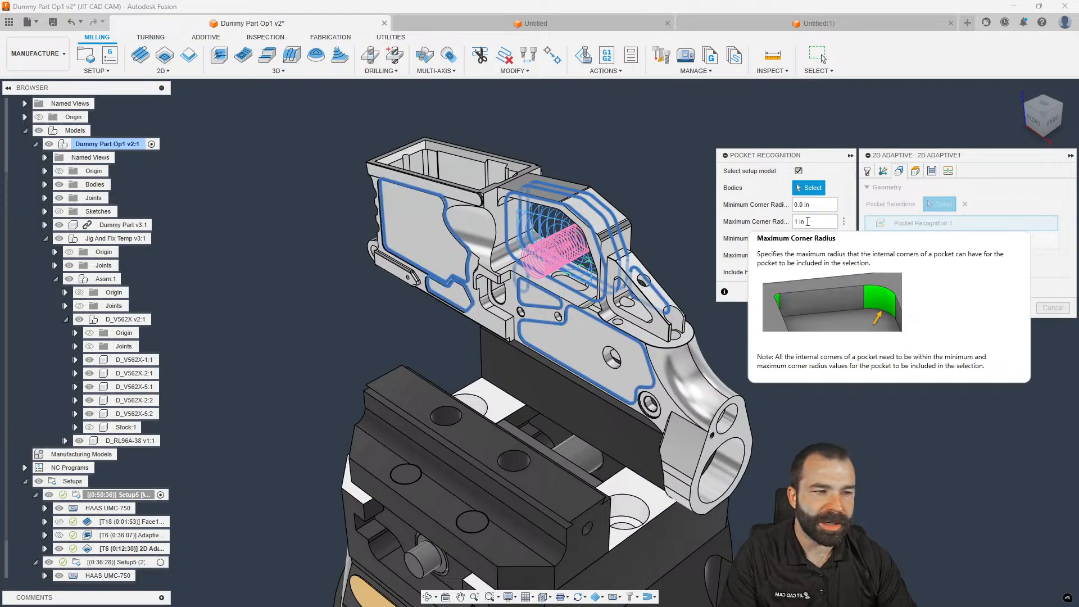
left_click(809, 238)
left_click(810, 205)
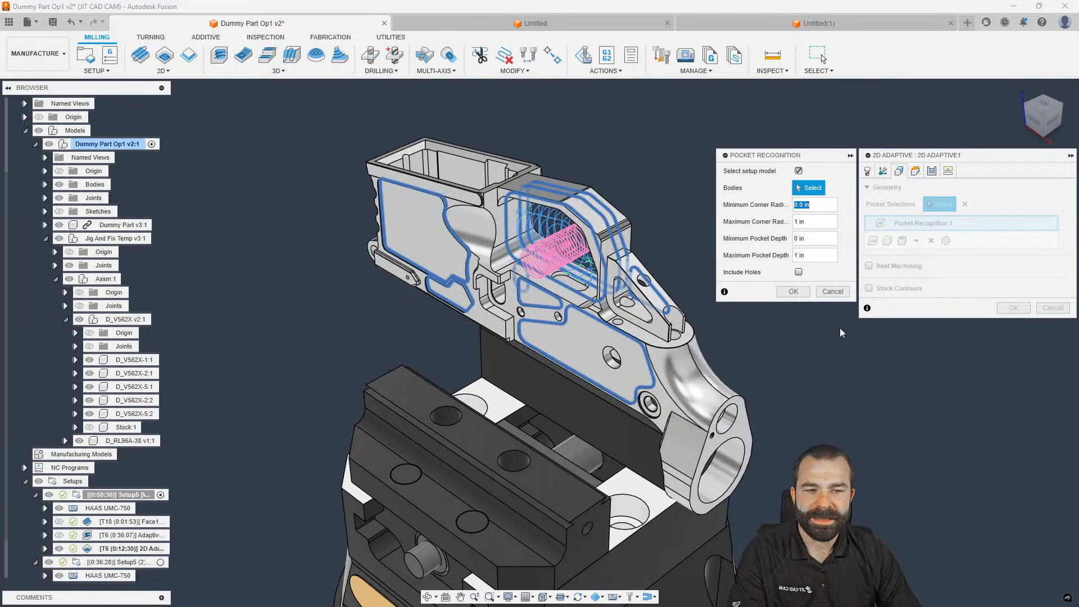
left_click(793, 291)
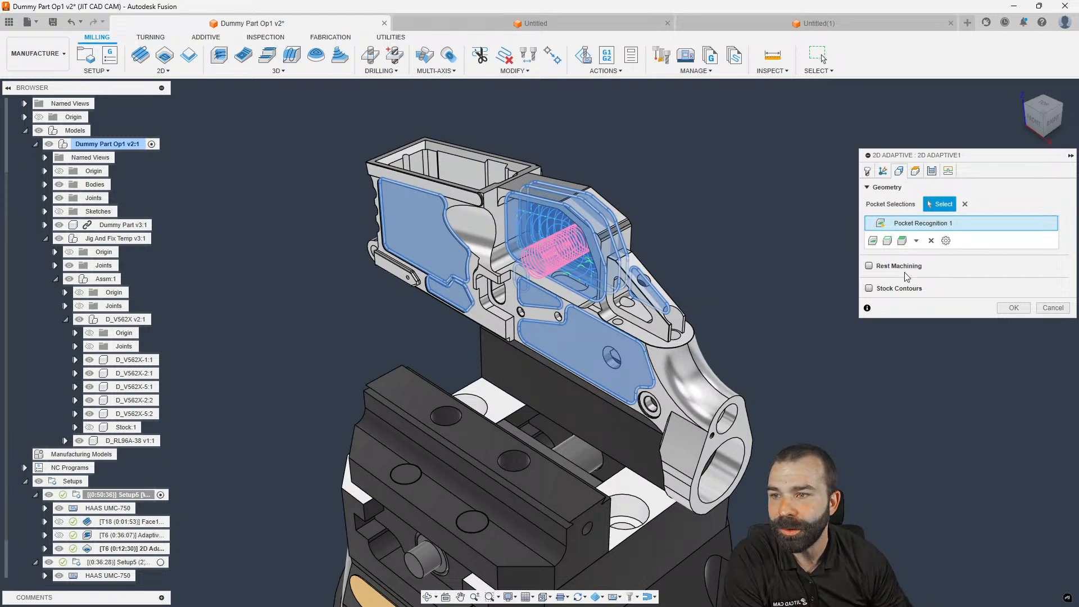
left_click(1014, 307)
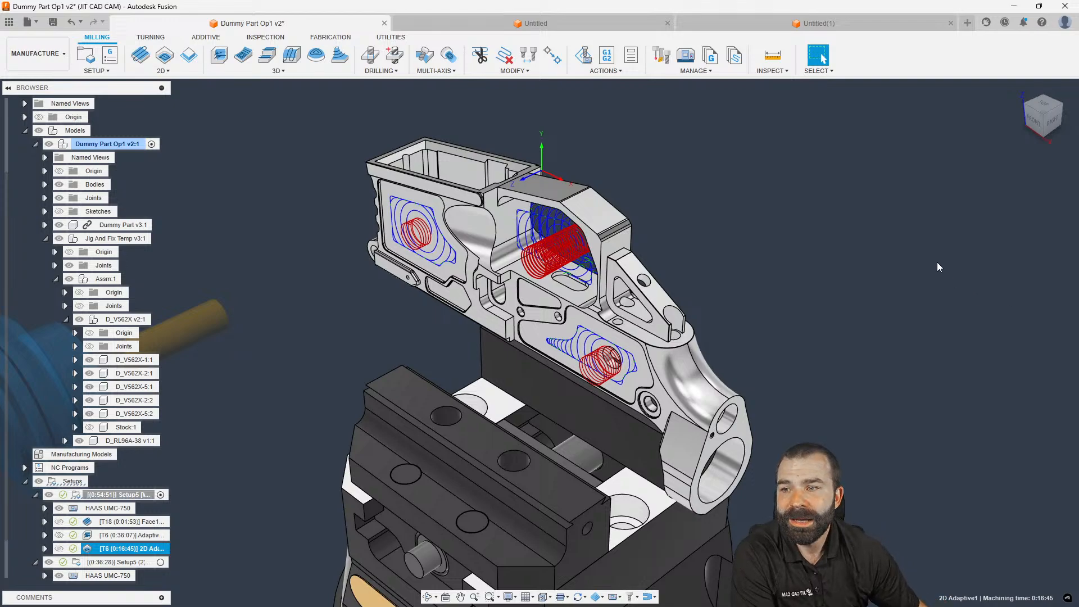
double_click(87, 550)
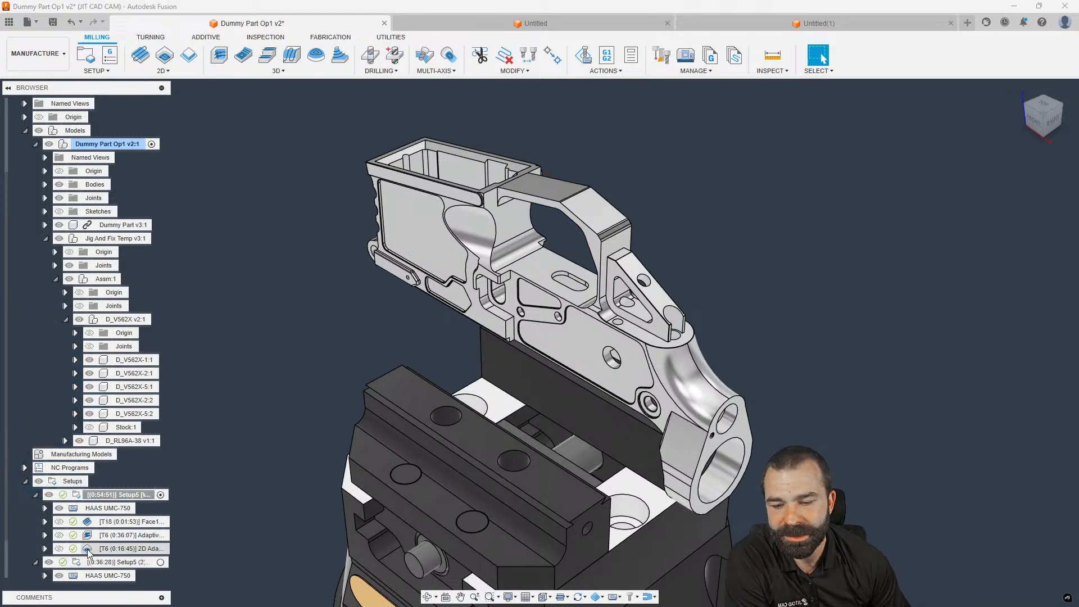
Switch 2D Adaptive1's pocket selection to a silhouette of the receiver body and accept the operation
left_click(899, 171)
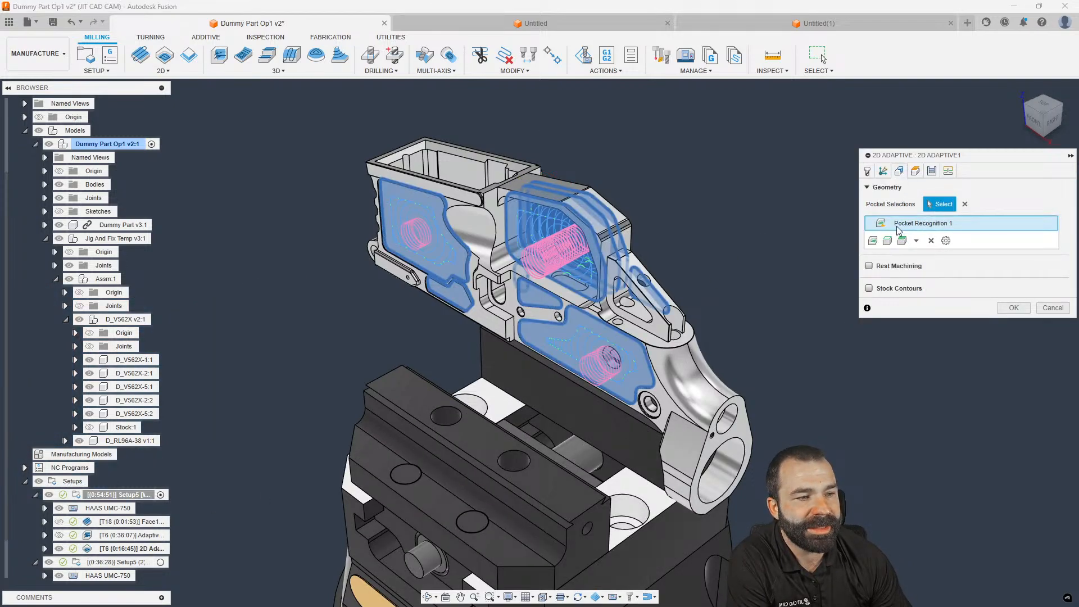
left_click(931, 241)
left_click(916, 241)
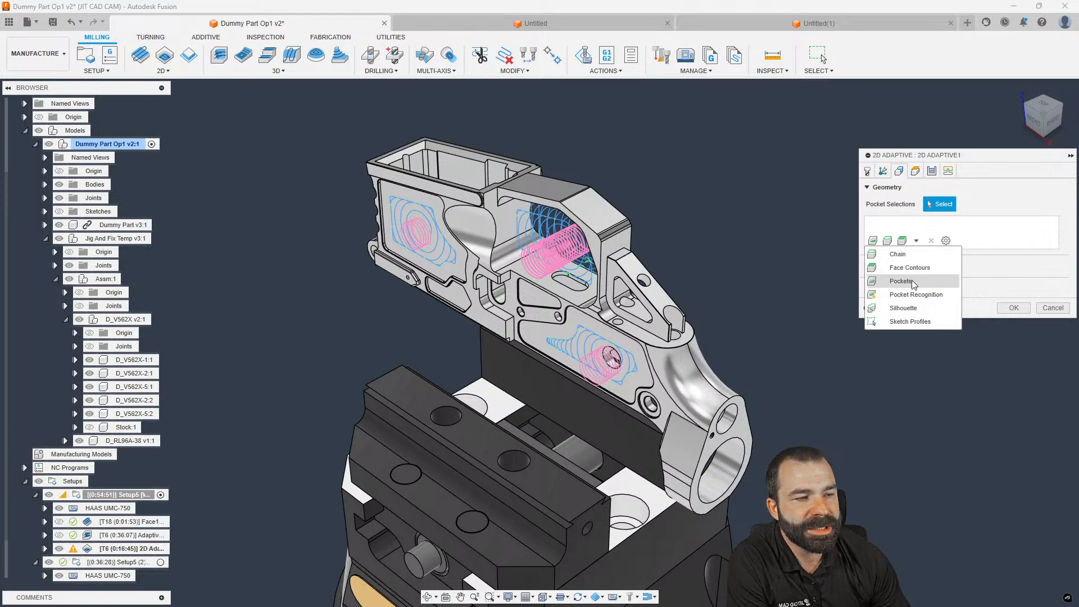
left_click(904, 308)
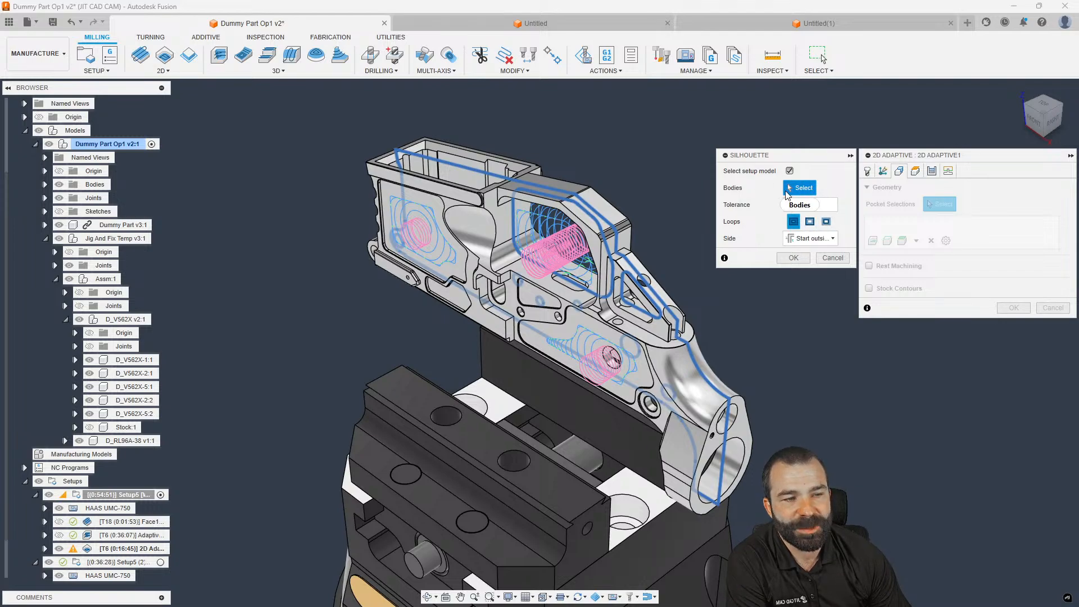
left_click(651, 321)
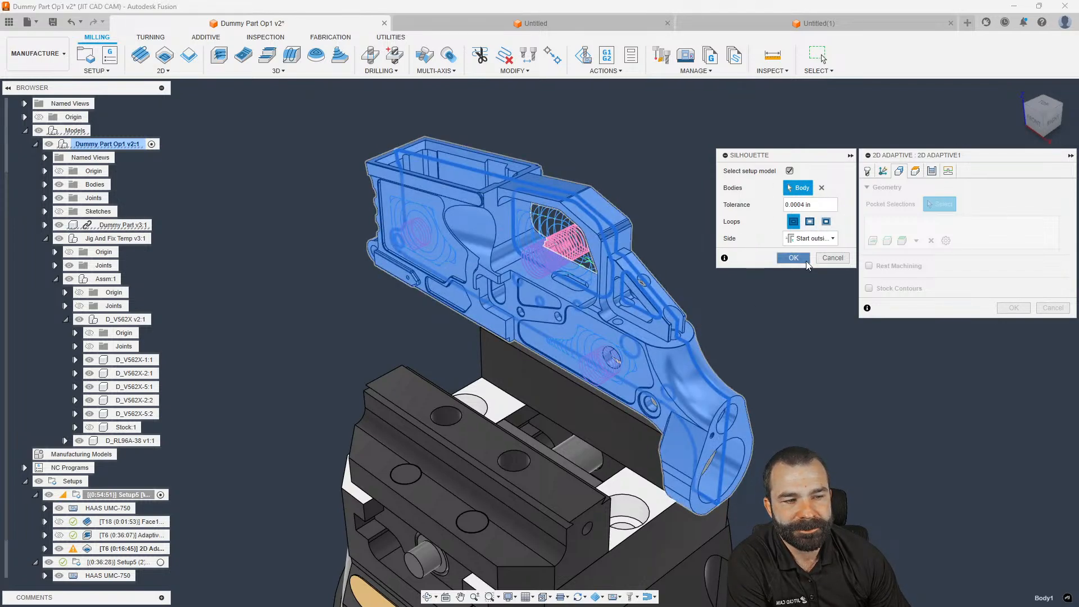
left_click(793, 257)
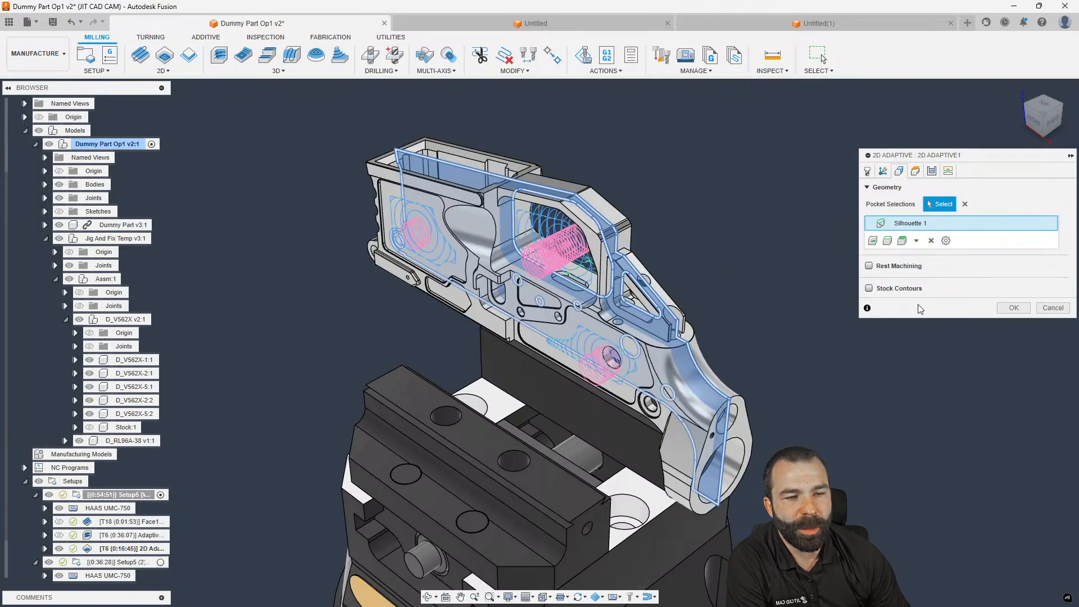
left_click(1014, 308)
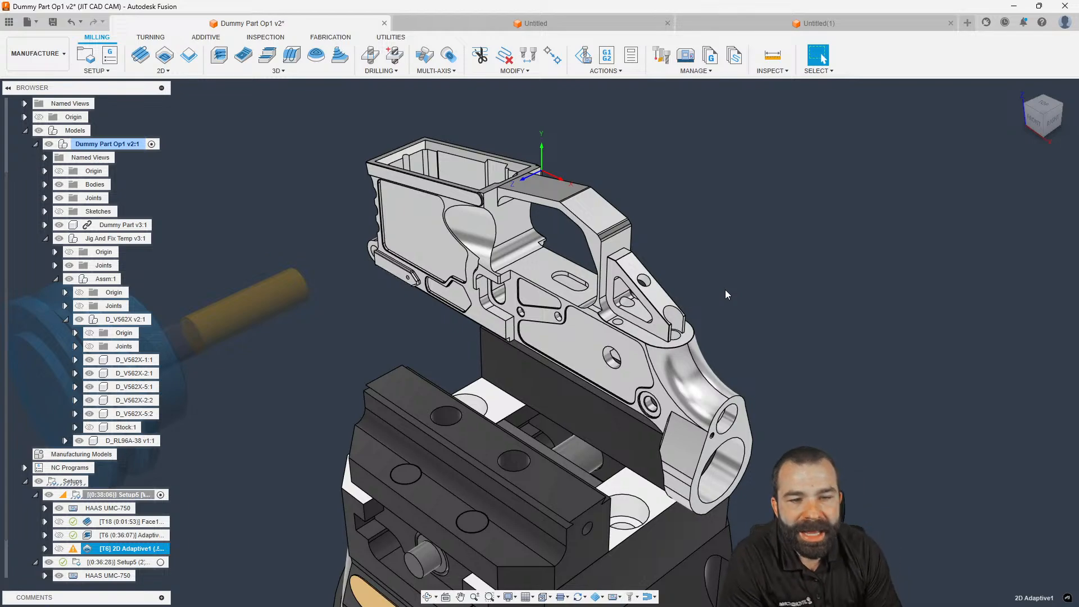
Check 2D Adaptive1's warning, which reports an empty toolpath, and dismiss it
left_click(80, 549)
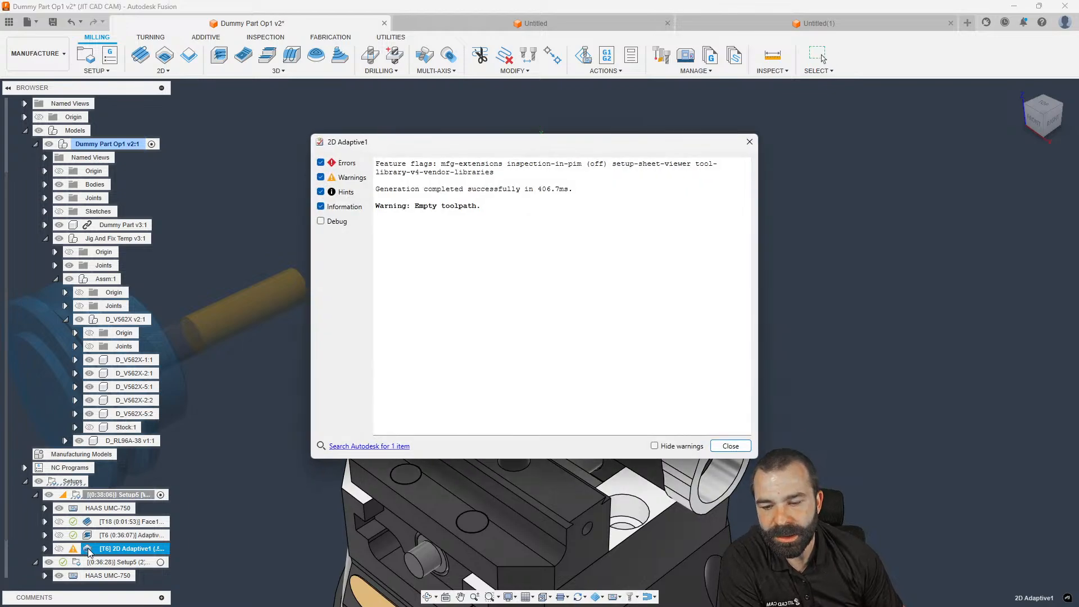
left_click(721, 445)
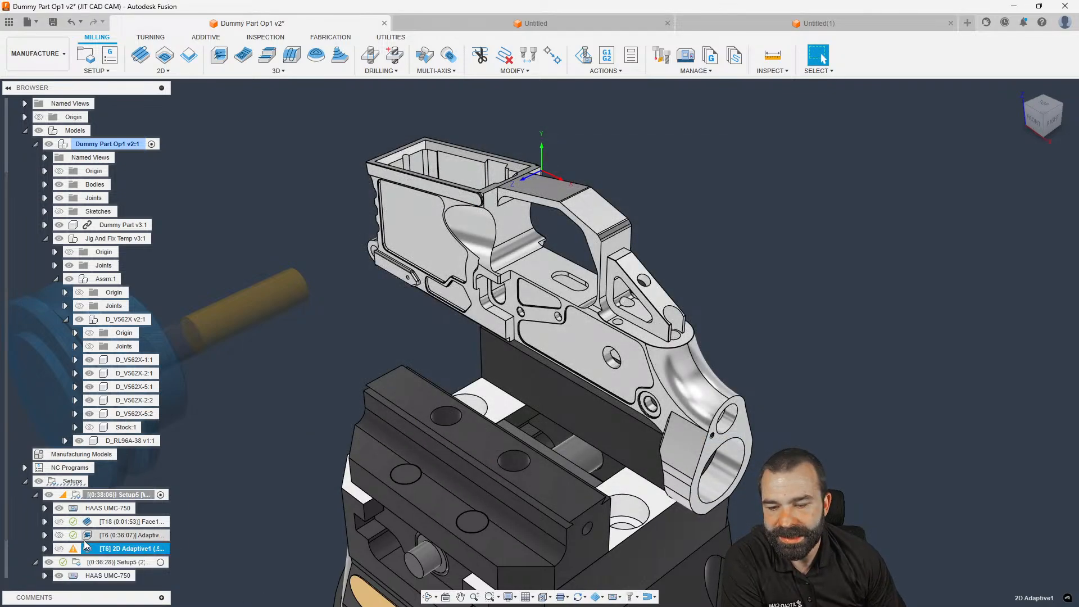
mouse_move(89, 539)
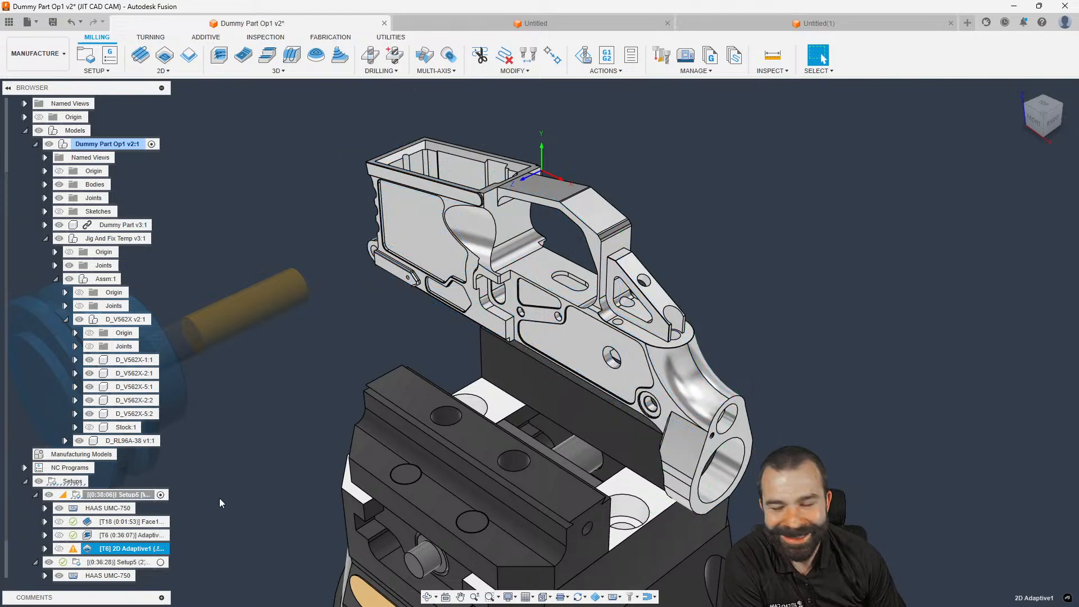
Edit Adaptive1 so its stock is defined by Silhouette from setup stock, then accept to regenerate
left_click(90, 537)
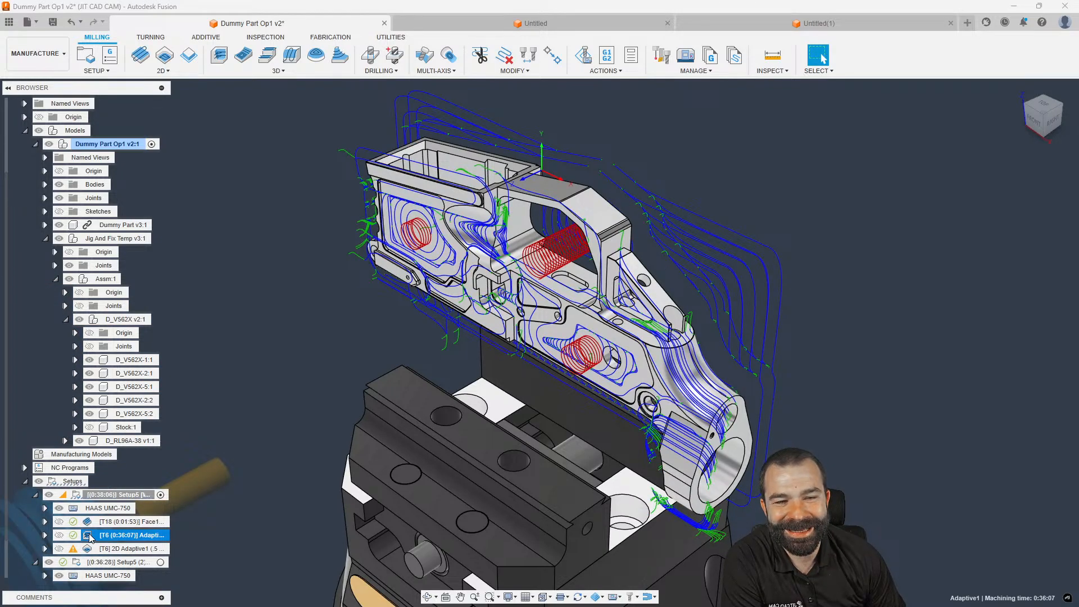
double_click(91, 536)
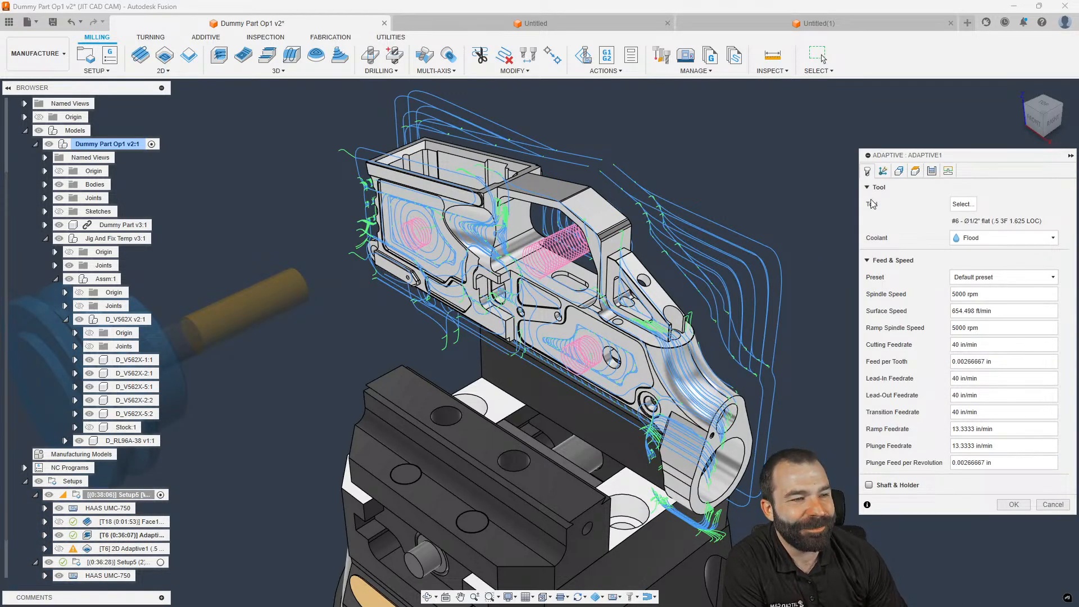
left_click(899, 172)
middle_click_drag(660, 229, 608, 218, "shift")
scroll(416, 213, "down", 1)
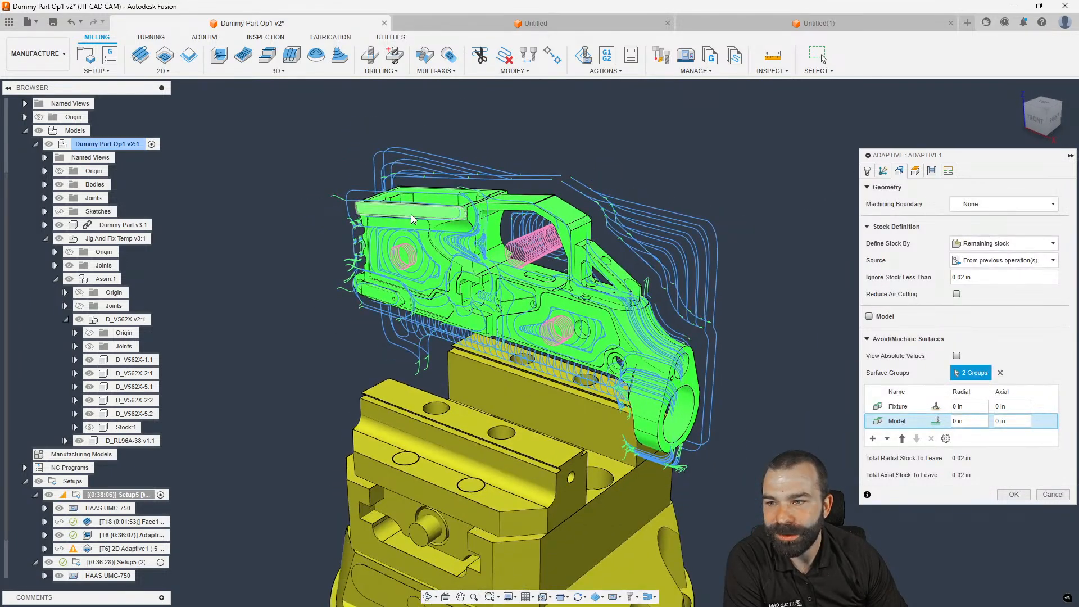
scroll(541, 366, "up", 1)
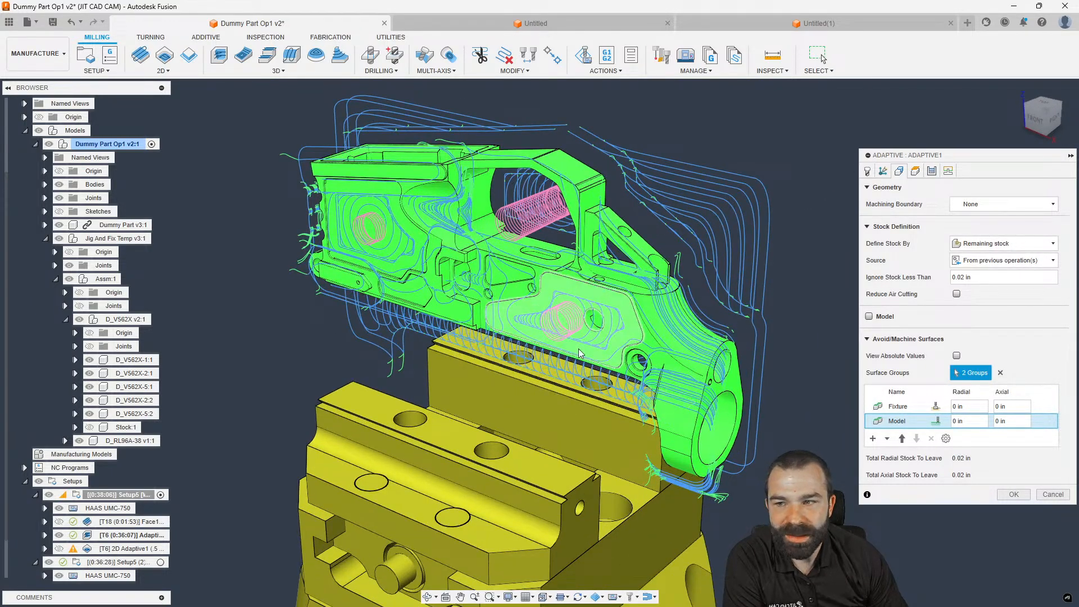
left_click(966, 246)
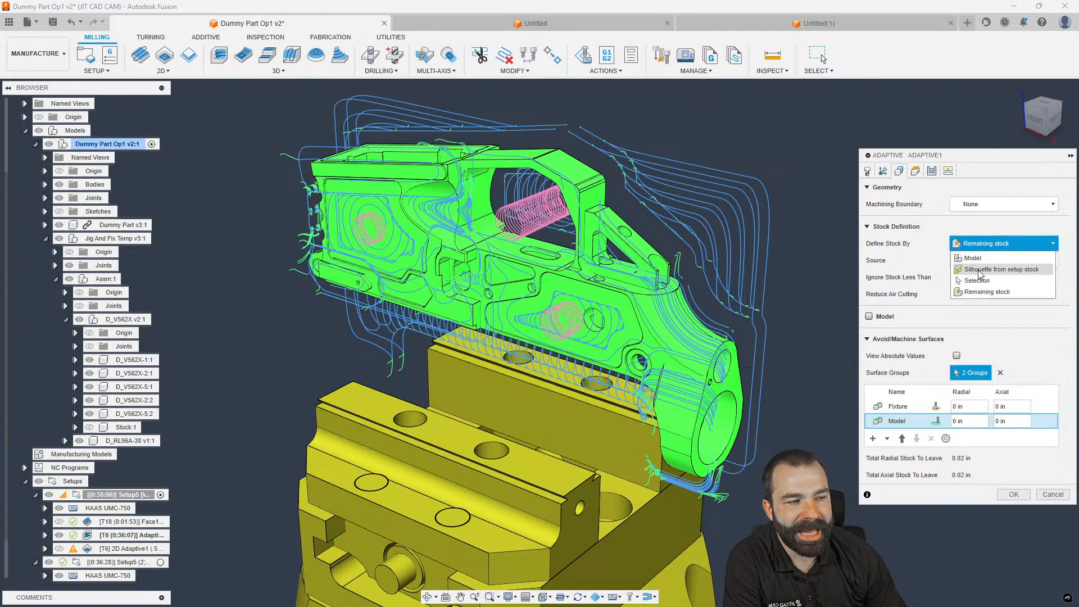
left_click(982, 269)
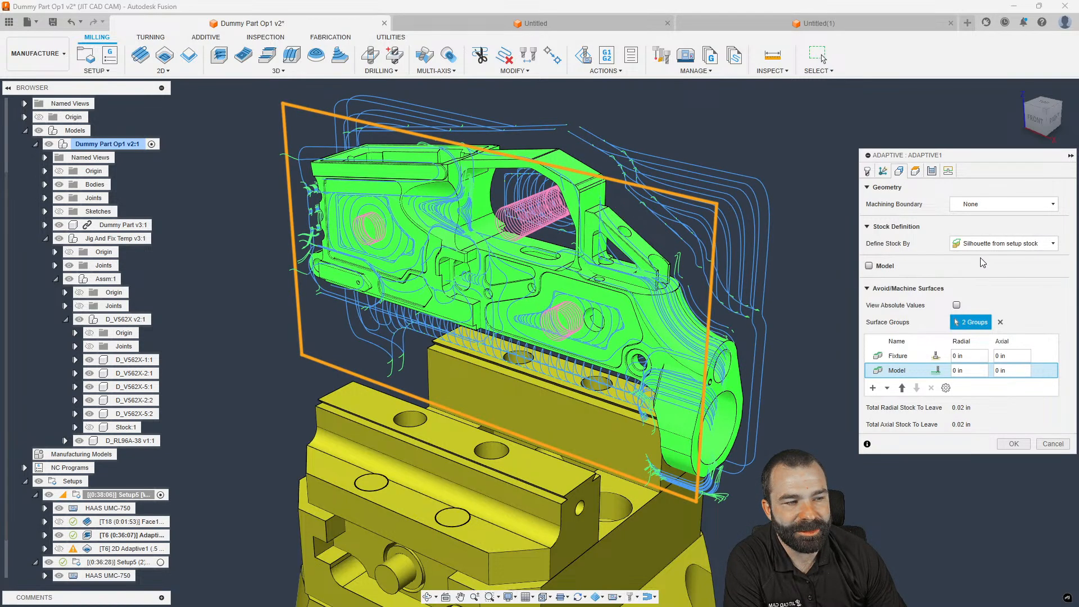
left_click(1035, 120)
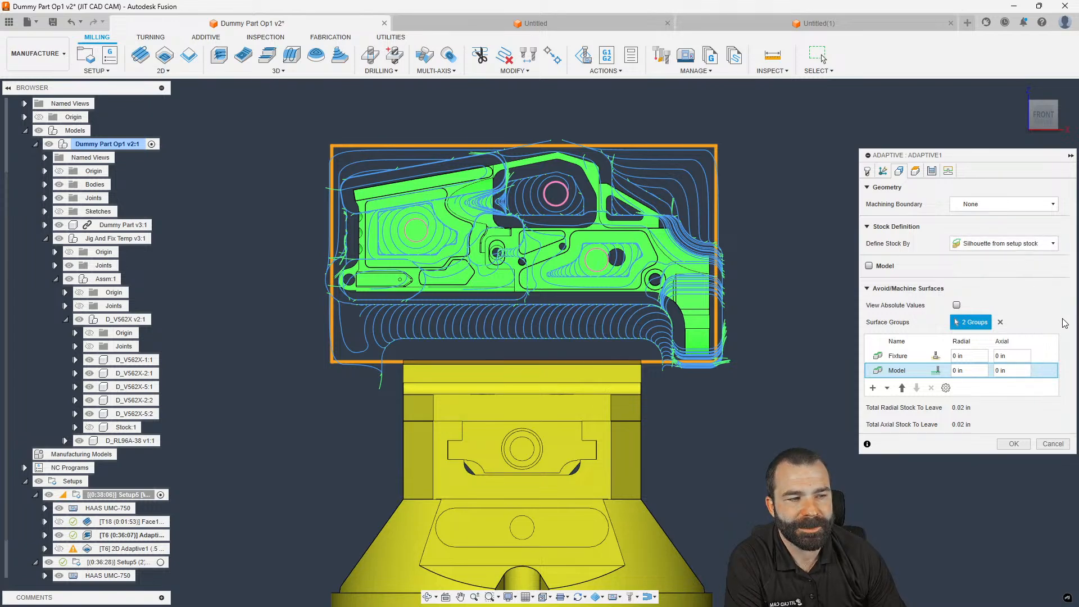
left_click(936, 360)
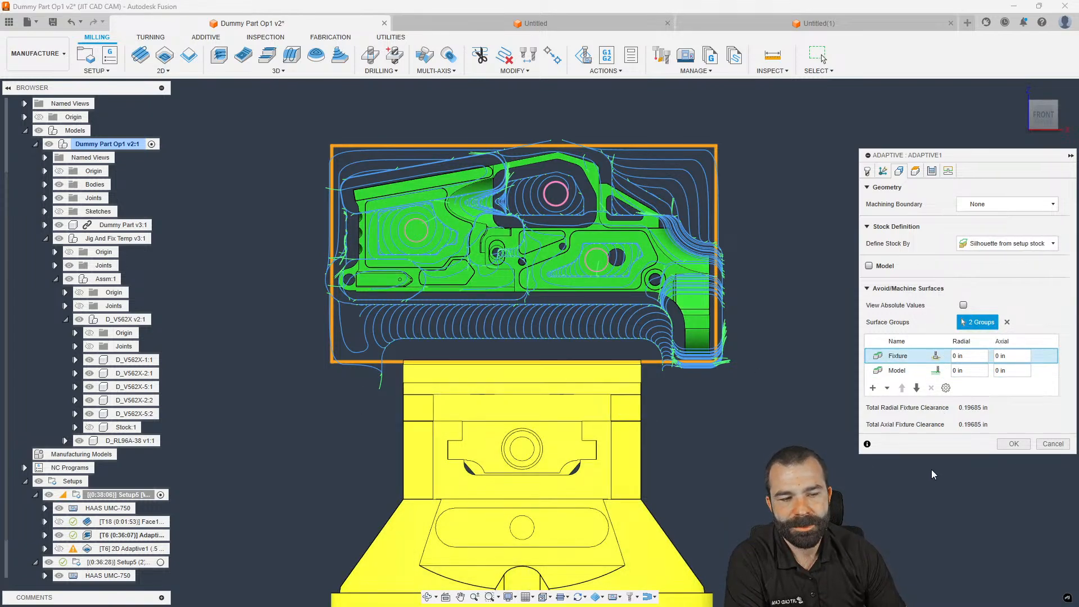
left_click(1010, 445)
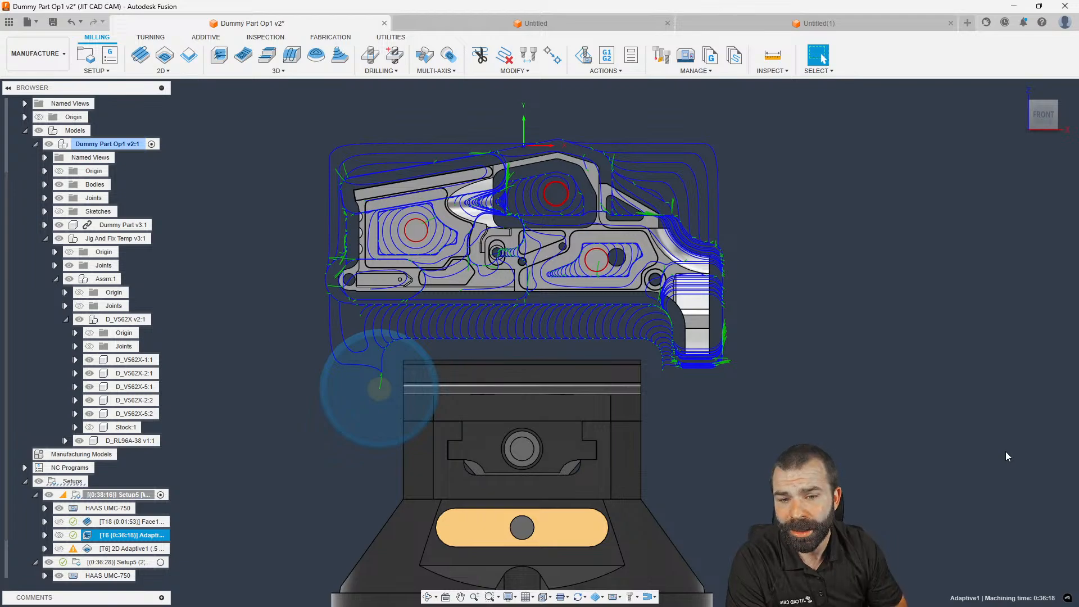
In 2D Adaptive1's geometry, clear the Silhouette 1 pocket selection and enable Stock Contours
double_click(86, 549)
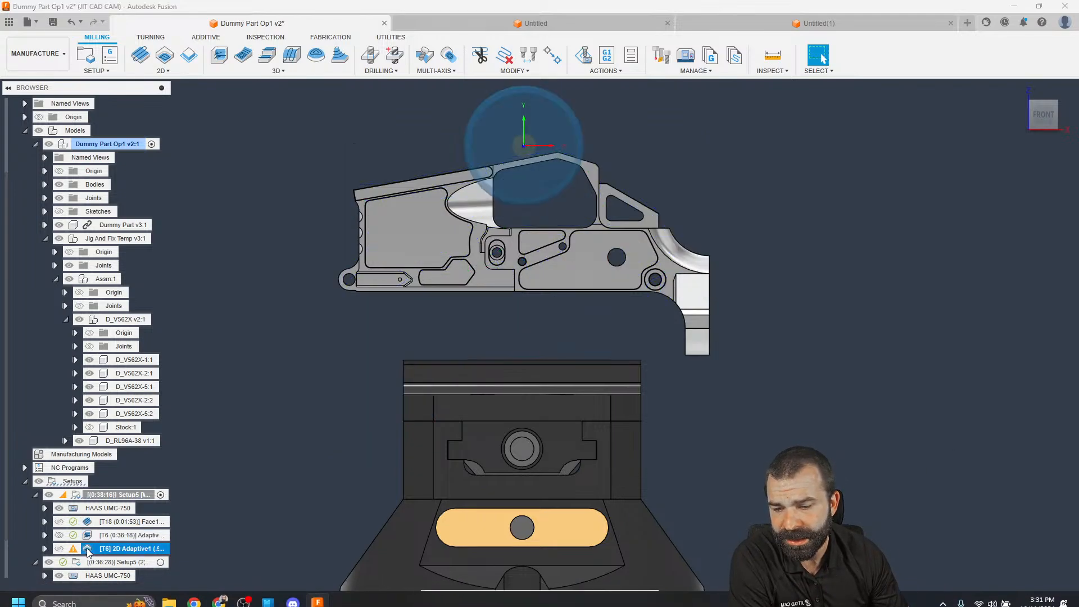
left_click(899, 170)
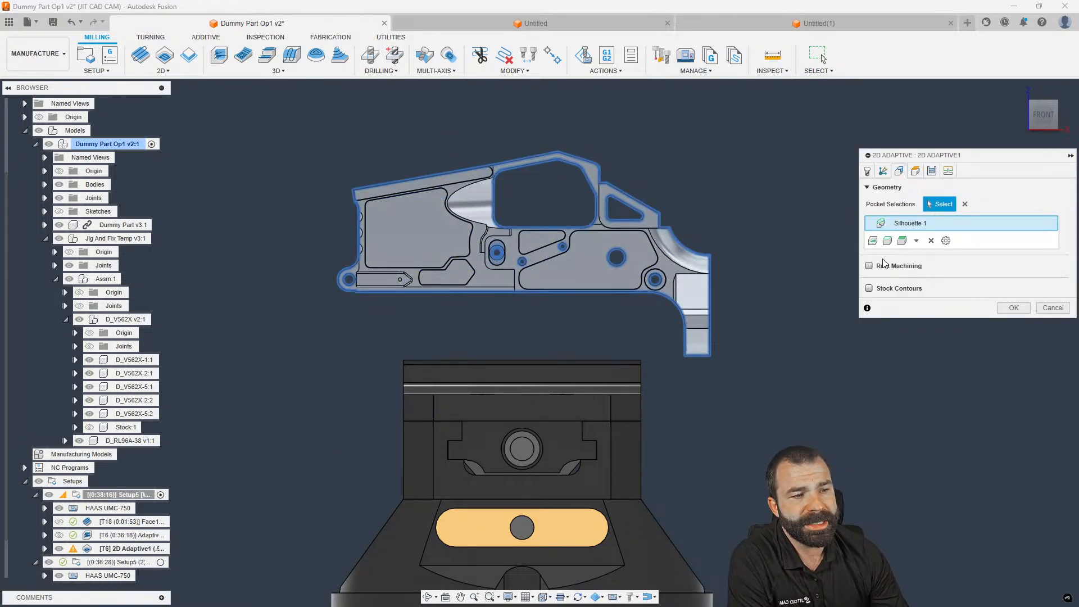
left_click(870, 266)
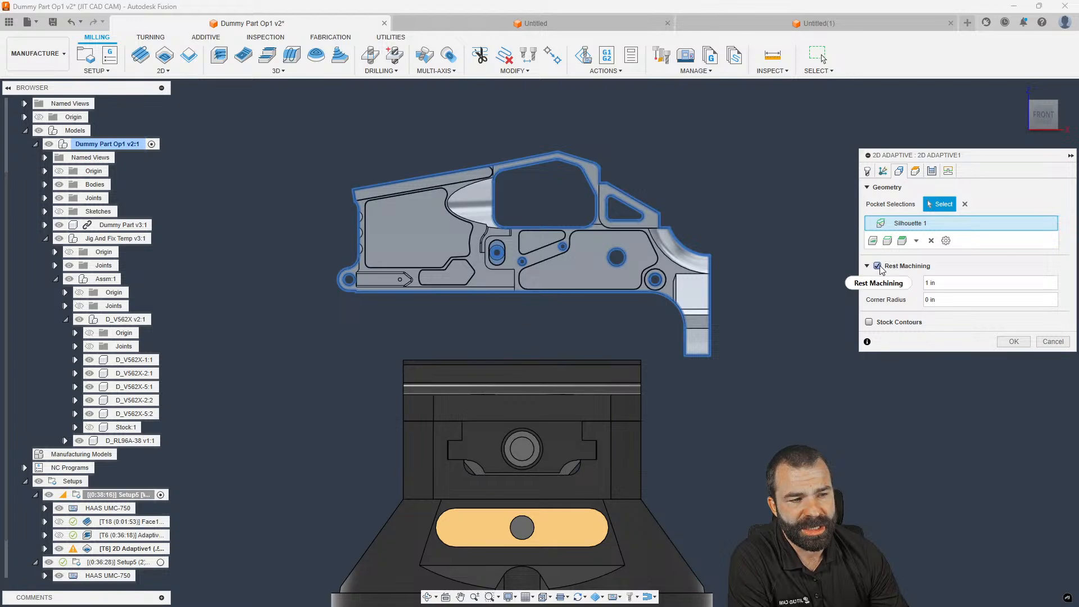
left_click(877, 267)
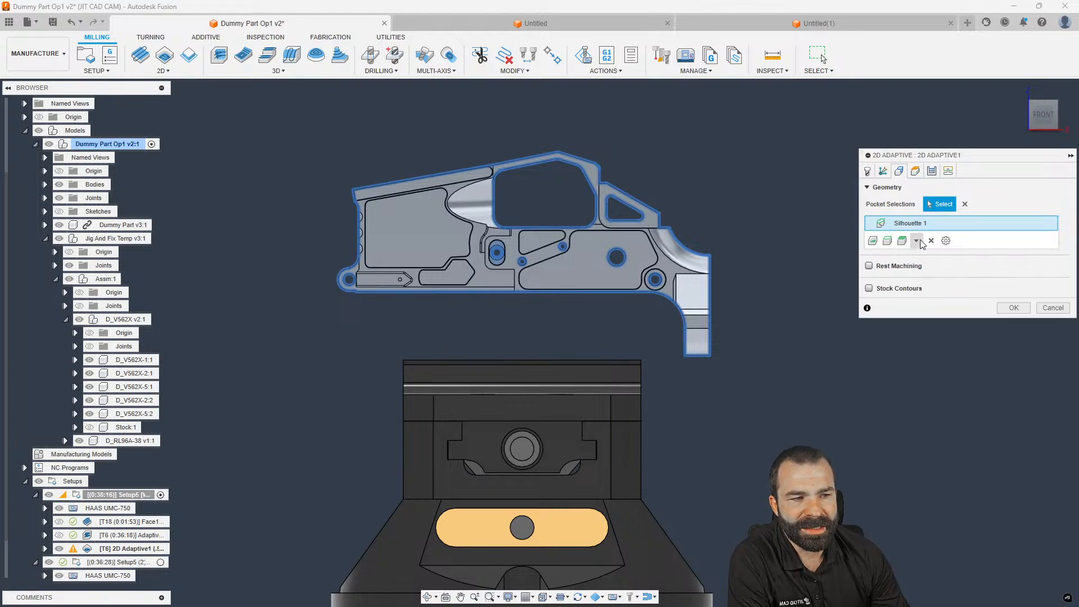
left_click(965, 204)
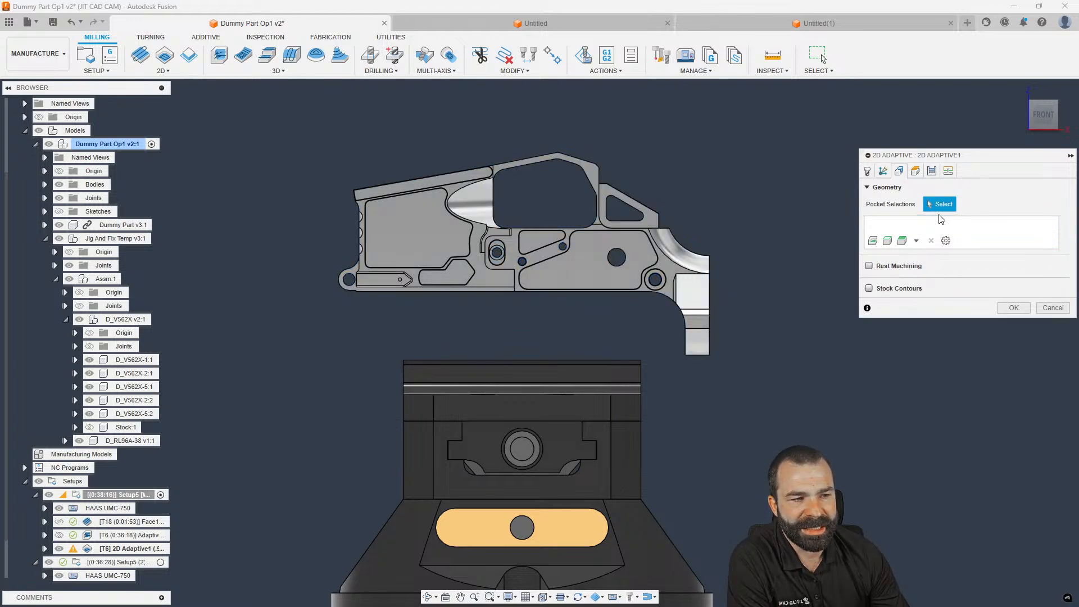
left_click(869, 288)
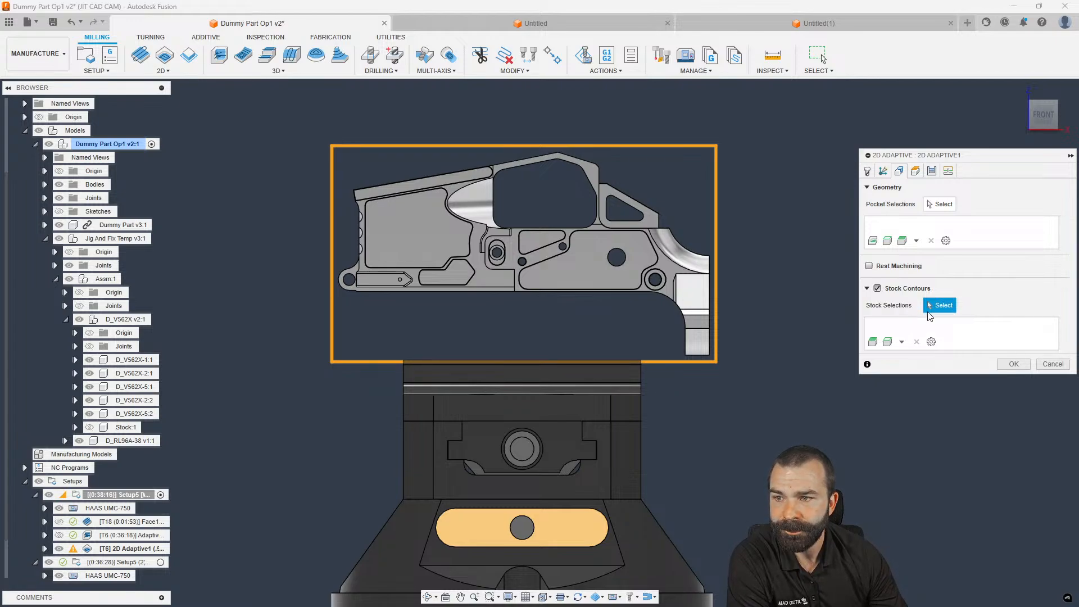
Set the pocket to the part's silhouette limited to outer loops, and regenerate 2D Adaptive1
left_click(933, 207)
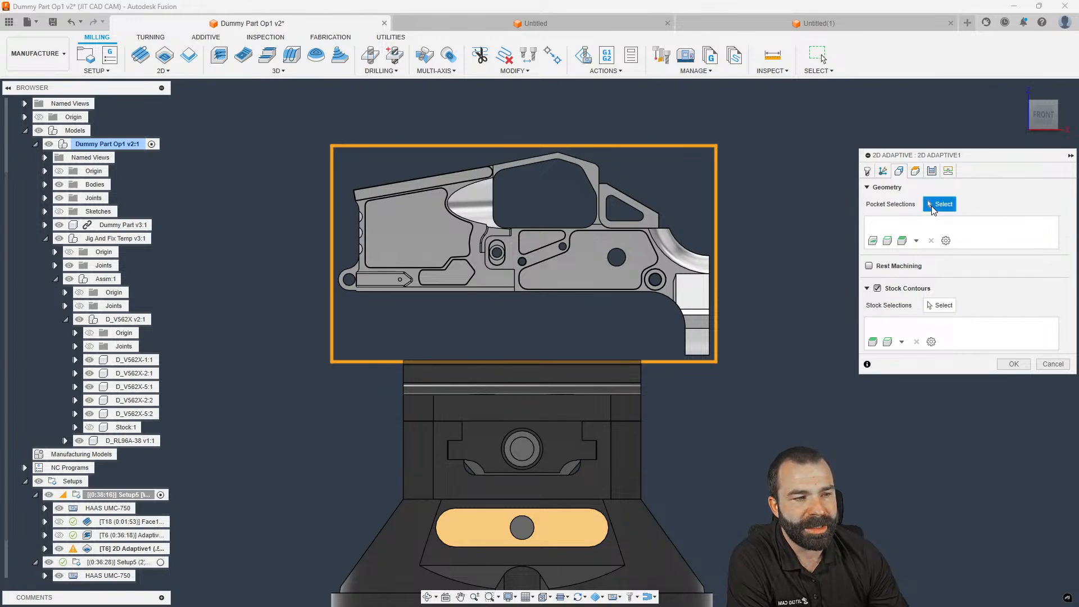
left_click(916, 241)
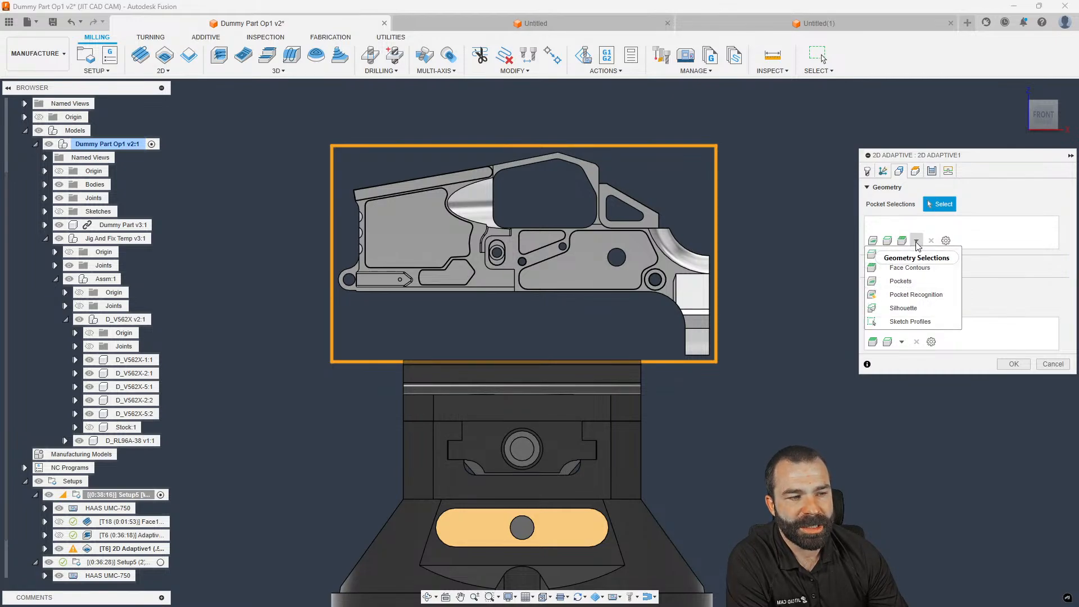
left_click(916, 308)
left_click(810, 222)
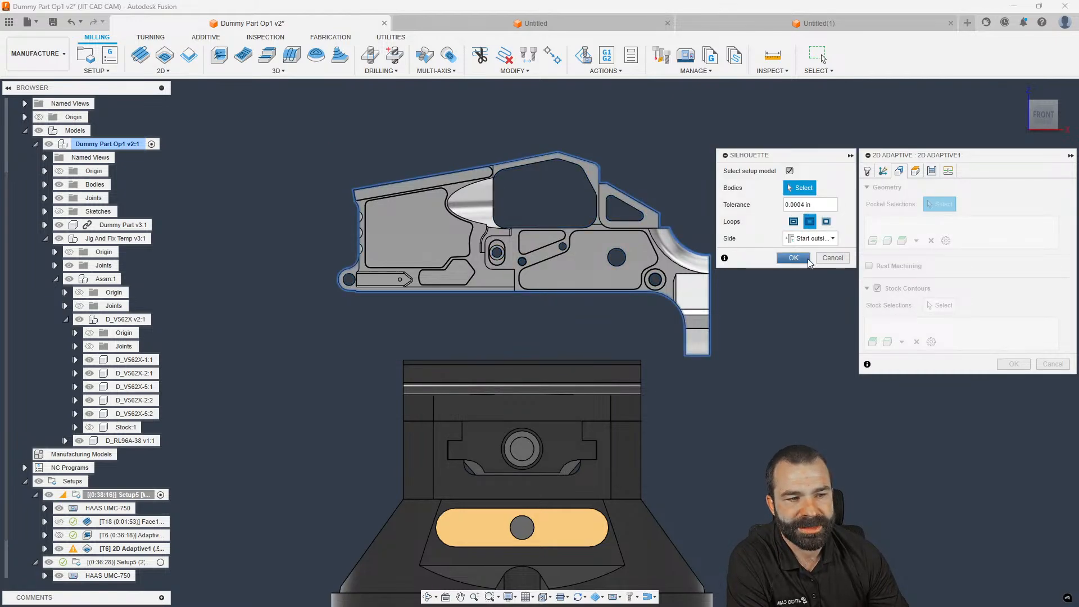
left_click(793, 258)
left_click(1014, 364)
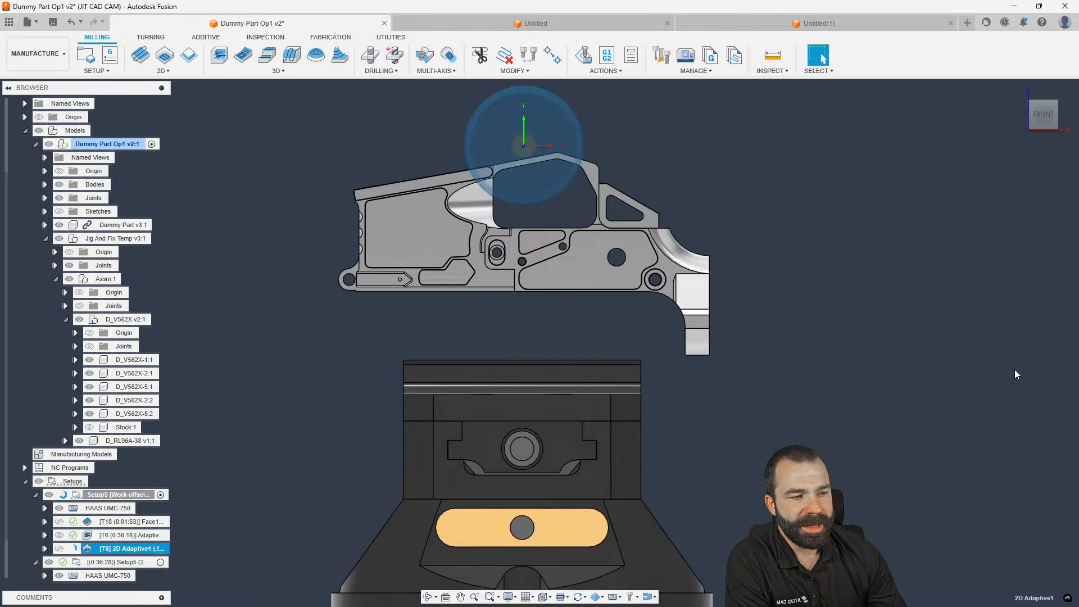